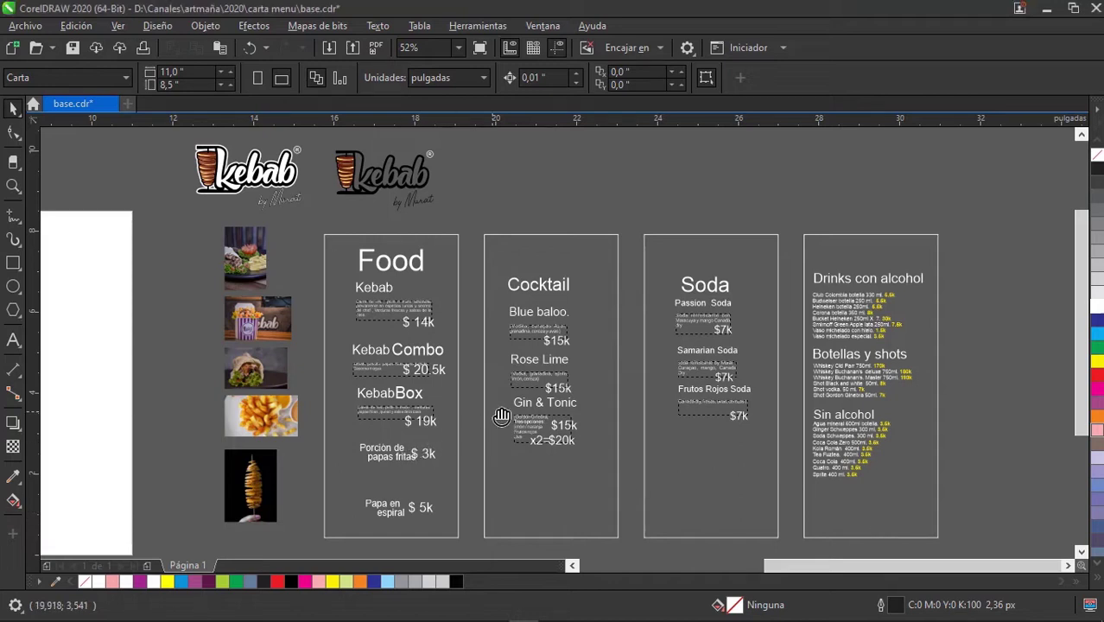
Set the page to Letter size in landscape orientation, zoomed in around it.
left_click_drag(492, 419, 561, 408)
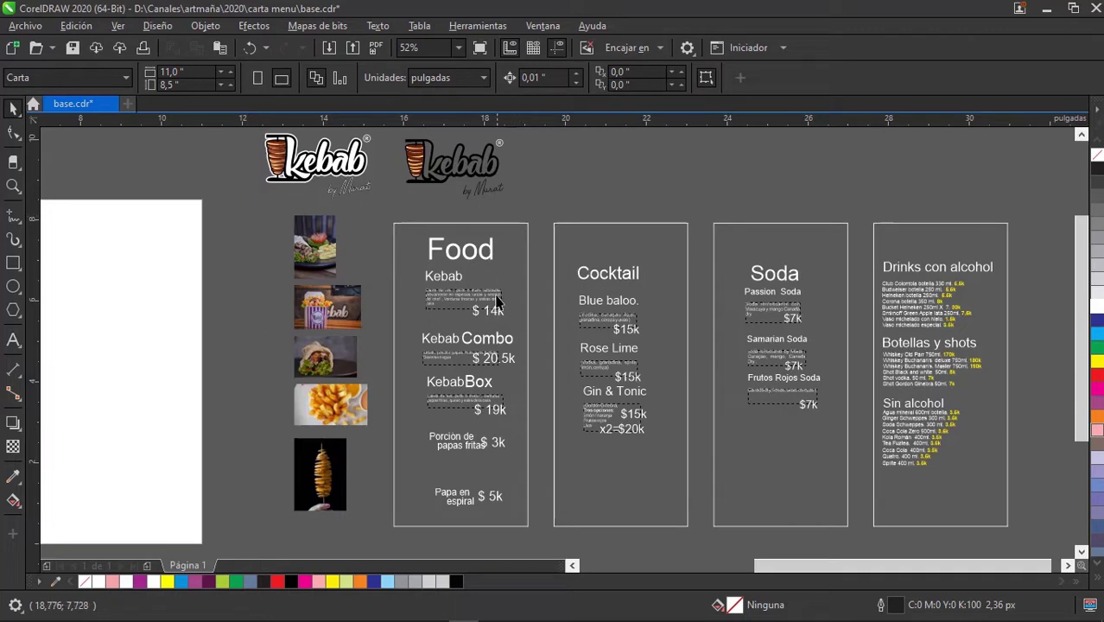
left_click_drag(363, 365, 506, 341)
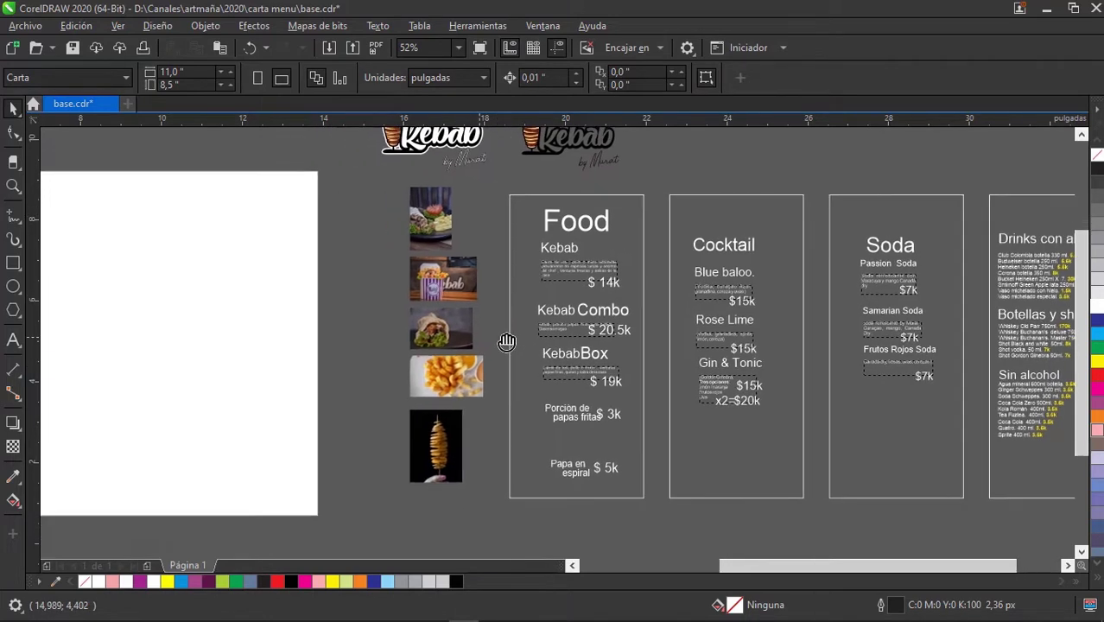
left_click_drag(409, 346, 667, 352)
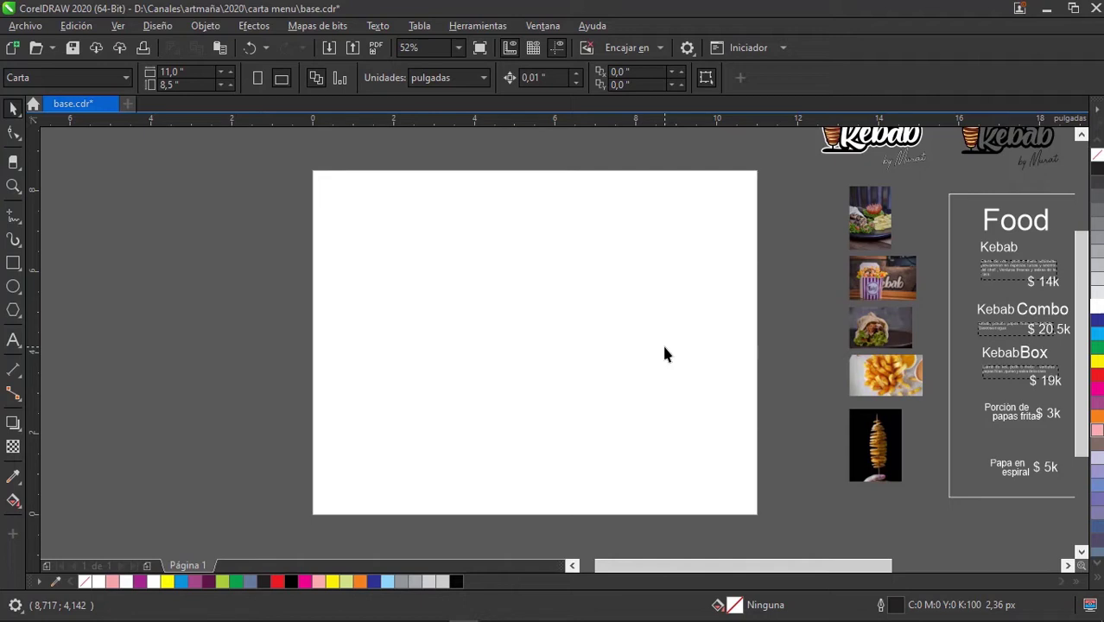
left_click_drag(665, 354, 664, 355)
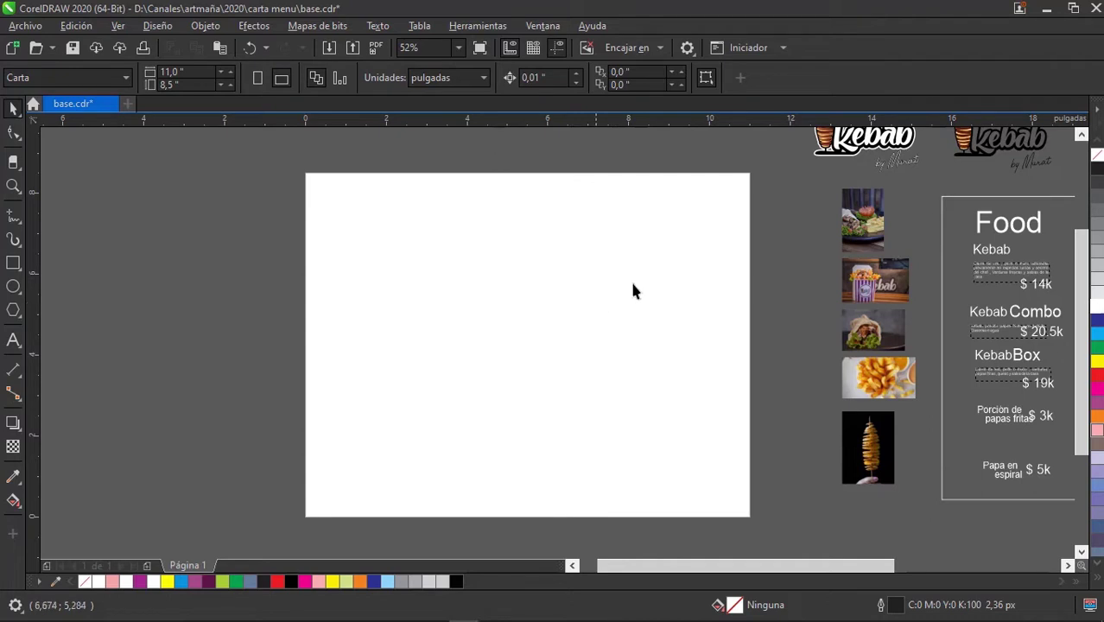
left_click(118, 80)
left_click(37, 96)
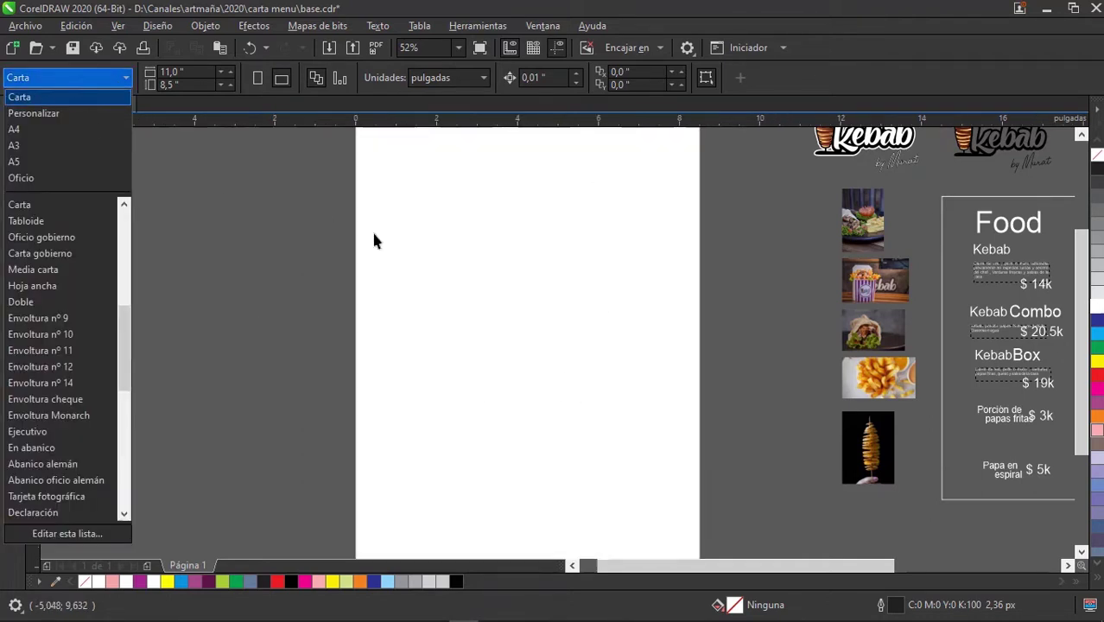
scroll(509, 287, "down", 2)
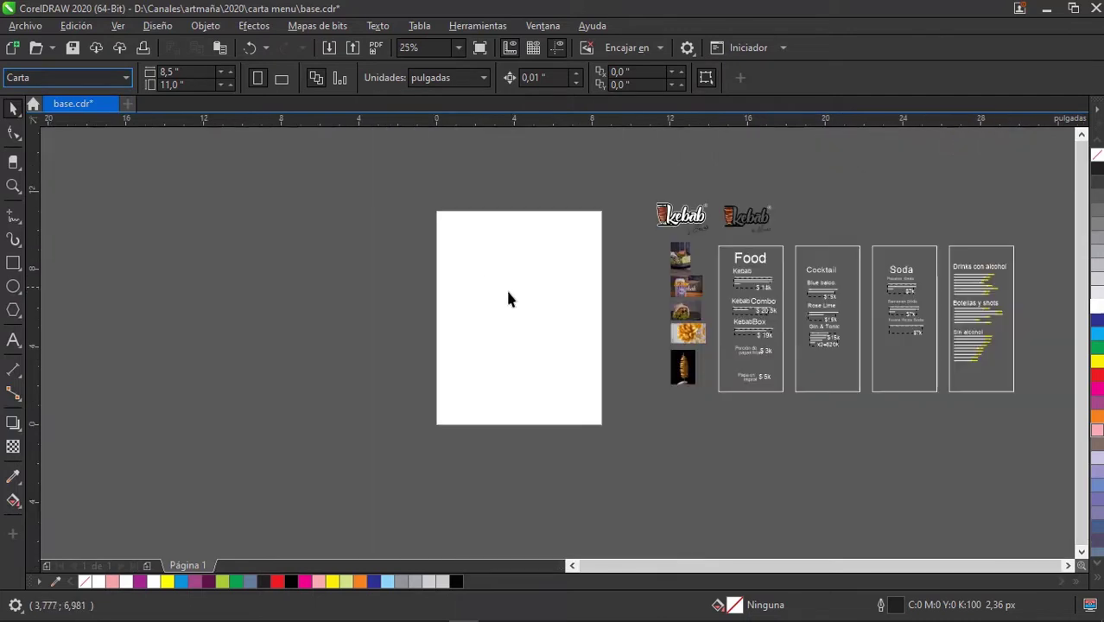
left_click(13, 185)
left_click_drag(431, 192, 661, 484)
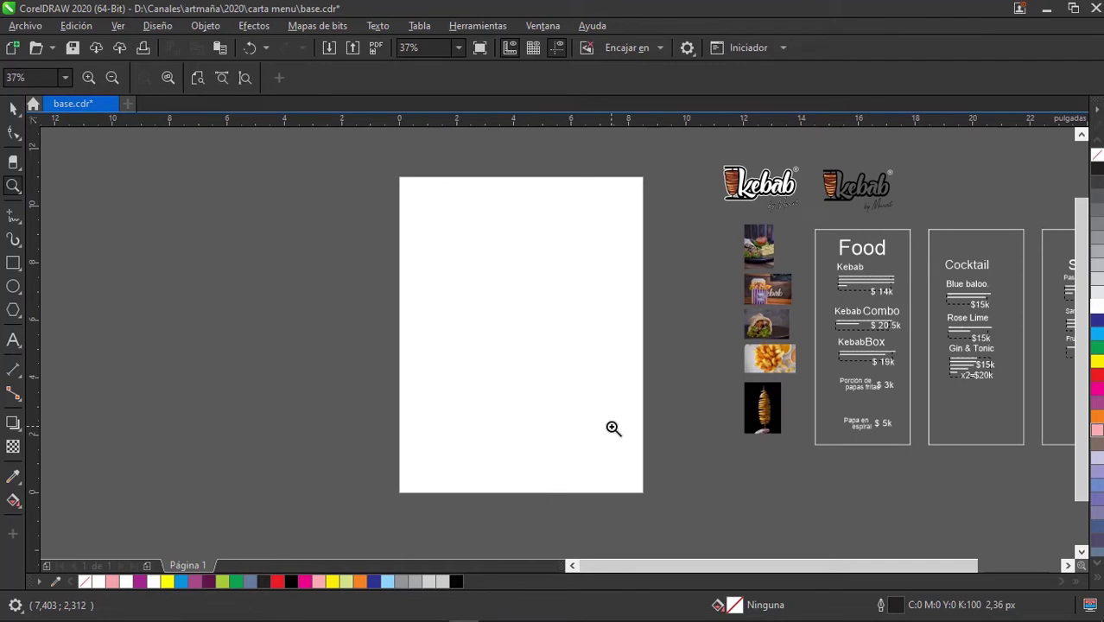
scroll(633, 340, "right", 1)
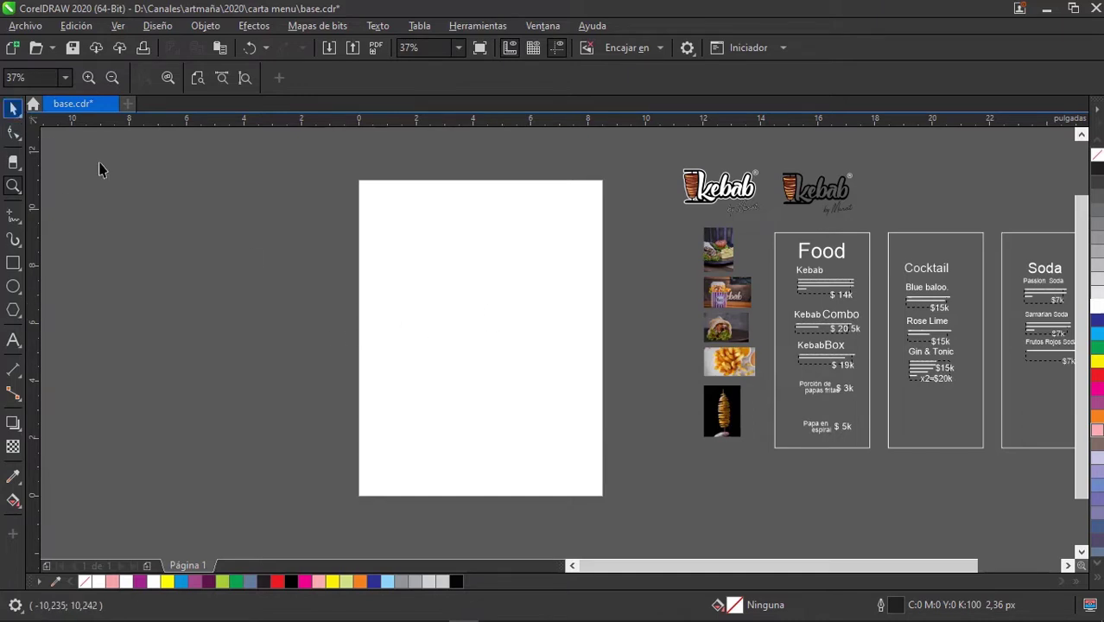
key("space")
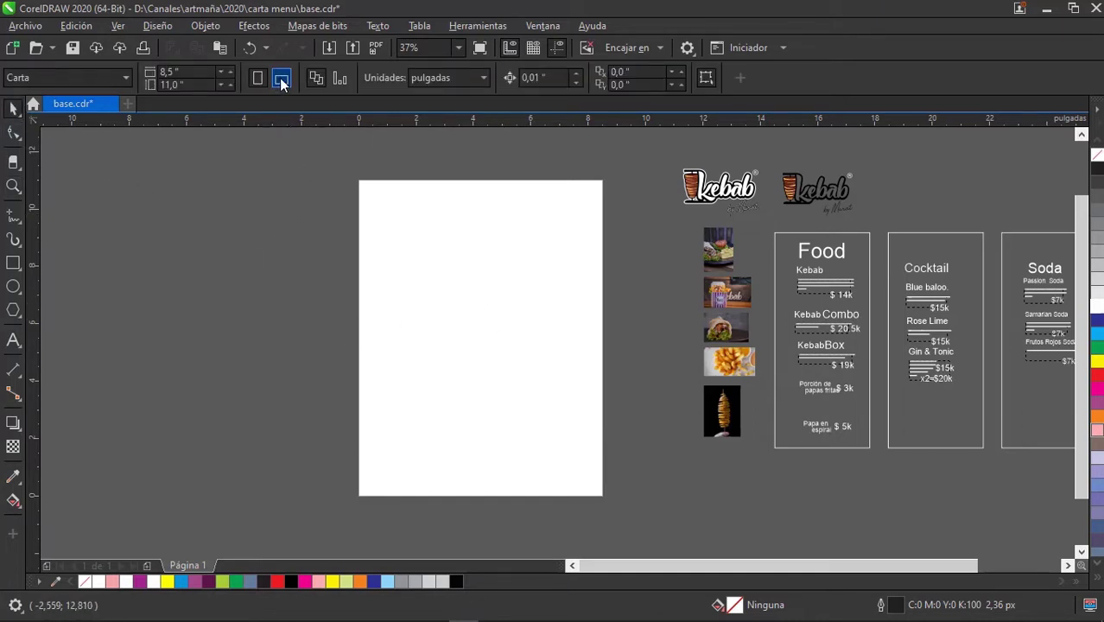
left_click(281, 79)
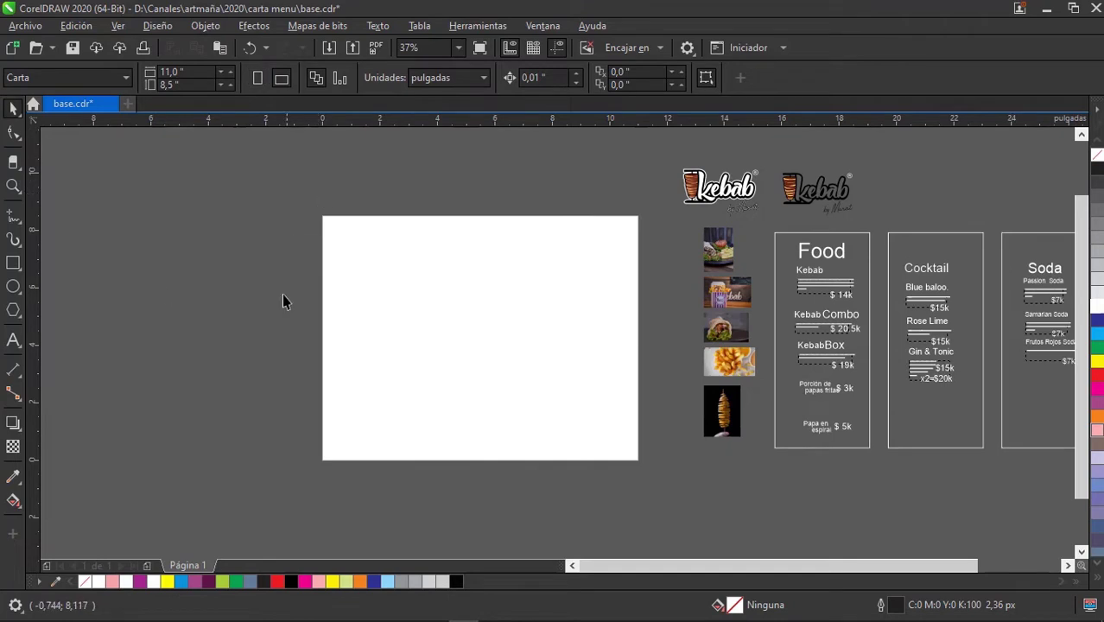
Create a page-sized rectangle and draw a roughly 4.5-inch square rotated into a 45° diamond.
double_click(13, 264)
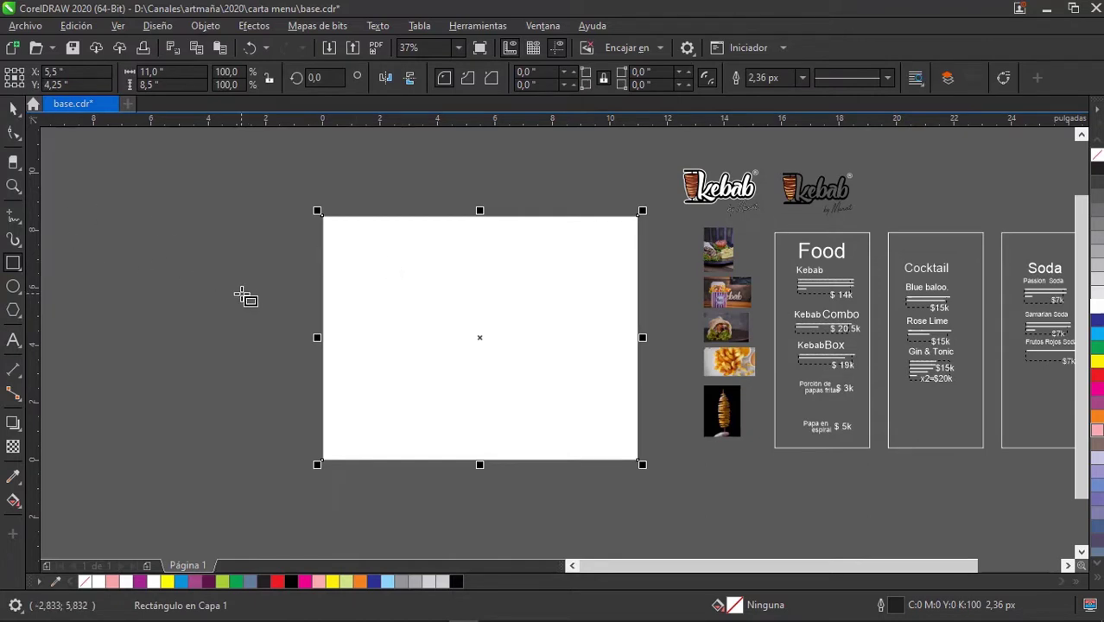
left_click_drag(203, 196, 295, 289)
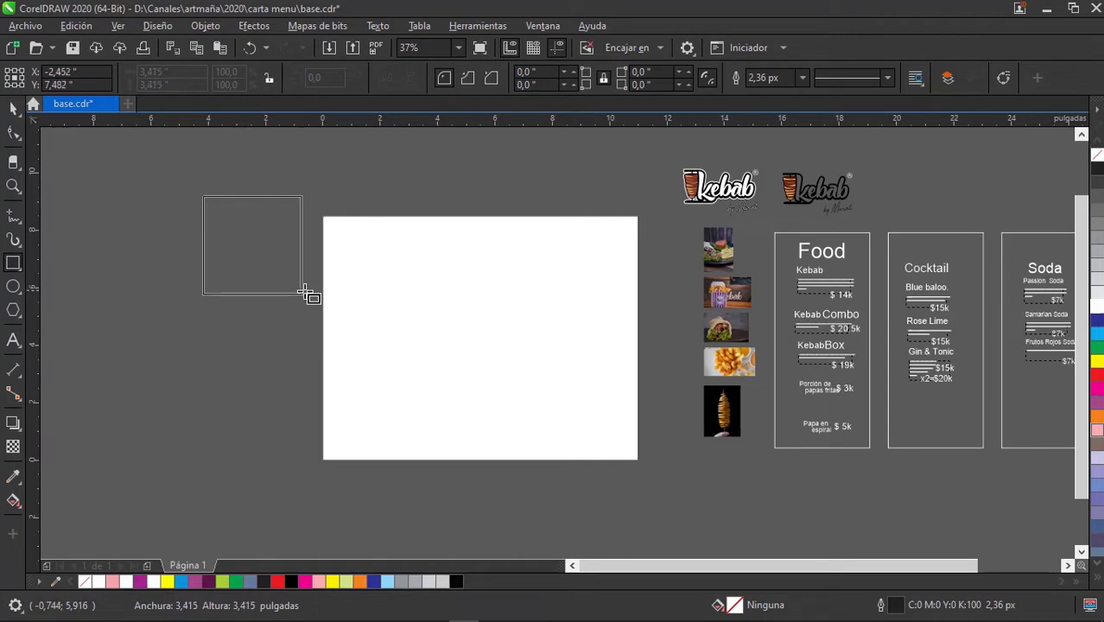
left_click_drag(294, 289, 336, 311)
left_click(13, 108)
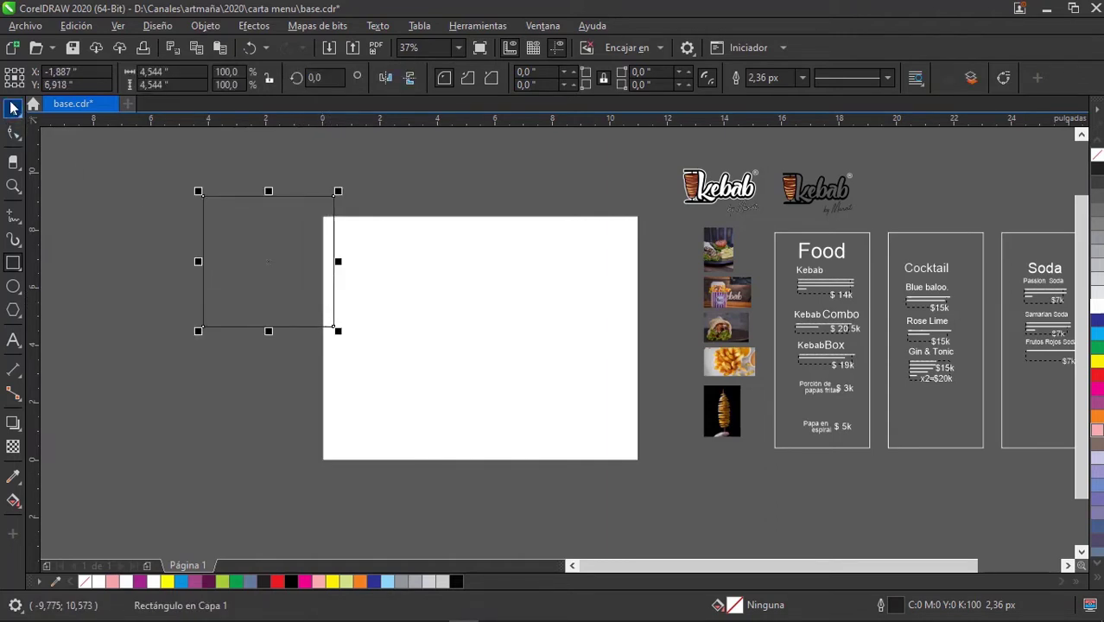
left_click(267, 260)
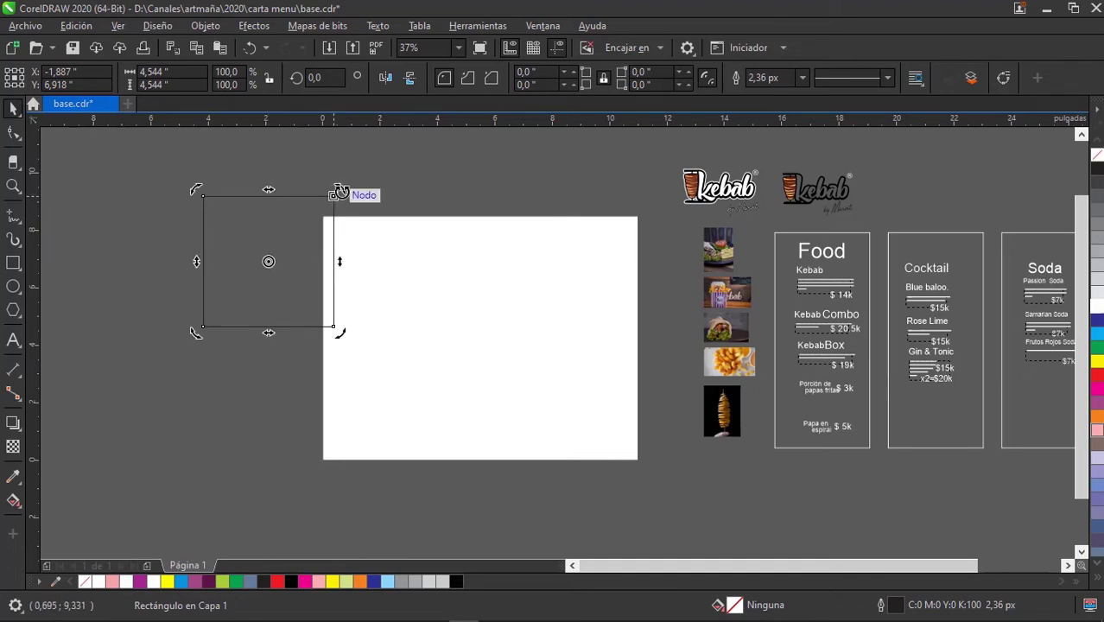
left_click_drag(339, 192, 393, 256)
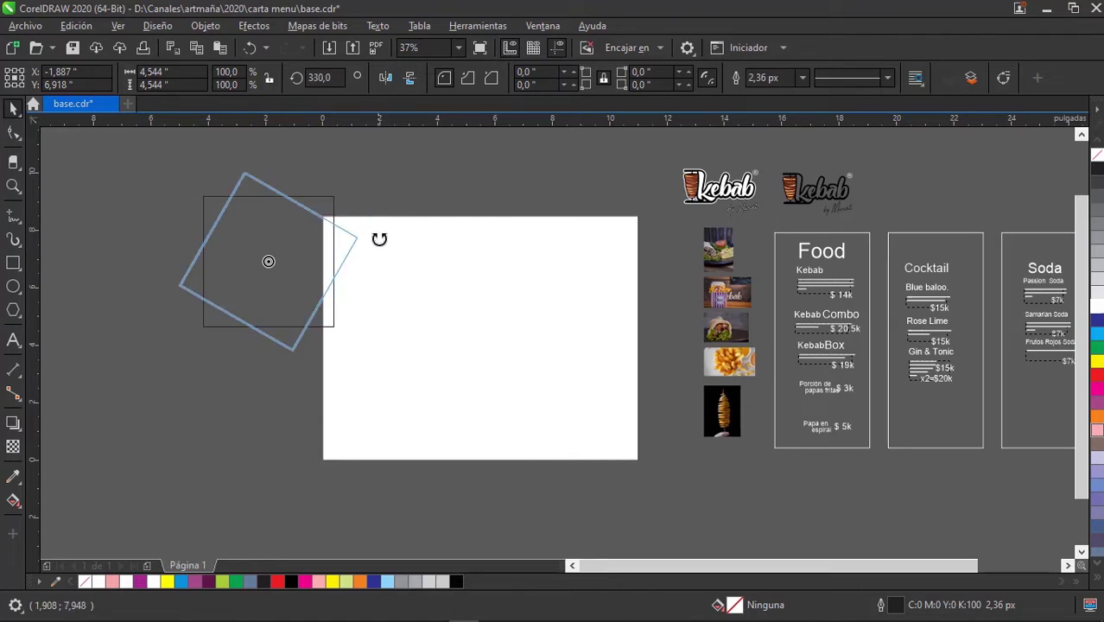
left_click_drag(393, 262, 384, 268)
left_click(302, 259)
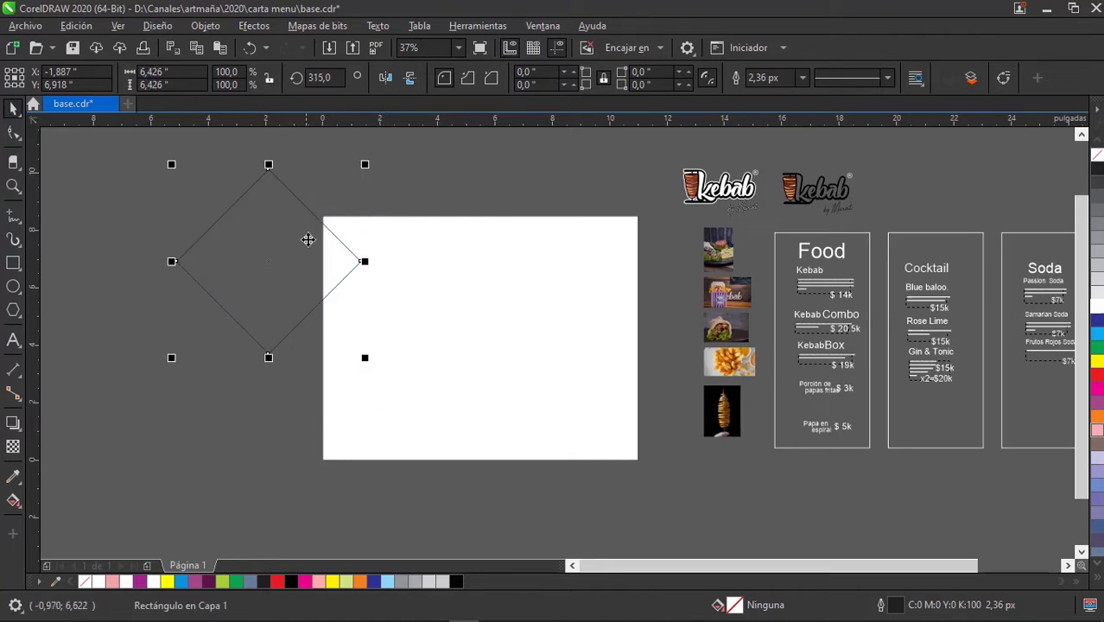
Centre the diamond on the page's top-left corner and copy it to the bottom-right corner, selecting both.
left_click_drag(269, 261, 325, 211)
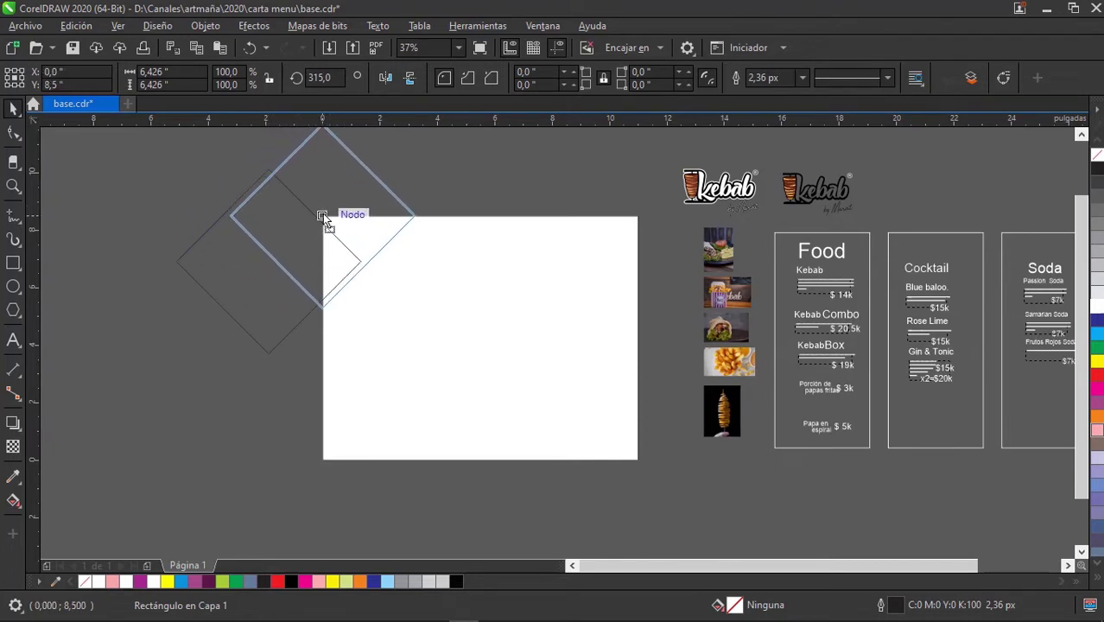
left_click_drag(325, 213, 323, 215)
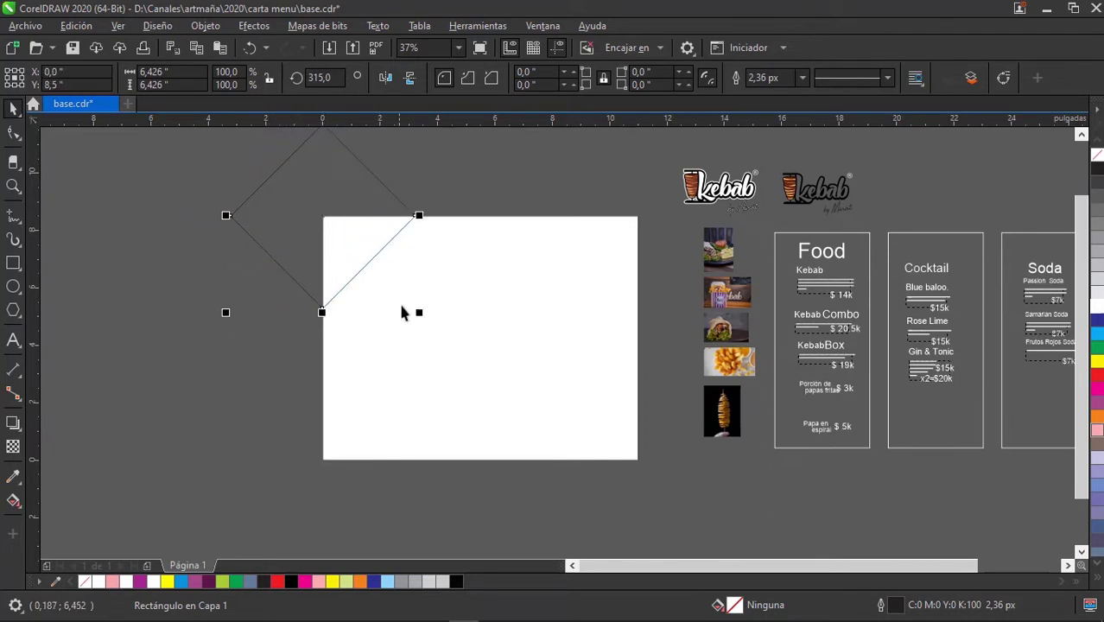
left_click_drag(418, 313, 411, 307)
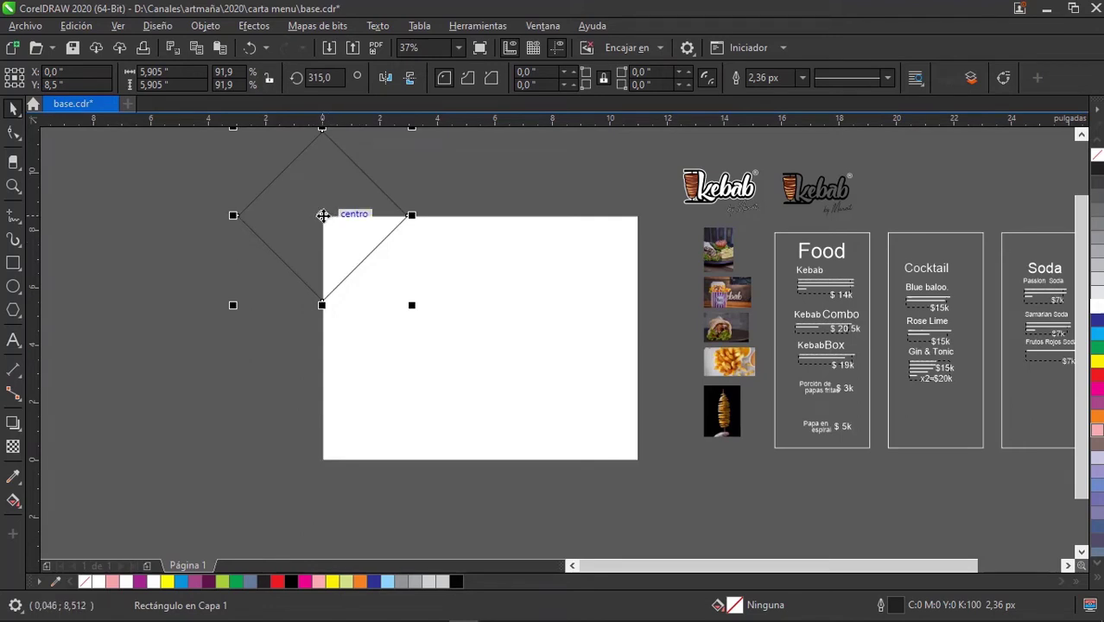
left_click_drag(322, 216, 637, 450)
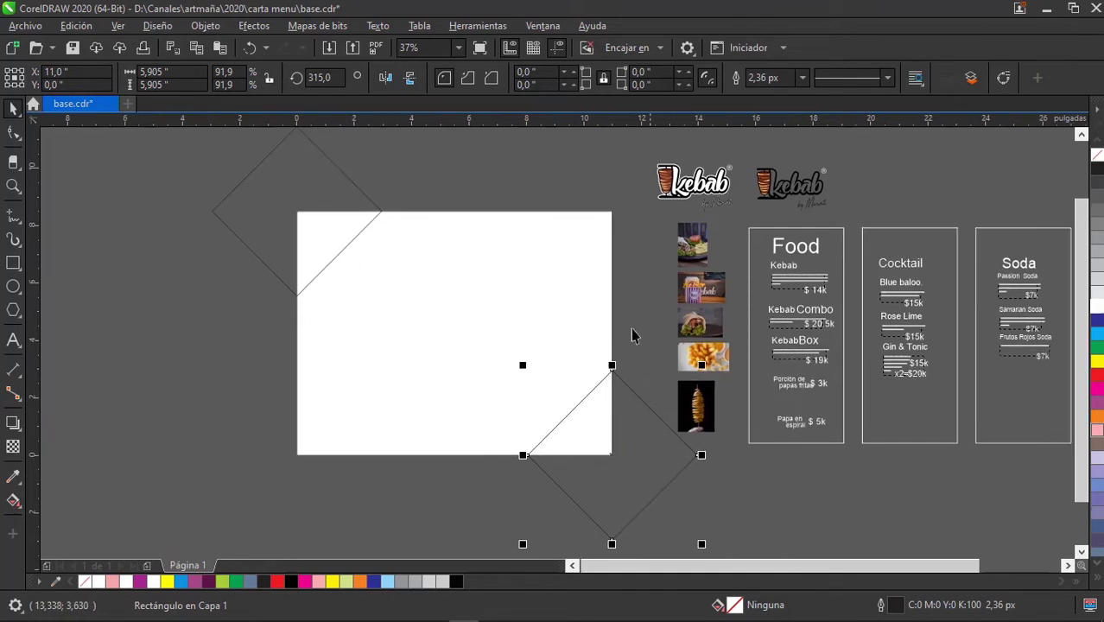
left_click(287, 189, "shift")
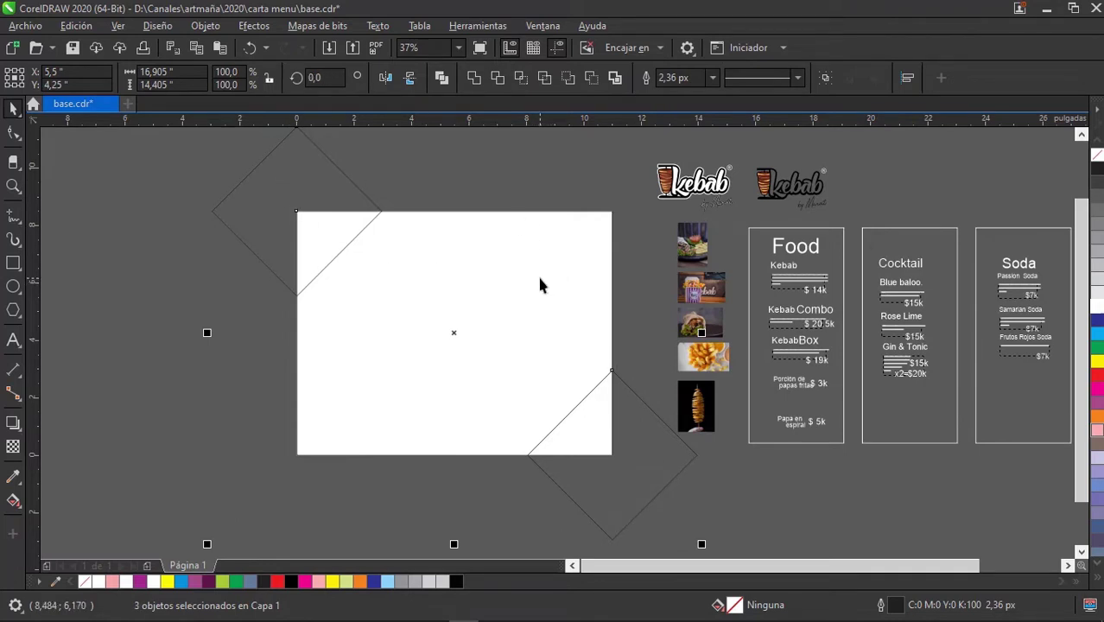
Cut both diamonds out of the rectangle's corners with Back minus front.
left_click(591, 83)
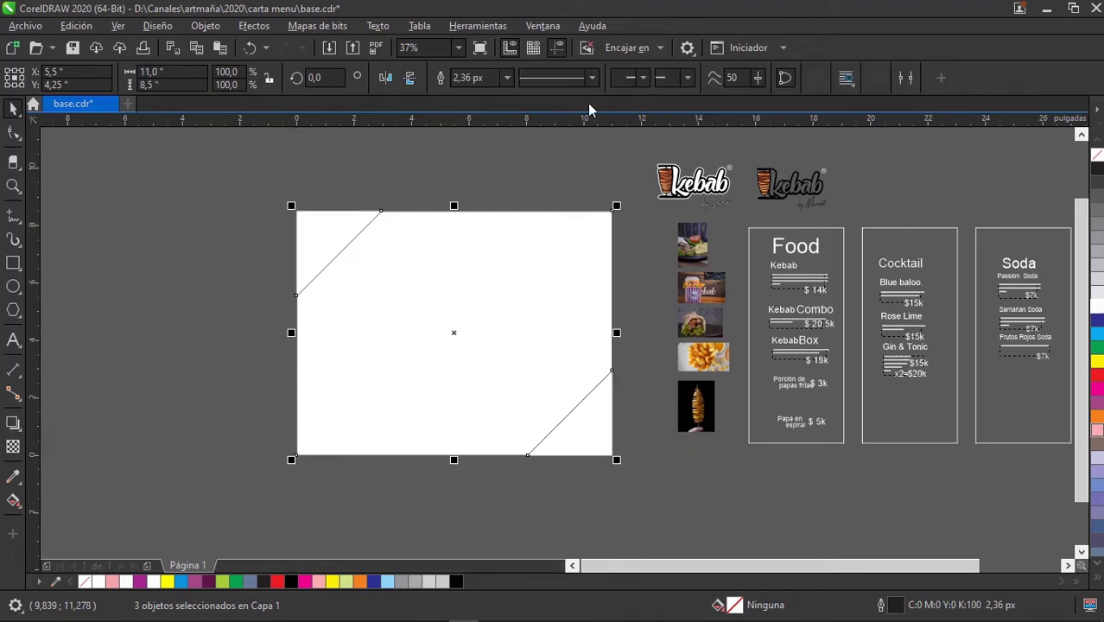
left_click(599, 187)
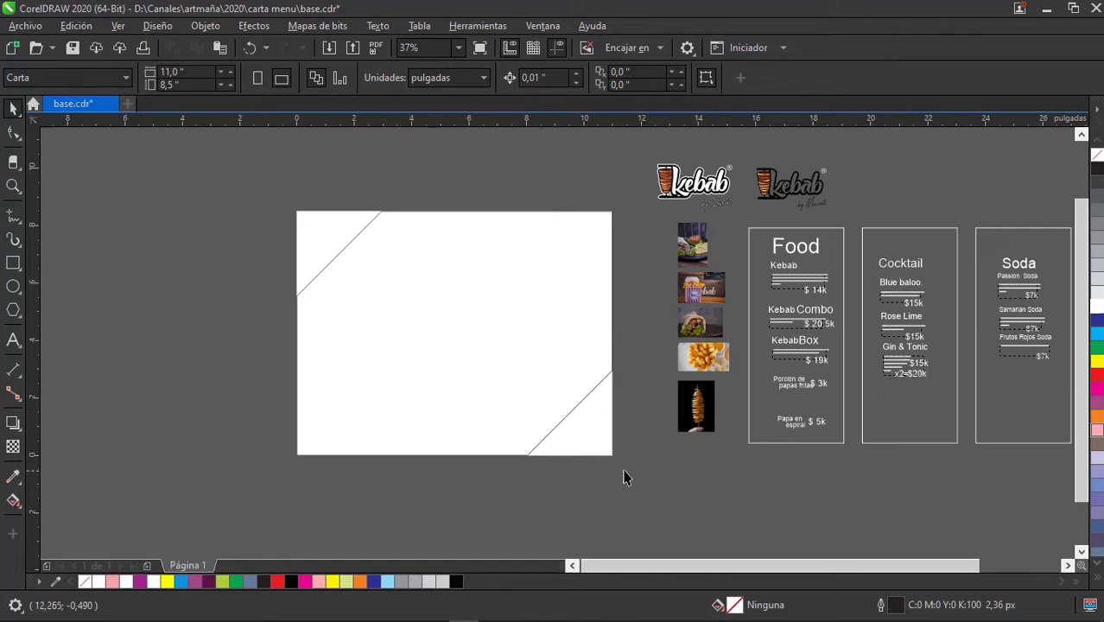
left_click(500, 328)
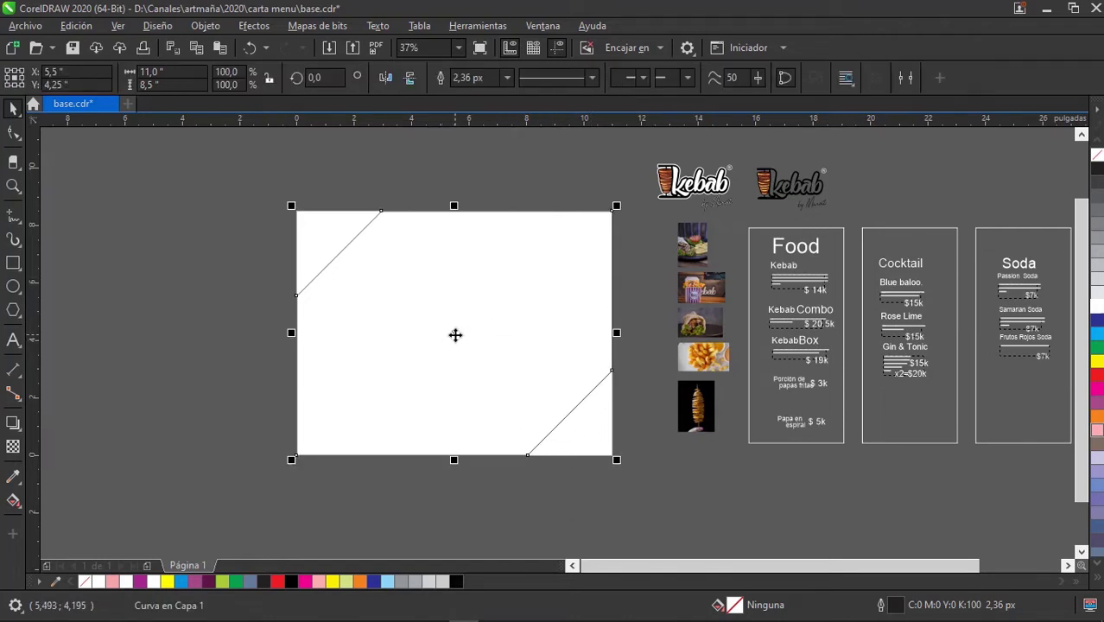
Rotate the clipped shape a quarter turn upright and mirror it horizontally.
left_click(455, 330)
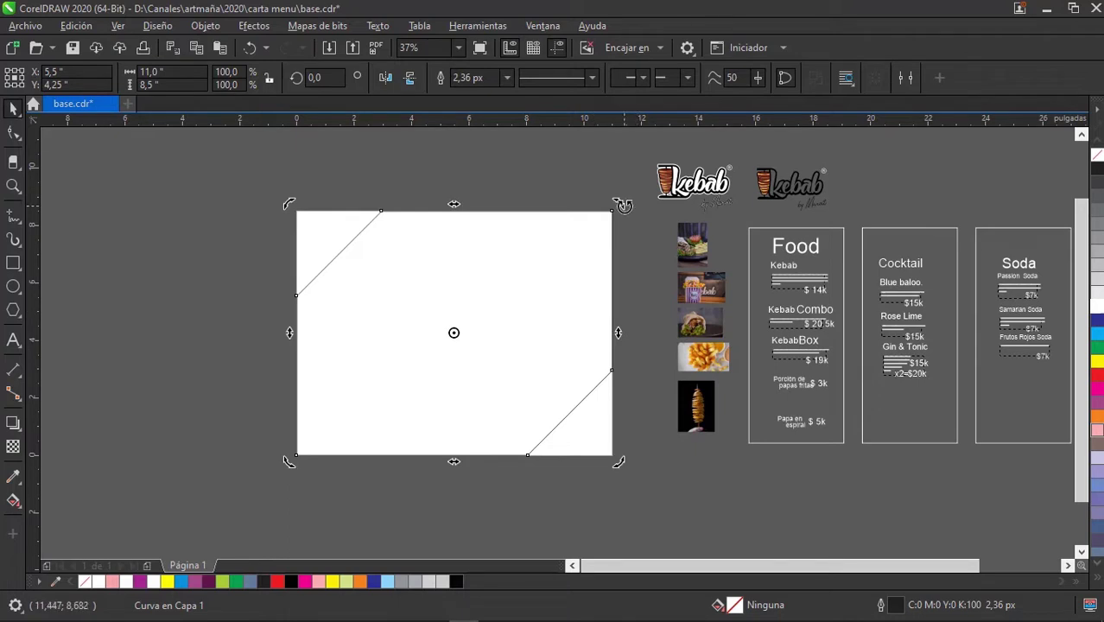
left_click_drag(623, 206, 632, 226)
mouse_move(637, 255)
left_mouse_down()
mouse_move(626, 337)
mouse_move(591, 420)
mouse_move(443, 479)
left_mouse_up()
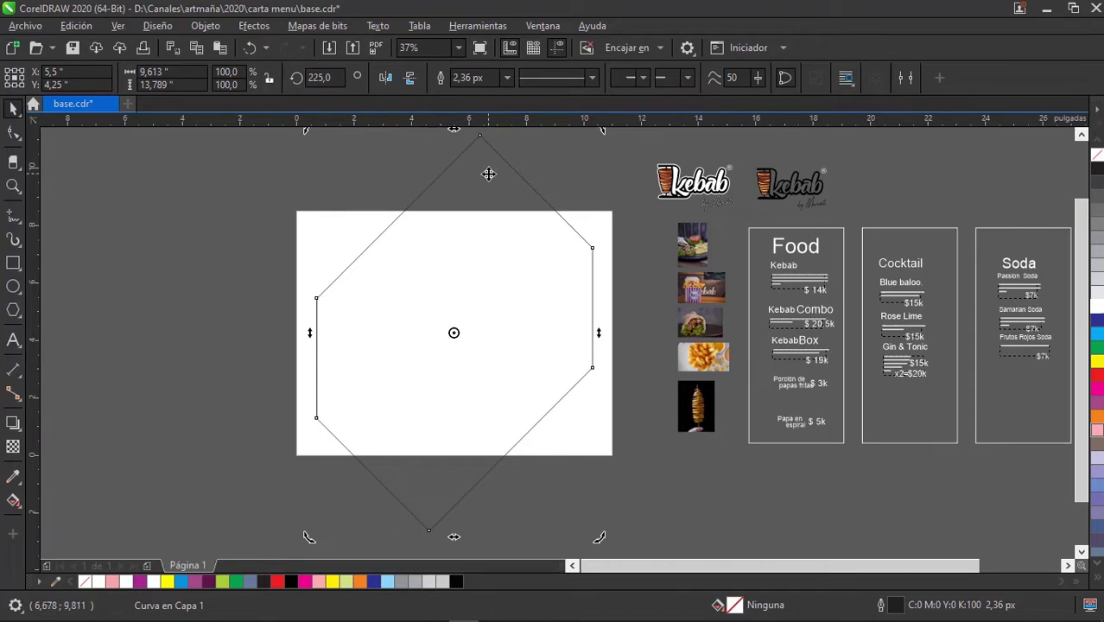
left_click(386, 80)
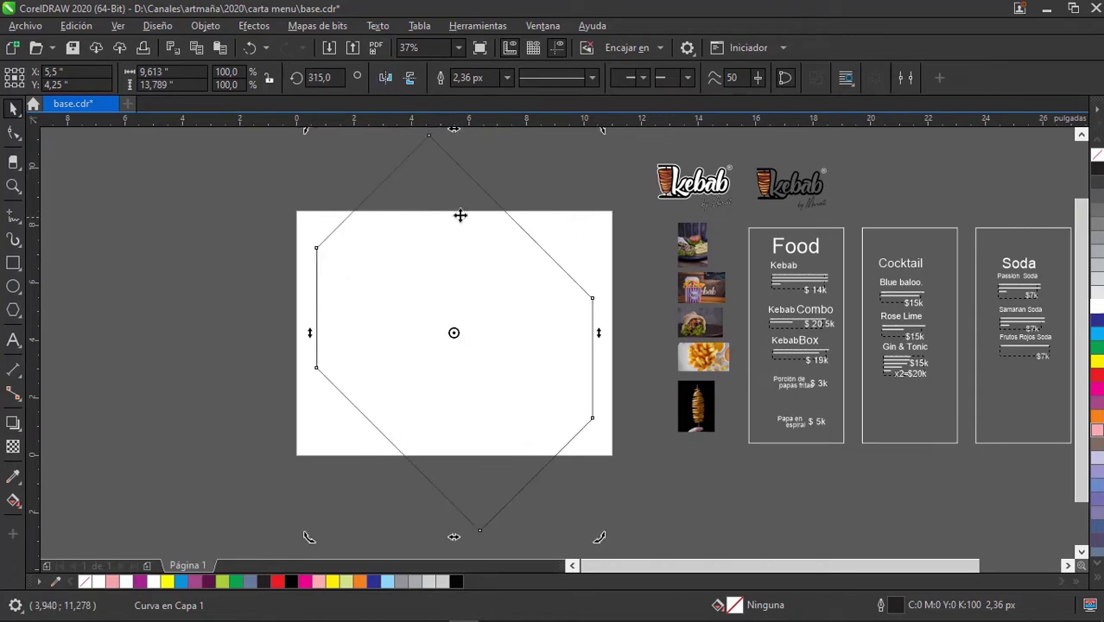
left_click(552, 190)
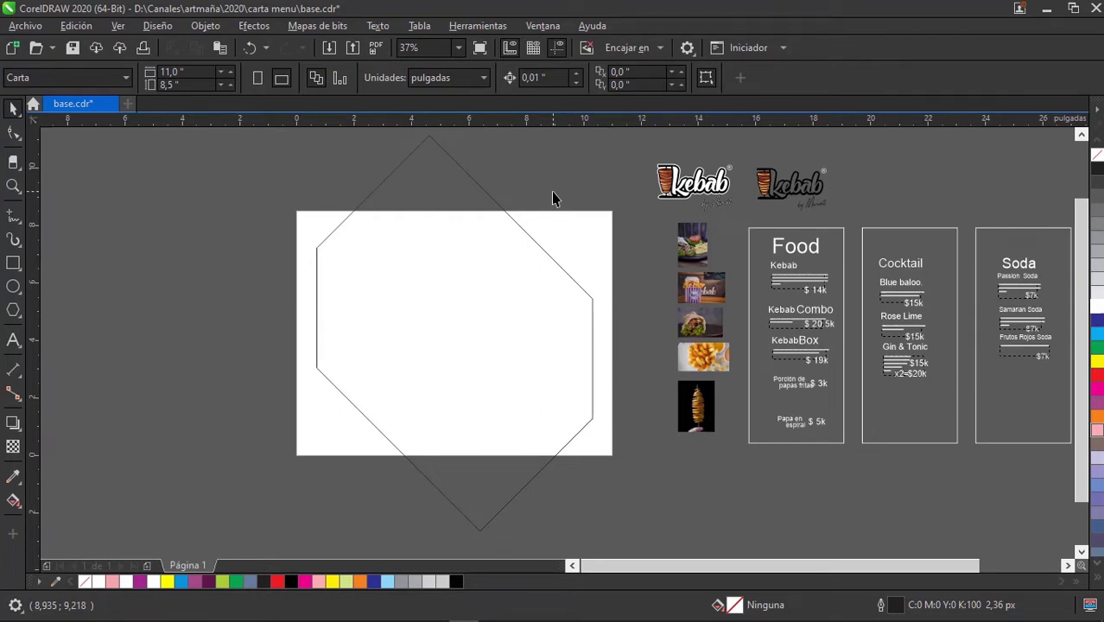
Fill the hexagonal shape with solid black (K100), leaving no visible outline.
left_click(451, 311)
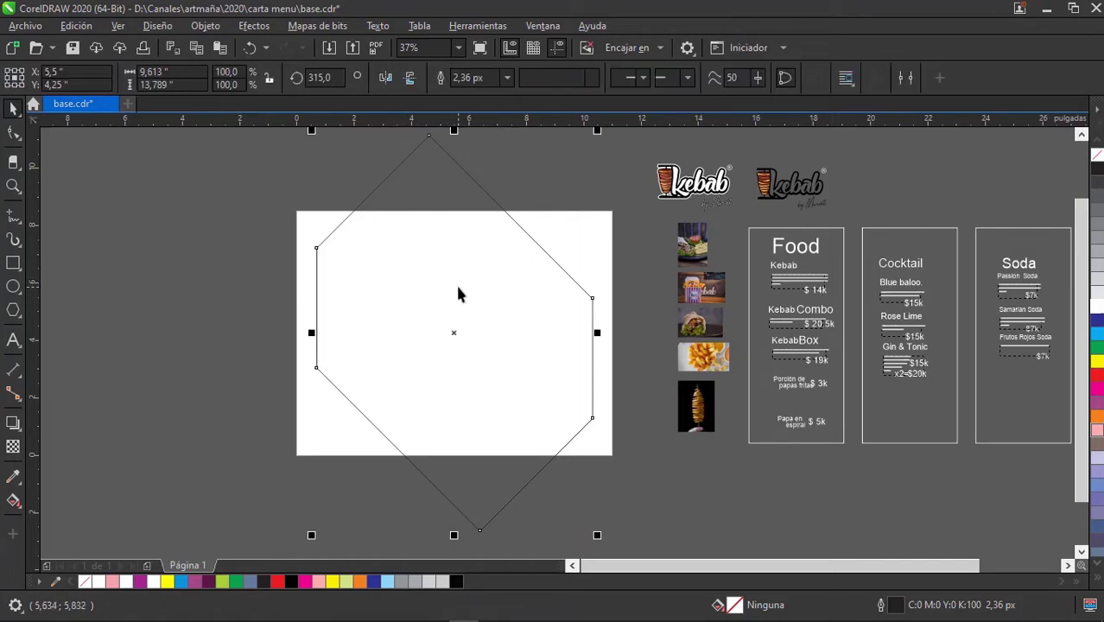
left_click(1096, 175)
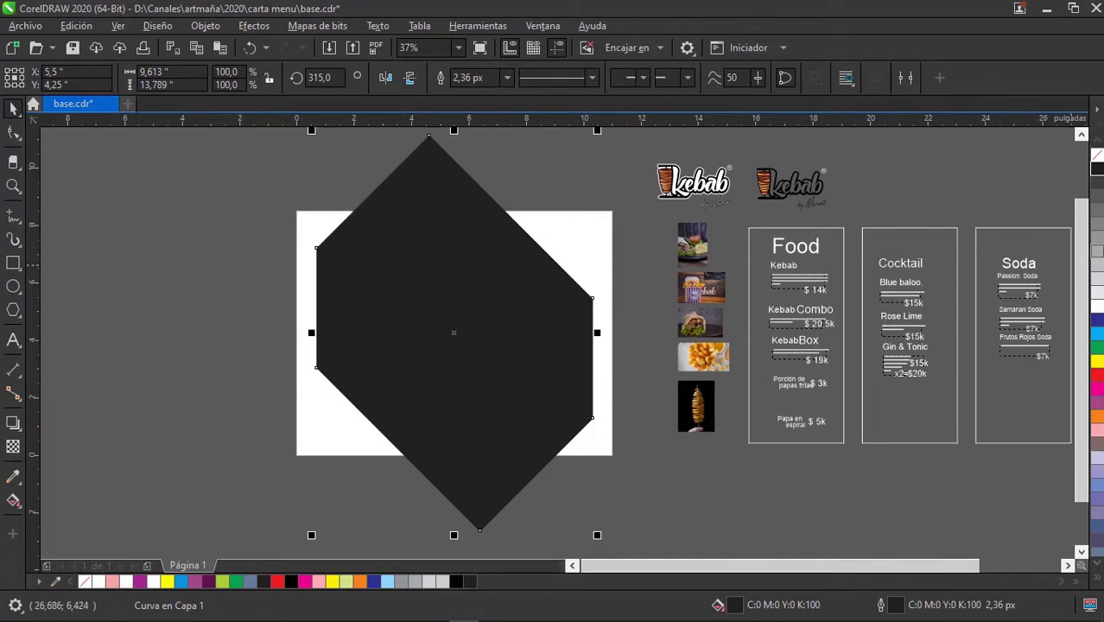
left_click(592, 208)
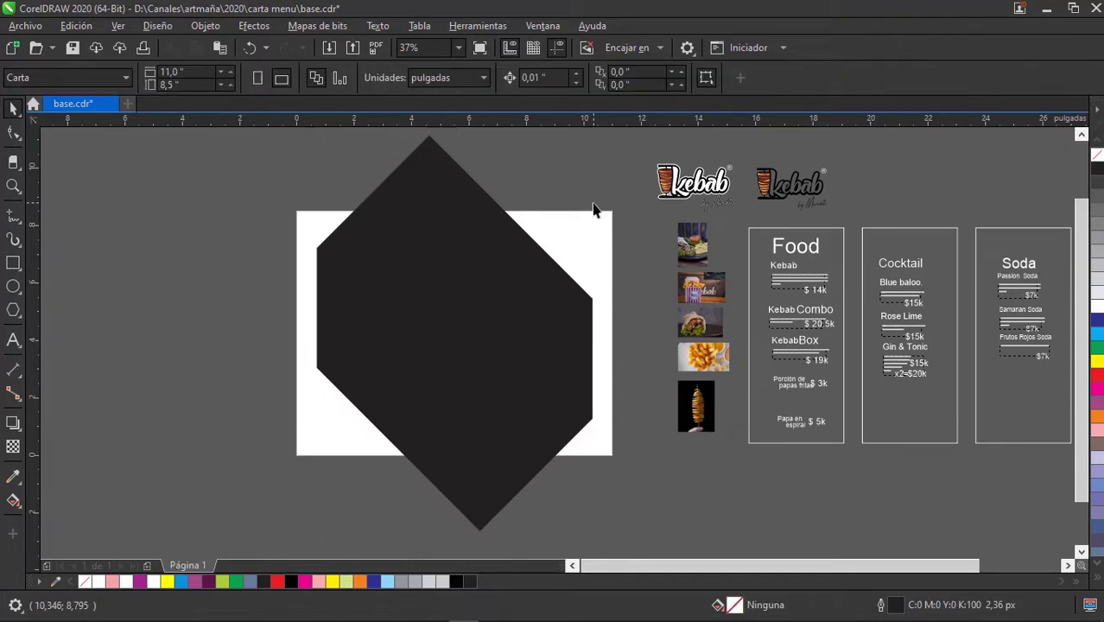
left_click(541, 272)
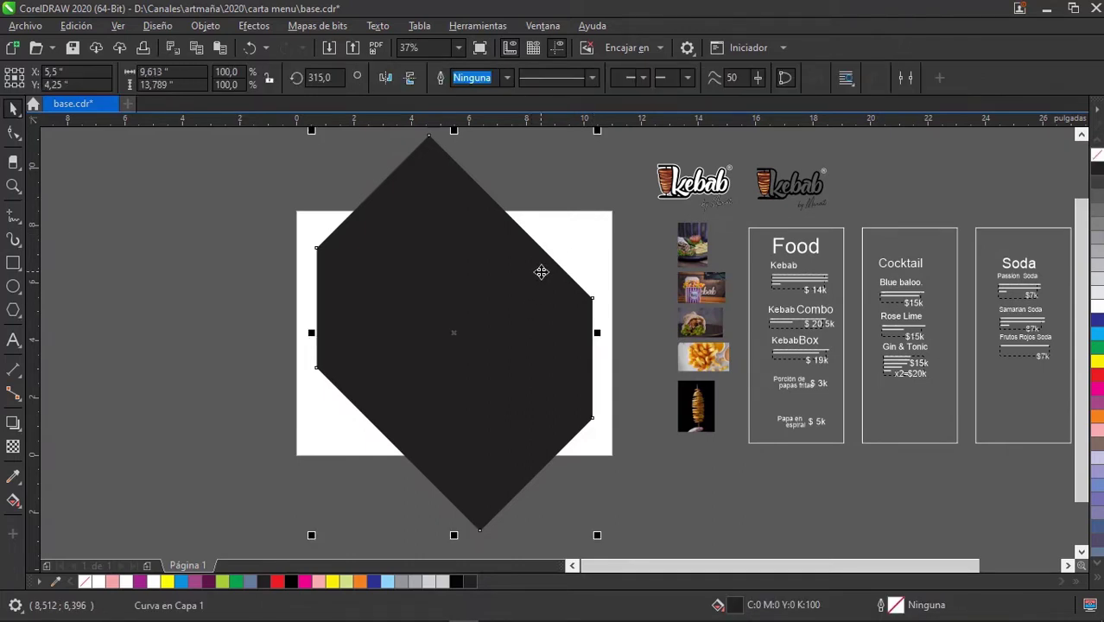
Drop a slightly smaller copy inside the hexagon with a muted purple-magenta outline.
scroll(564, 237, "up", 1)
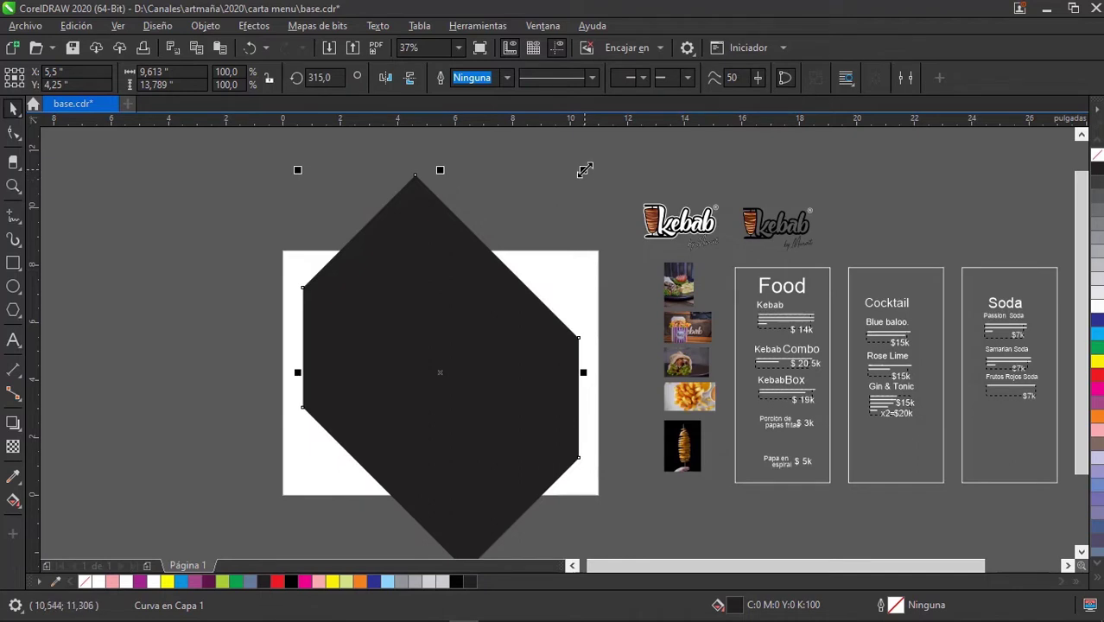
left_click_drag(585, 170, 580, 185)
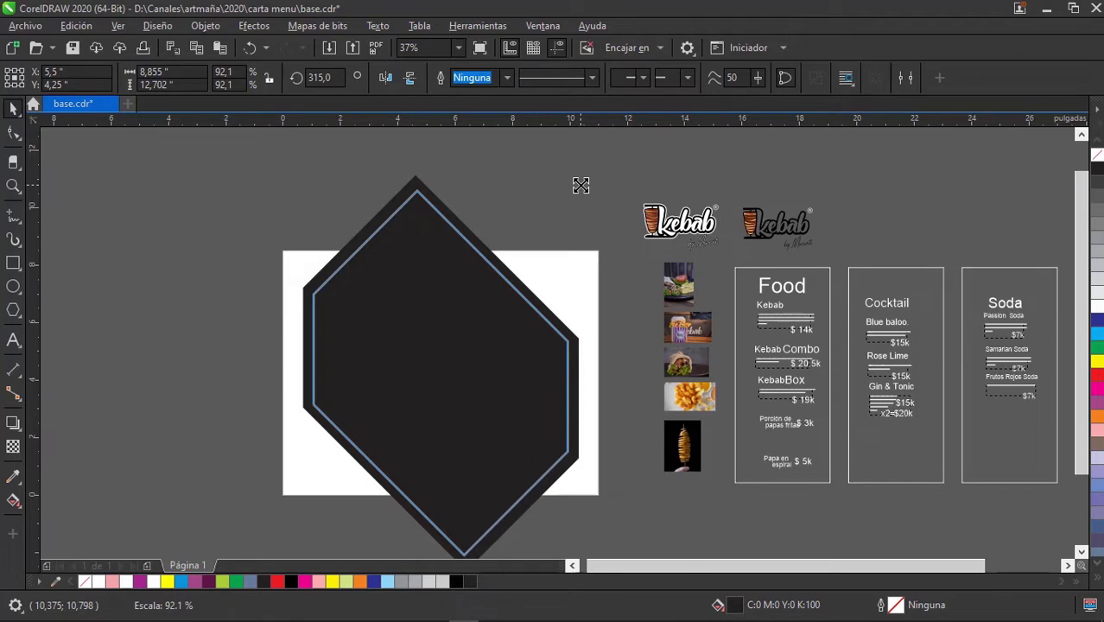
left_click_drag(581, 186, 580, 185)
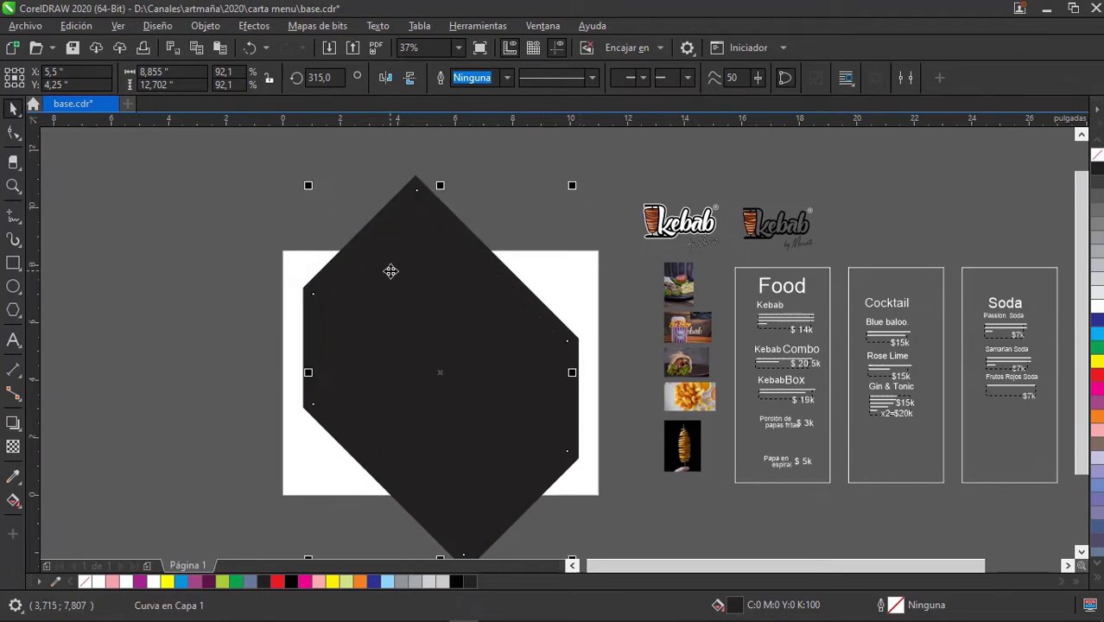
right_click(1098, 396)
scroll(554, 331, "up", 5)
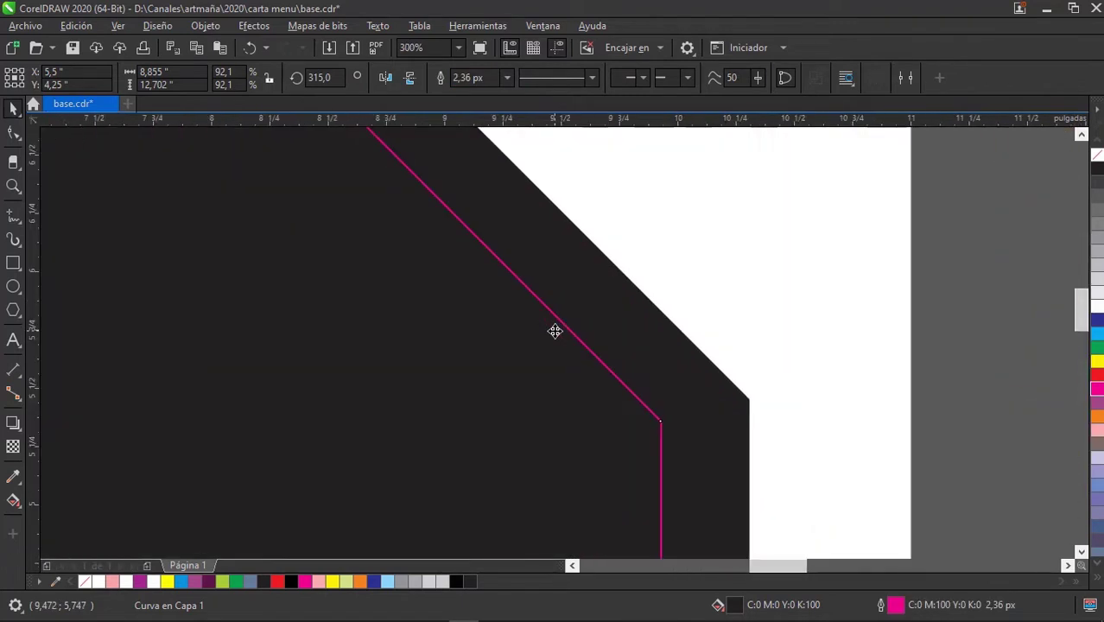
right_click(1098, 411)
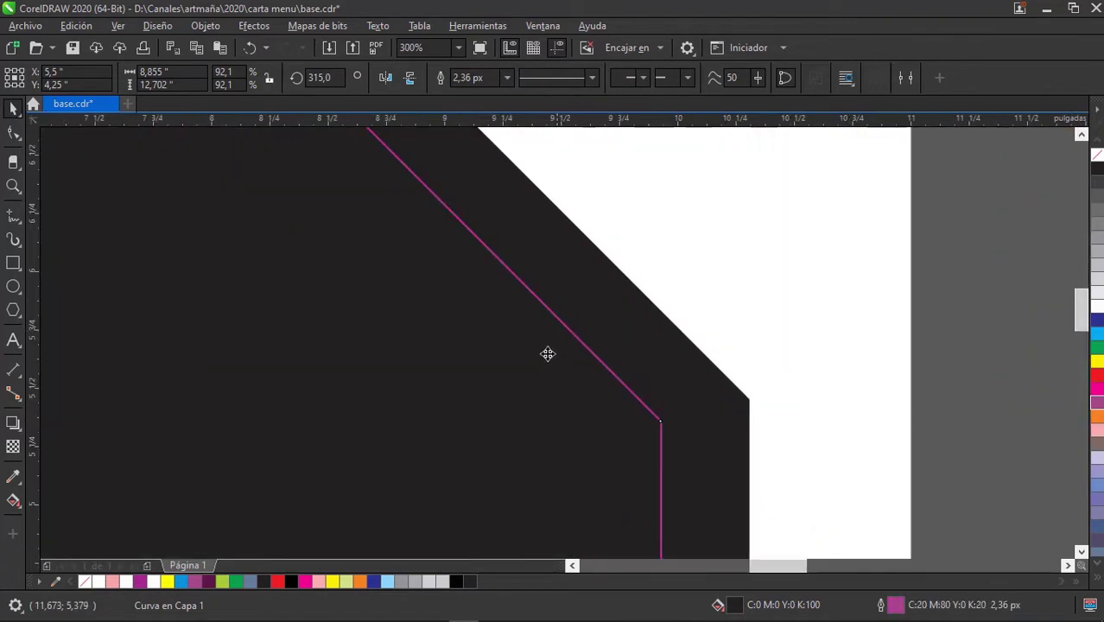
Set the inner hexagon's outline width to 16 px.
scroll(562, 358, "down", 3)
scroll(559, 340, "down", 1)
scroll(526, 244, "up", 1)
scroll(527, 244, "up", 2)
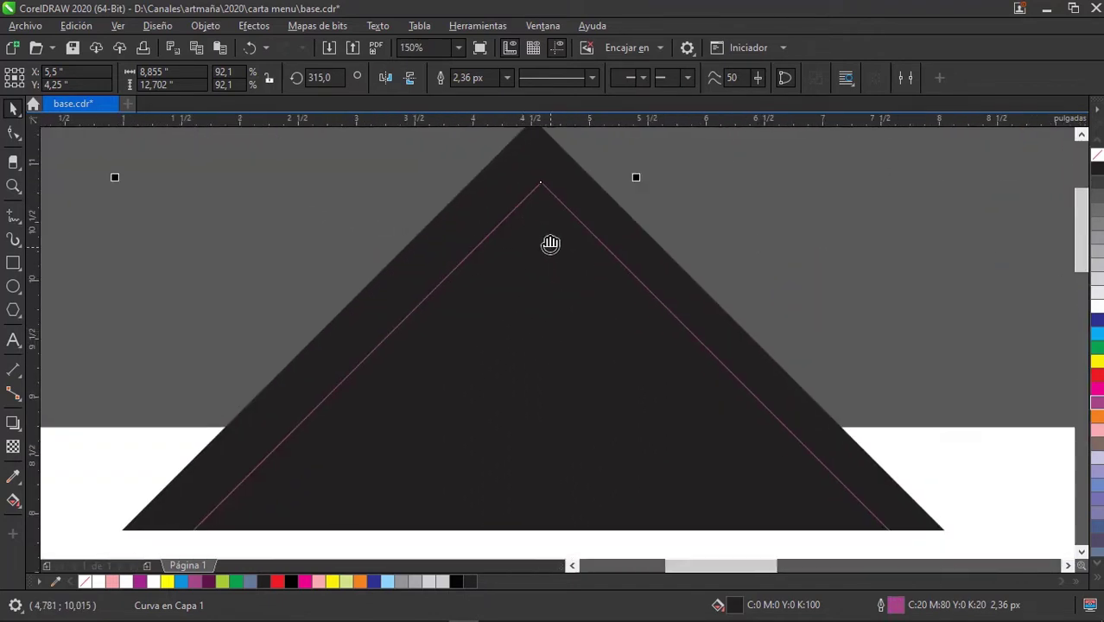
scroll(549, 242, "down", 1)
scroll(564, 274, "up", 1)
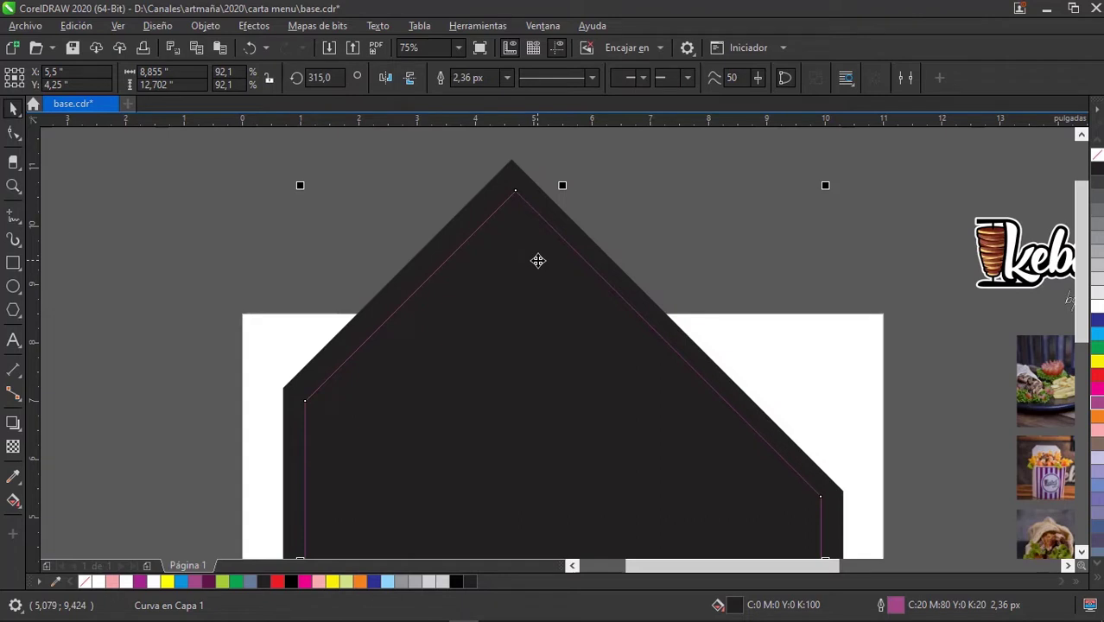
left_click(507, 79)
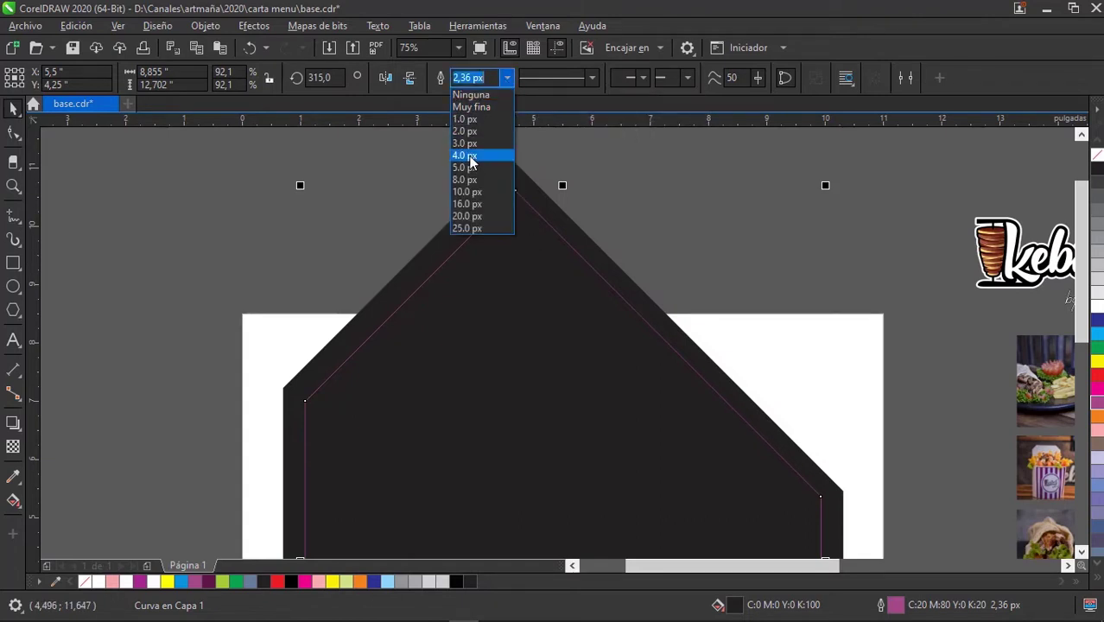
left_click(468, 155)
left_click(507, 78)
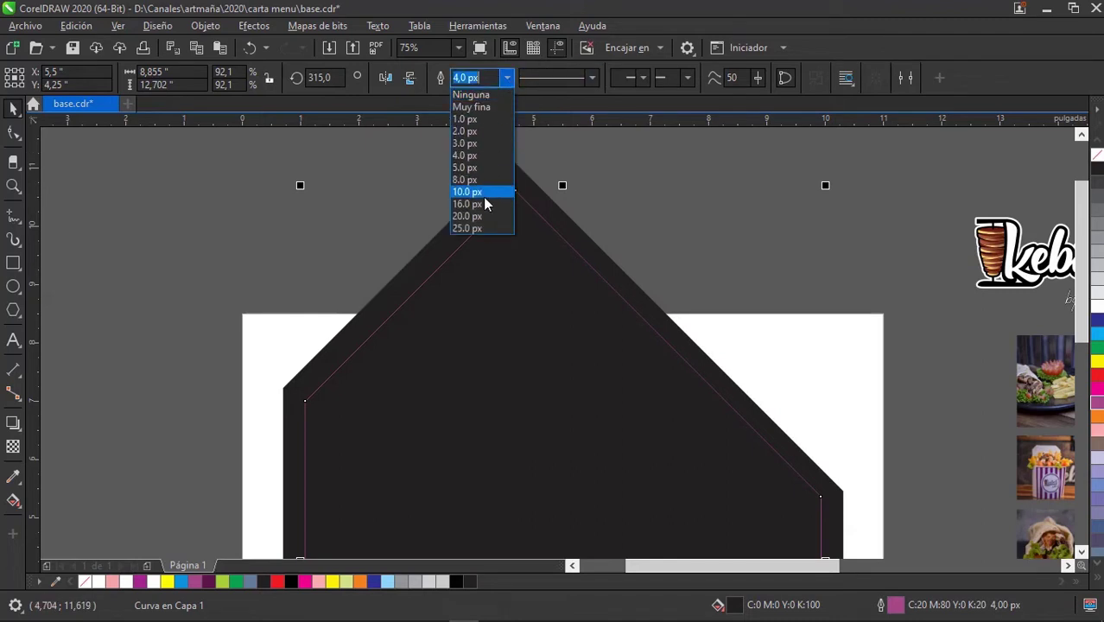
left_click(483, 196)
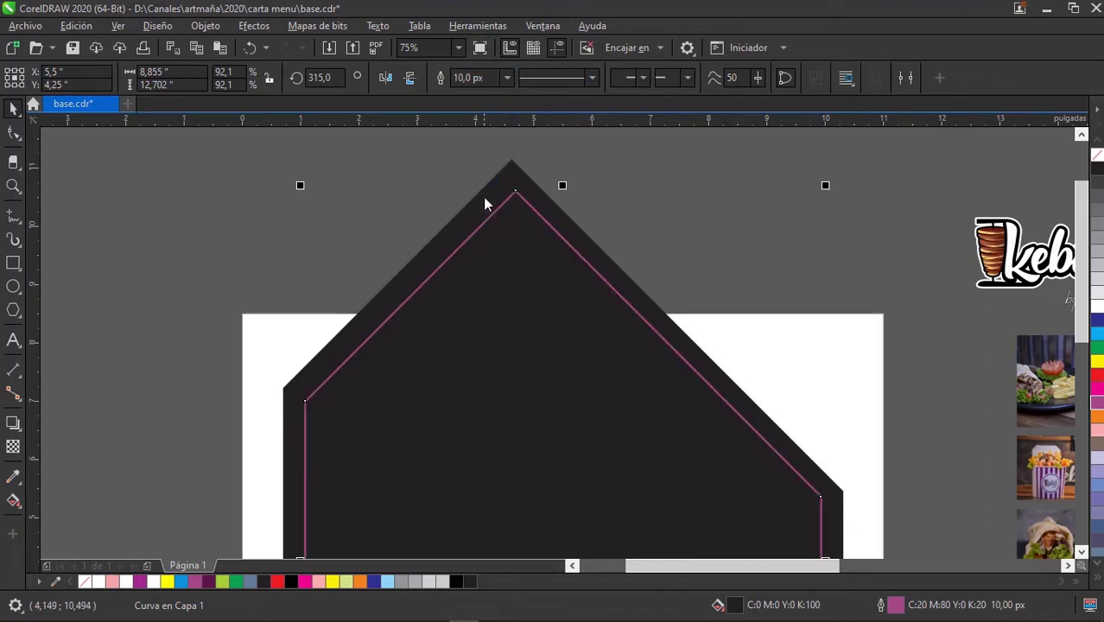
left_click(591, 77)
left_click(498, 78)
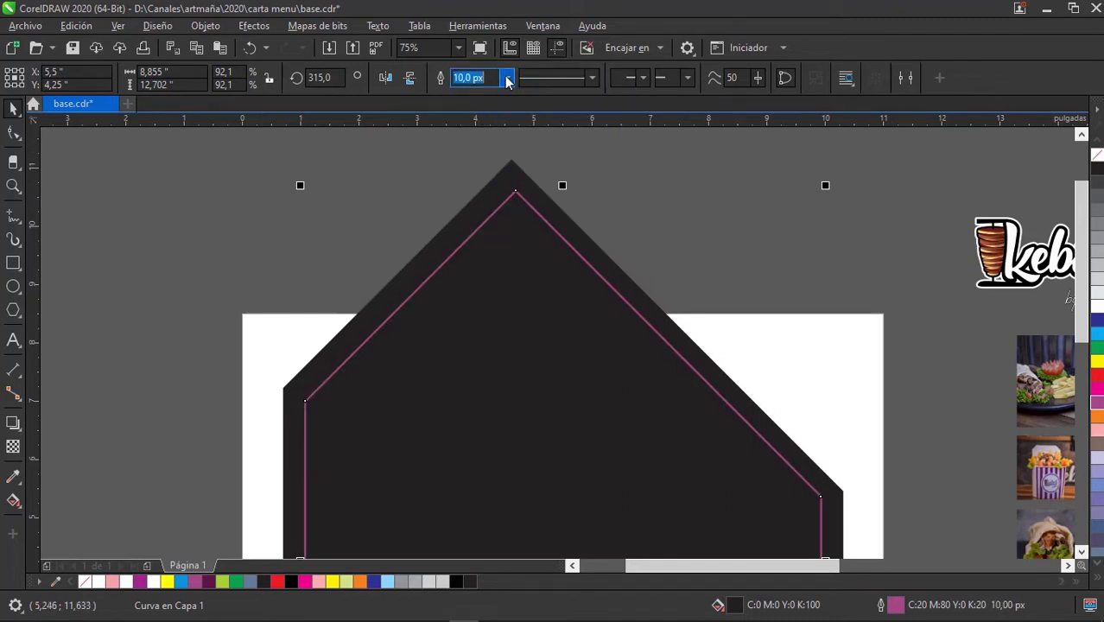
left_click(507, 77)
left_click(489, 180)
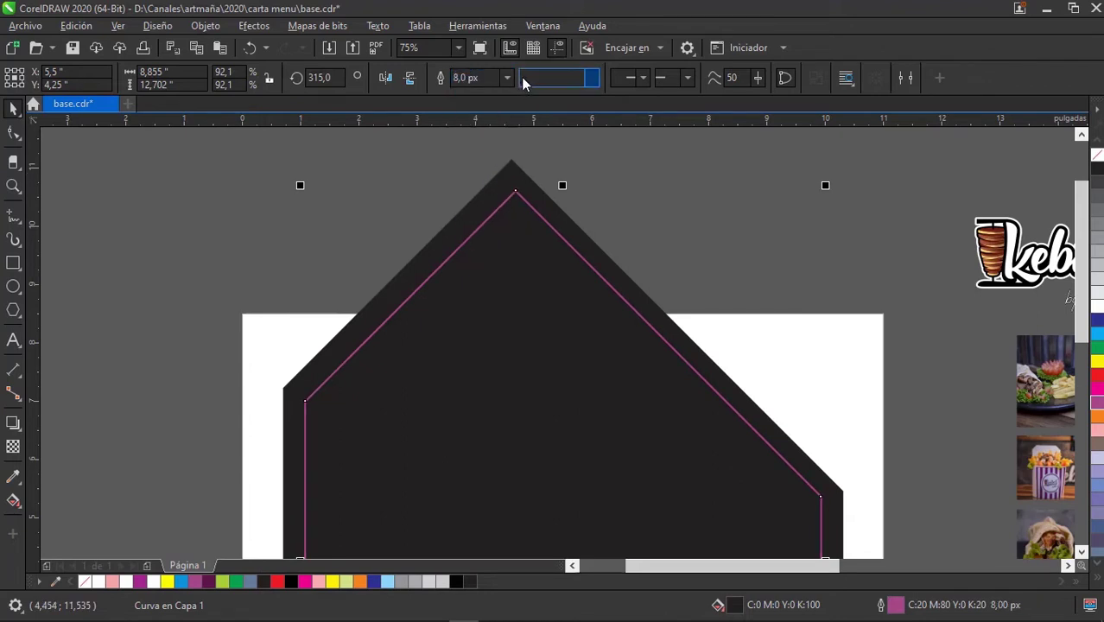
left_click(508, 77)
left_click(483, 204)
key("Escape")
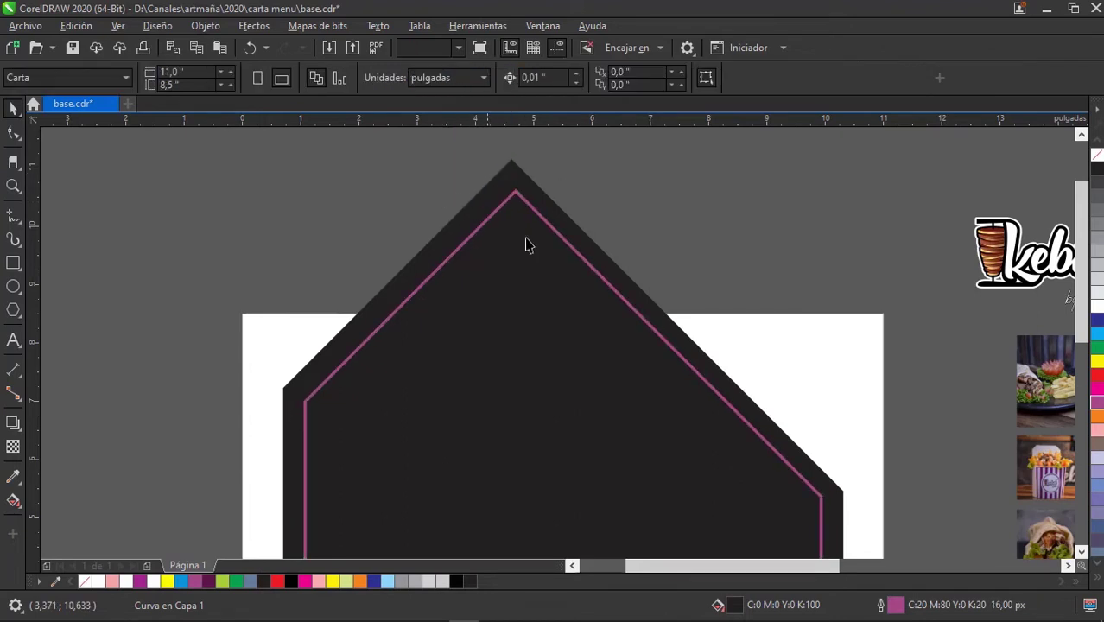
Enlarge the inner bordered hexagon slightly, then scroll around the panel.
scroll(604, 277, "down", 2)
scroll(645, 301, "down", 2)
left_click(623, 298)
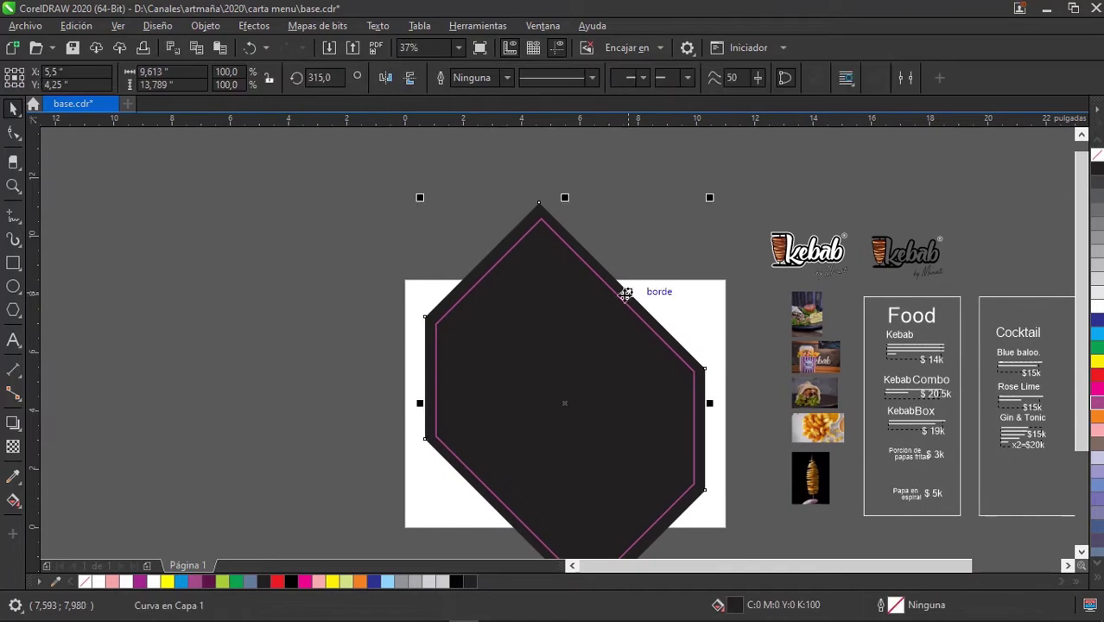
scroll(714, 226, "up", 2)
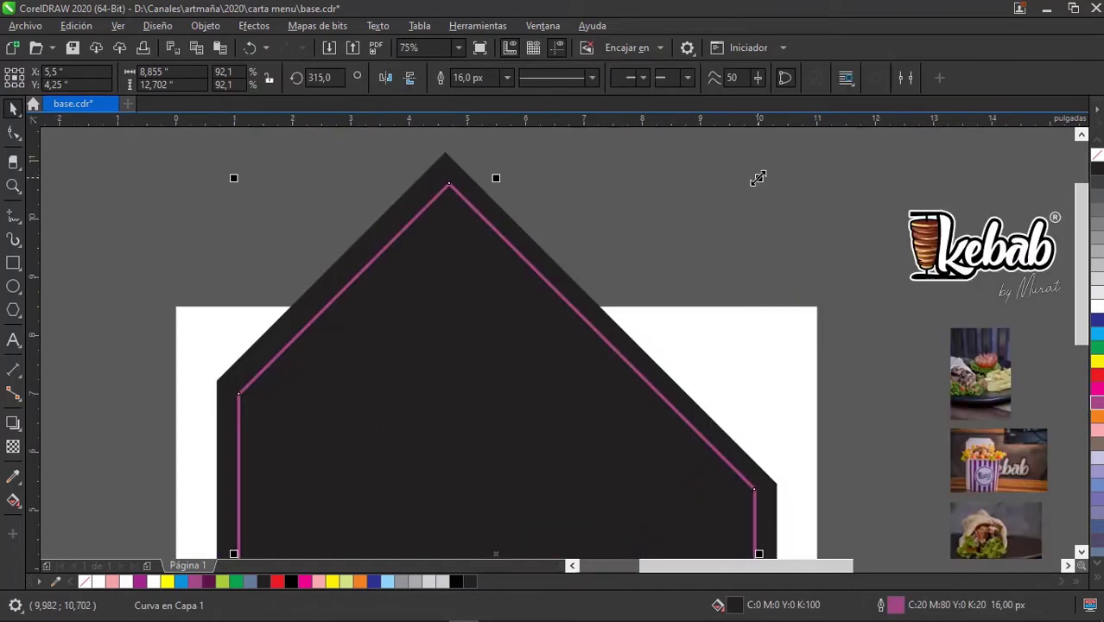
left_click_drag(758, 178, 764, 171)
left_click(721, 203)
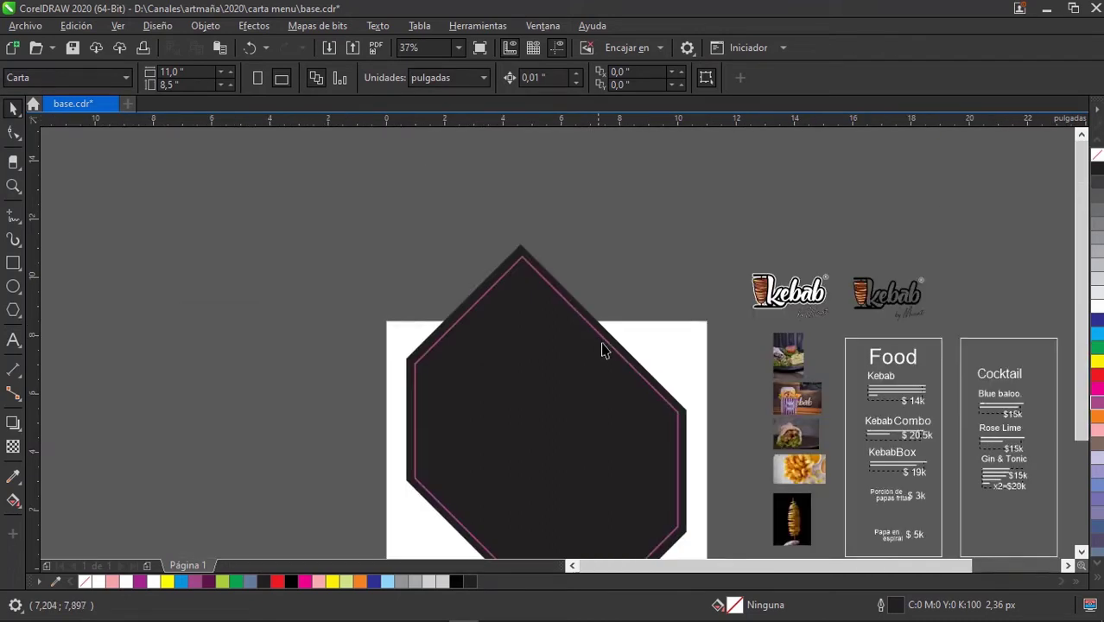
scroll(596, 336, "down", 2)
scroll(596, 281, "down", 1)
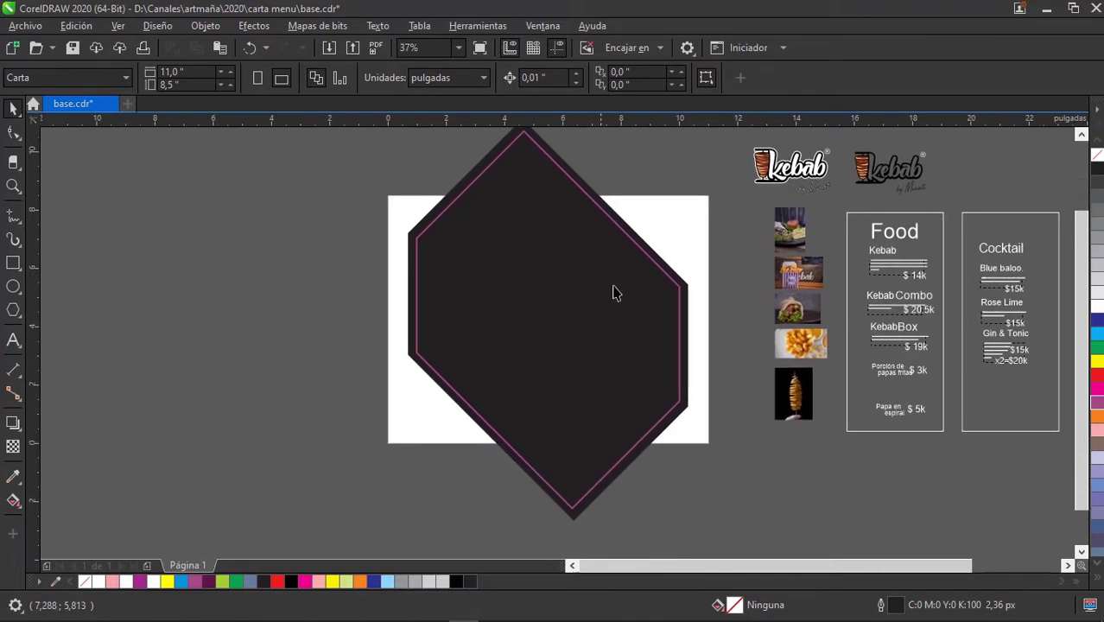
scroll(613, 291, "right", 1)
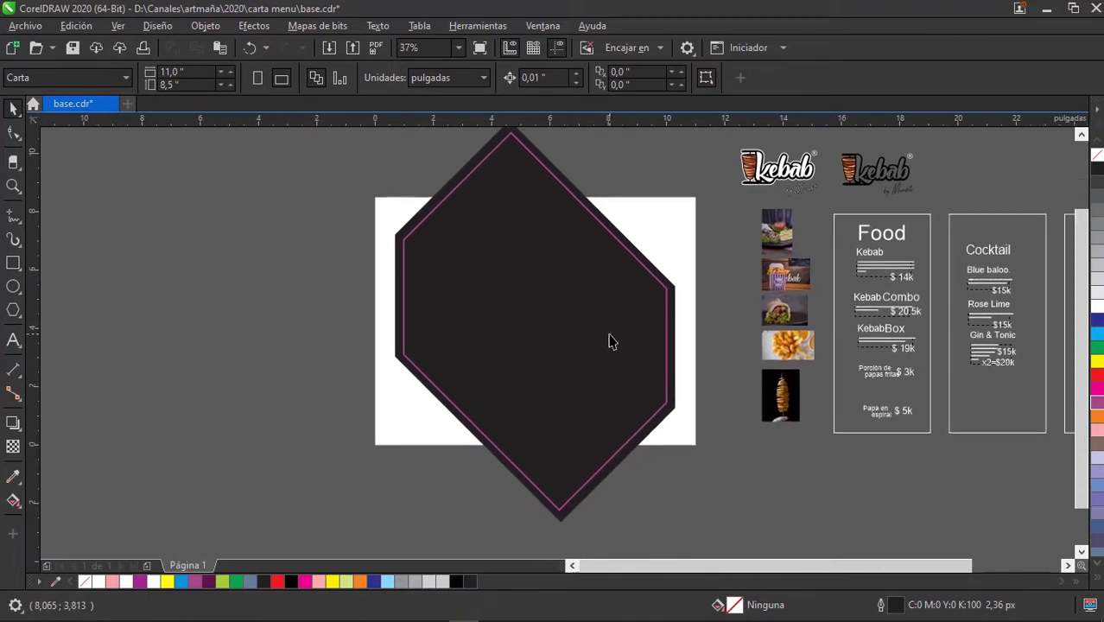
scroll(584, 274, "up", 1)
scroll(570, 283, "right", 1)
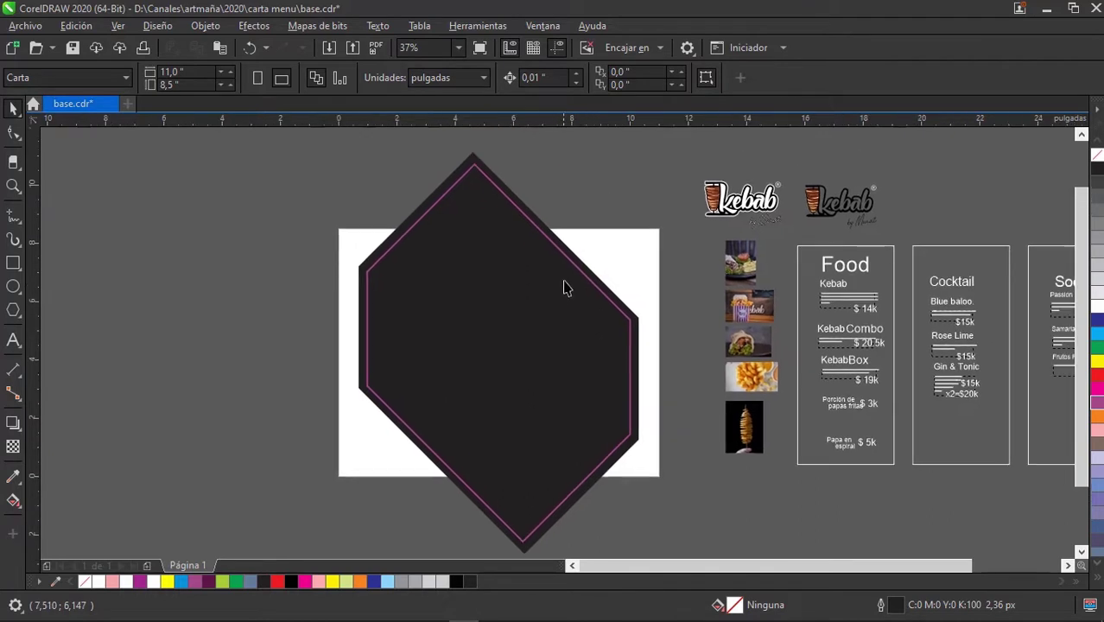
scroll(552, 293, "up", 1)
scroll(527, 309, "right", 1)
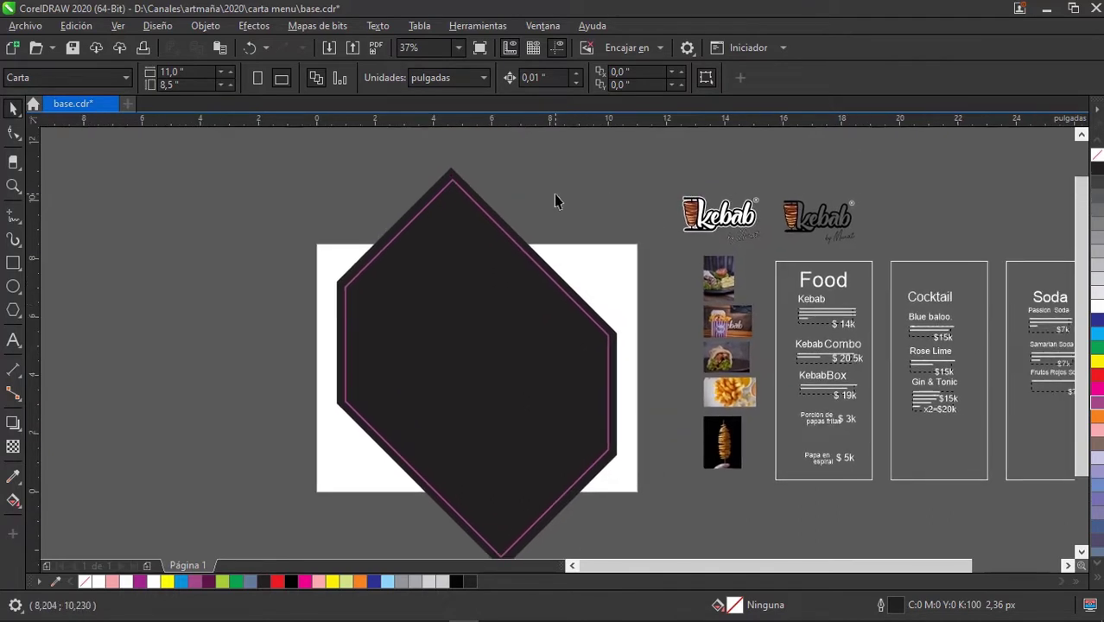
scroll(544, 203, "up", 2)
scroll(538, 204, "up", 1)
scroll(537, 205, "left", 1)
Place the kebab logo in front of the panel near its top, scaled to about 80%.
left_click(891, 278)
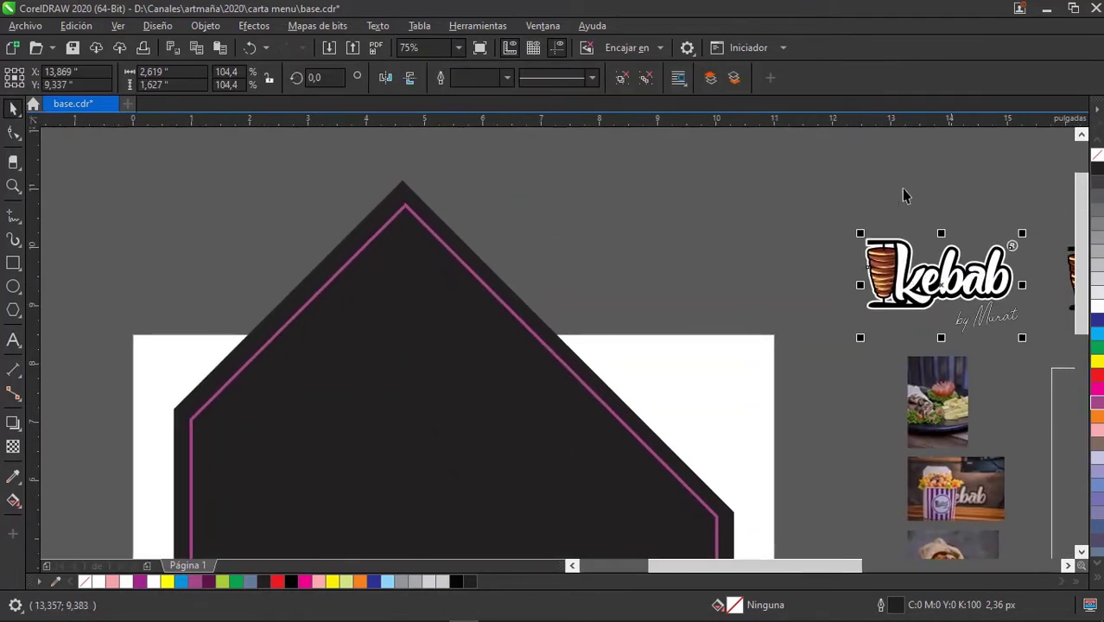
mouse_move(864, 311)
left_mouse_down()
mouse_move(445, 324)
mouse_move(427, 354)
left_mouse_up()
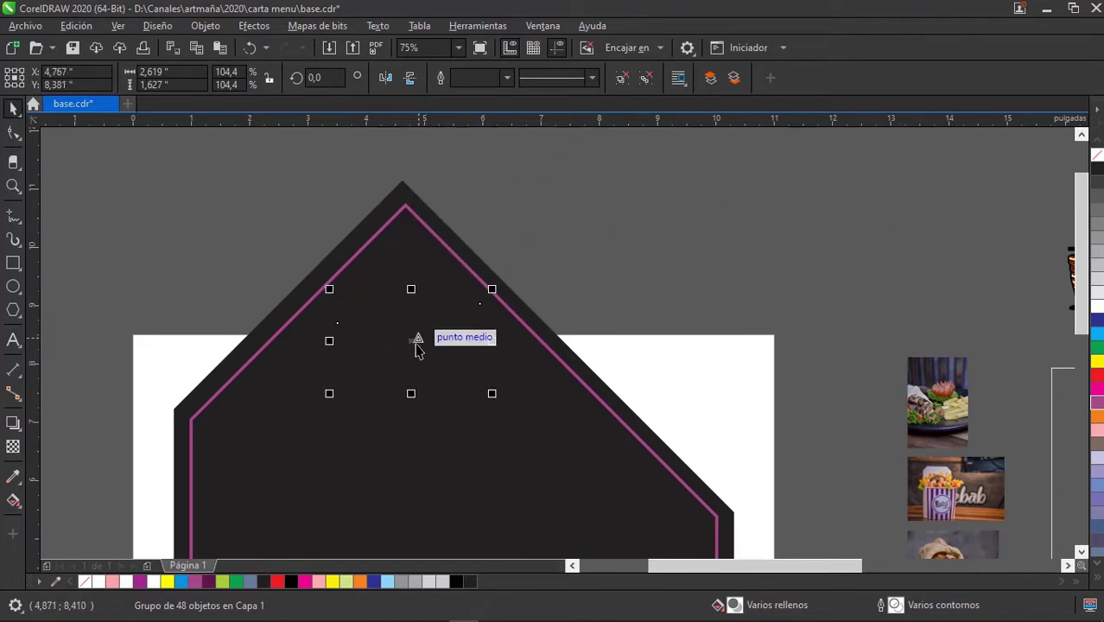
right_click(412, 343)
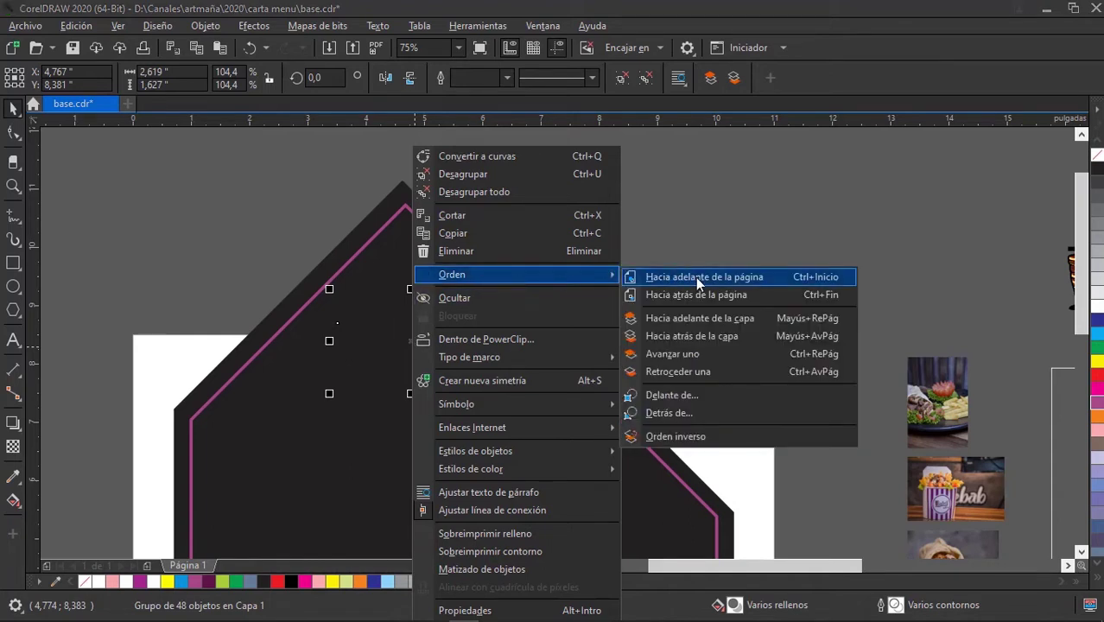
left_click(696, 276)
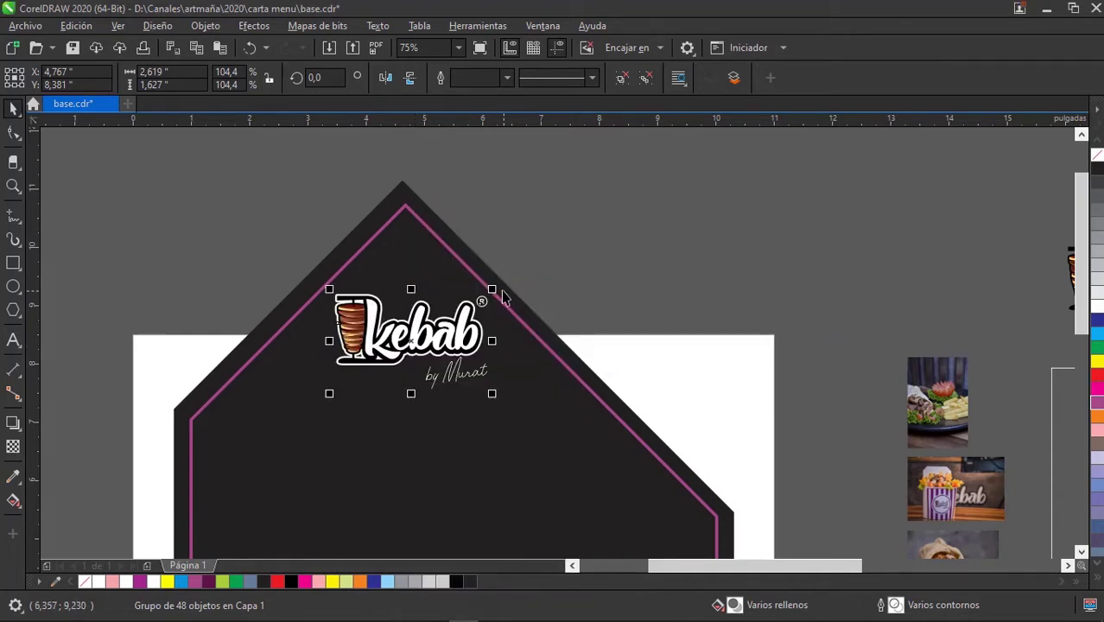
left_click_drag(496, 285, 478, 295)
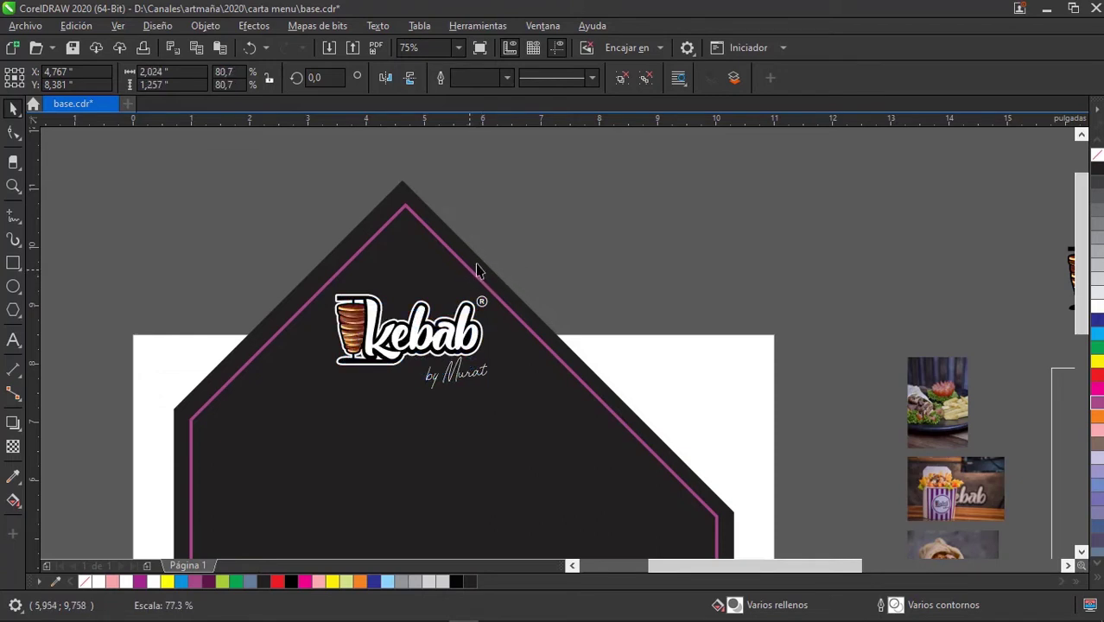
left_click_drag(450, 342, 446, 313)
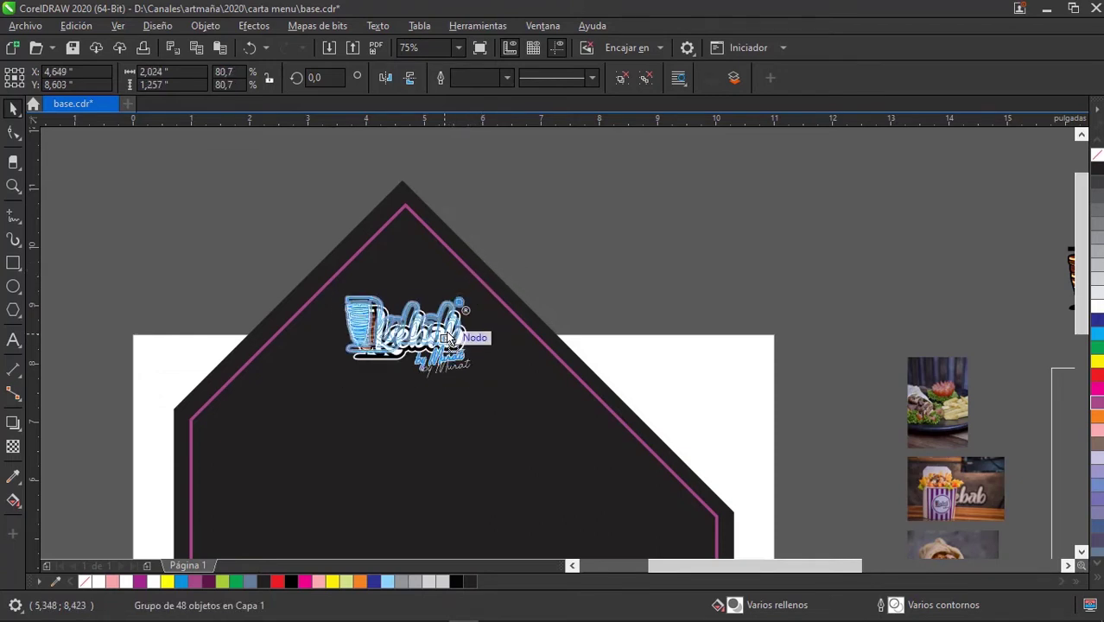
left_click(553, 256)
Pan and scroll around the panel to review the logo's placement.
scroll(593, 336, "down", 3)
scroll(566, 298, "up", 3)
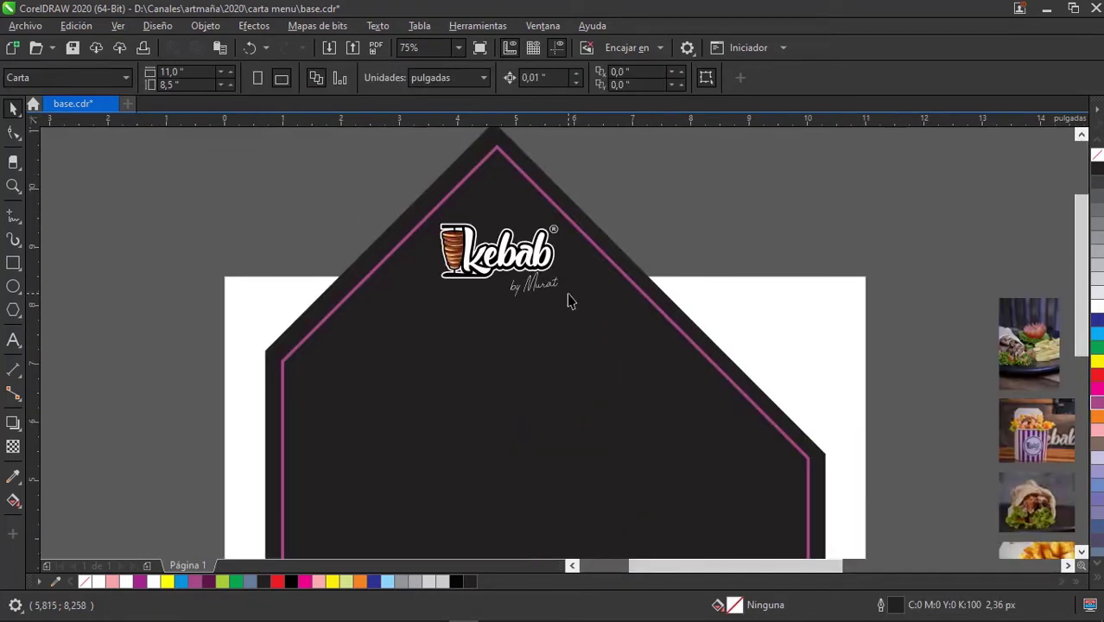
left_click_drag(650, 212, 622, 238)
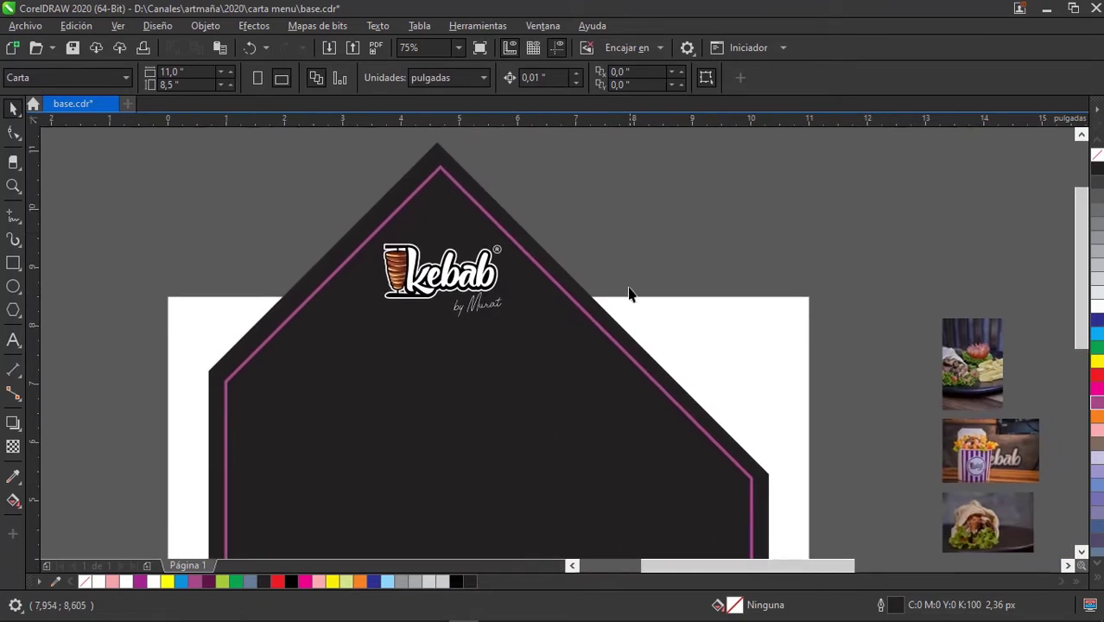
scroll(642, 277, "right", 1)
scroll(630, 263, "right", 1)
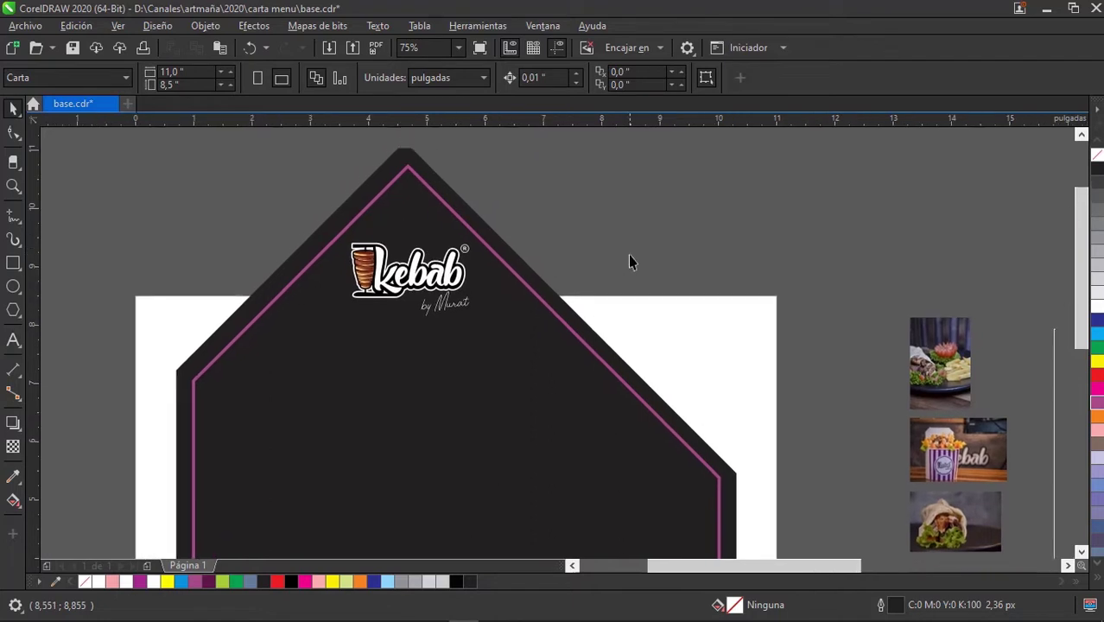
scroll(627, 239, "left", 1)
scroll(647, 260, "left", 1)
scroll(592, 283, "down", 2)
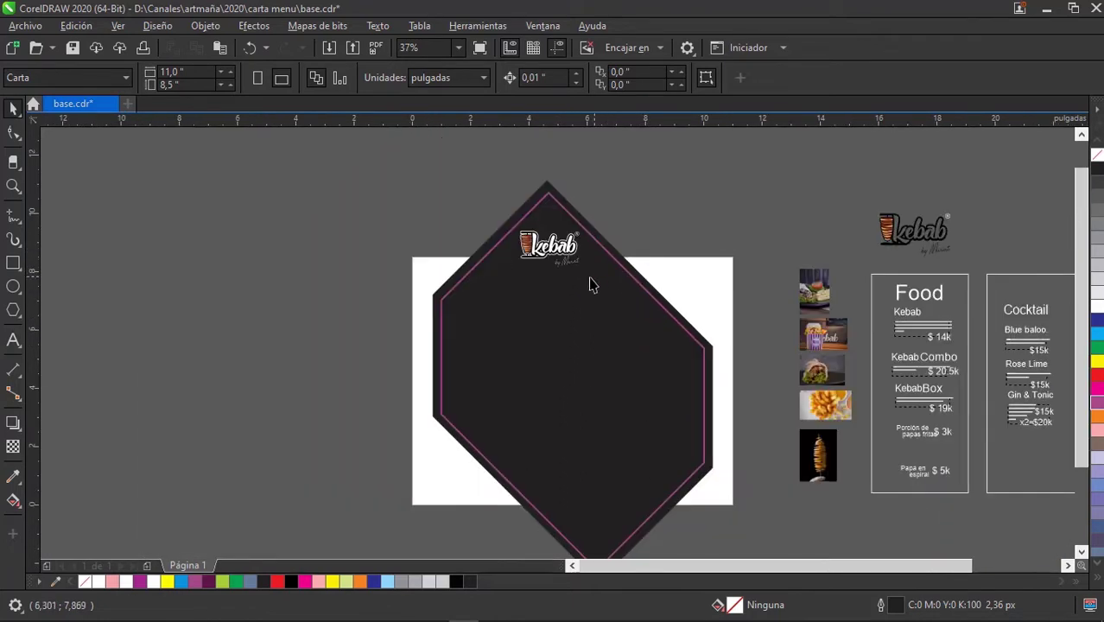
scroll(498, 275, "down", 1)
scroll(454, 301, "right", 1)
scroll(453, 302, "down", 1)
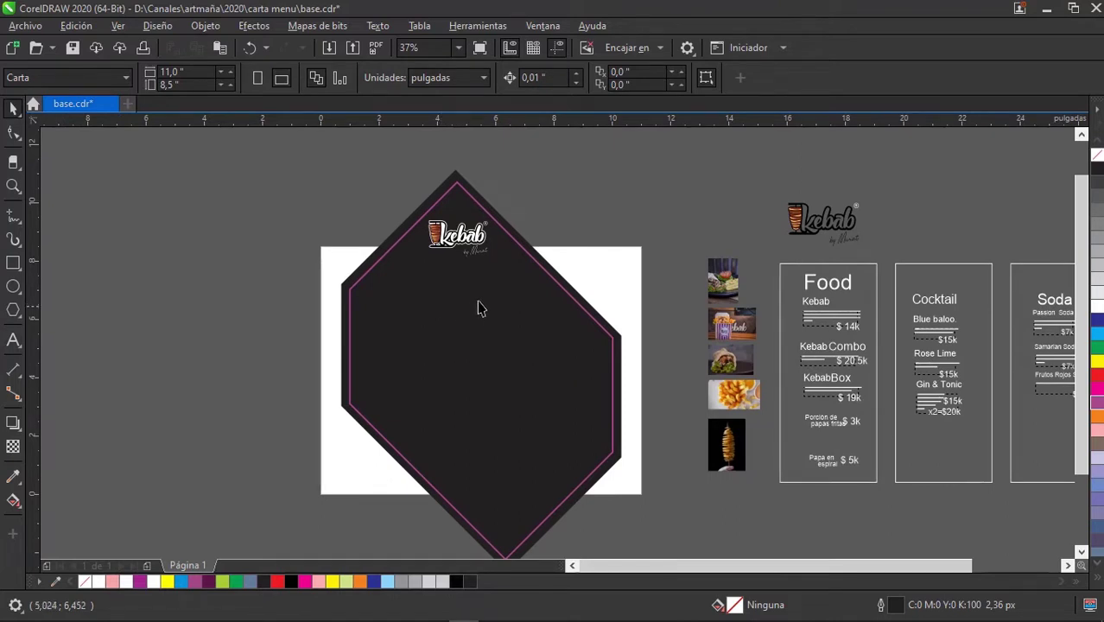
left_click(567, 314)
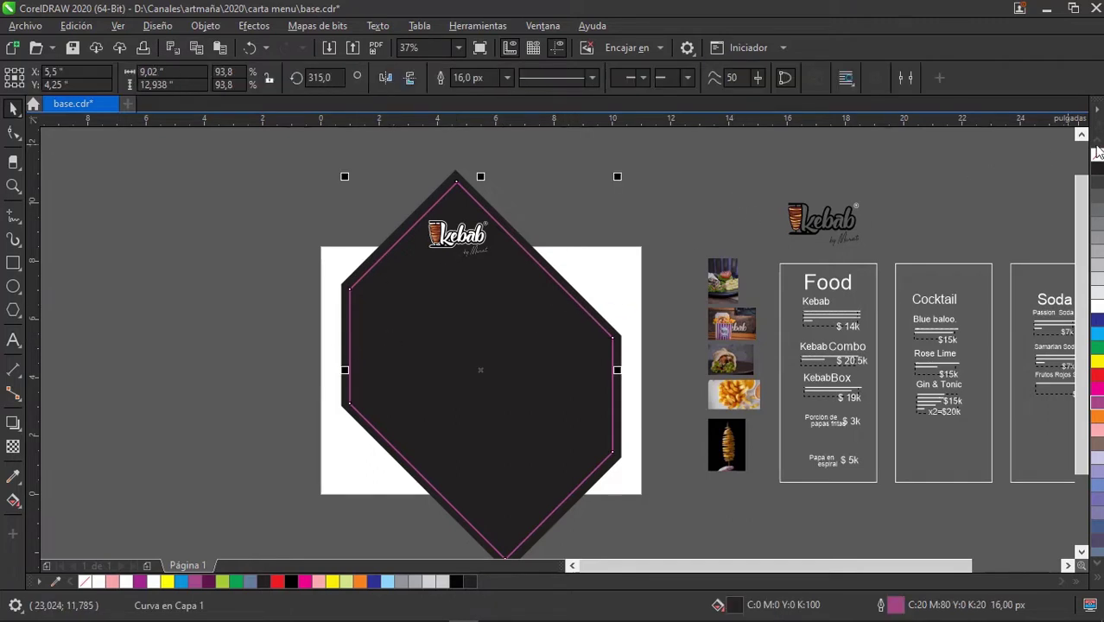
left_click(539, 269)
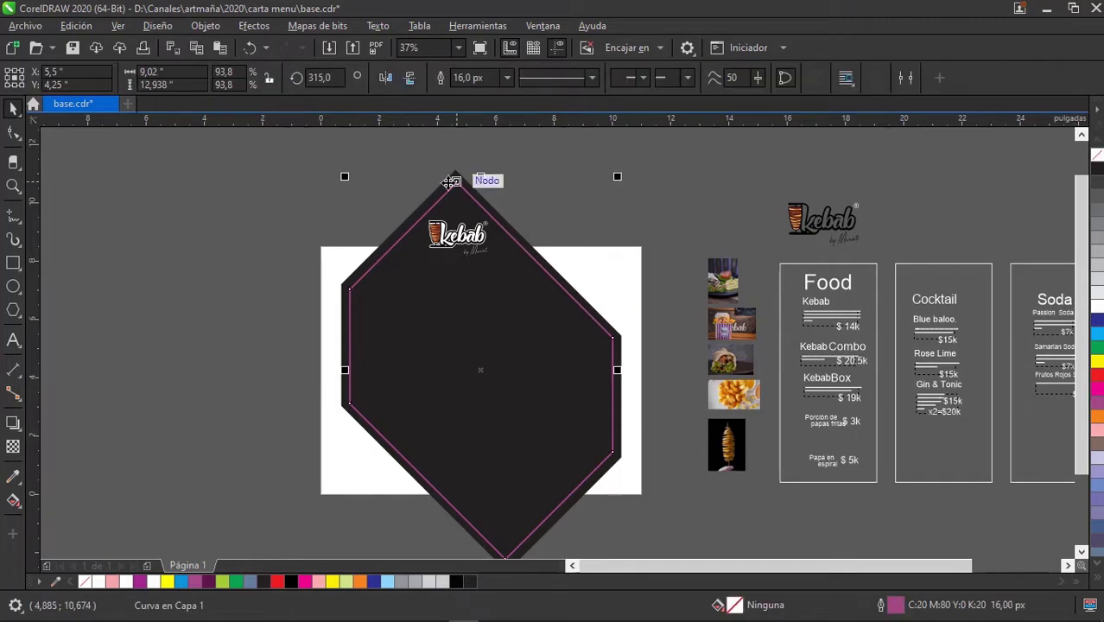
left_click_drag(480, 370, 539, 339)
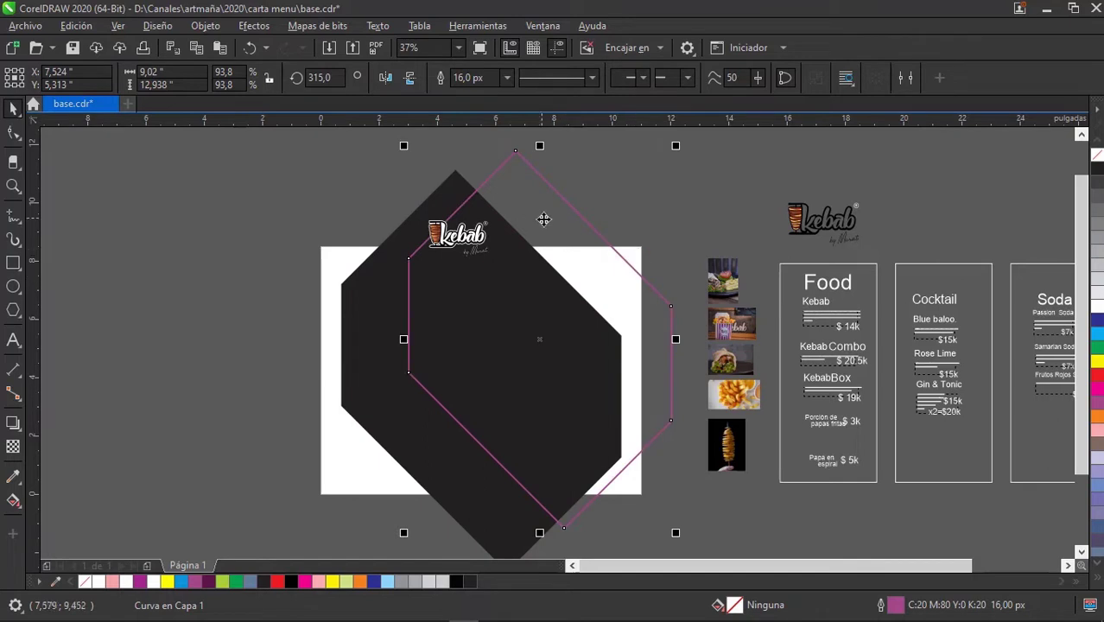
key("ctrl+z")
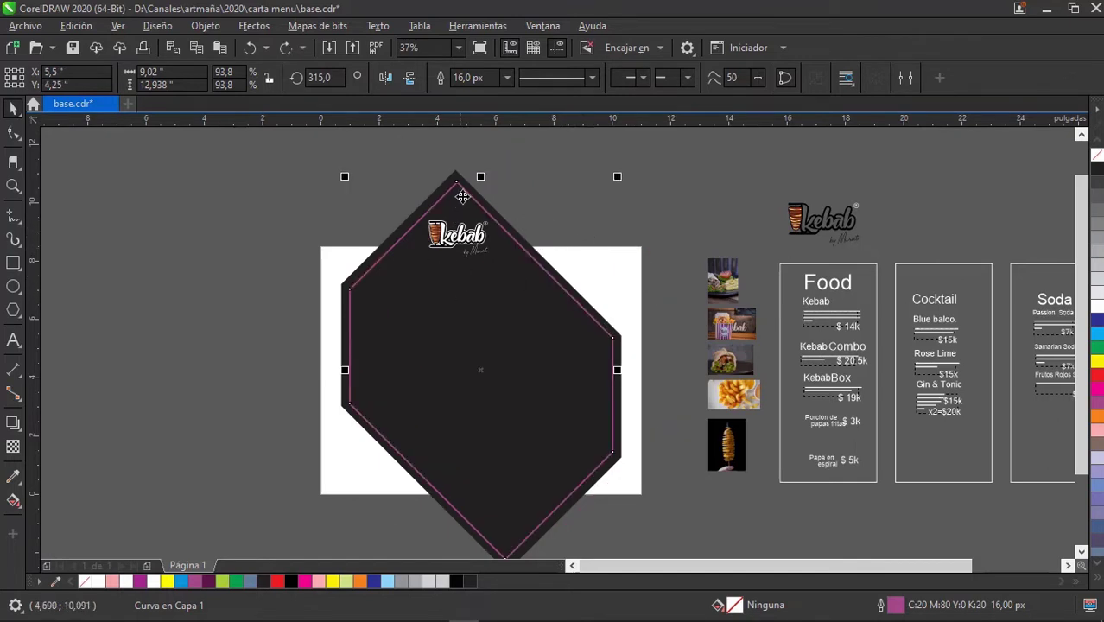
scroll(452, 233, "up", 2)
scroll(458, 207, "down", 1)
scroll(443, 248, "down", 1)
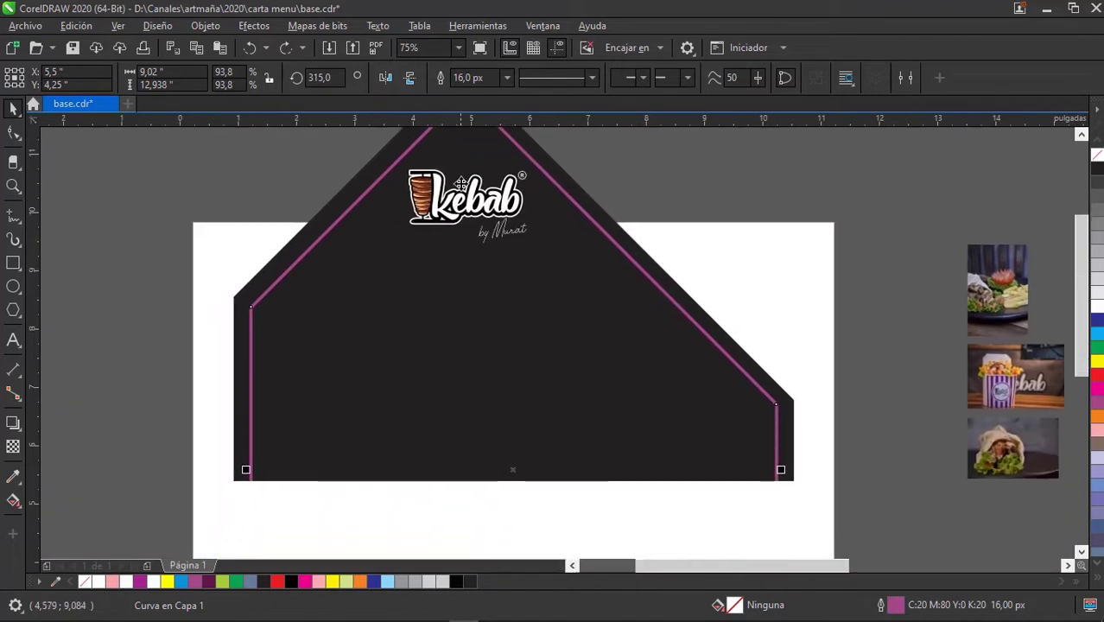
scroll(523, 216, "up", 1)
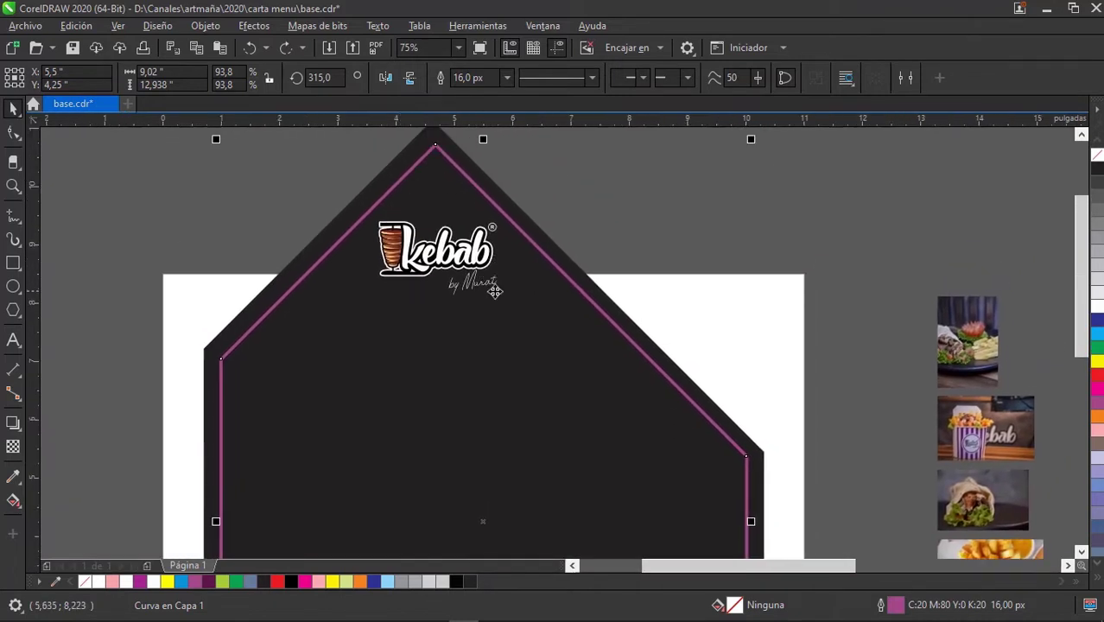
scroll(467, 311, "down", 1)
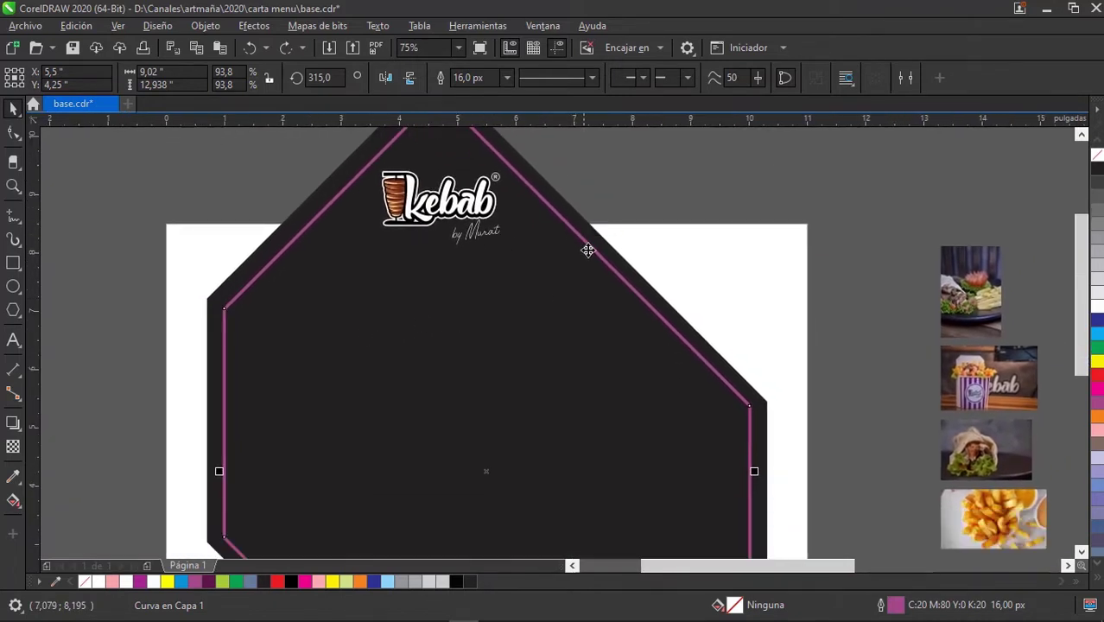
scroll(594, 291, "down", 1)
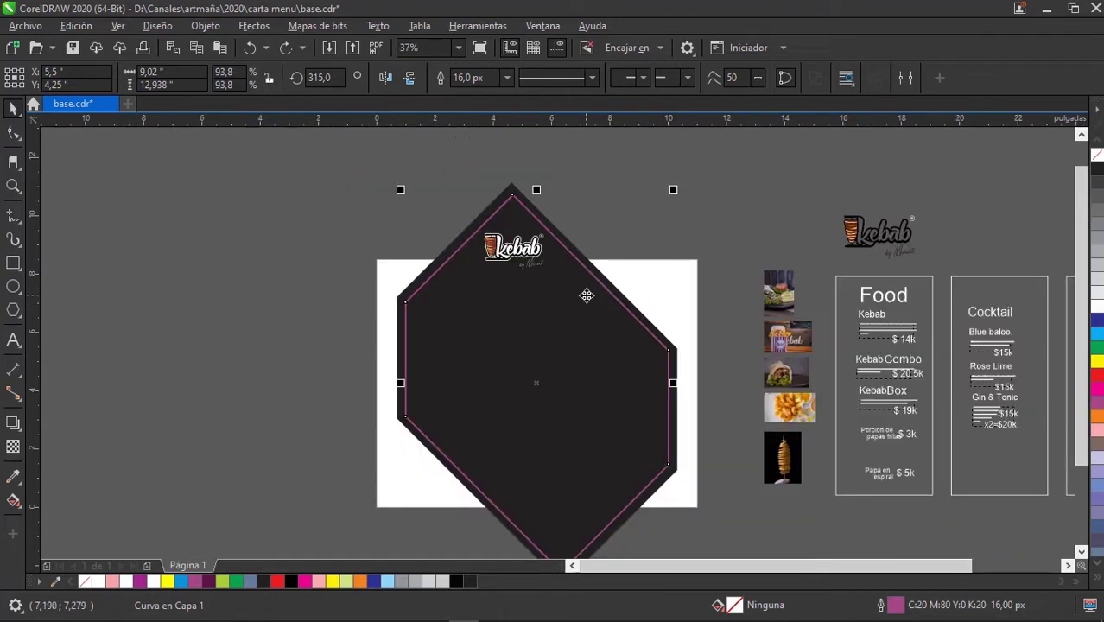
Add two nodes on the magenta outline's upper-right edge.
left_click(12, 134)
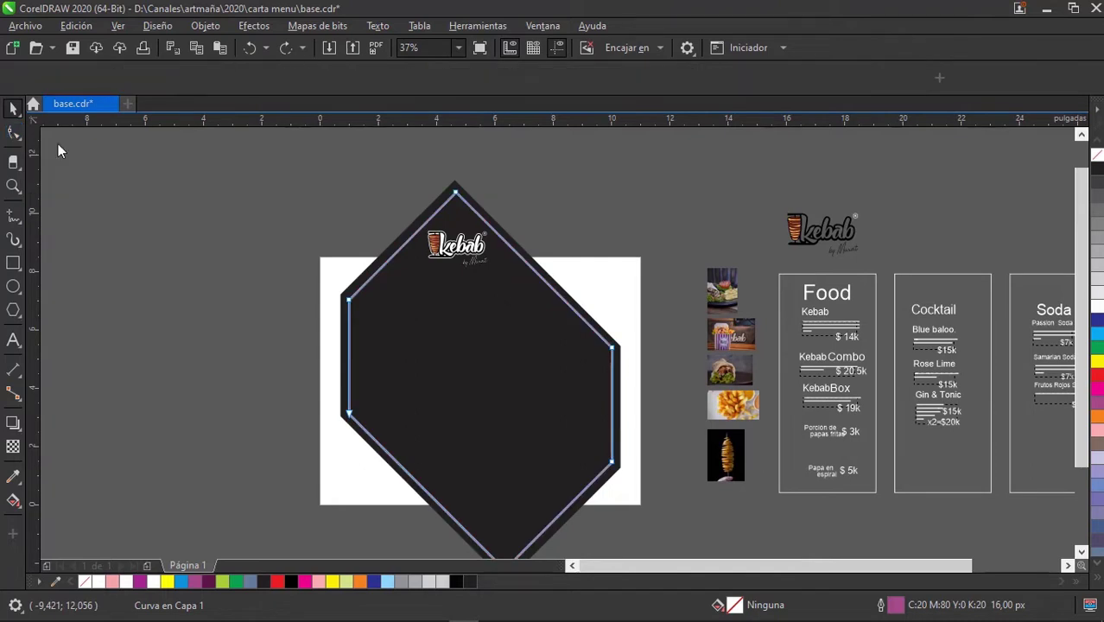
scroll(535, 281, "up", 2)
scroll(560, 298, "down", 1)
scroll(555, 295, "up", 1)
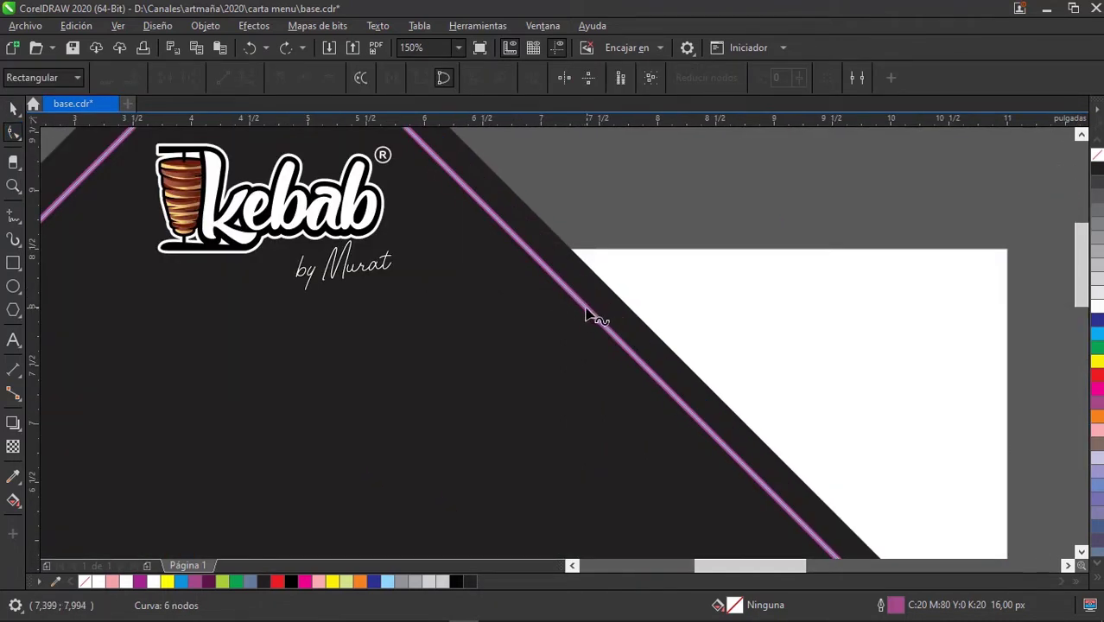
double_click(585, 308)
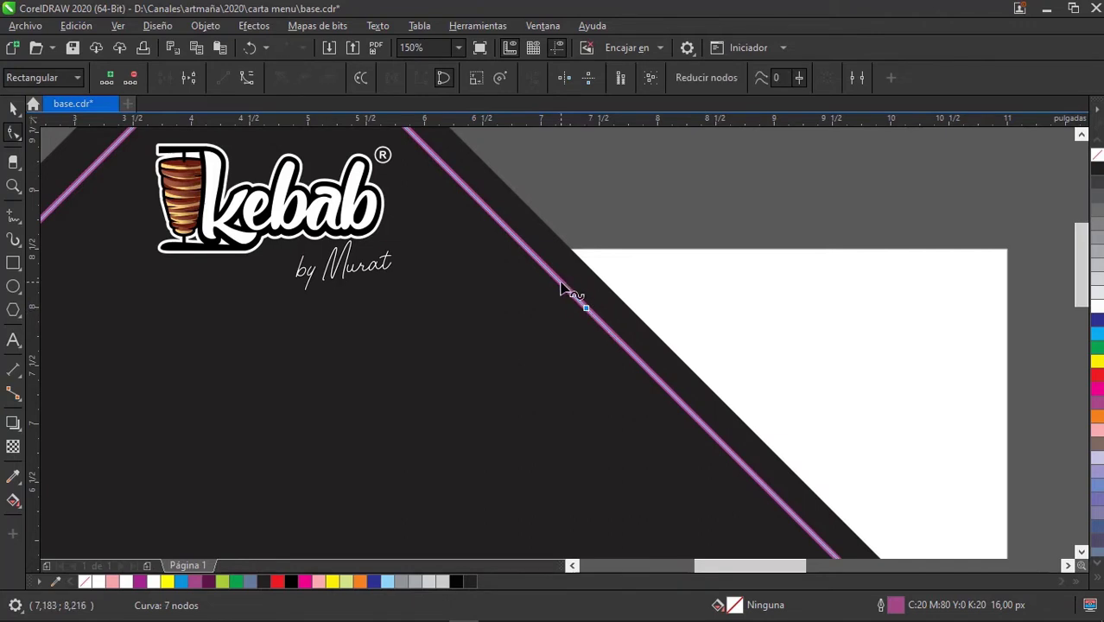
left_click(561, 283)
double_click(575, 296)
Break the outline at the new node, angle its loose end inward, and add a horizontal guide there.
right_click(576, 297)
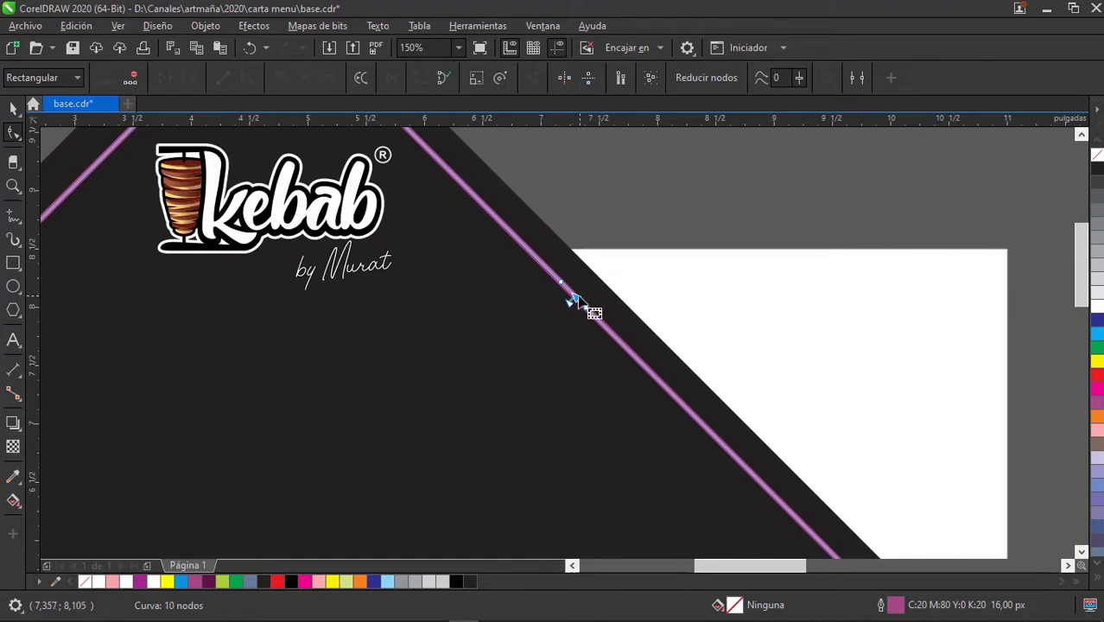
mouse_move(570, 300)
left_mouse_down()
mouse_move(466, 337)
mouse_move(358, 332)
left_mouse_up()
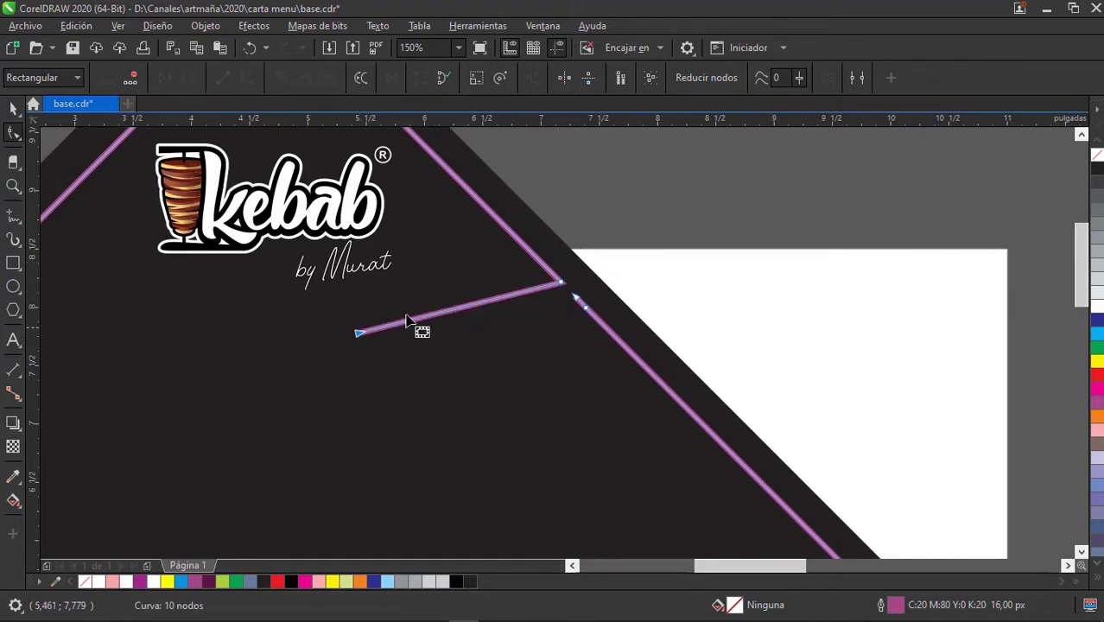
mouse_move(456, 273)
left_mouse_down()
mouse_move(714, 285)
mouse_move(742, 306)
left_mouse_up()
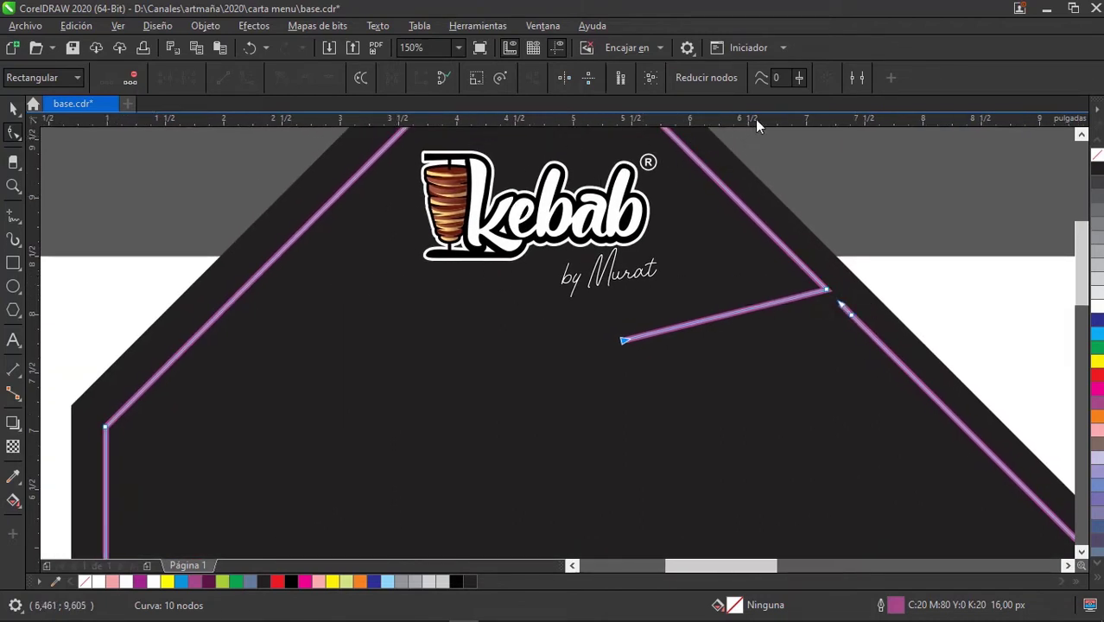
left_click_drag(780, 120, 827, 287)
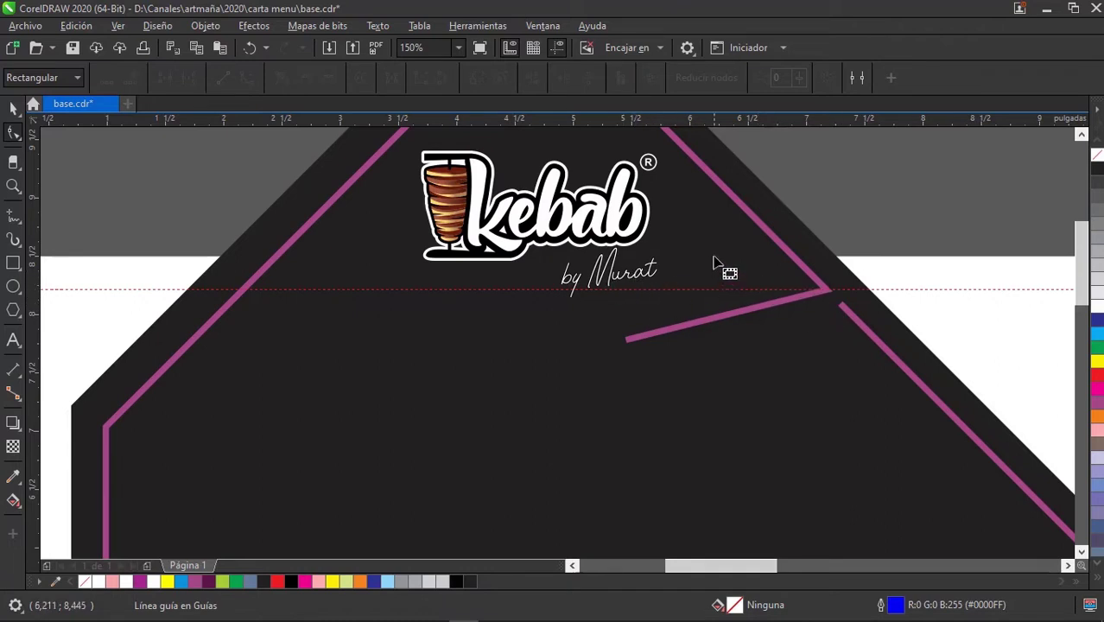
Enable snapping to guidelines and drag the outline's loose end onto the horizontal guide.
scroll(718, 275, "up", 1)
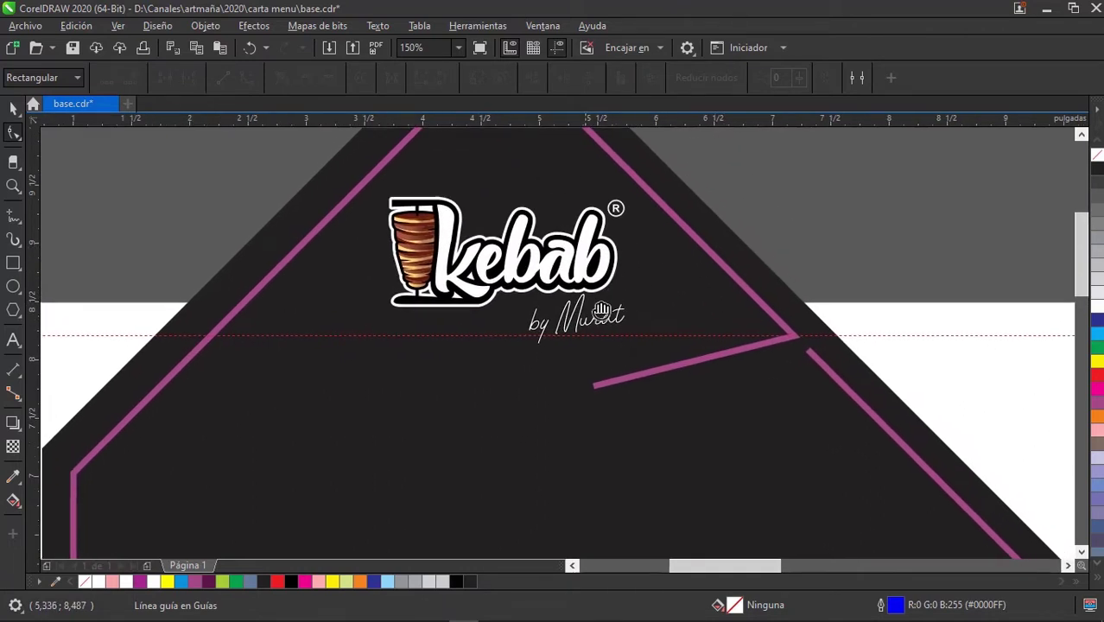
scroll(529, 278, "left", 1)
left_click(650, 50)
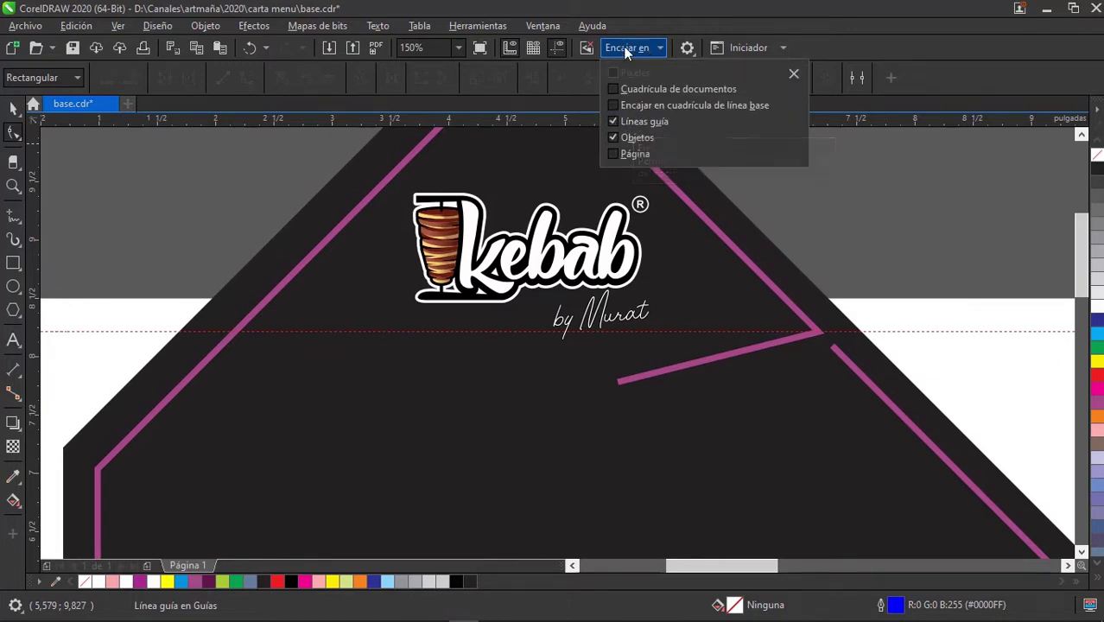
left_click(746, 356)
left_click(750, 359)
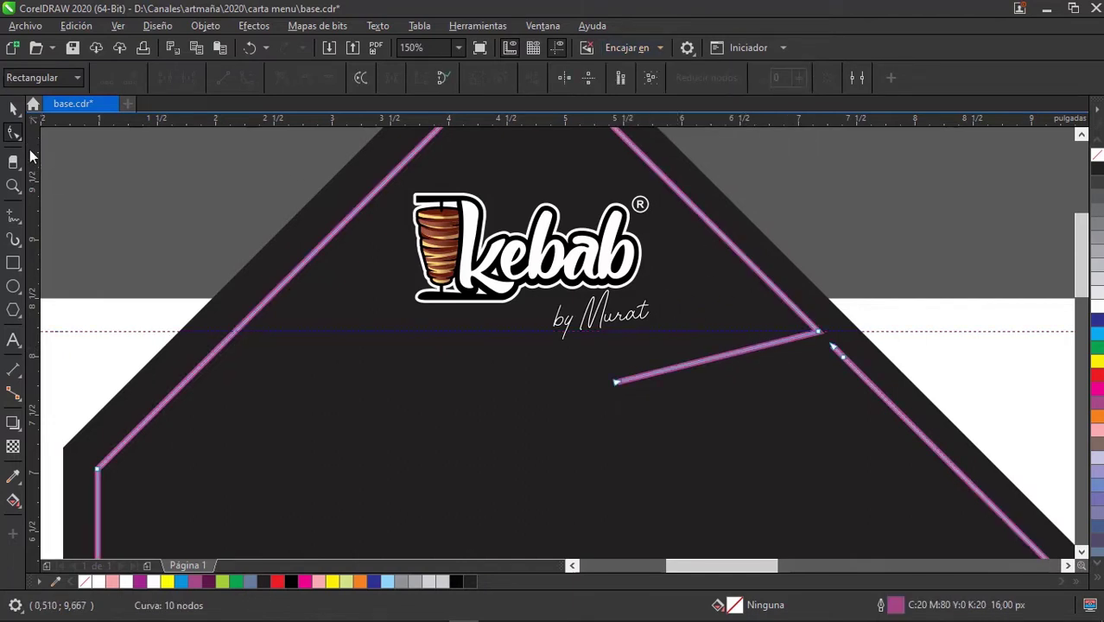
left_click_drag(616, 386, 334, 331)
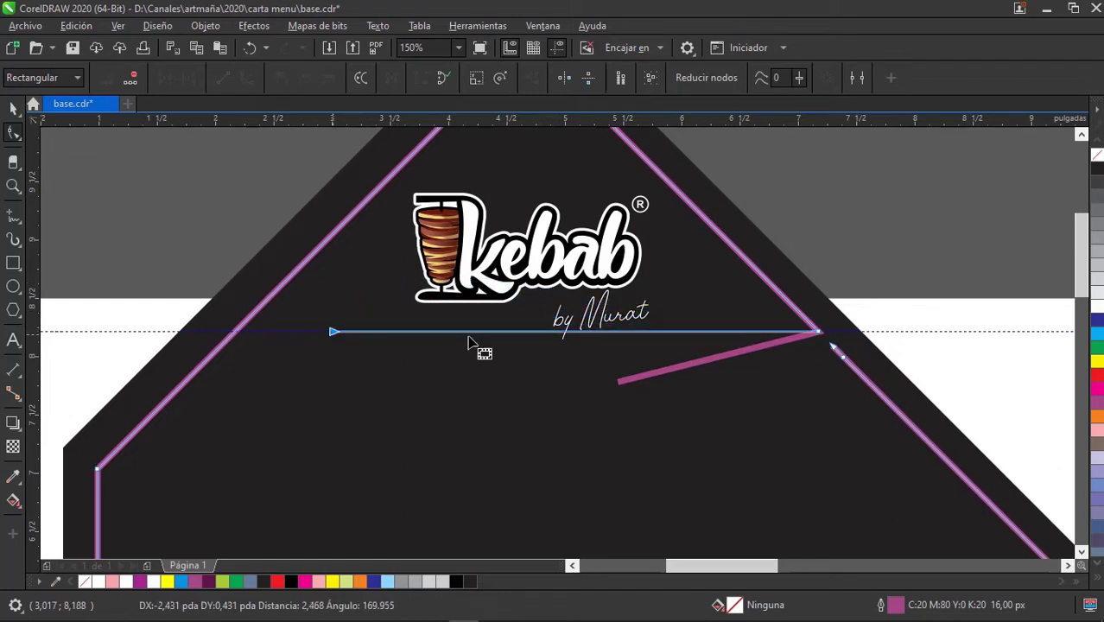
Centre the kebab logo just above the horizontal magenta line.
left_click(13, 107)
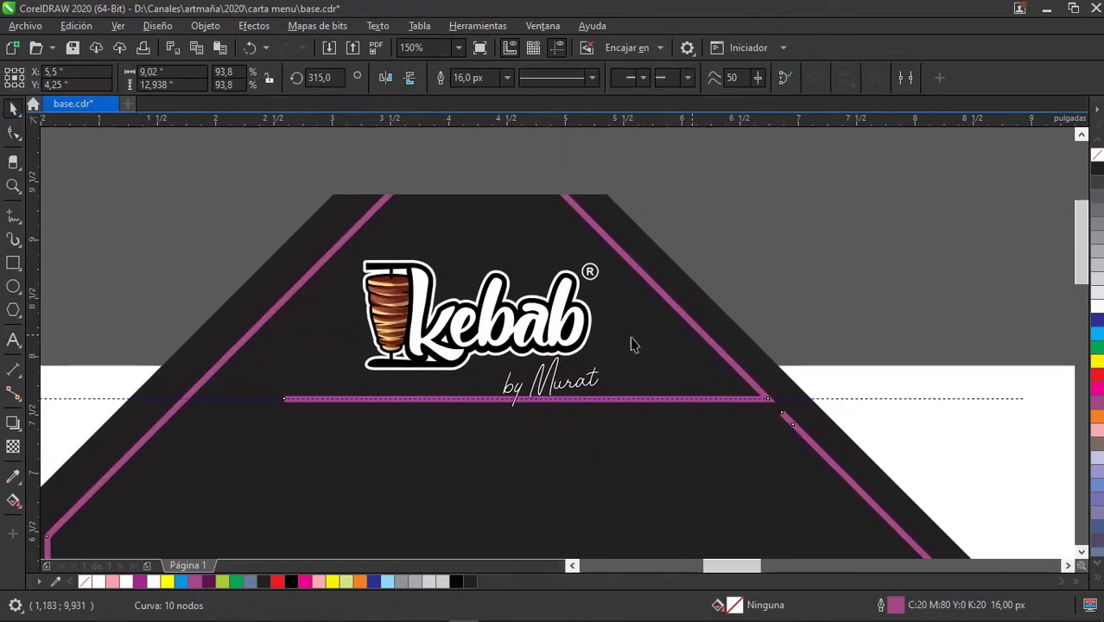
scroll(529, 322, "up", 2)
scroll(501, 341, "down", 2)
left_click(501, 341)
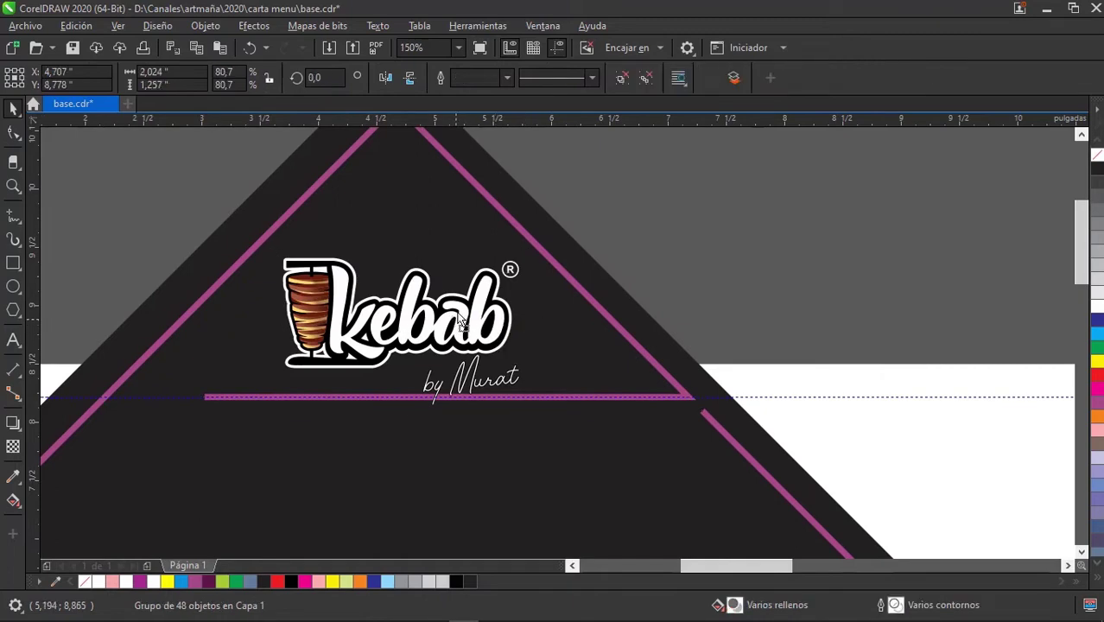
left_click_drag(462, 321, 481, 375)
scroll(481, 376, "up", 2)
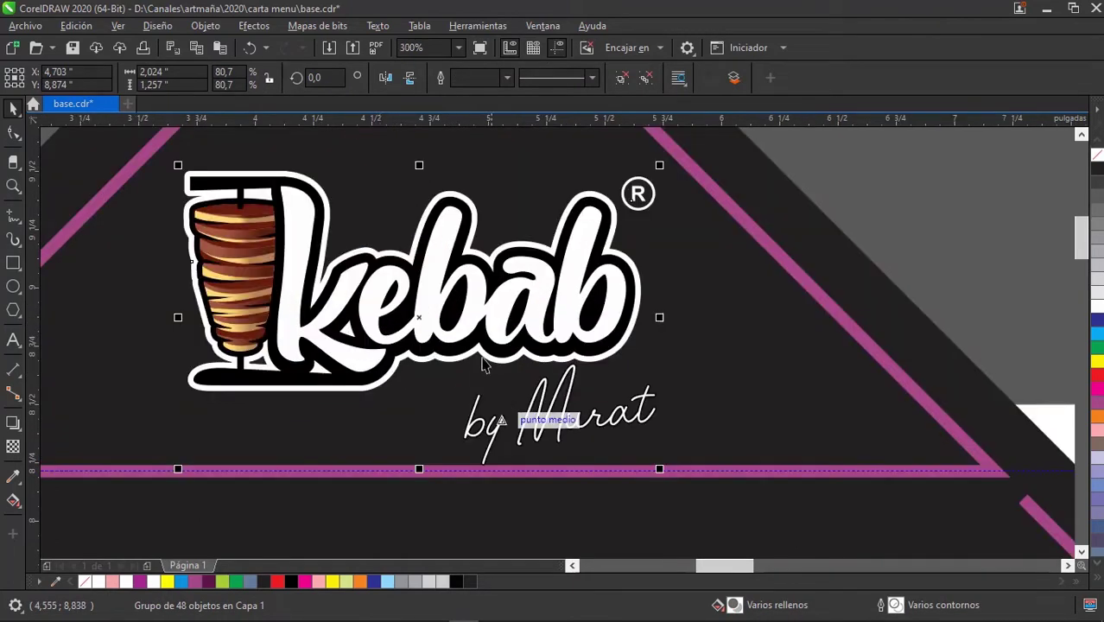
left_click_drag(527, 299, 521, 308)
scroll(774, 244, "down", 4)
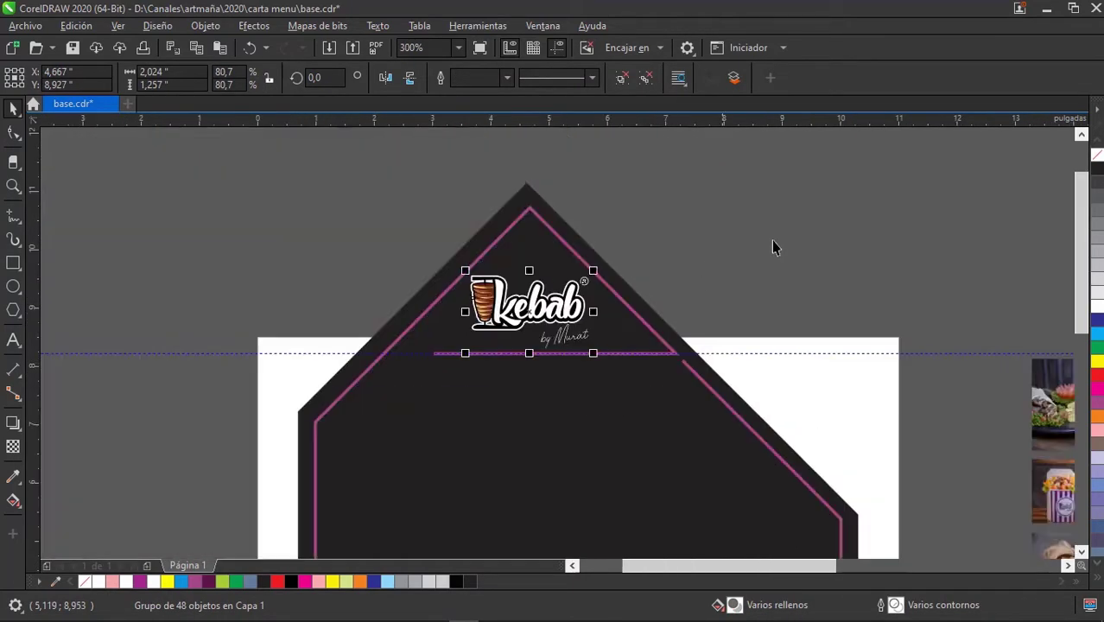
left_click(707, 256)
Zoom and pan to where the horizontal line meets the right diagonal.
scroll(615, 278, "down", 2)
scroll(744, 217, "down", 2)
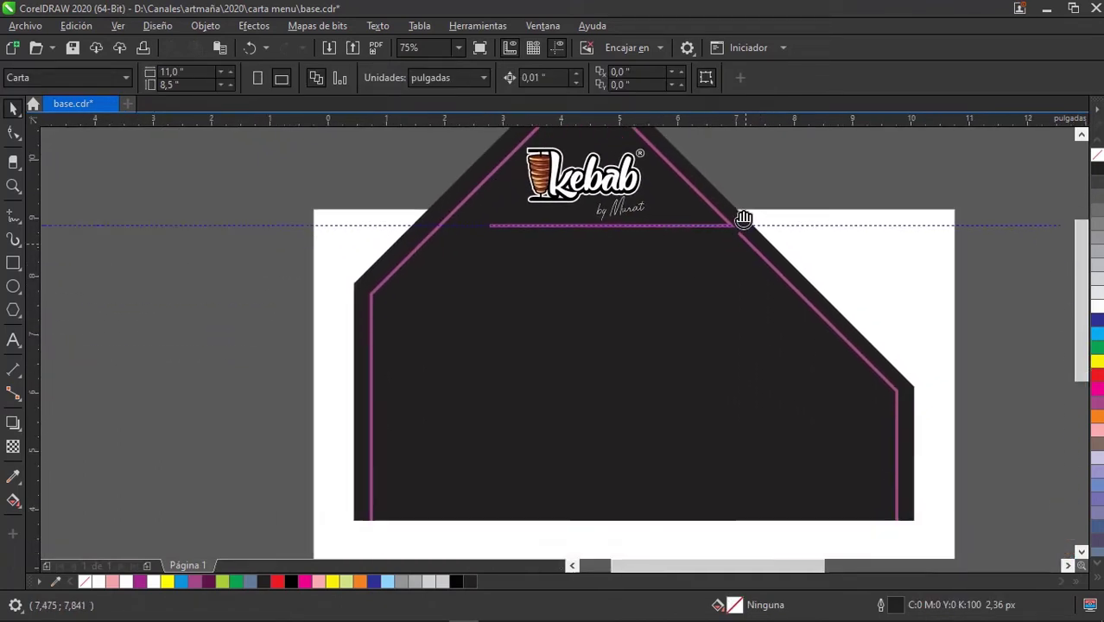
scroll(756, 190, "down", 2)
scroll(742, 207, "up", 2)
mouse_move(729, 228)
left_mouse_down()
mouse_move(697, 277)
mouse_move(657, 266)
left_mouse_up()
Drag the pink right diagonal's top node down so it ends below the horizontal line.
left_click(658, 264)
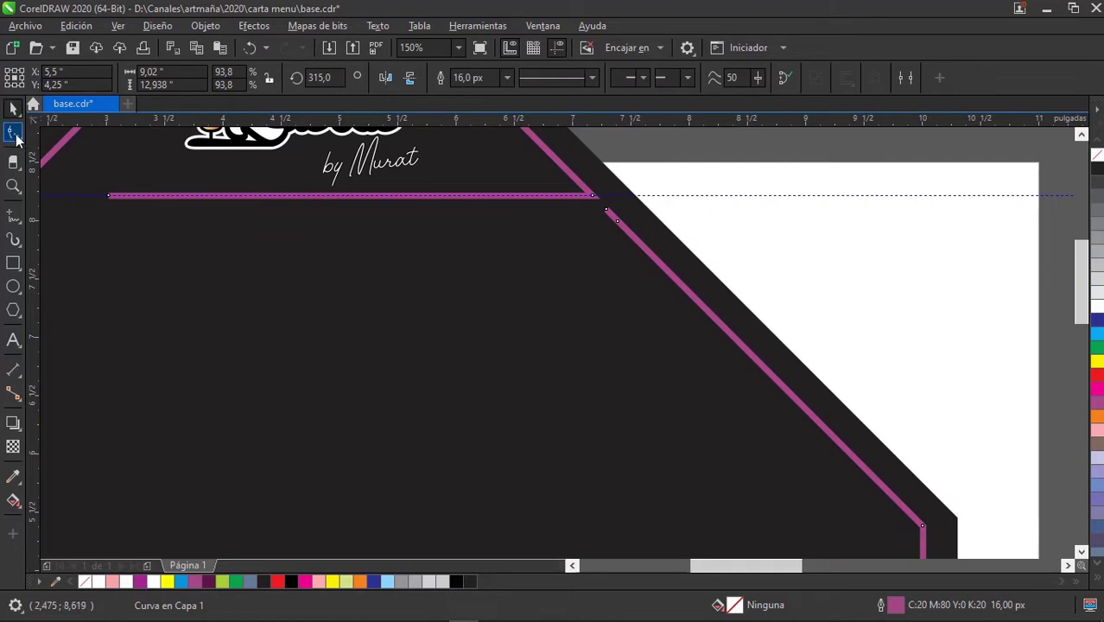
left_click(13, 136)
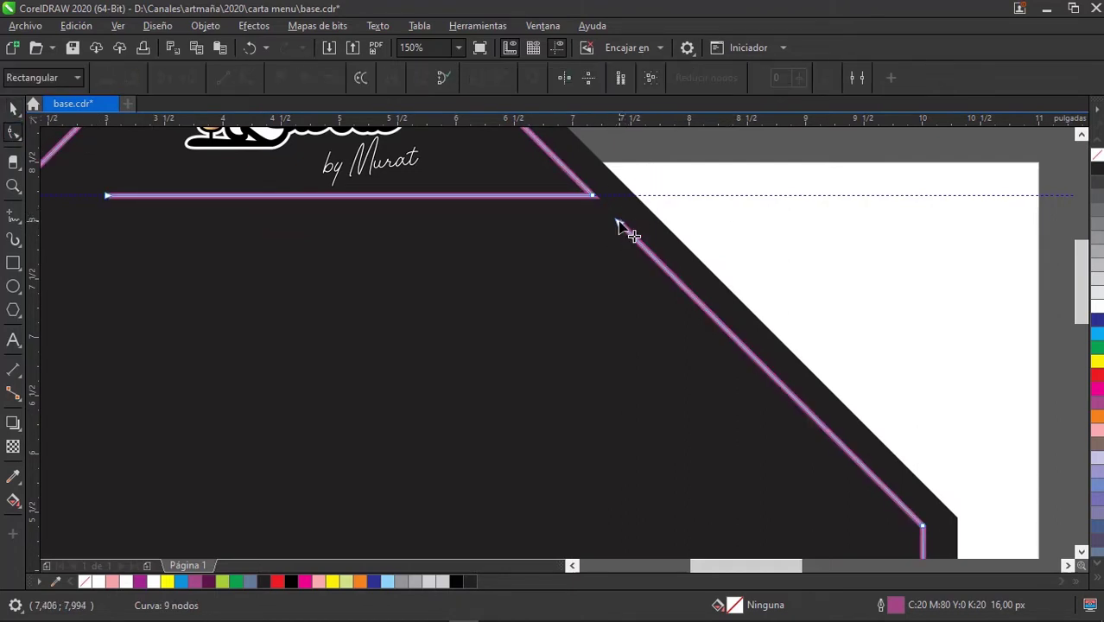
left_click_drag(618, 223, 656, 259)
scroll(682, 246, "down", 2)
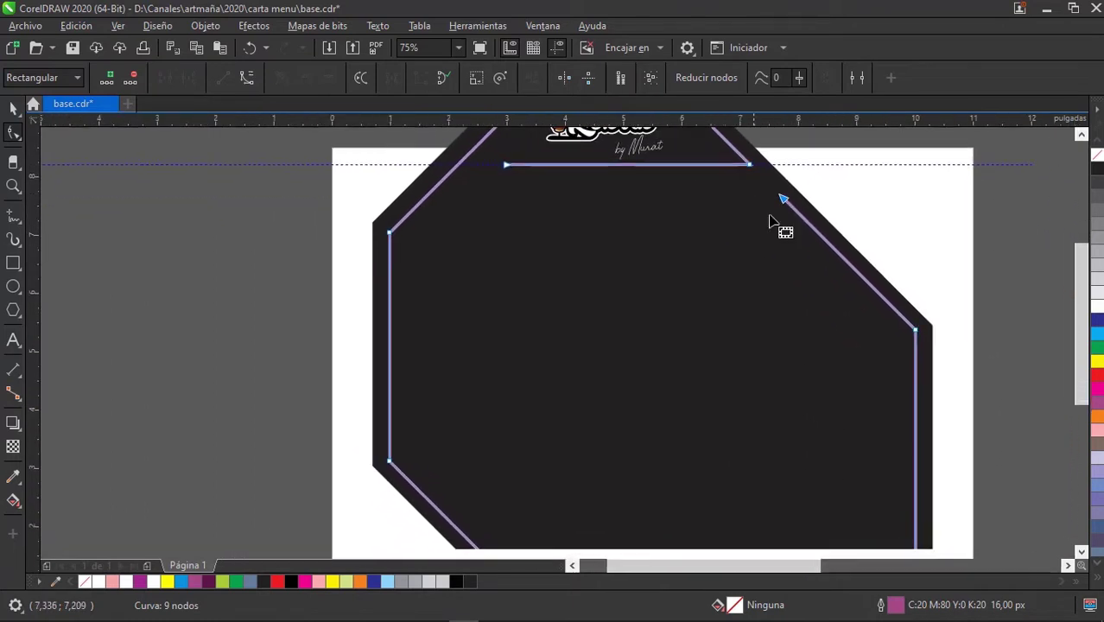
scroll(678, 264, "down", 1)
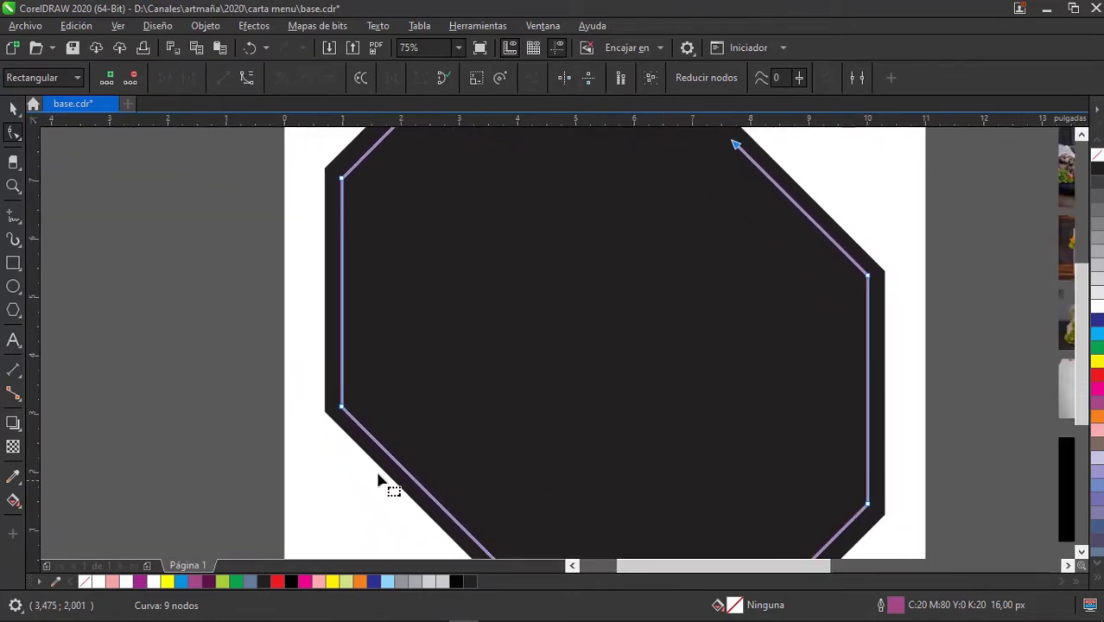
scroll(691, 432, "down", 1)
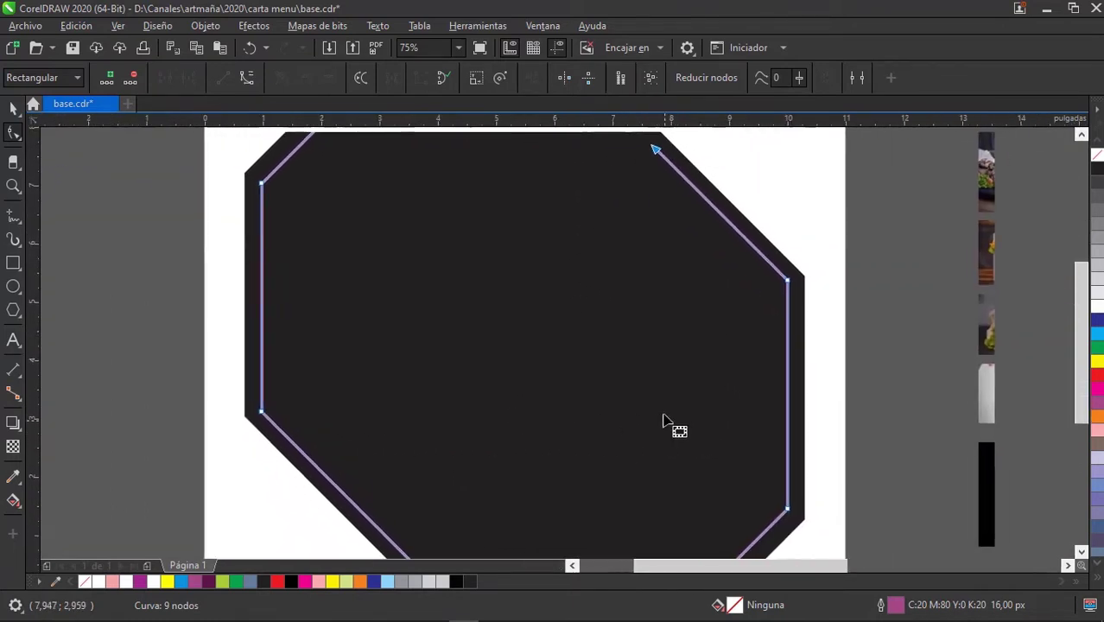
scroll(660, 398, "down", 2)
scroll(654, 374, "down", 1)
Pan across the menu layout to check the new gap, returning to the Pick tool.
scroll(695, 371, "up", 2)
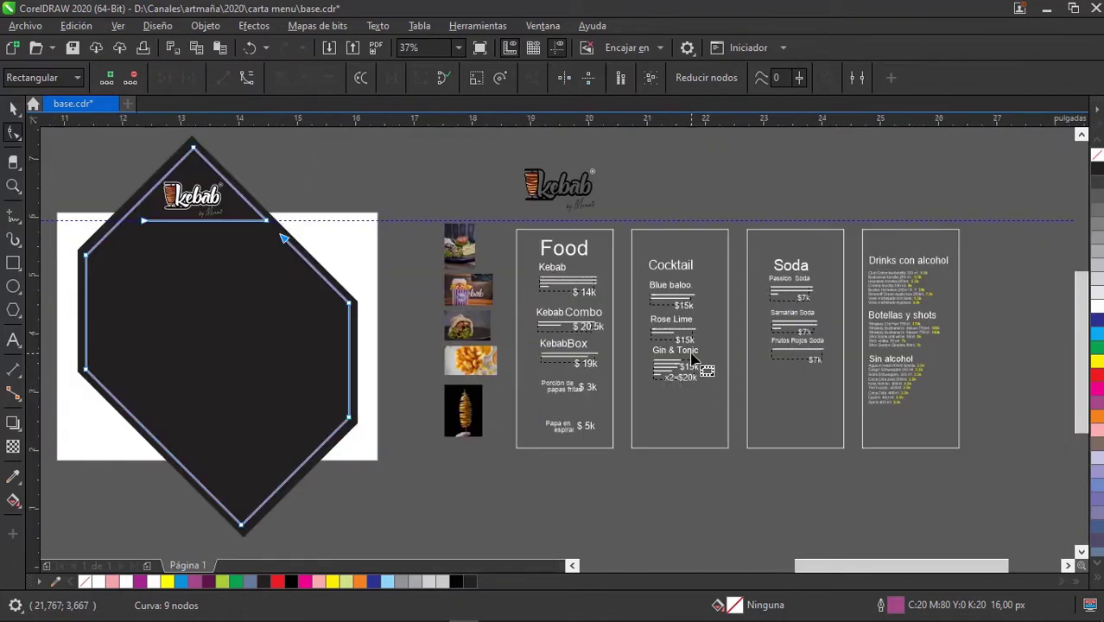
scroll(706, 350, "up", 1)
scroll(612, 383, "down", 2)
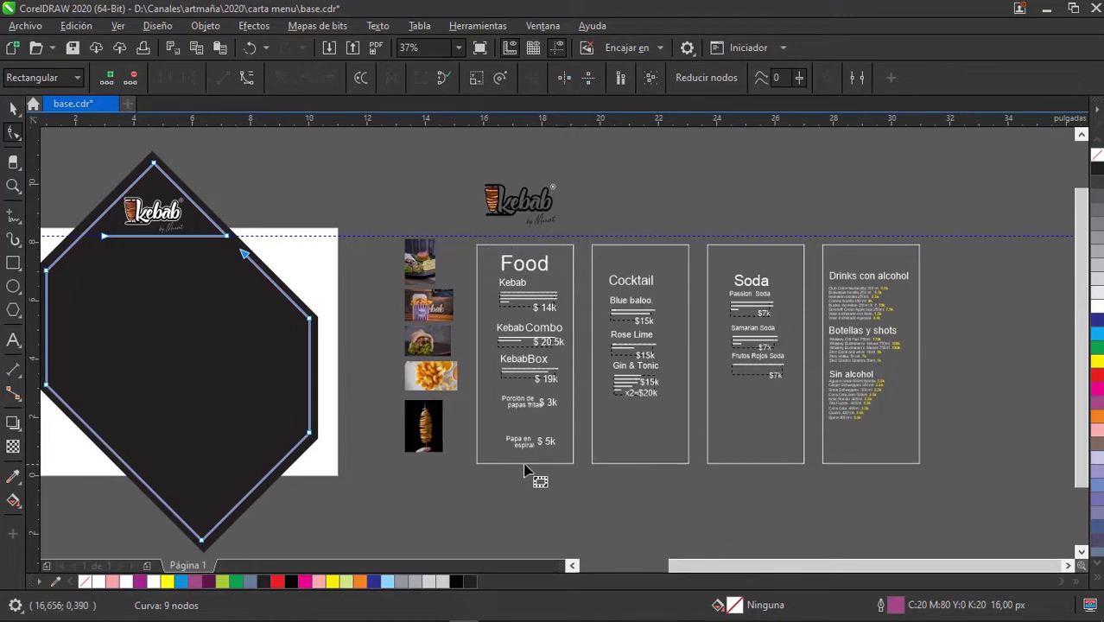
scroll(821, 389, "up", 1)
scroll(666, 385, "down", 1)
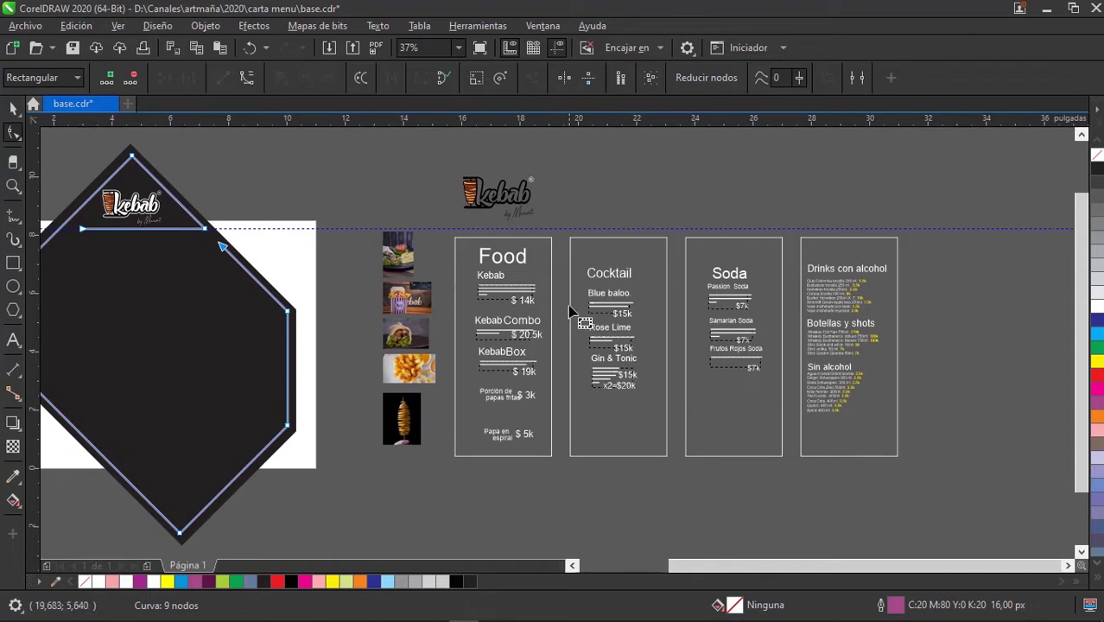
left_click_drag(568, 305, 651, 310)
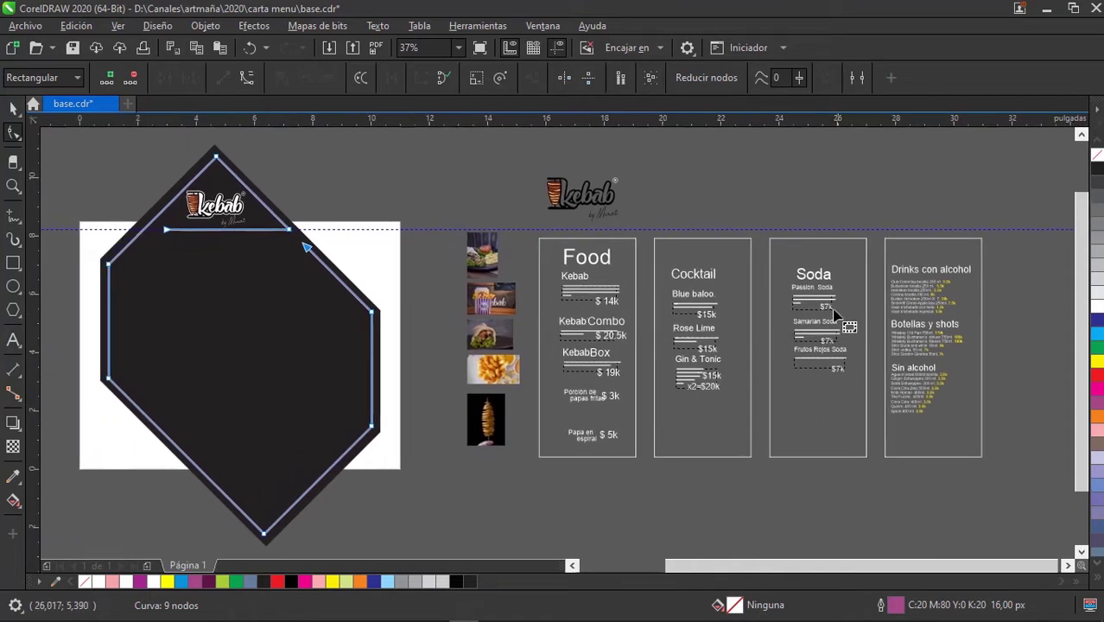
scroll(679, 391, "right", 1)
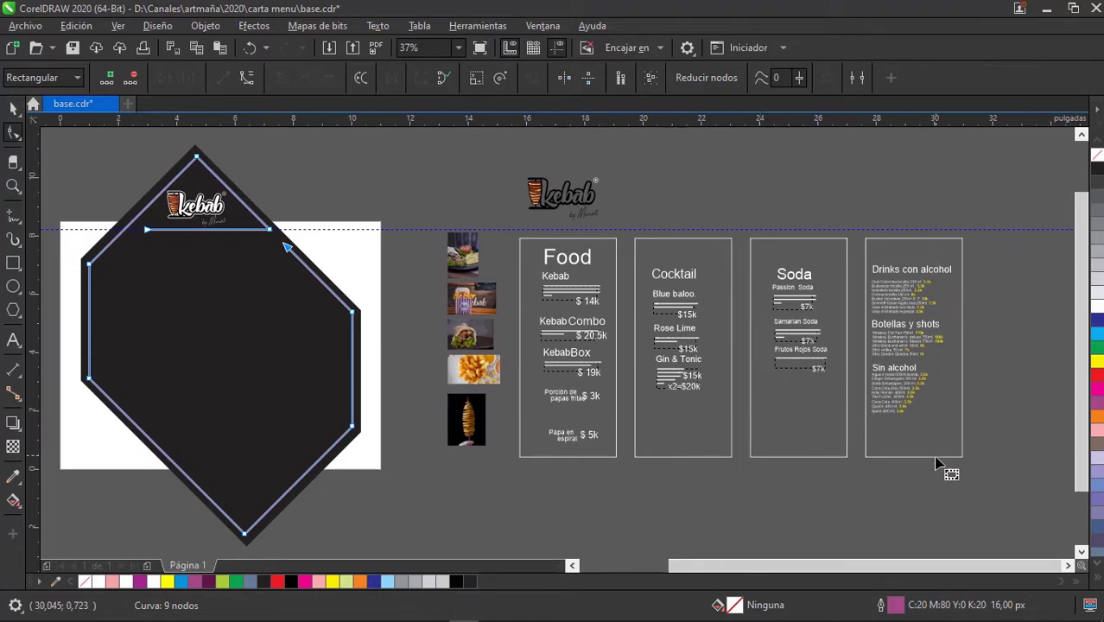
scroll(702, 493, "left", 5)
scroll(788, 425, "right", 1)
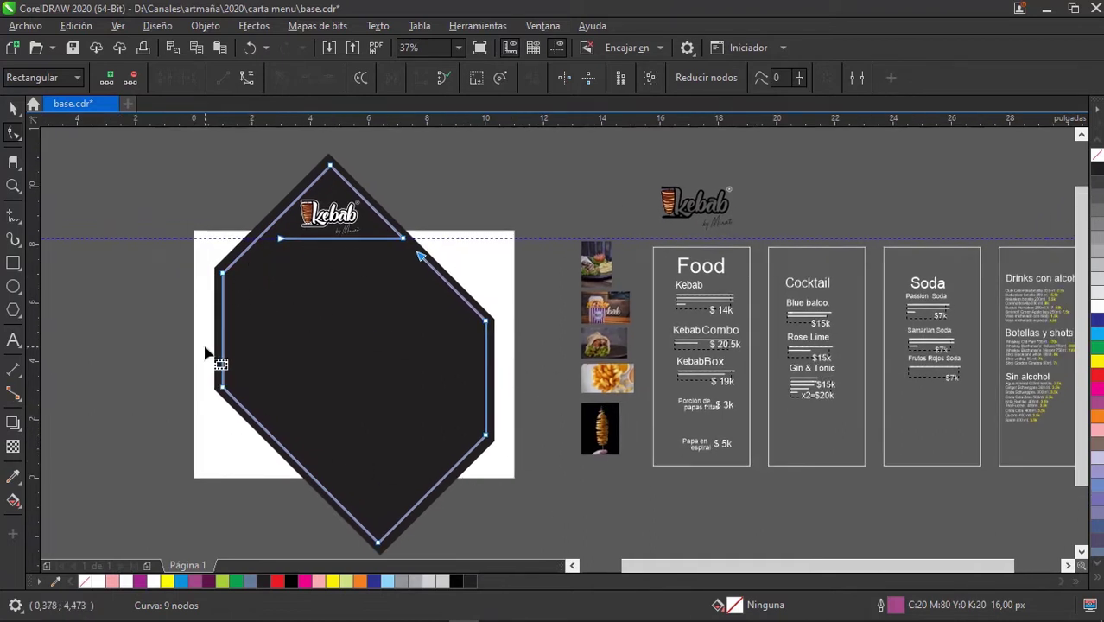
scroll(338, 339, "left", 2)
left_click(13, 108)
Drag the Food heading onto the hexagon below the logo and shrink it to about 35 pt.
left_click(153, 301)
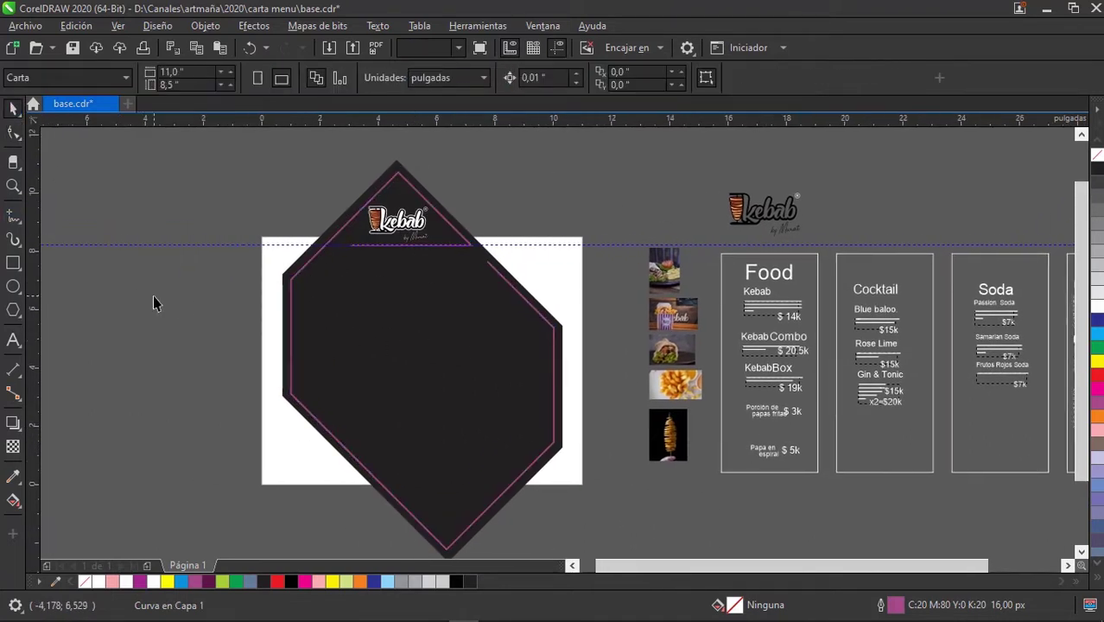
scroll(385, 335, "right", 1)
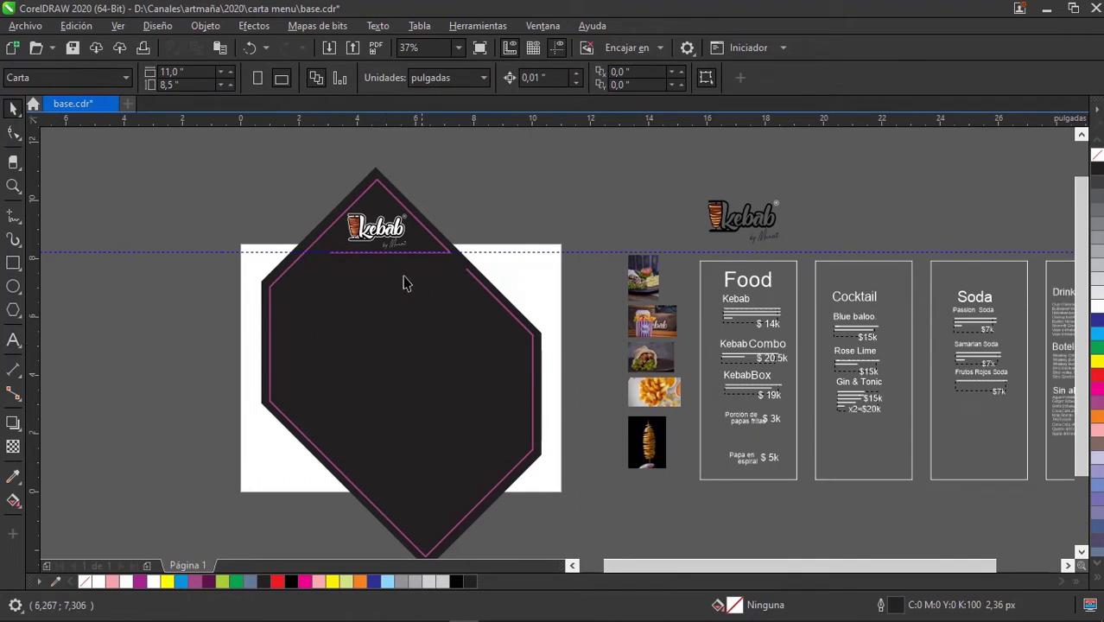
scroll(365, 271, "up", 2)
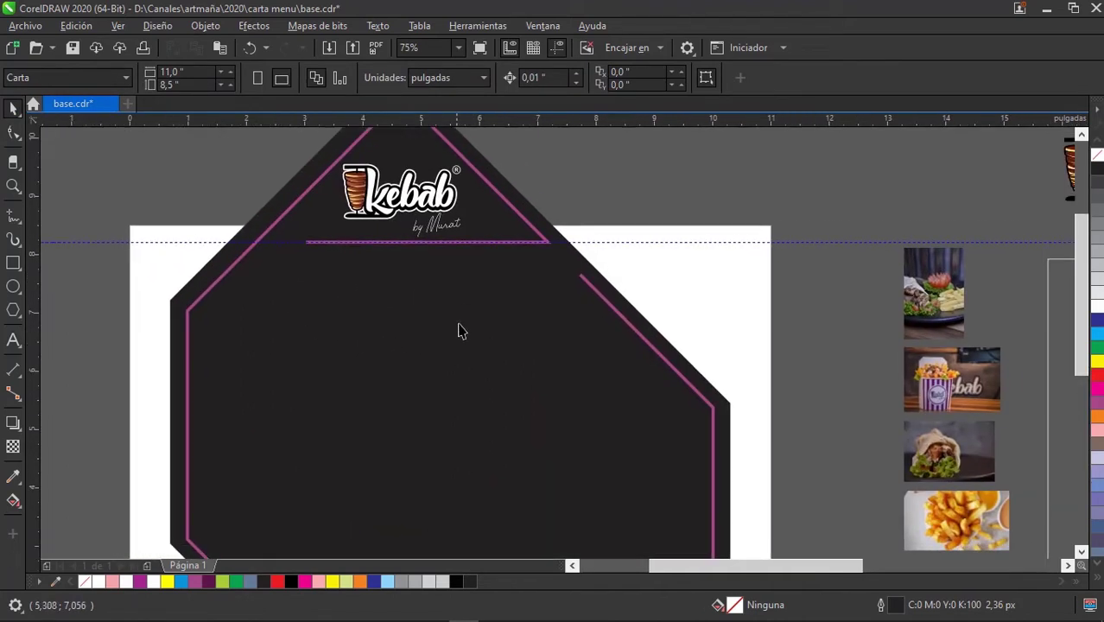
scroll(460, 330, "right", 1)
scroll(584, 312, "down", 2)
left_click(744, 298)
scroll(740, 300, "left", 2)
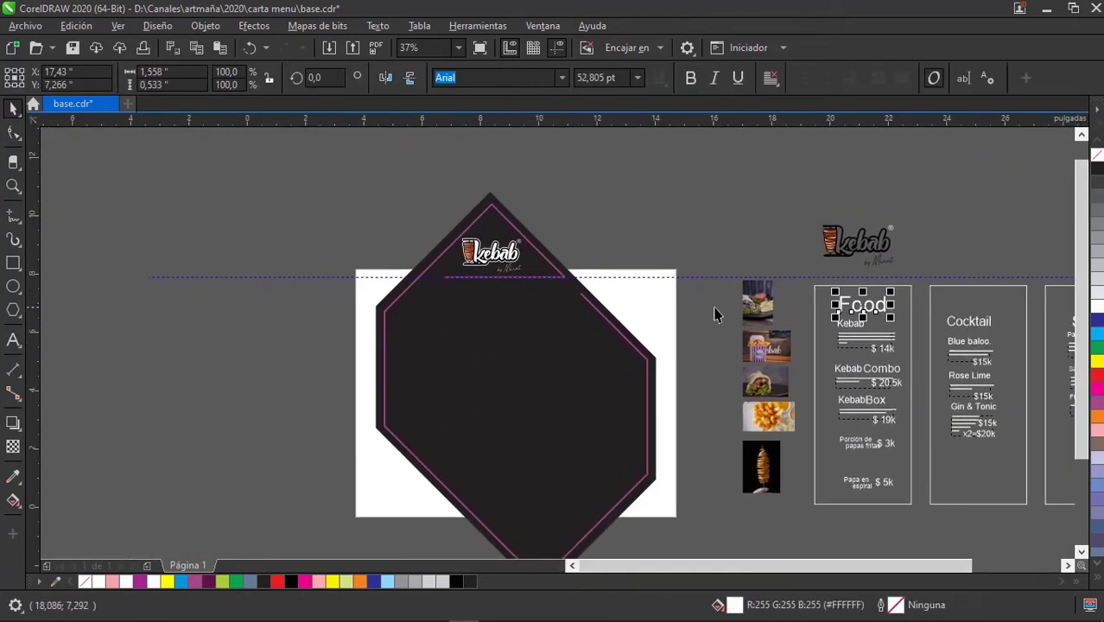
left_click_drag(866, 309, 447, 299)
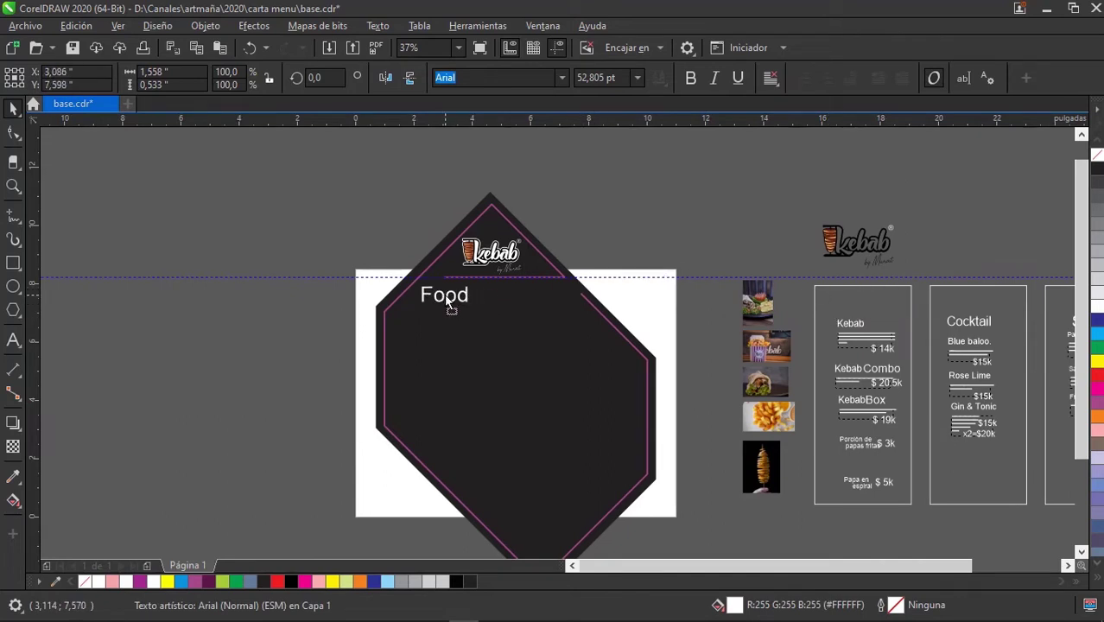
scroll(448, 306, "up", 4)
left_click_drag(525, 338, 463, 353)
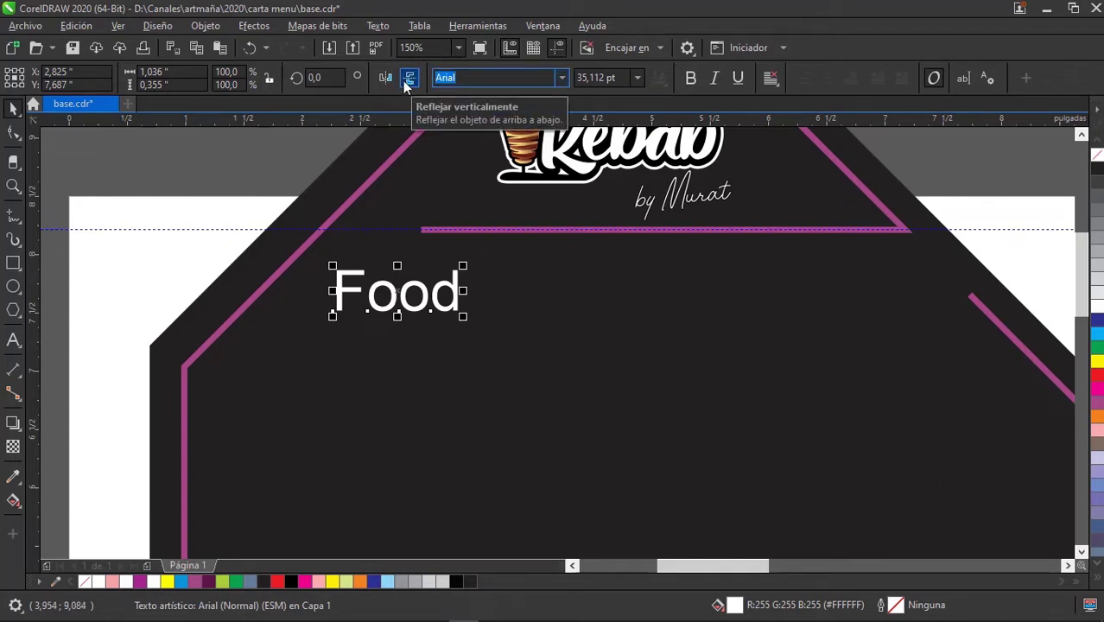
Set the Food heading in the Billgates font and nudge it slightly up and right.
type("Billgates")
key("Return")
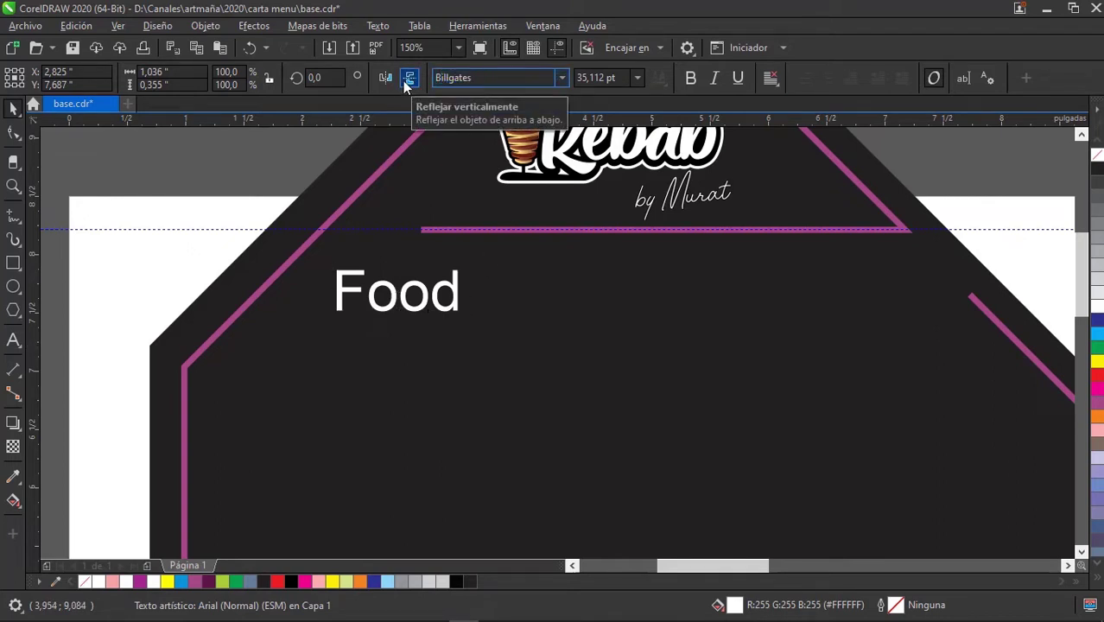
left_click_drag(423, 306, 429, 291)
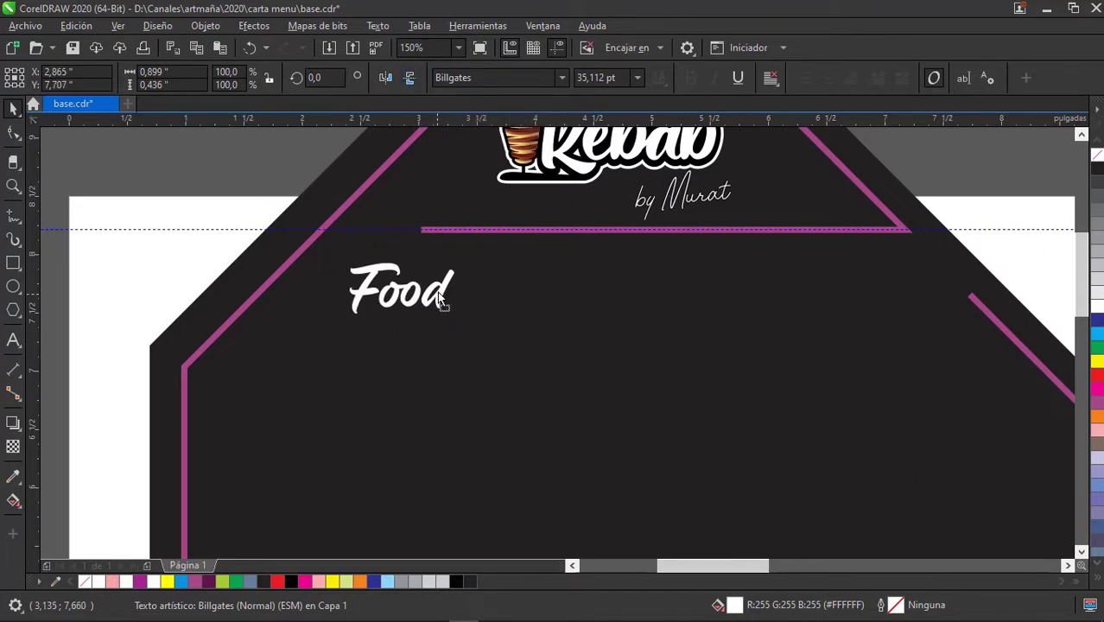
scroll(439, 291, "down", 2)
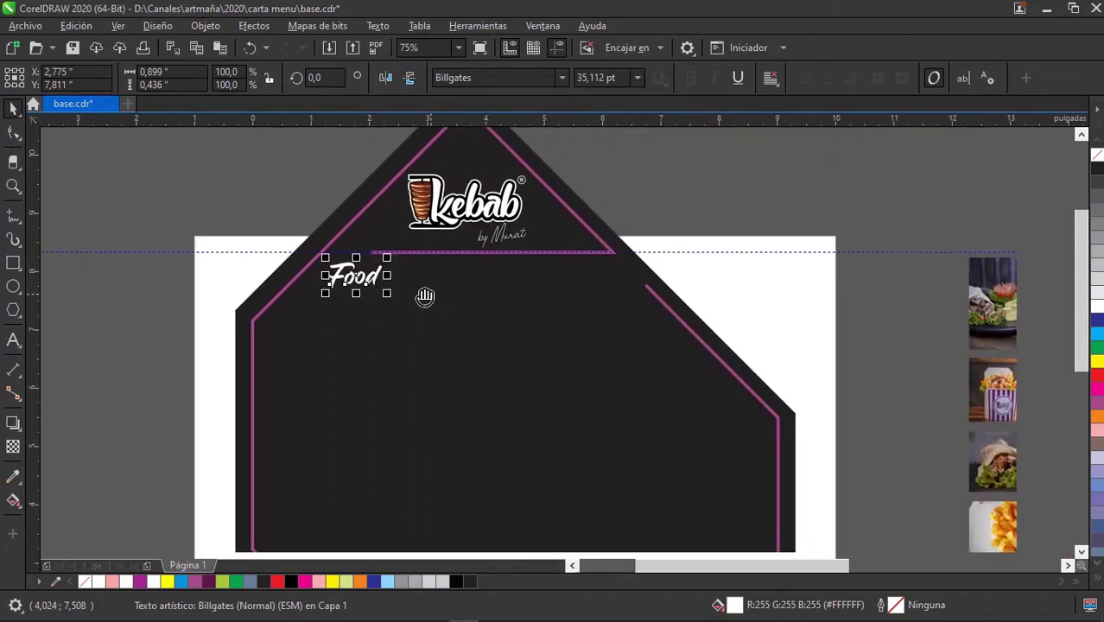
scroll(424, 297, "down", 1)
scroll(475, 289, "down", 2)
scroll(570, 321, "down", 1)
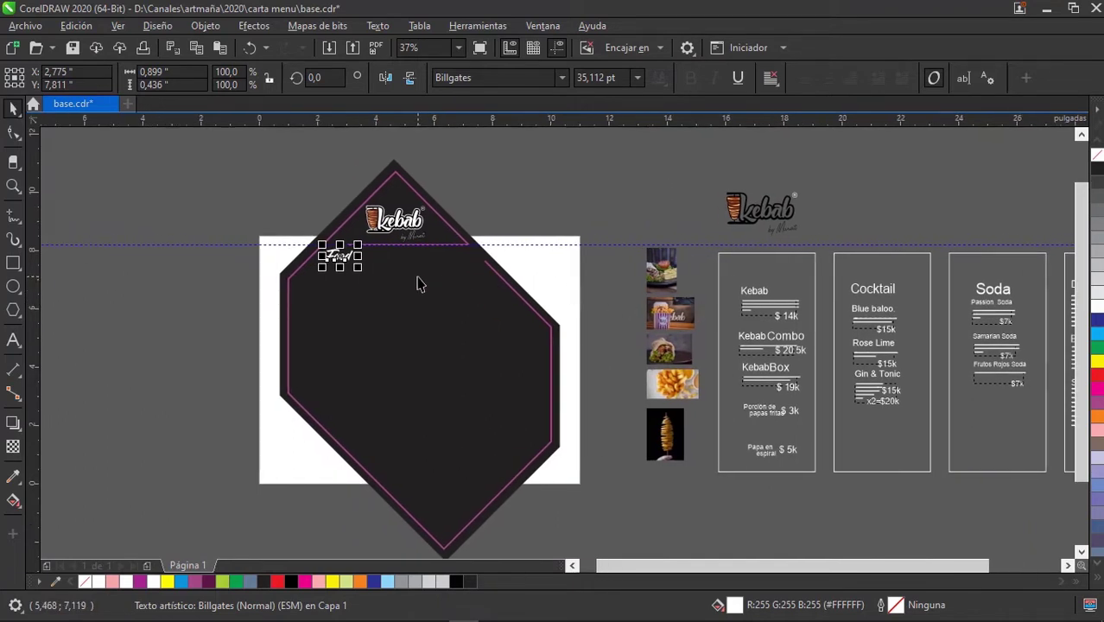
Scroll around the layout to review the restyled Food heading.
scroll(370, 273, "up", 1)
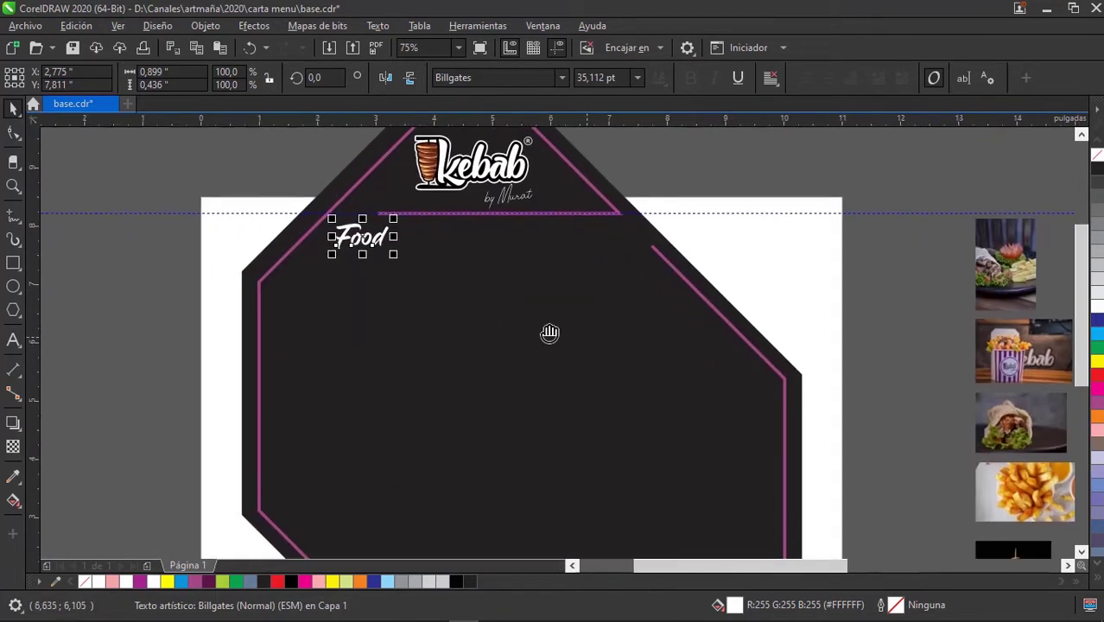
scroll(882, 238, "right", 4)
scroll(763, 266, "down", 1)
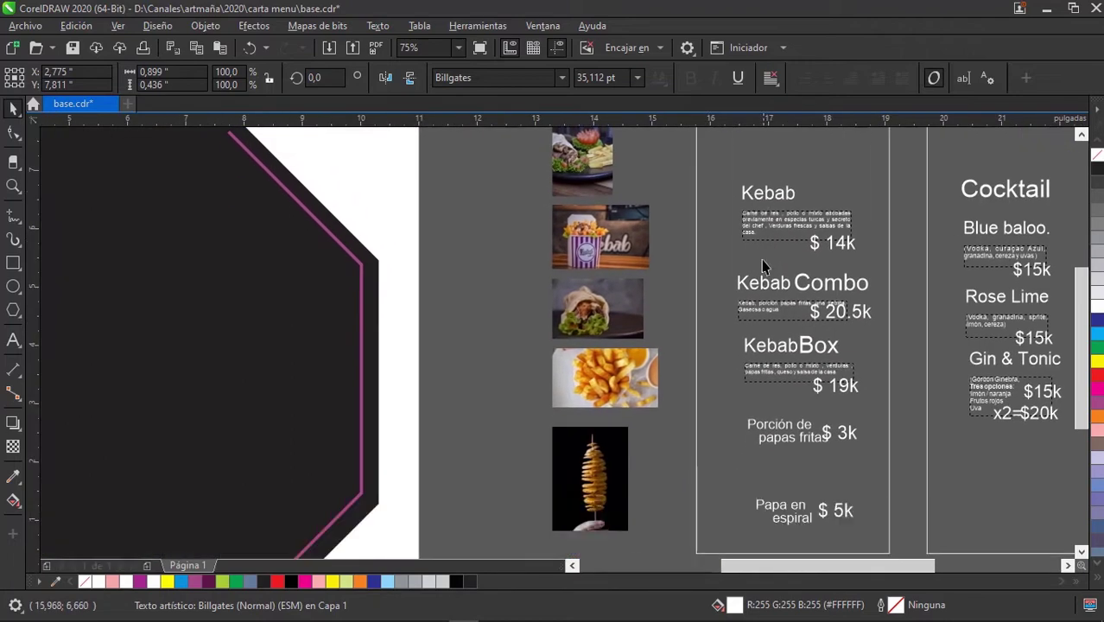
scroll(662, 356, "up", 1)
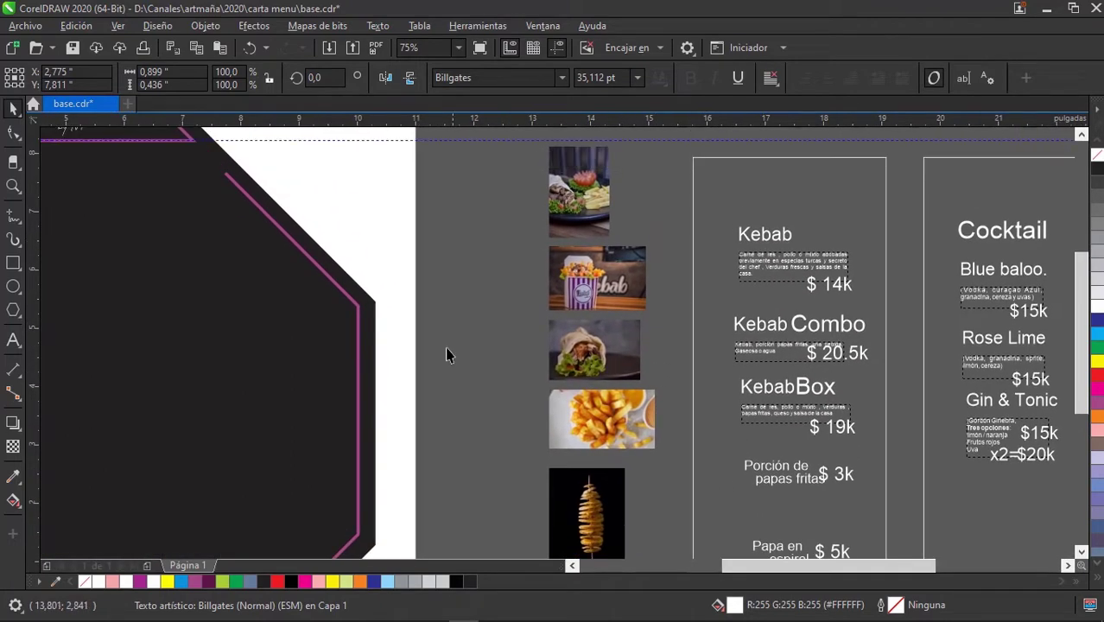
scroll(447, 354, "left", 6)
scroll(557, 364, "left", 3)
scroll(476, 320, "up", 1)
scroll(511, 293, "up", 1)
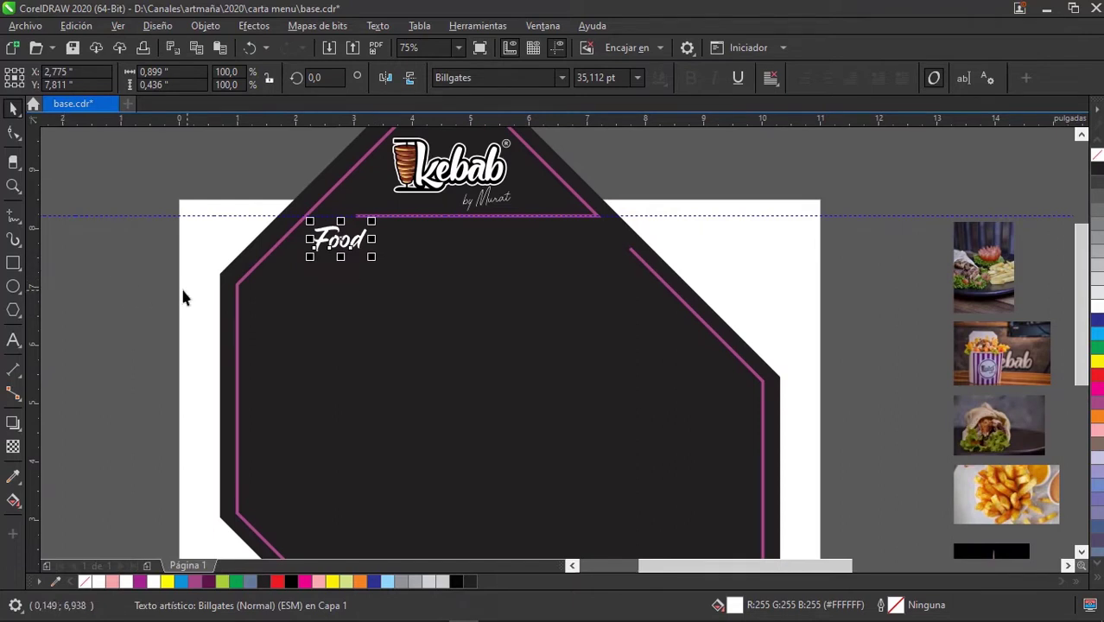
Draw a circle about 1.1 inches across to the left of the hexagon.
key("F7")
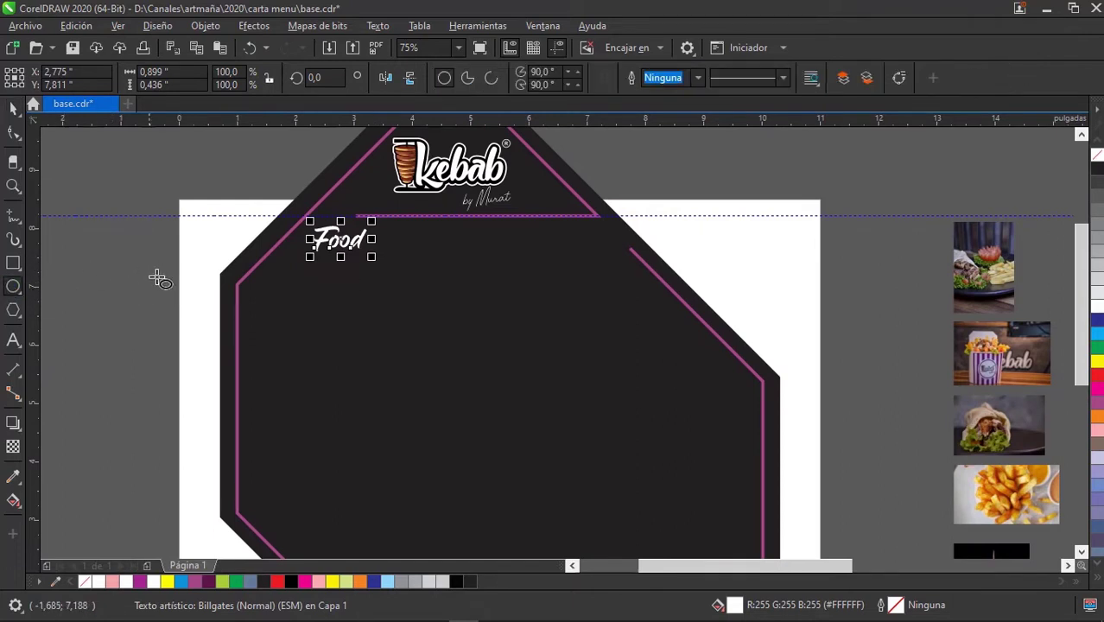
left_click_drag(119, 255, 193, 324)
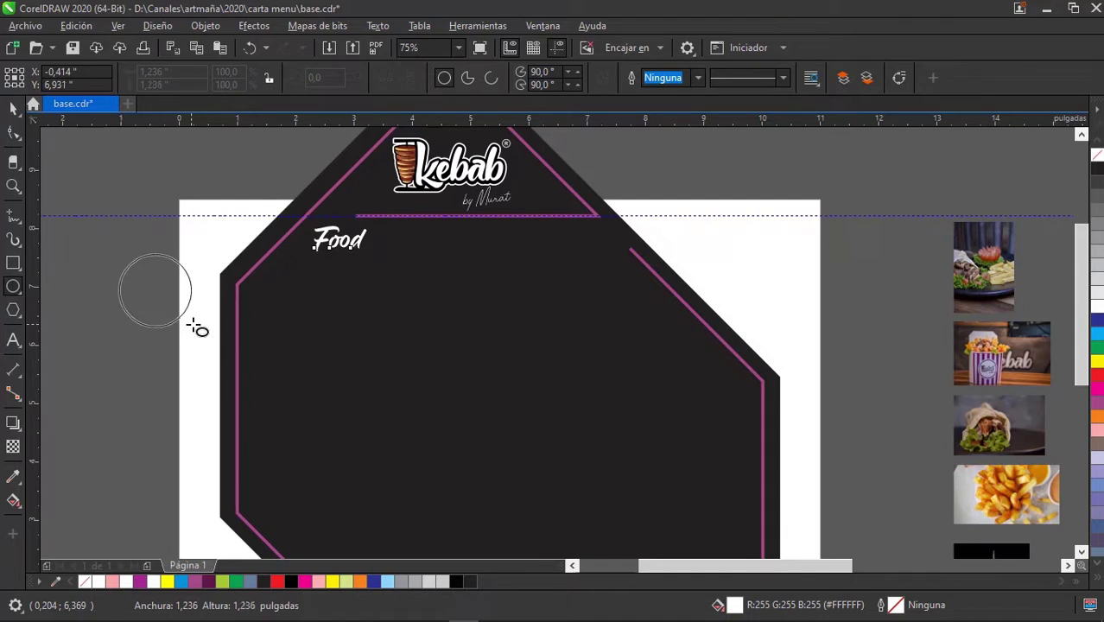
left_click_drag(196, 327, 185, 318)
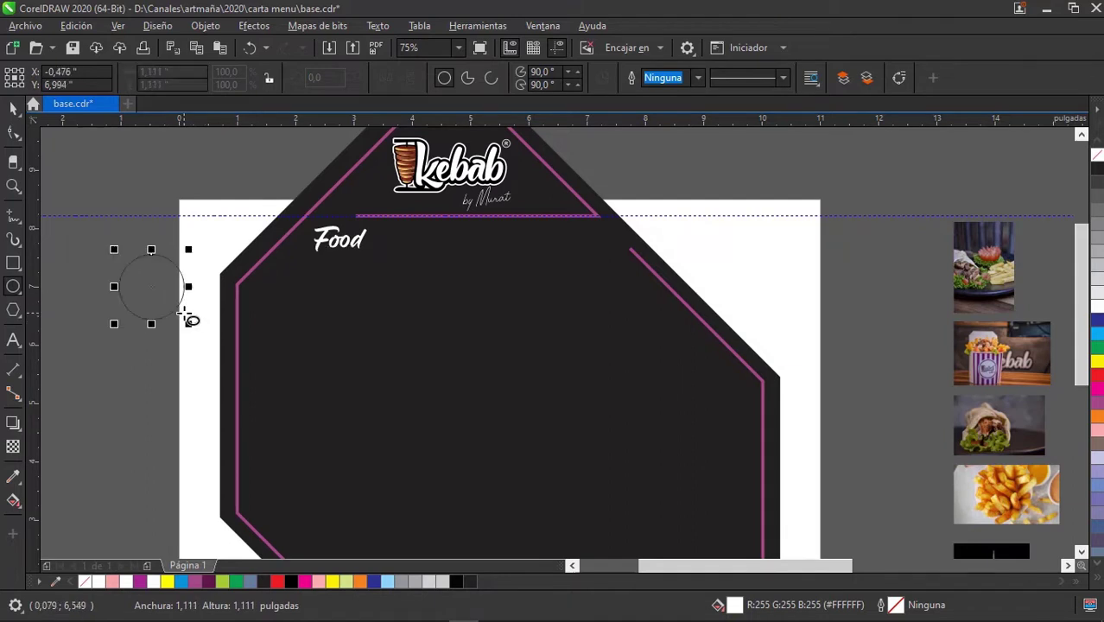
left_click(14, 111)
Move the circle under Food, shrink it to about 81% (0.903 in), and outline it white.
left_click_drag(157, 281, 352, 295)
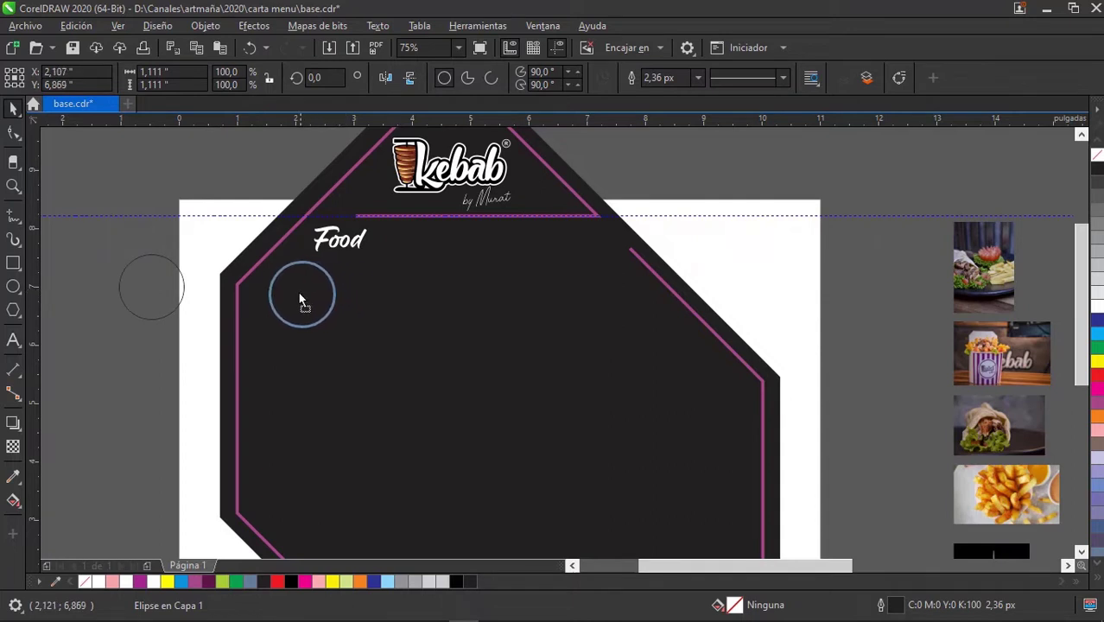
left_click_drag(344, 297, 304, 291)
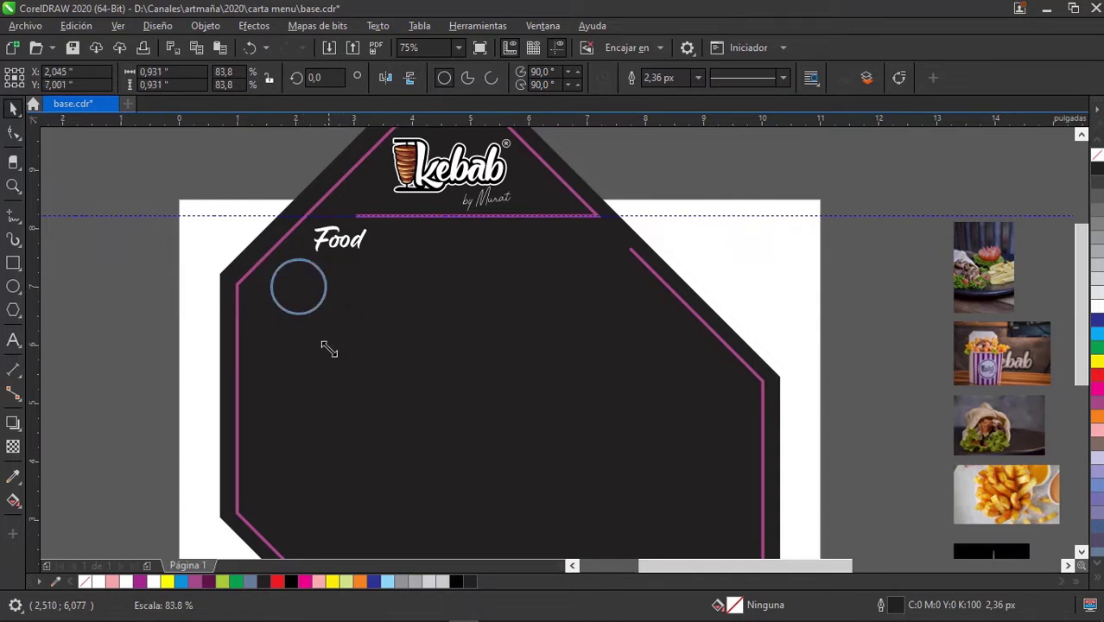
left_click_drag(339, 329, 328, 317)
right_click(1097, 306)
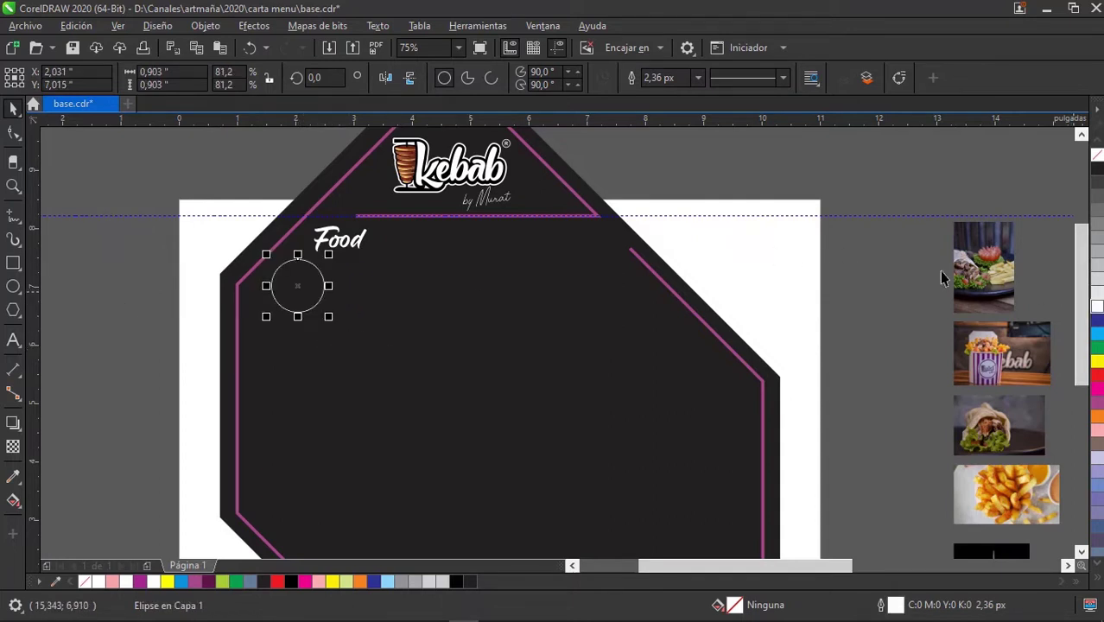
left_click(133, 245)
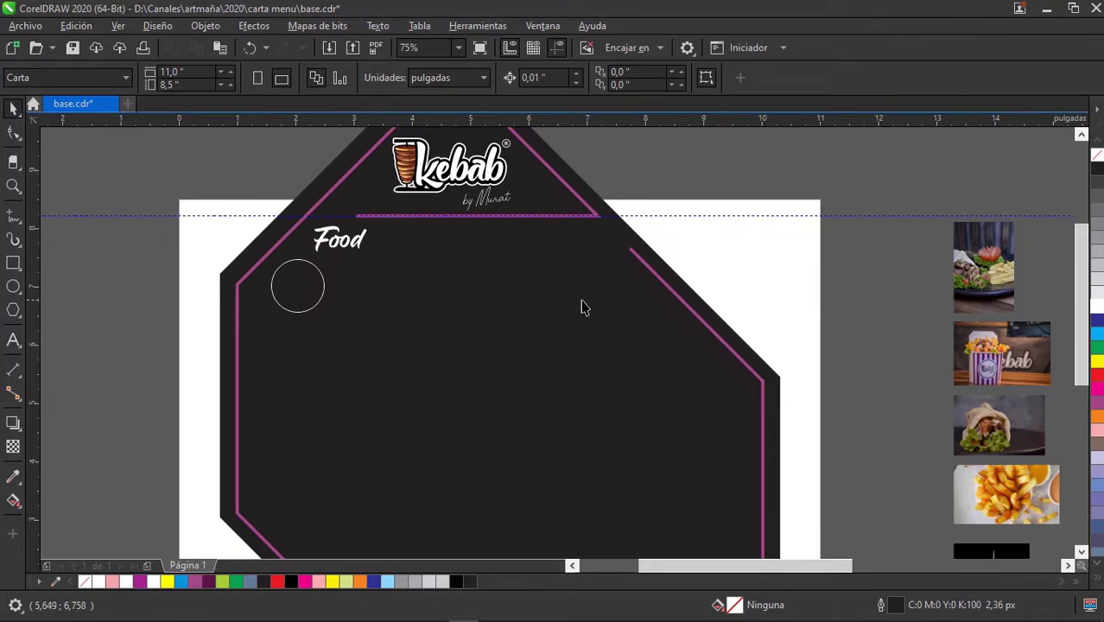
left_click(320, 291)
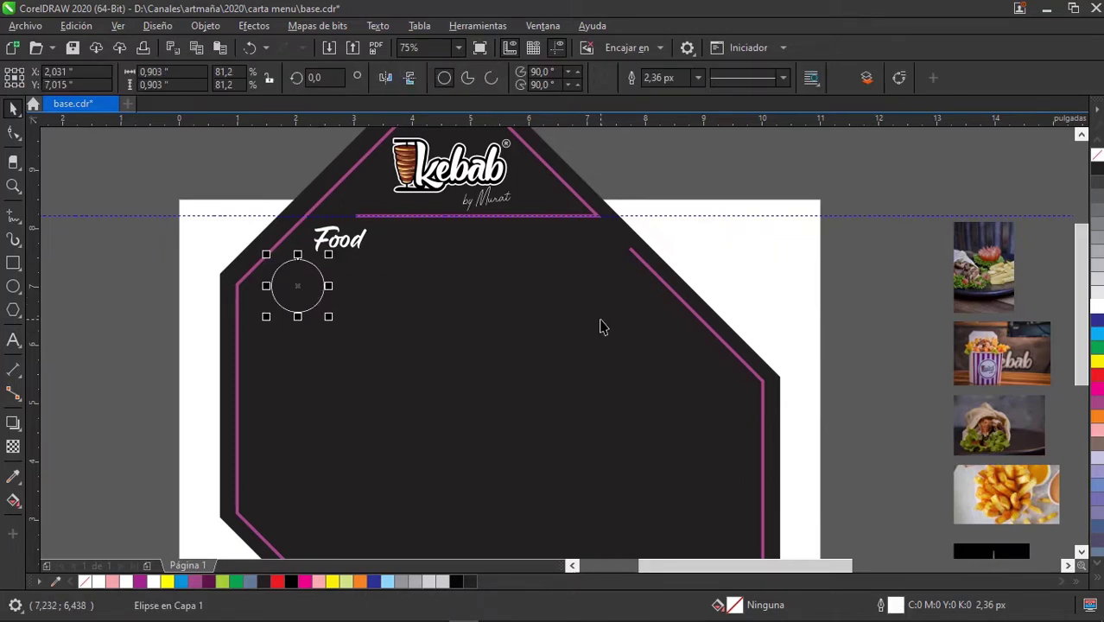
Scroll around to review the white-outlined circle beneath the Food heading.
scroll(446, 286, "down", 2)
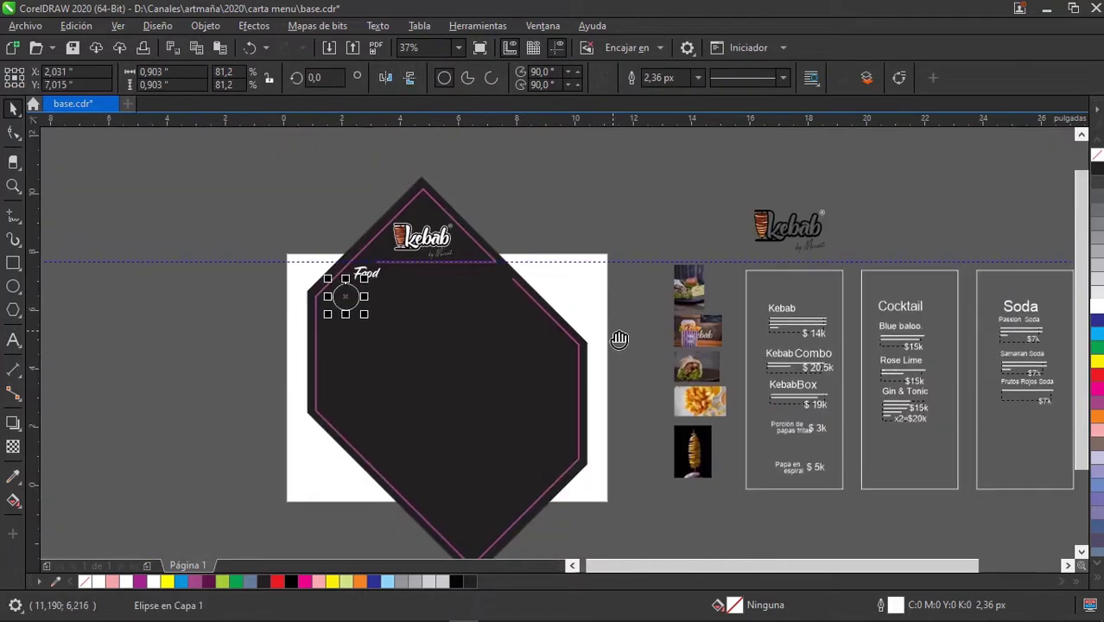
scroll(482, 313, "up", 2)
scroll(586, 324, "right", 3)
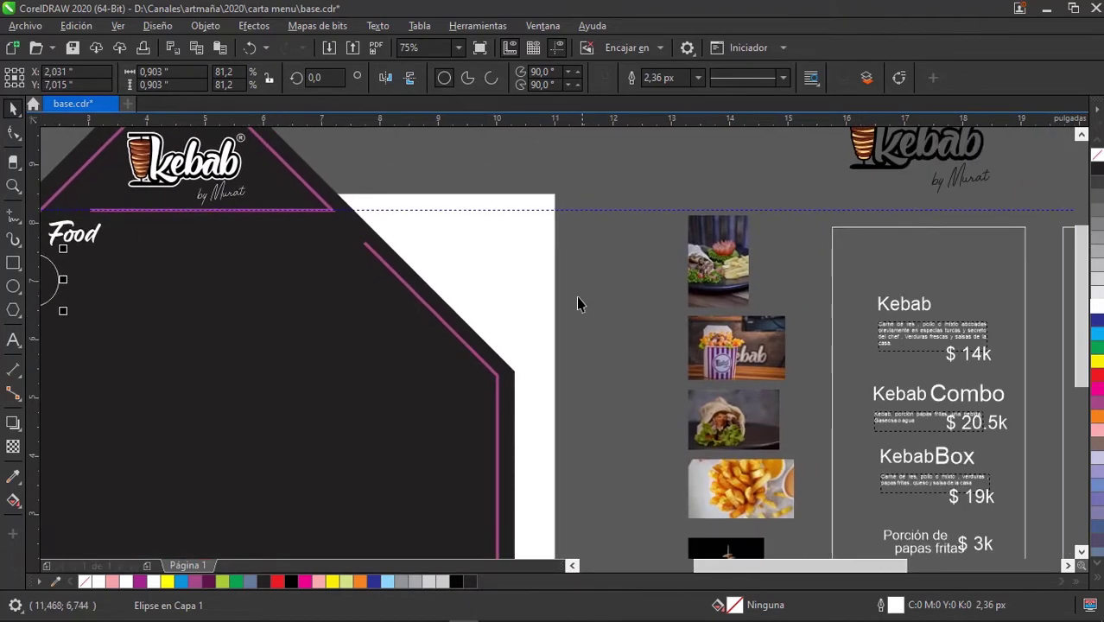
scroll(575, 295, "down", 2)
scroll(604, 285, "up", 2)
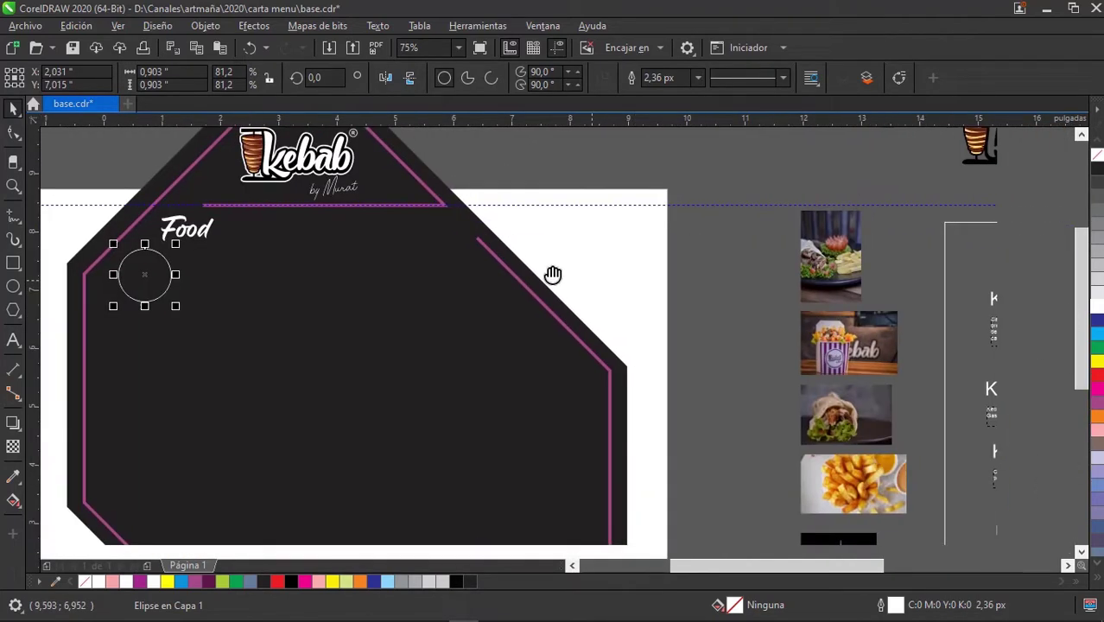
scroll(587, 276, "right", 2)
scroll(673, 308, "right", 1)
scroll(777, 304, "right", 1)
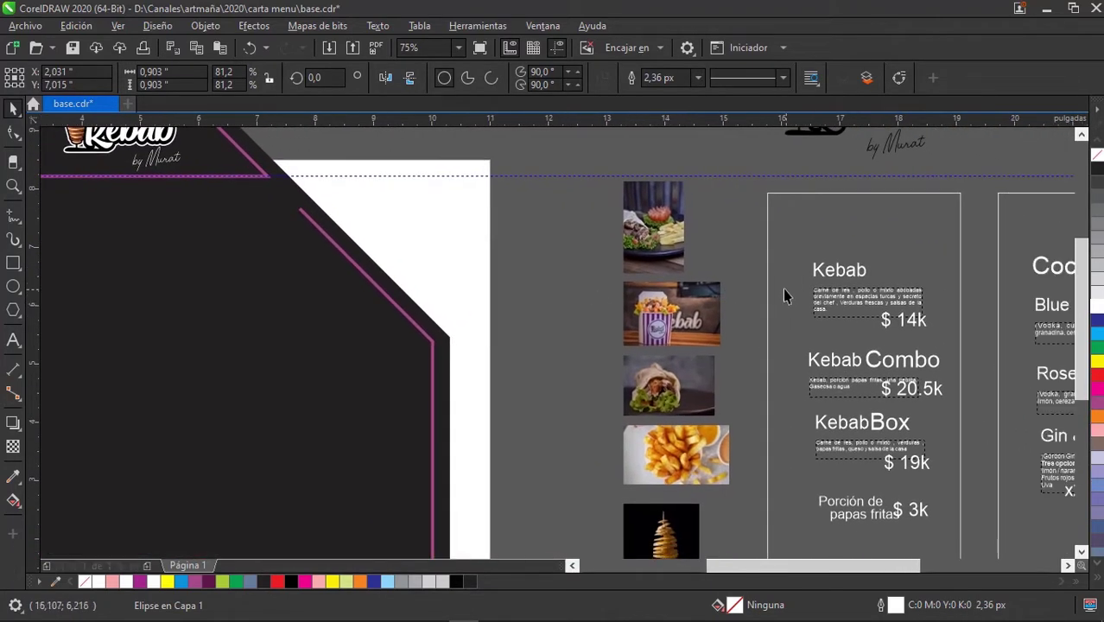
Marquee-select the Kebab title, description and $ 14k price, then select the description paragraph.
left_click(730, 249)
mouse_move(717, 235)
left_mouse_down()
mouse_move(951, 342)
mouse_move(513, 302)
left_mouse_up()
scroll(850, 307, "down", 2)
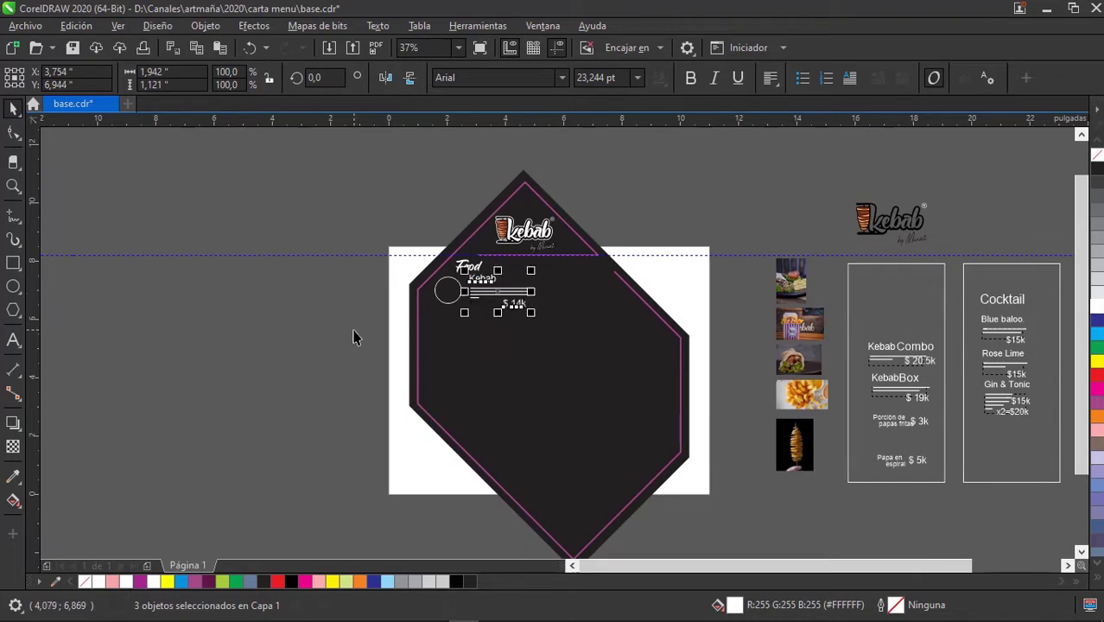
scroll(355, 338, "up", 3)
scroll(530, 287, "down", 2)
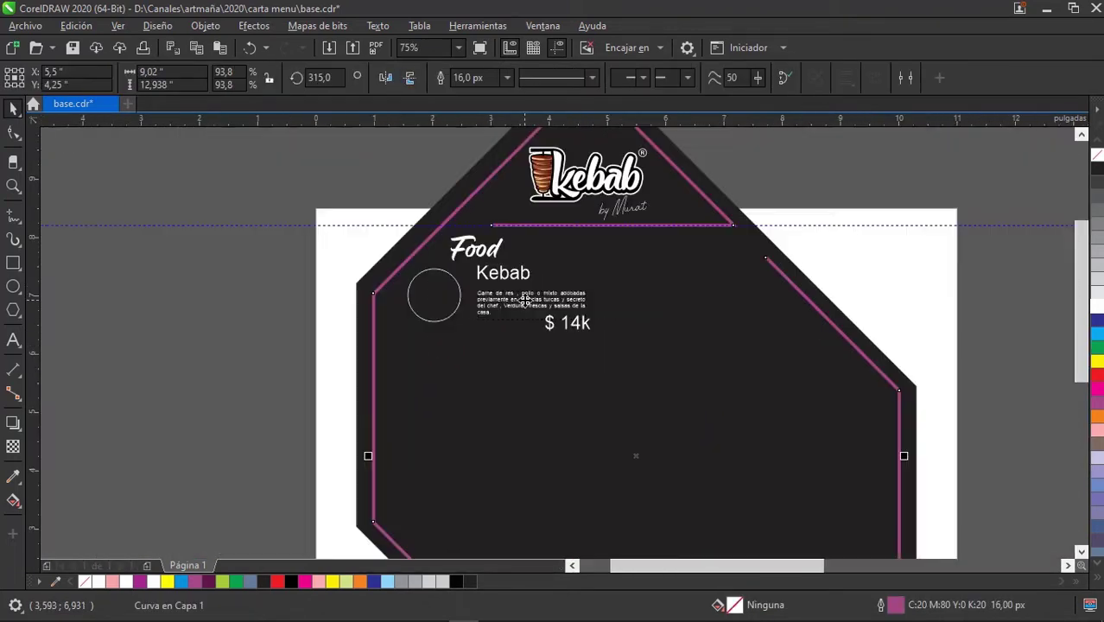
left_click(506, 317)
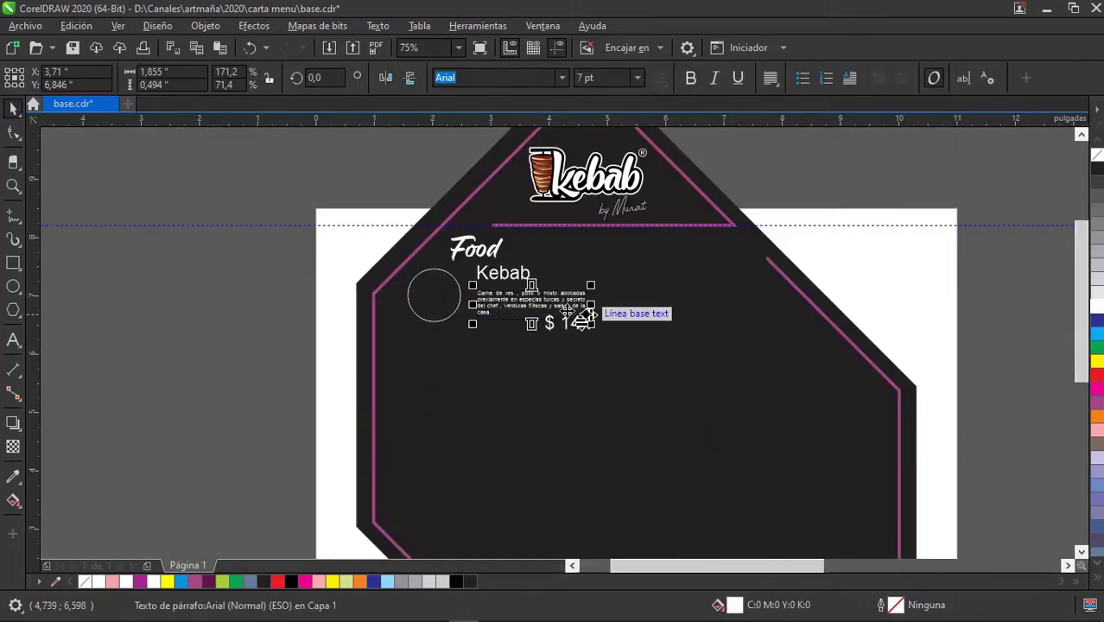
scroll(525, 297, "up", 2)
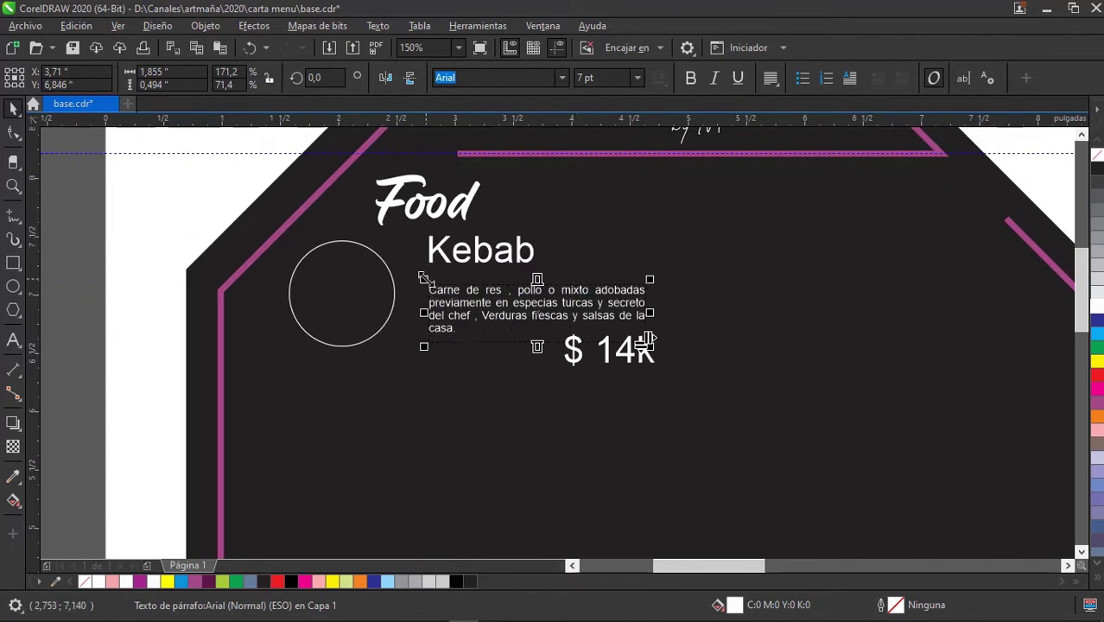
scroll(557, 346, "down", 1)
scroll(557, 346, "down", 1)
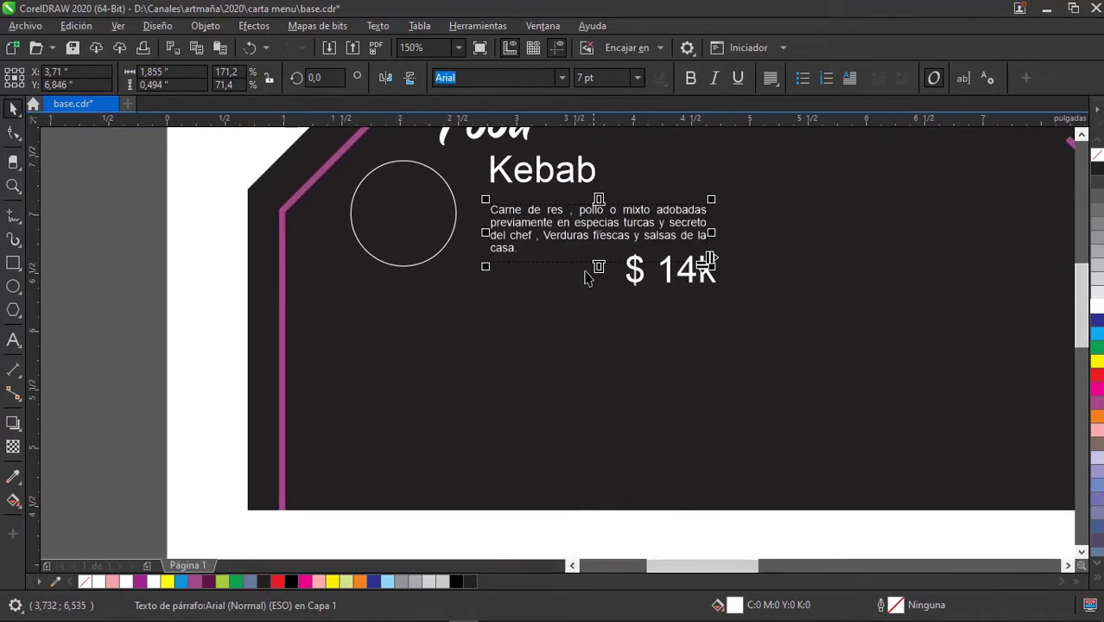
Draw a stray paragraph text frame below the price, delete it, and deselect everything.
left_click(13, 341)
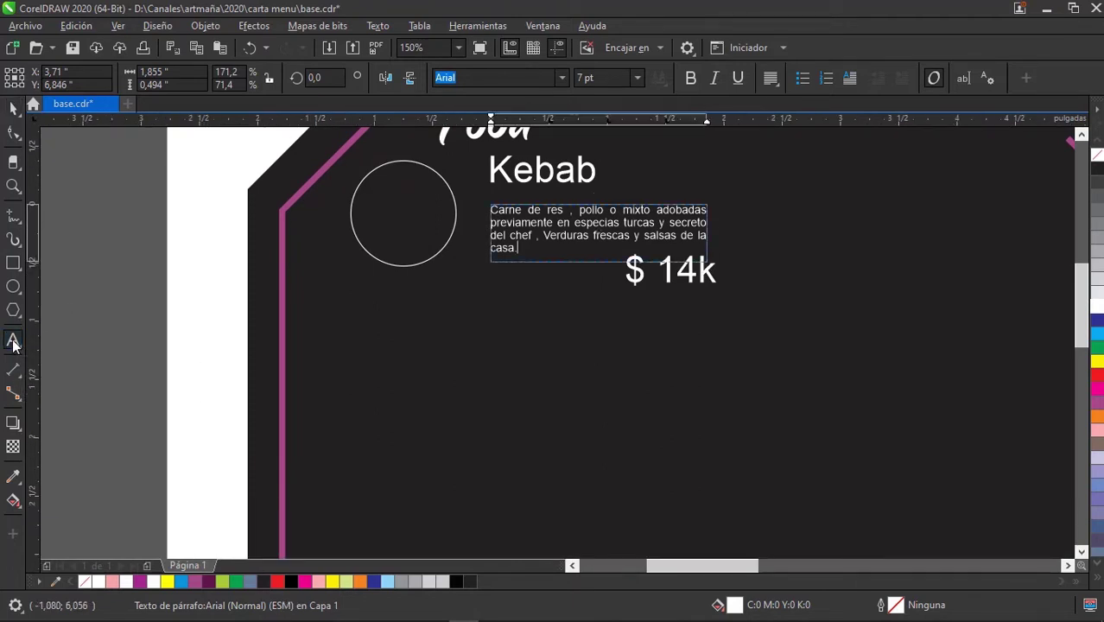
mouse_move(410, 295)
left_mouse_down()
mouse_move(689, 398)
mouse_move(688, 386)
left_mouse_up()
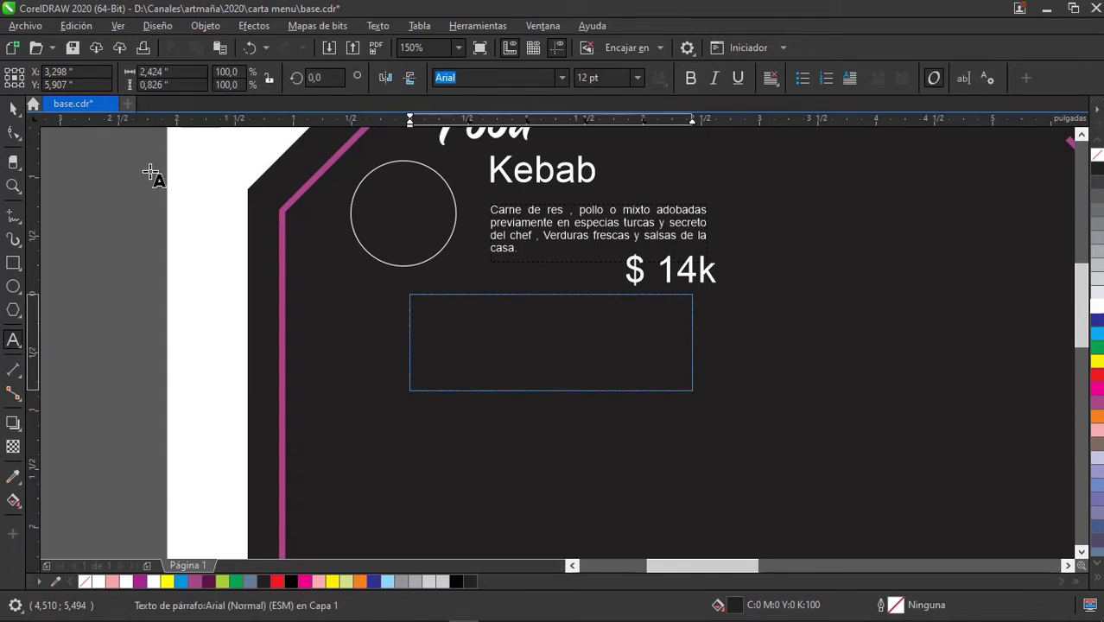
key("ctrl+space")
key("Delete")
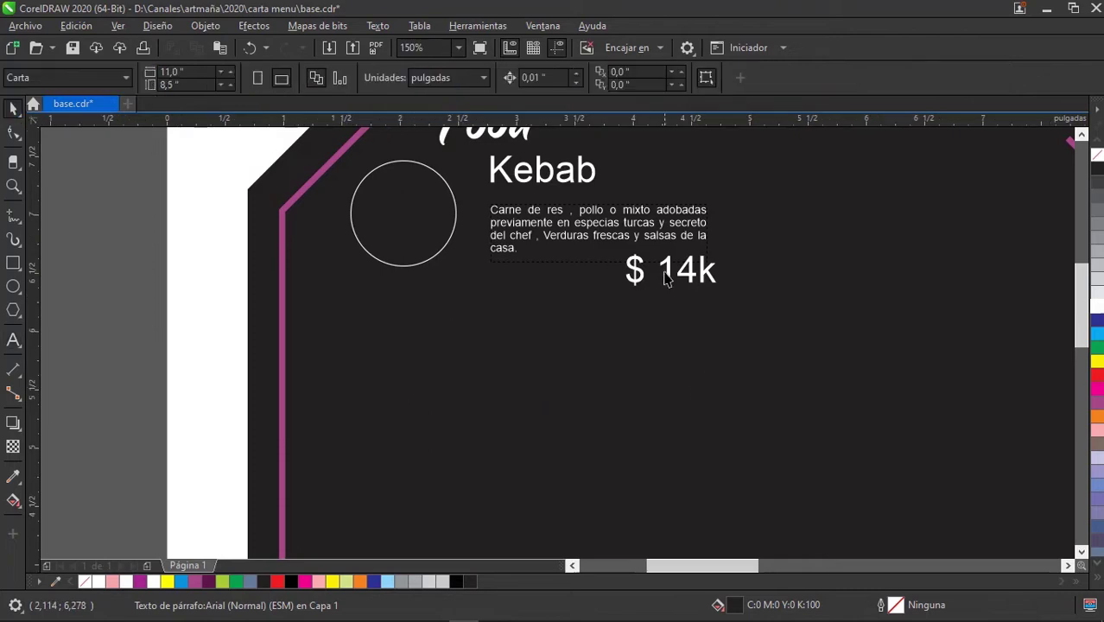
scroll(665, 278, "up", 2)
left_click(610, 313)
scroll(611, 313, "down", 2)
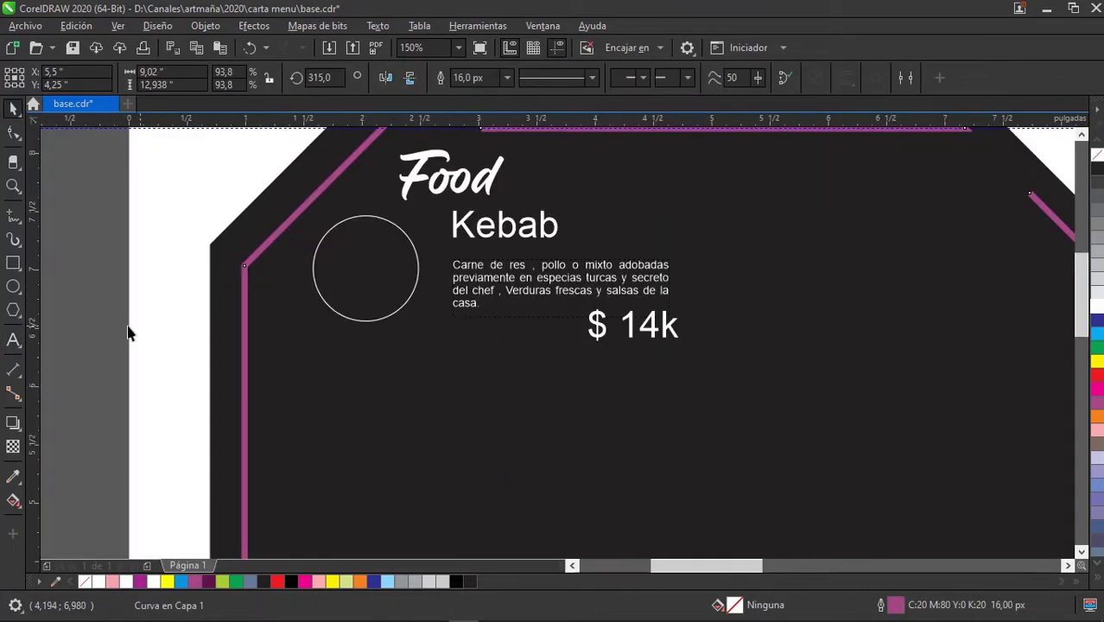
scroll(127, 333, "down", 2)
scroll(147, 320, "down", 2)
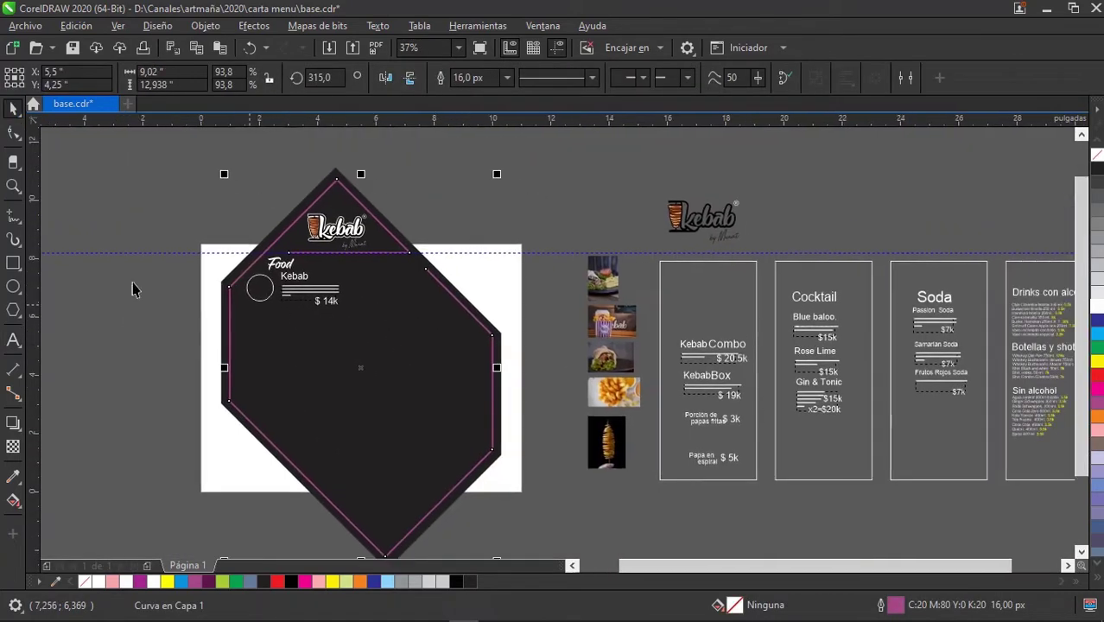
left_click(196, 338)
Marquee-select all menu objects and apply Orden > Hacia adelante de la página.
scroll(226, 322, "up", 1)
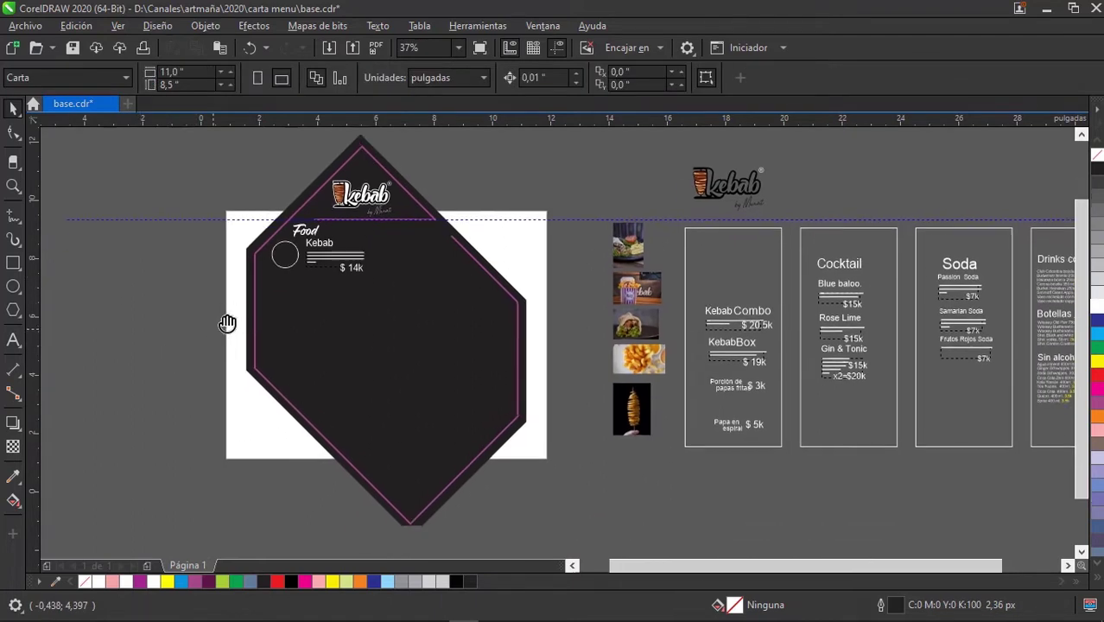
scroll(205, 346, "down", 1)
scroll(358, 348, "right", 2)
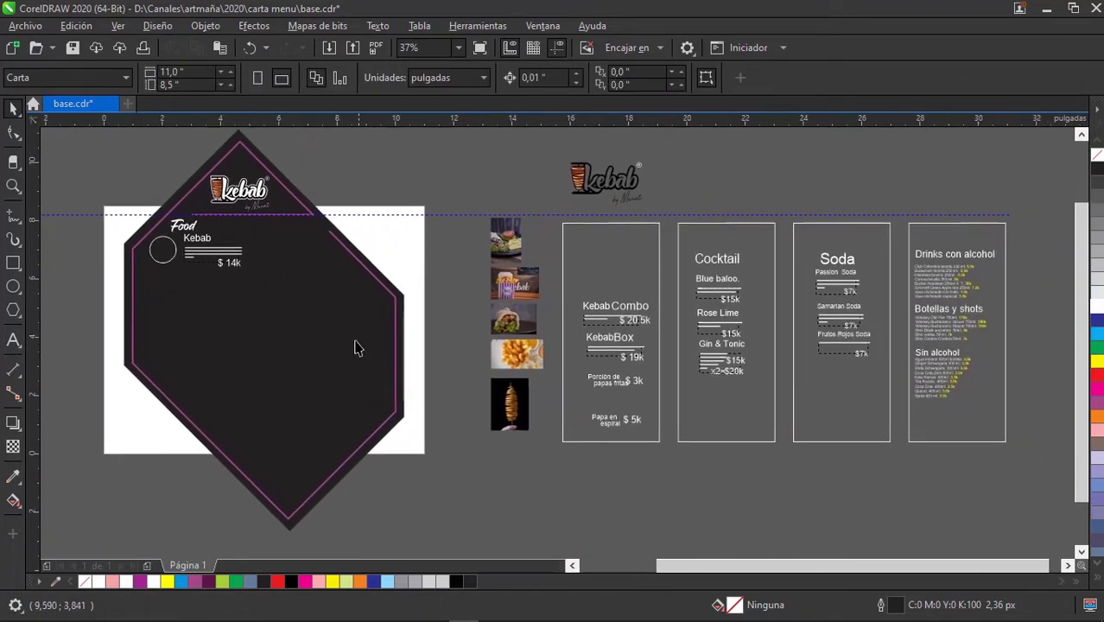
scroll(395, 343, "right", 1)
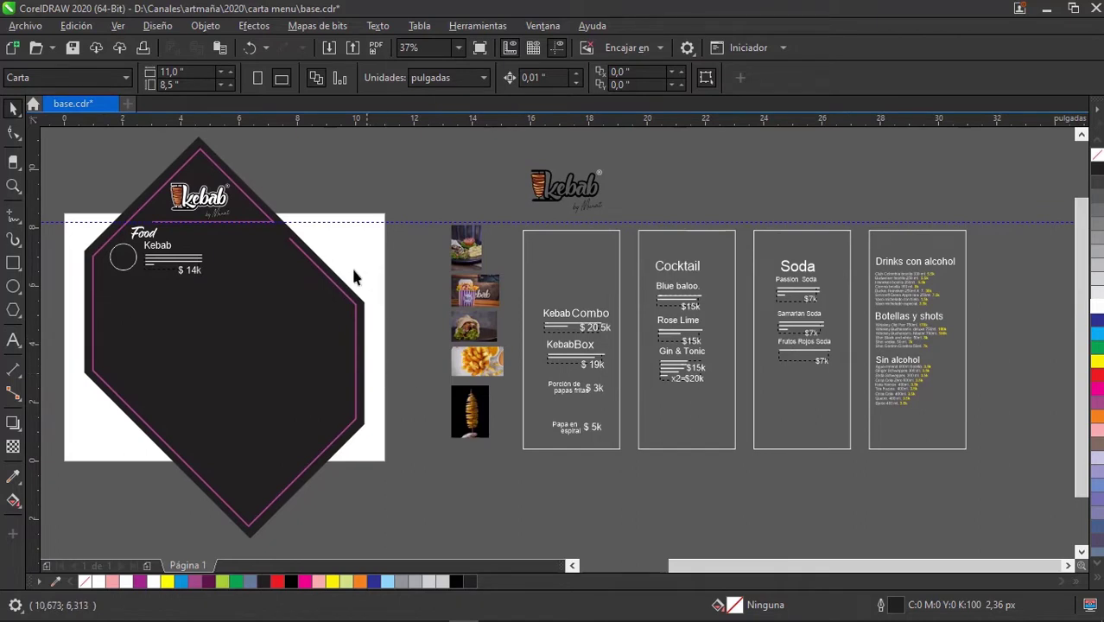
left_click(354, 311)
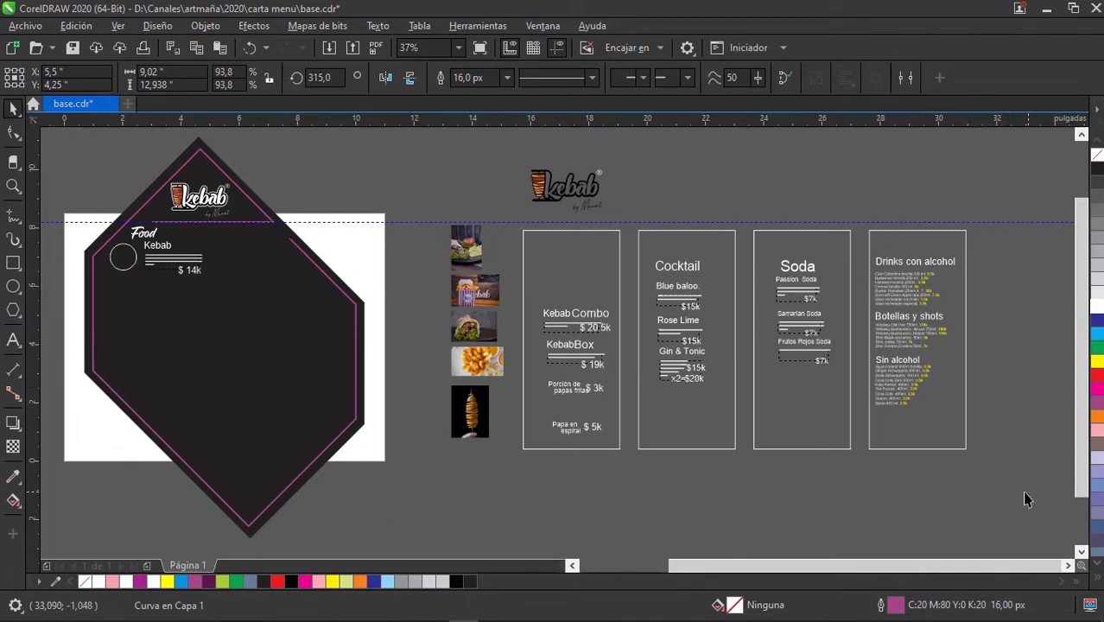
left_click_drag(1028, 491, 93, 168)
right_click(577, 408)
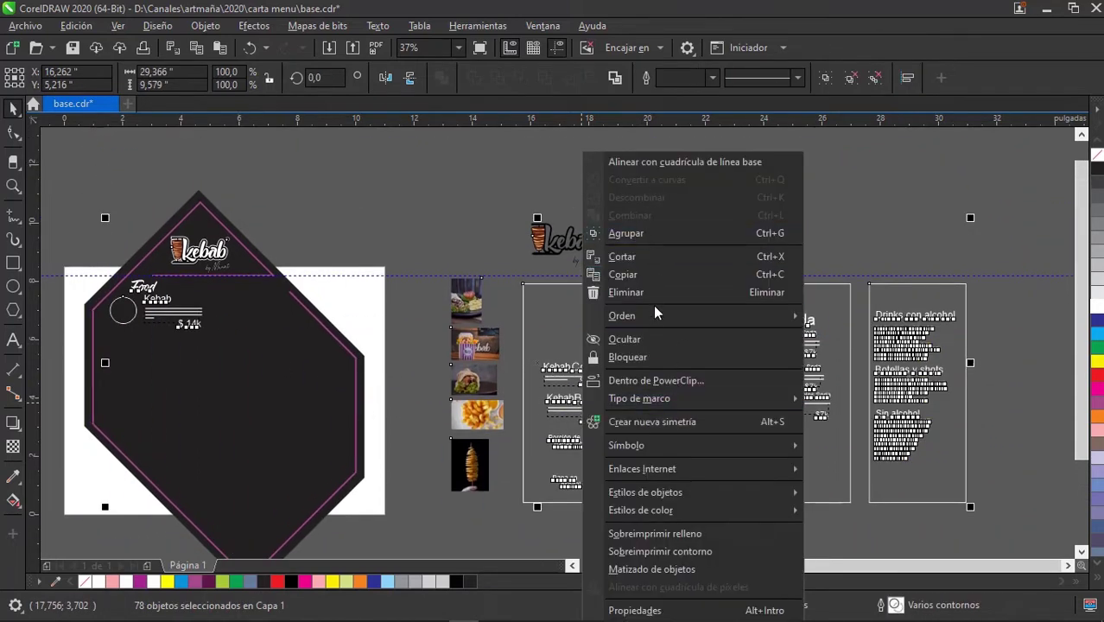
mouse_move(622, 315)
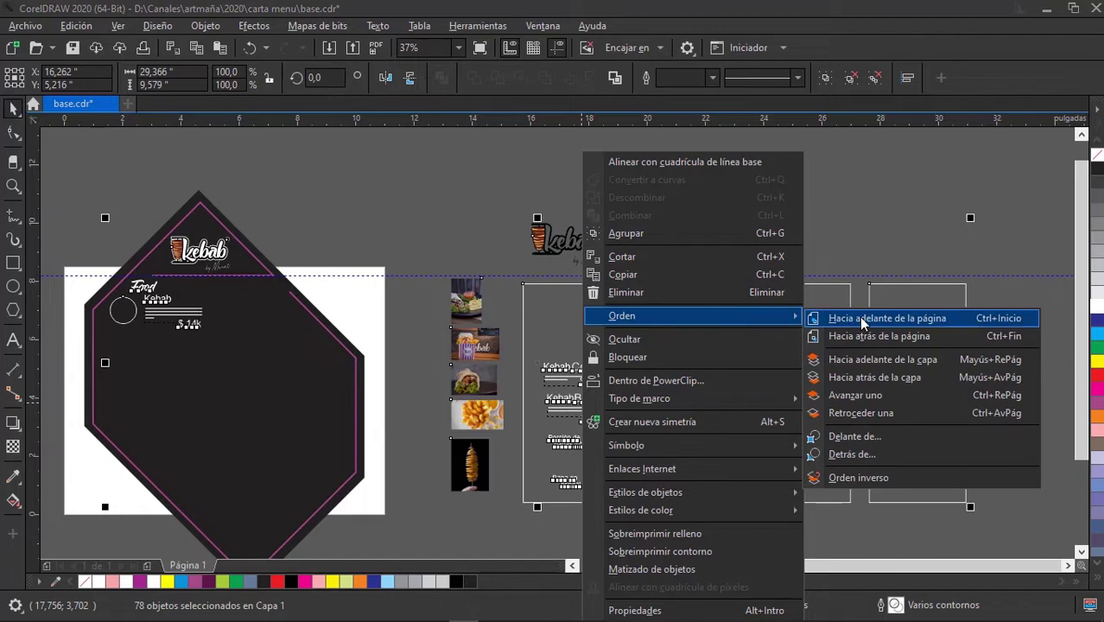
left_click(863, 322)
left_click(433, 246)
scroll(552, 331, "left", 3)
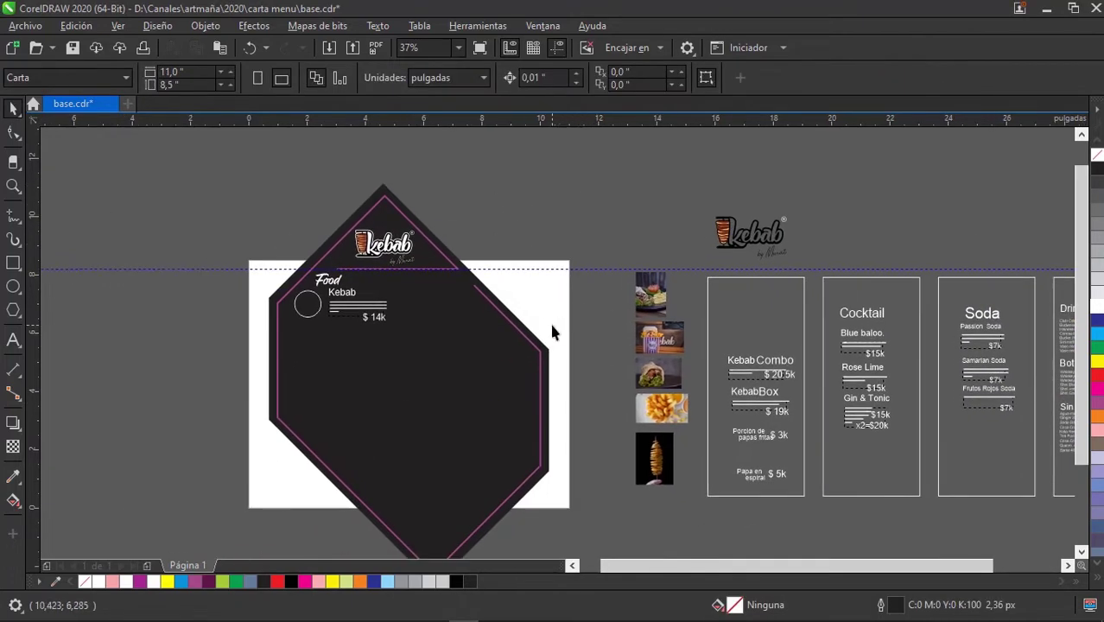
scroll(385, 335, "up", 3)
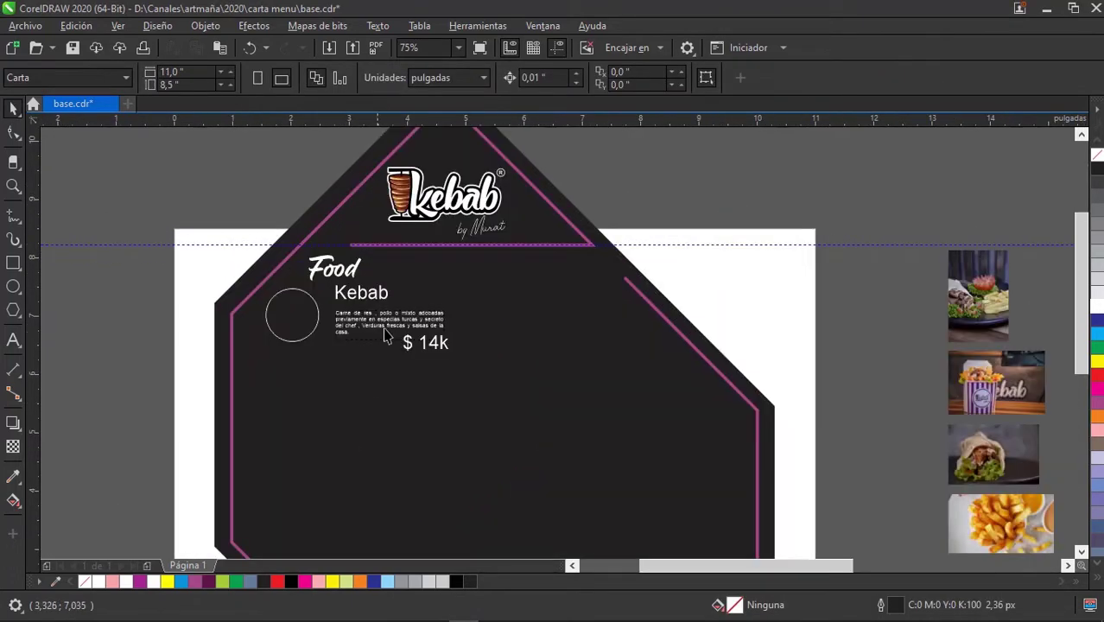
Set the Kebab title's font to Bahnschrift.
scroll(375, 301, "up", 2)
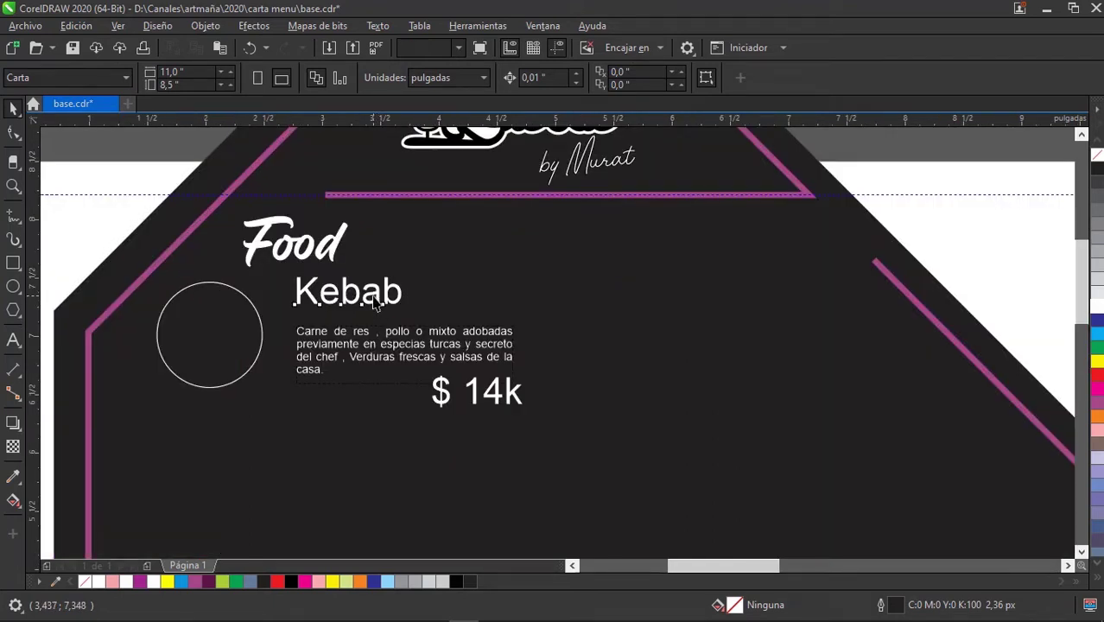
left_click(375, 302)
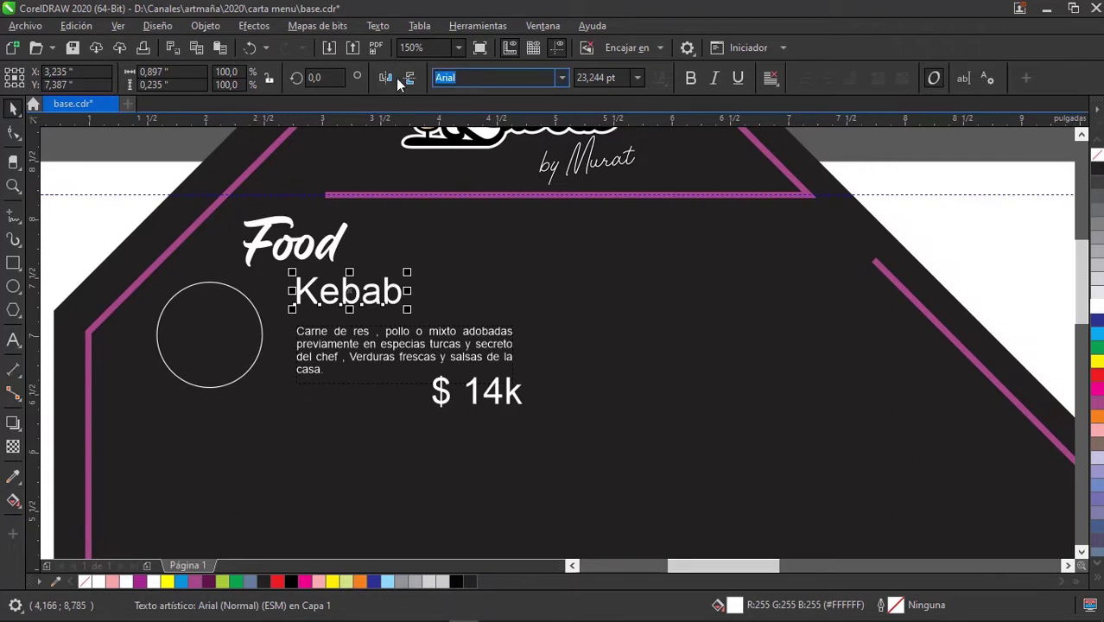
type("Bha")
key("BackSpace")
key("BackSpace")
type("a")
key("Return")
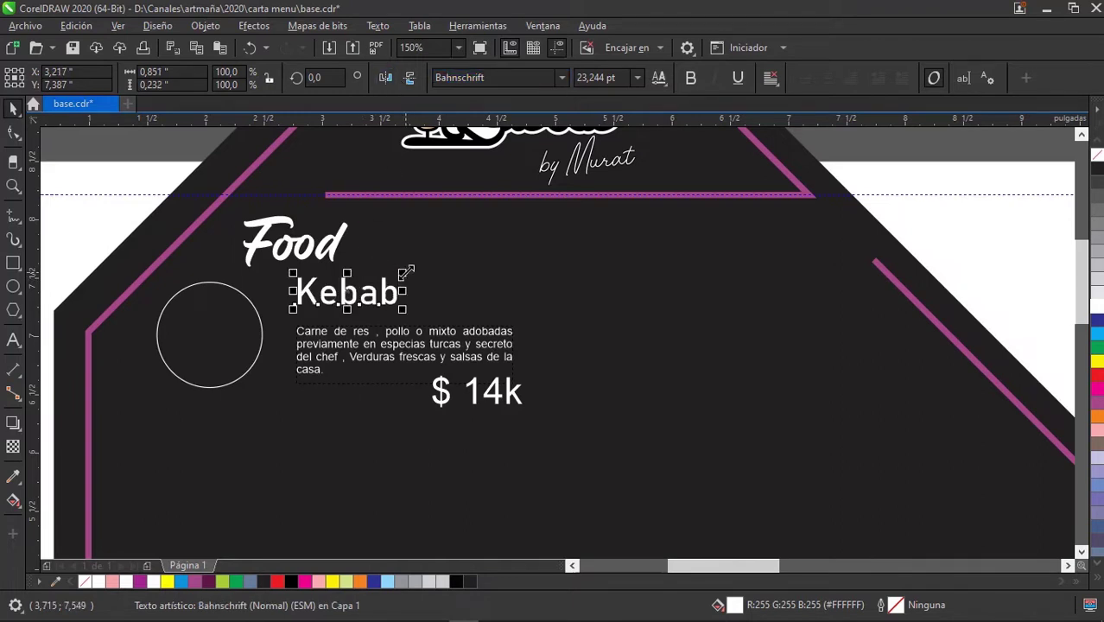
Shrink the Kebab title to about 16.9 pt and select the description paragraph.
left_click_drag(406, 273, 377, 239)
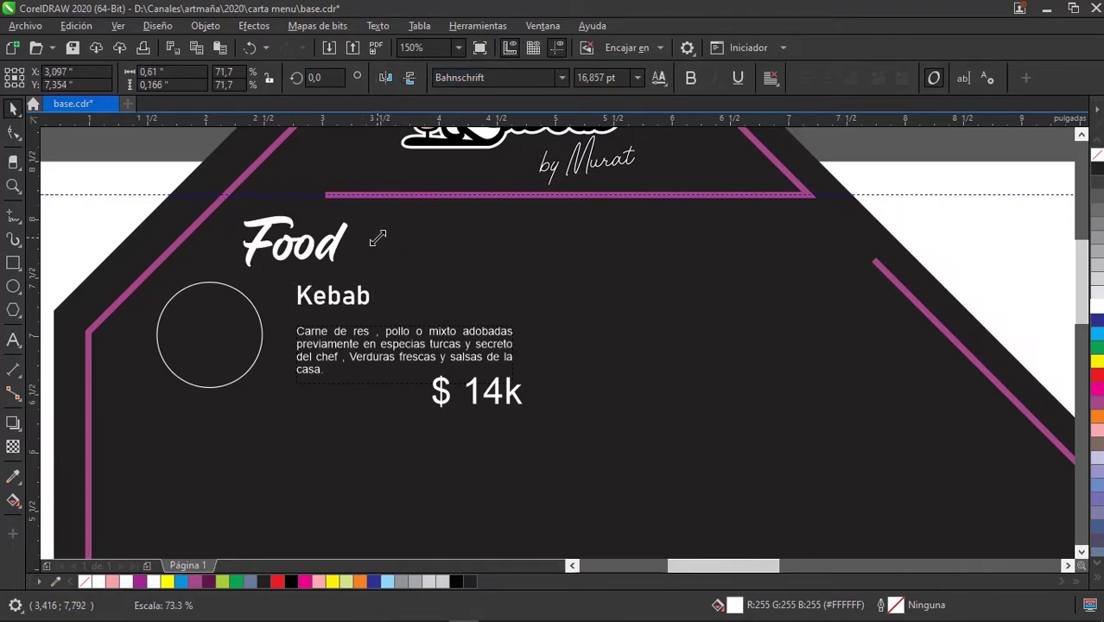
left_click(338, 337)
scroll(339, 336, "up", 2)
scroll(342, 341, "up", 2)
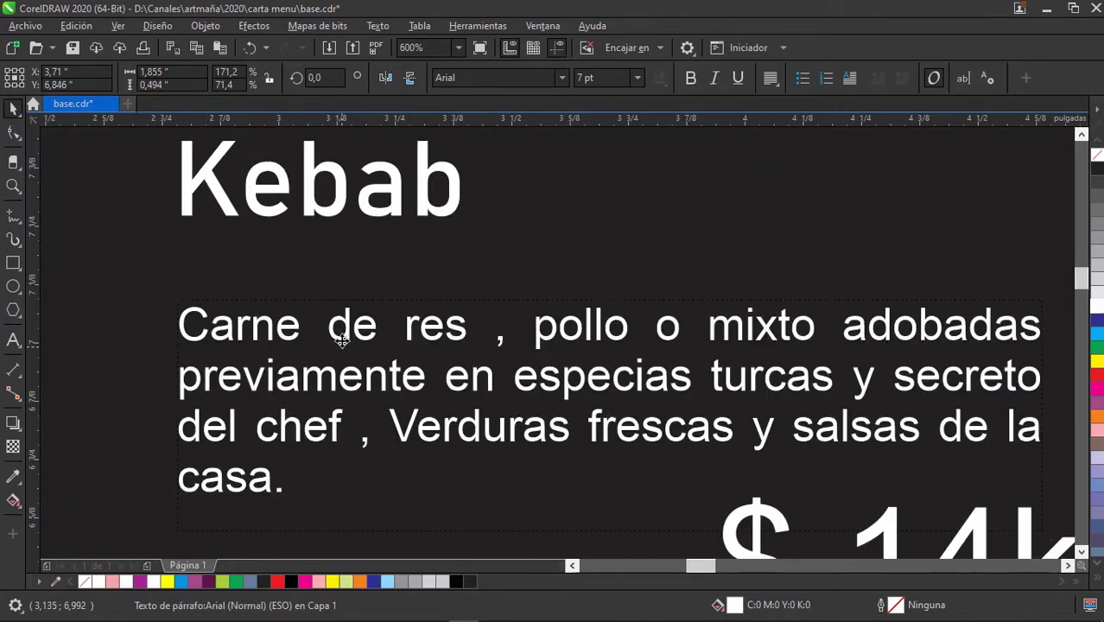
scroll(344, 316, "down", 1)
scroll(346, 291, "down", 1)
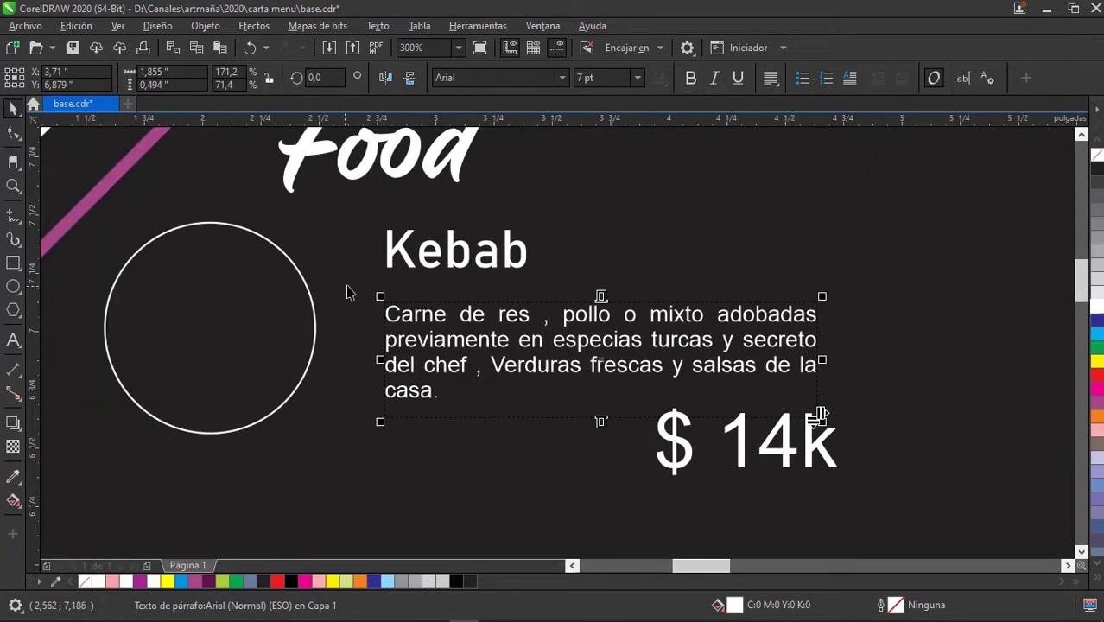
scroll(727, 291, "right", 4)
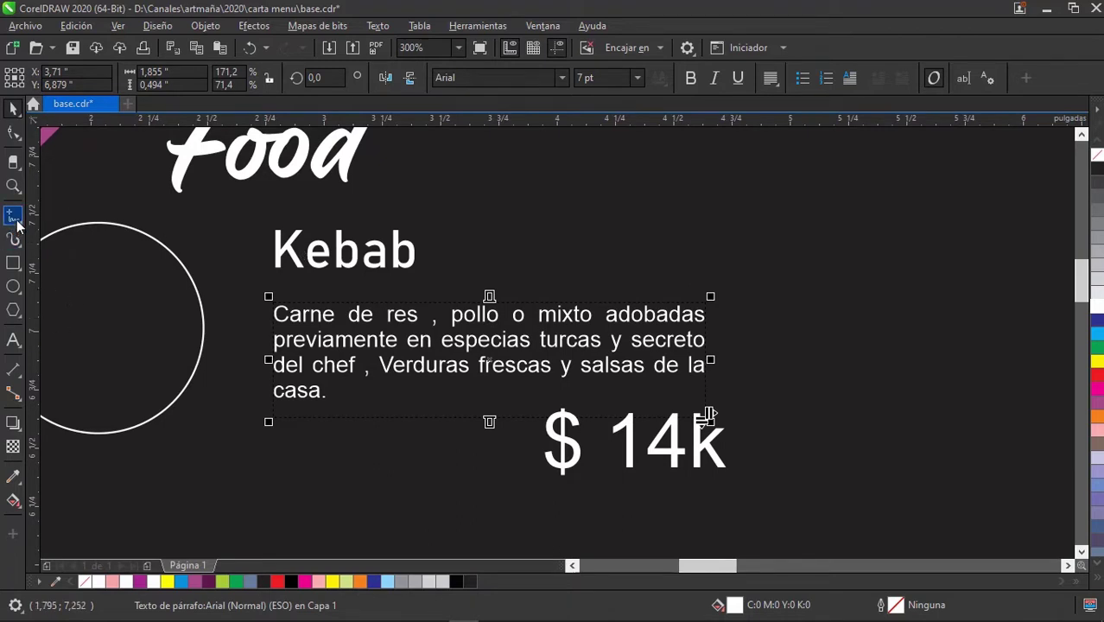
Draw a straight freehand line under the Kebab title to the paragraph's right edge.
left_click(16, 221)
left_click(76, 217)
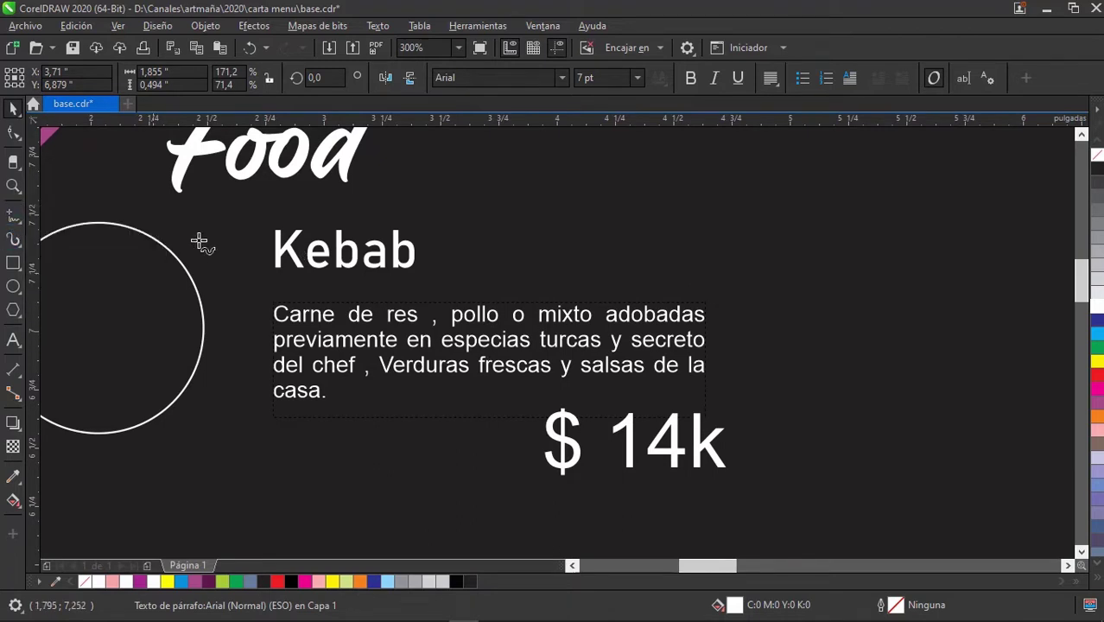
left_click(272, 285)
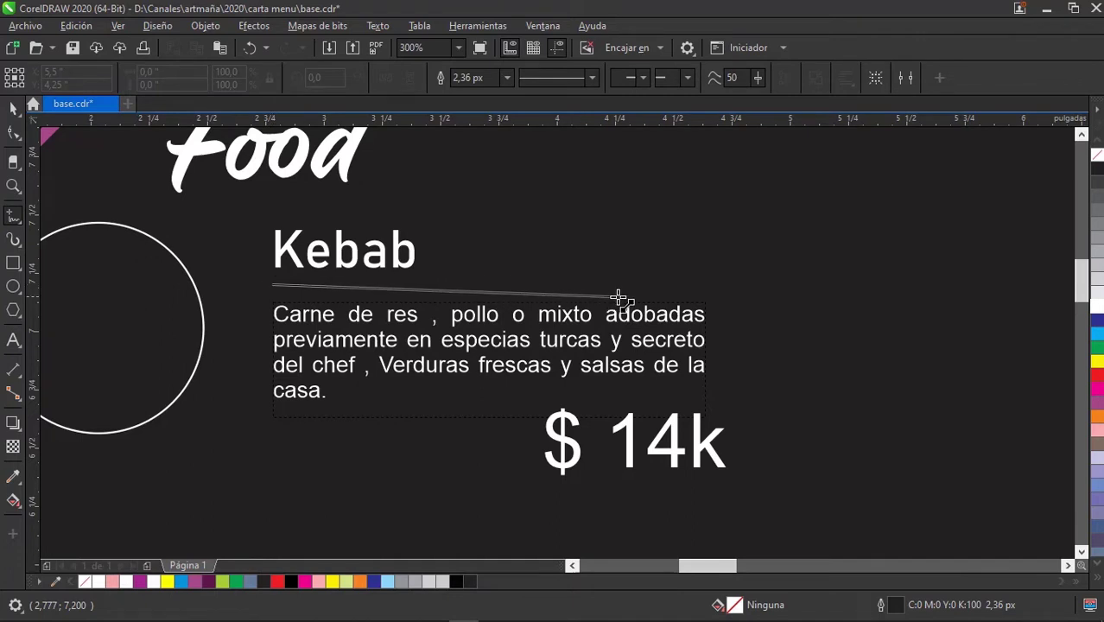
left_click(707, 286)
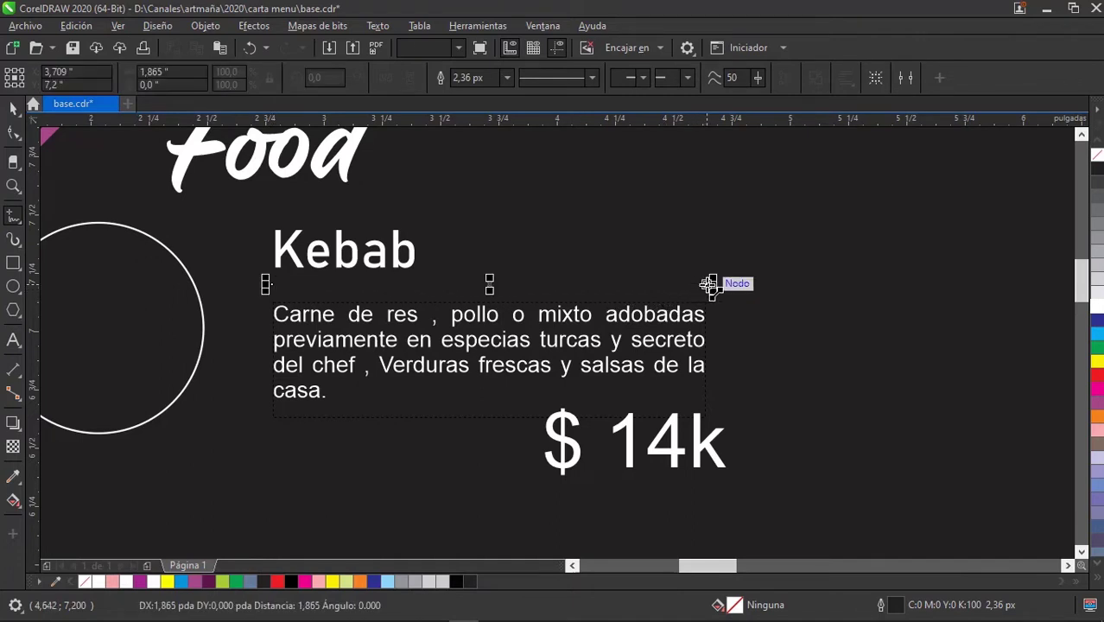
scroll(476, 278, "up", 2)
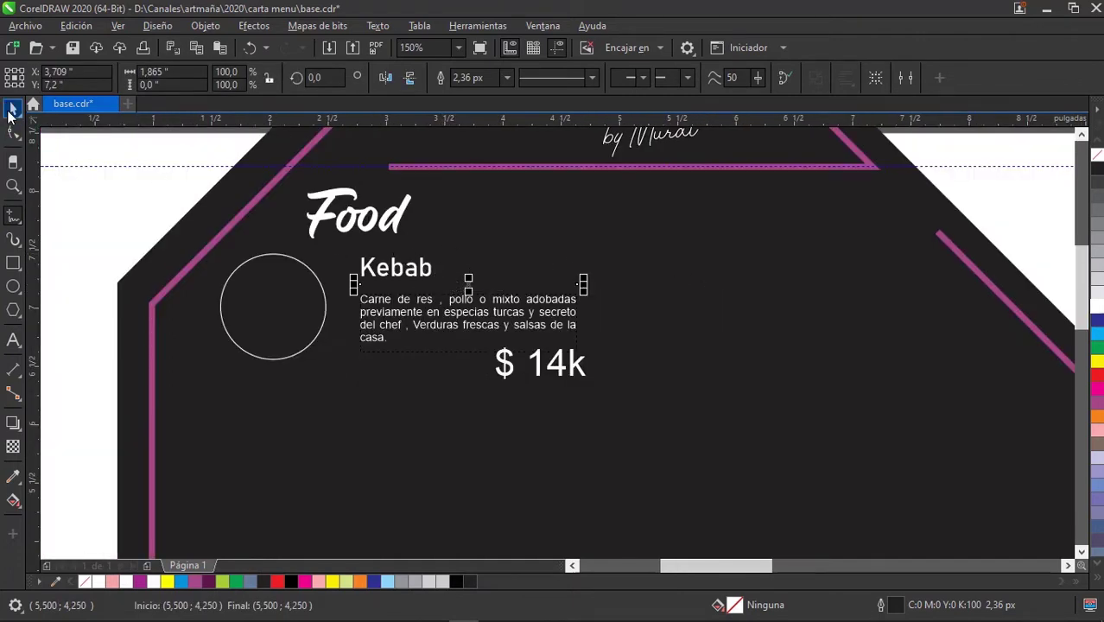
scroll(483, 293, "up", 1)
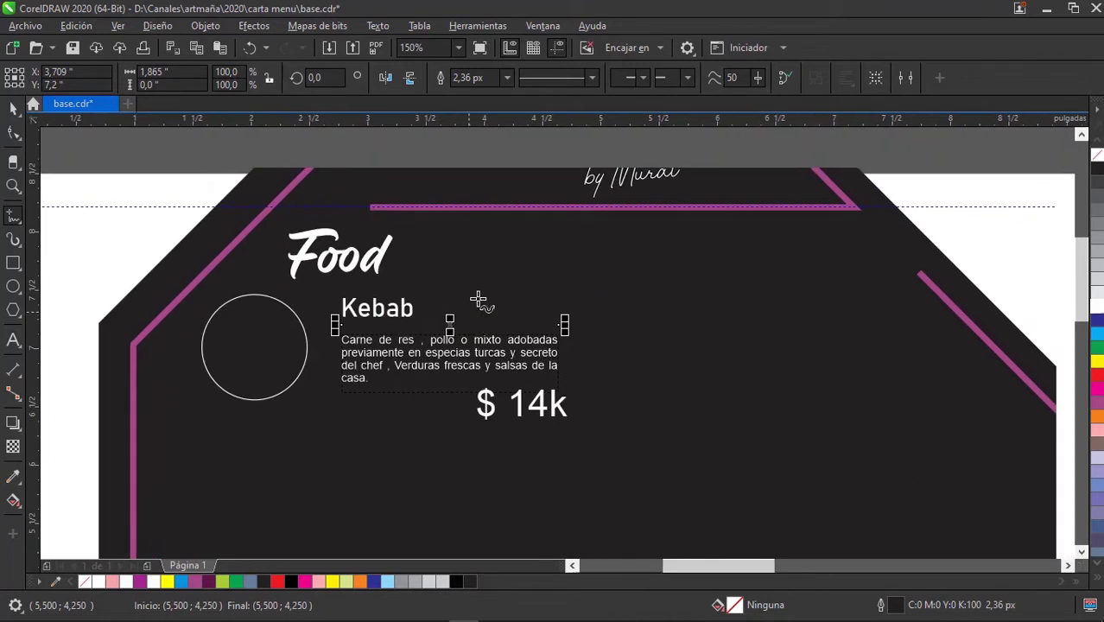
left_click(11, 110)
Copy the outline pen and colour from the pink diagonal stripe onto the line.
left_click(75, 26)
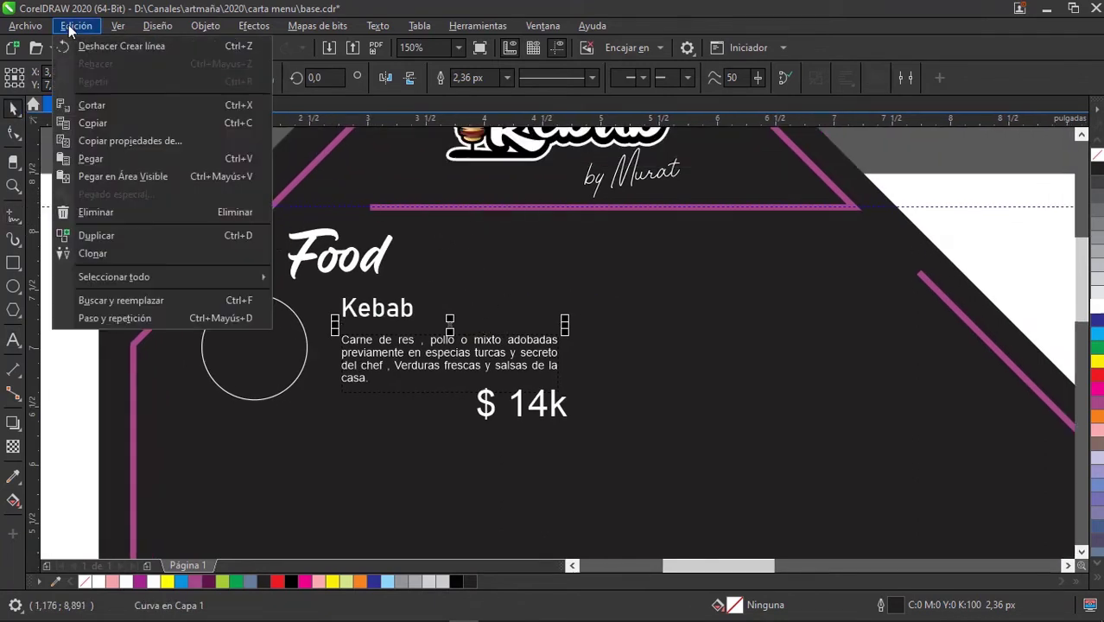
left_click(119, 141)
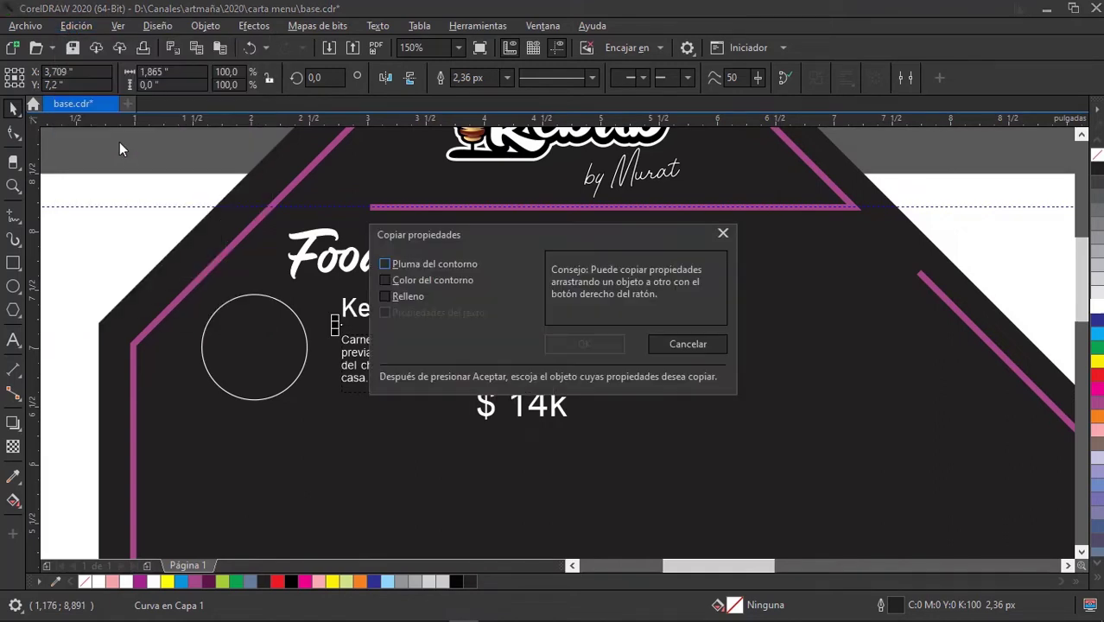
left_click(410, 265)
left_click(415, 279)
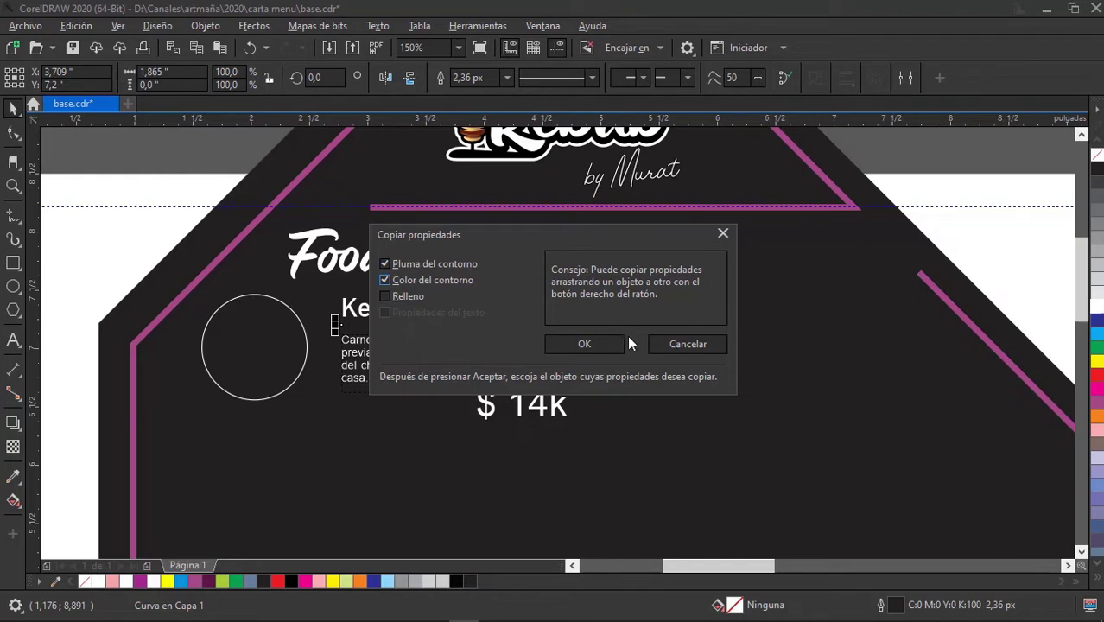
left_click(584, 344)
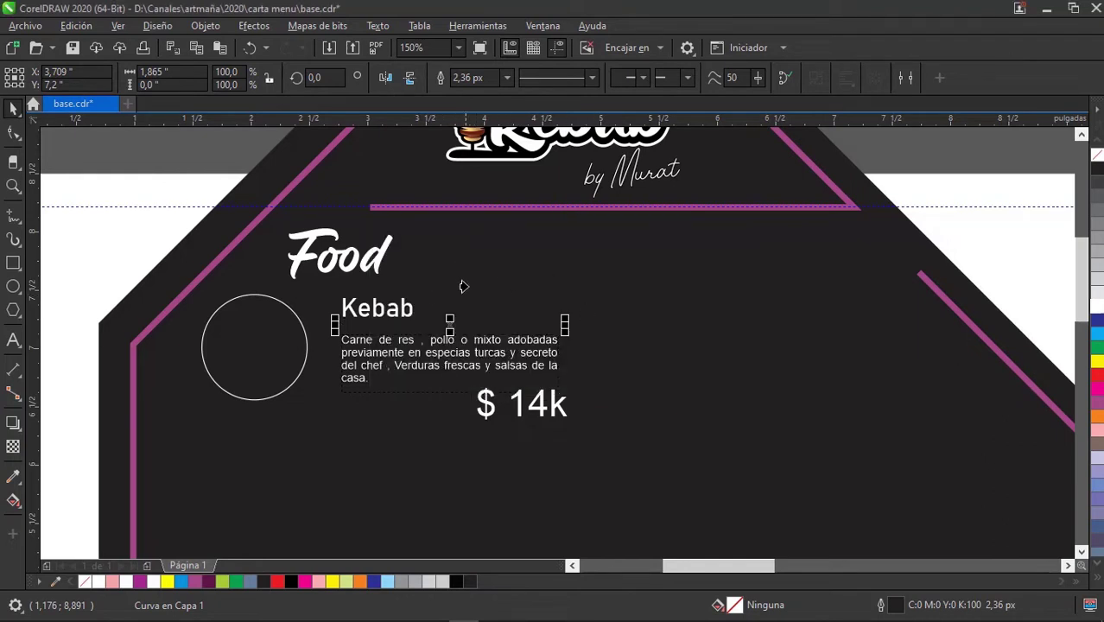
left_click(230, 241)
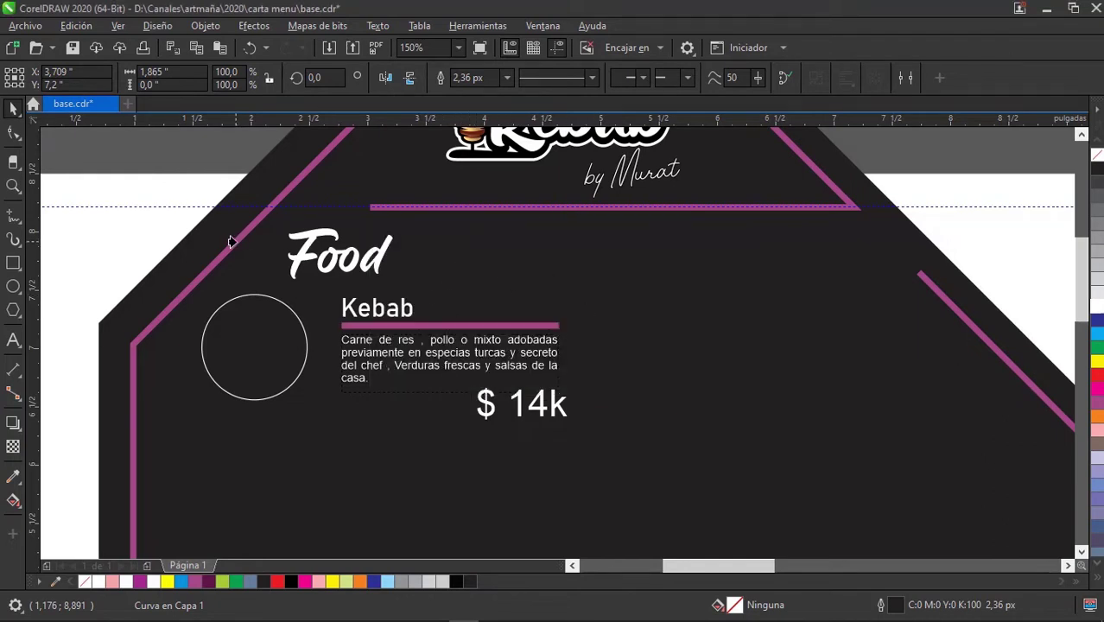
scroll(442, 323, "up", 2)
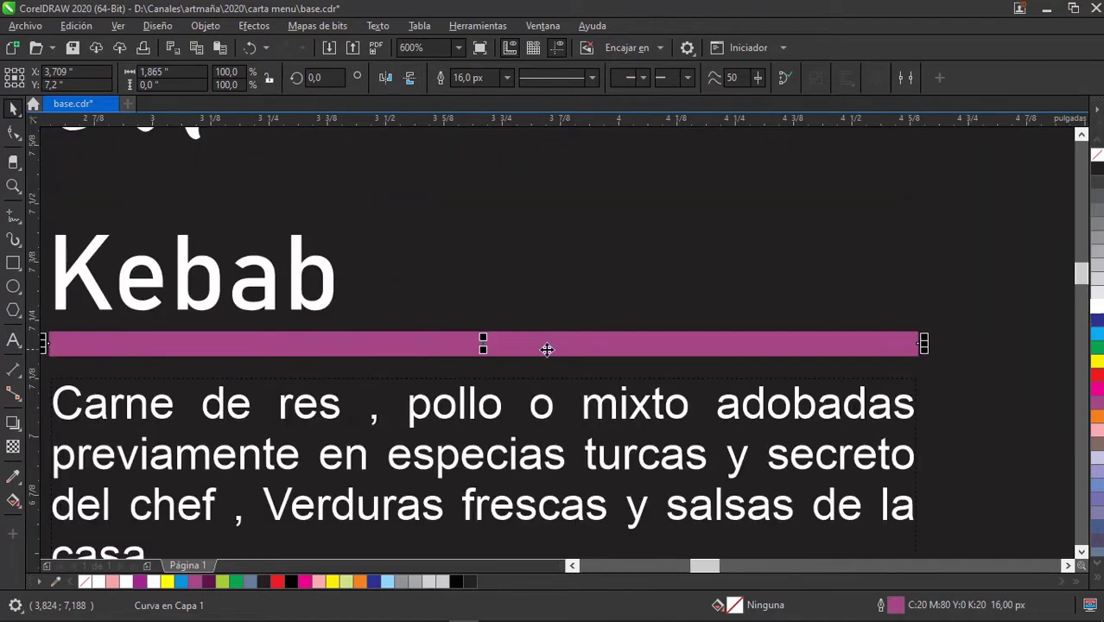
scroll(542, 340, "down", 1)
scroll(542, 346, "up", 1)
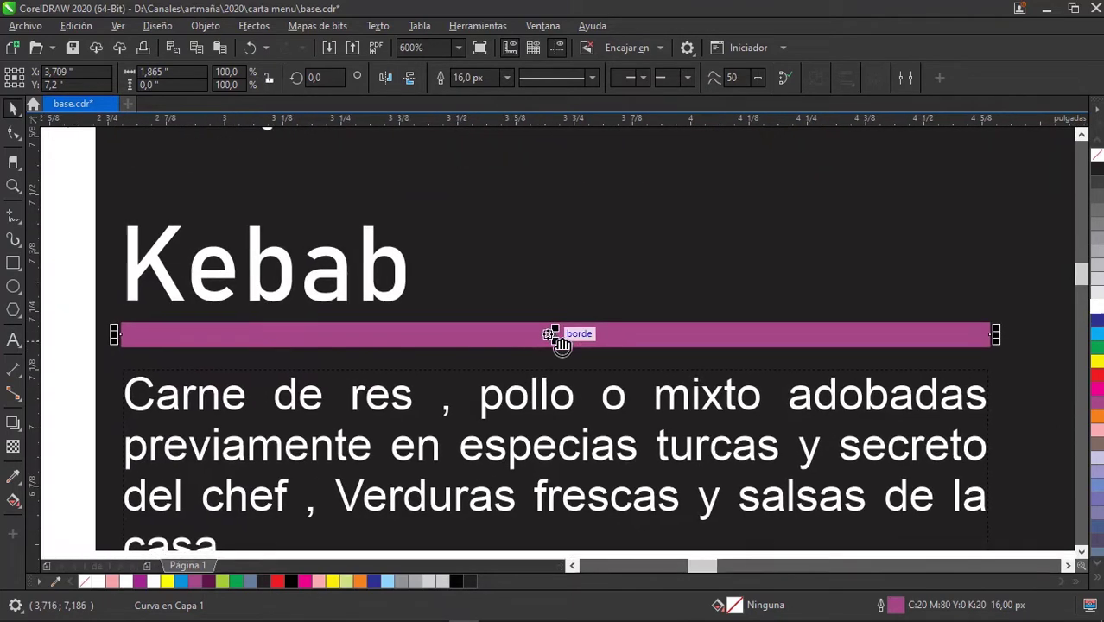
Set the divider line's outline width to 4.0 px.
left_click(505, 79)
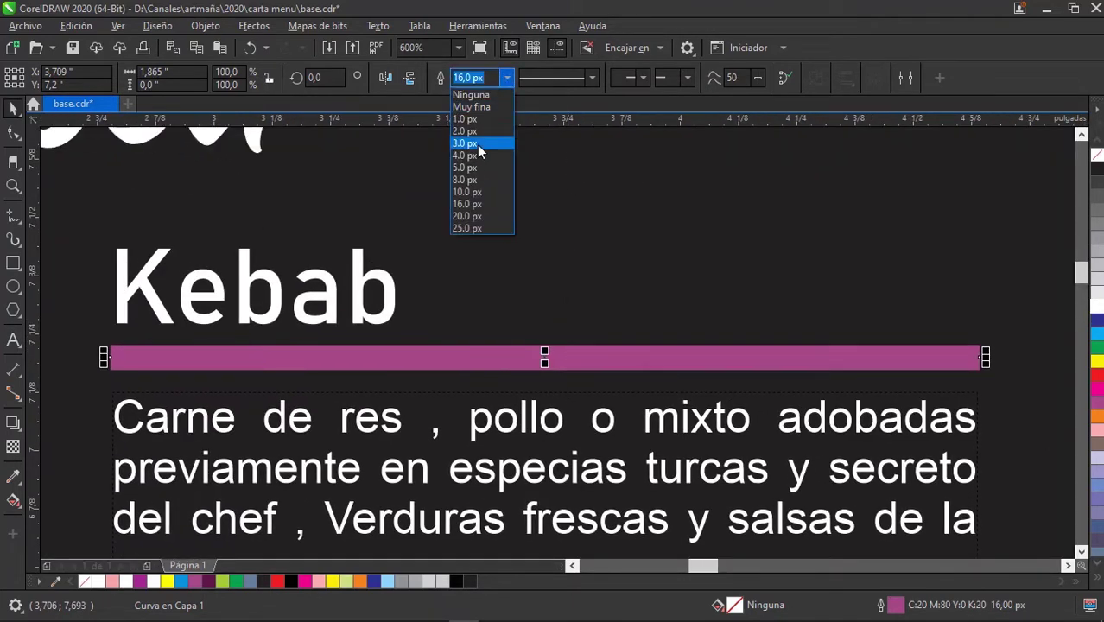
left_click(480, 145)
left_click(507, 78)
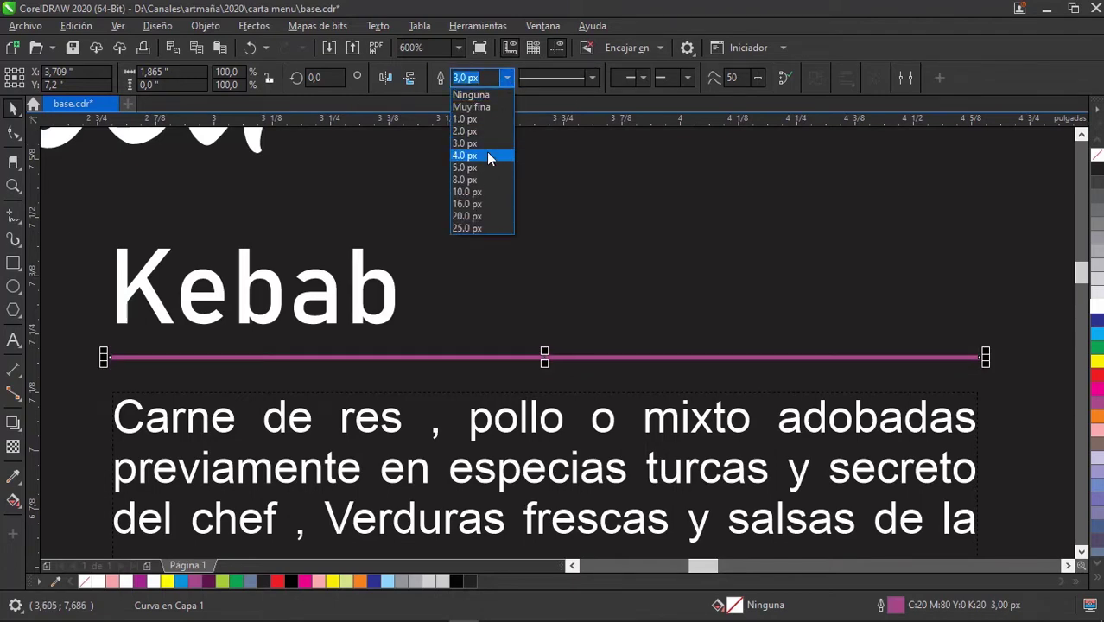
left_click(491, 157)
scroll(570, 344, "down", 2)
Nudge the $ 14k price slightly left and set it in Bahnschrift.
left_click(199, 251)
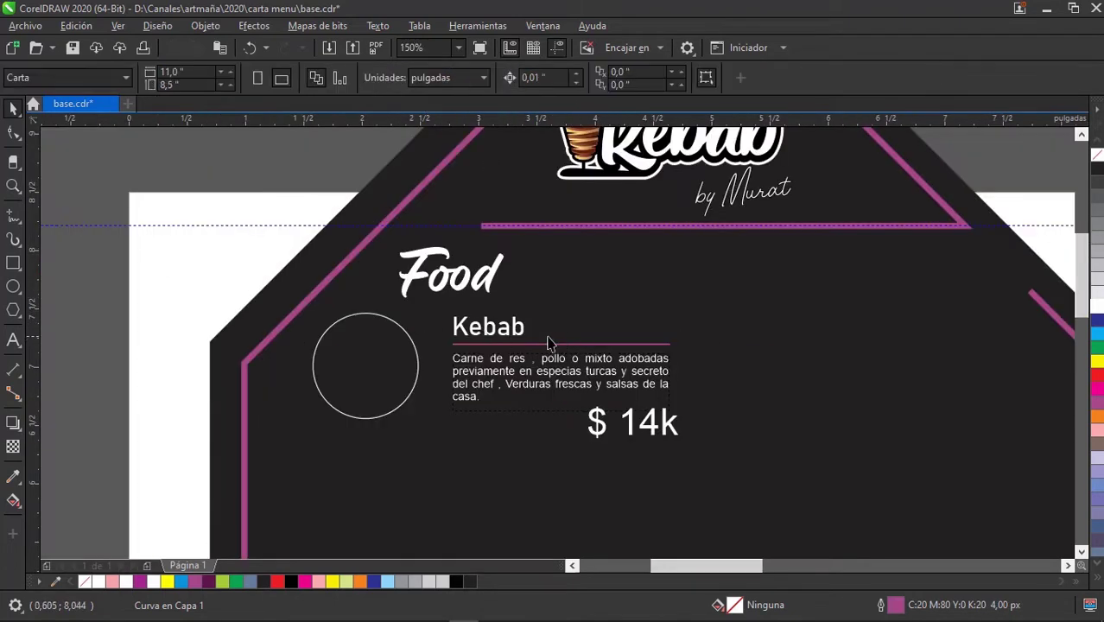
scroll(346, 293, "down", 2)
scroll(432, 319, "right", 2)
scroll(472, 337, "up", 2)
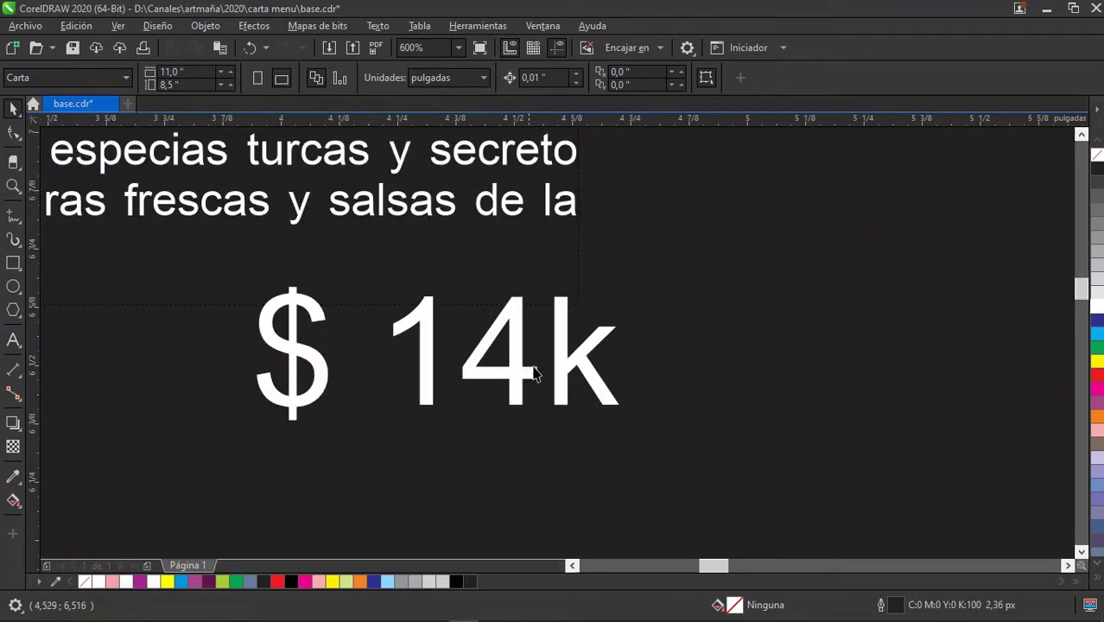
left_click(560, 377)
left_click_drag(562, 365, 522, 354)
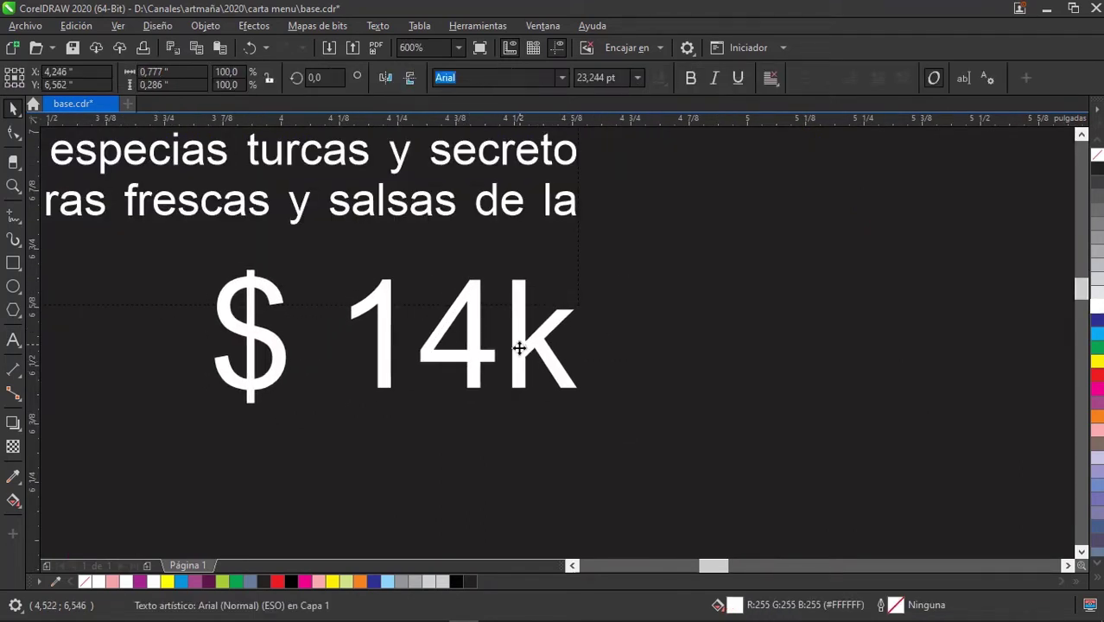
scroll(449, 302, "down", 1)
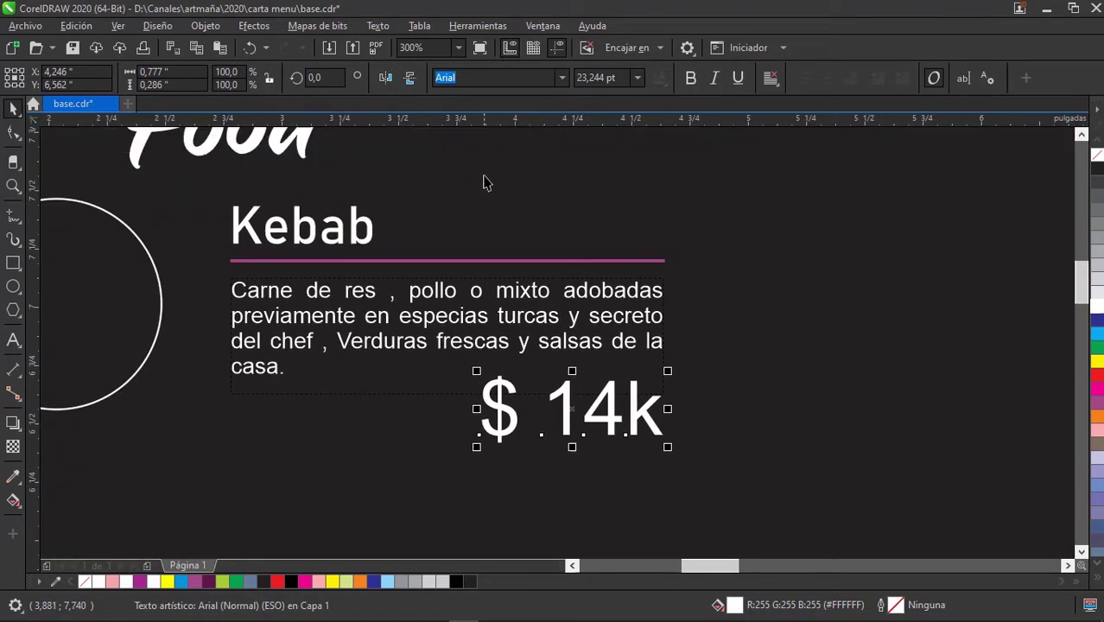
left_click(561, 77)
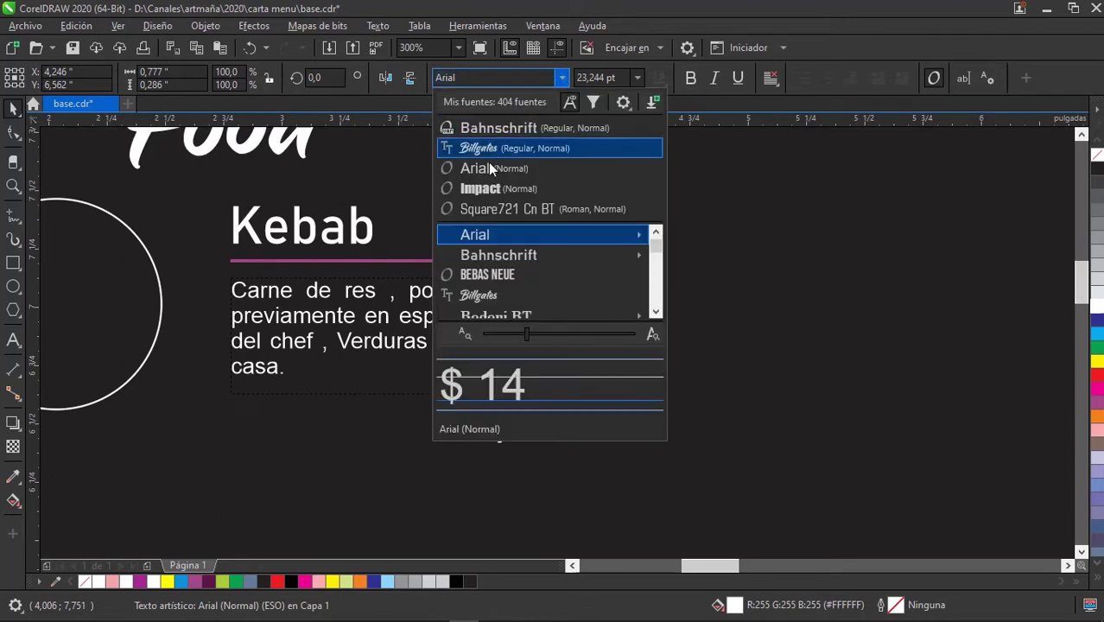
key("Escape")
key("Down")
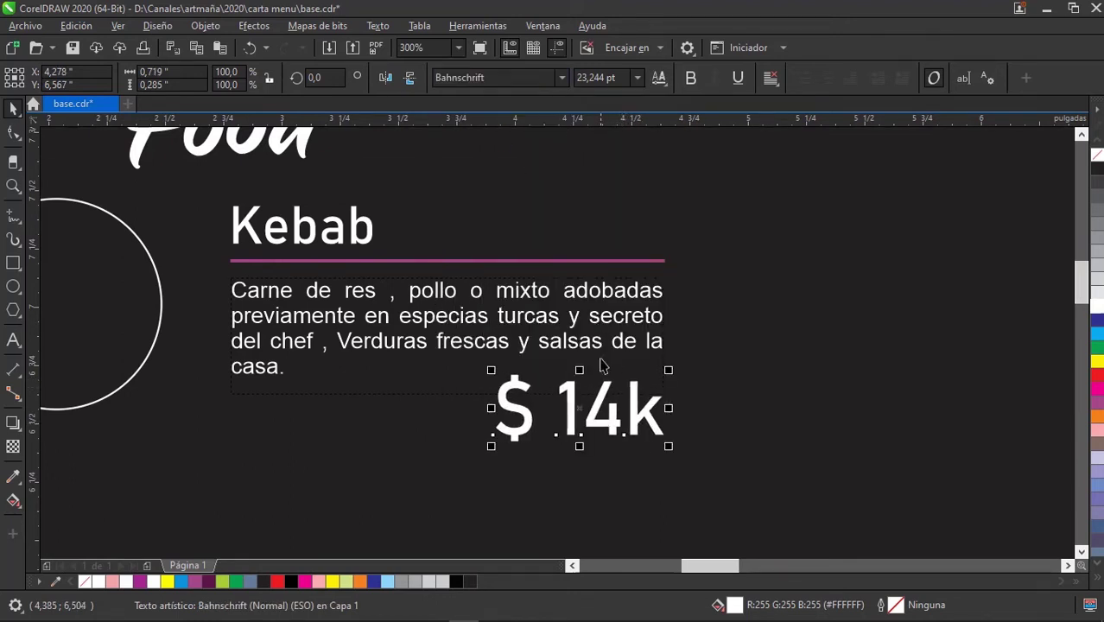
Scale the $ 14k price down to about 16 pt so it aligns under the description.
scroll(609, 414, "down", 1)
left_click(444, 375)
scroll(609, 402, "up", 1)
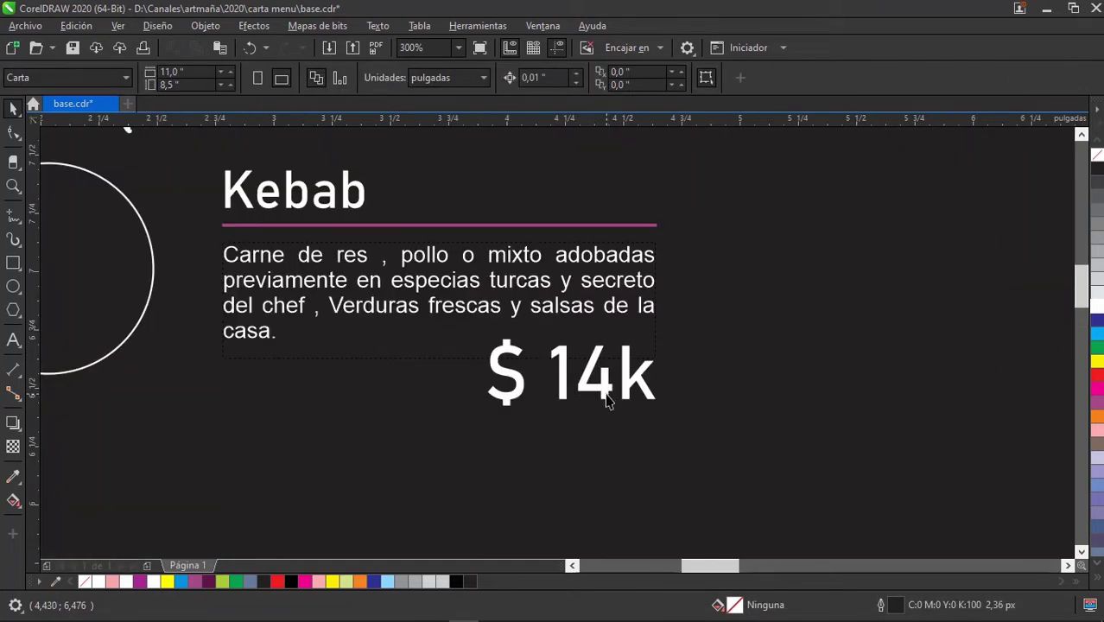
left_click(607, 399)
left_click_drag(502, 424, 560, 395)
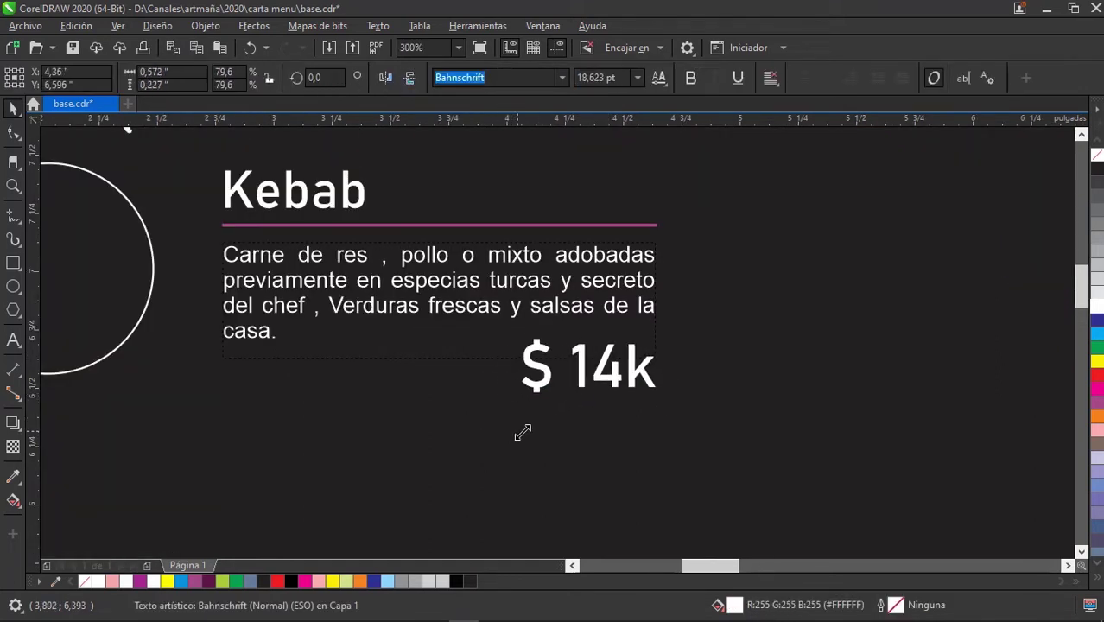
scroll(559, 396, "down", 1)
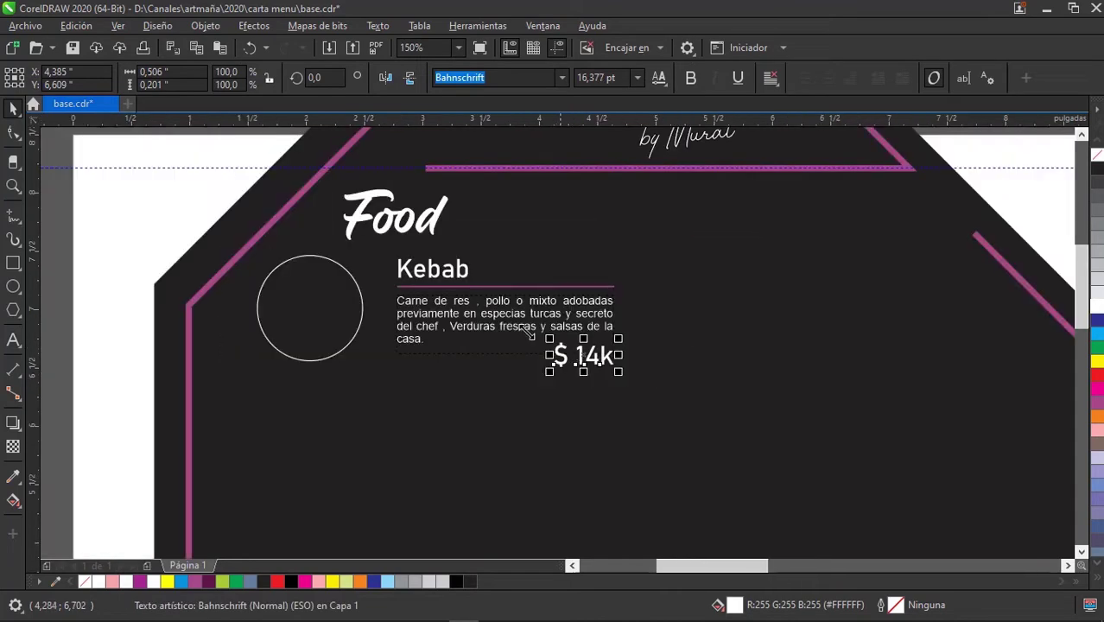
left_click(127, 259)
scroll(532, 321, "down", 1)
PowerClip the kebab plate photo into the empty circle beside the Kebab item.
scroll(561, 323, "up", 1)
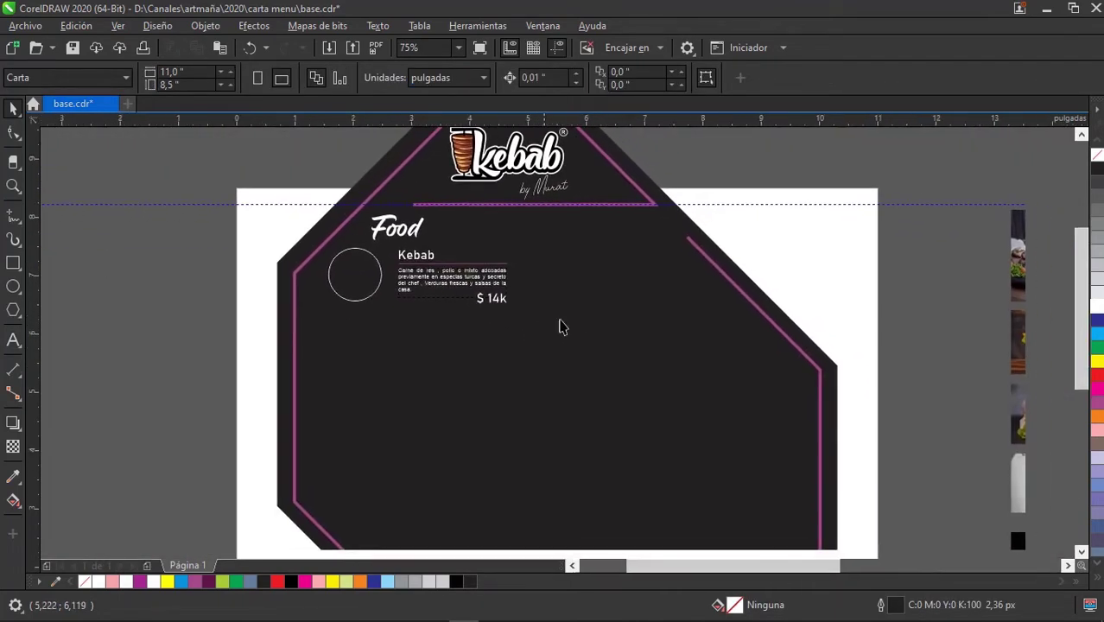
scroll(815, 302, "down", 1)
left_click_drag(857, 345, 382, 234)
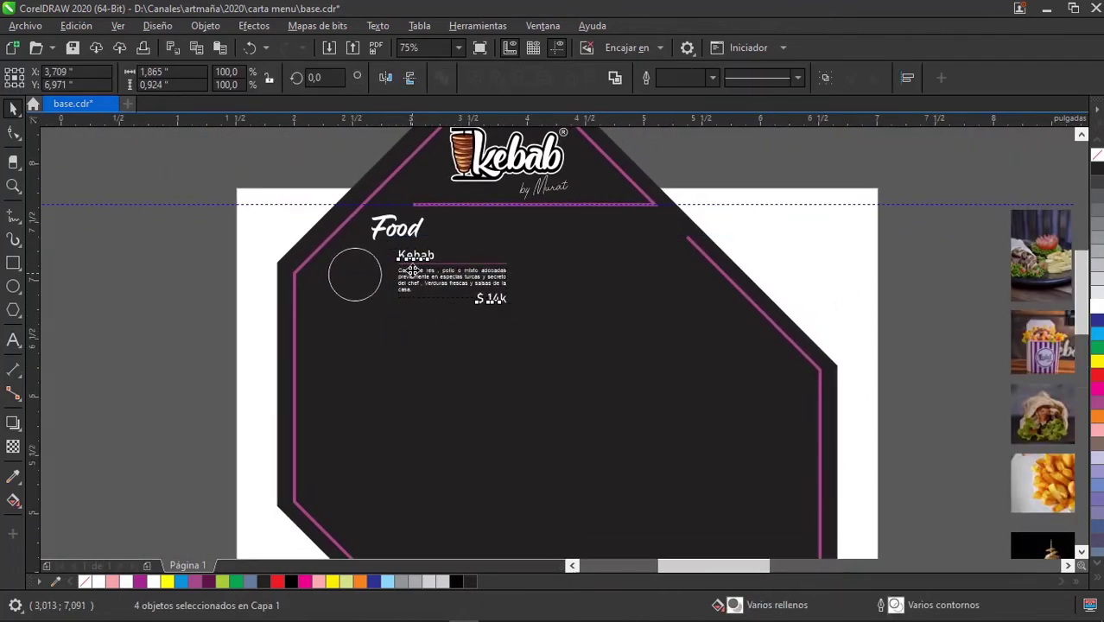
scroll(414, 272, "up", 2)
scroll(456, 287, "down", 1)
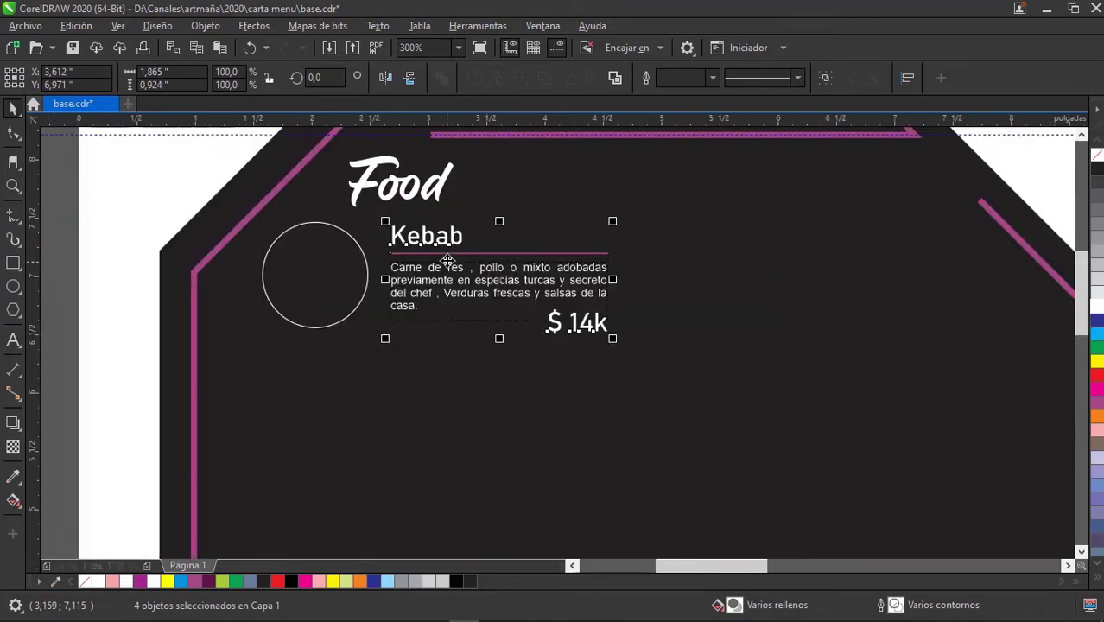
scroll(455, 276, "down", 1)
left_click(777, 235)
scroll(742, 246, "right", 2)
scroll(713, 254, "right", 2)
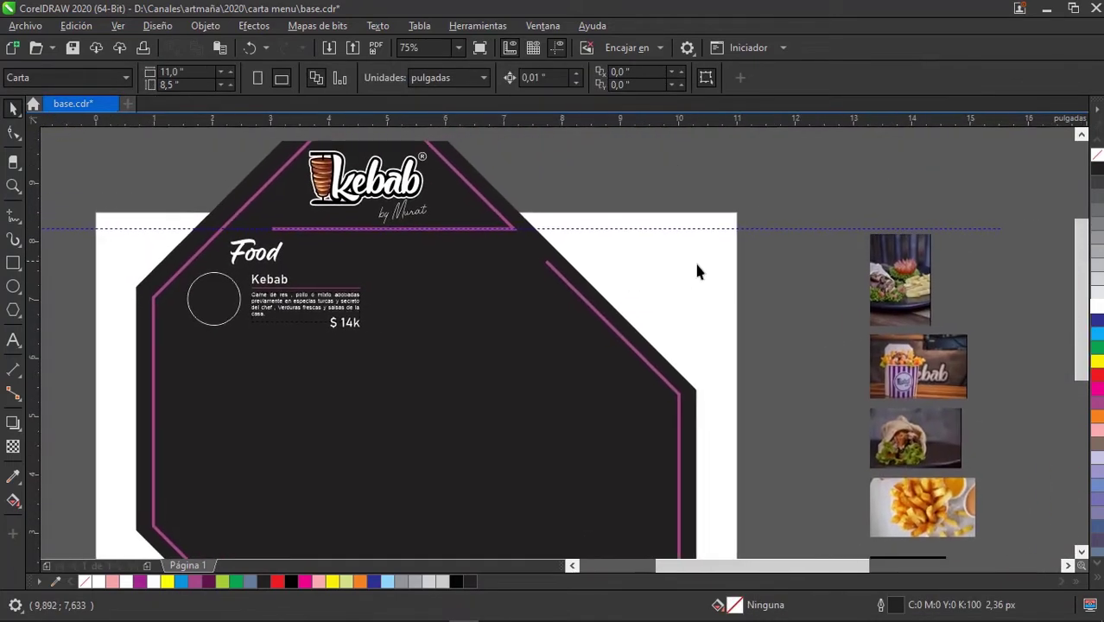
scroll(696, 271, "right", 2)
scroll(712, 290, "right", 1)
scroll(639, 294, "left", 2)
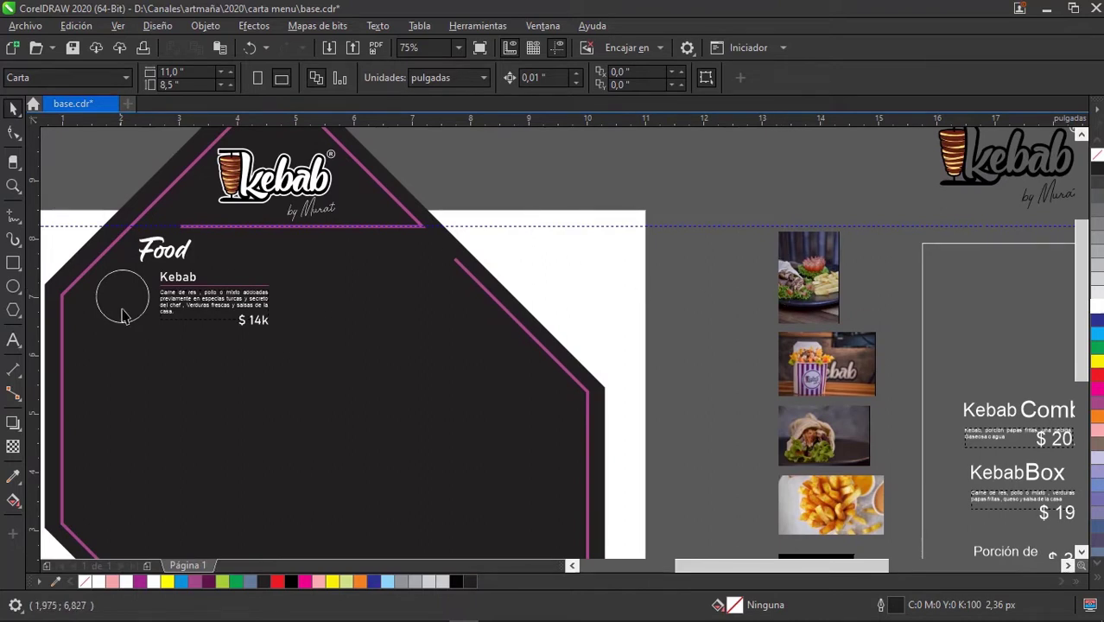
left_click(821, 276)
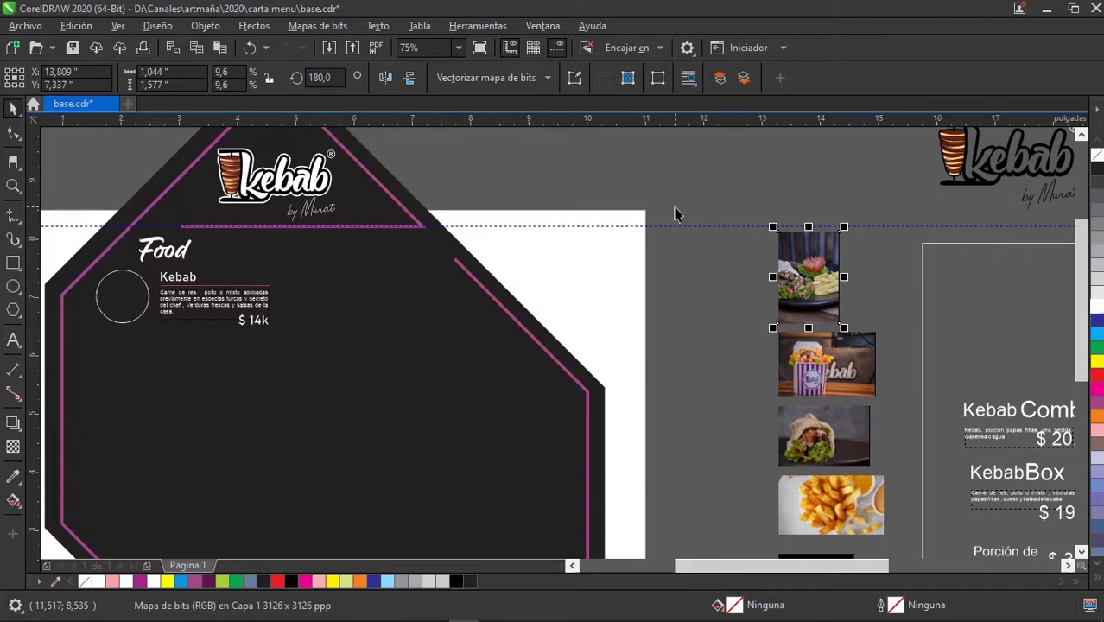
left_click(200, 26)
mouse_move(278, 84)
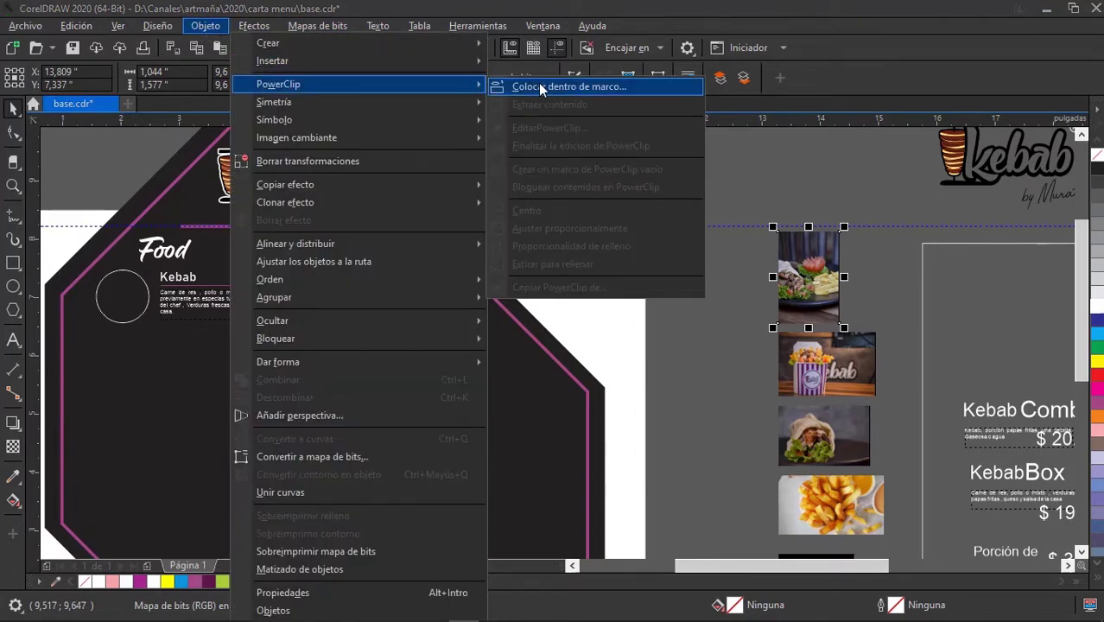
left_click(553, 89)
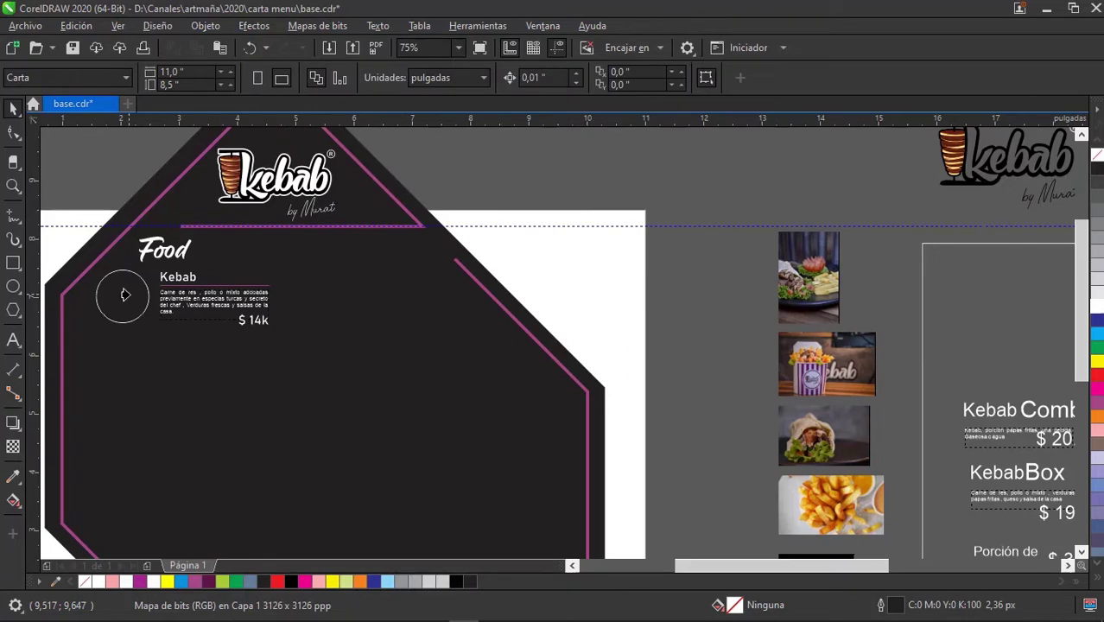
left_click(125, 294)
Edit the PowerClip to shrink the kebab plate photo so it fits the round frame.
scroll(371, 302, "up", 5)
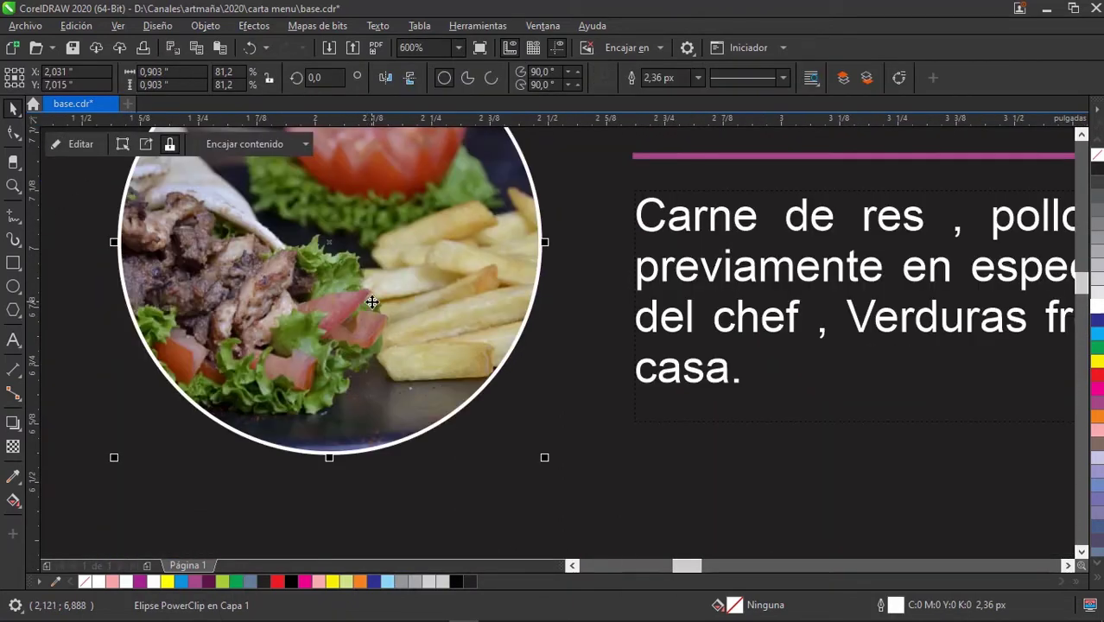
scroll(371, 303, "down", 2)
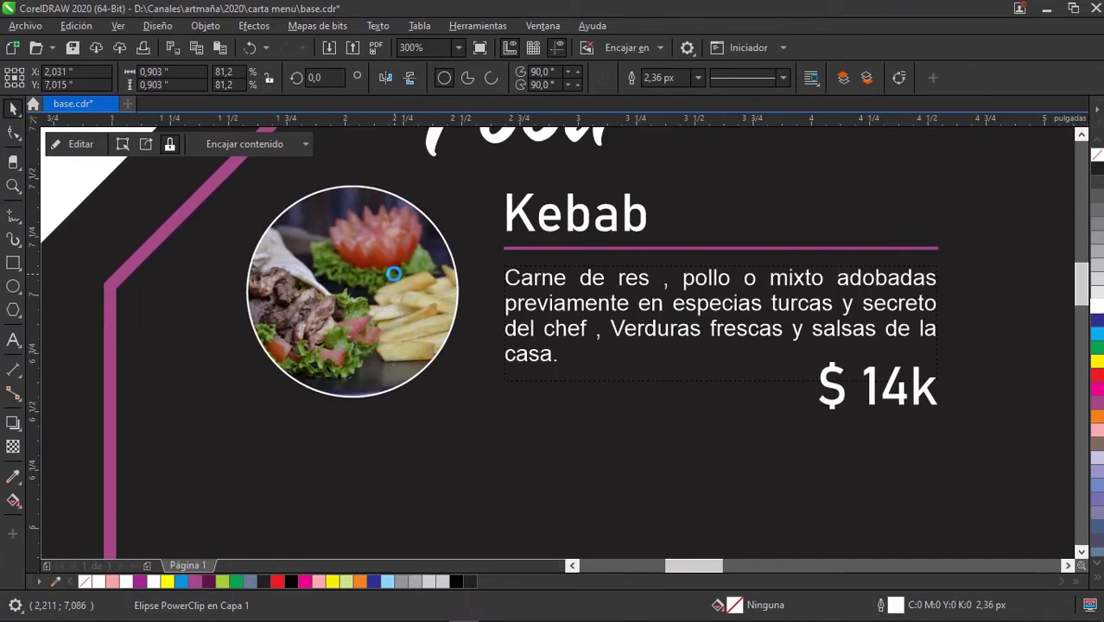
left_click(394, 274, "ctrl")
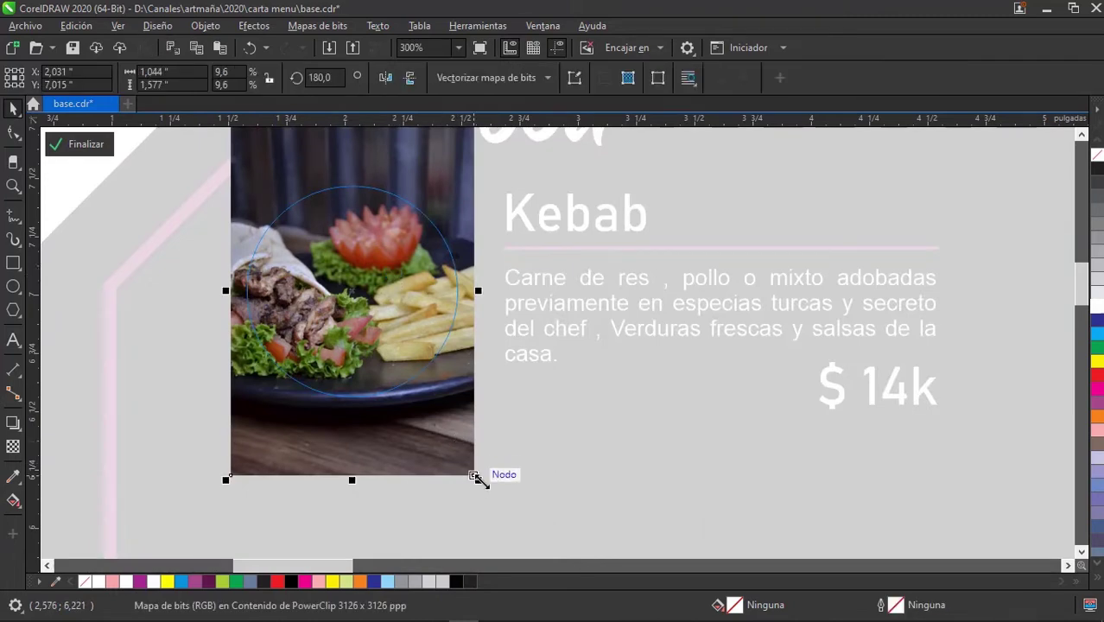
left_click_drag(473, 477, 462, 457)
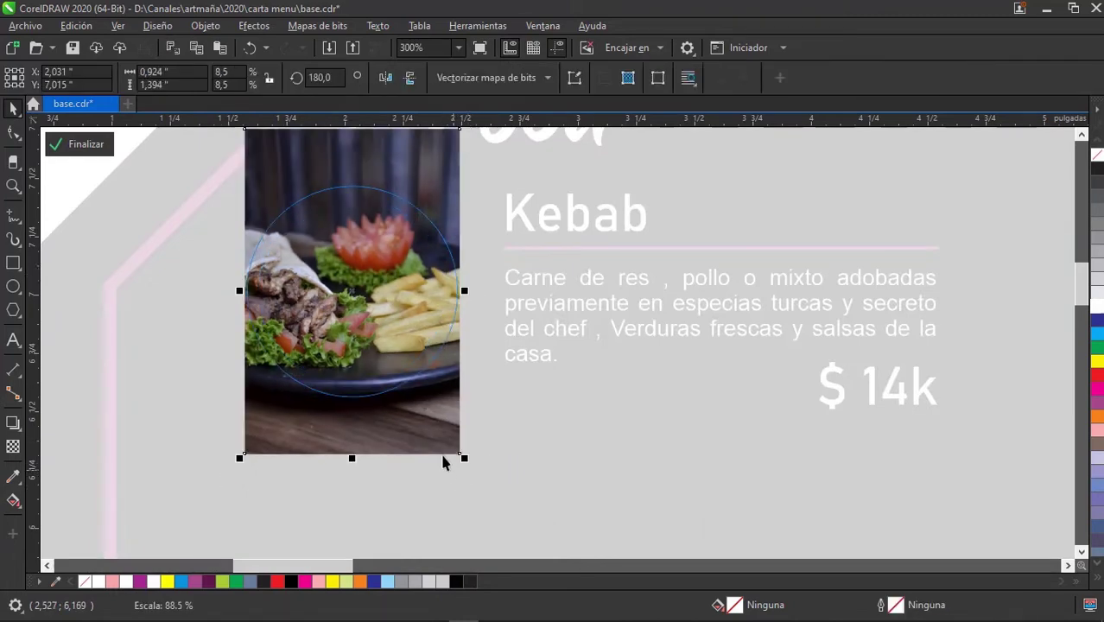
right_click(353, 302)
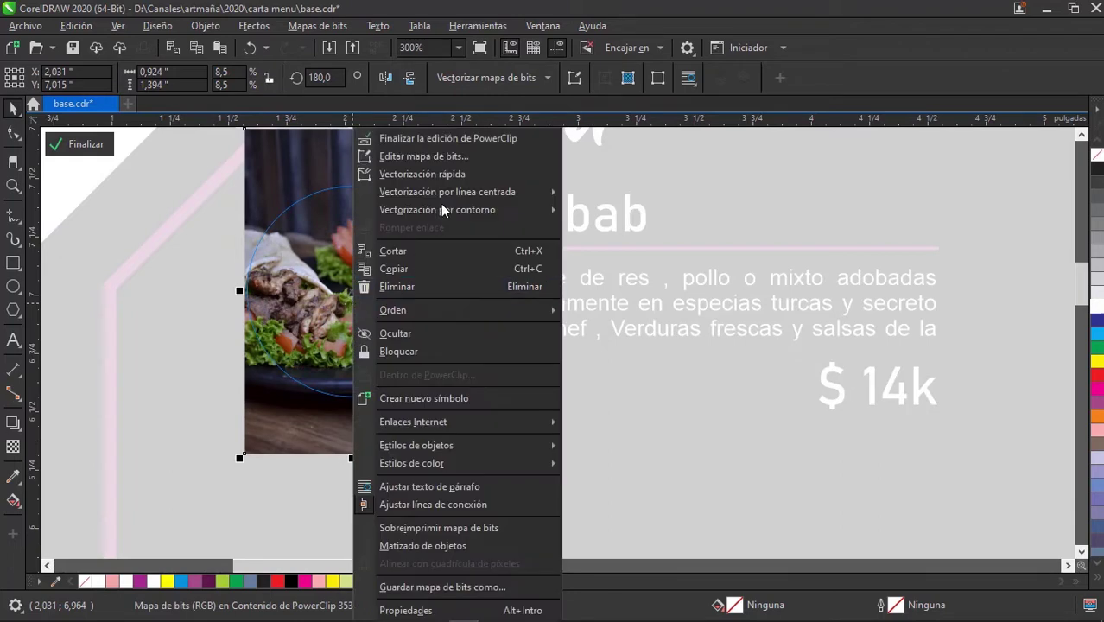
left_click(442, 142)
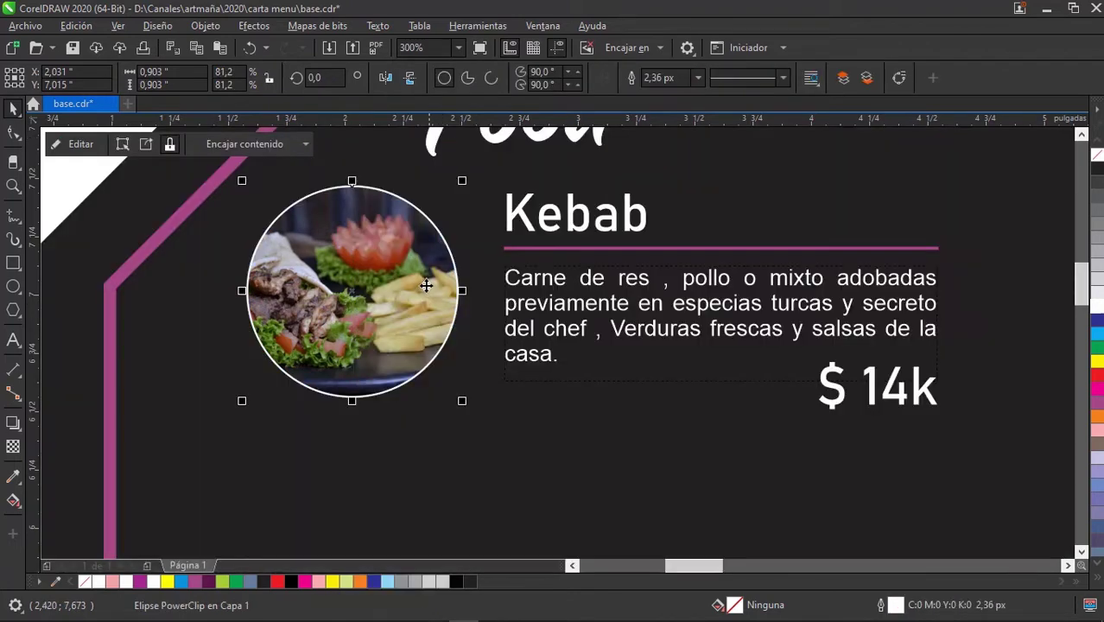
scroll(423, 285, "down", 2)
left_click(156, 235)
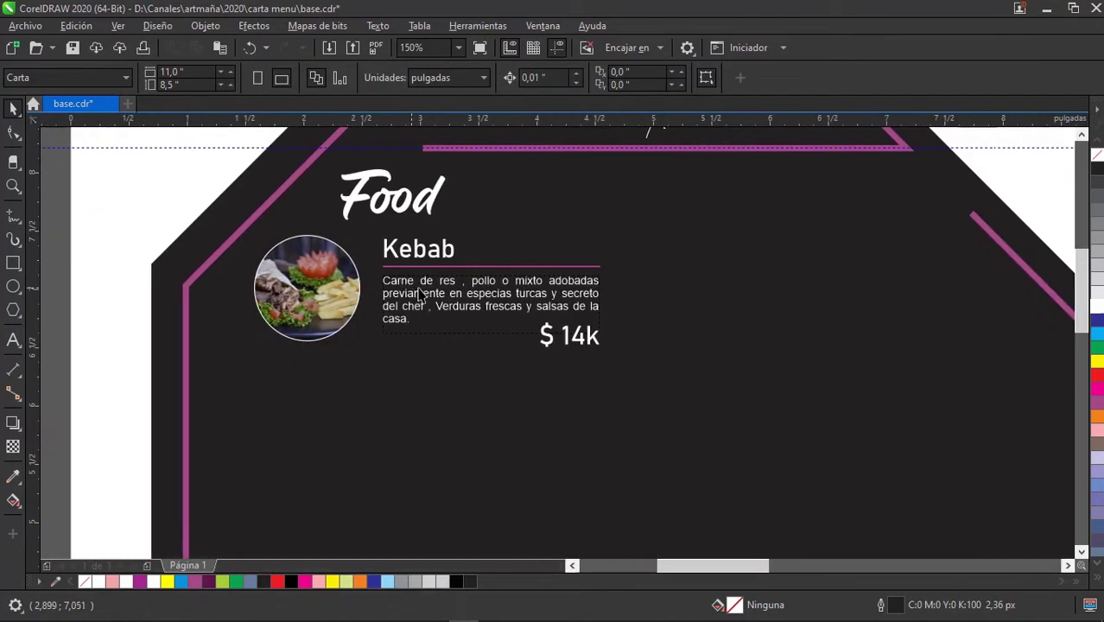
Drop a copy of the round kebab photo to the right of the Kebab description.
scroll(449, 302, "down", 2)
scroll(505, 353, "down", 1)
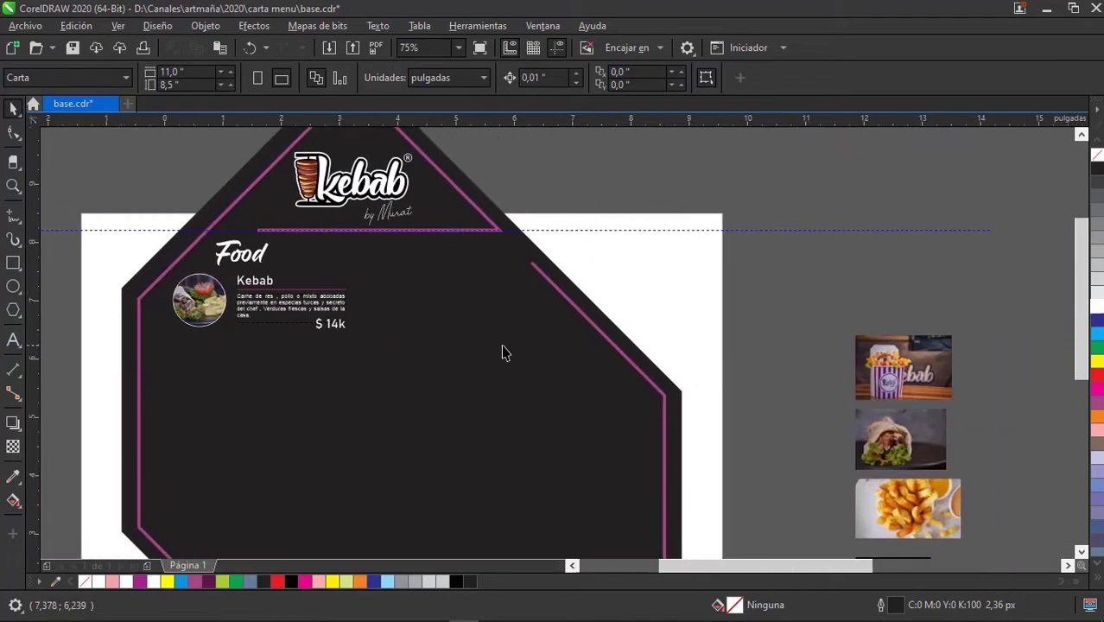
scroll(523, 321, "down", 1)
scroll(518, 316, "down", 1)
scroll(513, 315, "down", 1)
scroll(395, 310, "up", 2)
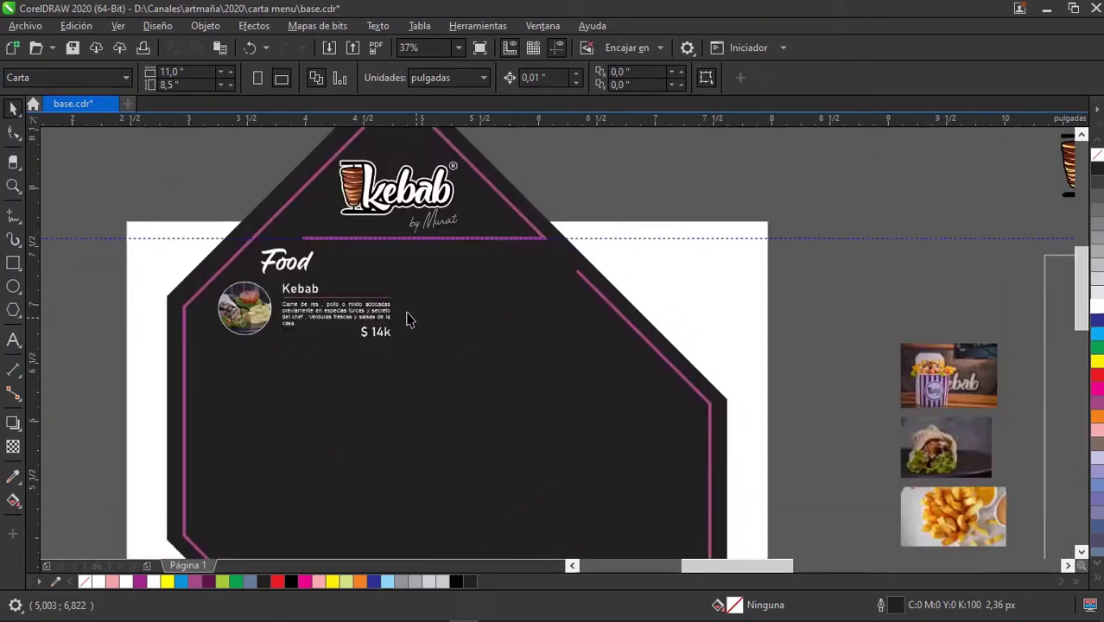
scroll(382, 309, "up", 1)
scroll(374, 313, "down", 2)
left_click_drag(214, 361, 352, 270)
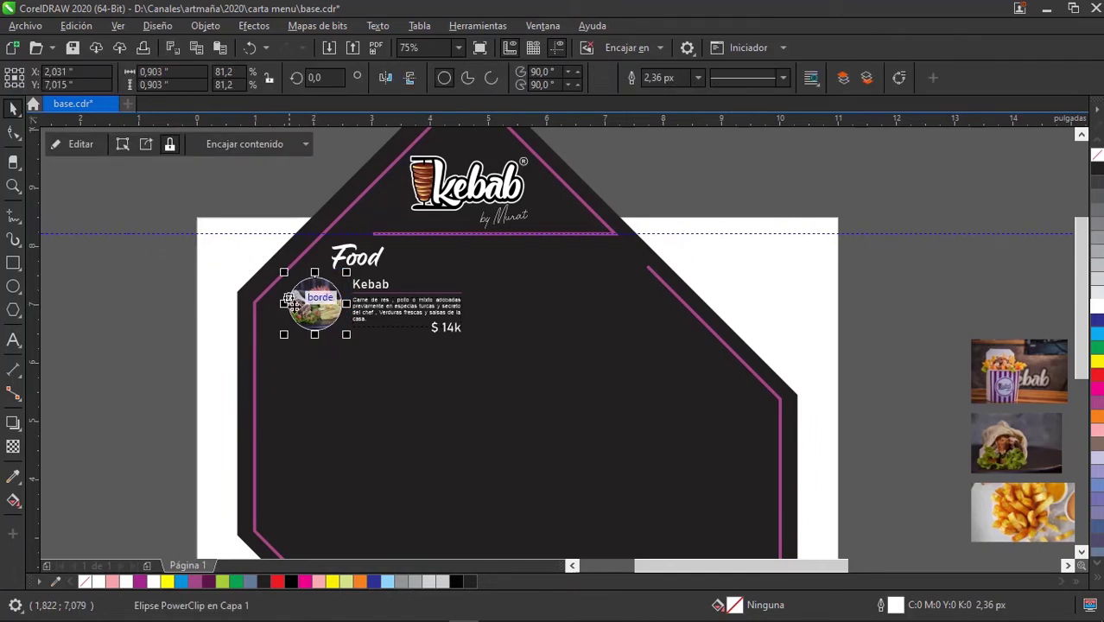
left_click_drag(331, 307, 502, 307)
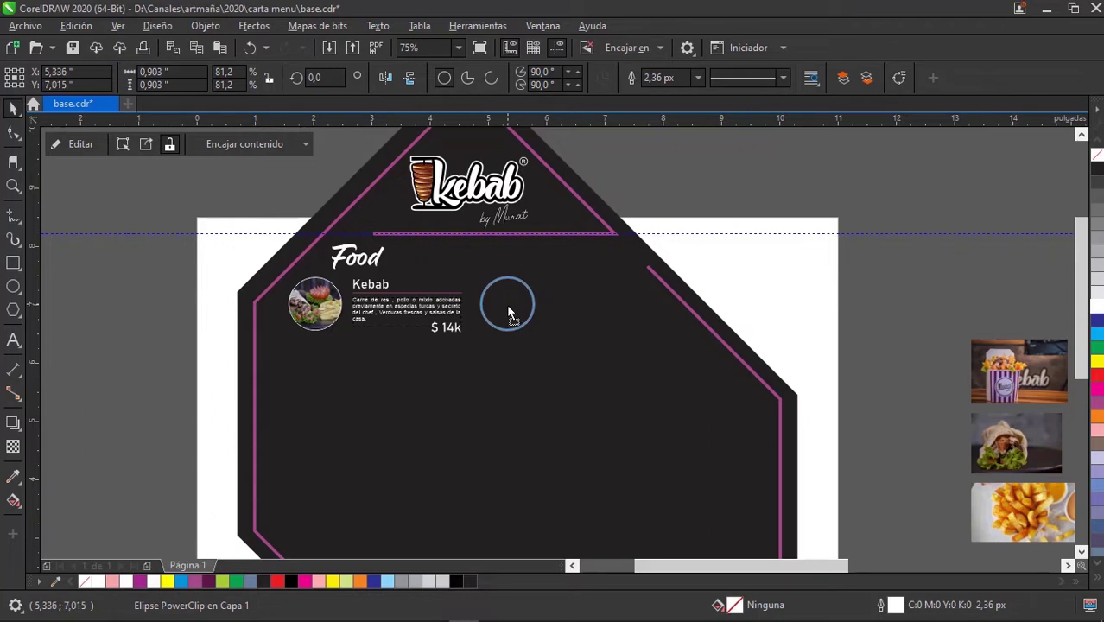
left_click_drag(508, 313, 508, 311)
left_click(687, 250)
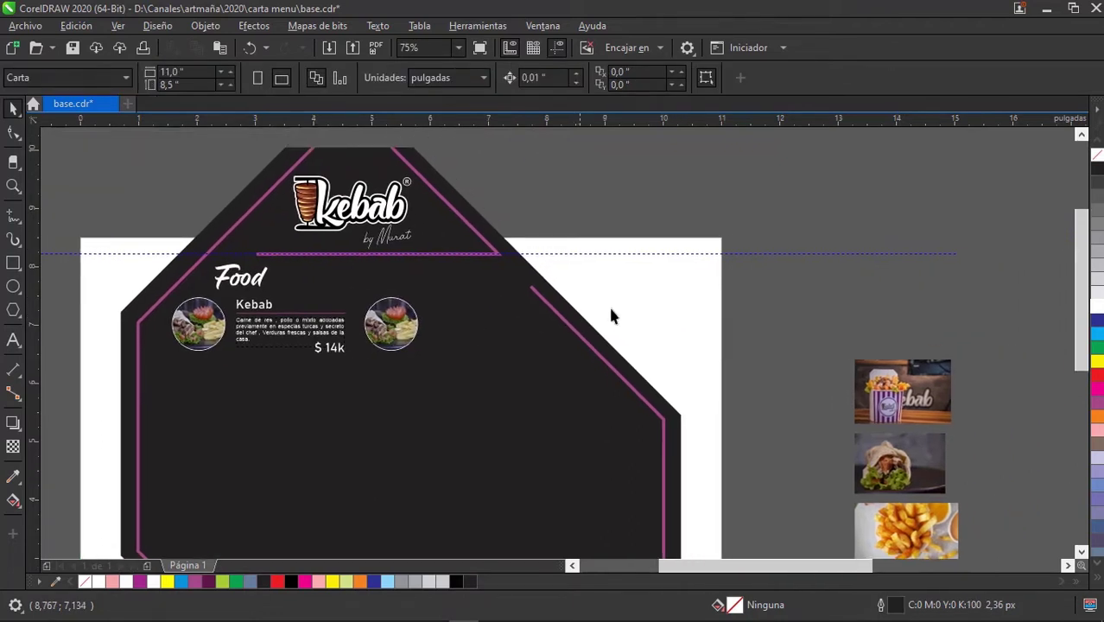
Move the kebab box photo from the pasteboard onto the page beside the panel.
scroll(610, 316, "right", 1)
left_click_drag(875, 393, 628, 287)
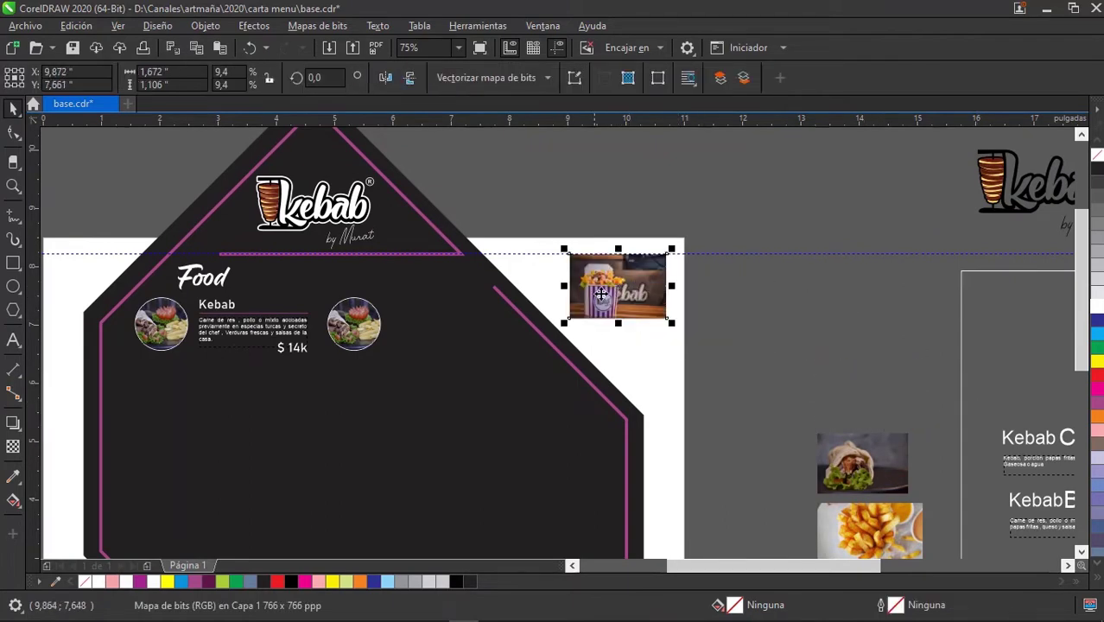
scroll(567, 298, "left", 2)
scroll(495, 336, "up", 1)
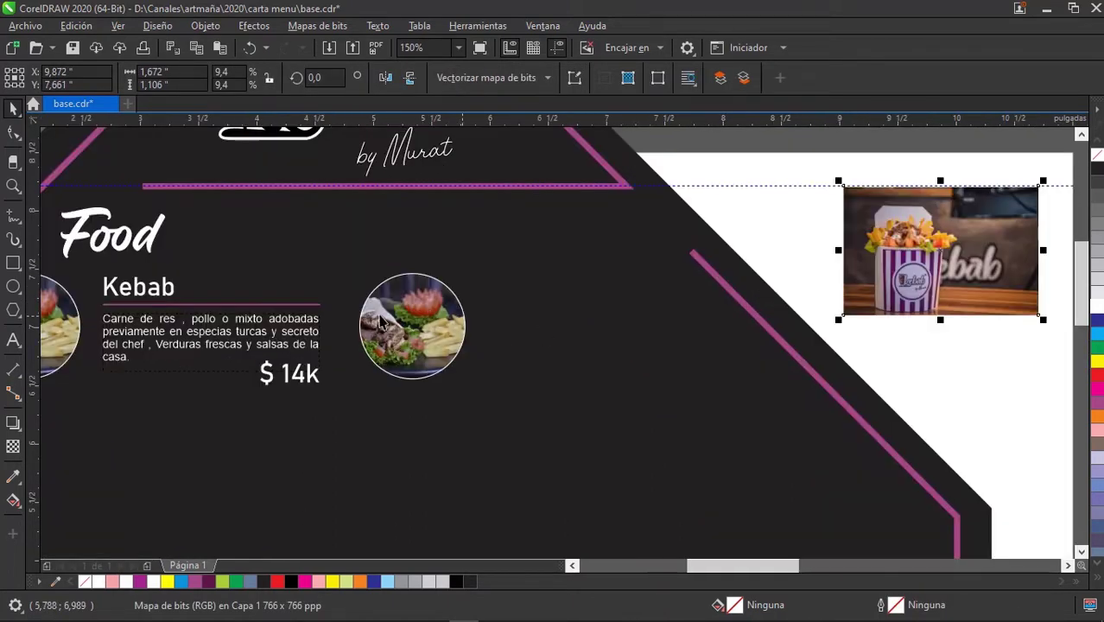
left_click(407, 341)
Extract and delete the plate photo from the copied circle, then drop the kebab box photo in.
right_click(406, 341)
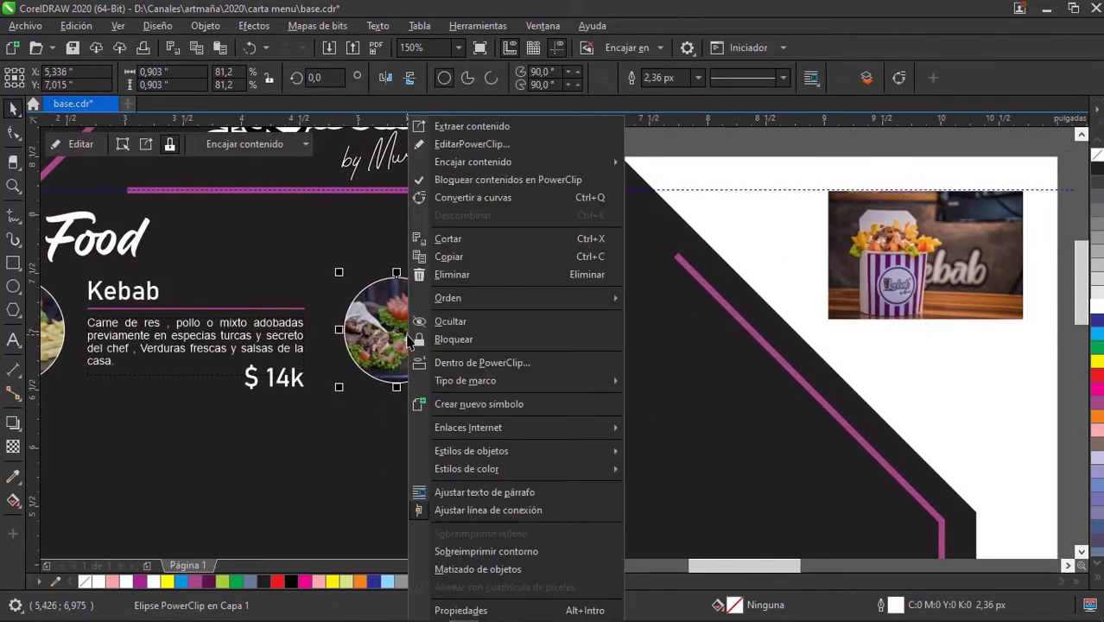
left_click(488, 125)
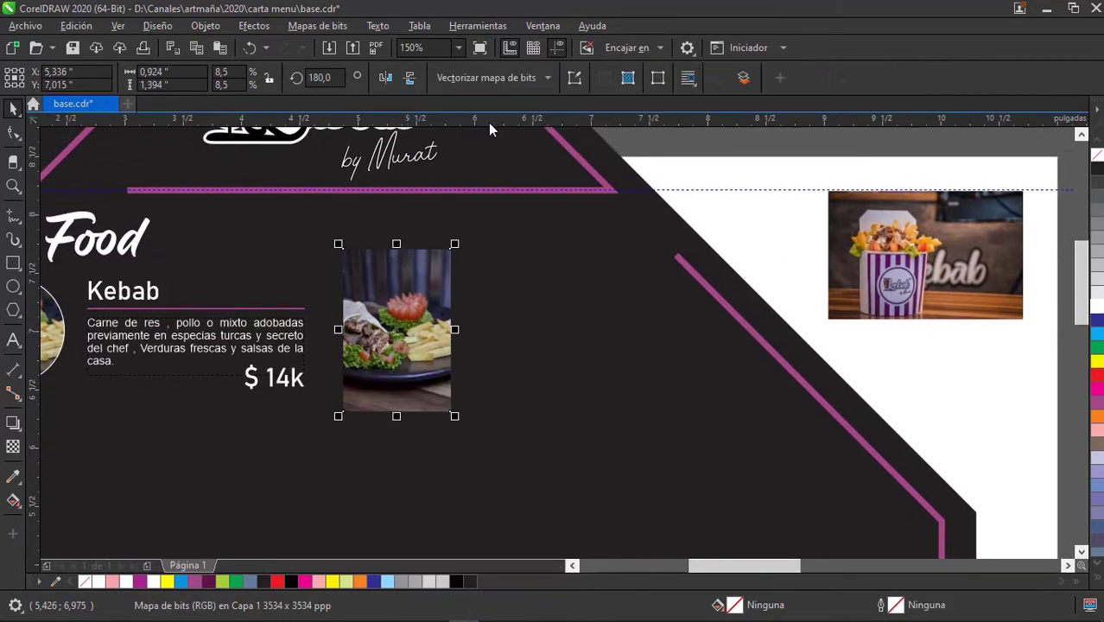
key("Delete")
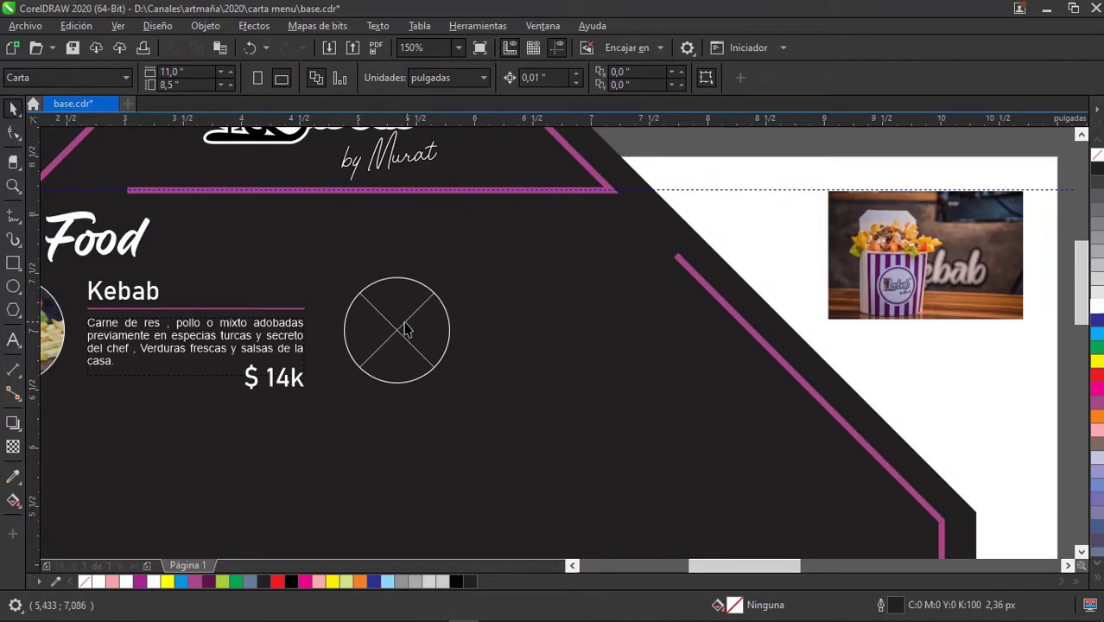
left_click(894, 269)
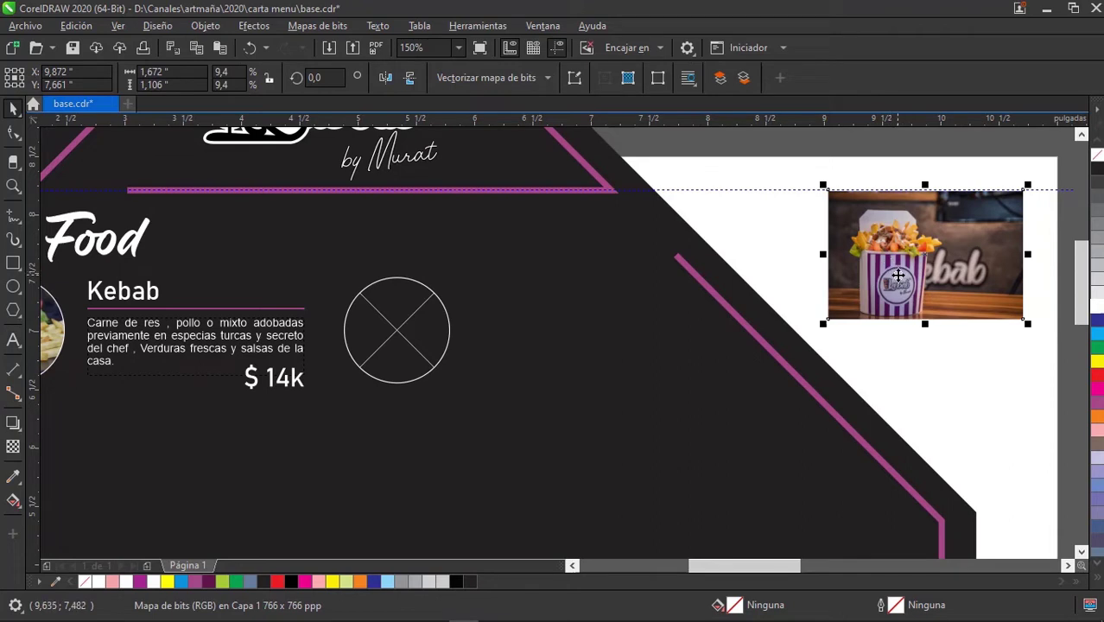
mouse_move(896, 275)
left_mouse_down()
mouse_move(402, 314)
mouse_move(405, 348)
left_mouse_up()
Shrink and centre the kebab box photo inside the round frame.
scroll(408, 328, "up", 2)
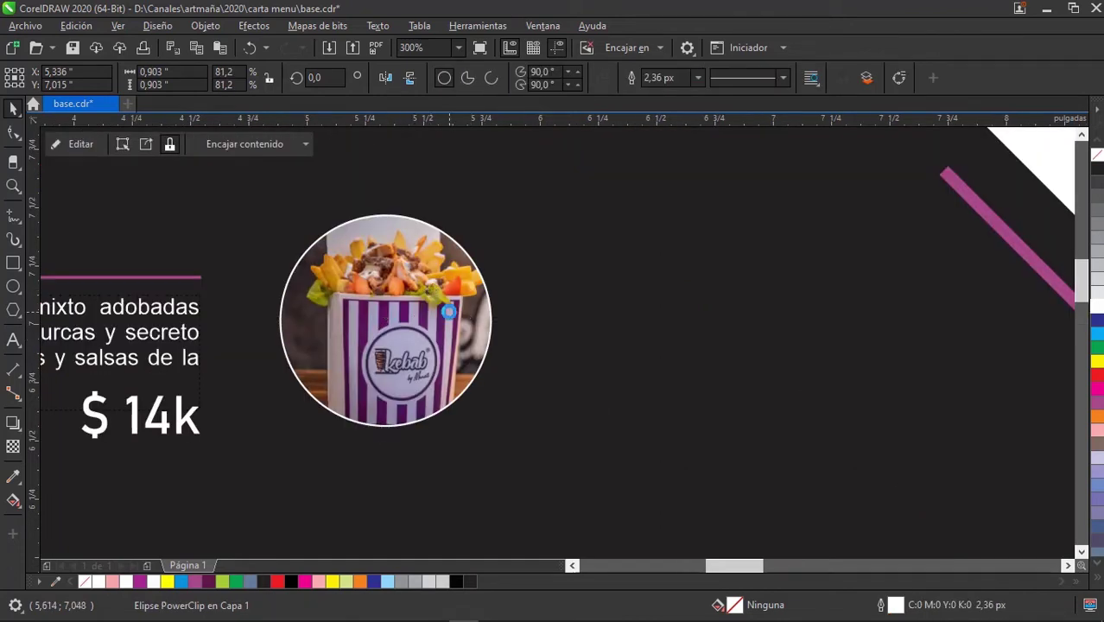
double_click(462, 318)
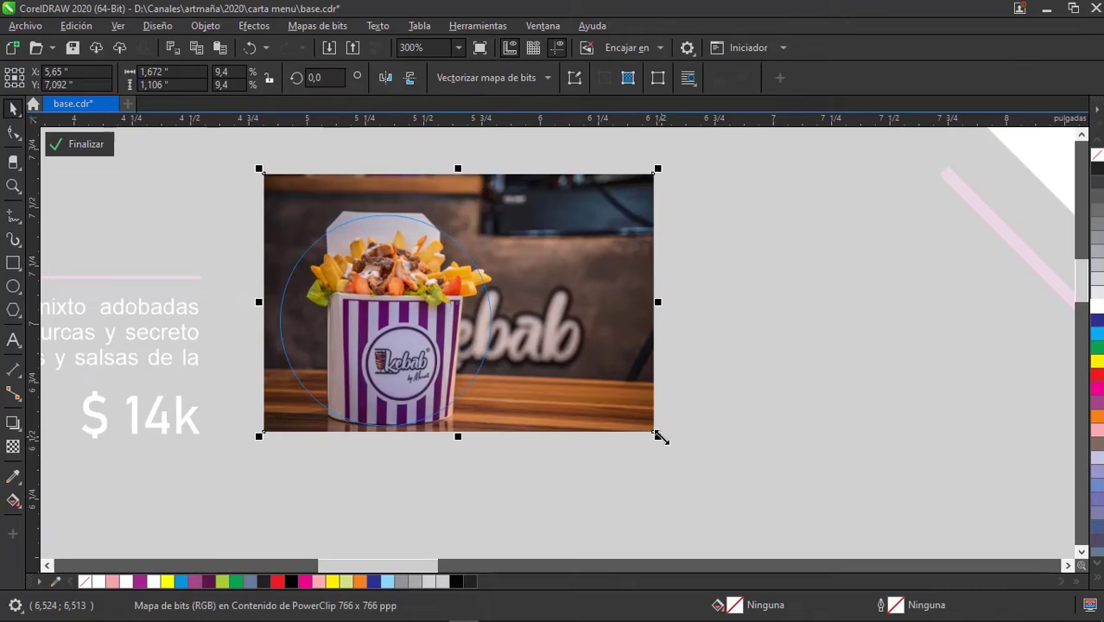
left_click_drag(660, 436, 625, 435)
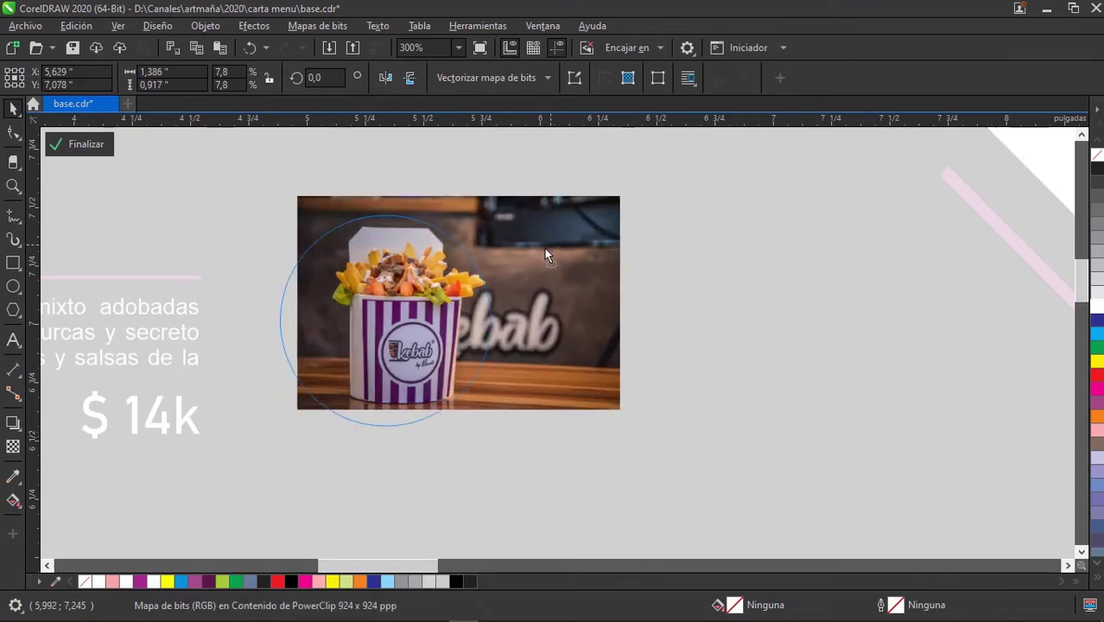
mouse_move(545, 251)
left_mouse_down()
mouse_move(526, 264)
mouse_move(571, 269)
left_mouse_up()
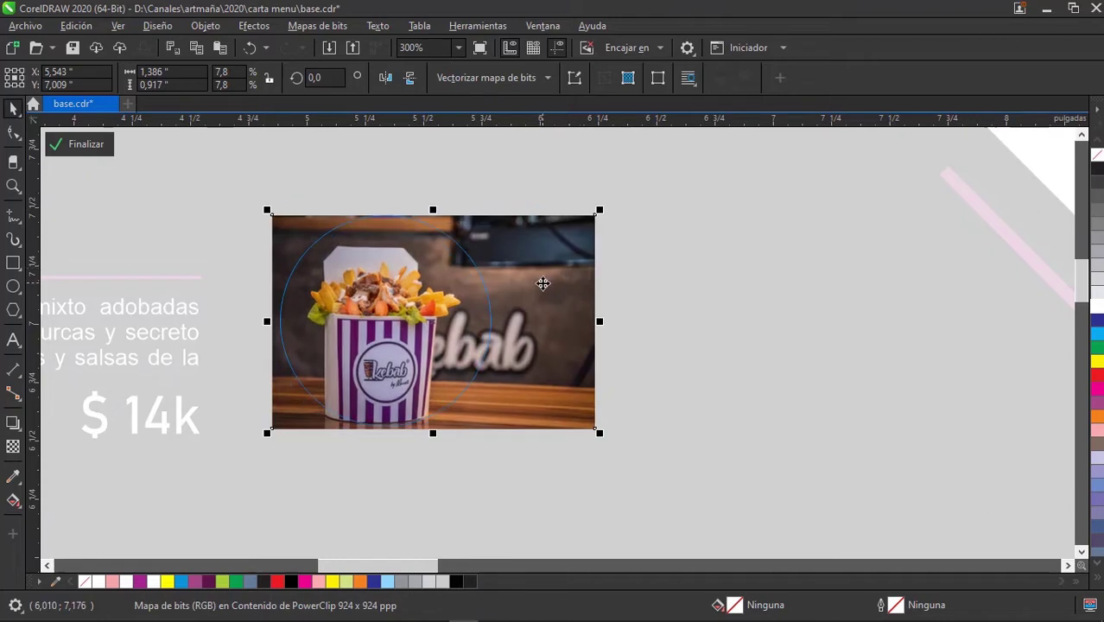
right_click(543, 283)
left_click(608, 139)
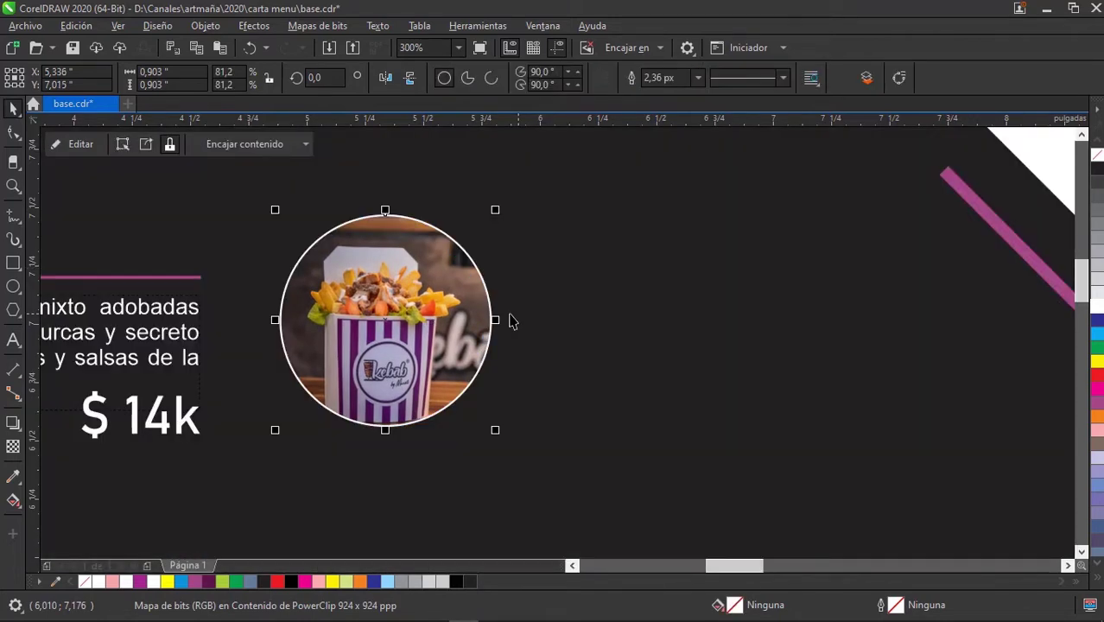
scroll(511, 321, "down", 1)
scroll(665, 287, "down", 1)
left_click(800, 302)
Move the Kebab Combo title, description and $ 20.5k price onto the hexagon beside the kebab-box circle.
scroll(709, 315, "right", 3)
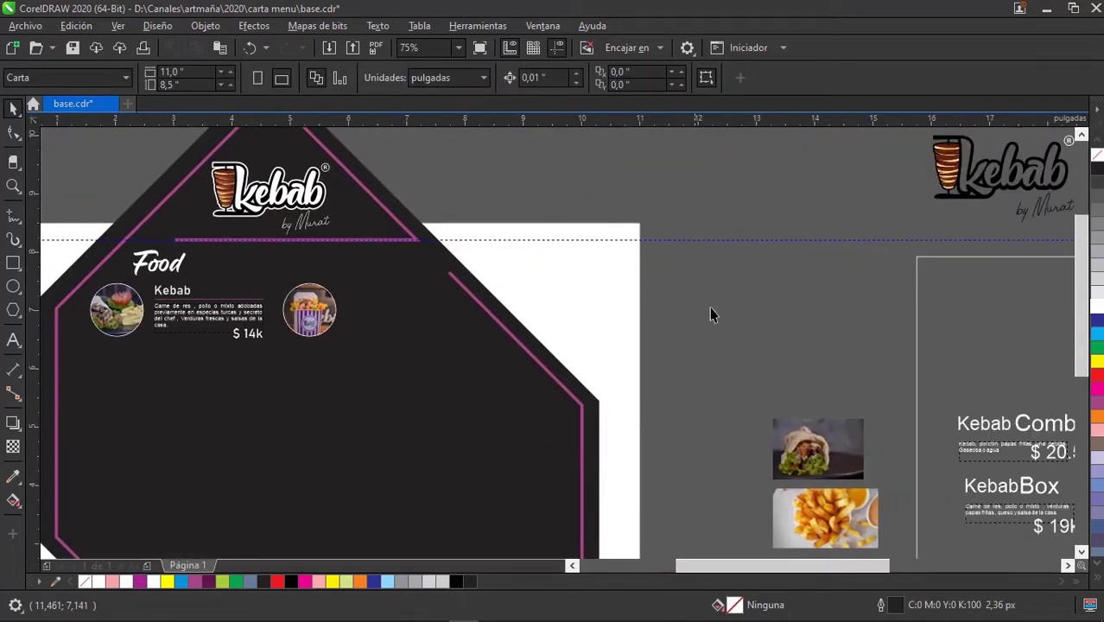
scroll(709, 313, "right", 3)
scroll(699, 355, "down", 2)
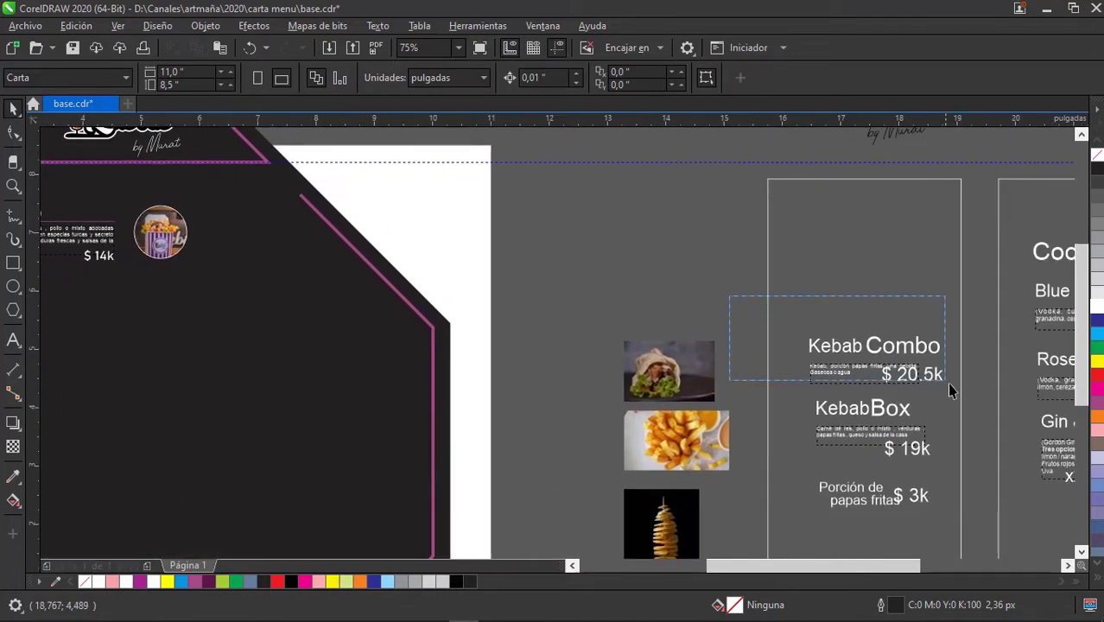
left_click_drag(818, 335, 965, 406)
scroll(799, 327, "down", 1)
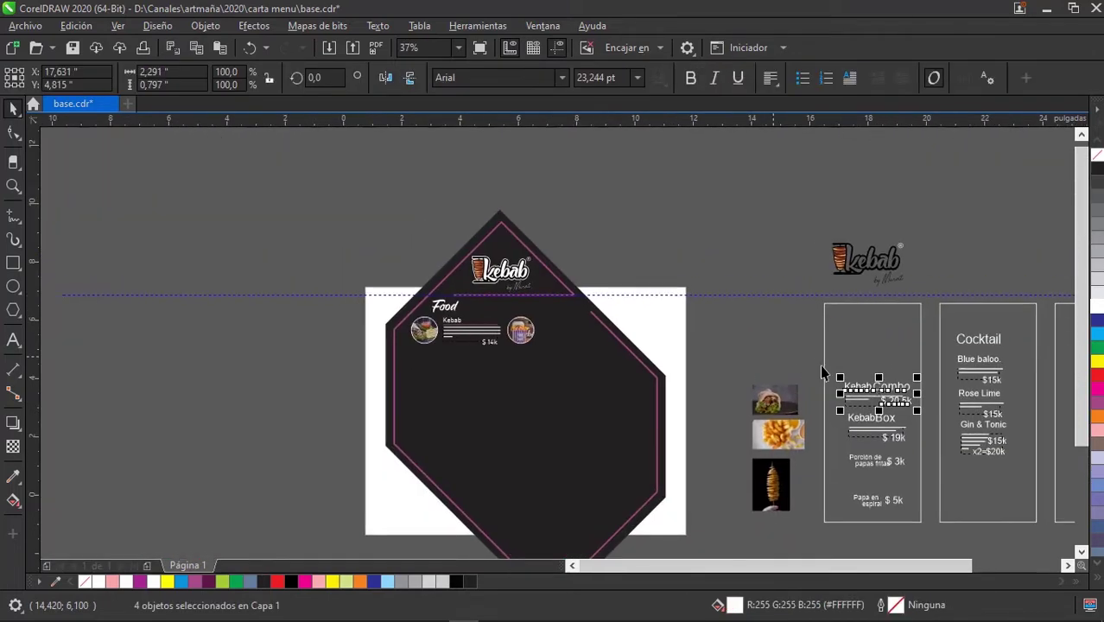
left_click_drag(899, 401, 595, 336)
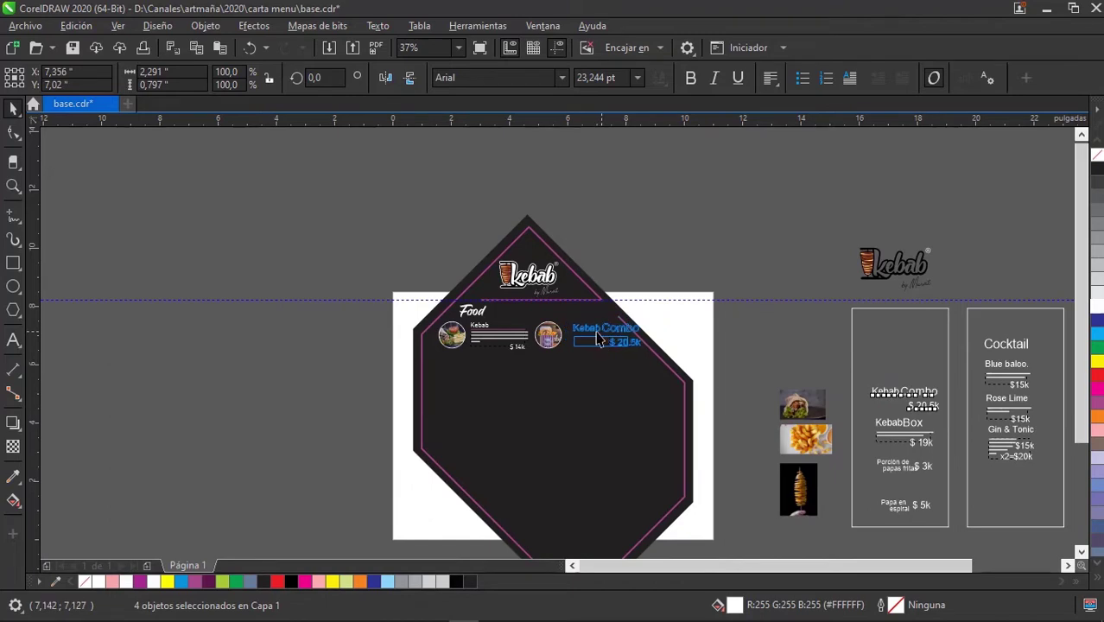
scroll(596, 337, "up", 4)
scroll(596, 337, "up", 1)
scroll(596, 337, "down", 1)
left_click(865, 262)
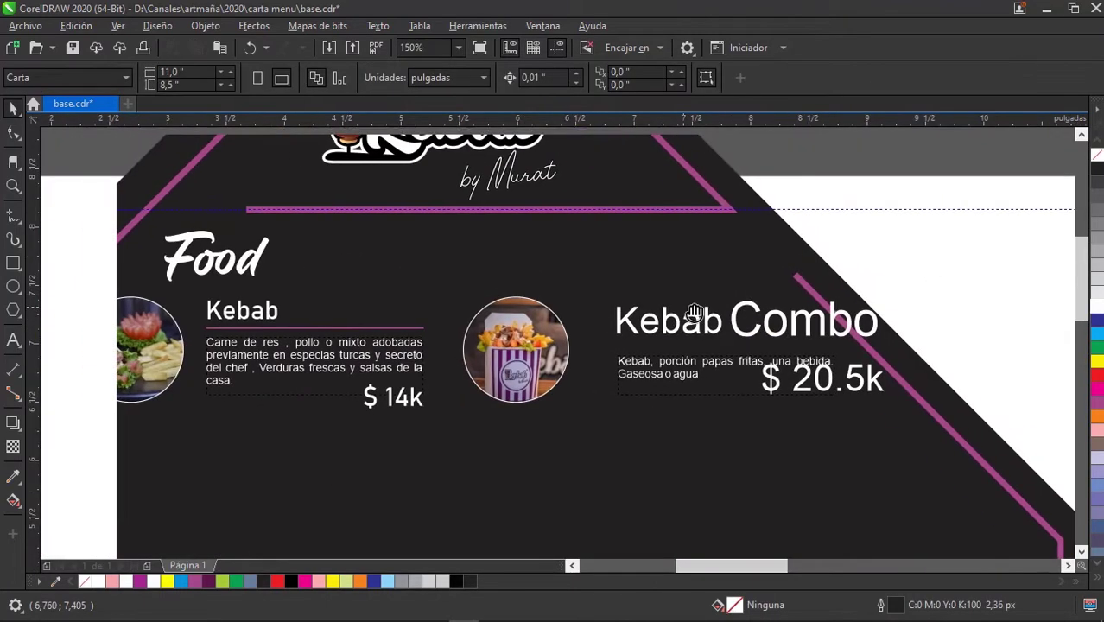
left_click(757, 329)
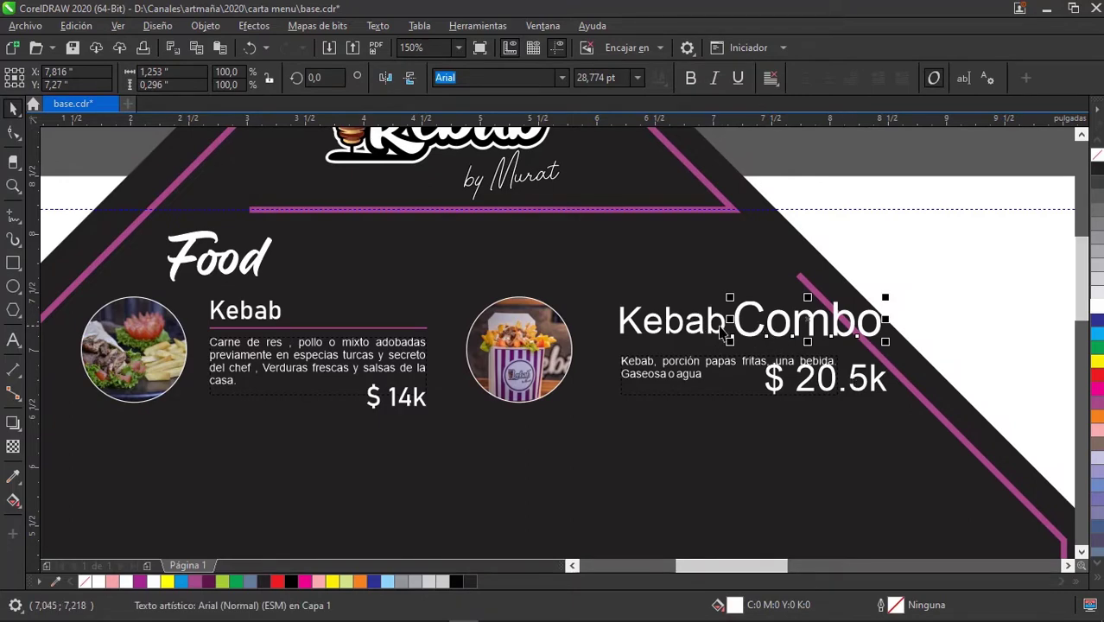
Set the Kebab Combo title, description and price in Bahnschrift.
left_click_drag(997, 271, 608, 341)
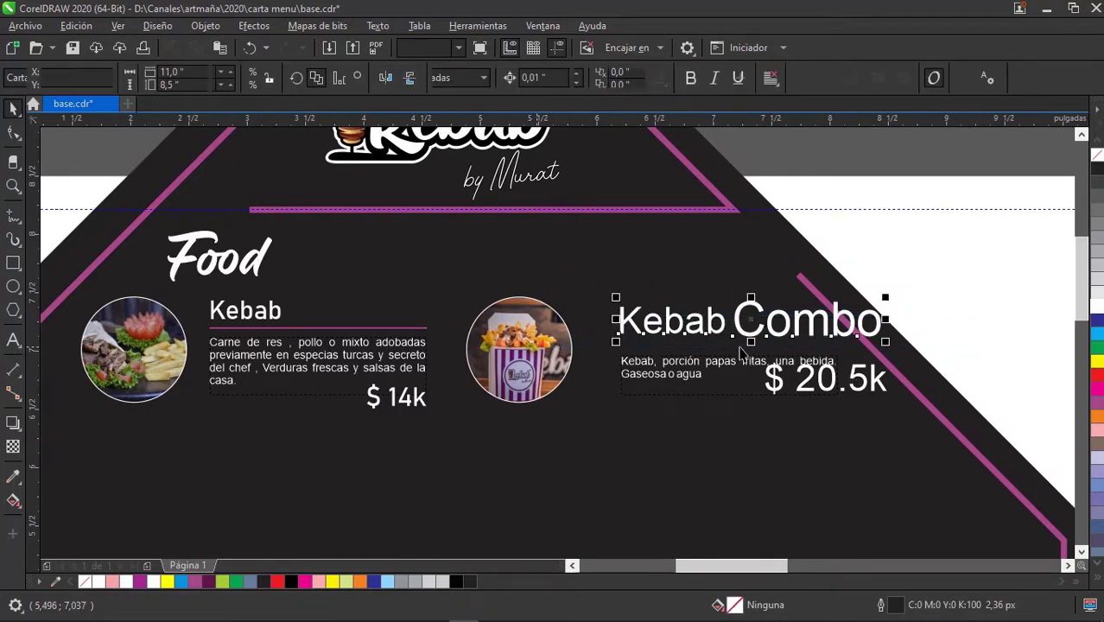
left_click(986, 290)
left_click_drag(993, 273, 570, 403)
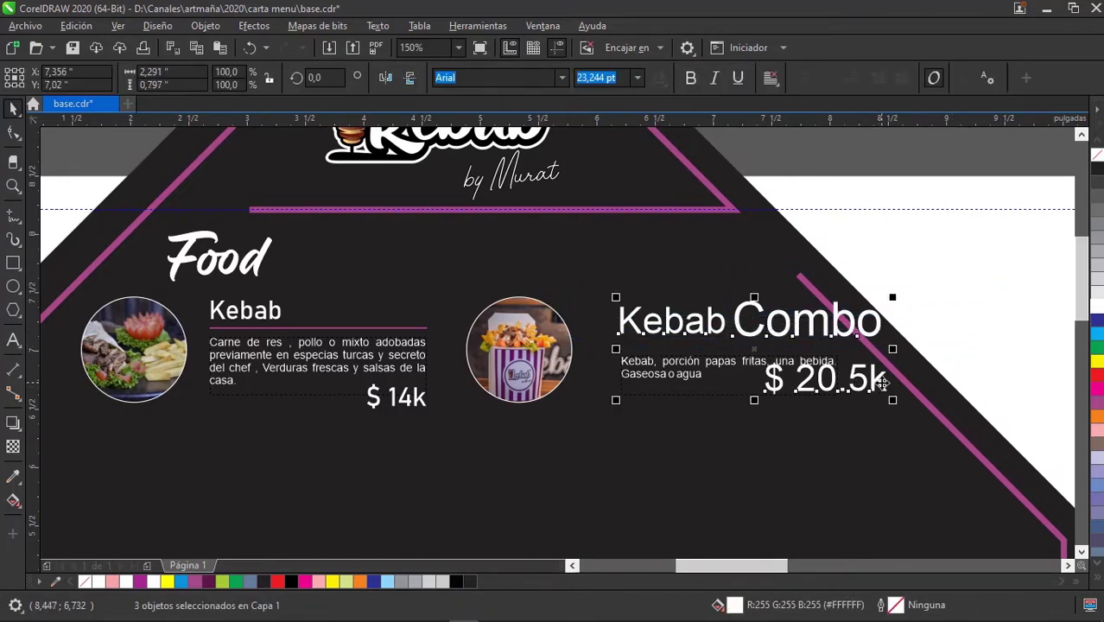
left_click(561, 77)
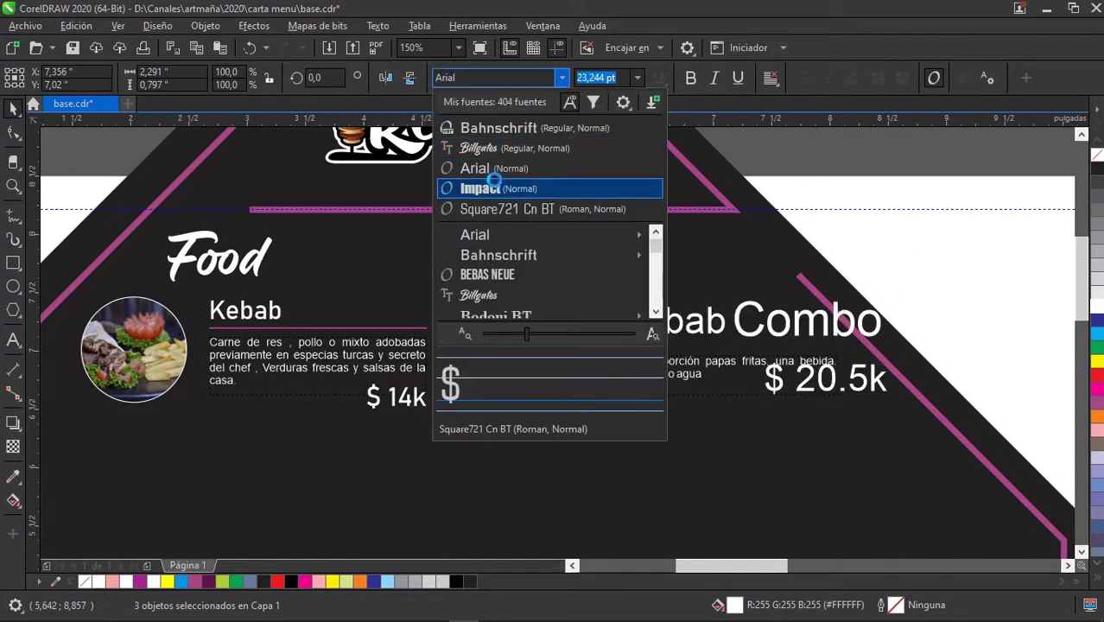
key("Escape")
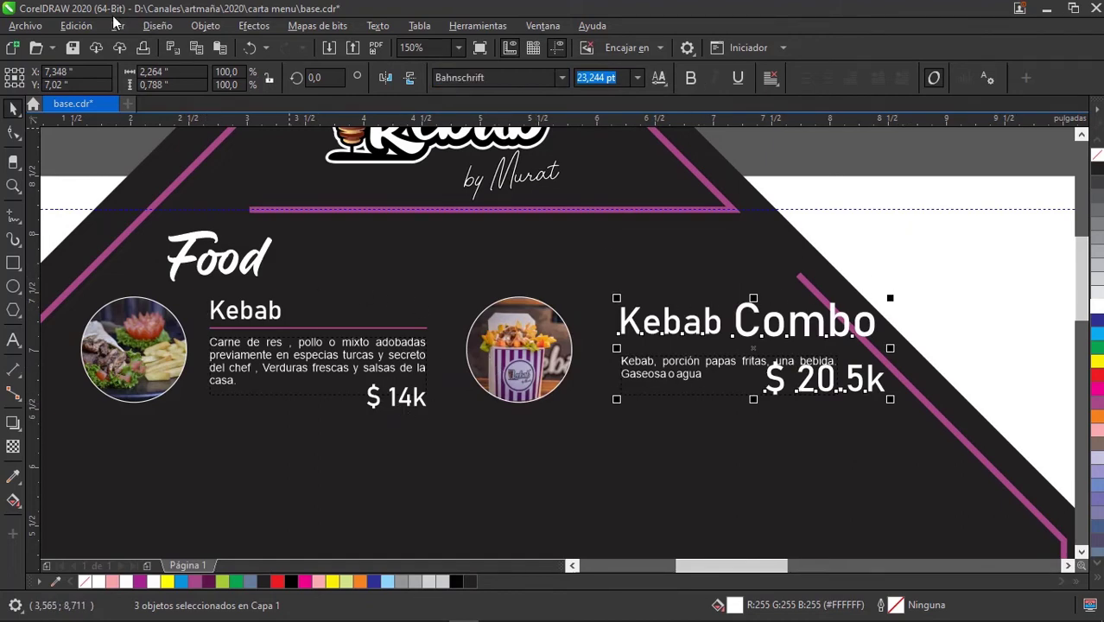
Copy fill and text properties from the first Kebab heading onto the Kebab Combo texts.
left_click(77, 27)
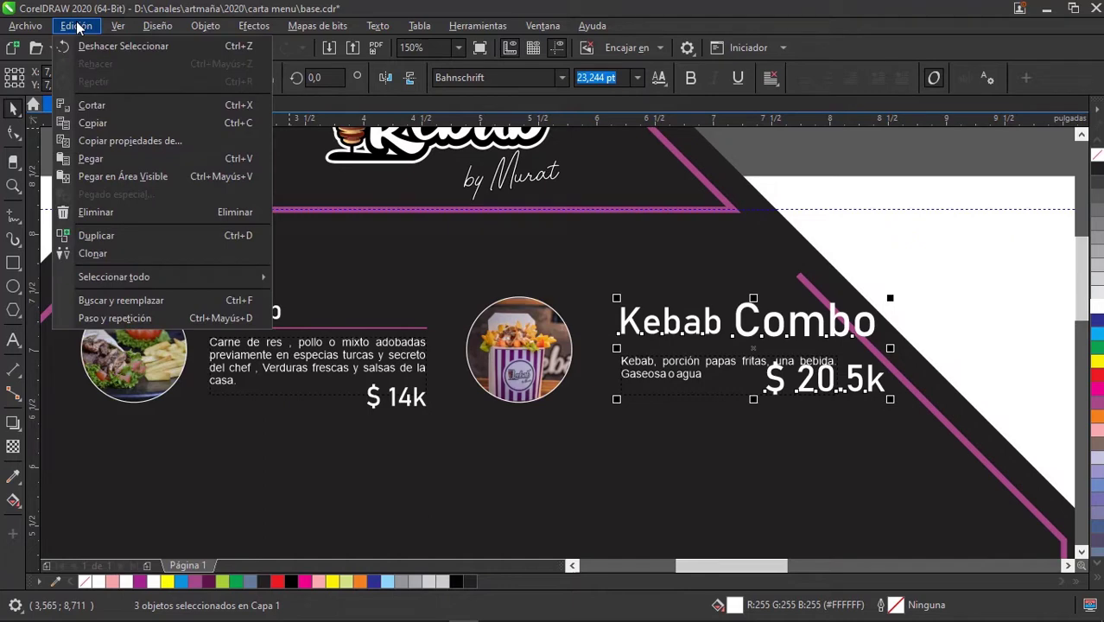
left_click(122, 142)
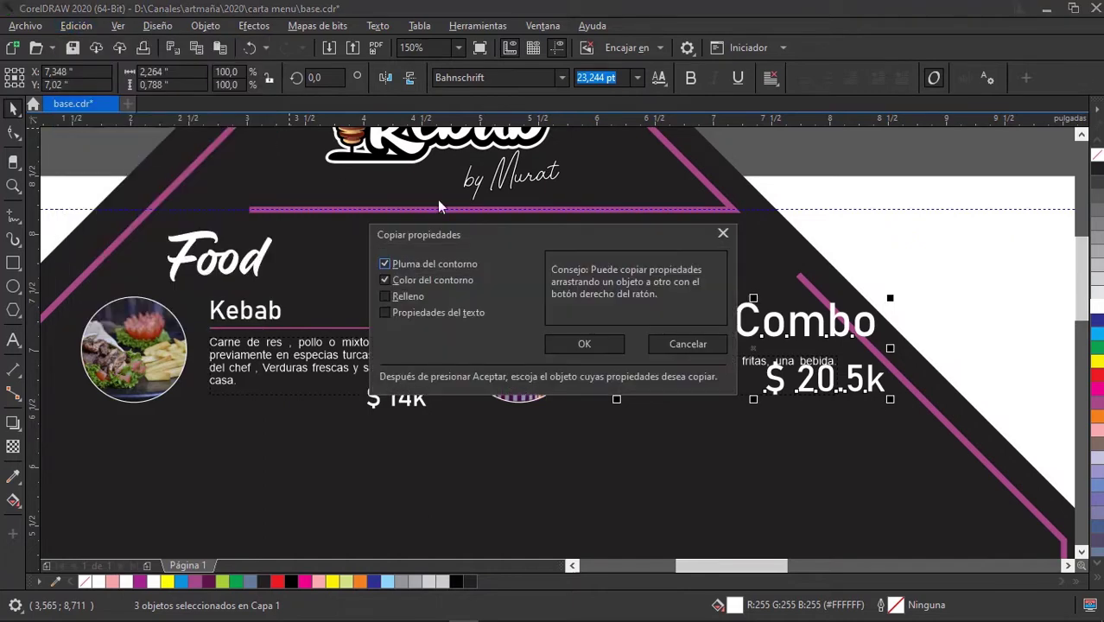
left_click(401, 296)
left_click(416, 314)
left_click(585, 346)
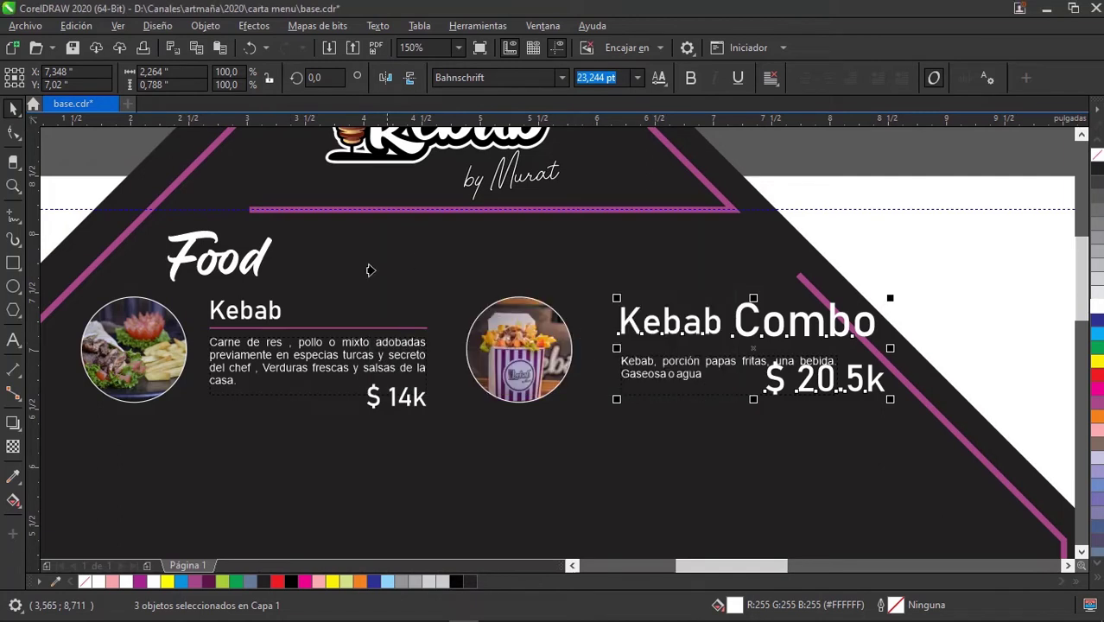
left_click(270, 309)
left_click(940, 242)
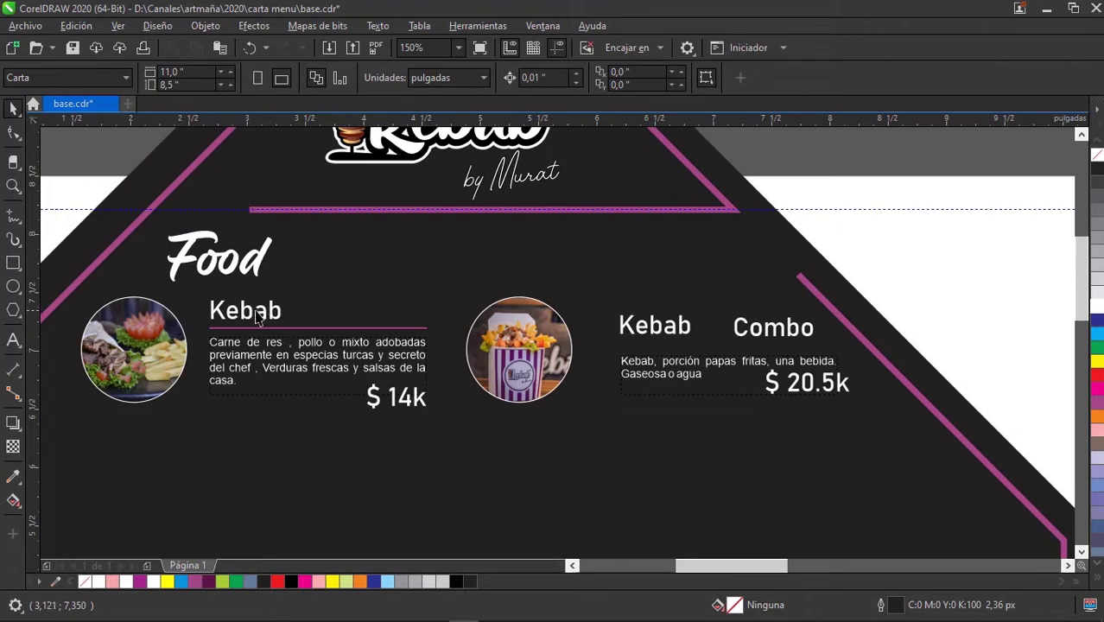
Top-align the second Kebab title with the first Kebab heading, then check Combo against the description.
left_click(674, 340)
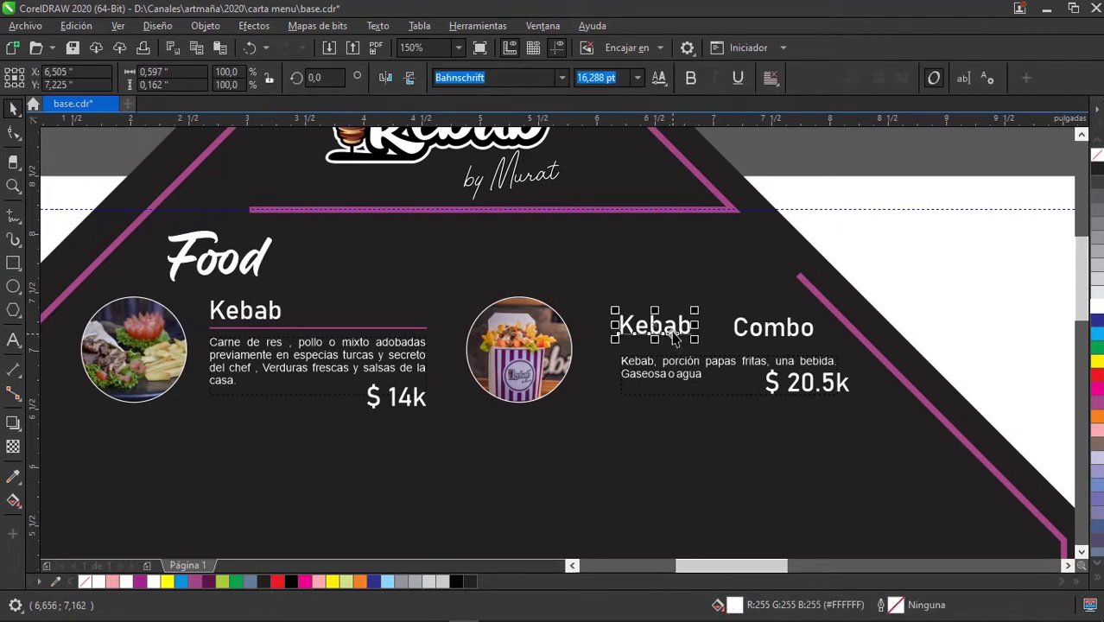
left_click(280, 317, "shift")
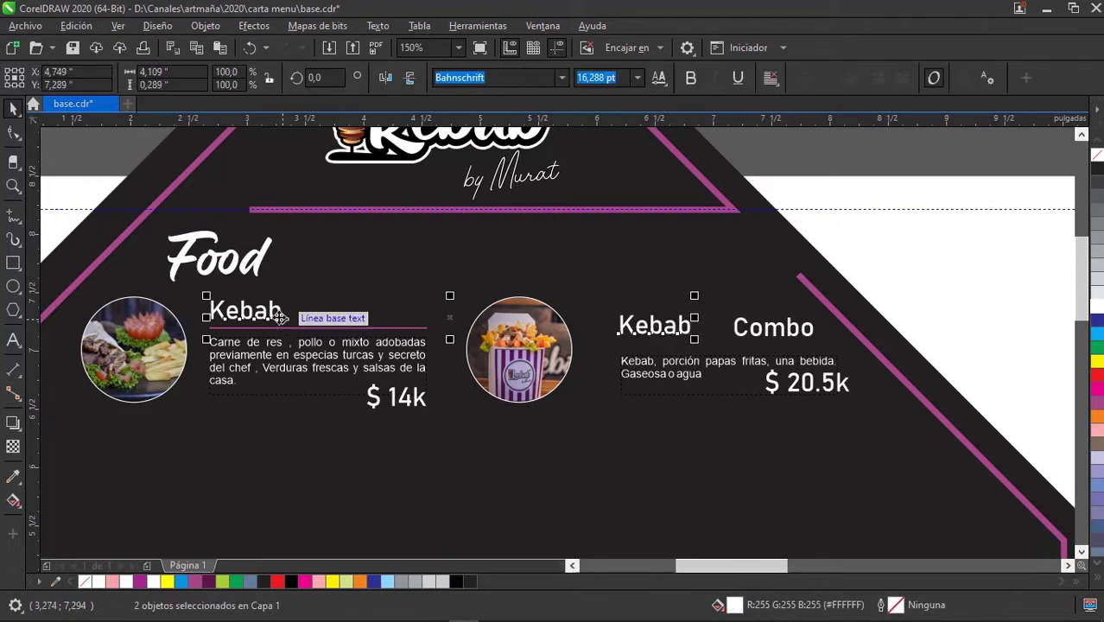
left_click(206, 24)
mouse_move(296, 244)
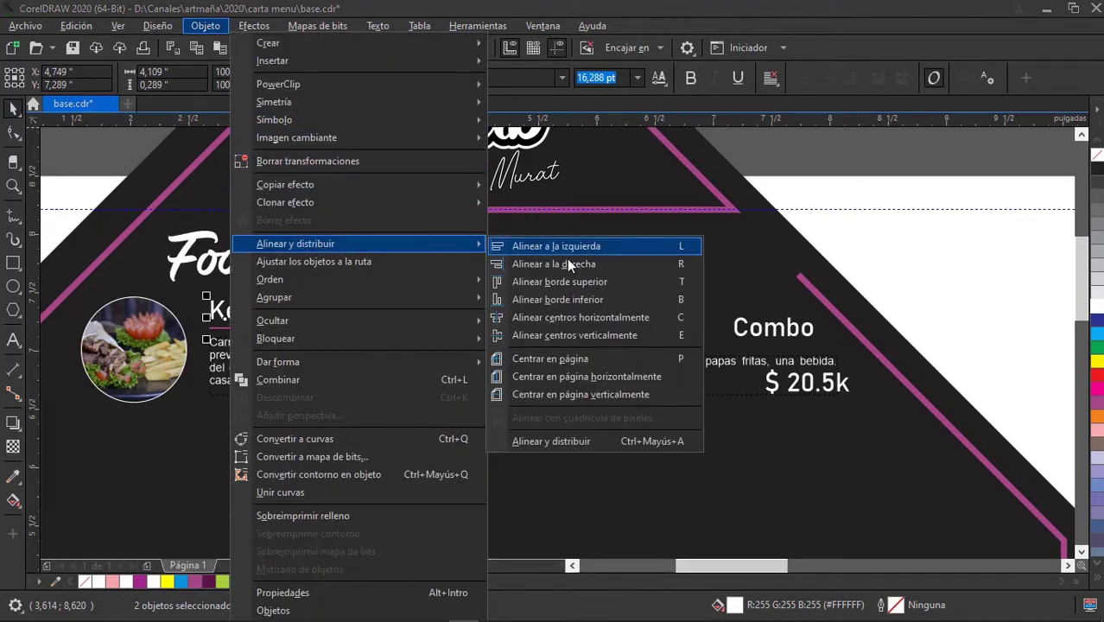
left_click(576, 280)
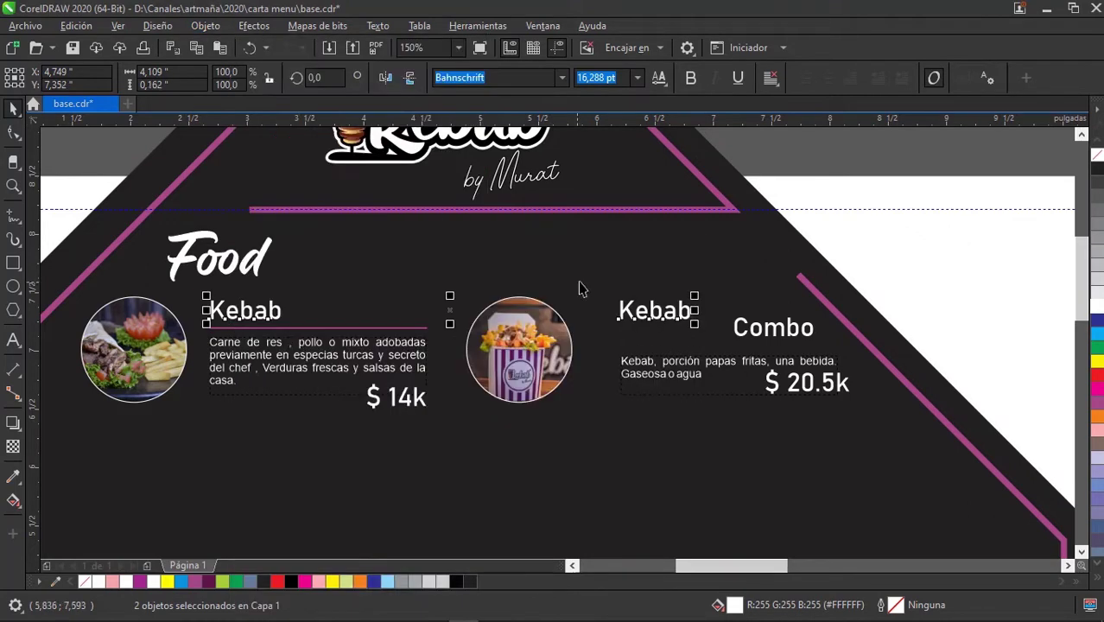
left_click(935, 270)
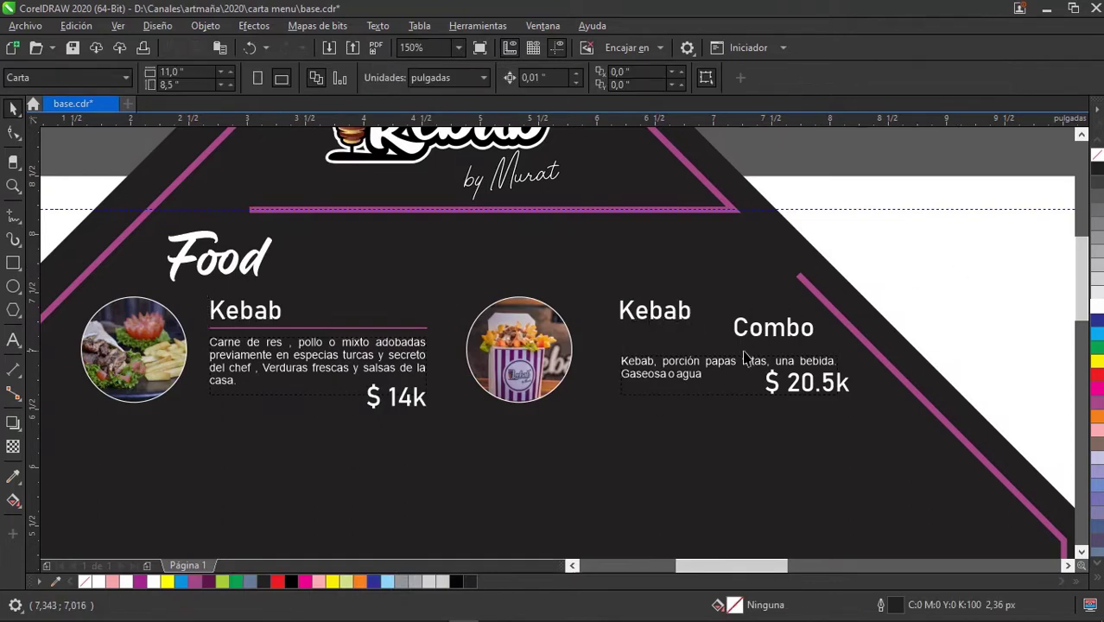
left_click(698, 373)
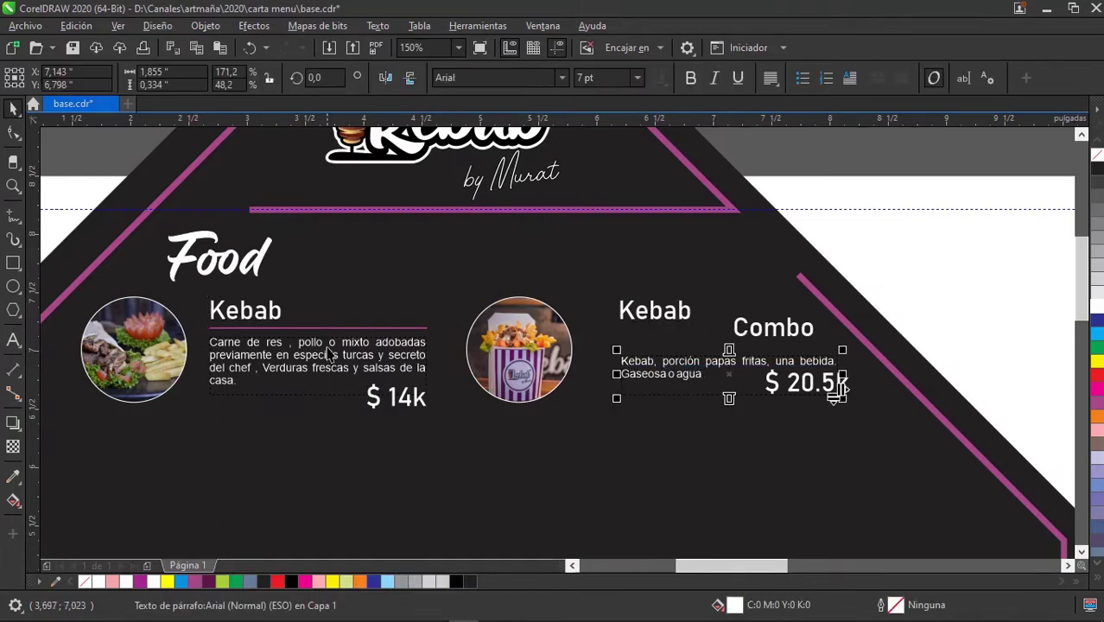
left_click(339, 358, "shift")
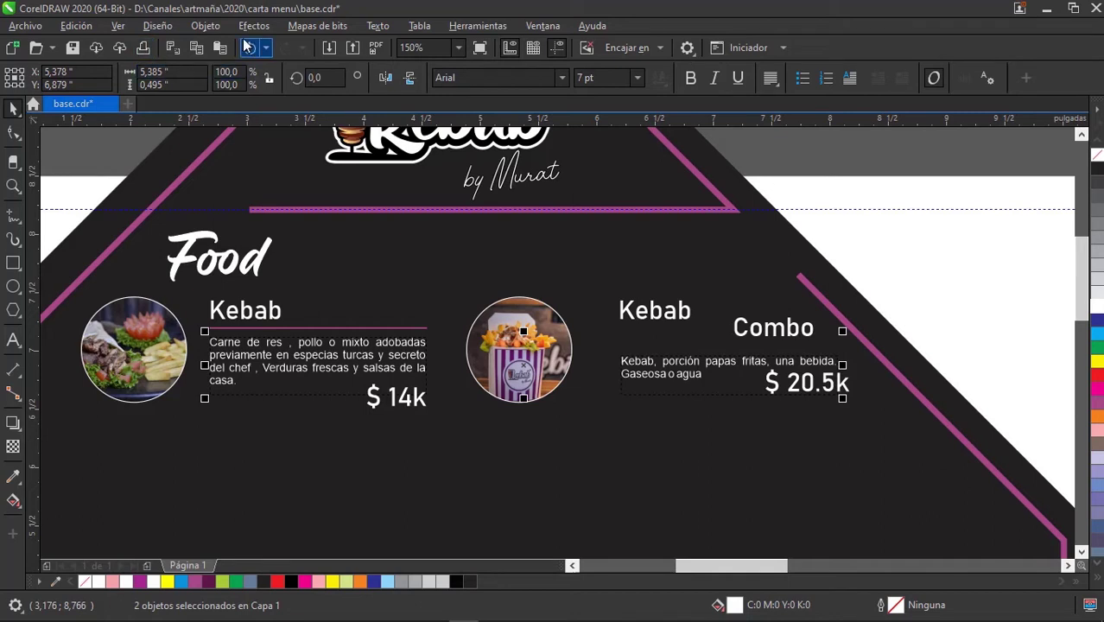
left_click(914, 249)
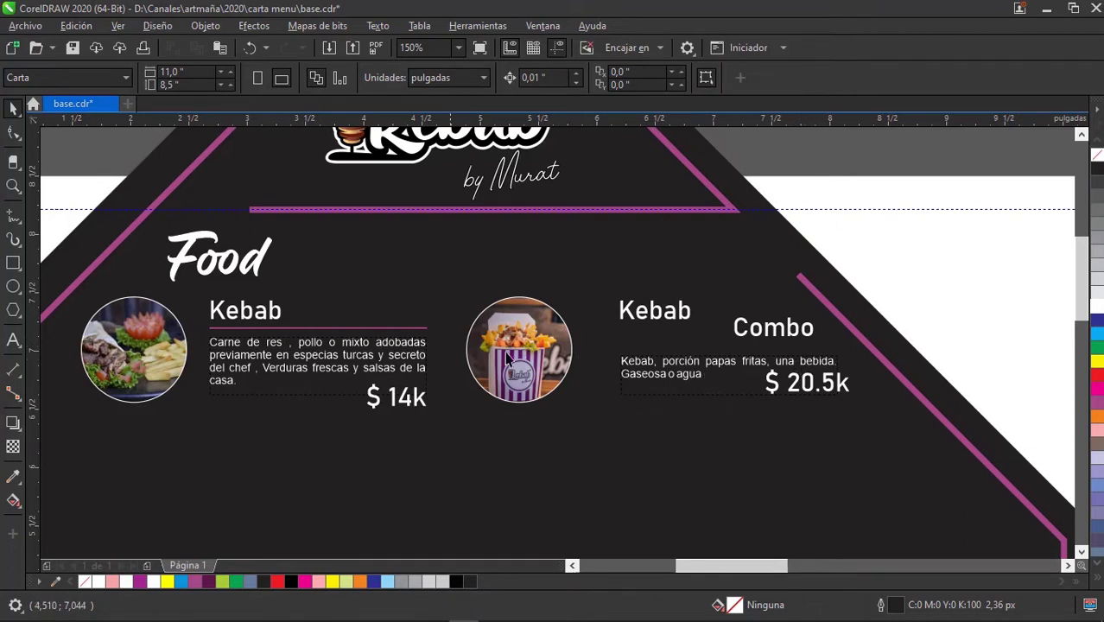
Top-align the two item descriptions and move the Combo title up and left.
left_click(678, 376)
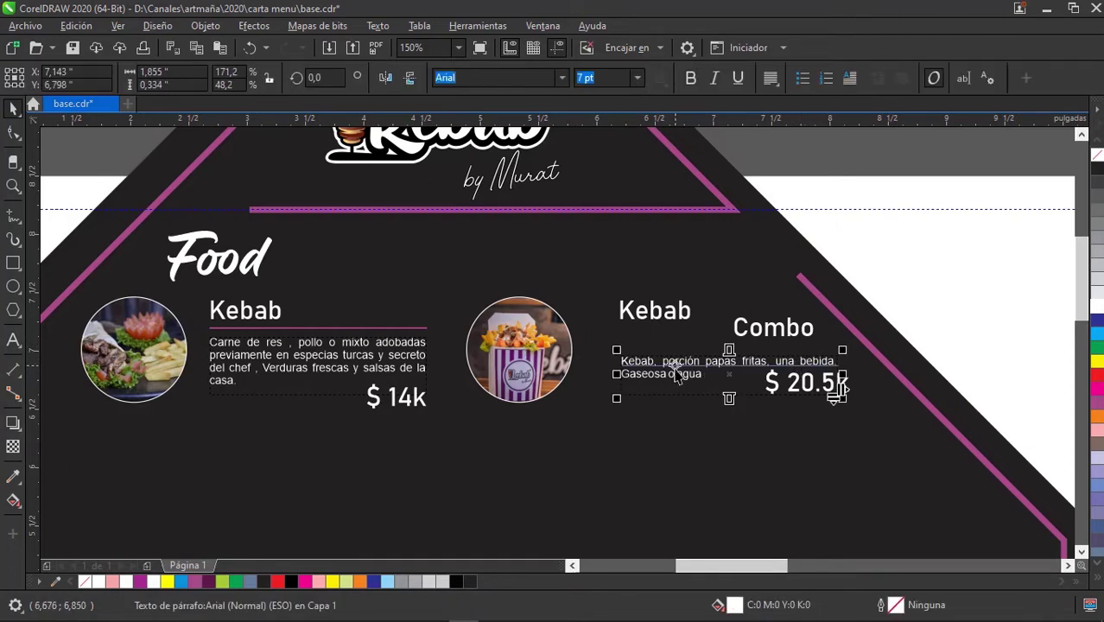
left_click(378, 358, "shift")
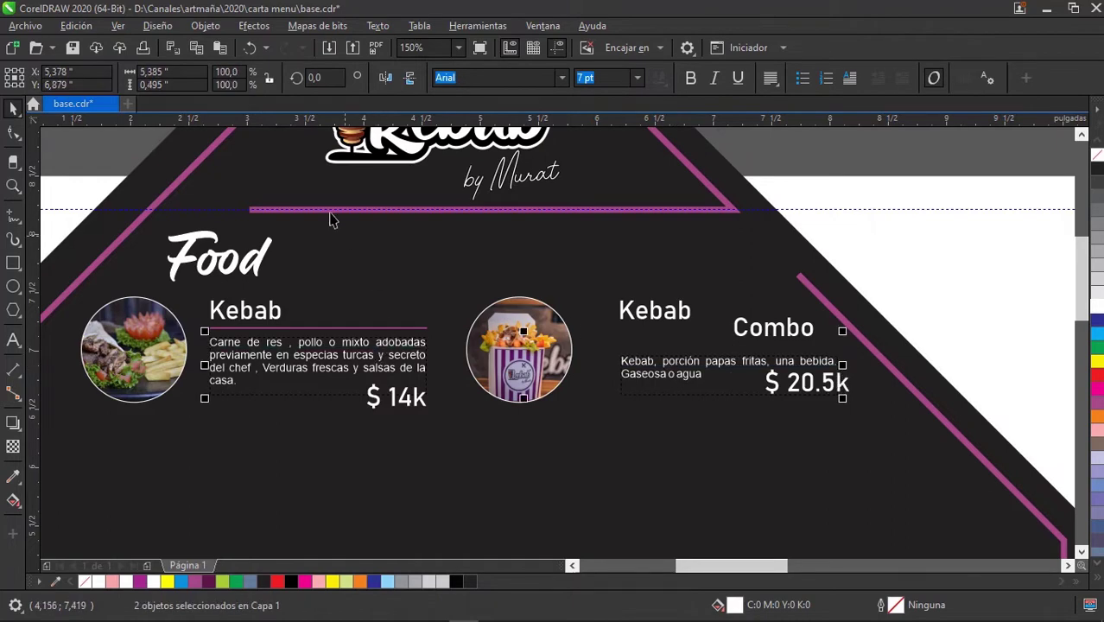
left_click(205, 26)
mouse_move(295, 243)
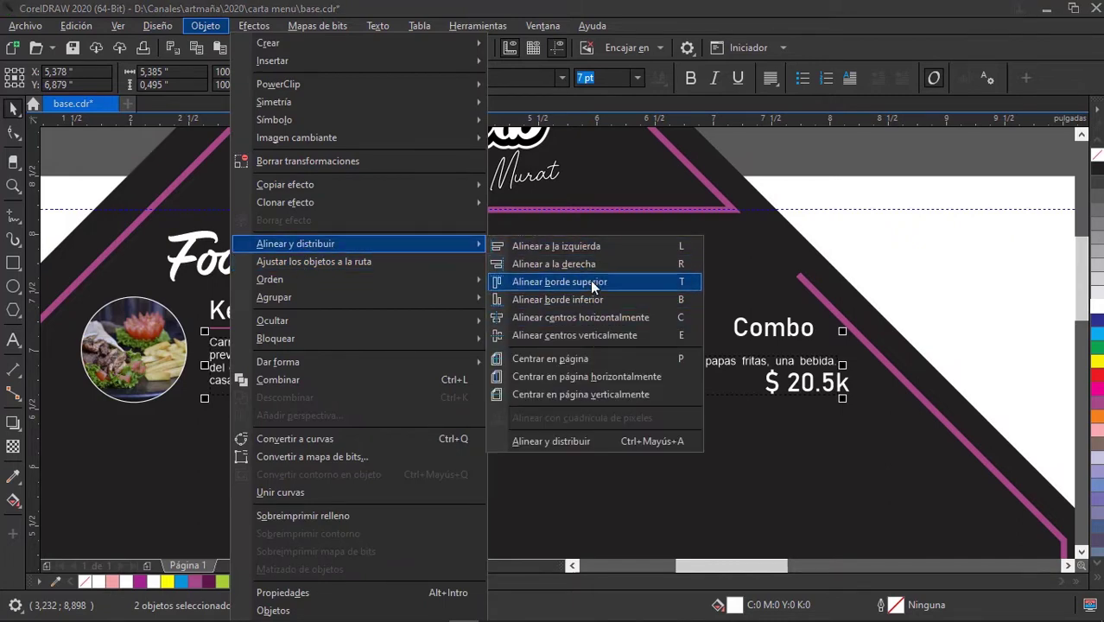
left_click(592, 282)
left_click(898, 285)
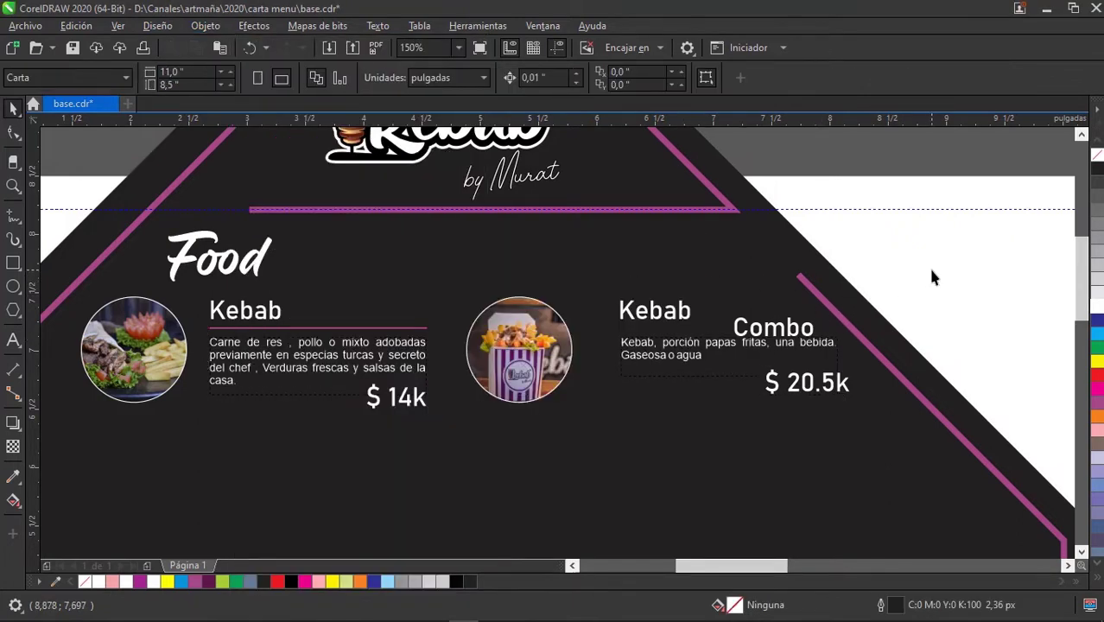
left_click_drag(805, 341, 794, 309)
left_click(931, 341)
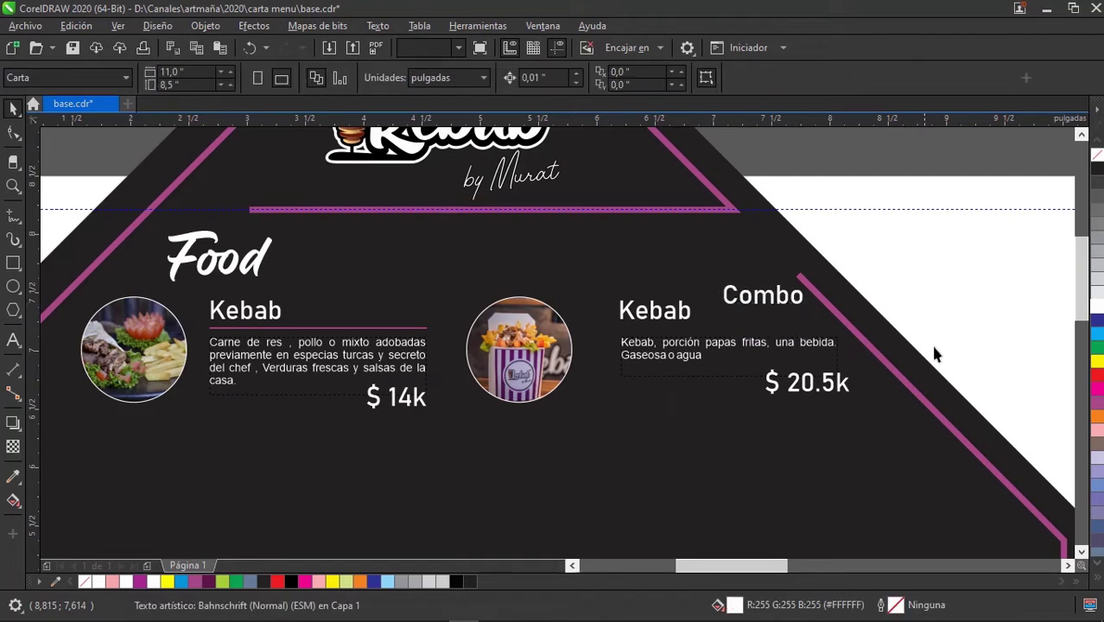
Bottom-align the $ 20.5k price with the $ 14k price.
left_click(771, 385)
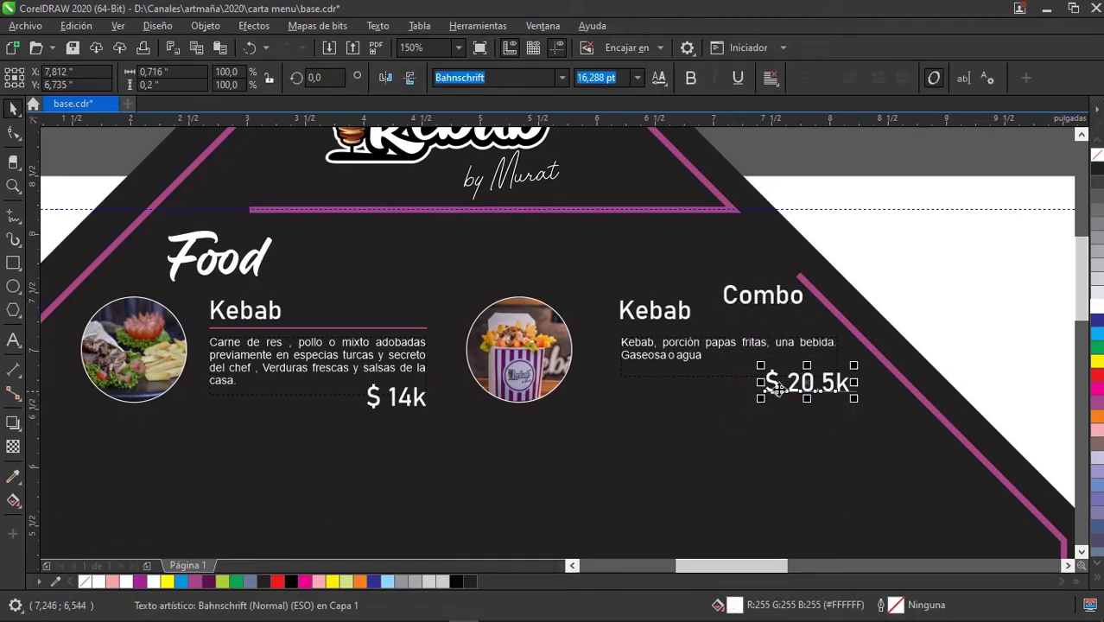
left_click(959, 341)
left_click(803, 384)
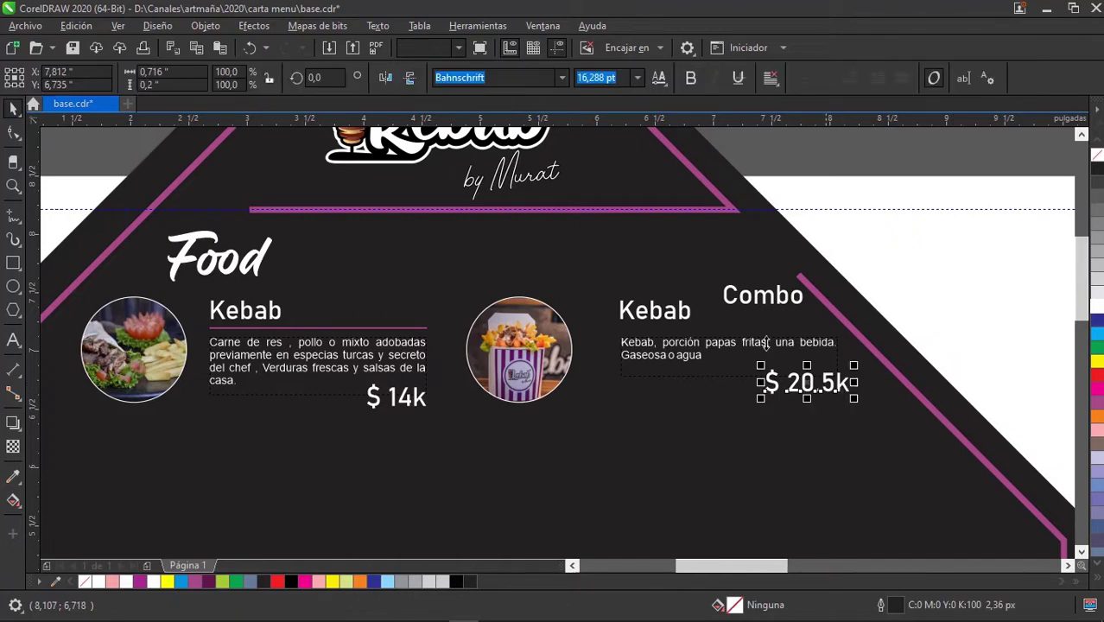
left_click(414, 399, "shift")
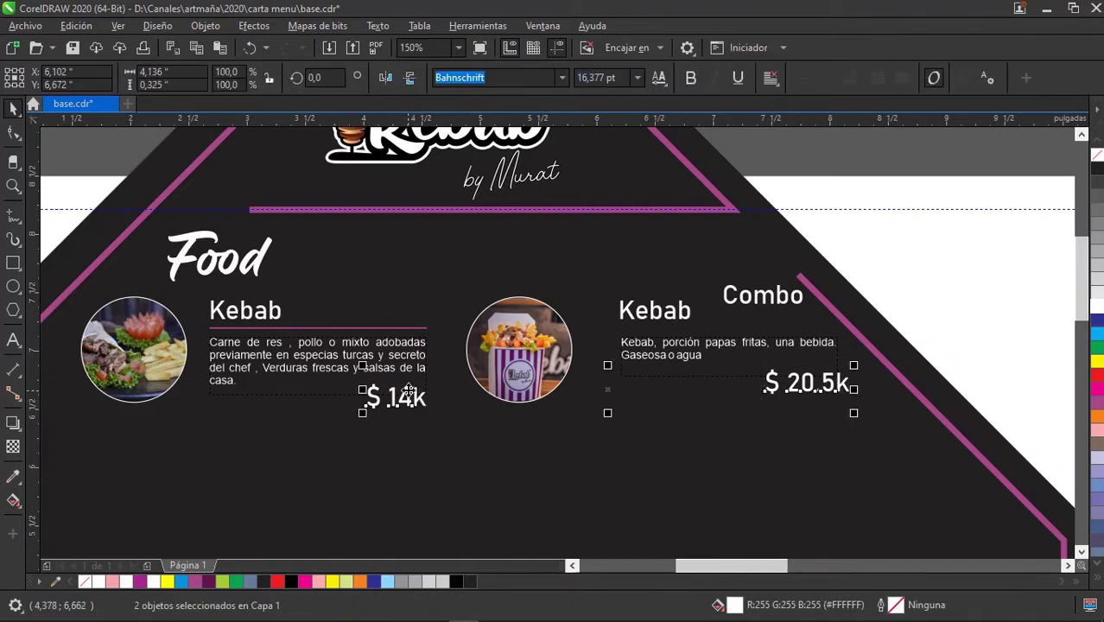
left_click(205, 26)
mouse_move(296, 243)
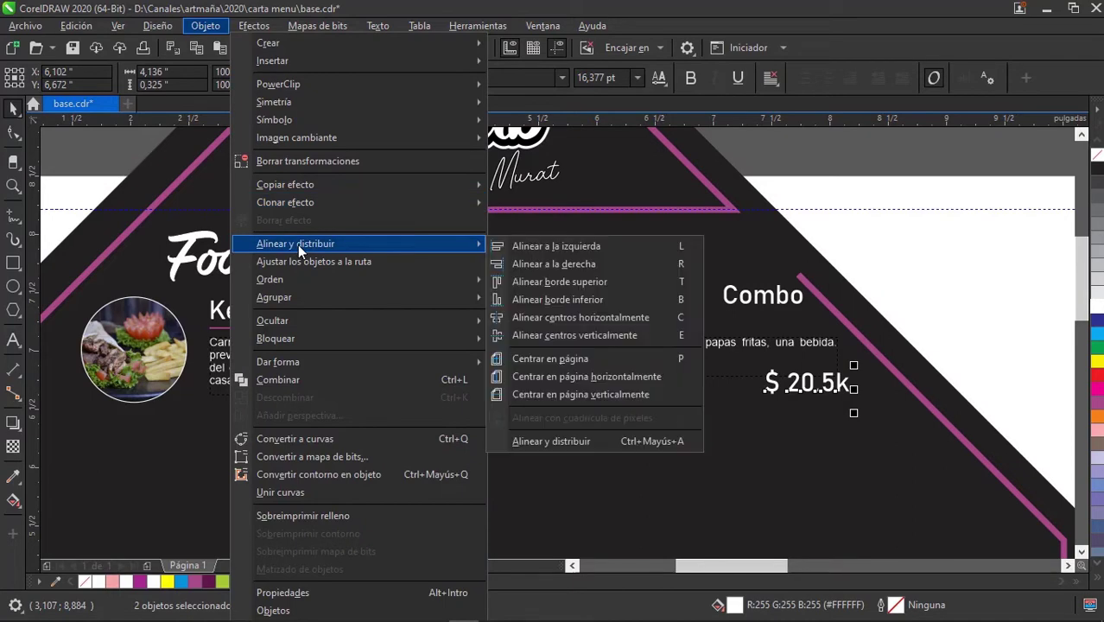
left_click(585, 300)
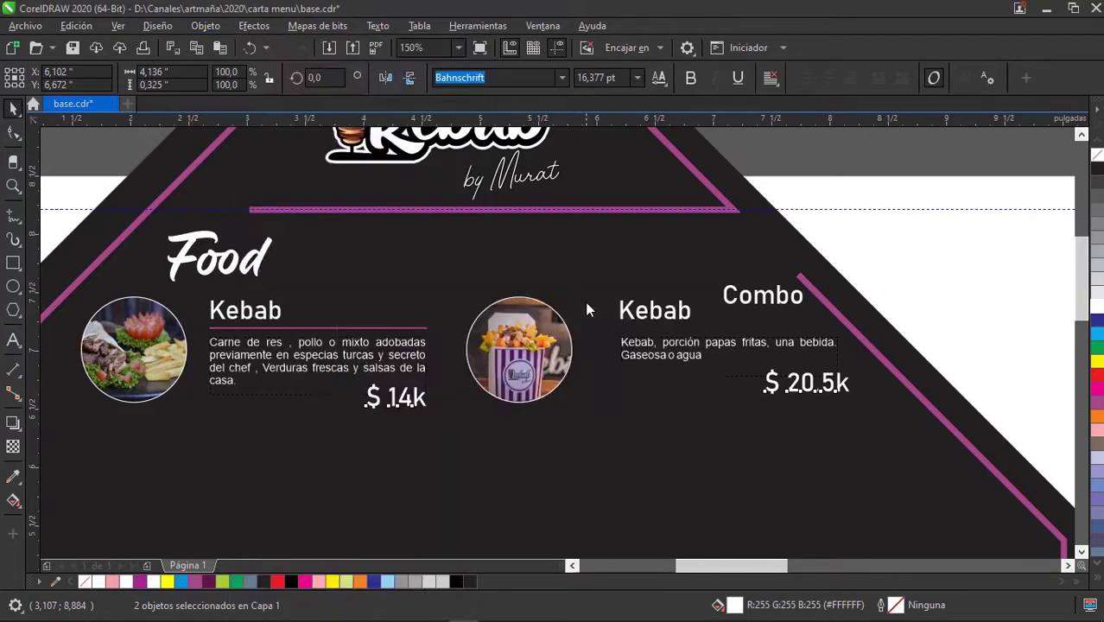
left_click(950, 309)
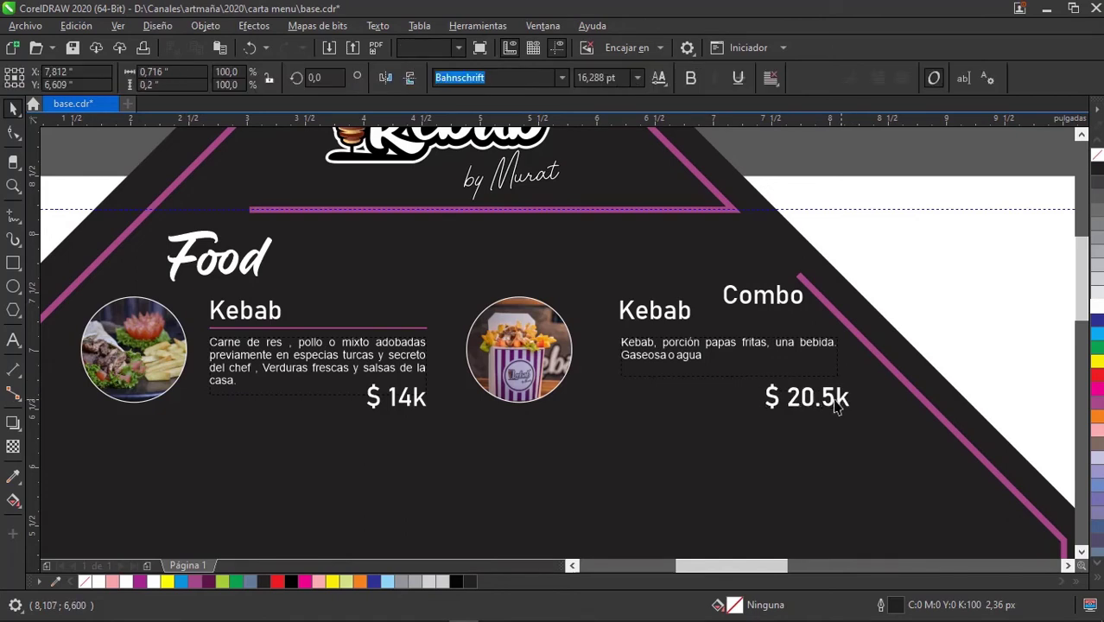
Nudge $ 20.5k under its description and shift the whole second Kebab item left.
left_click_drag(843, 408, 830, 407)
left_click(898, 321)
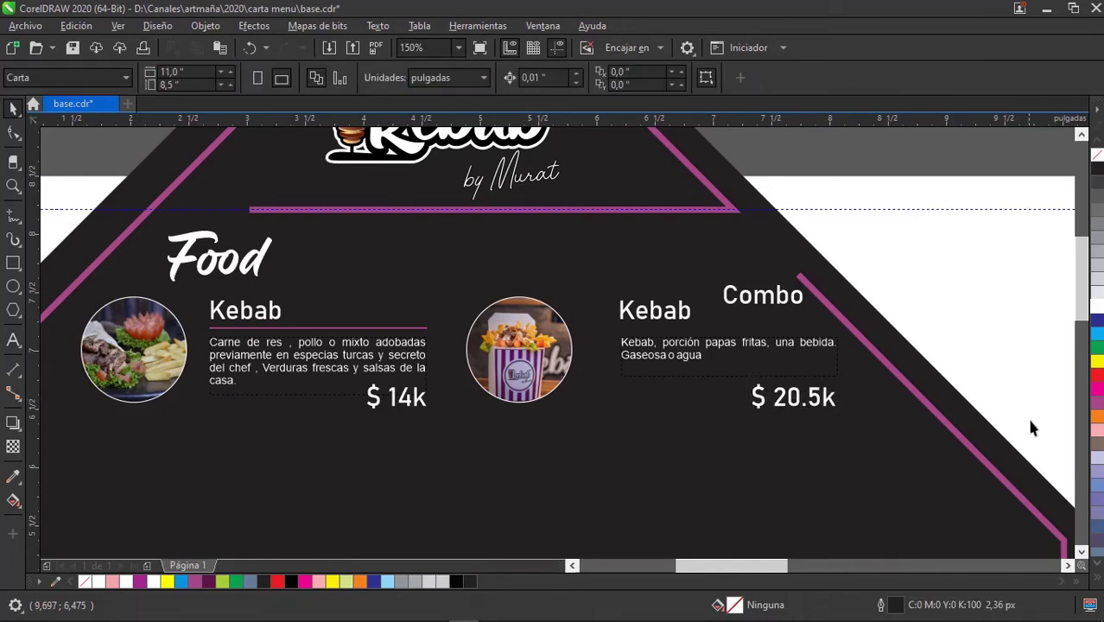
left_click_drag(964, 420, 599, 290)
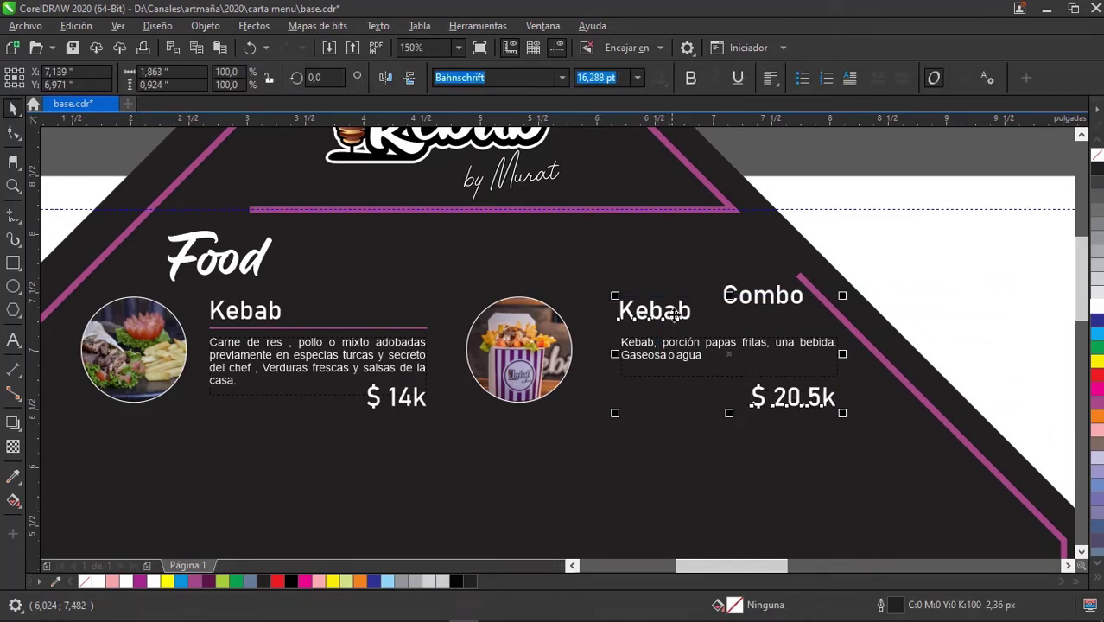
left_click_drag(676, 315, 649, 314)
Copy the first Kebab's pink underline under the second Kebab title, nudging that title right.
left_click(851, 250)
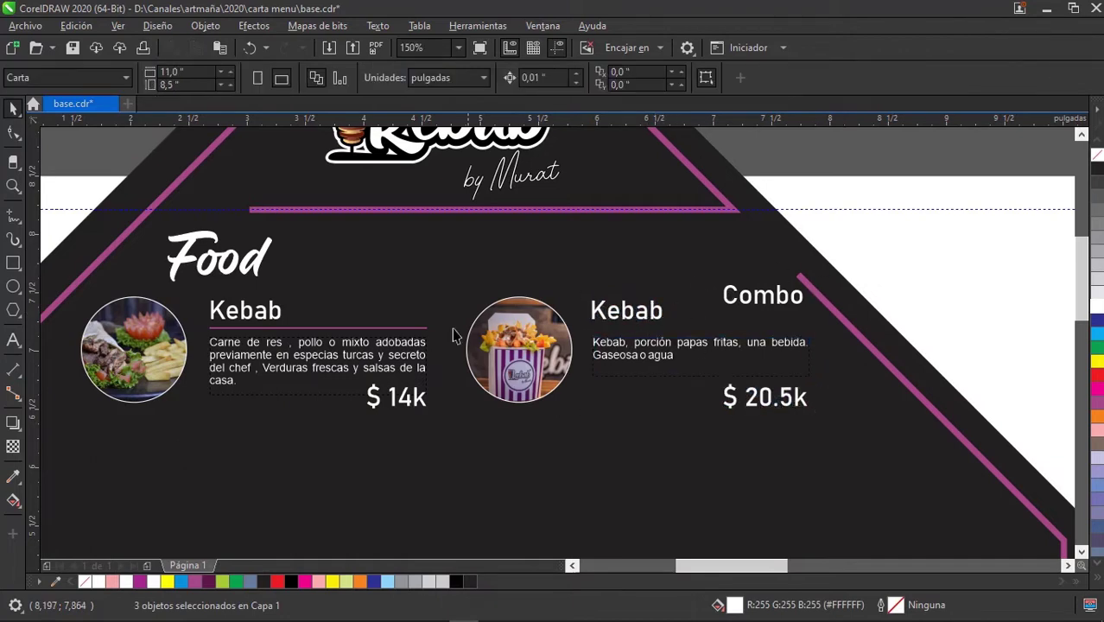
left_click(422, 328)
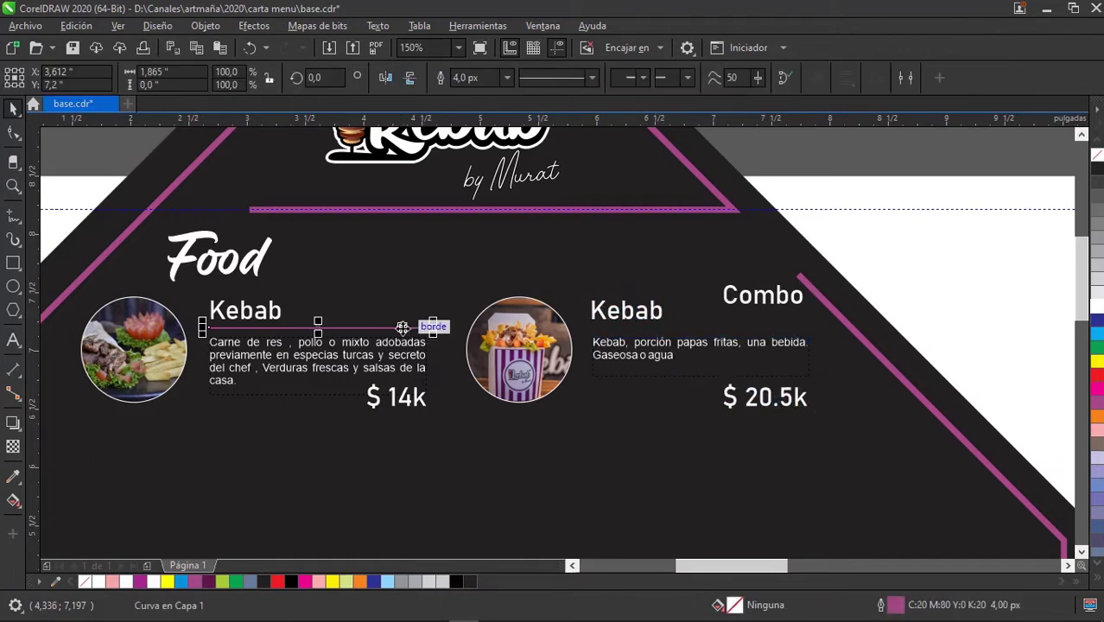
left_click_drag(211, 328, 414, 344)
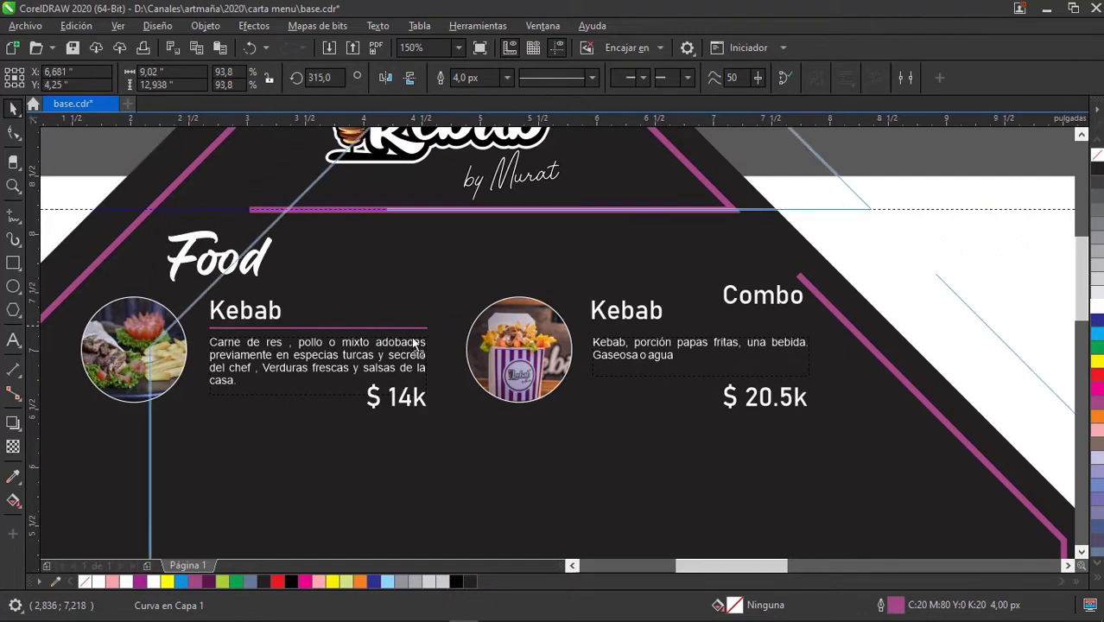
key("Escape")
left_click(346, 329)
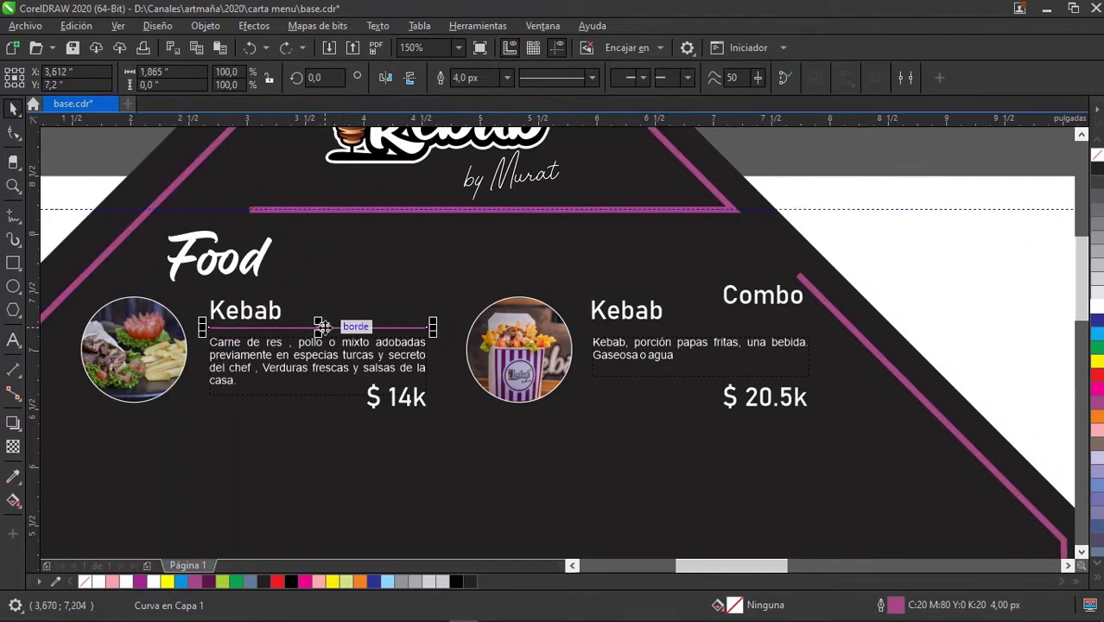
left_click_drag(347, 329, 700, 339)
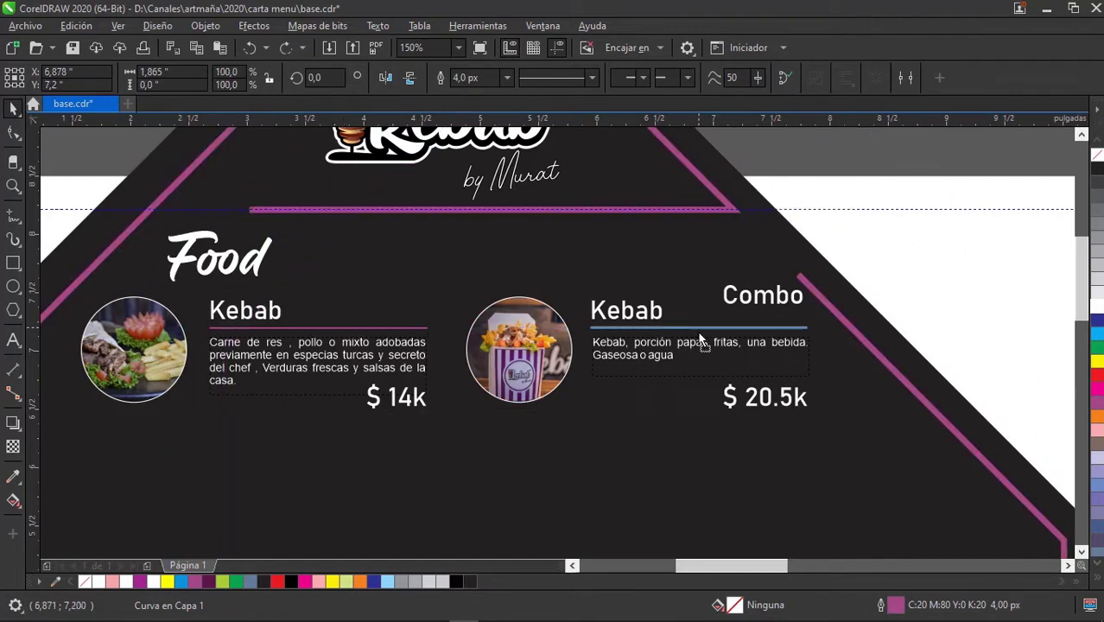
key("Escape")
scroll(633, 328, "up", 3)
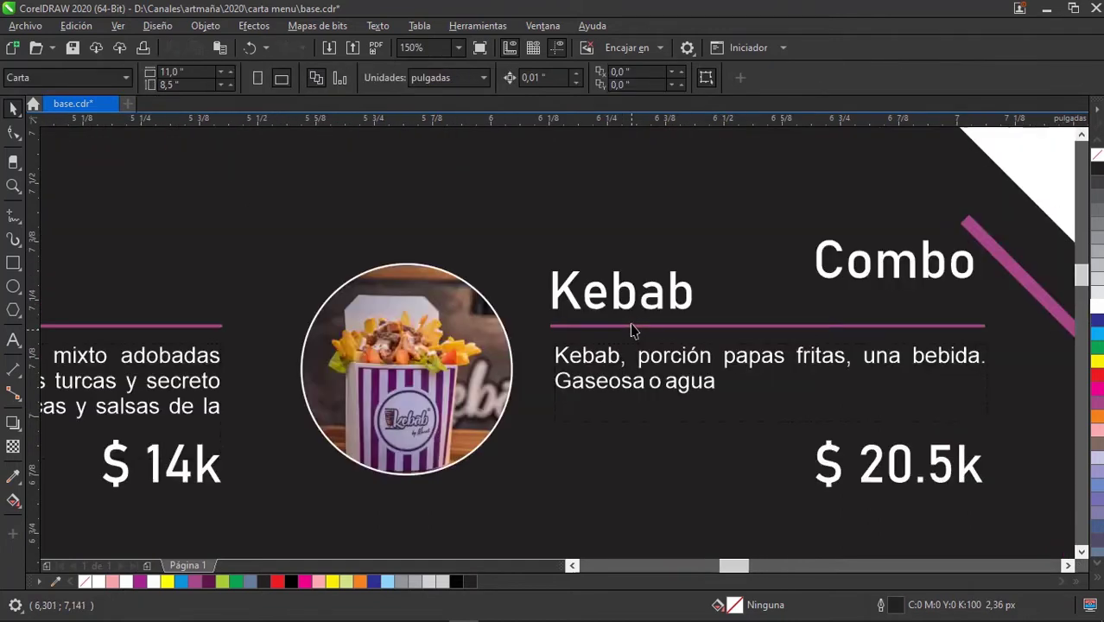
left_click(553, 295)
left_click_drag(553, 294, 560, 289)
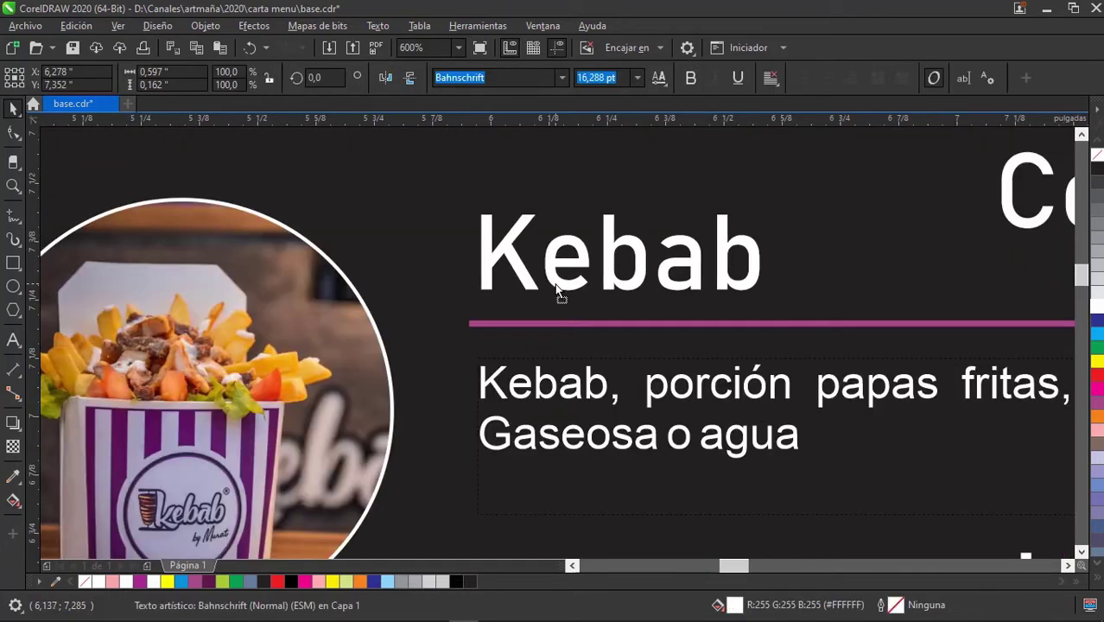
left_click(533, 324)
Set the Combo title in the Billgates script font.
scroll(530, 297, "down", 2)
key("Escape")
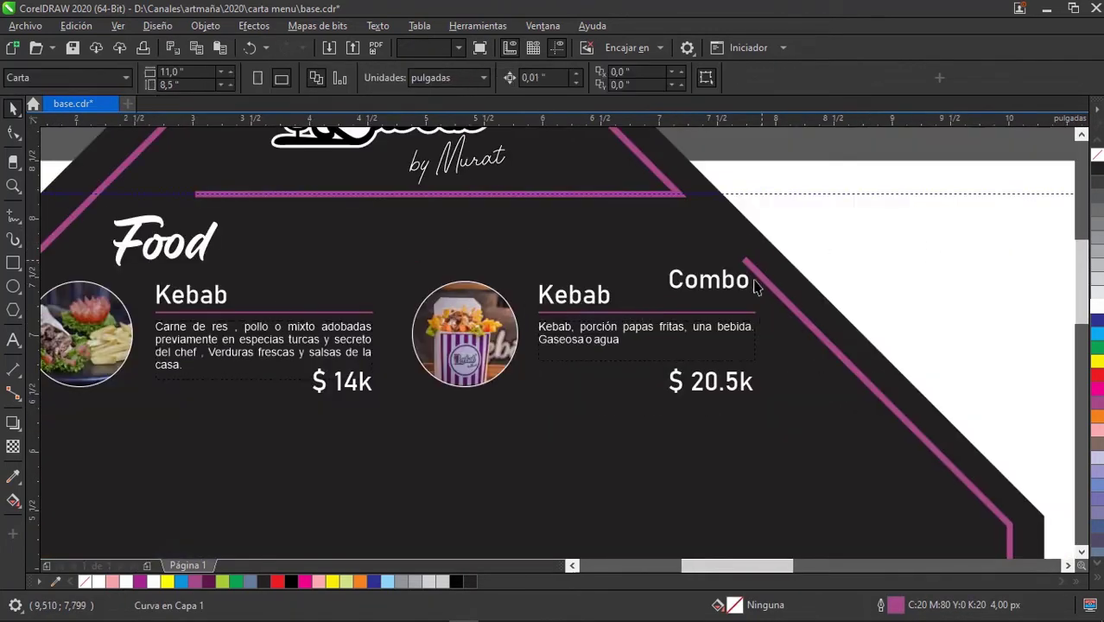
scroll(690, 283, "up", 1)
left_click(705, 294)
scroll(706, 294, "down", 1)
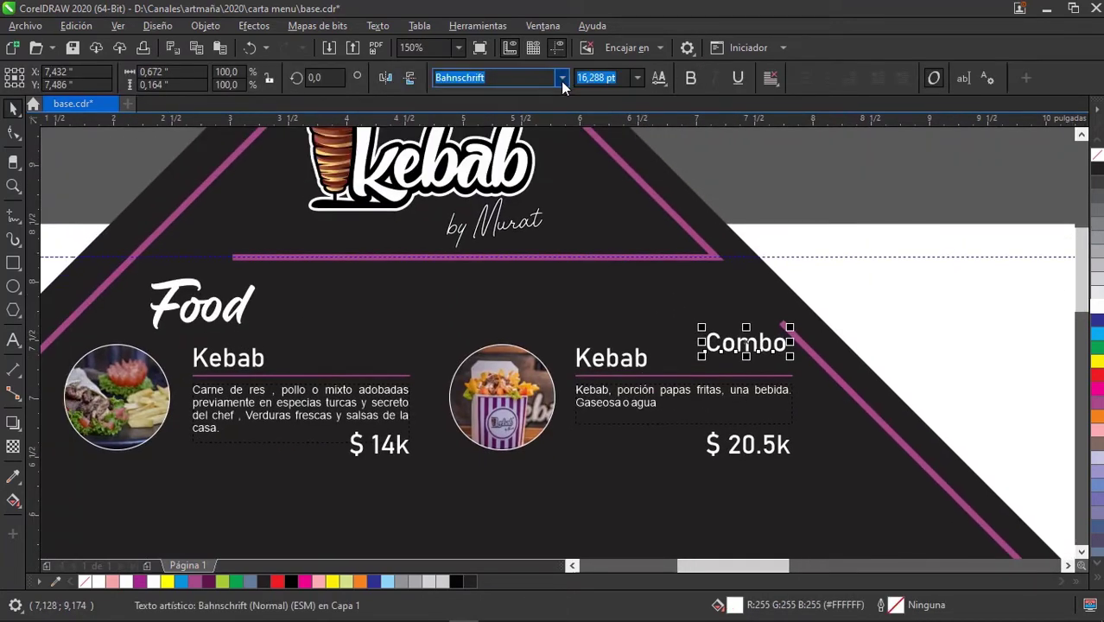
left_click(562, 78)
left_click(505, 147)
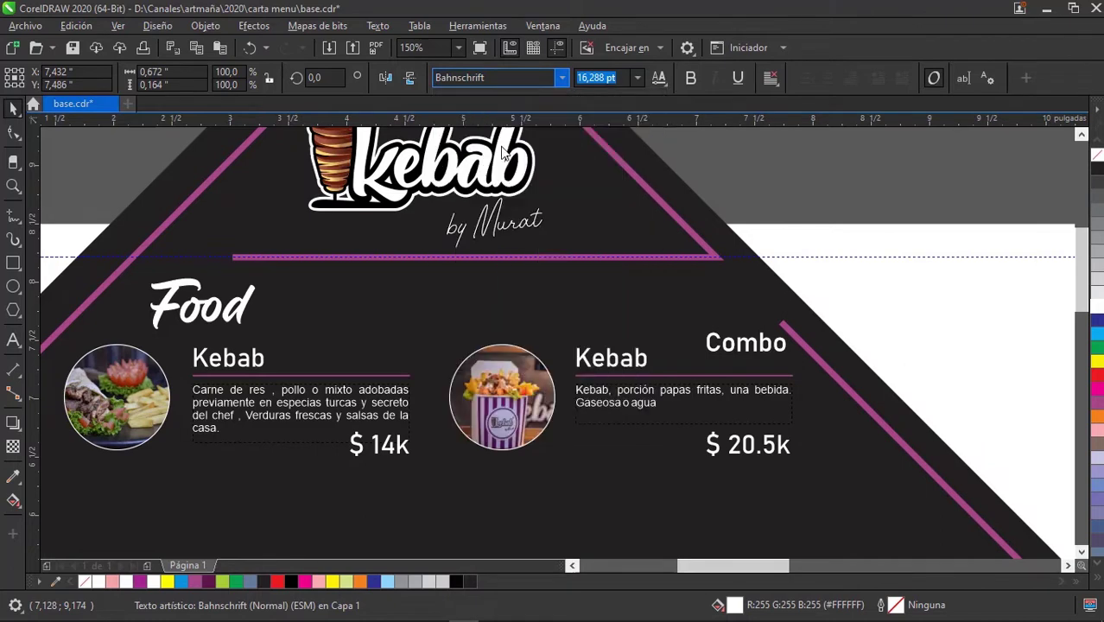
Place Combo right beside Kebab and enlarge it to about 20.8 pt.
scroll(740, 362, "up", 2)
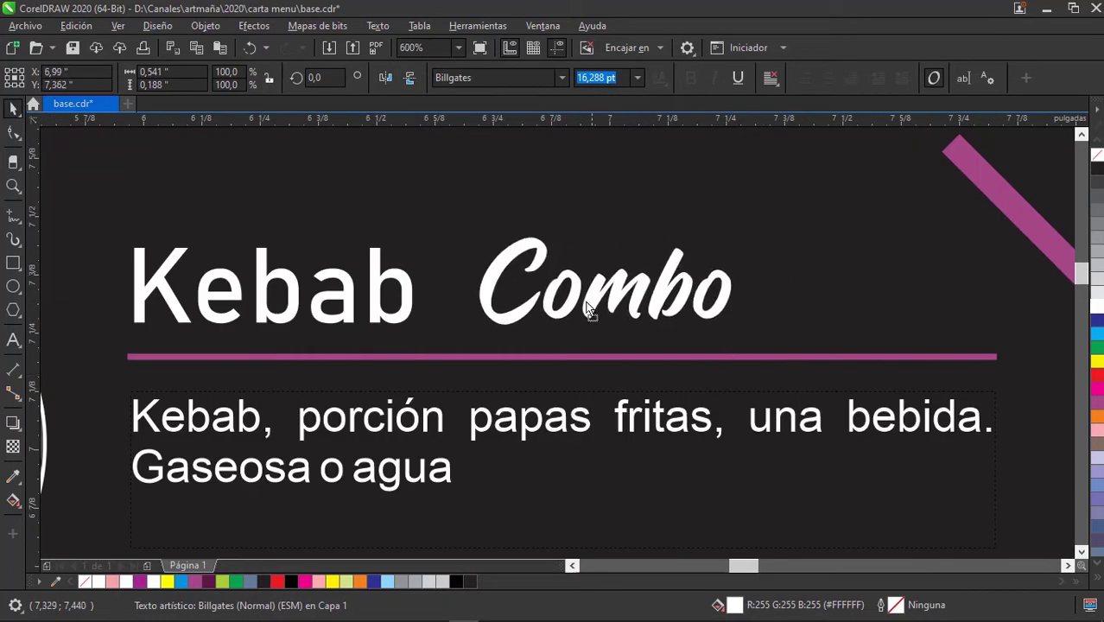
left_click_drag(764, 244, 562, 300)
left_click_drag(702, 233, 772, 209)
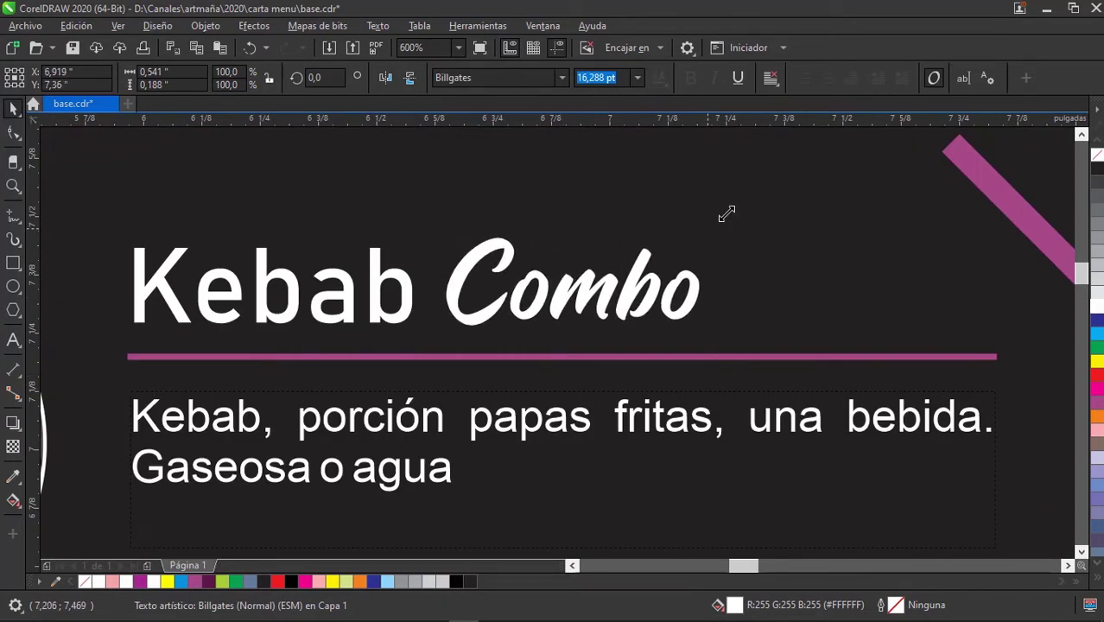
left_click_drag(706, 284, 693, 293)
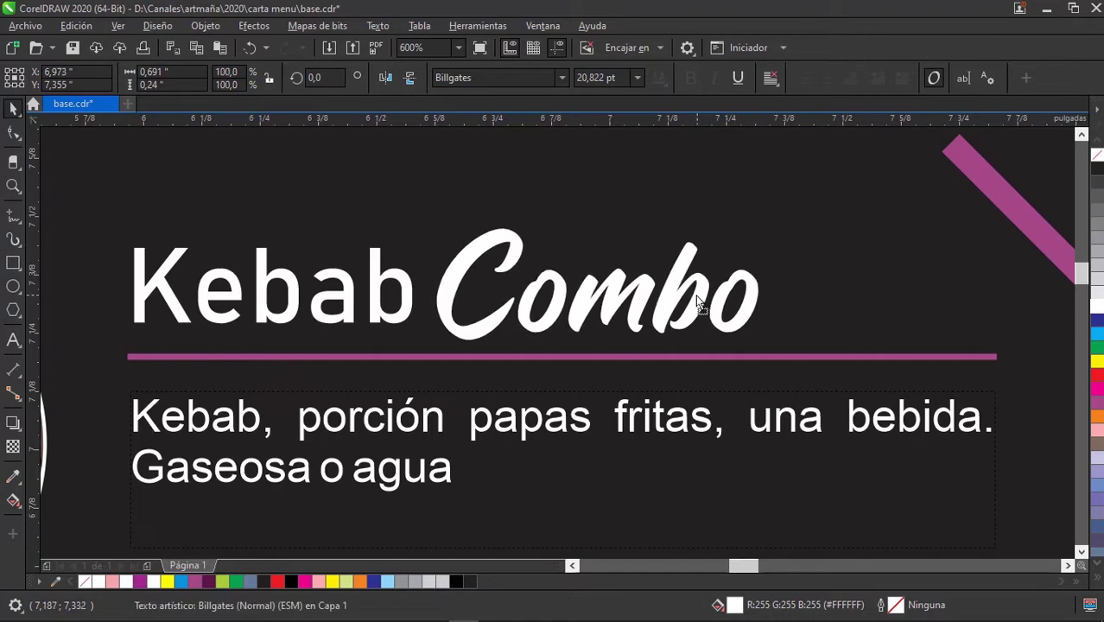
scroll(699, 299, "down", 2)
left_click(832, 311)
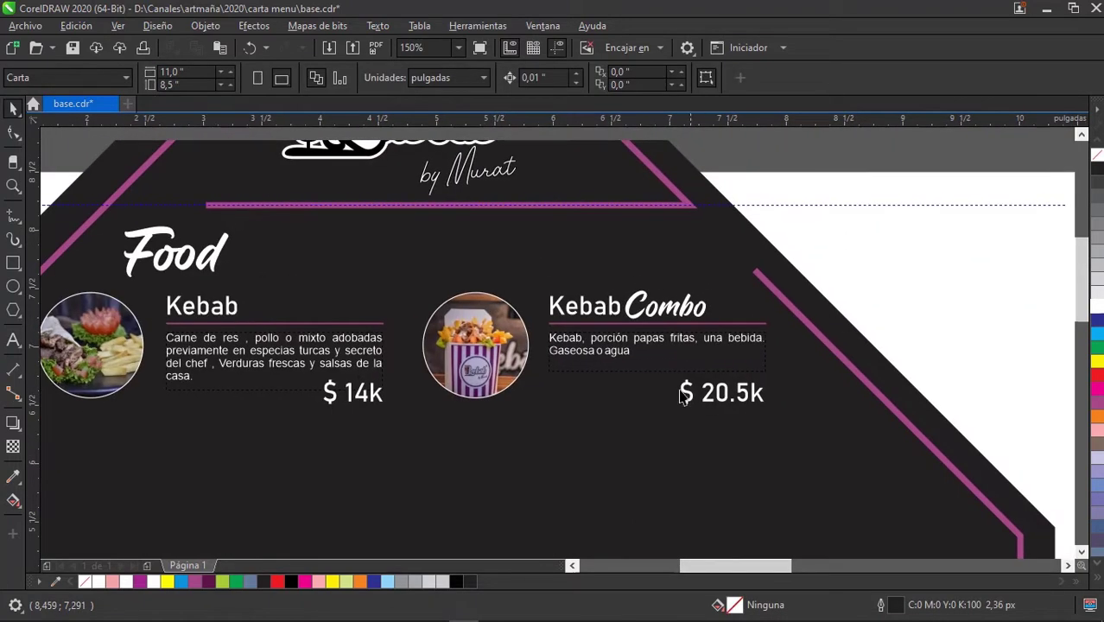
Duplicate the round Kebab photo circle, dropping the copy just below the original.
scroll(717, 302, "down", 2)
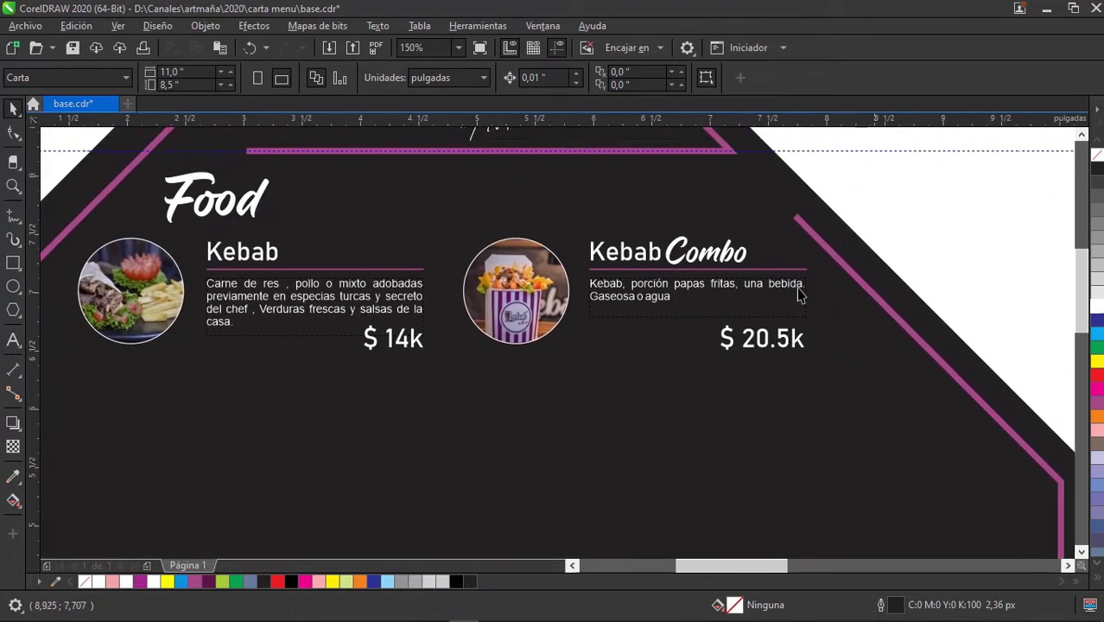
scroll(578, 303, "down", 2)
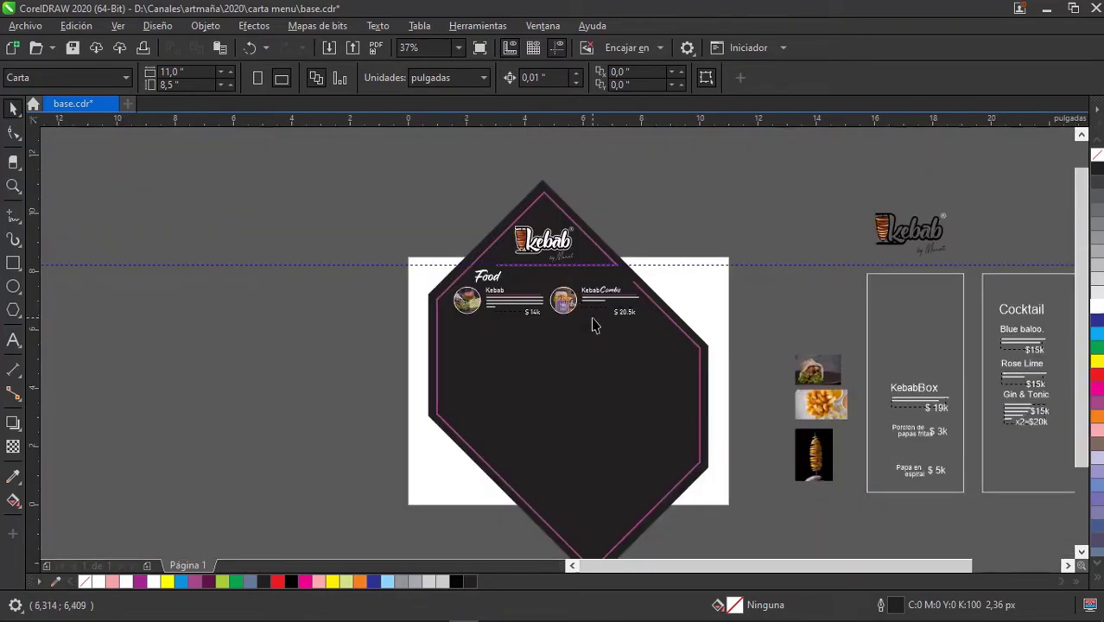
left_click_drag(593, 324, 554, 302)
scroll(518, 324, "up", 1)
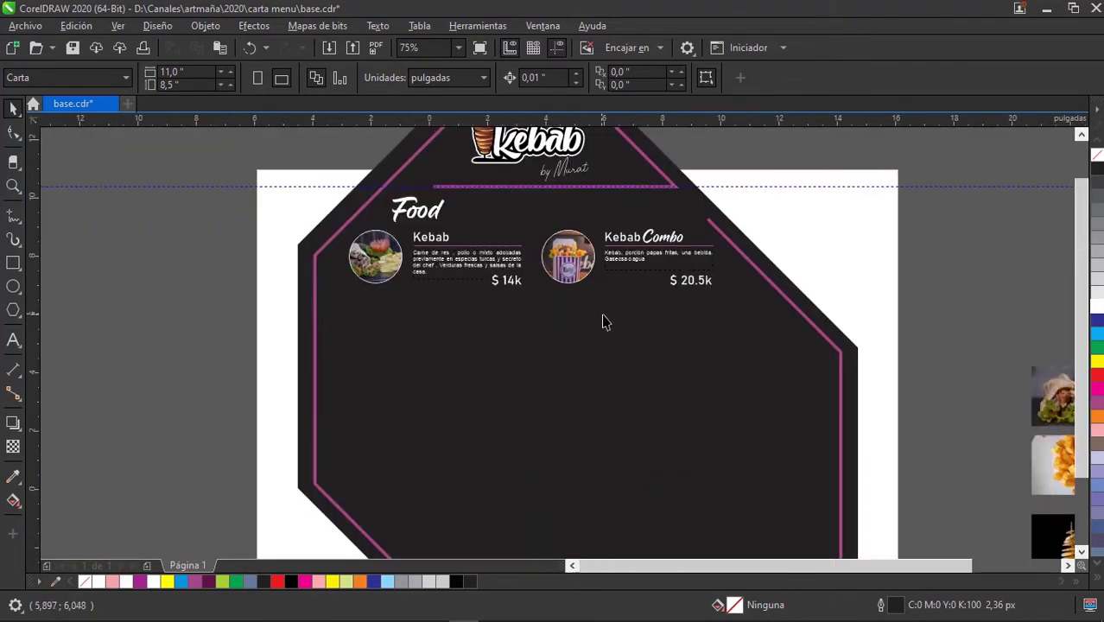
scroll(601, 320, "down", 1)
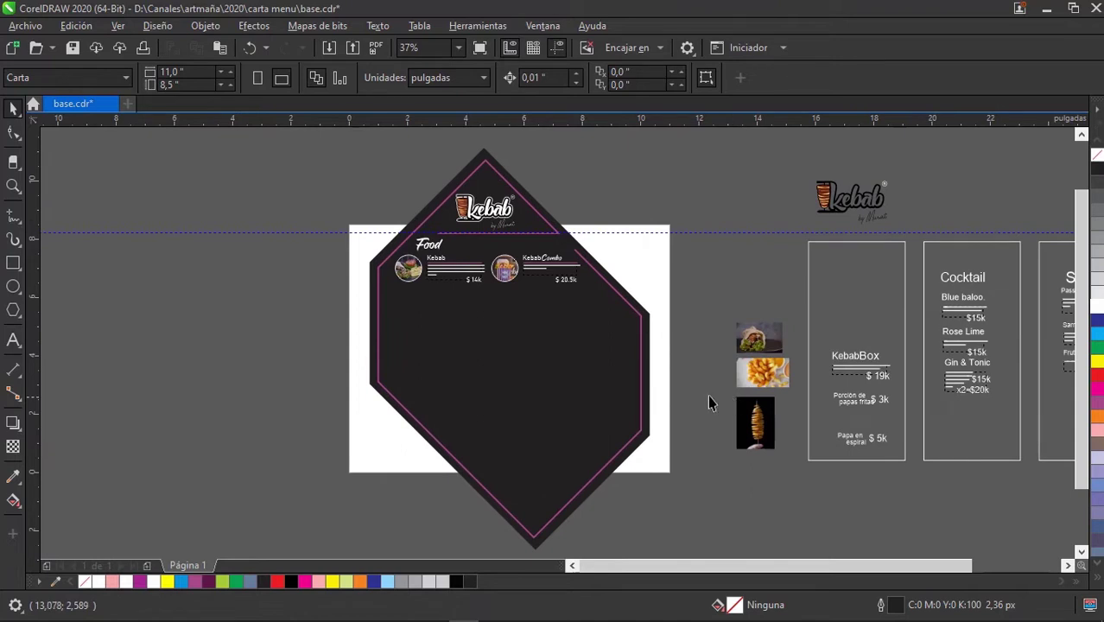
scroll(423, 289, "up", 1)
left_click(407, 271)
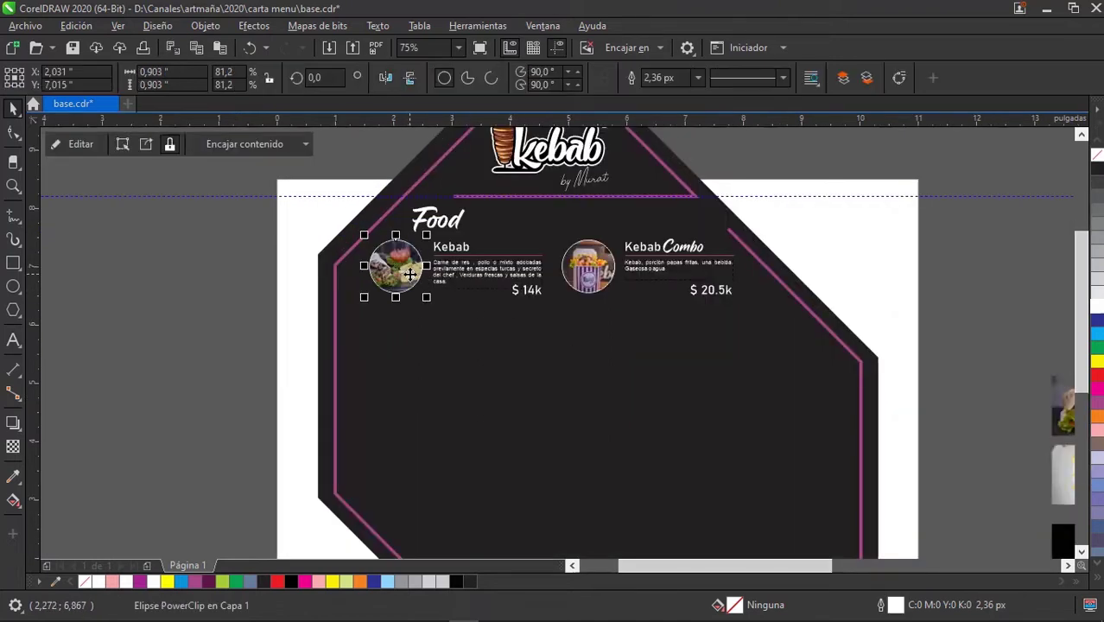
left_click_drag(409, 272, 399, 338)
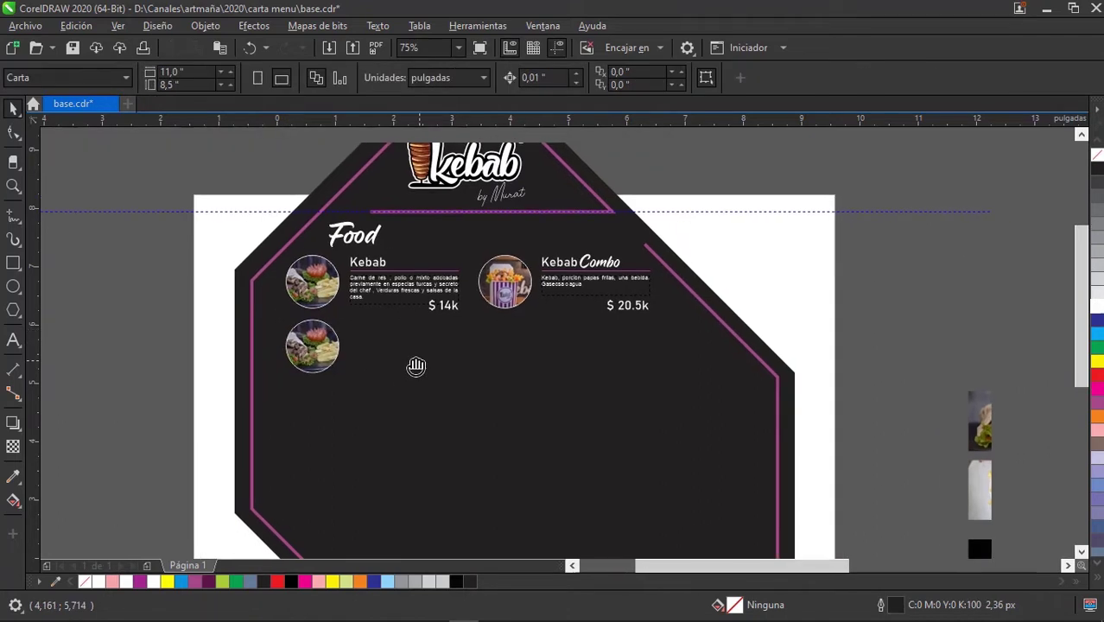
Extract and delete the old photo from the copied circle.
right_click(311, 347)
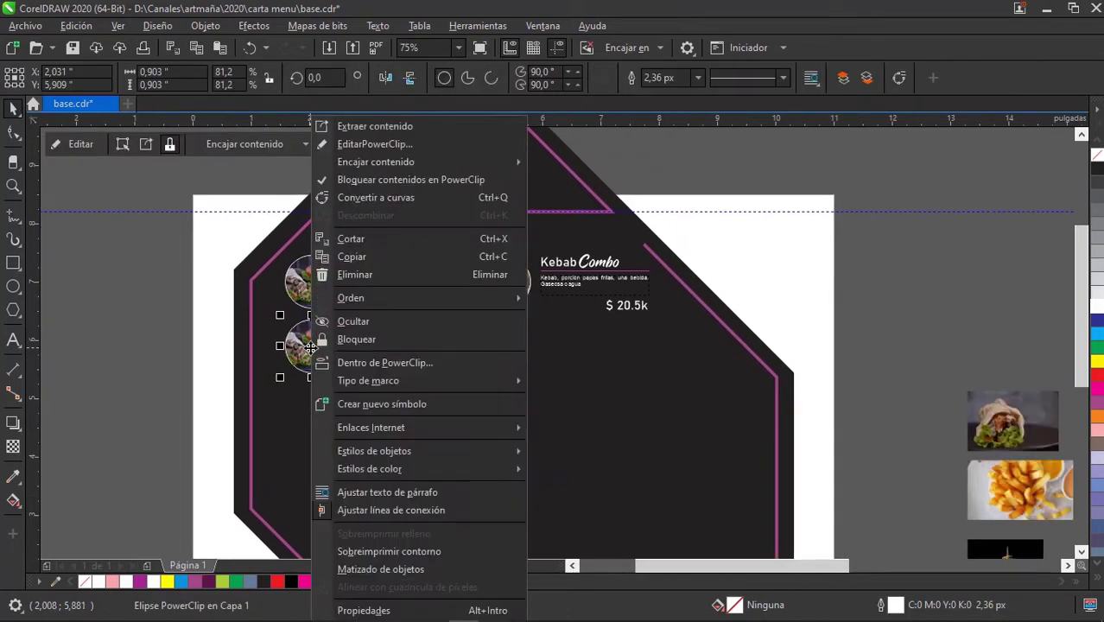
left_click(387, 126)
key("Delete")
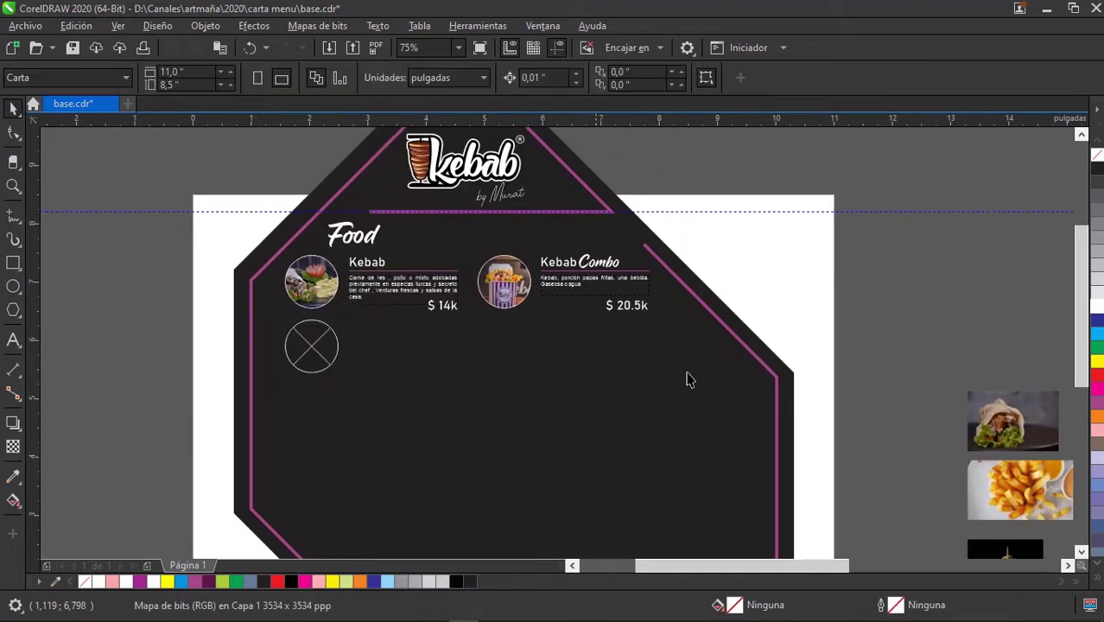
Place the kebab-wrap photo inside the empty circle as its PowerClip content.
mouse_move(975, 406)
left_mouse_down()
mouse_move(363, 286)
mouse_move(294, 325)
left_mouse_up()
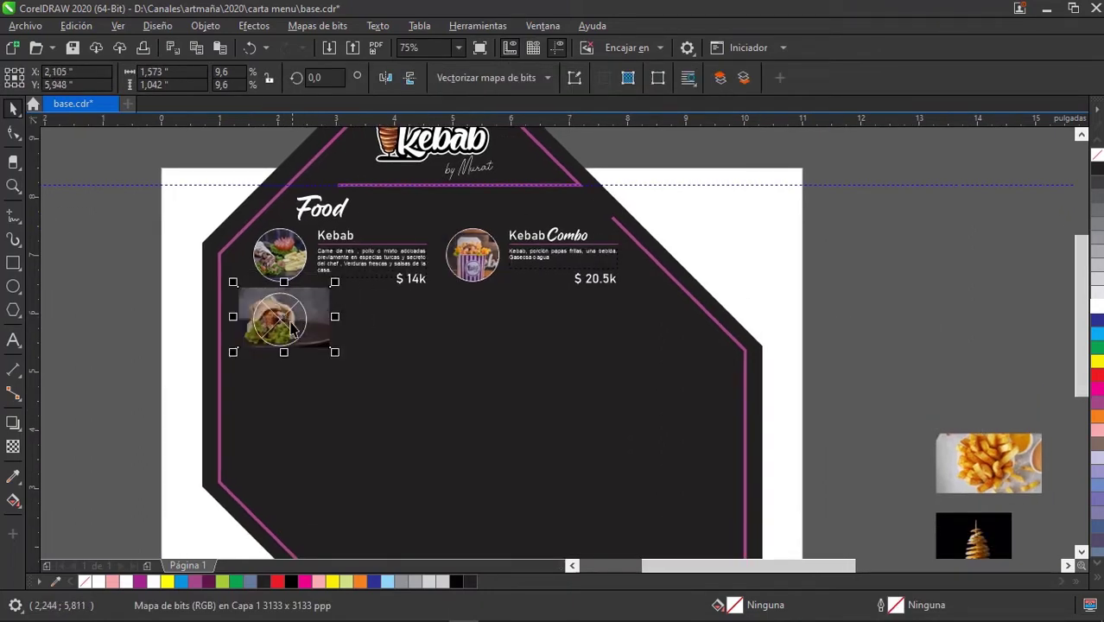
scroll(294, 325, "up", 2)
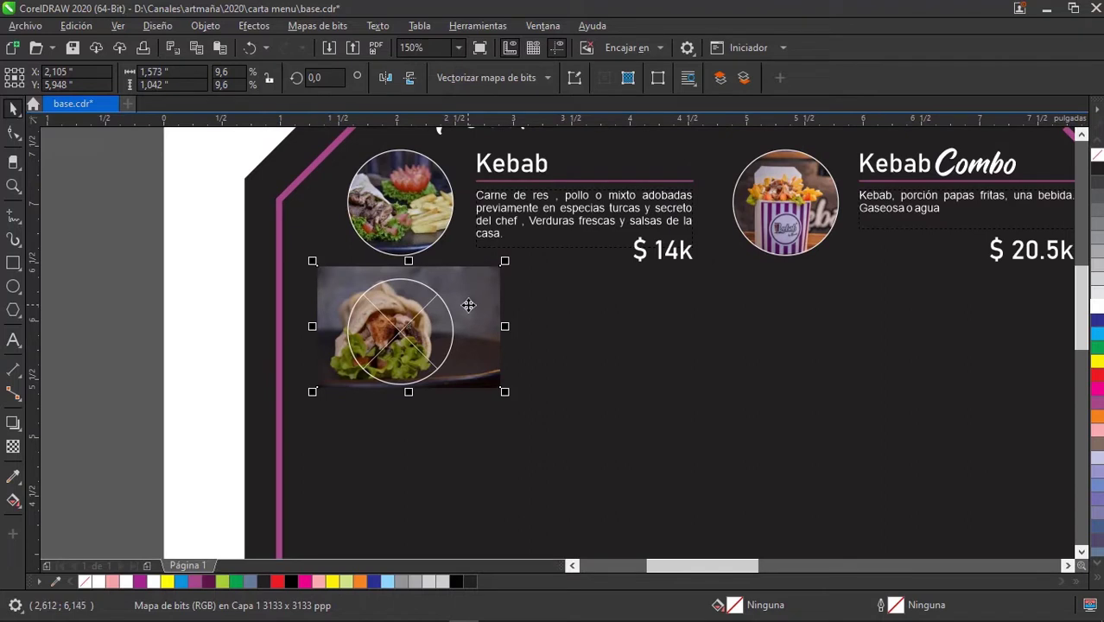
left_click_drag(468, 305, 892, 378)
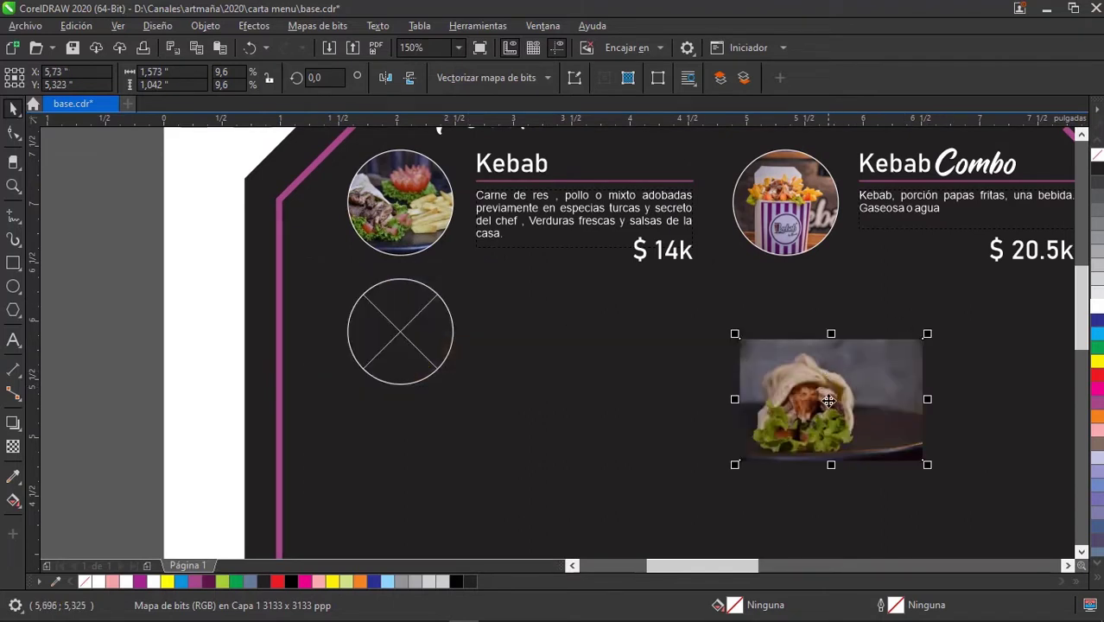
mouse_move(832, 401)
left_mouse_down()
mouse_move(417, 311)
mouse_move(421, 333)
left_mouse_up()
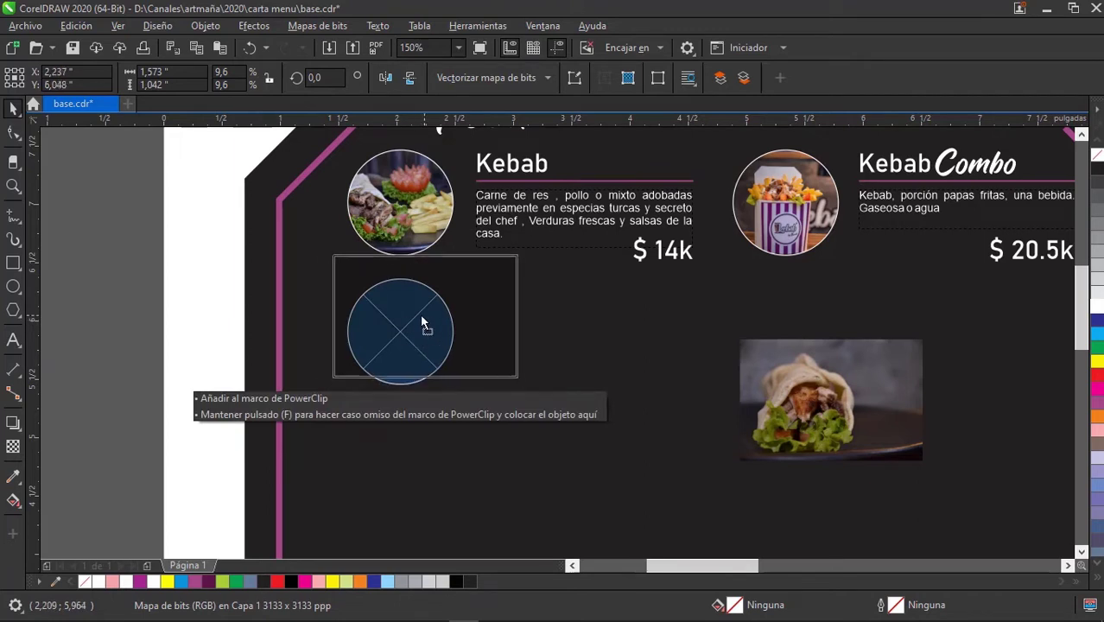
left_click_drag(420, 331, 423, 333)
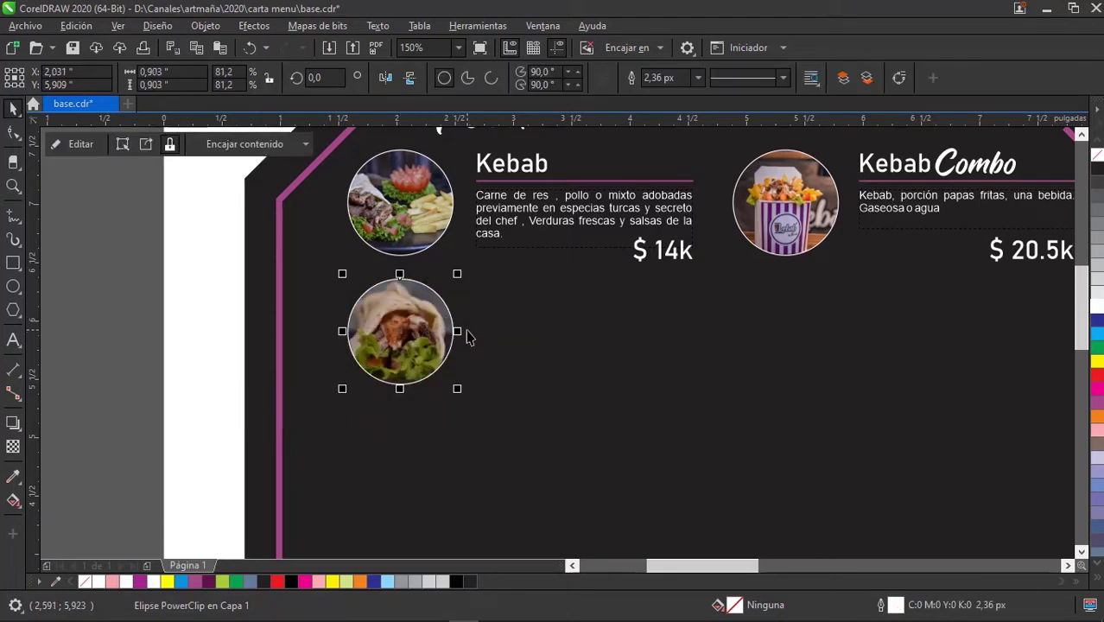
Scale the clipped kebab-wrap photo to about 1.41 in wide and centre the wrap.
double_click(424, 309)
scroll(449, 337, "up", 4)
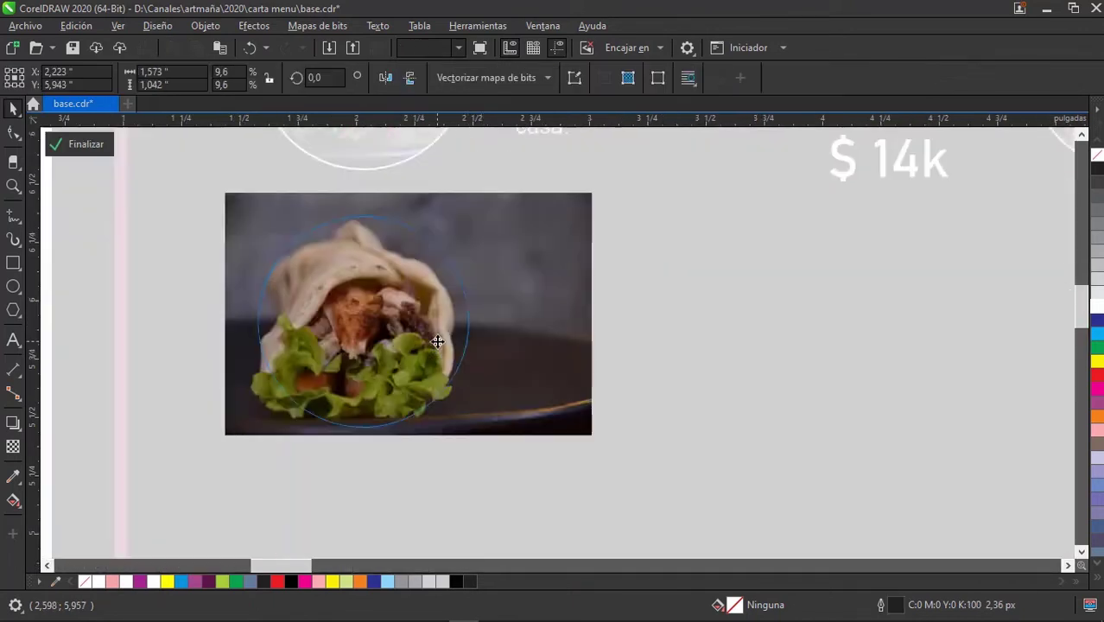
scroll(531, 303, "down", 2)
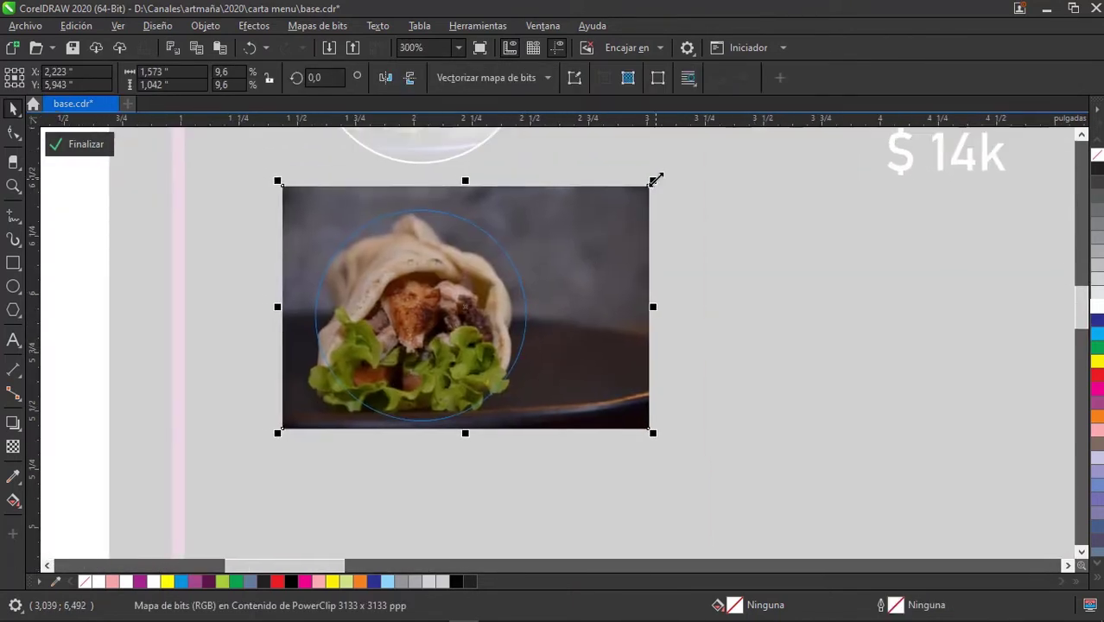
left_click_drag(653, 179, 626, 425)
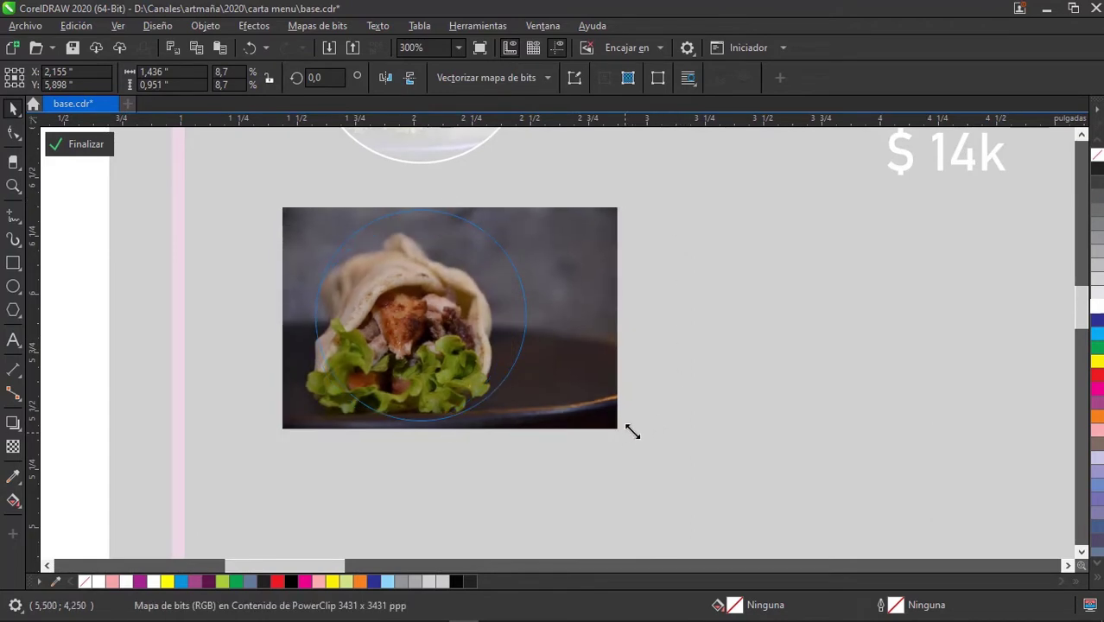
scroll(424, 320, "up", 2)
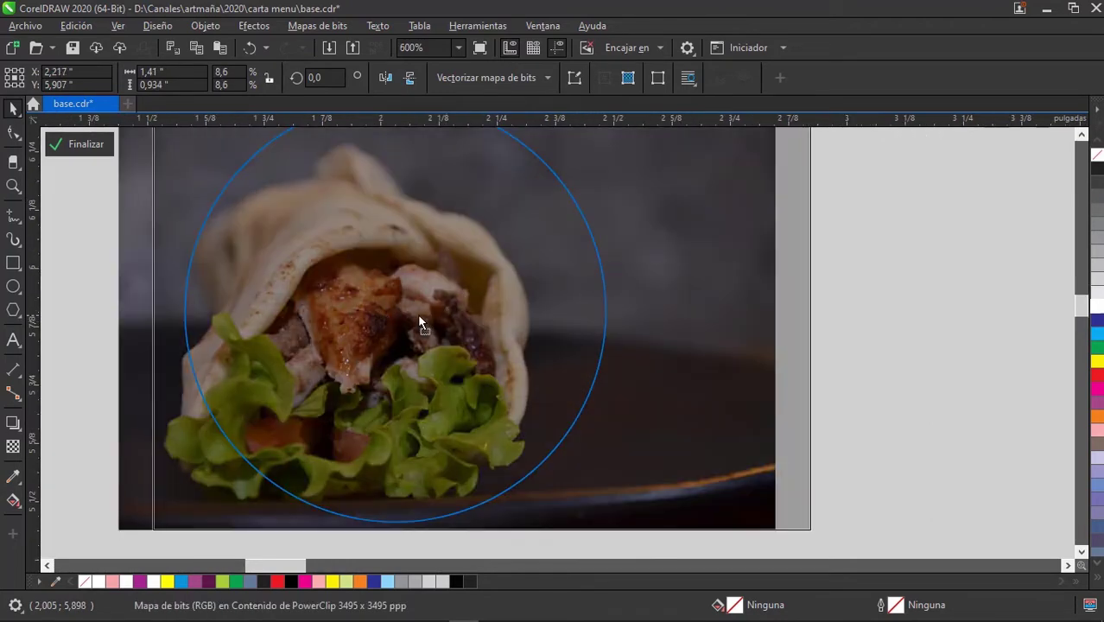
left_click_drag(419, 319, 487, 324)
right_click(487, 323)
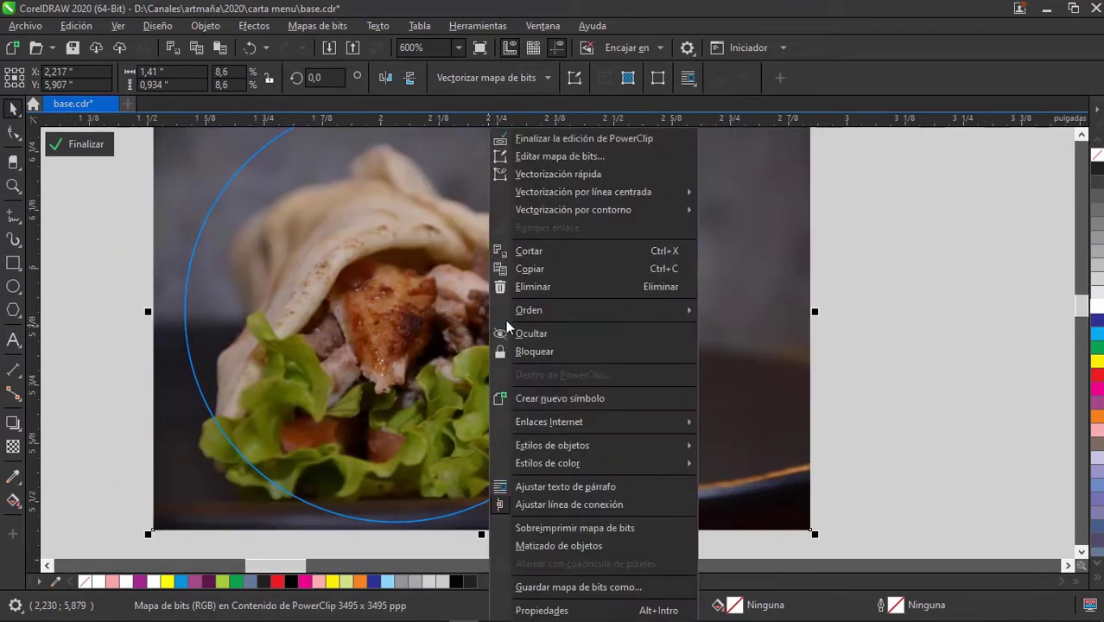
left_click(559, 139)
scroll(576, 267, "down", 3)
left_click(304, 286)
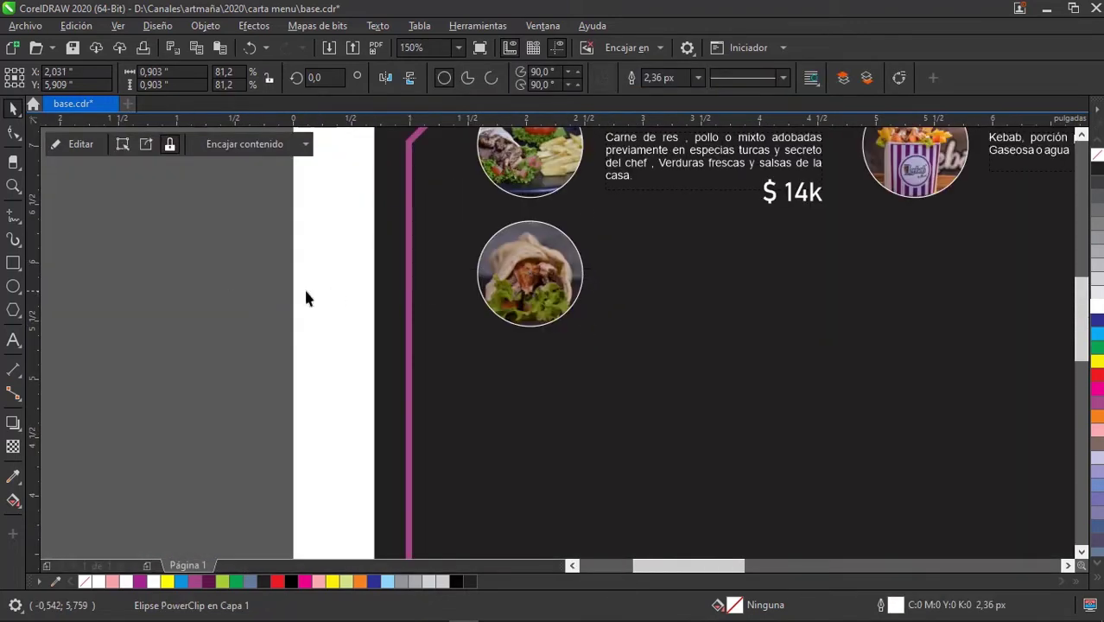
scroll(530, 306, "down", 2)
scroll(530, 306, "right", 2)
Drag the KebabBox group beside the wrap photo, then select its title and $ 19k price.
scroll(702, 311, "right", 2)
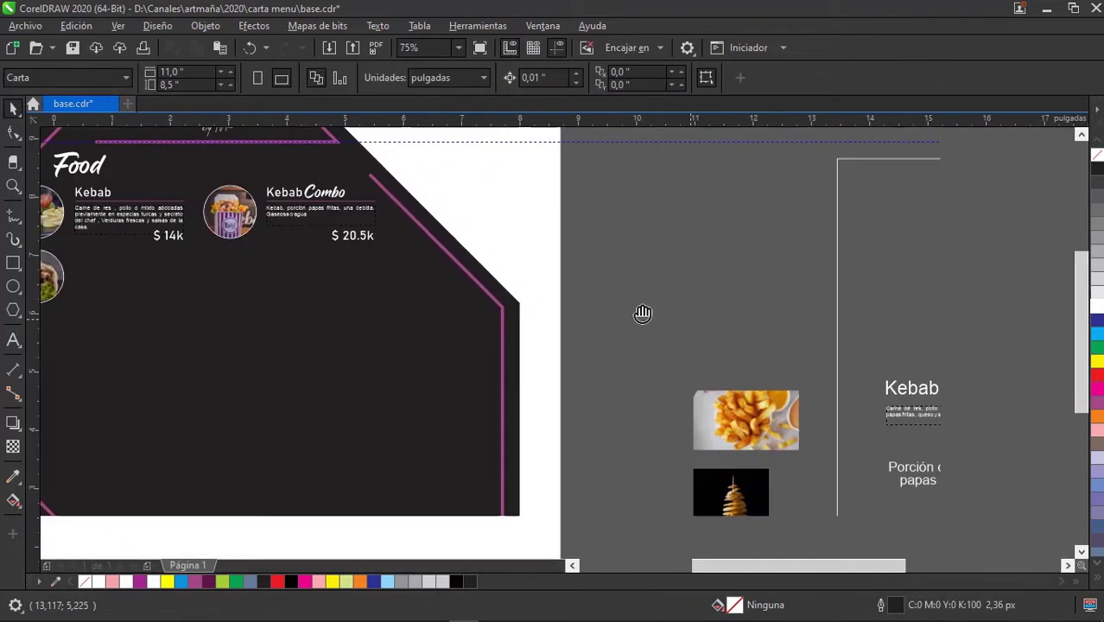
scroll(643, 313, "right", 1)
mouse_move(723, 315)
left_mouse_down()
mouse_move(922, 408)
mouse_move(479, 337)
left_mouse_up()
scroll(923, 408, "down", 1)
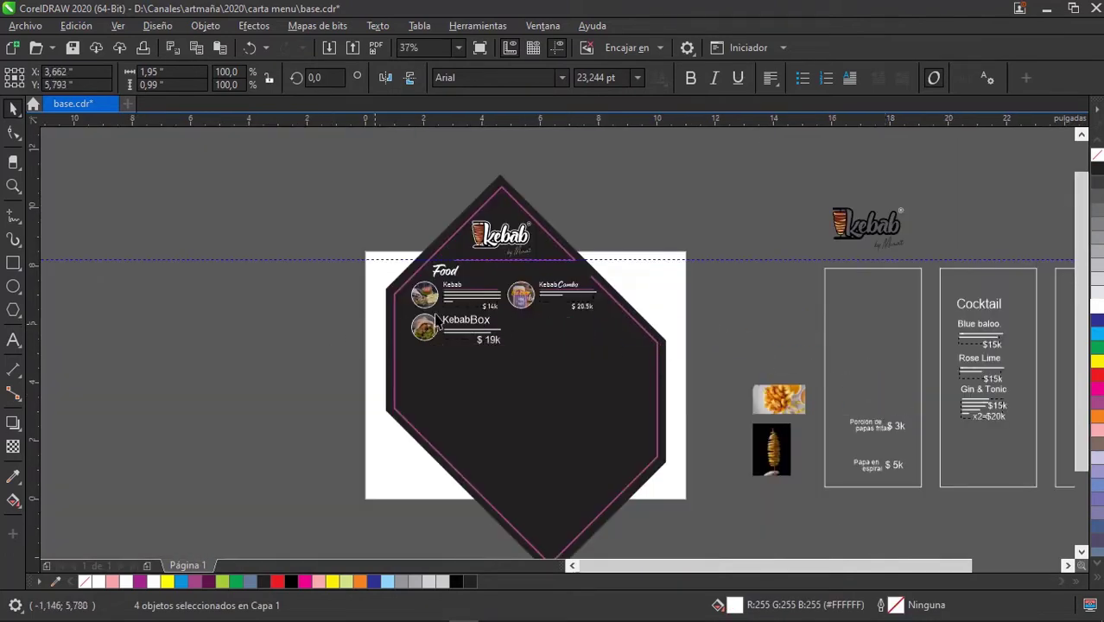
scroll(466, 315, "up", 2)
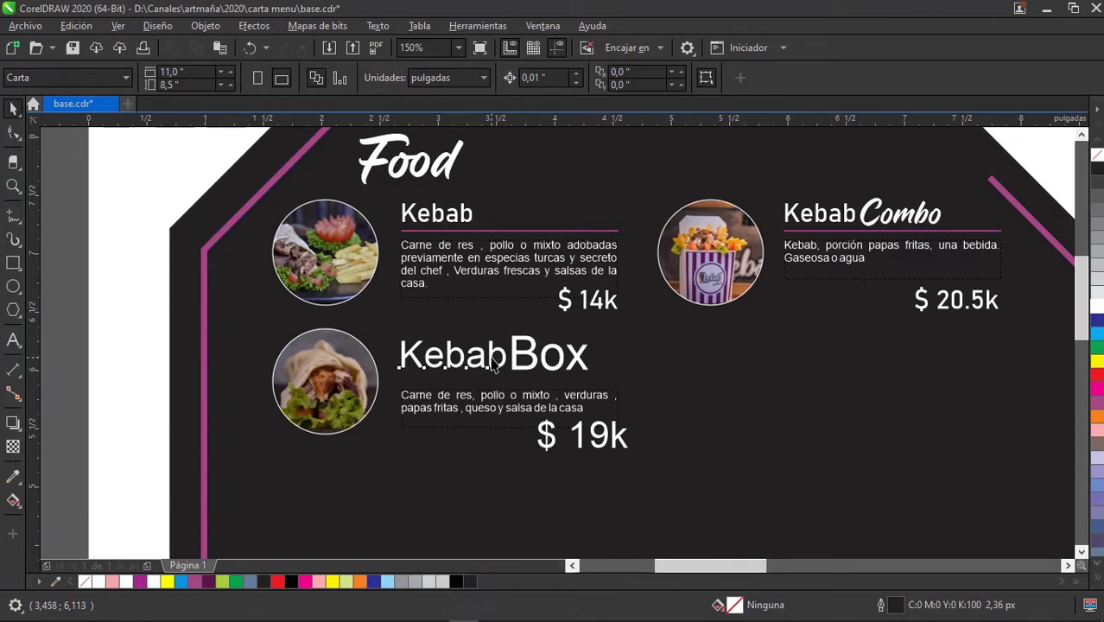
left_click(495, 367)
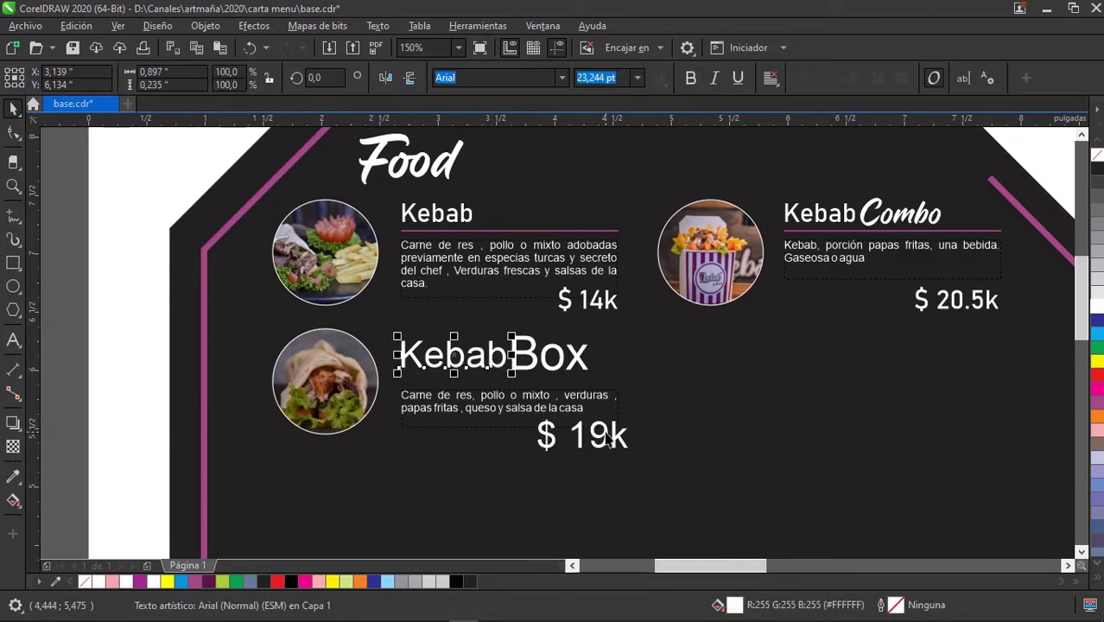
left_click(609, 439, "shift")
scroll(667, 283, "down", 2)
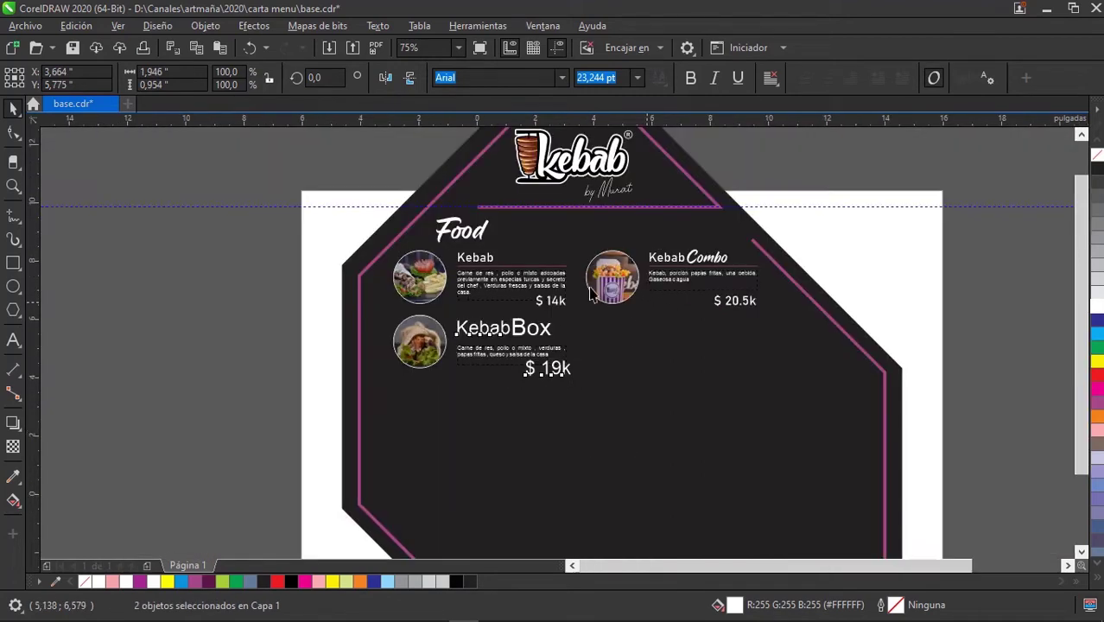
scroll(667, 283, "down", 2)
scroll(740, 270, "up", 1)
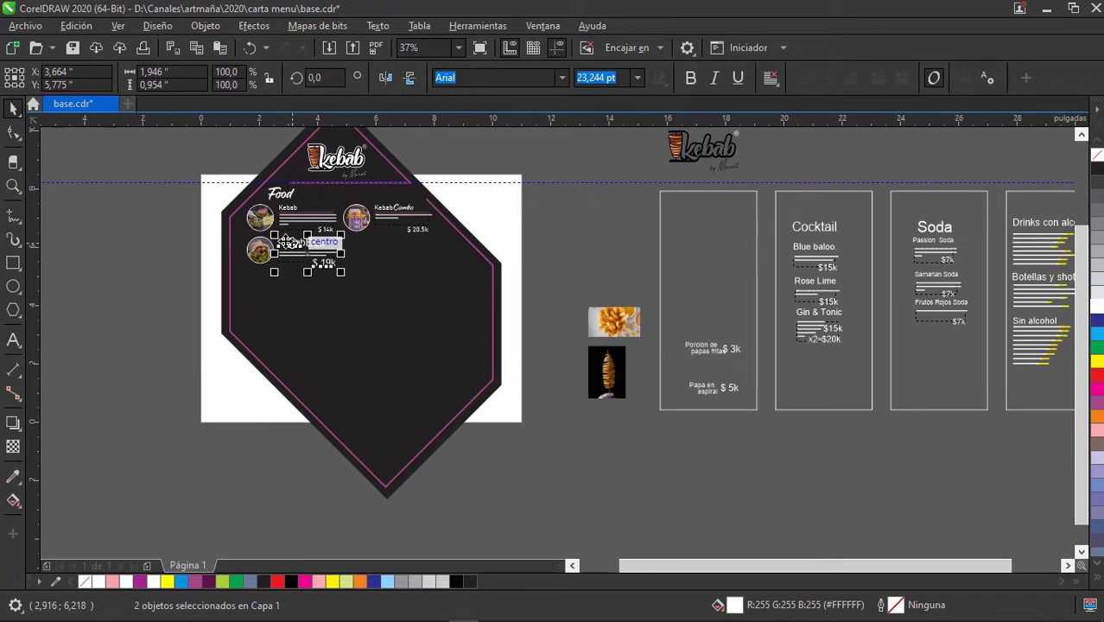
scroll(289, 241, "up", 4)
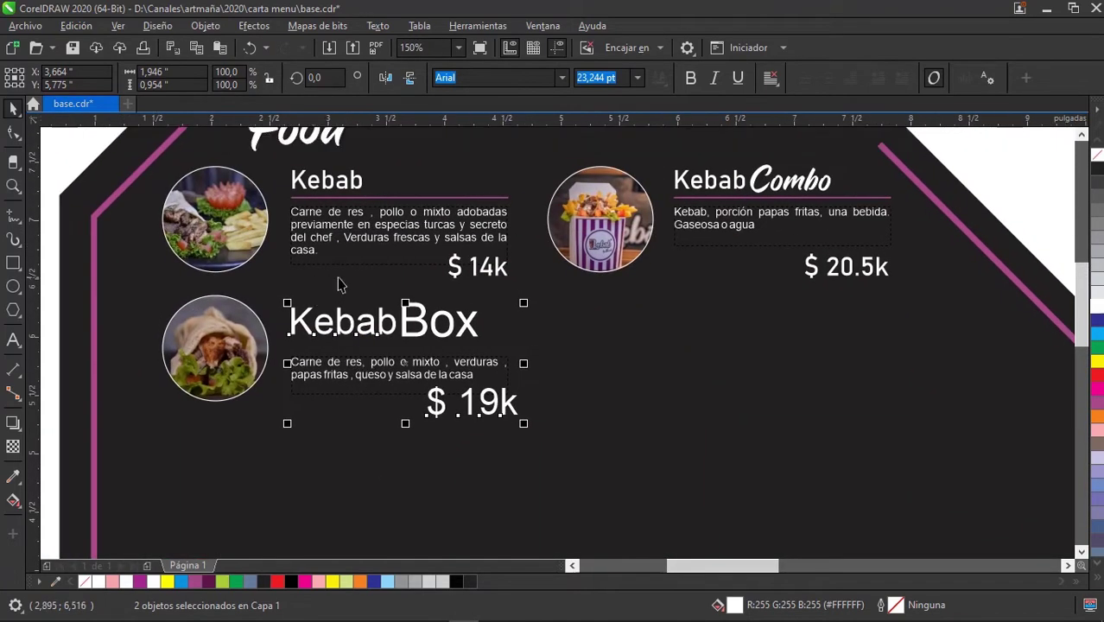
scroll(337, 284, "down", 2)
scroll(544, 374, "down", 2)
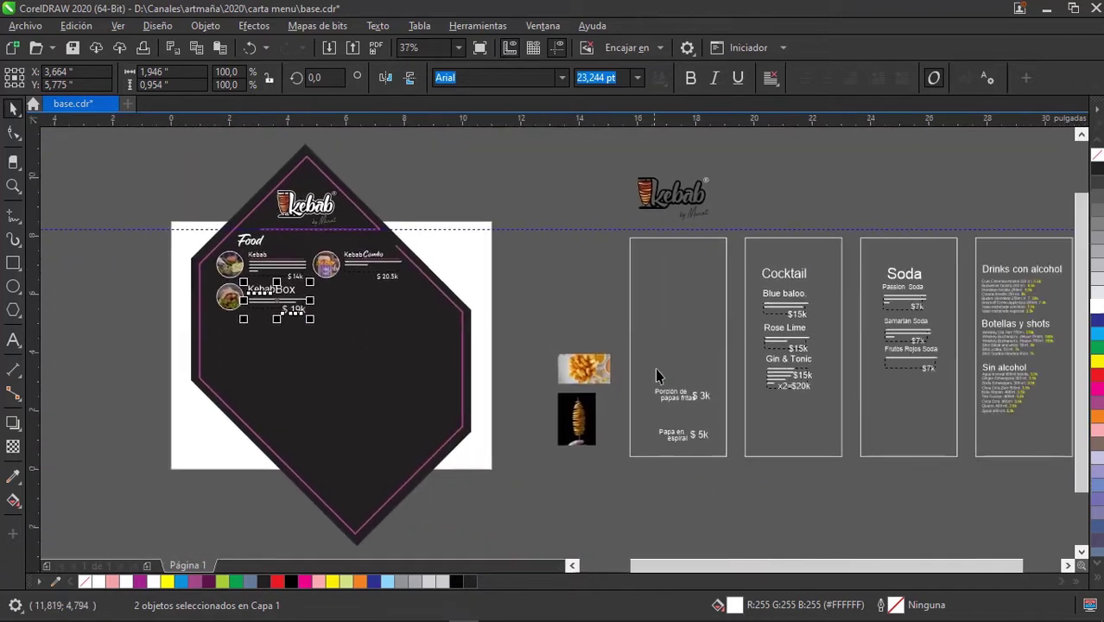
scroll(377, 322, "up", 1)
scroll(376, 322, "up", 1)
scroll(377, 322, "up", 2)
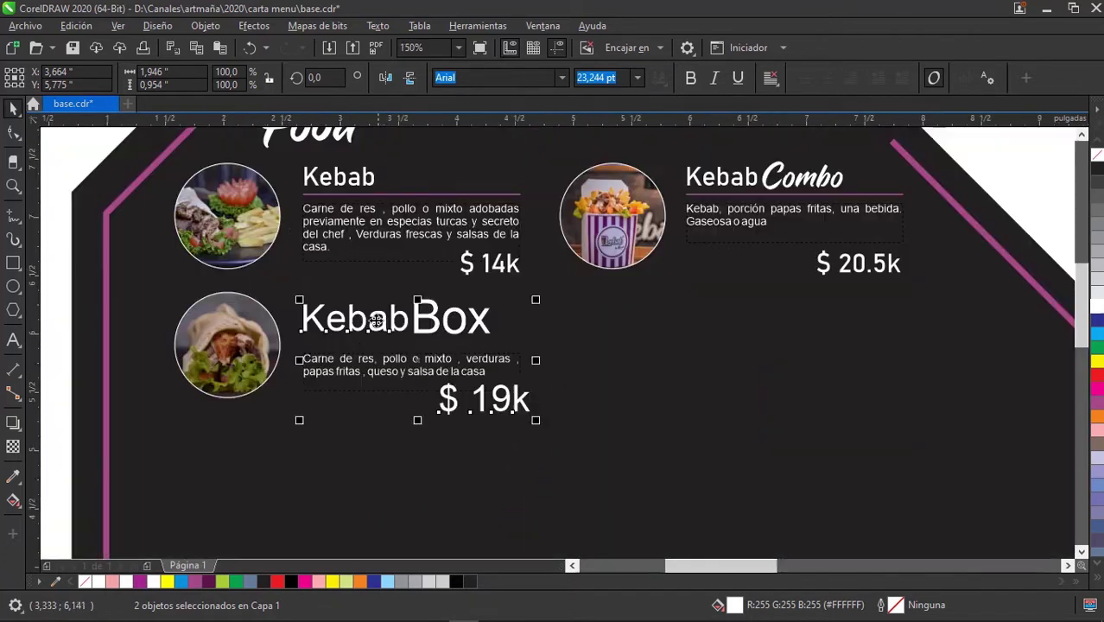
scroll(376, 322, "up", 1)
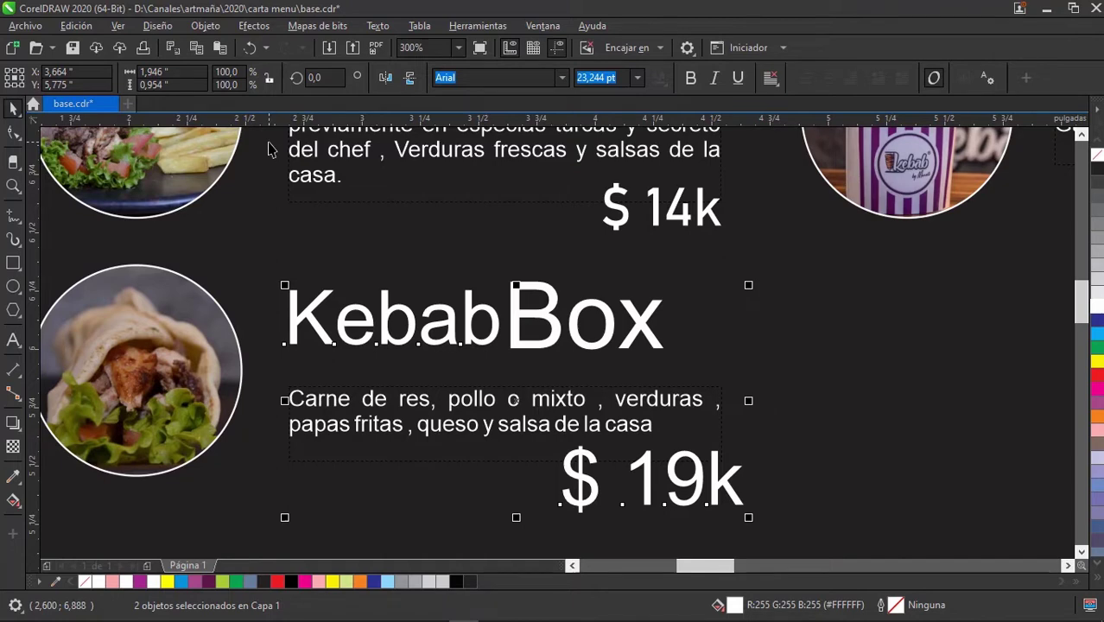
Copy the $ 14k price's font and size onto the selected text.
left_click(69, 26)
left_click(141, 141)
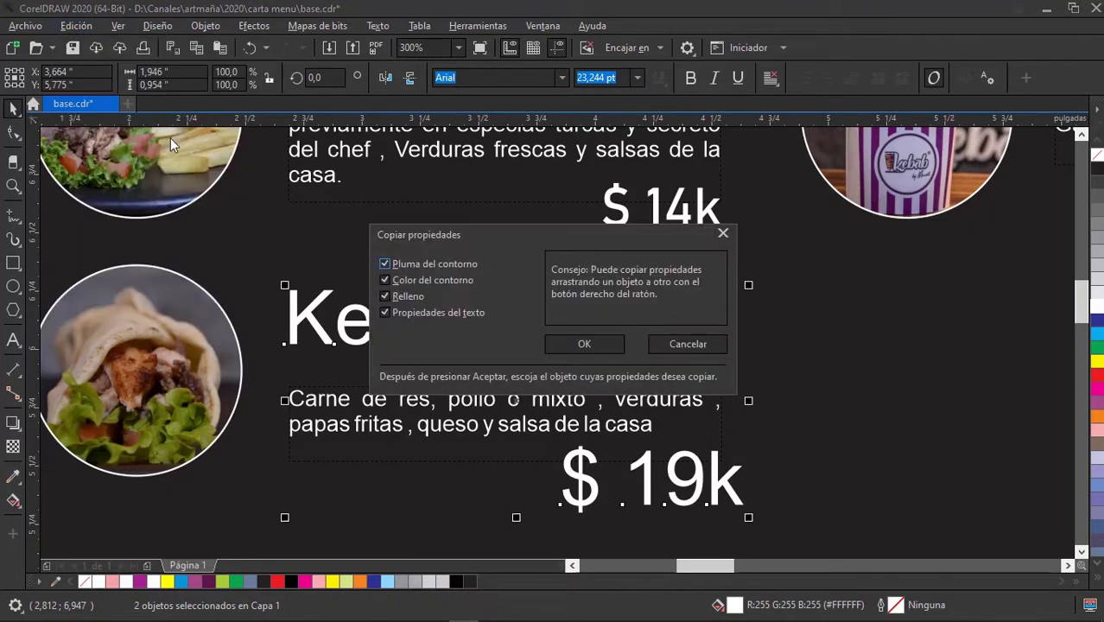
left_click(583, 345)
left_click(651, 208)
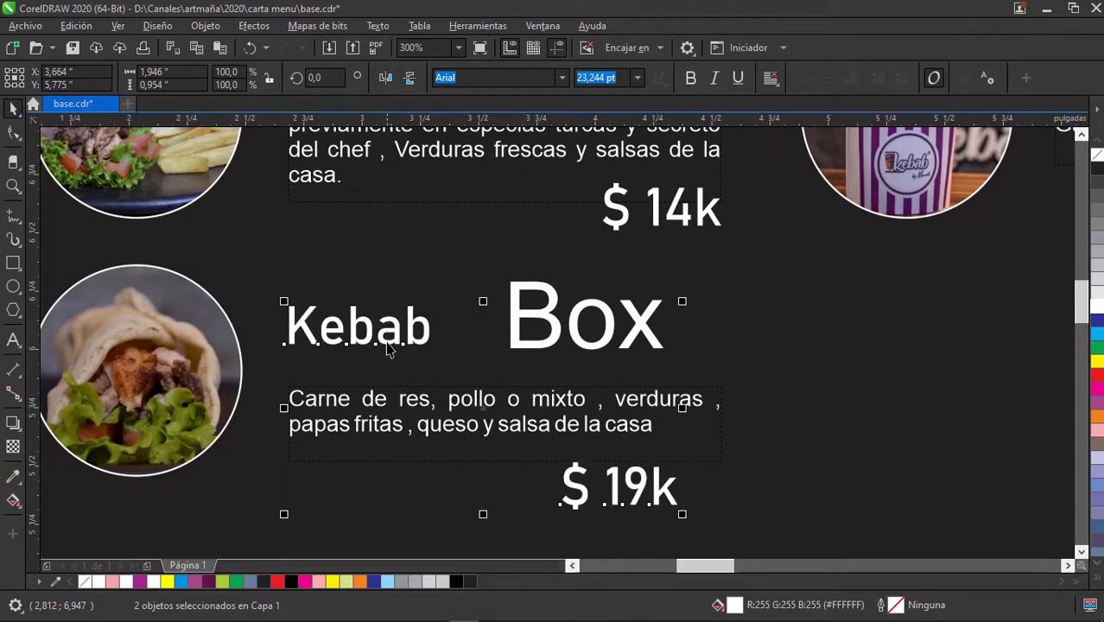
scroll(388, 348, "down", 2)
scroll(463, 349, "up", 3)
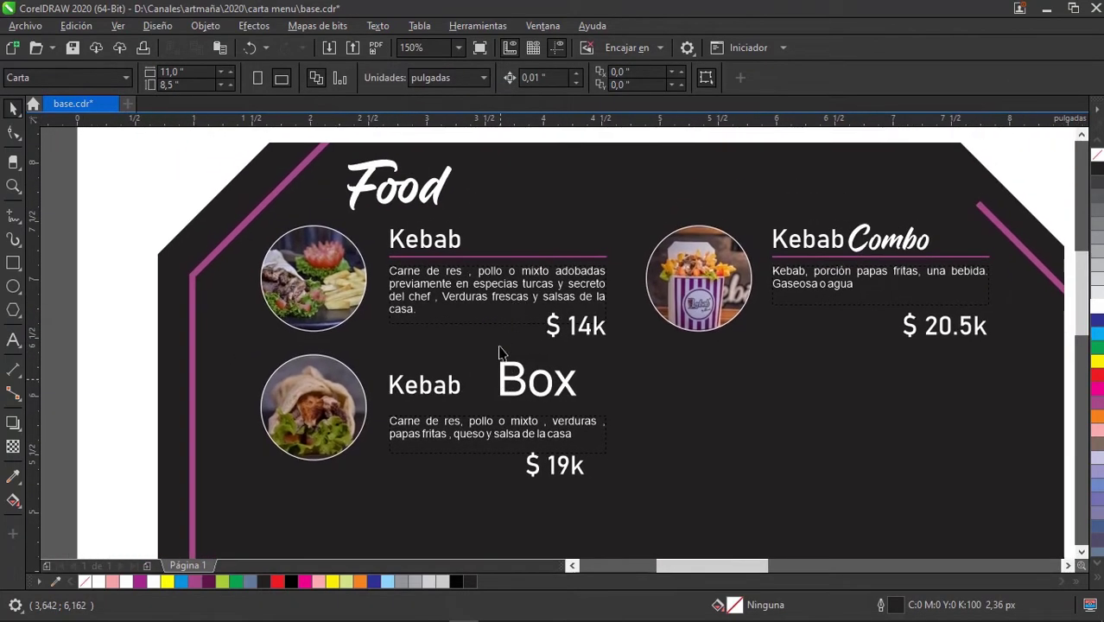
scroll(545, 382, "up", 2)
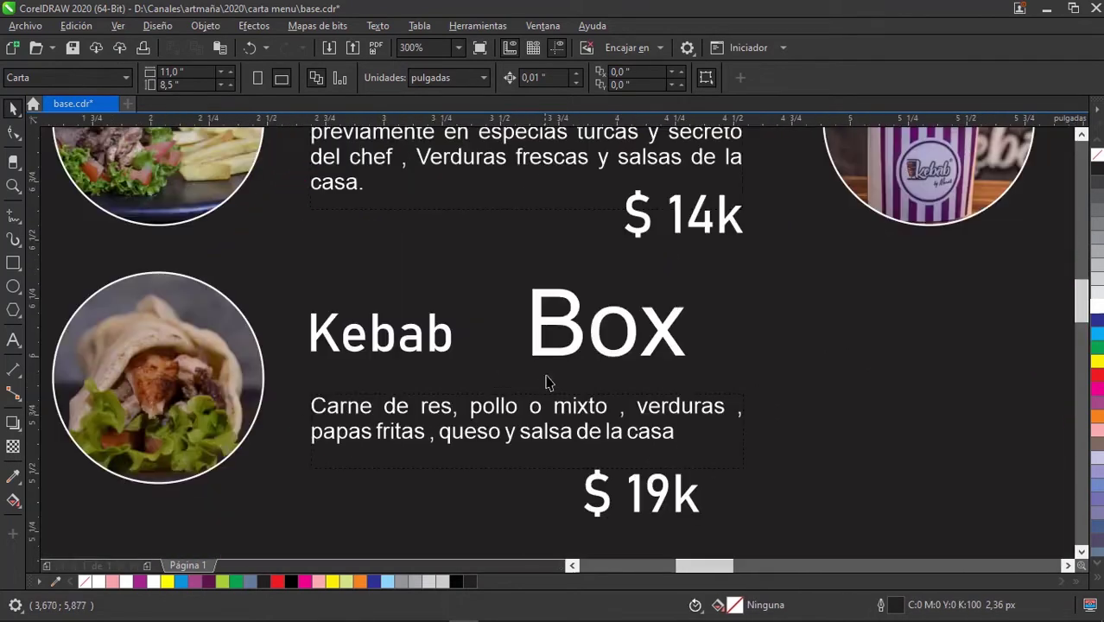
Give Box the Combo script style and move it next to Kebab.
left_click(538, 335)
scroll(538, 335, "down", 2)
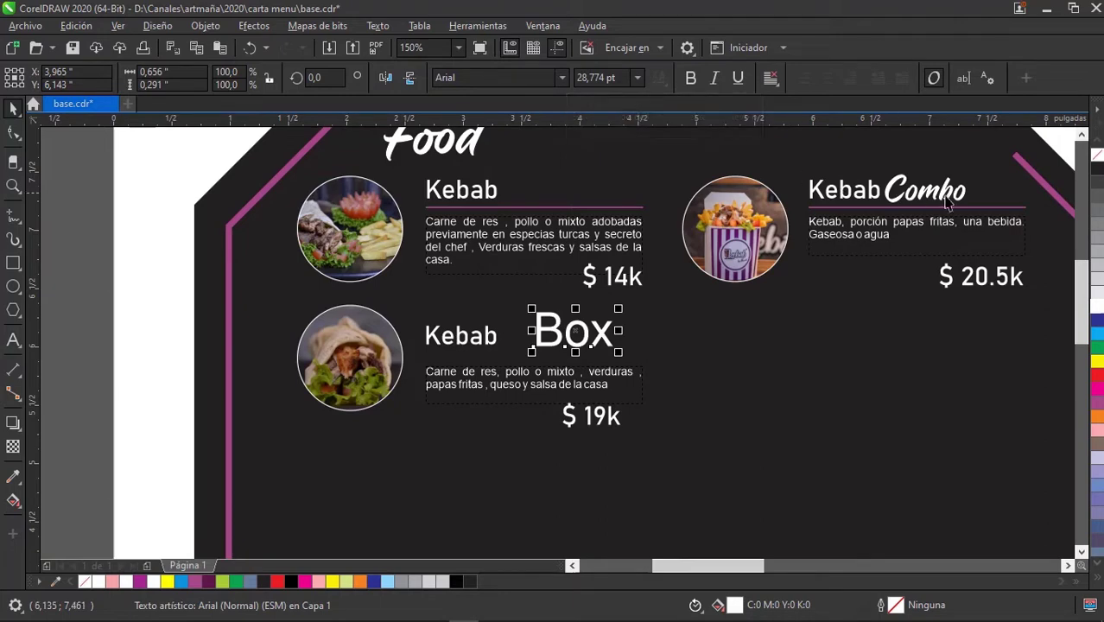
scroll(854, 194, "up", 1)
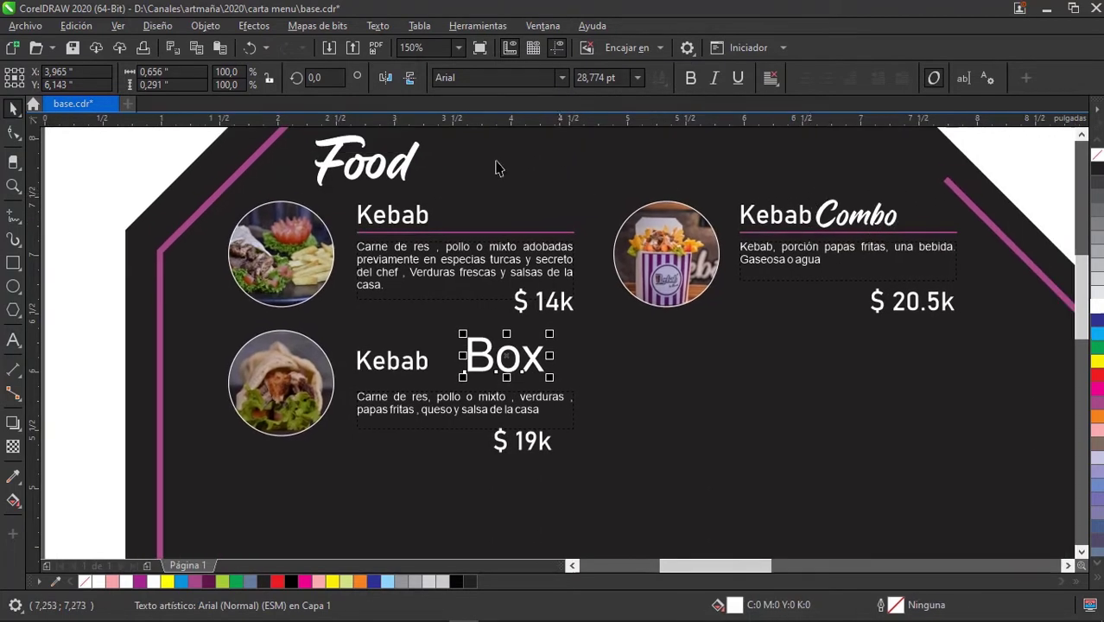
left_click(76, 27)
left_click(104, 142)
left_click(584, 344)
left_click(864, 219)
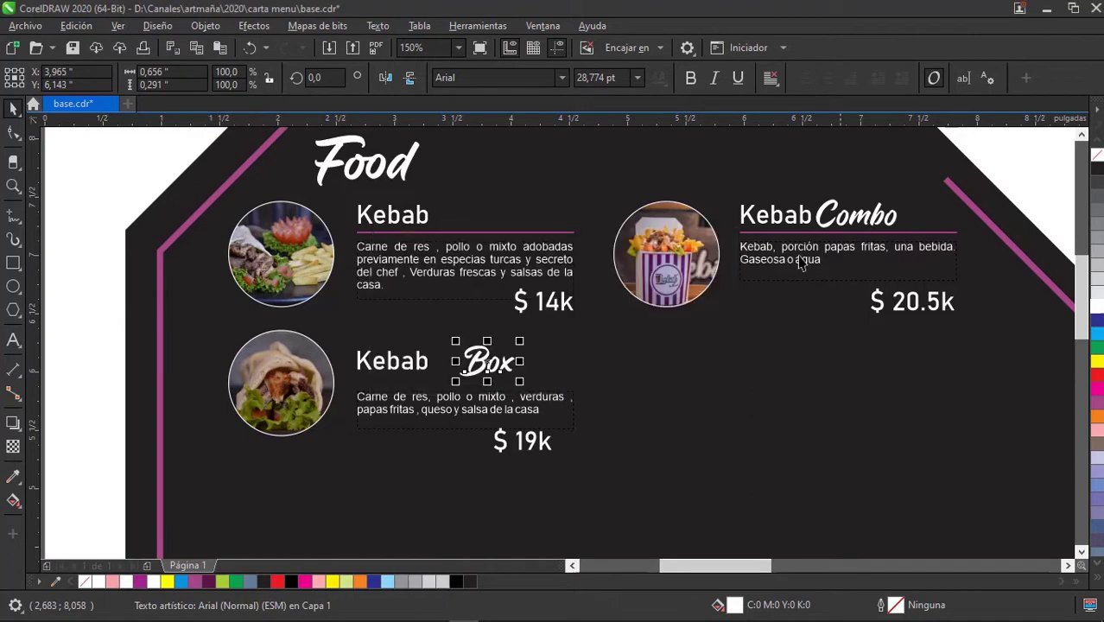
scroll(498, 354, "up", 2)
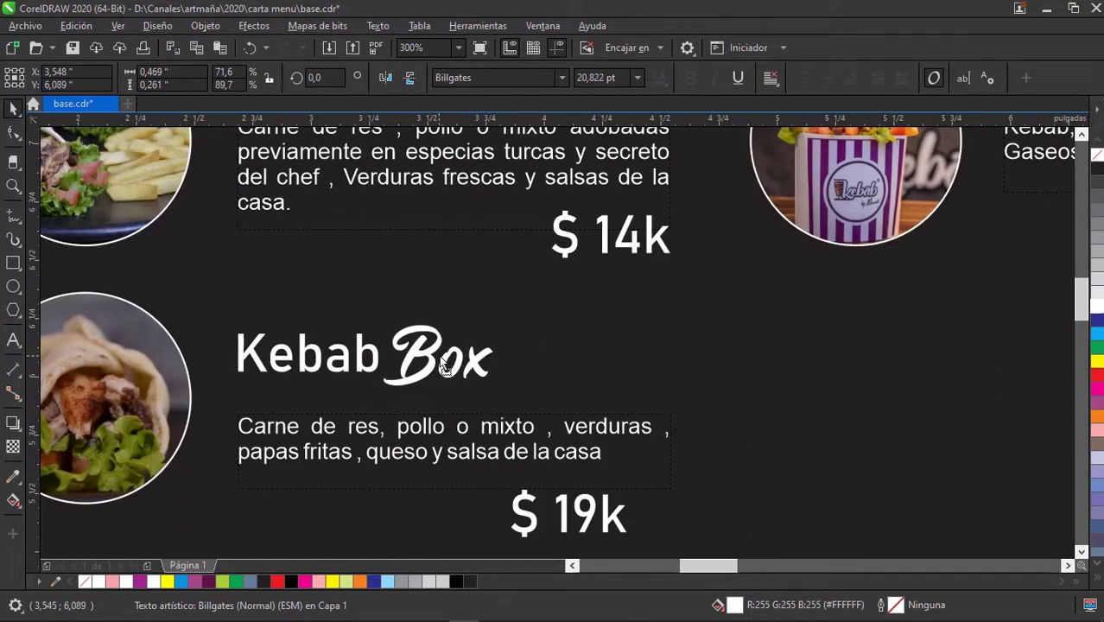
left_click_drag(498, 354, 440, 354)
Copy the pink underline beneath the Kebab Box title.
scroll(487, 303, "down", 2)
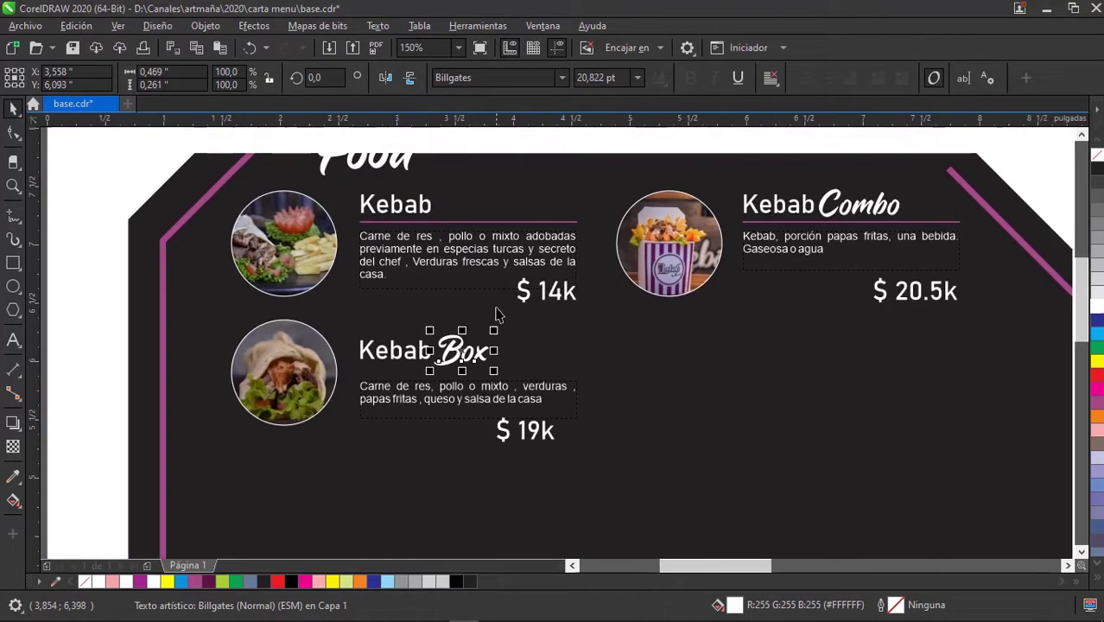
left_click(528, 222)
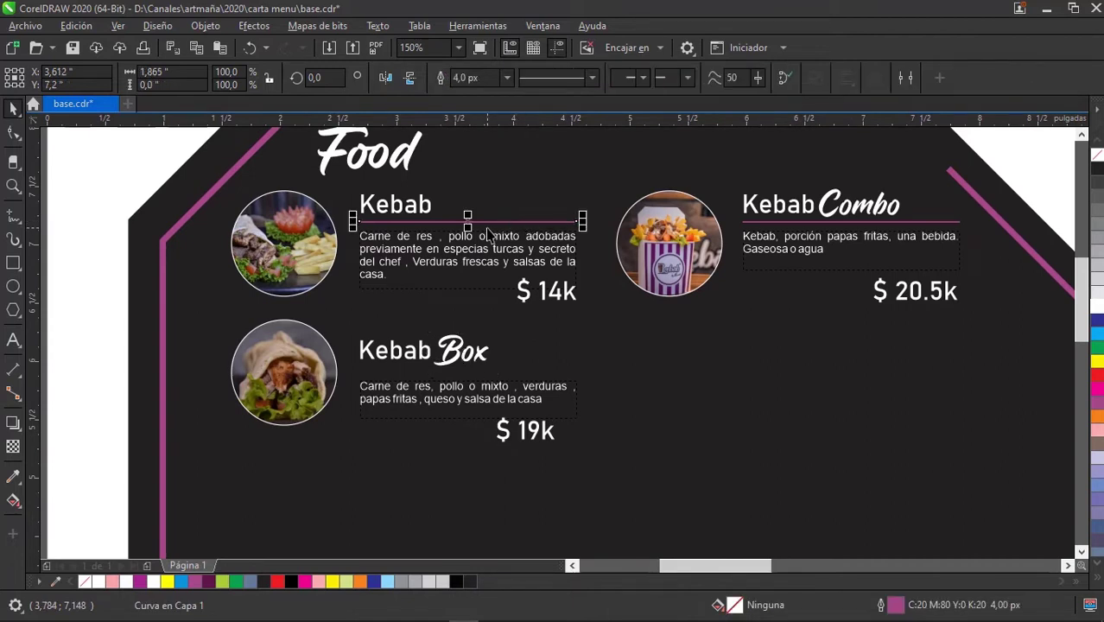
left_click_drag(529, 222, 477, 377)
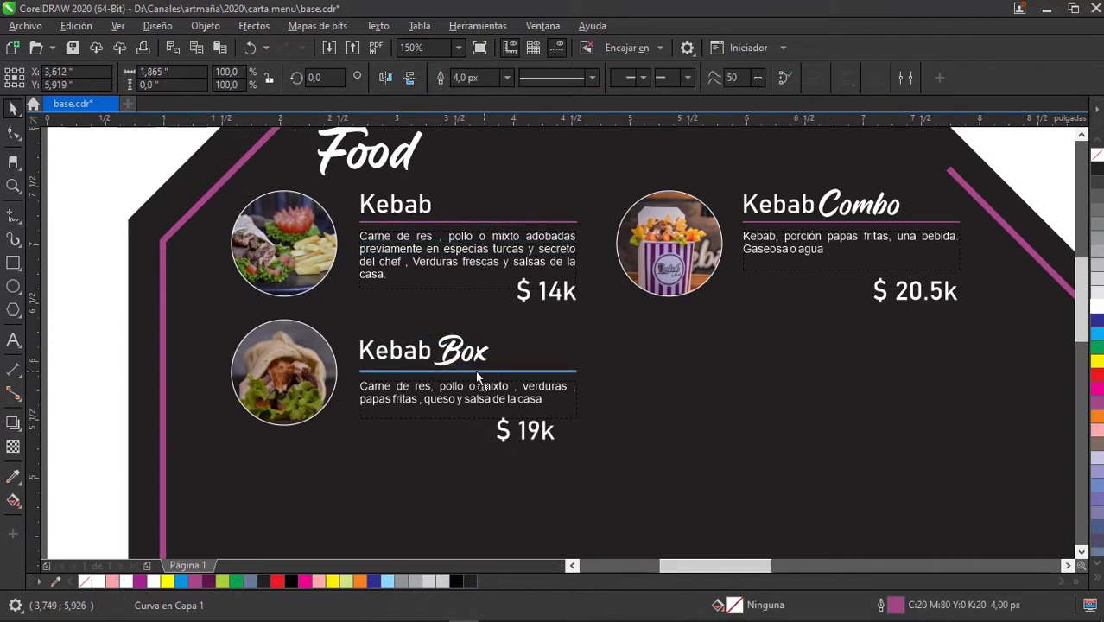
left_click(93, 371)
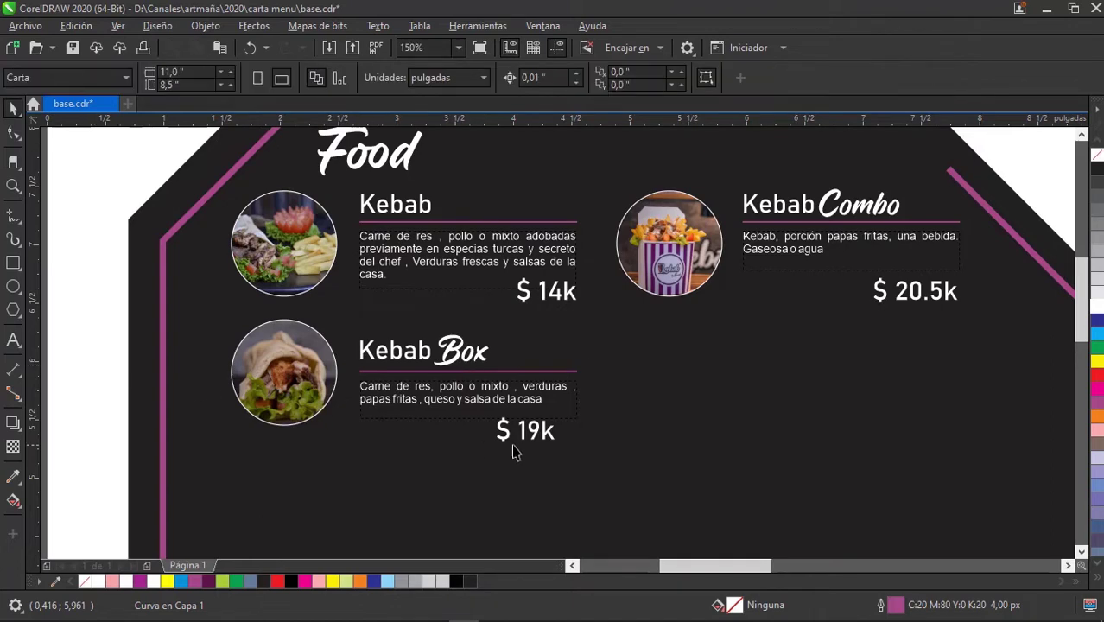
Align the $ 19k price with the $ 14k price.
left_click(535, 442)
scroll(535, 442, "up", 2)
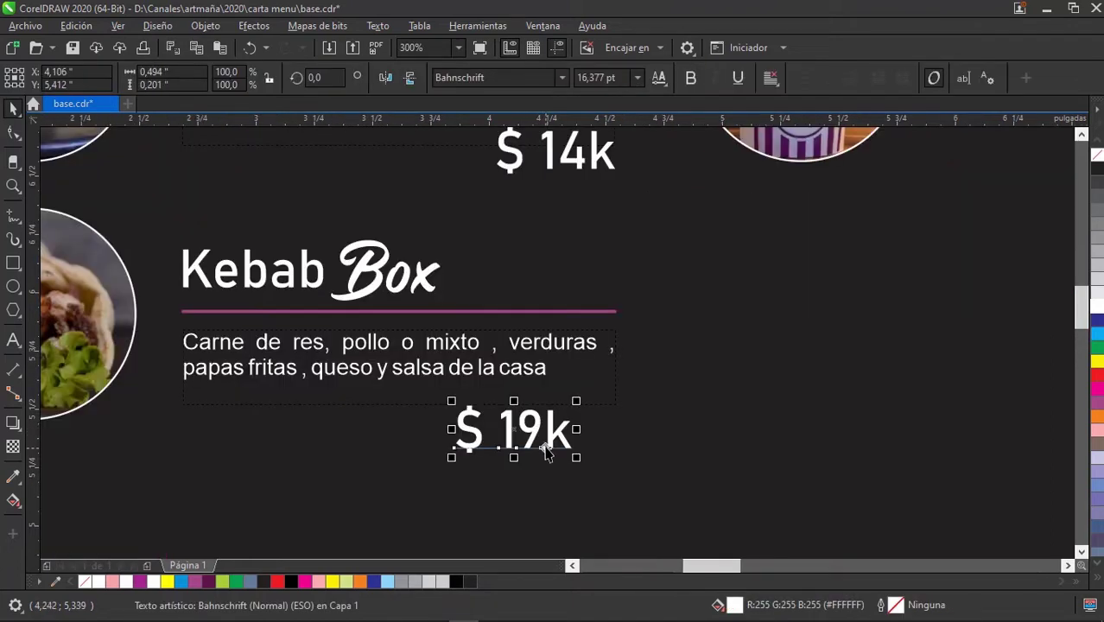
left_click_drag(555, 455, 589, 431)
scroll(589, 423, "down", 1)
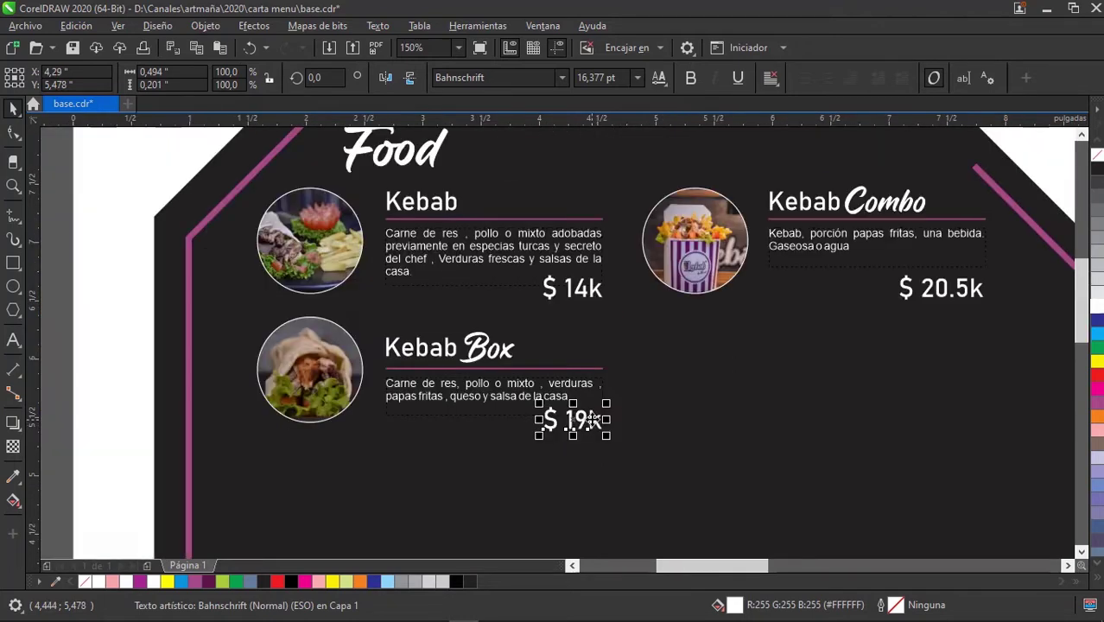
scroll(590, 423, "down", 1)
Duplicate the Kebab Box photo circle twice into the empty slots beside it.
left_click(350, 309)
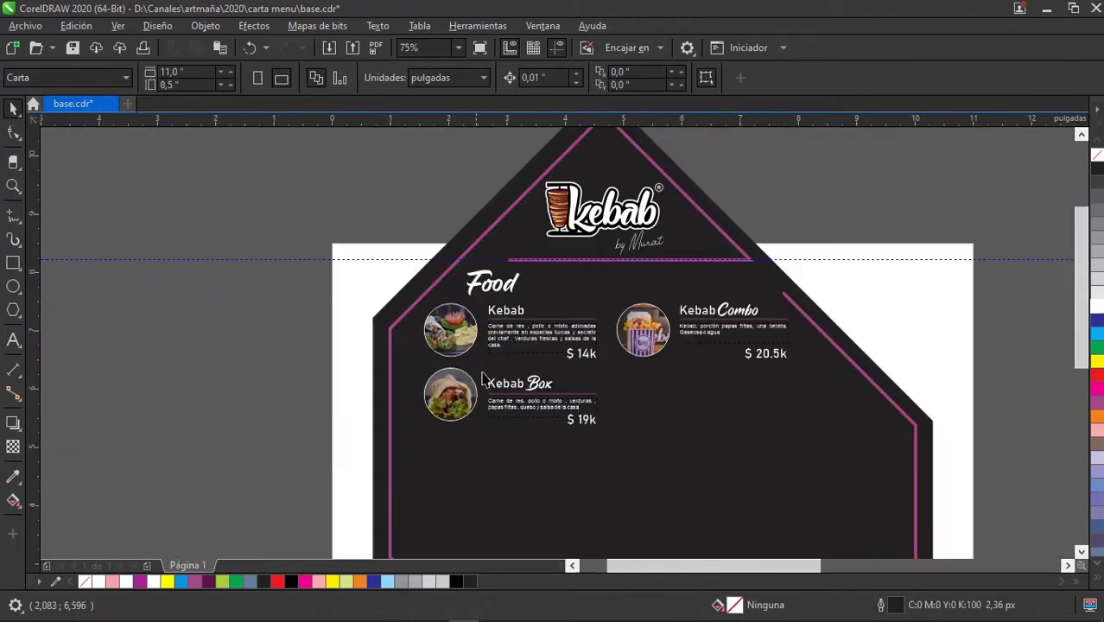
scroll(377, 323, "down", 1)
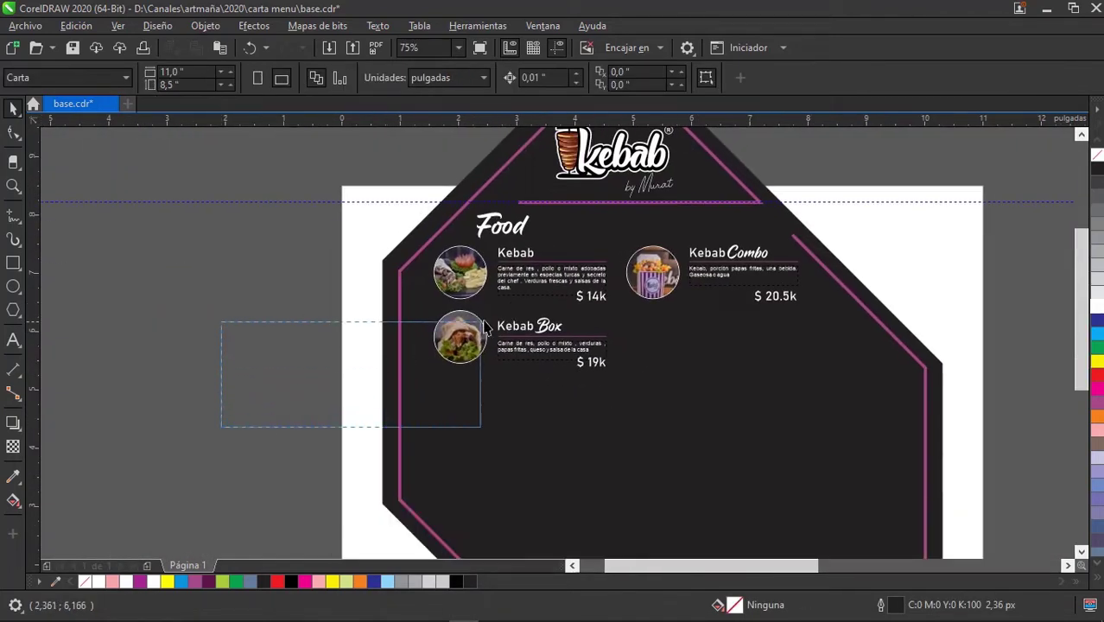
left_click_drag(289, 416, 501, 304)
mouse_move(458, 341)
left_mouse_down()
mouse_move(650, 354)
mouse_move(642, 346)
left_mouse_up()
scroll(549, 336, "right", 2)
key("ctrl+r")
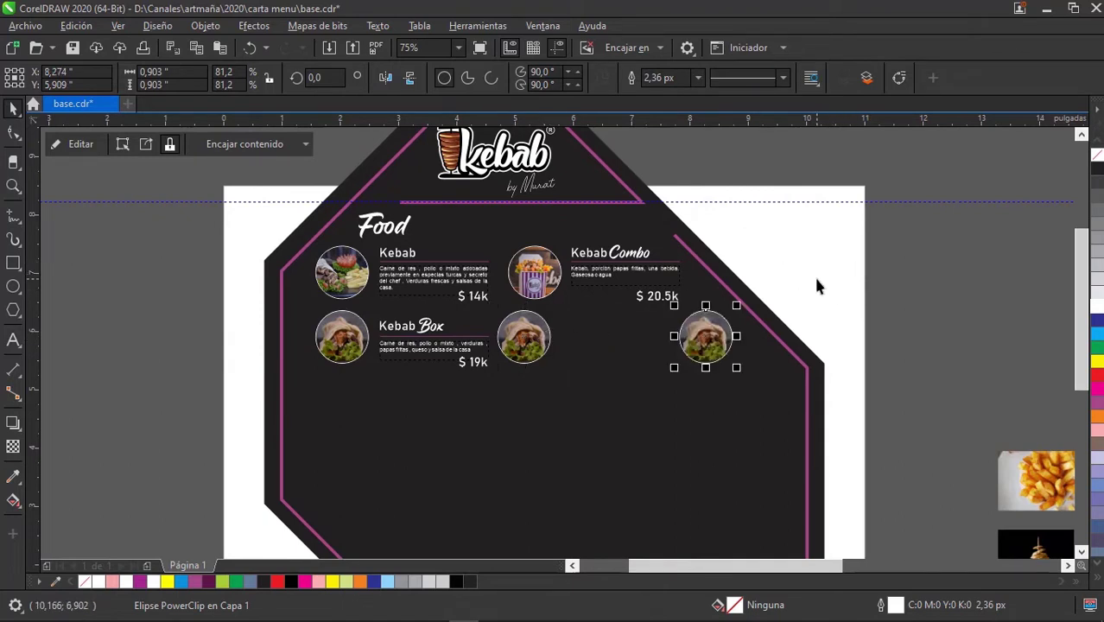
left_click(869, 271)
Extract and delete the kebab photos from both copied circles.
scroll(730, 307, "down", 2)
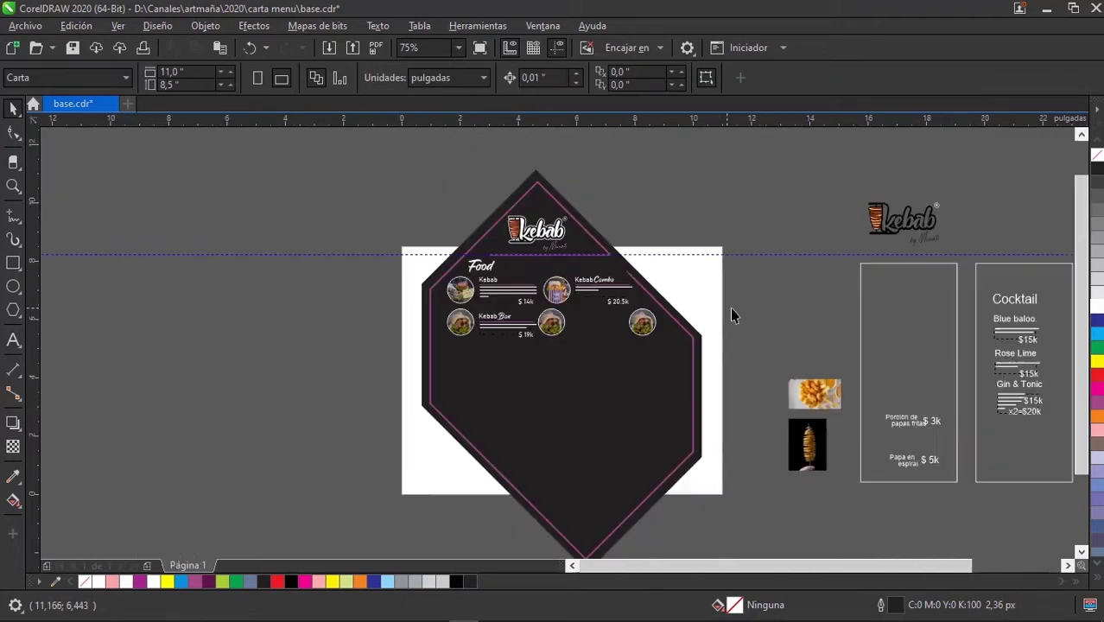
scroll(692, 337, "down", 1)
scroll(696, 363, "up", 2)
scroll(745, 371, "down", 1)
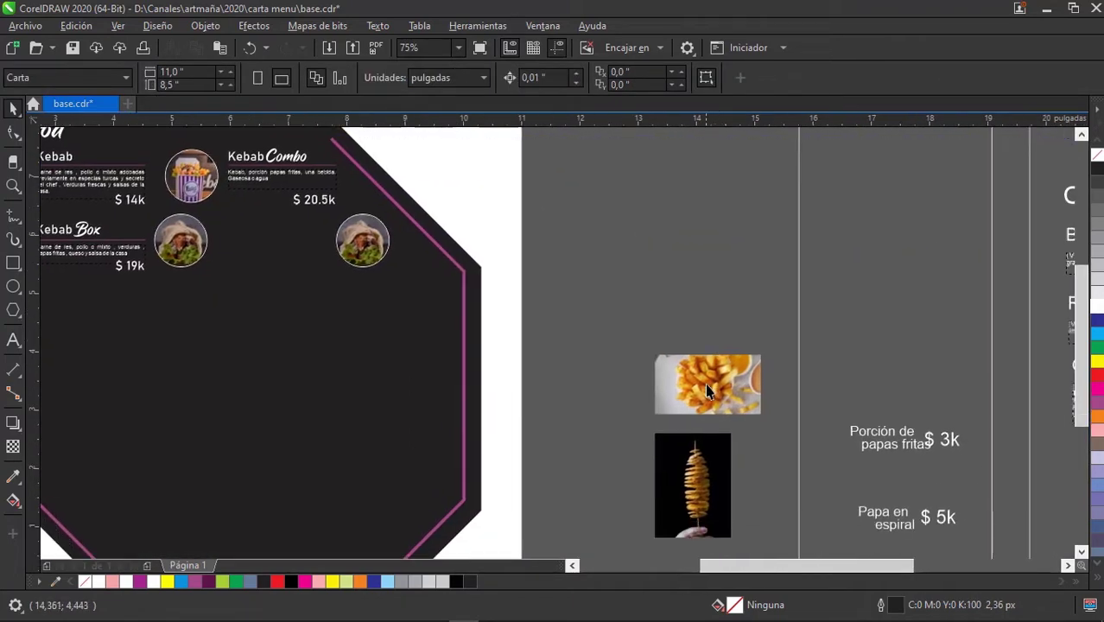
left_click(708, 380)
scroll(557, 298, "left", 2)
left_click(302, 294)
right_click(303, 295)
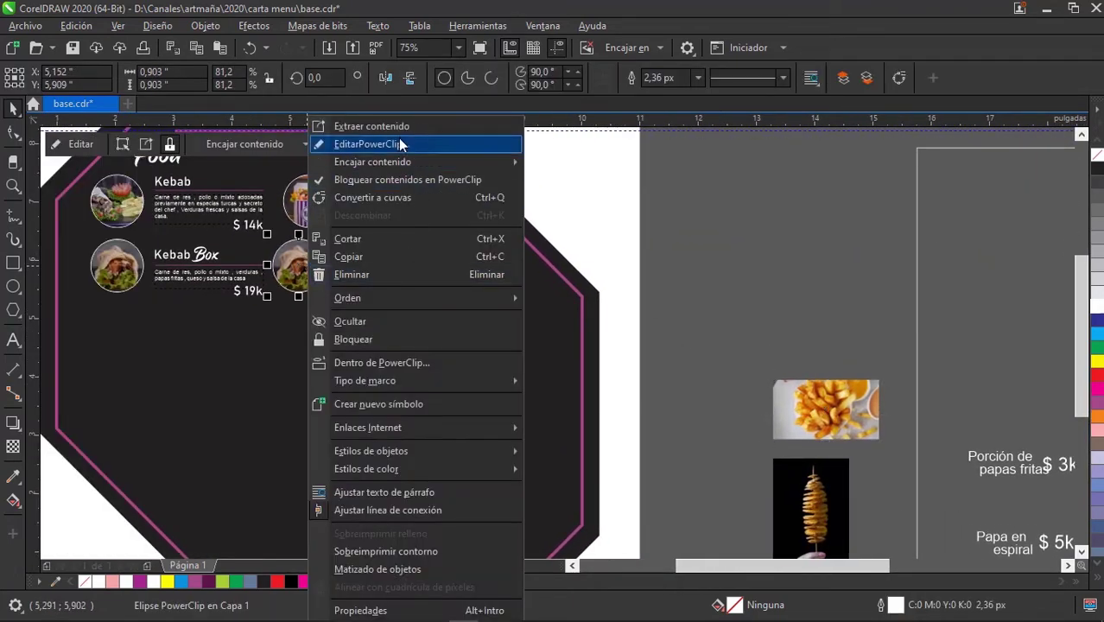
left_click(393, 124)
key("Delete")
left_click(481, 265)
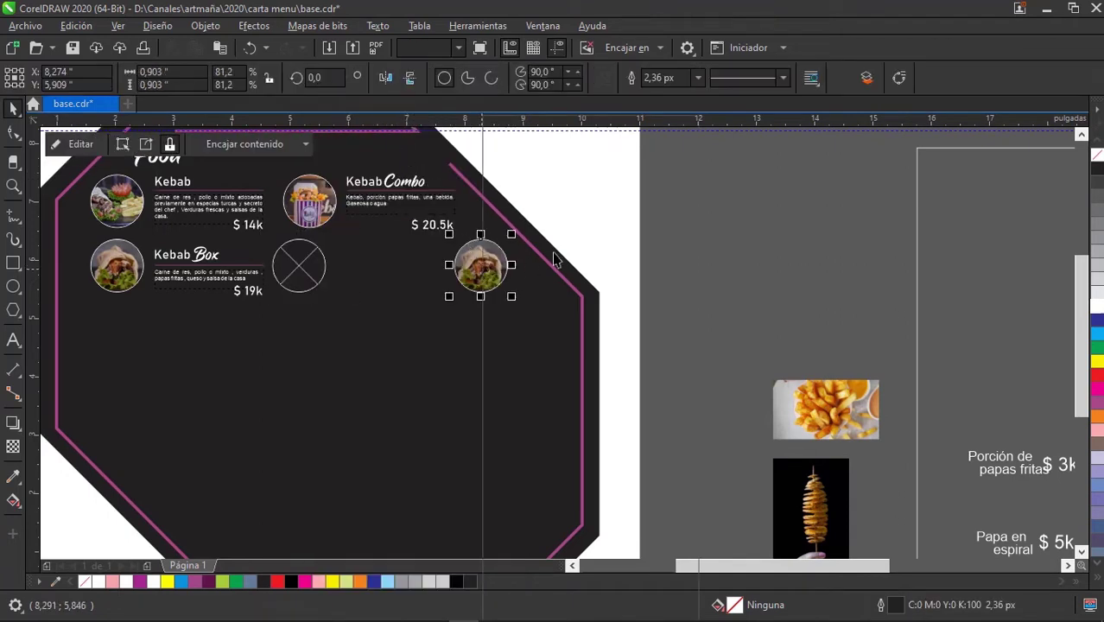
right_click(484, 264)
left_click(557, 125)
key("Delete")
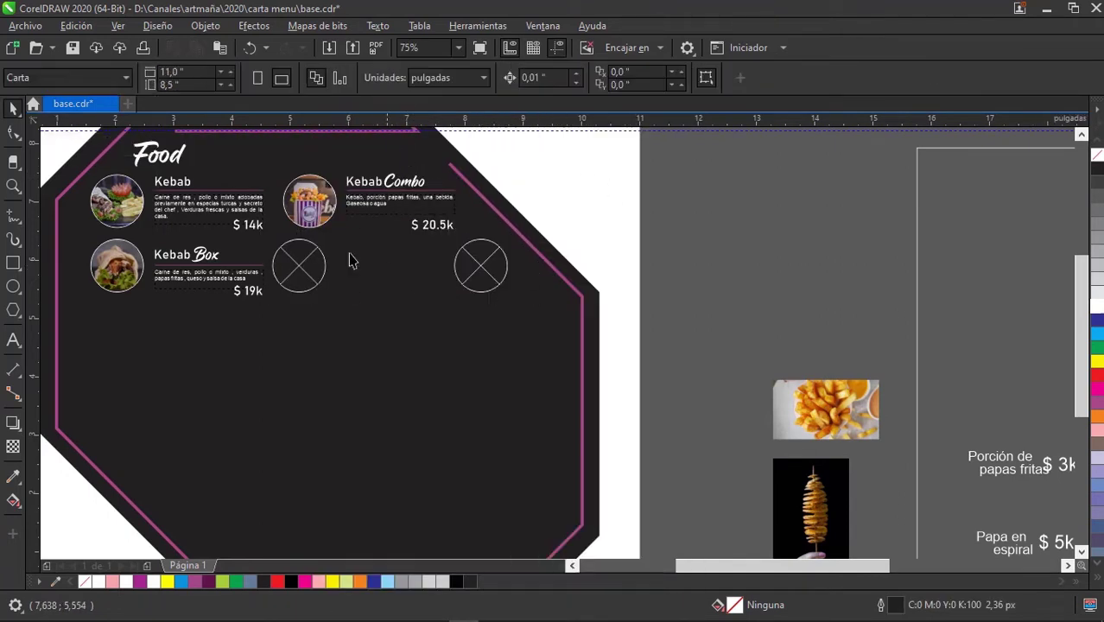
PowerClip the fries photo into the middle circle and the spiral-potato photo into the right one.
left_click(834, 418)
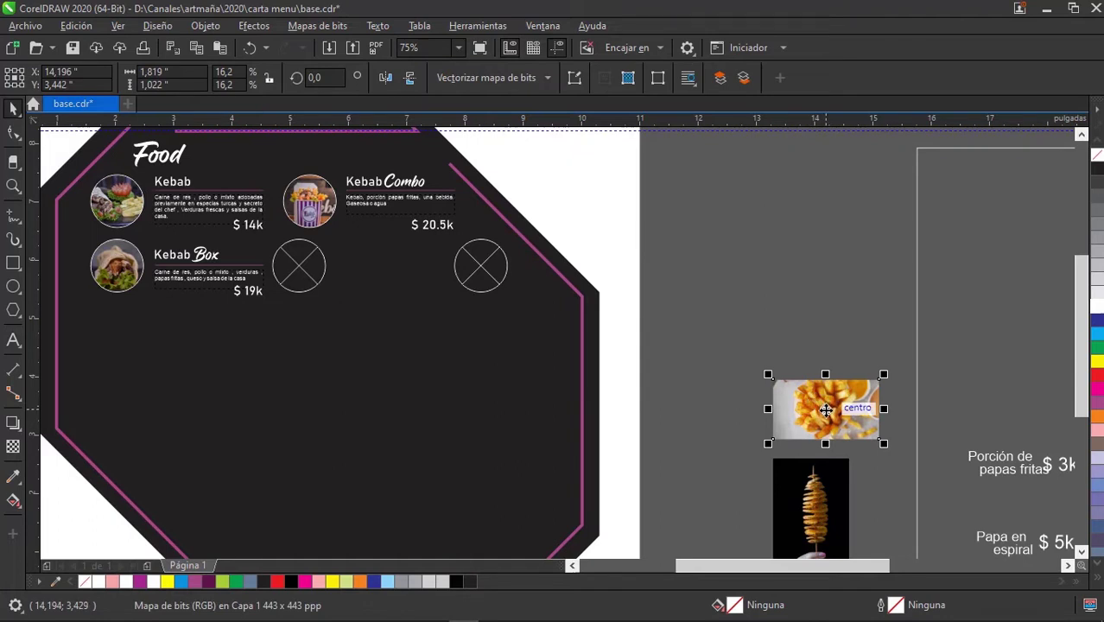
left_click_drag(824, 411, 302, 270)
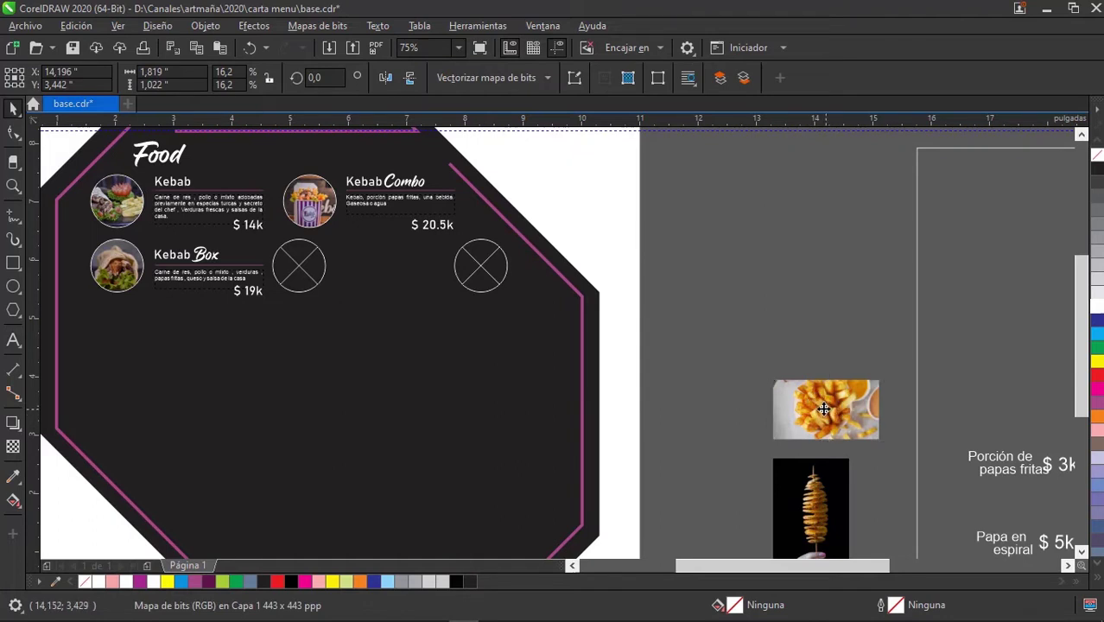
left_click(850, 329)
mouse_move(812, 511)
left_mouse_down()
mouse_move(789, 331)
mouse_move(481, 255)
left_mouse_up()
Edit the right PowerClip, shrinking the potato photo to about 72% and centring it.
scroll(481, 255, "up", 3)
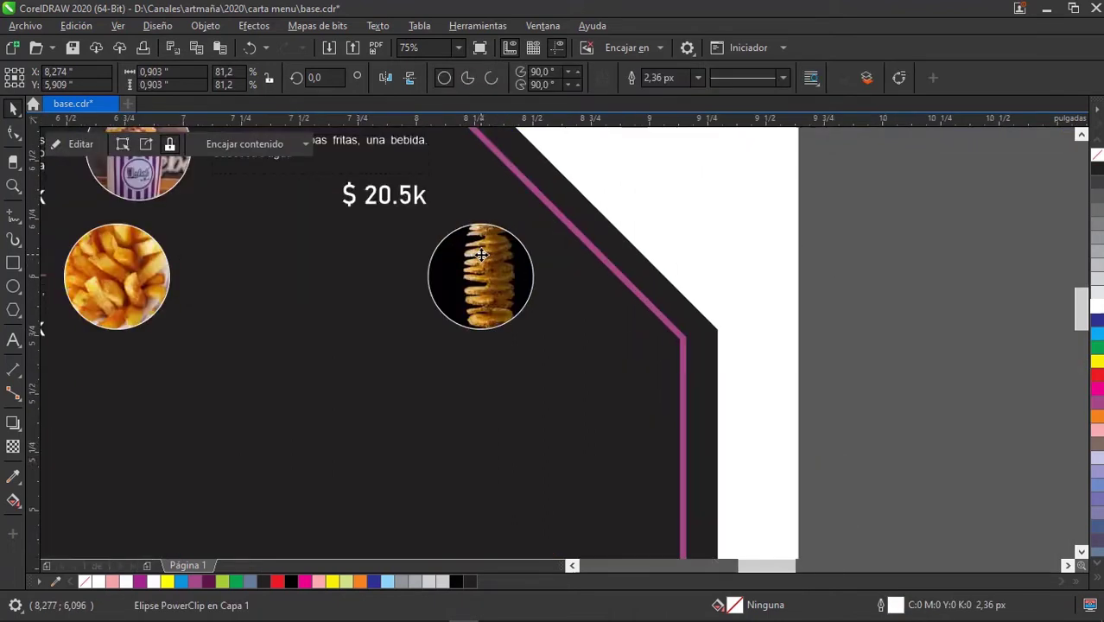
scroll(481, 255, "up", 2)
left_click(552, 293, "ctrl")
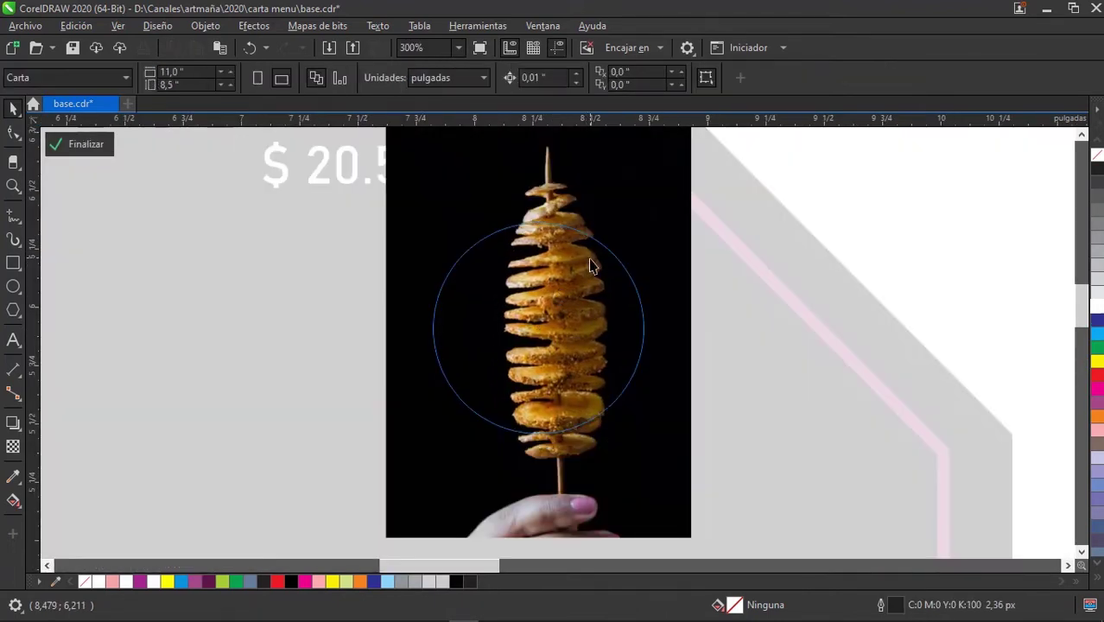
left_click(607, 283)
scroll(613, 357, "up", 1)
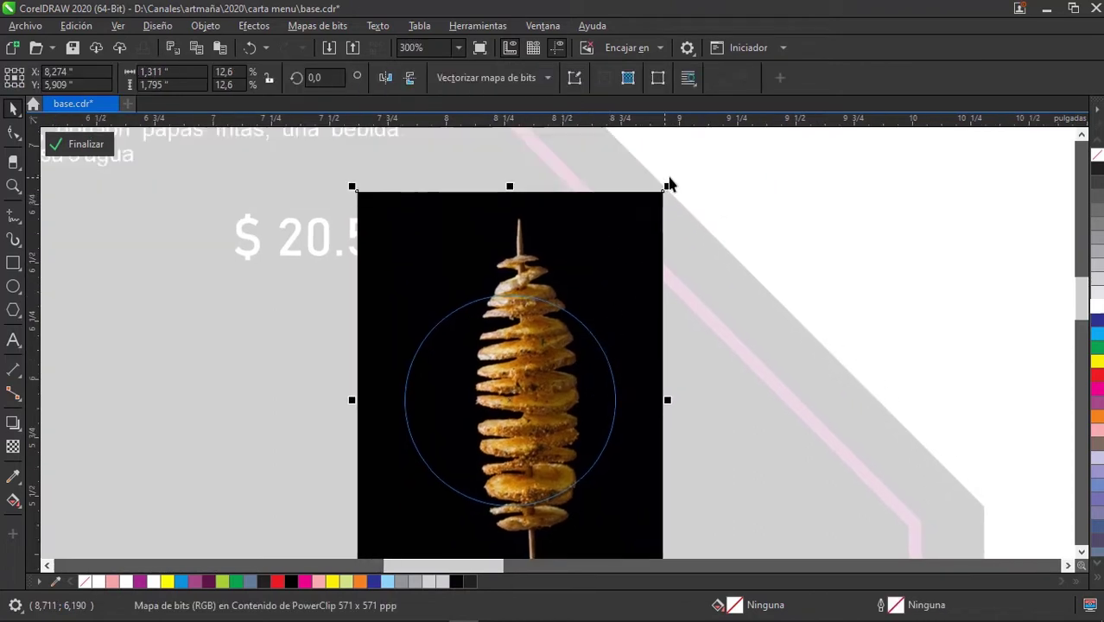
left_click_drag(667, 187, 626, 178)
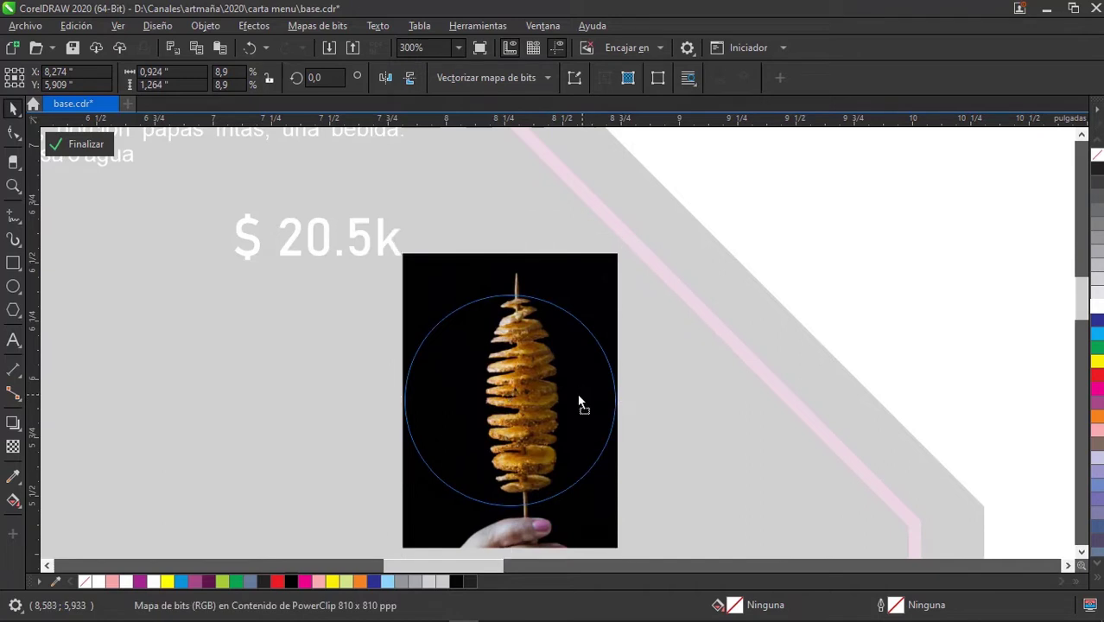
left_click_drag(582, 399, 574, 400)
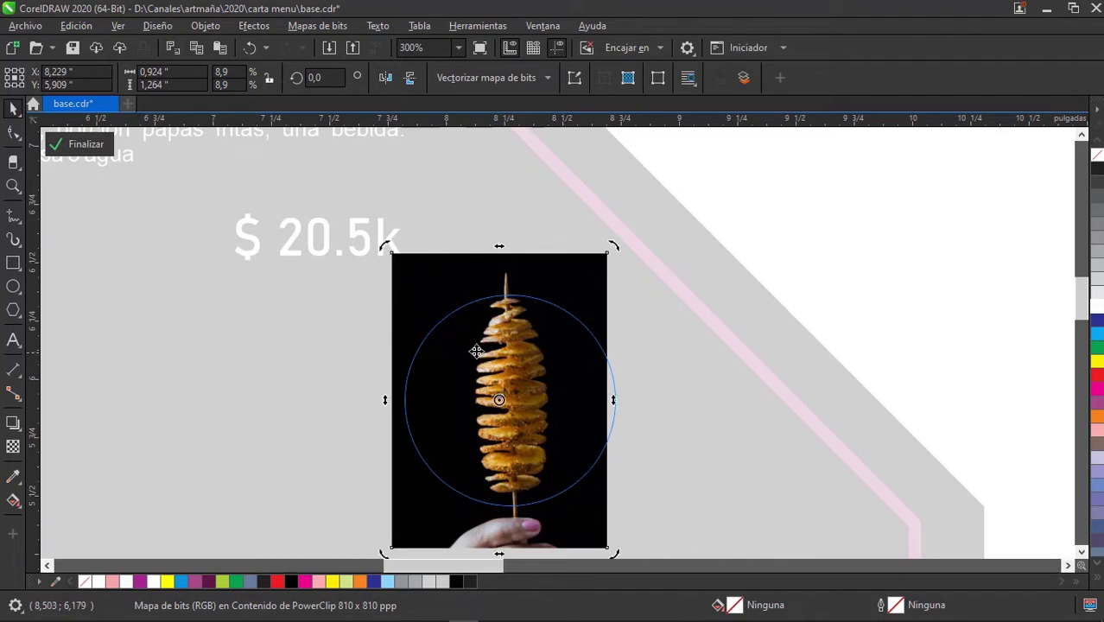
left_click_drag(441, 342, 648, 344)
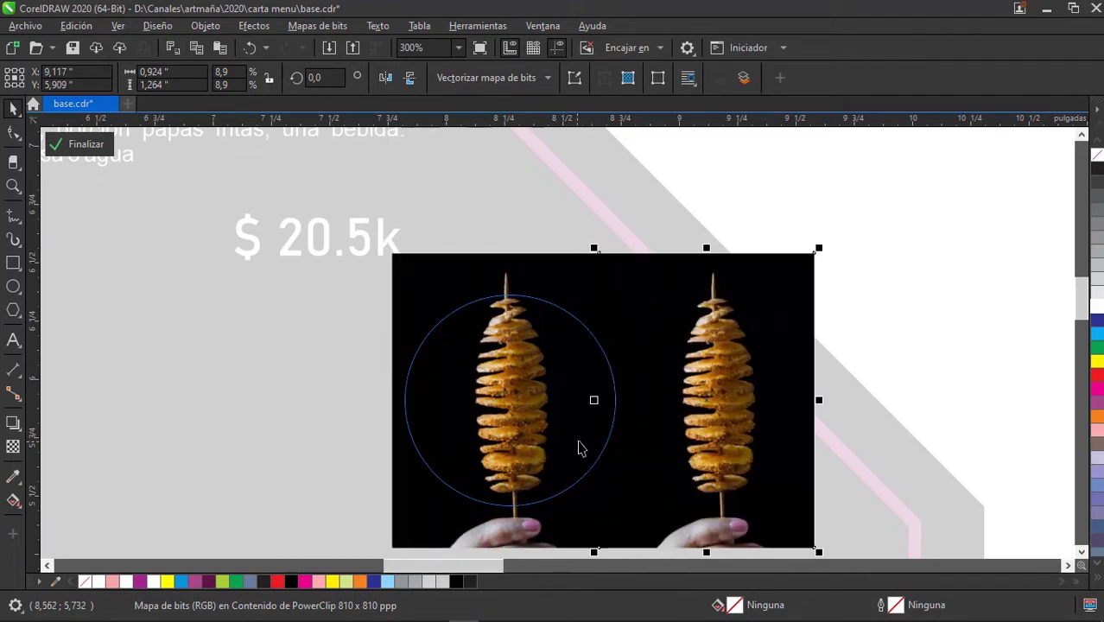
right_click(568, 367)
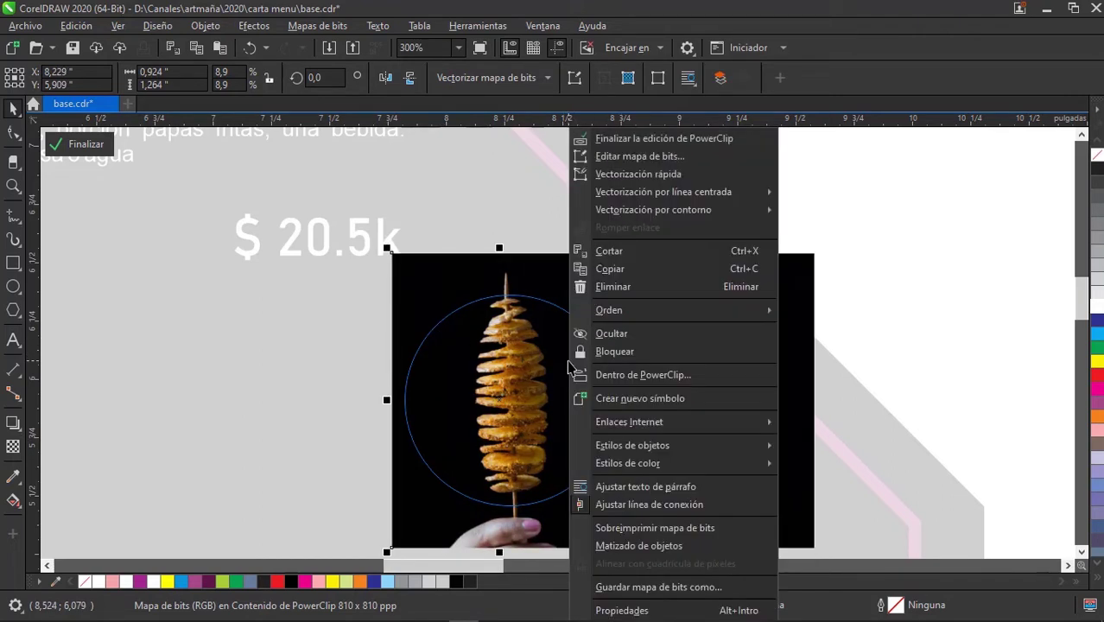
left_click(616, 139)
scroll(639, 349, "down", 2)
scroll(804, 310, "down", 3)
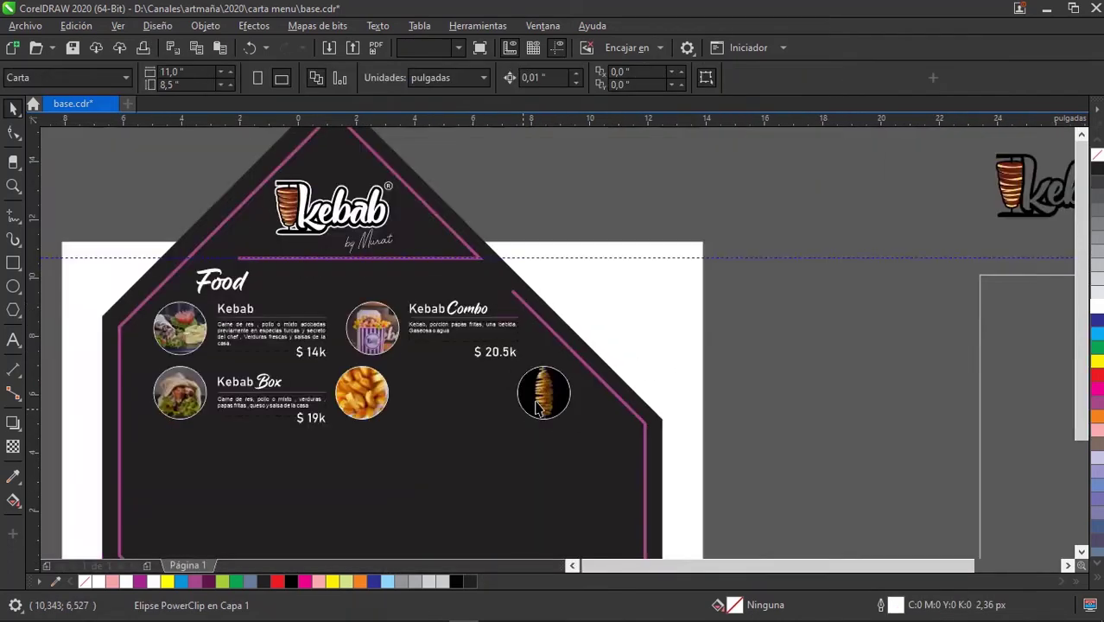
scroll(537, 405, "down", 1)
scroll(523, 397, "up", 1)
scroll(470, 281, "up", 1)
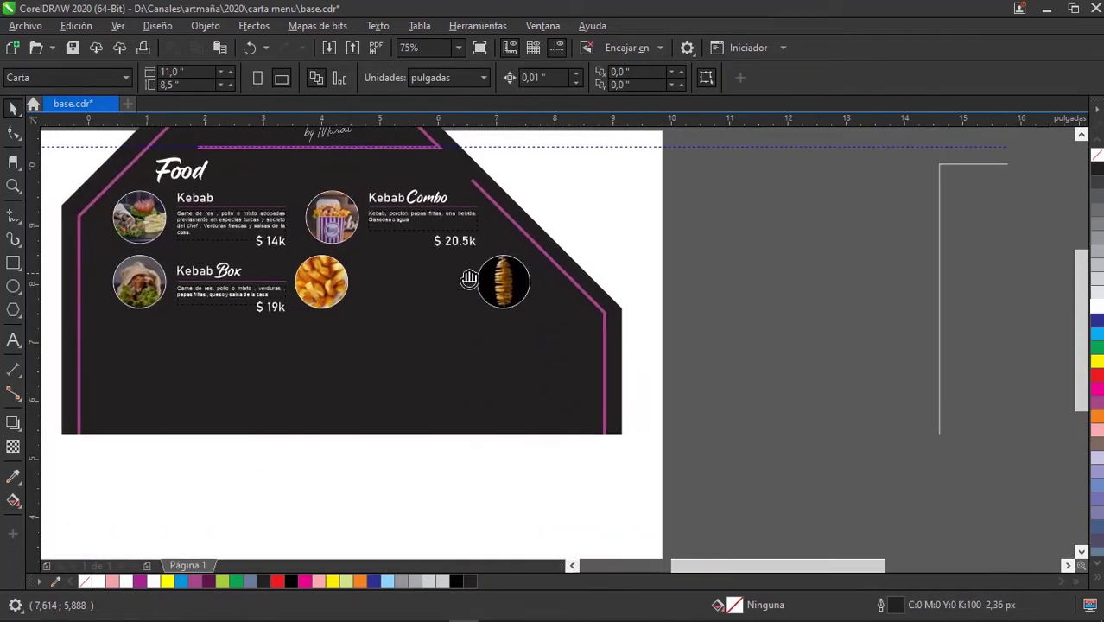
Move the fries and Papa en espiral names and prices into the Food menu.
scroll(652, 348, "down", 2)
left_click_drag(658, 369, 826, 438)
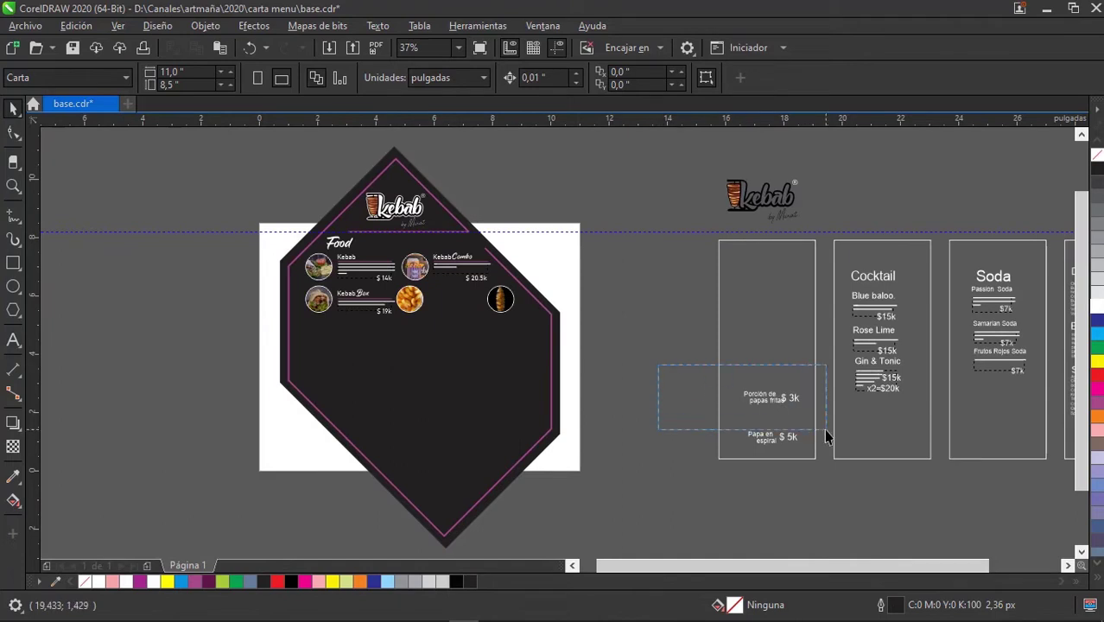
left_click_drag(737, 373, 464, 303)
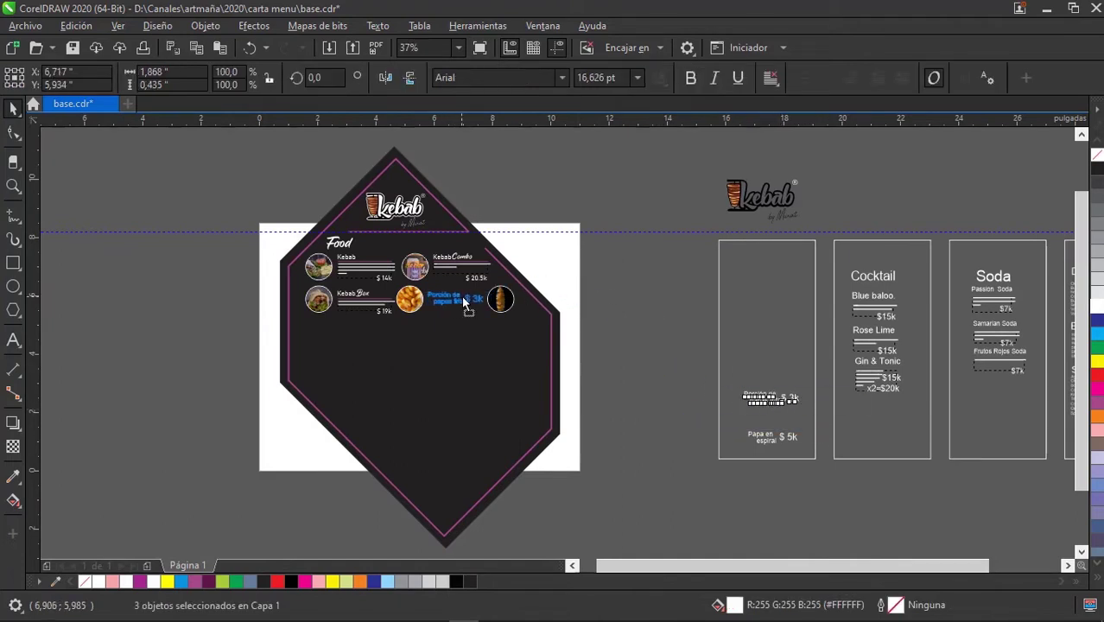
mouse_move(666, 386)
left_mouse_down()
mouse_move(799, 458)
mouse_move(550, 304)
left_mouse_up()
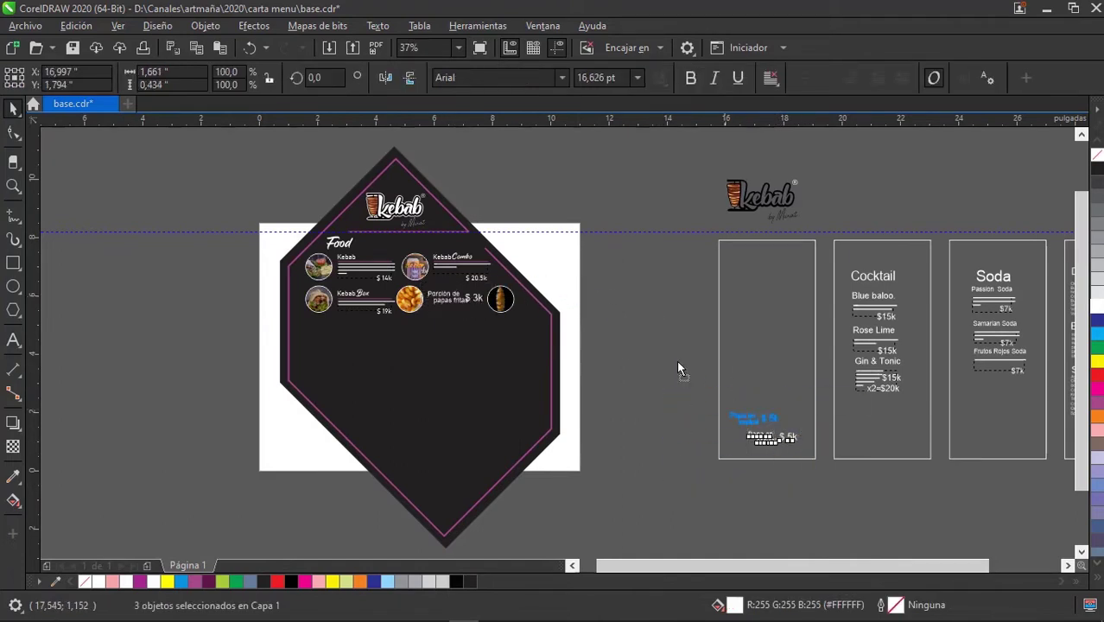
scroll(549, 304, "up", 3)
scroll(553, 311, "up", 2)
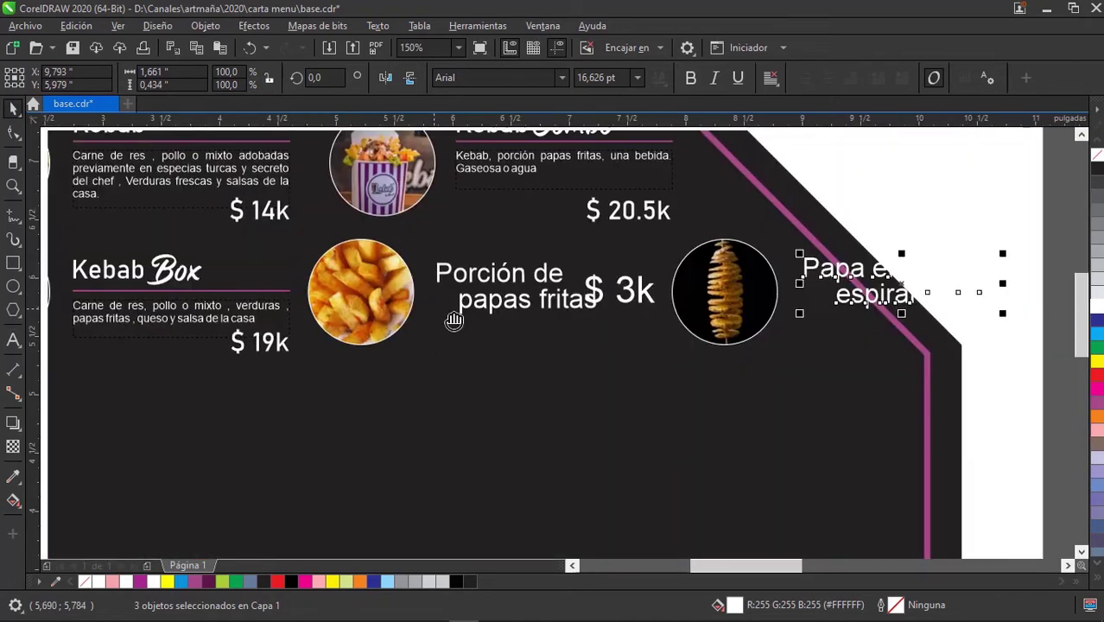
scroll(650, 333, "down", 3)
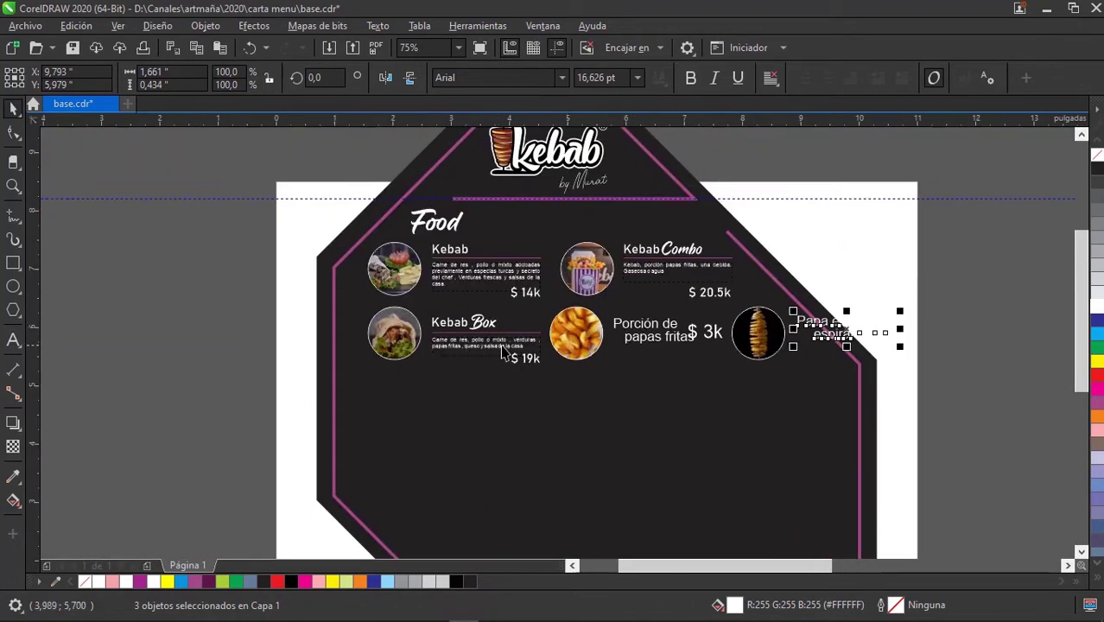
scroll(481, 335, "up", 2)
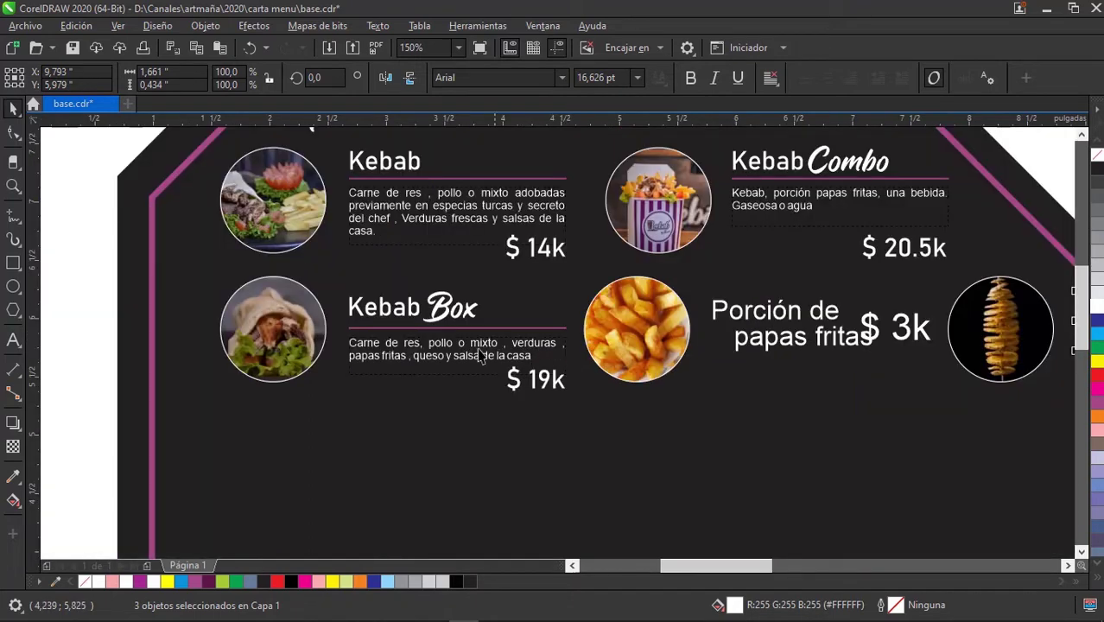
scroll(498, 354, "up", 2)
Narrow the Kebab Box description to three lines, shortening its pink line and realigning $ 19k.
left_click(498, 354)
left_click_drag(627, 356, 536, 356)
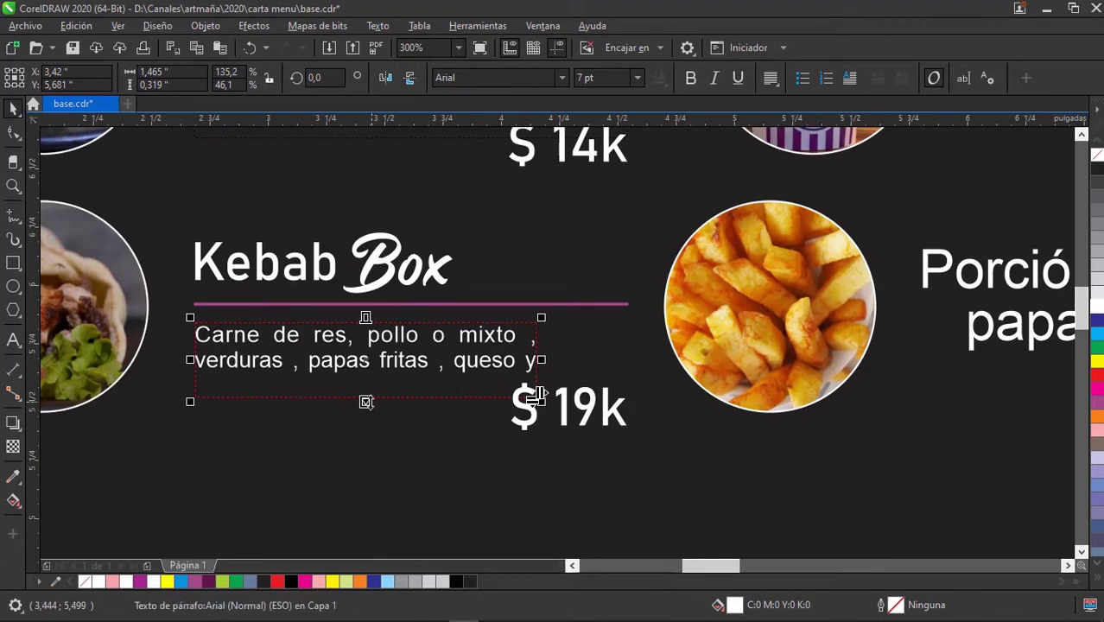
mouse_move(366, 397)
left_mouse_down()
mouse_move(369, 423)
mouse_move(366, 413)
left_mouse_up()
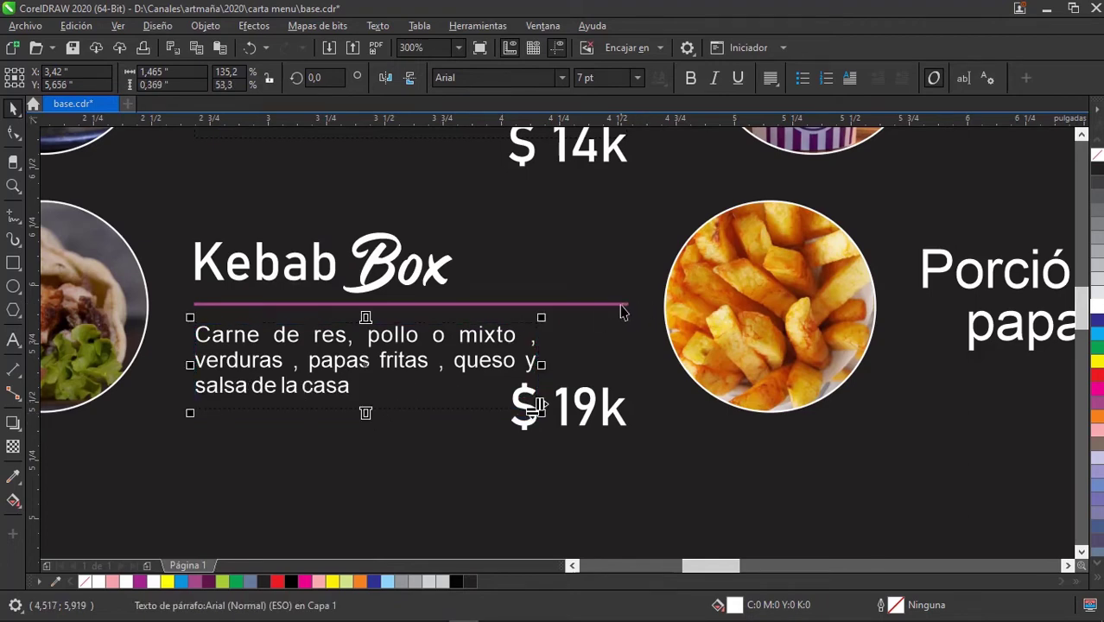
left_click(622, 305)
left_click_drag(636, 304, 542, 345)
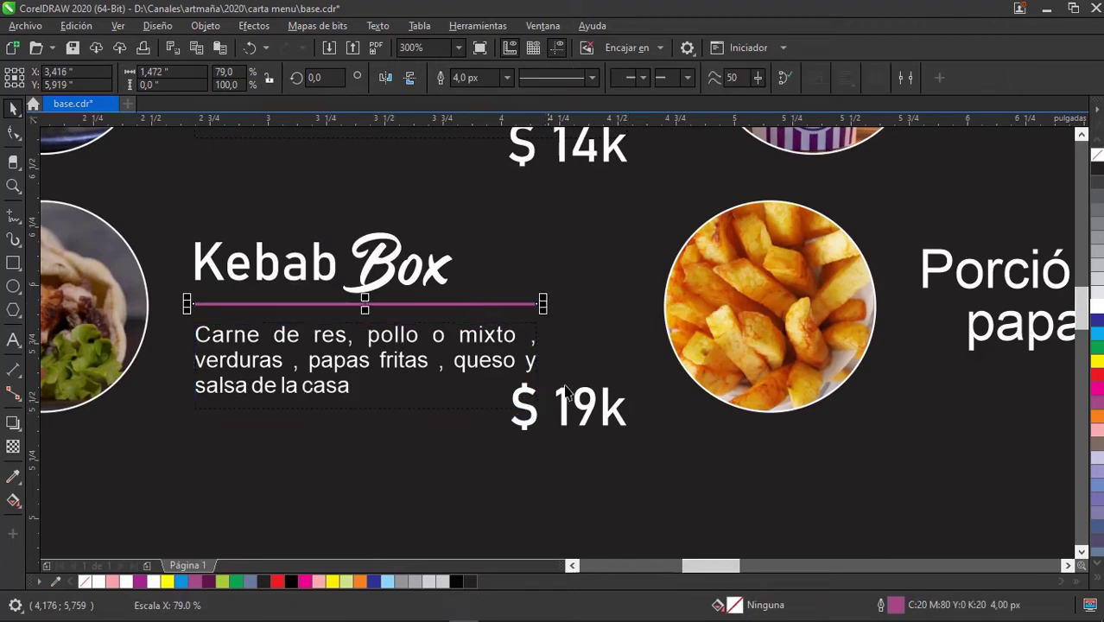
left_click_drag(549, 408, 499, 419)
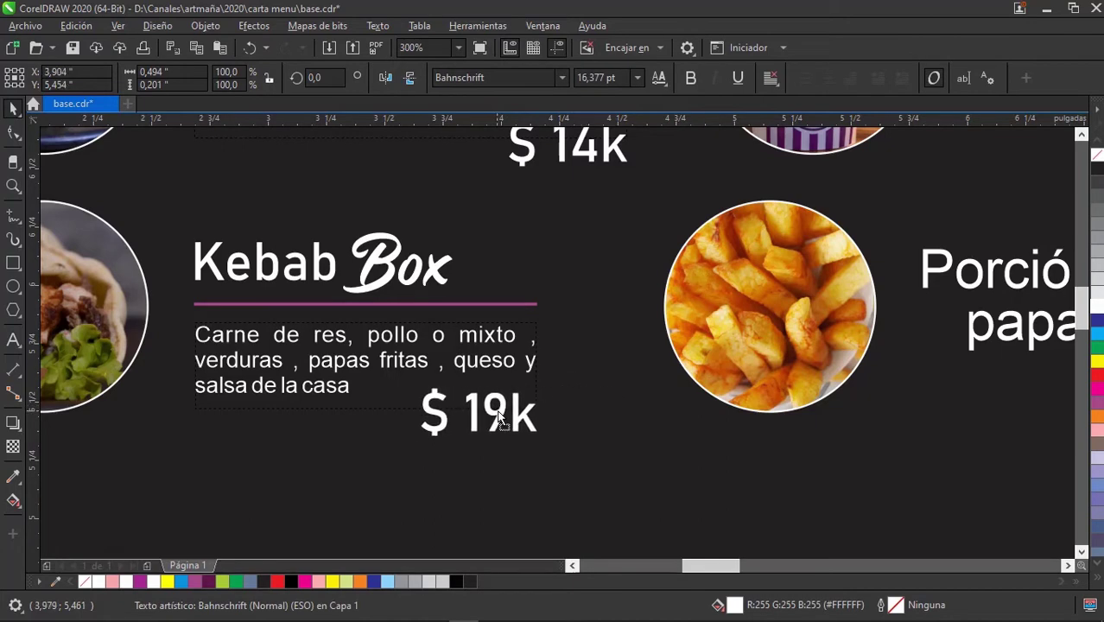
Move the fries photo circle closer beside the Kebab Box block.
left_click_drag(819, 337, 710, 336)
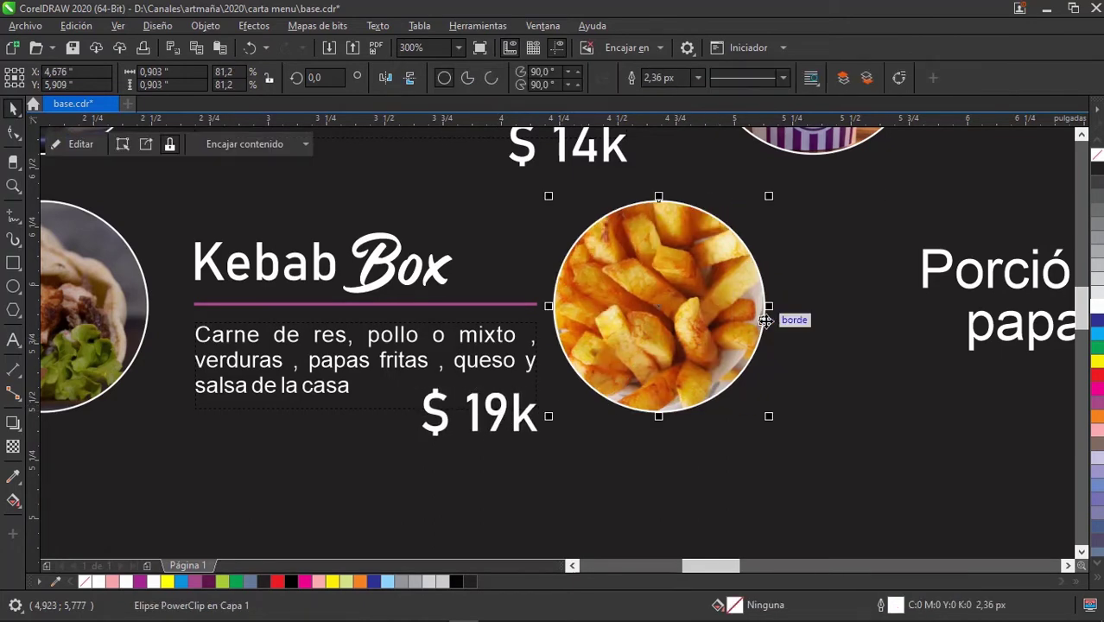
scroll(765, 320, "down", 2)
scroll(717, 307, "right", 3)
scroll(665, 291, "right", 1)
scroll(544, 343, "right", 1)
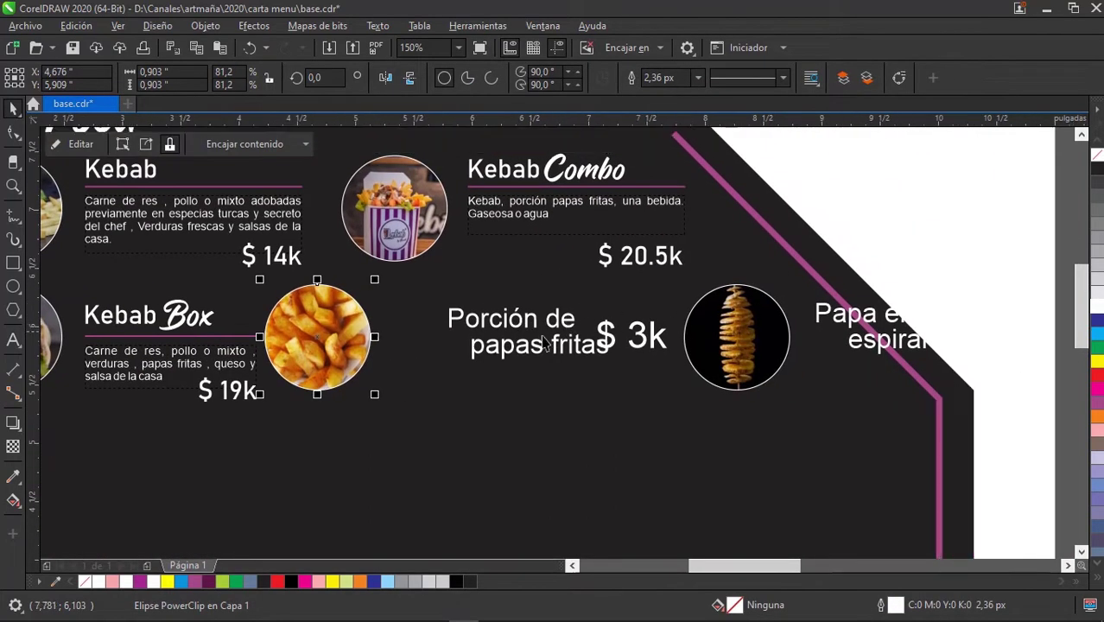
scroll(546, 344, "left", 2)
scroll(623, 342, "left", 1)
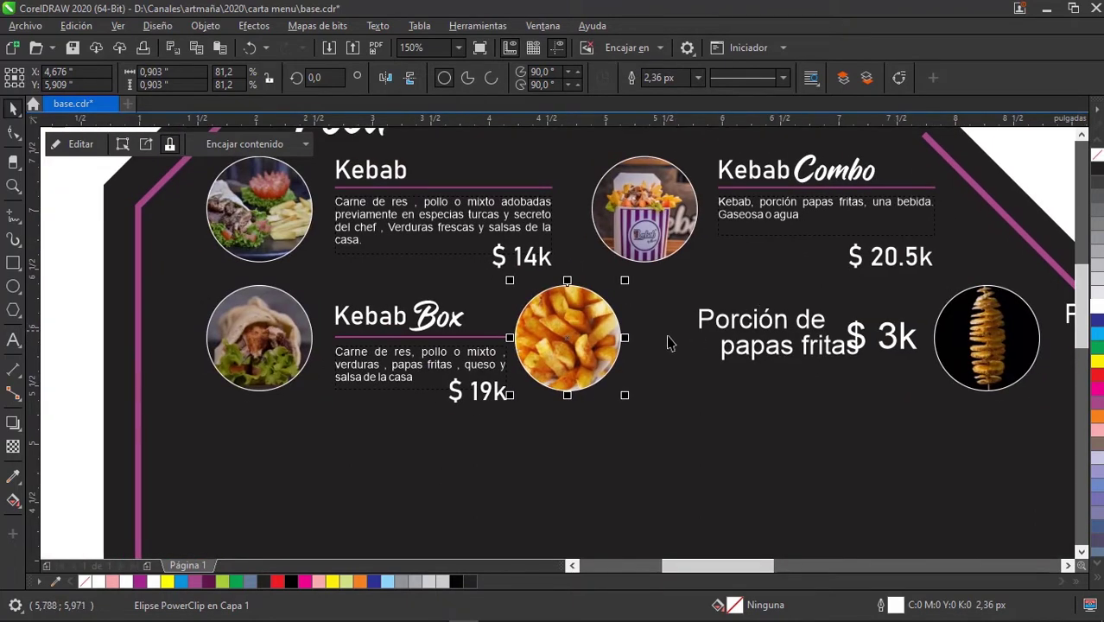
Copy the Kebab Box title properties onto Porción de papas fritas and place it beside the fries photo.
left_click(751, 322)
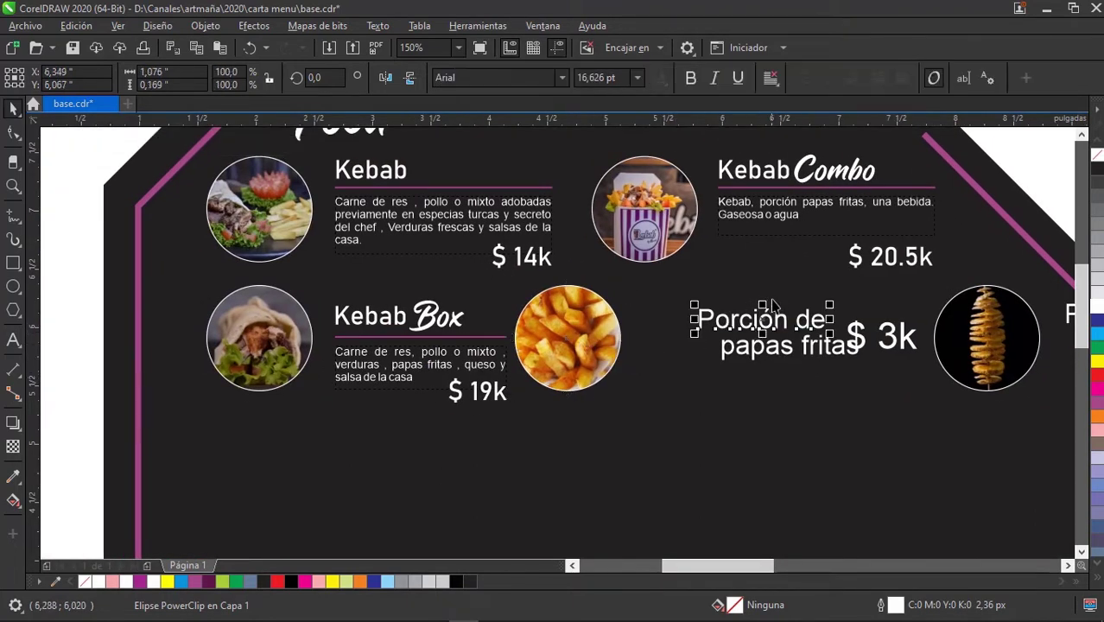
scroll(769, 345, "right", 1)
left_click(784, 367, "shift")
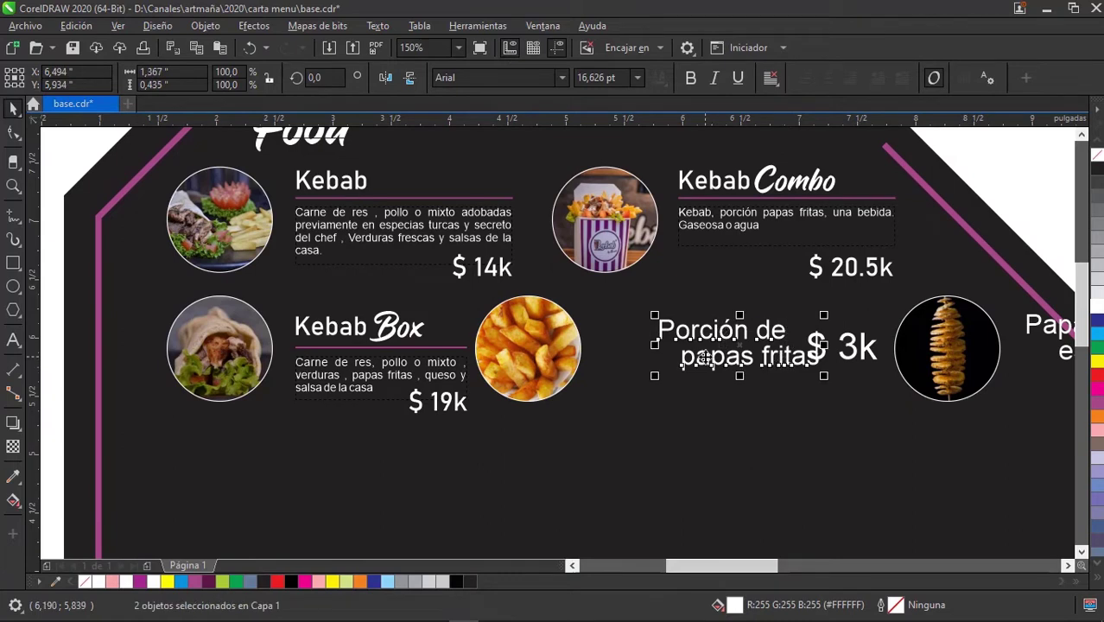
left_click(88, 24)
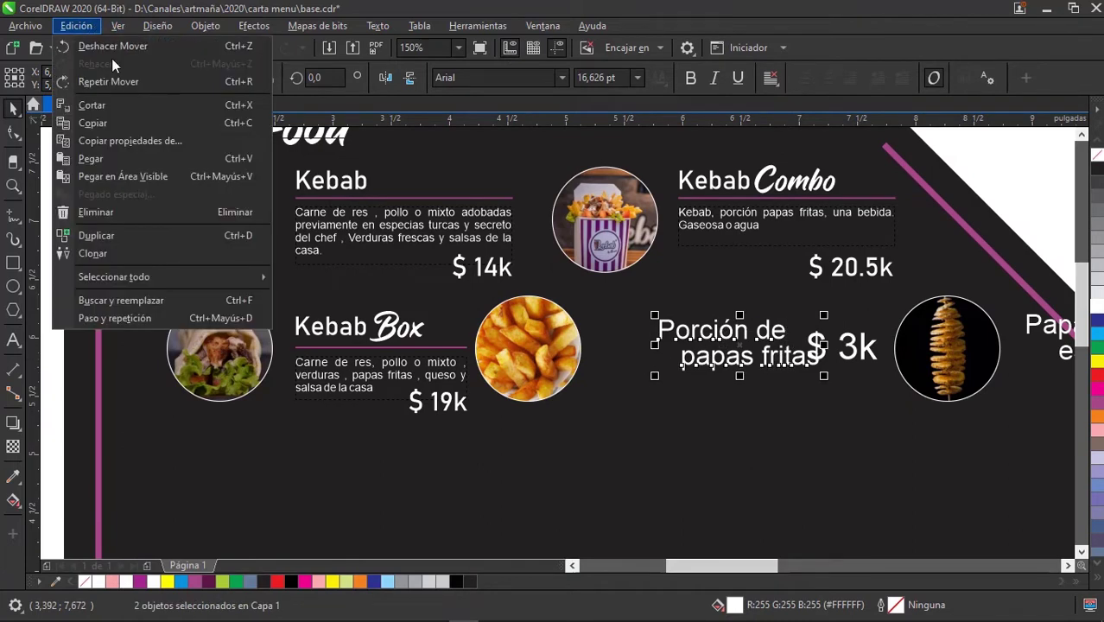
left_click(146, 145)
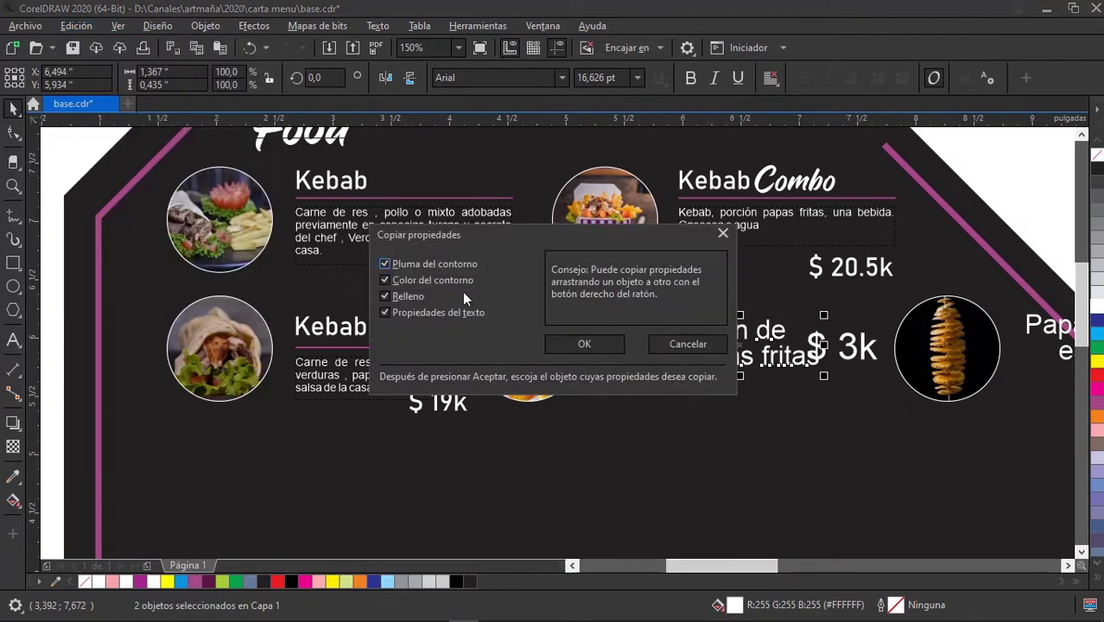
left_click(605, 347)
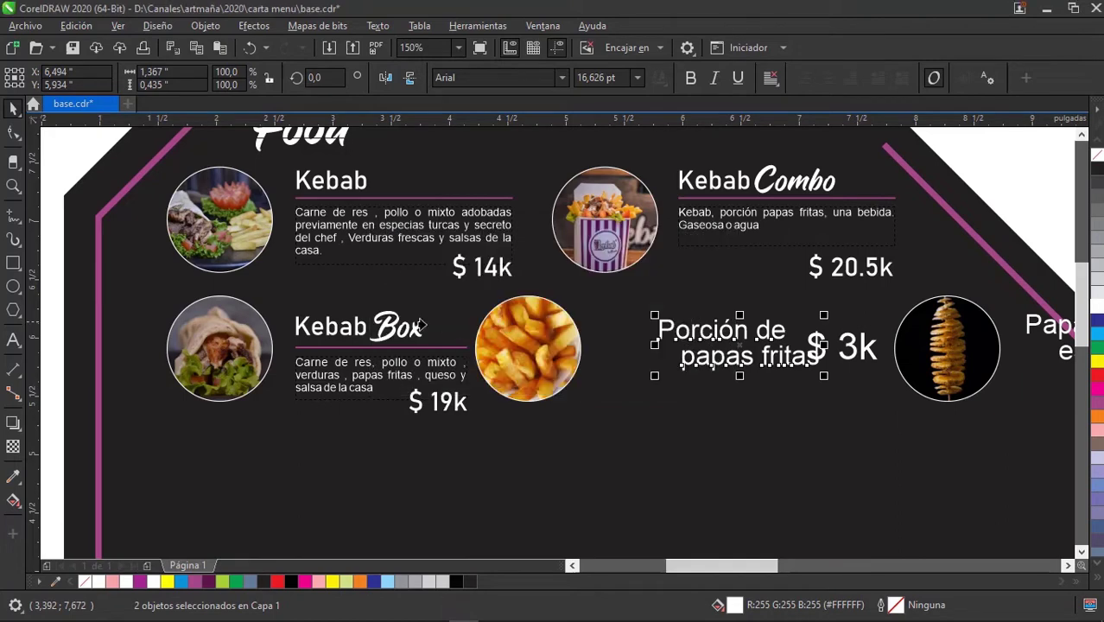
left_click(354, 332)
left_click_drag(739, 345, 668, 345)
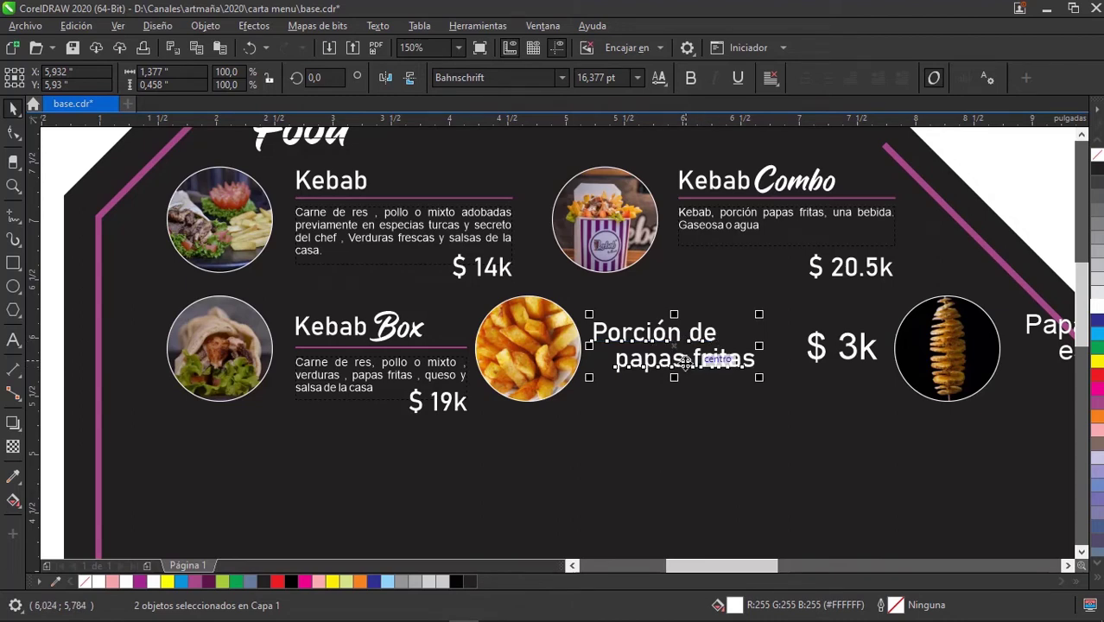
Duplicate the Kebab Box pink line under Porción de and select the papas fritas line.
left_click(445, 347)
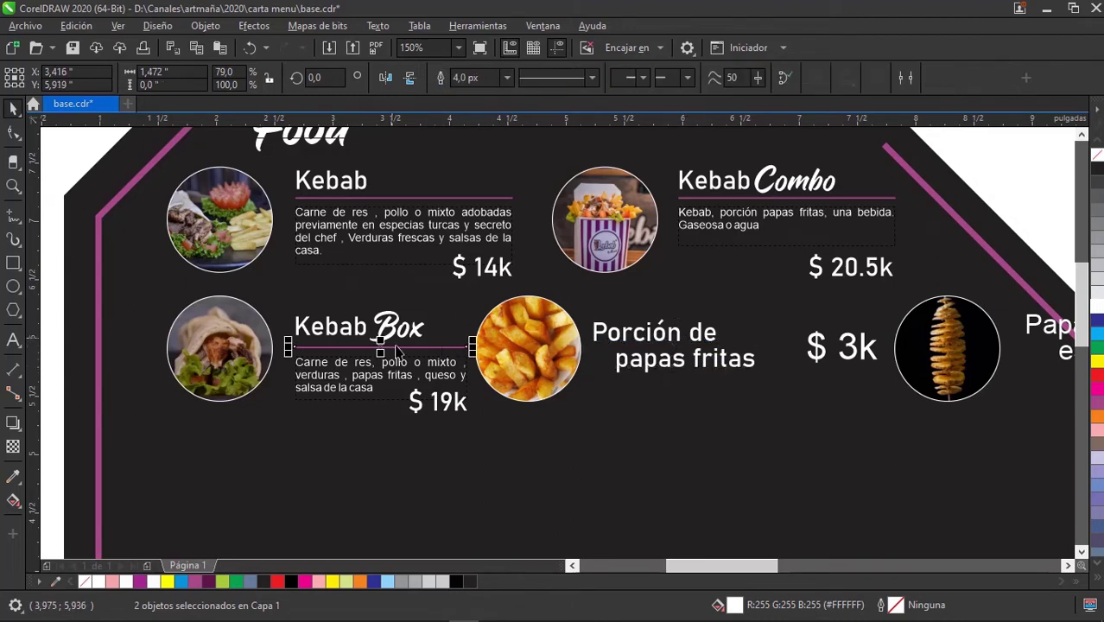
left_click_drag(405, 346, 680, 354)
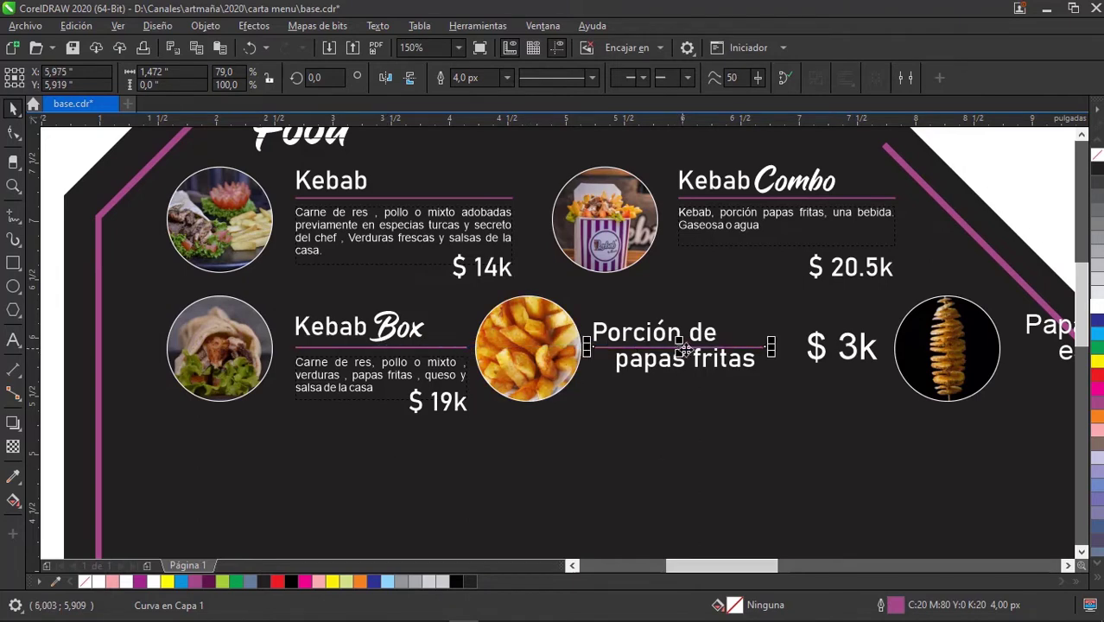
scroll(744, 371, "up", 2)
left_click(734, 380)
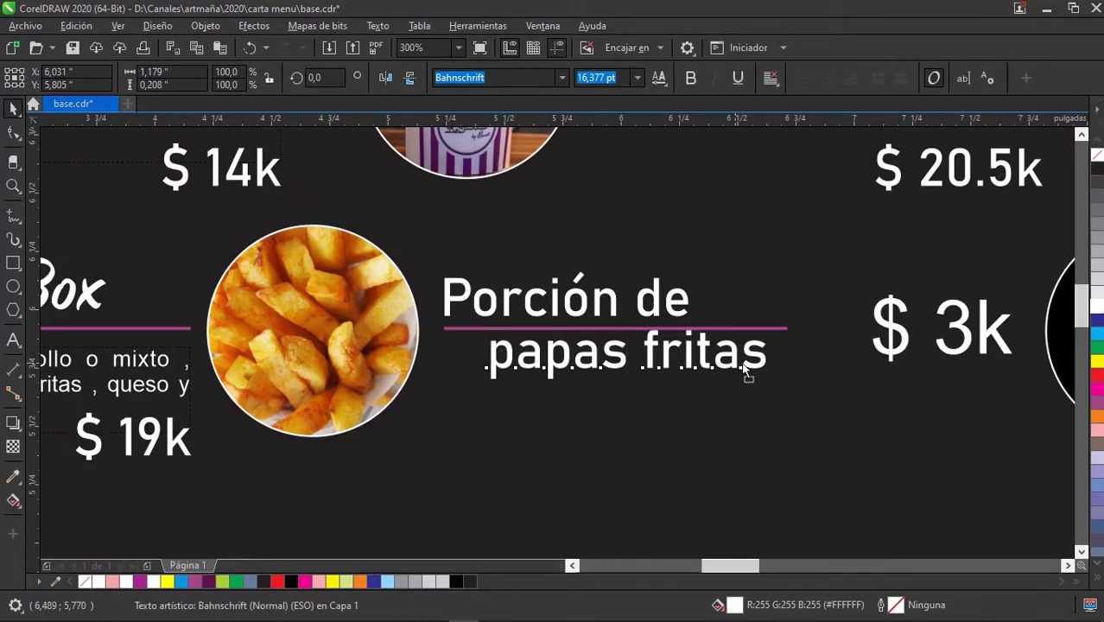
Nudge papas fritas right, then style $ 3k like $ 19k and place it below the title.
left_click_drag(735, 380, 756, 385)
left_click(965, 344)
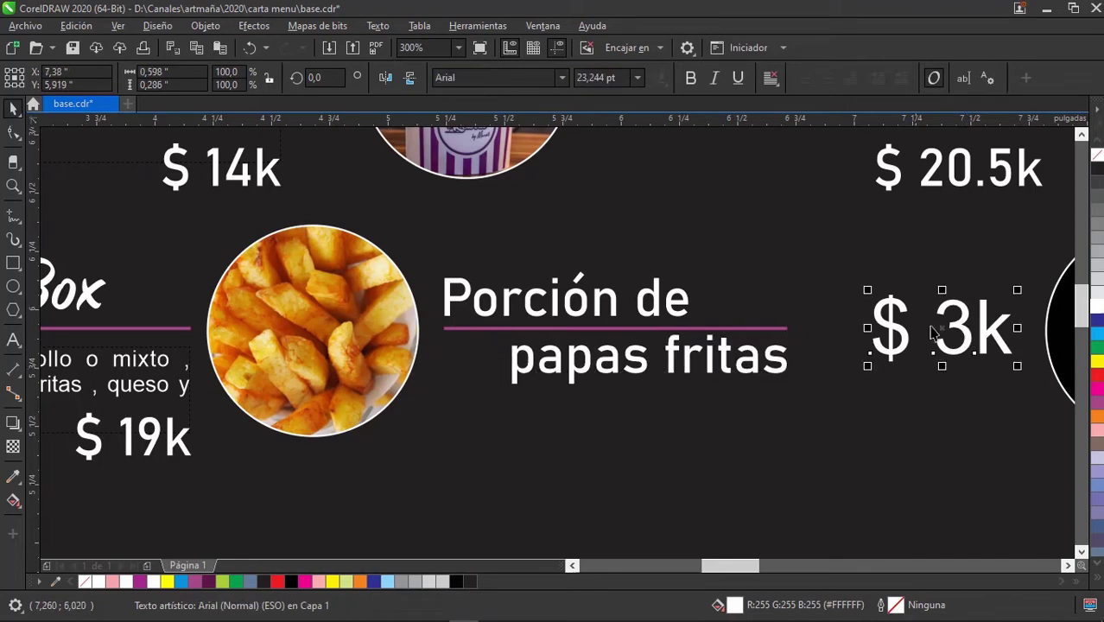
scroll(854, 321, "down", 2)
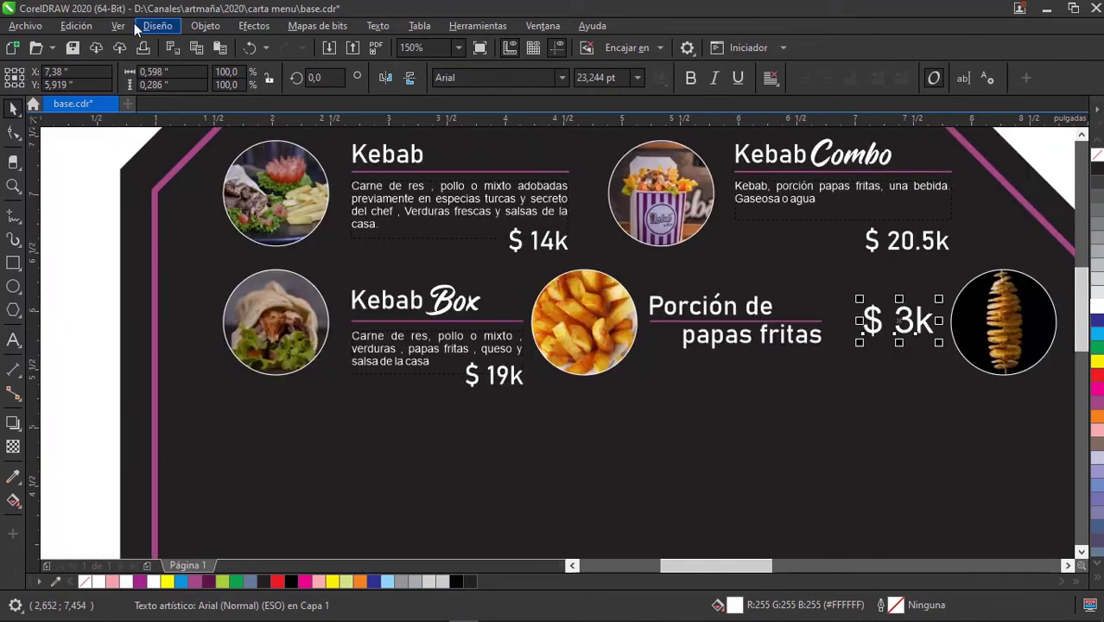
left_click(76, 25)
left_click(173, 147)
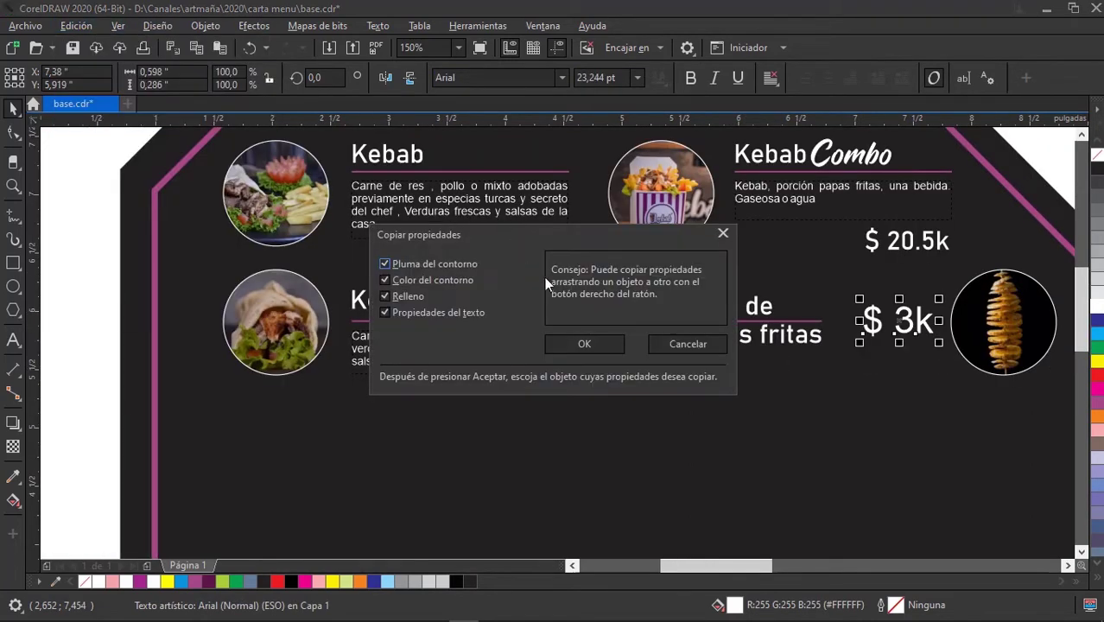
left_click(600, 345)
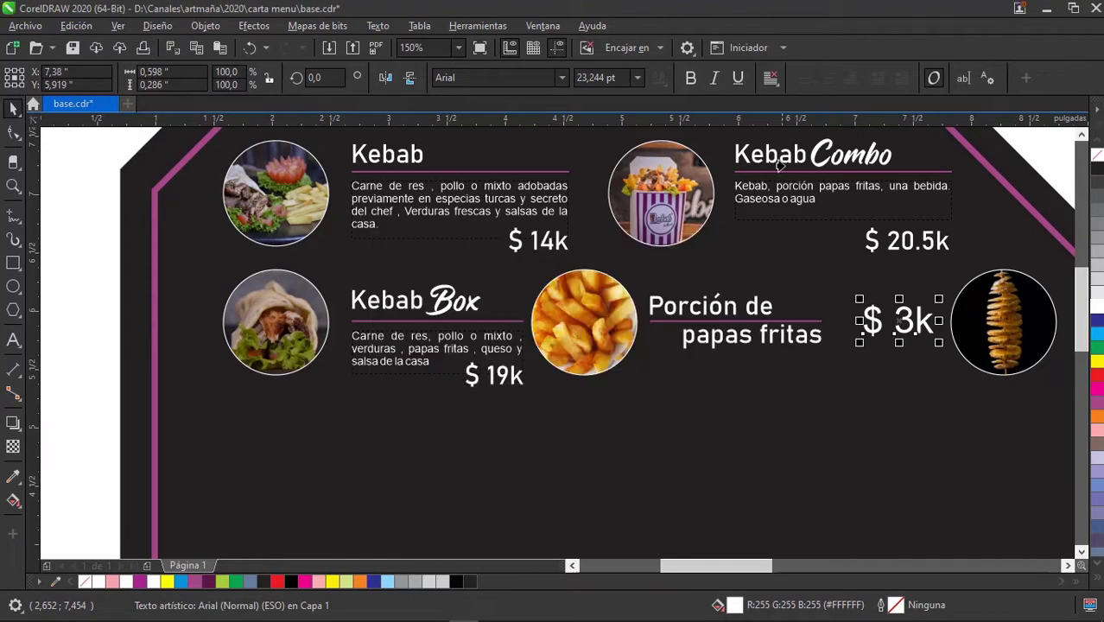
left_click(505, 378)
scroll(889, 339, "up", 2)
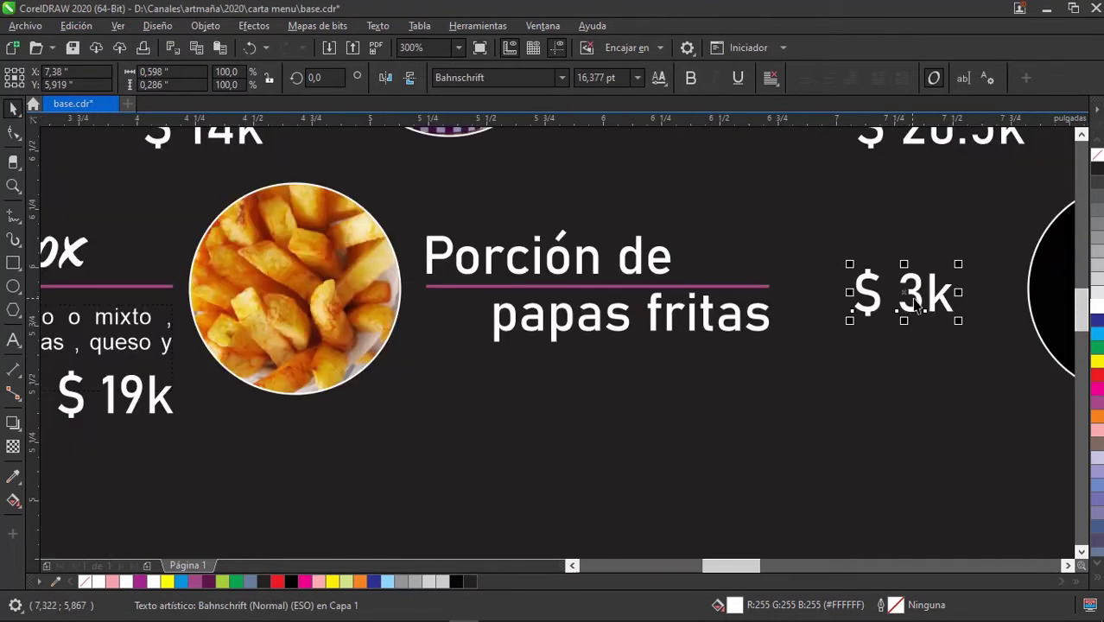
left_click_drag(914, 301, 731, 381)
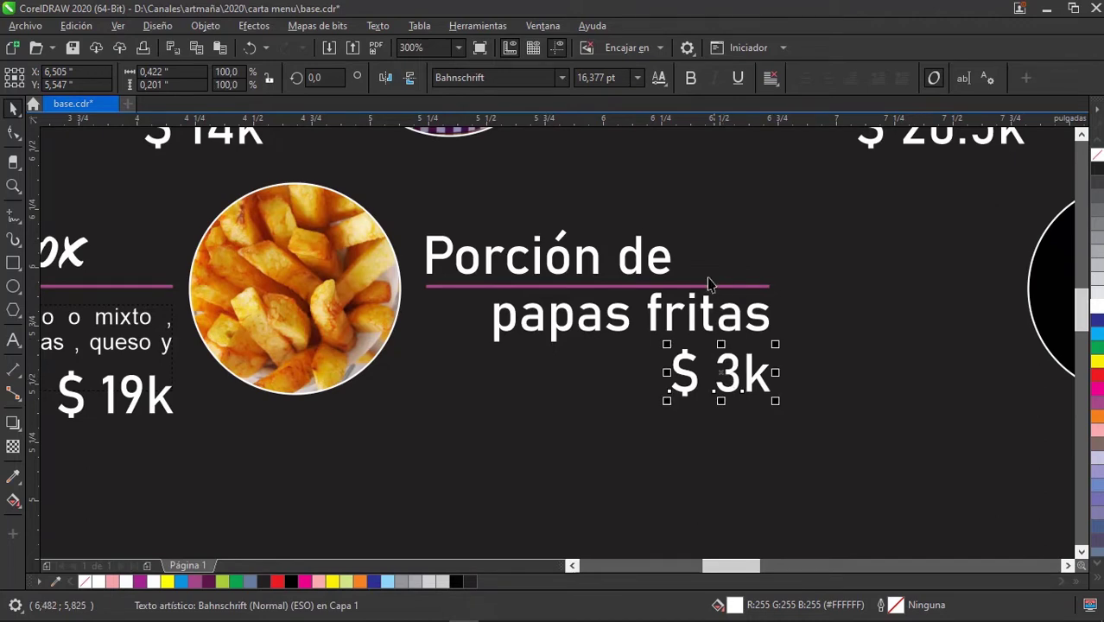
Align the $ 3k and $ 19k prices along their bottom edges.
scroll(753, 349, "down", 2)
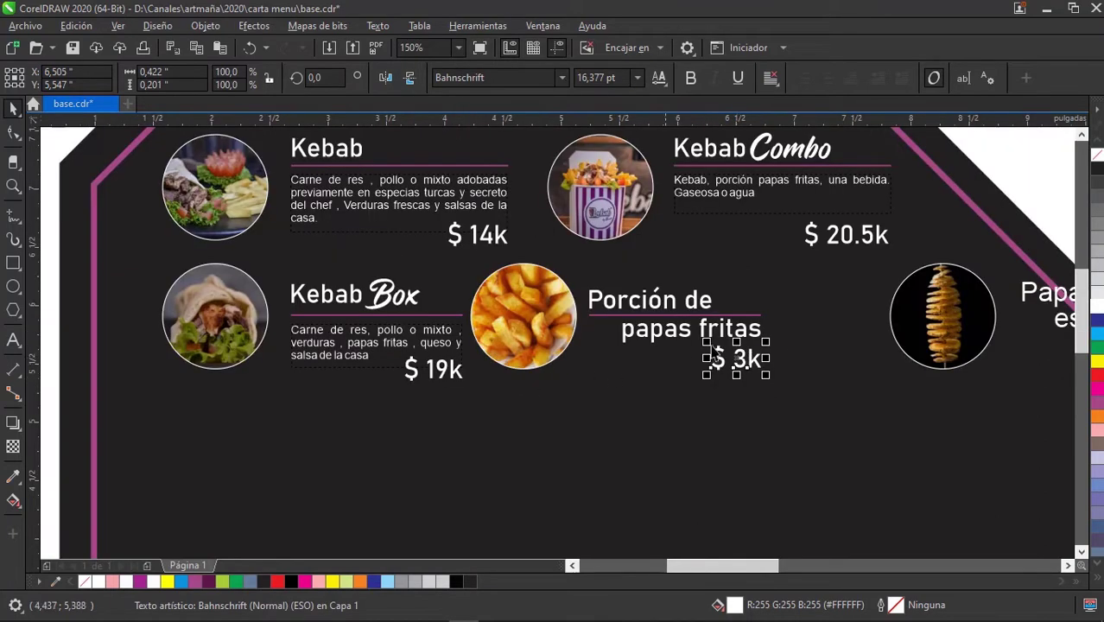
left_click(455, 382, "shift")
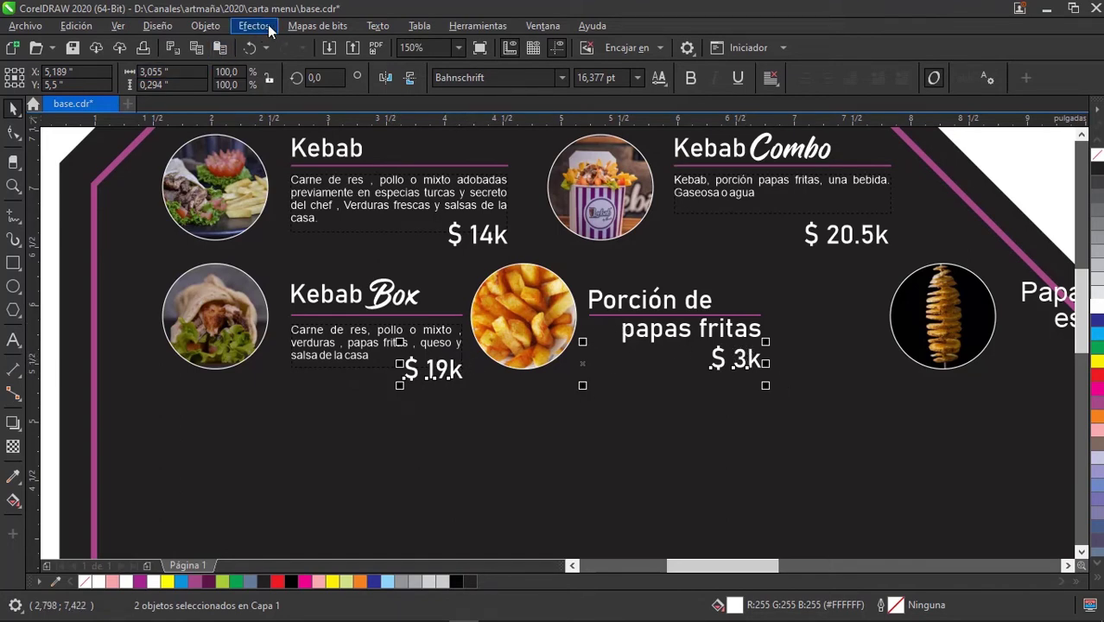
left_click(210, 27)
mouse_move(296, 244)
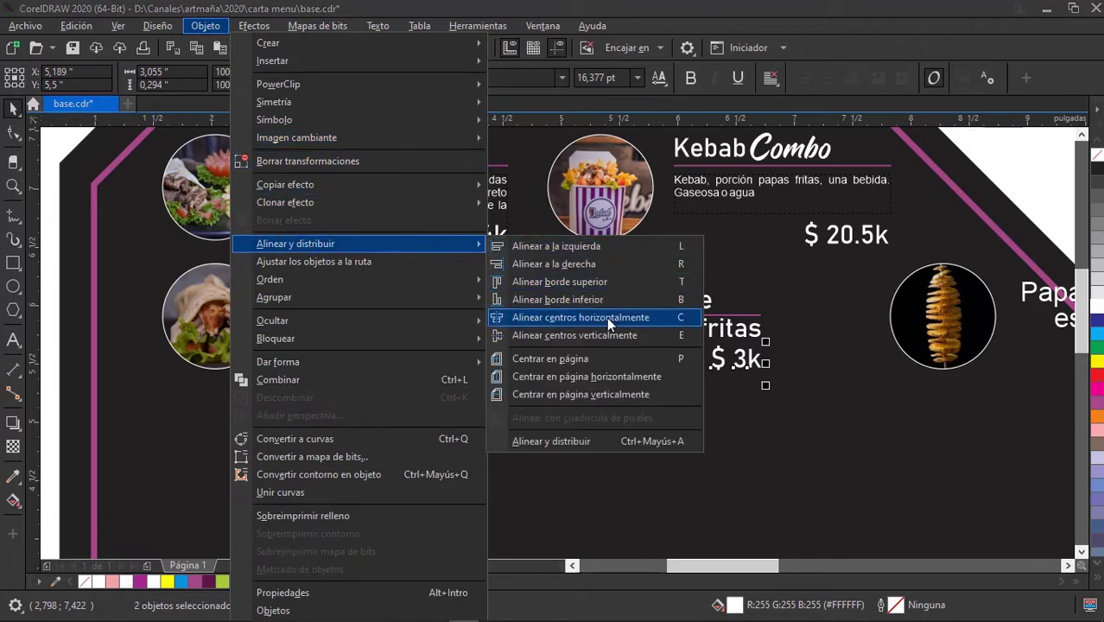
left_click(603, 300)
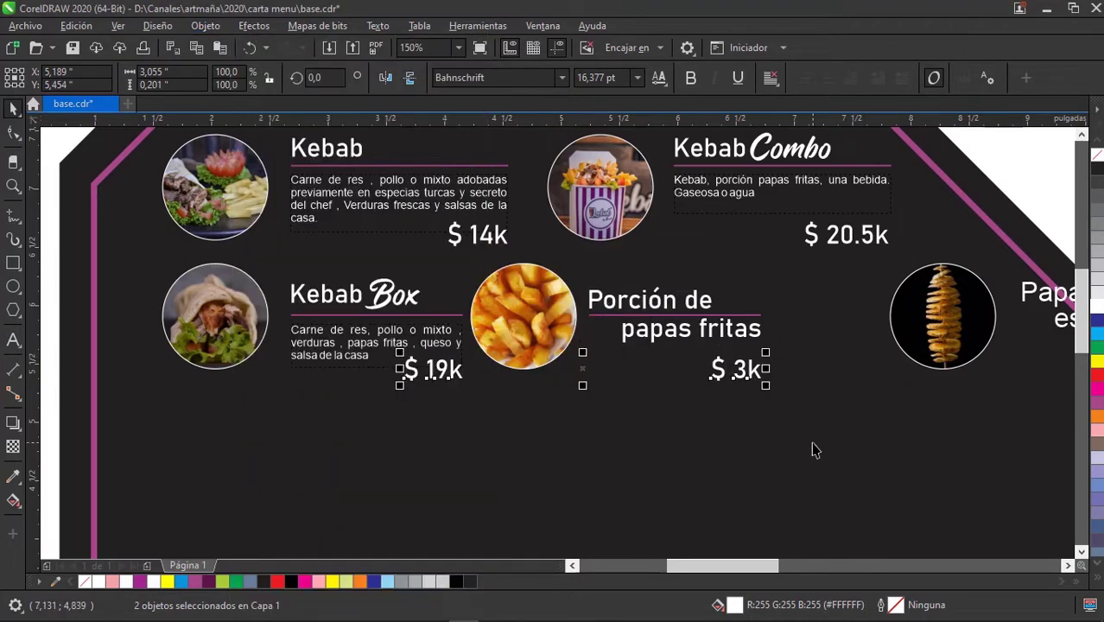
scroll(699, 332, "up", 2)
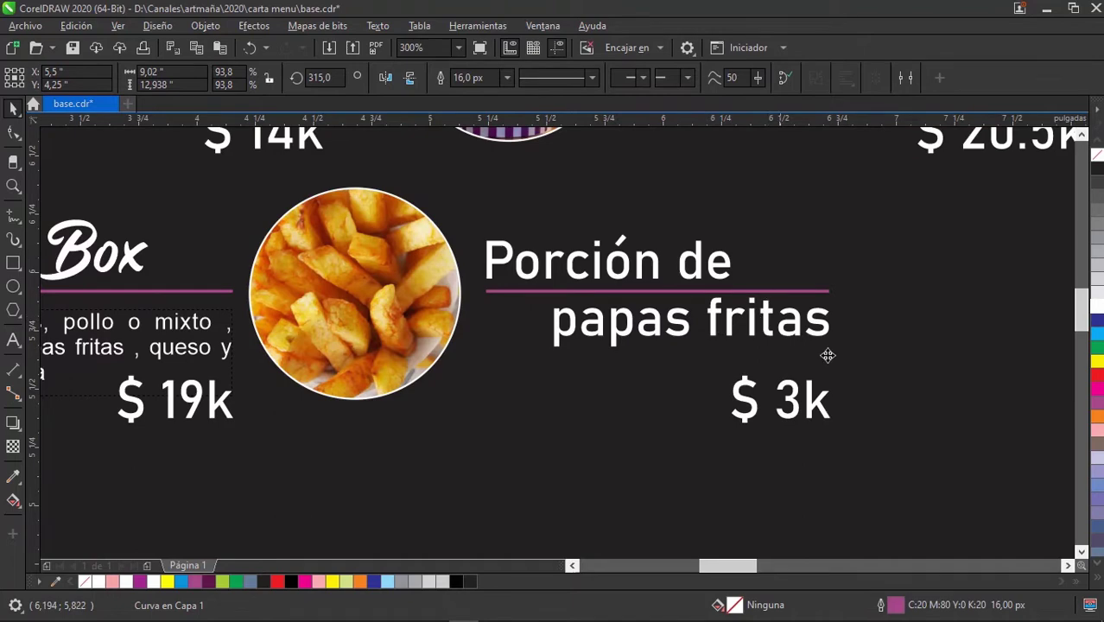
Move the spiral potato photo, title and price left next to the fries item.
scroll(851, 357, "down", 1)
scroll(679, 333, "down", 1)
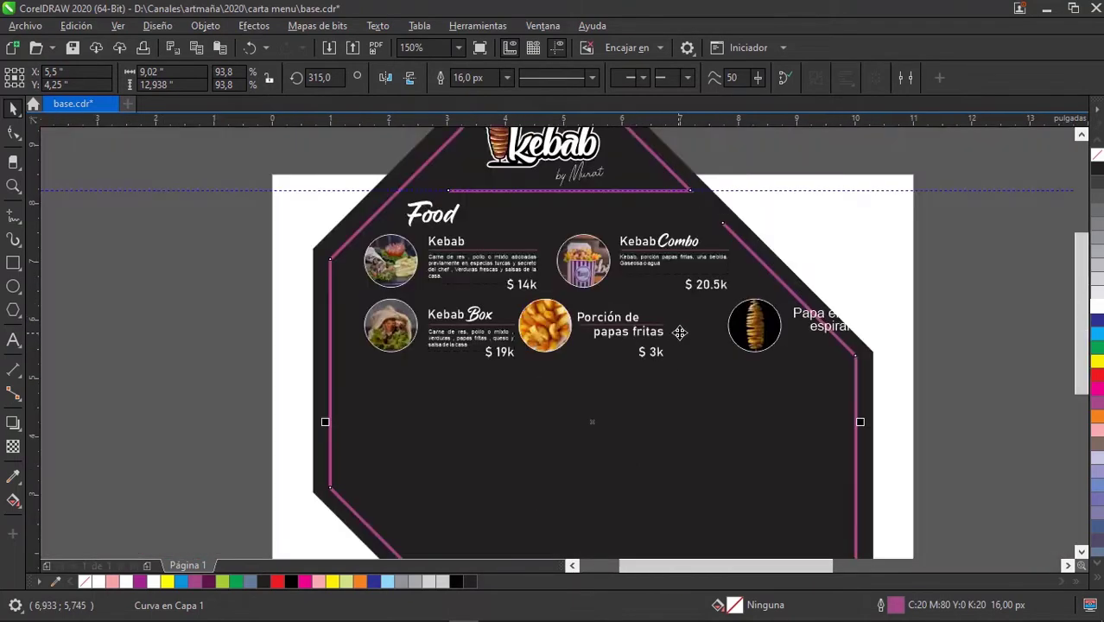
left_click_drag(1010, 291, 790, 347)
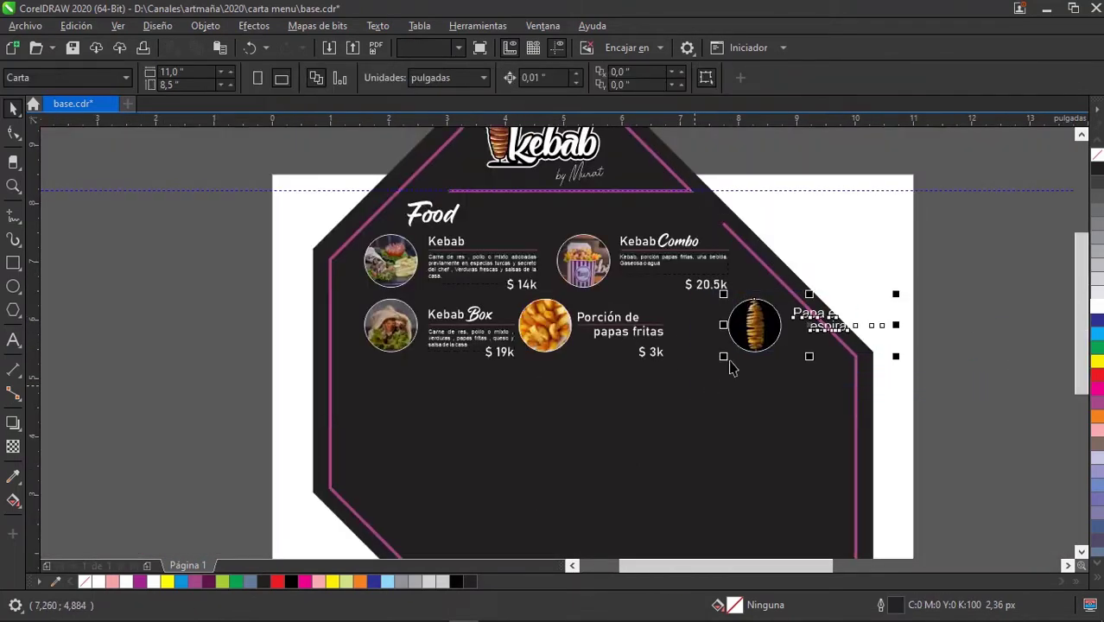
scroll(757, 328, "up", 2)
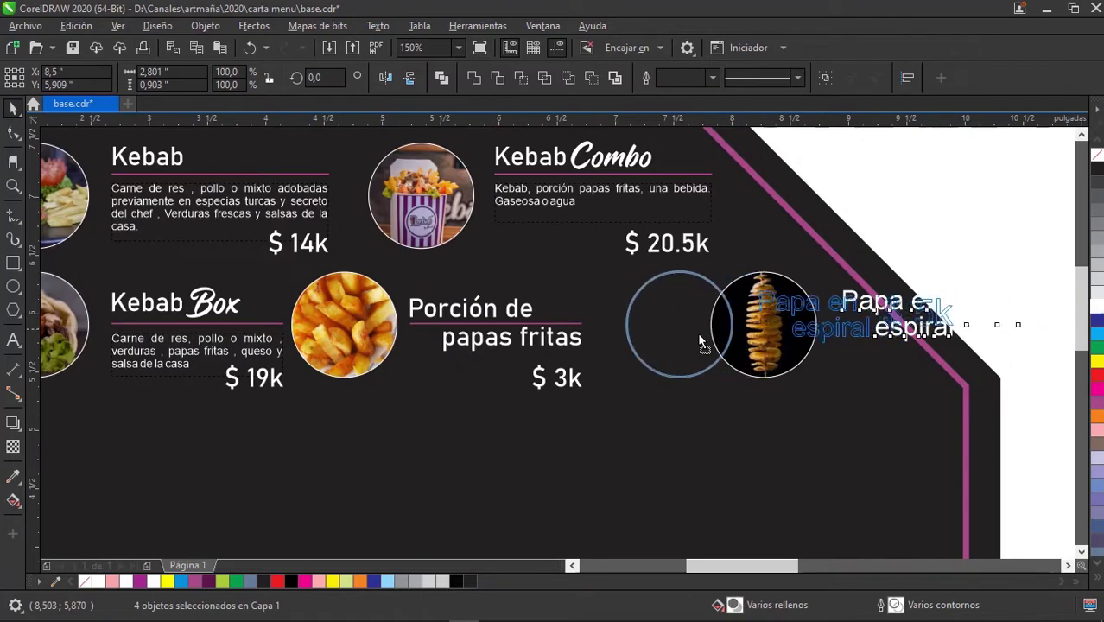
mouse_move(757, 328)
left_mouse_down()
mouse_move(678, 343)
mouse_move(671, 332)
left_mouse_up()
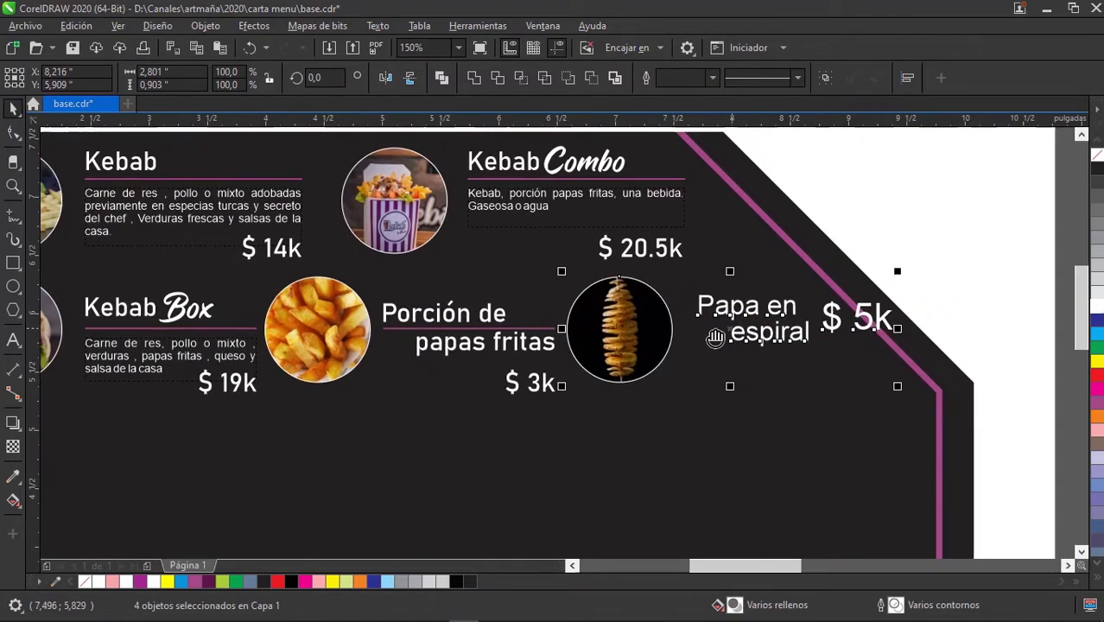
Copy the Porción de papas fritas font onto the Papa en espiral title and nudge it left.
left_click(789, 322)
left_click(771, 326)
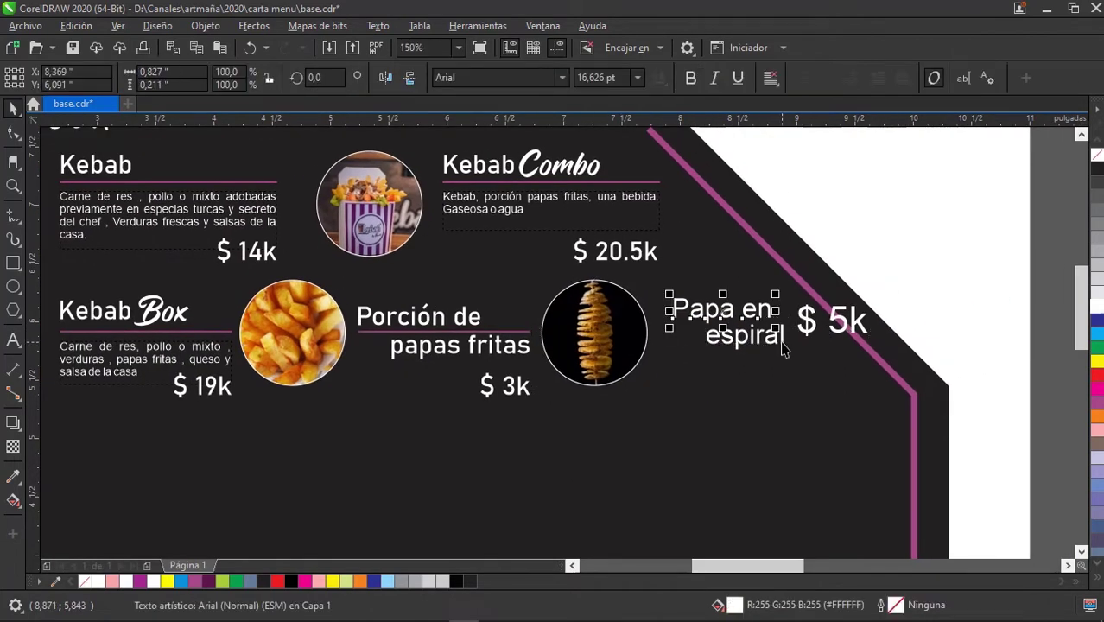
left_click(784, 348, "shift")
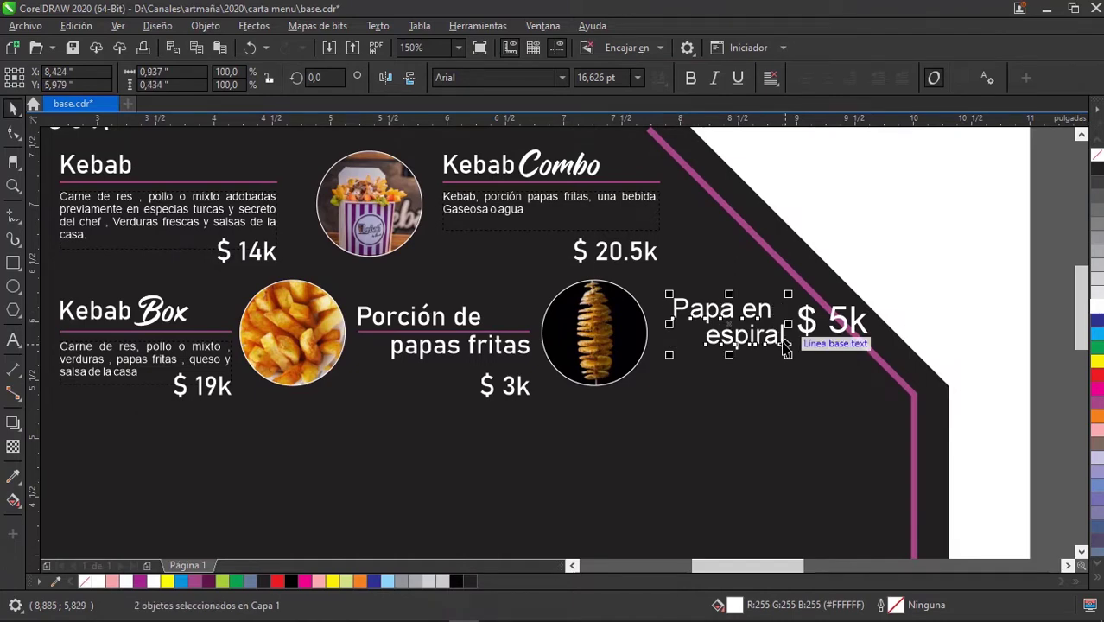
left_click(80, 28)
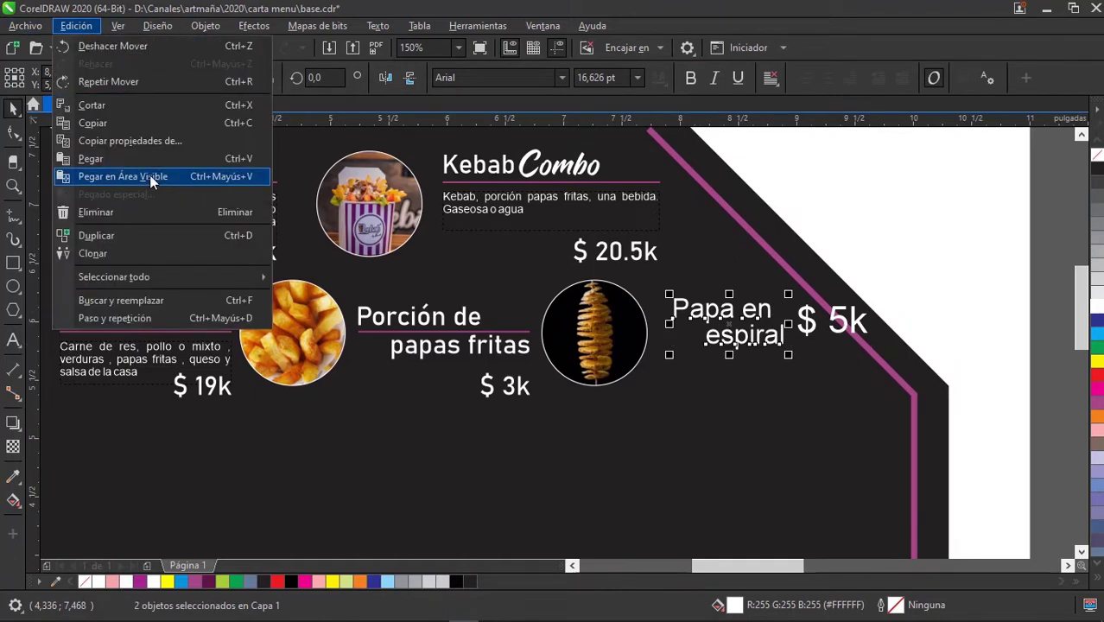
left_click(95, 141)
left_click(585, 343)
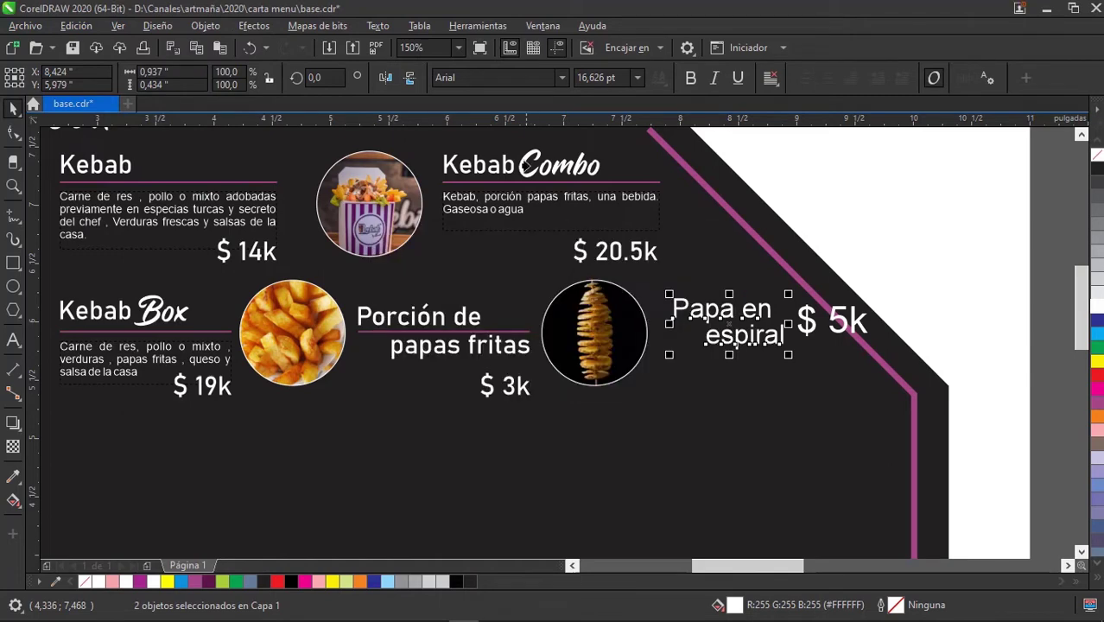
left_click(411, 317)
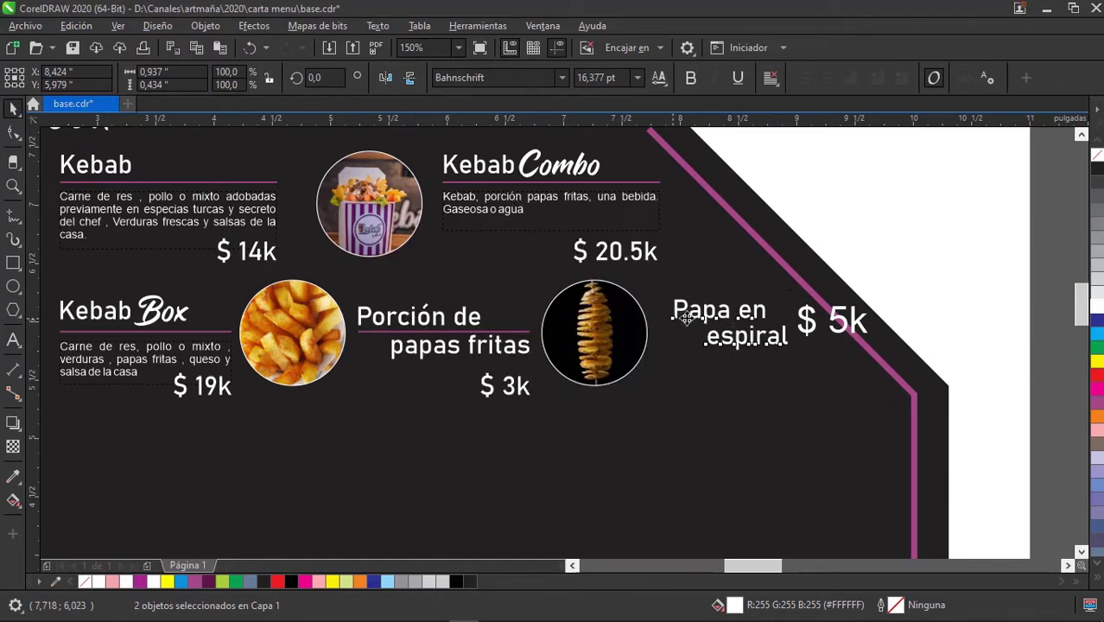
scroll(846, 333, "up", 2)
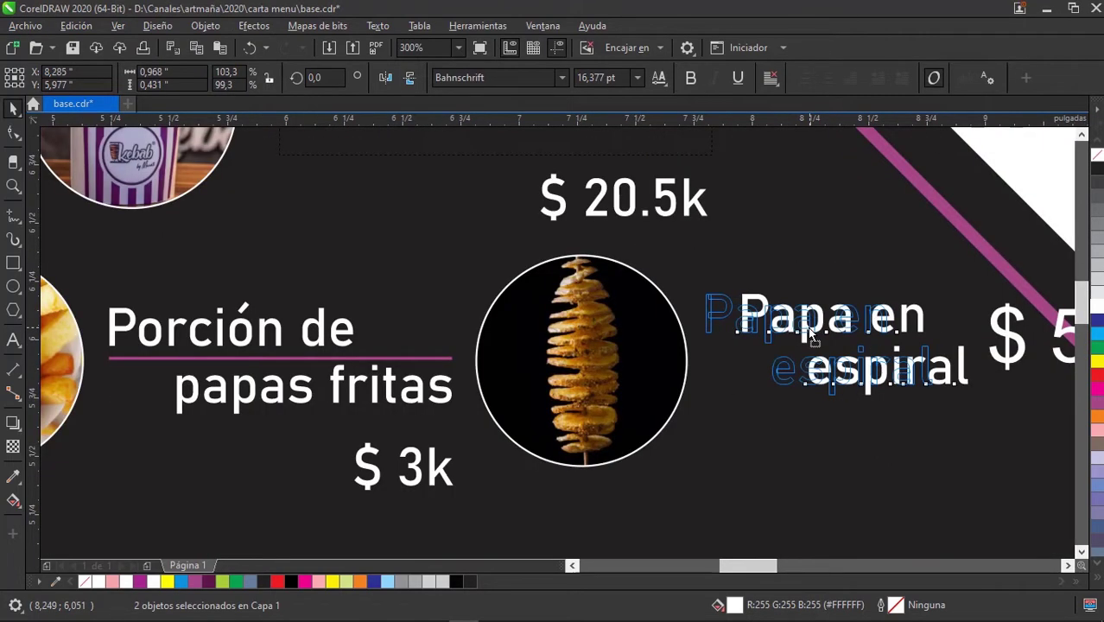
left_click_drag(846, 328, 810, 328)
scroll(698, 366, "down", 2)
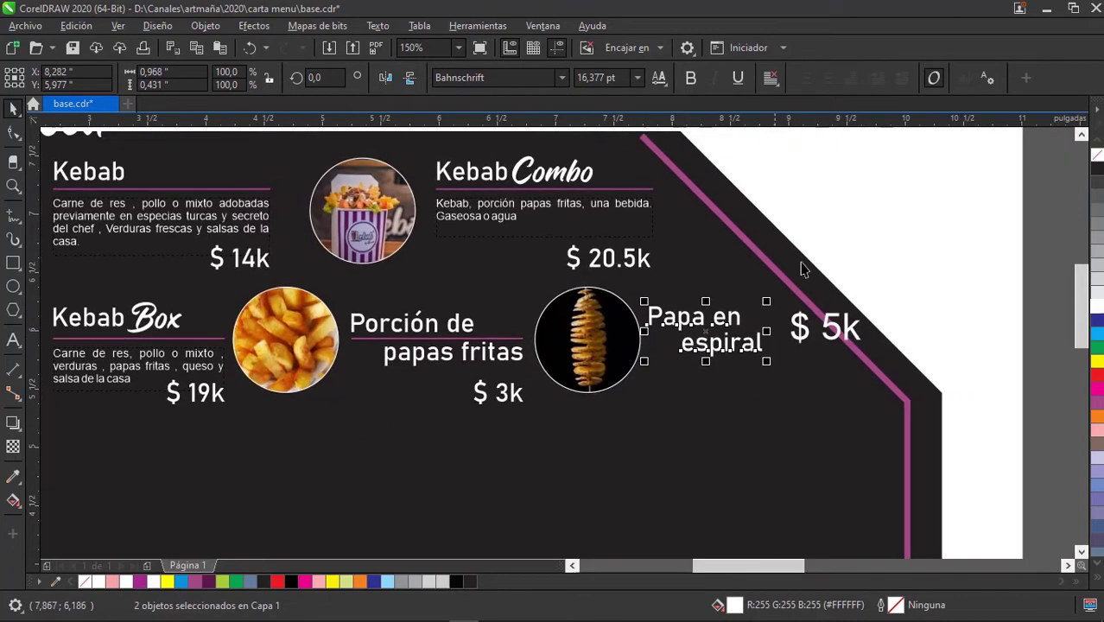
key("Escape")
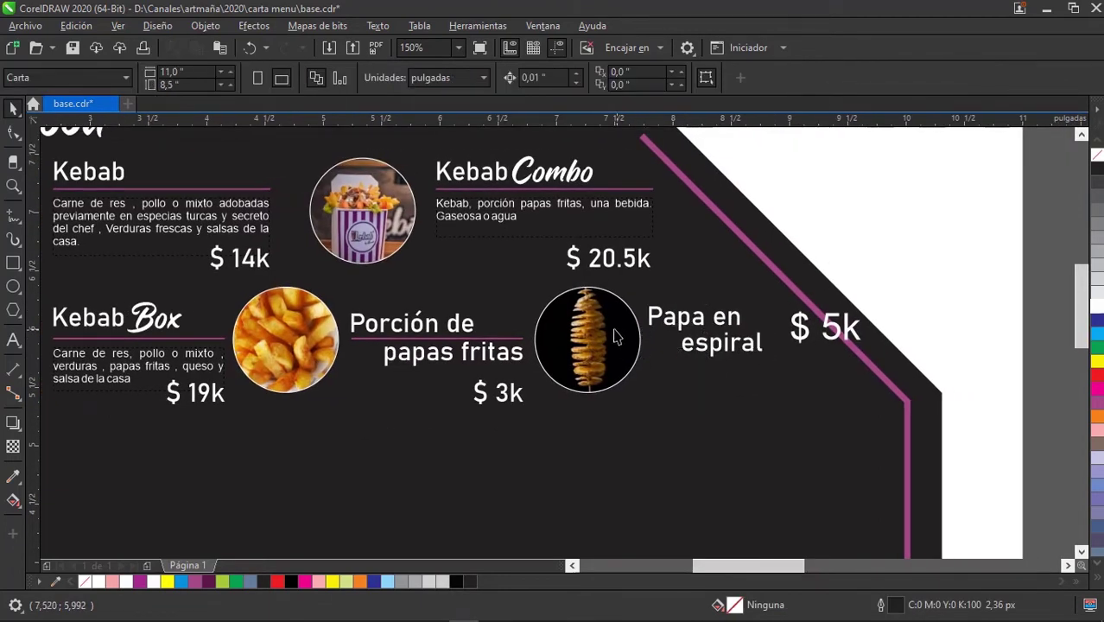
Add a horizontal guide and rest the Papa en espiral title's baseline on it.
scroll(505, 339, "up", 2)
scroll(661, 313, "right", 1)
scroll(401, 266, "right", 2)
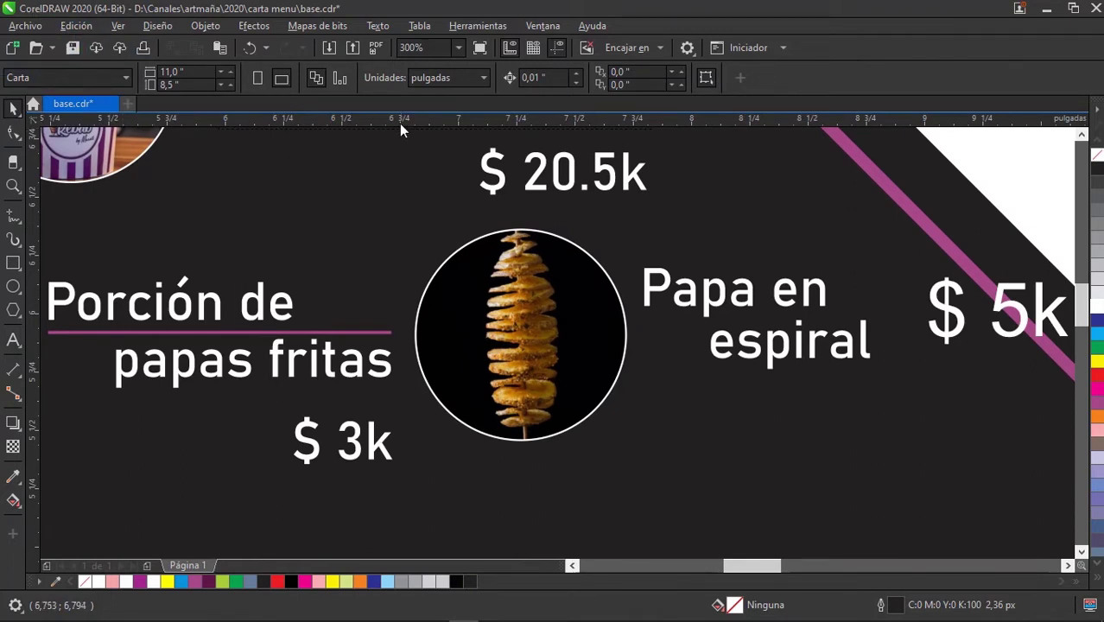
left_click_drag(400, 121, 346, 232)
left_click_drag(270, 316, 264, 327)
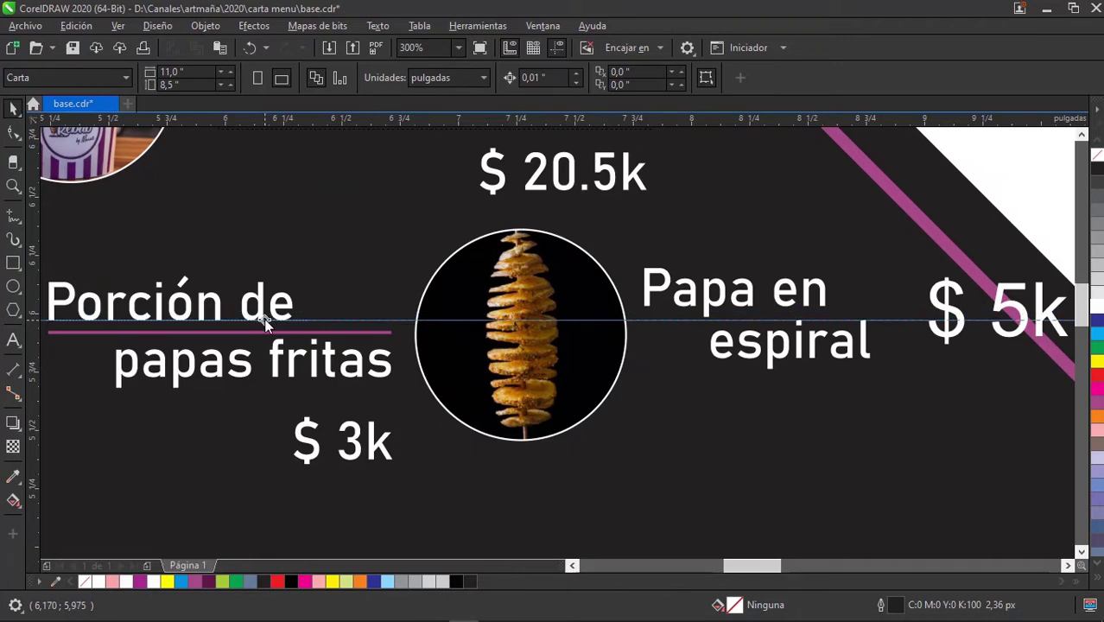
scroll(726, 309, "up", 1)
scroll(717, 298, "up", 1)
left_click_drag(713, 286, 714, 308)
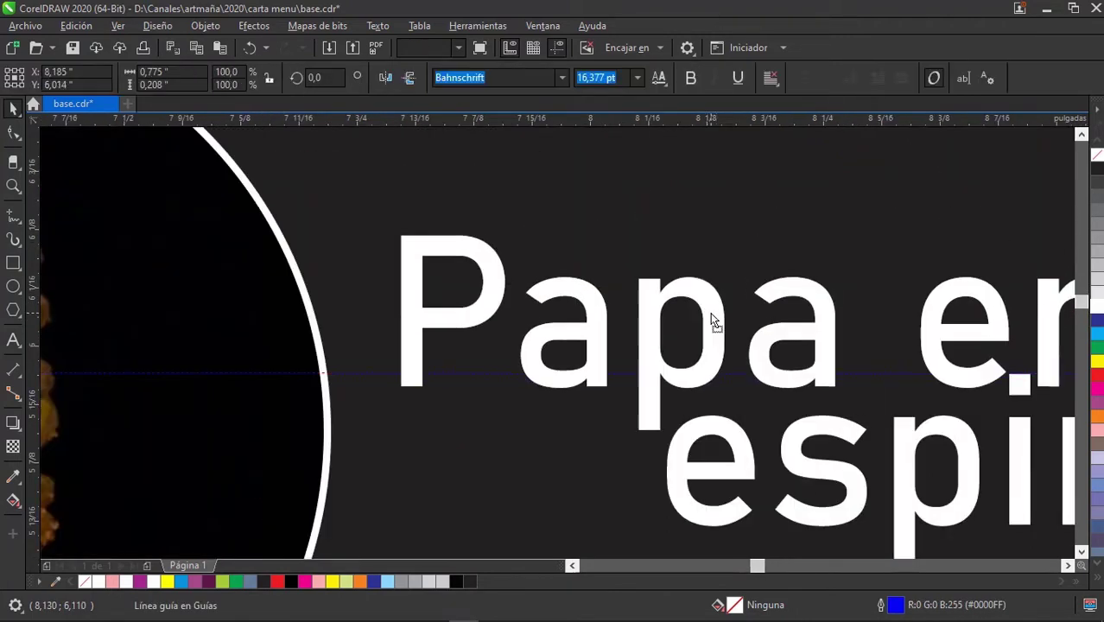
Place a copy of the pink underline beneath Papa en espiral, trimmed to the title's width.
scroll(713, 296, "down", 2)
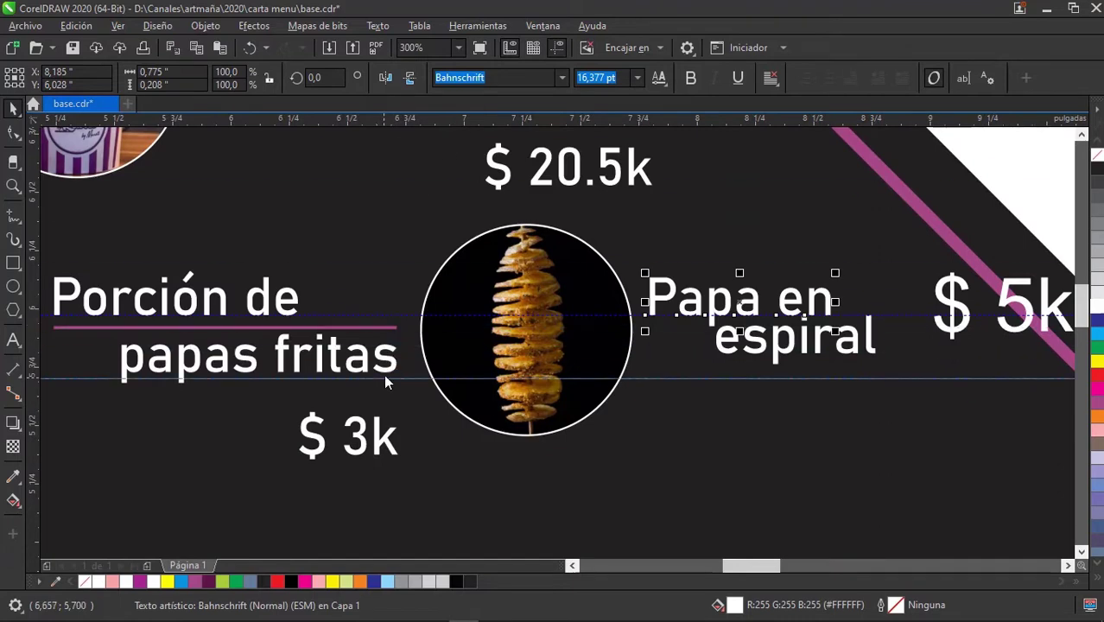
left_click(411, 373)
scroll(780, 376, "up", 1)
left_click(768, 328)
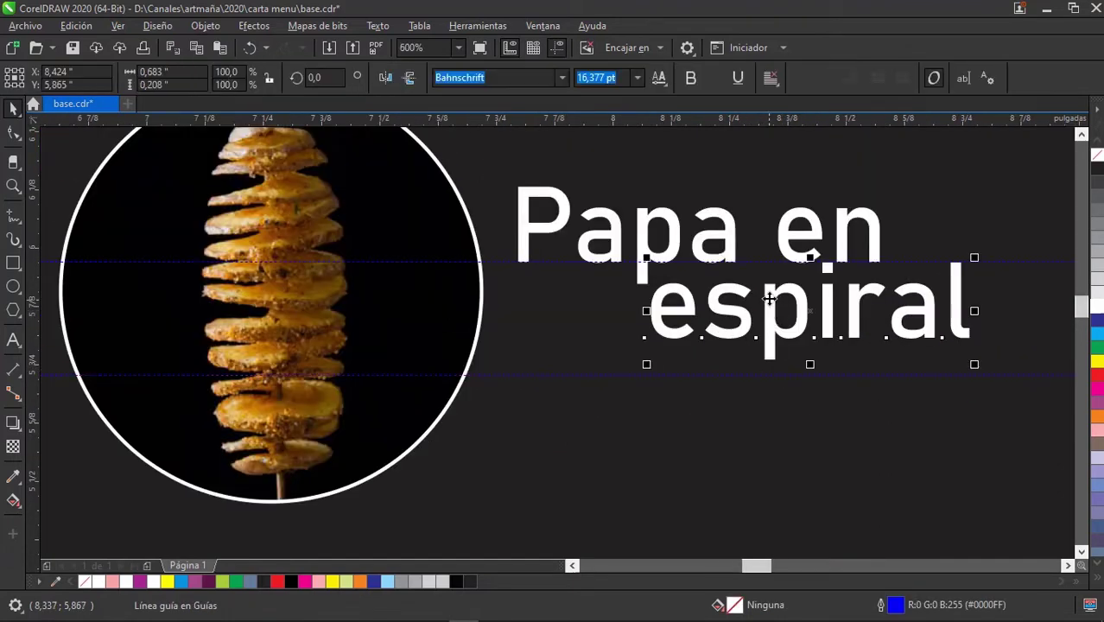
left_click(770, 341)
scroll(729, 335, "down", 1)
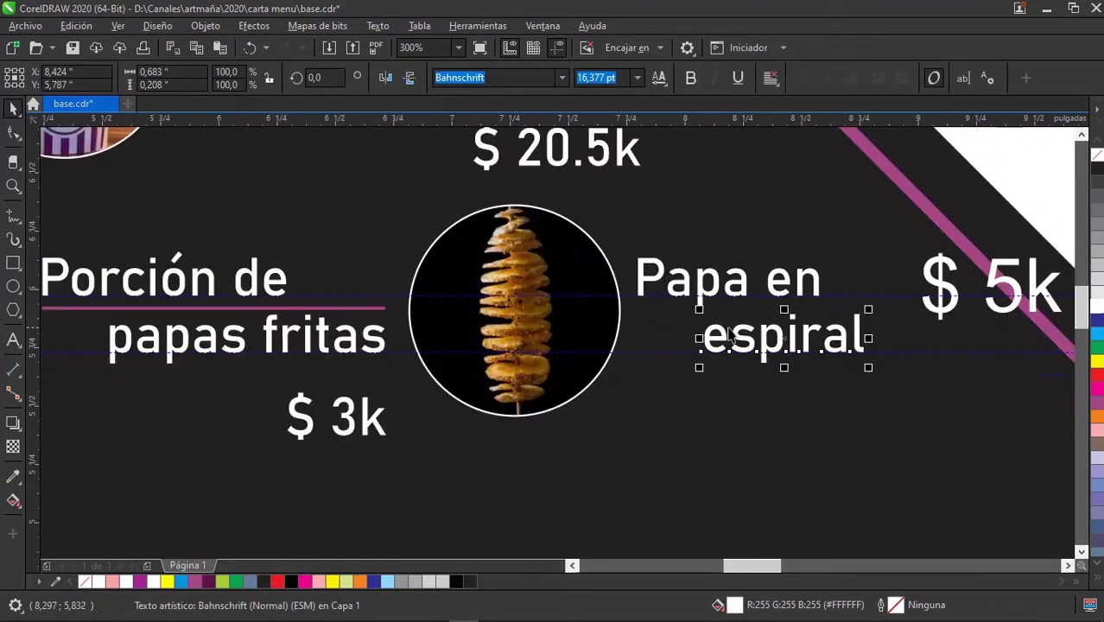
left_click_drag(346, 308, 918, 313)
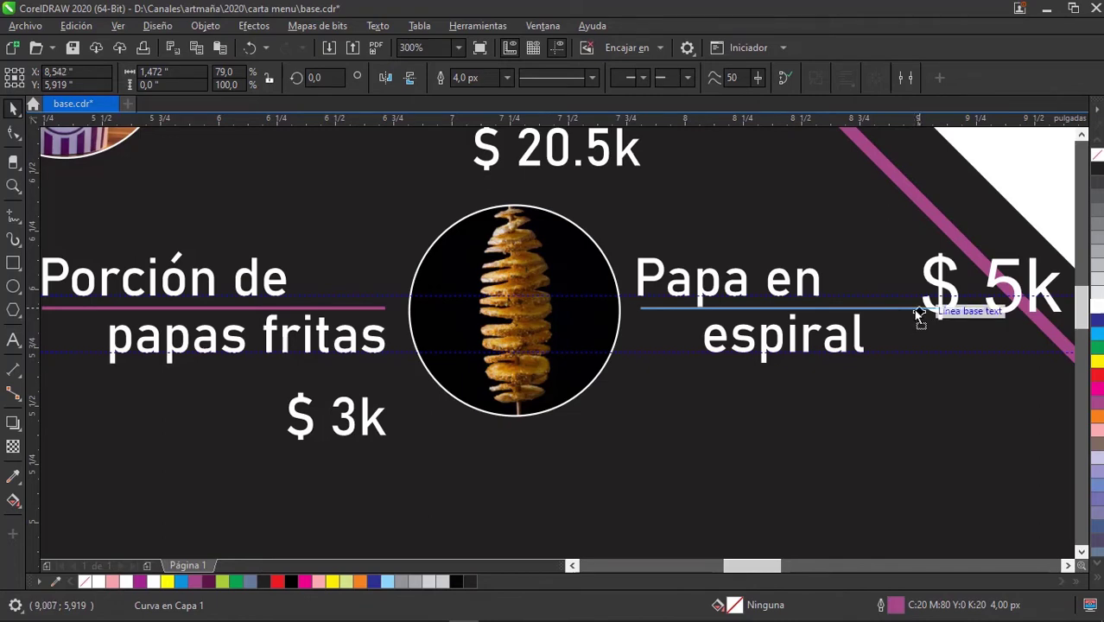
left_click_drag(918, 315, 916, 309)
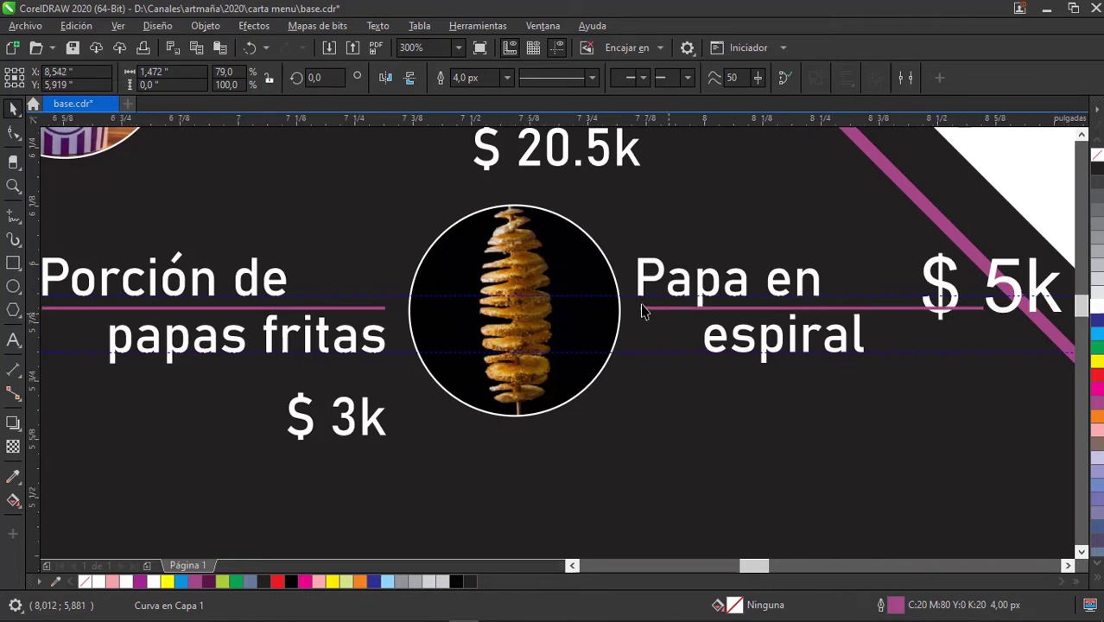
scroll(643, 311, "up", 5)
left_click_drag(613, 298, 596, 298)
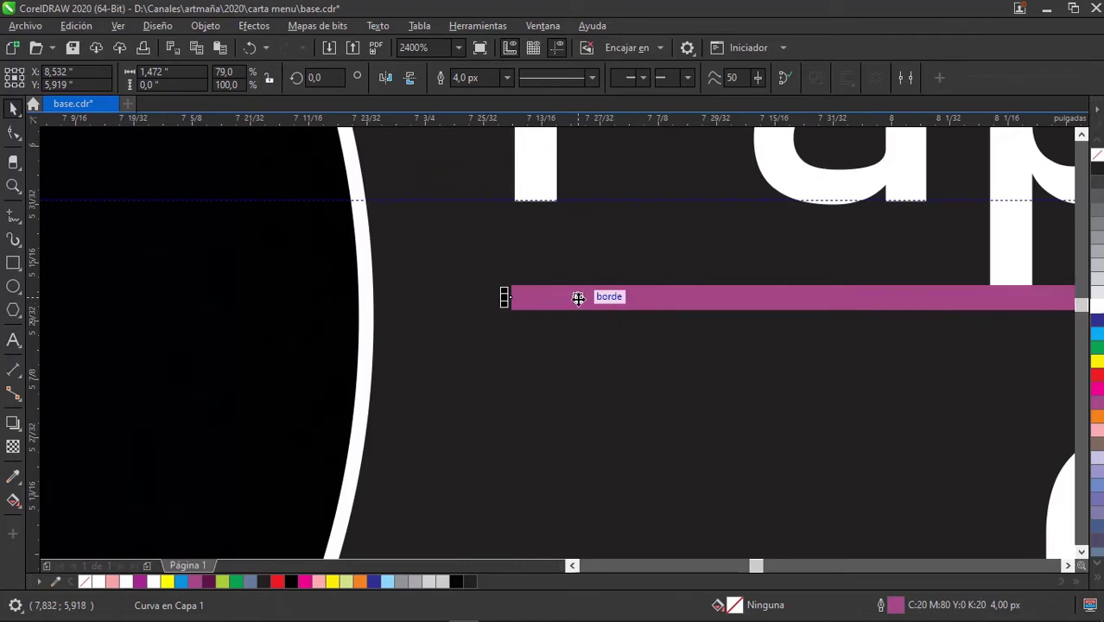
scroll(680, 304, "down", 4)
scroll(855, 292, "up", 2)
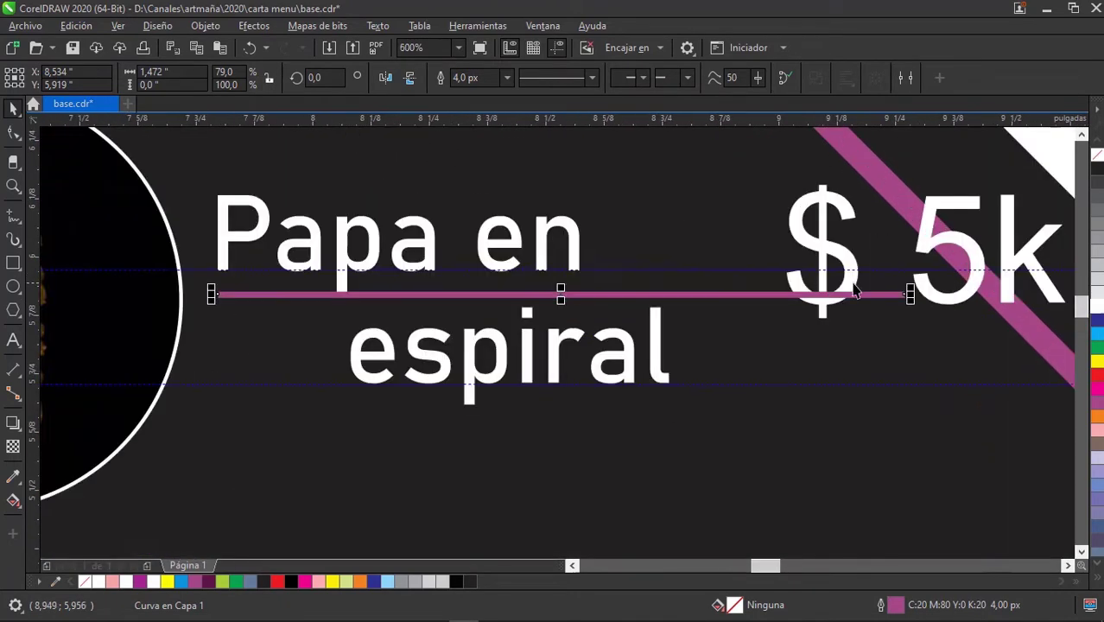
left_click_drag(913, 293, 675, 308)
Move $ 5k below espiral and copy the $ 3k price's text properties onto it.
left_click(857, 286)
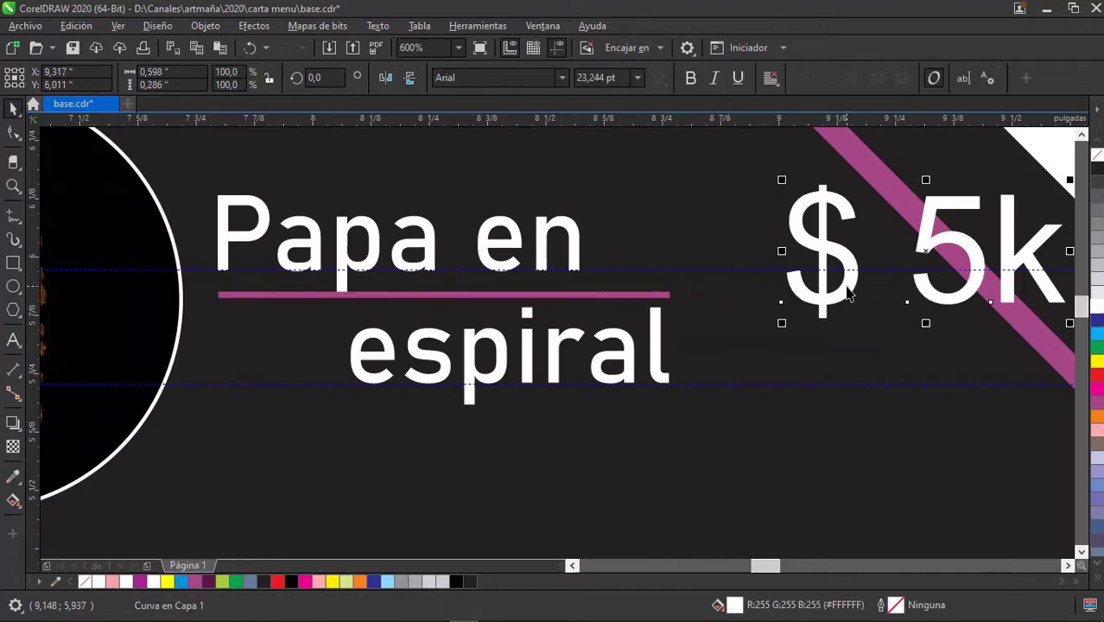
scroll(863, 277, "down", 3)
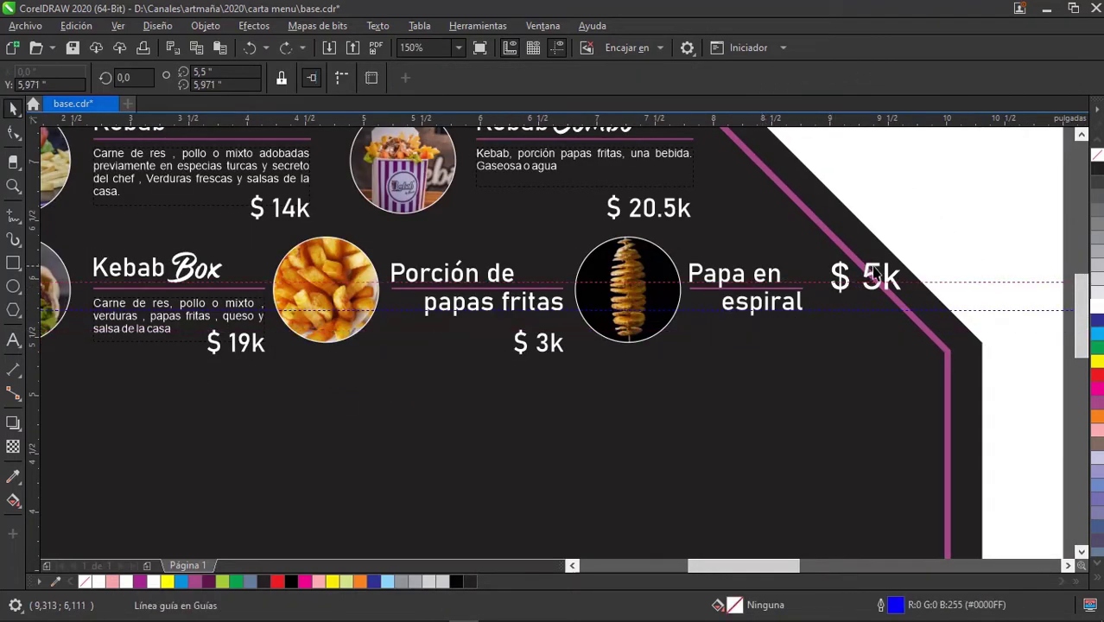
left_click(871, 275)
left_click_drag(863, 285, 769, 344)
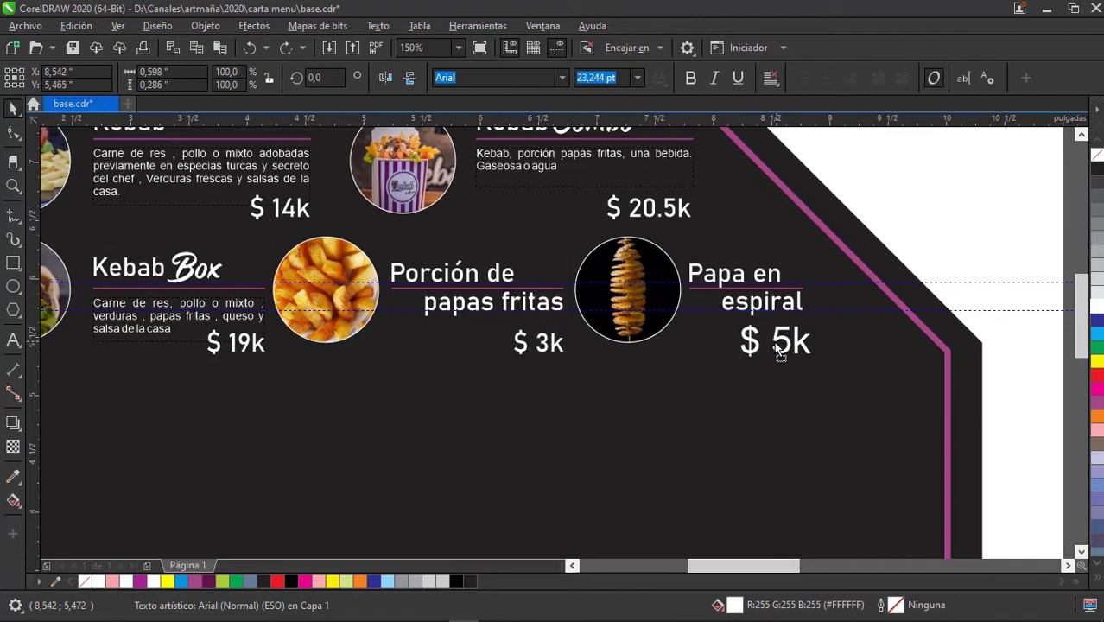
left_click(96, 27)
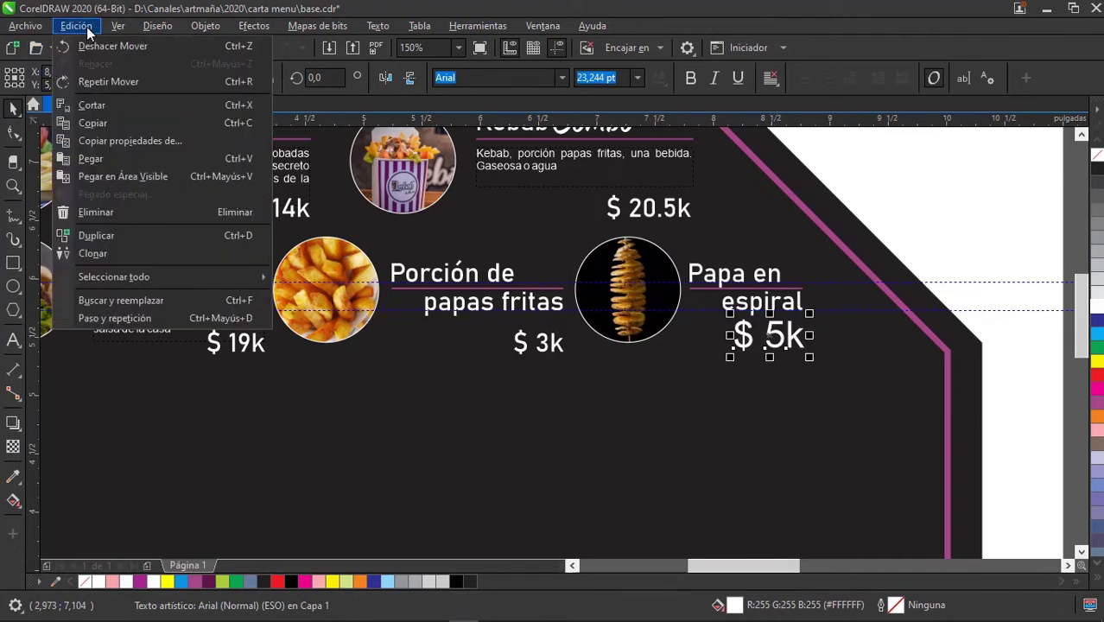
left_click(145, 139)
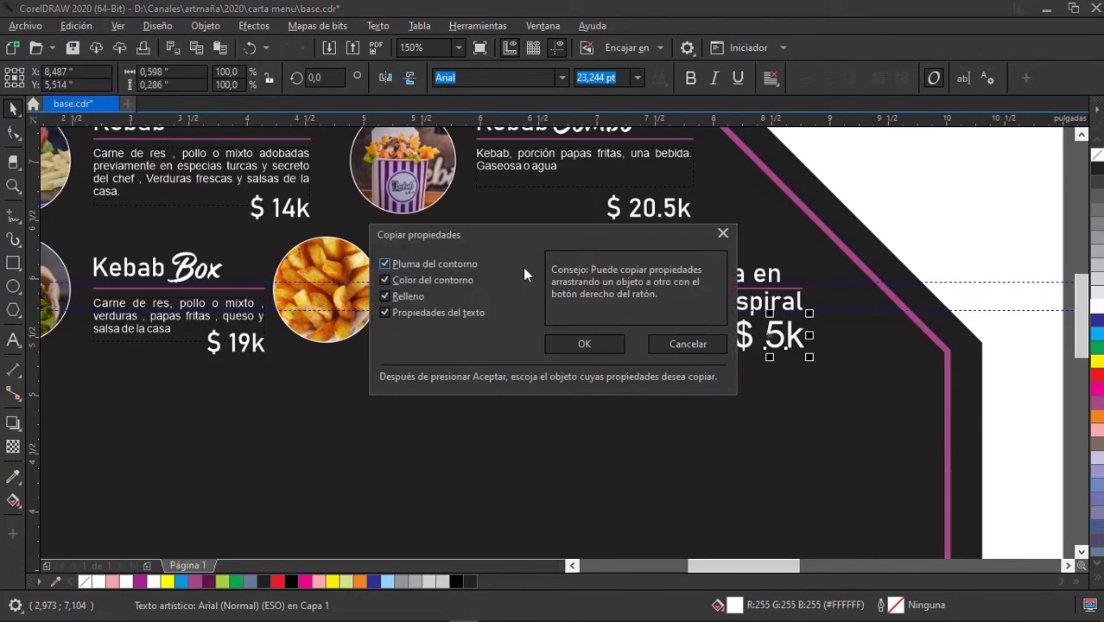
left_click(573, 343)
left_click(557, 344)
Add a guideline at the price line and snap $ 5k level with $ 3k.
scroll(760, 346, "up", 2)
scroll(775, 347, "up", 2)
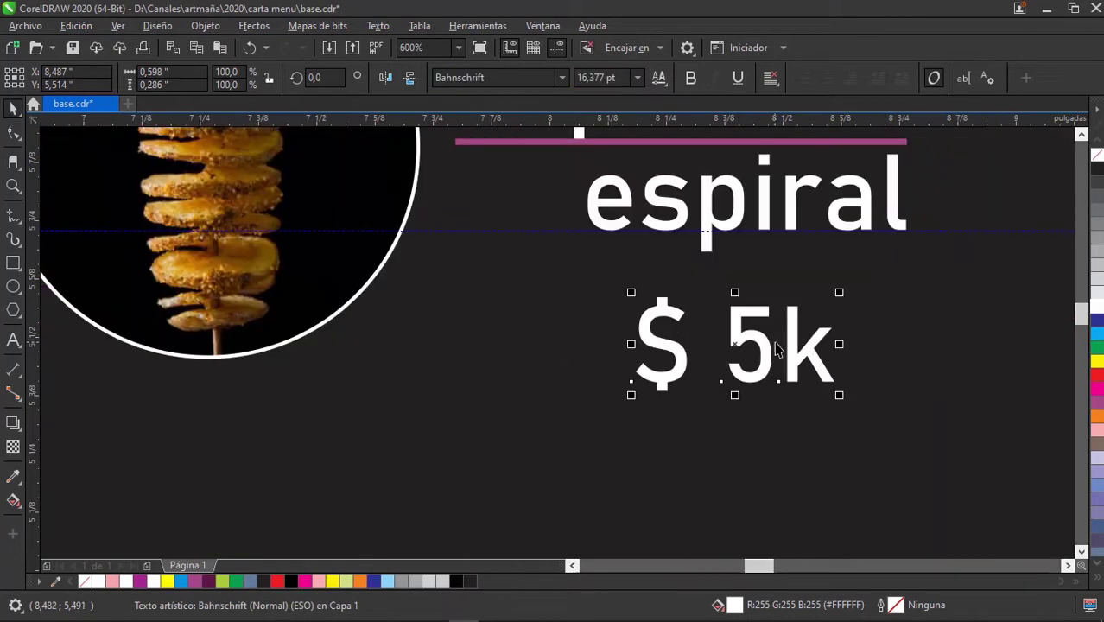
scroll(775, 347, "down", 2)
left_click_drag(784, 342, 822, 345)
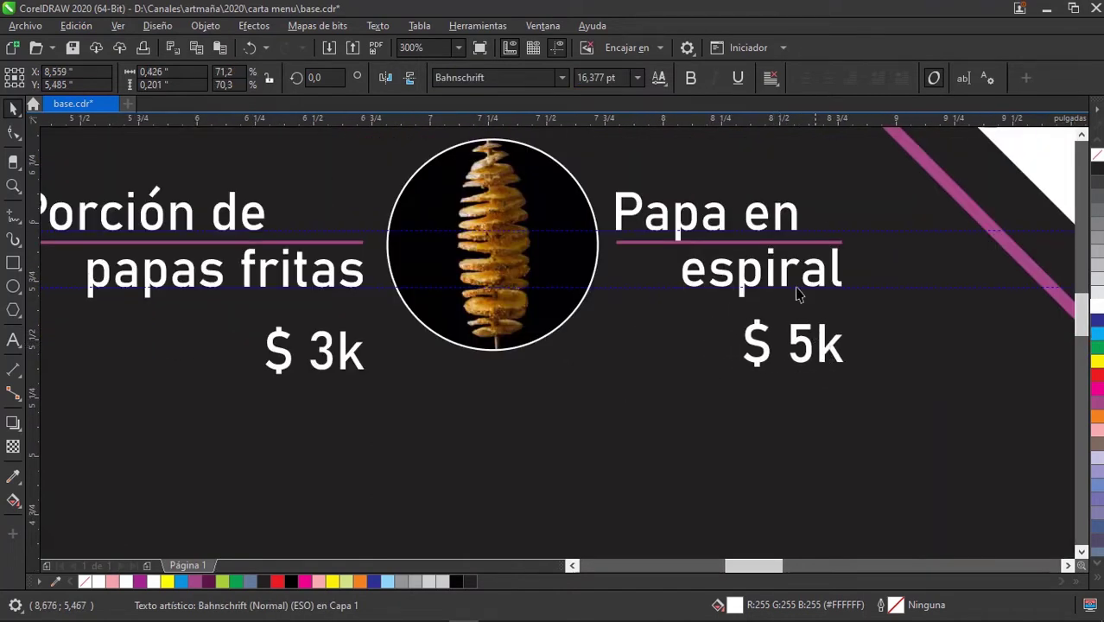
left_click_drag(380, 117, 359, 369)
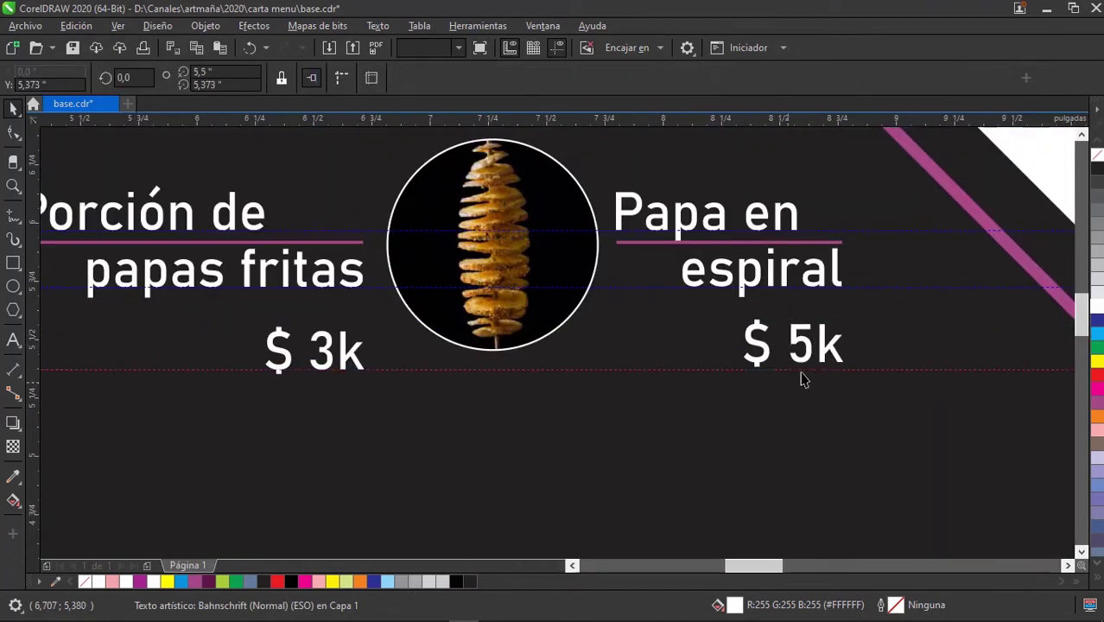
scroll(802, 378, "up", 3)
left_click_drag(855, 292, 858, 301)
scroll(853, 298, "down", 3)
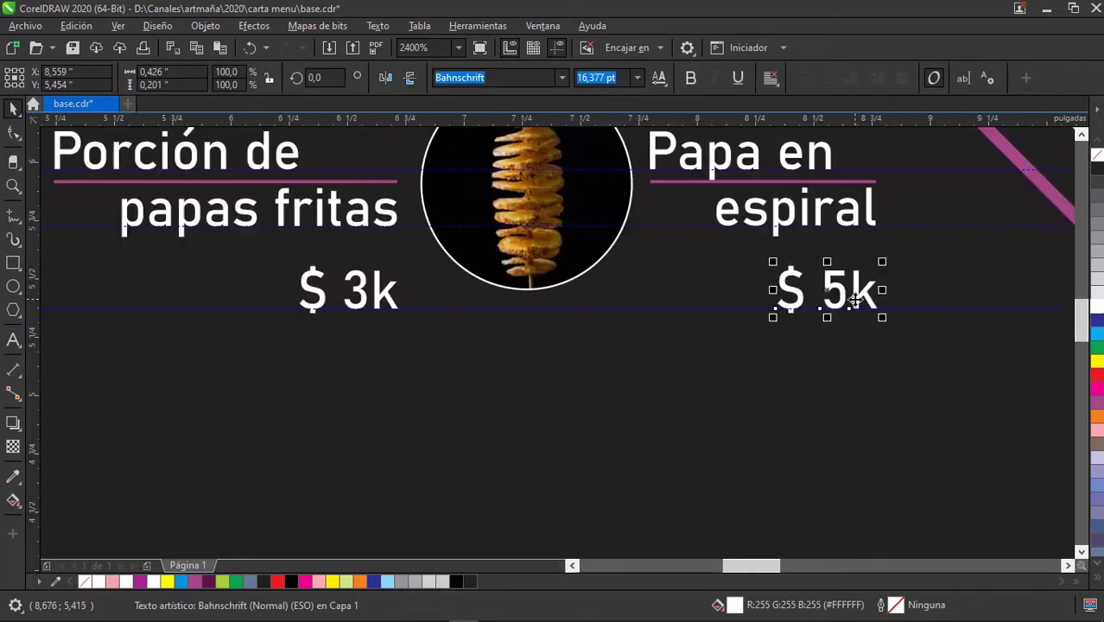
scroll(846, 291, "down", 1)
Shift the fries and spiral potato items slightly to the right.
left_click(922, 159)
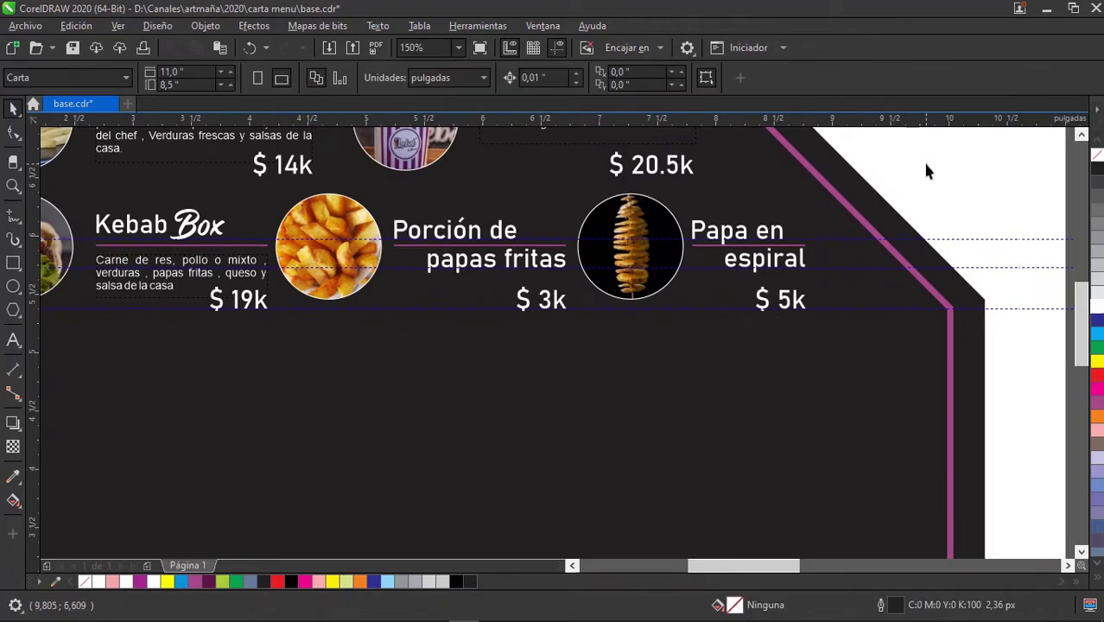
scroll(855, 216, "down", 1)
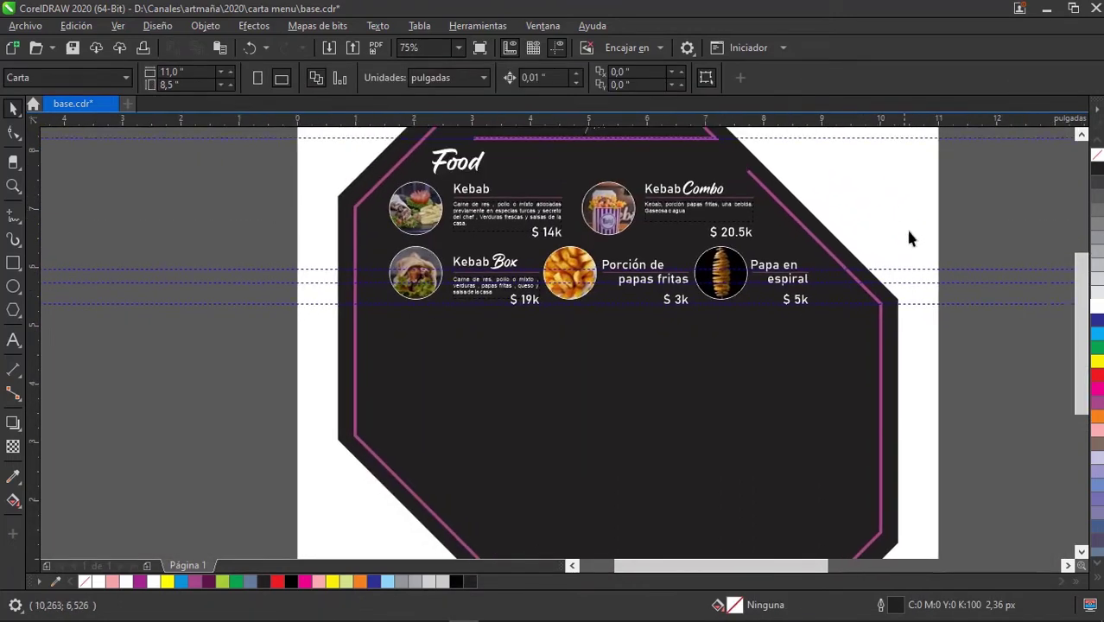
scroll(921, 376, "up", 1)
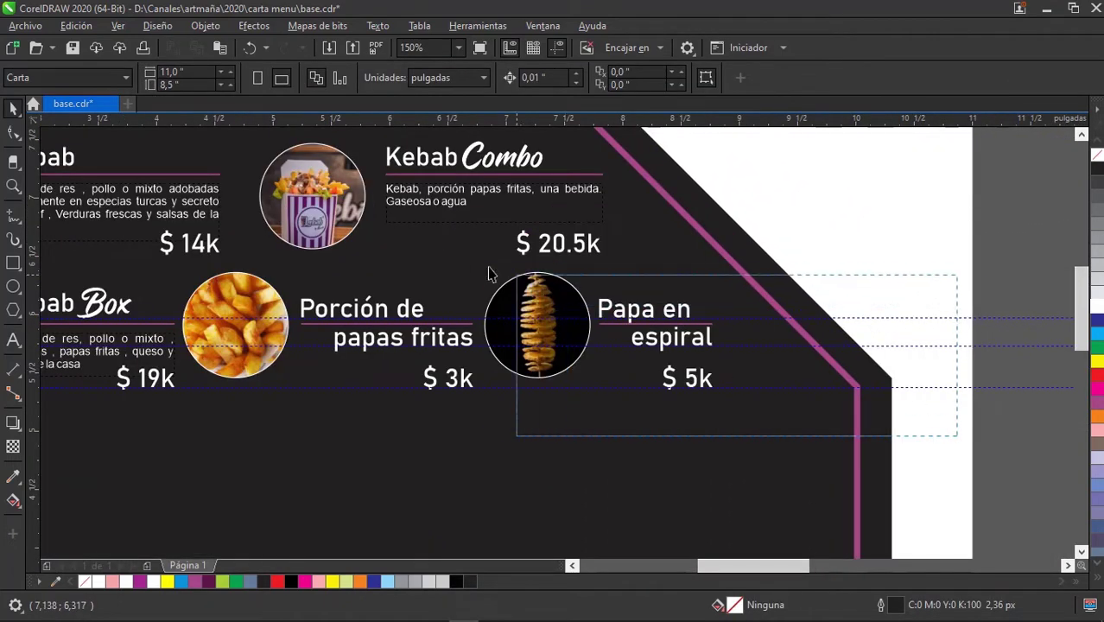
left_click_drag(890, 442, 479, 264)
mouse_move(540, 298)
left_mouse_down()
mouse_move(570, 298)
mouse_move(560, 298)
left_mouse_up()
left_click_drag(890, 259, 155, 432)
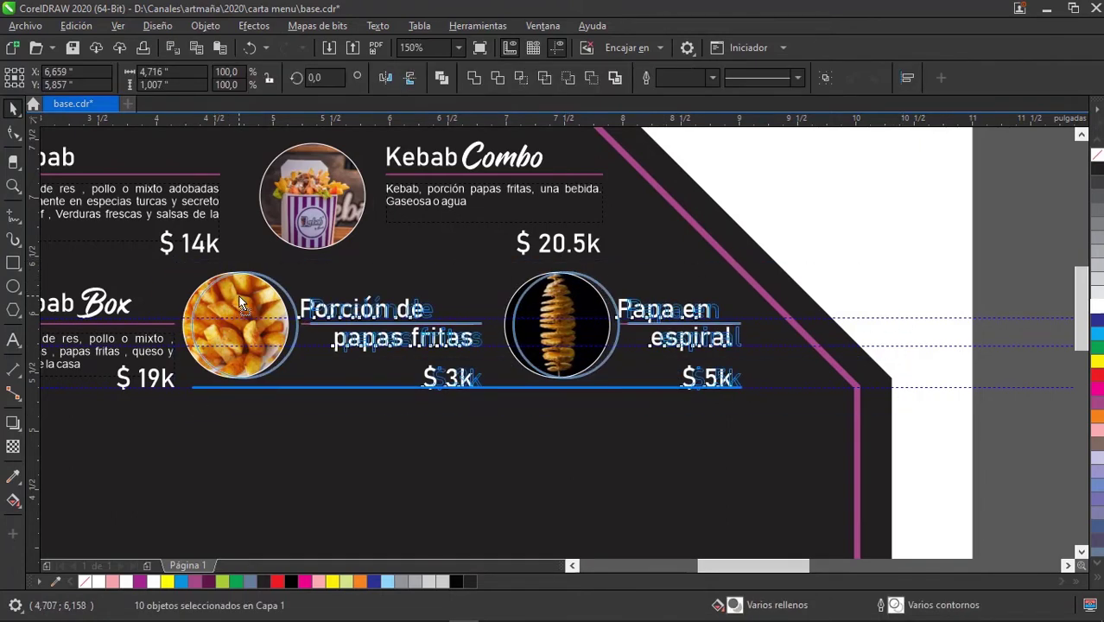
left_click_drag(229, 296, 238, 296)
left_click(791, 259)
scroll(790, 259, "down", 3)
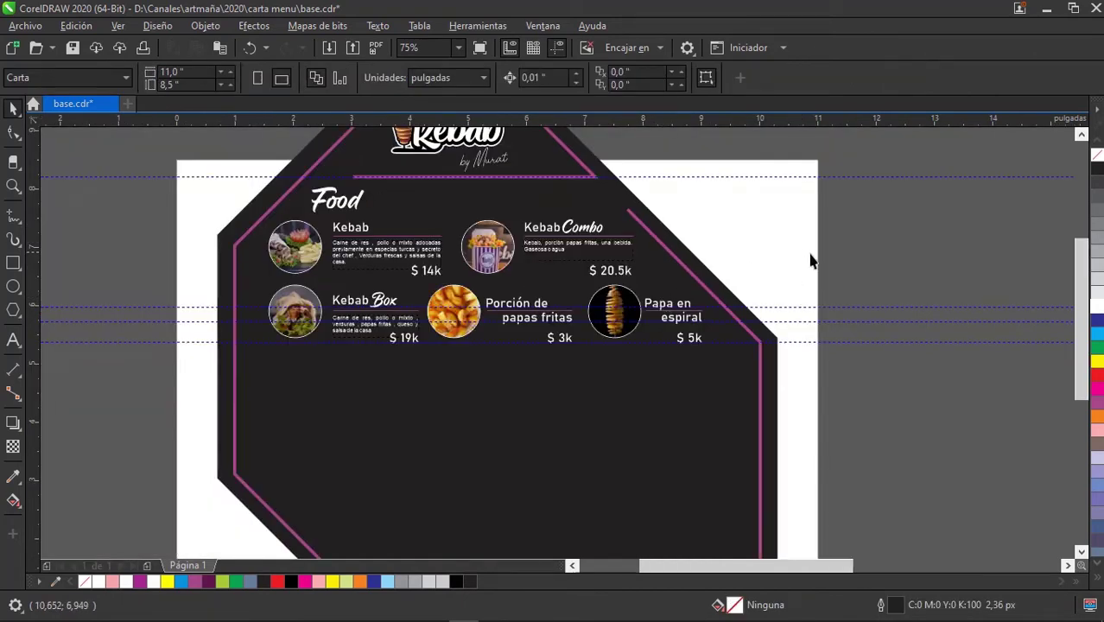
scroll(810, 261, "up", 1)
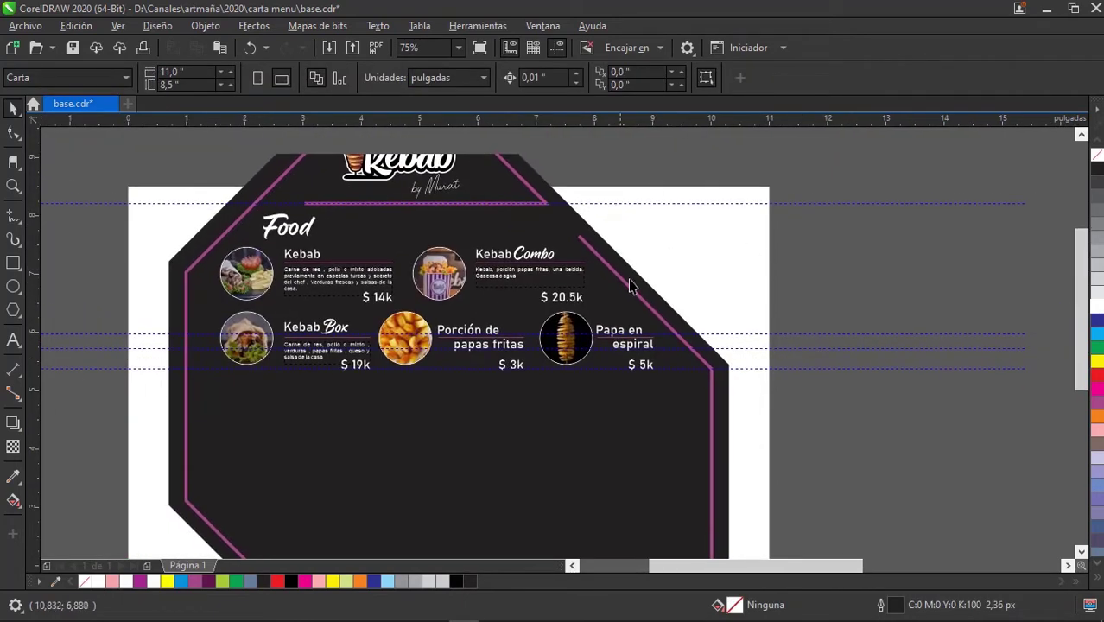
Delete all guidelines in the document and select the stray empty rectangle.
left_click(76, 26)
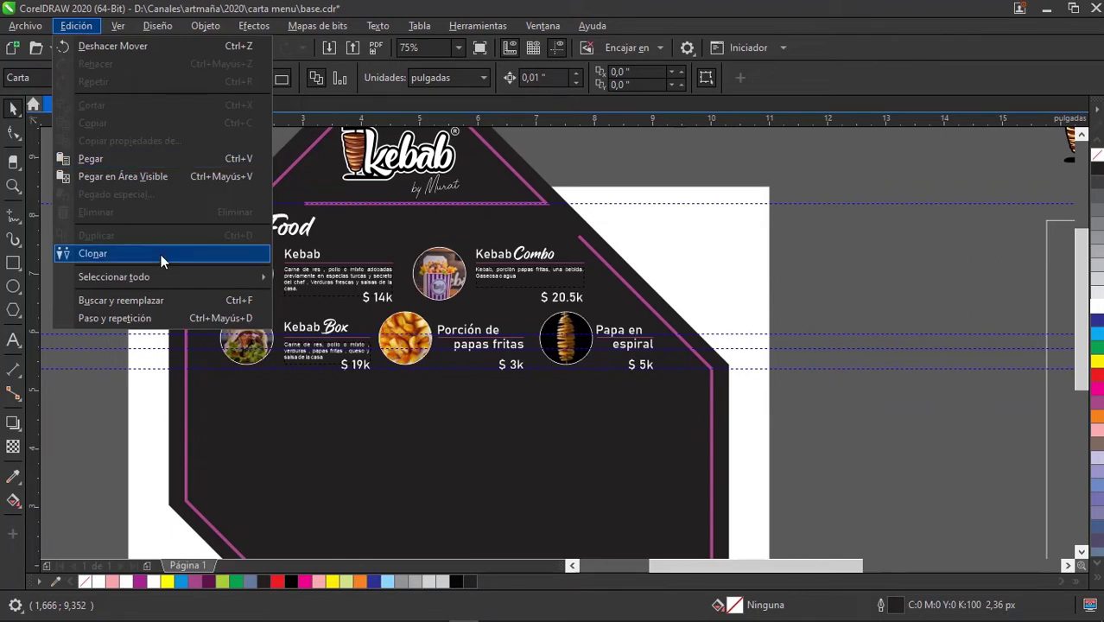
mouse_move(114, 276)
left_click(342, 316)
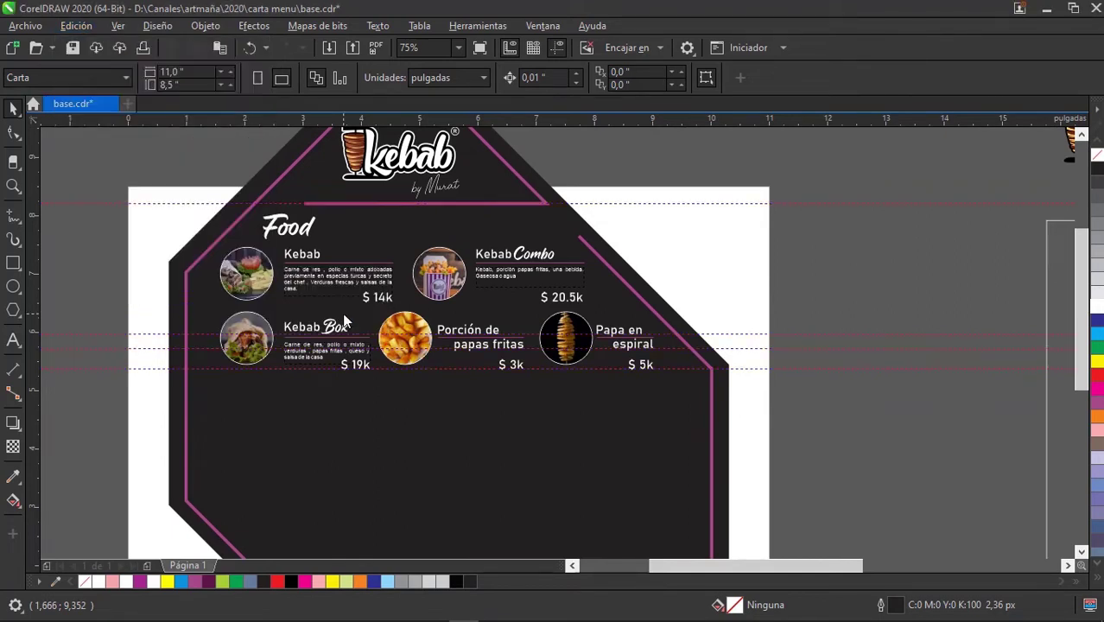
key("Delete")
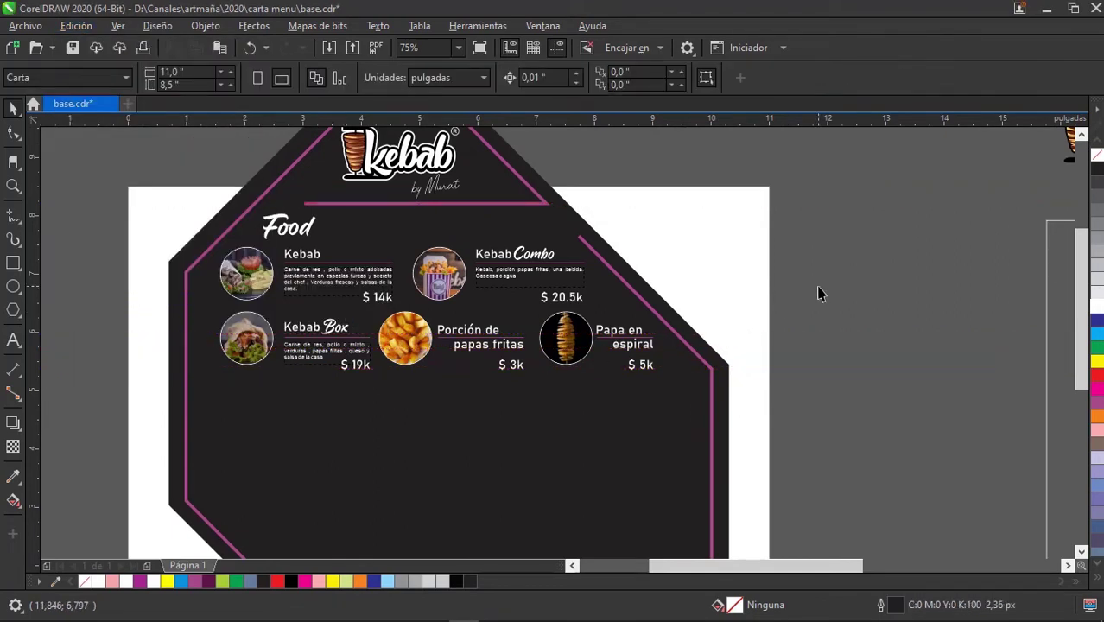
scroll(699, 312, "down", 2)
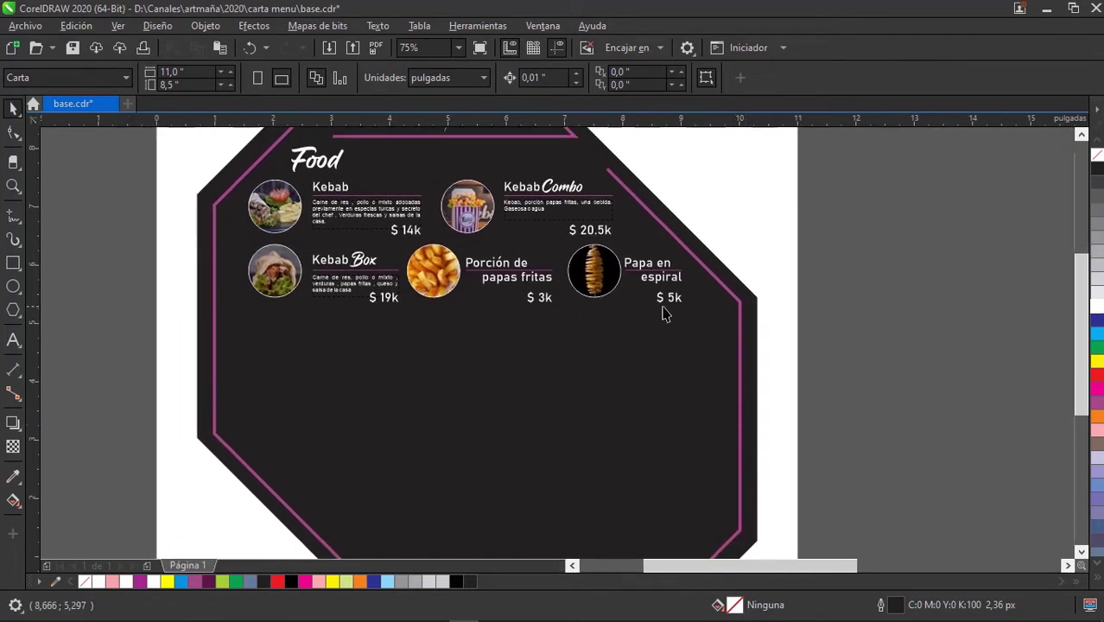
scroll(661, 312, "down", 2)
scroll(784, 305, "right", 2)
left_click(784, 299)
Delete the empty rectangle and move the Cocktail panel beside the menu.
key("Delete")
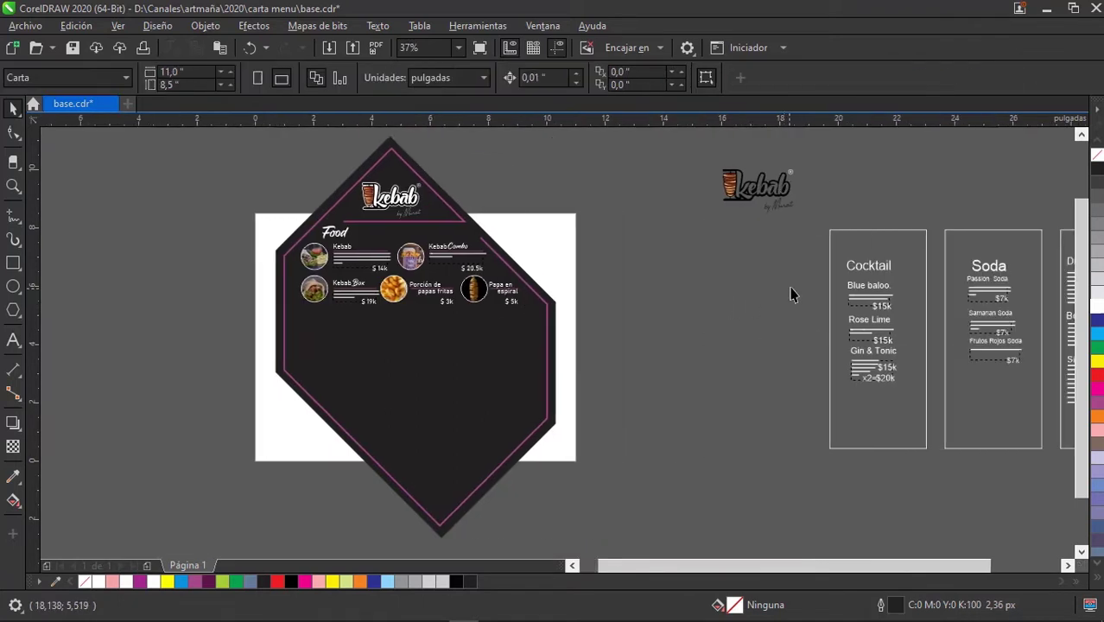
left_click_drag(771, 471, 932, 223)
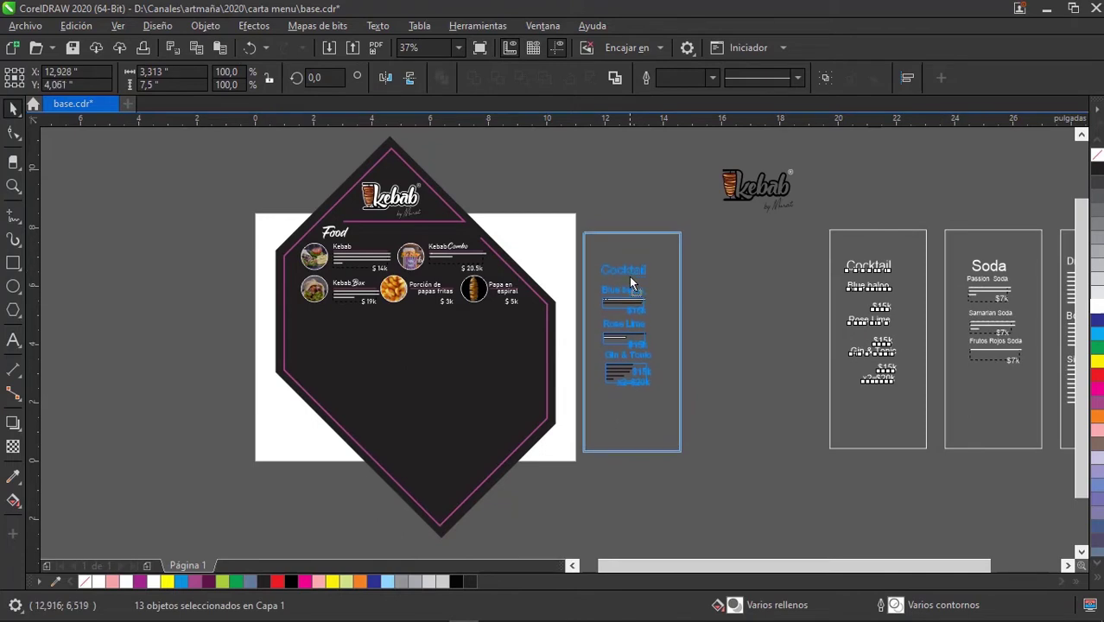
left_click_drag(879, 278, 632, 270)
left_click(743, 286)
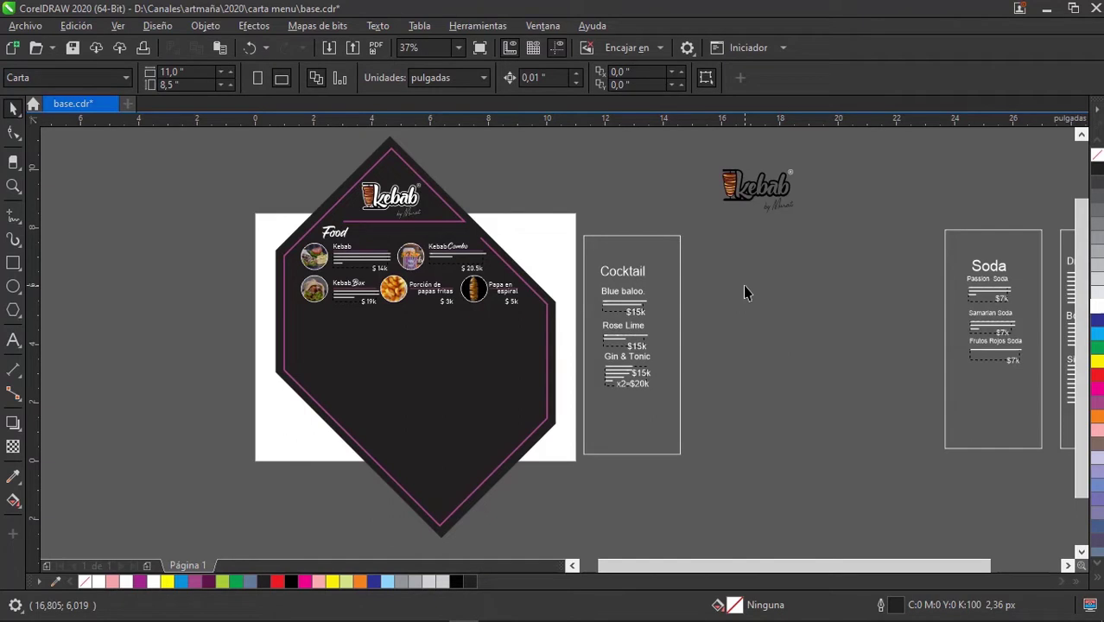
Set the Cocktail heading's font to Billgates.
left_click(617, 275)
scroll(645, 301, "up", 2)
scroll(716, 301, "up", 1)
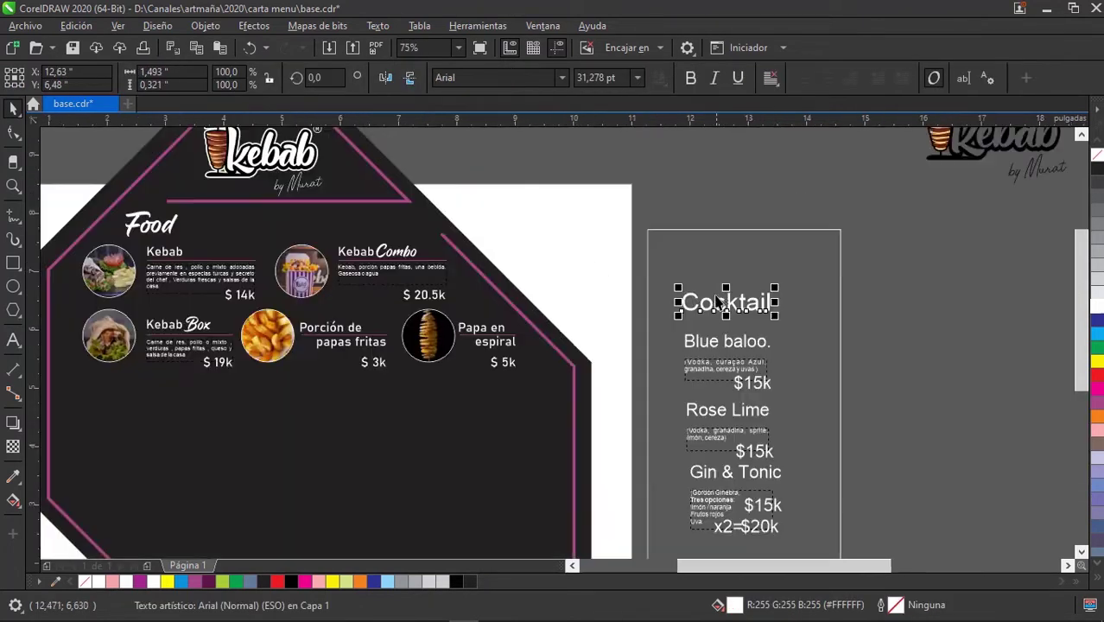
scroll(716, 299, "left", 3)
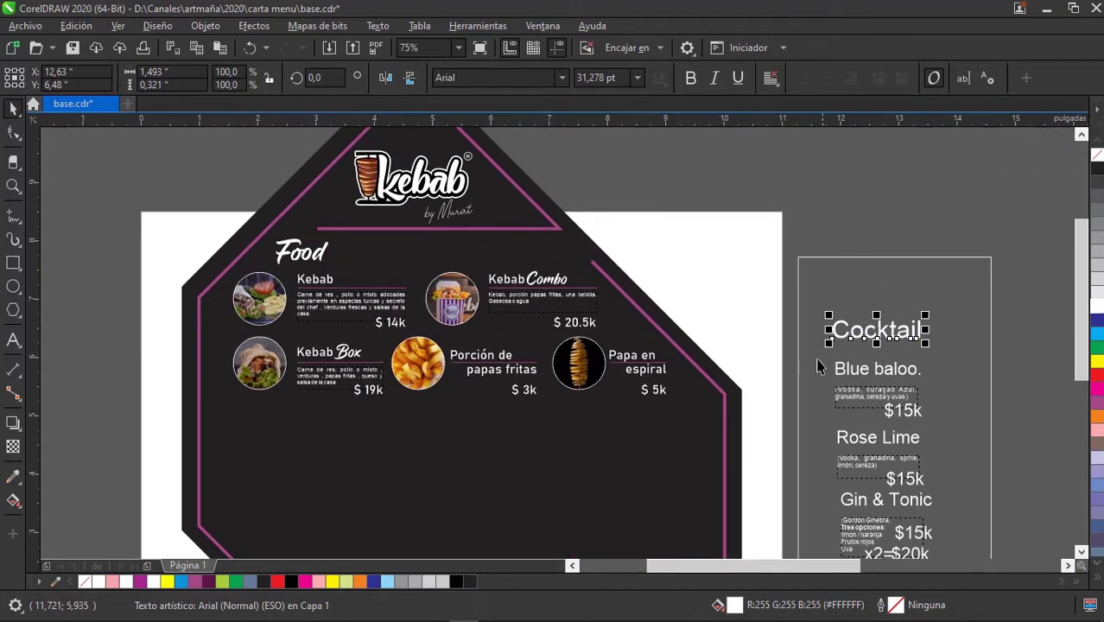
left_click(562, 78)
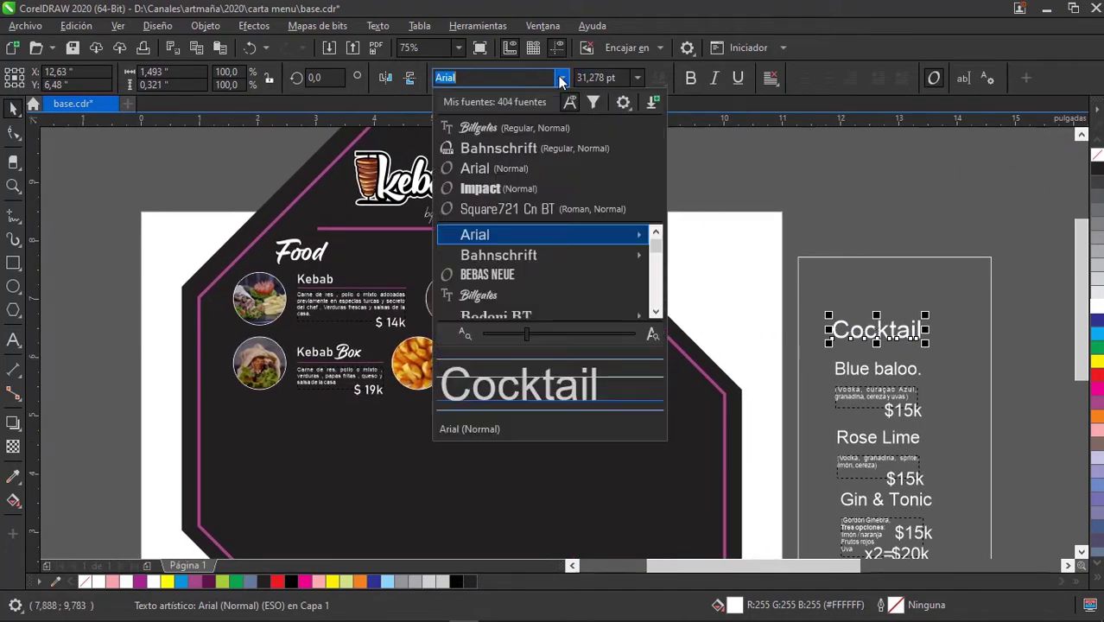
left_click(499, 128)
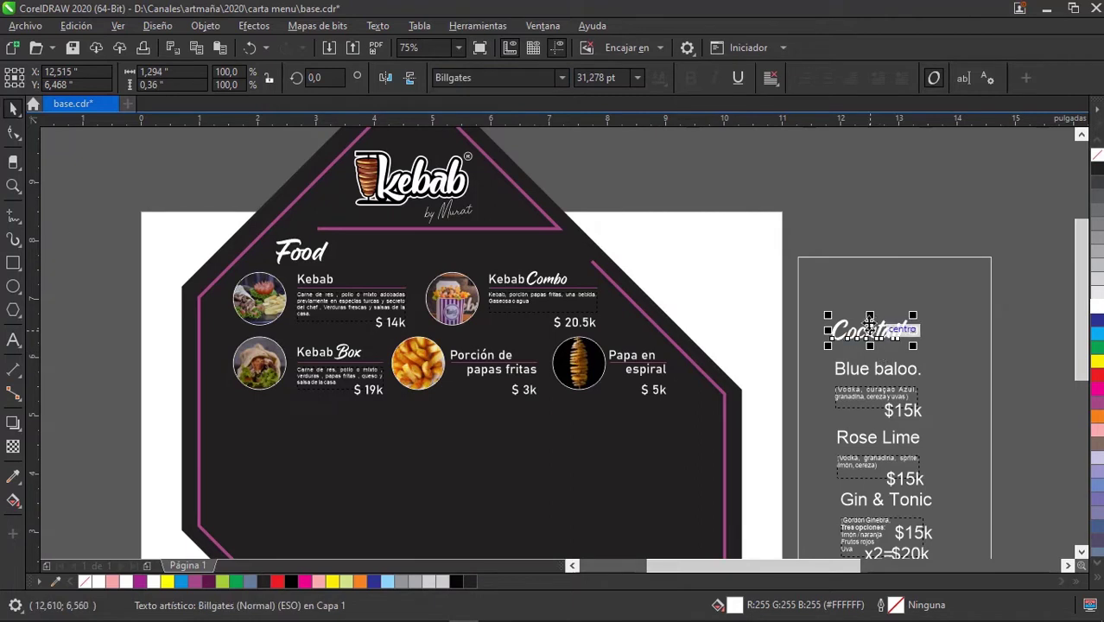
Position the Cocktail heading at left below the food rows, slightly nudging the Food title.
left_click_drag(866, 344, 444, 435)
left_click(316, 253)
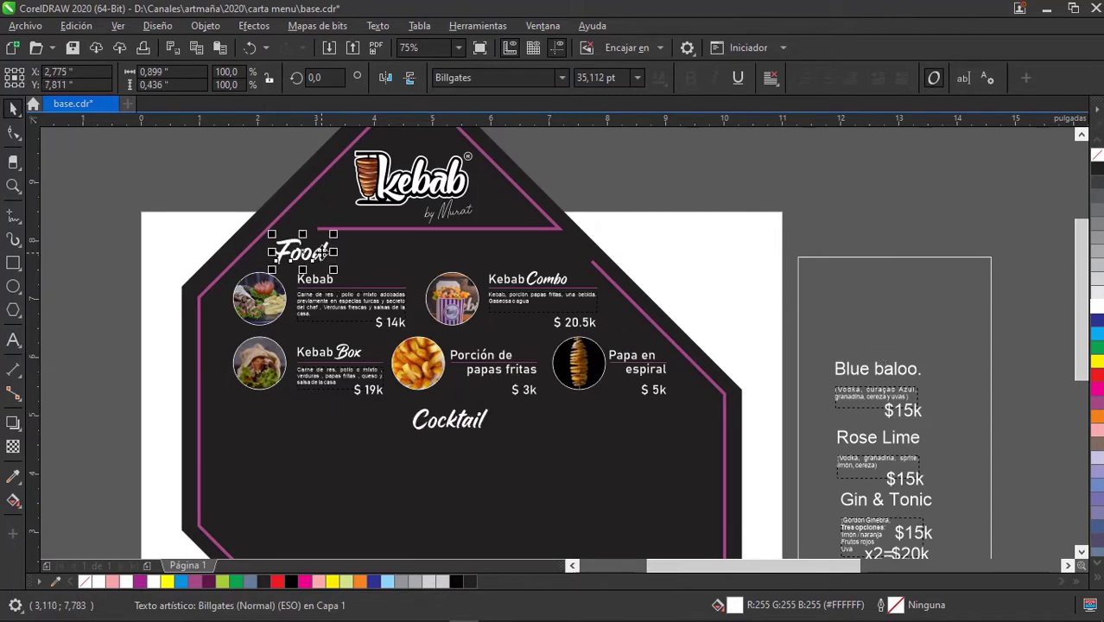
mouse_move(316, 253)
left_mouse_down()
mouse_move(449, 259)
mouse_move(310, 252)
left_mouse_up()
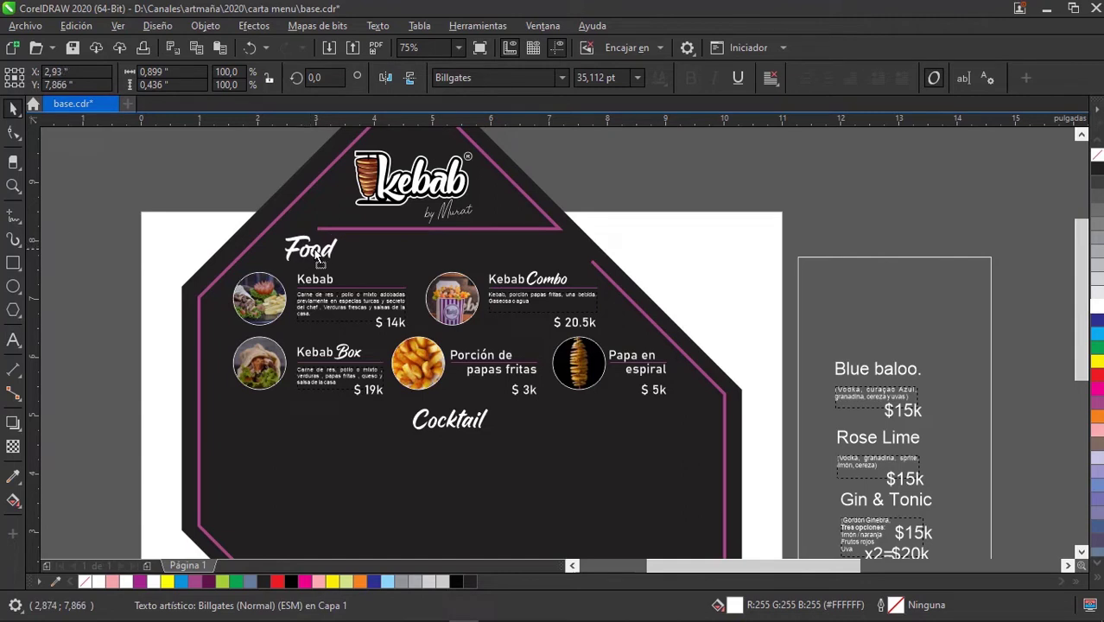
scroll(565, 373, "down", 2)
scroll(566, 373, "left", 3)
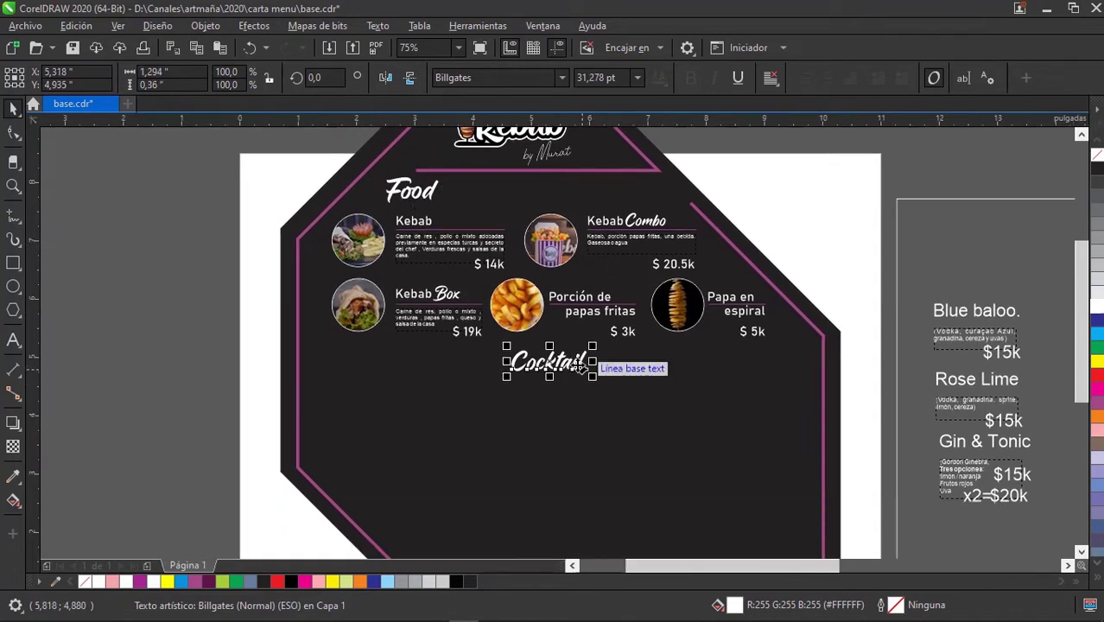
mouse_move(565, 373)
left_mouse_down()
mouse_move(376, 372)
mouse_move(399, 382)
left_mouse_up()
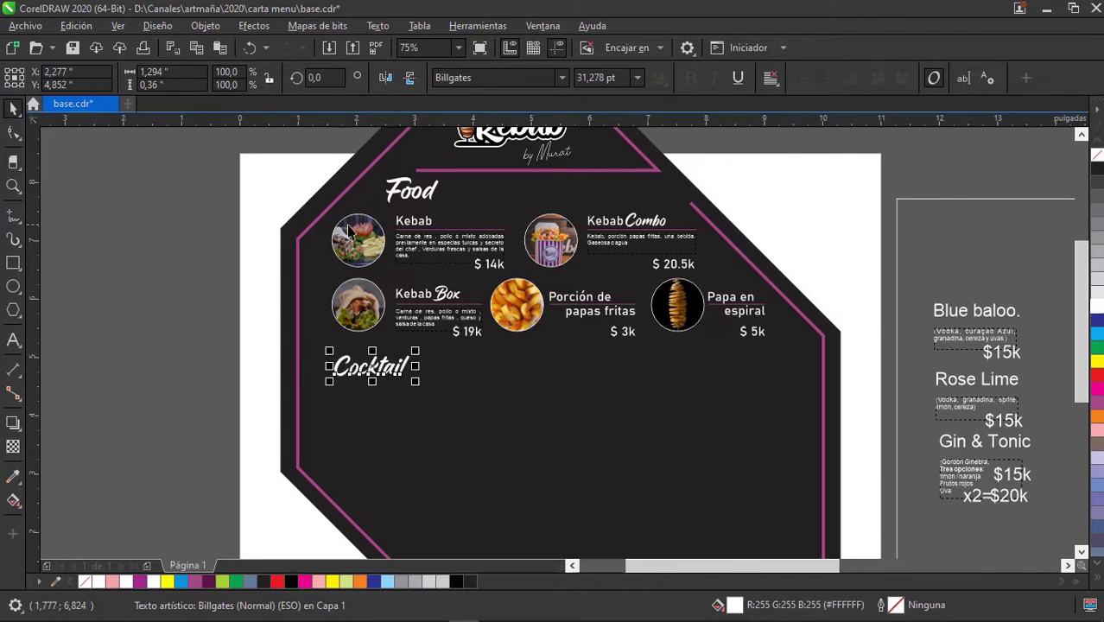
left_click(217, 392)
scroll(372, 406, "down", 2)
scroll(372, 405, "right", 1)
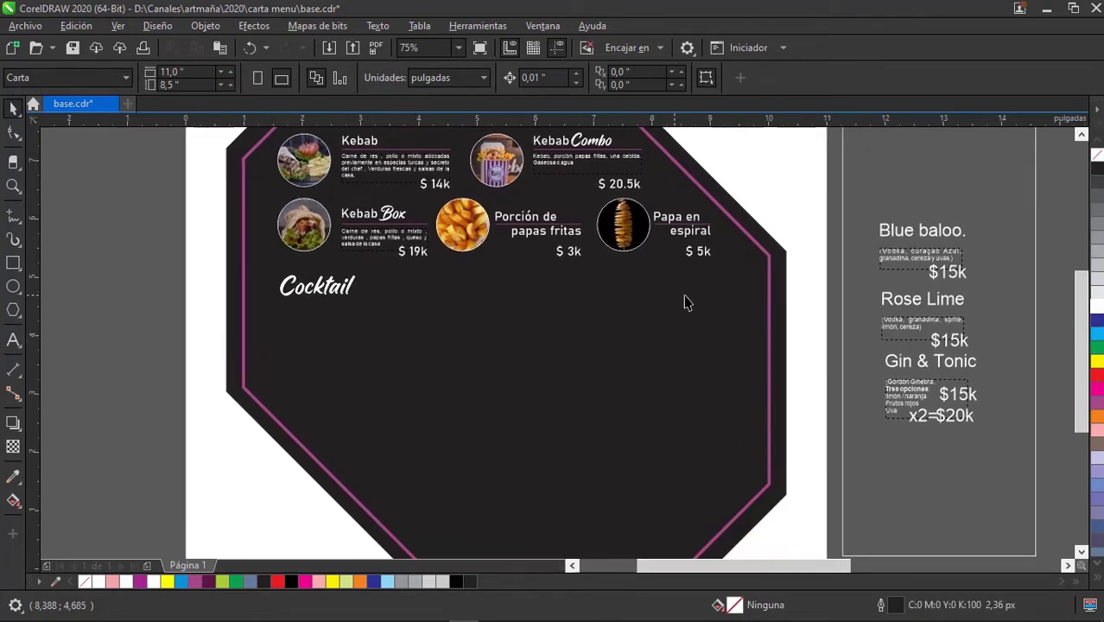
scroll(684, 301, "right", 1)
Copy the Kebab Box text properties onto the Blue baloo, Rose Lime and Gin & Tonic texts.
left_click_drag(771, 192, 935, 302)
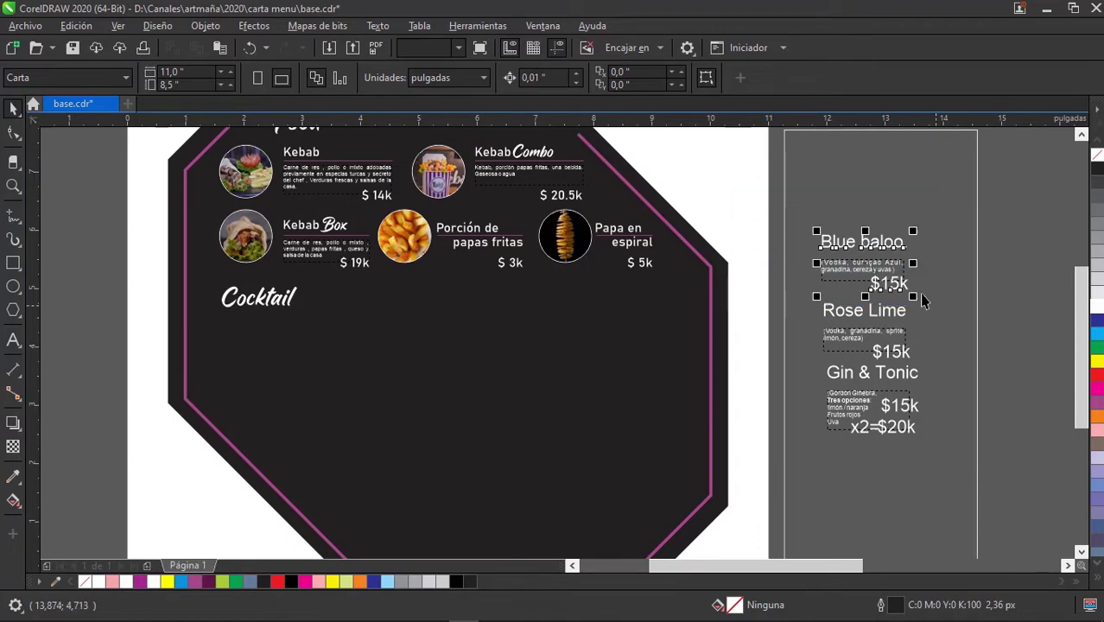
left_click(747, 199)
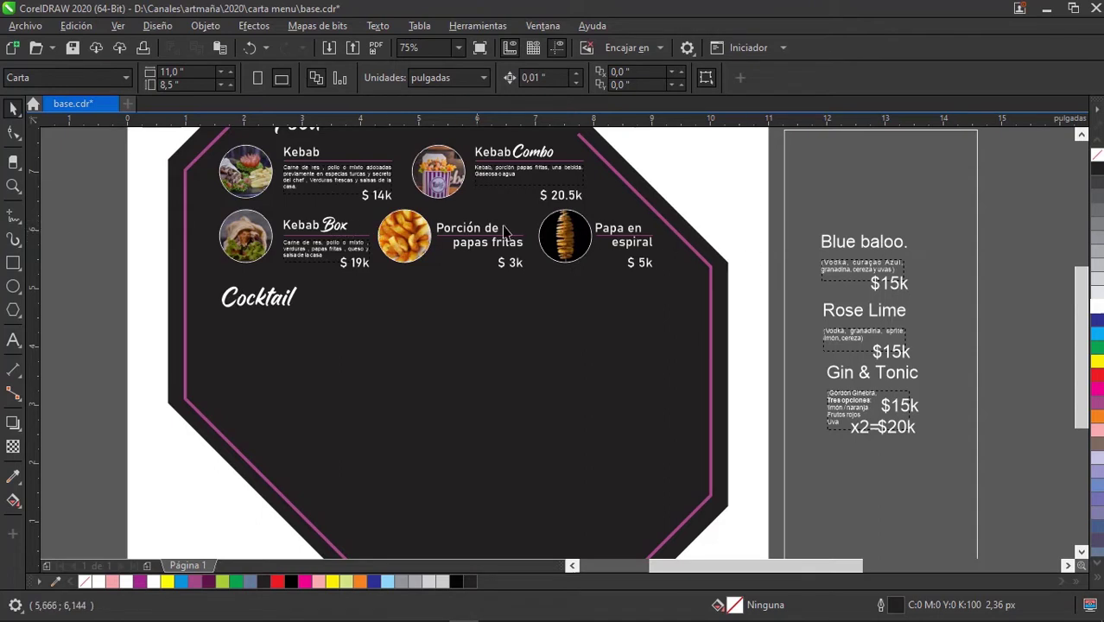
left_click(868, 246)
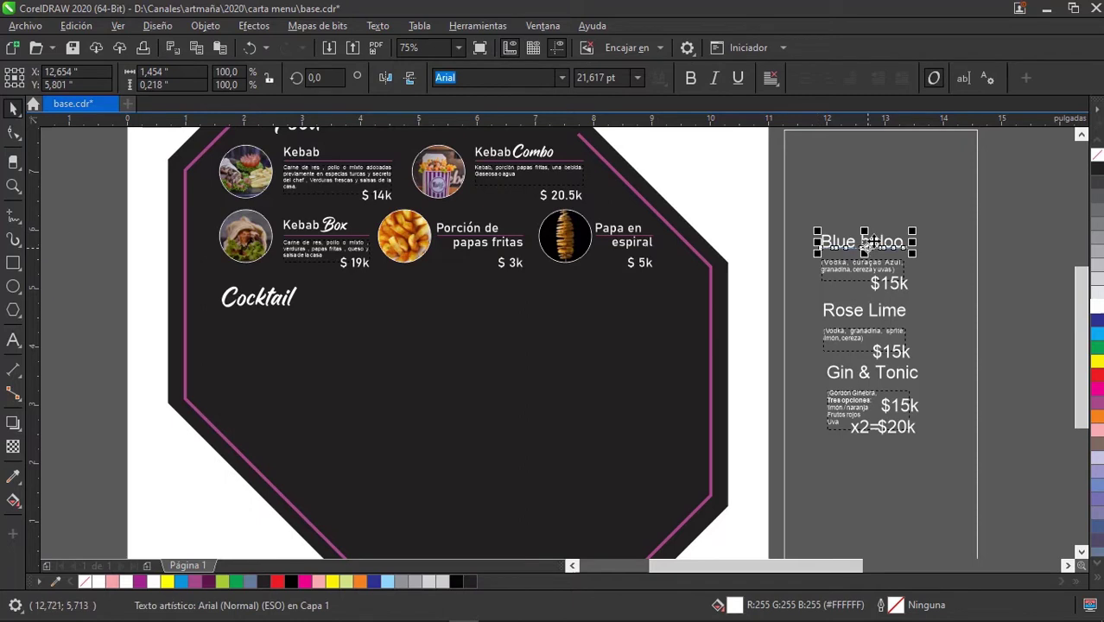
left_click(898, 285, "shift")
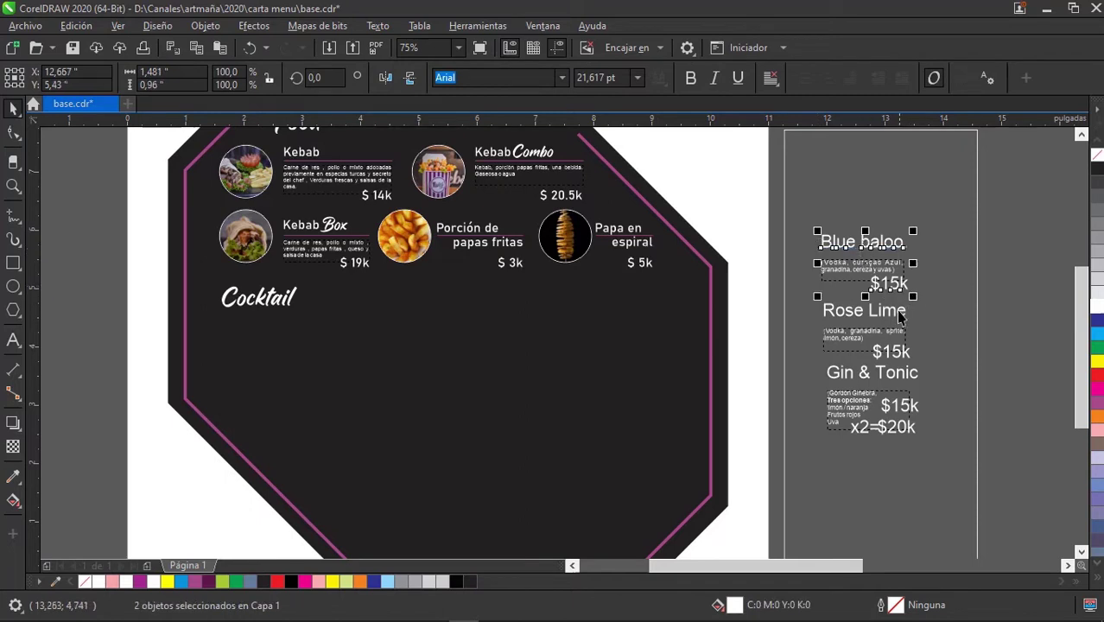
left_click(900, 316, "shift")
left_click(902, 359, "shift")
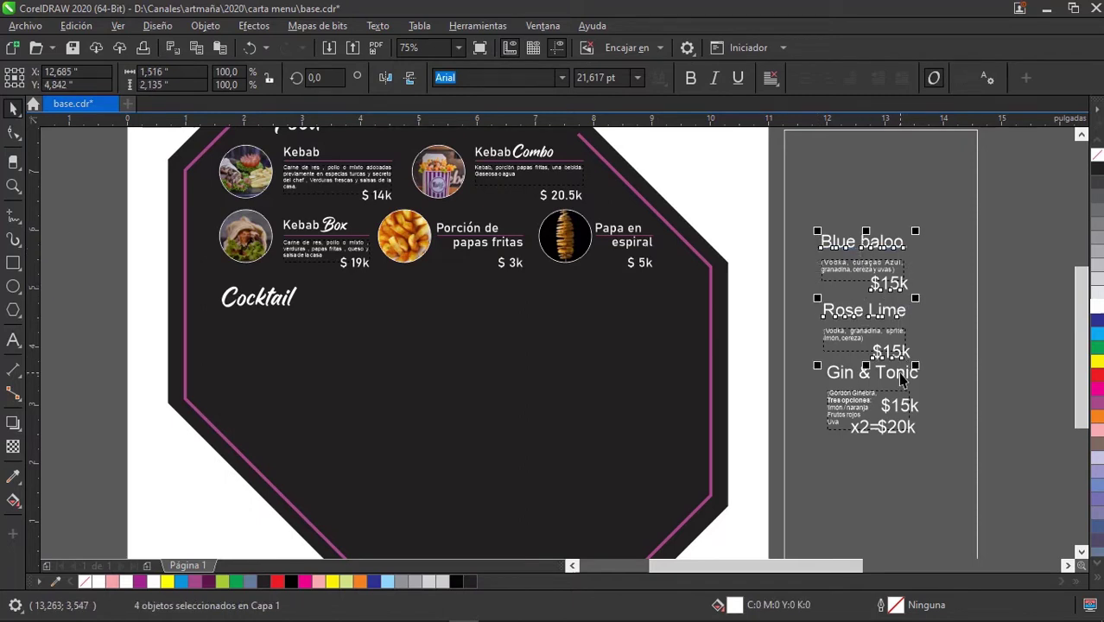
left_click(900, 377, "shift")
left_click(917, 413, "shift")
left_click(914, 432, "shift")
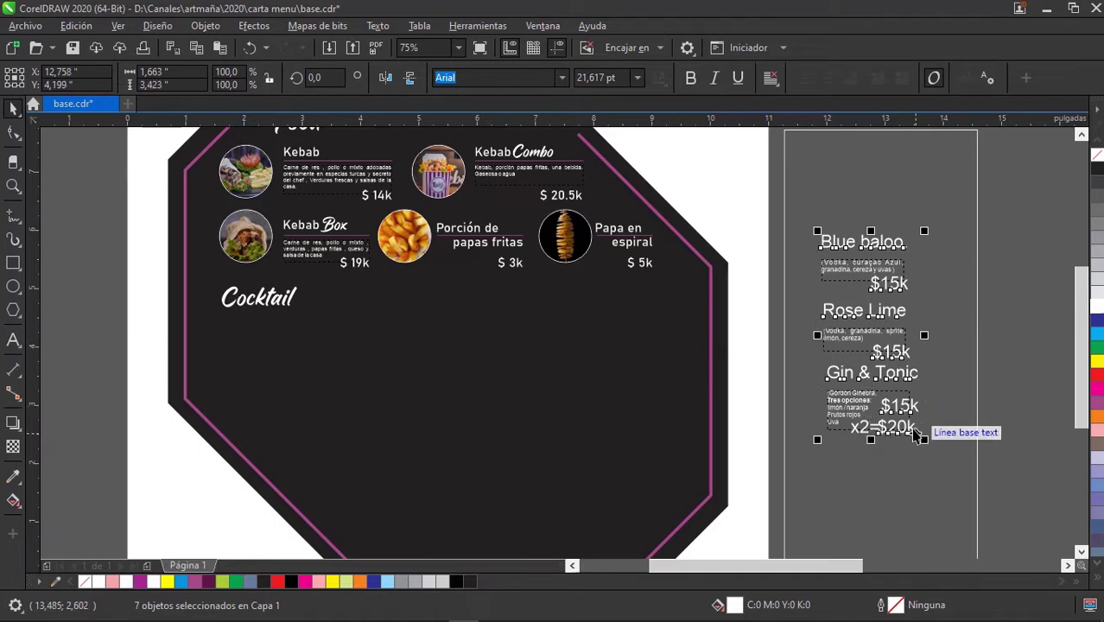
left_click(77, 25)
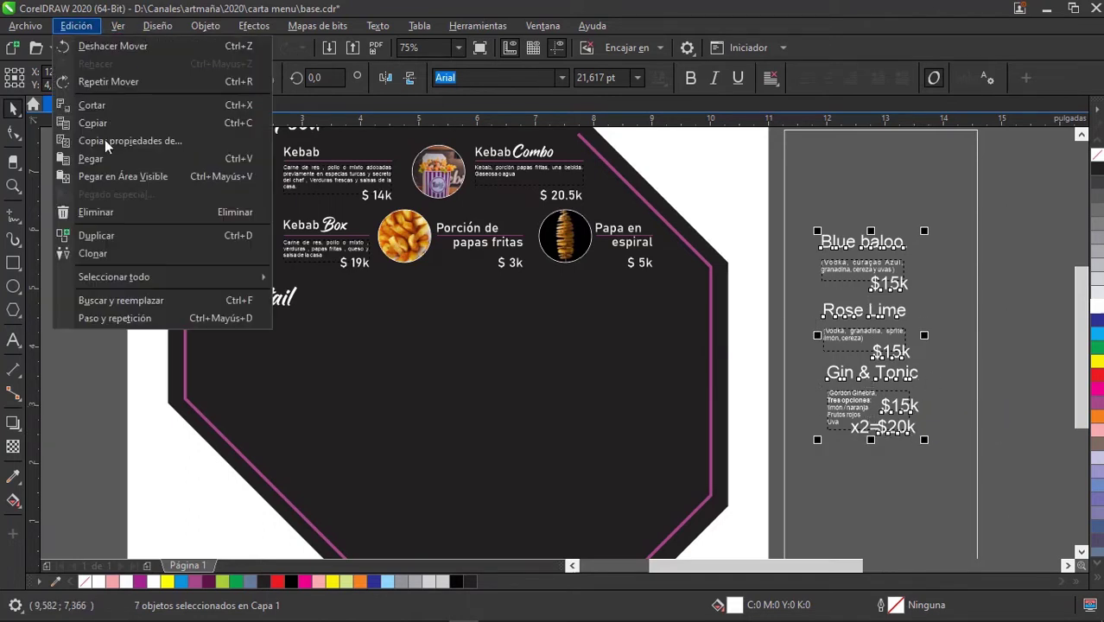
left_click(123, 141)
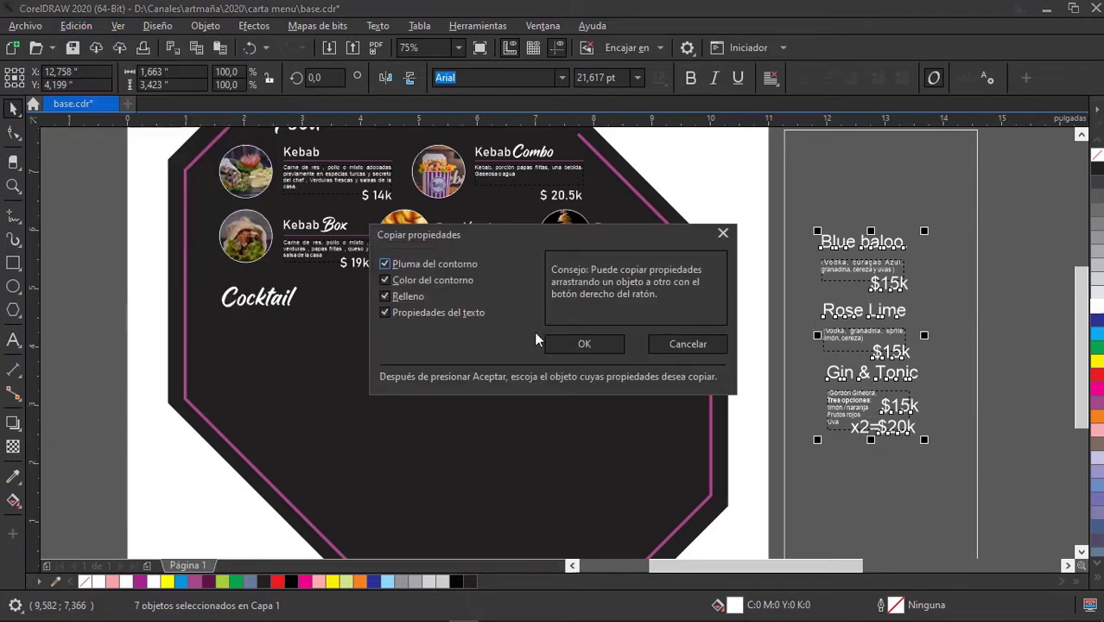
left_click(581, 344)
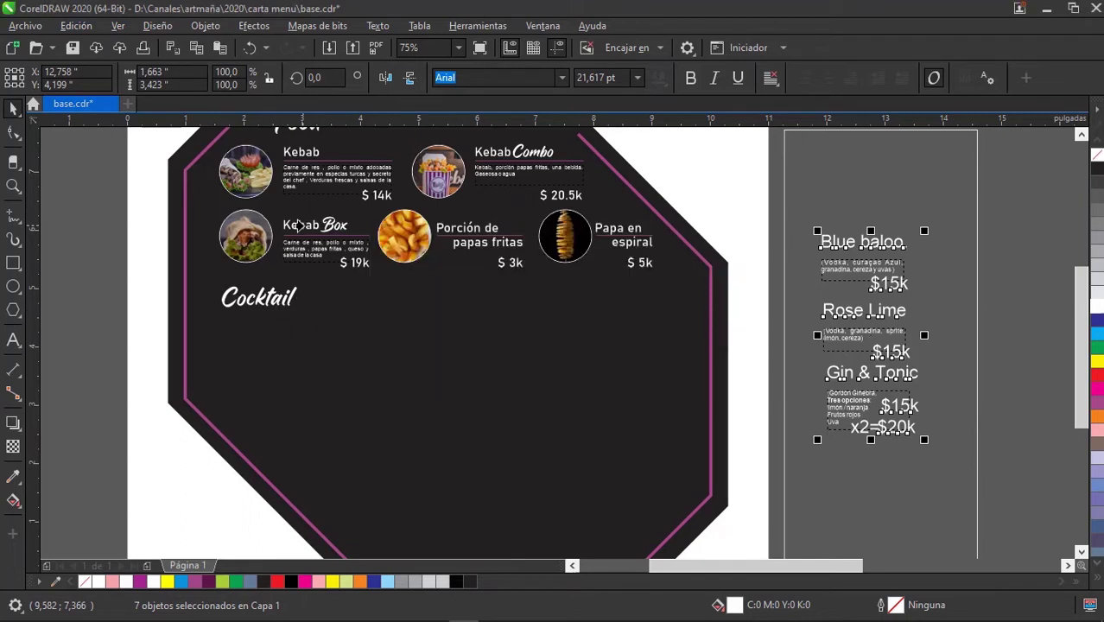
left_click(298, 224)
Give the x2= label the Gin & Tonic text's properties.
scroll(837, 445, "up", 2)
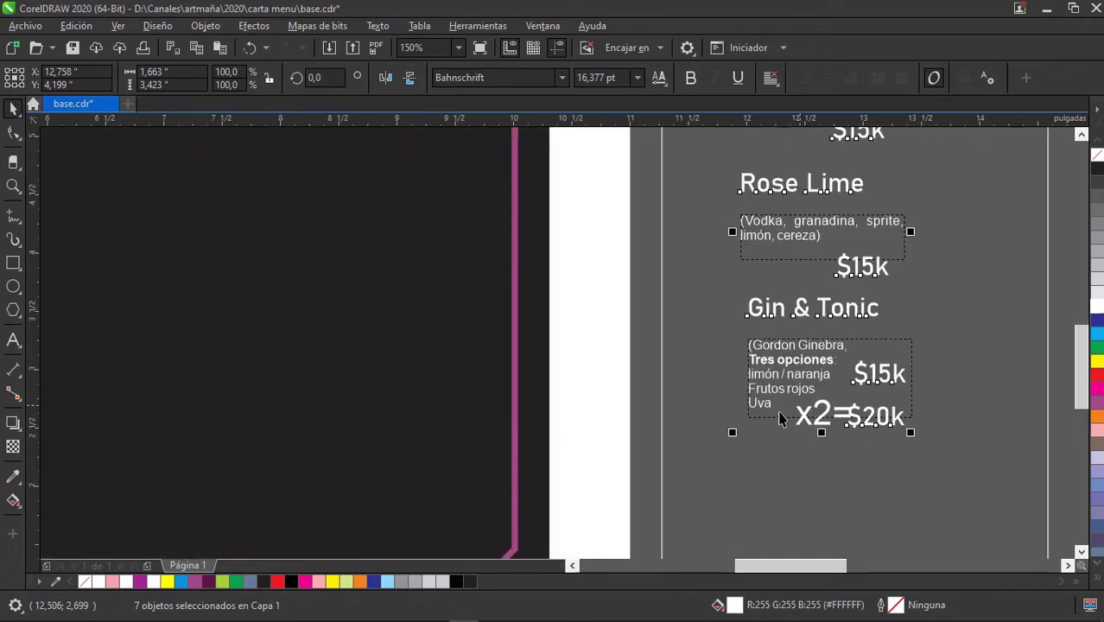
left_click_drag(586, 480, 867, 390)
scroll(867, 389, "down", 2)
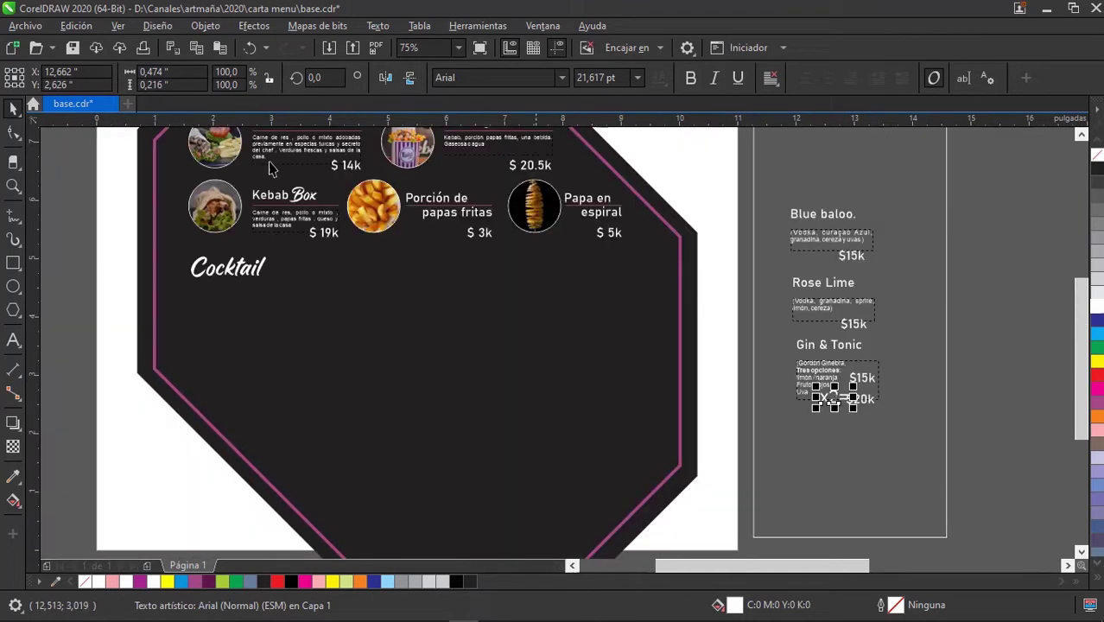
left_click(75, 25)
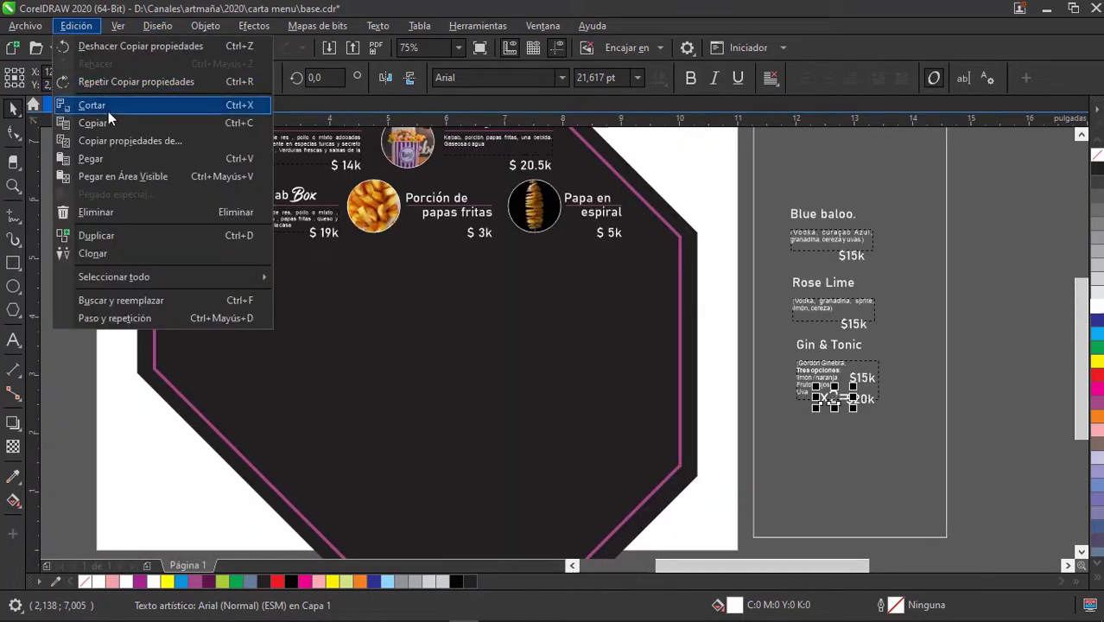
left_click(118, 140)
left_click(584, 343)
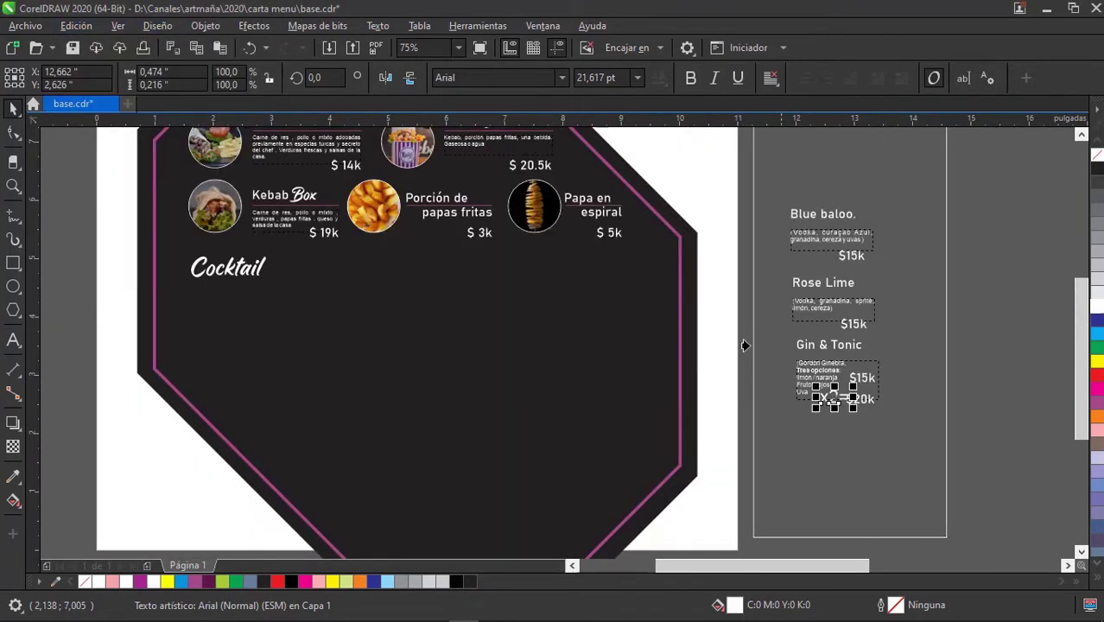
left_click(805, 344)
left_click(759, 362)
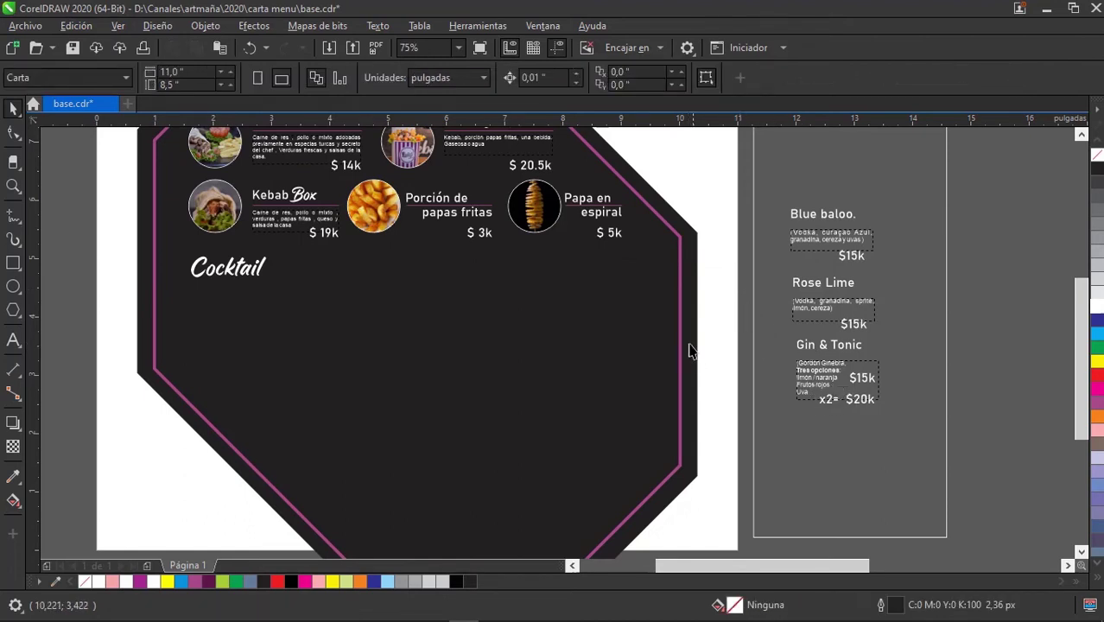
Move the three Blue baloo texts onto the menu beside the Cocktail heading.
left_click_drag(723, 194, 911, 270)
mouse_move(773, 240)
left_mouse_down()
mouse_move(627, 198)
mouse_move(353, 298)
left_mouse_up()
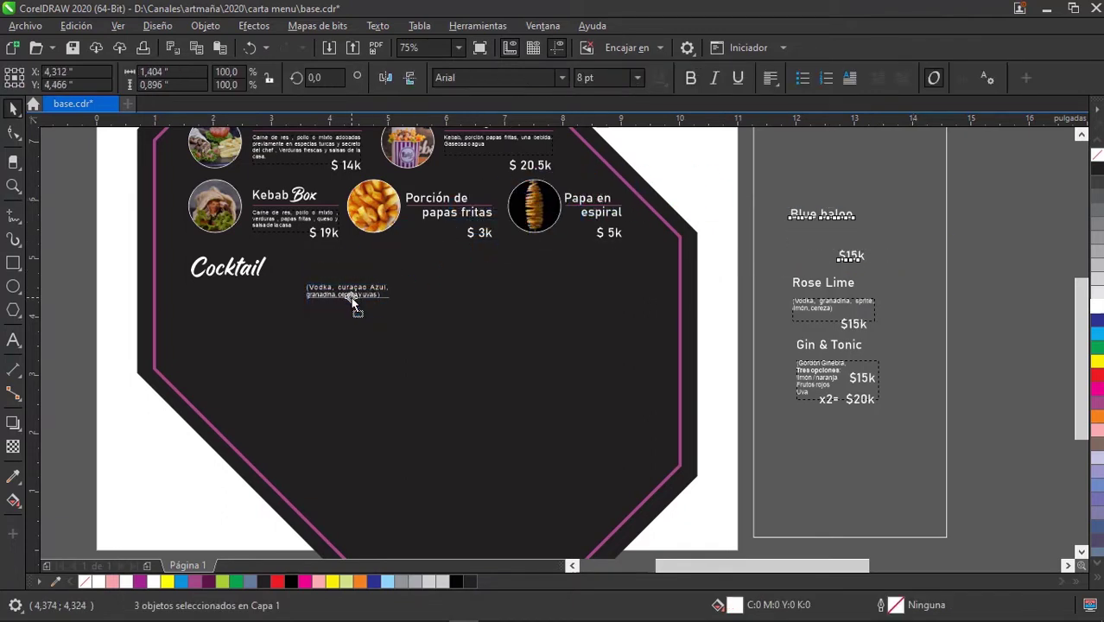
left_click(84, 327)
scroll(471, 297, "up", 1)
scroll(471, 298, "up", 2)
scroll(471, 298, "up", 2)
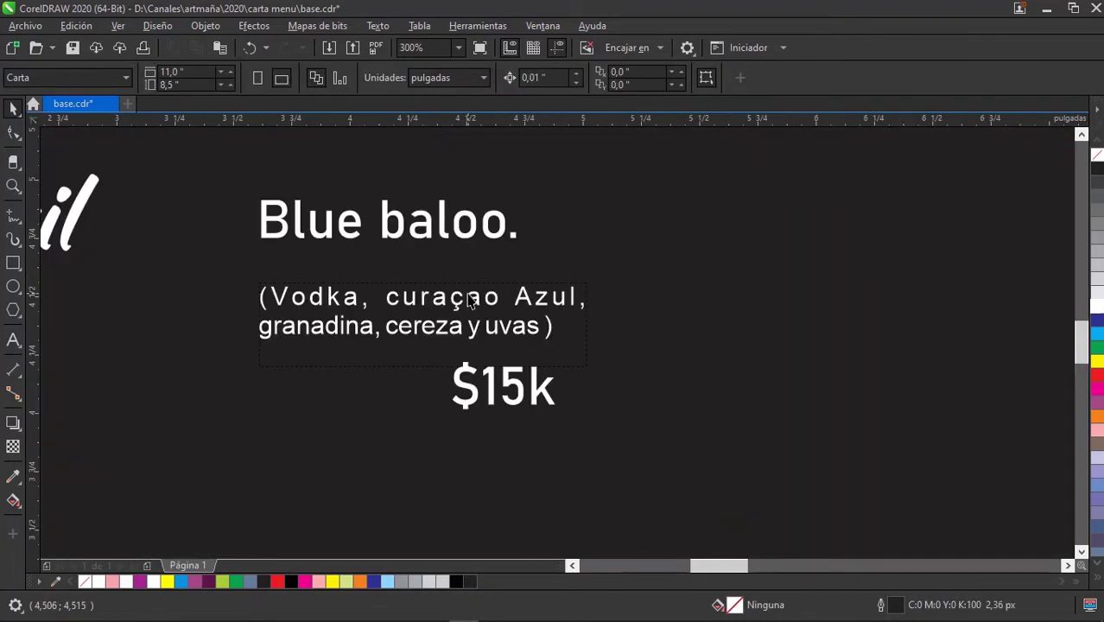
Copy the magenta Kebab Box underline beneath Blue baloo and shorten it to fit.
left_click(471, 298)
scroll(484, 328, "down", 2)
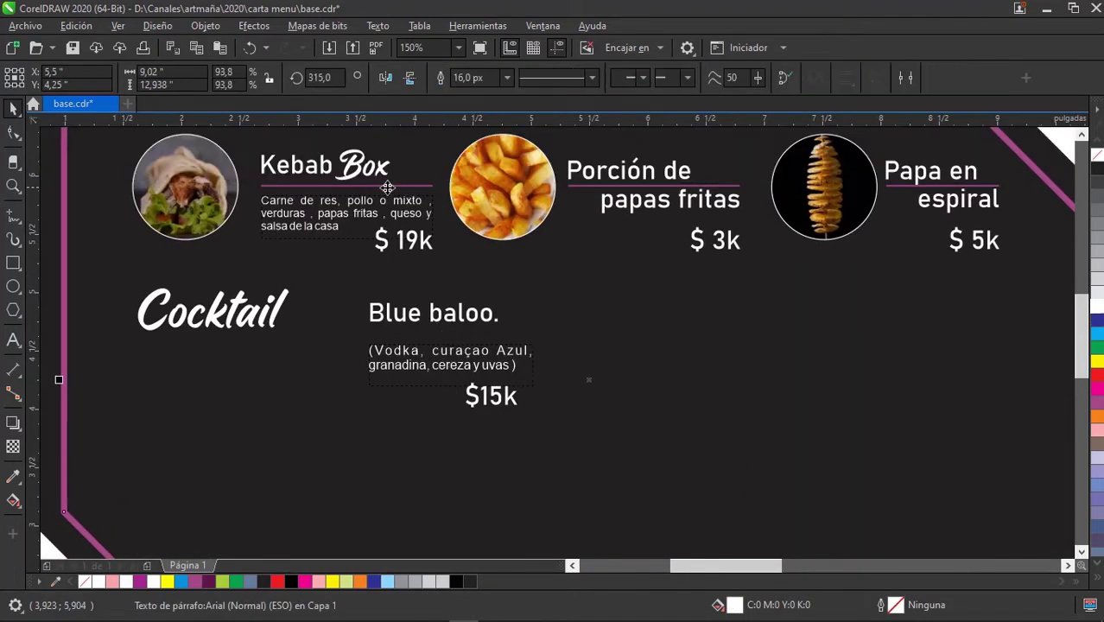
left_click(388, 186)
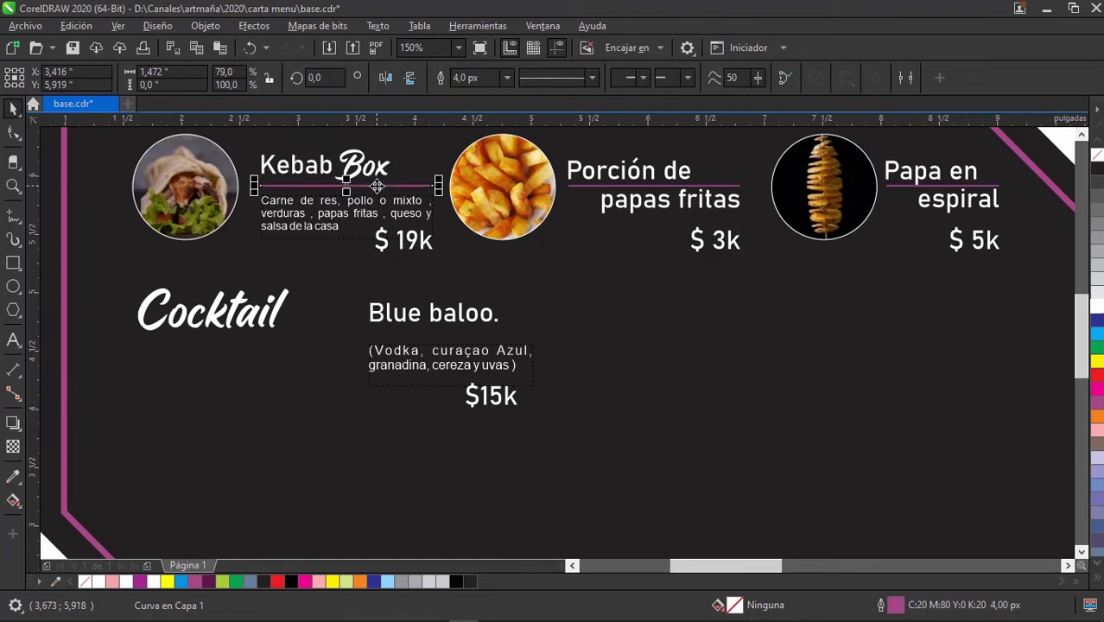
left_click_drag(377, 187, 476, 334)
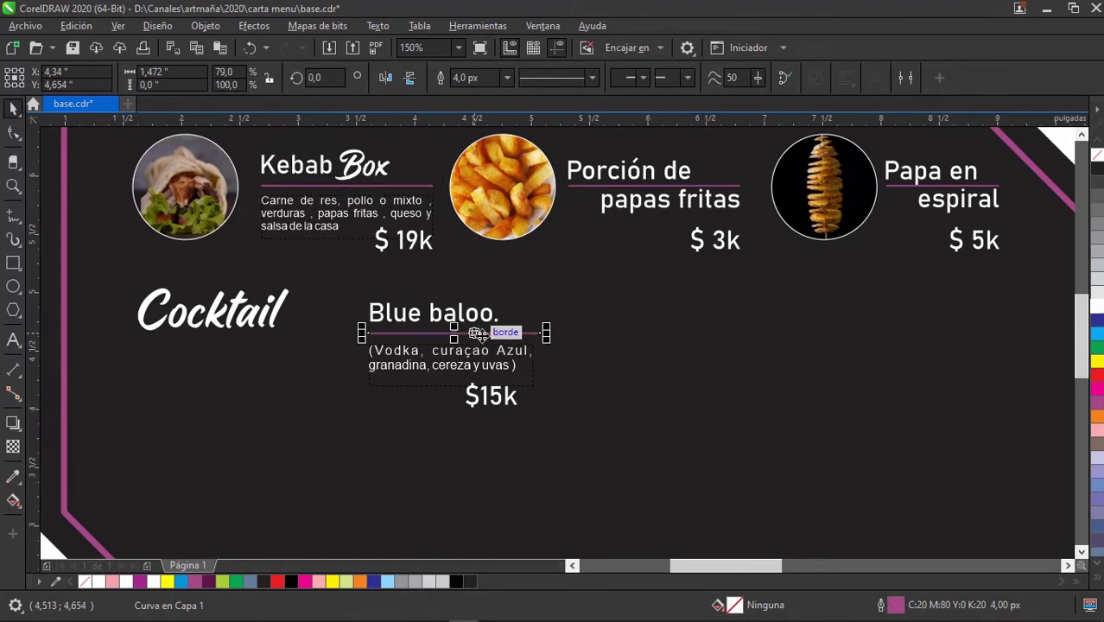
scroll(553, 337, "up", 2)
left_click_drag(542, 316, 526, 316)
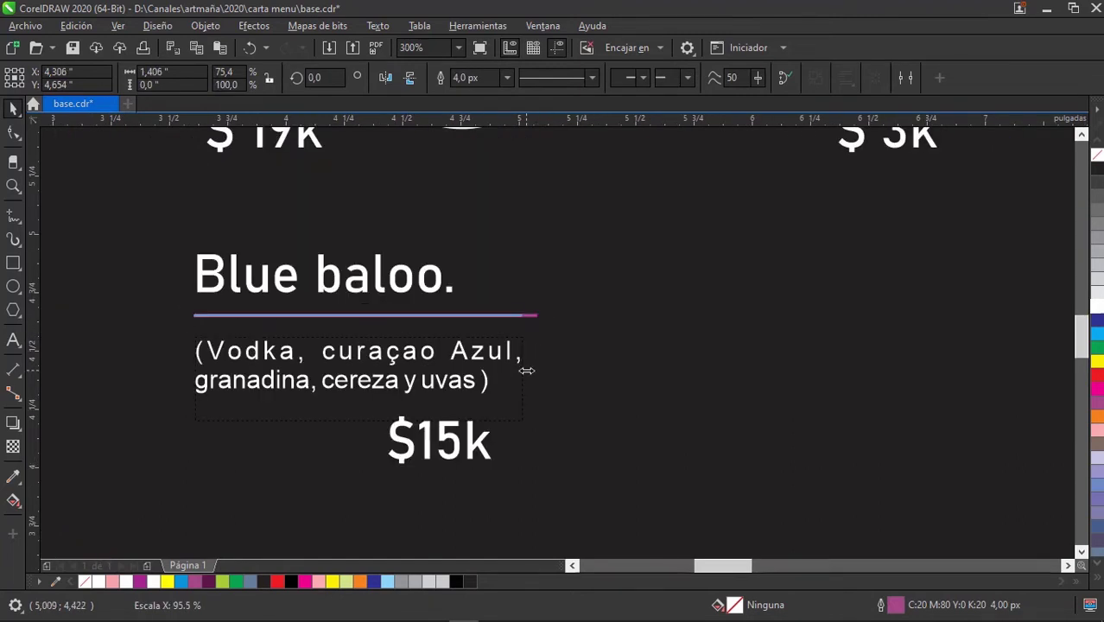
scroll(433, 324, "down", 2)
scroll(483, 325, "left", 5)
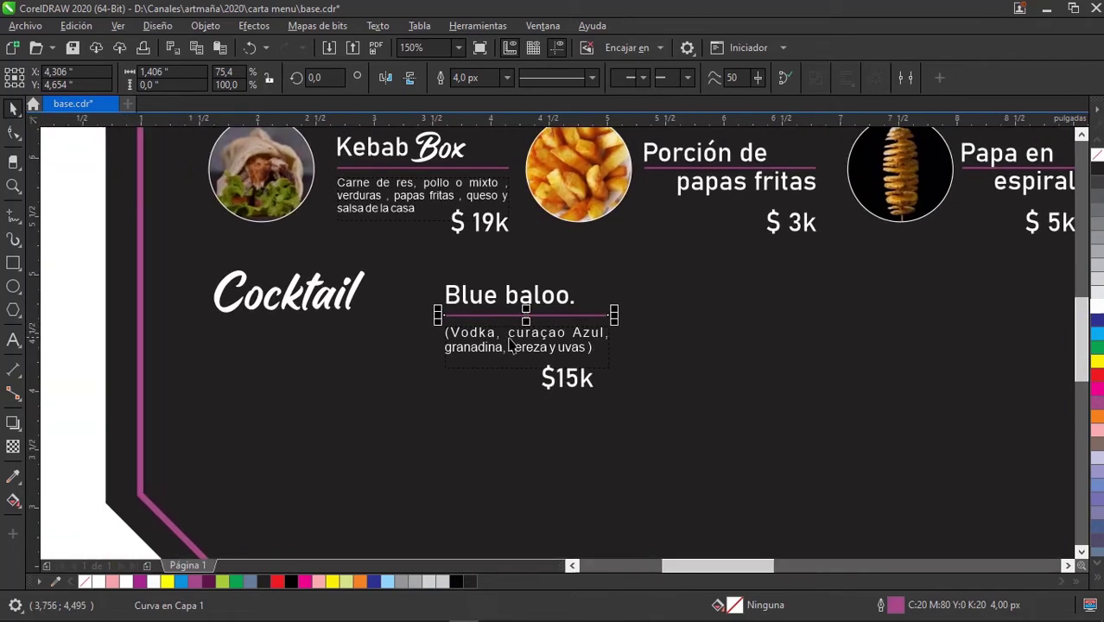
Nudge the Cocktail heading slightly to the left.
left_click_drag(466, 312, 423, 312)
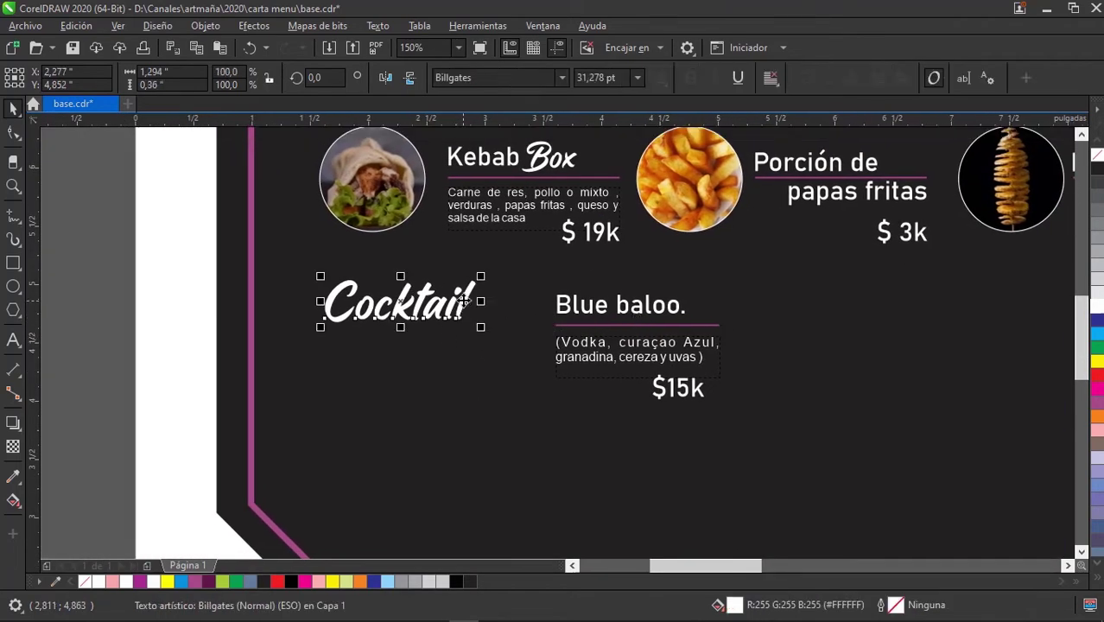
scroll(458, 334, "down", 2)
key("Escape")
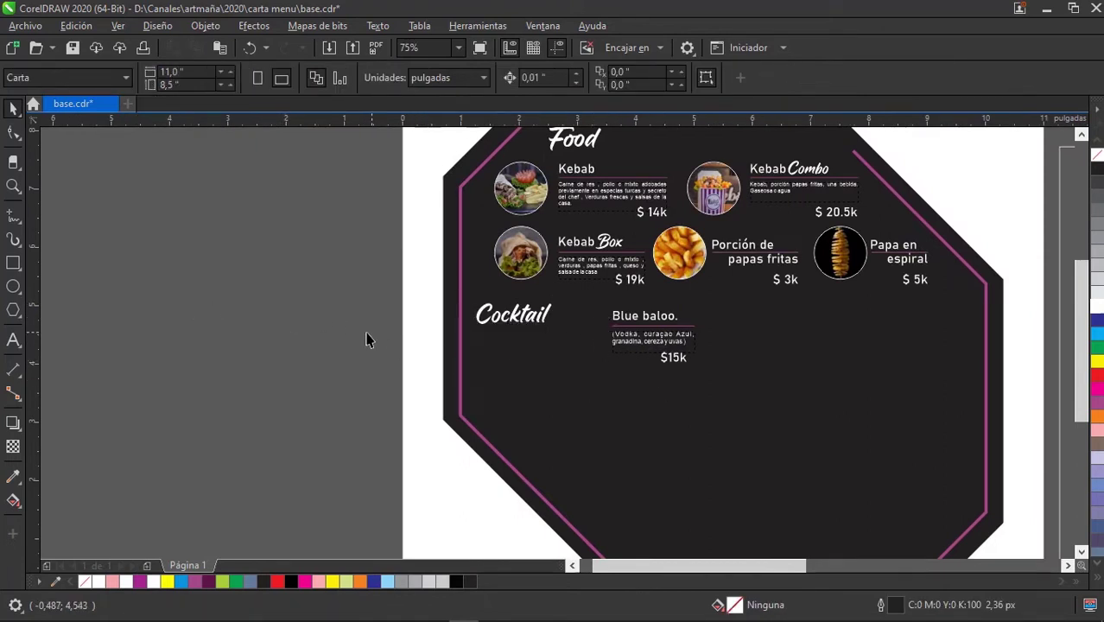
scroll(375, 325, "up", 4)
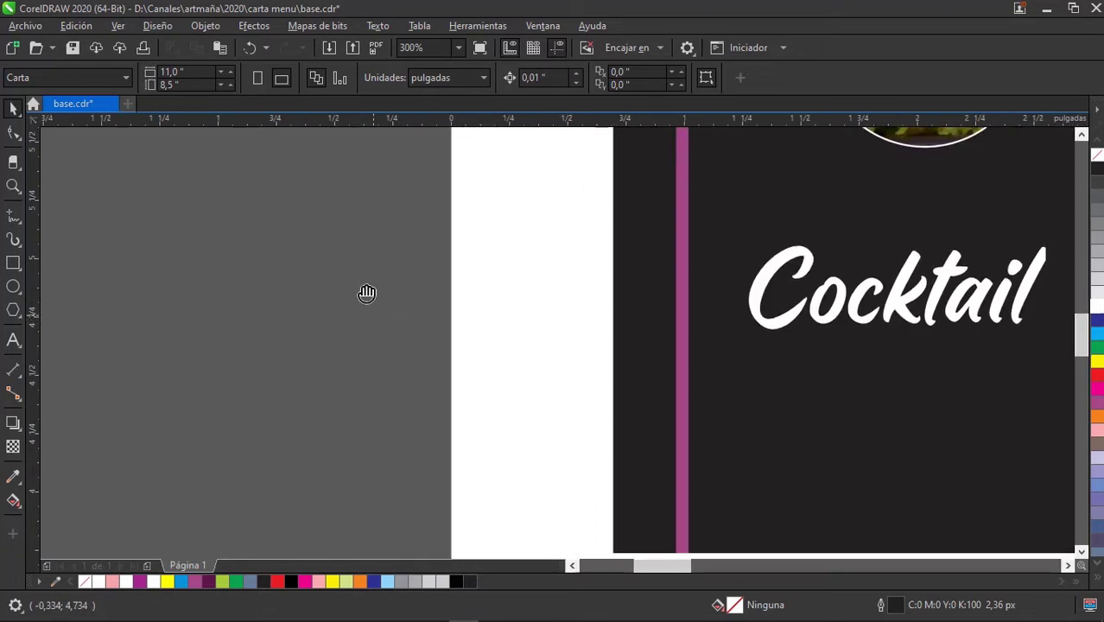
scroll(216, 294, "right", 2)
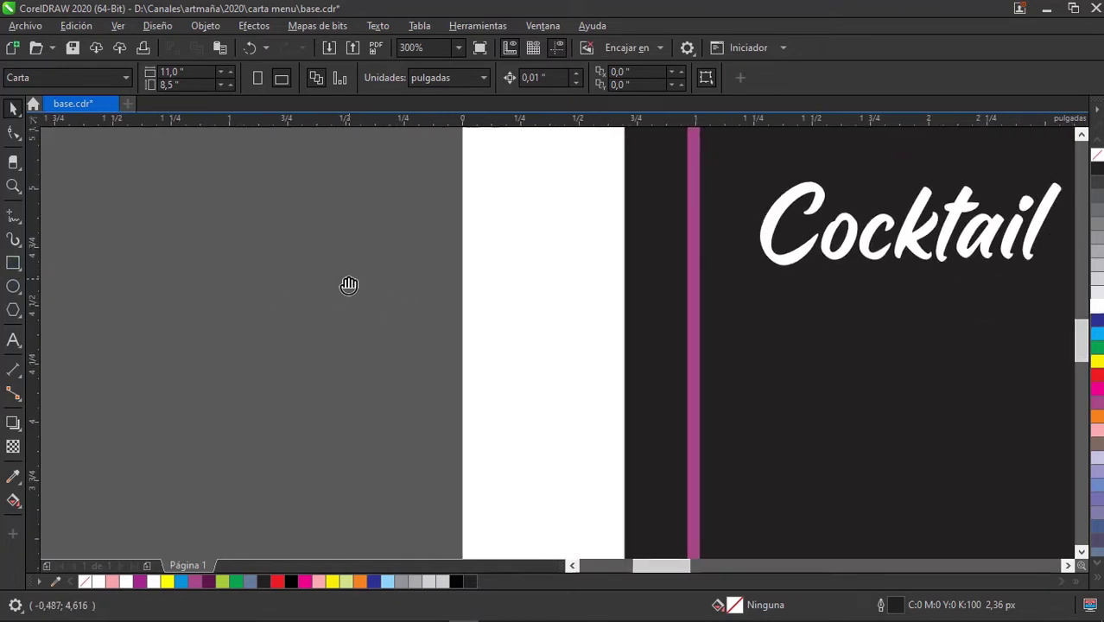
scroll(348, 284, "right", 1)
Draw the glass's left diagonal, stem and curved base with the Bézier tool.
left_click(14, 219)
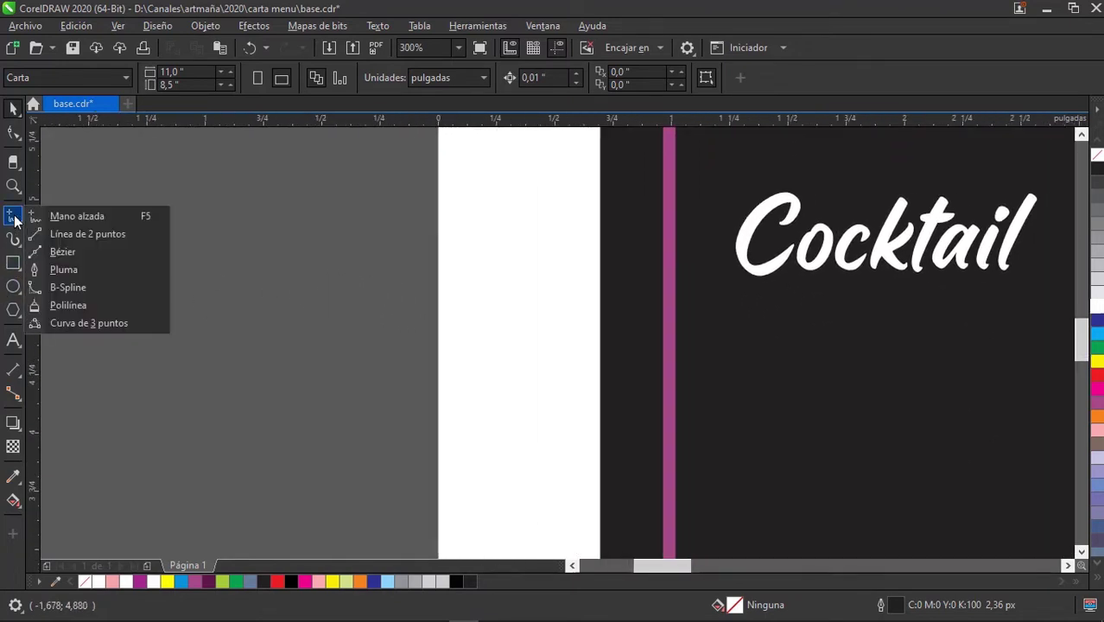
left_click(57, 252)
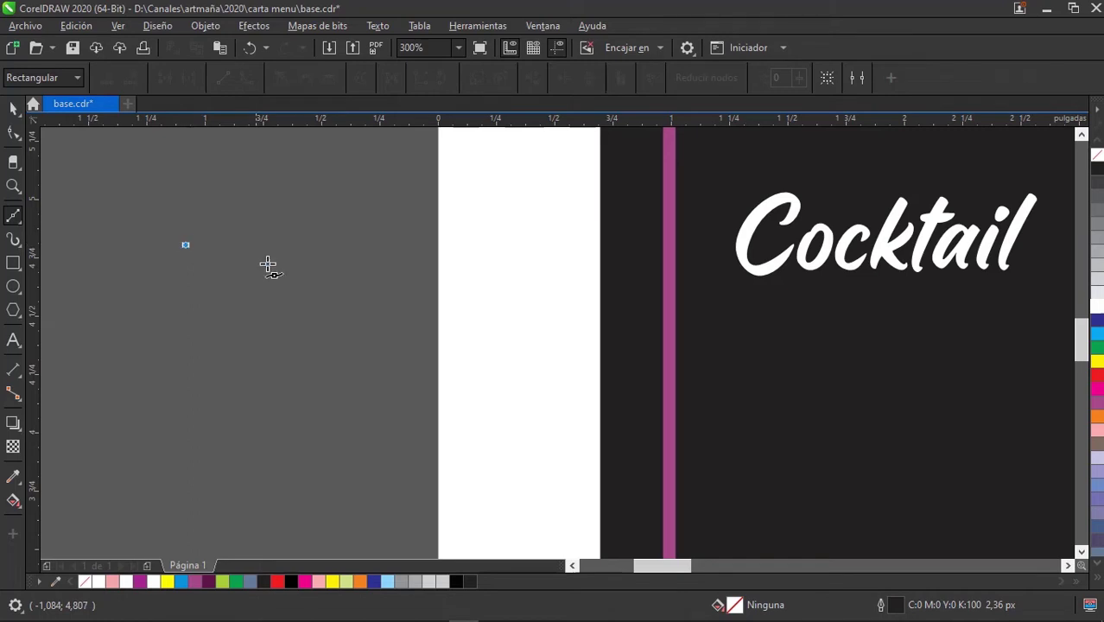
left_click(248, 338)
scroll(370, 328, "left", 3)
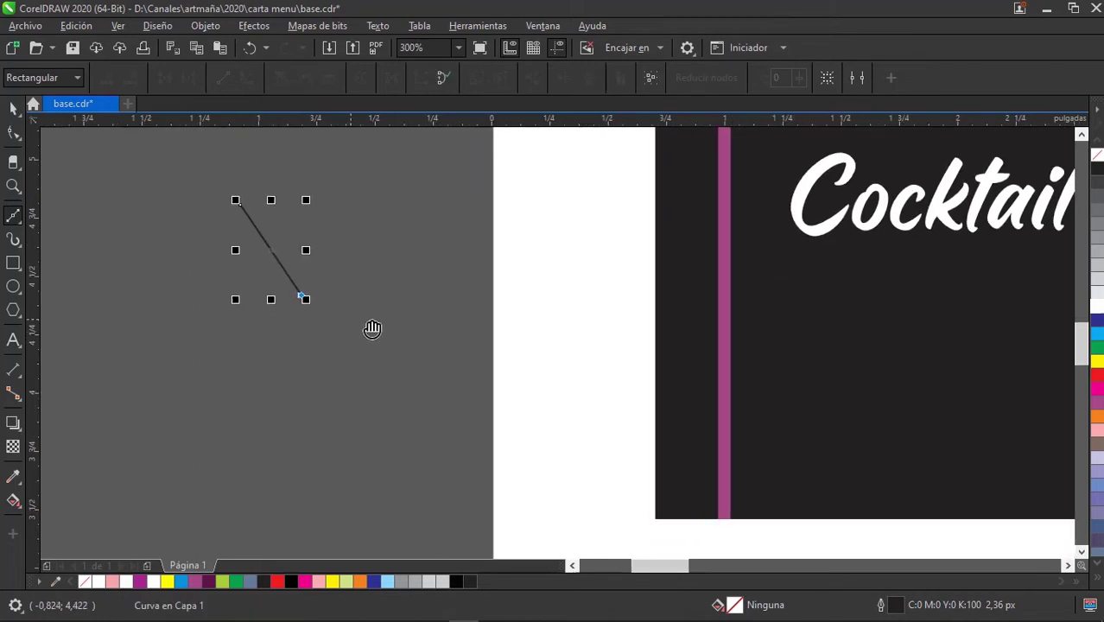
left_click(362, 455)
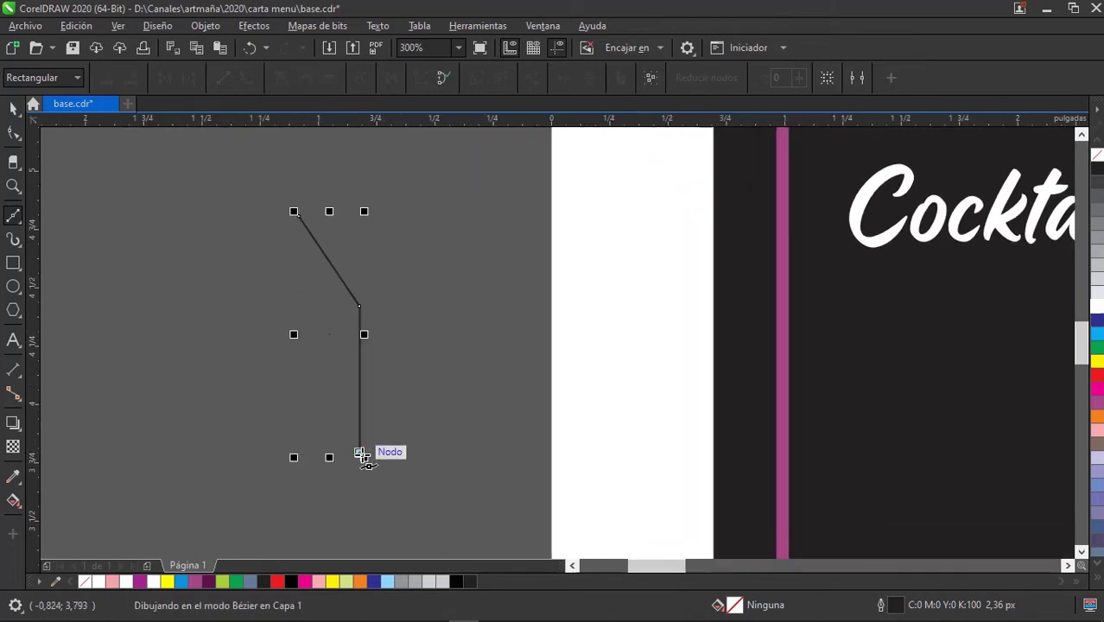
scroll(404, 376, "up", 1)
scroll(404, 376, "up", 1)
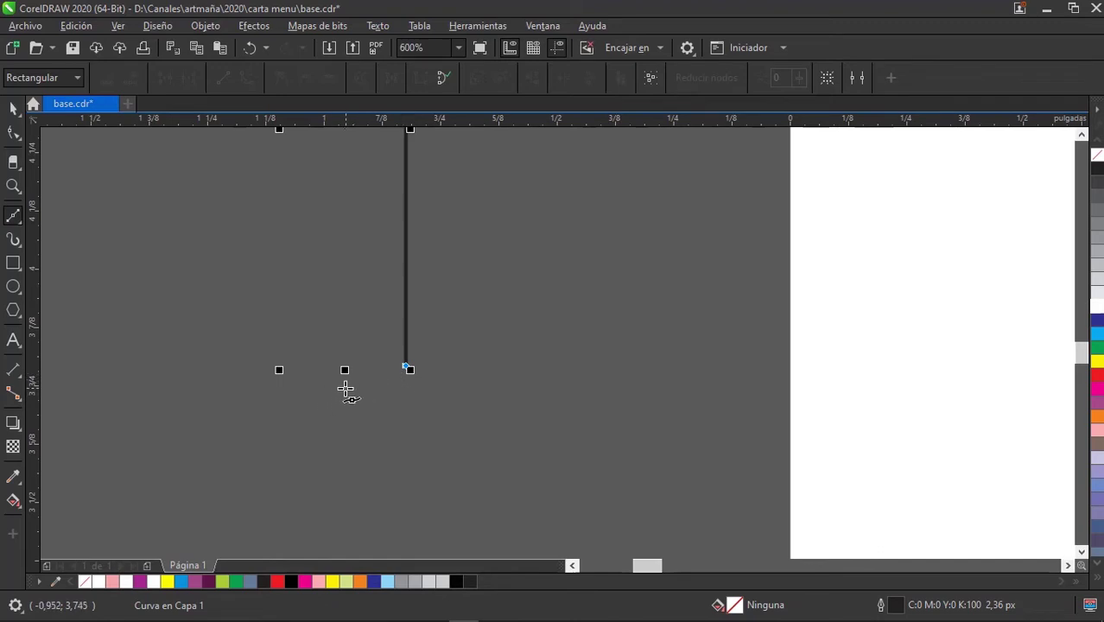
left_click(340, 389)
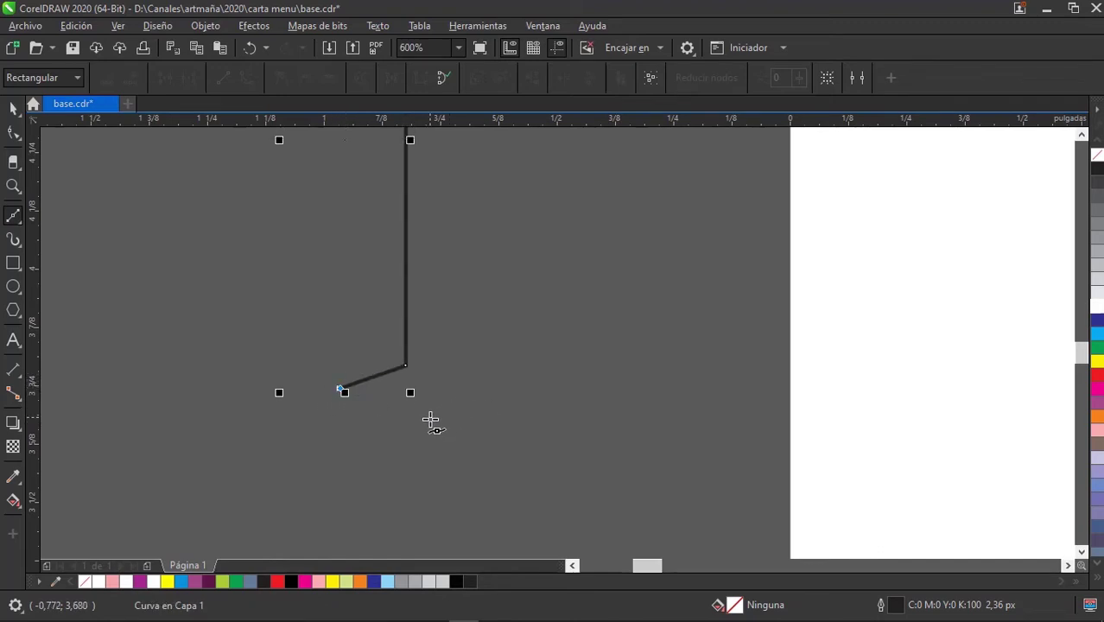
left_click_drag(426, 422, 484, 421)
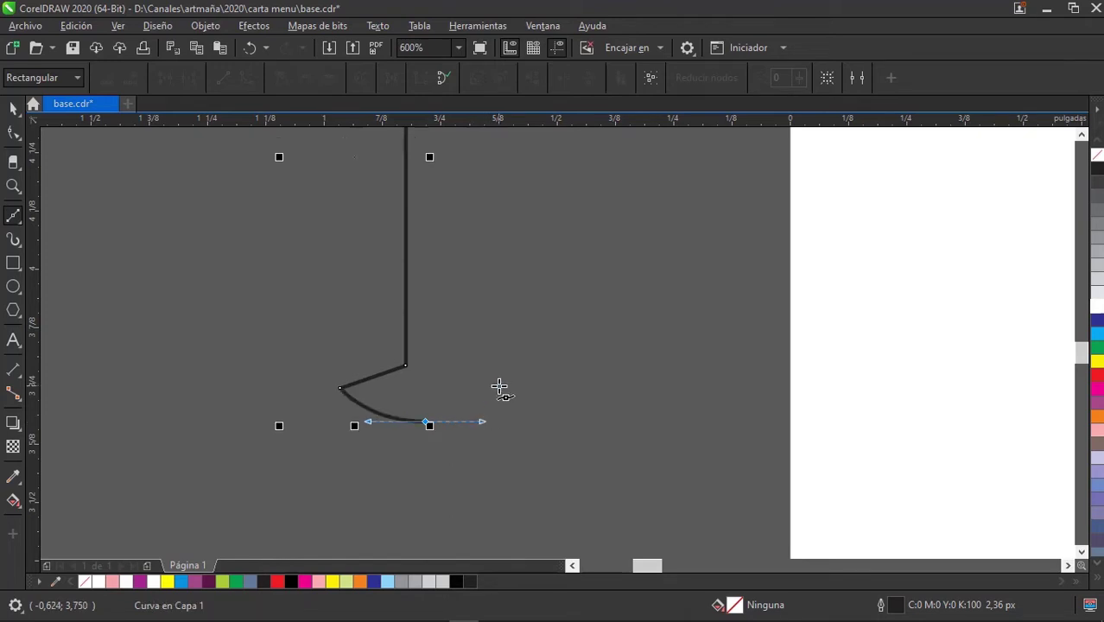
left_click(499, 387)
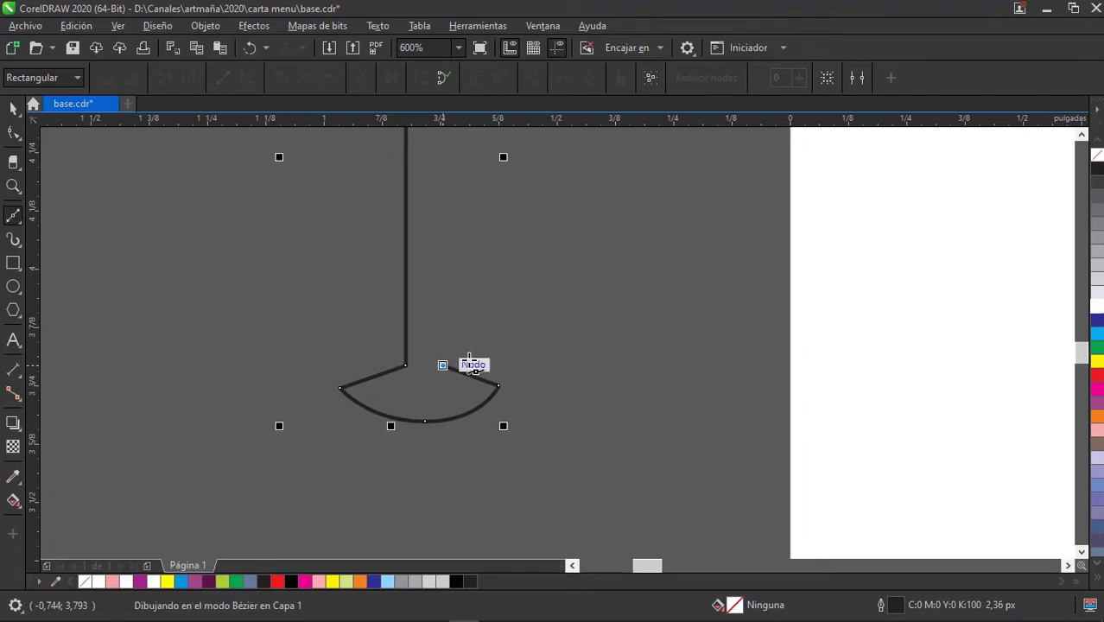
Add the second stem line, the bowl's right side and an arched rim ending at the left top.
scroll(443, 367, "up", 5)
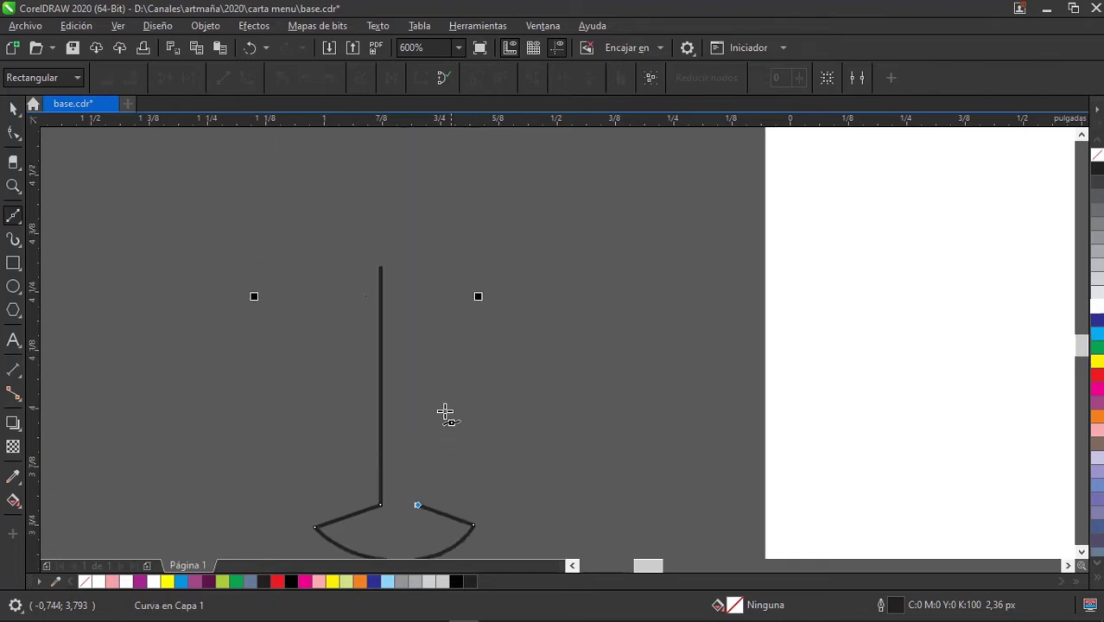
left_click(411, 291)
scroll(419, 298, "up", 3)
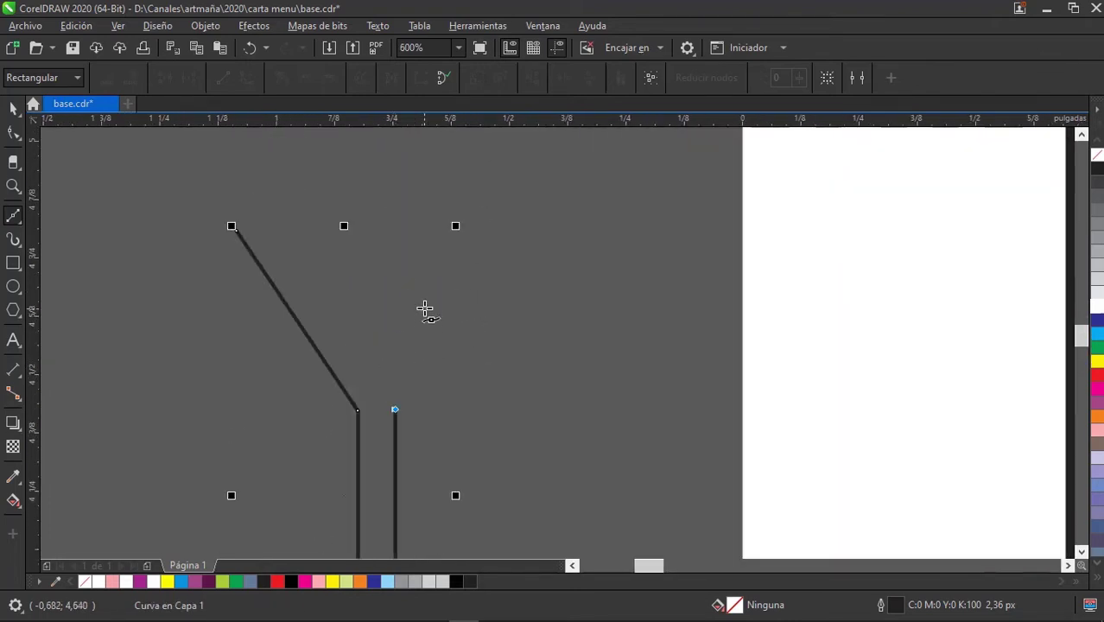
scroll(441, 302, "up", 1)
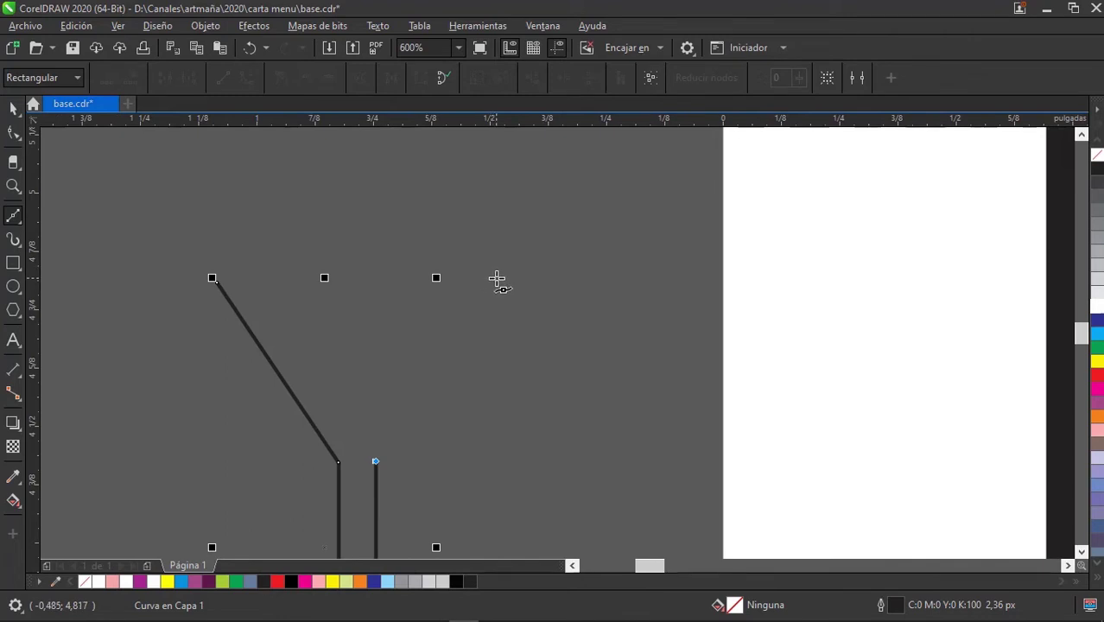
left_click(496, 278)
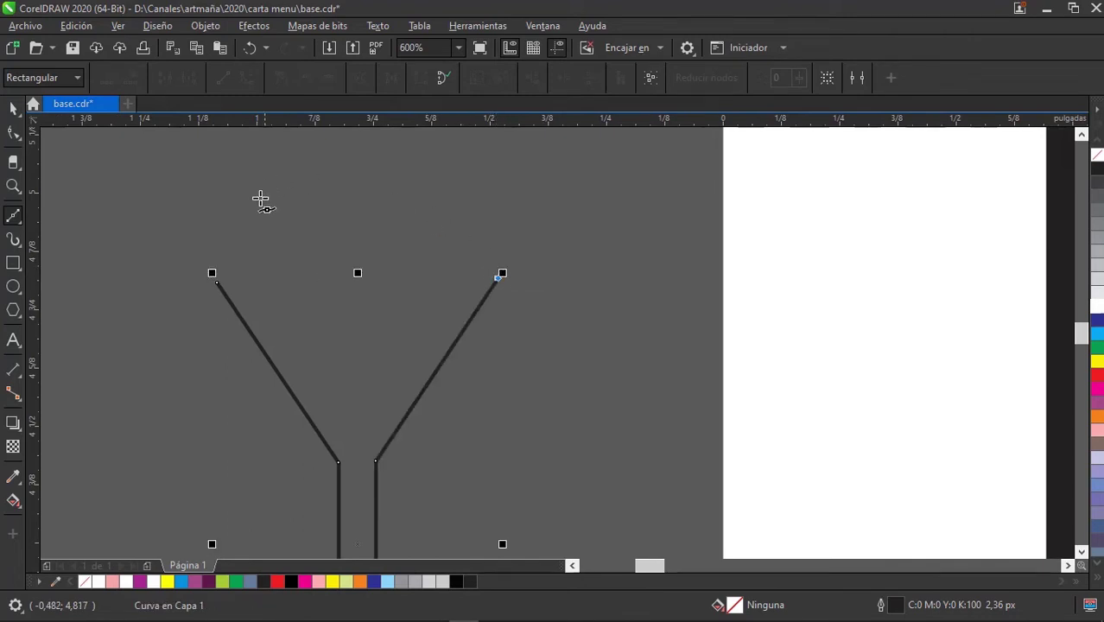
mouse_move(357, 218)
left_mouse_down()
mouse_move(259, 216)
mouse_move(274, 217)
left_mouse_up()
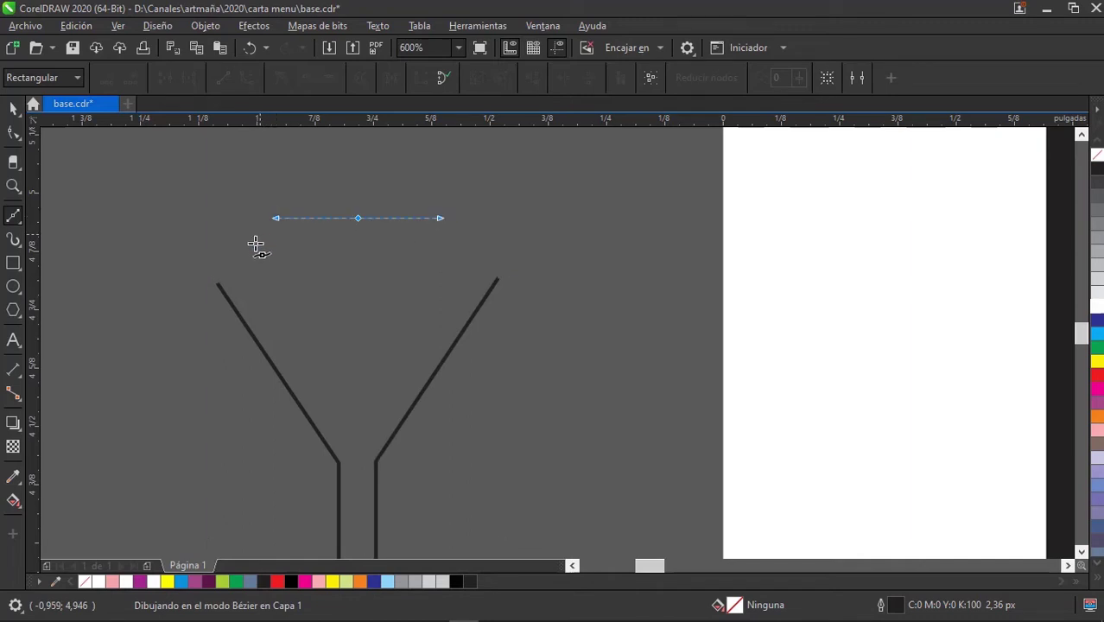
left_click(222, 268)
scroll(255, 268, "up", 1)
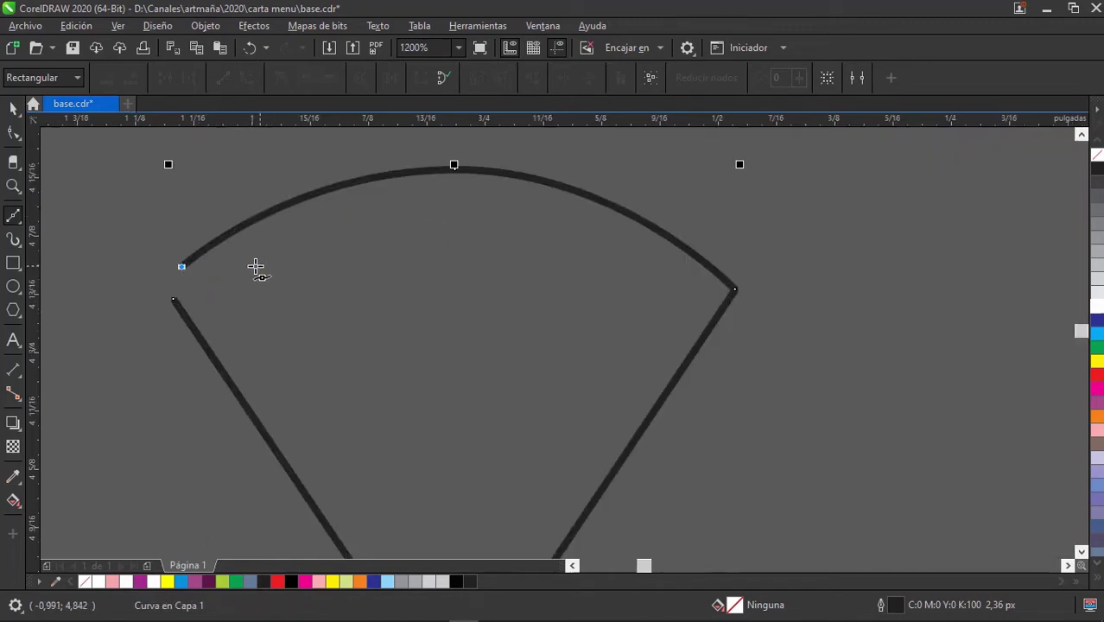
scroll(412, 268, "down", 1)
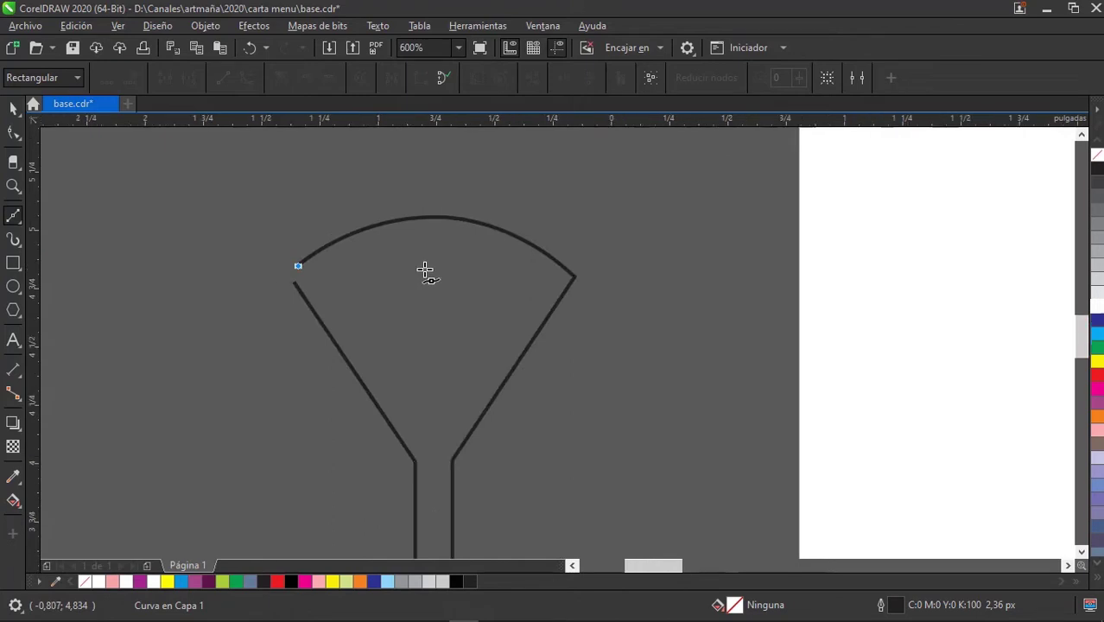
scroll(424, 271, "down", 2)
scroll(443, 375, "up", 1)
scroll(415, 450, "up", 2)
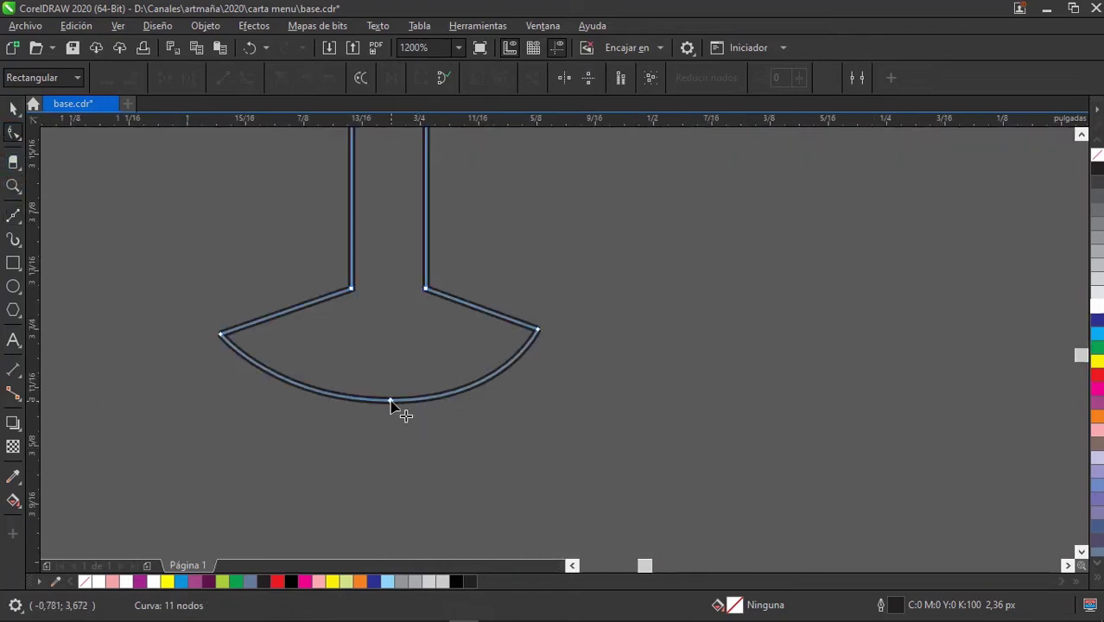
Raise the glass base's bottom arc and move its right corner outward.
left_click_drag(391, 402, 390, 386)
left_click_drag(542, 330, 554, 334)
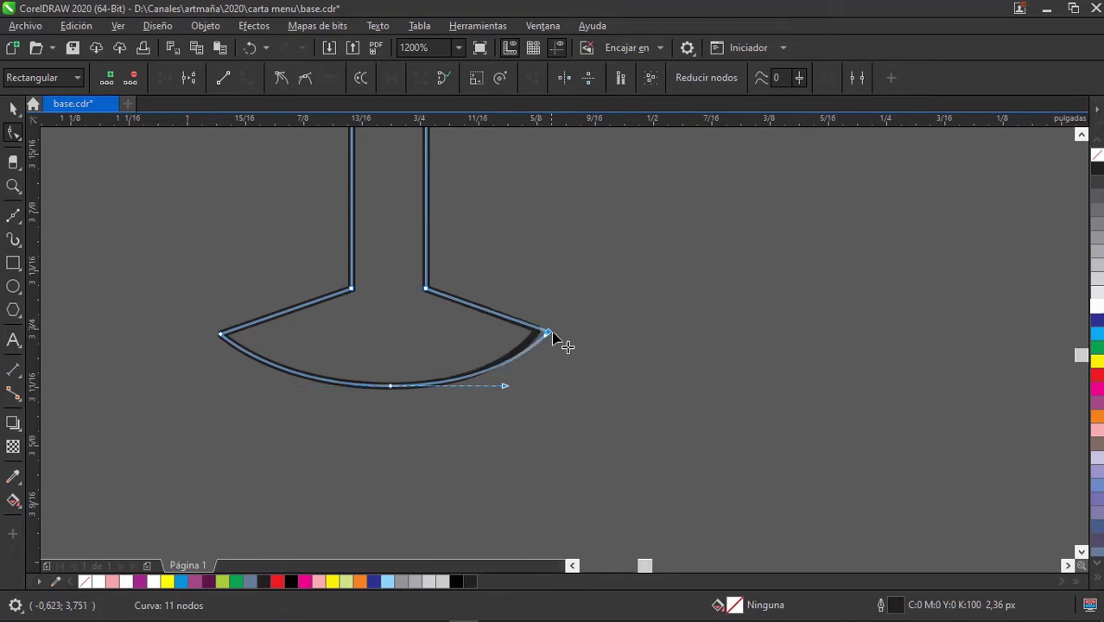
scroll(409, 358, "down", 2)
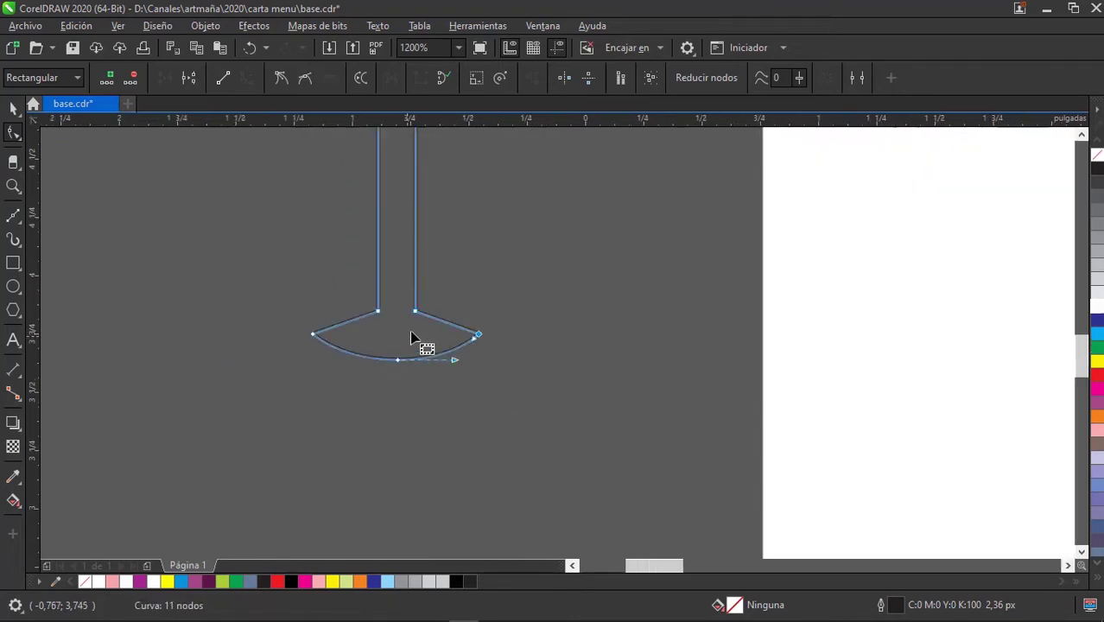
scroll(411, 338, "down", 1)
scroll(425, 289, "up", 1)
scroll(440, 296, "up", 1)
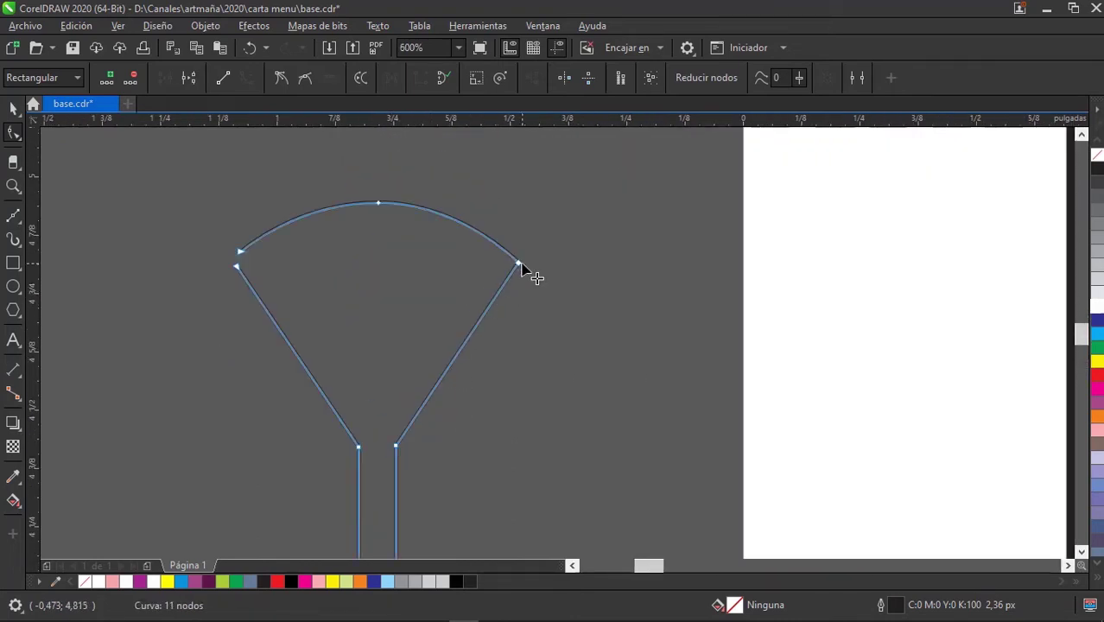
Reposition the bowl corners and rim end, lower the rim's top point, then delete that node.
left_click_drag(519, 263, 537, 283)
left_click_drag(236, 267, 219, 296)
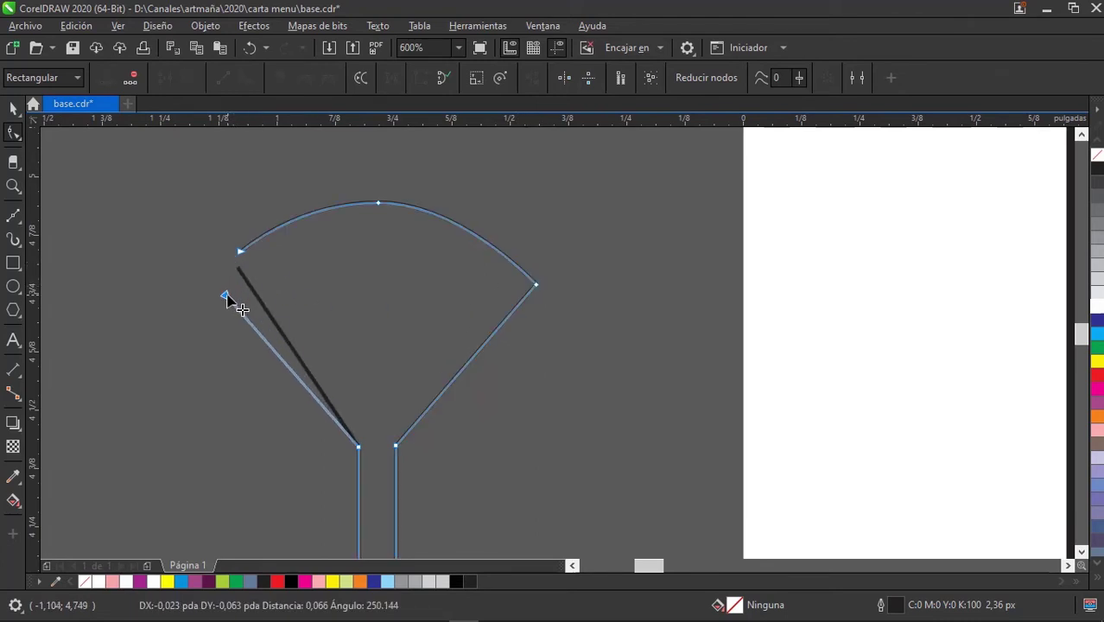
left_click_drag(241, 253, 223, 267)
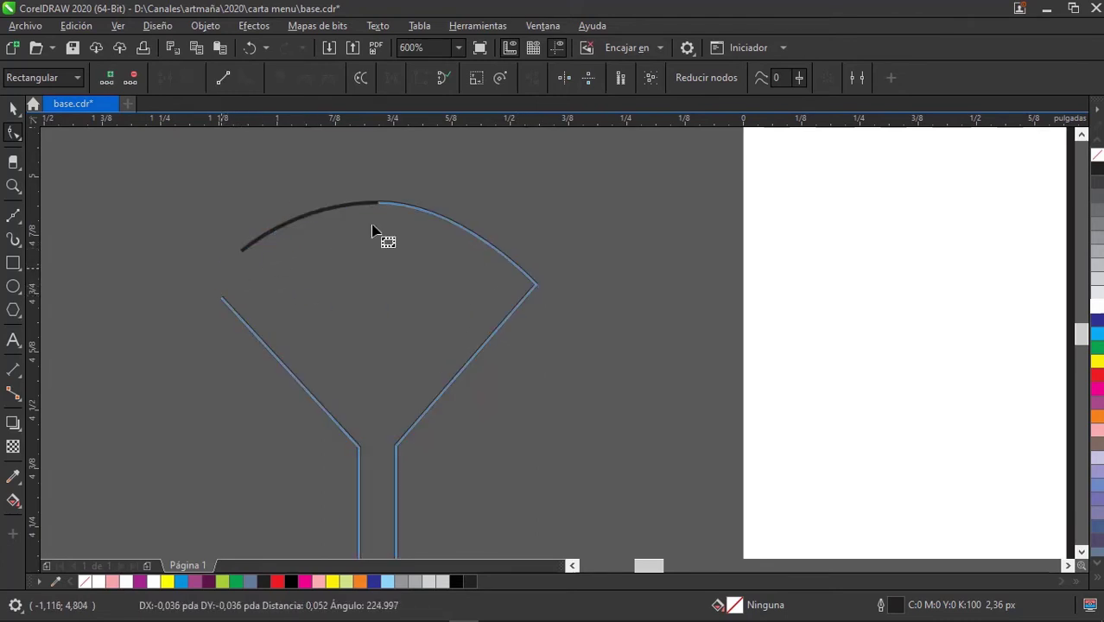
left_click_drag(379, 204, 379, 234)
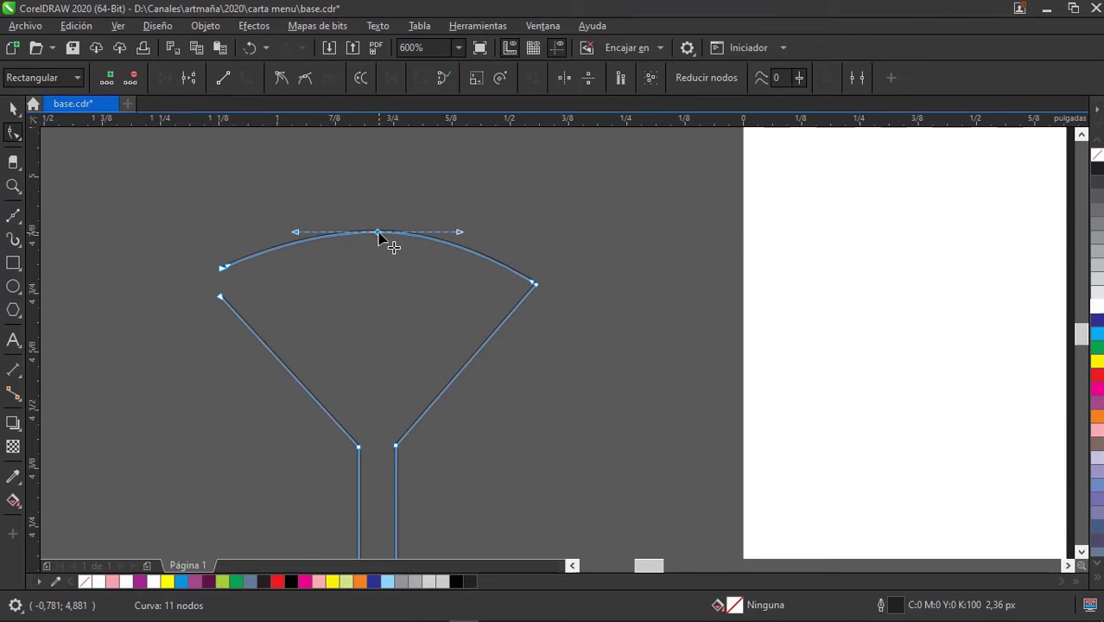
key("Delete")
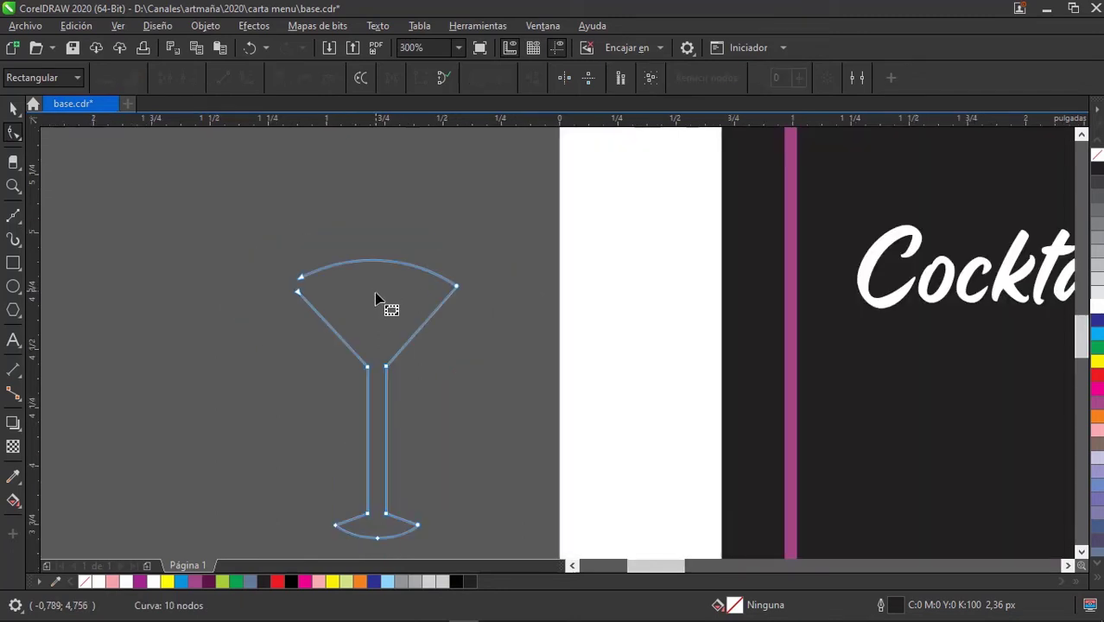
scroll(374, 291, "down", 1)
left_click_drag(411, 227, 363, 270)
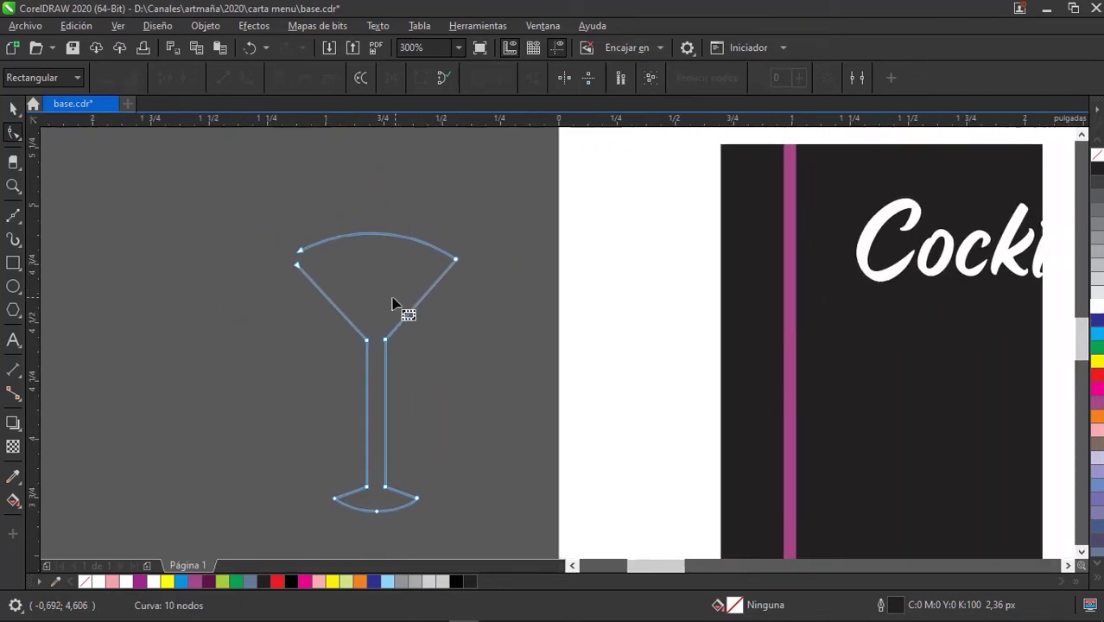
scroll(362, 270, "up", 1)
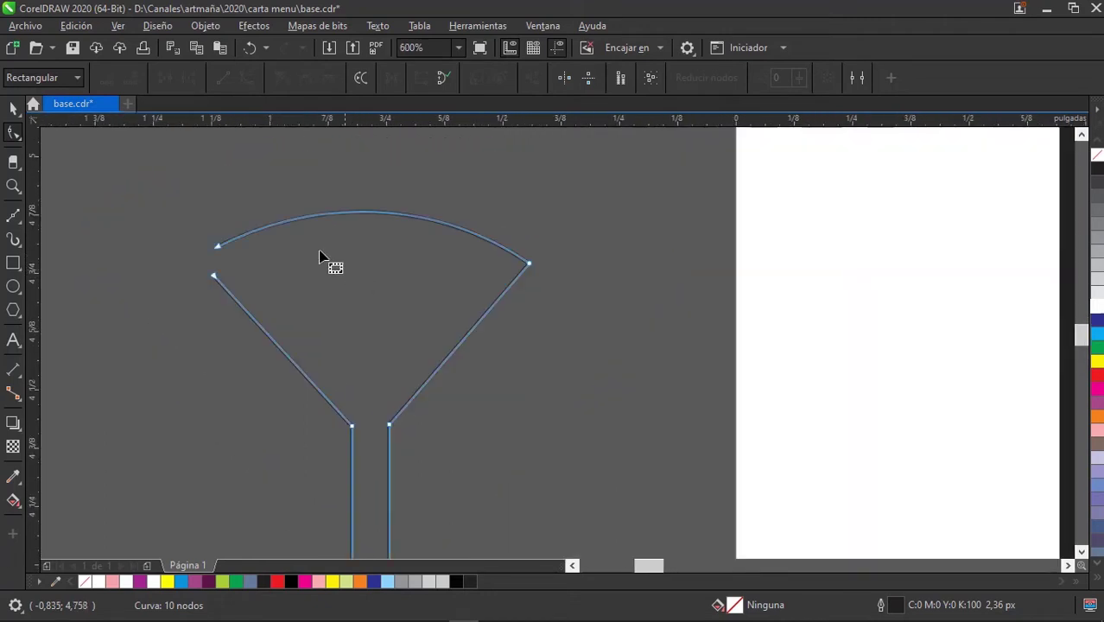
Select the whole glass outline and set its outline width to 8.0 px.
left_click(13, 107)
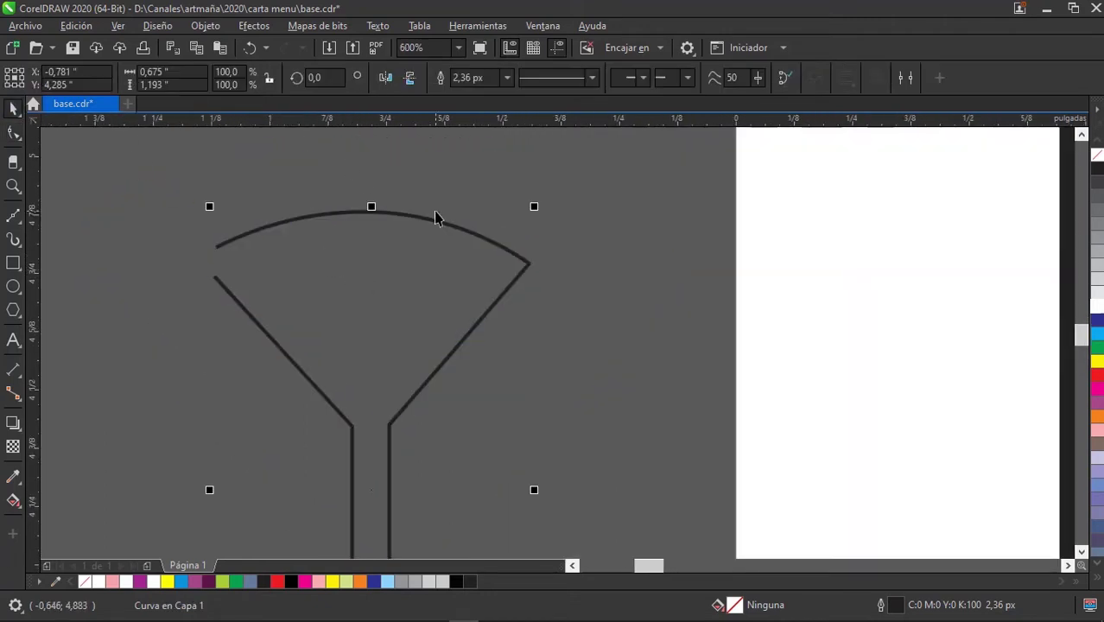
left_click(506, 79)
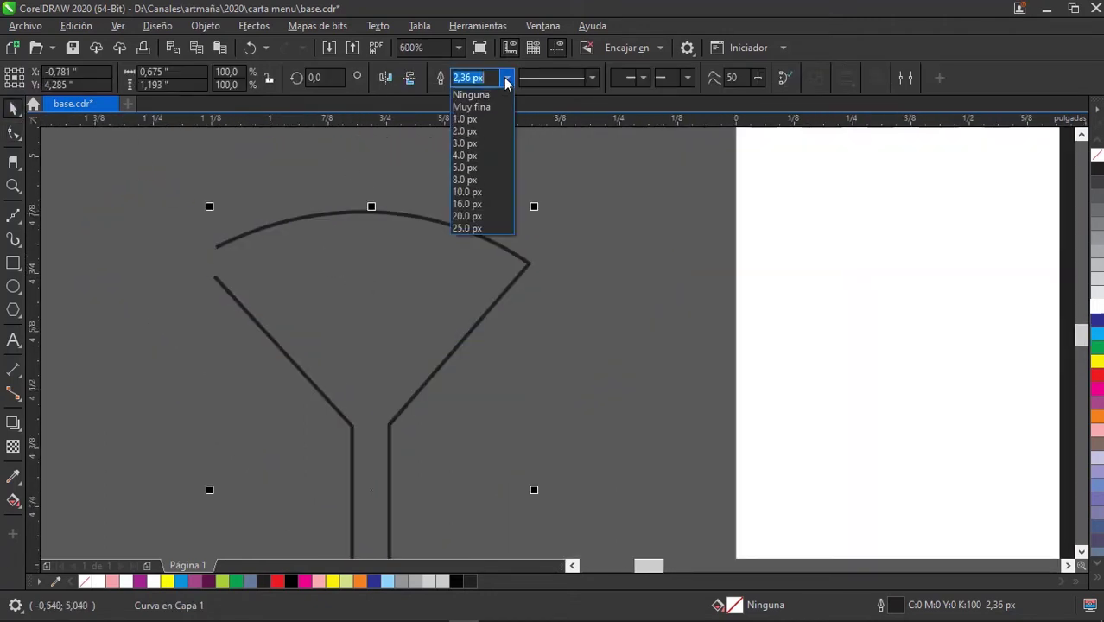
left_click(473, 169)
left_click(508, 77)
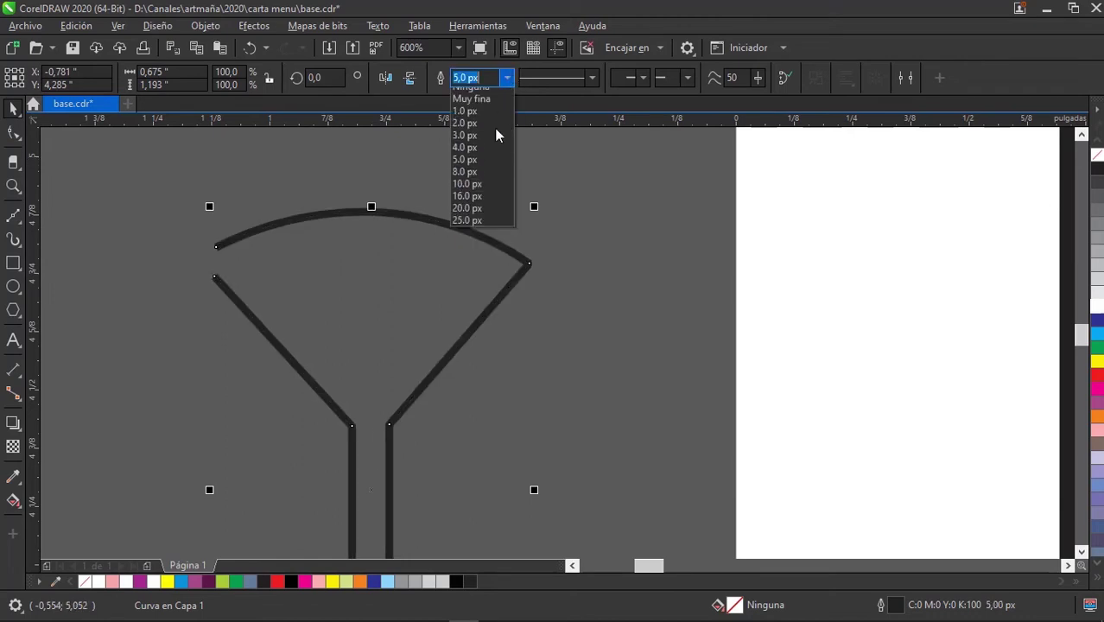
left_click(481, 204)
left_click(508, 79)
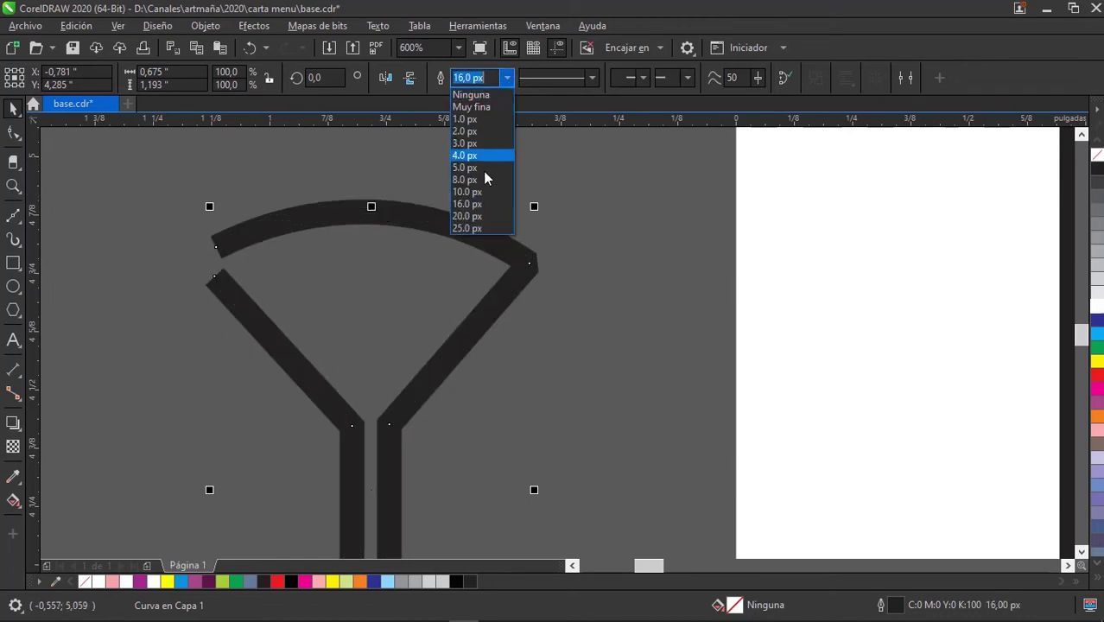
left_click(481, 183)
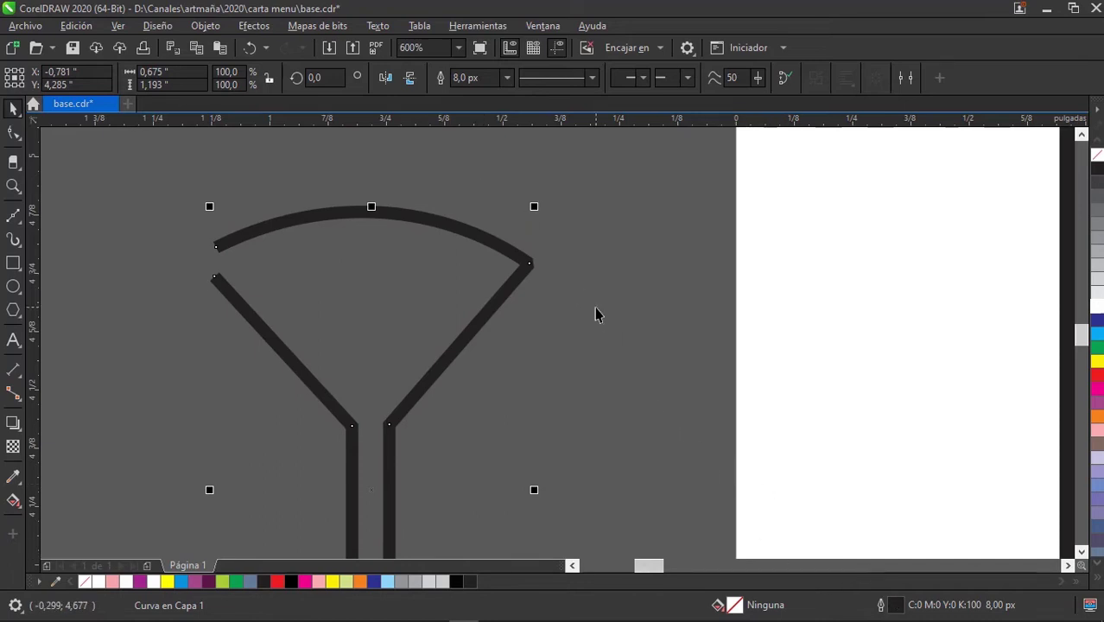
Colour the glass outline white, check it beside the menu, and start a new Bézier line.
scroll(569, 356, "down", 2)
scroll(483, 320, "up", 2)
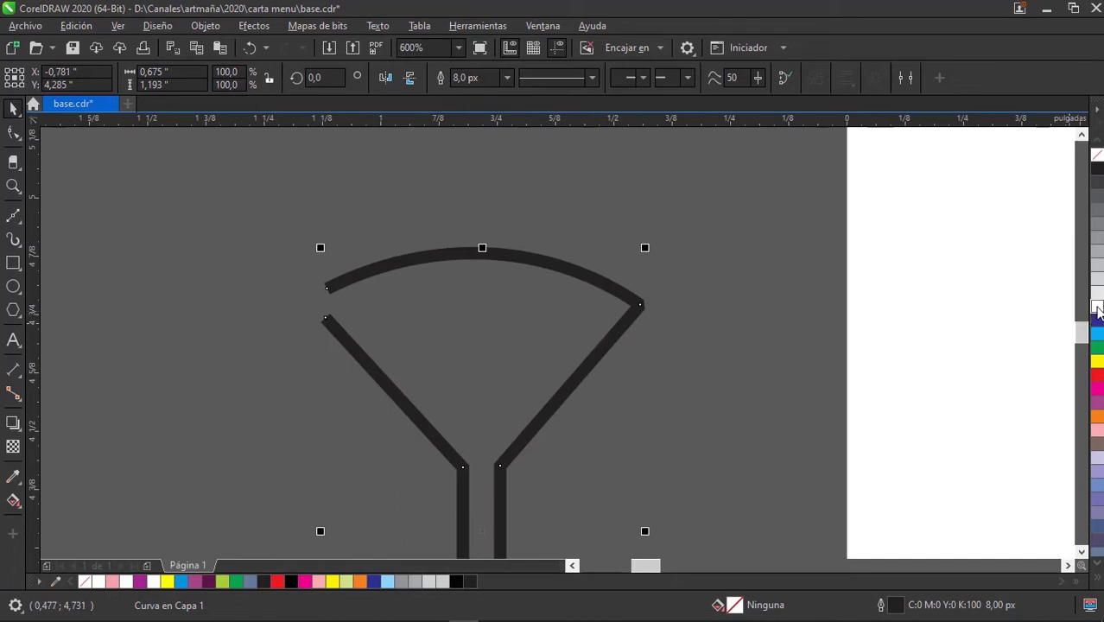
right_click(1098, 307)
left_click(641, 316)
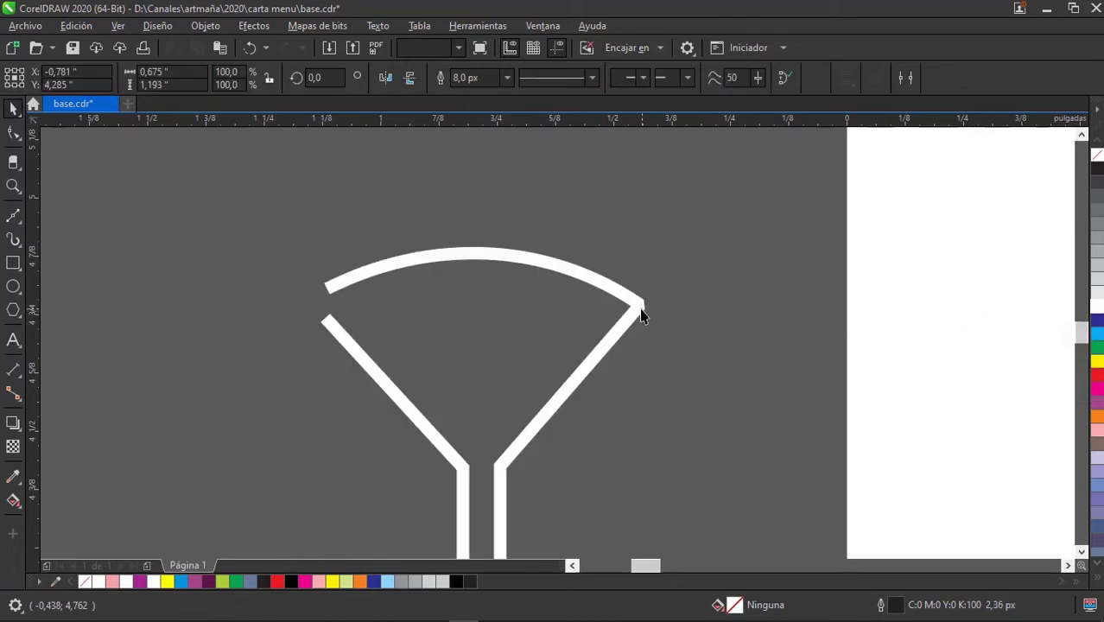
scroll(640, 311, "down", 2)
left_click(641, 308)
left_click_drag(628, 358, 620, 291)
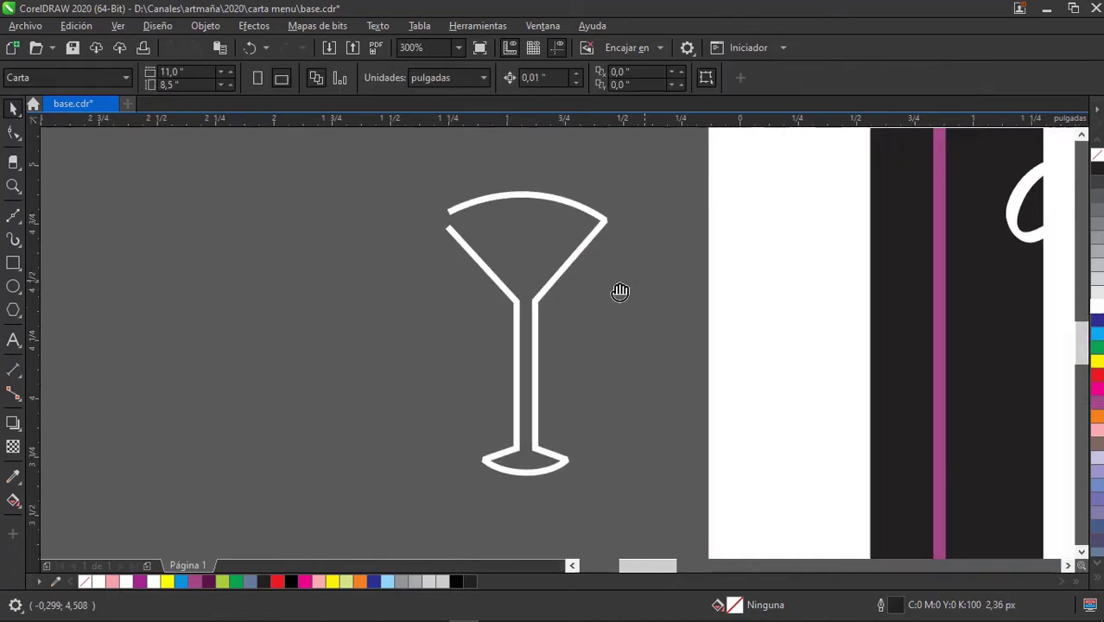
scroll(425, 238, "up", 2)
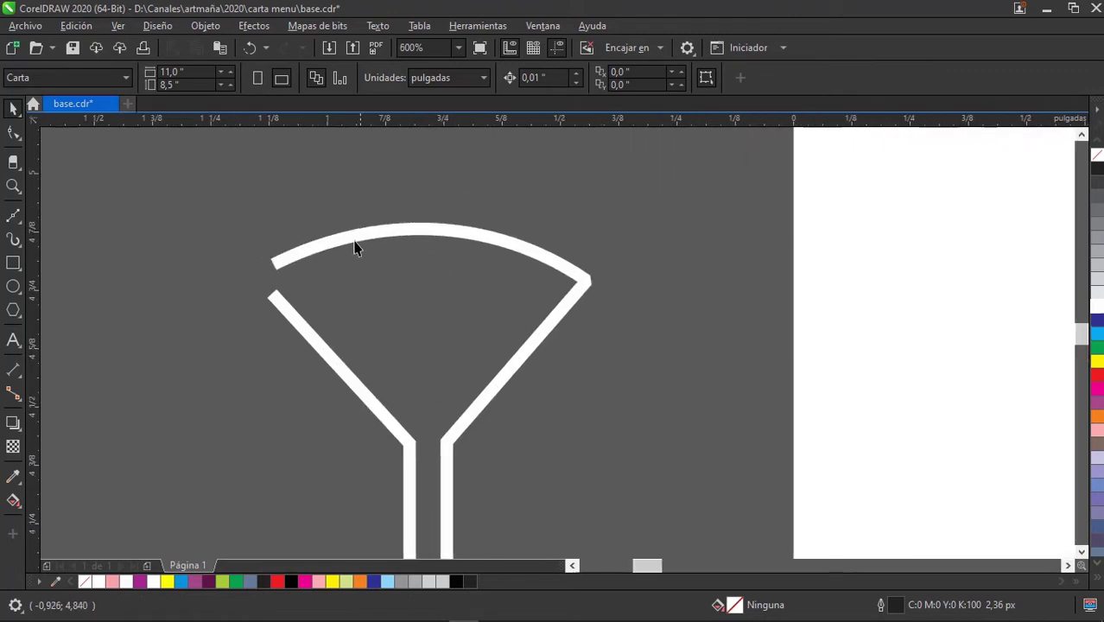
left_click(11, 212)
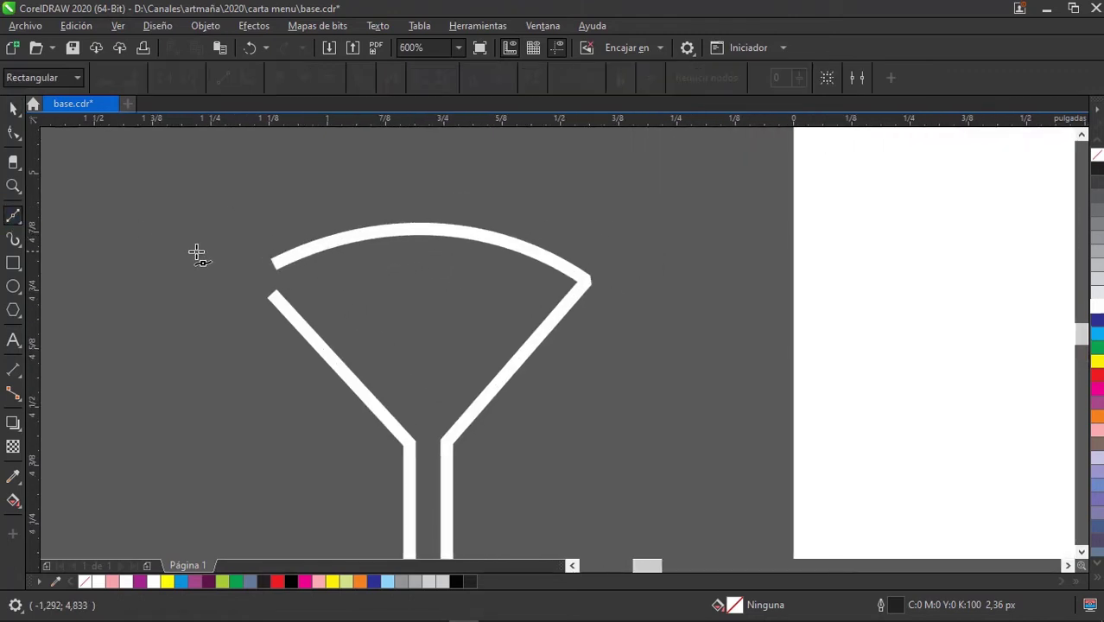
left_click(295, 290)
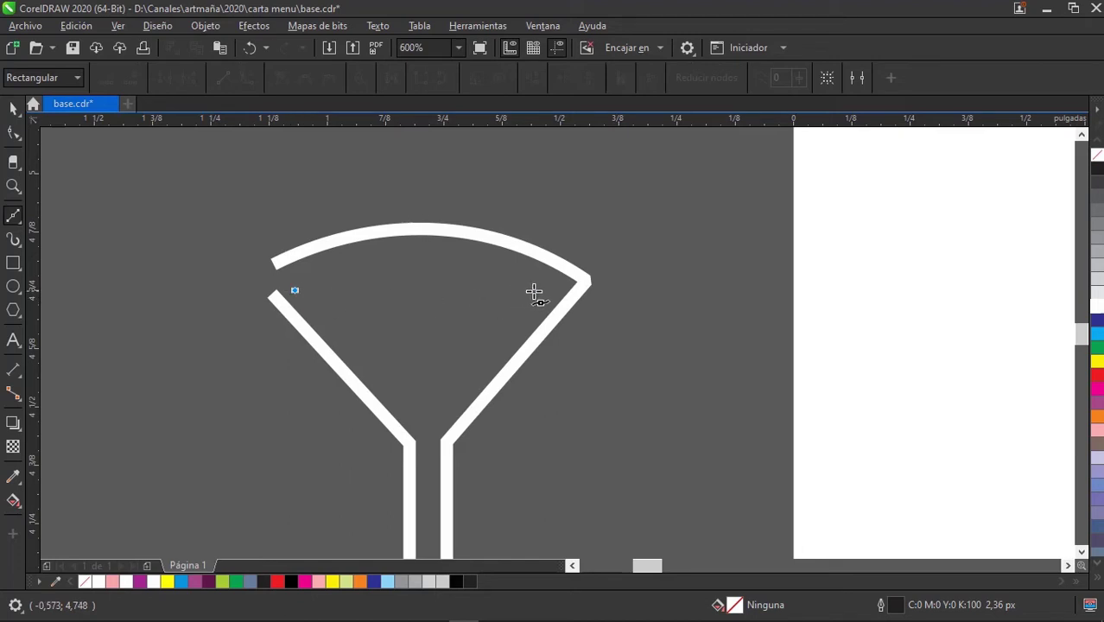
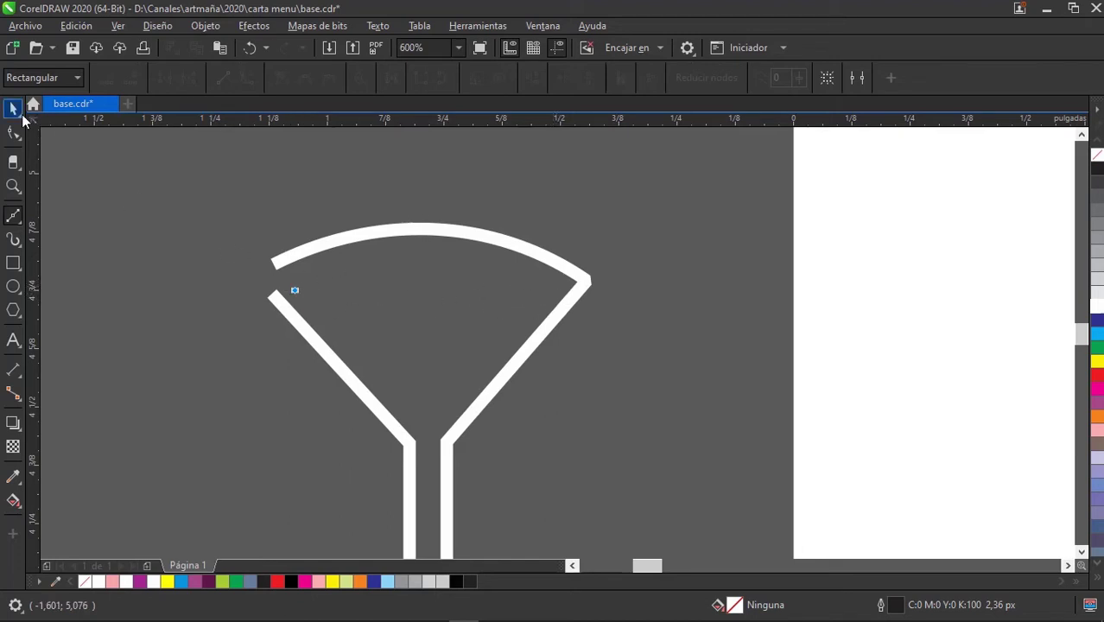
Drag the glass outline's left-arm end node across the cup to form an inner rim.
left_click(67, 169)
left_click(298, 253)
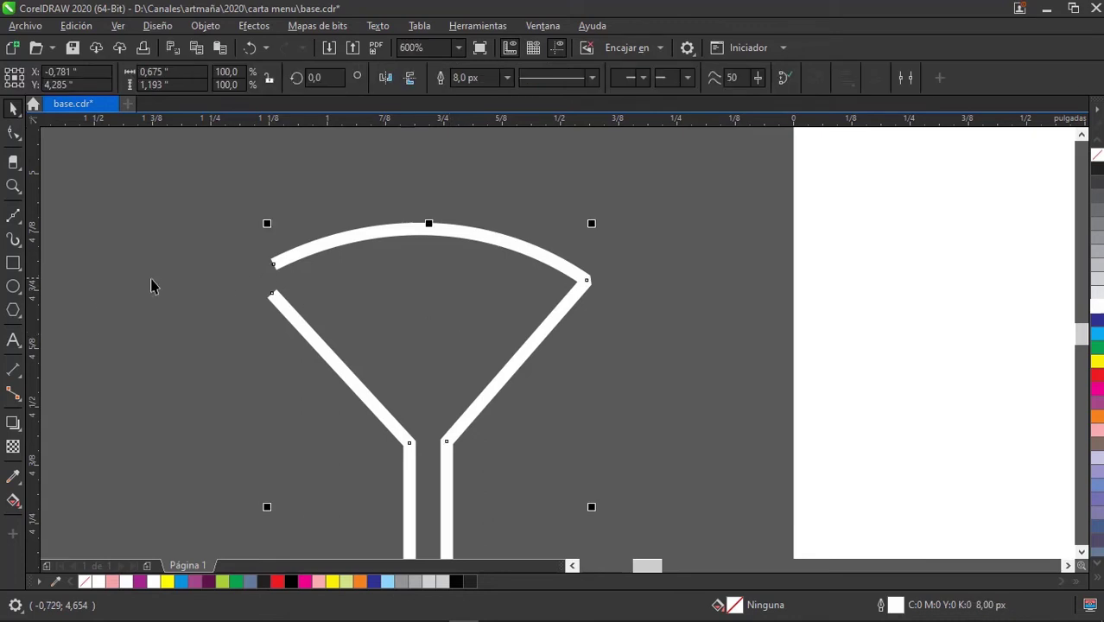
left_click(13, 218)
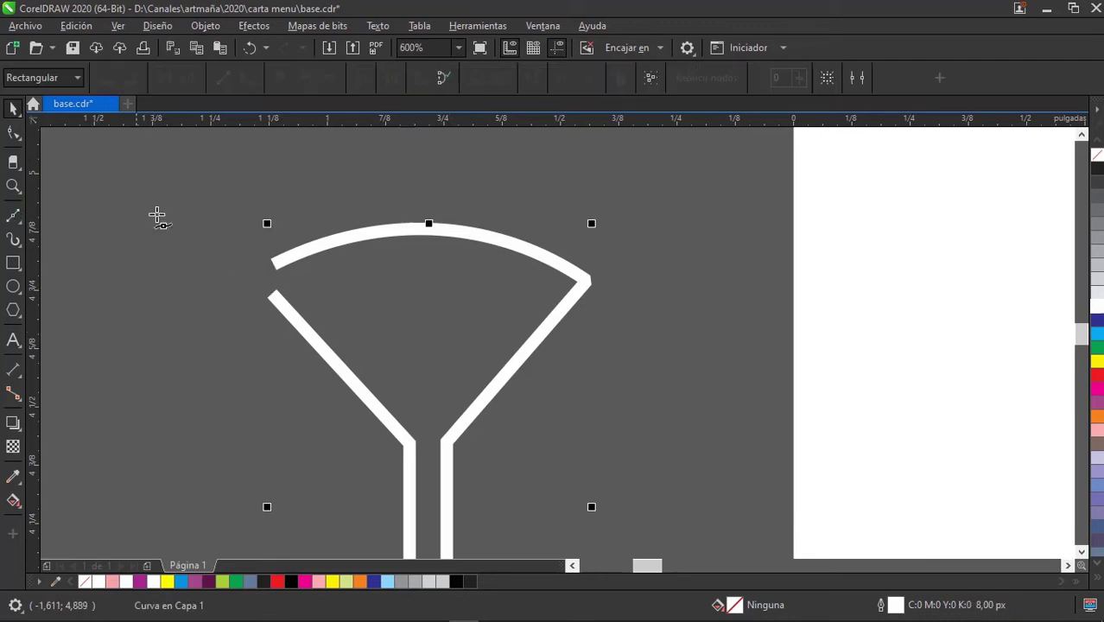
left_click(271, 292)
left_click_drag(271, 294, 505, 317)
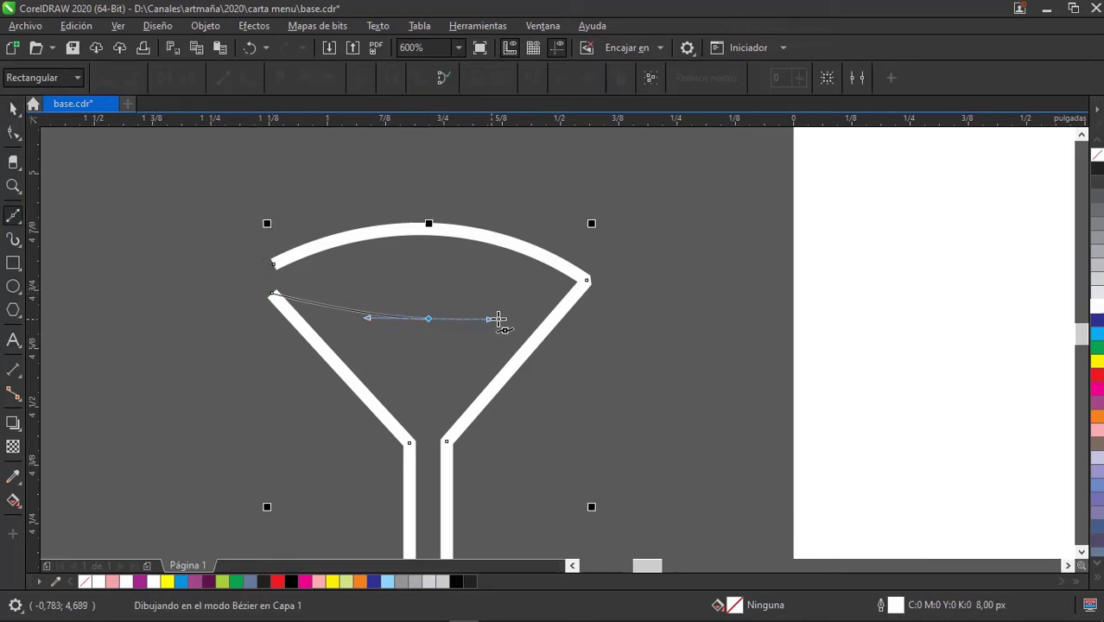
Bend the new rim curve up toward the glass's right corner.
scroll(537, 291, "up", 2)
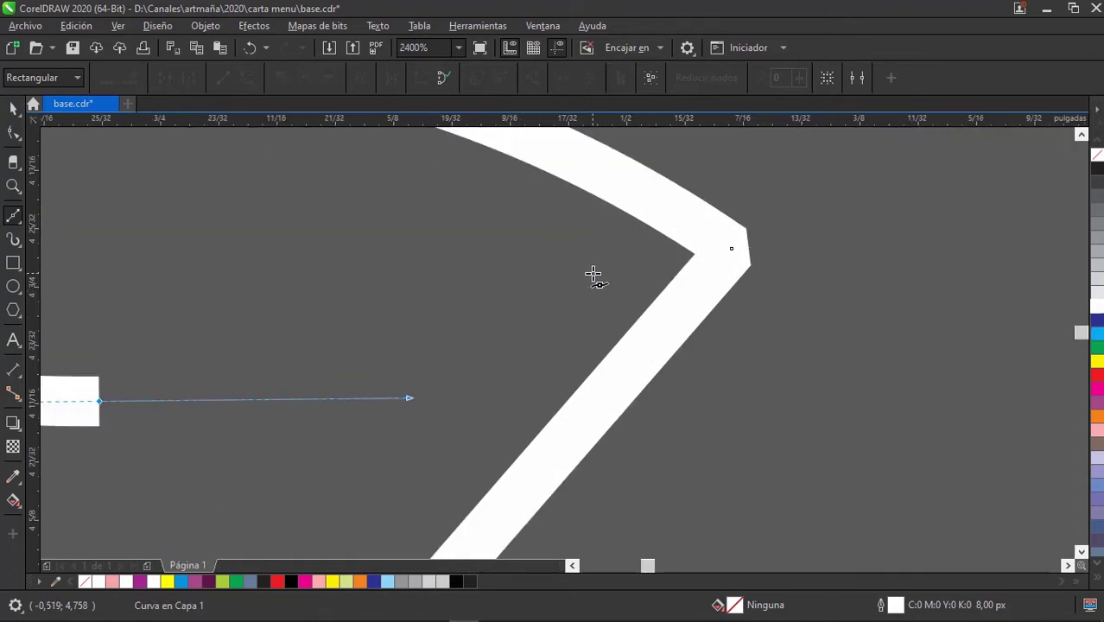
left_click_drag(593, 275, 636, 241)
scroll(636, 241, "down", 2)
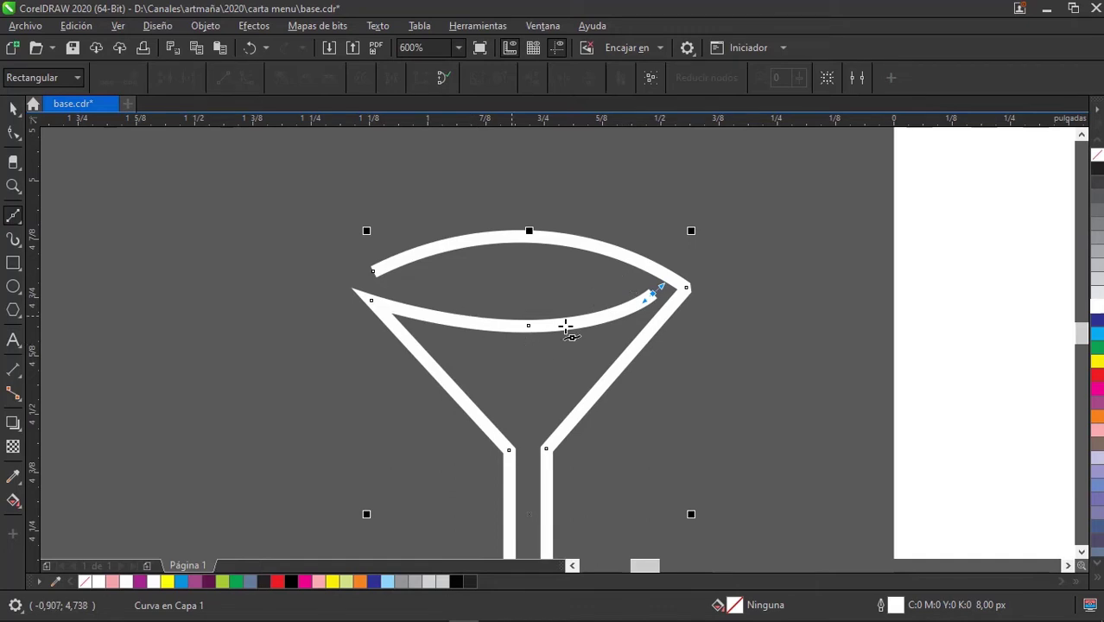
scroll(560, 374, "down", 2)
scroll(546, 291, "right", 2)
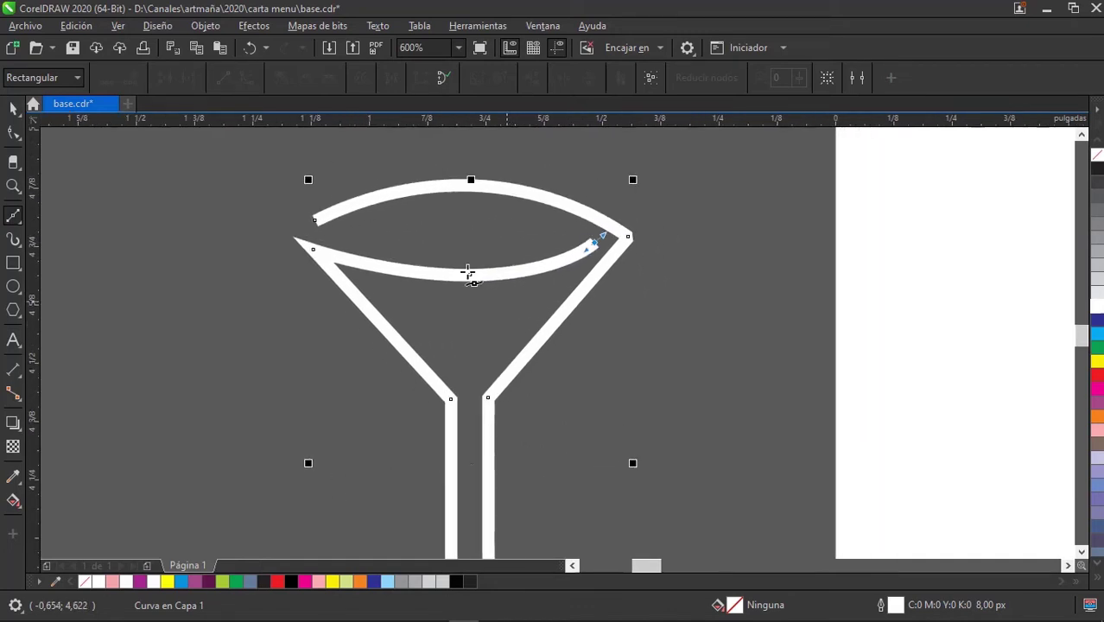
Deselect the glass and start a Bézier liquid shape at the cup's left side.
left_click(10, 110)
left_click(470, 285)
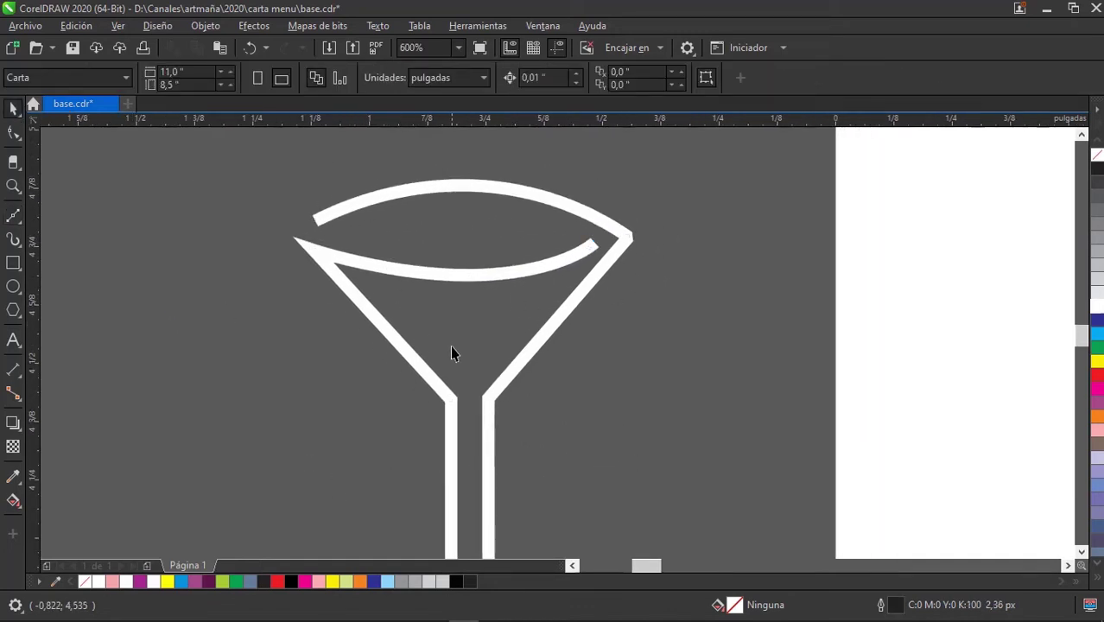
scroll(450, 352, "up", 1)
left_click(13, 218)
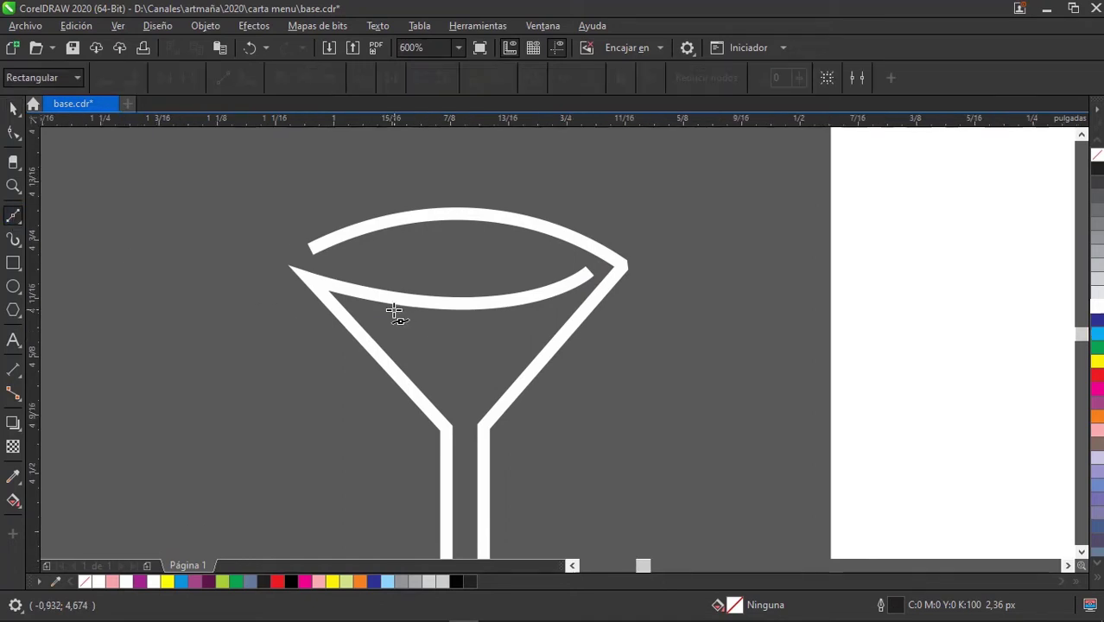
scroll(396, 311, "up", 2)
left_click(308, 296)
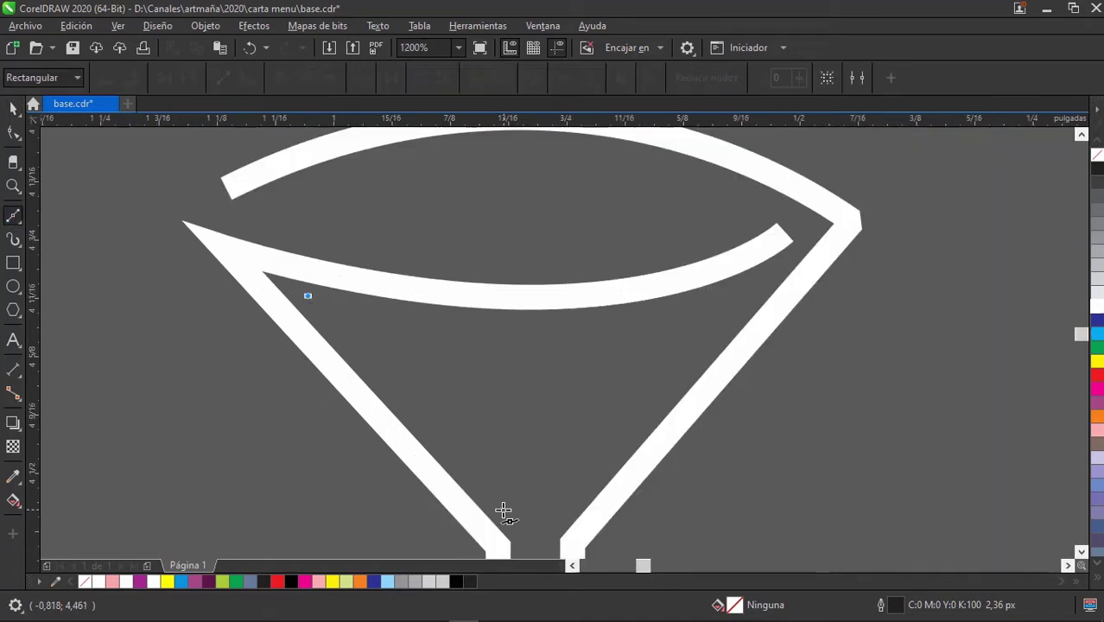
Draw a closed liquid curve with a rounded bottom and curved top edge inside the cup.
left_click(509, 518)
mouse_move(566, 512)
left_mouse_down()
mouse_move(596, 500)
mouse_move(596, 486)
left_mouse_up()
left_click(775, 268)
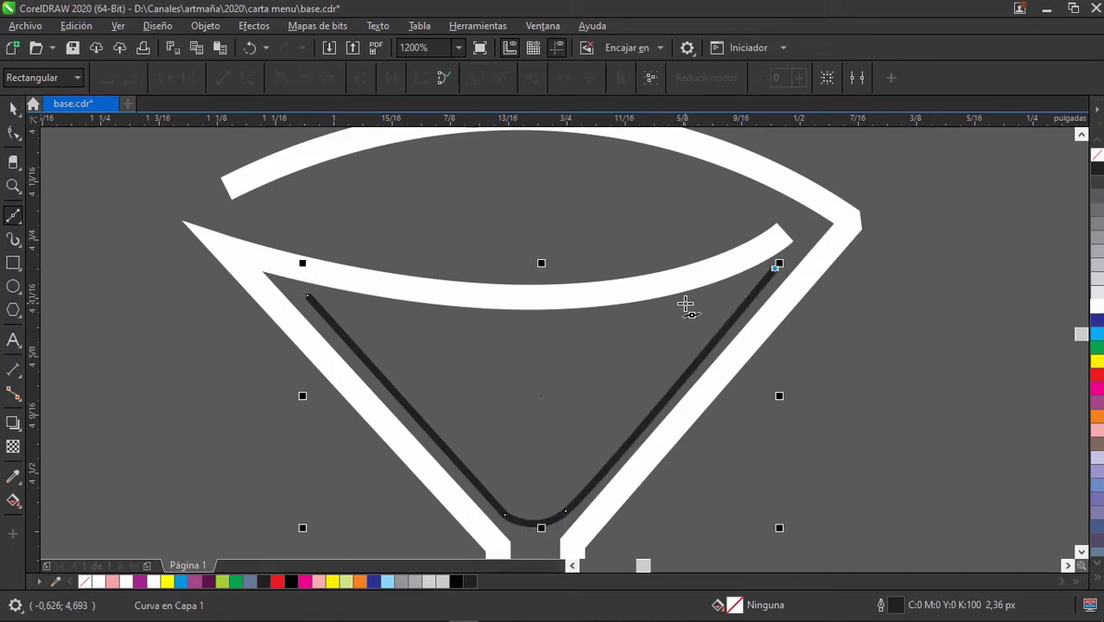
key("ctrl+z")
left_click(758, 286)
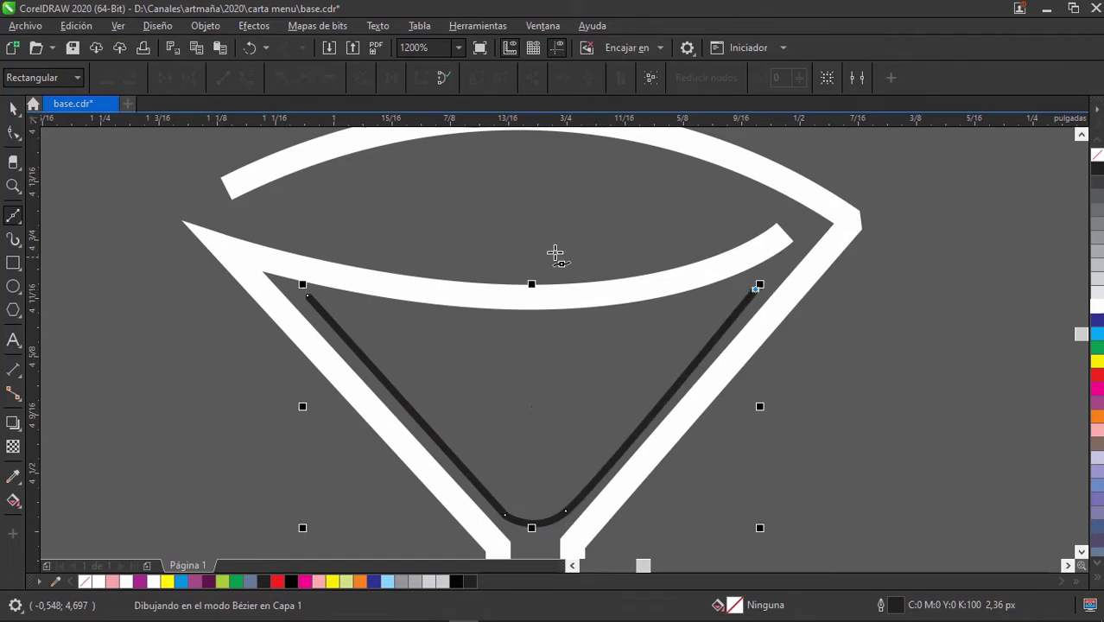
left_click_drag(528, 245, 378, 240)
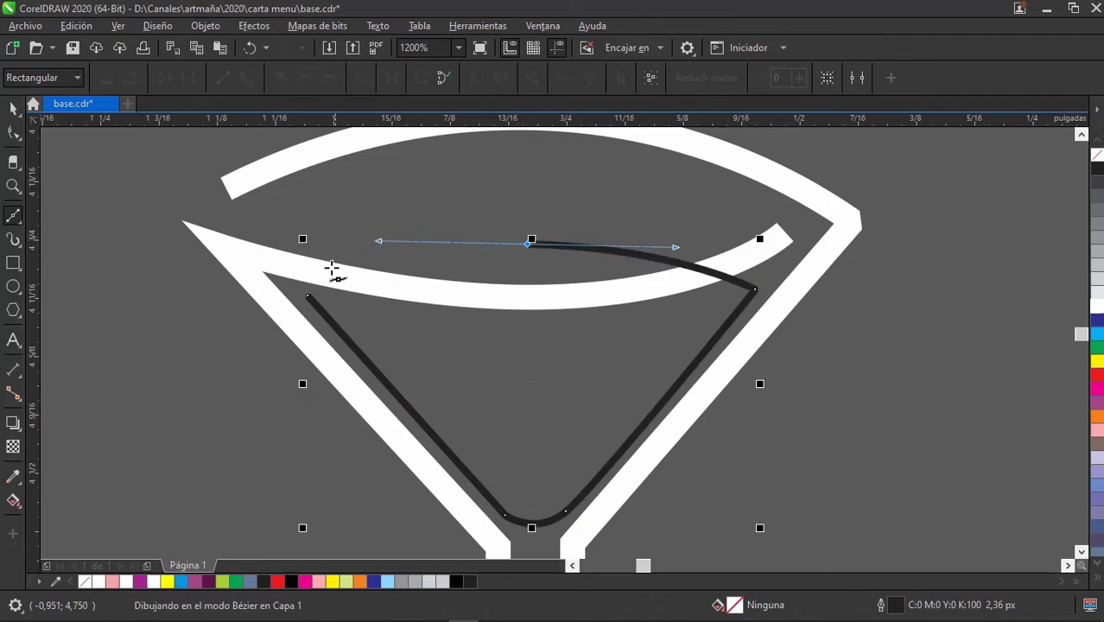
left_click(308, 297)
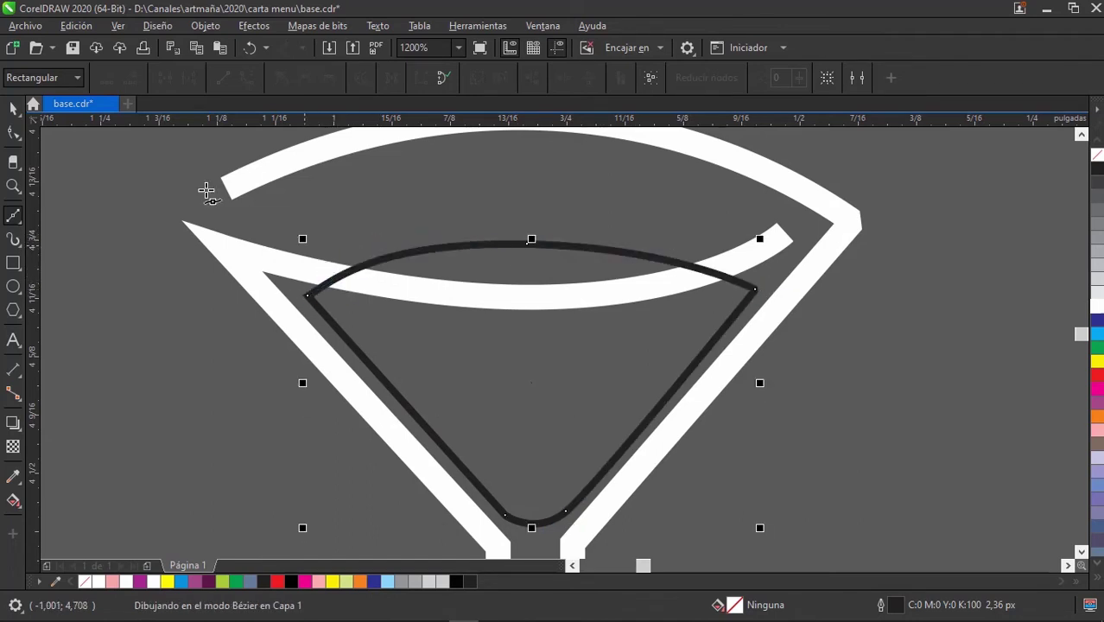
Delete the liquid shape's extra top node and review the result.
left_click(13, 132)
left_click(529, 245)
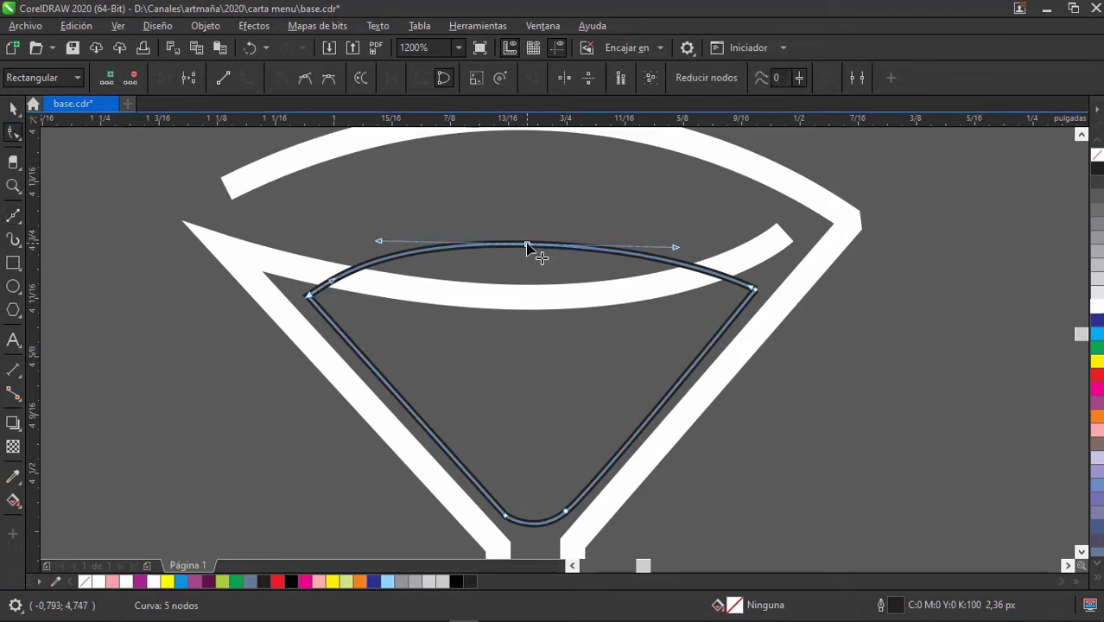
key("Delete")
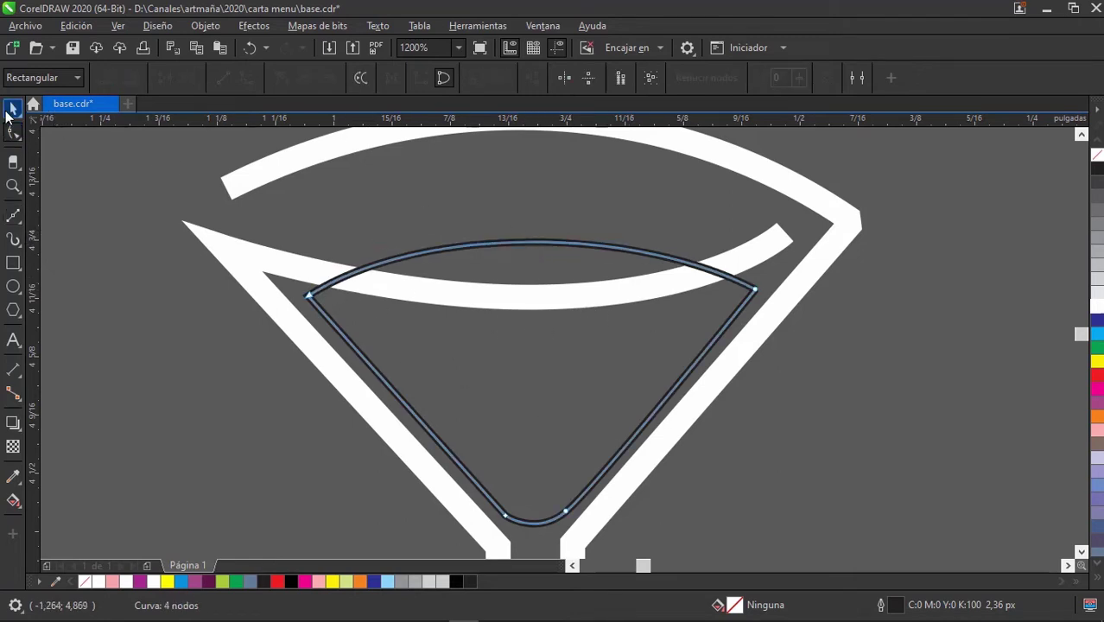
left_click(12, 108)
key("space")
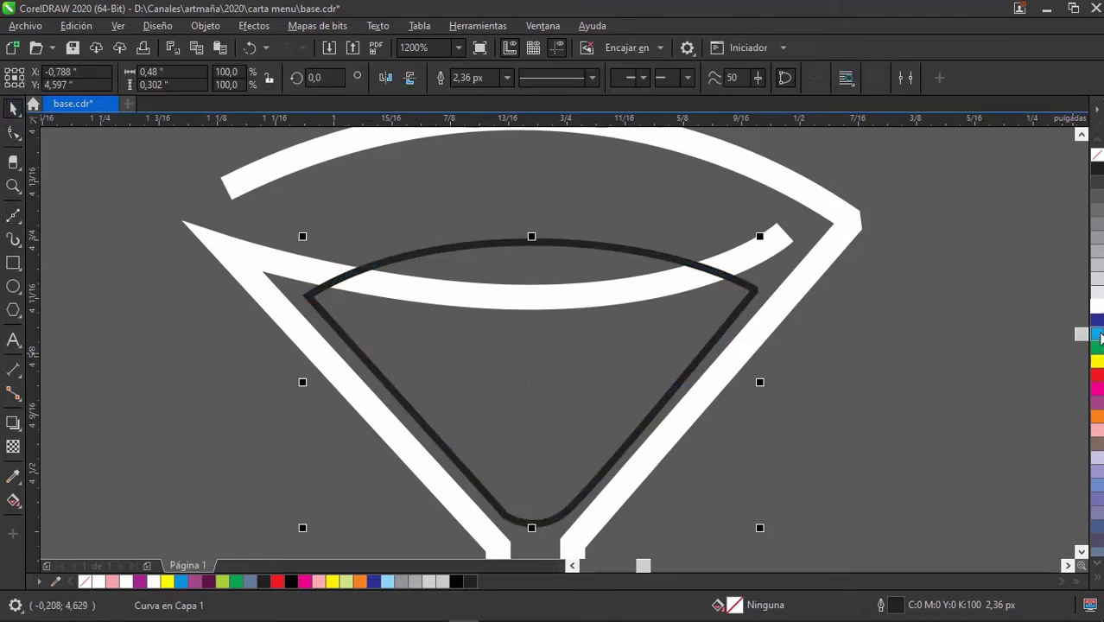
scroll(820, 432, "down", 3)
scroll(456, 323, "up", 2)
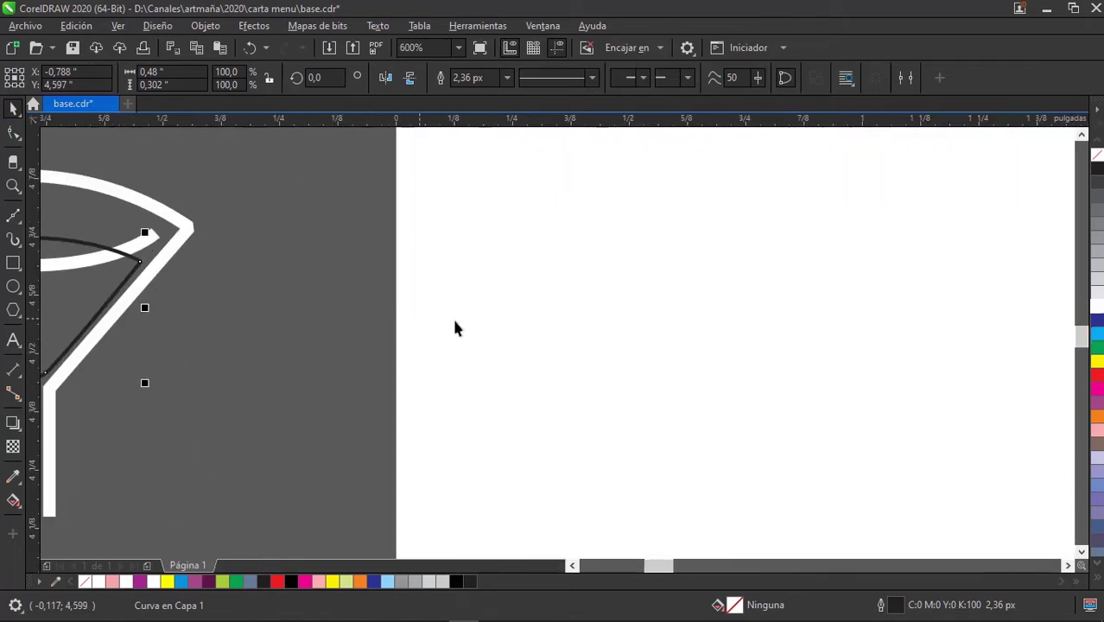
scroll(694, 367, "down", 2)
scroll(804, 374, "up", 3)
scroll(803, 374, "right", 2)
scroll(701, 327, "right", 2)
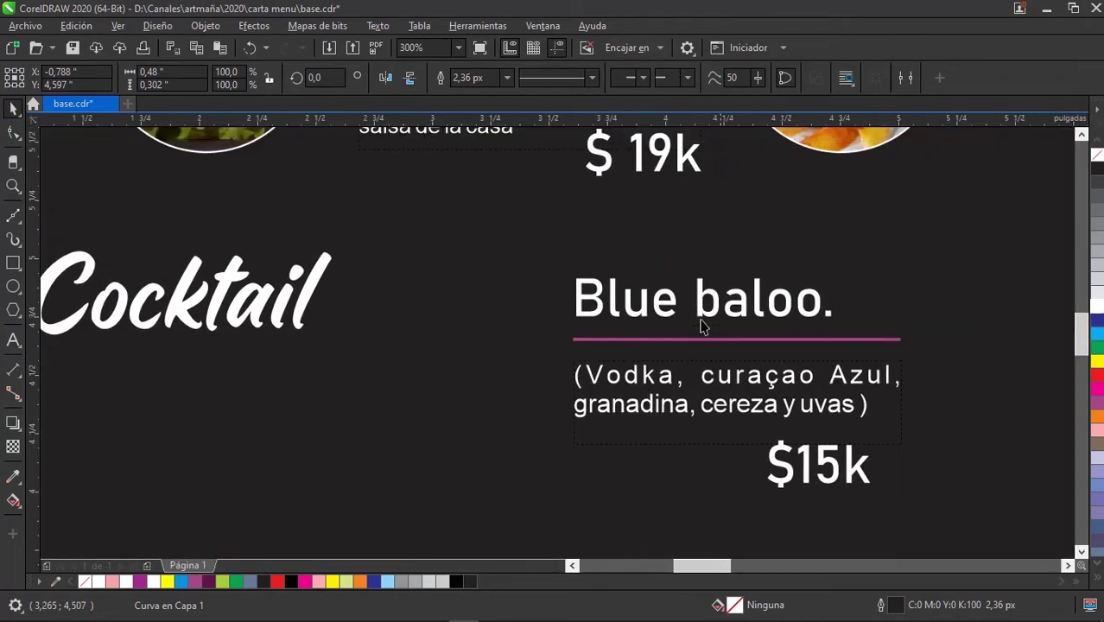
scroll(562, 363, "left", 2)
scroll(553, 388, "down", 2)
scroll(591, 388, "left", 1)
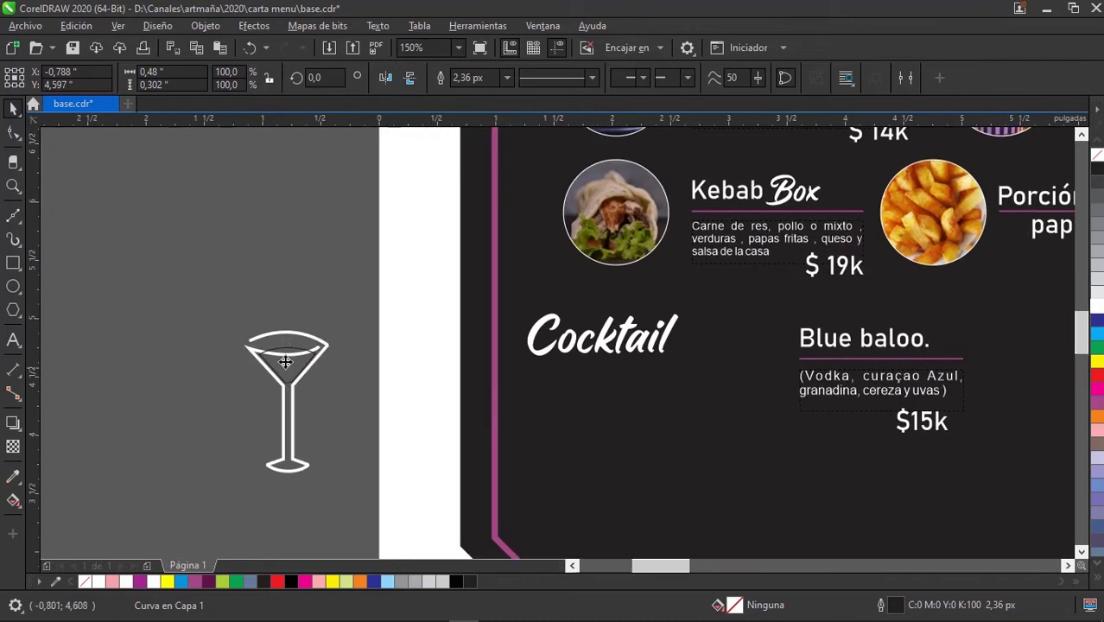
scroll(288, 311, "up", 3)
Fill the liquid with deep blue (C:100 M:65 Y:5 K:0) and remove its outline.
left_click(1095, 337)
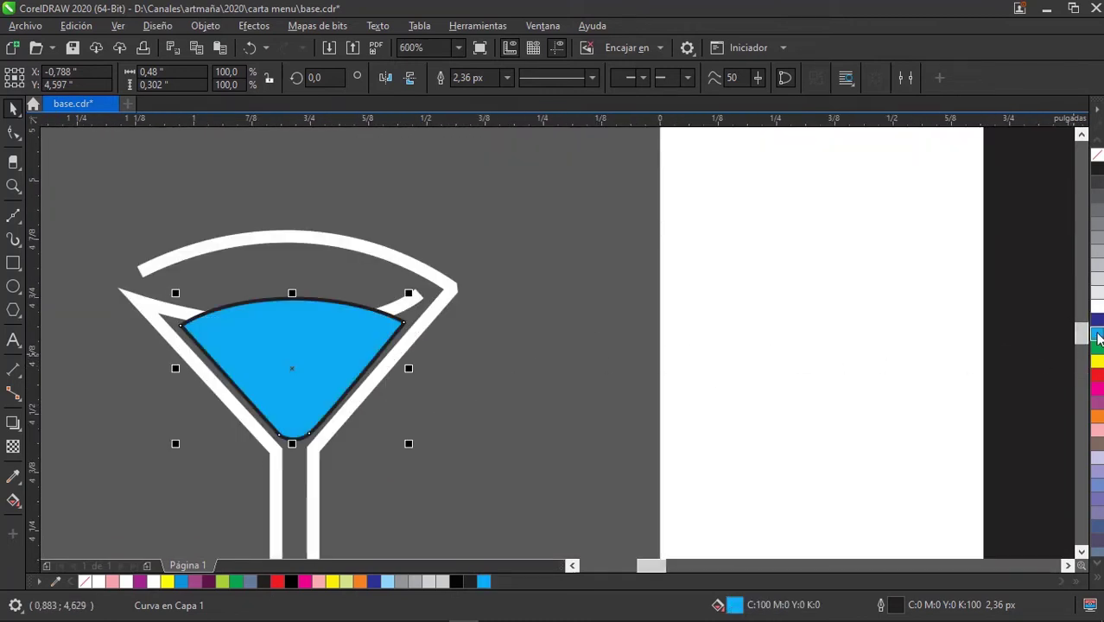
left_click(1097, 337)
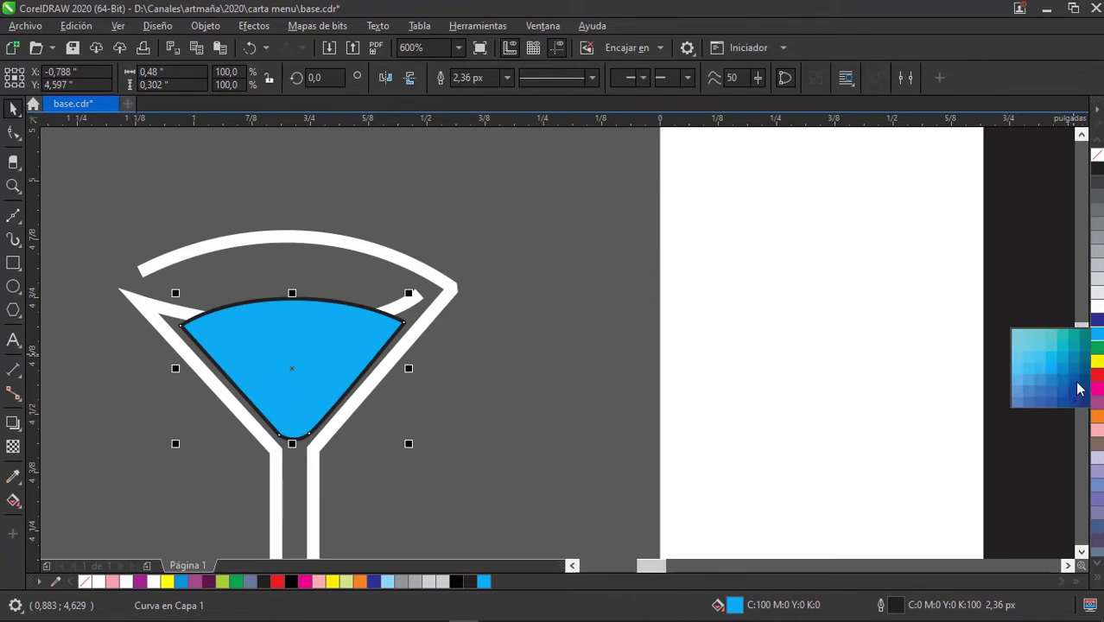
left_click(1077, 388)
scroll(544, 371, "up", 2)
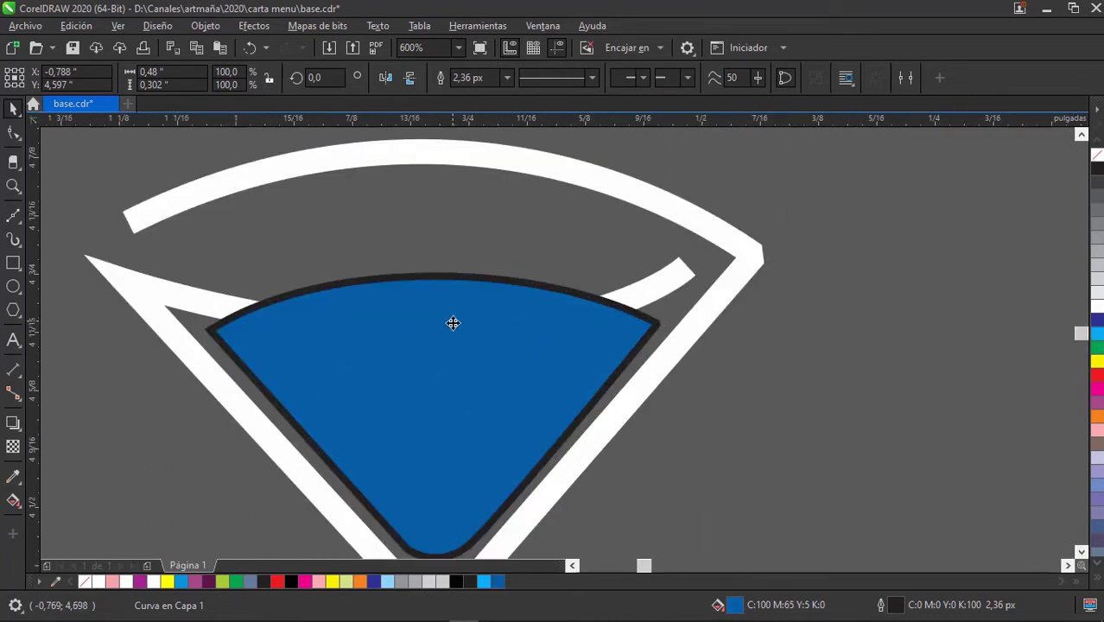
right_click(1097, 157)
left_click(827, 277)
left_click(579, 347)
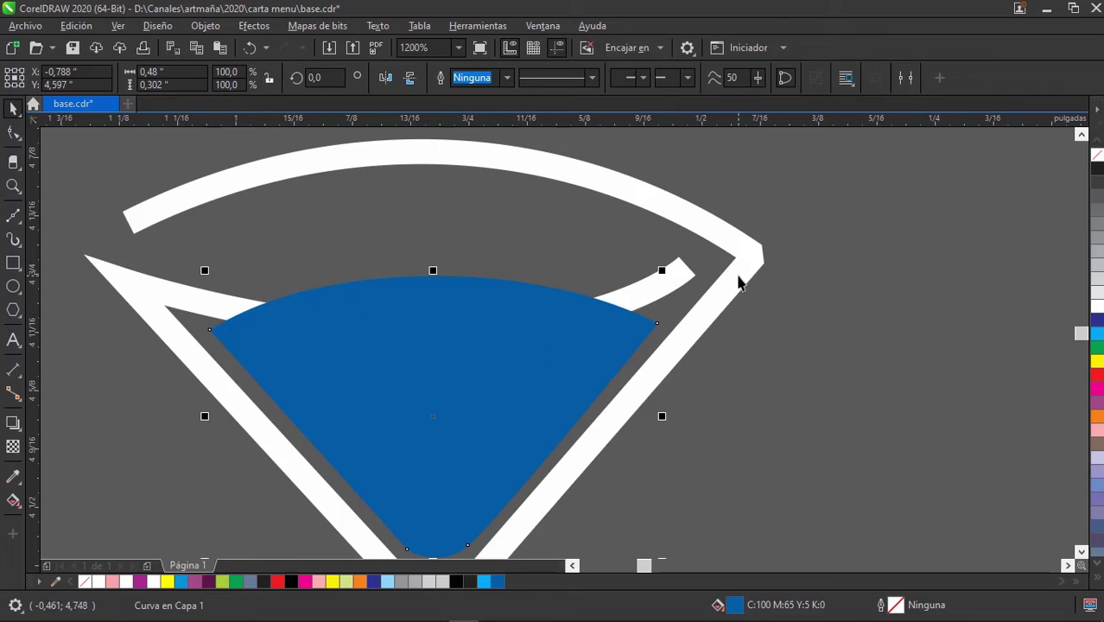
Bring the white glass outline in front of the blue liquid shape.
left_click(738, 282)
right_click(738, 276)
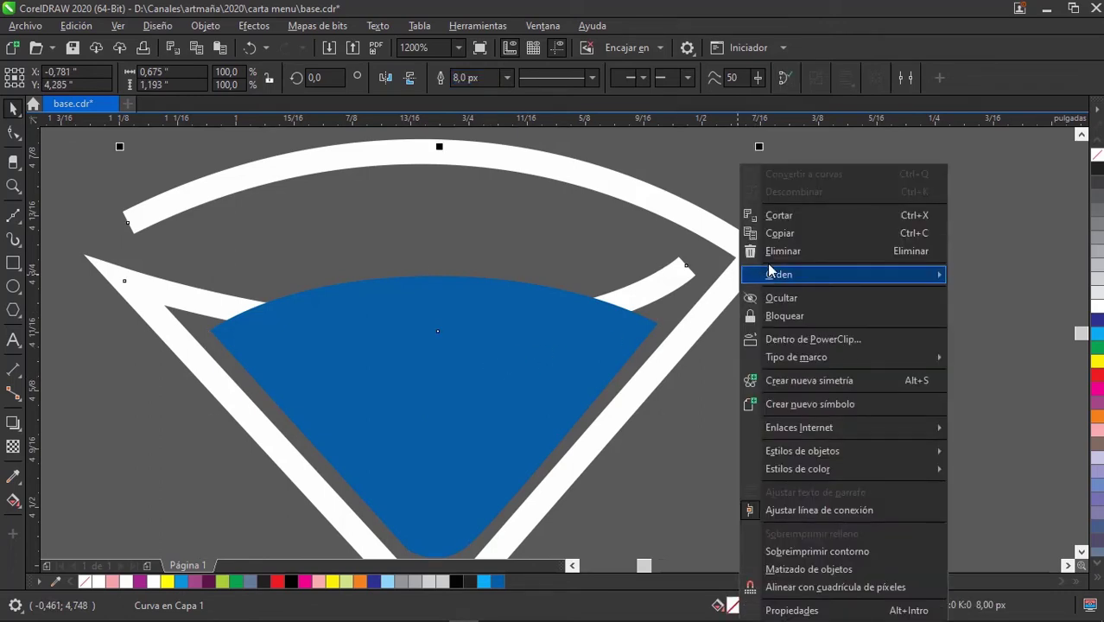
mouse_move(777, 275)
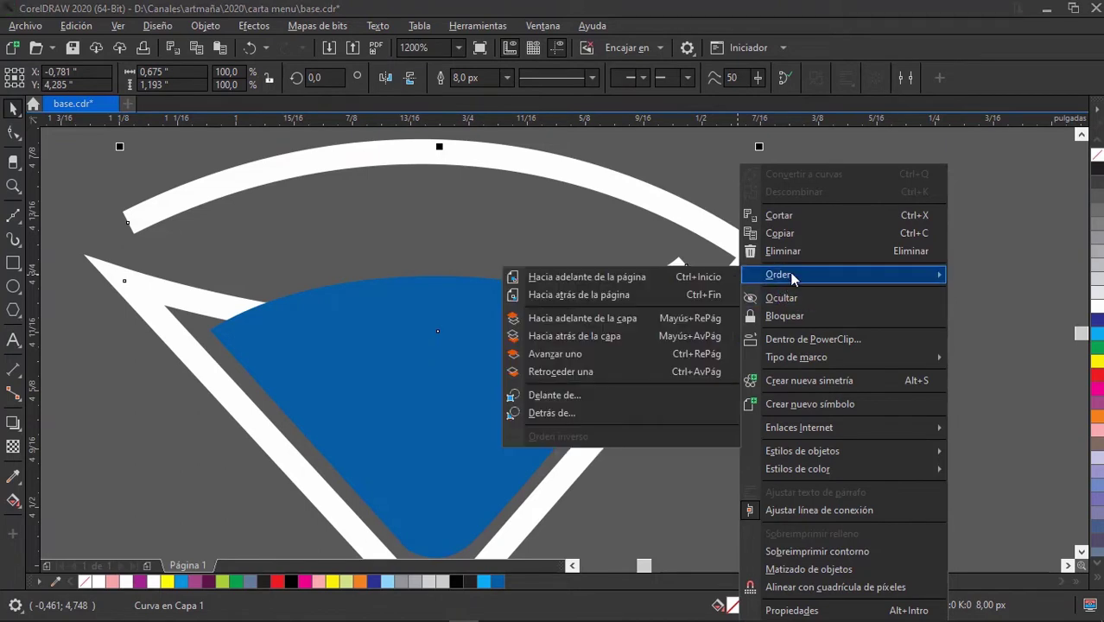
left_click(658, 276)
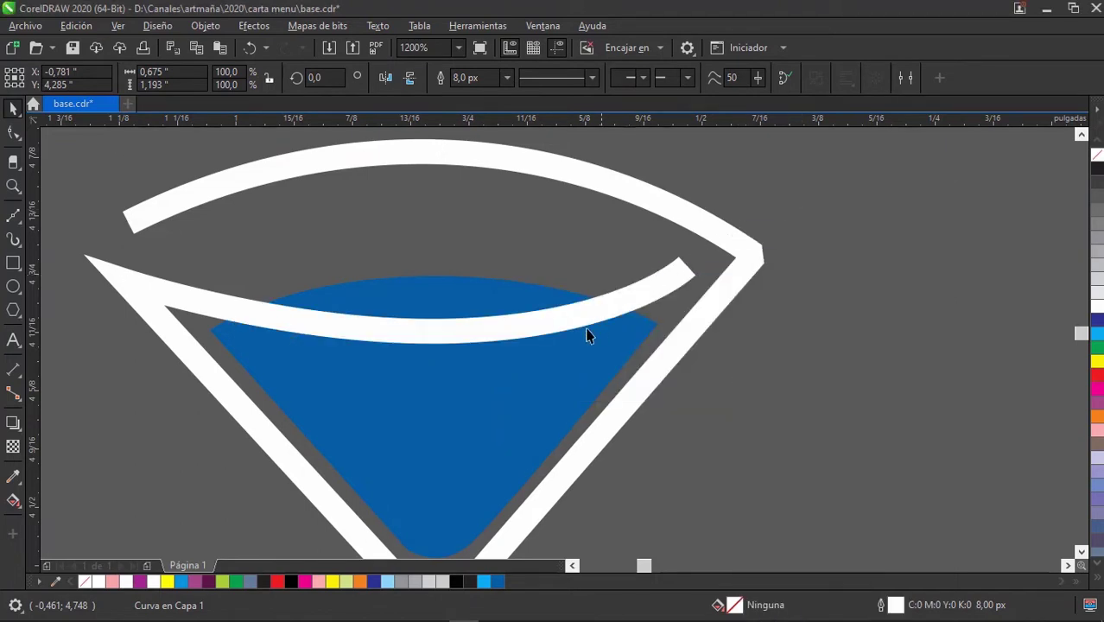
key("Escape")
scroll(613, 332, "down", 5)
left_click_drag(418, 259, 559, 436)
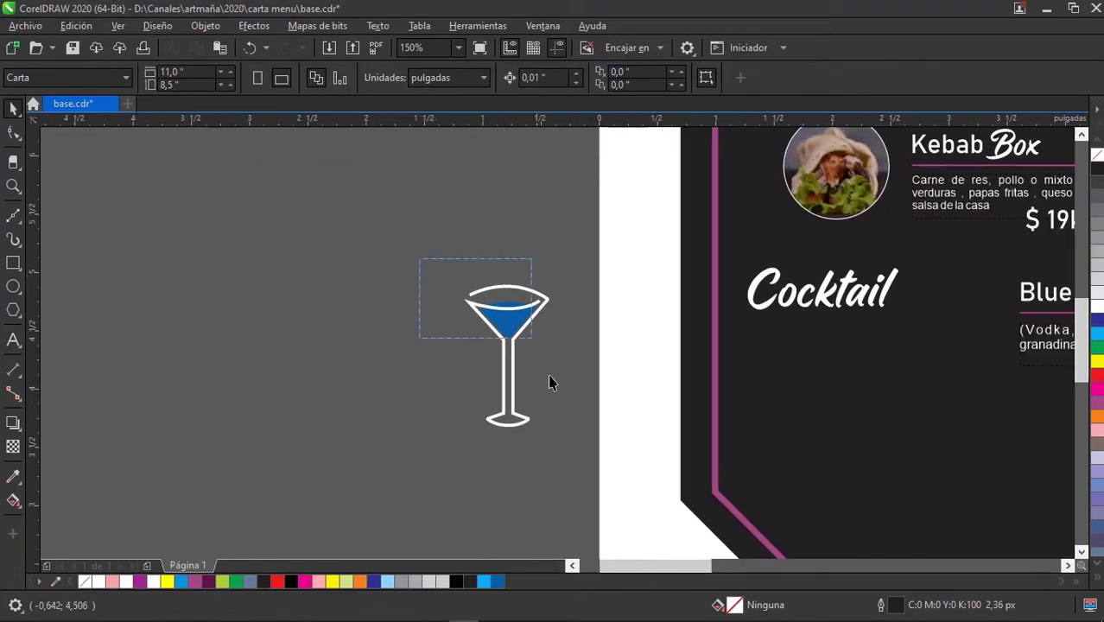
scroll(507, 363, "up", 5)
left_click(448, 326)
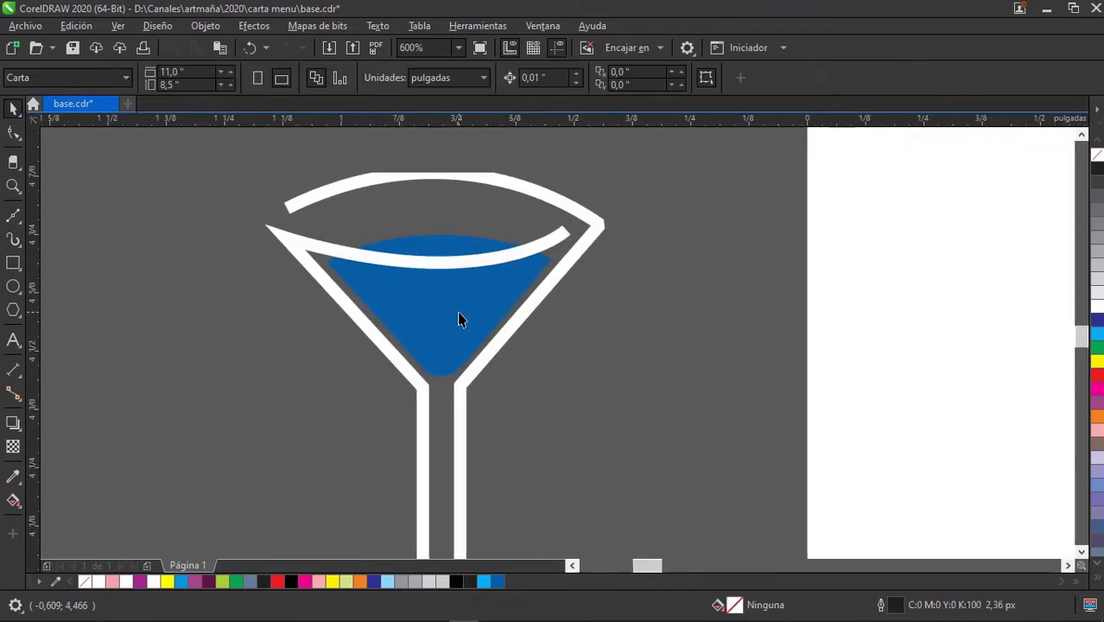
left_click(662, 303)
left_click_drag(676, 214, 413, 344)
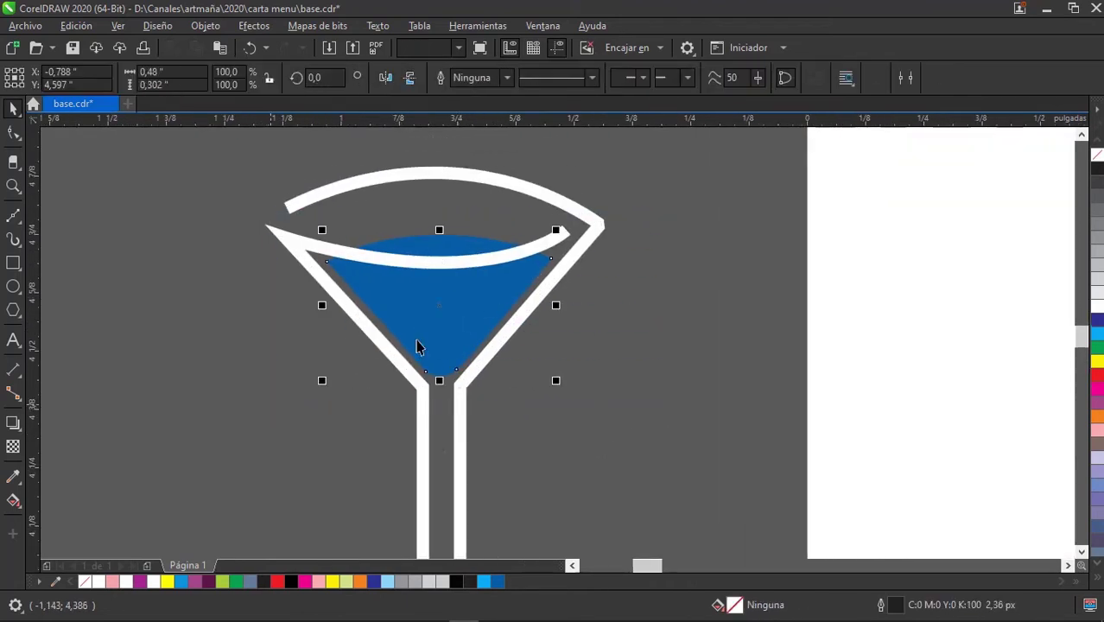
scroll(414, 345, "down", 2)
left_click(579, 269)
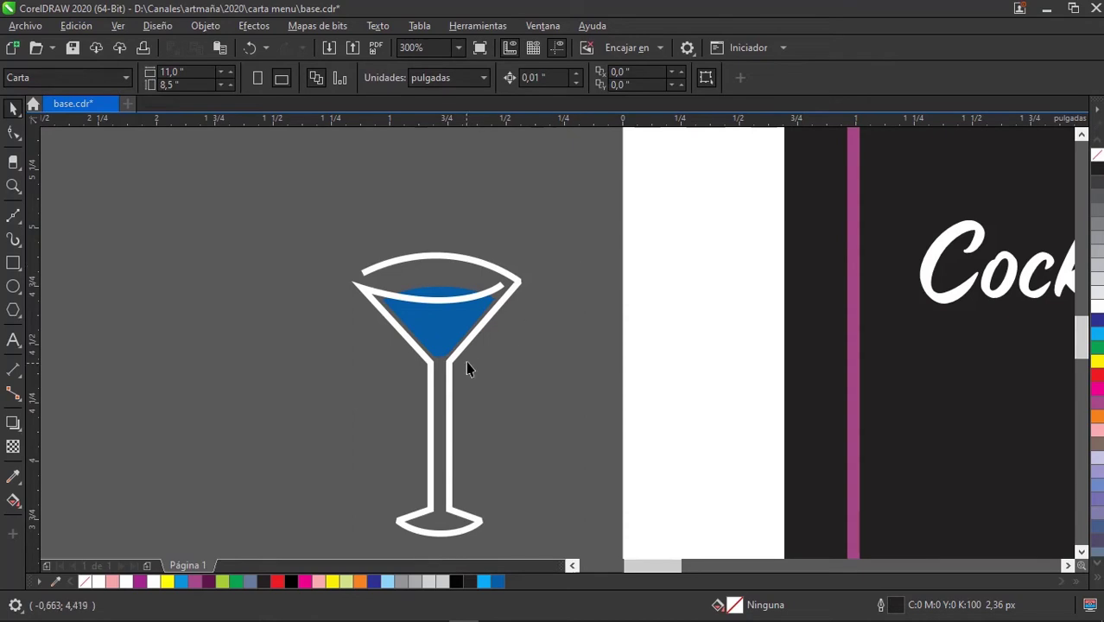
mouse_move(470, 369)
left_mouse_down()
mouse_move(657, 305)
mouse_move(633, 328)
left_mouse_up()
scroll(650, 335, "down", 2)
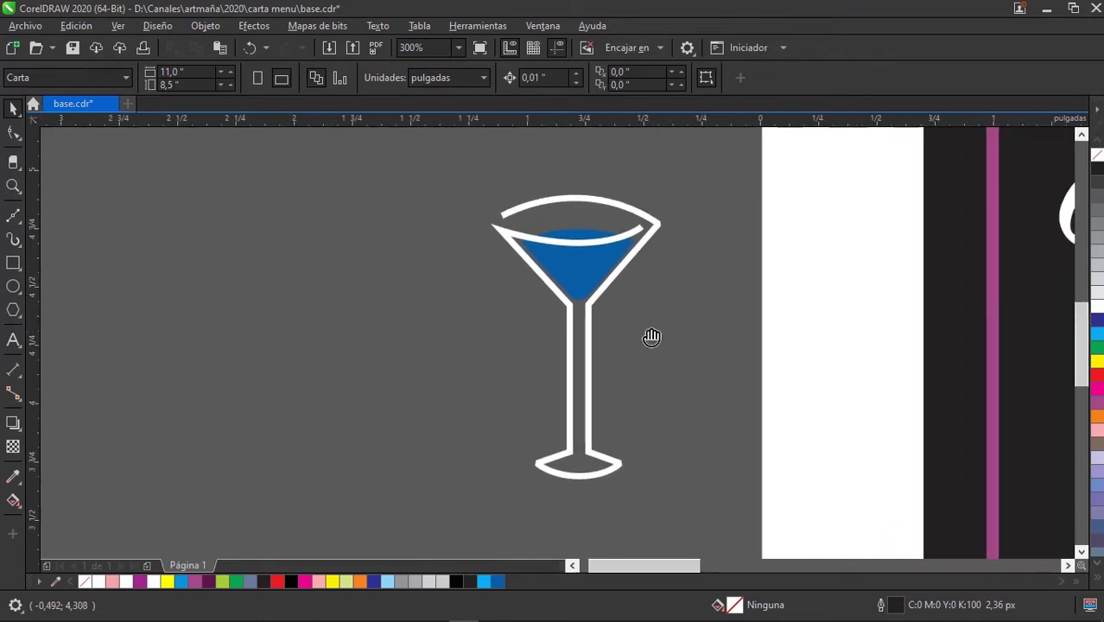
scroll(650, 334, "up", 2)
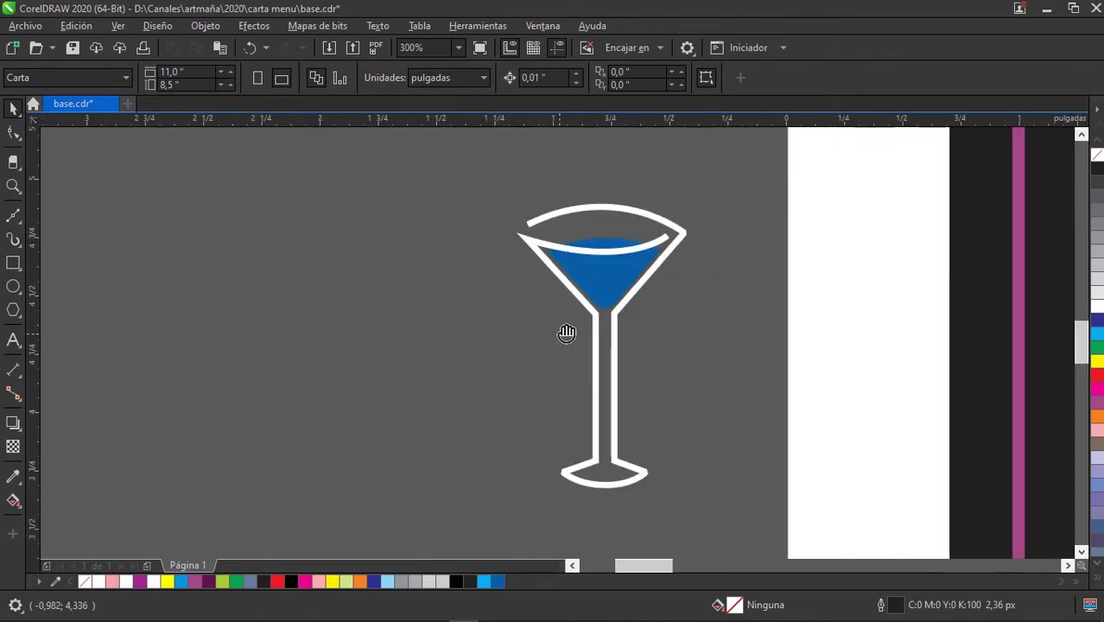
left_click_drag(564, 330, 561, 307)
scroll(475, 306, "right", 1)
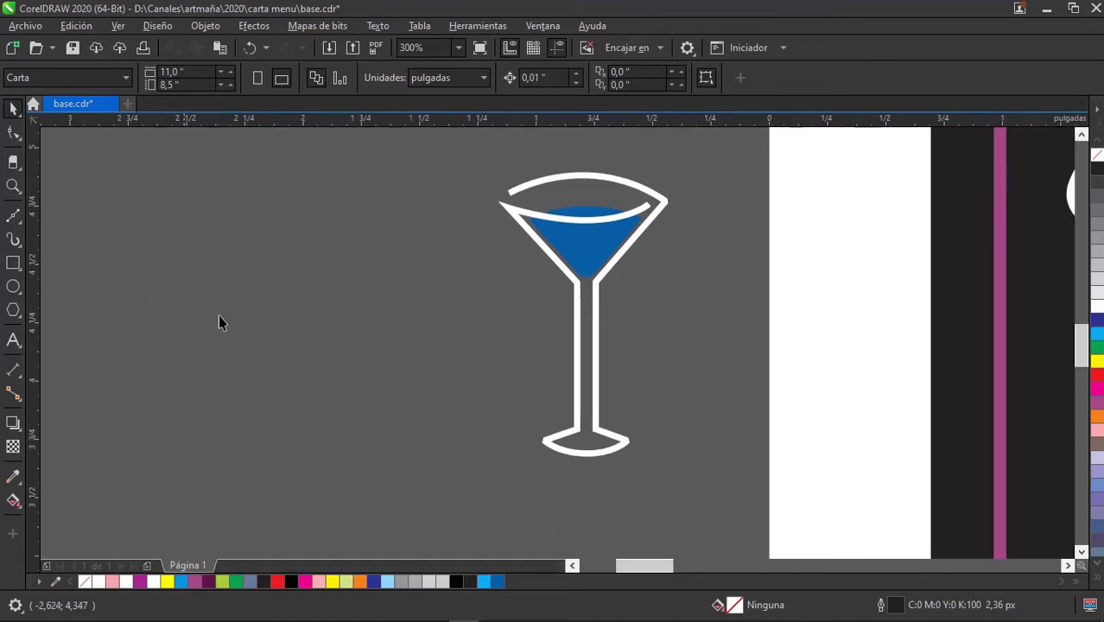
Draw a tall narrow rectangle left of the martini glass and convert it to curves.
left_click(13, 264)
mouse_move(371, 225)
left_mouse_down()
mouse_move(471, 381)
mouse_move(472, 436)
left_mouse_up()
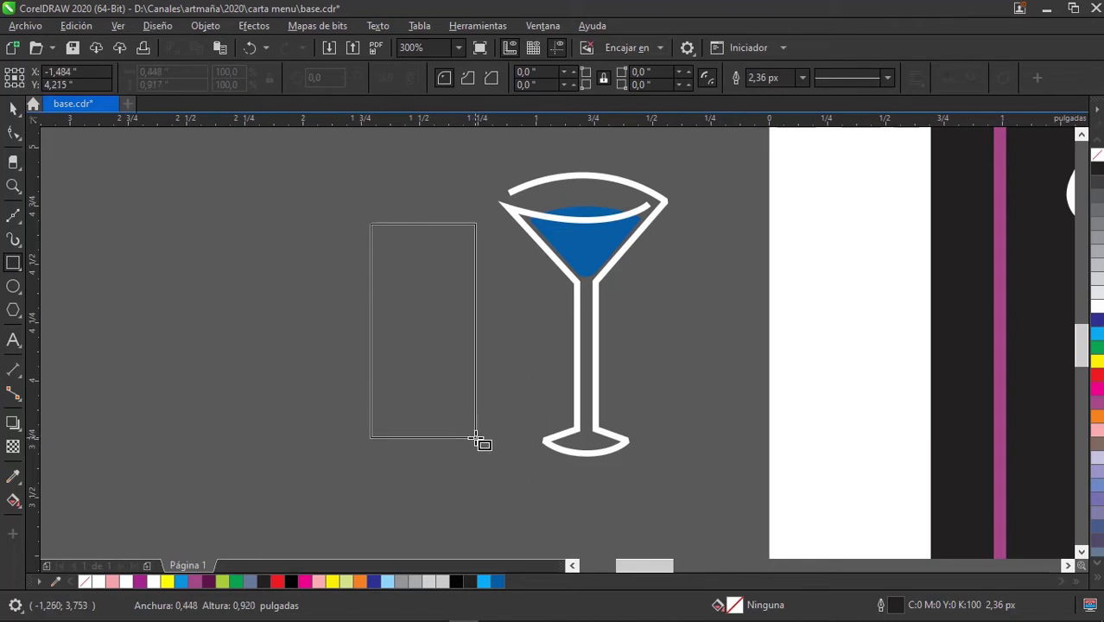
left_click_drag(471, 436, 468, 437)
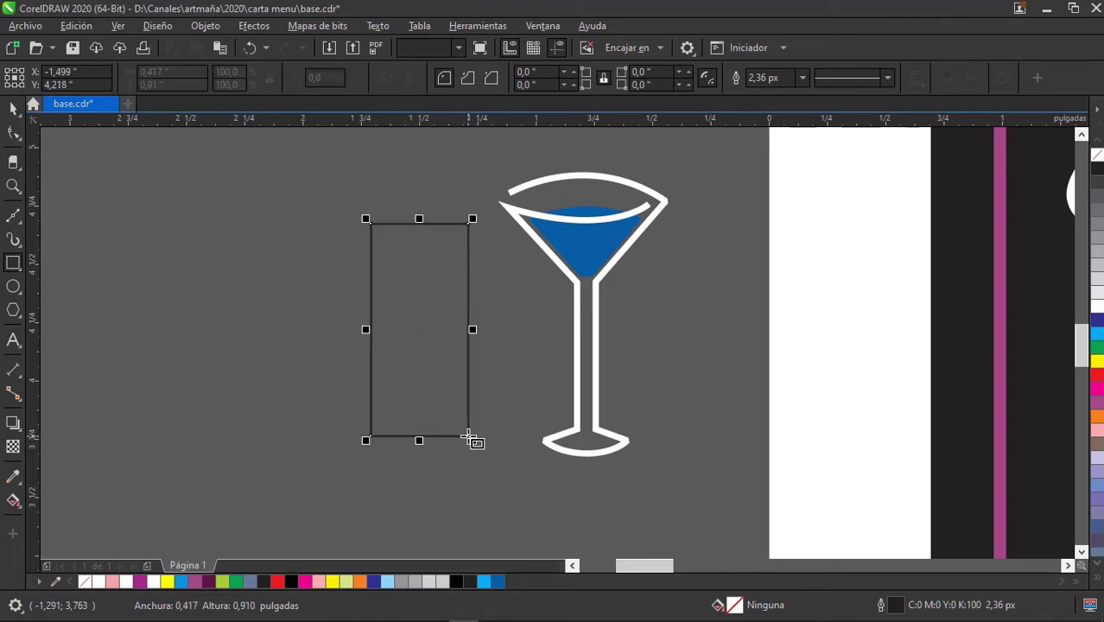
left_click(13, 133)
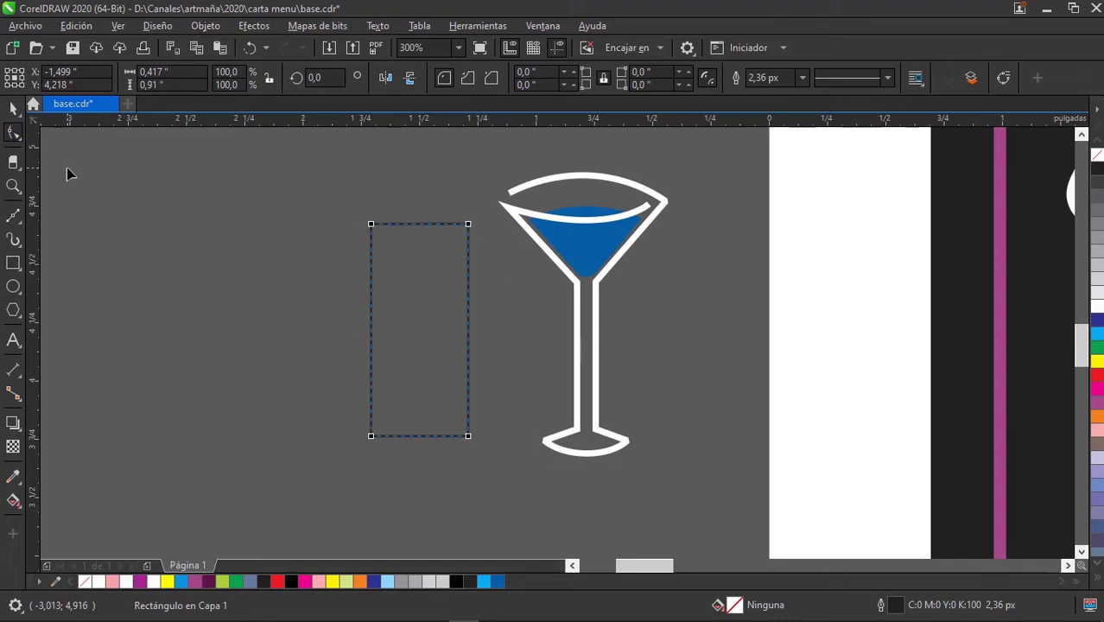
key("ctrl+q")
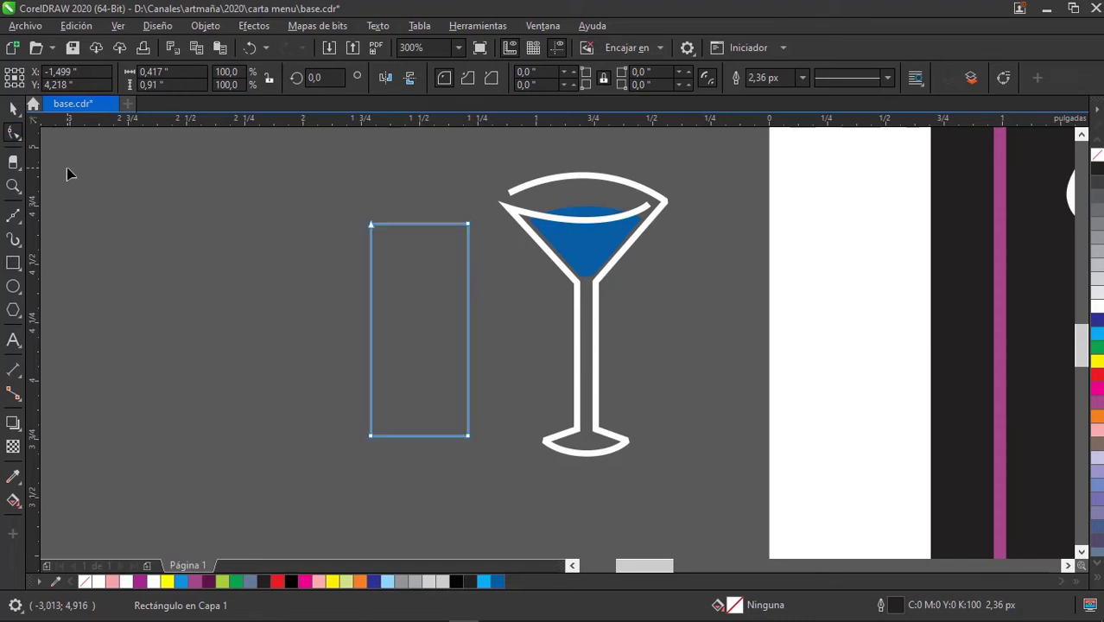
scroll(423, 440, "up", 5)
scroll(424, 442, "down", 2)
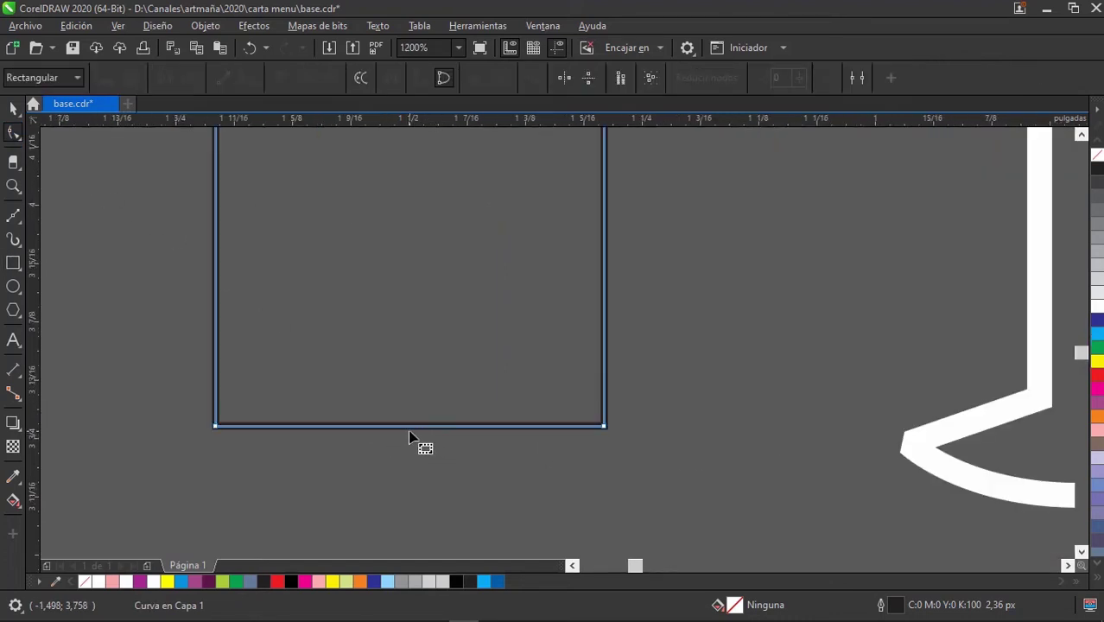
Turn the rectangle's bottom edge into a curve and bow it downward.
right_click(480, 410)
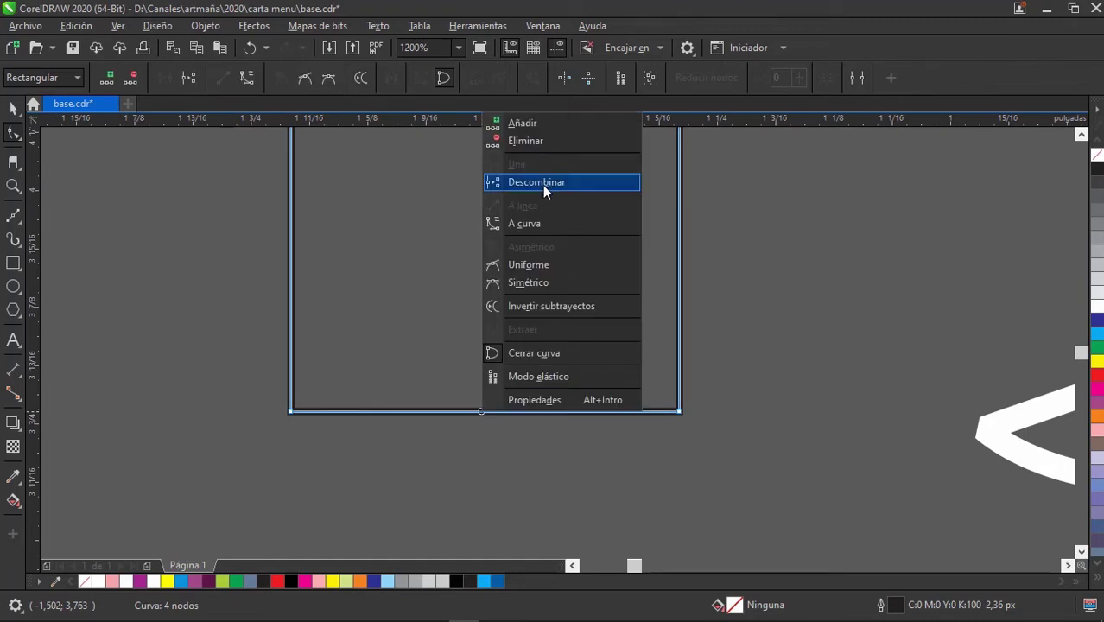
left_click(534, 219)
mouse_move(481, 411)
left_mouse_down()
mouse_move(482, 449)
mouse_move(462, 429)
mouse_move(461, 464)
mouse_move(480, 458)
left_mouse_up()
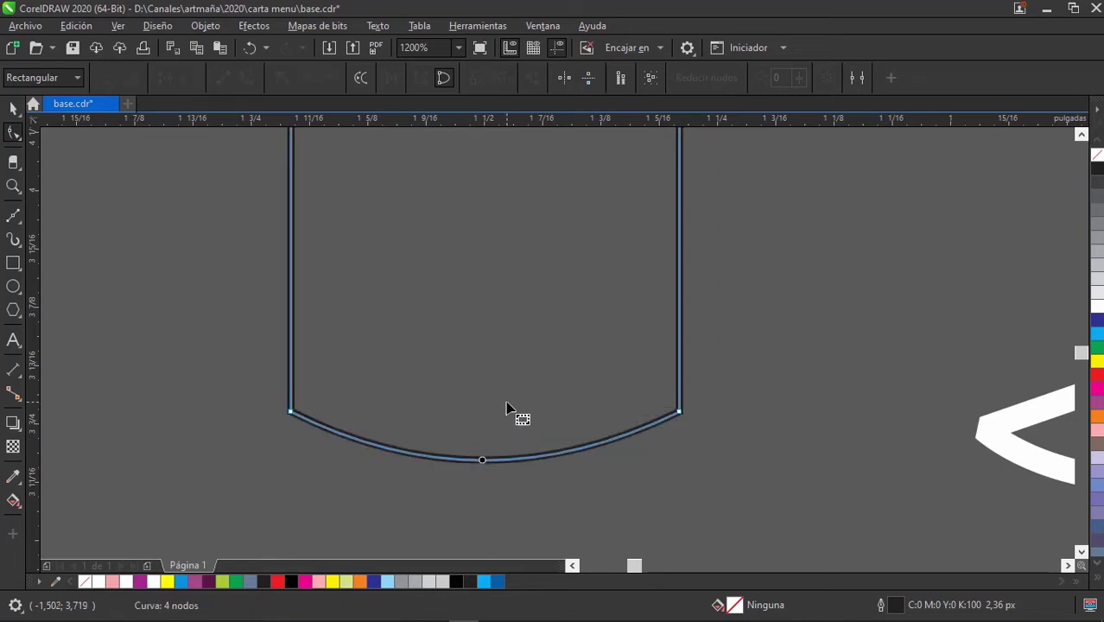
scroll(518, 380, "down", 3)
scroll(483, 326, "up", 3)
scroll(461, 317, "down", 1)
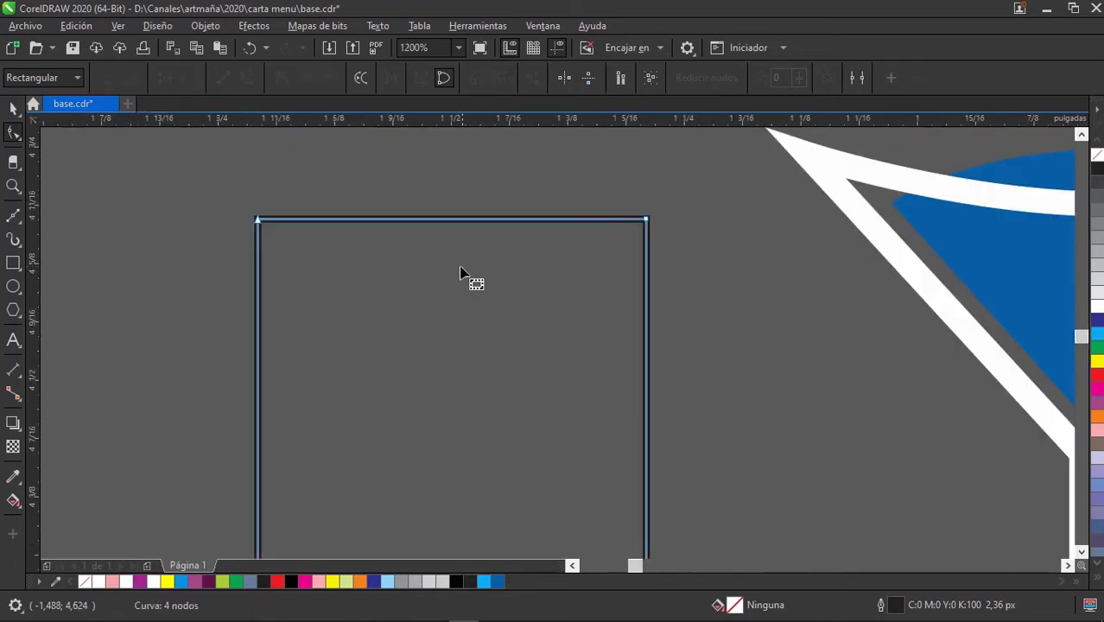
Turn the rectangle's top edge into a curve and bow it upward.
right_click(442, 299)
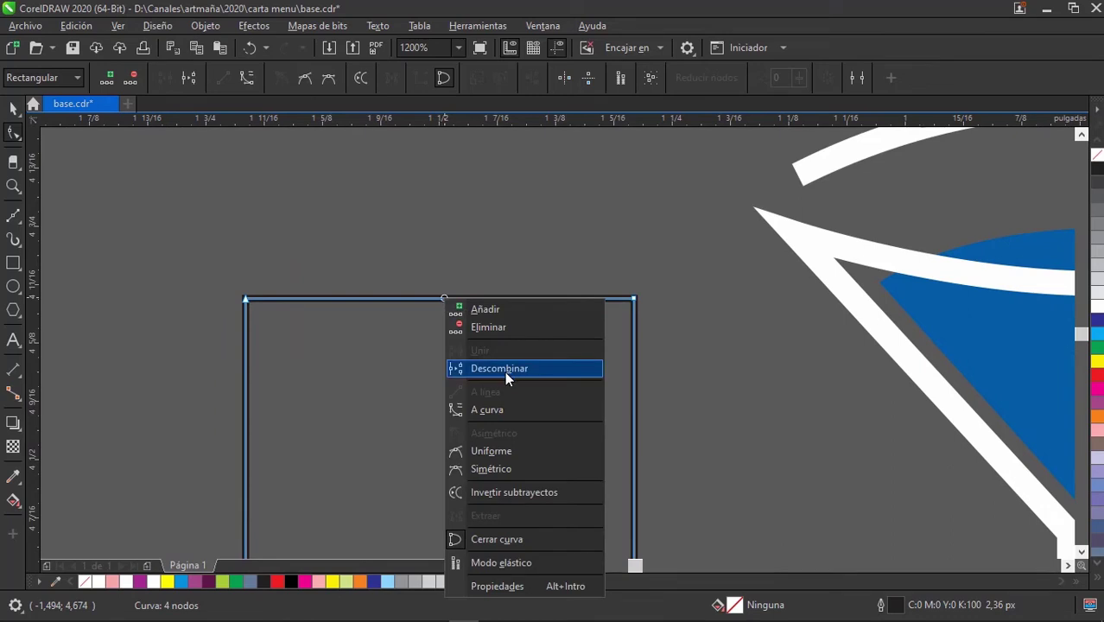
left_click(491, 409)
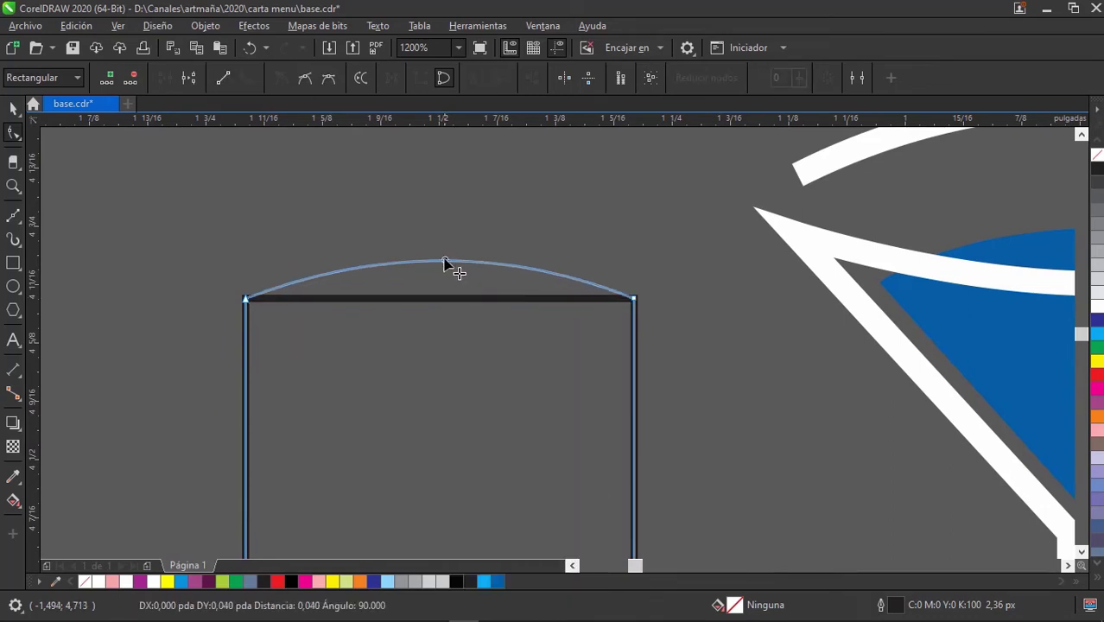
left_click_drag(448, 299, 446, 263)
scroll(448, 277, "down", 3)
left_click_drag(504, 349, 522, 294)
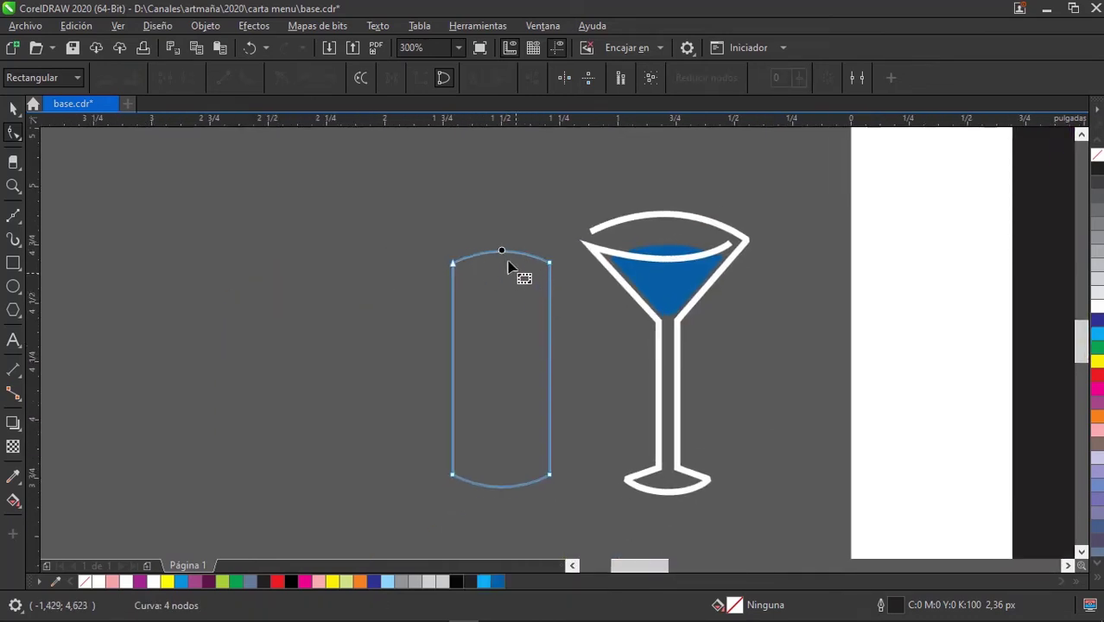
scroll(508, 267, "up", 3)
scroll(555, 322, "down", 2)
scroll(553, 308, "right", 3)
scroll(466, 295, "down", 1)
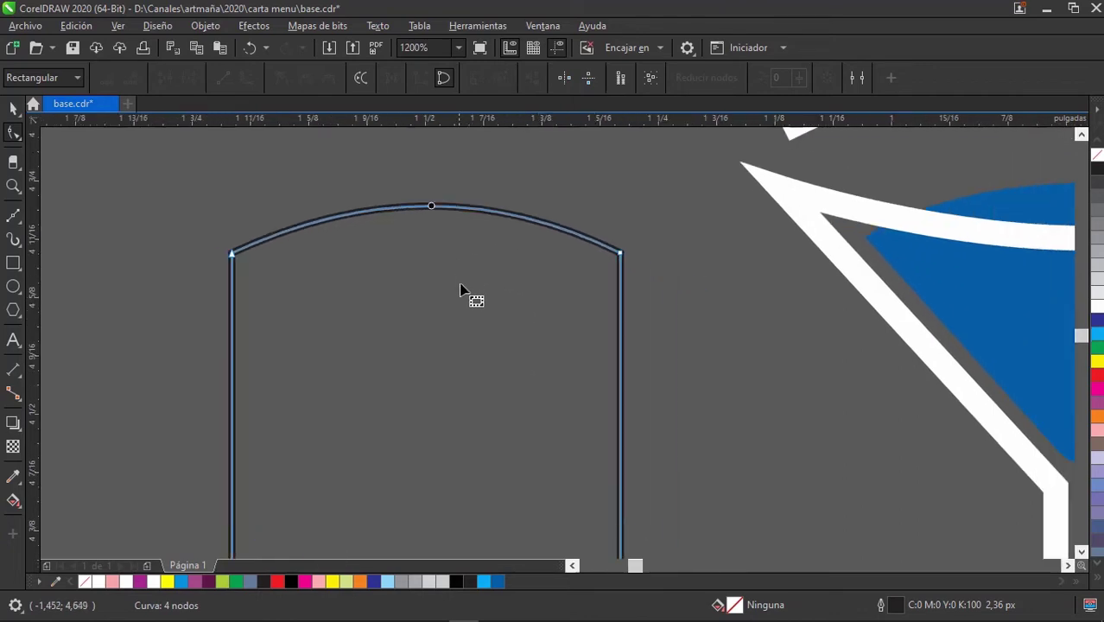
left_click(13, 108)
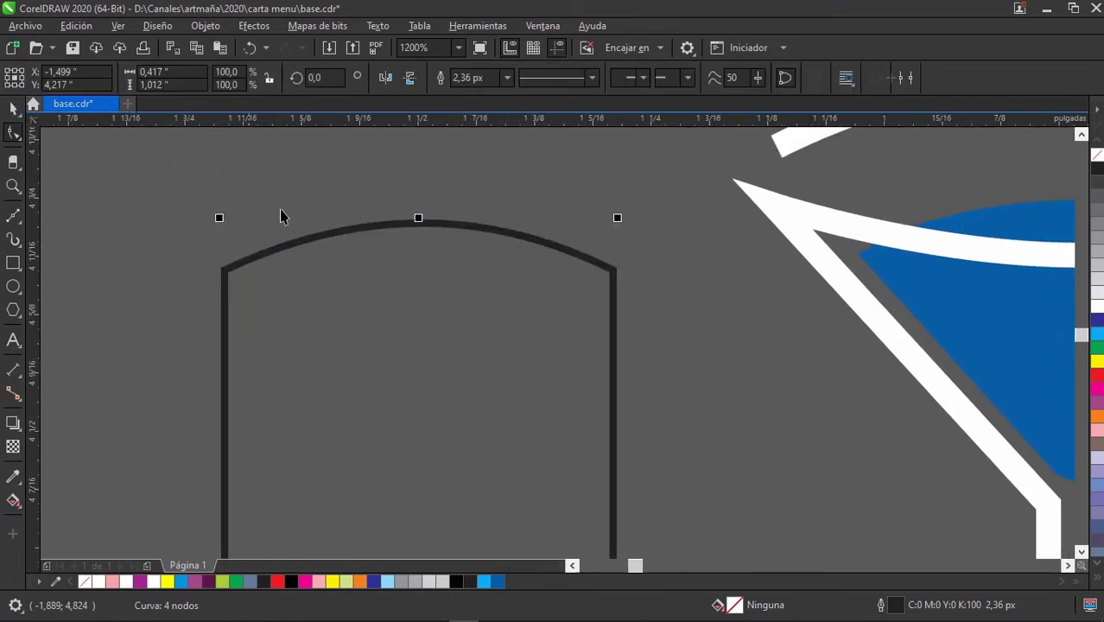
Draw a sagging Bézier curve between the arched shape's top corners.
scroll(382, 291, "down", 3)
scroll(385, 216, "up", 1)
scroll(385, 217, "up", 3)
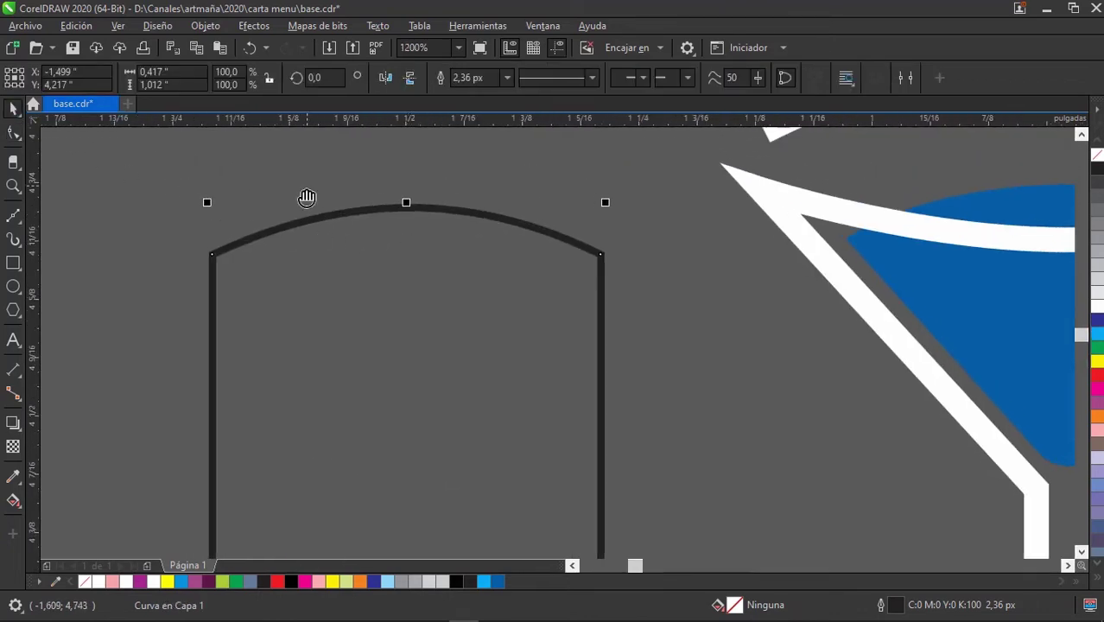
left_click(13, 217)
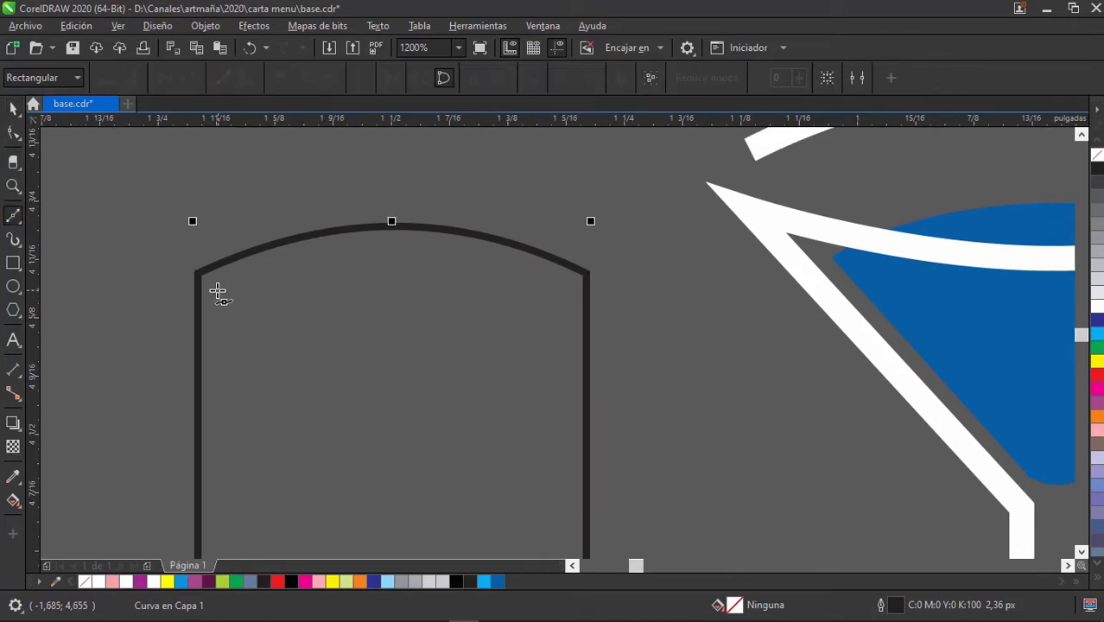
left_click(215, 291)
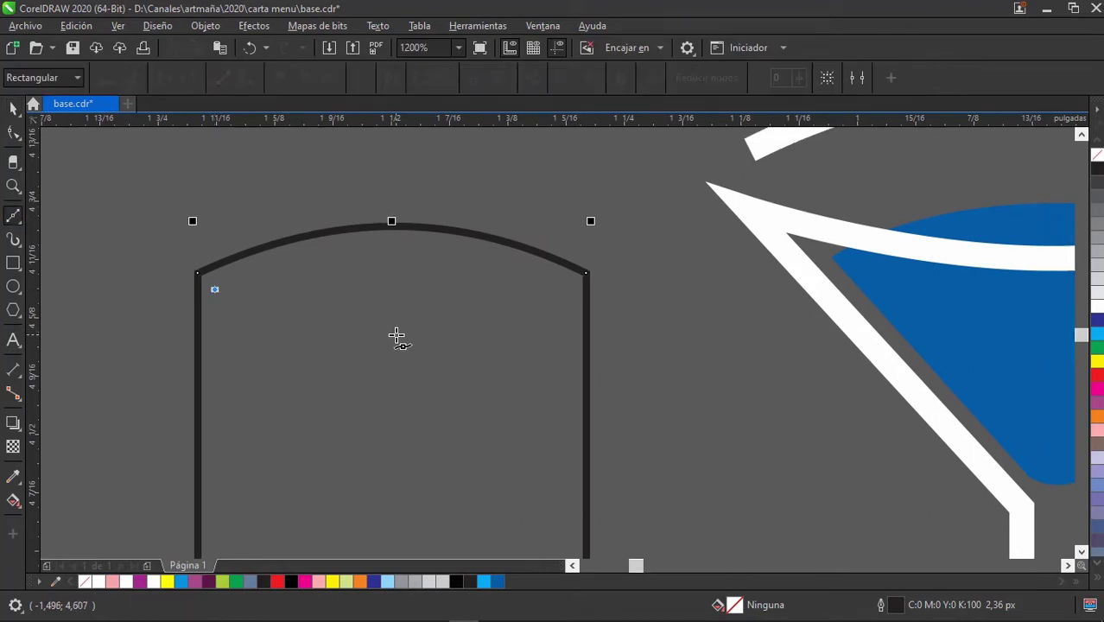
left_click_drag(396, 334, 489, 334)
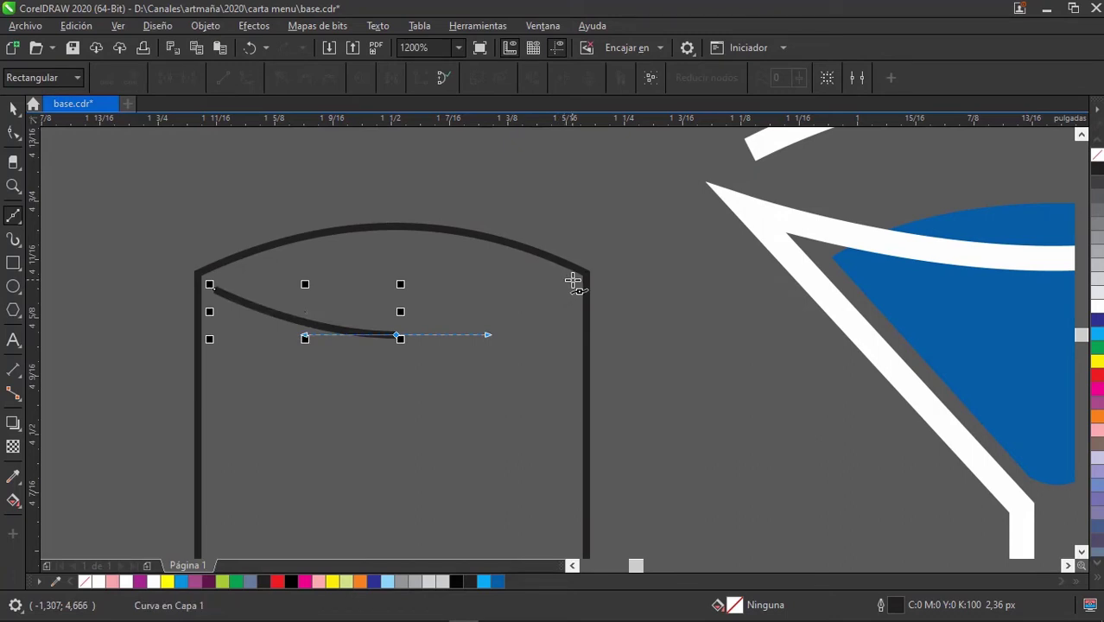
double_click(576, 275)
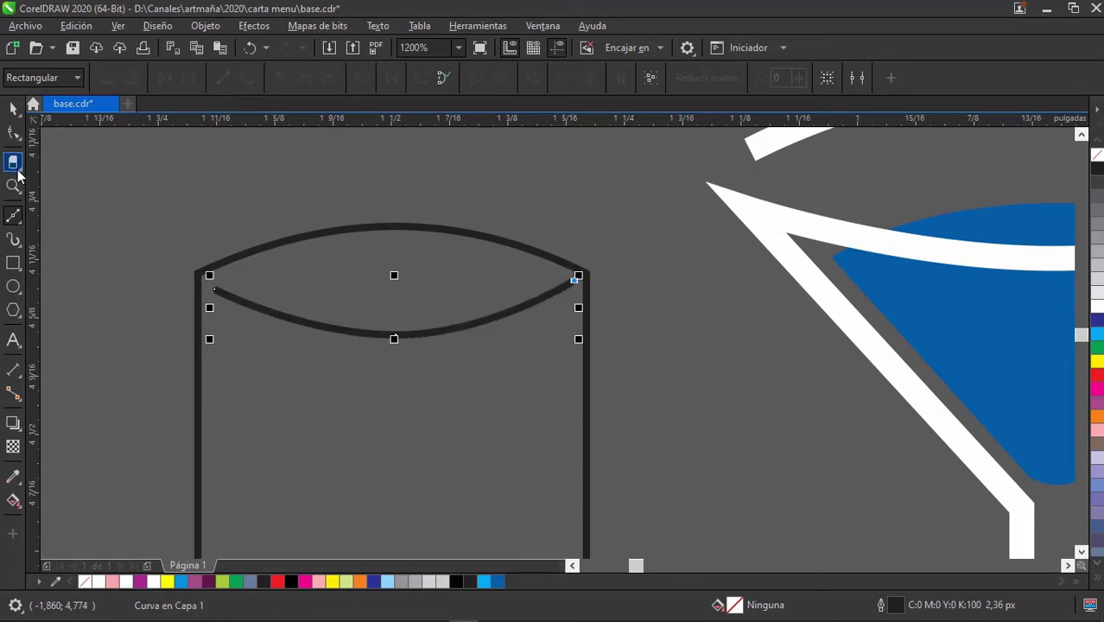
Delete the curve's middle node and balance its handles into an even downward arc.
left_click(14, 136)
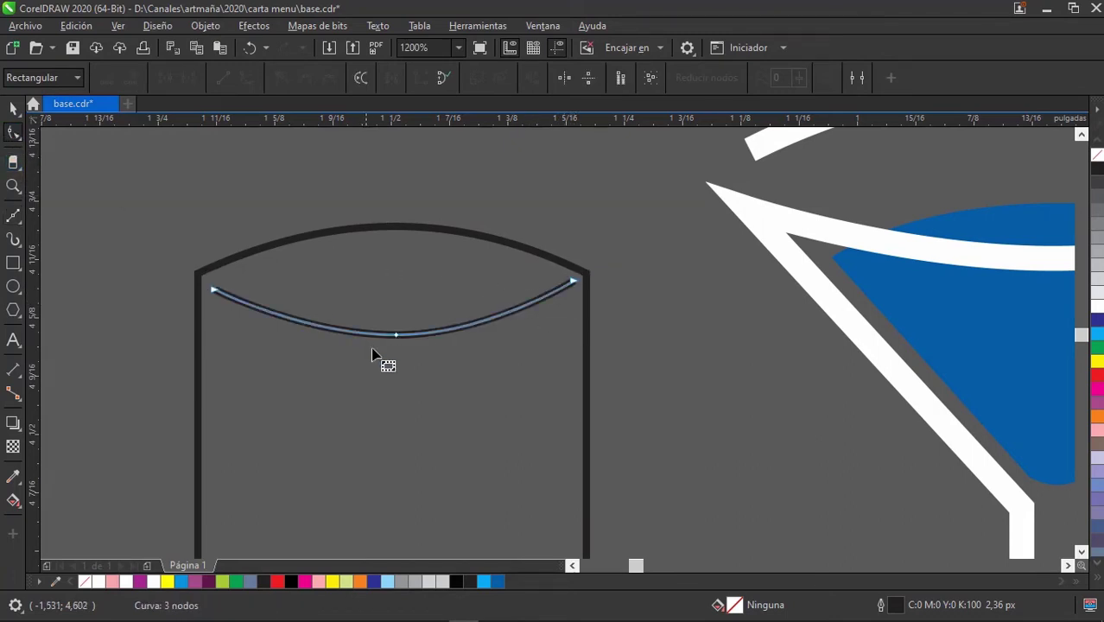
double_click(396, 336)
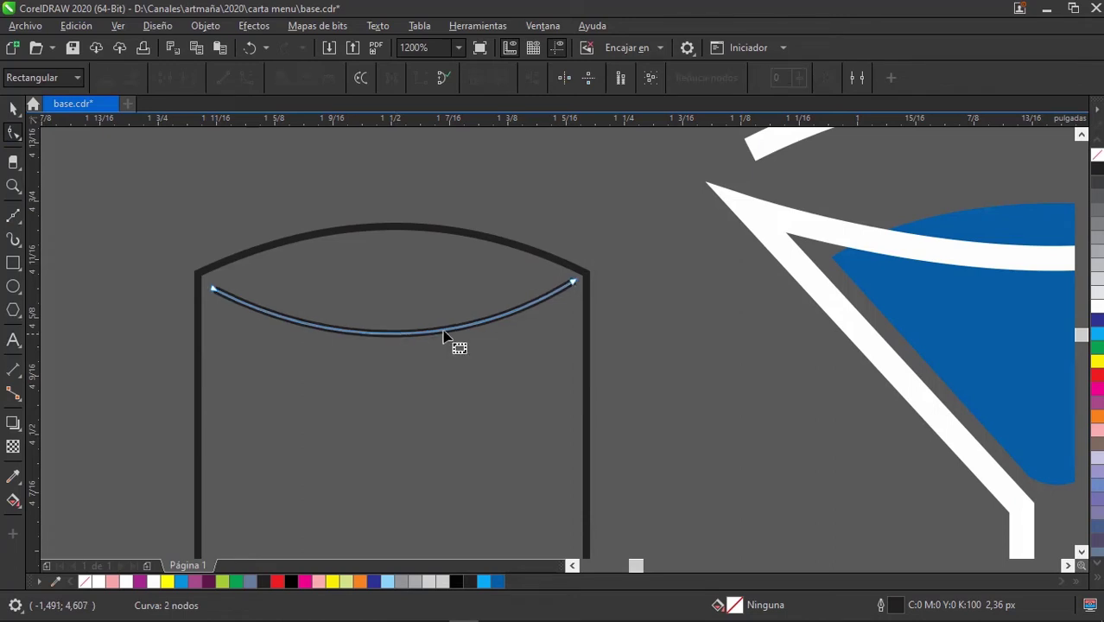
left_click(573, 283)
left_click_drag(463, 350, 475, 360)
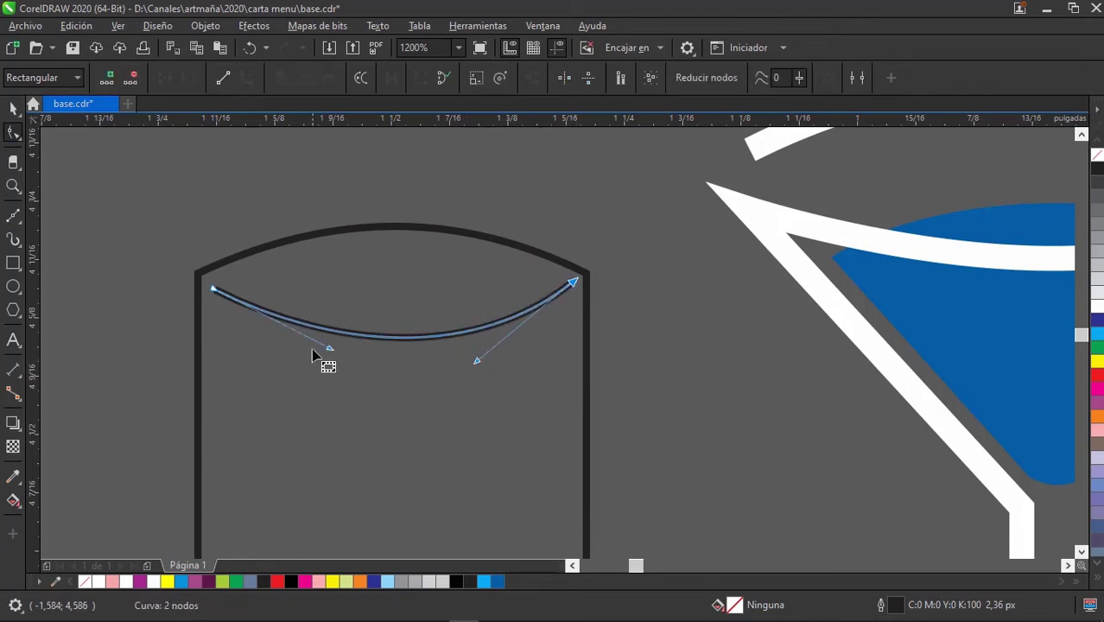
left_click_drag(329, 348, 290, 350)
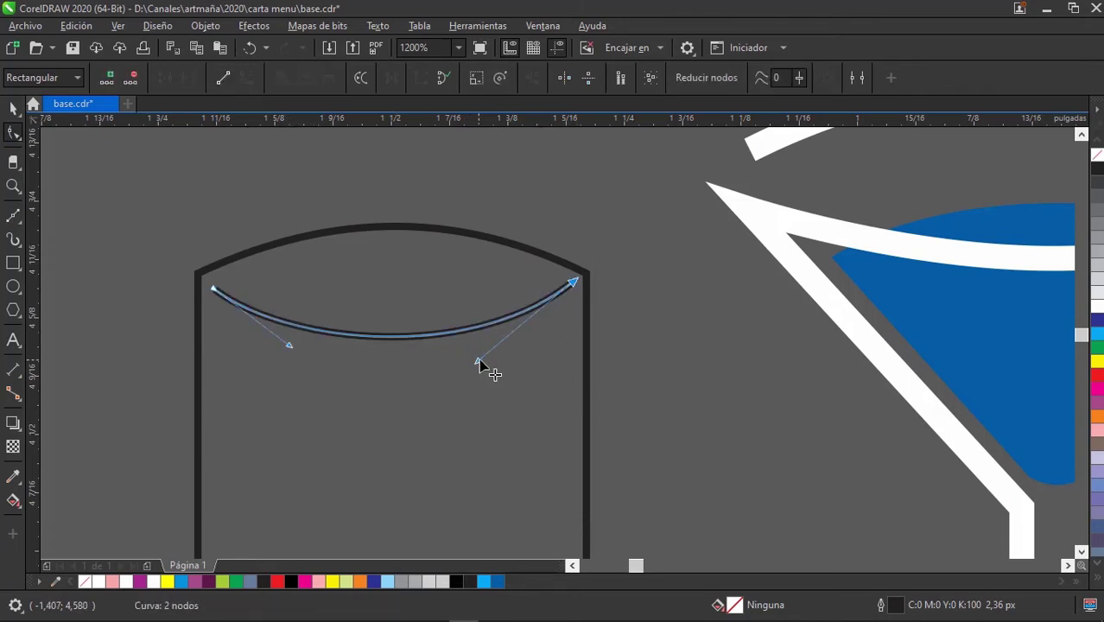
left_click_drag(478, 361, 483, 361)
Select the oval rim curve at the top of the tall glass.
left_click(12, 109)
left_click(495, 305)
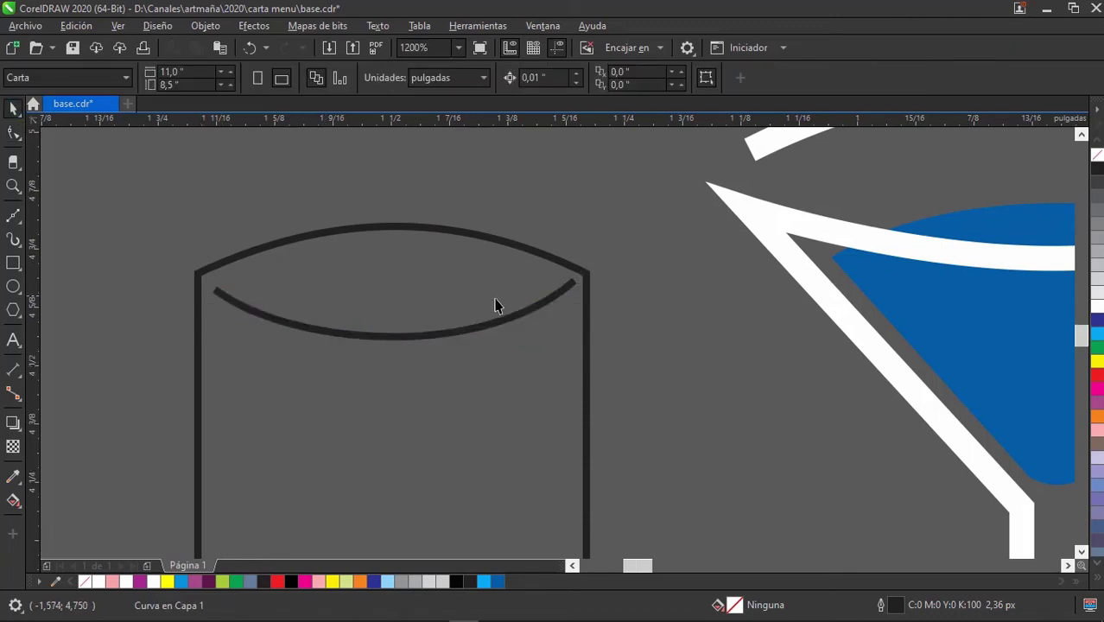
scroll(506, 300, "down", 5)
scroll(497, 350, "up", 4)
scroll(464, 387, "down", 1)
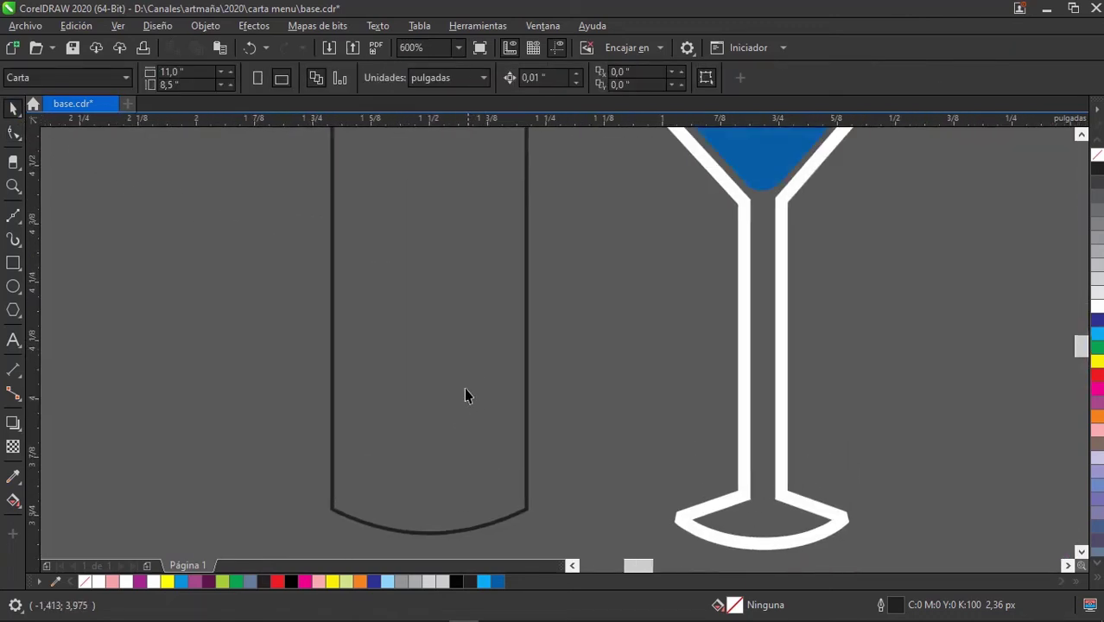
scroll(460, 280, "down", 2)
left_click(467, 232)
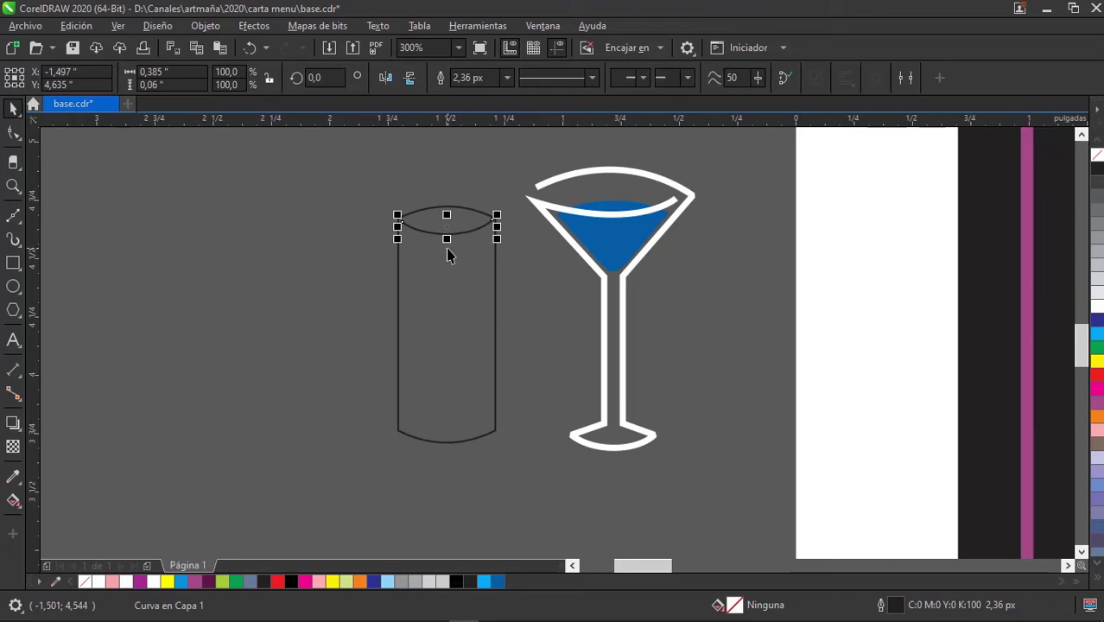
Place a copy of the rim arc near the tall glass's base.
left_click_drag(449, 230, 445, 378)
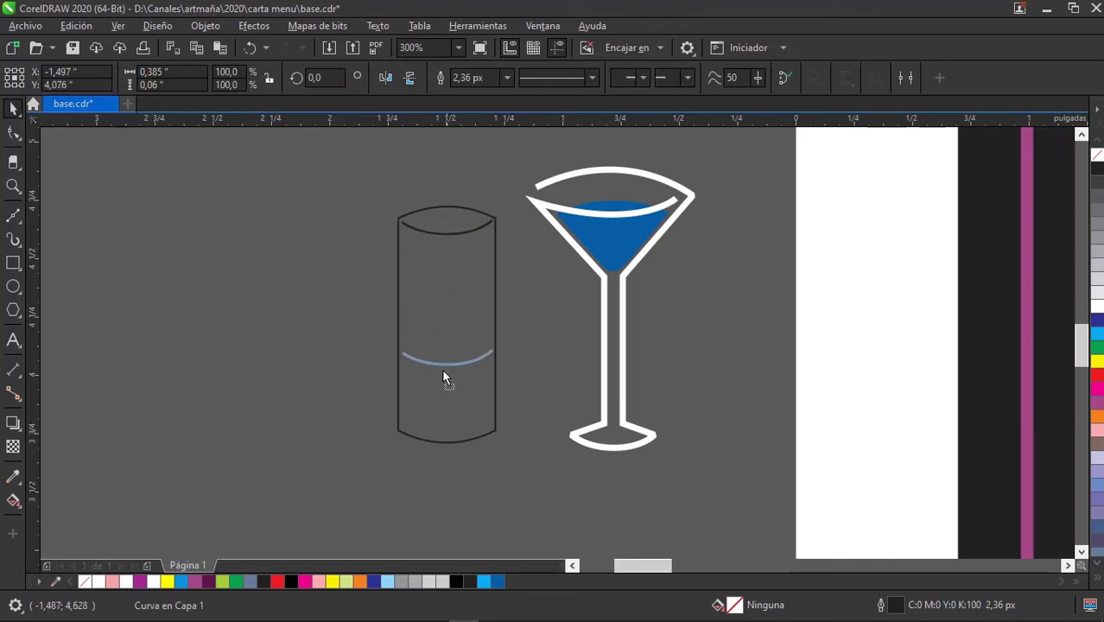
left_click_drag(443, 416, 444, 421)
left_click(465, 396)
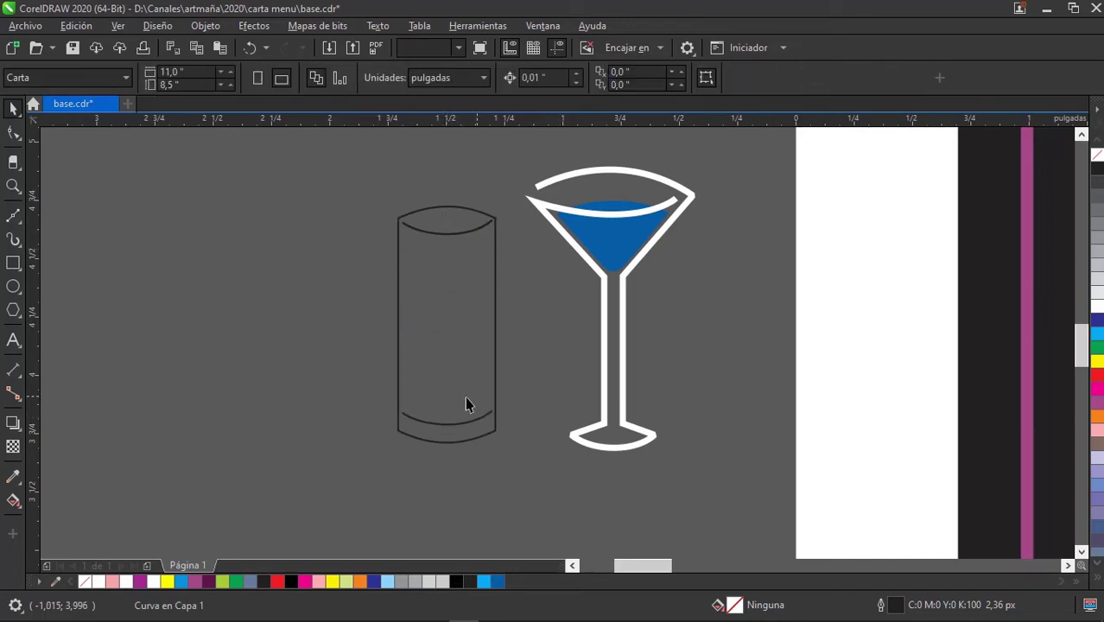
Select the tall glass outline with the Pick tool.
scroll(445, 396, "right", 1)
scroll(419, 424, "up", 1)
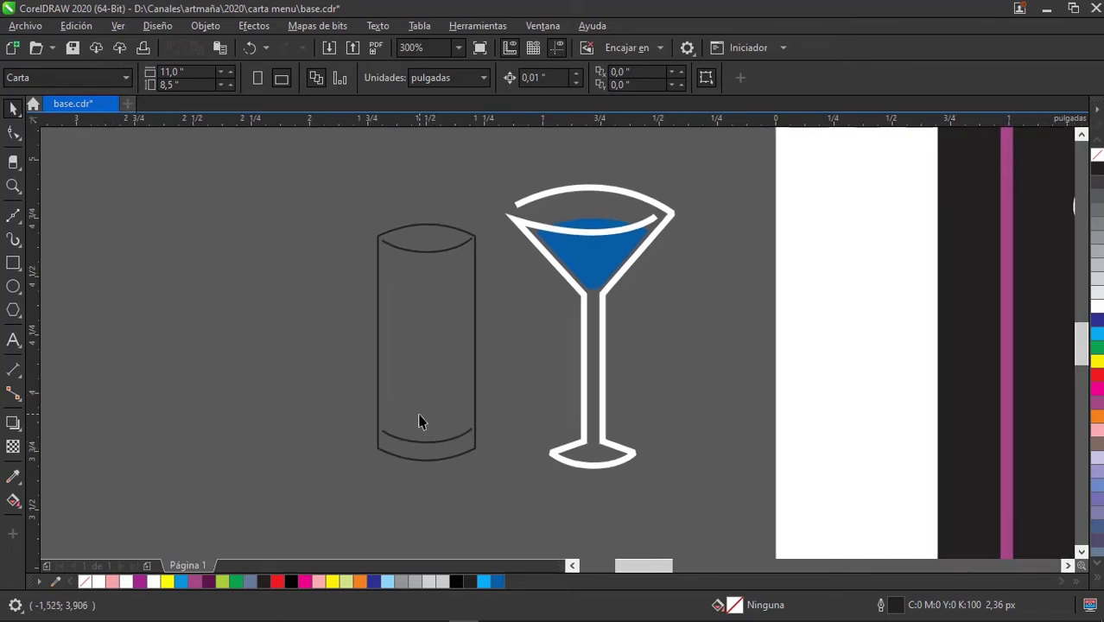
scroll(410, 319, "left", 2)
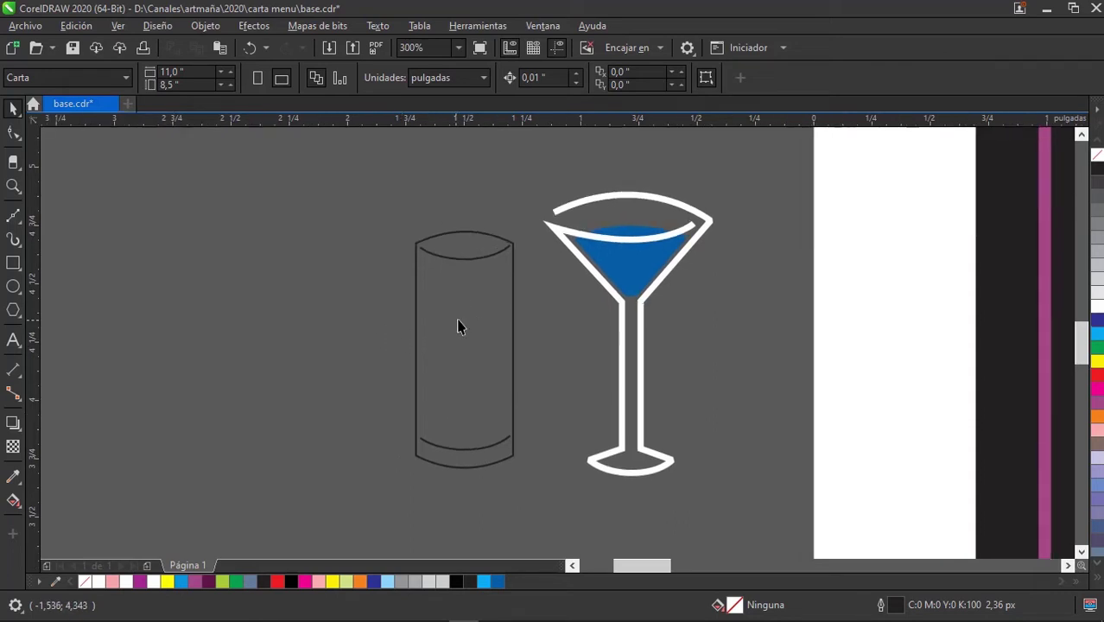
scroll(470, 302, "up", 1)
scroll(479, 293, "down", 1)
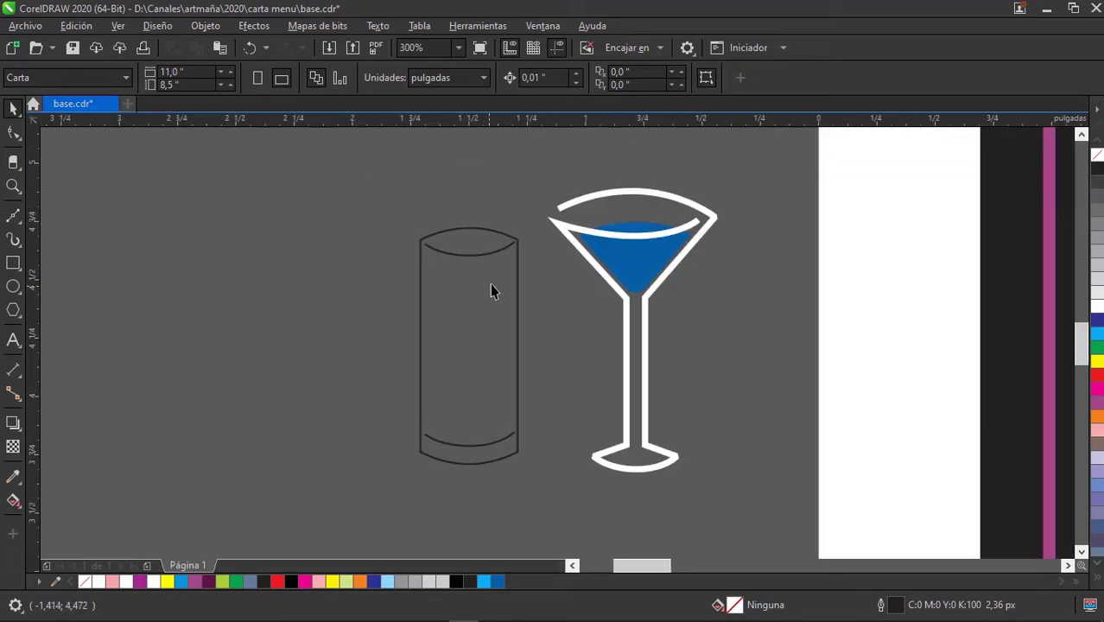
left_click(488, 296)
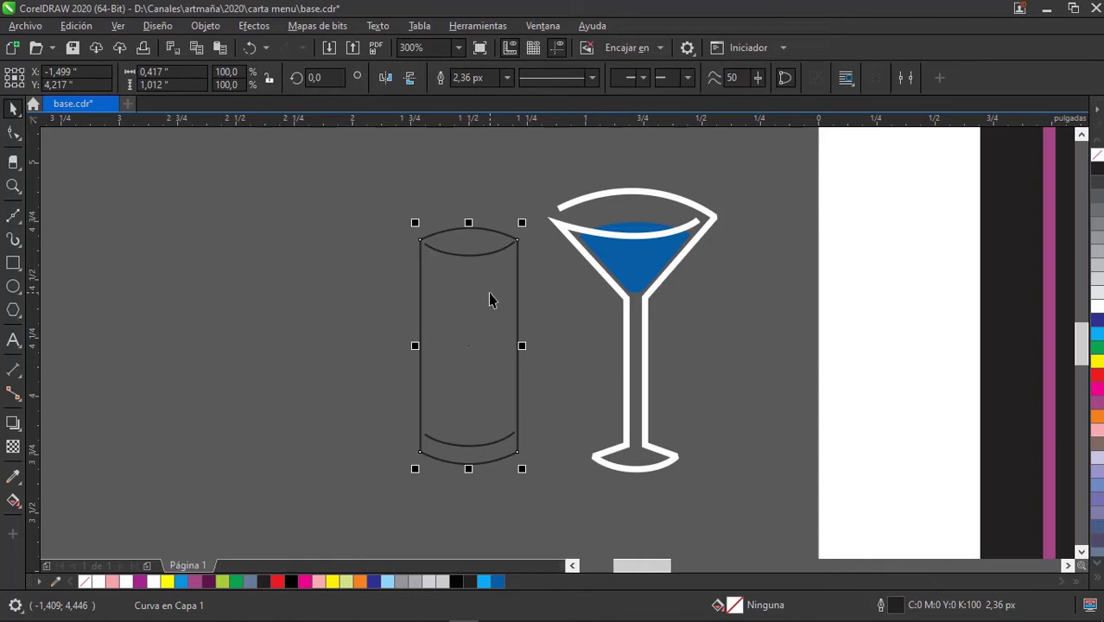
Make an 86.7% inner copy of the tall glass and nudge it slightly up.
scroll(511, 226, "up", 1)
left_click_drag(527, 226, 515, 214)
scroll(516, 271, "down", 1)
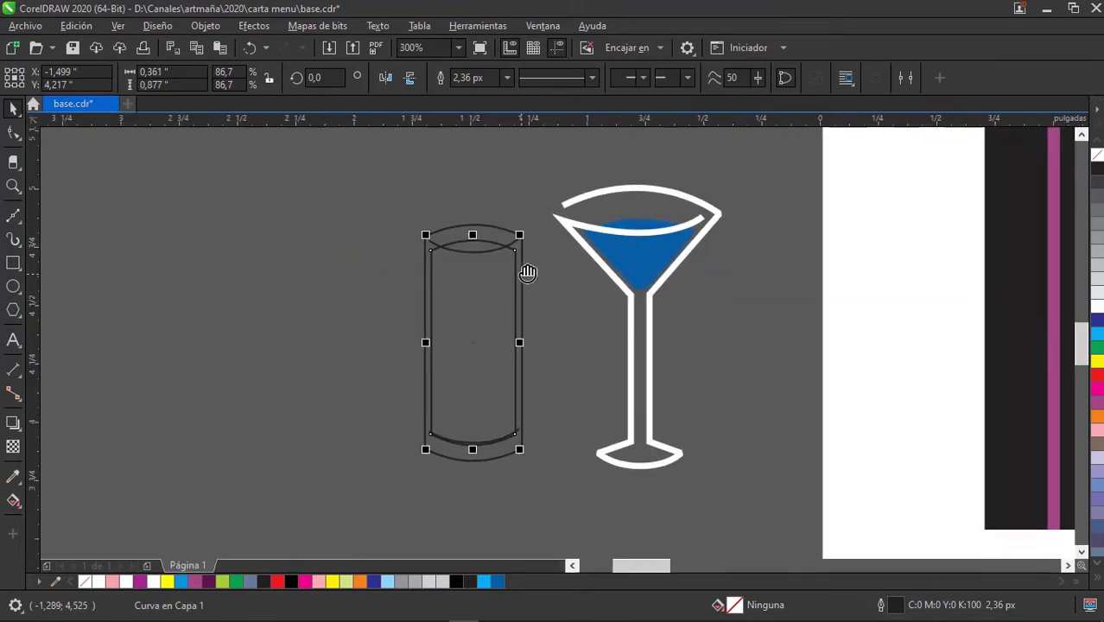
scroll(484, 418, "up", 1)
left_click_drag(477, 420, 478, 410)
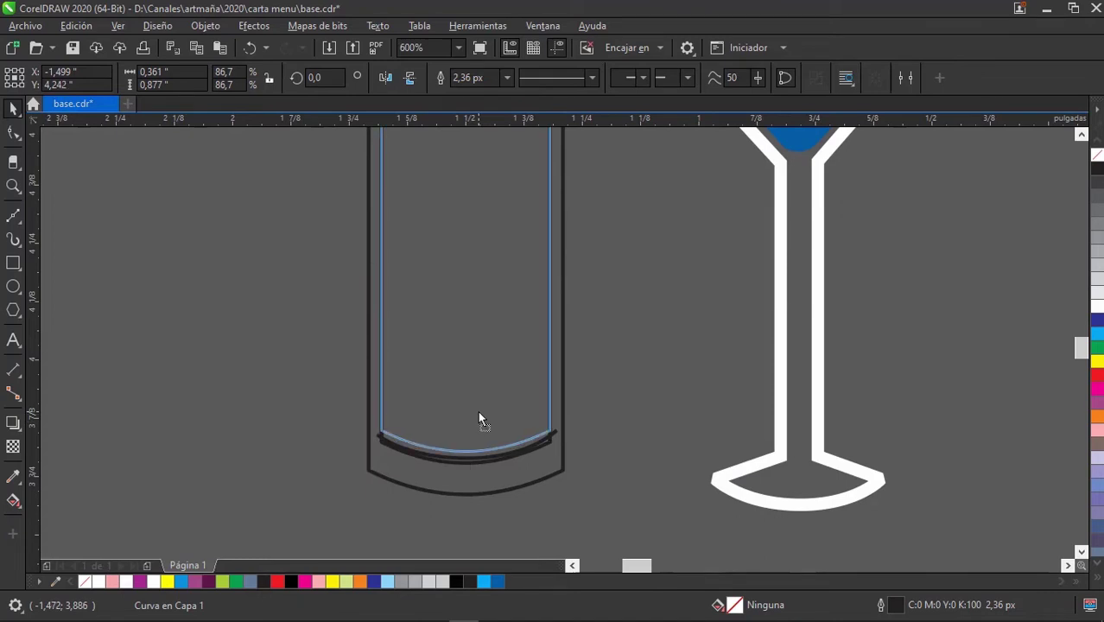
Lower the inner glass copy's top edge to the liquid level.
scroll(477, 410, "down", 1)
scroll(473, 252, "up", 1)
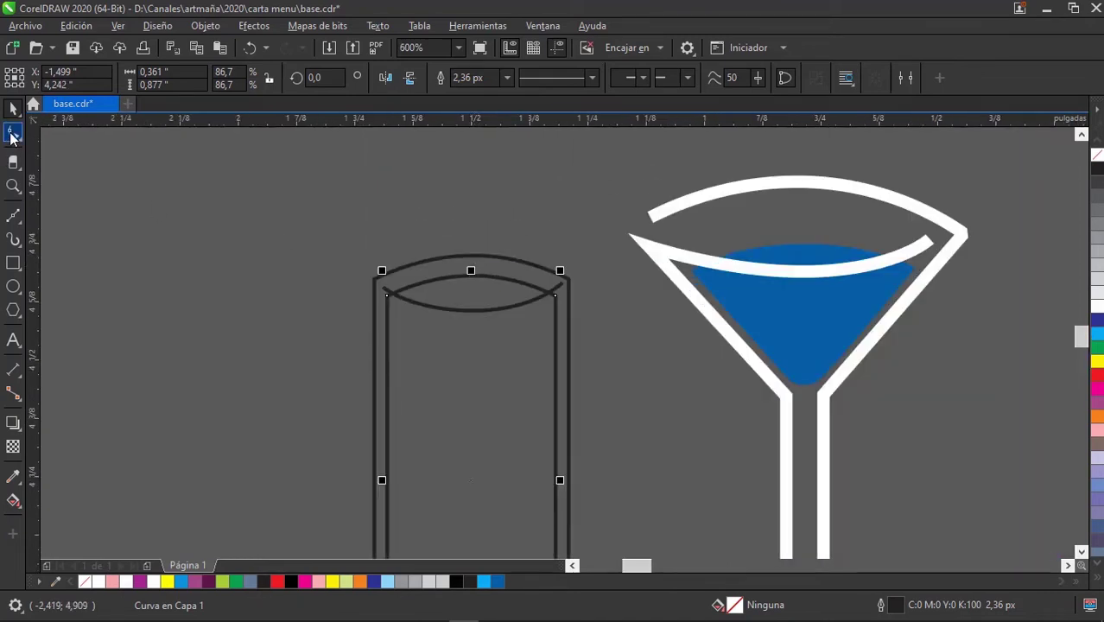
left_click(12, 134)
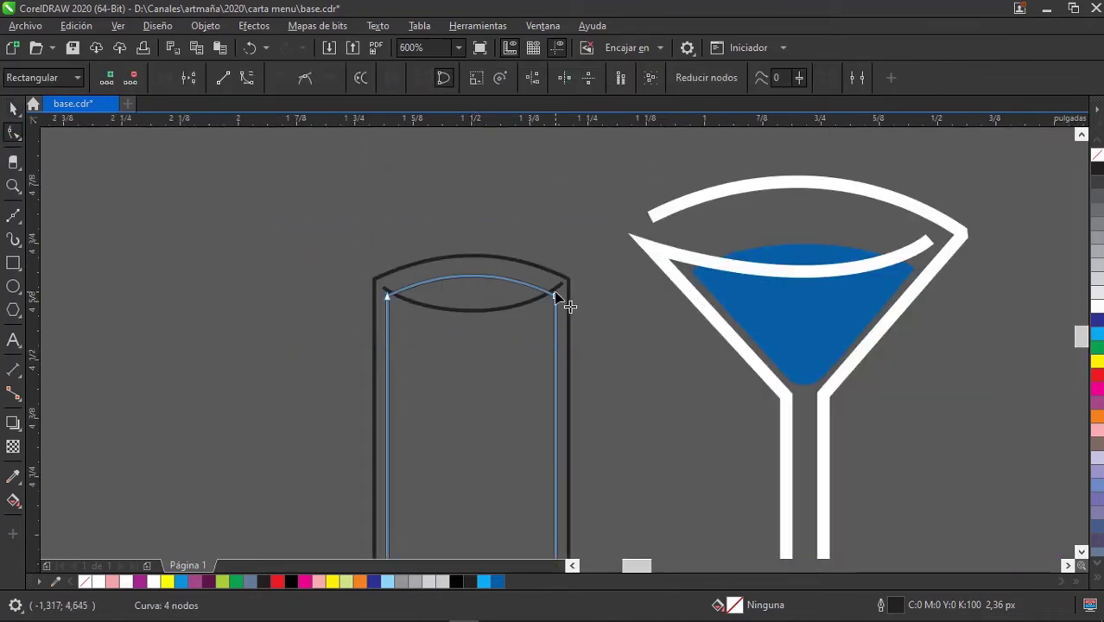
mouse_move(555, 298)
left_mouse_down()
mouse_move(570, 366)
mouse_move(561, 352)
left_mouse_up()
key("ctrl+z")
left_click_drag(386, 296, 387, 423)
scroll(470, 389, "down", 2)
scroll(466, 354, "up", 2)
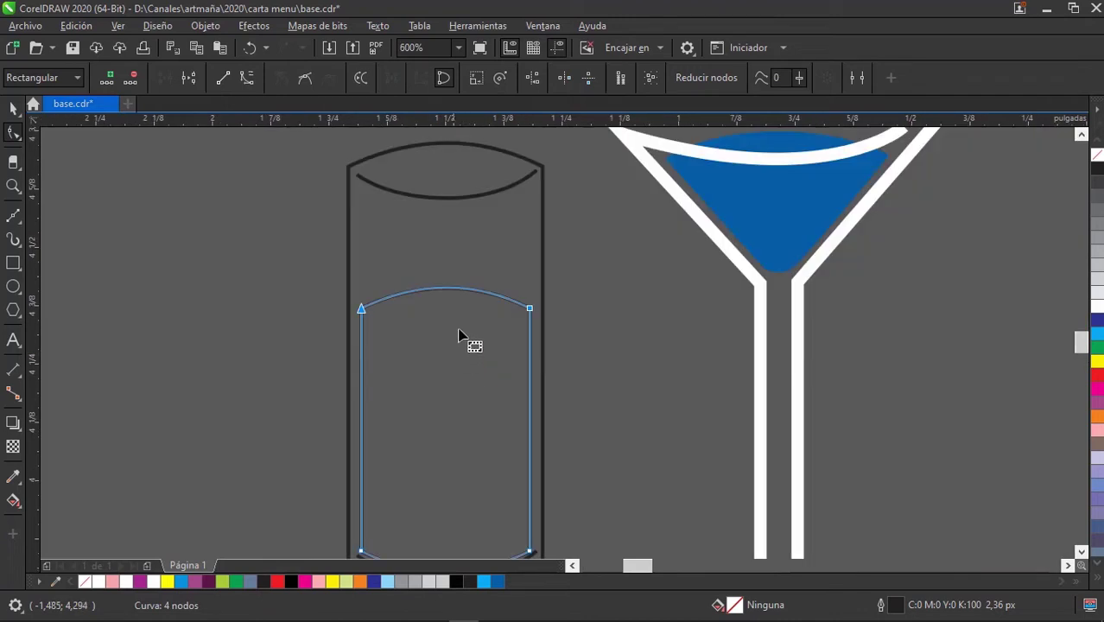
scroll(458, 335, "up", 1)
Copy the rim arc, shrink it to about 85%, and fit it onto the inner glass.
left_click(13, 107)
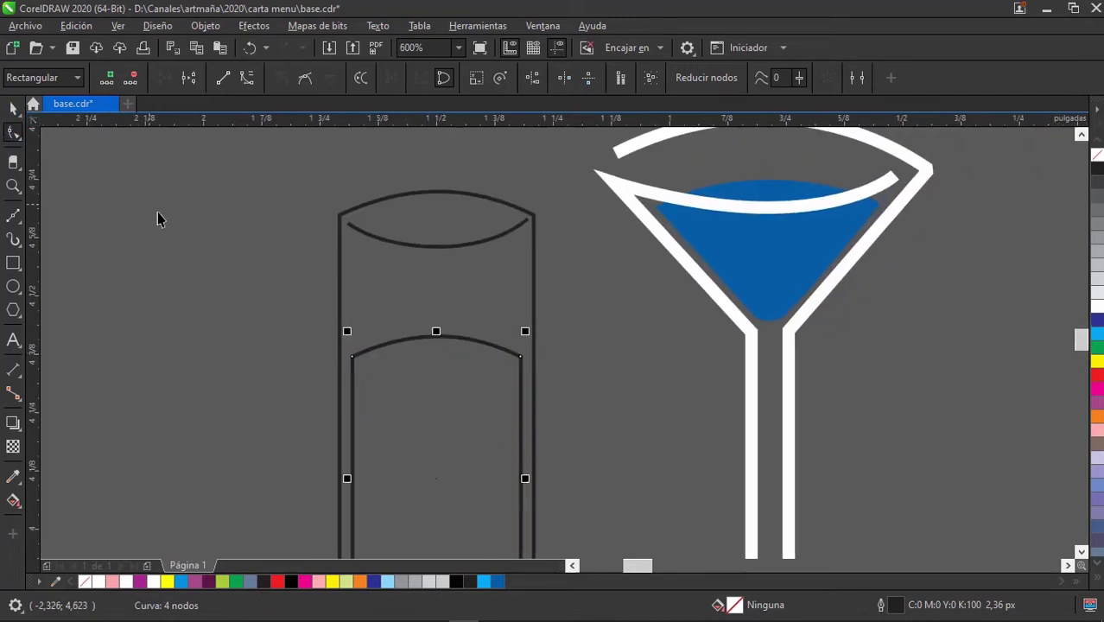
left_click(181, 222)
left_click(477, 248)
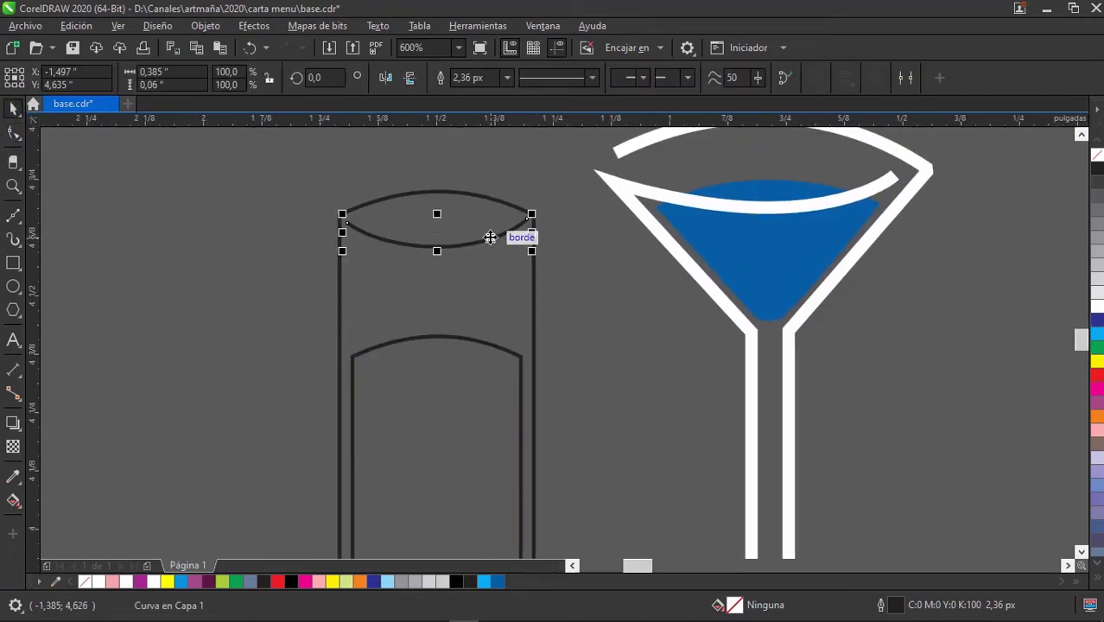
left_click_drag(473, 247, 461, 379)
scroll(539, 353, "up", 2)
left_click_drag(534, 353, 501, 326)
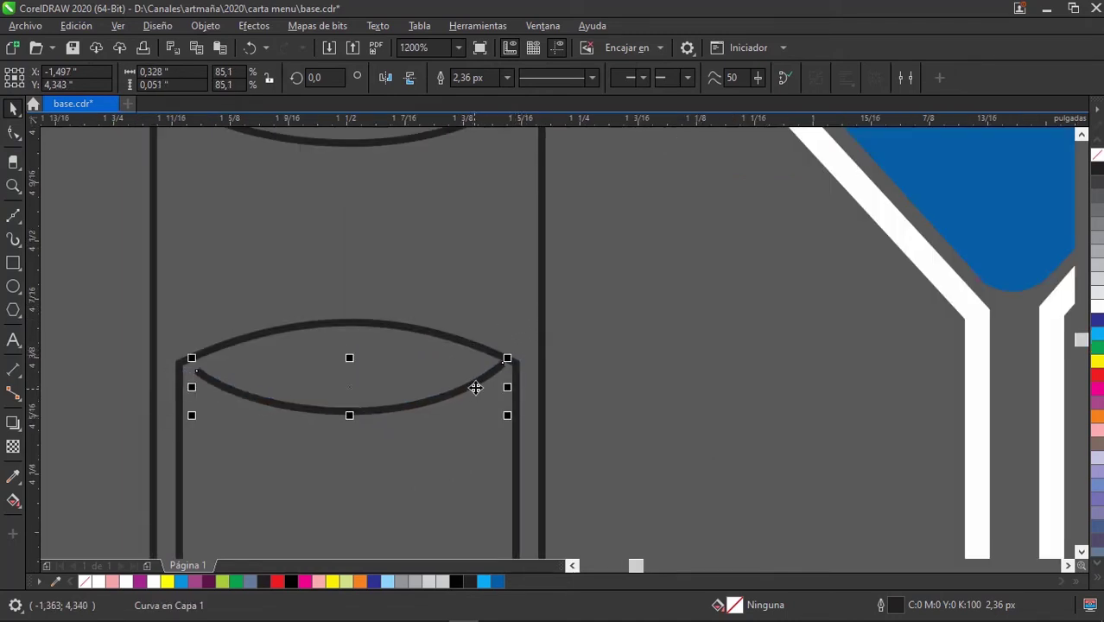
left_click_drag(474, 387, 475, 401)
left_click(451, 364)
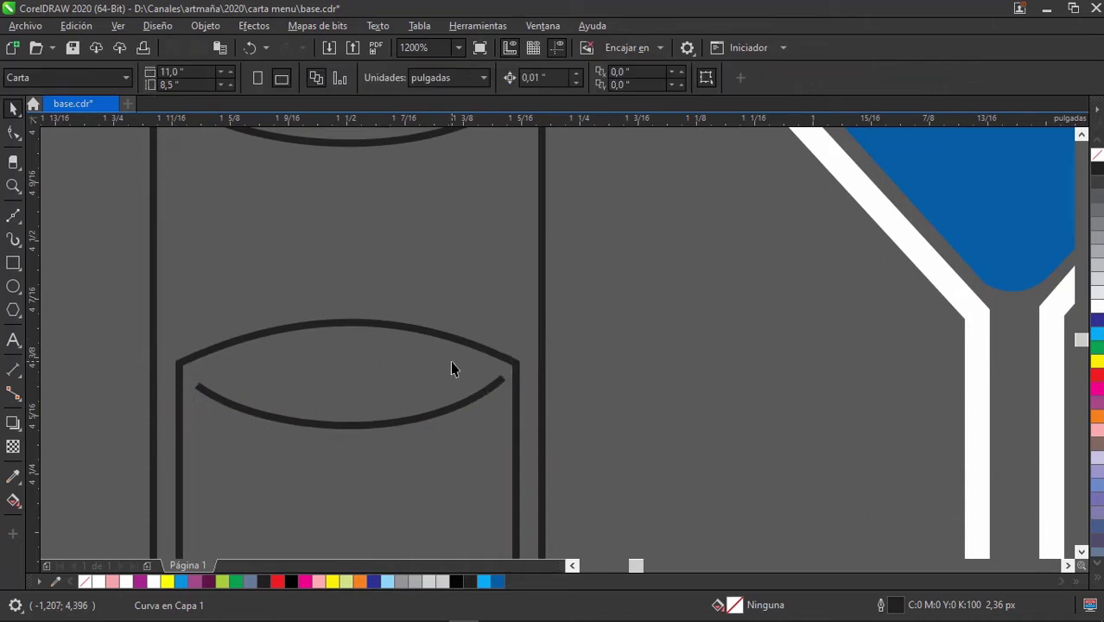
scroll(478, 364, "down", 2)
scroll(517, 382, "down", 2)
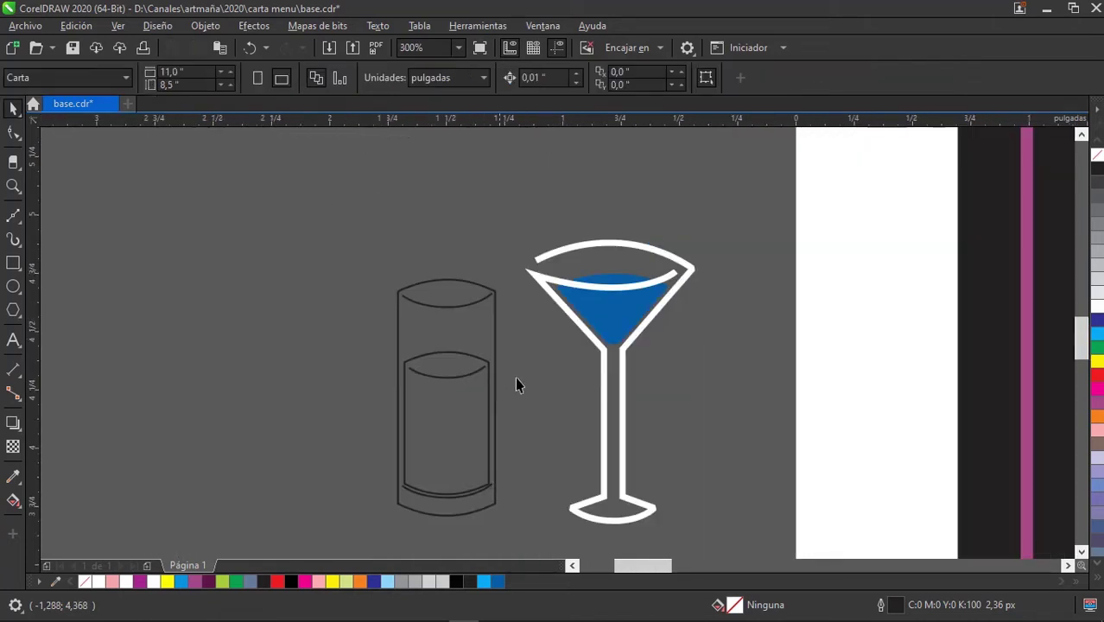
Copy properties to the tall glass's inner shape, placing a copy of the martini's blue liquid beside it.
left_click(458, 371)
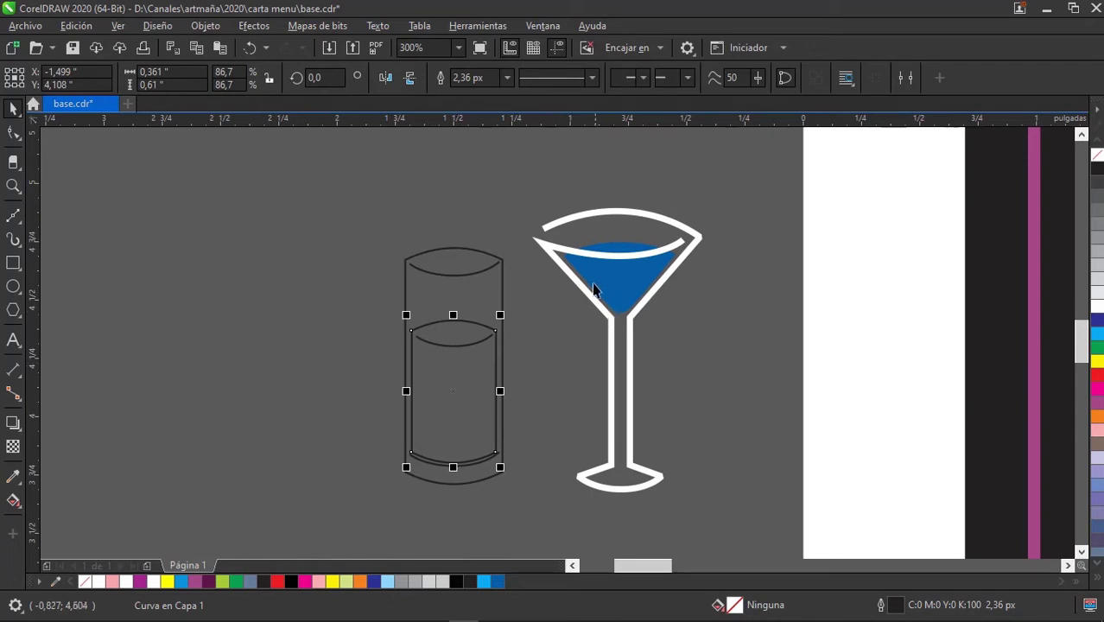
left_click(74, 27)
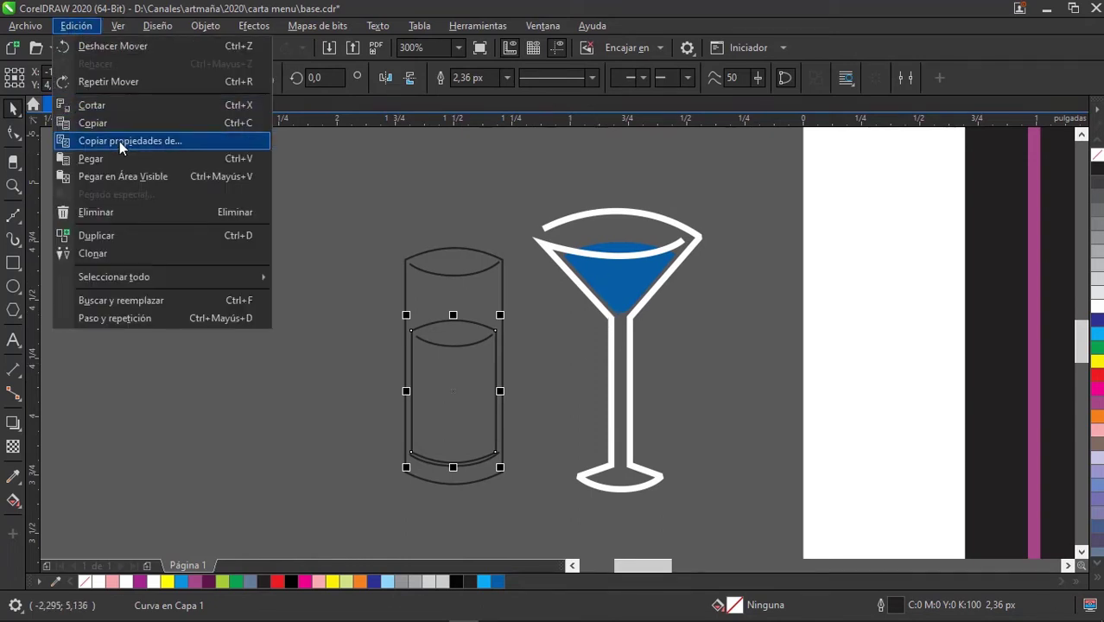
left_click(119, 141)
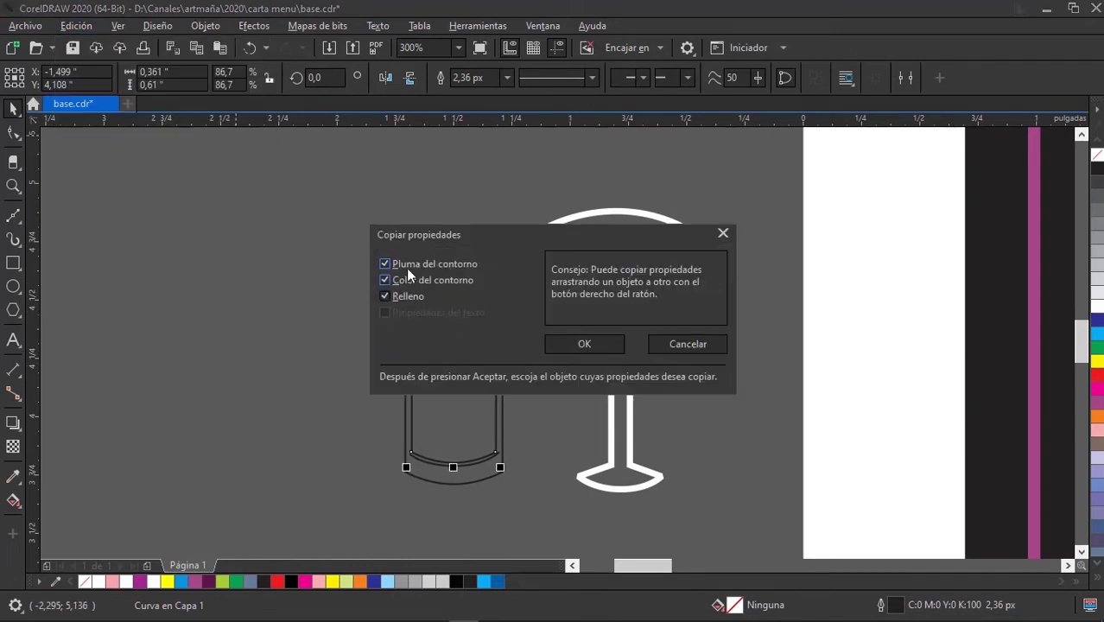
left_click(420, 270)
left_click(572, 343)
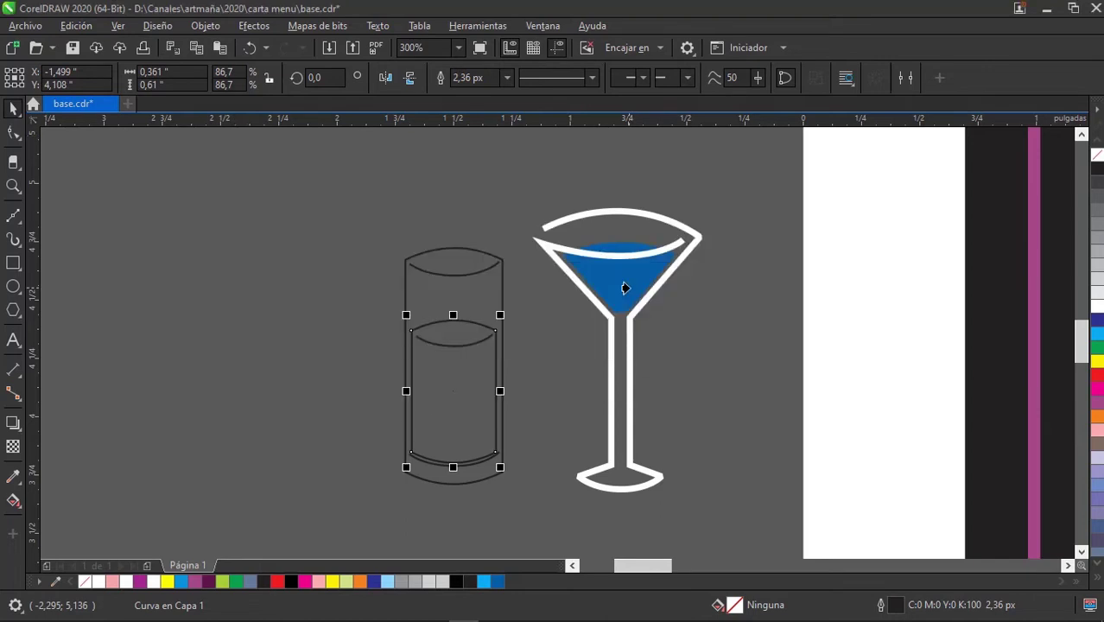
scroll(635, 280, "up", 2)
left_click_drag(850, 197, 443, 393)
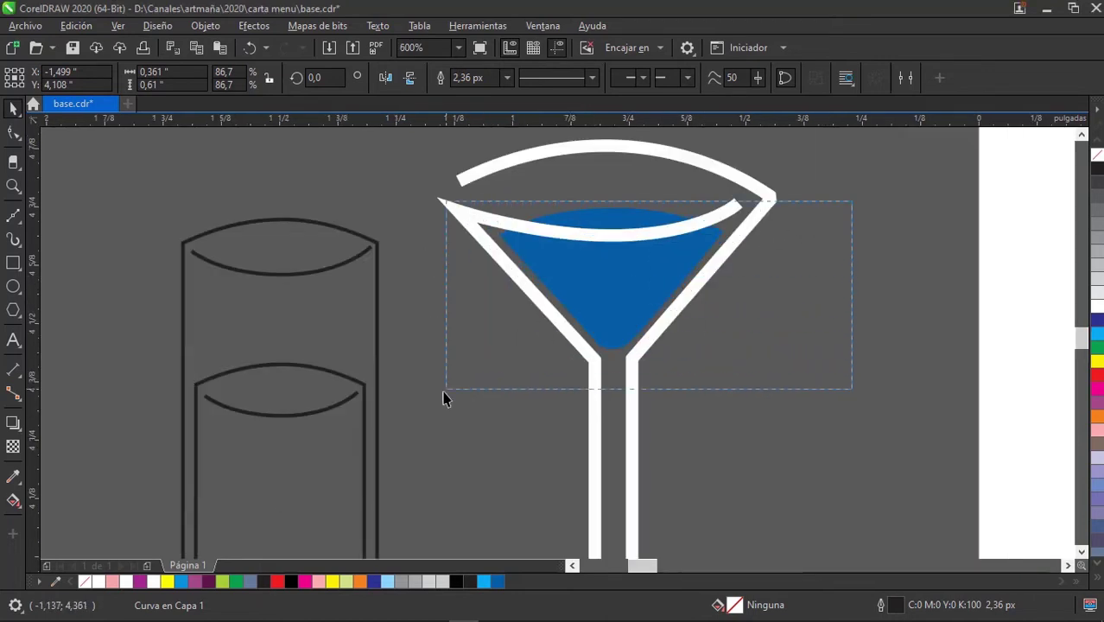
left_click_drag(628, 287, 813, 387)
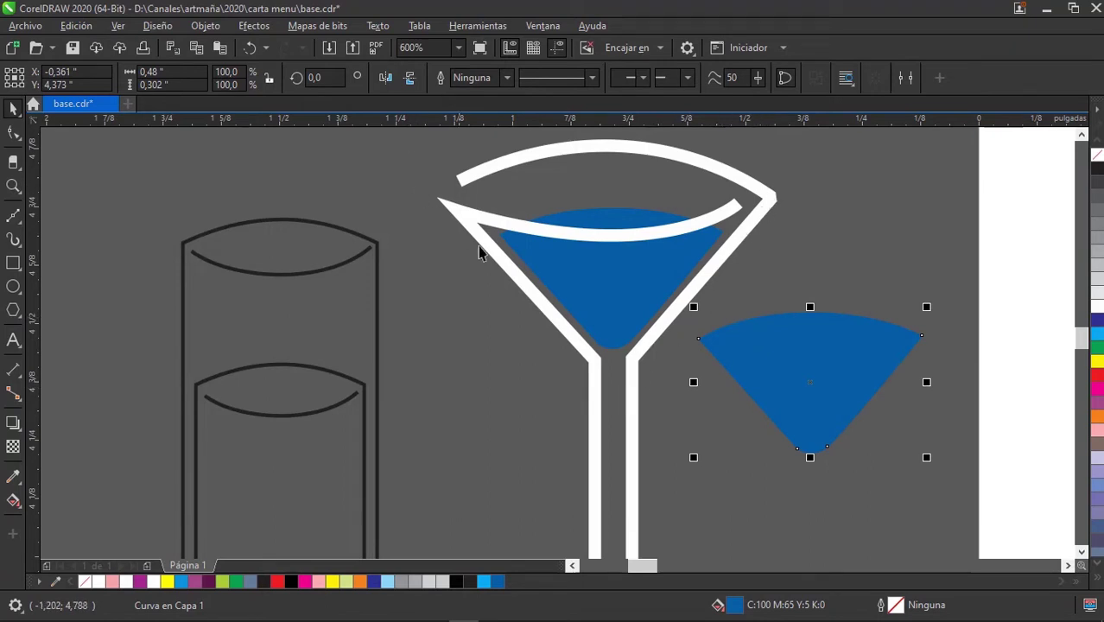
scroll(714, 328, "down", 3)
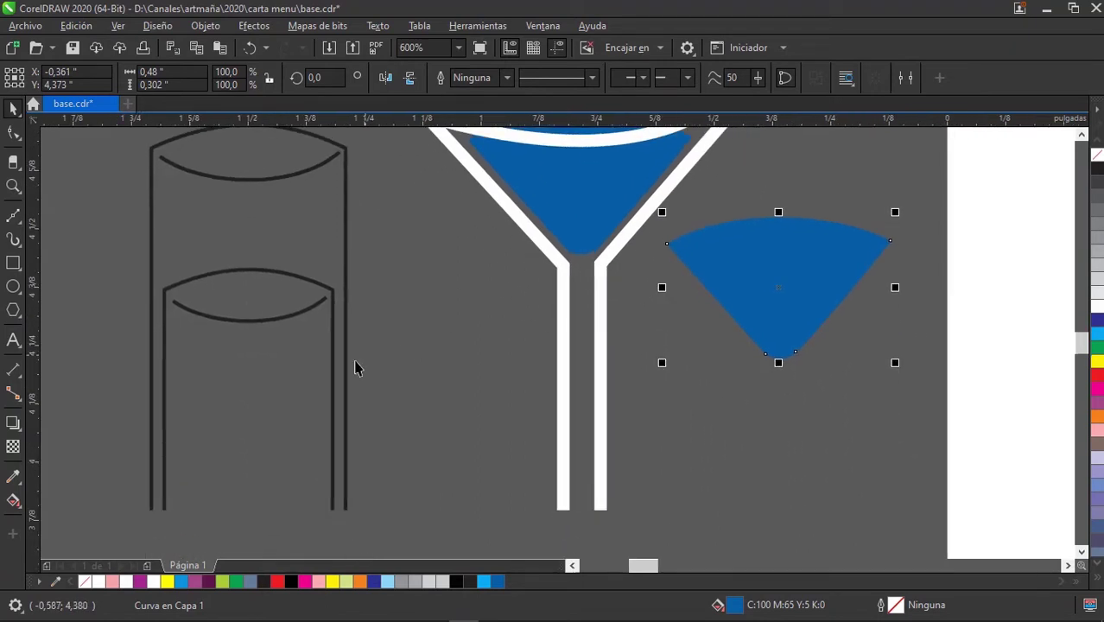
Fill the tall glass's inner liquid shape with solid blue.
left_click(306, 338)
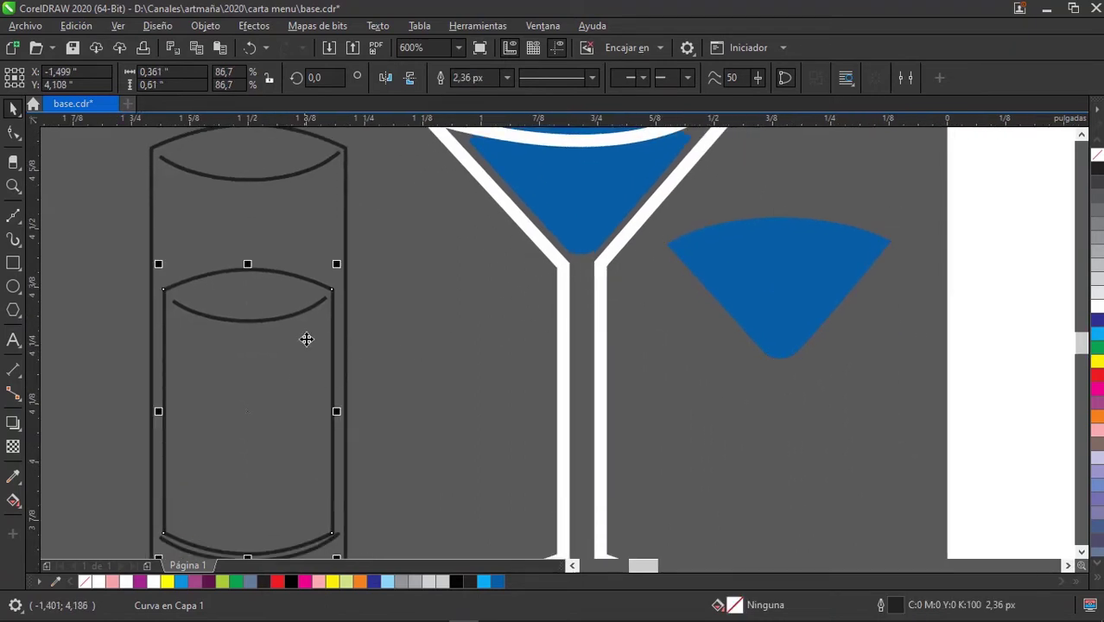
left_click(72, 29)
left_click(110, 141)
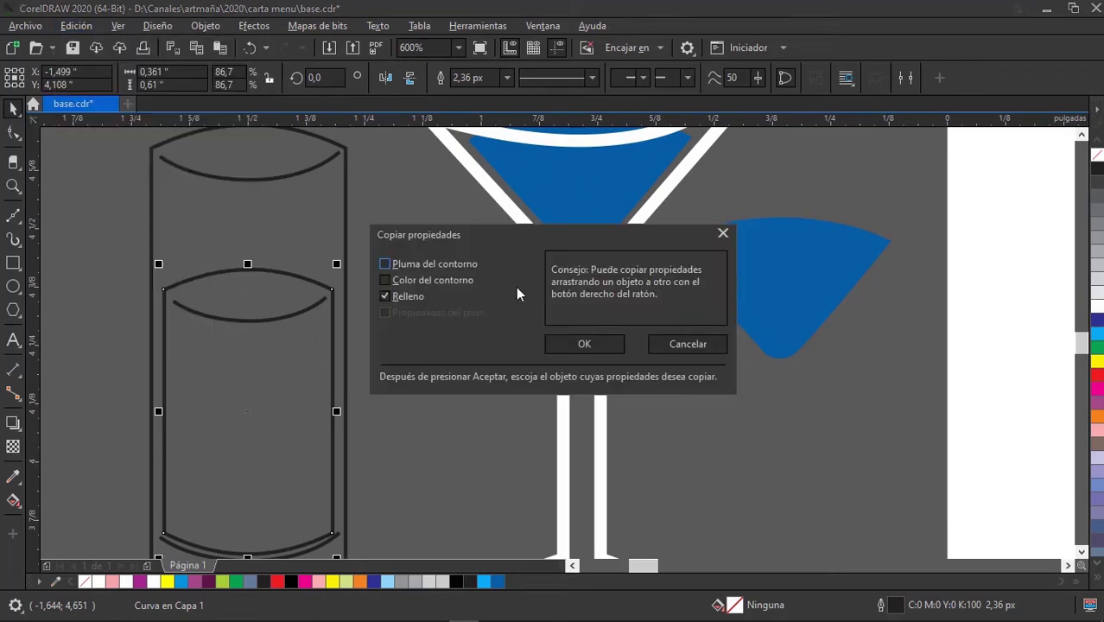
left_click(584, 344)
left_click(733, 346)
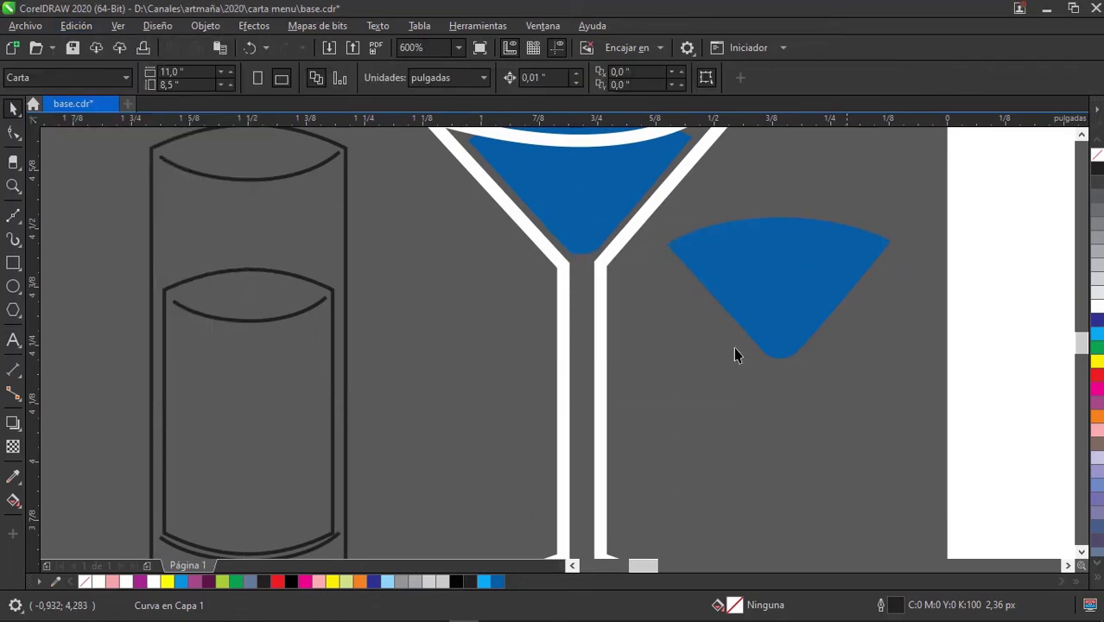
scroll(483, 424, "down", 1)
scroll(484, 423, "left", 1)
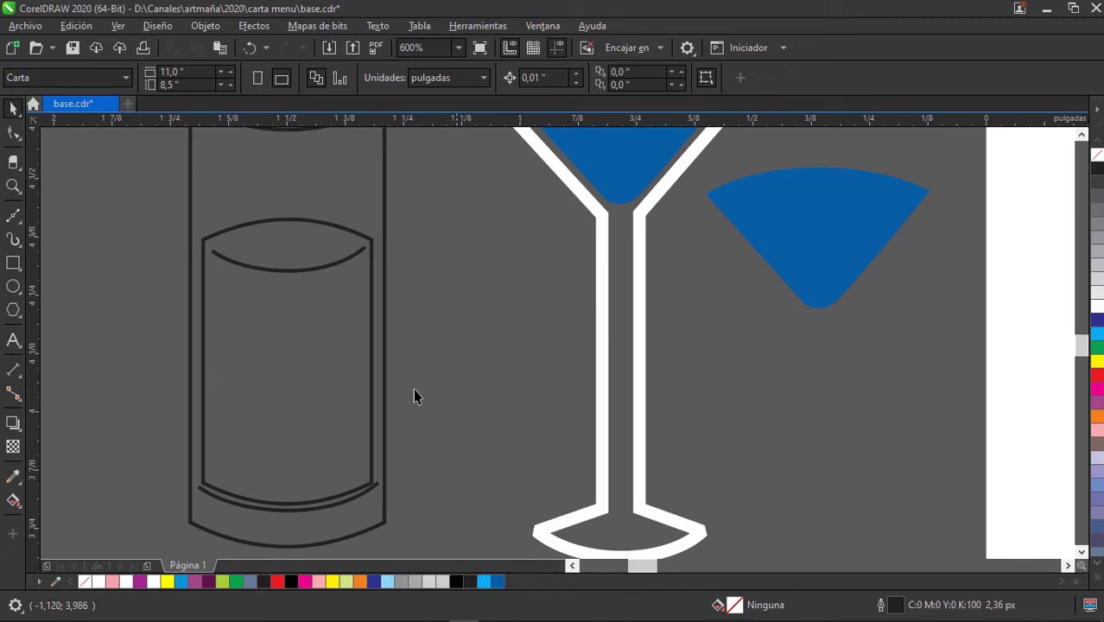
left_click(327, 272)
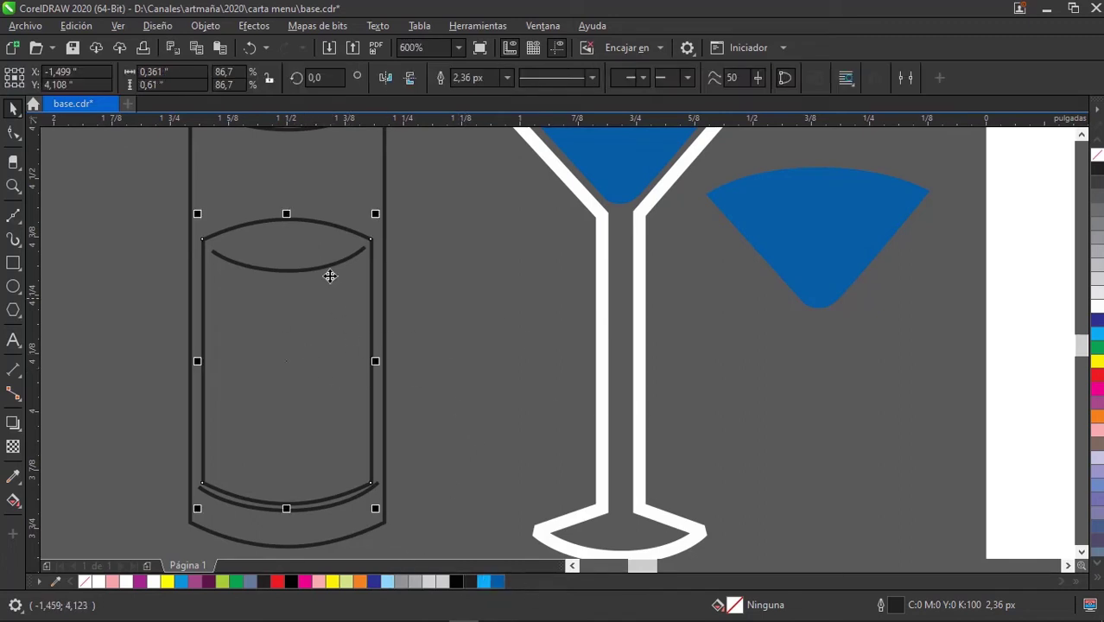
left_click(497, 581)
Give the dark arc over the blue liquid a light-blue outline.
scroll(470, 341, "down", 2)
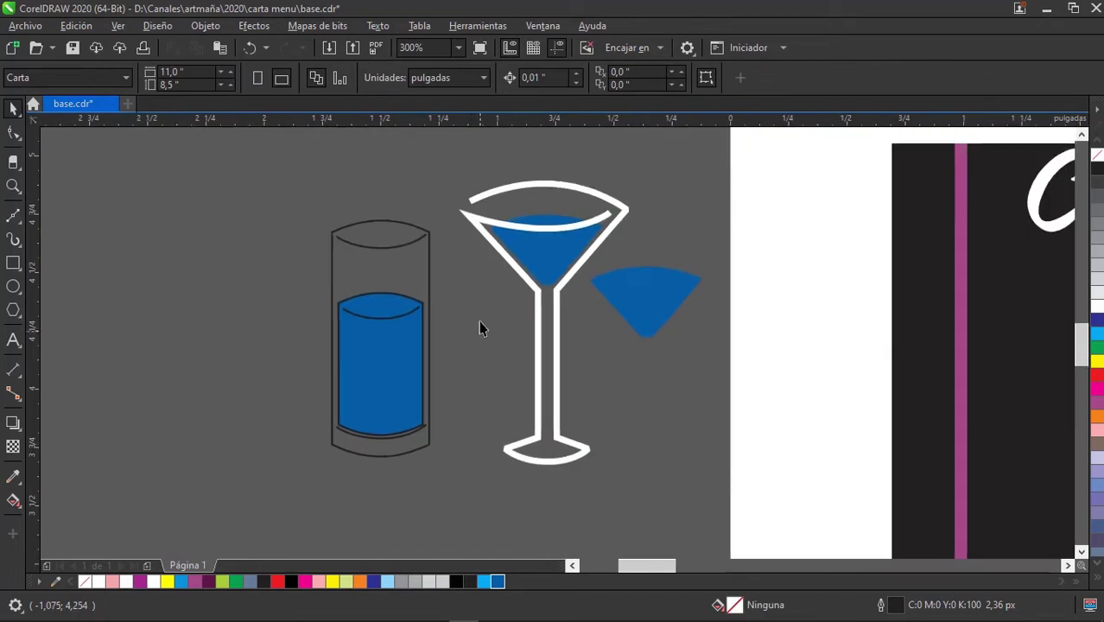
mouse_move(468, 271)
left_mouse_down()
mouse_move(232, 441)
mouse_move(244, 428)
left_mouse_up()
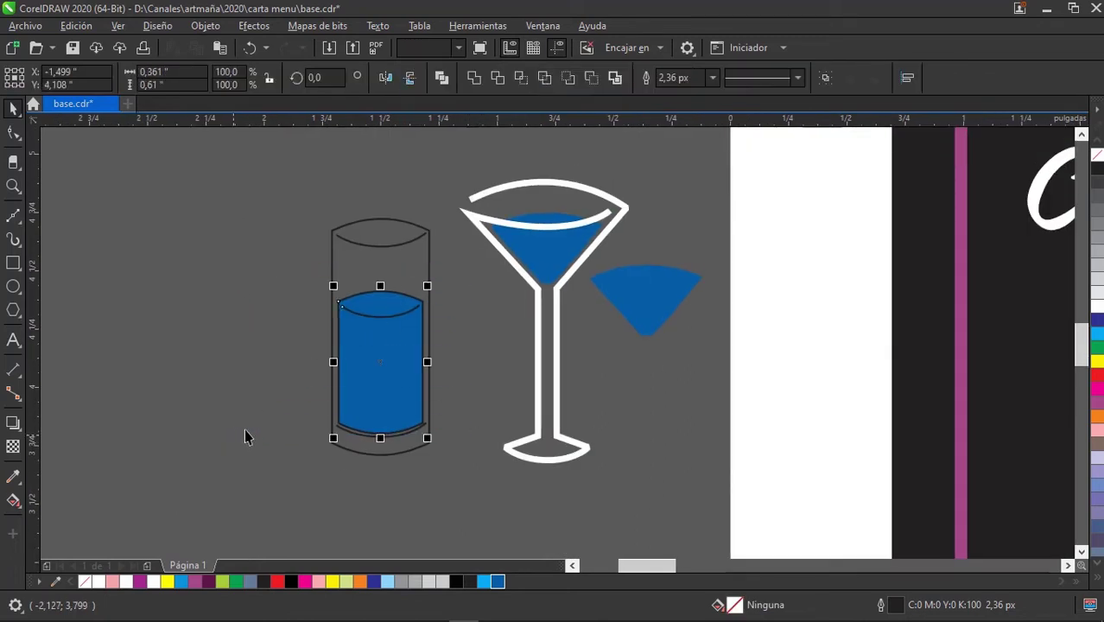
left_click(410, 325)
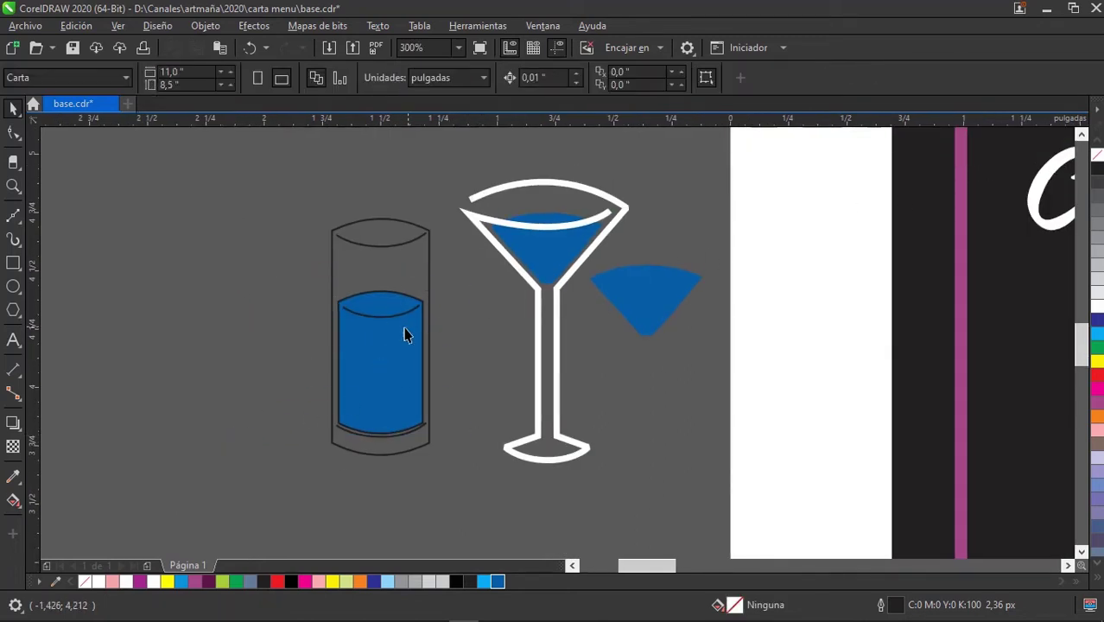
left_click(471, 328)
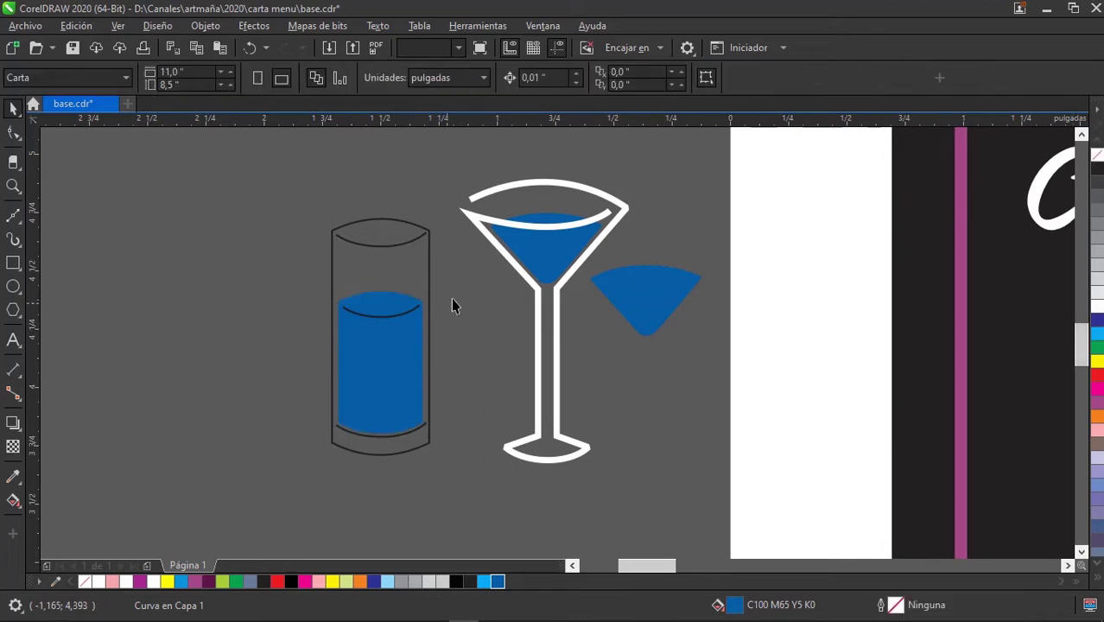
left_click(380, 316)
scroll(394, 309, "up", 2)
scroll(395, 308, "up", 1)
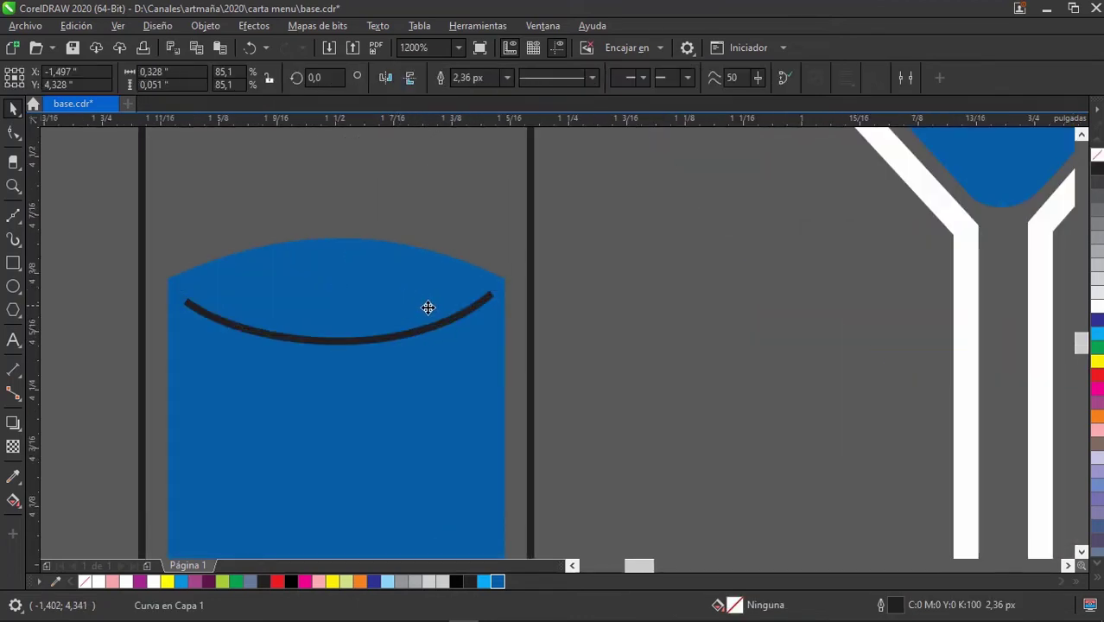
scroll(429, 307, "down", 1)
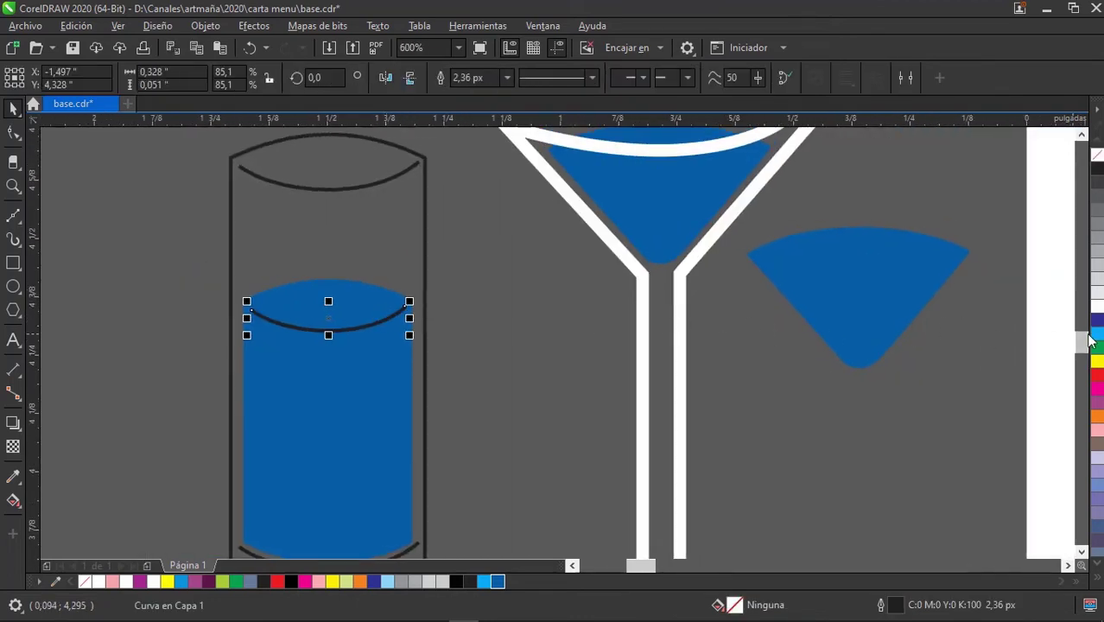
right_click(1095, 335)
left_click(471, 344)
Select the tall glass's bottom curve, body outline and top ellipse together.
scroll(472, 346, "down", 2)
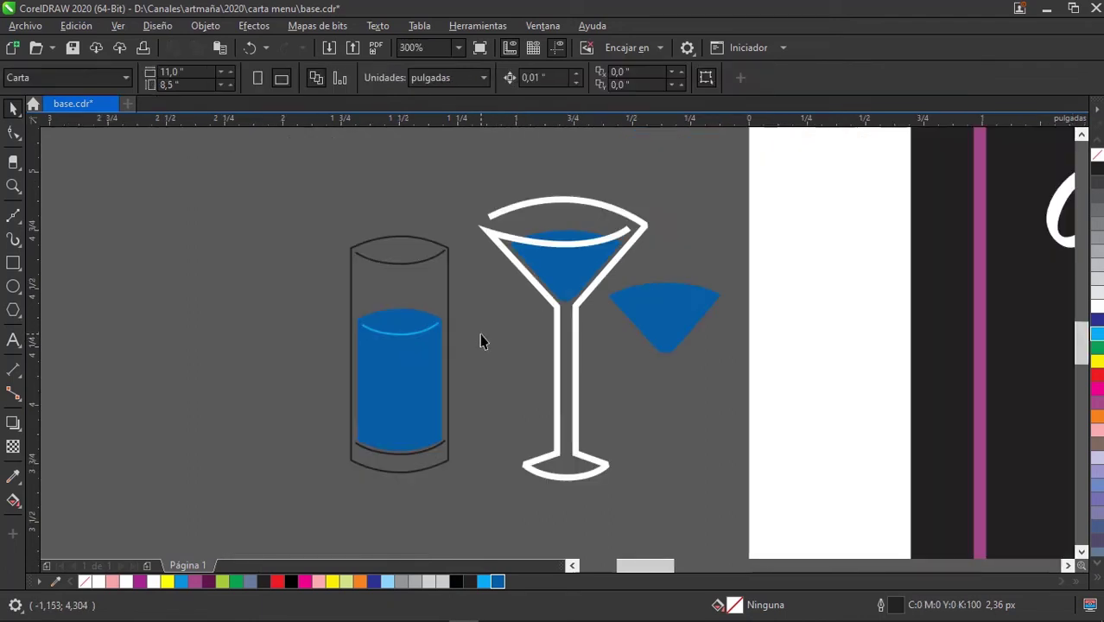
left_click(433, 458)
left_click(433, 466, "shift")
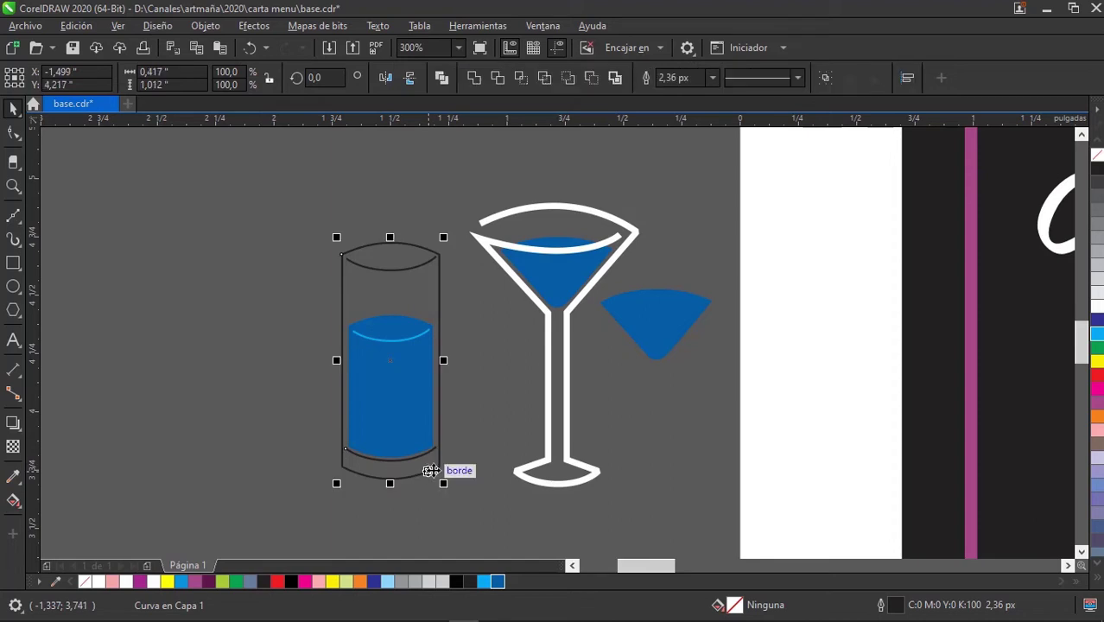
left_click(418, 267, "shift")
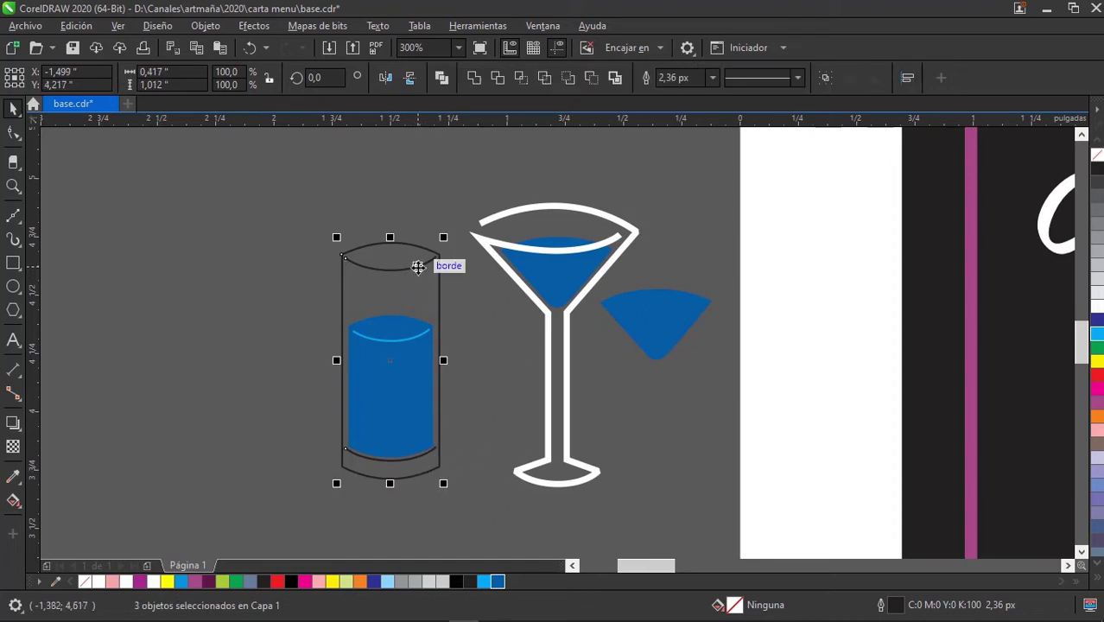
scroll(500, 240, "right", 1)
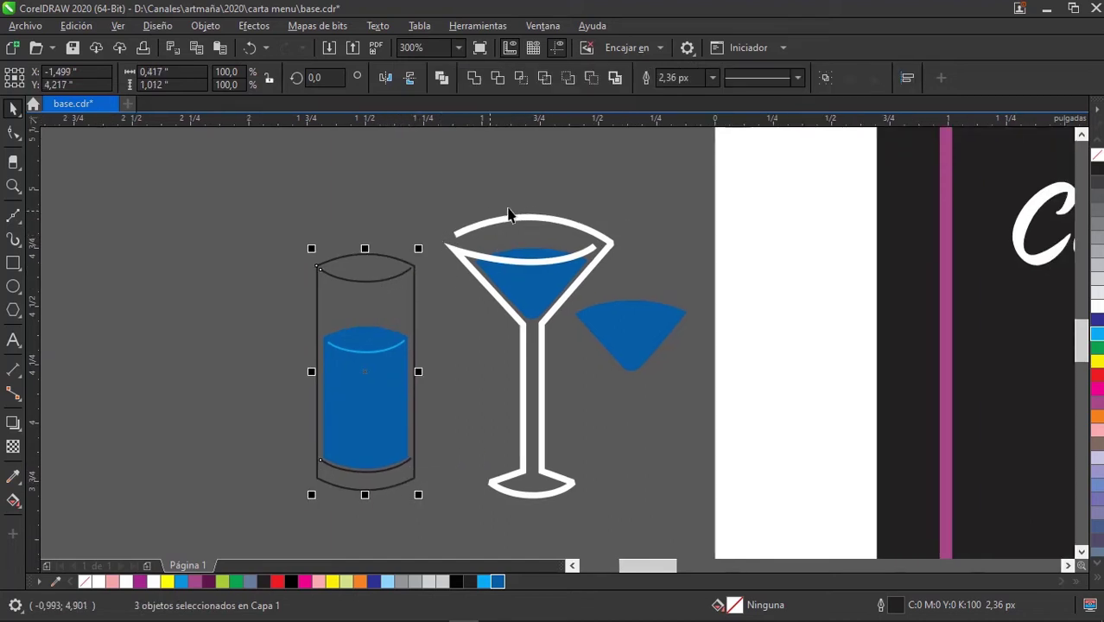
Copy Pen and Outline colour, without Fill, from the martini glass onto the tall glass's curves.
left_click(76, 26)
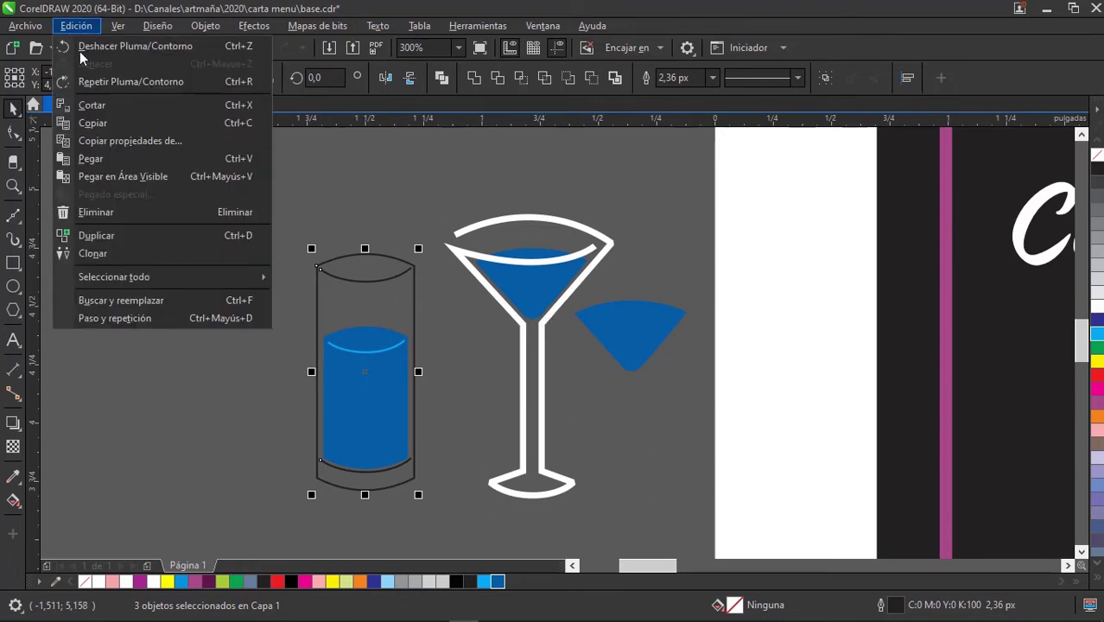
left_click(139, 142)
left_click(385, 297)
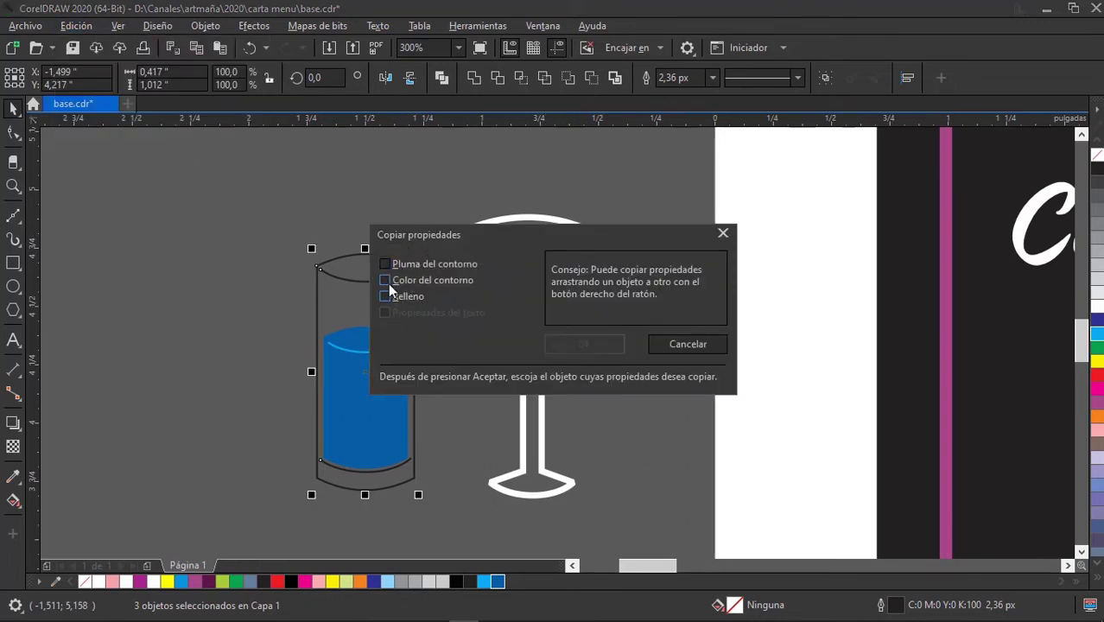
left_click(386, 280)
left_click(390, 263)
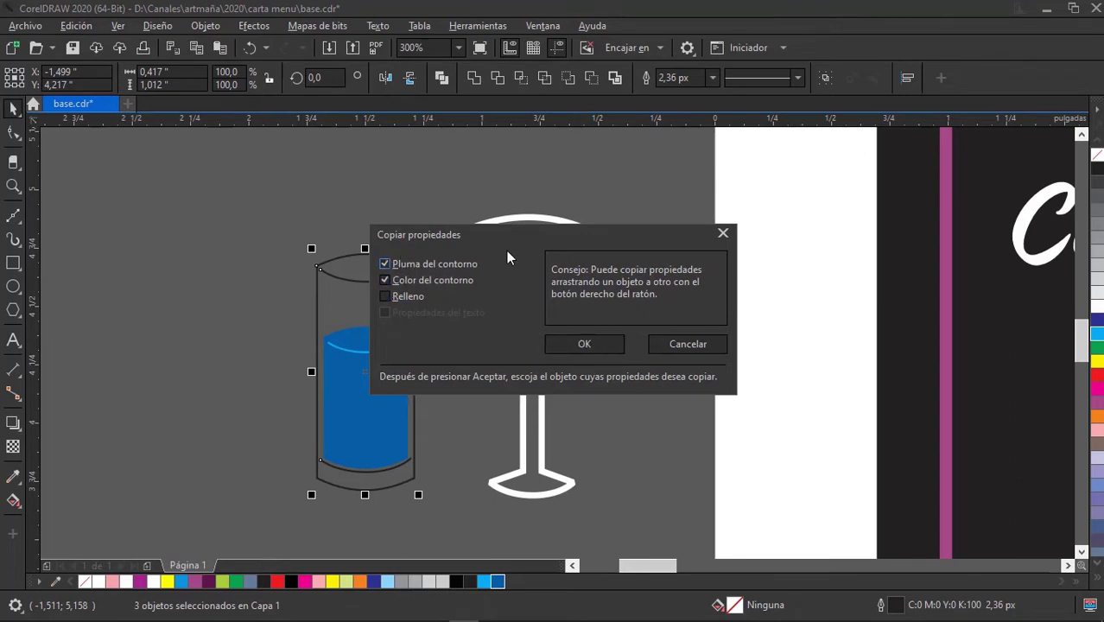
left_click(582, 344)
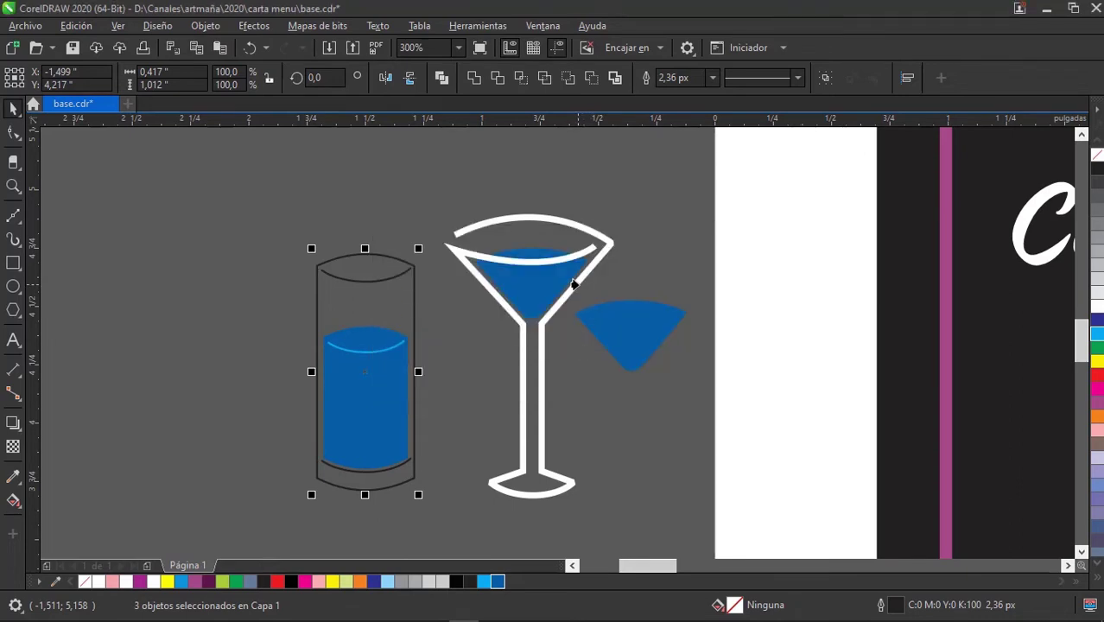
left_click(573, 283)
left_click(421, 364)
scroll(422, 365, "right", 1)
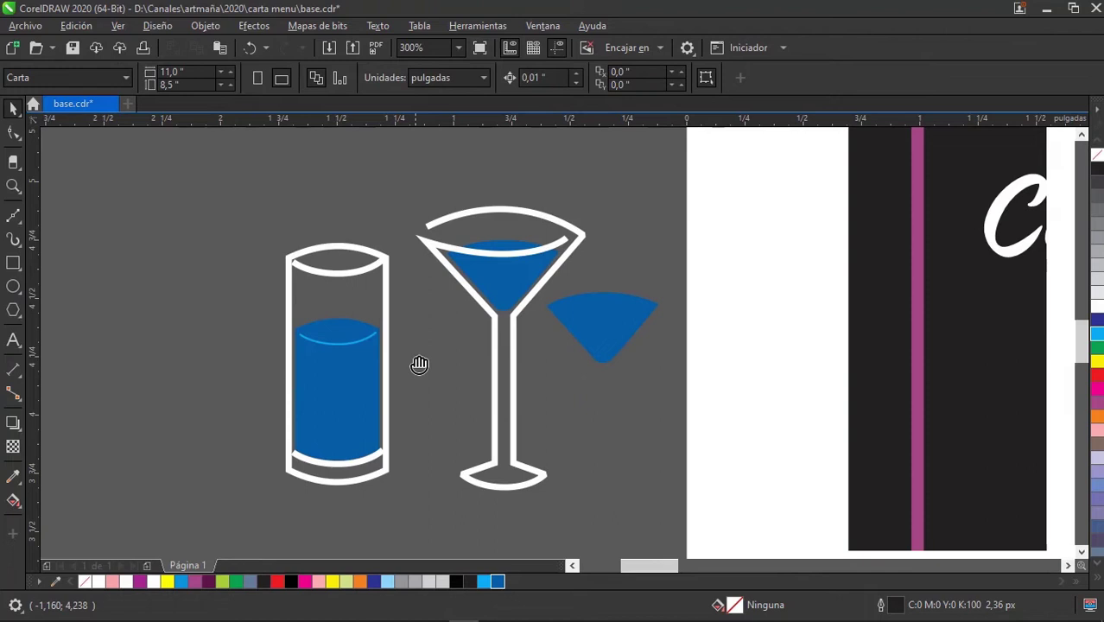
left_click(356, 469)
scroll(355, 469, "up", 4)
Enlarge the tall glass's bottom curve slightly and raise the liquid's highlight arc.
left_click_drag(456, 436, 474, 427)
left_click(427, 432)
left_click(370, 385)
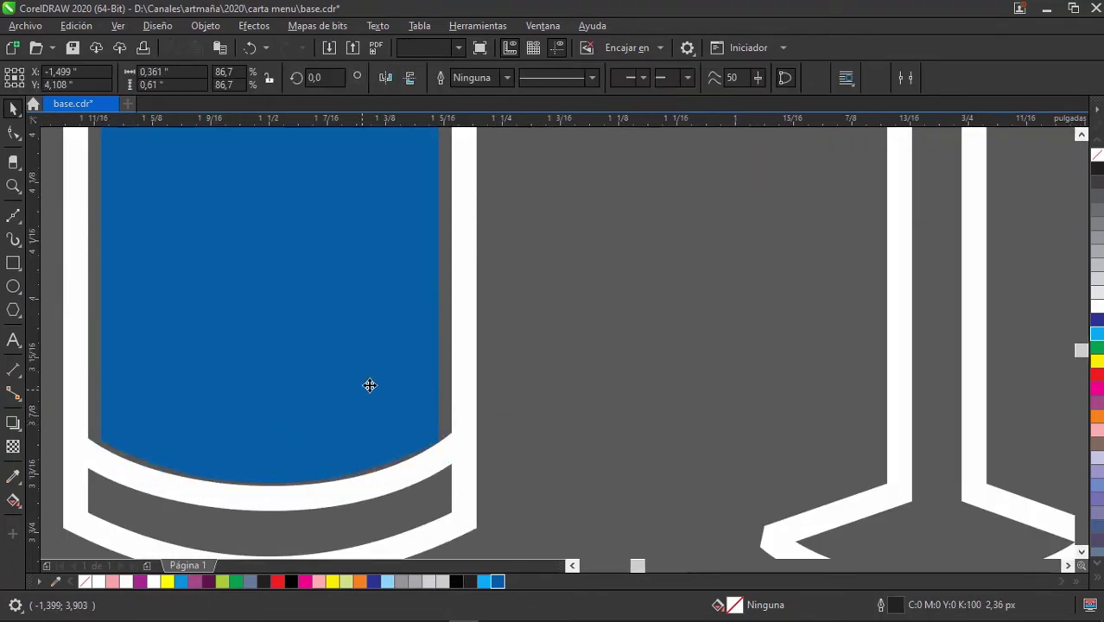
scroll(355, 353, "down", 2)
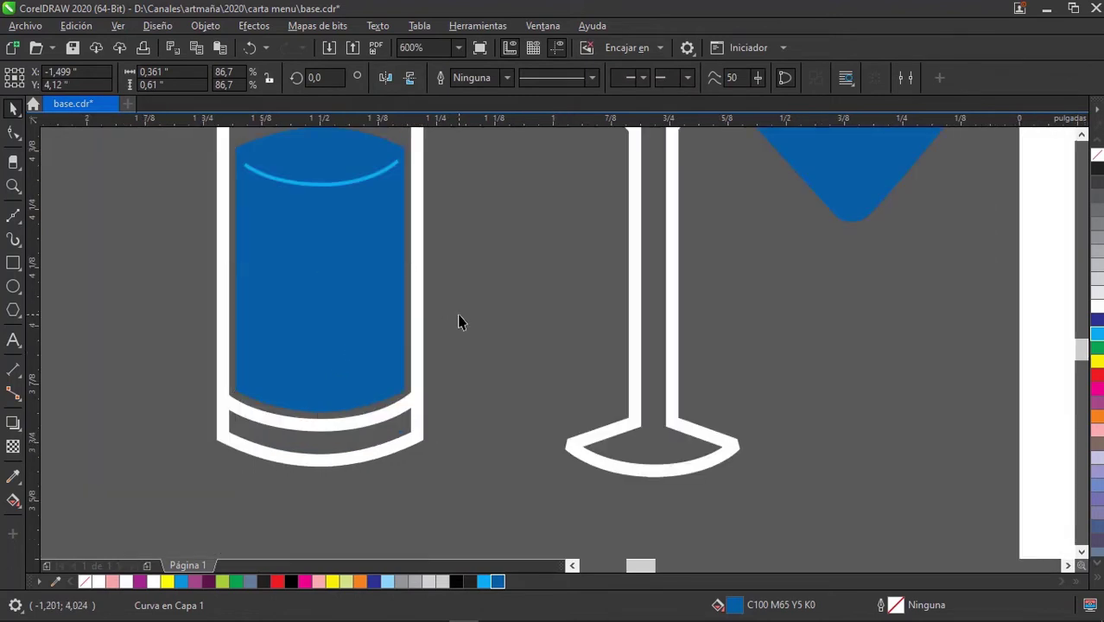
left_click(466, 333)
scroll(473, 344, "down", 2)
left_click(406, 292)
scroll(410, 291, "up", 4)
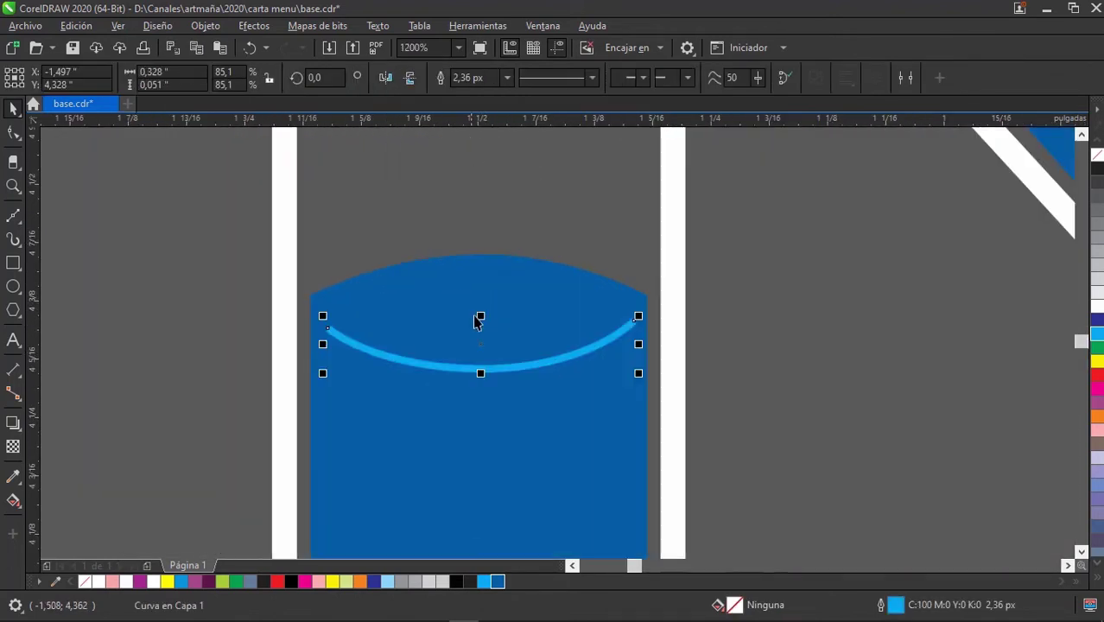
left_click_drag(483, 345, 483, 326)
left_click(730, 291)
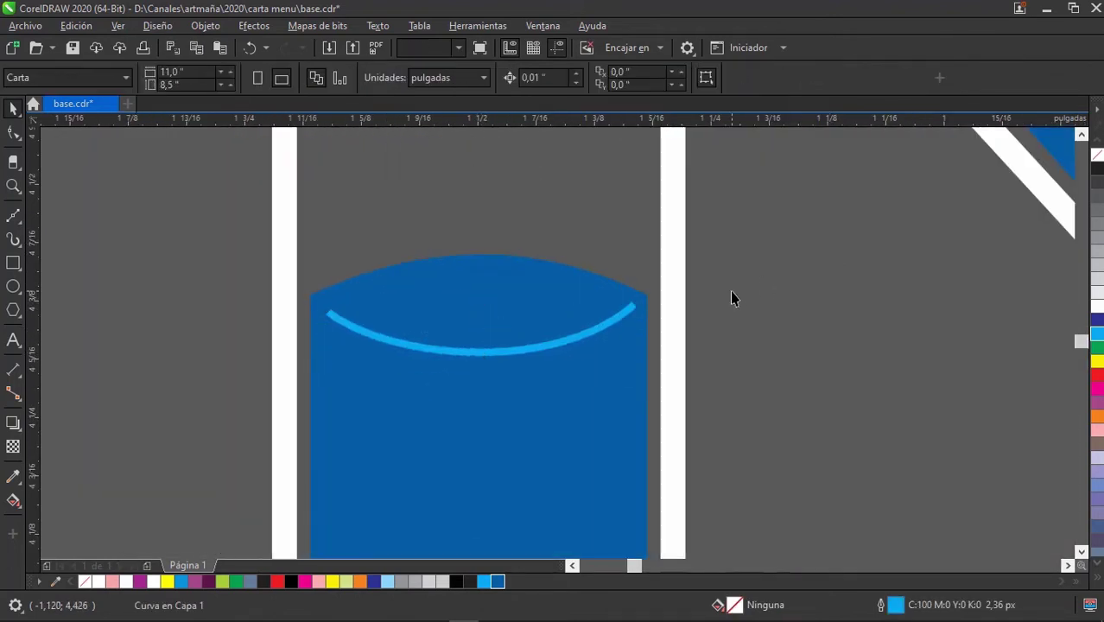
scroll(730, 298, "down", 2)
Reshape the top ellipse's end to meet the glass side and widen it to fit.
left_click(602, 207)
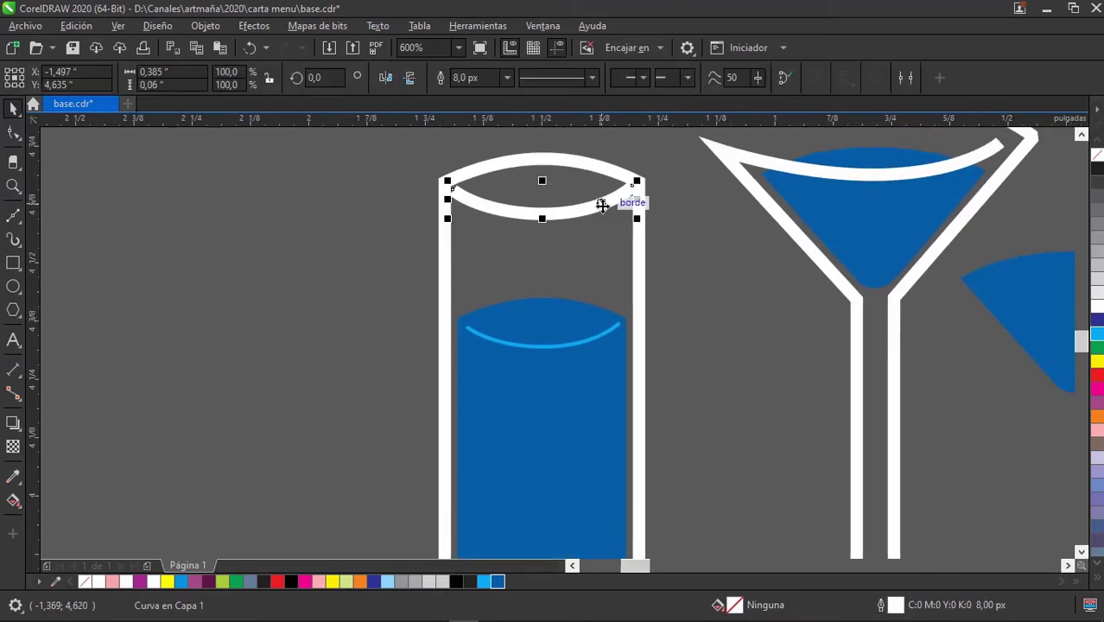
left_click(599, 205)
scroll(604, 187, "up", 2)
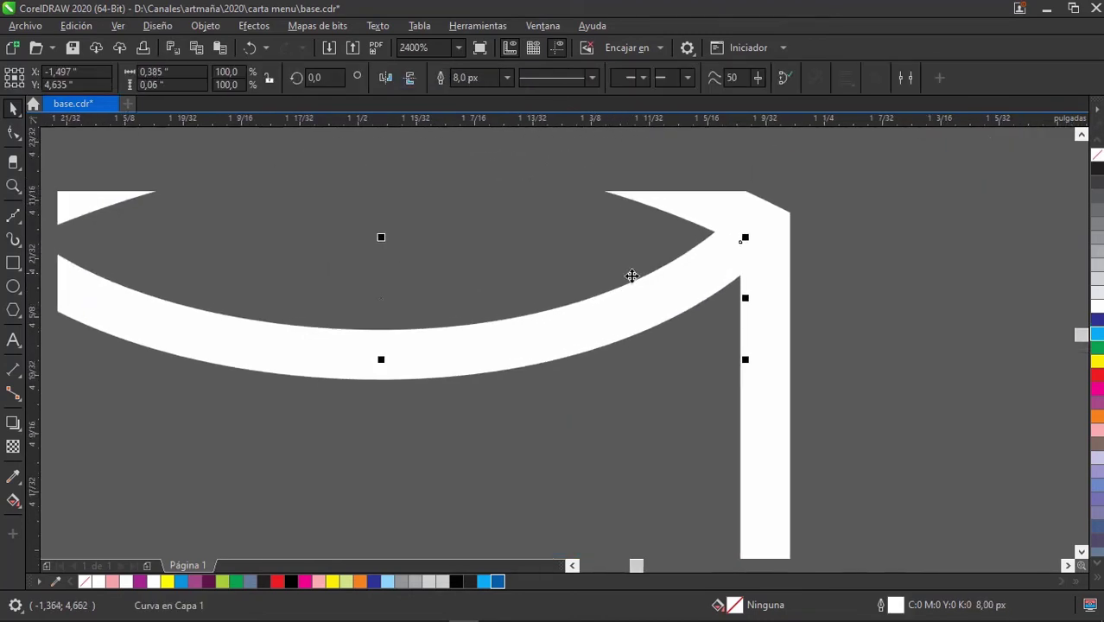
scroll(634, 273, "down", 1)
scroll(665, 255, "up", 1)
mouse_move(712, 259)
left_mouse_down()
mouse_move(725, 239)
mouse_move(702, 301)
left_mouse_up()
scroll(691, 259, "down", 1)
key("Escape")
left_click(389, 319)
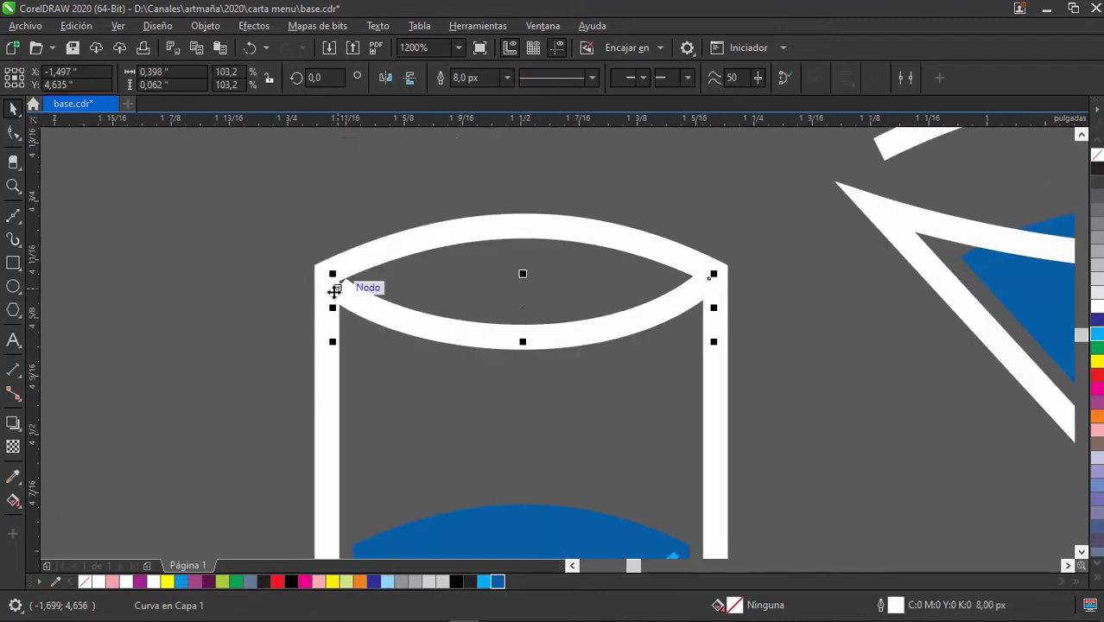
left_click_drag(332, 278, 328, 313)
Delete the loose blue wedge beside the martini glass.
scroll(483, 208, "down", 5)
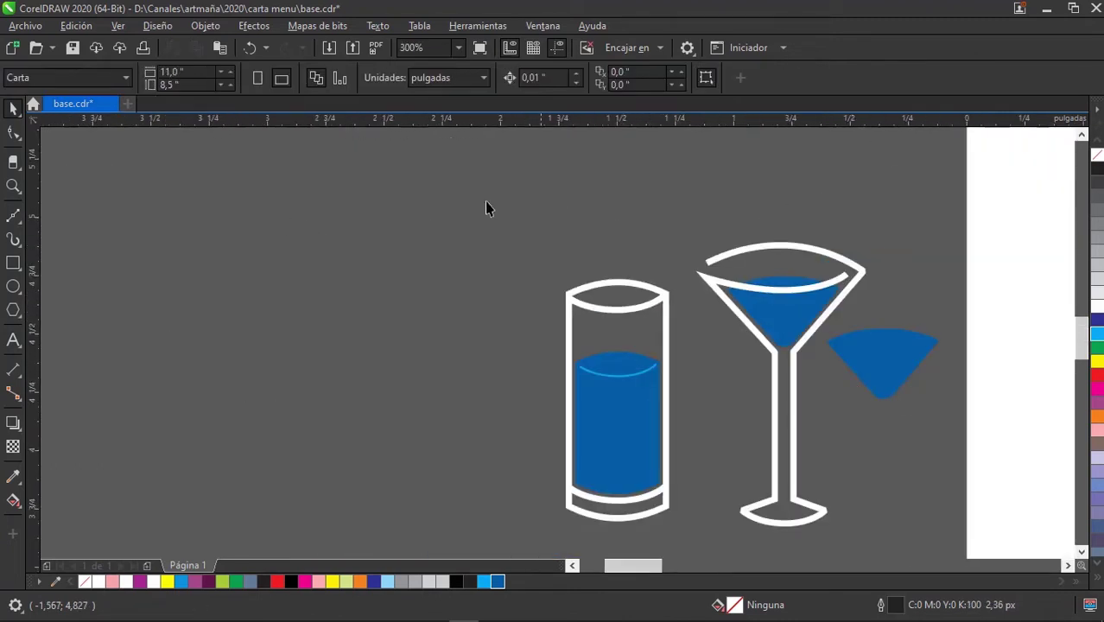
scroll(620, 320, "down", 1)
scroll(717, 319, "down", 2)
left_click(701, 326)
key("Delete")
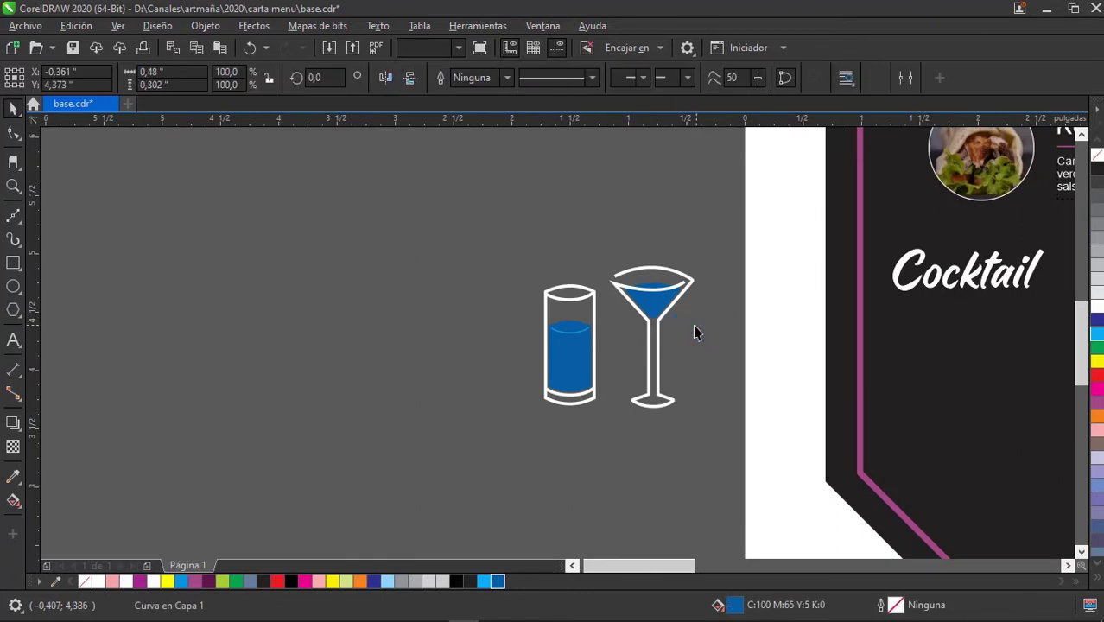
scroll(553, 346, "right", 3)
left_click_drag(341, 237, 637, 480)
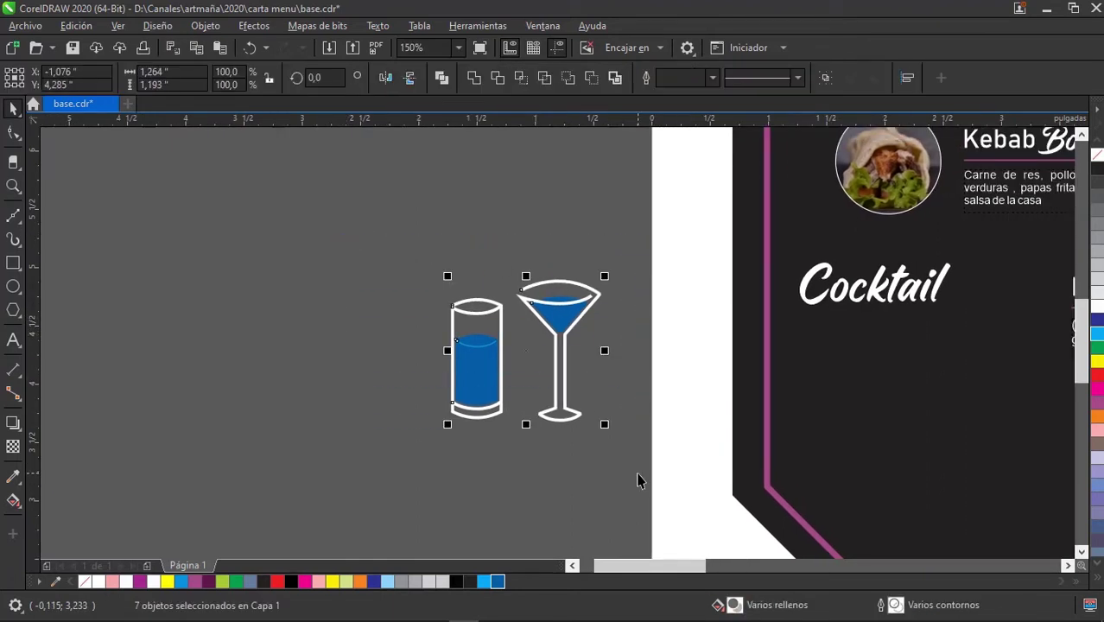
left_click(613, 356)
scroll(469, 370, "up", 2)
scroll(471, 371, "right", 1)
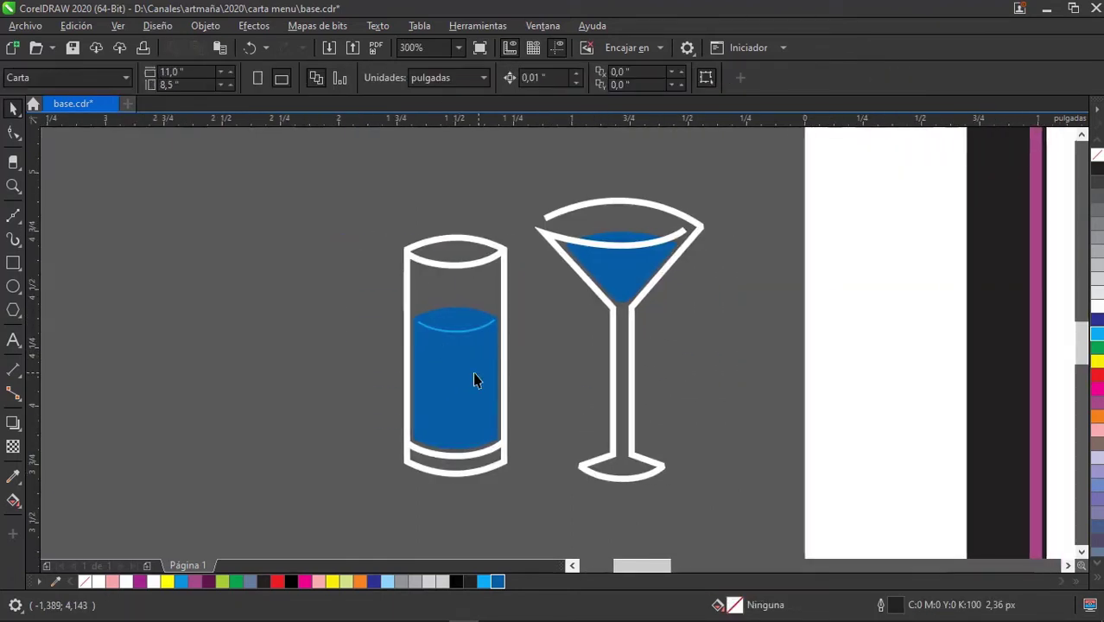
left_click(472, 373)
scroll(458, 389, "right", 1)
scroll(421, 413, "up", 2)
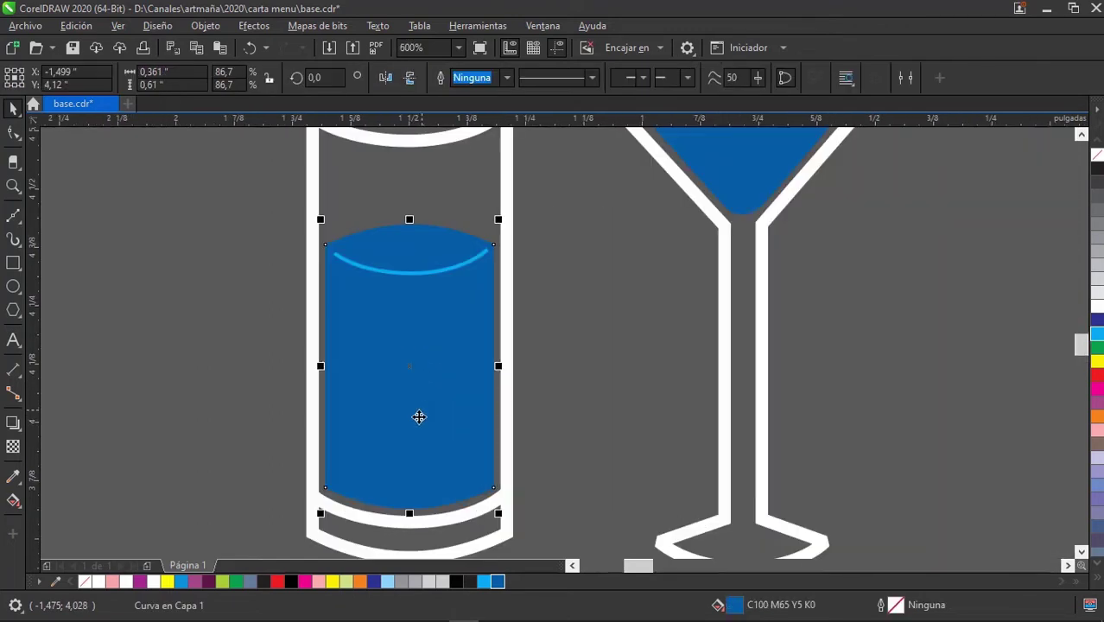
scroll(425, 402, "down", 1)
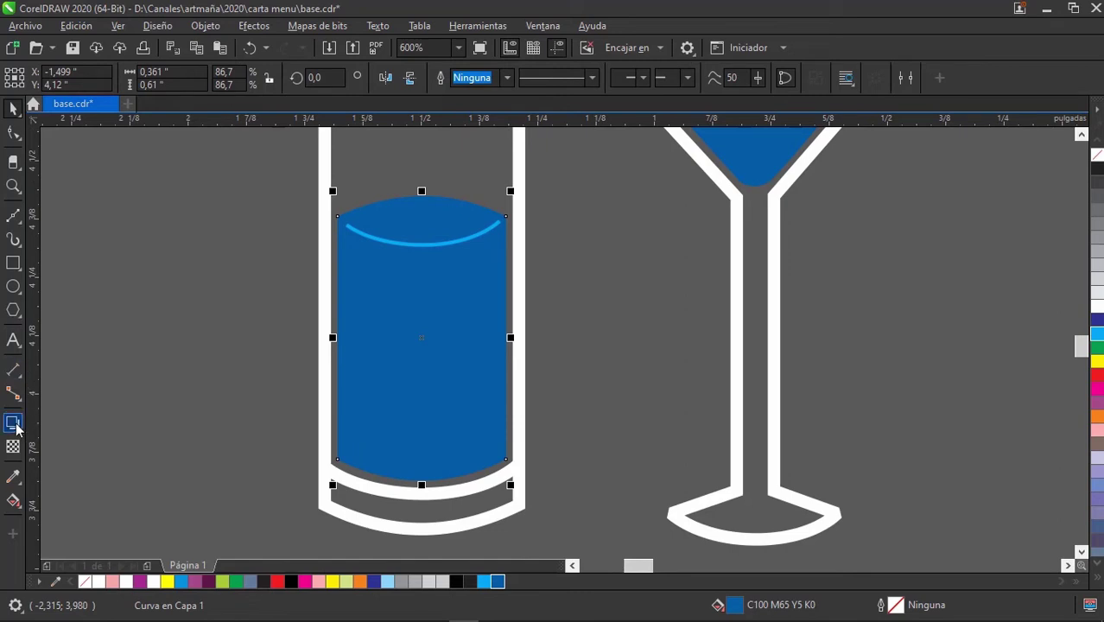
Give the tall glass's liquid a top-to-bottom linear gradient ending in bright blue.
left_click(13, 501)
left_click_drag(421, 230, 410, 499)
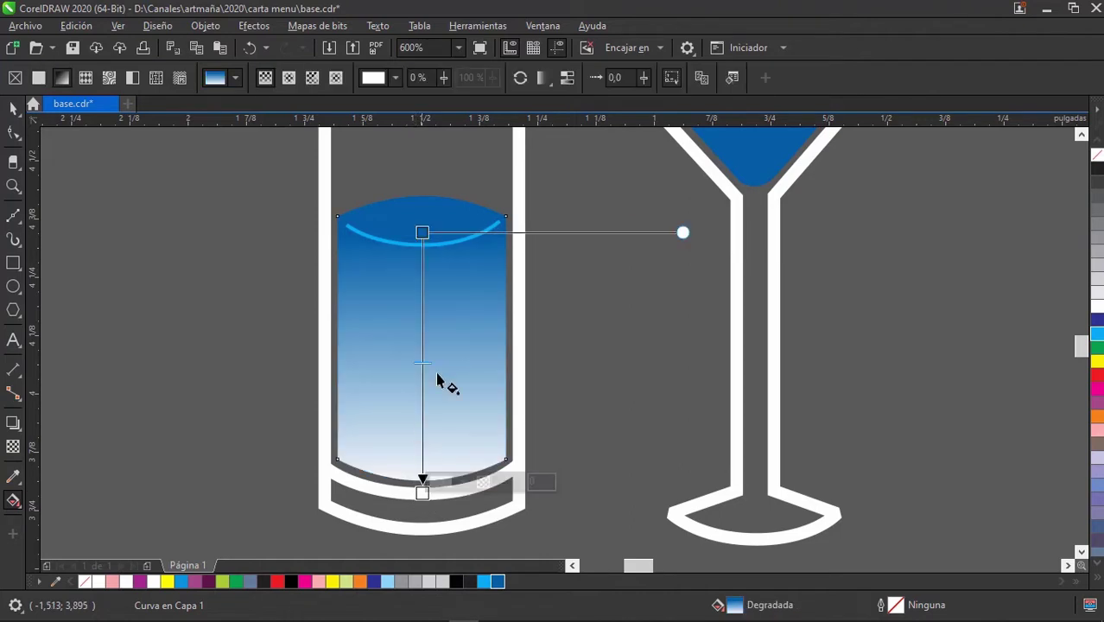
left_click(1098, 336)
left_click_drag(422, 492, 423, 518)
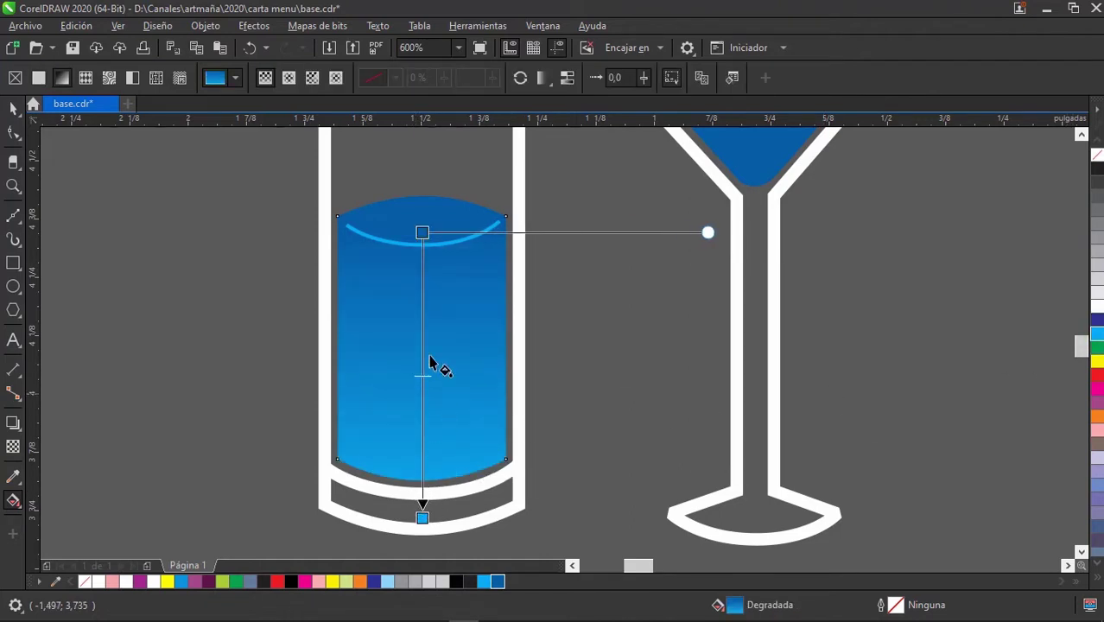
left_click_drag(422, 296, 421, 305)
left_click(13, 107)
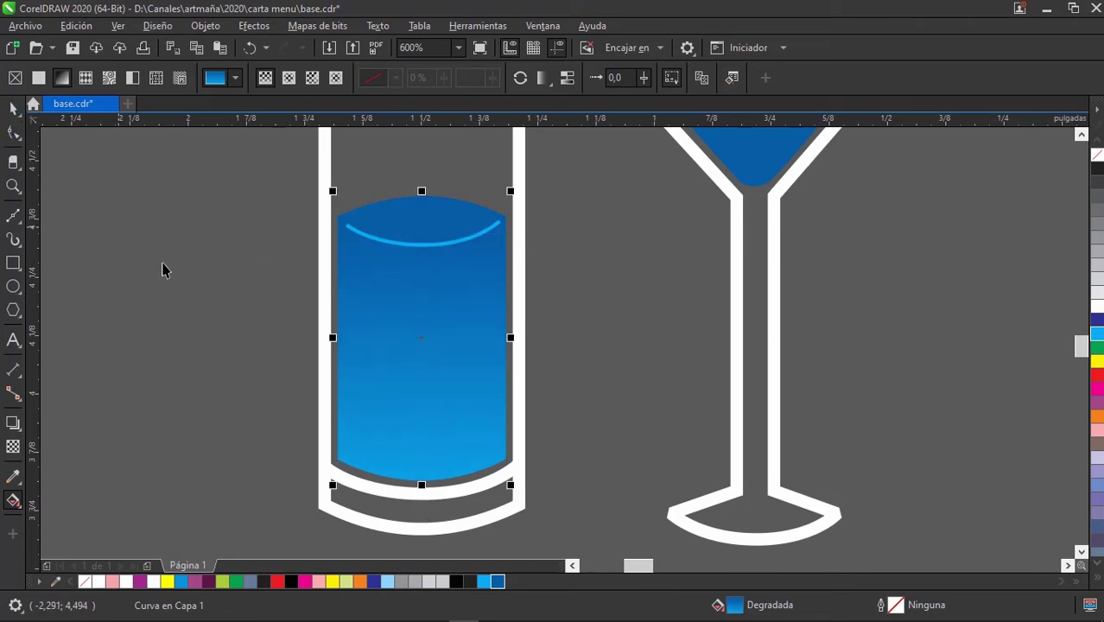
left_click(162, 267)
scroll(665, 388, "down", 1)
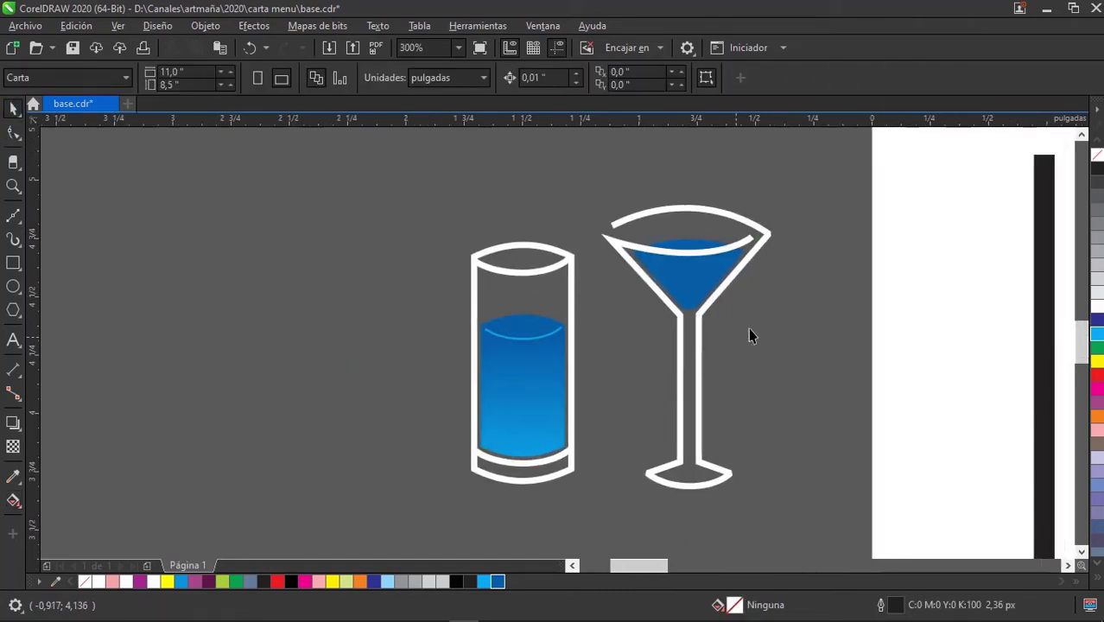
Copy only the Fill from the tall glass's liquid onto the martini's liquid.
left_click(710, 298)
left_click_drag(709, 276, 763, 268)
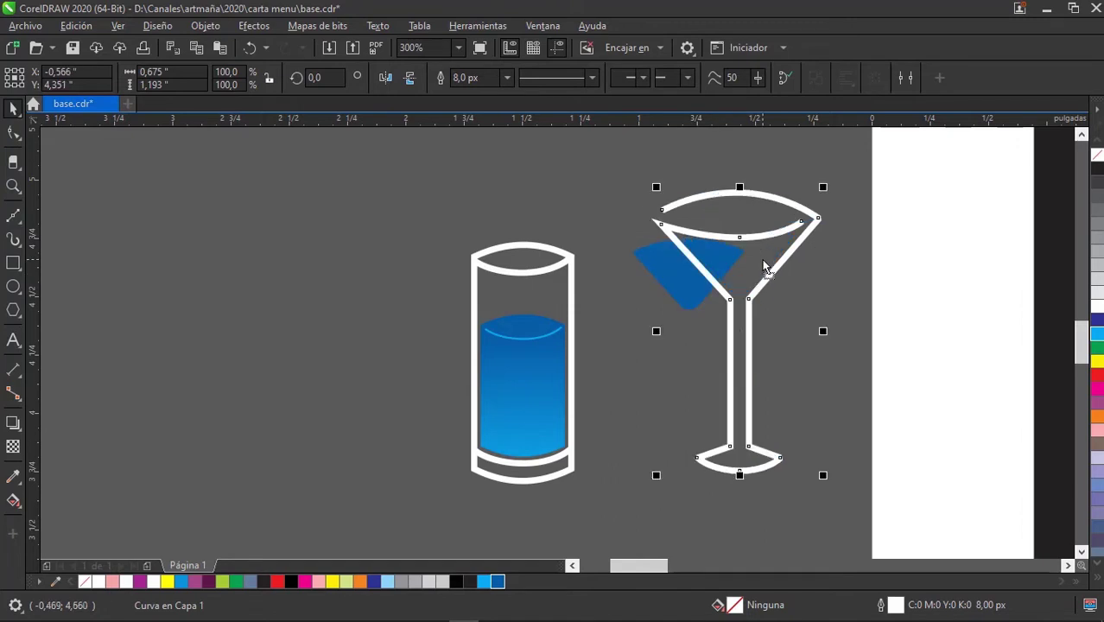
key("ctrl+z")
left_click_drag(820, 354, 634, 240)
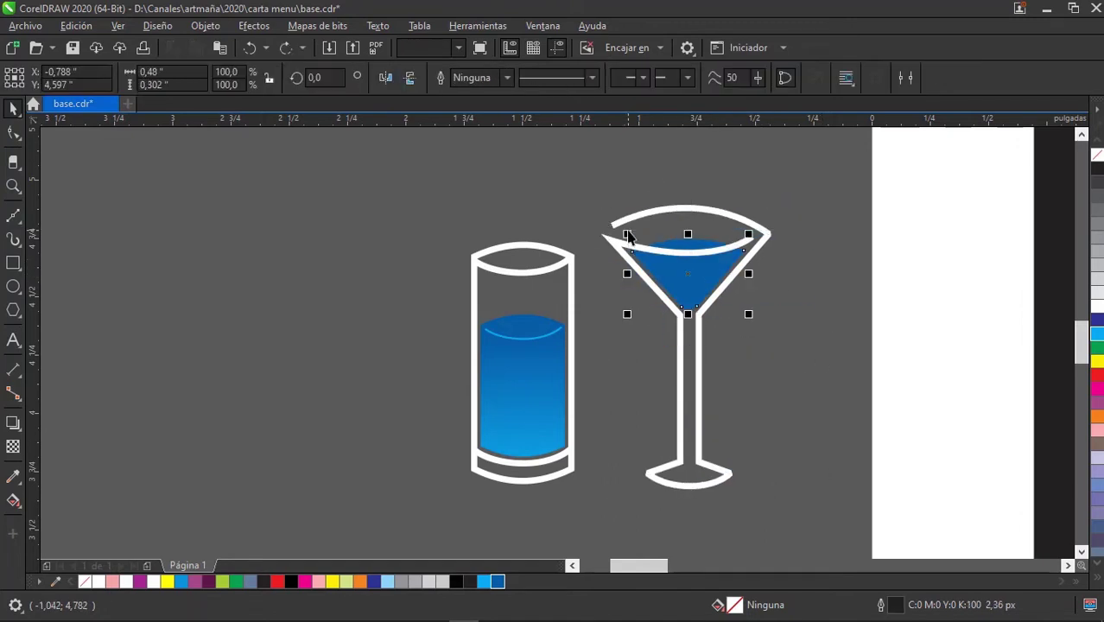
left_click(73, 27)
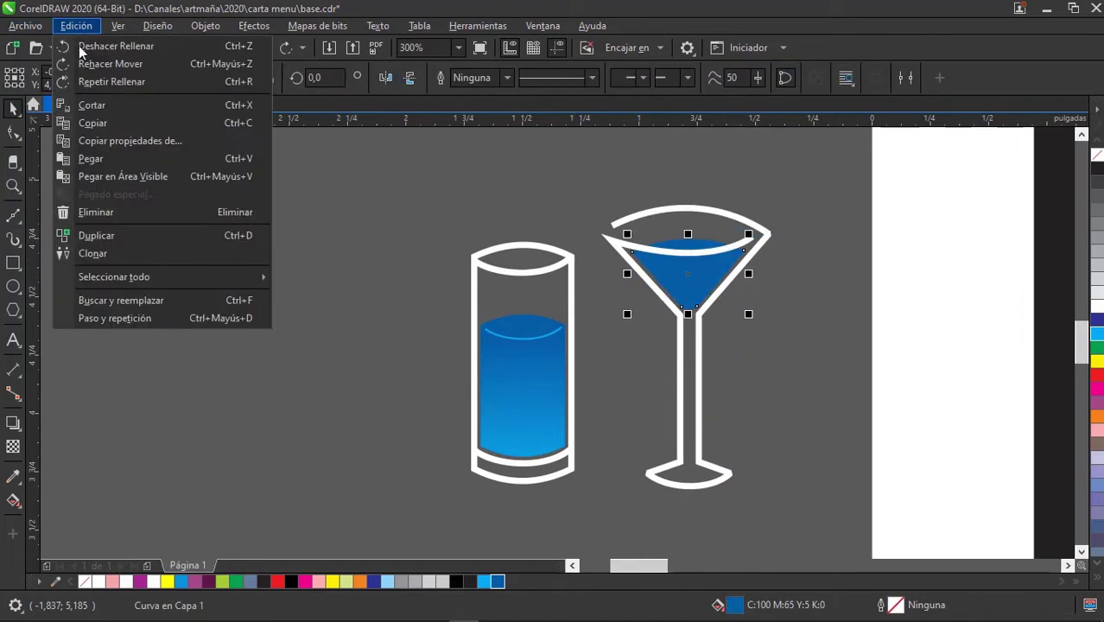
left_click(118, 140)
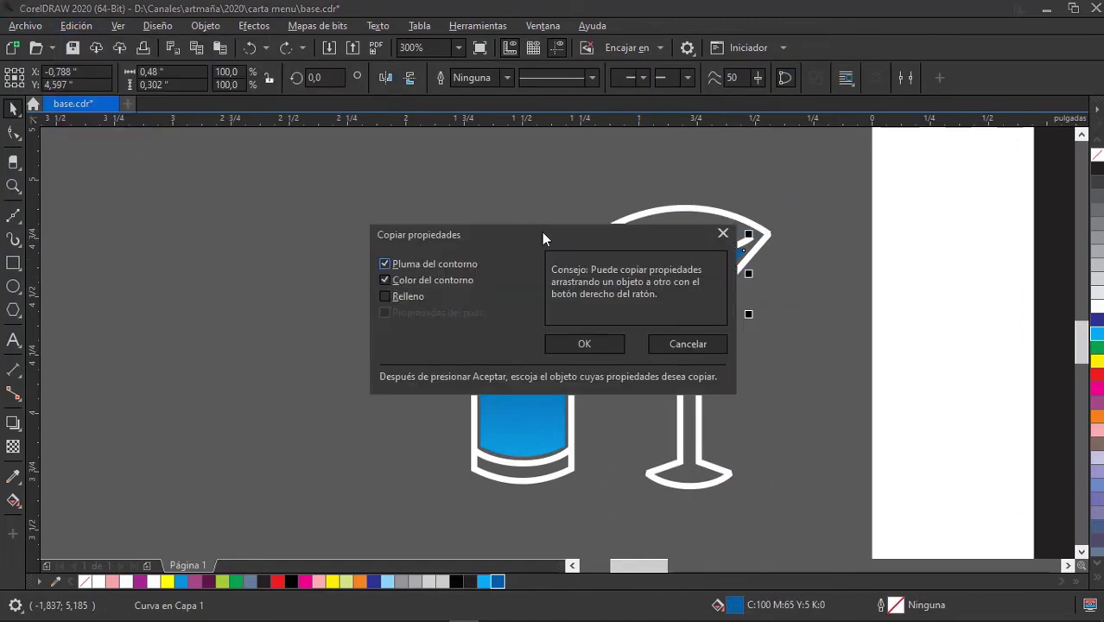
left_click(438, 279)
left_click(444, 263)
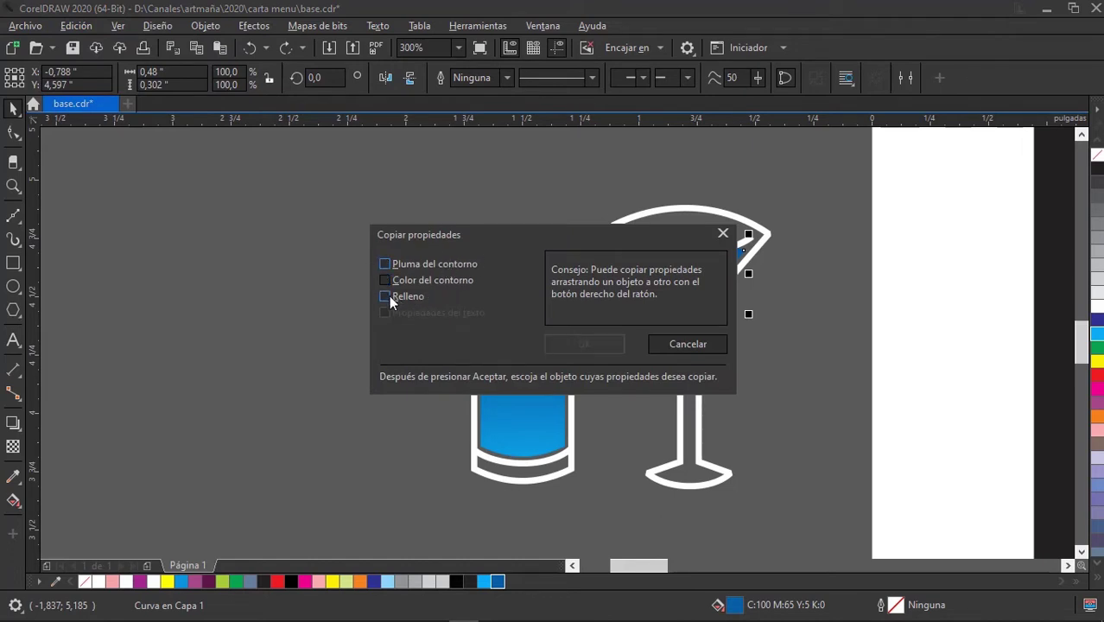
left_click(386, 297)
left_click(592, 343)
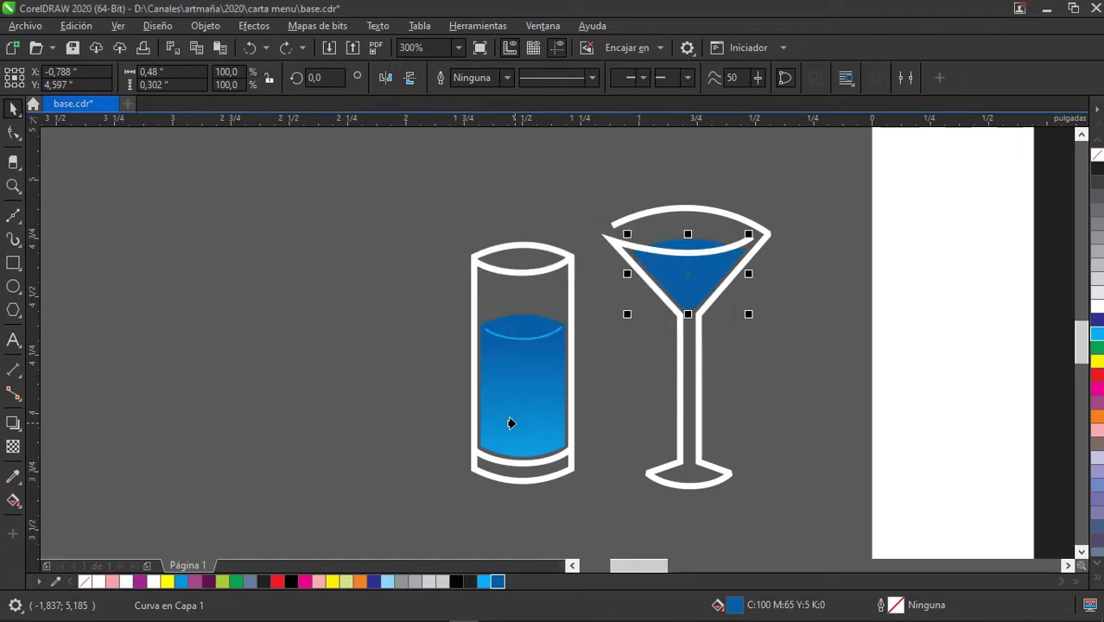
left_click(512, 423)
scroll(683, 345, "right", 2)
left_click(707, 323)
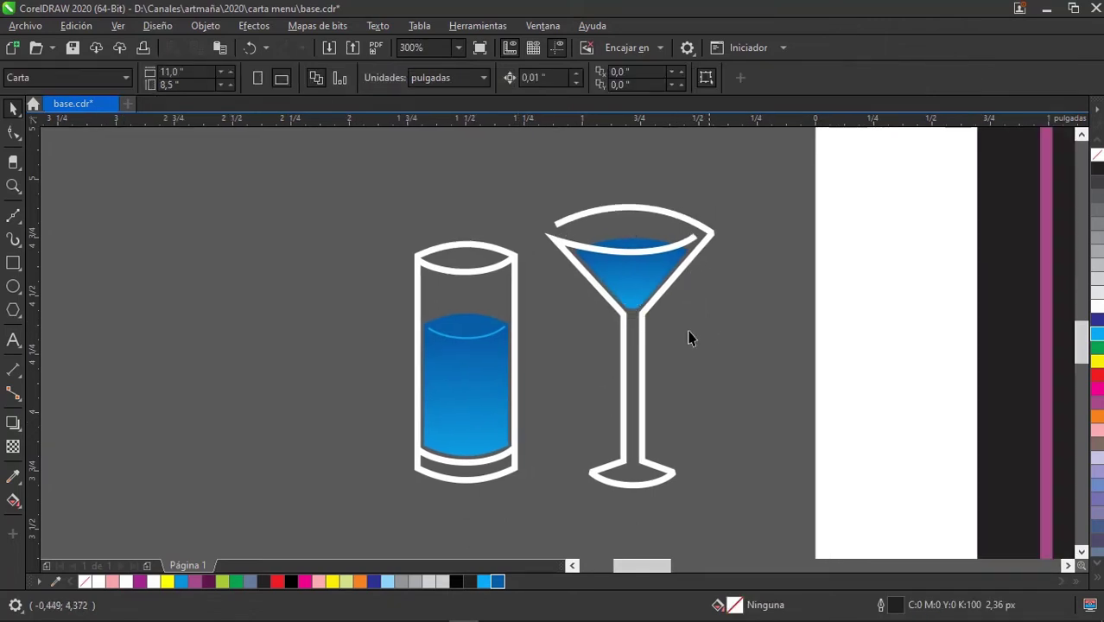
scroll(691, 333, "right", 3)
left_click_drag(656, 175, 207, 516)
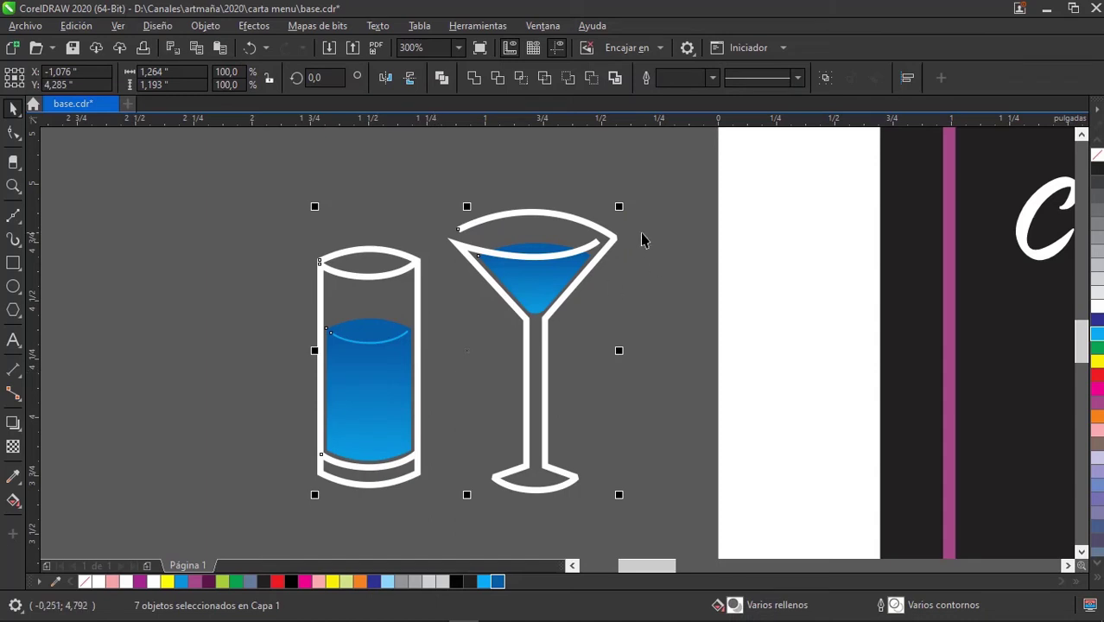
left_click(632, 309)
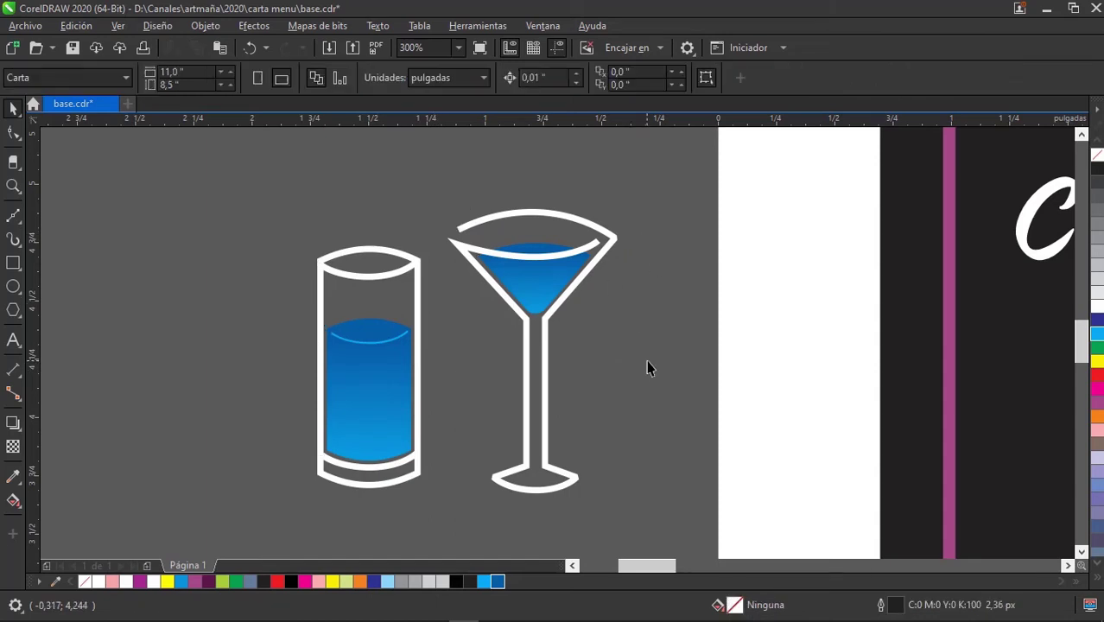
left_click_drag(592, 346, 474, 230)
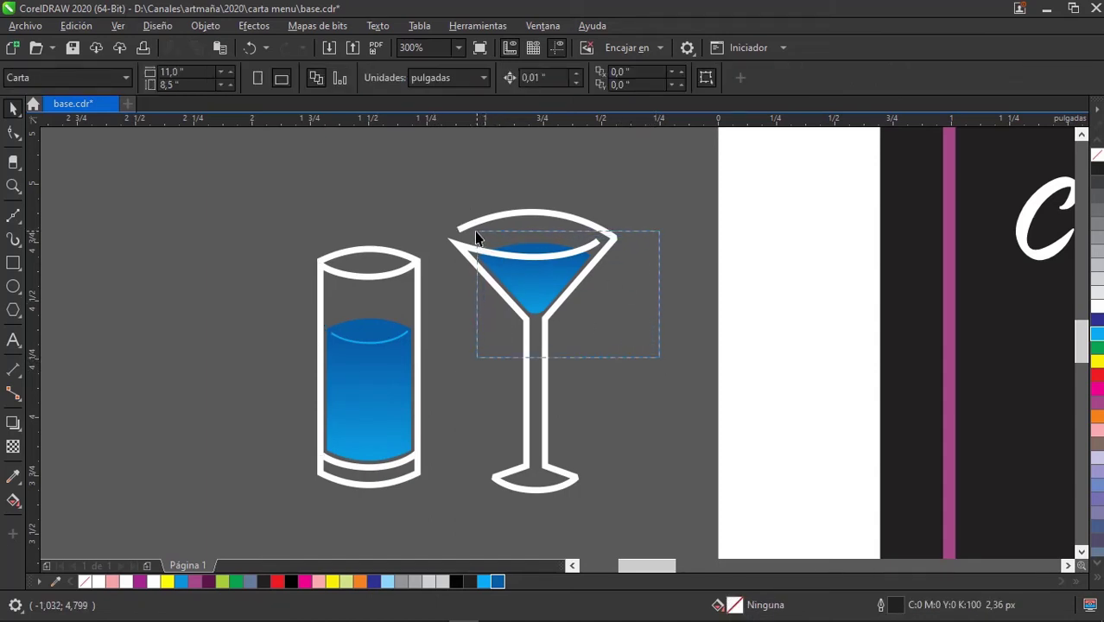
left_click_drag(451, 299, 224, 468)
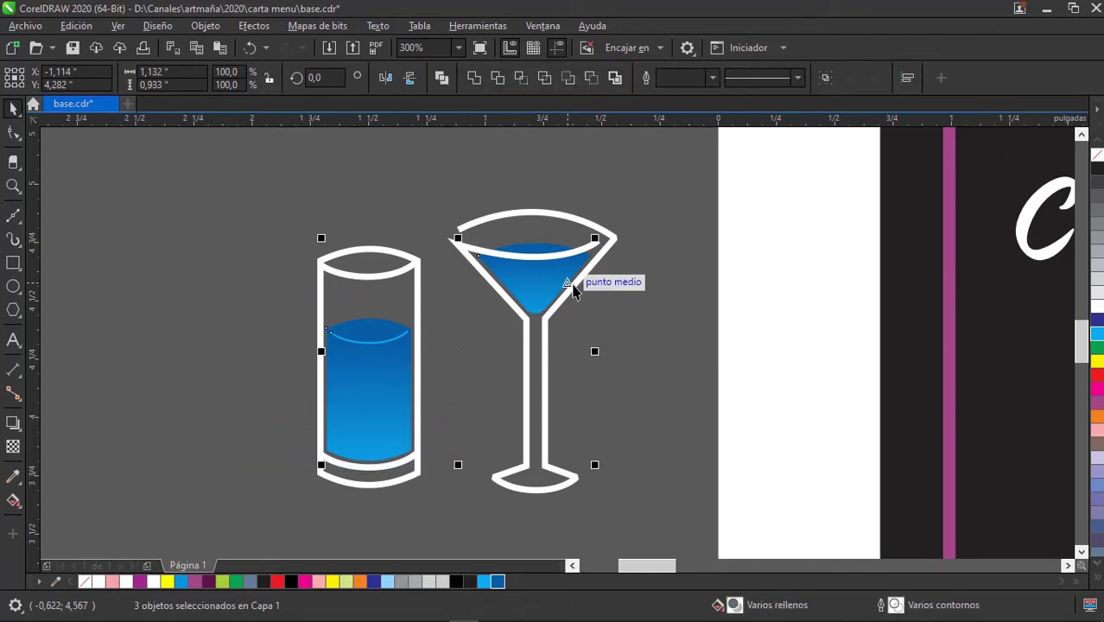
left_click(637, 336)
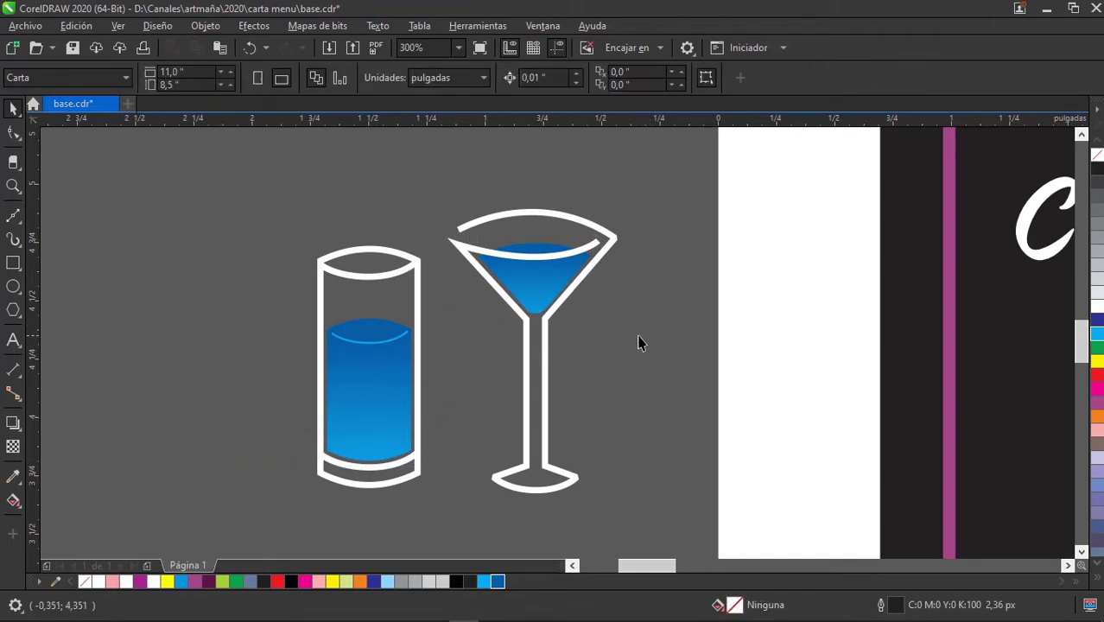
left_click_drag(654, 340, 472, 227)
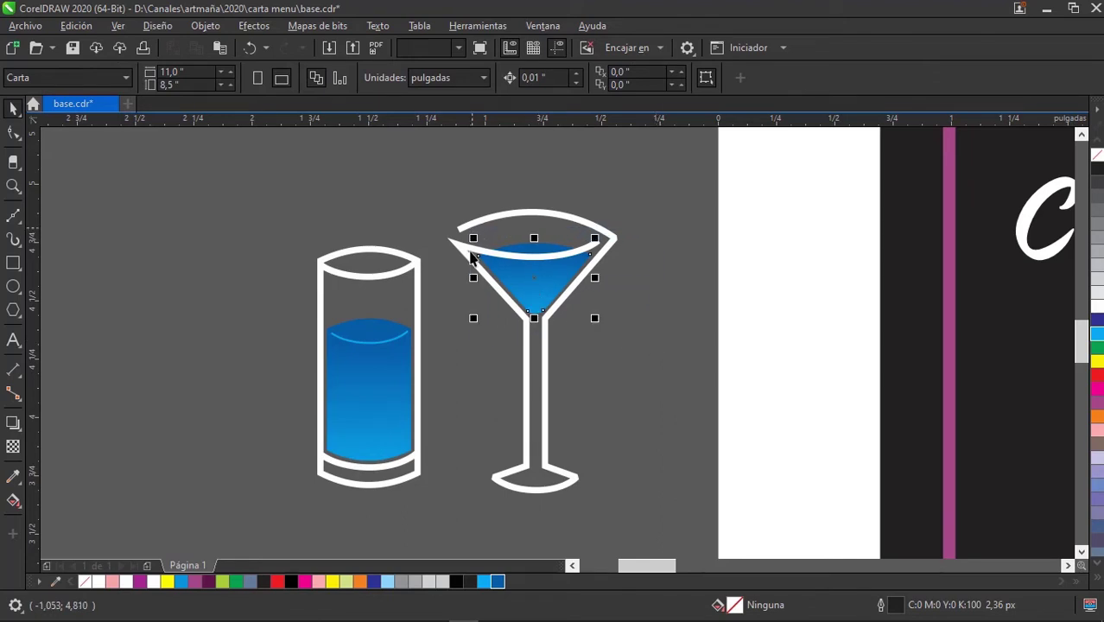
left_click_drag(451, 302, 273, 470)
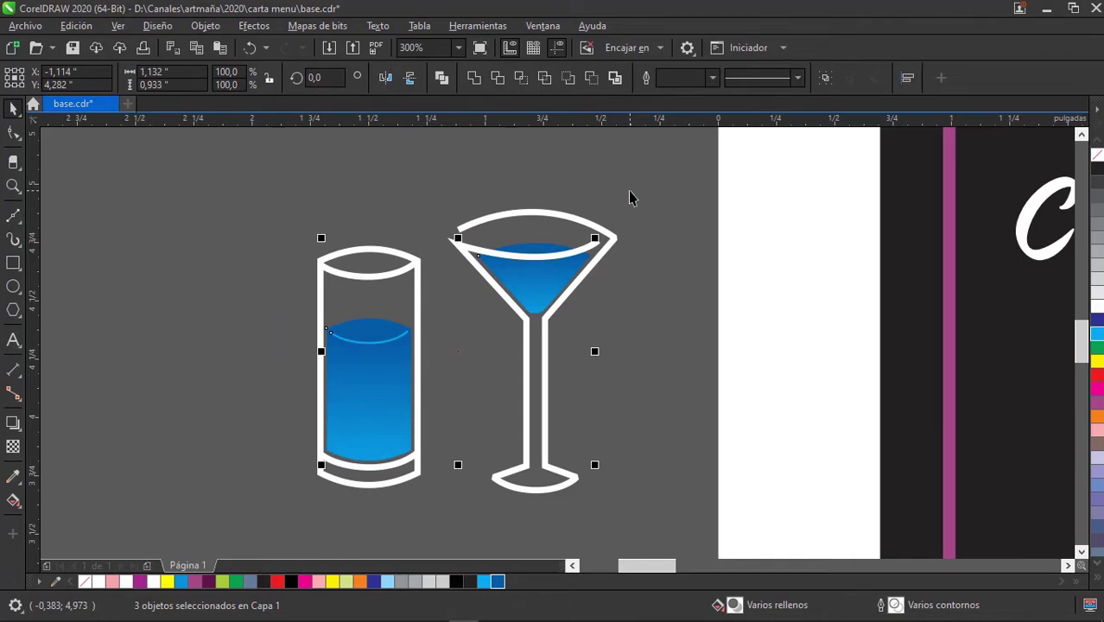
left_click_drag(665, 171, 264, 514)
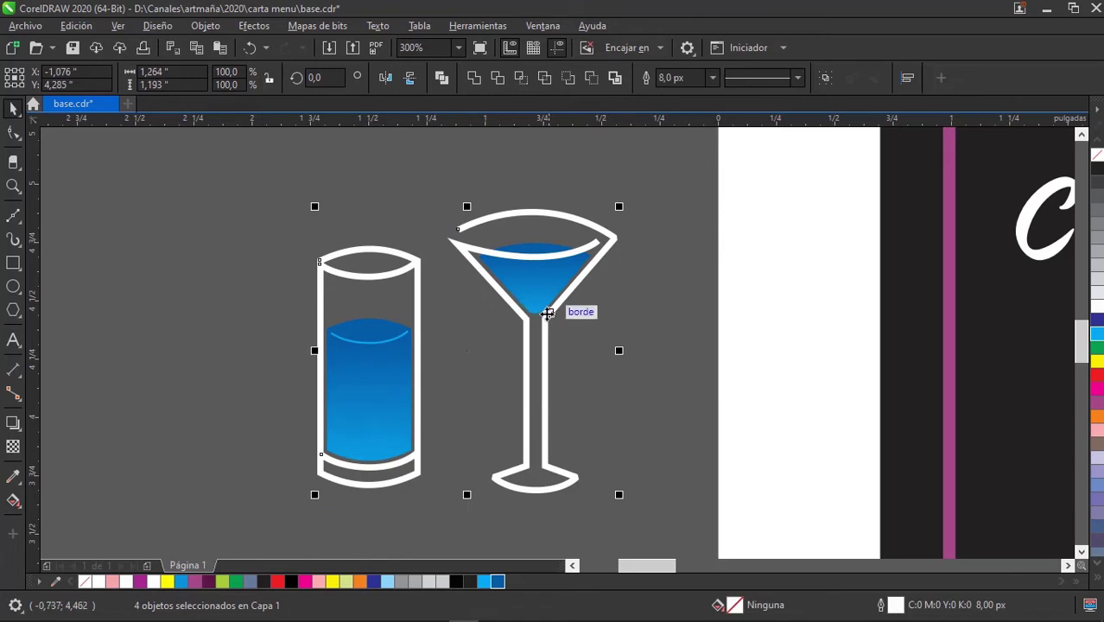
left_click_drag(519, 306, 218, 304)
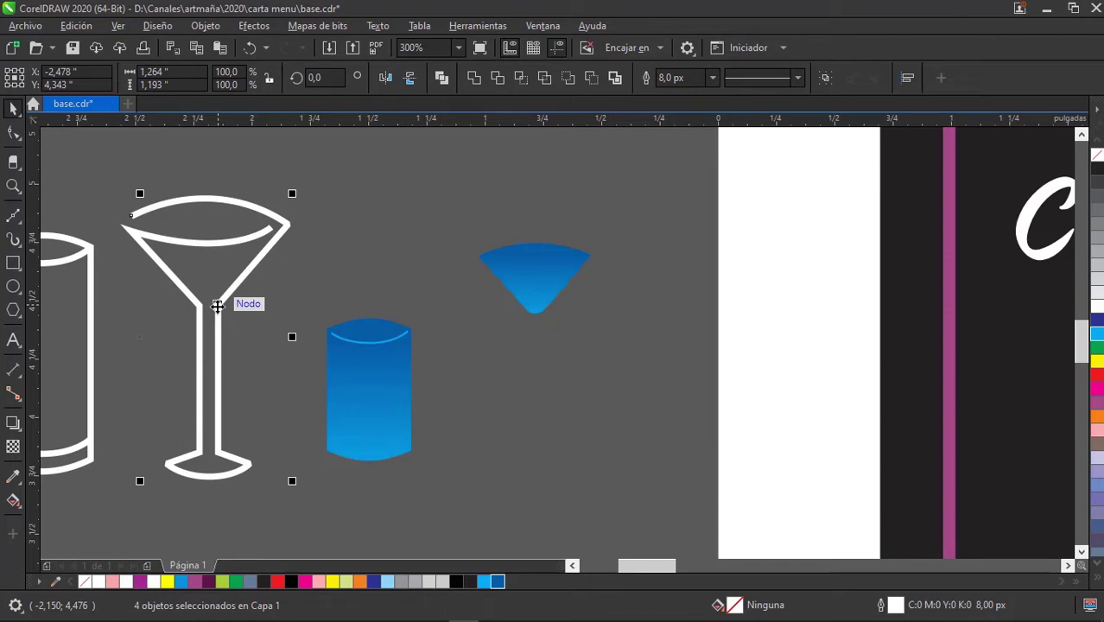
key("ctrl+z")
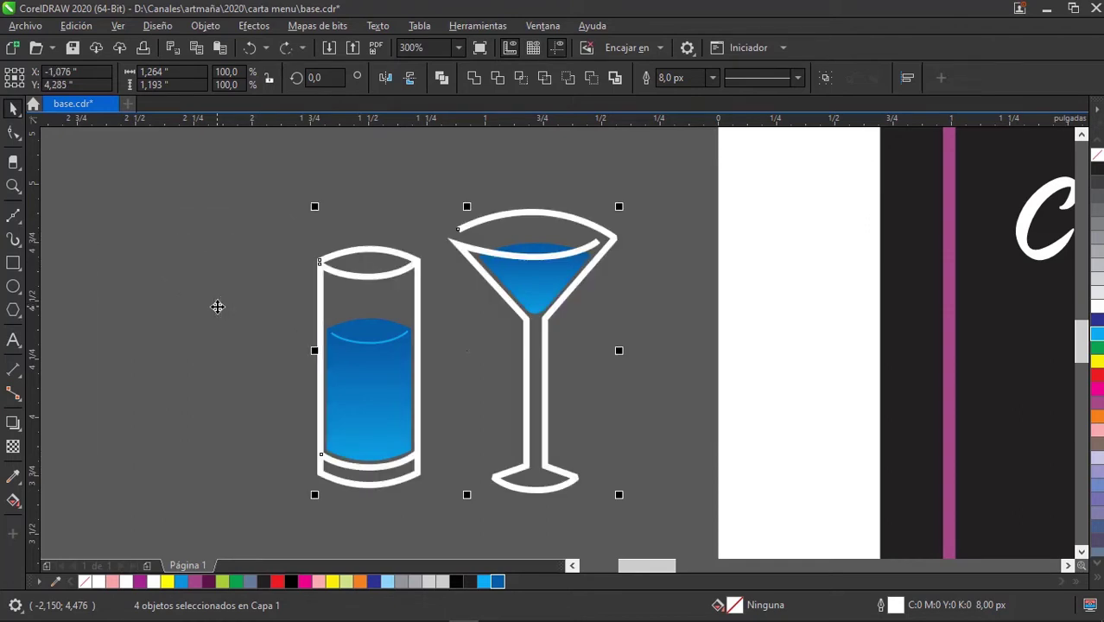
key("ctrl+g")
left_click_drag(659, 218, 393, 371)
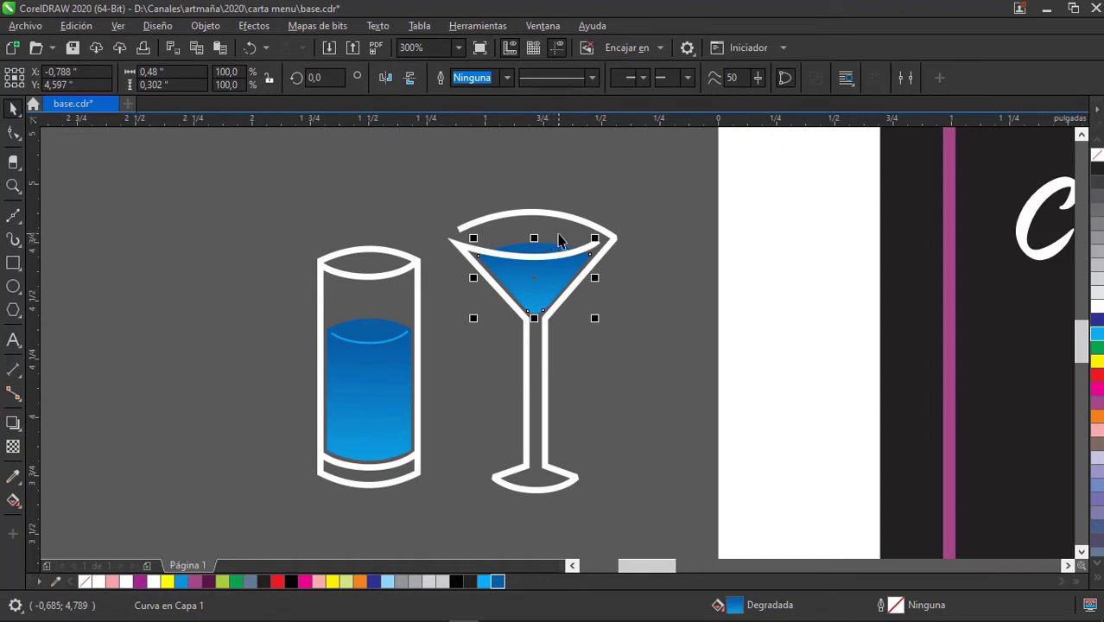
Drag a copy of both glass icons beside the Cocktail heading and scale it to fit.
left_click(626, 208)
scroll(630, 208, "down", 2)
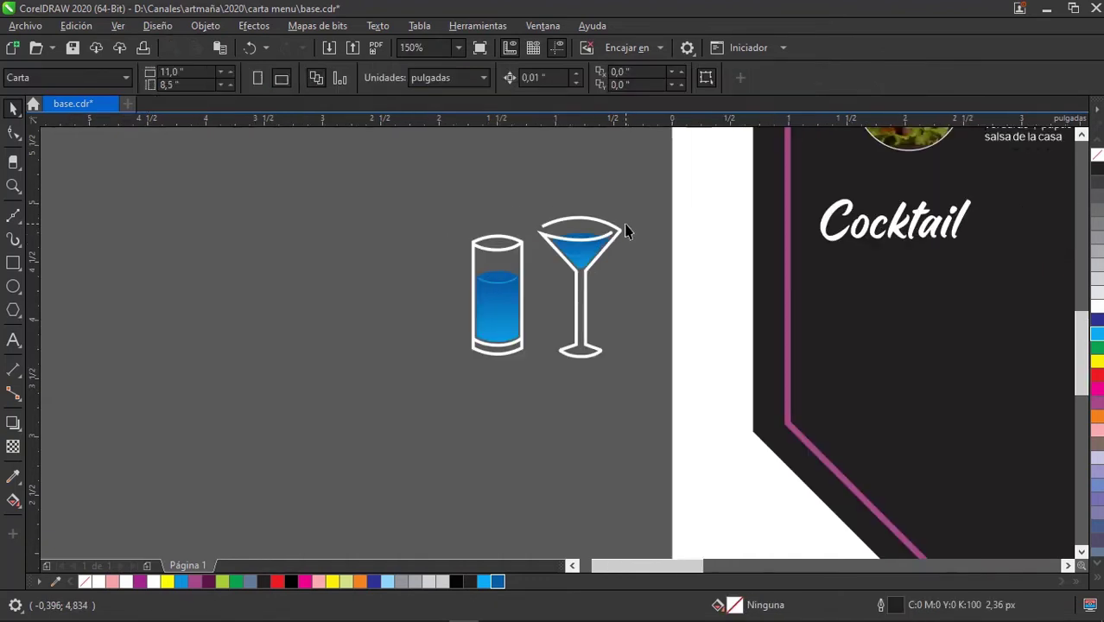
left_click_drag(633, 210, 462, 367)
scroll(483, 250, "right", 2)
scroll(483, 251, "up", 1)
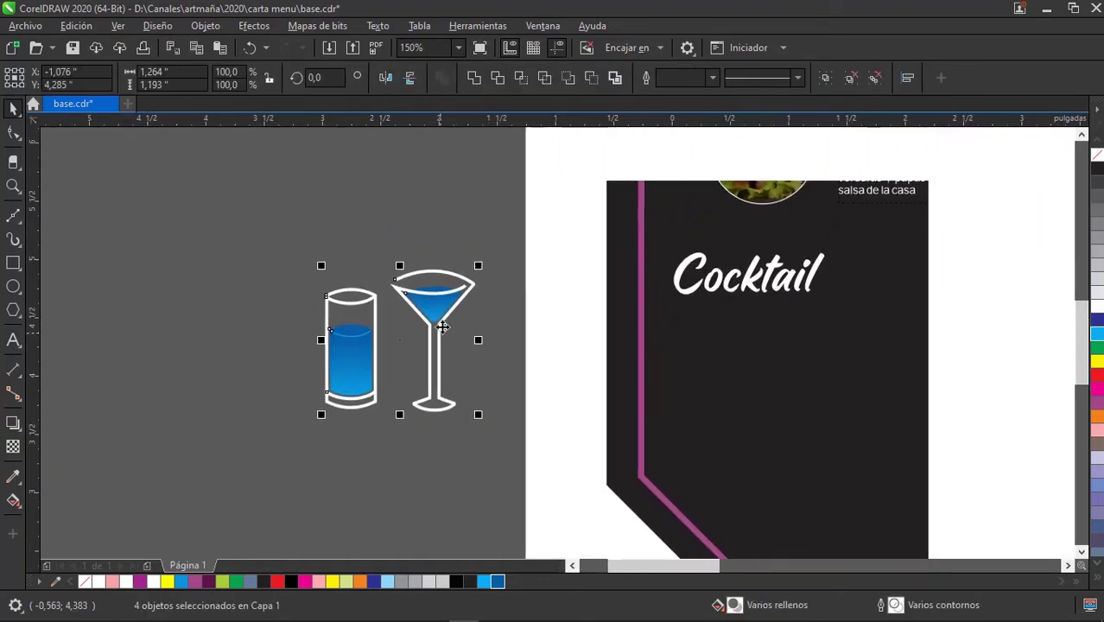
left_click_drag(494, 225, 231, 451)
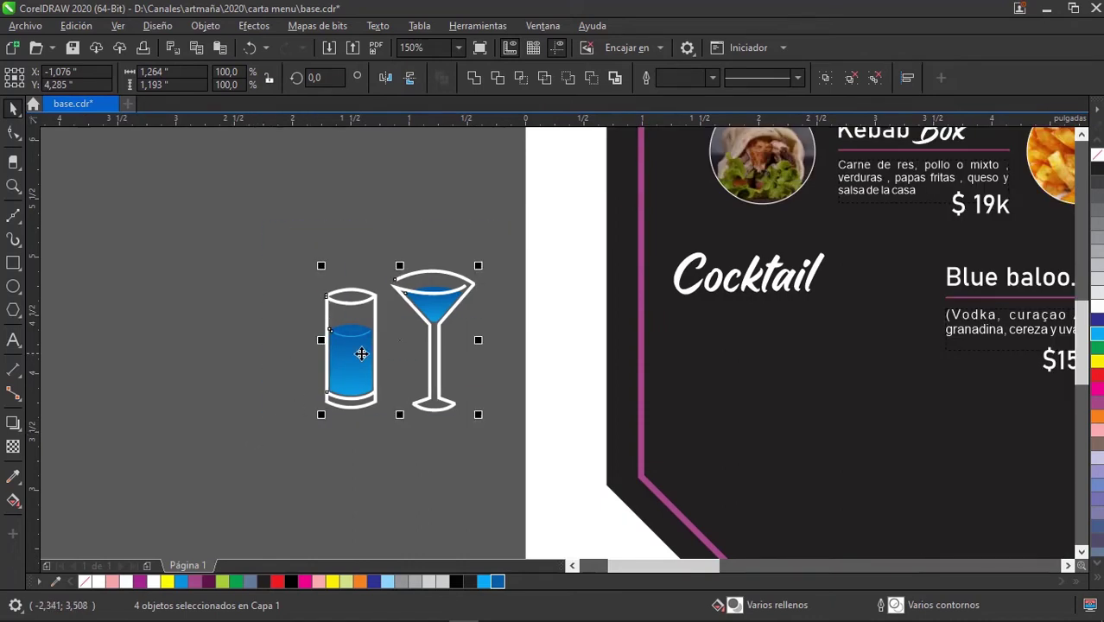
left_click_drag(362, 352, 858, 311)
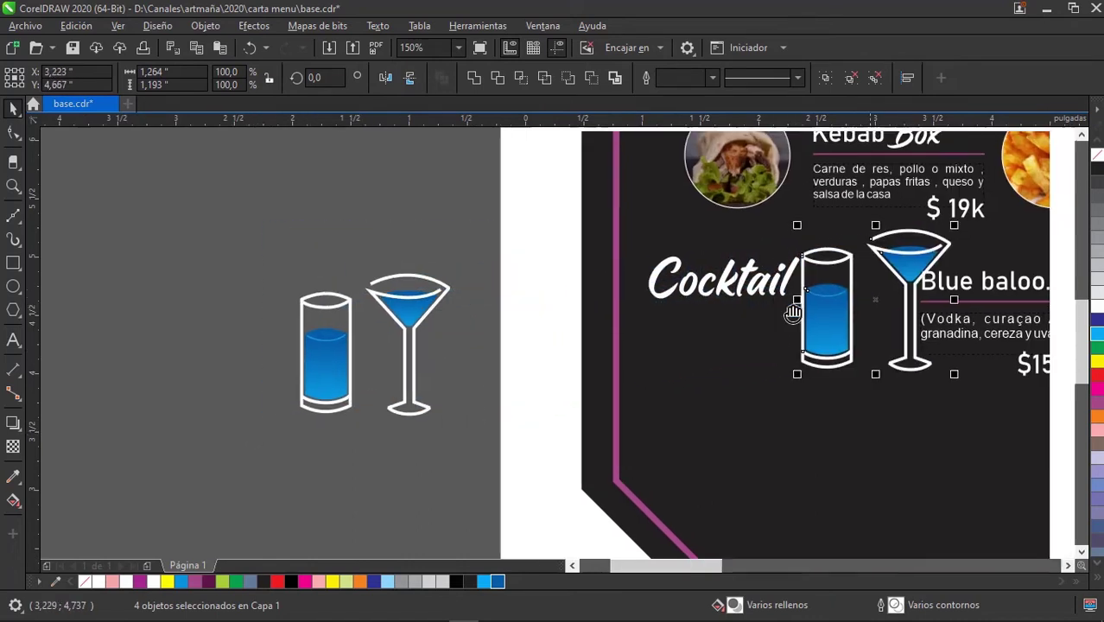
scroll(788, 276, "up", 2)
mouse_move(794, 229)
left_mouse_down()
mouse_move(744, 243)
mouse_move(730, 315)
mouse_move(730, 279)
mouse_move(714, 274)
left_mouse_up()
left_click_drag(663, 334, 672, 338)
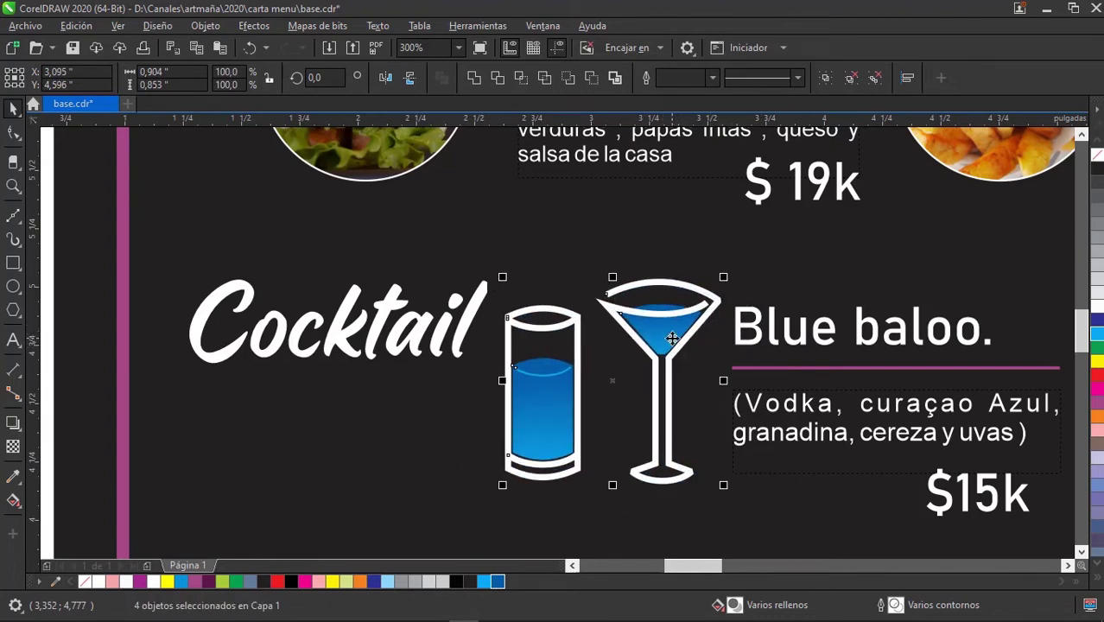
scroll(671, 339, "down", 2)
Delete the original glass icons left off the page.
left_click(282, 301)
scroll(283, 300, "left", 1)
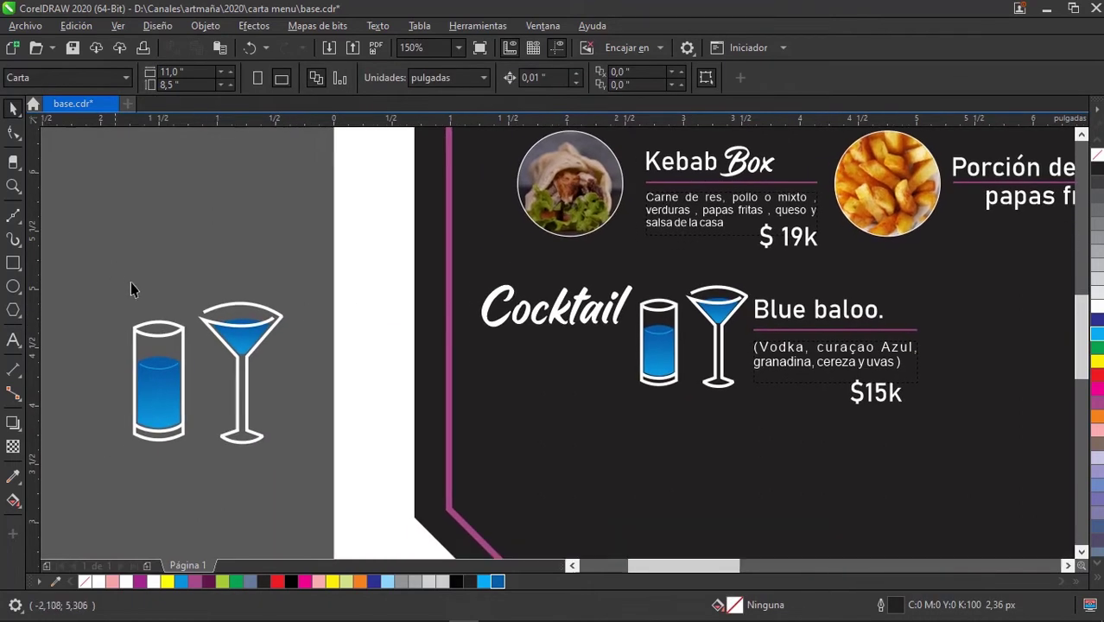
left_click_drag(131, 289, 320, 476)
key("Delete")
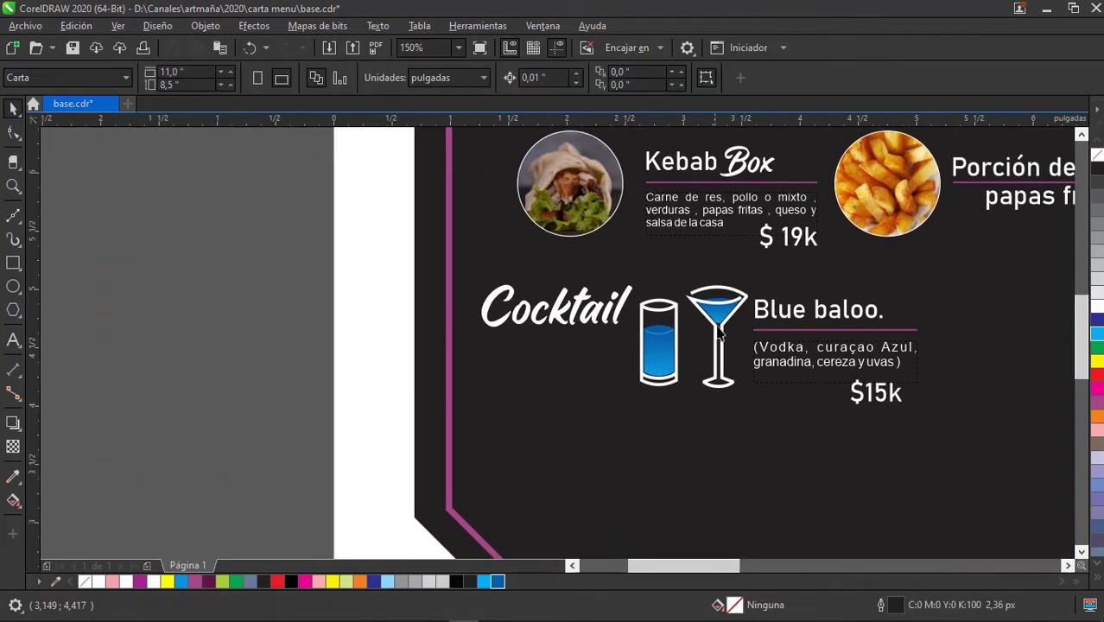
scroll(720, 332, "down", 3)
mouse_move(494, 544)
left_mouse_down()
mouse_move(735, 148)
mouse_move(254, 178)
left_mouse_up()
scroll(298, 240, "up", 2)
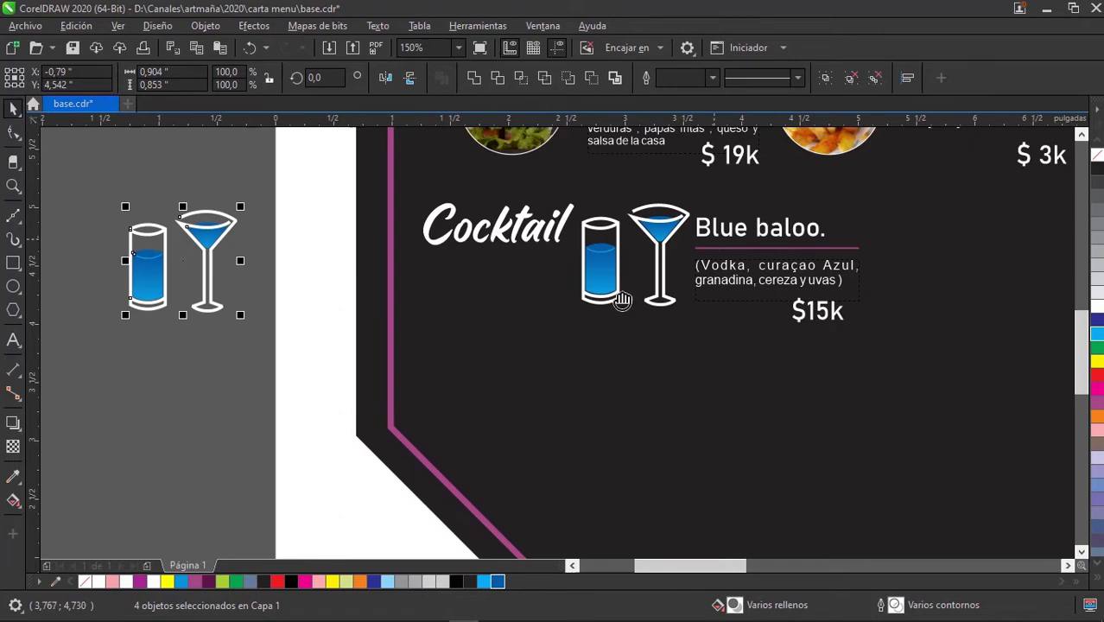
scroll(622, 300, "up", 2)
scroll(621, 300, "down", 2)
scroll(639, 321, "up", 2)
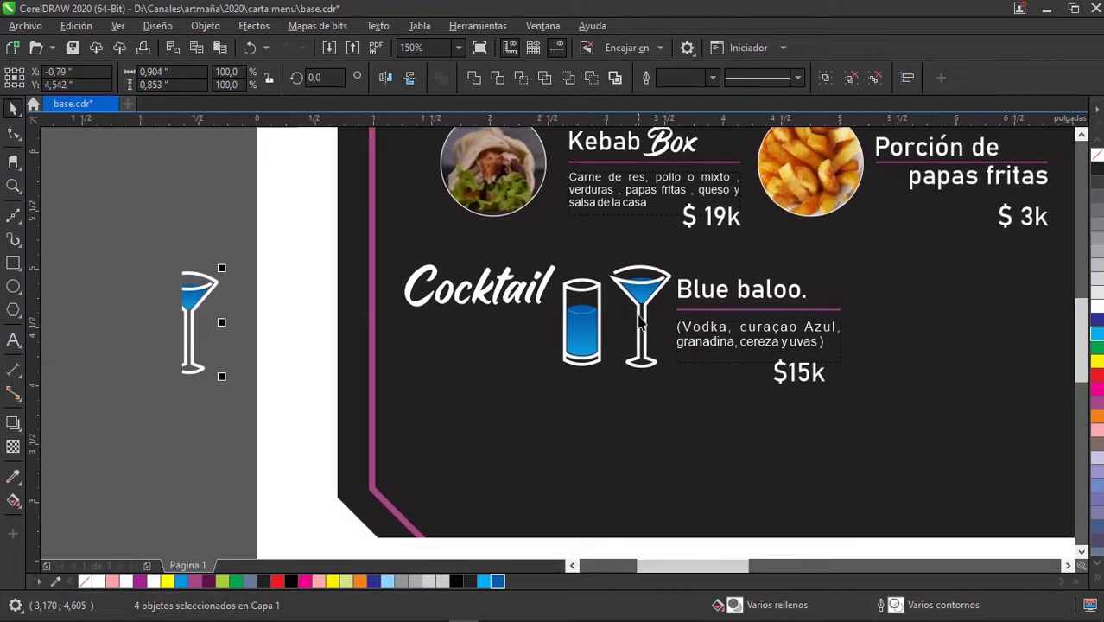
scroll(639, 324, "down", 2)
scroll(670, 331, "up", 2)
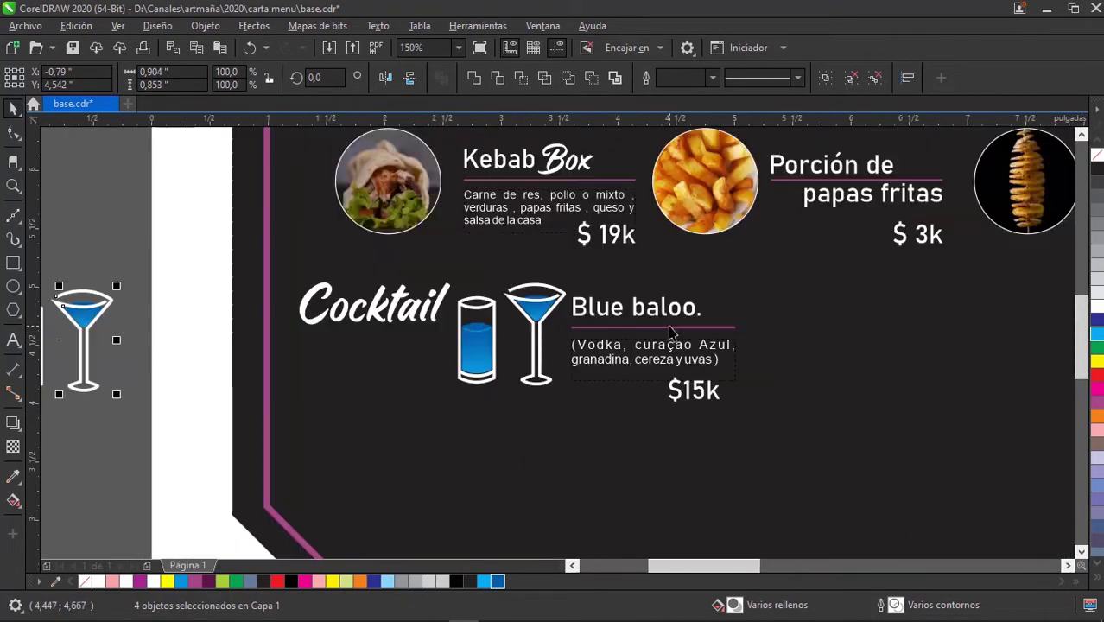
scroll(710, 393, "up", 3)
Nudge the $15k price up and to the right.
left_click(713, 409)
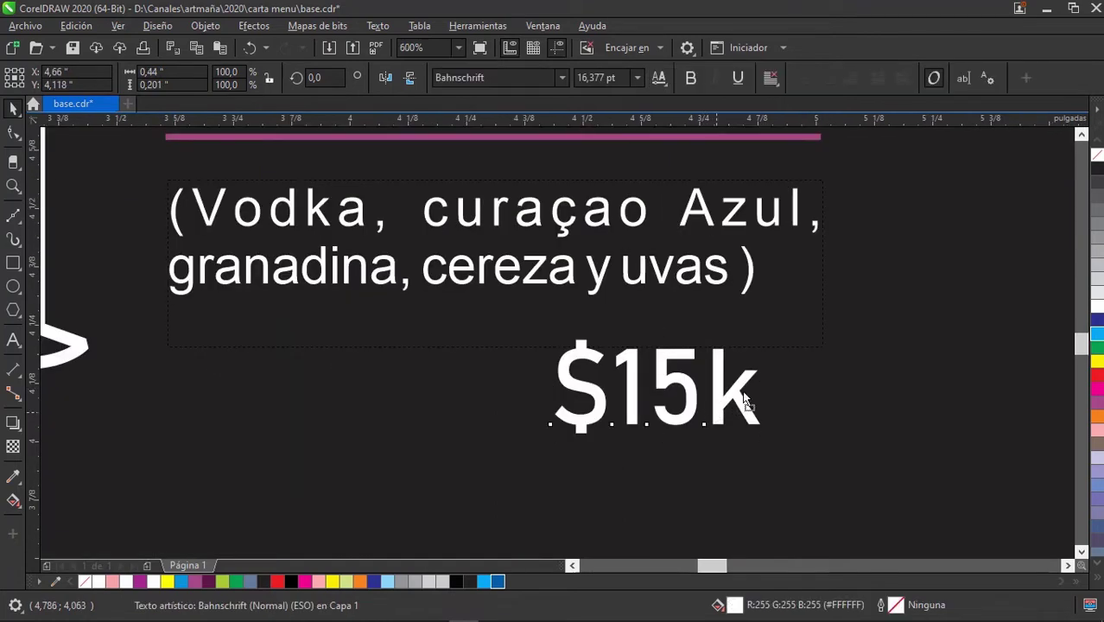
left_click_drag(745, 394, 782, 406)
scroll(782, 405, "down", 3)
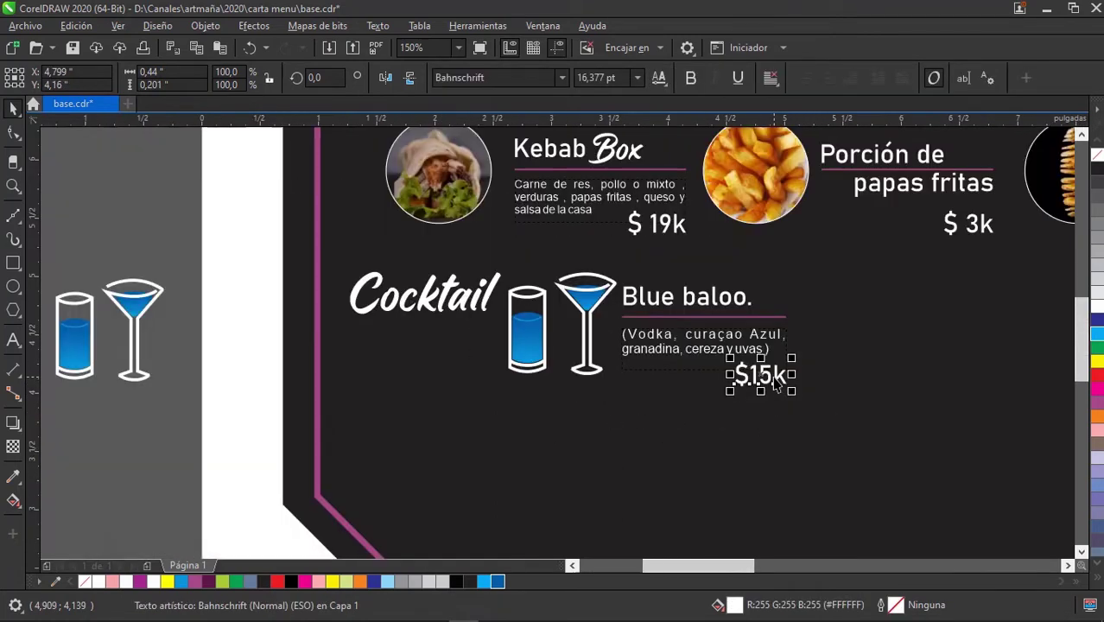
scroll(760, 380, "up", 1)
Move the Rose Lime texts from beside the page onto the menu.
left_click(665, 343)
scroll(665, 343, "down", 1)
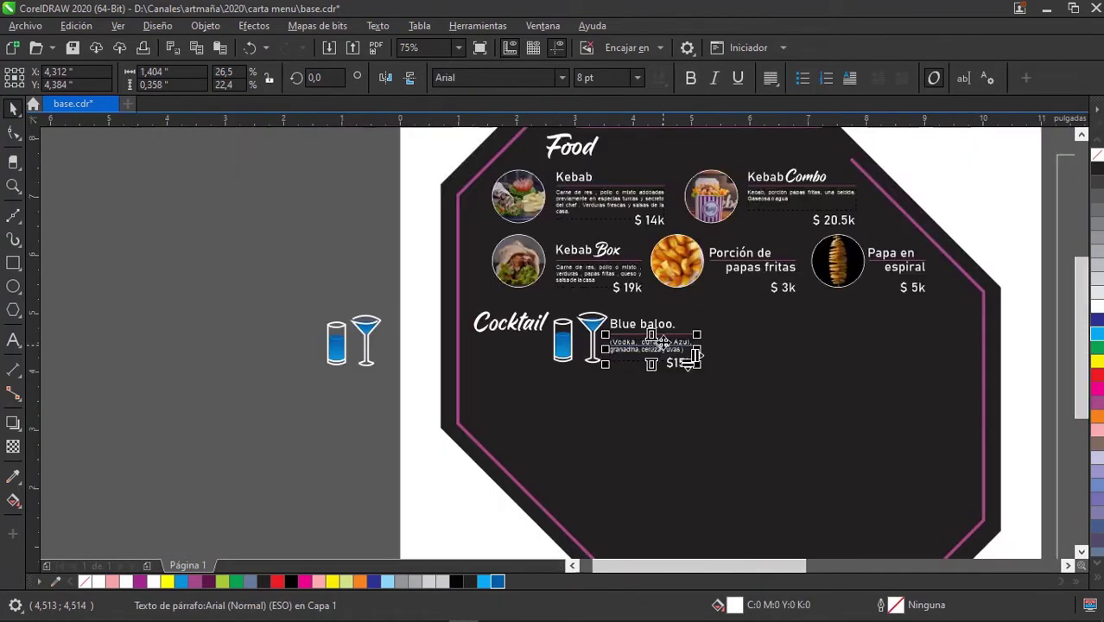
scroll(553, 345, "right", 3)
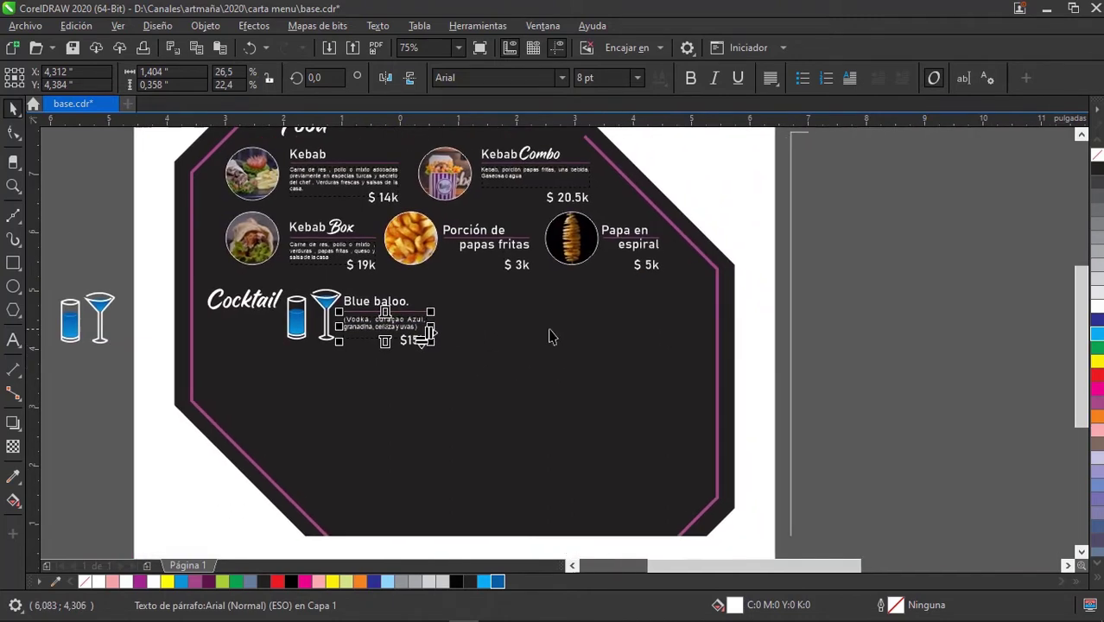
scroll(553, 346, "right", 3)
scroll(422, 302, "up", 1)
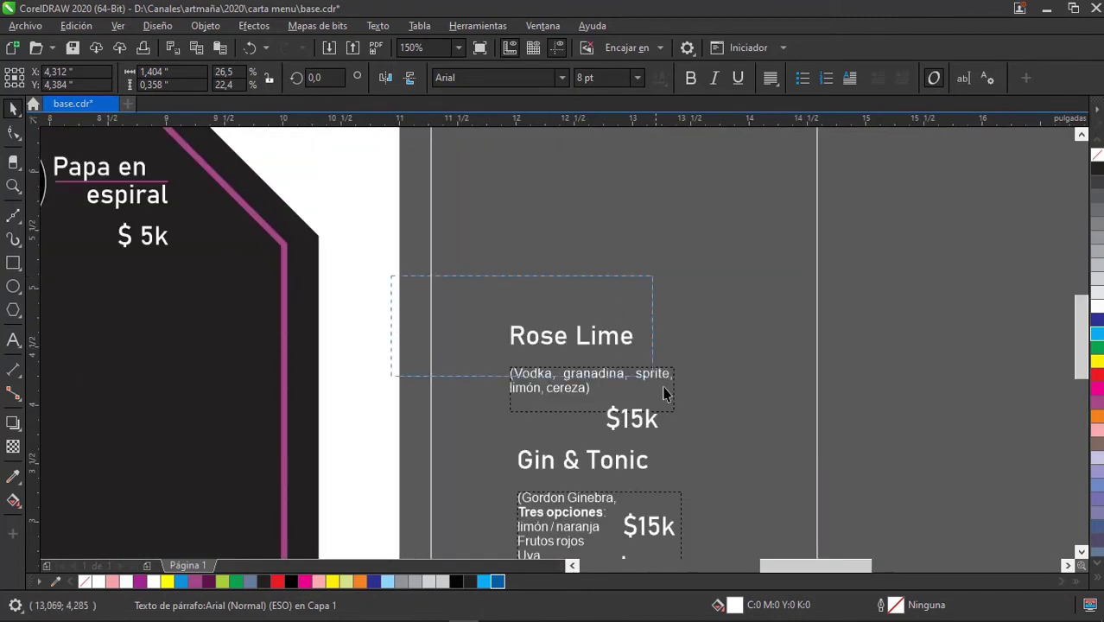
scroll(697, 443, "down", 1)
scroll(697, 443, "left", 3)
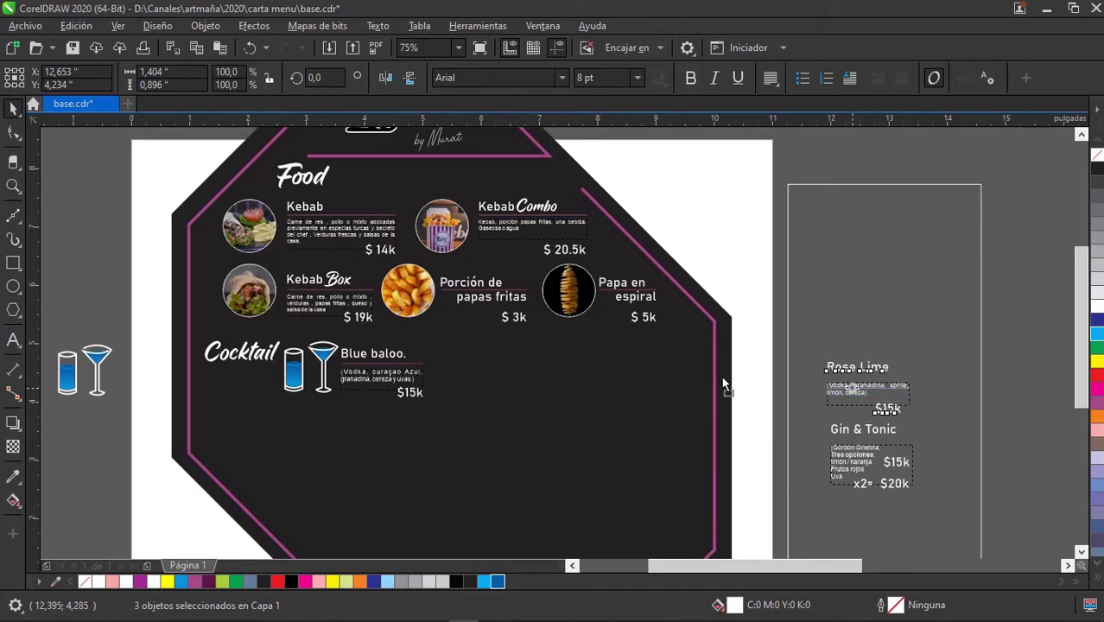
left_click_drag(853, 378, 495, 378)
left_click(734, 344)
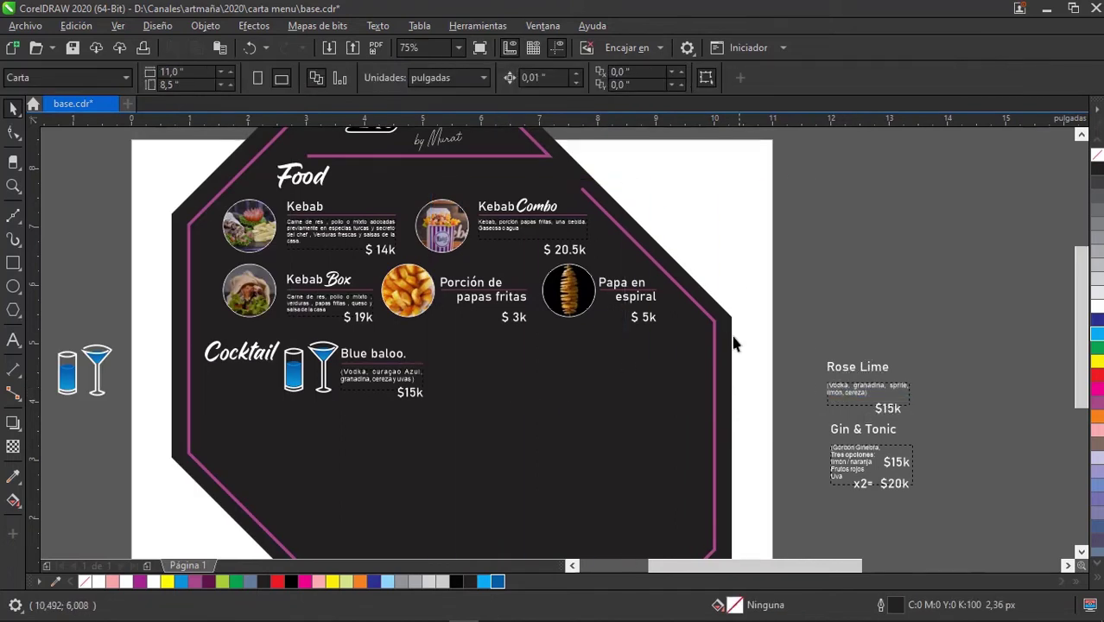
left_click_drag(925, 407, 485, 378)
left_click(530, 343)
Copy Blue baloo's pink underline to sit under the Rose Lime title.
scroll(530, 342, "up", 3)
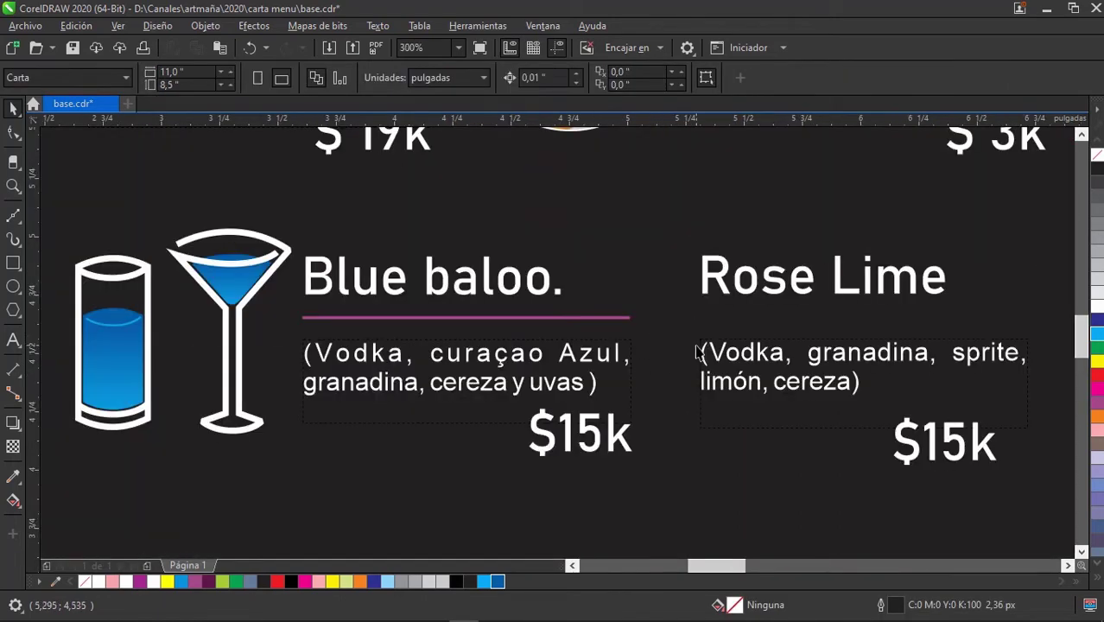
scroll(569, 350, "up", 1)
left_click(513, 335)
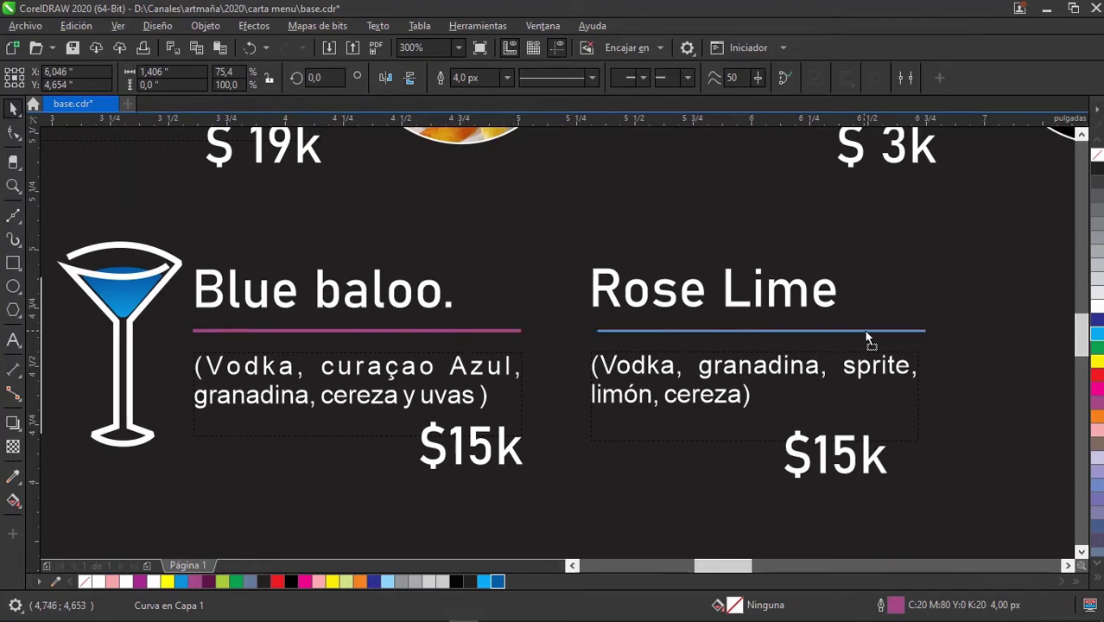
left_click_drag(458, 330, 855, 330)
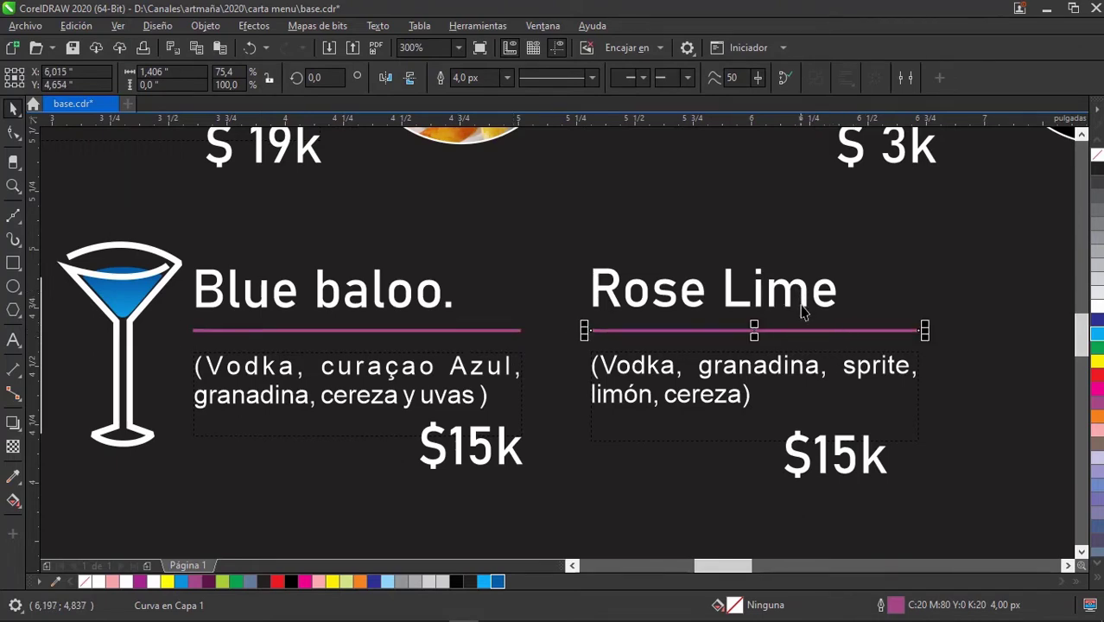
Shift the whole Rose Lime listing right, beside Blue baloo.
scroll(802, 313, "down", 1)
scroll(623, 374, "down", 1)
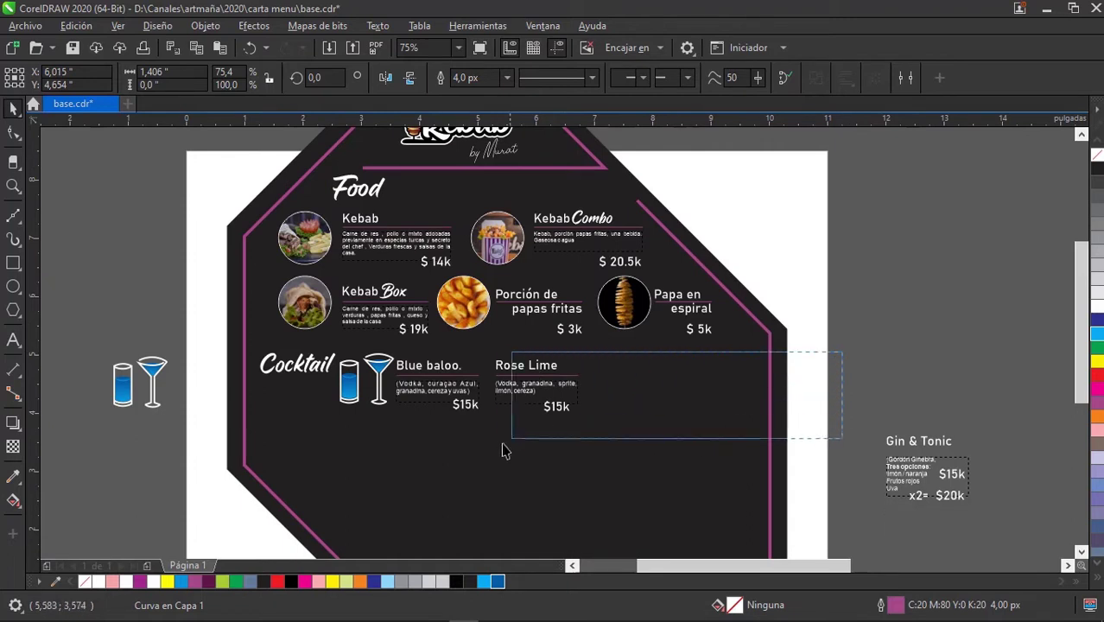
left_click_drag(842, 355, 484, 450)
left_click_drag(532, 392, 568, 393)
left_click(86, 468)
scroll(399, 410, "up", 1)
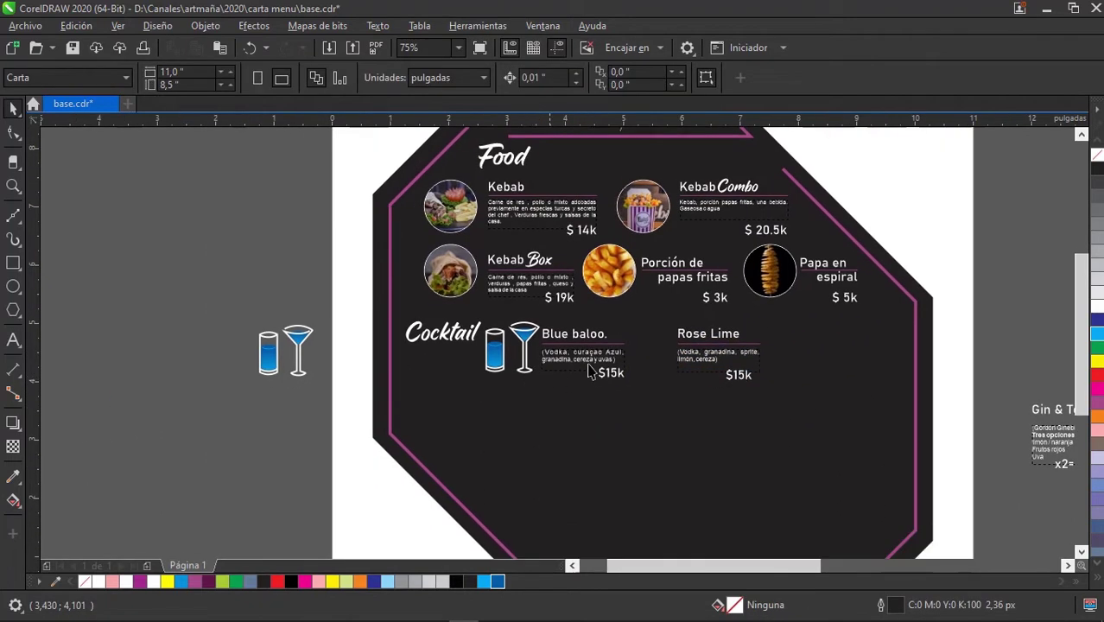
scroll(590, 387, "up", 1)
scroll(708, 380, "left", 3)
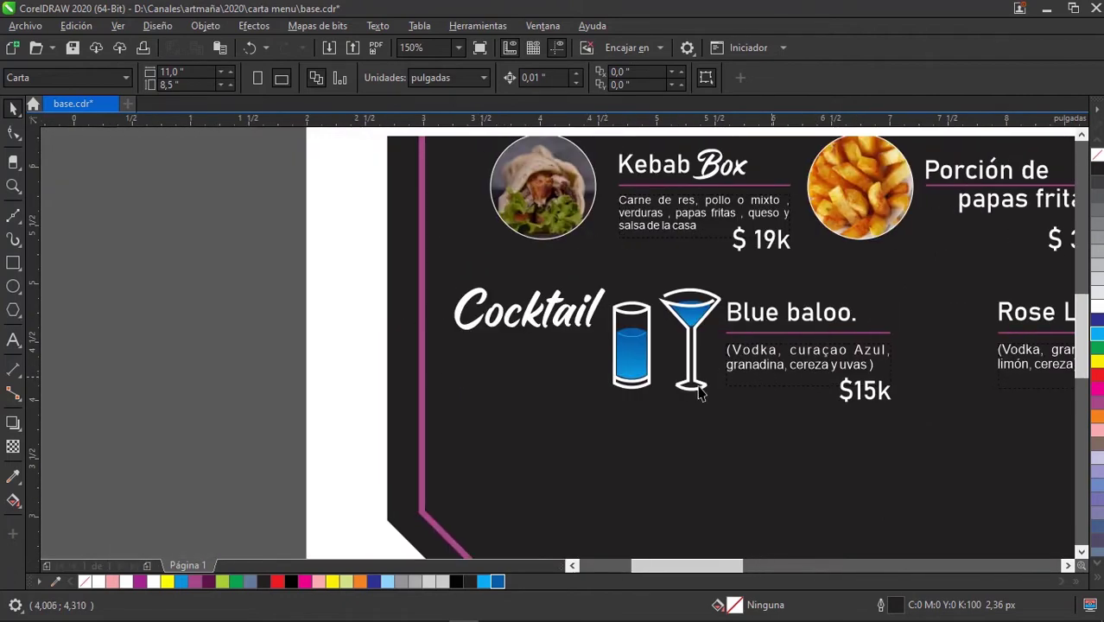
scroll(485, 389, "left", 3)
scroll(485, 389, "up", 1)
scroll(498, 338, "right", 2)
Place a copy of the two glass icons next to the originals.
scroll(498, 339, "down", 1)
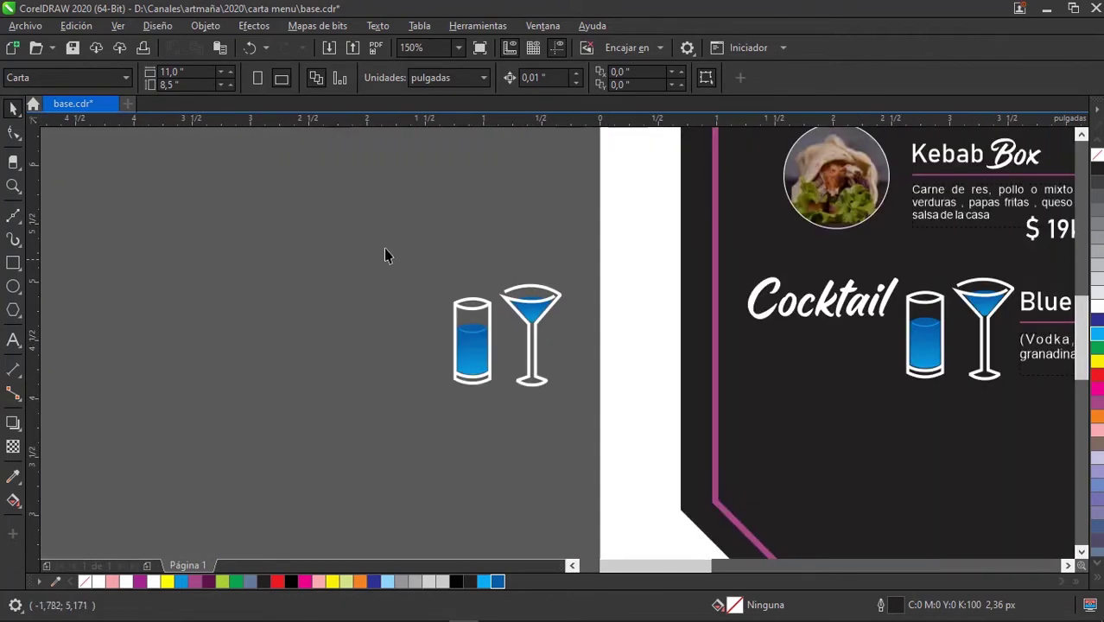
left_click_drag(384, 247, 606, 442)
scroll(414, 376, "right", 3)
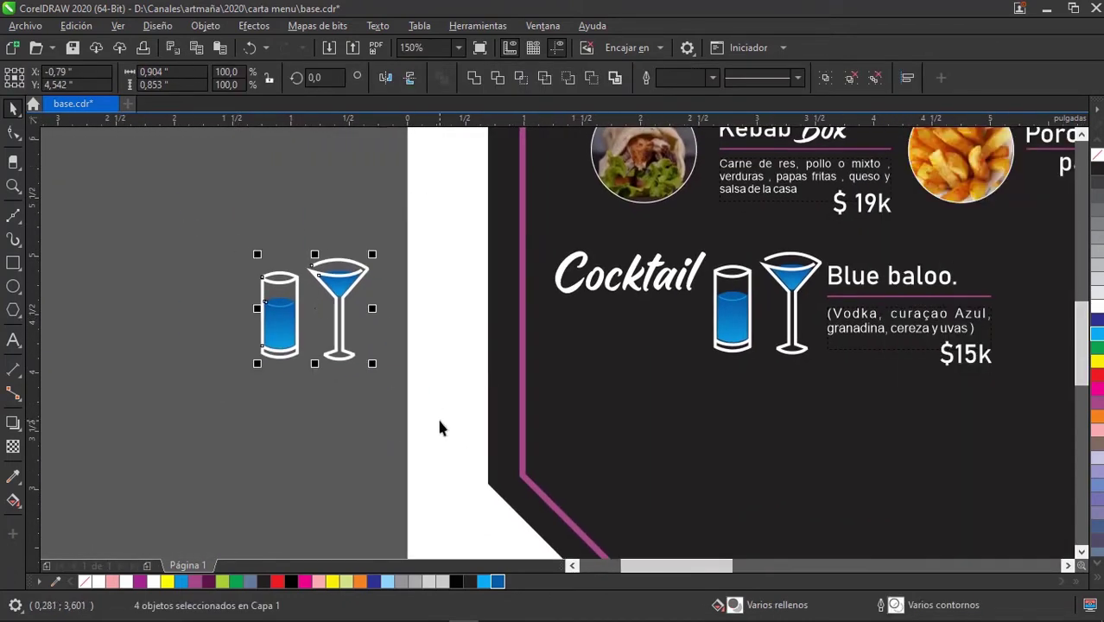
scroll(348, 339, "up", 1)
scroll(348, 339, "right", 3)
scroll(200, 374, "up", 1)
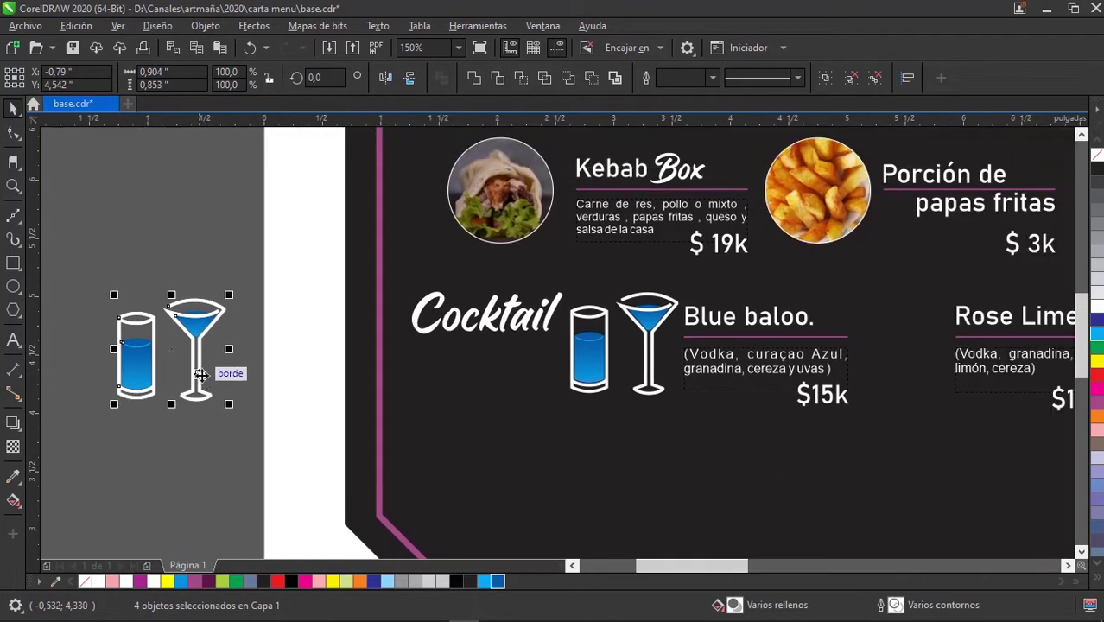
left_click_drag(198, 373, 313, 388)
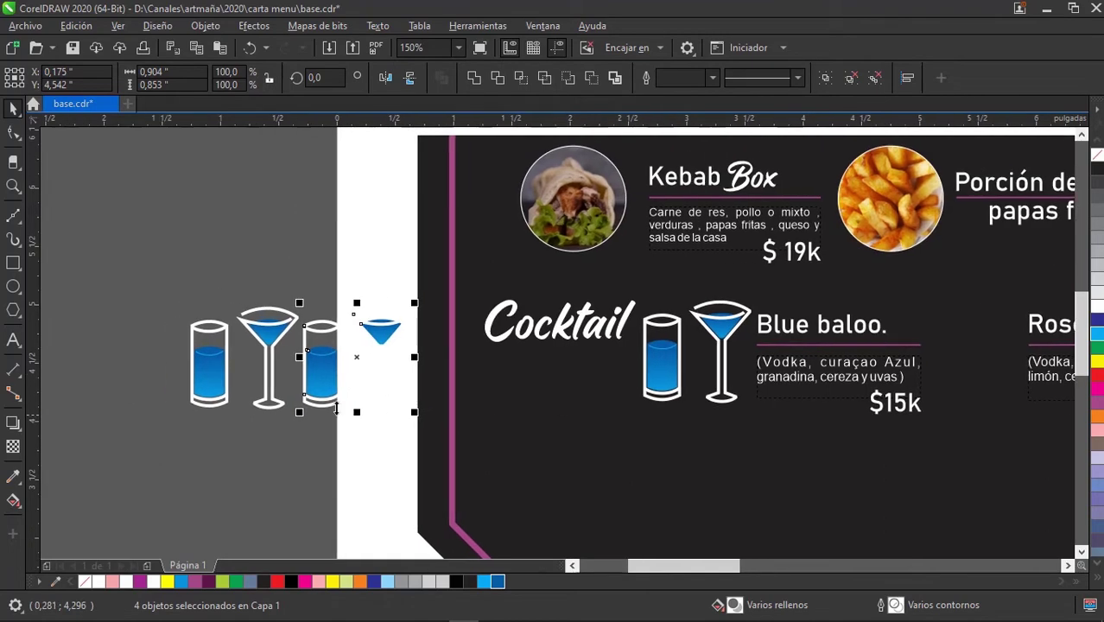
scroll(285, 380, "left", 5)
left_click_drag(570, 377, 312, 373)
left_click(321, 357)
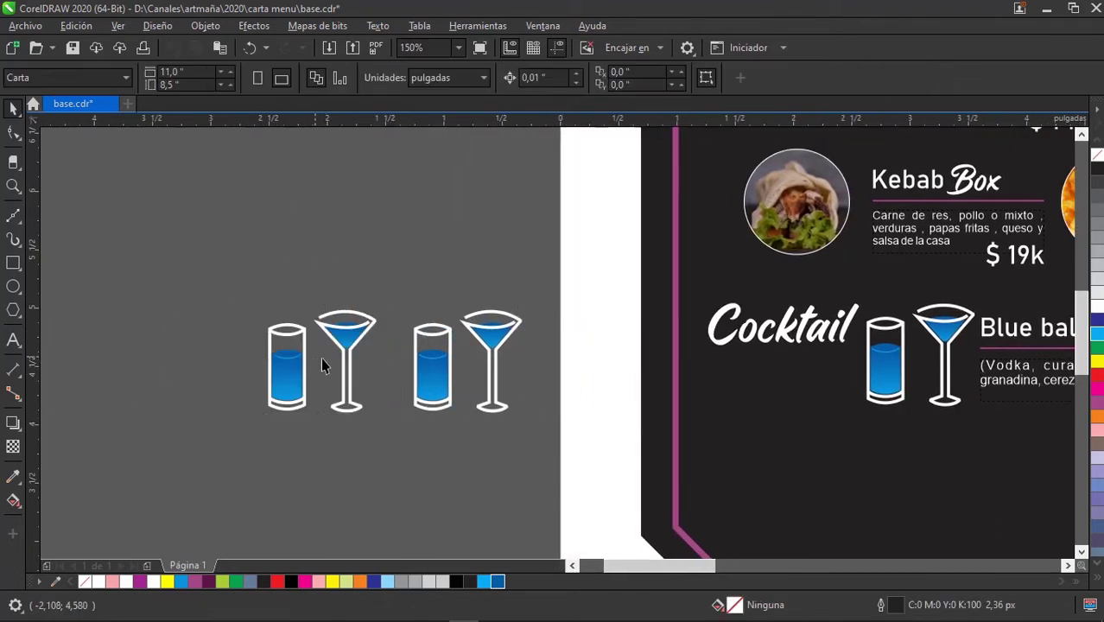
Give the copied martini's liquid a gradient from light pink at top to magenta at bottom.
scroll(295, 381, "up", 2)
scroll(278, 370, "up", 2)
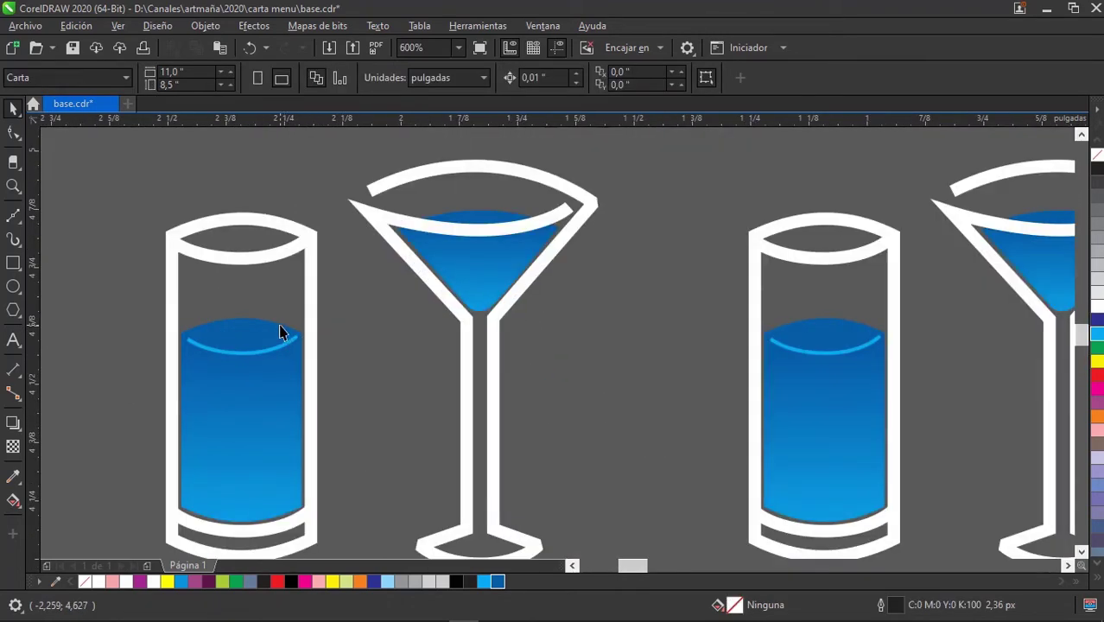
left_click(279, 323)
left_click_drag(658, 373, 443, 256)
left_click(13, 500)
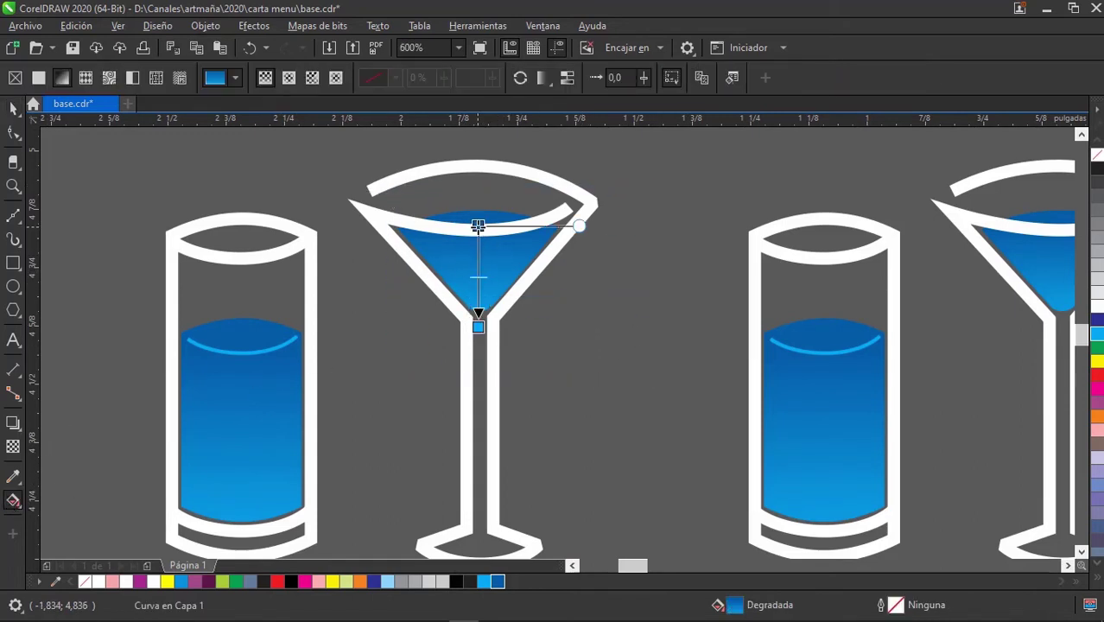
left_click(477, 226)
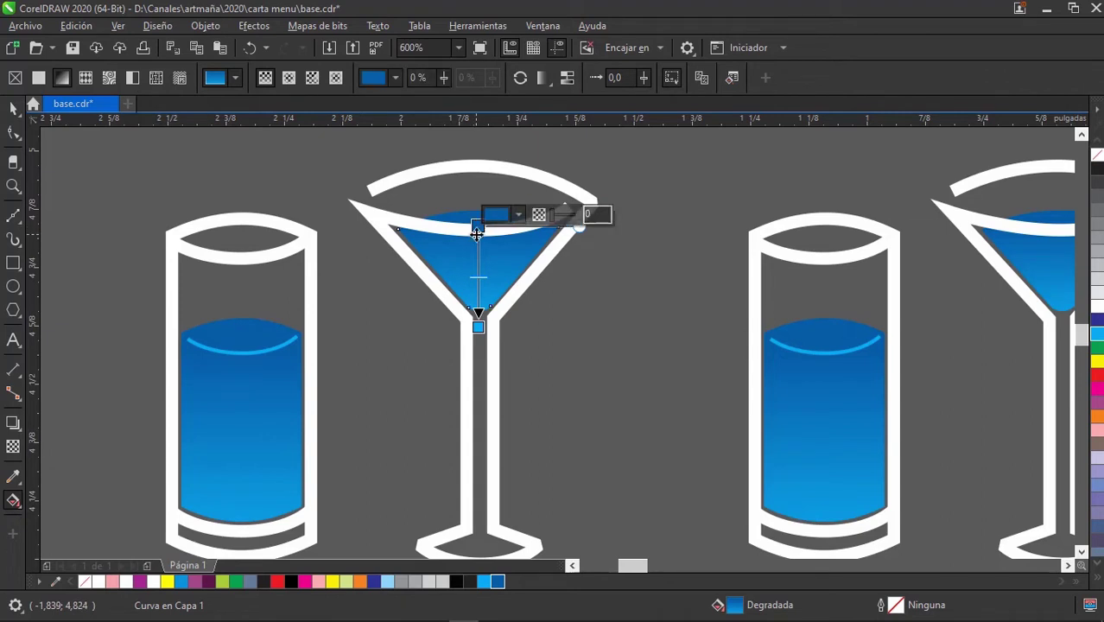
left_click(111, 582)
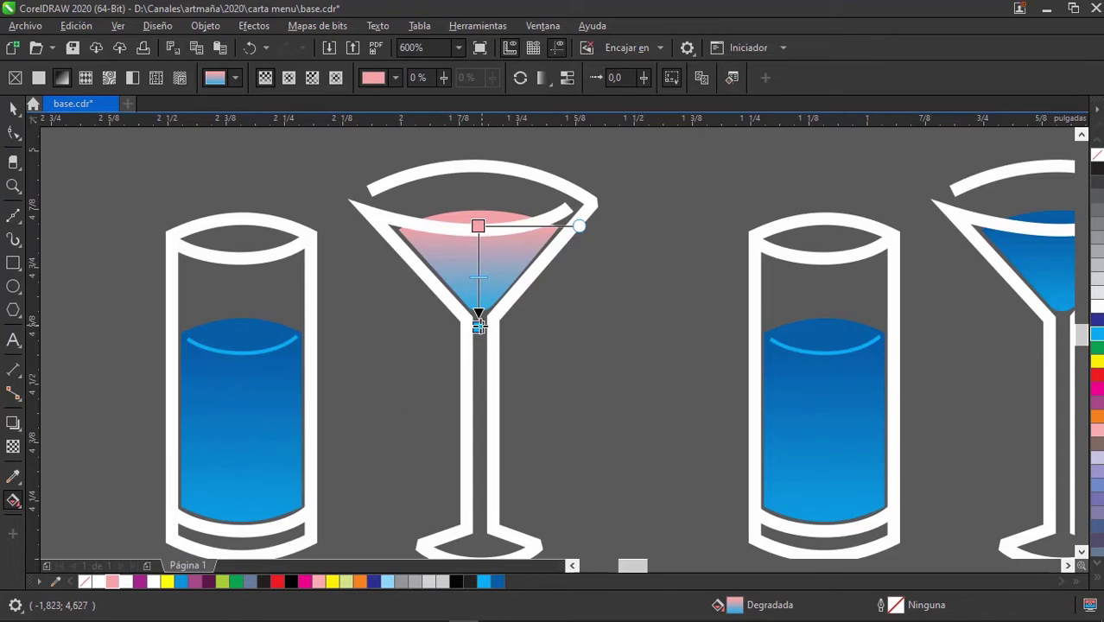
left_click(477, 327)
left_click(318, 581)
left_click(304, 581)
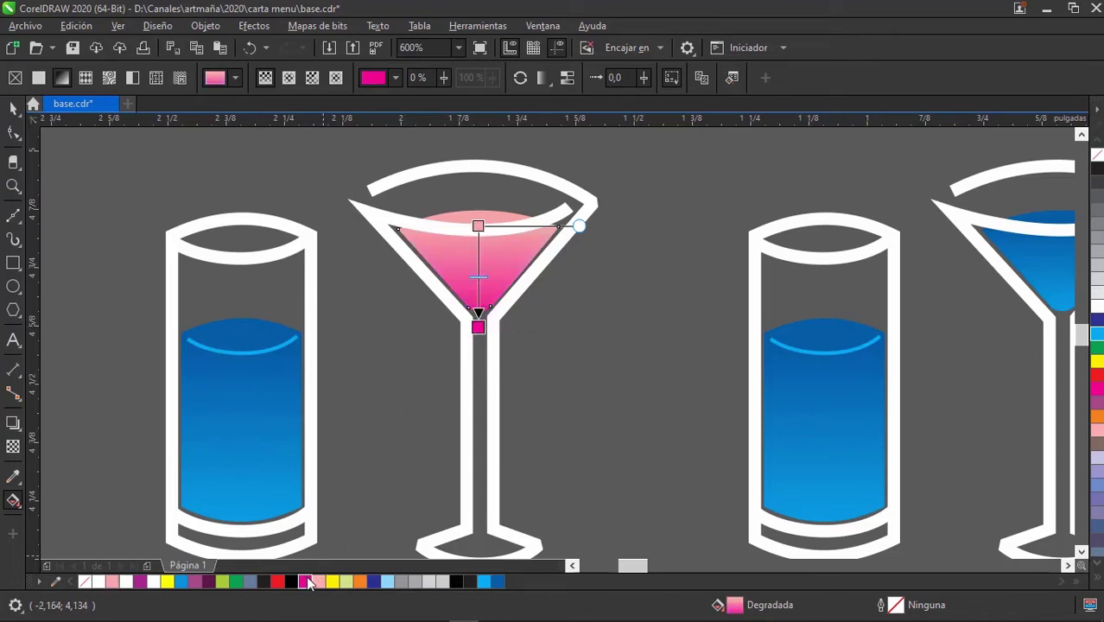
left_click(13, 107)
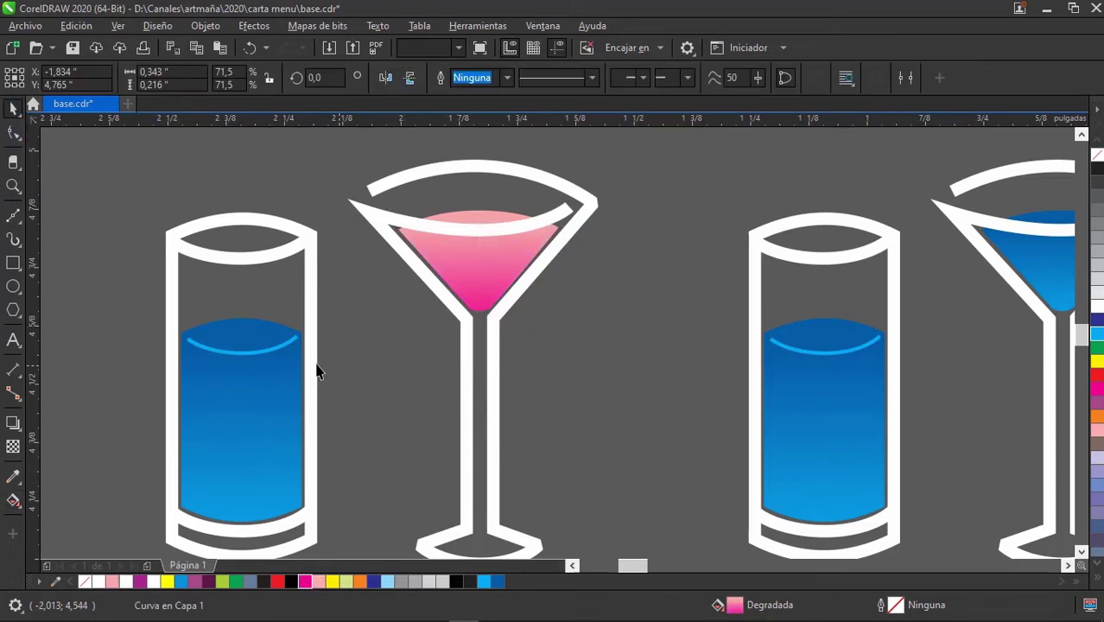
Select the copied glass group and the tall glass's blue liquid to check them.
left_click(304, 339)
left_click(367, 388)
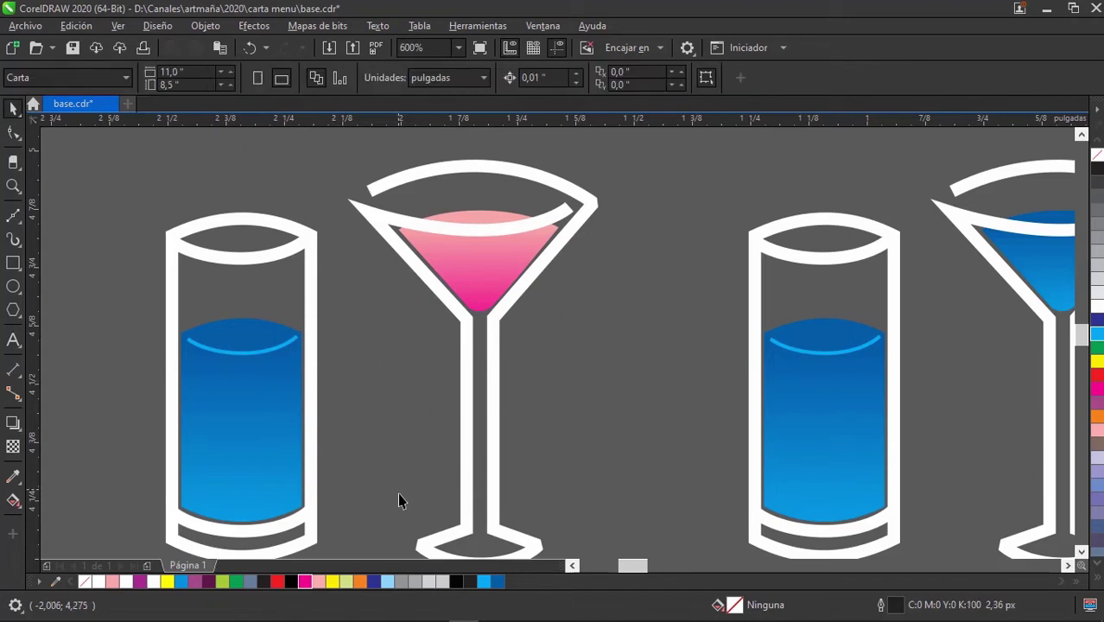
left_click_drag(381, 527, 100, 289)
scroll(541, 362, "left", 2)
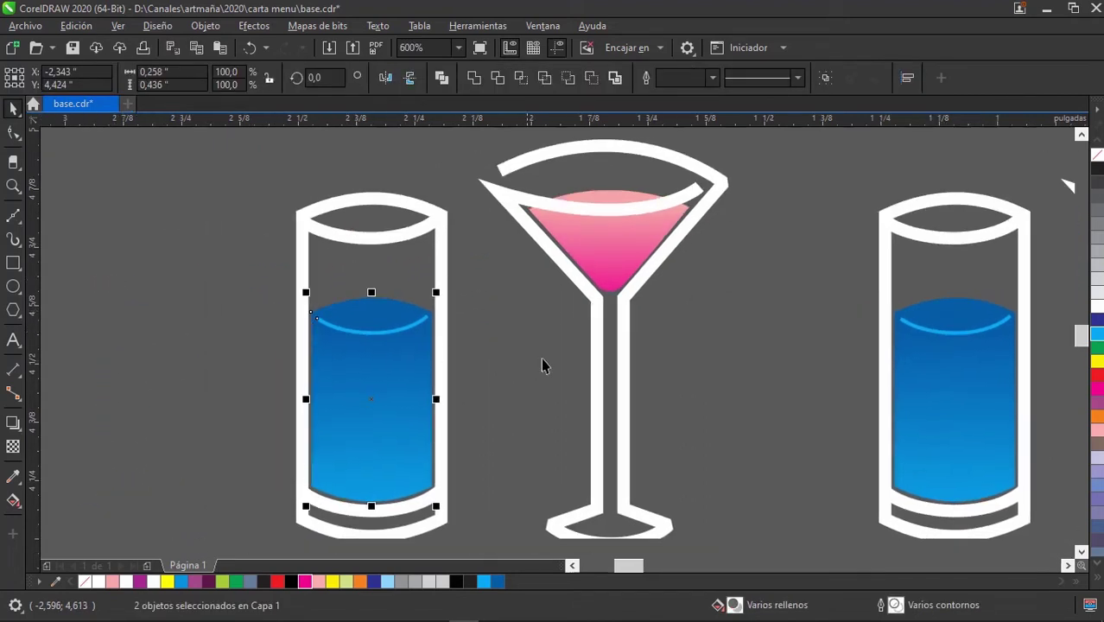
left_click(507, 340)
scroll(494, 346, "up", 1)
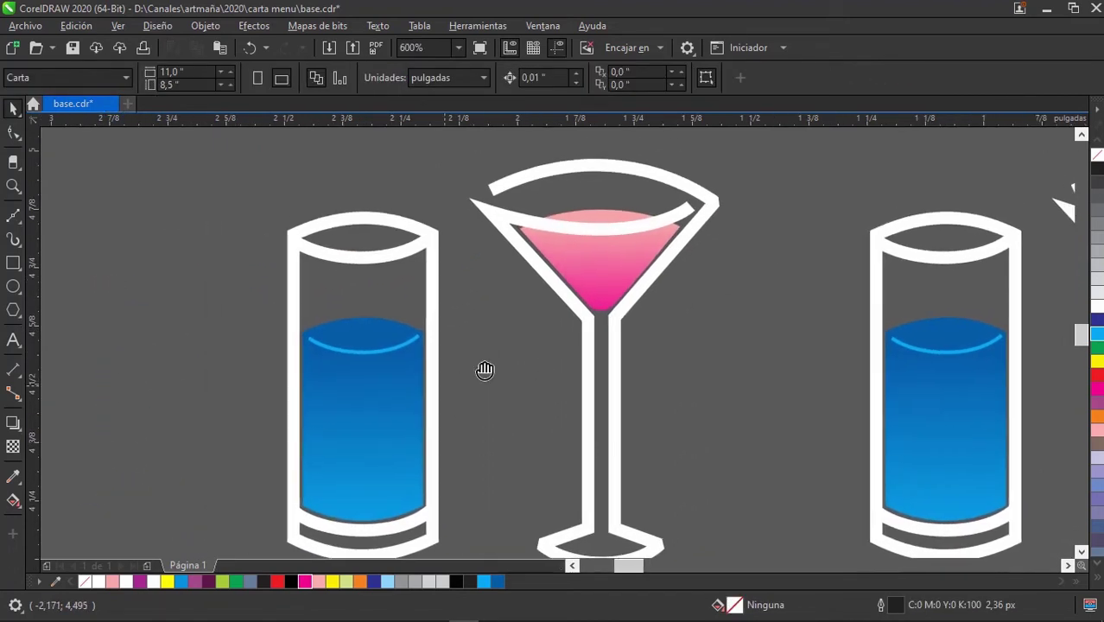
scroll(500, 354, "left", 1)
scroll(501, 354, "down", 1)
left_click(482, 337)
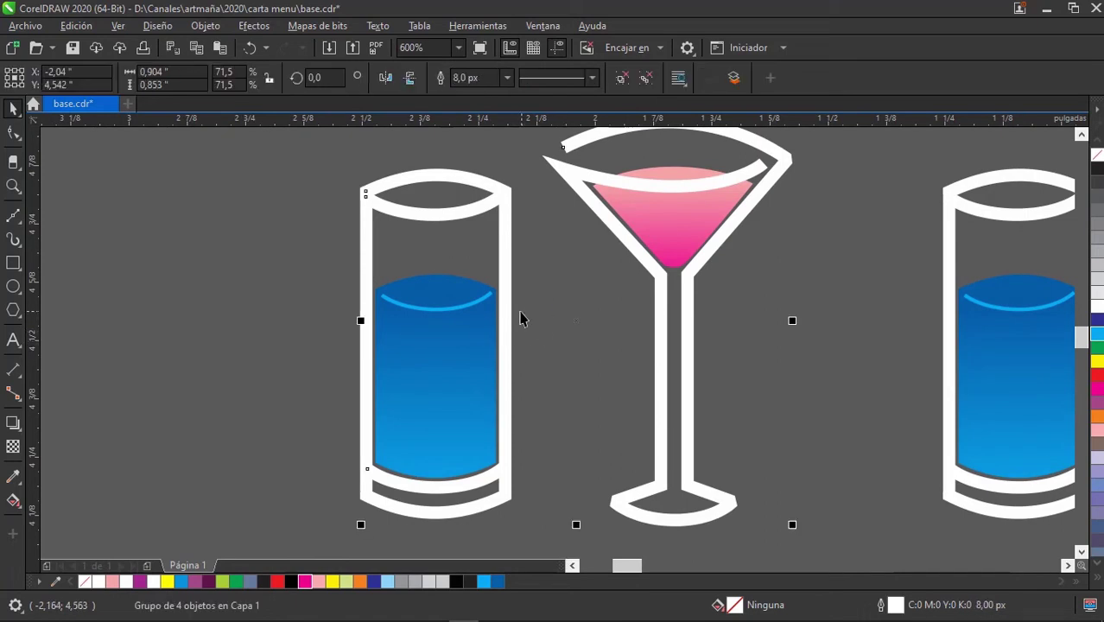
scroll(566, 352, "up", 2)
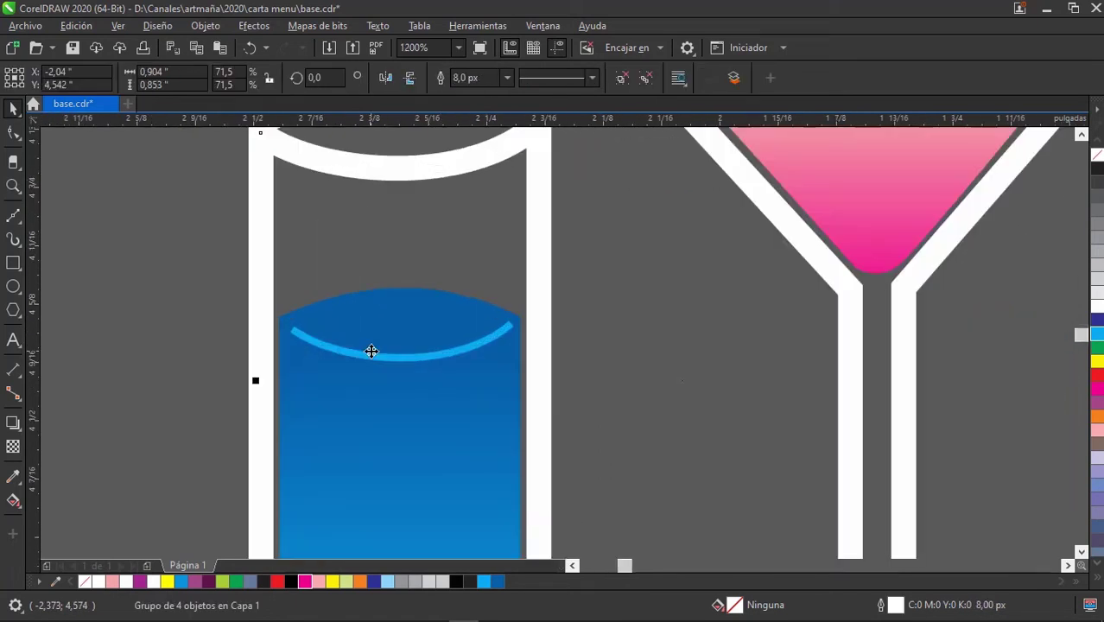
scroll(371, 351, "down", 2)
left_click(278, 369)
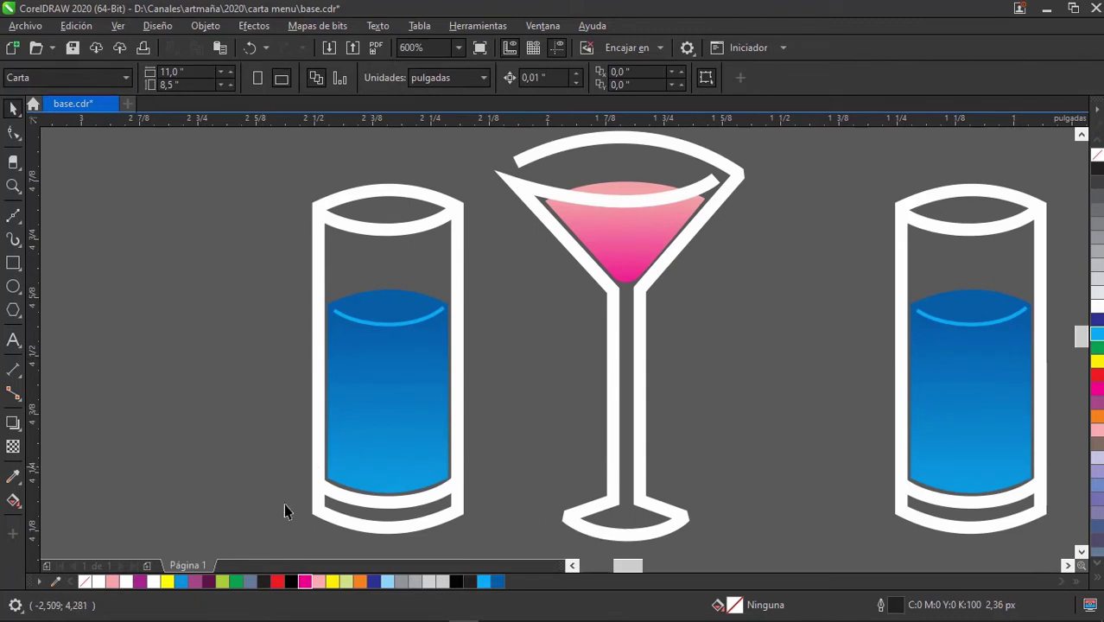
Fill the tall glass's blue liquid with light pink.
left_click_drag(414, 400, 499, 298)
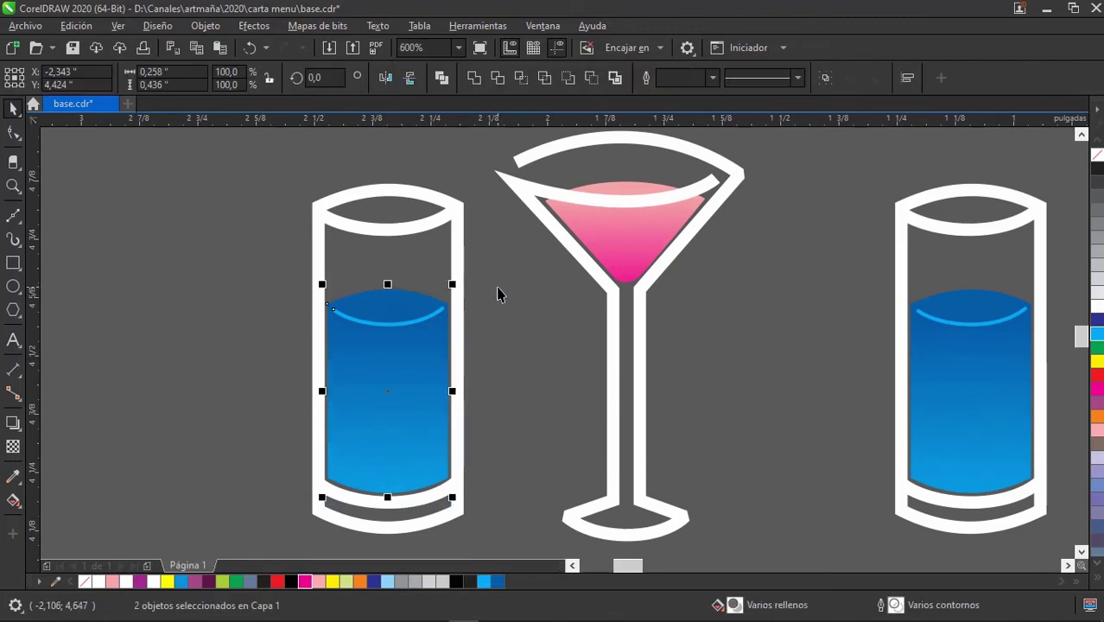
left_click(291, 316)
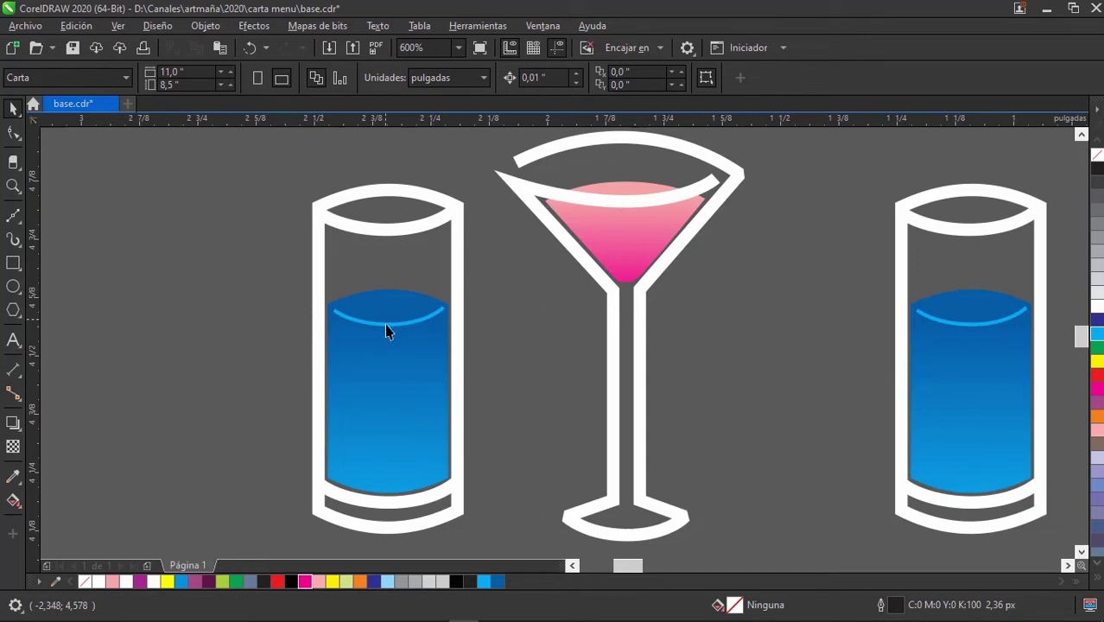
left_click(396, 332)
mouse_move(527, 374)
left_mouse_down()
mouse_move(327, 309)
mouse_move(317, 280)
mouse_move(514, 506)
left_mouse_up()
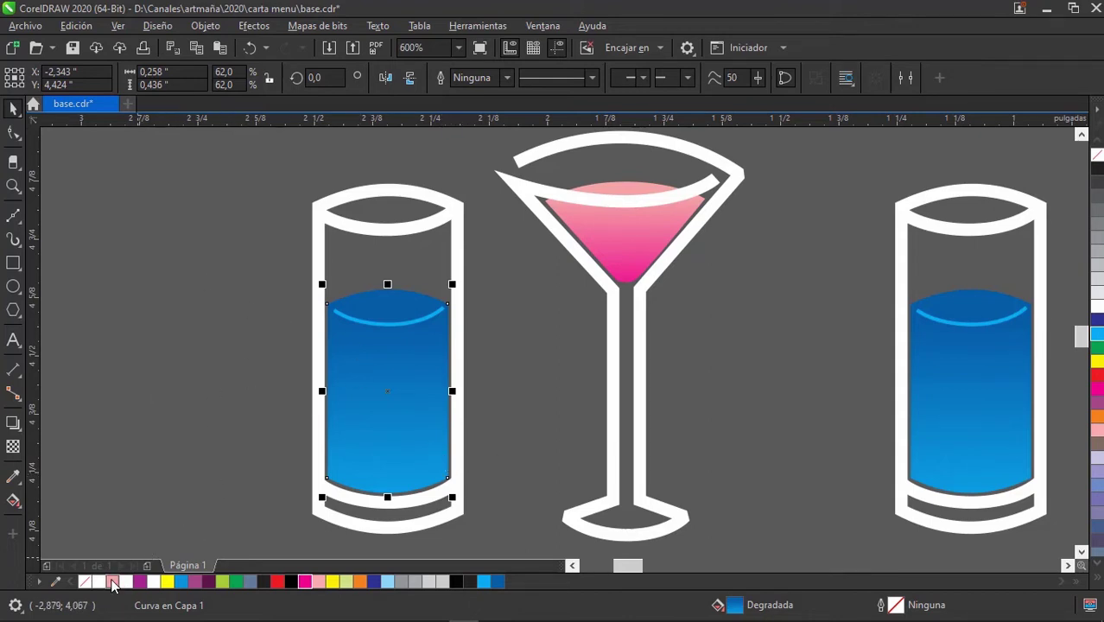
left_click(76, 25)
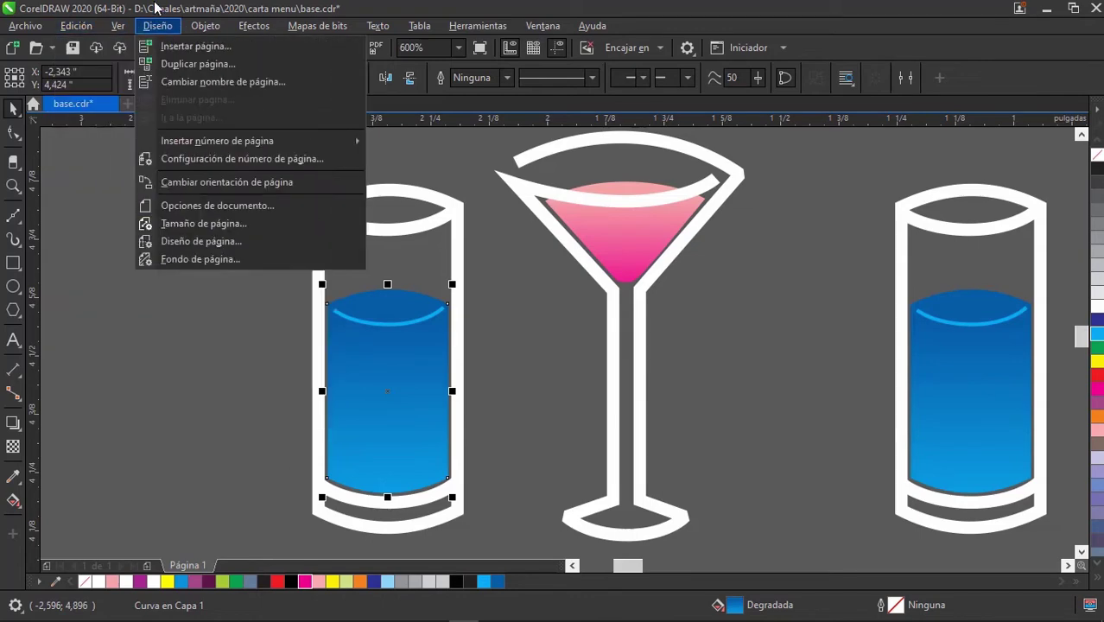
left_click(350, 56)
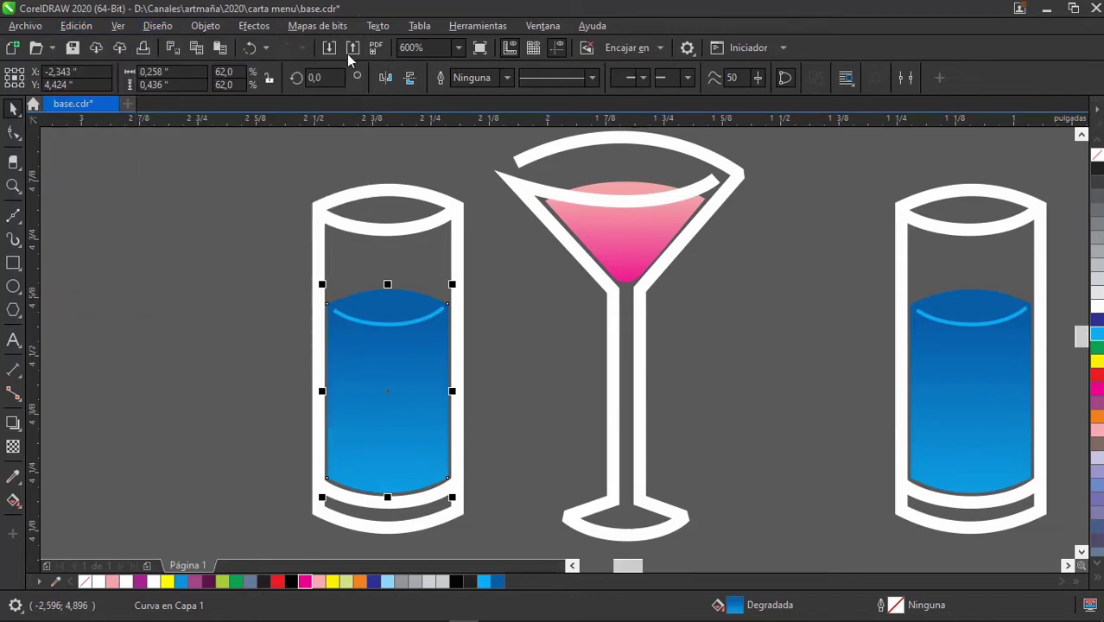
left_click(112, 582)
Make the liquid a vertical gradient ending in magenta at the bottom.
scroll(356, 389, "down", 1)
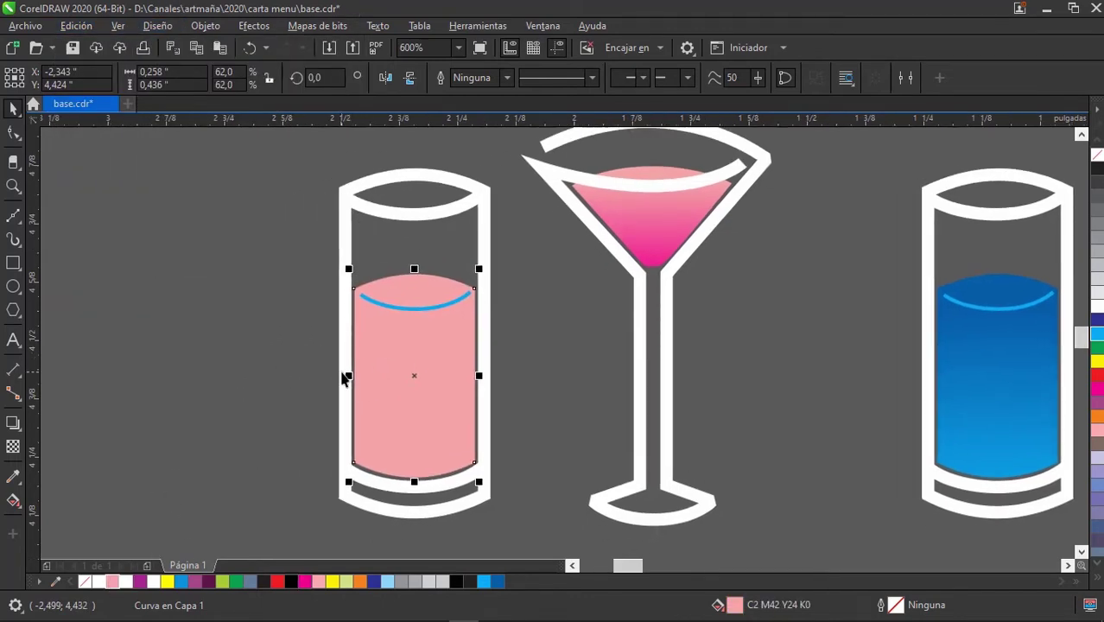
left_click(13, 499)
left_click_drag(443, 296, 445, 474)
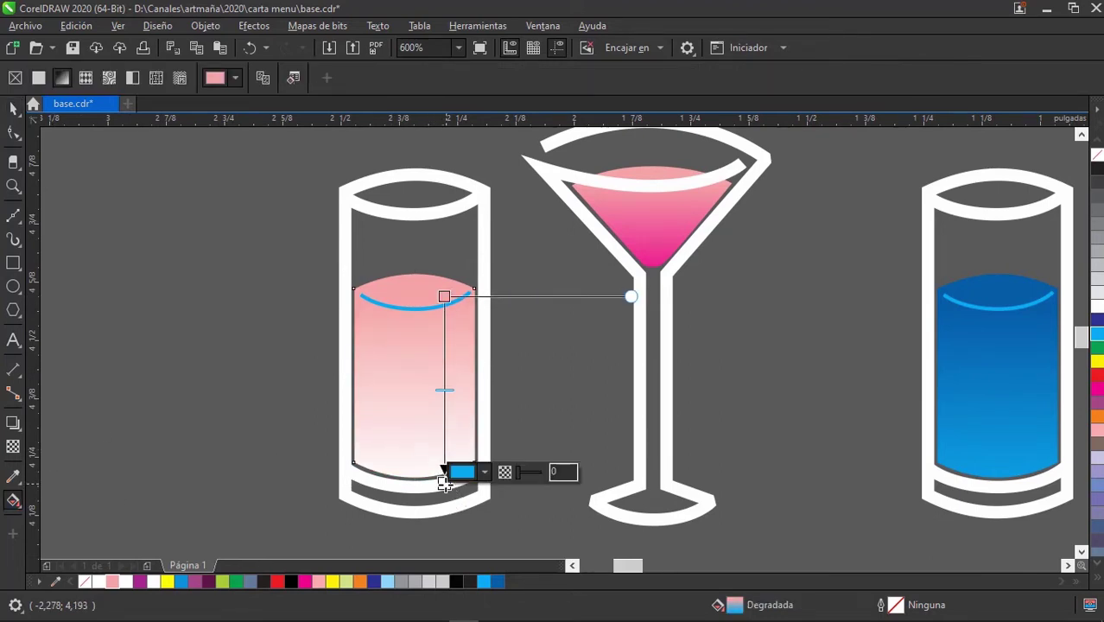
left_click(305, 581)
left_click_drag(445, 417, 430, 443)
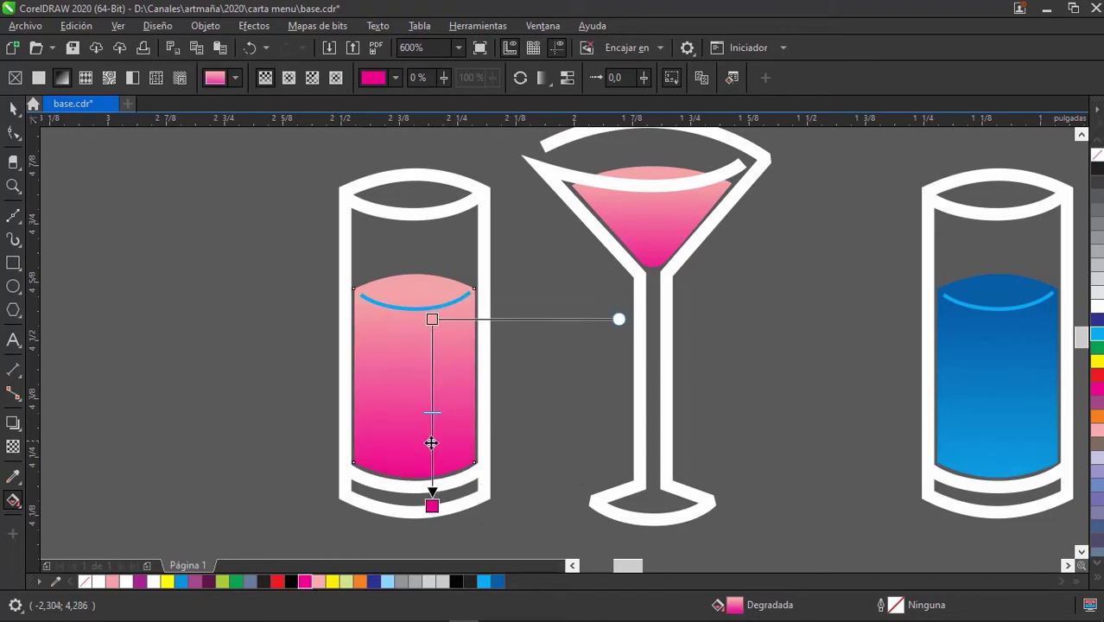
left_click(13, 108)
left_click(216, 382)
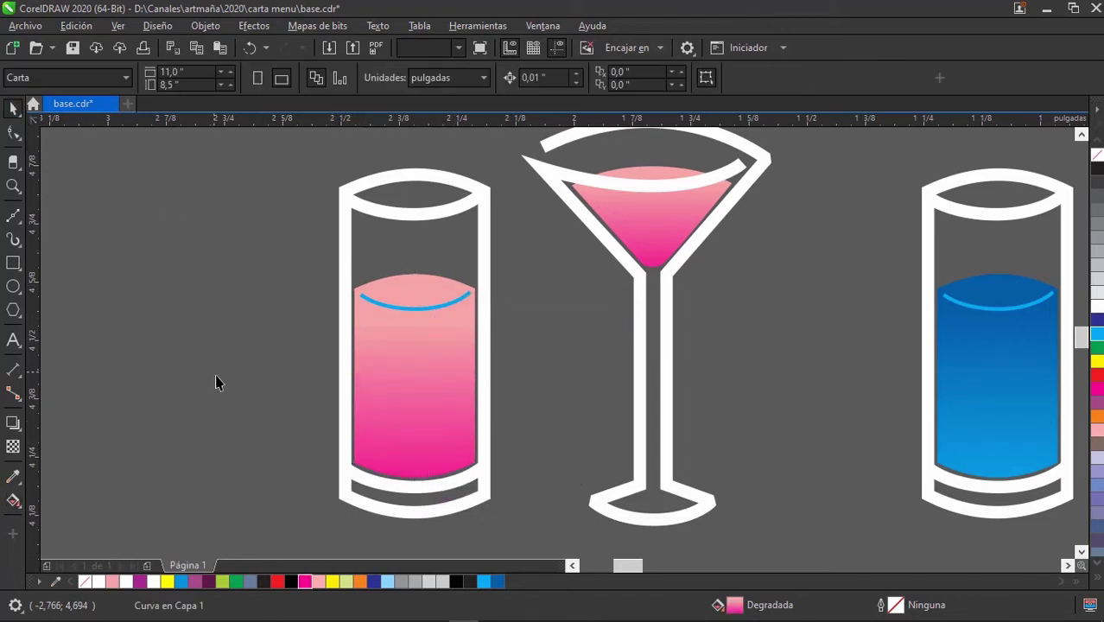
left_click_drag(349, 282, 509, 312)
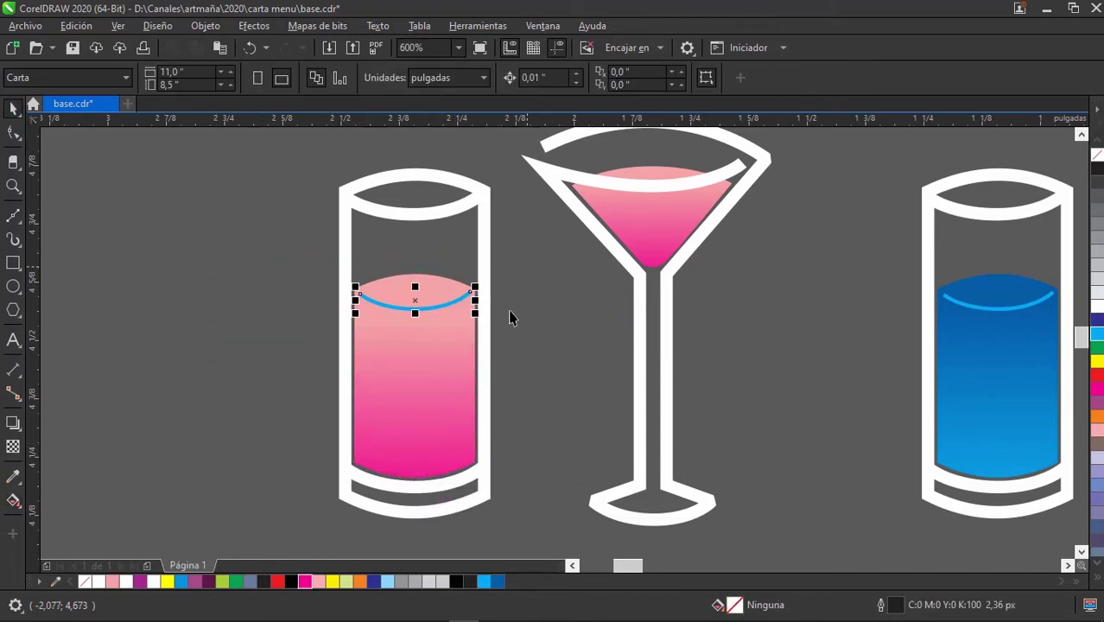
Try magenta, then purple, as the rim arc's outline colour.
right_click(305, 580)
left_click(325, 539)
left_click_drag(252, 361, 506, 280)
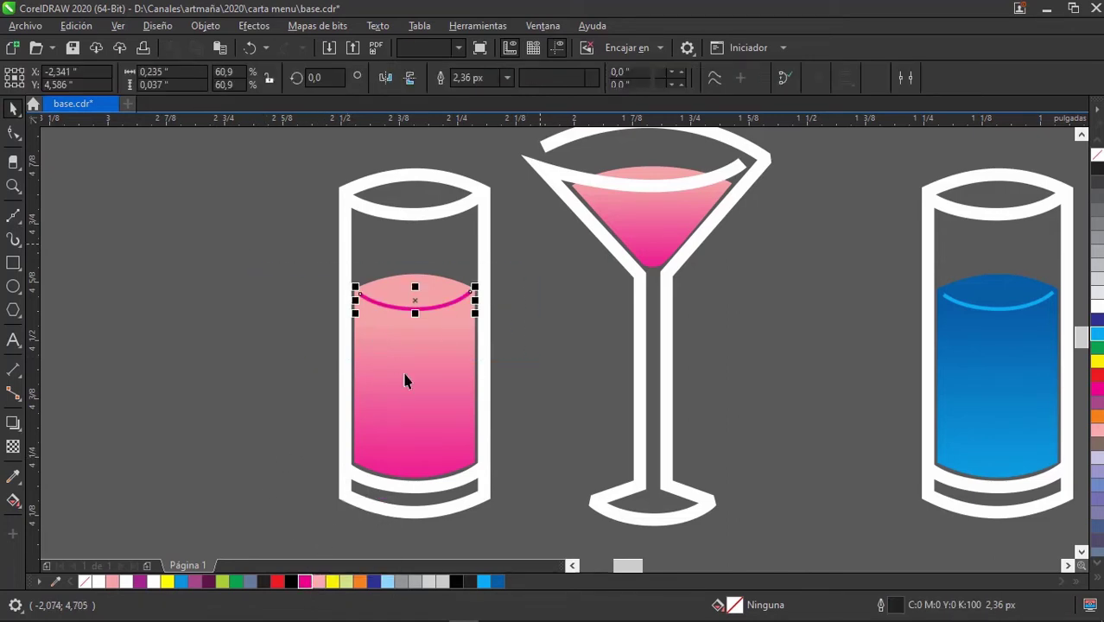
right_click(197, 581)
left_click(246, 451)
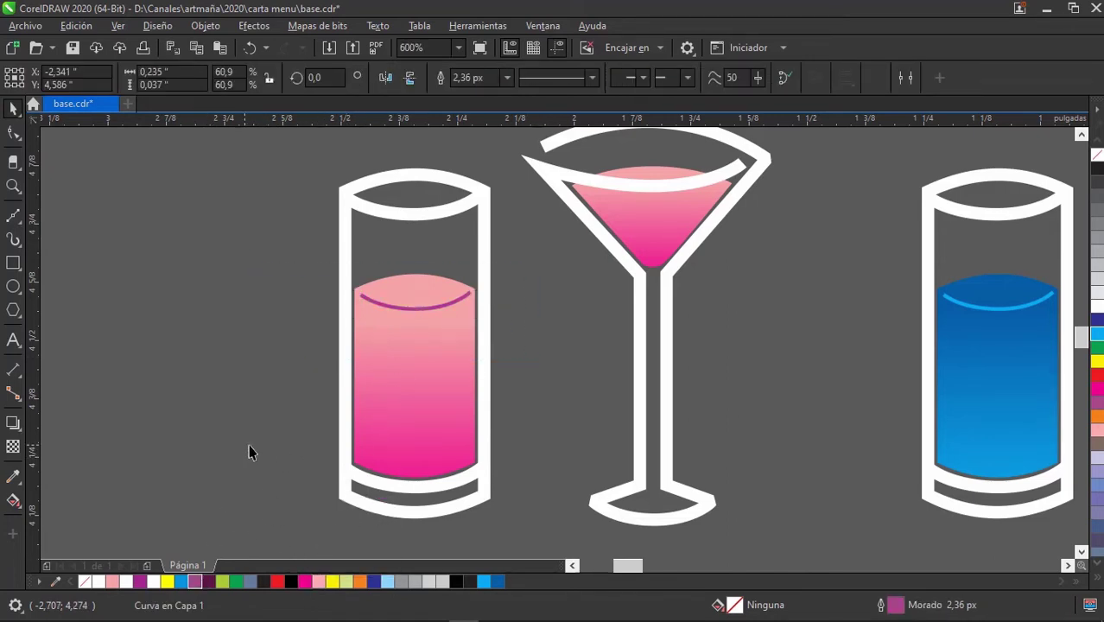
Set the rim arc's outline to pink, then to a paler pink tint.
scroll(419, 341, "down", 3)
scroll(380, 343, "right", 1)
left_click_drag(293, 343, 446, 296)
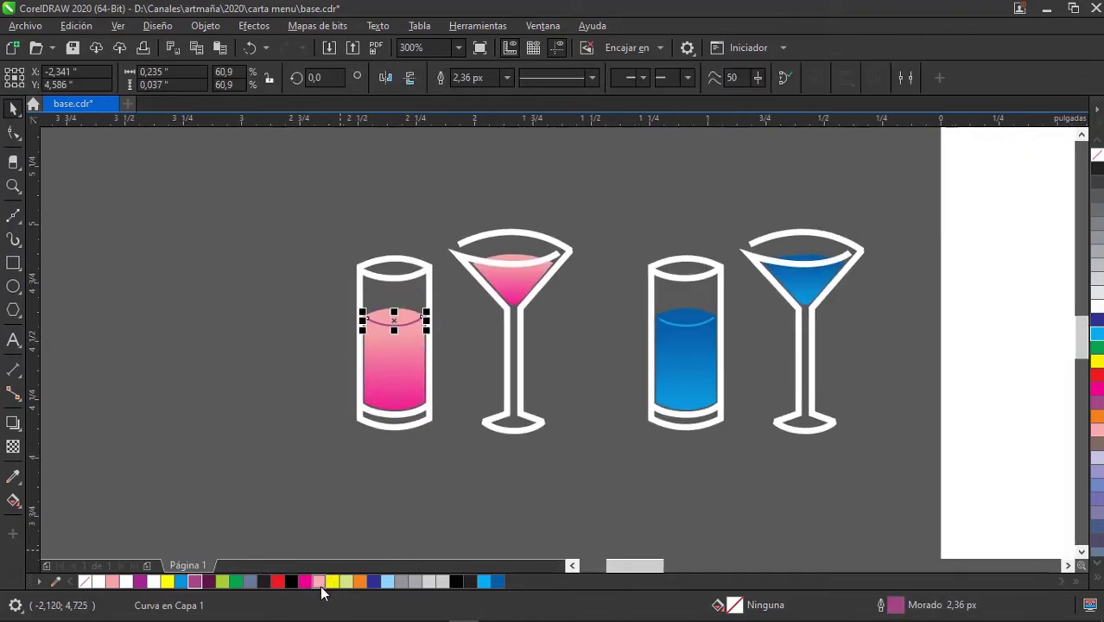
right_click(320, 581)
scroll(406, 313, "up", 1)
scroll(372, 389, "up", 1)
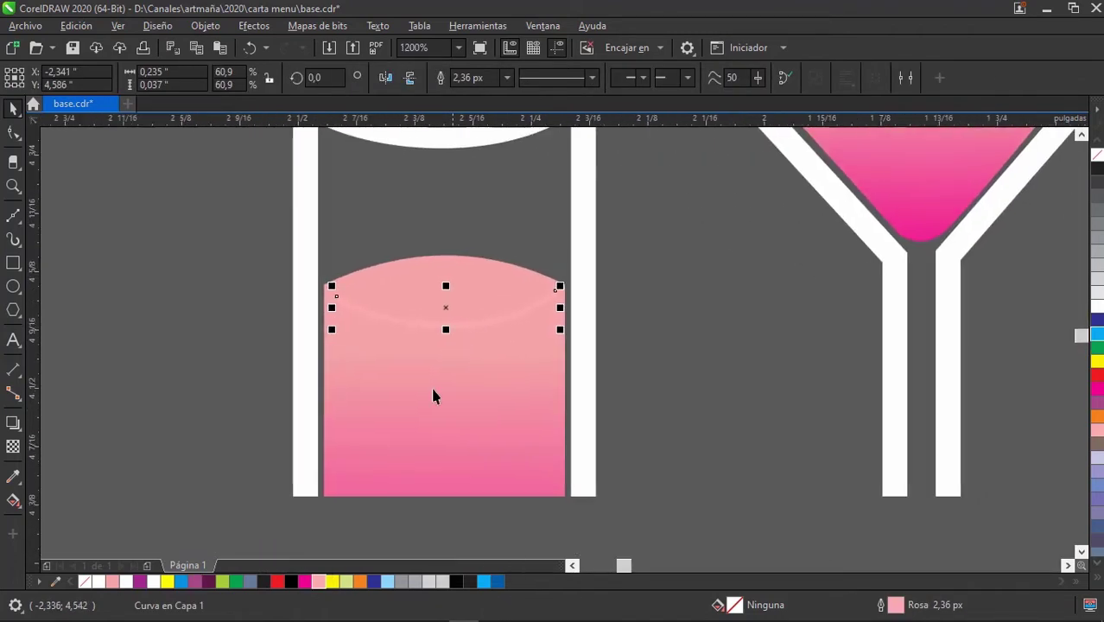
left_click(114, 584)
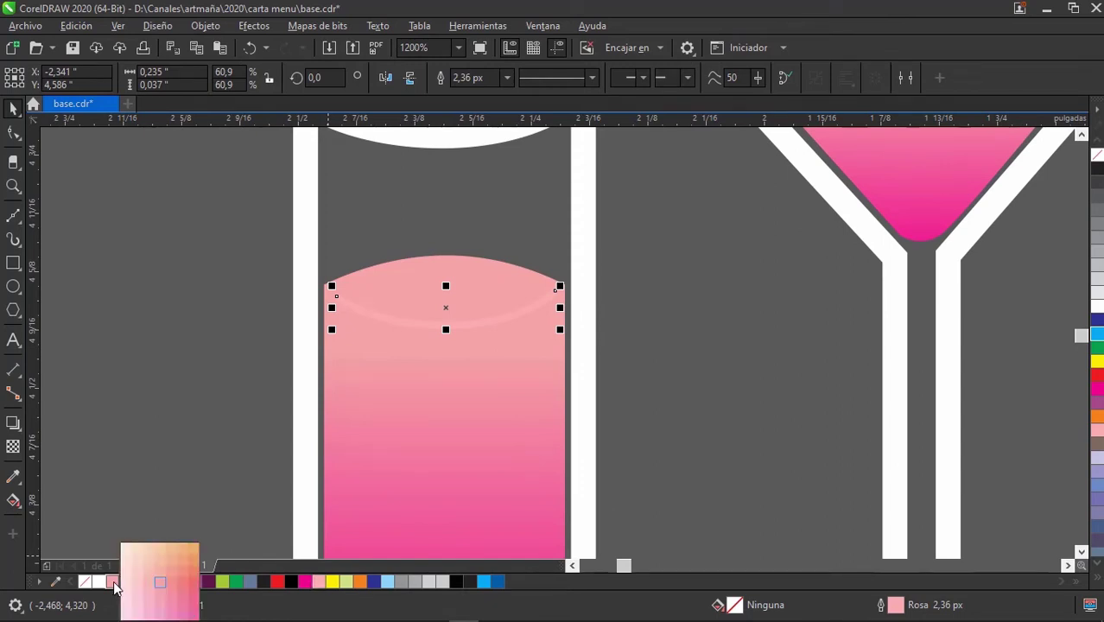
right_click(183, 585)
left_click(177, 370)
scroll(457, 356, "down", 2)
Group the pink glass icons, place them beside Rose Lime, and nudge its text right.
scroll(457, 355, "right", 2)
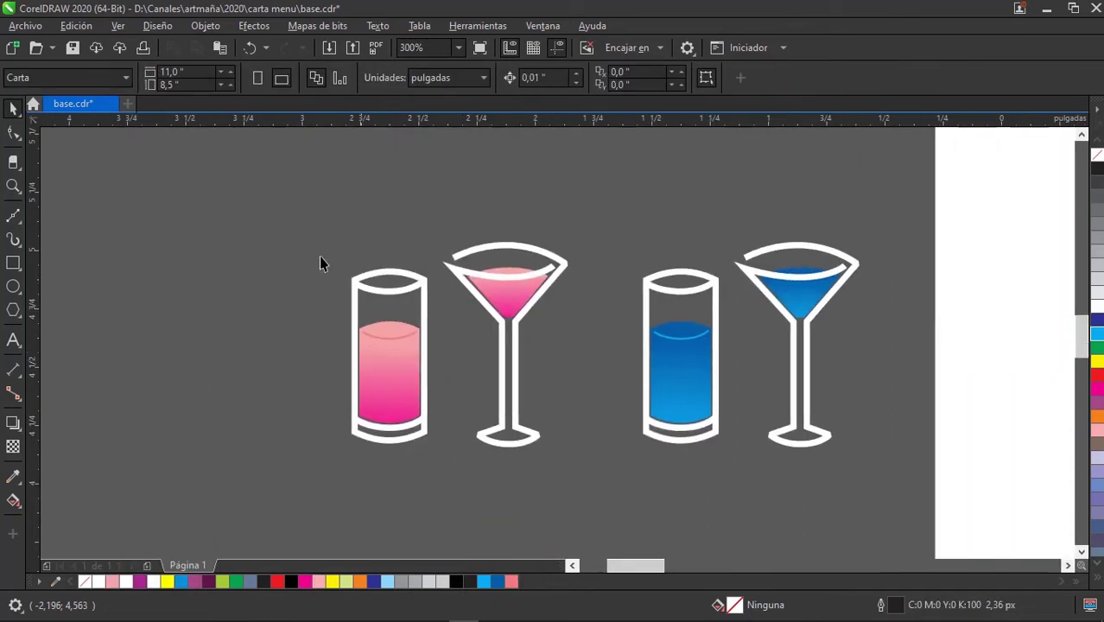
mouse_move(268, 204)
left_mouse_down()
mouse_move(581, 311)
mouse_move(613, 480)
left_mouse_up()
key("ctrl+g")
scroll(552, 345, "down", 1)
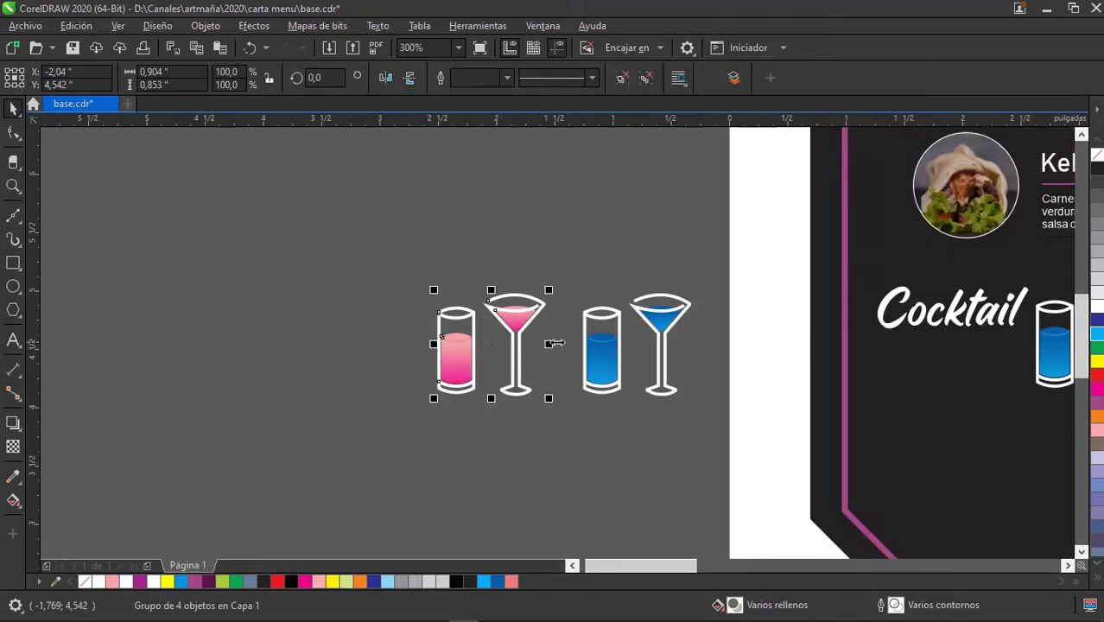
scroll(452, 348, "right", 2)
scroll(452, 349, "right", 2)
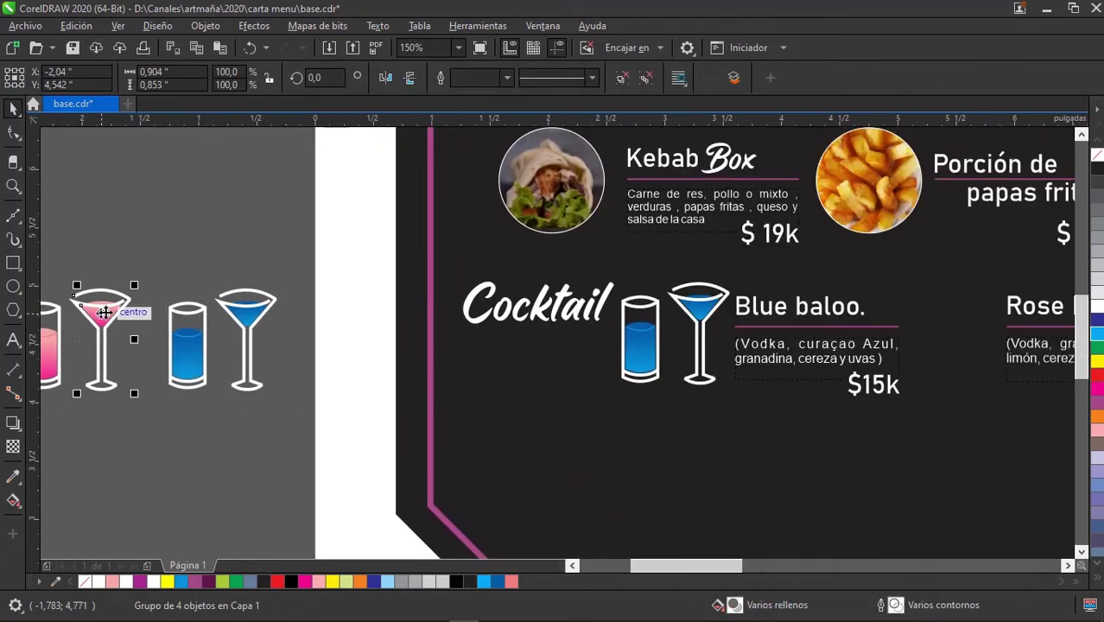
mouse_move(100, 312)
left_mouse_down()
mouse_move(968, 335)
mouse_move(349, 459)
left_mouse_up()
scroll(489, 343, "right", 3)
scroll(489, 344, "right", 1)
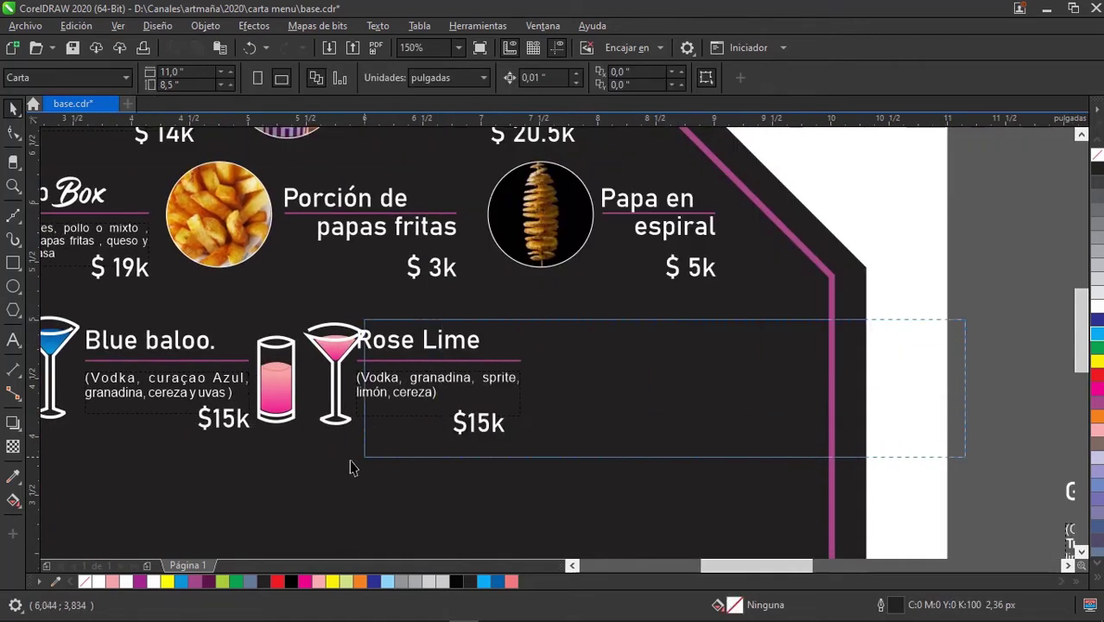
left_click_drag(401, 375, 420, 375)
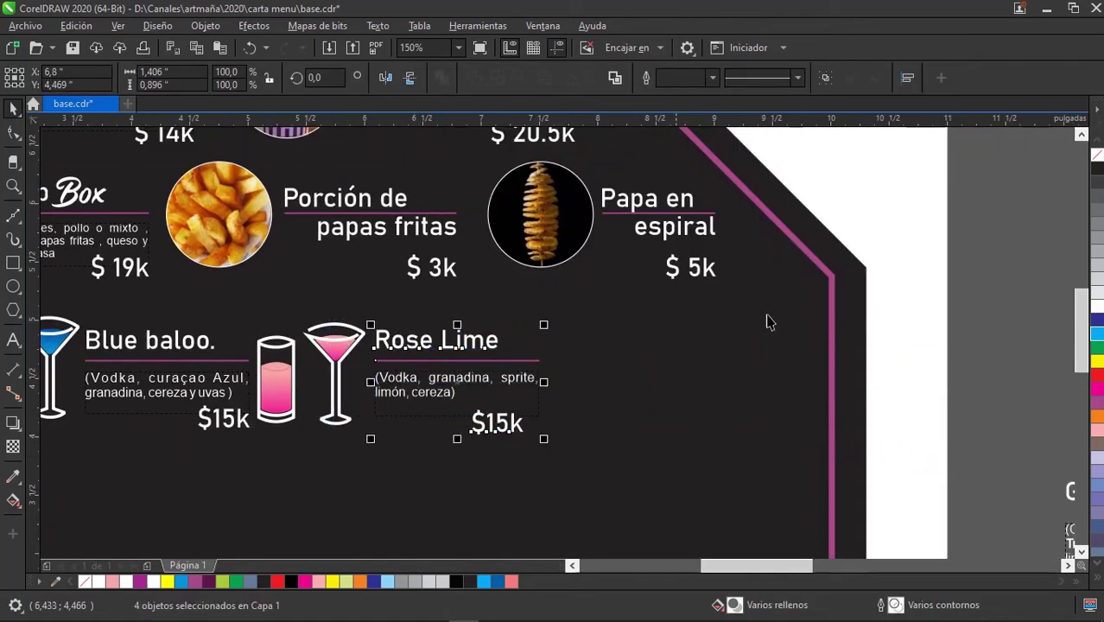
scroll(611, 377, "down", 2)
mouse_move(857, 304)
left_mouse_down()
mouse_move(784, 364)
mouse_move(748, 345)
left_mouse_up()
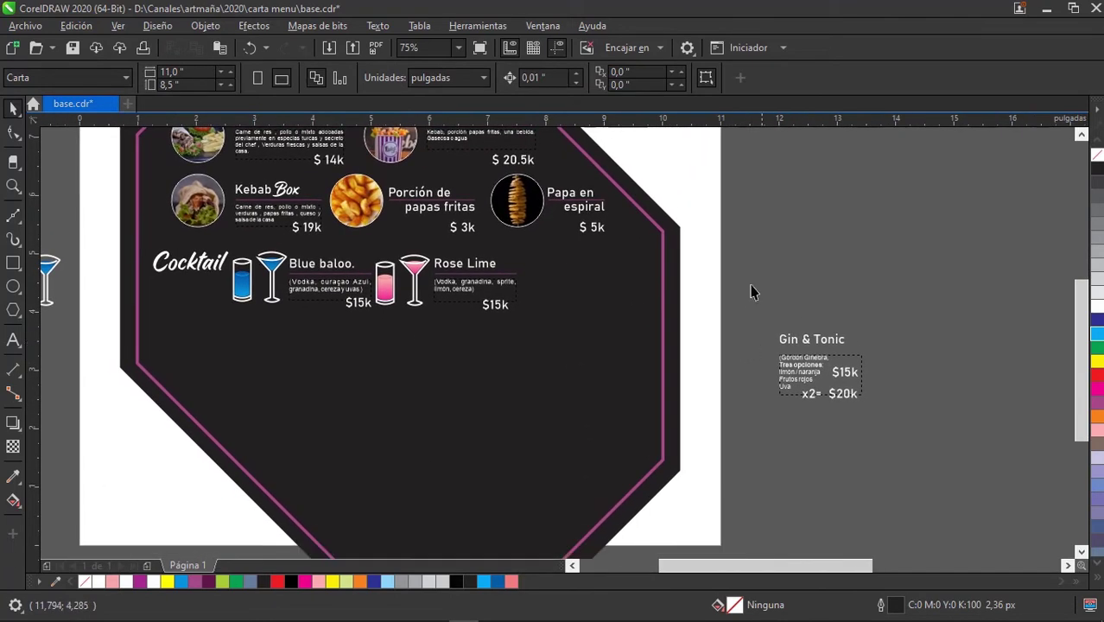
Select the Gin & Tonic group and bring the blue glasses above it into view.
left_click_drag(748, 288, 931, 446)
mouse_move(782, 363)
left_mouse_down()
mouse_move(909, 345)
mouse_move(94, 330)
left_mouse_up()
scroll(244, 316, "up", 2)
left_click(245, 316)
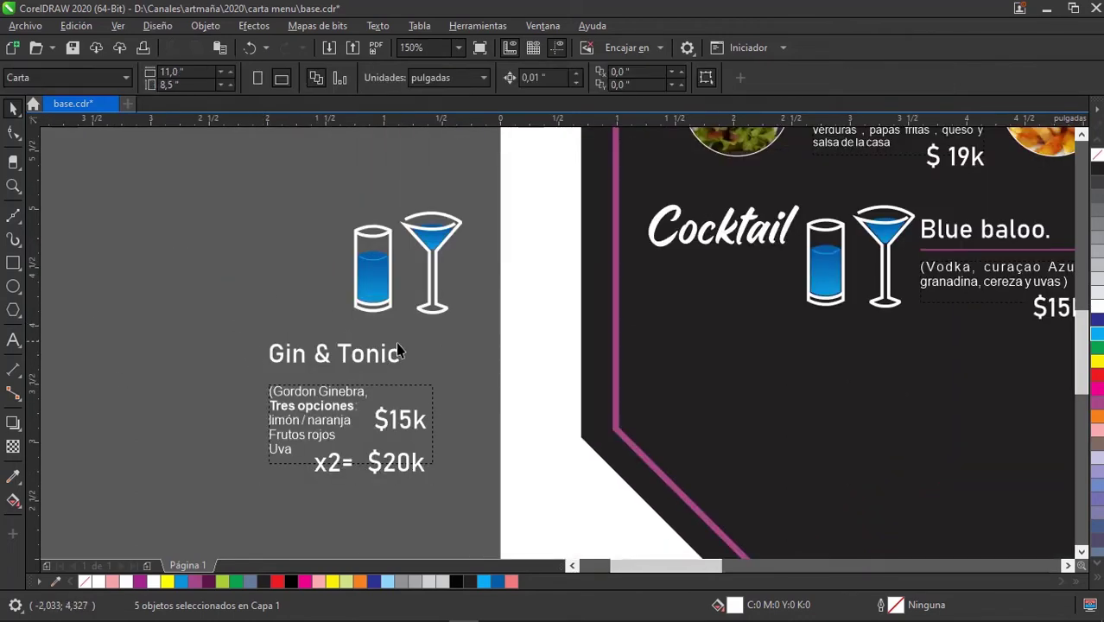
scroll(425, 333, "up", 1)
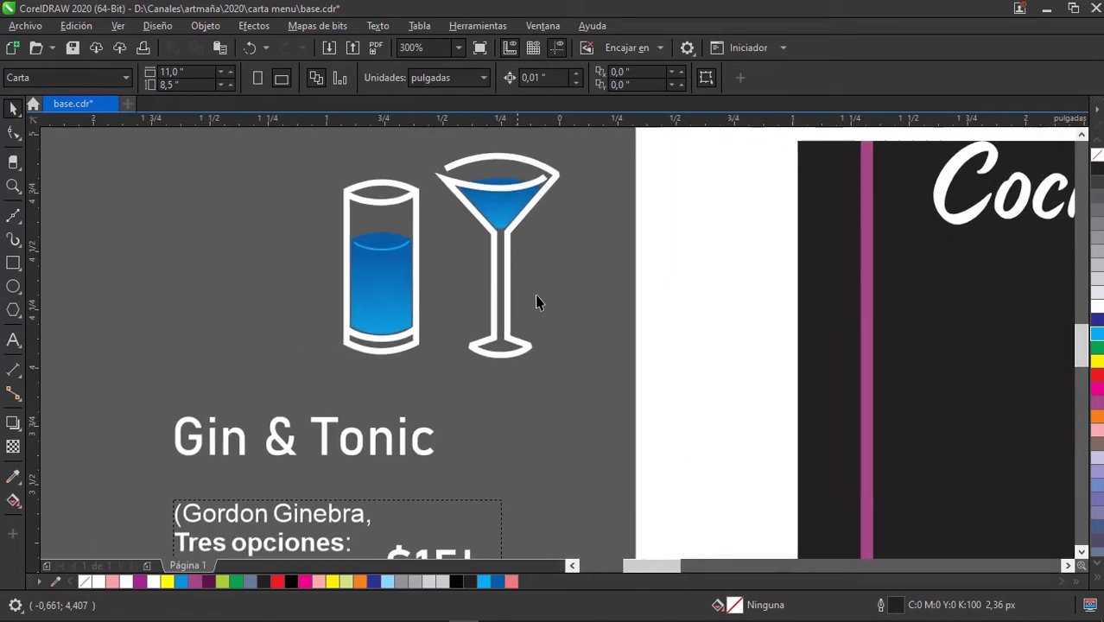
left_click_drag(593, 278, 448, 161)
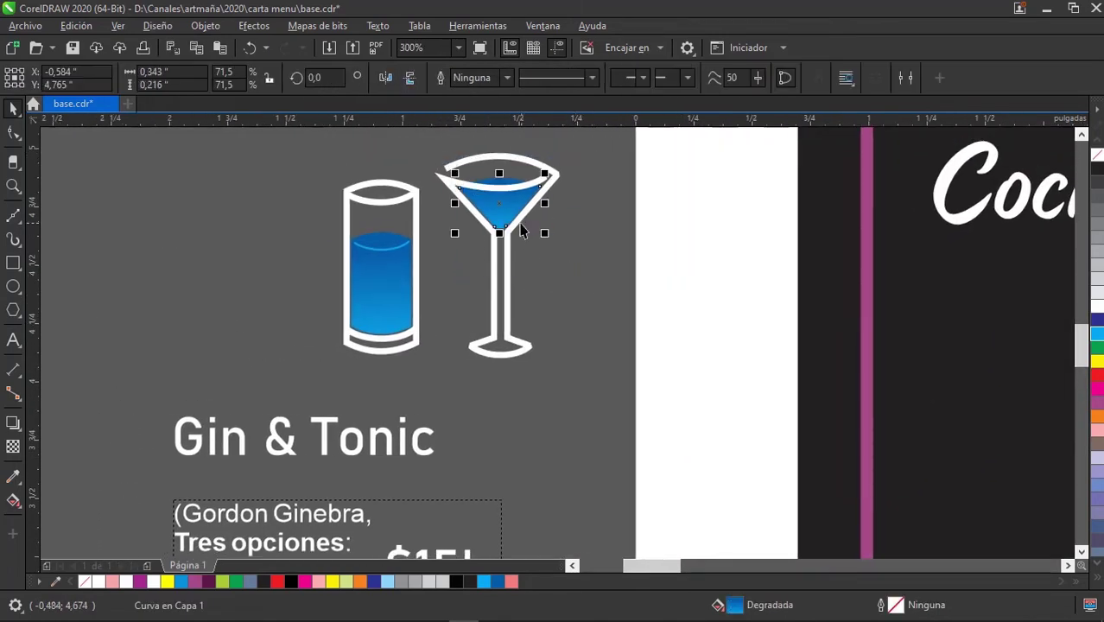
left_click(544, 283)
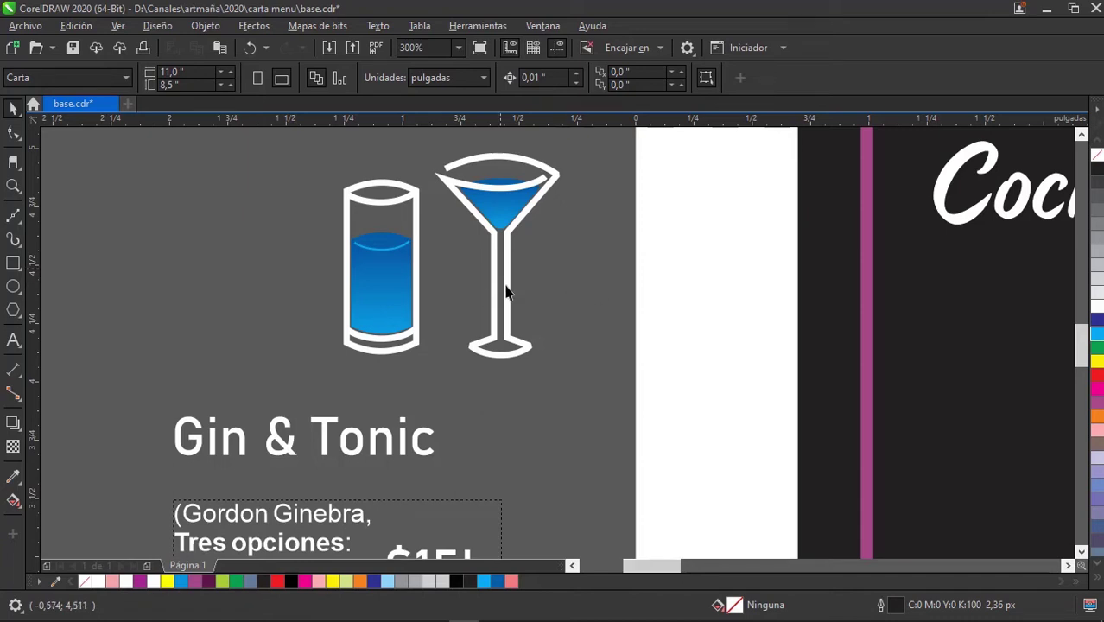
Select only the blue martini liquid, undoing an accidental move of the outlines.
scroll(518, 246, "up", 1)
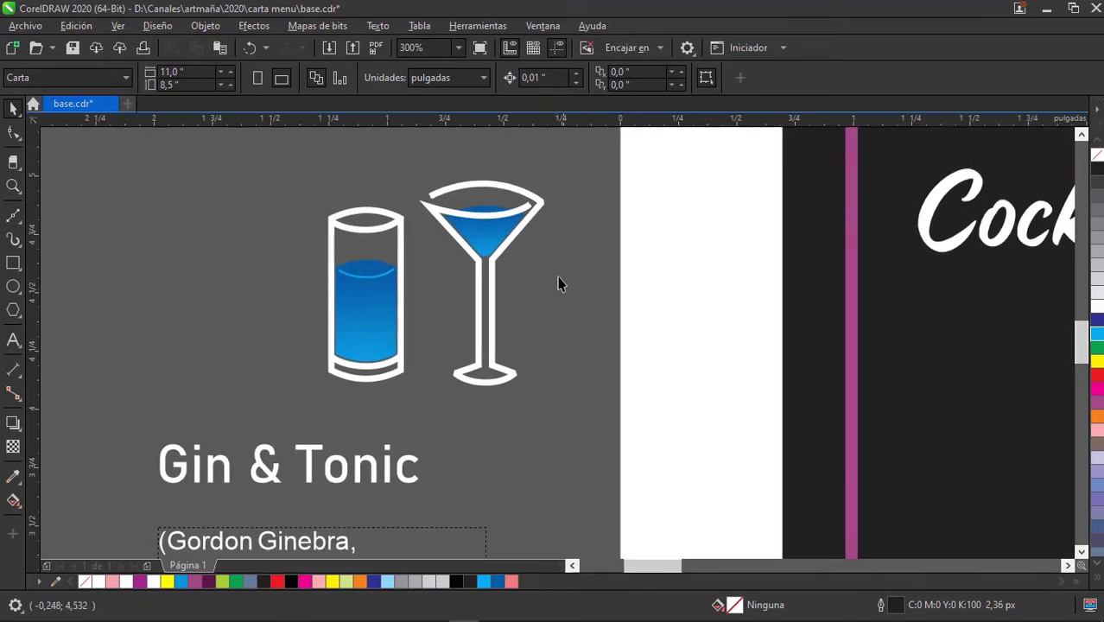
left_click_drag(554, 276, 441, 168)
left_click(494, 236)
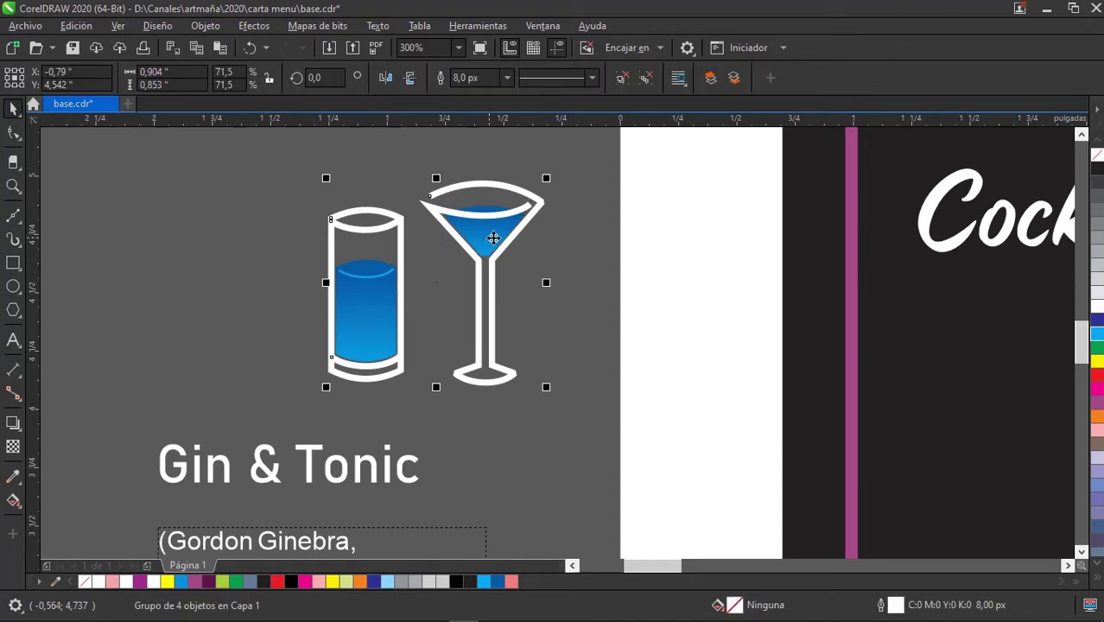
left_click(600, 235)
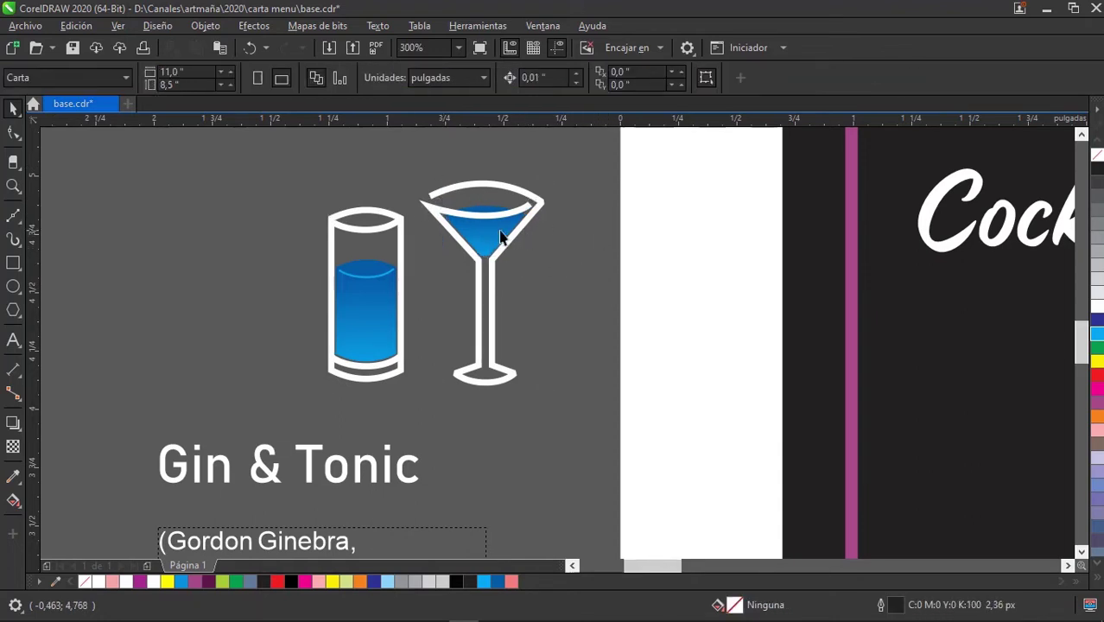
left_click(481, 234)
left_click_drag(487, 245, 392, 226)
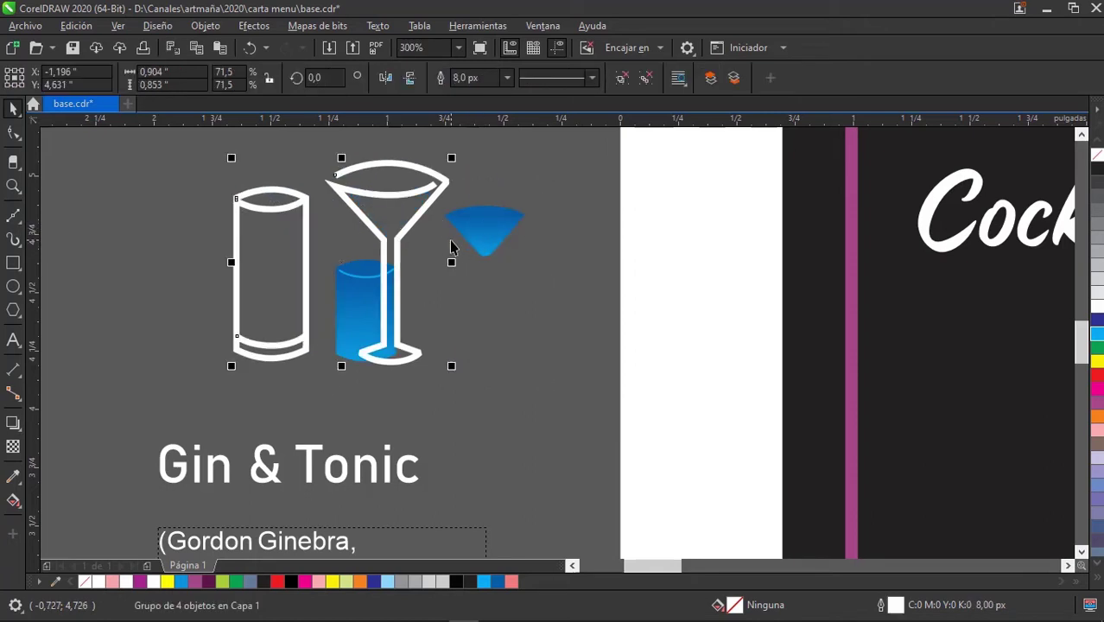
key("ctrl+z")
left_click_drag(566, 285, 423, 188)
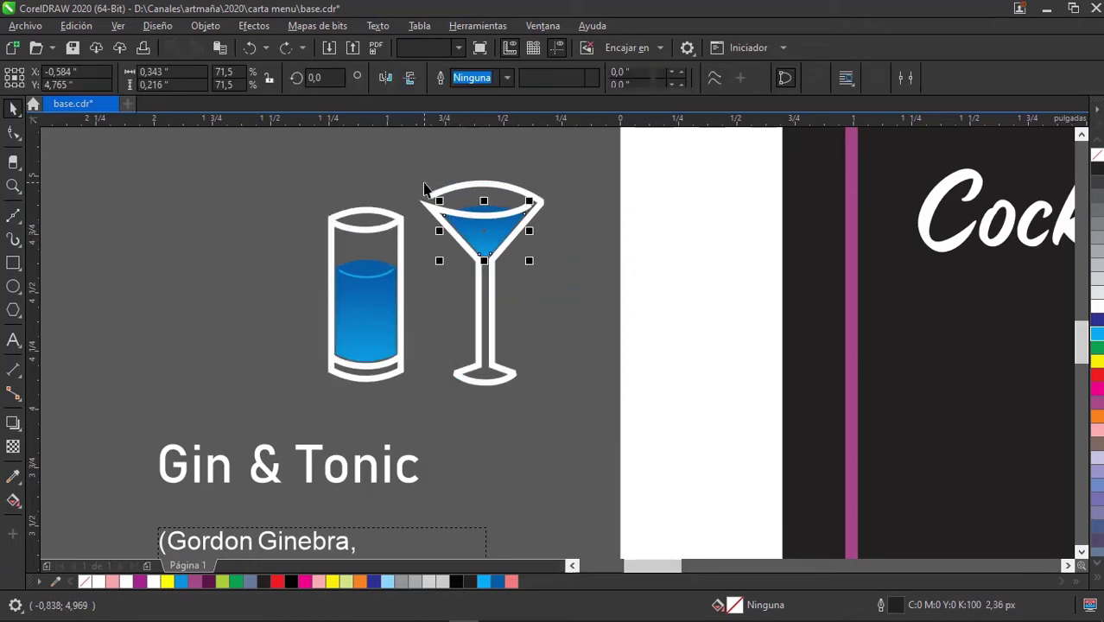
scroll(485, 246, "down", 1)
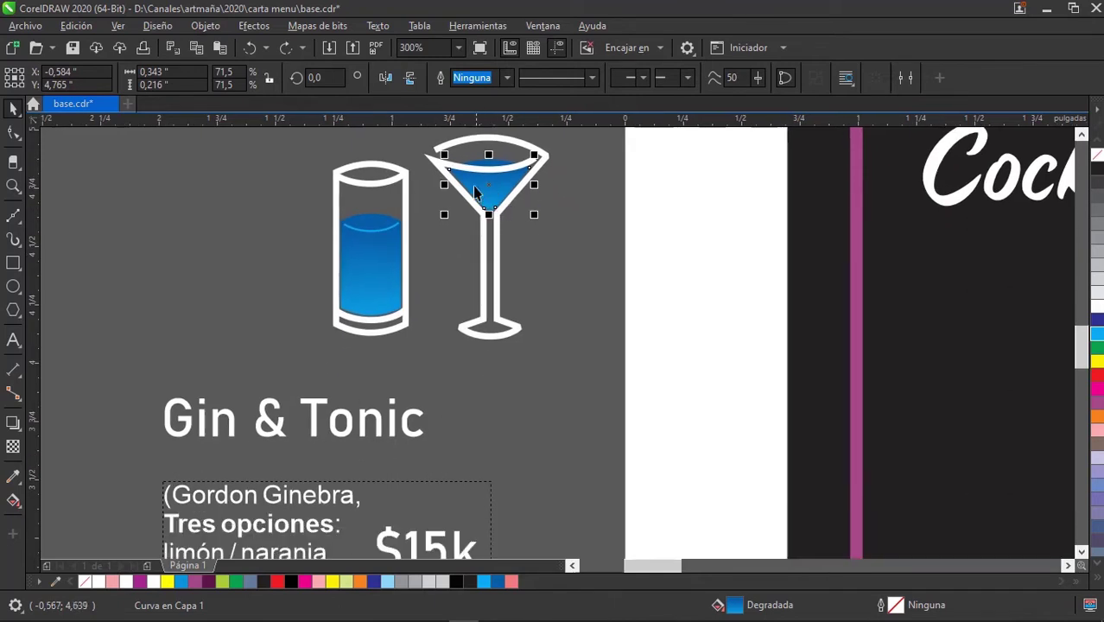
scroll(505, 177, "up", 1)
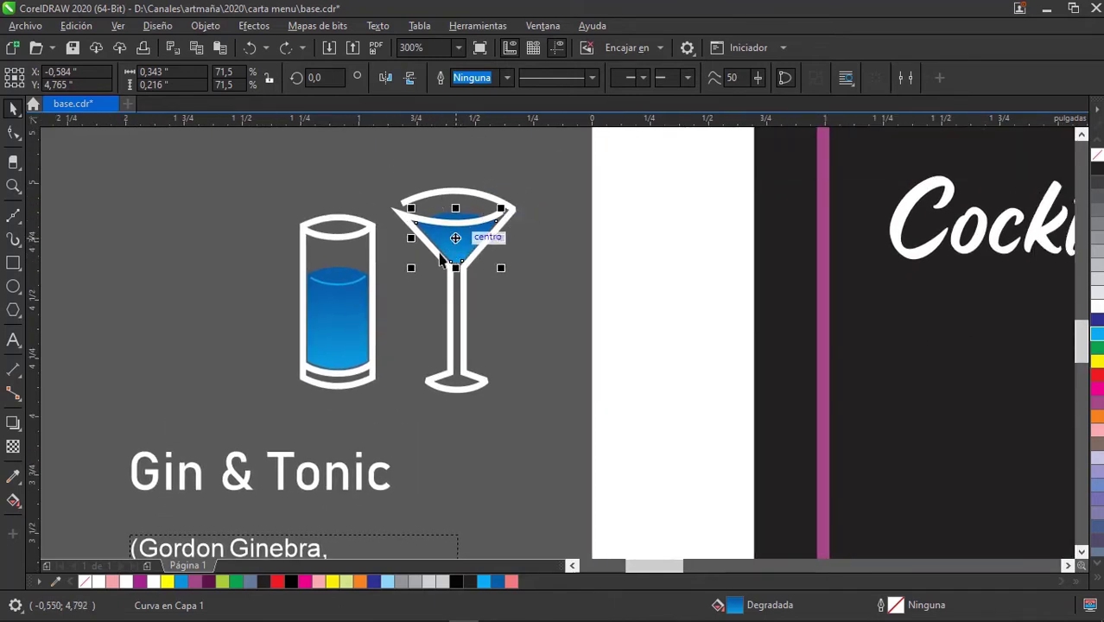
Recolour both stops of the martini liquid's gradient from blue to grey.
left_click(14, 505)
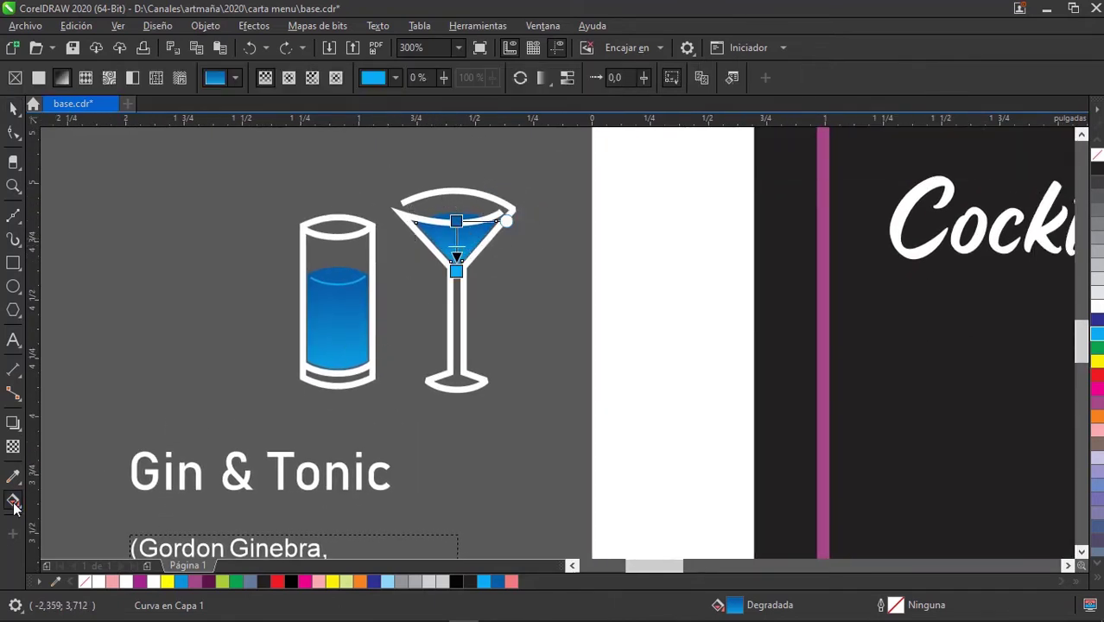
left_click(455, 221)
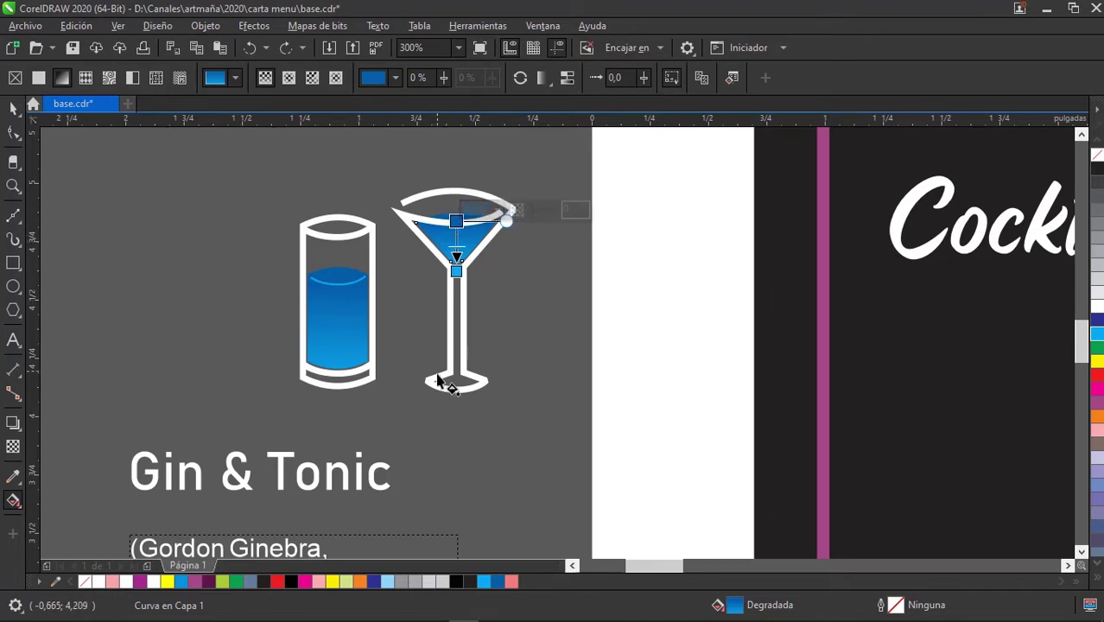
left_click(402, 582)
left_click(456, 270)
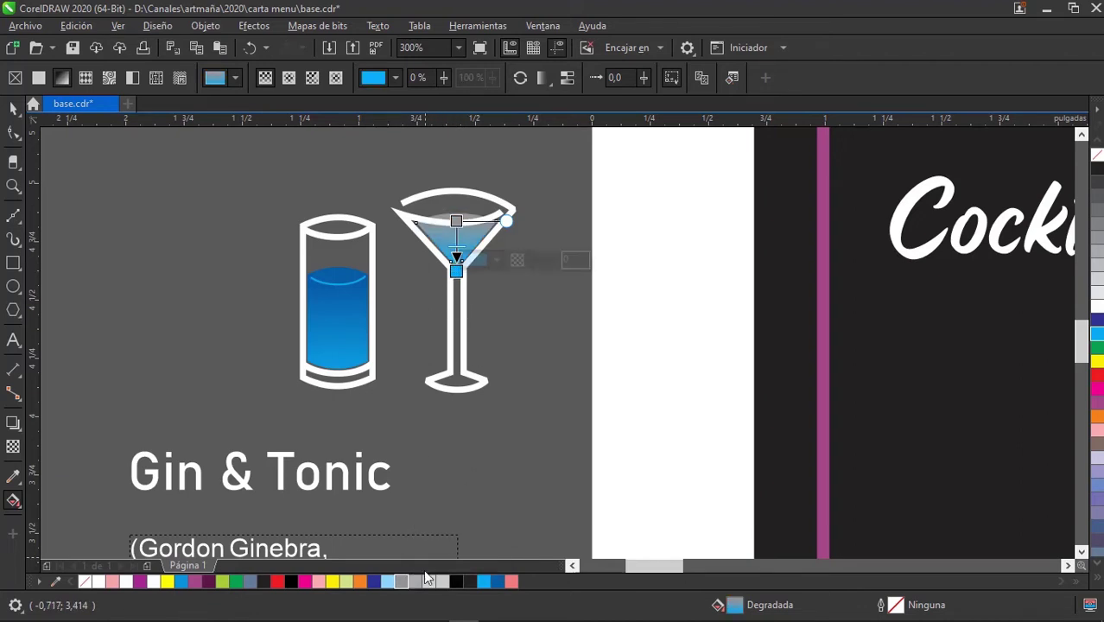
left_click(443, 582)
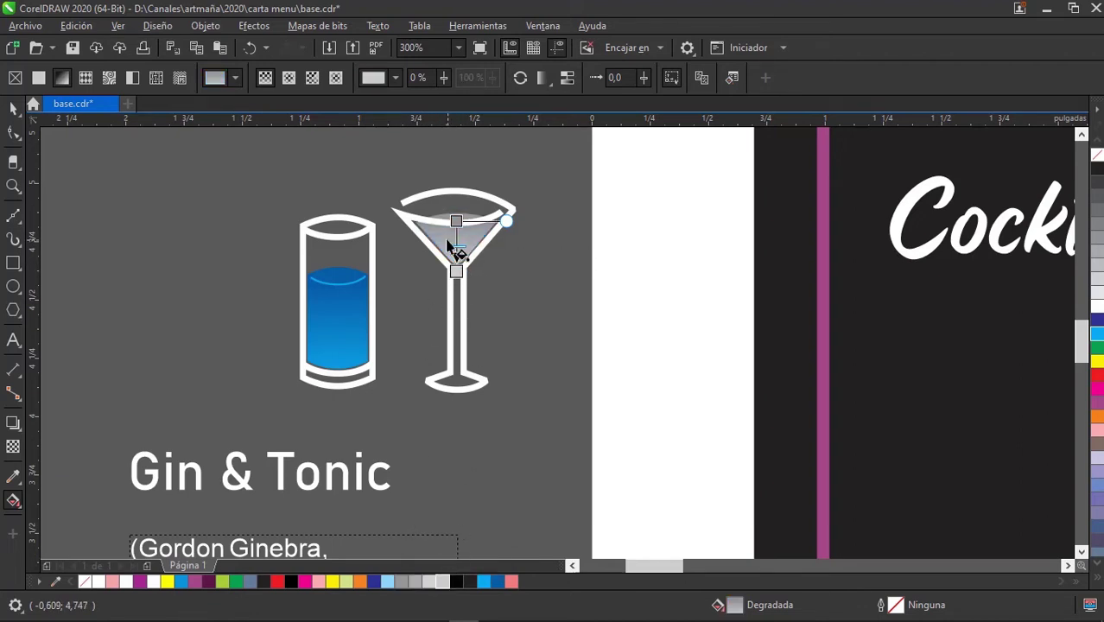
left_click(13, 108)
left_click(122, 205)
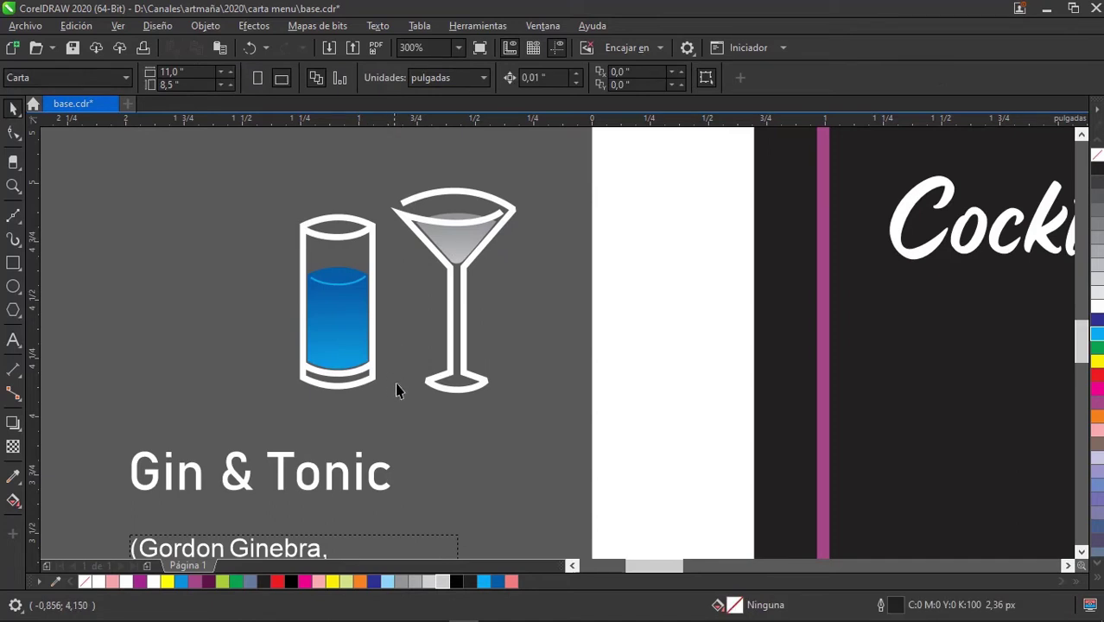
Make the top colour of the tall glass's liquid gradient grey with Interactive Fill.
left_click(335, 269)
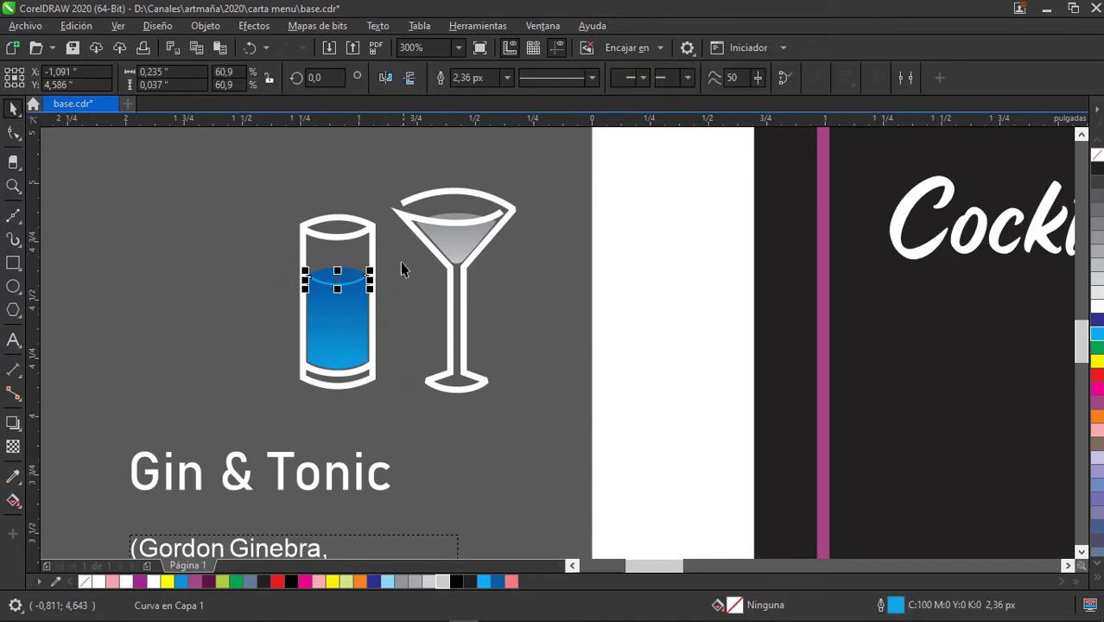
left_click_drag(397, 251, 250, 373)
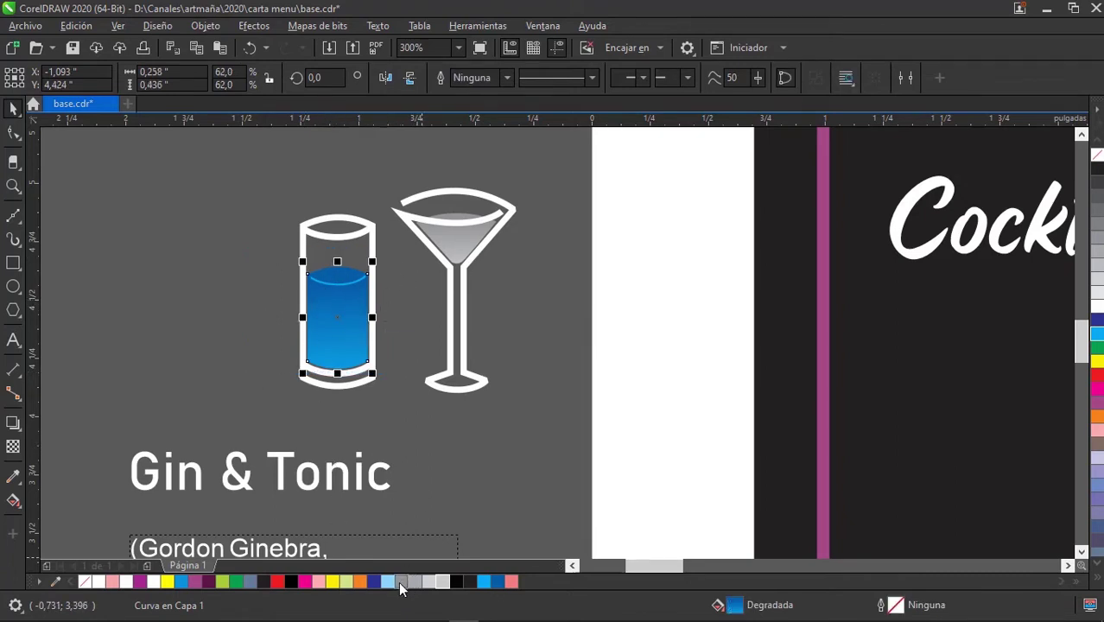
left_click(13, 500)
left_click(88, 500)
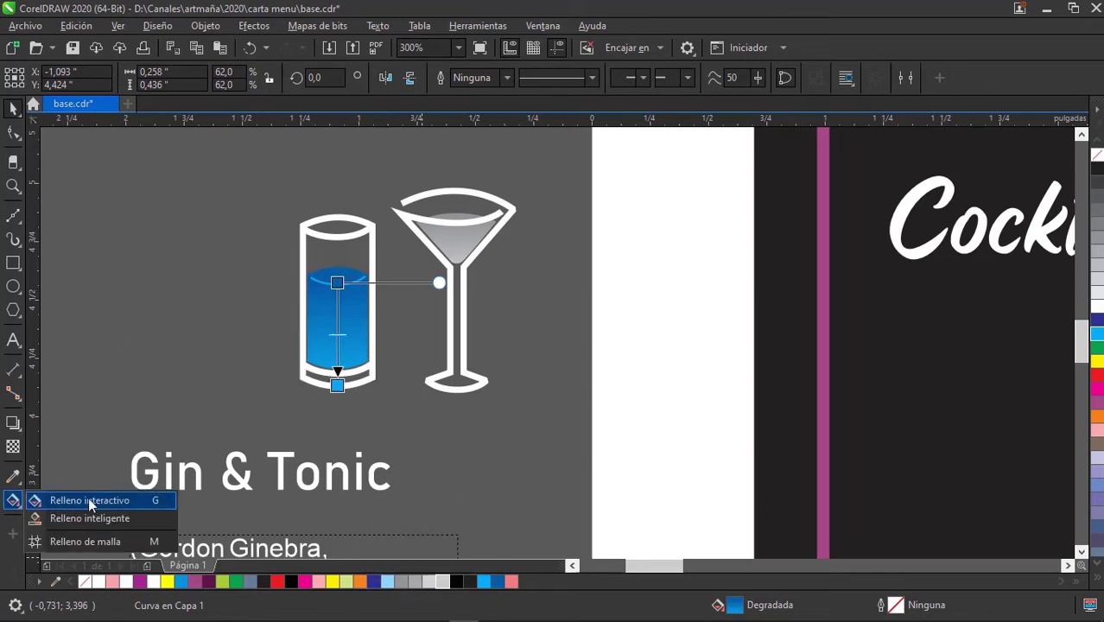
left_click(88, 500)
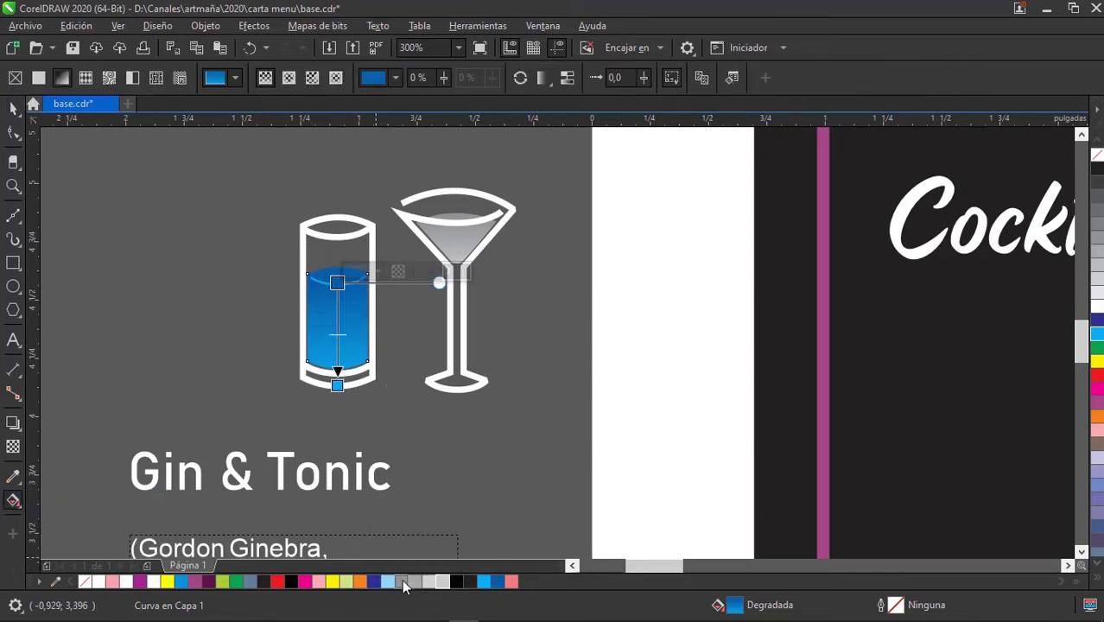
left_click(403, 582)
left_click(339, 399)
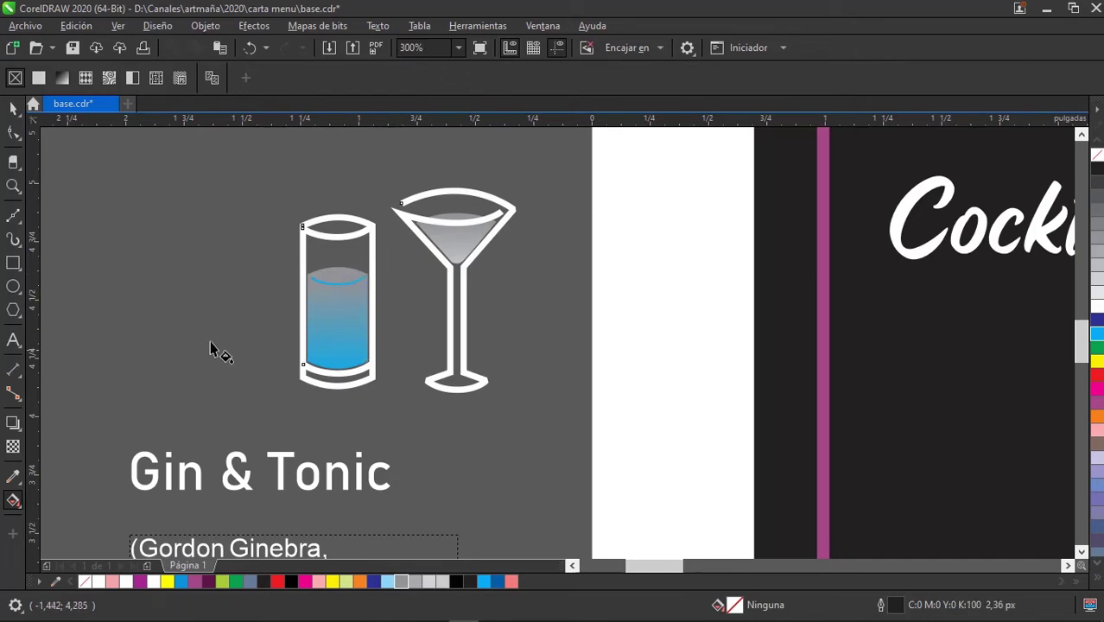
Turn the liquid gradient's bottom colour stop grey as well.
left_click(13, 109)
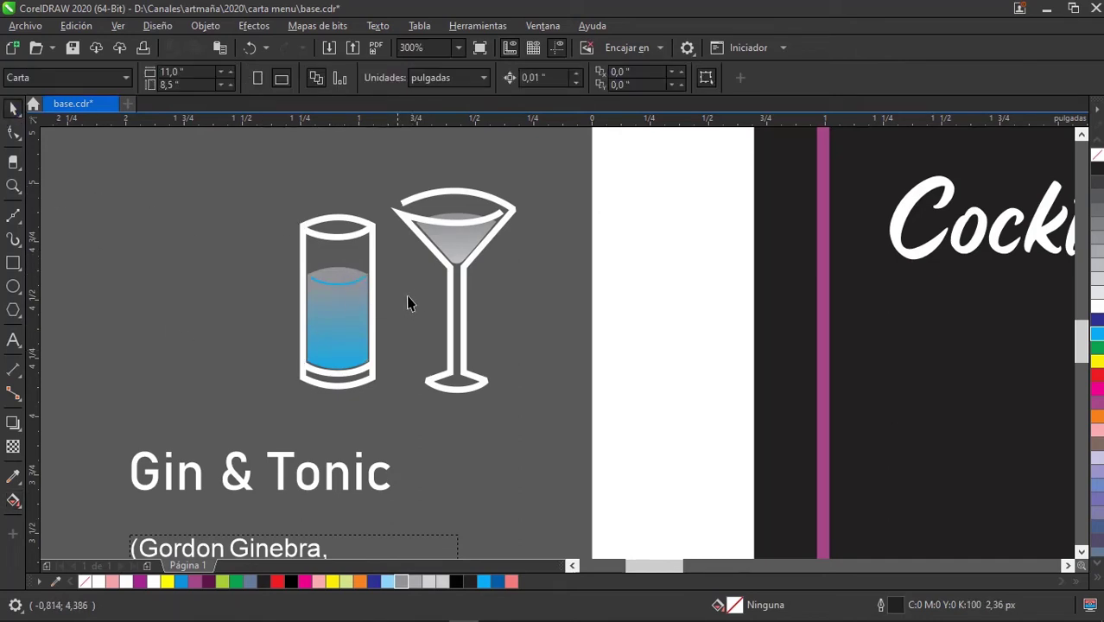
left_click_drag(227, 322, 233, 320)
left_click_drag(396, 249, 235, 379)
left_click(18, 492)
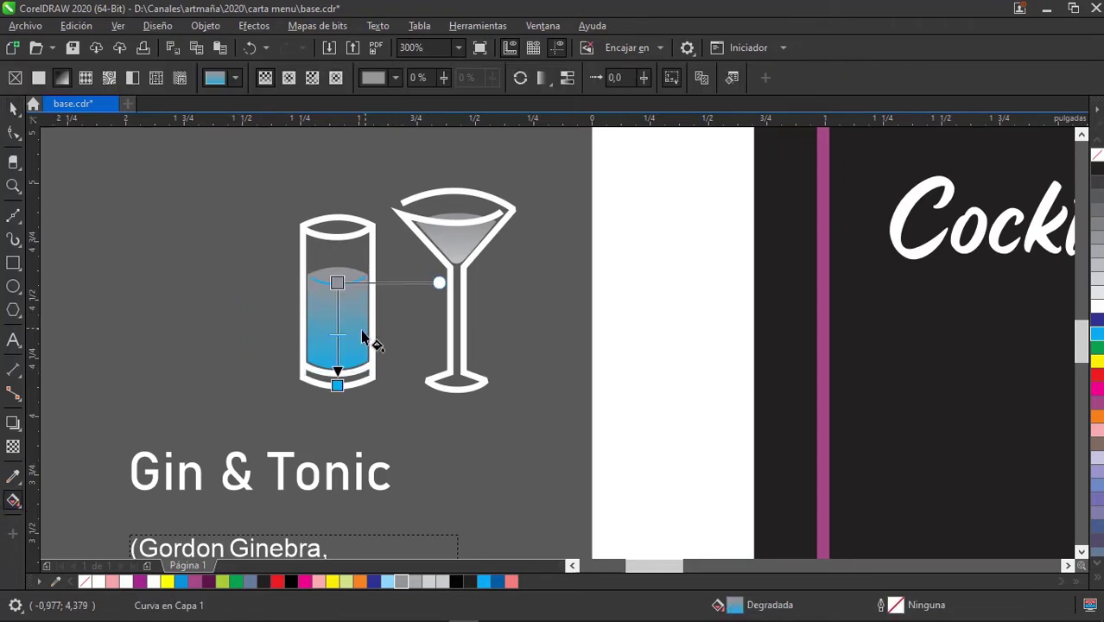
left_click(337, 386)
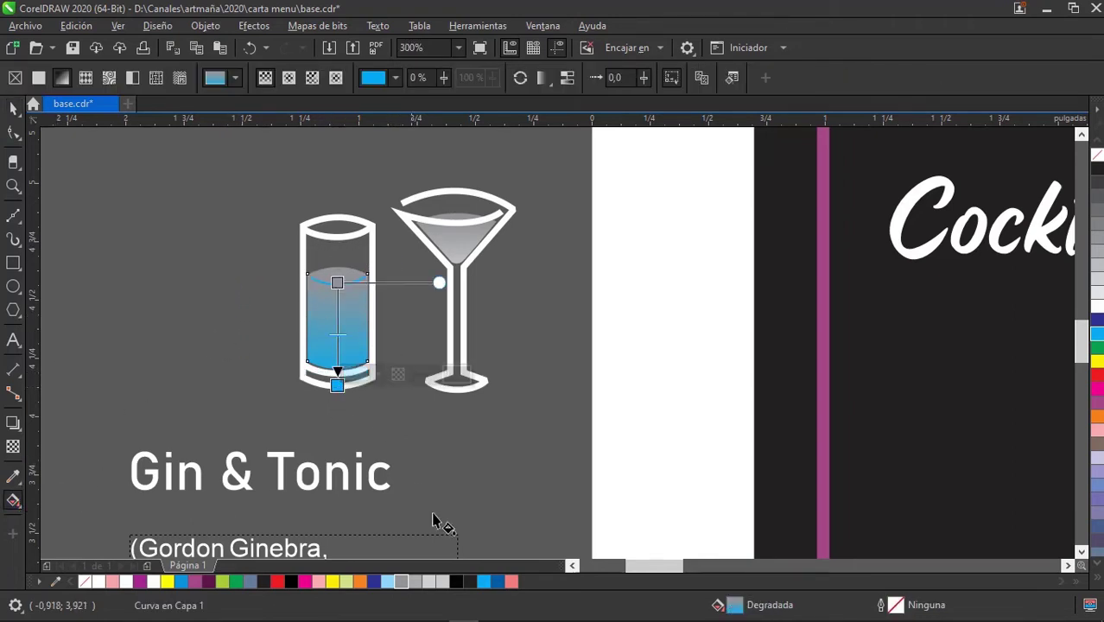
left_click(431, 582)
scroll(341, 319, "up", 2)
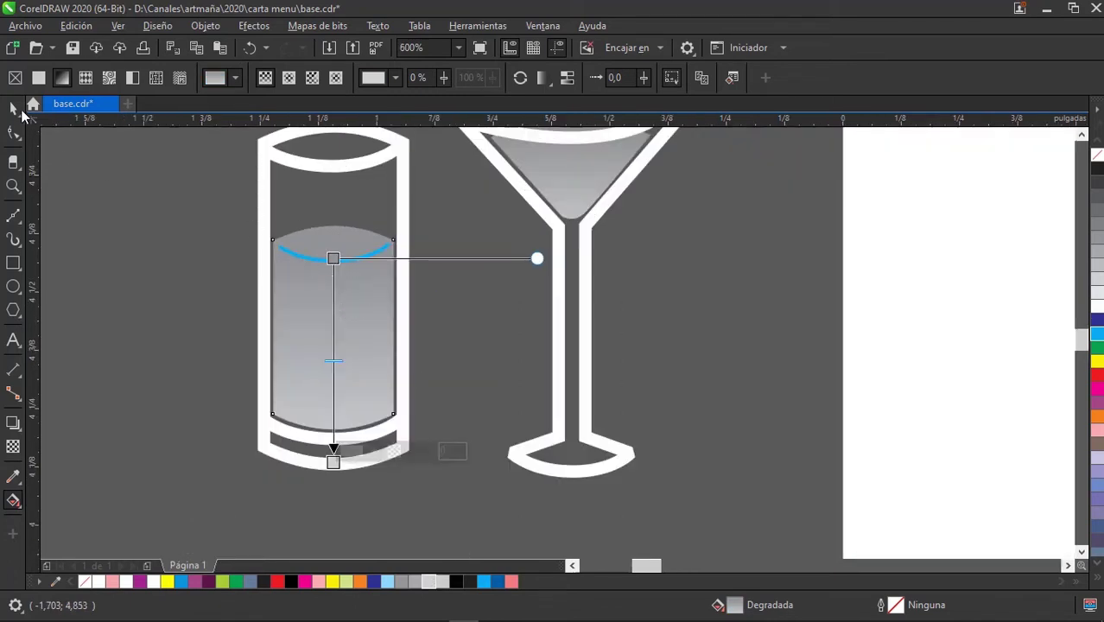
Give the curve at the liquid's top a grey outline, then select both grey glass icons.
left_click(13, 107)
left_click_drag(148, 202, 451, 326)
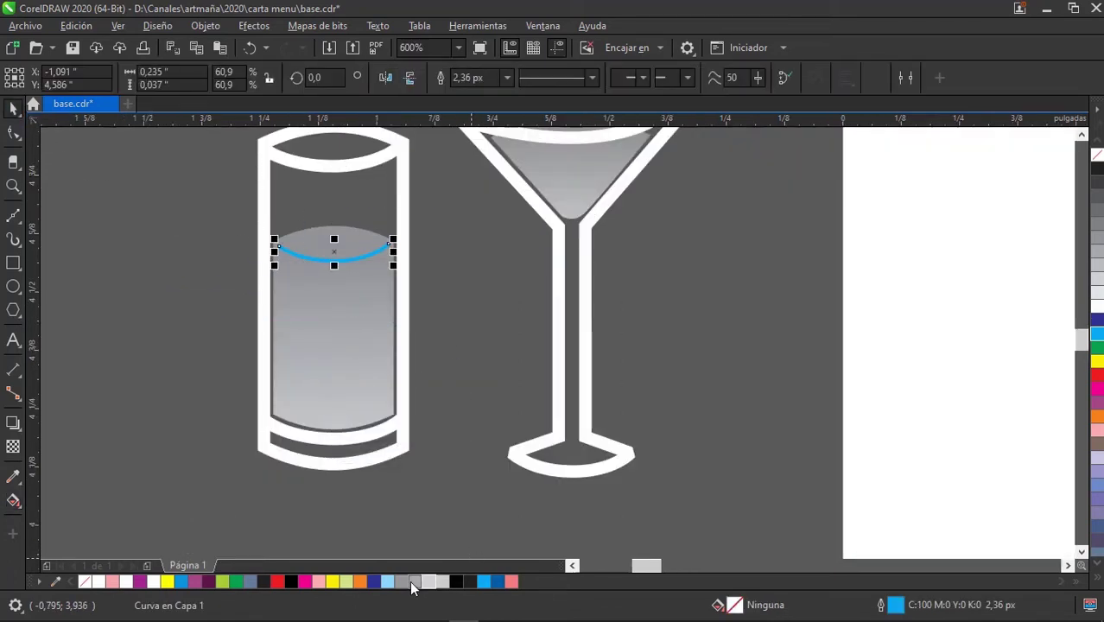
right_click(412, 580)
left_click(440, 342)
scroll(460, 388, "down", 2)
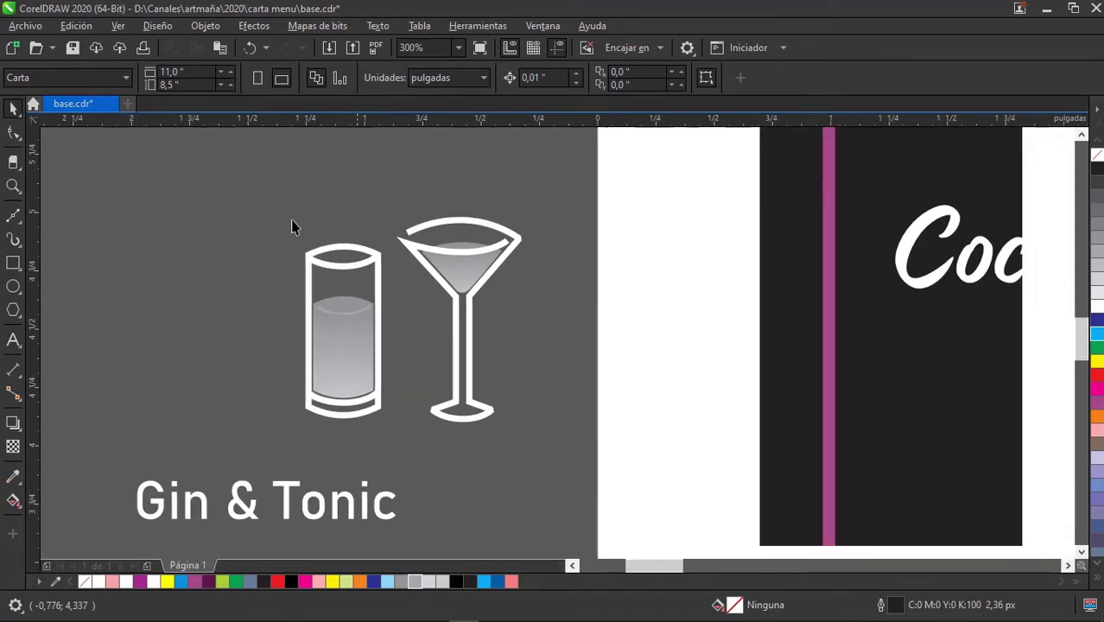
left_click_drag(222, 174, 549, 427)
Duplicate the grey glass pair and place the copy beside Rose Lime.
scroll(367, 330, "down", 4)
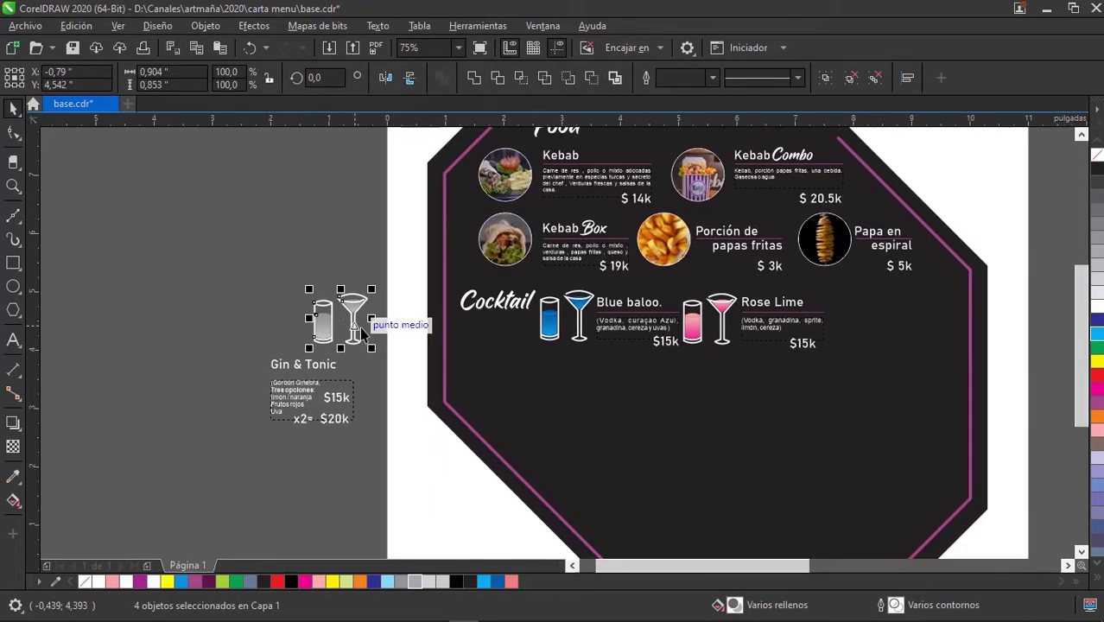
left_click_drag(362, 333, 255, 332)
left_click(369, 370)
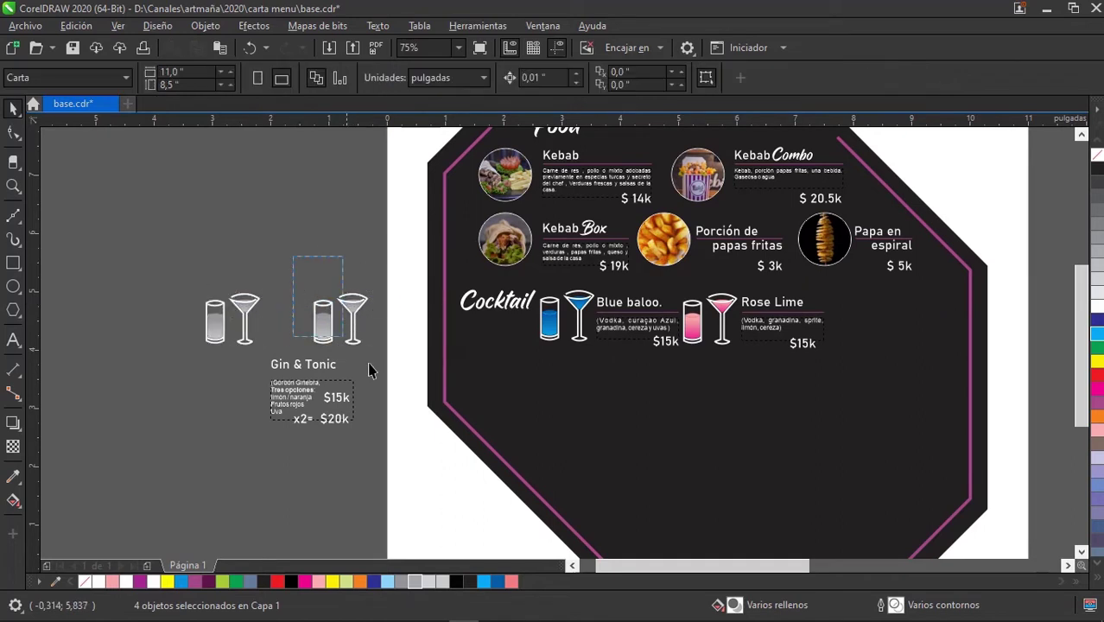
left_click(338, 298)
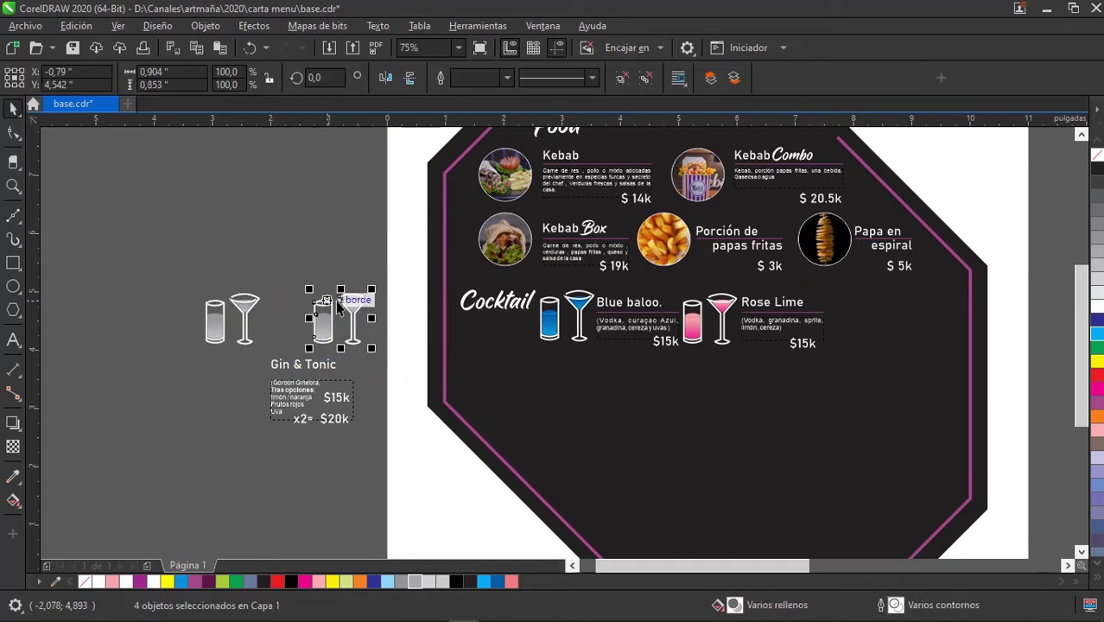
left_click_drag(337, 306, 857, 302)
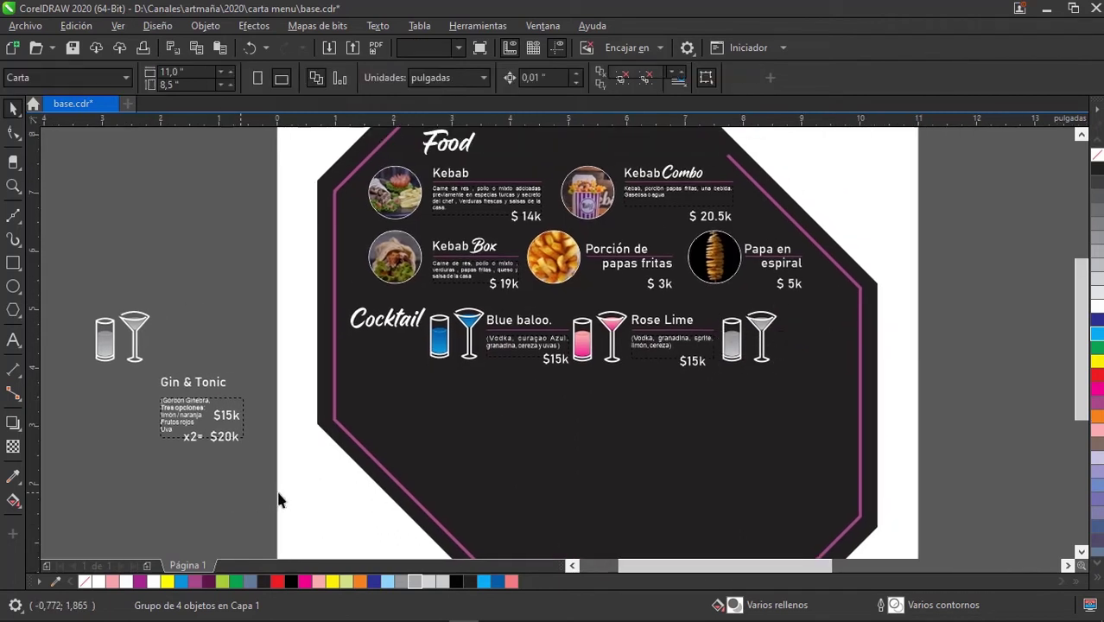
Move the Gin & Tonic heading, description and prices beside the new glasses, and raise the Cocktail title slightly.
left_click_drag(278, 493, 125, 339)
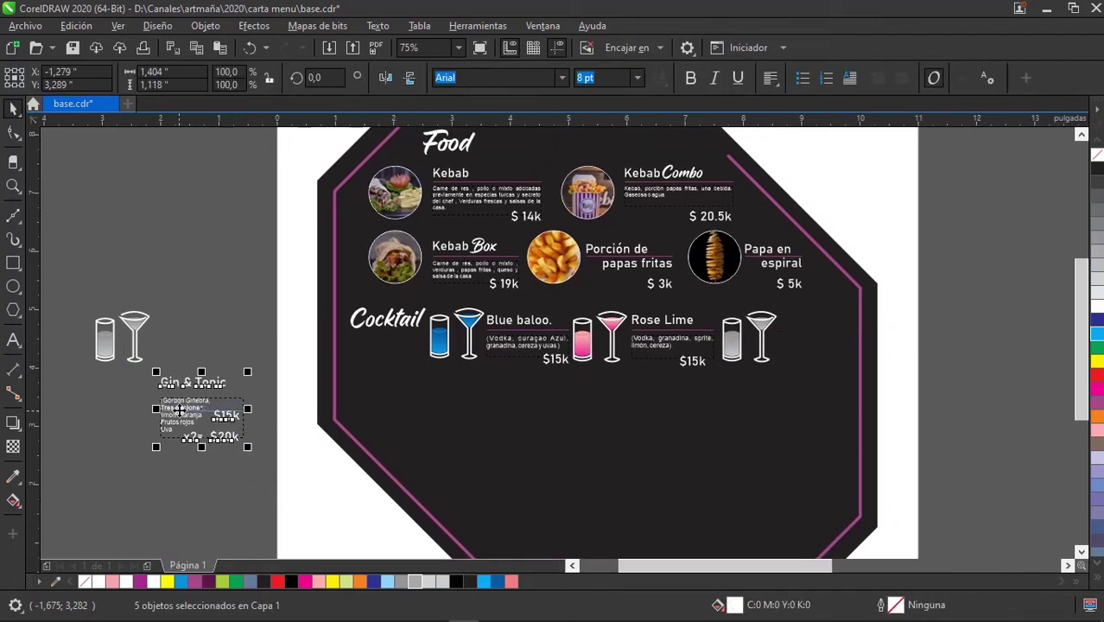
left_click_drag(179, 413, 801, 344)
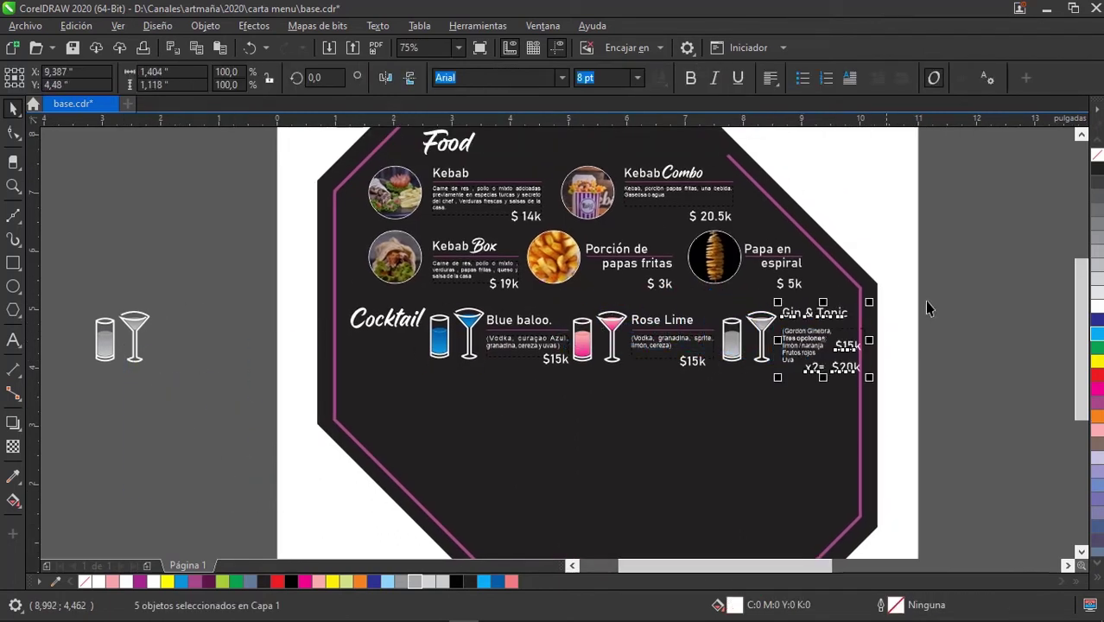
left_click(925, 309)
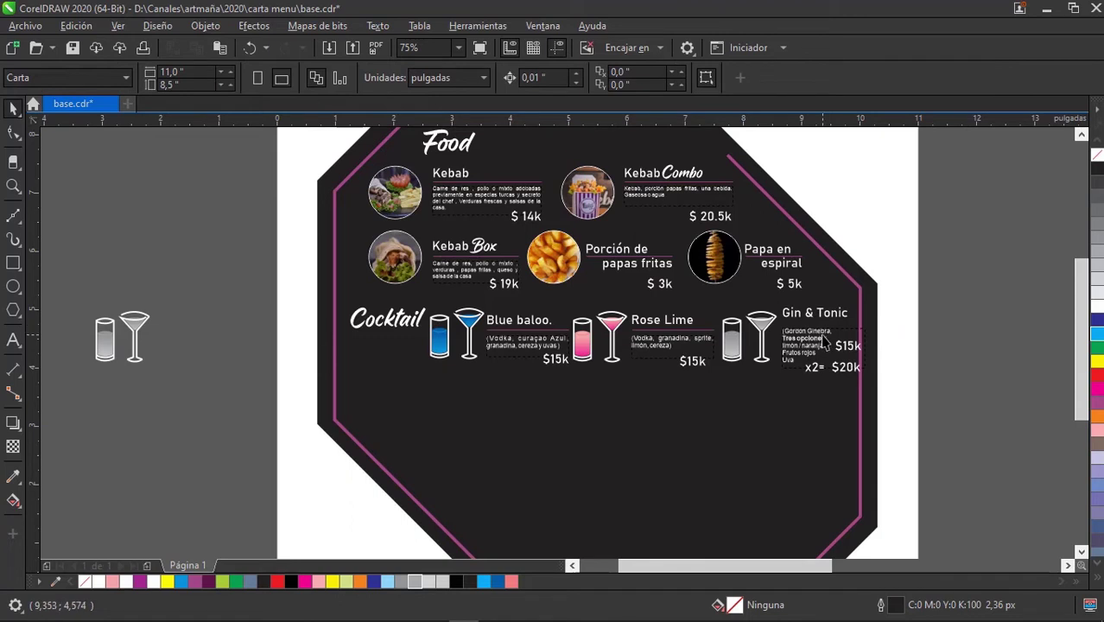
left_click_drag(421, 331, 410, 318)
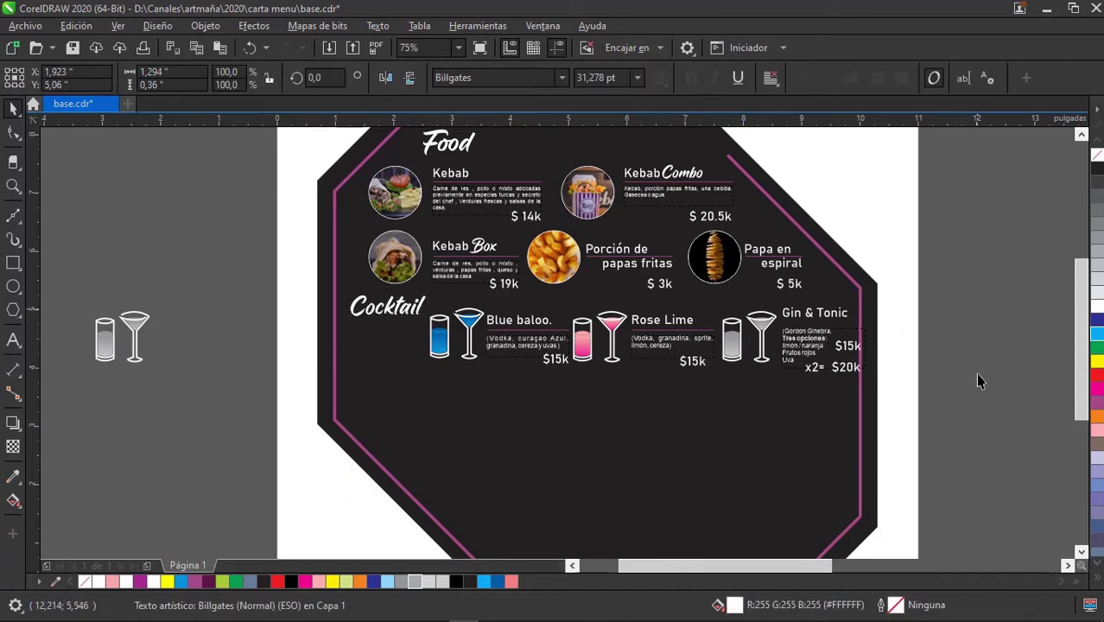
mouse_move(994, 390)
left_mouse_down()
mouse_move(440, 308)
mouse_move(383, 341)
mouse_move(389, 352)
left_mouse_up()
Copy the pink underline from Rose Lime to beneath the Gin & Tonic heading.
left_click(287, 354)
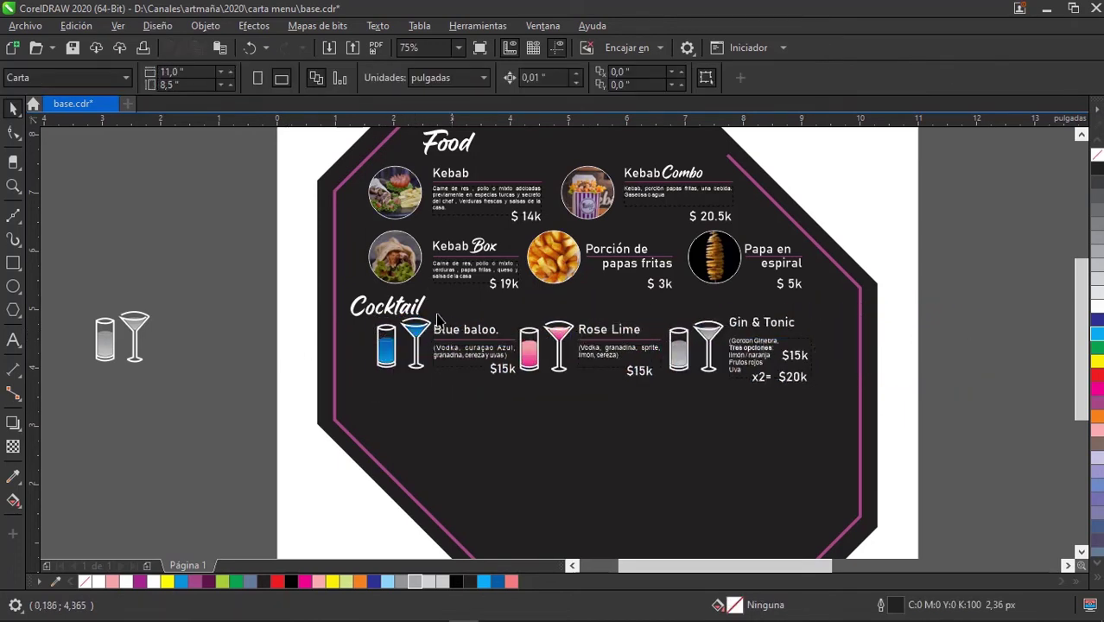
left_click(414, 313)
scroll(414, 313, "up", 4)
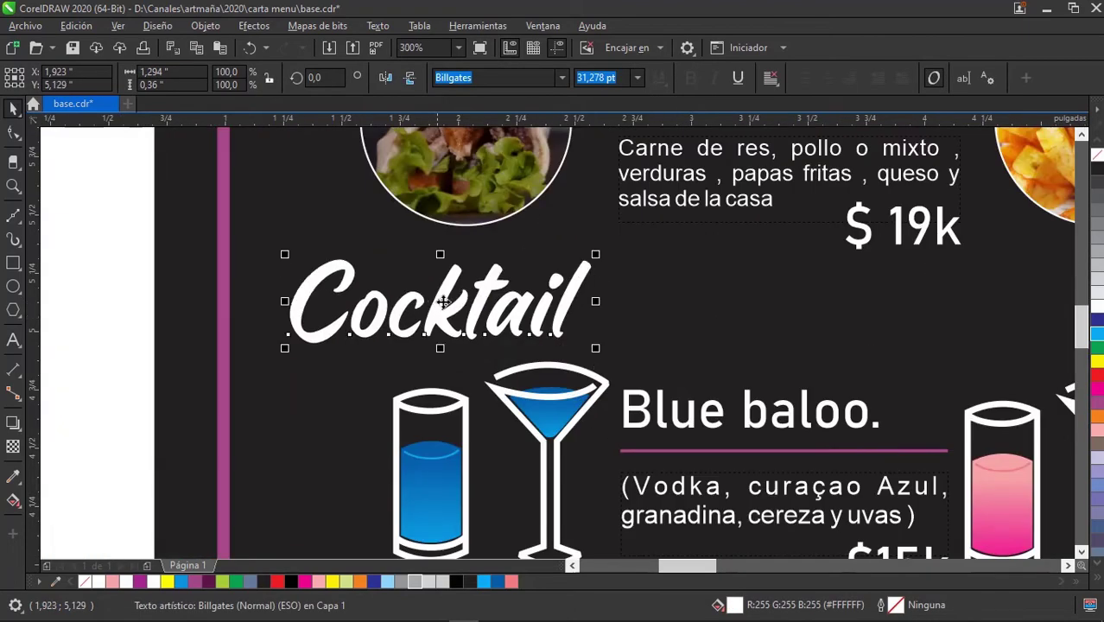
scroll(441, 315, "down", 2)
scroll(458, 311, "down", 2)
key("Escape")
scroll(592, 349, "right", 2)
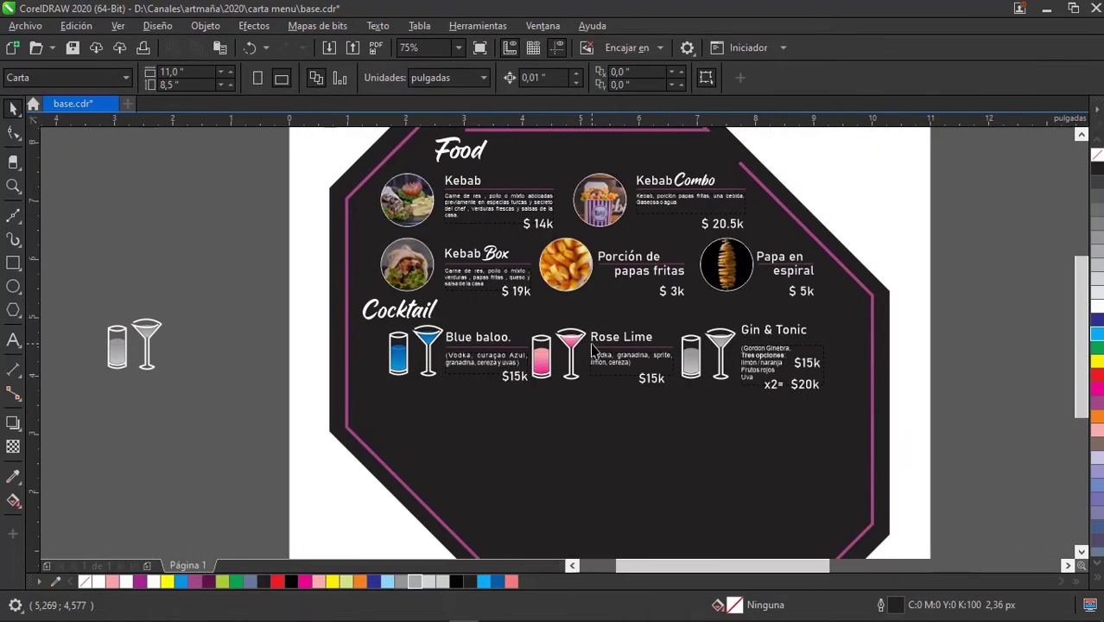
scroll(734, 372, "up", 2)
scroll(751, 354, "right", 3)
scroll(725, 354, "right", 1)
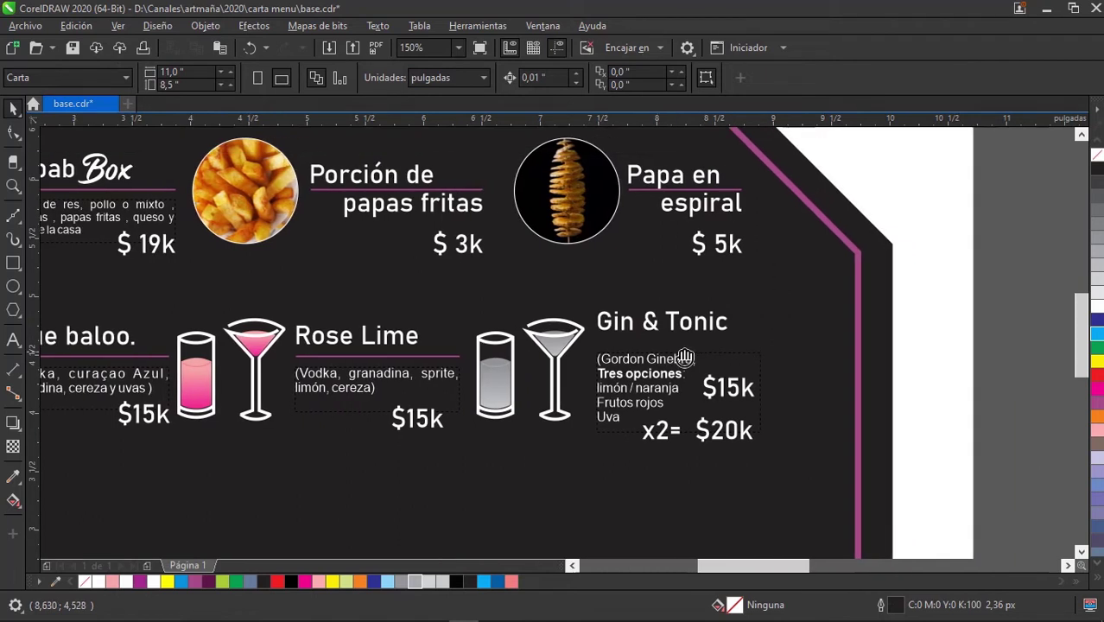
scroll(684, 357, "right", 1)
left_click(400, 356)
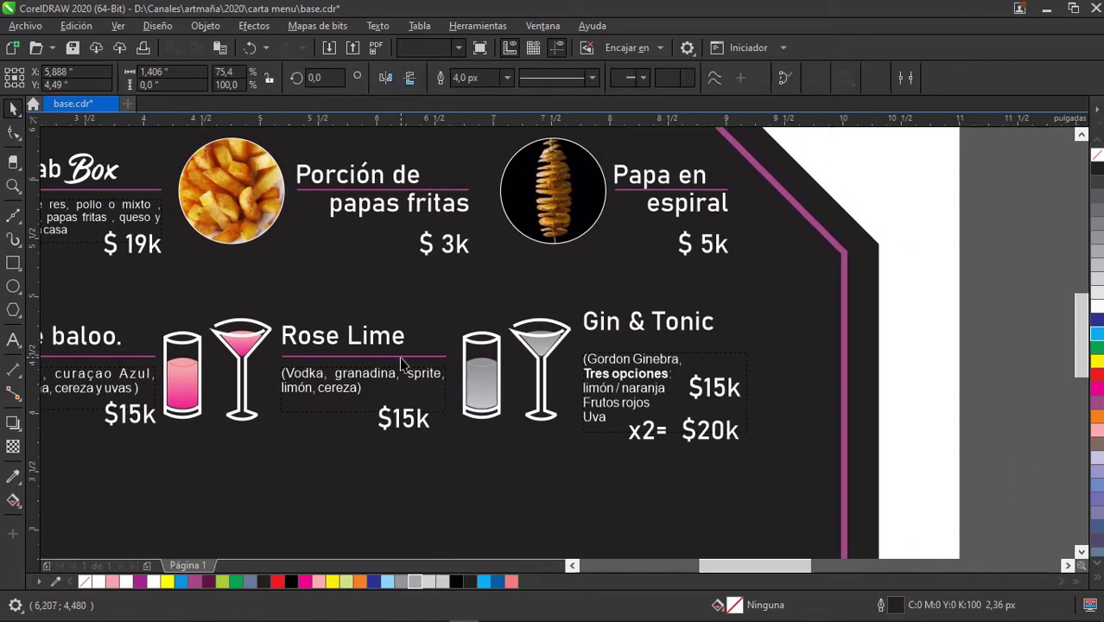
left_click_drag(380, 371, 669, 362)
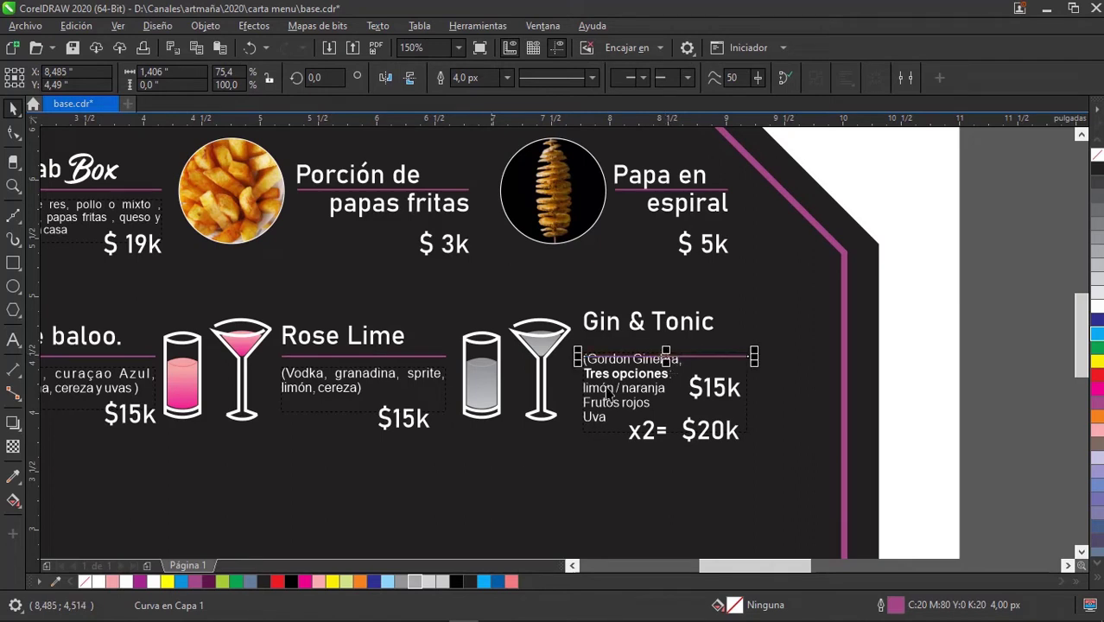
Delete the stray horizontal guideline near the Gin & Tonic description.
left_click(627, 377)
scroll(628, 377, "up", 2)
double_click(628, 388)
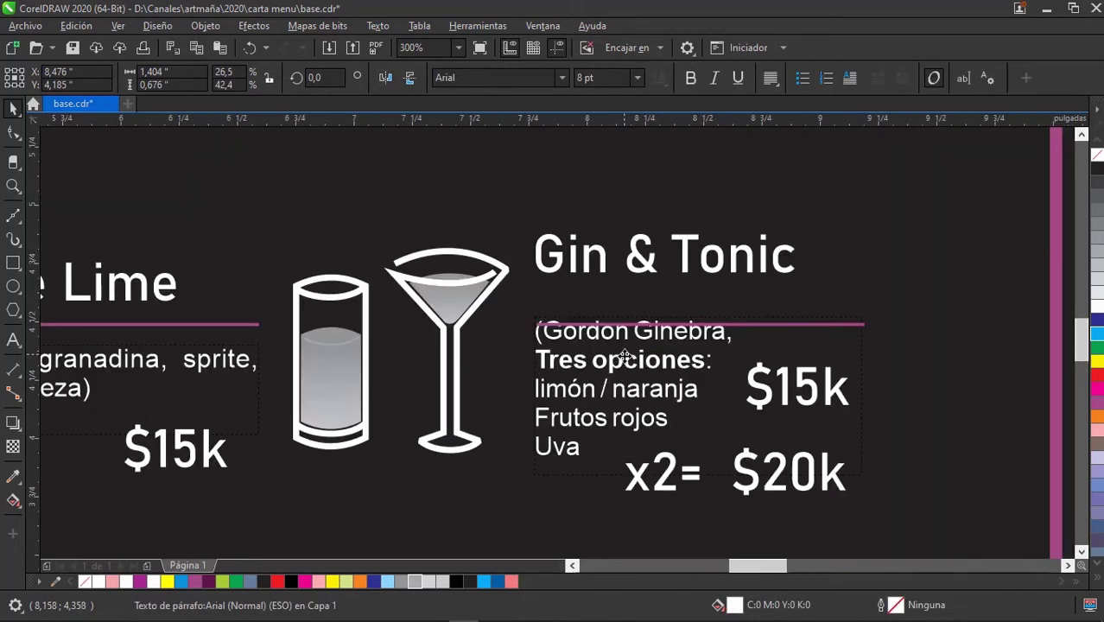
key("Escape")
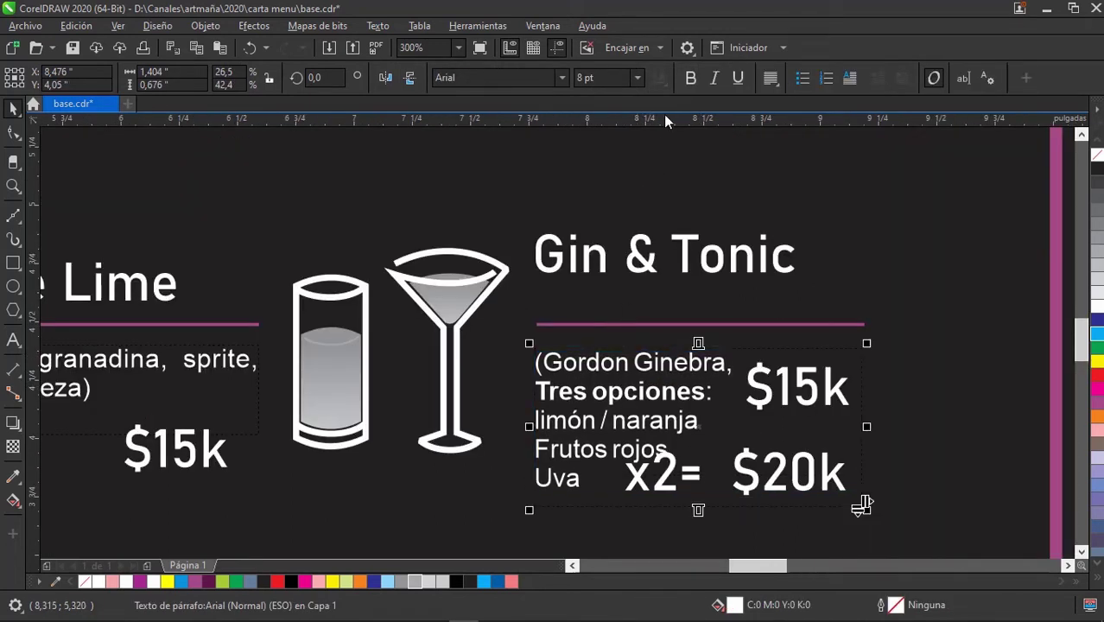
left_click_drag(351, 260, 237, 348)
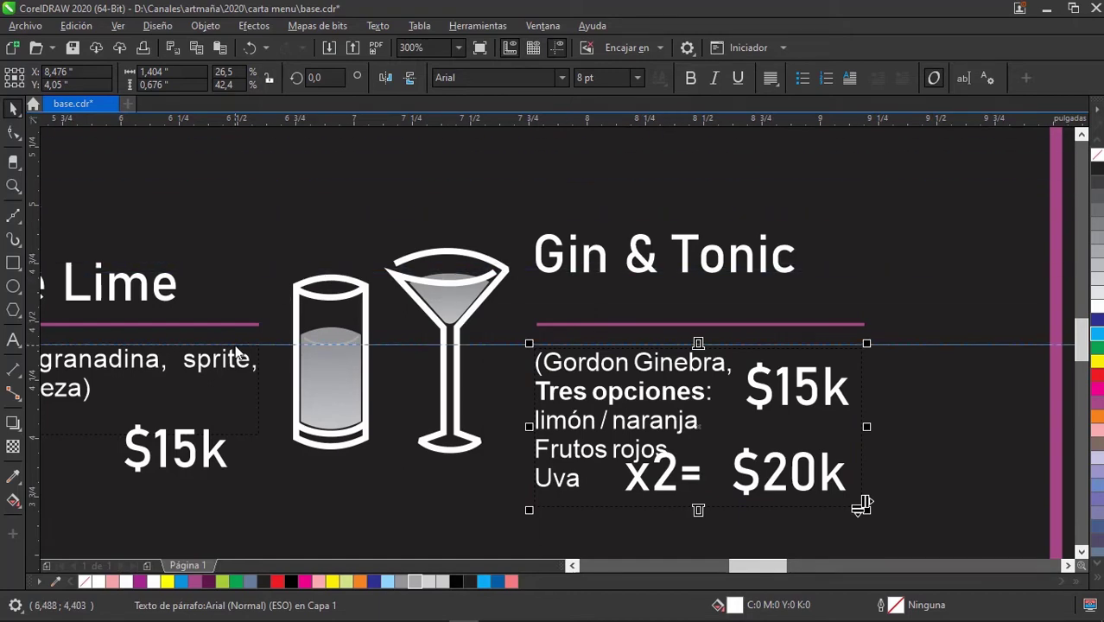
scroll(629, 389, "up", 1)
scroll(628, 389, "up", 1)
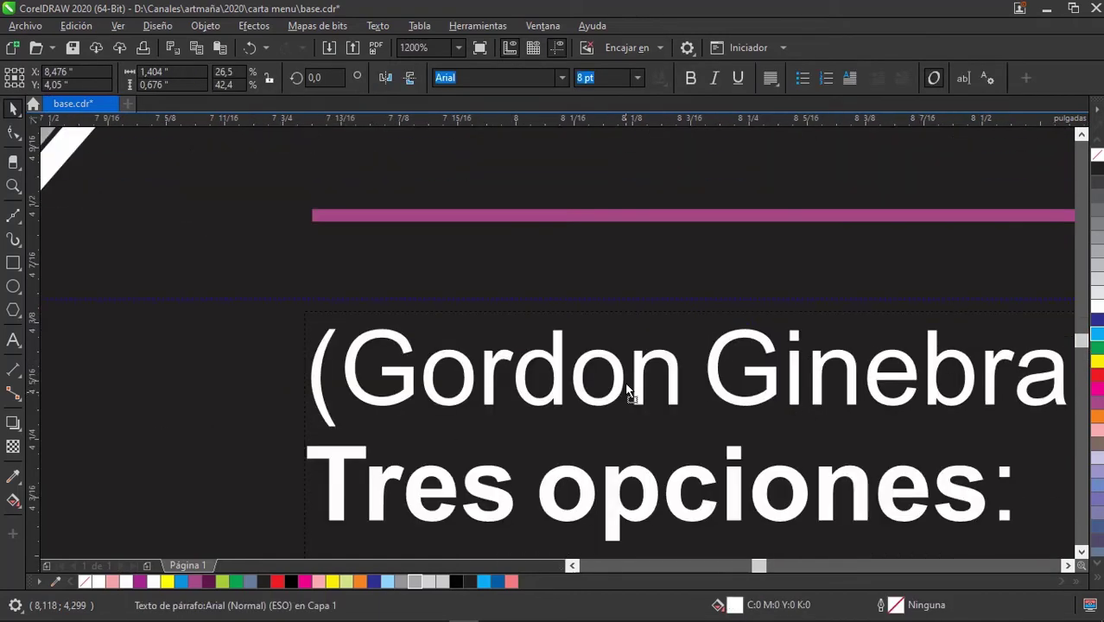
scroll(628, 389, "down", 2)
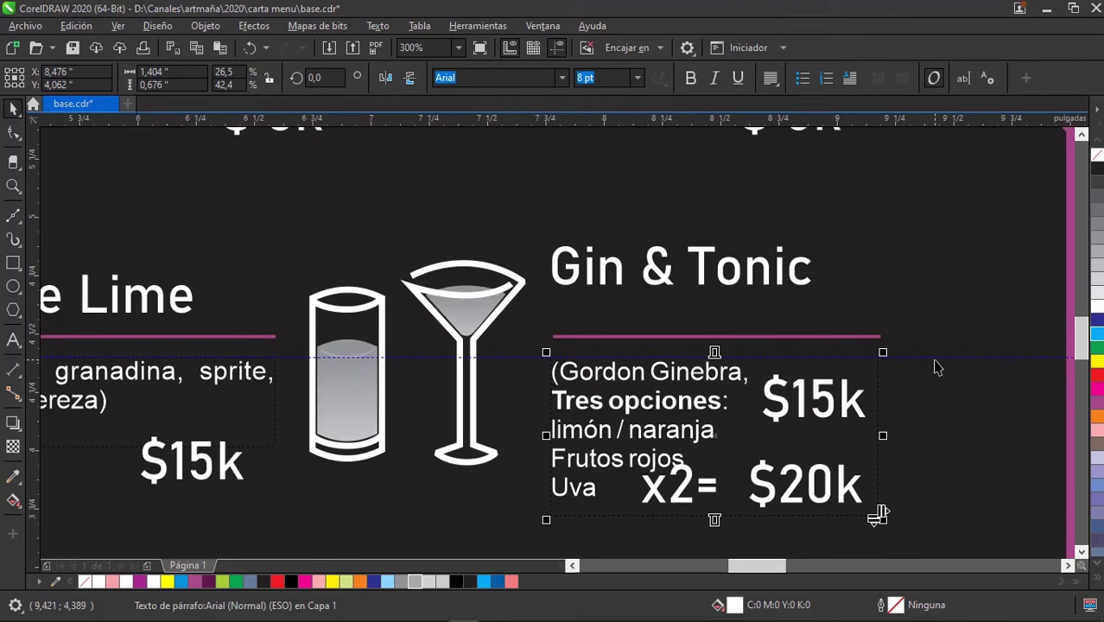
left_click(937, 358)
key("Delete")
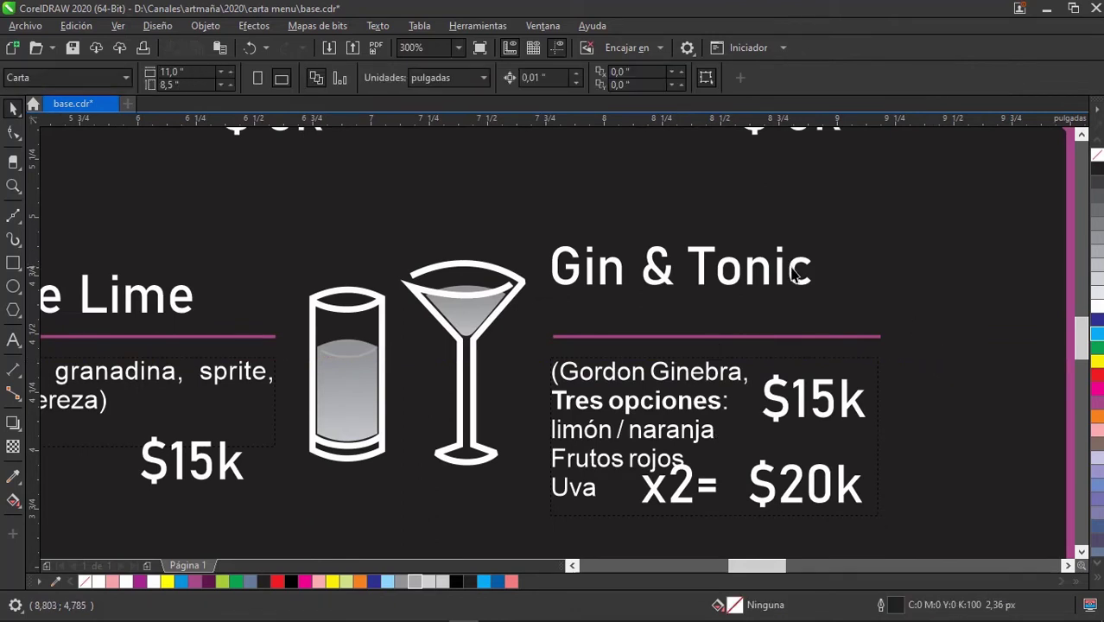
Lower the Gin & Tonic title level with Rose Lime, using a baseline guideline.
left_click_drag(795, 272, 799, 309)
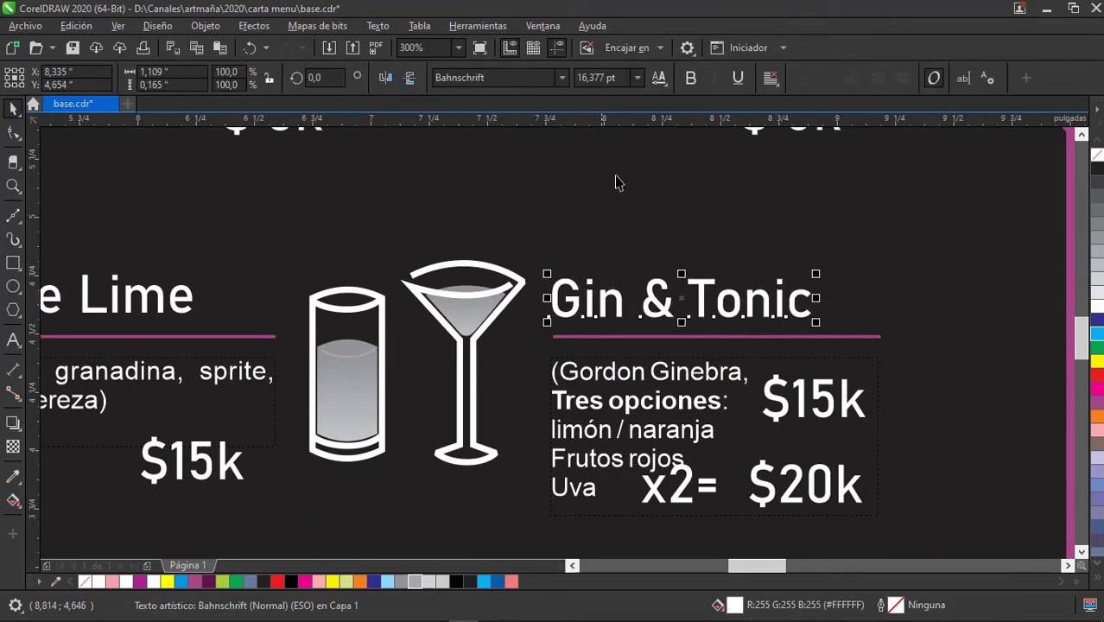
left_click_drag(643, 122, 622, 313)
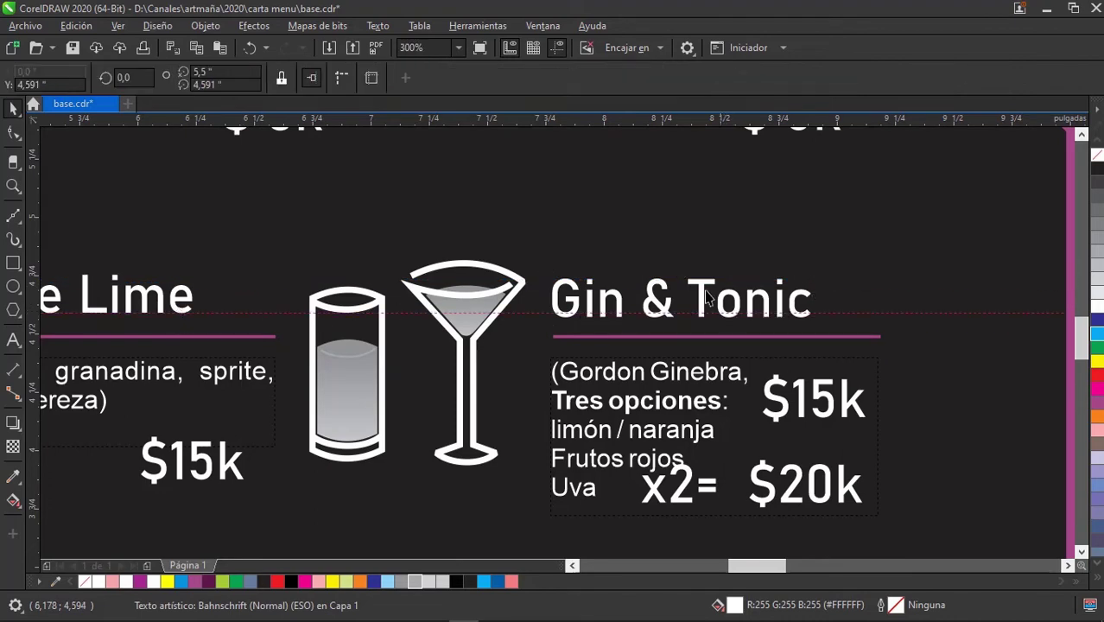
scroll(669, 337, "up", 5)
left_click(669, 337)
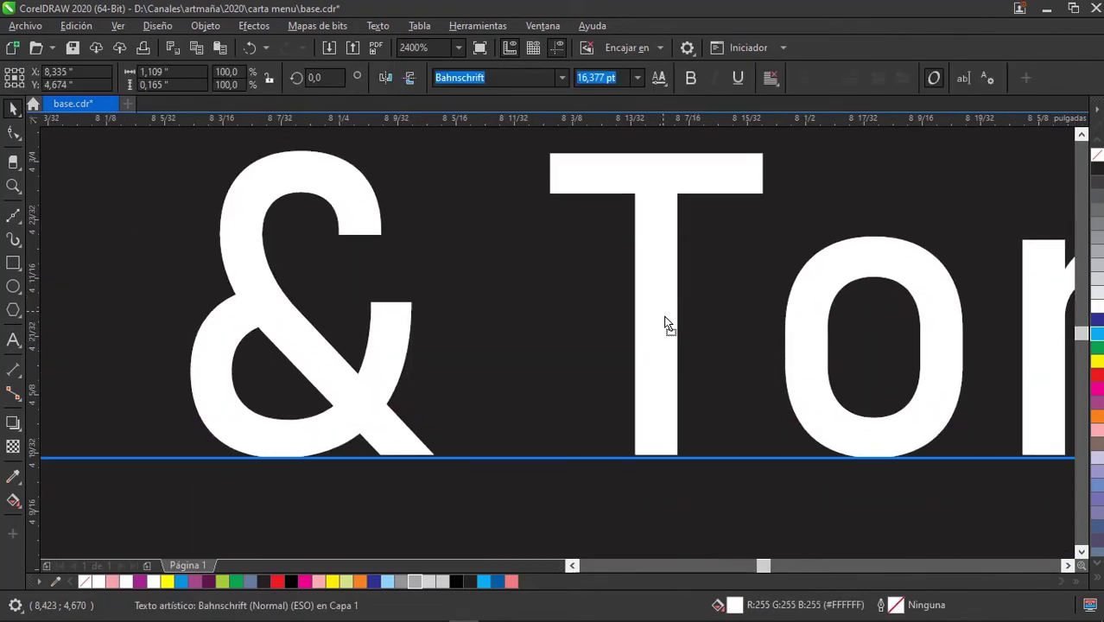
scroll(691, 337, "down", 5)
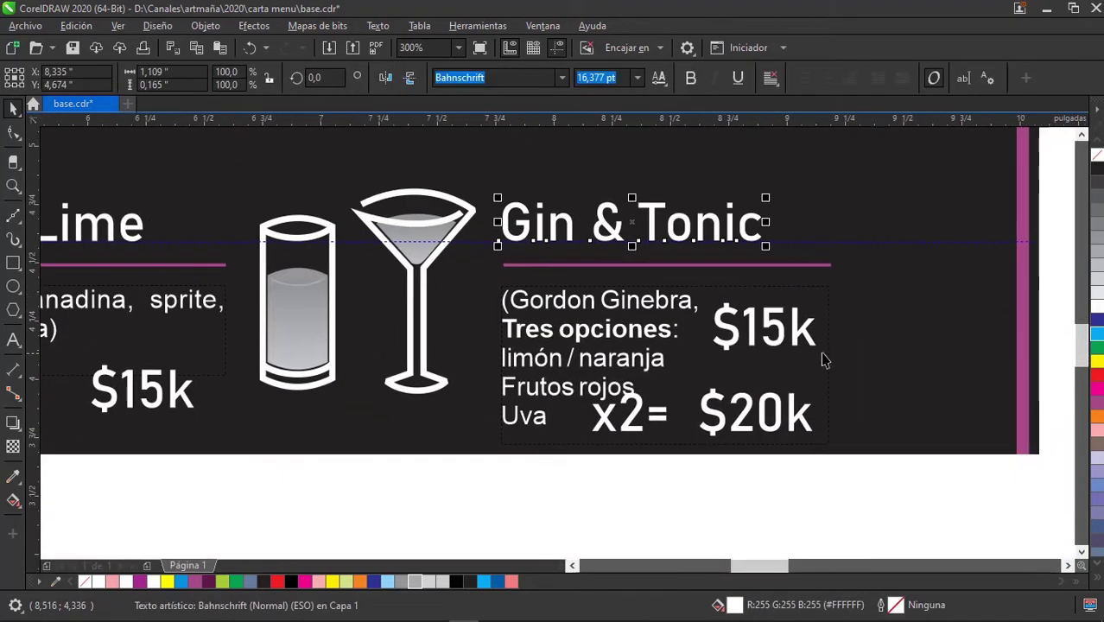
left_click(941, 377)
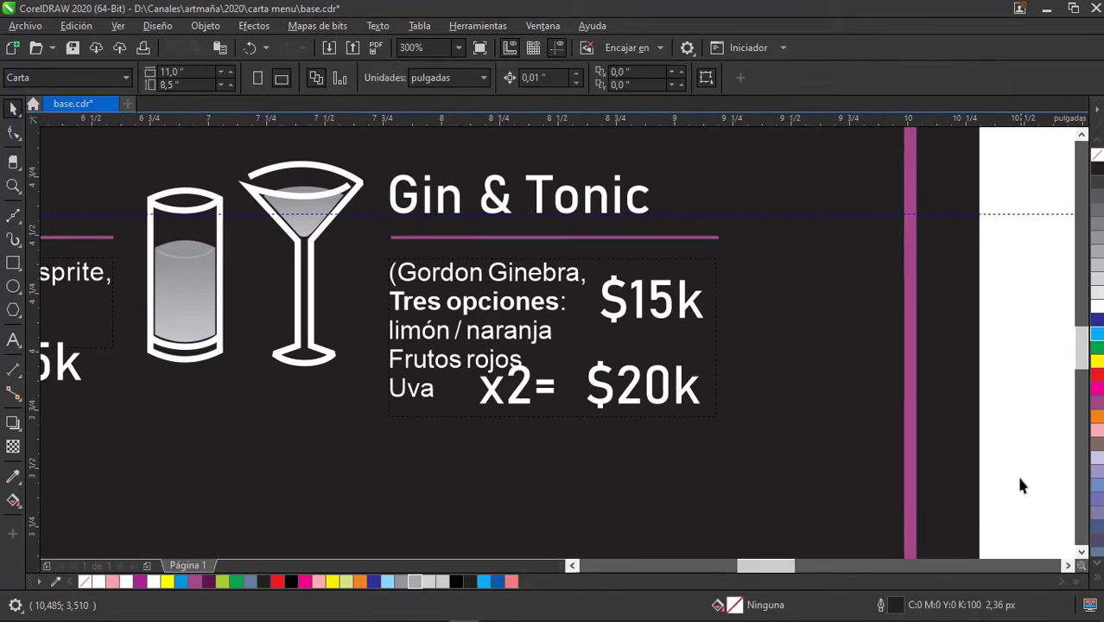
left_click_drag(903, 478, 477, 332)
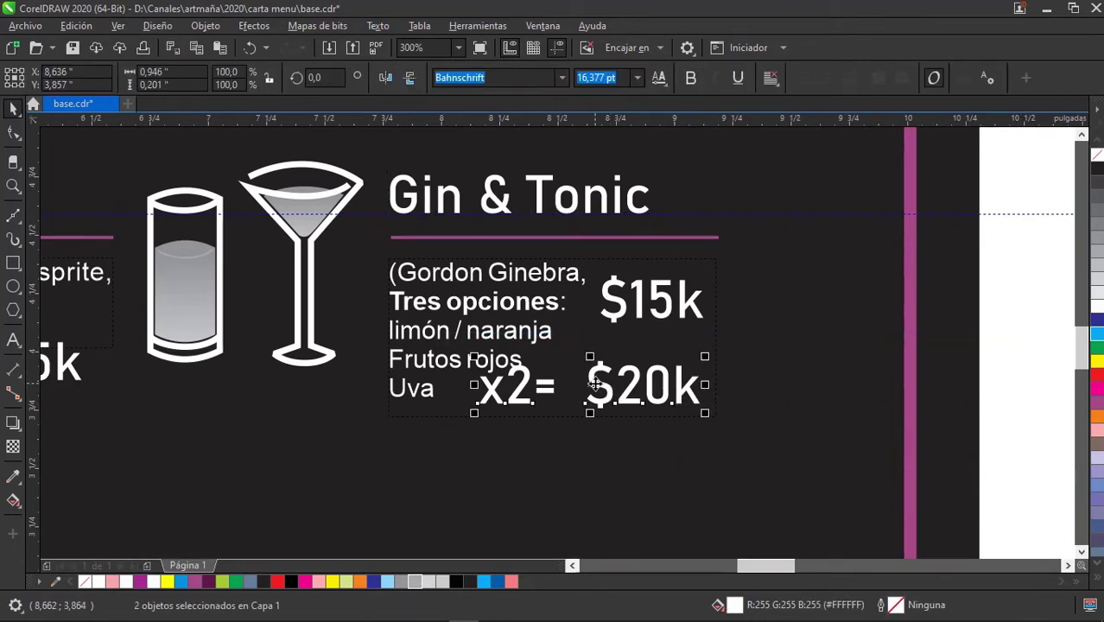
Move the Gin & Tonic x2= $20k and $15k prices down beside the ingredient list.
left_click_drag(594, 384, 611, 410)
left_click(861, 311)
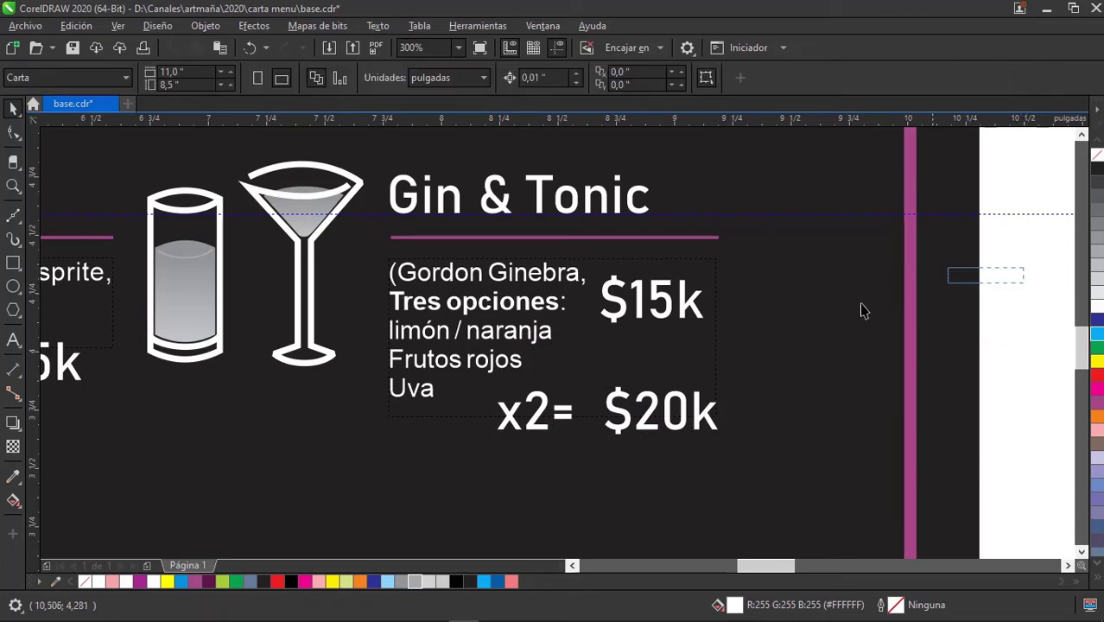
left_click(654, 307)
left_click_drag(654, 310, 667, 367)
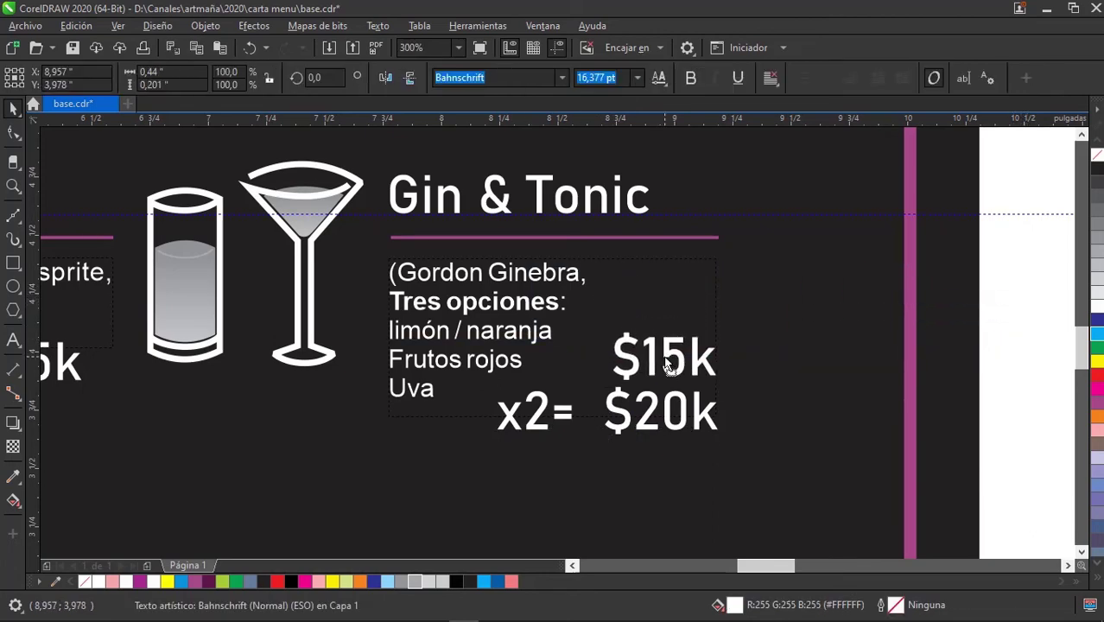
scroll(669, 363, "down", 2)
left_click(859, 345)
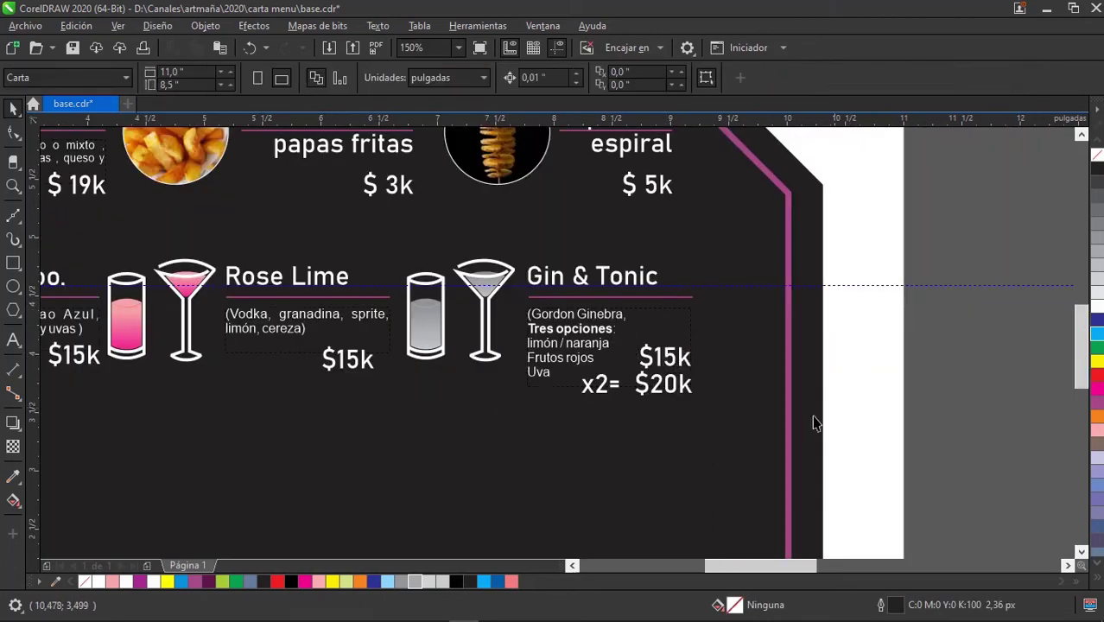
scroll(814, 423, "up", 2)
scroll(899, 405, "down", 2)
scroll(898, 405, "up", 2)
scroll(910, 417, "down", 2)
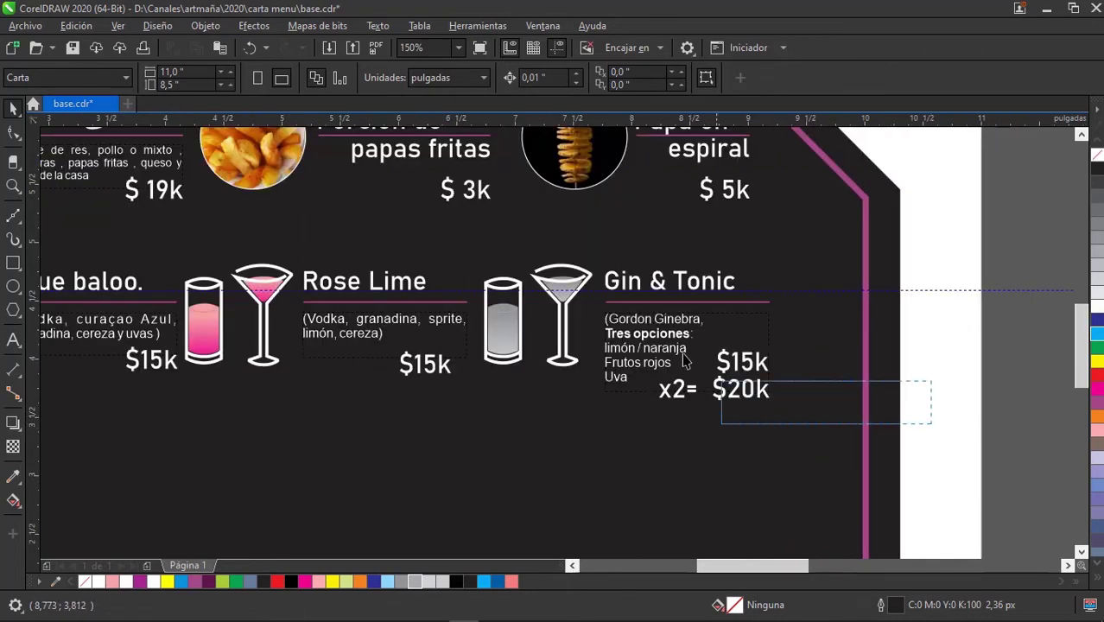
Colour all three Gin & Tonic price texts grey.
left_click_drag(685, 360, 650, 341)
left_click(415, 581)
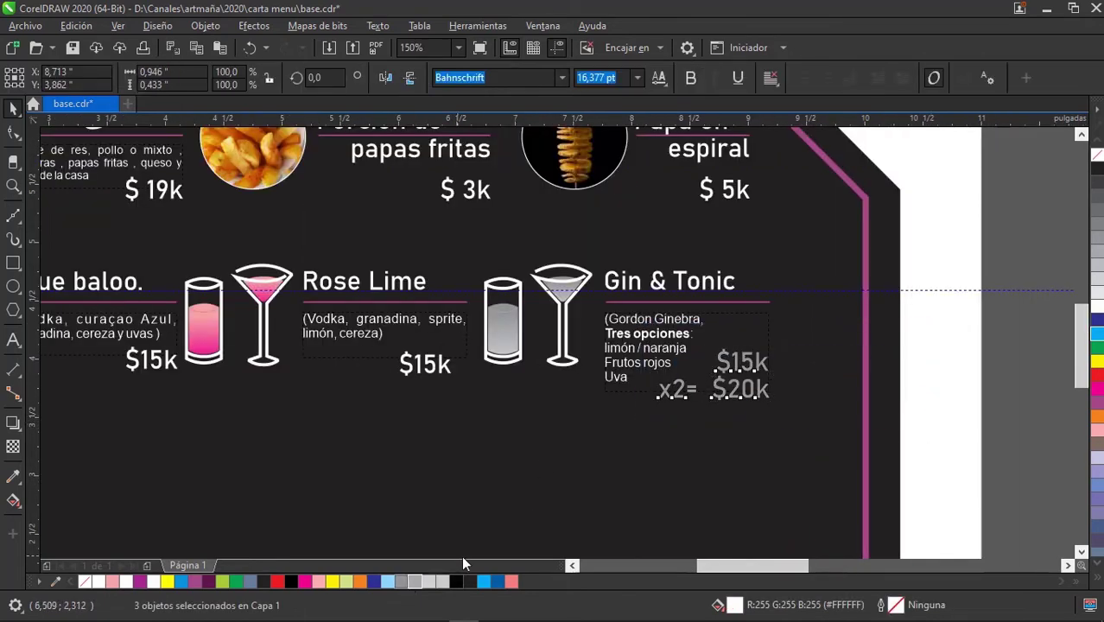
left_click(979, 370)
left_click(570, 342)
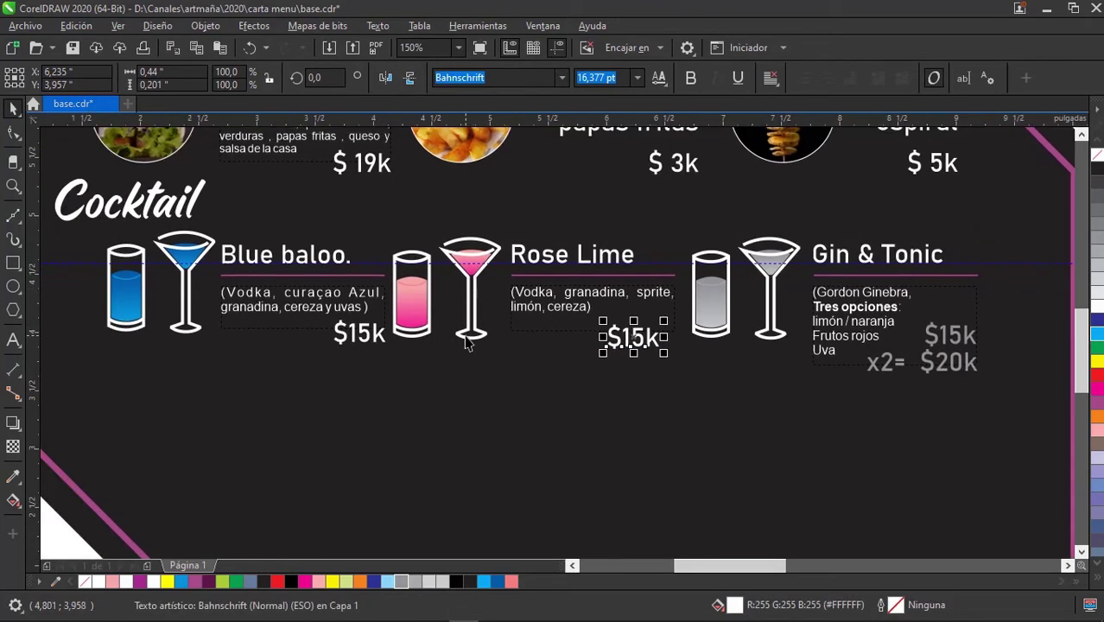
Colour the Rose Lime $15k price pink and the Blue baloo $15k price blue.
left_click(512, 582)
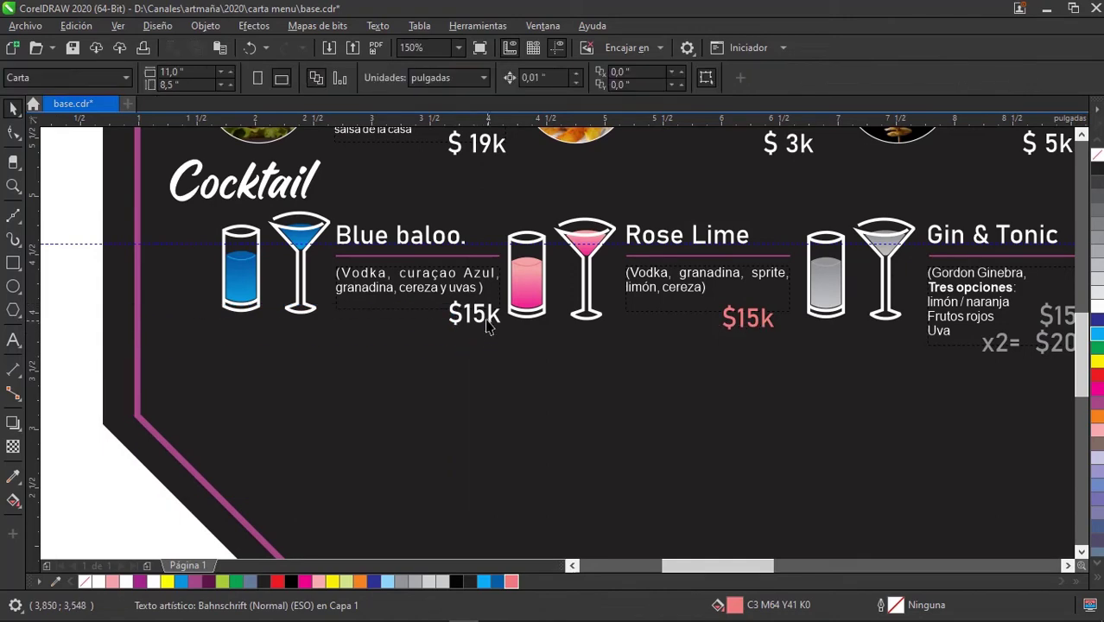
left_click(456, 320)
left_click(486, 582)
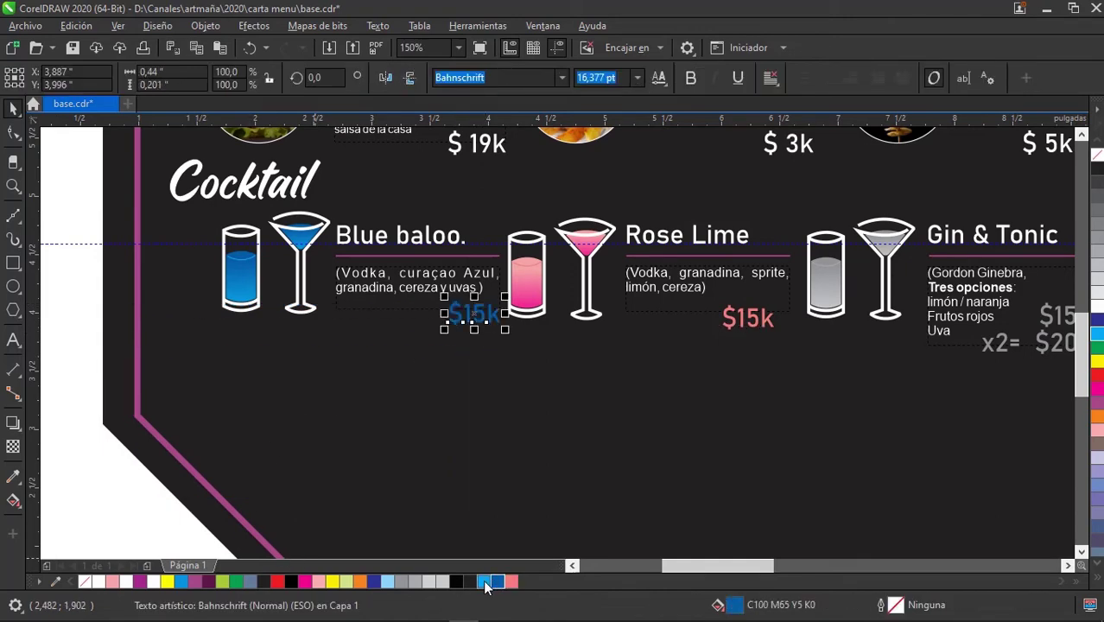
left_click(459, 364)
scroll(458, 364, "down", 2)
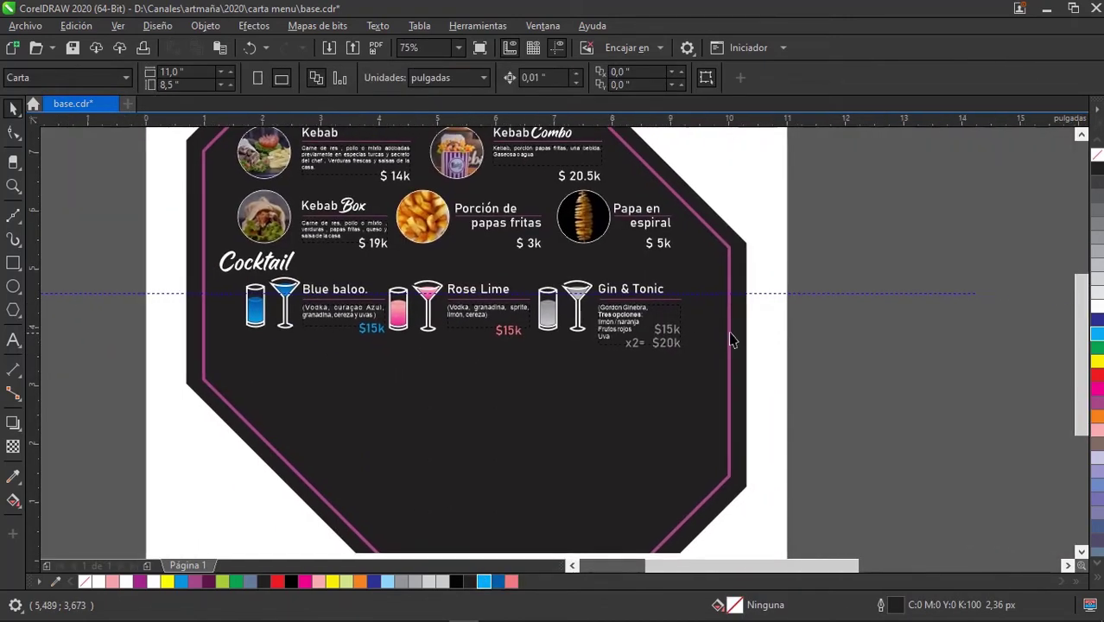
scroll(469, 341, "up", 2)
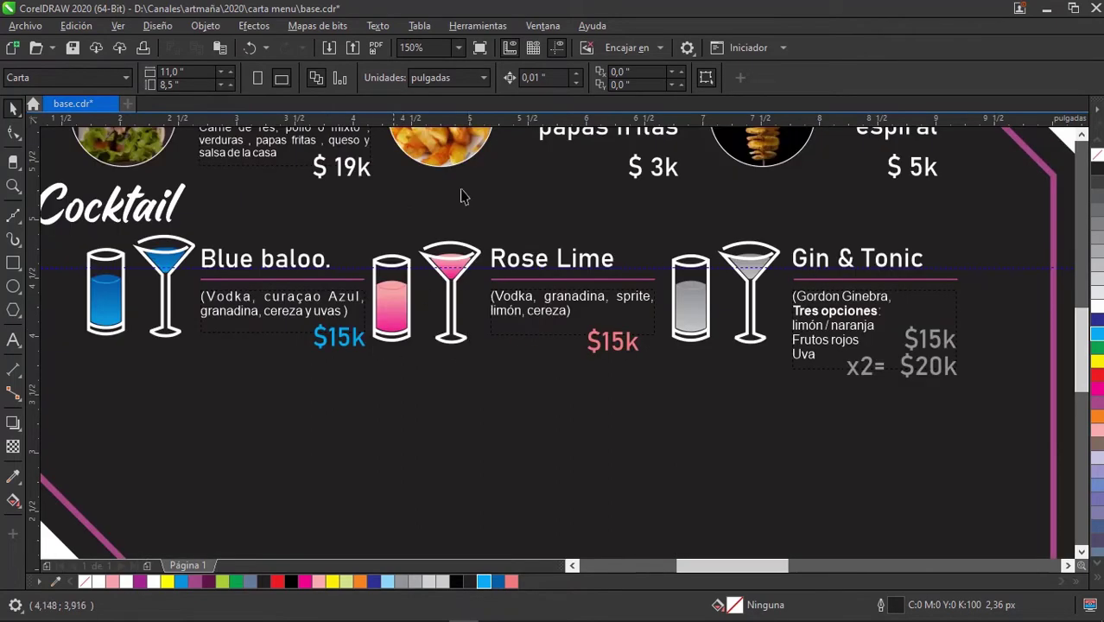
Add a guideline under the Blue baloo price and nudge the Rose Lime price right to align.
left_click_drag(504, 126, 359, 346)
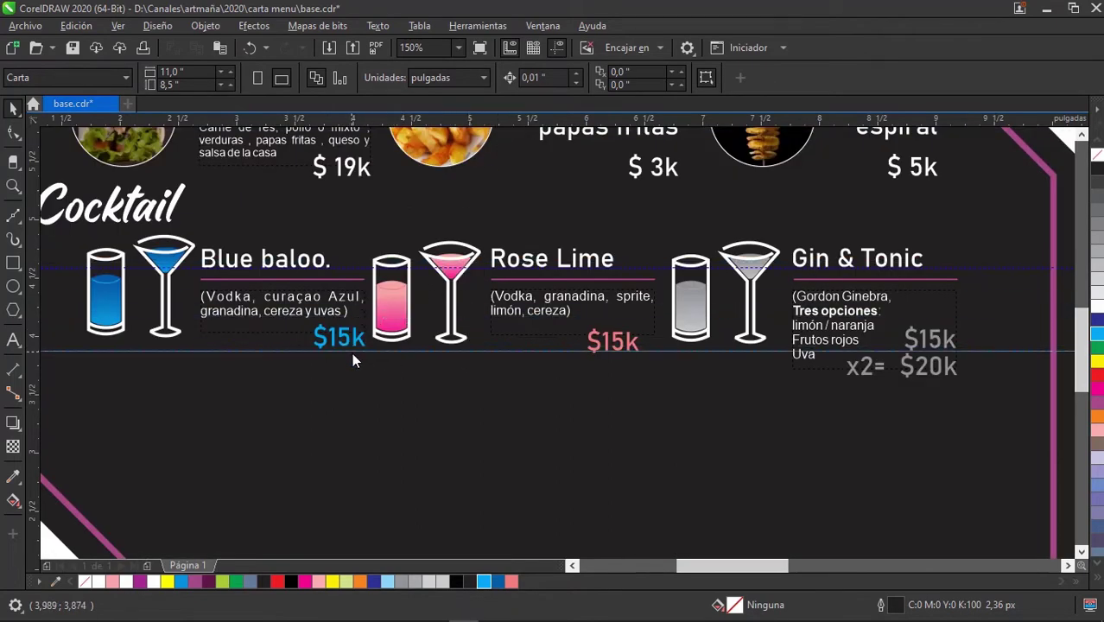
left_click(620, 346)
scroll(620, 344, "up", 6)
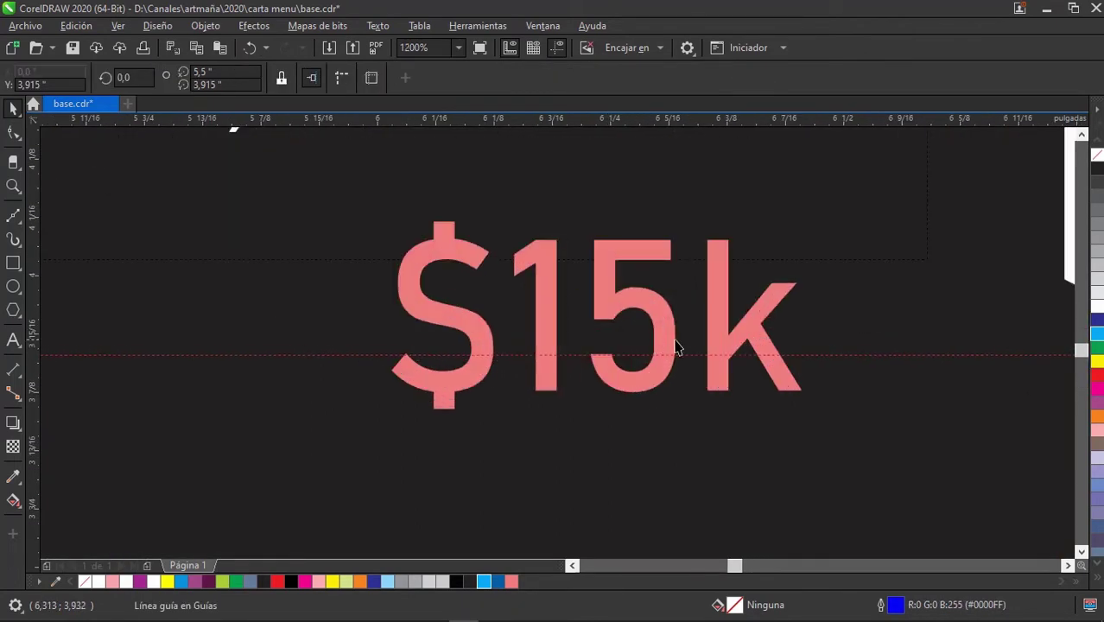
left_click(670, 308)
left_click(670, 300)
scroll(669, 299, "down", 6)
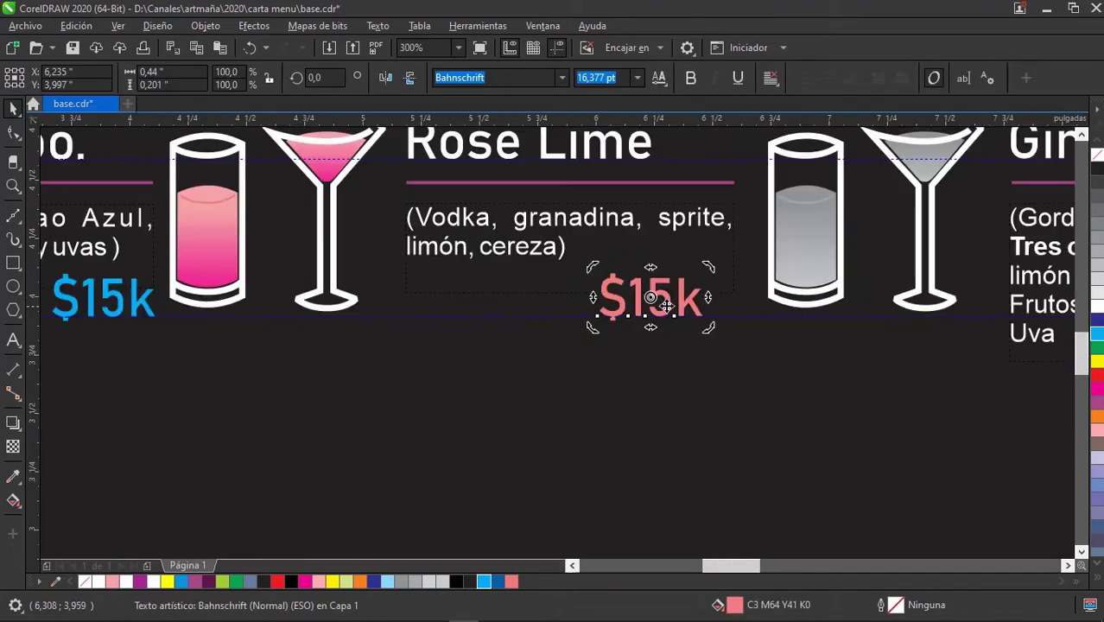
scroll(670, 300, "up", 2)
left_click(670, 300)
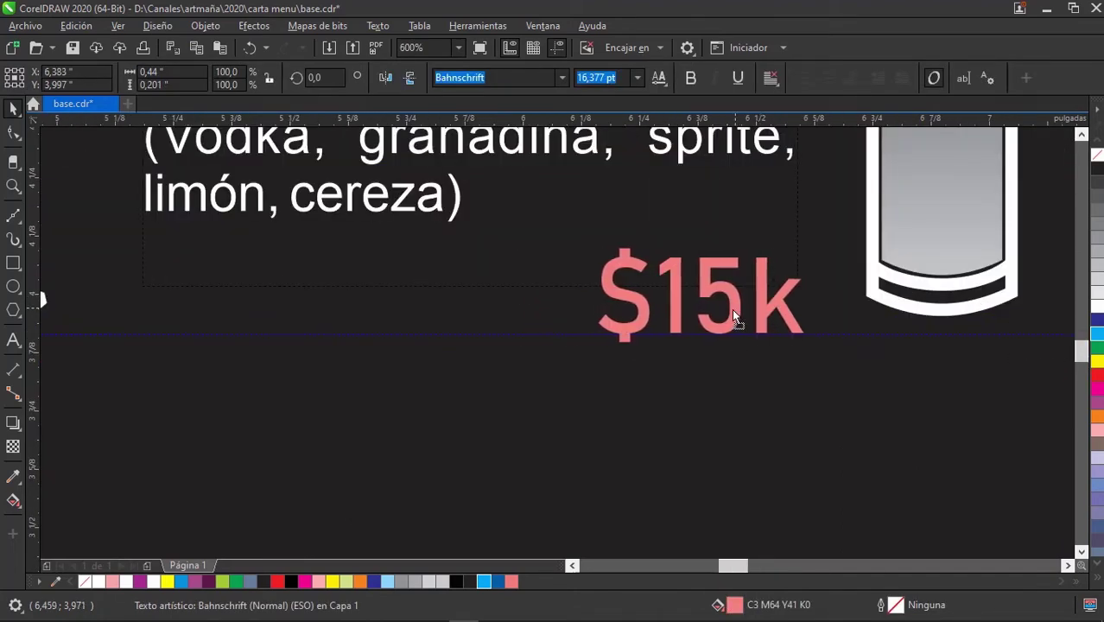
left_click_drag(728, 318, 731, 309)
scroll(436, 300, "down", 2)
scroll(436, 300, "right", 3)
scroll(605, 337, "right", 2)
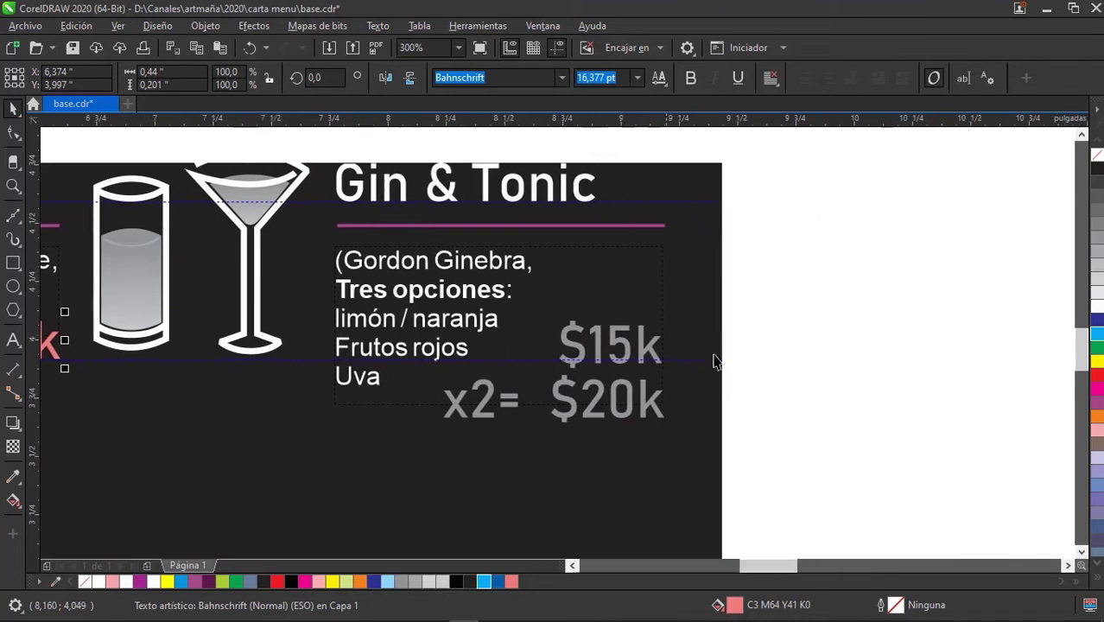
Shift the three Gin & Tonic prices slightly upward.
left_click_drag(406, 458, 853, 307)
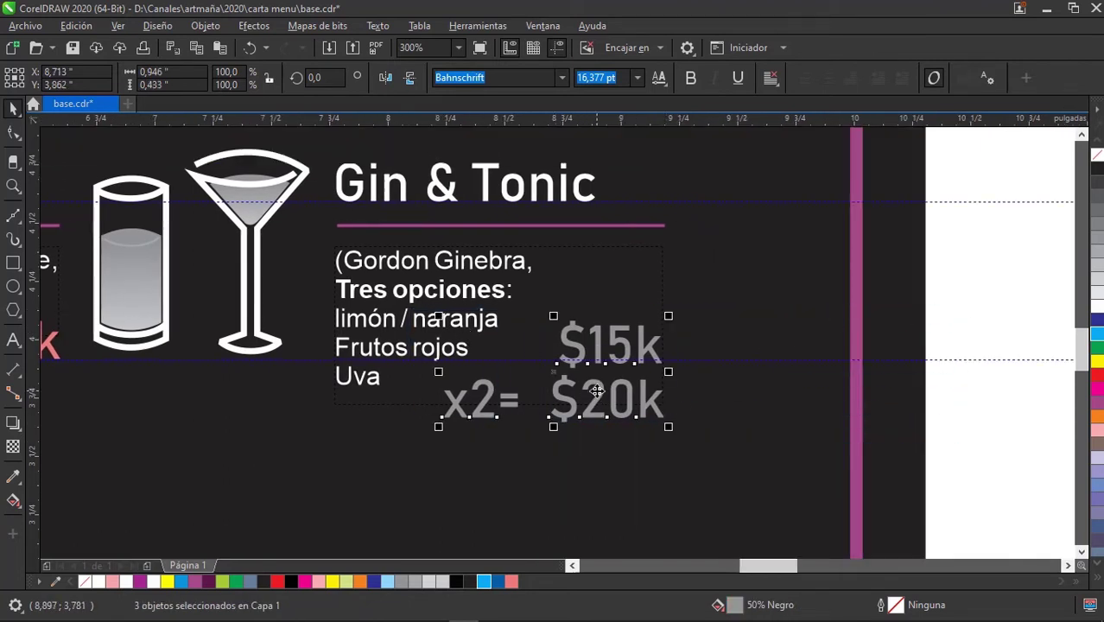
mouse_move(595, 392)
left_mouse_down()
mouse_move(596, 361)
mouse_move(596, 385)
left_mouse_up()
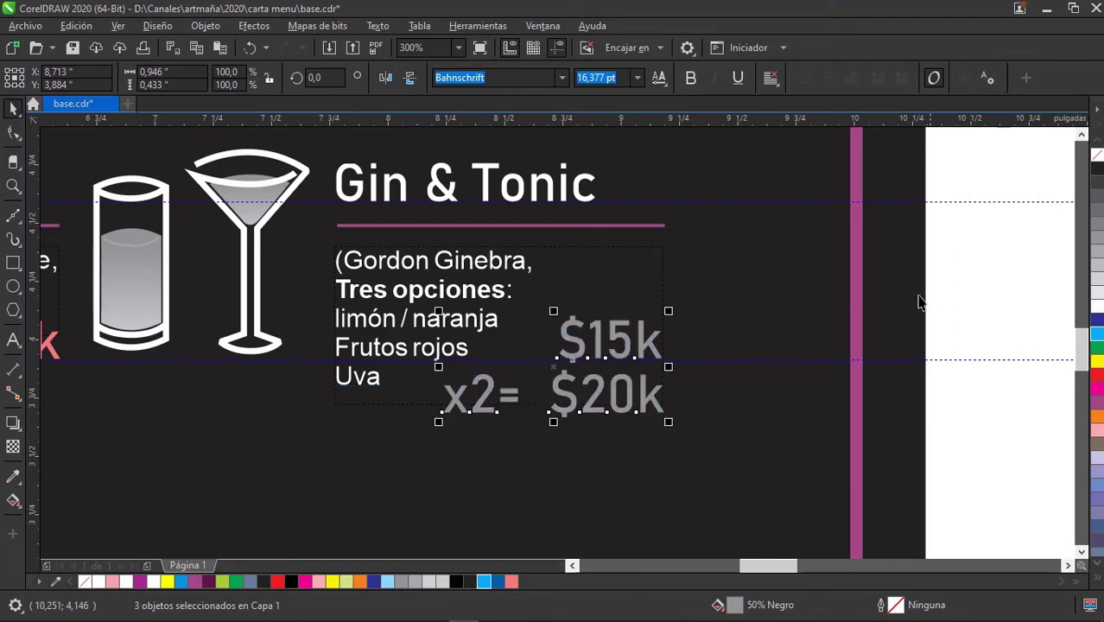
left_click(984, 270)
scroll(689, 347, "down", 3)
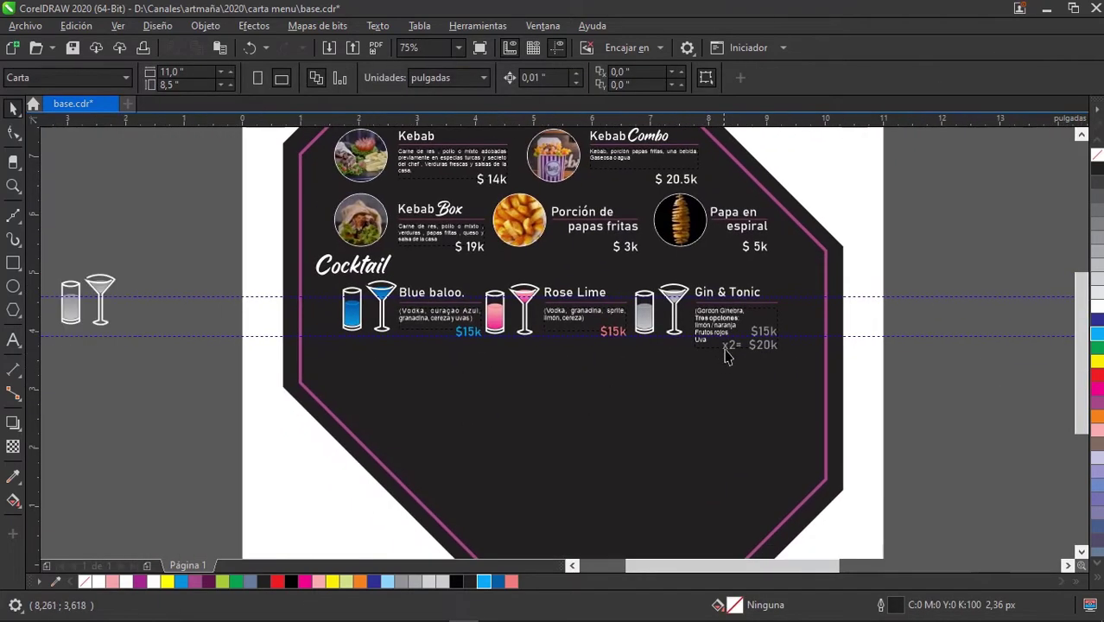
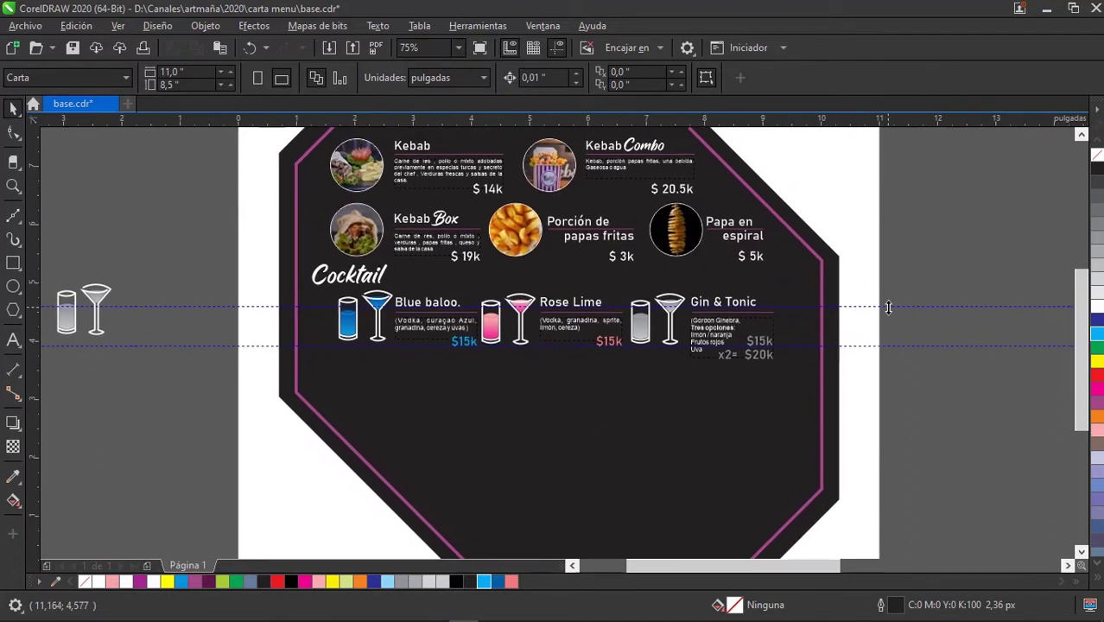
Zoom out to 37%, pan right to the logo and drink panels, and select the Kebab logo.
scroll(773, 376, "down", 1)
scroll(842, 374, "right", 3)
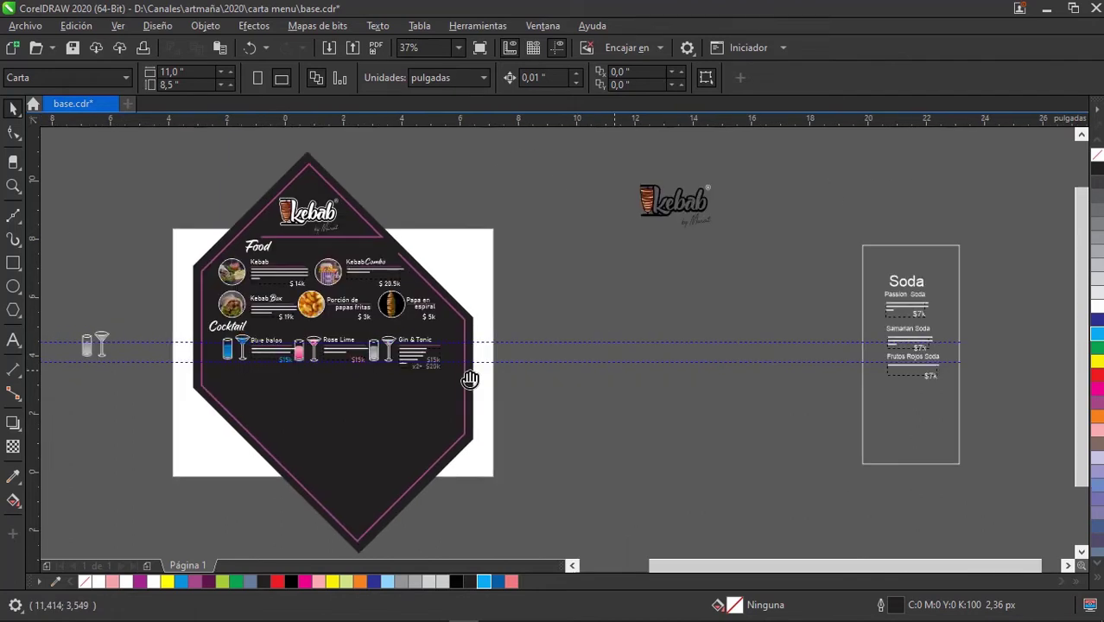
scroll(793, 304, "right", 3)
left_click_drag(544, 405, 555, 323)
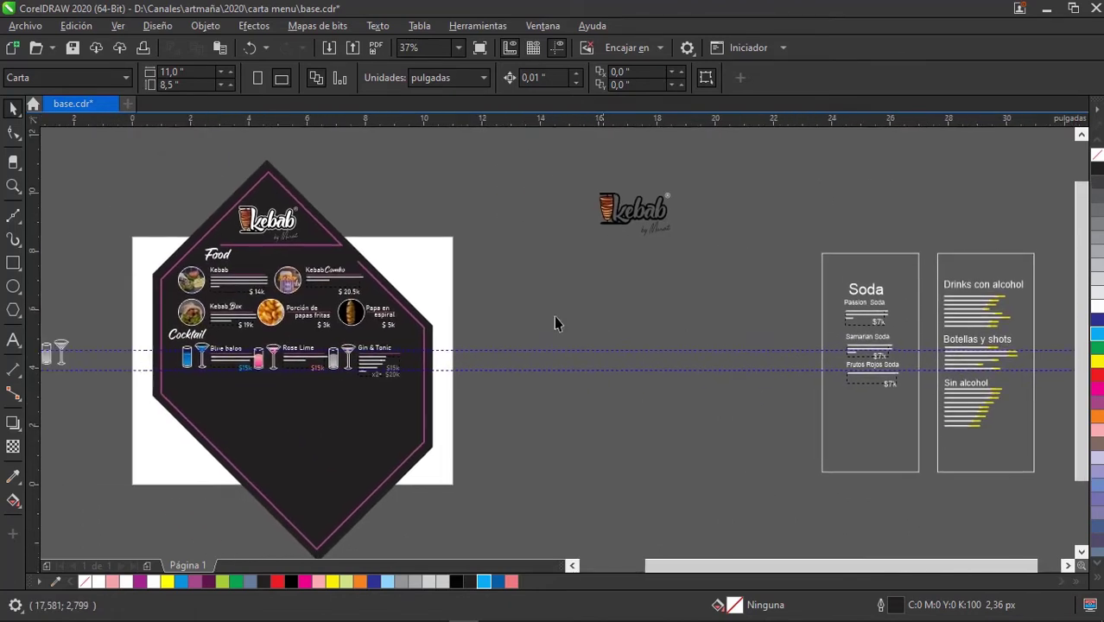
left_click(641, 215)
Duplicate the Kebab logo onto the Cocktail area and bring it to the front of the page.
left_click_drag(621, 212, 637, 214)
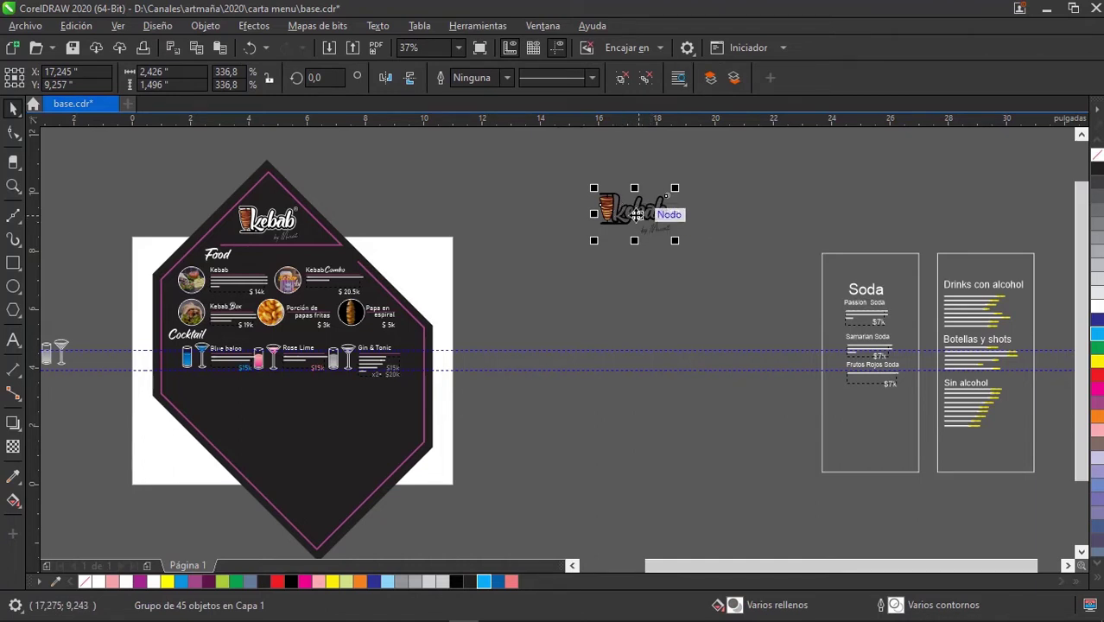
left_click_drag(653, 215, 205, 355)
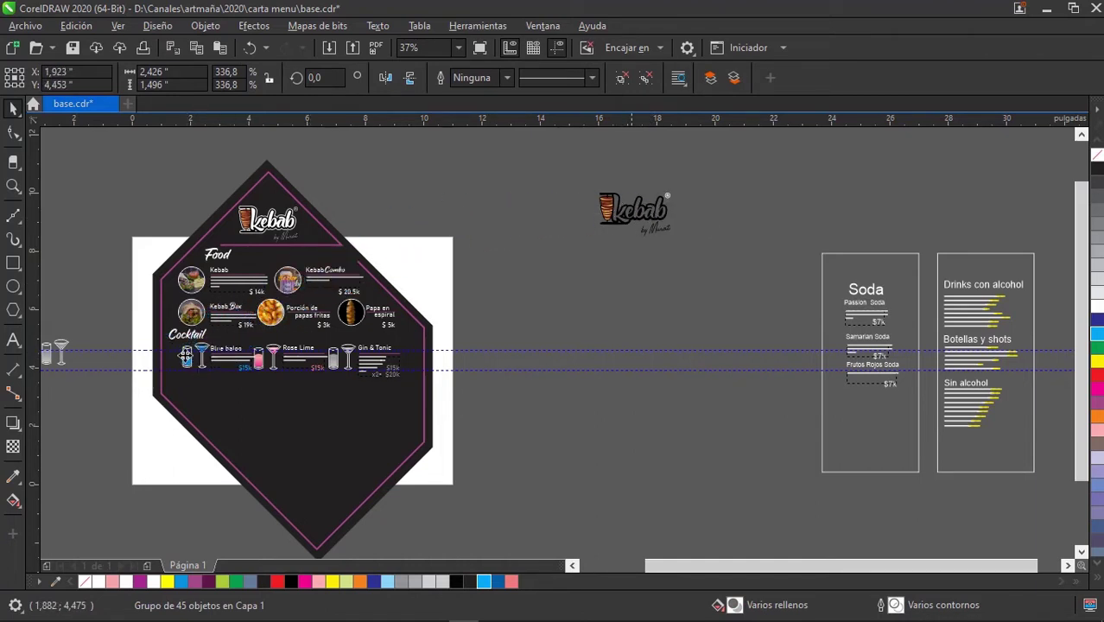
scroll(186, 355, "up", 2)
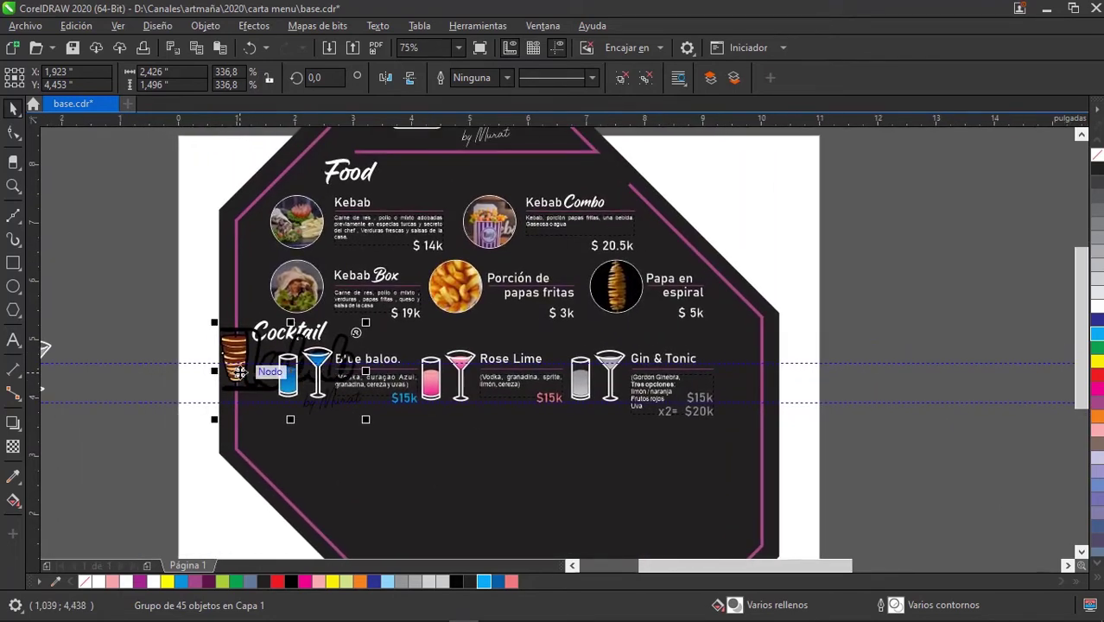
right_click(229, 345)
mouse_move(270, 274)
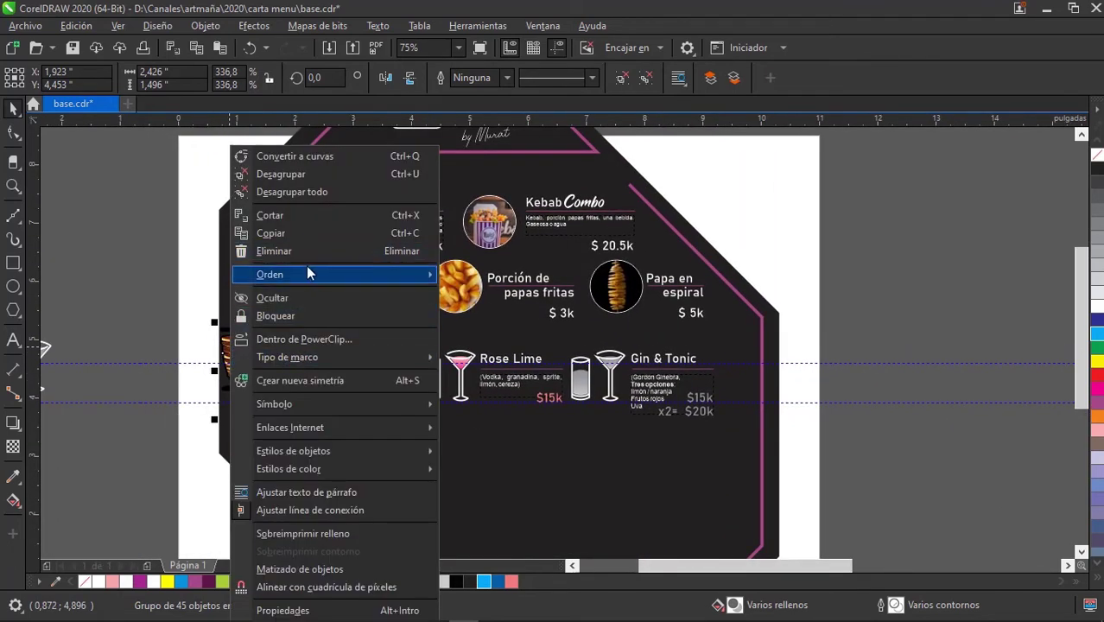
left_click(529, 240)
scroll(352, 390, "up", 2)
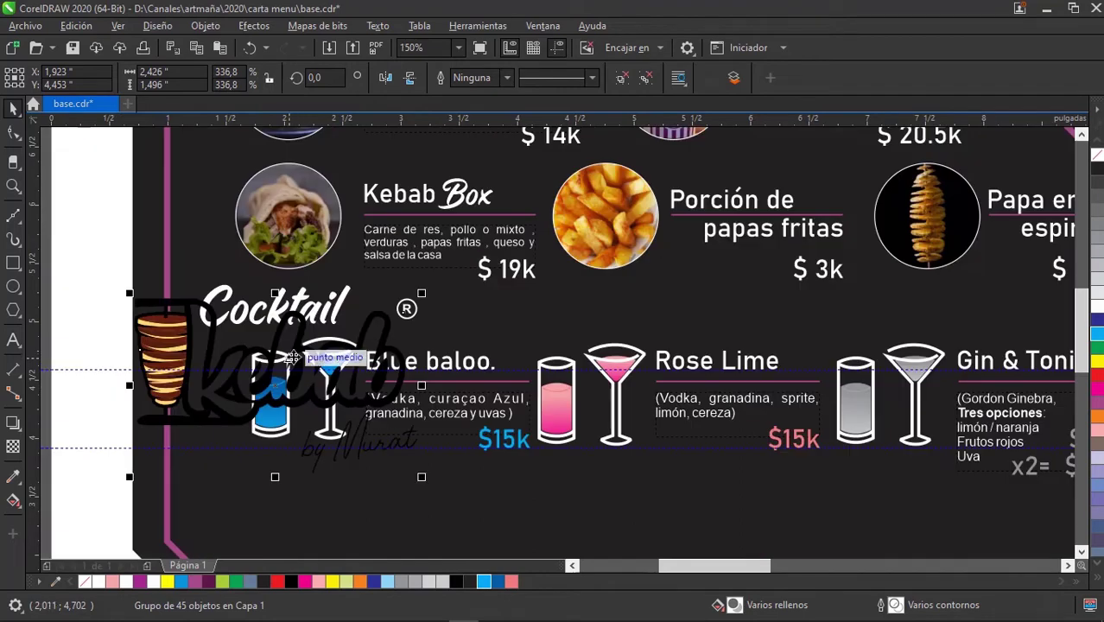
scroll(575, 279, "left", 3)
Scale the logo copy down and position it low on the blue glass.
left_click_drag(575, 279, 439, 363)
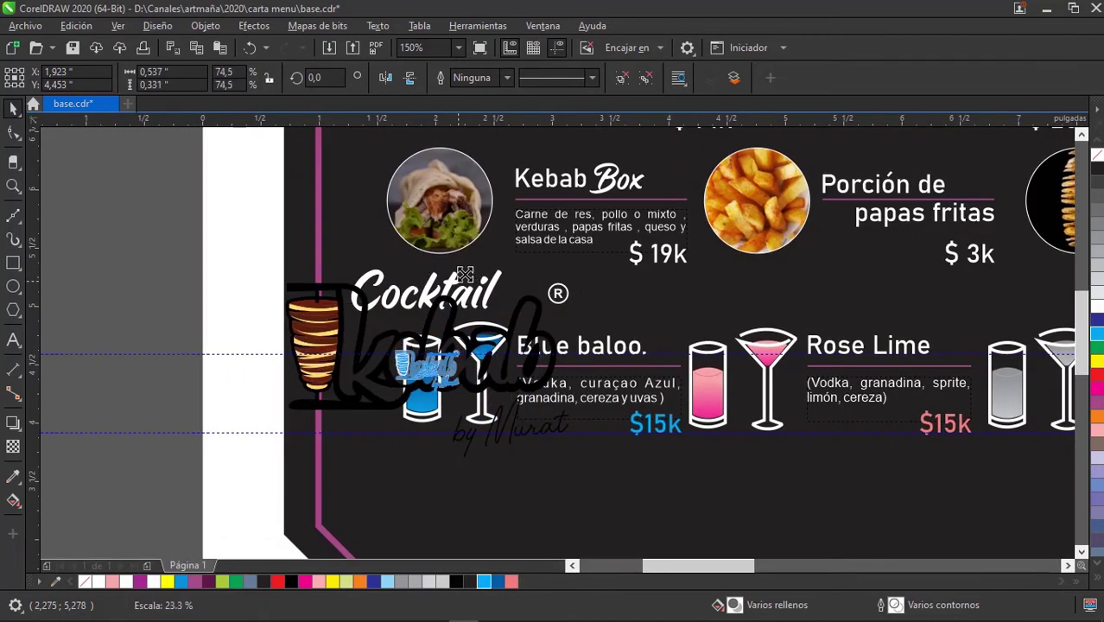
scroll(422, 377, "up", 4)
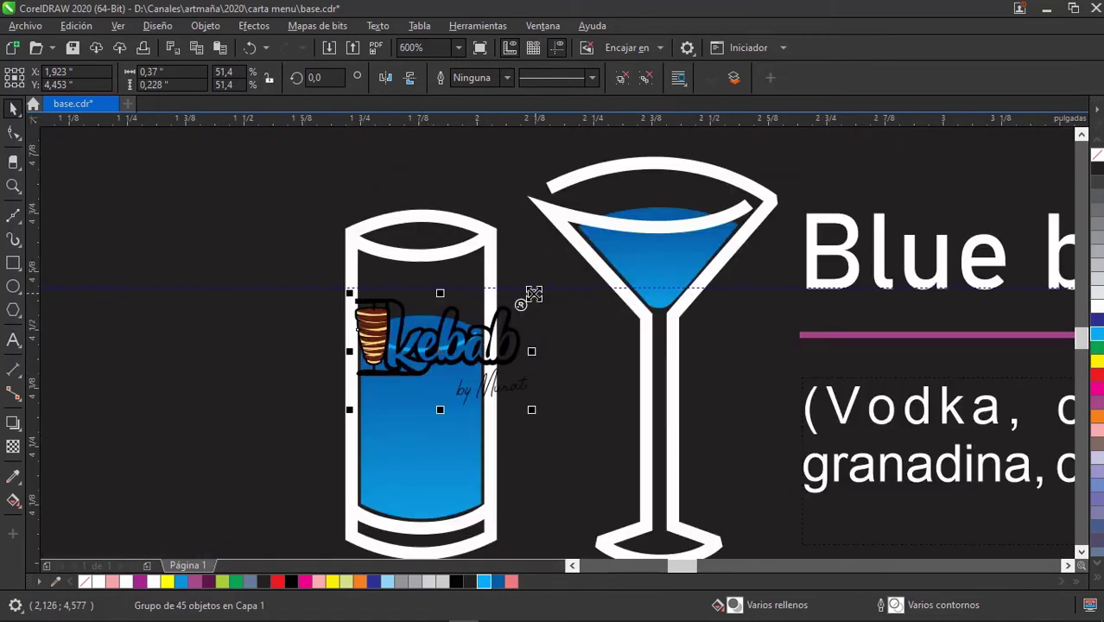
left_click_drag(533, 294, 491, 317)
left_click_drag(443, 344, 422, 426)
scroll(449, 421, "up", 2)
left_click_drag(499, 360, 488, 367)
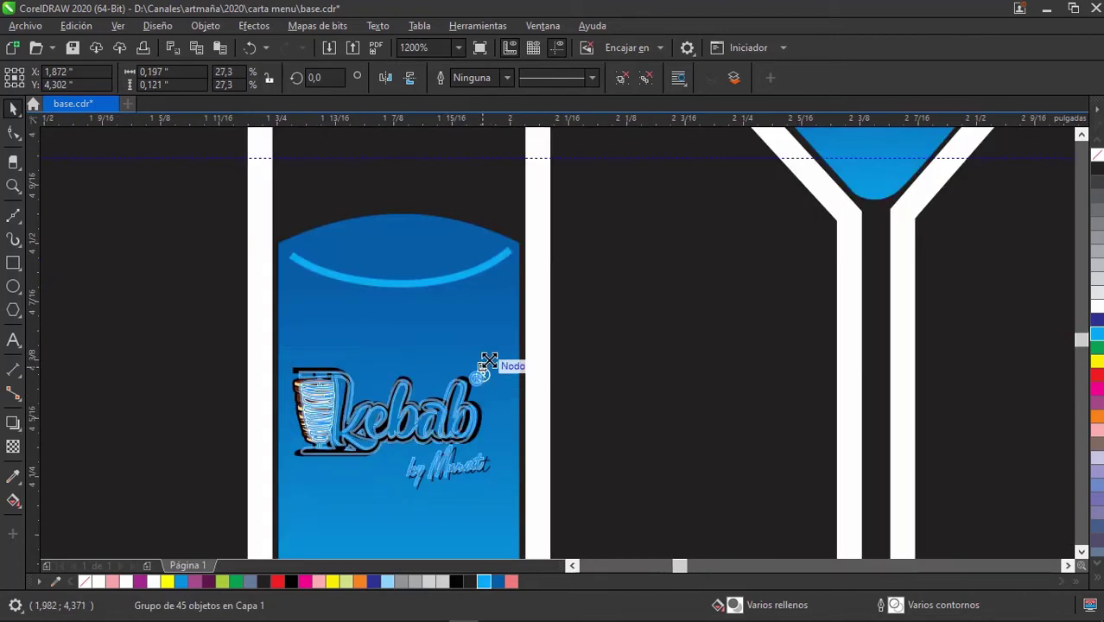
left_click_drag(487, 420, 480, 432)
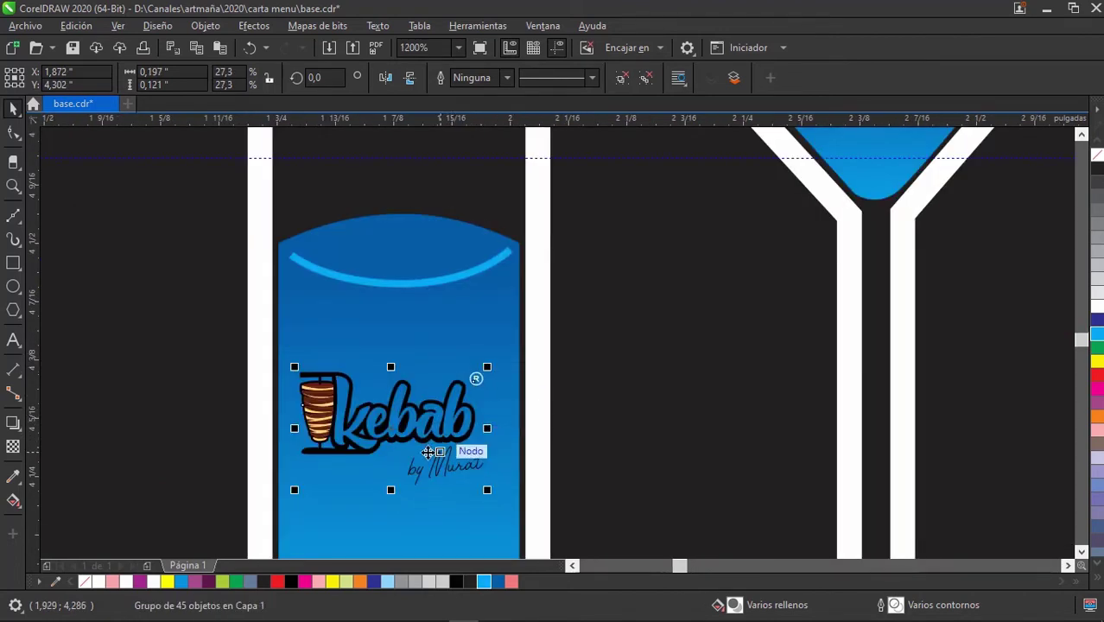
scroll(436, 396, "up", 3)
scroll(473, 372, "down", 3)
scroll(473, 371, "down", 2)
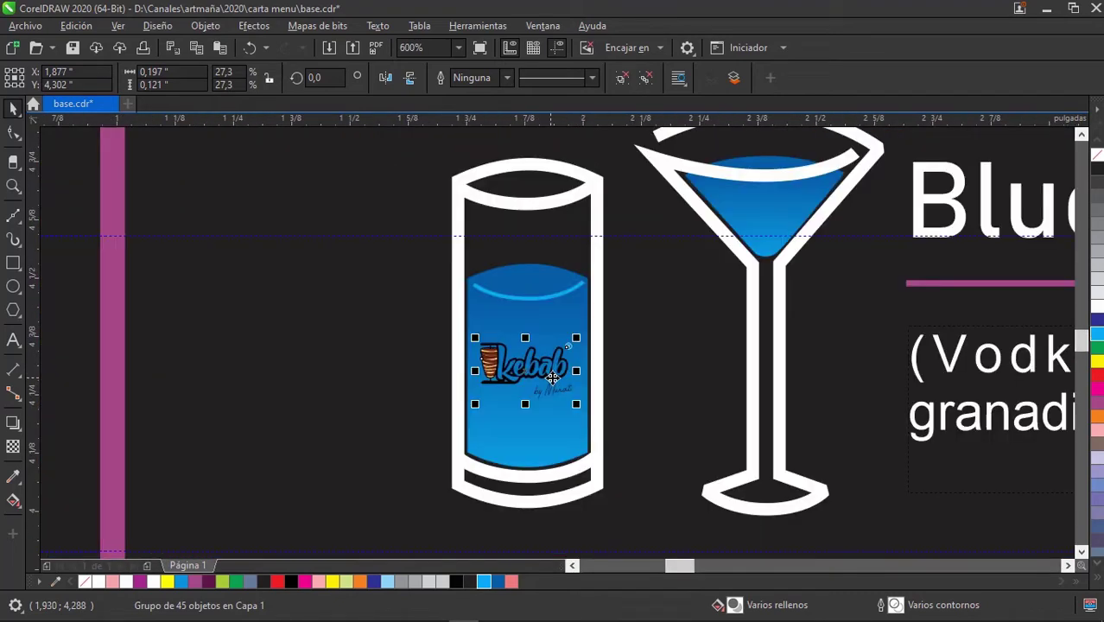
scroll(474, 371, "down", 1)
scroll(295, 373, "up", 1)
scroll(295, 373, "down", 1)
scroll(333, 399, "right", 1)
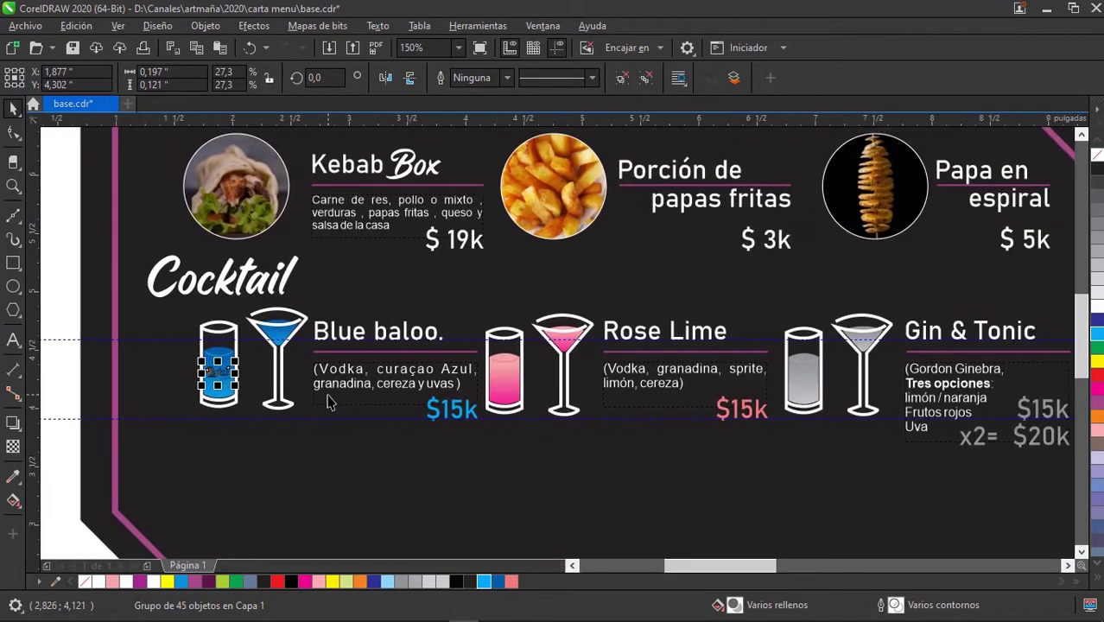
Place a copy of the small logo on the pink glass.
left_click_drag(233, 371, 228, 375)
scroll(505, 372, "up", 1)
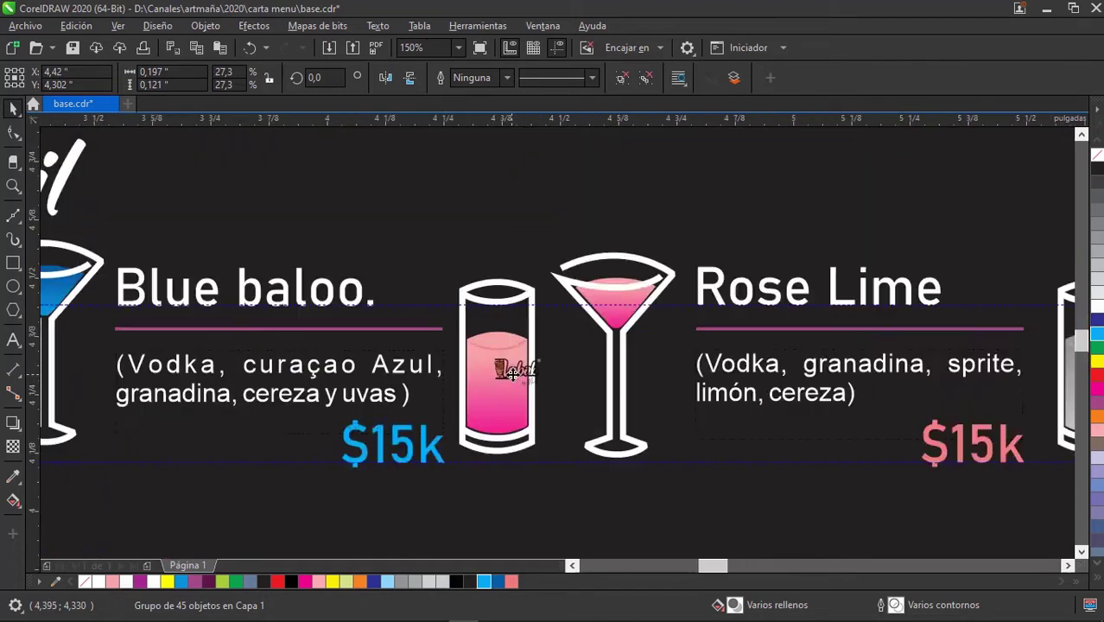
scroll(505, 372, "up", 1)
mouse_move(504, 372)
left_mouse_down()
mouse_move(489, 380)
mouse_move(788, 373)
left_mouse_up()
scroll(492, 385, "down", 1)
scroll(497, 388, "down", 1)
scroll(605, 372, "up", 1)
scroll(570, 370, "up", 1)
scroll(546, 368, "up", 3)
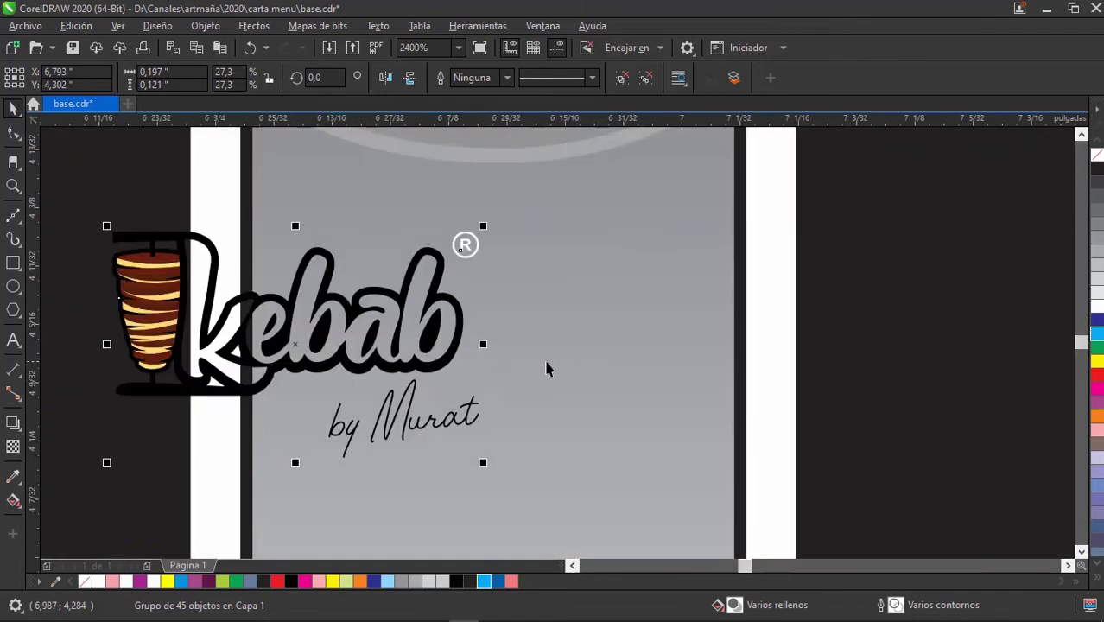
Set a logo on the gray glass and lower the pink glass's logo.
mouse_move(452, 352)
left_mouse_down()
mouse_move(656, 354)
mouse_move(652, 419)
left_mouse_up()
scroll(669, 349, "down", 1)
scroll(575, 440, "down", 3)
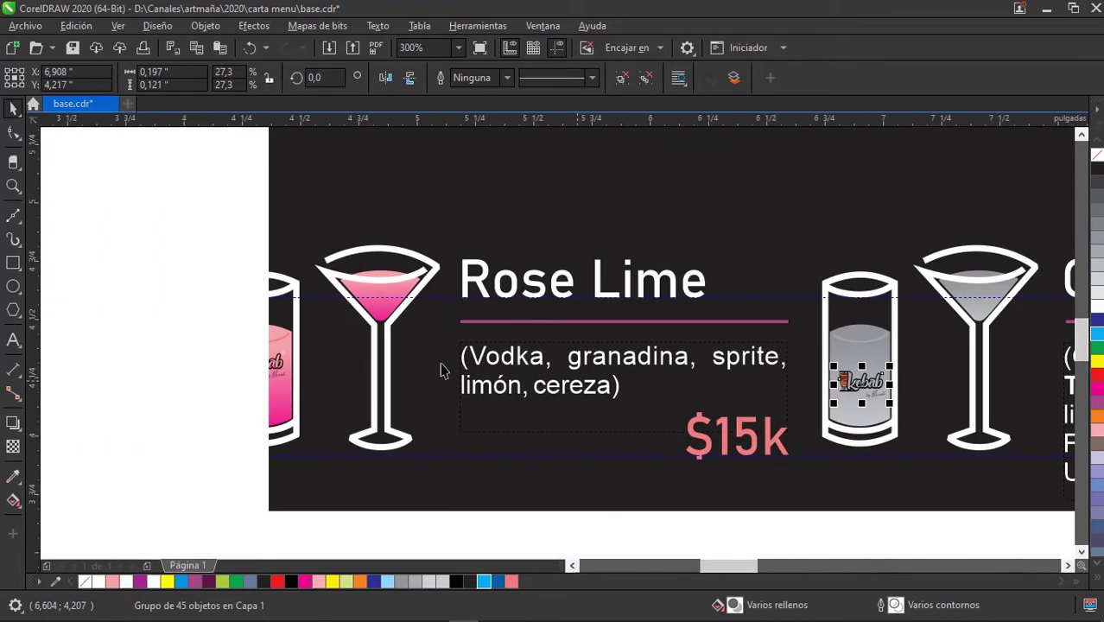
scroll(750, 369, "up", 1)
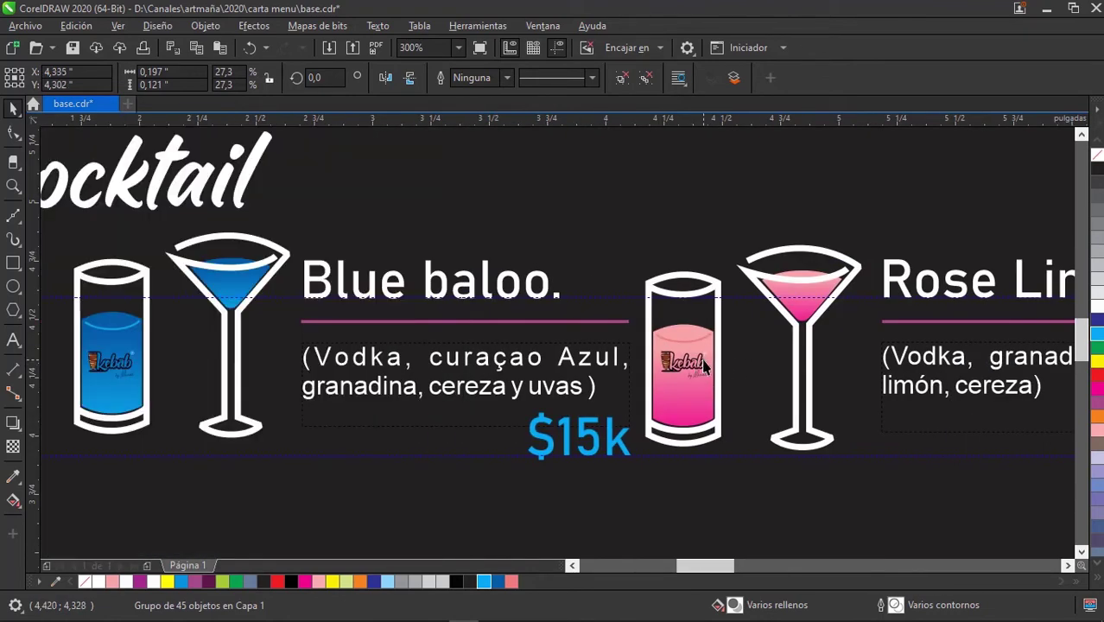
scroll(704, 367, "up", 2)
left_click_drag(726, 337, 733, 372)
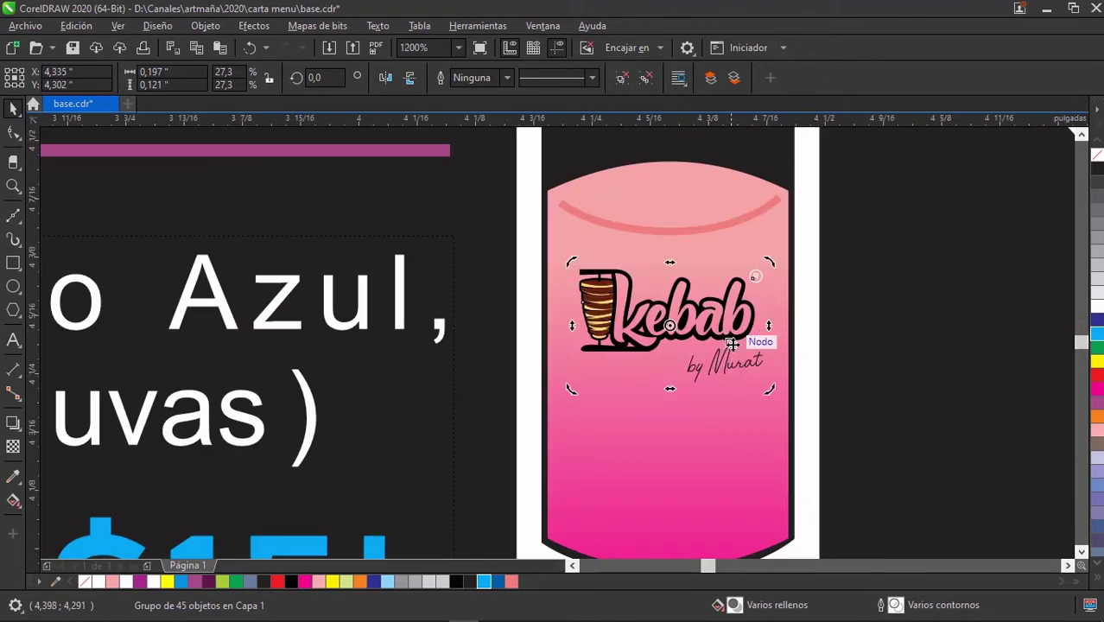
scroll(733, 380, "down", 2)
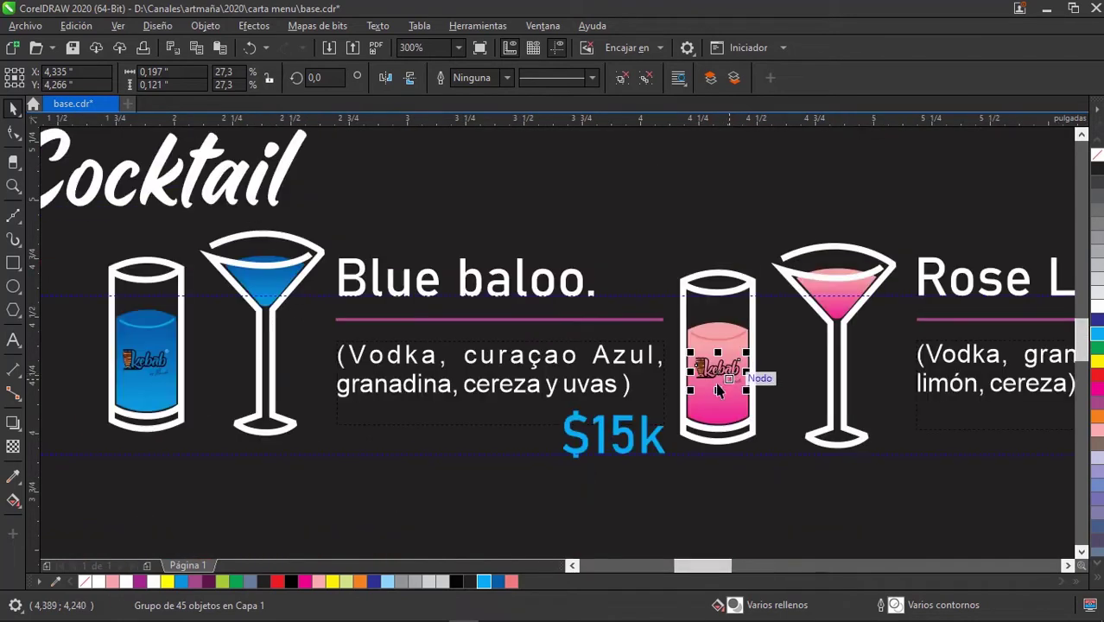
scroll(570, 402, "down", 1)
Select the blue glass with its cocktail glass, then clear the selection.
mouse_move(152, 466)
left_mouse_down()
mouse_move(483, 308)
mouse_move(457, 354)
left_mouse_up()
scroll(402, 391, "up", 2)
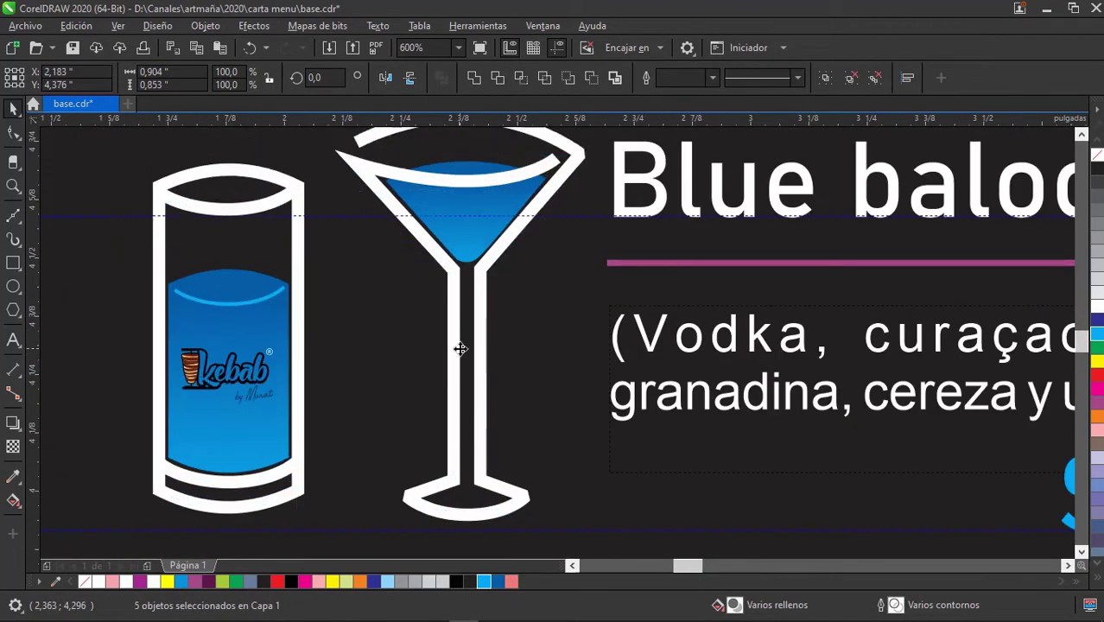
scroll(458, 350, "down", 1)
scroll(470, 350, "down", 1)
left_click(243, 438)
scroll(905, 291, "down", 1)
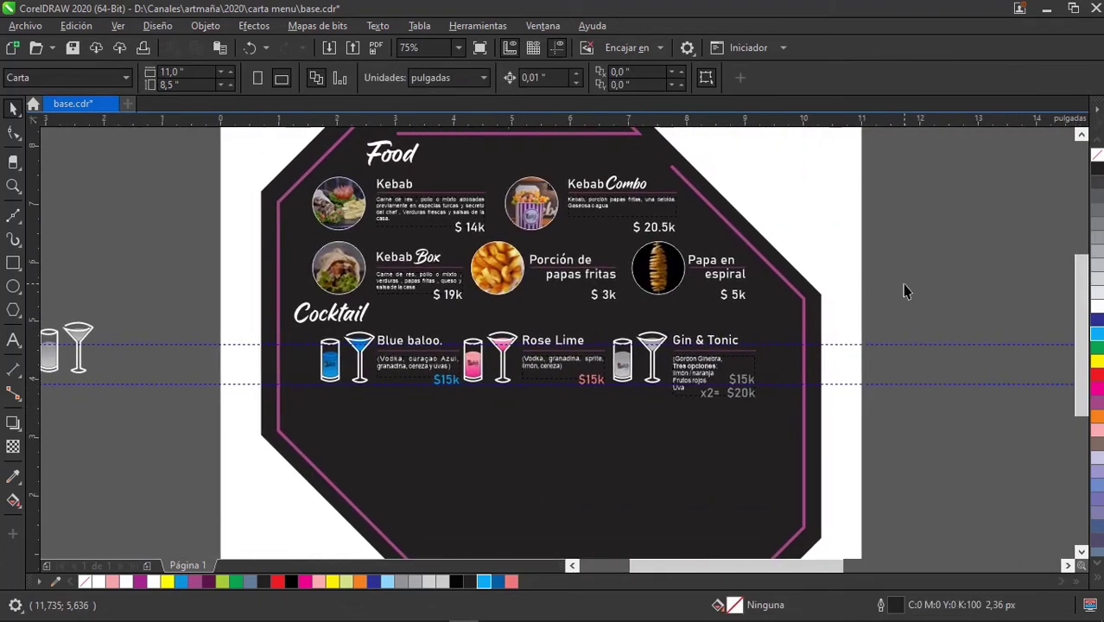
Select the magenta border line in the Shape tool and zoom into its left side.
scroll(432, 433, "down", 2)
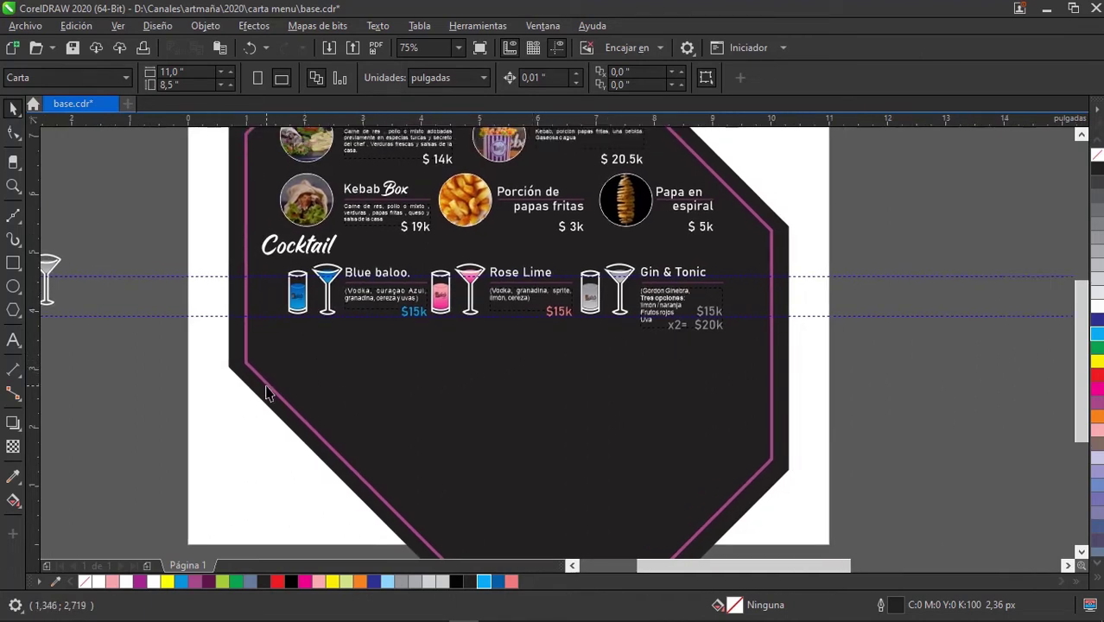
left_click(248, 345)
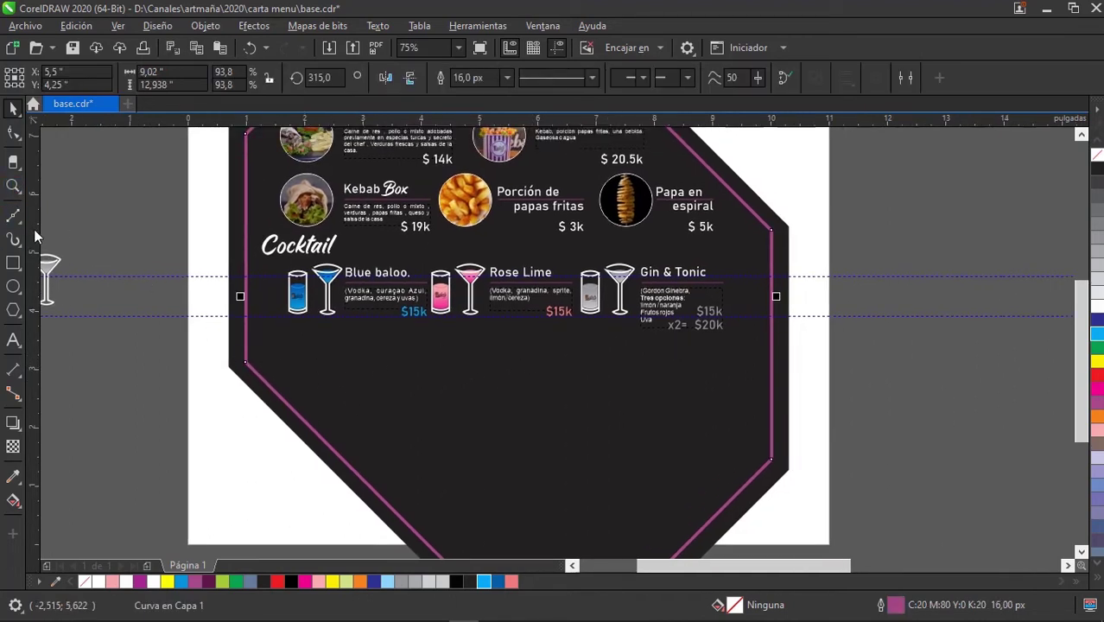
left_click(15, 132)
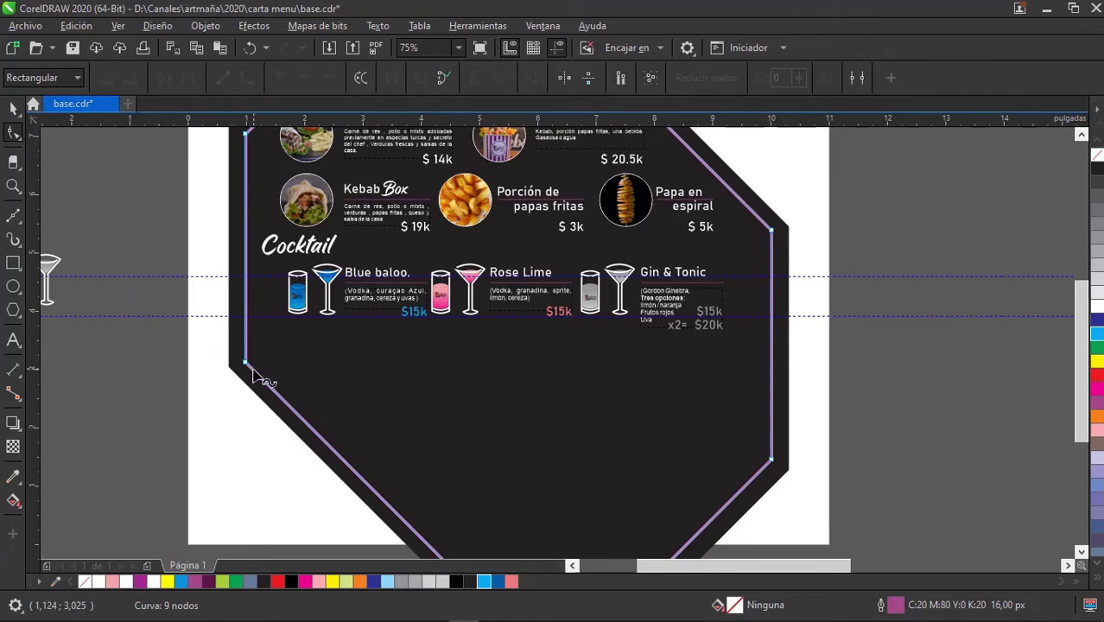
scroll(247, 347, "up", 3)
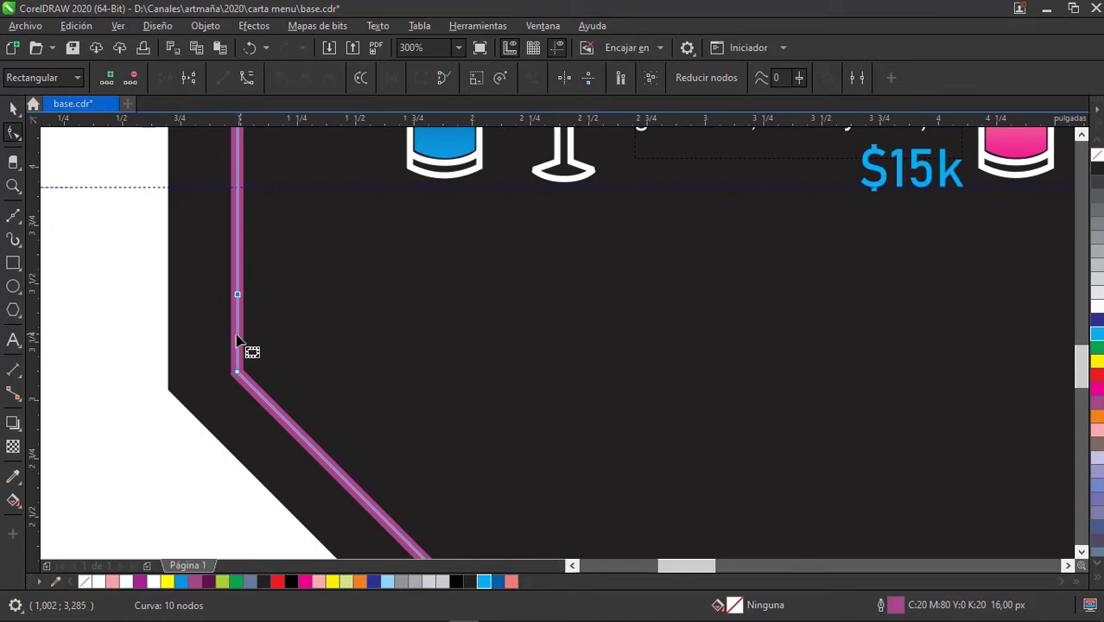
Add a node on the left border, break the line there, and delete the piece above.
double_click(236, 331)
right_click(237, 332)
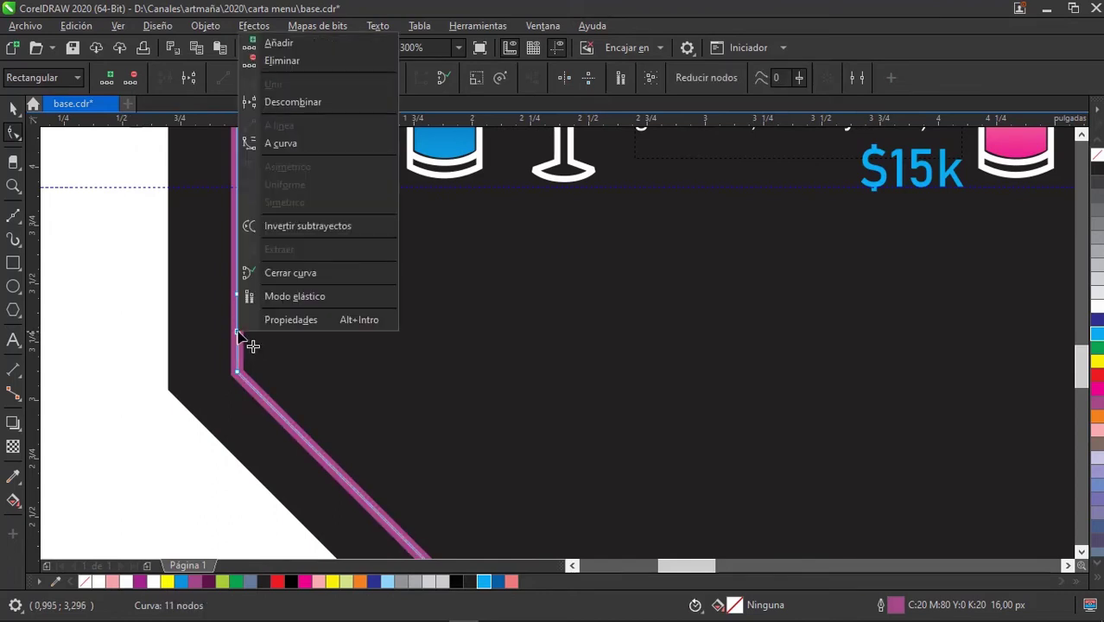
left_click(288, 104)
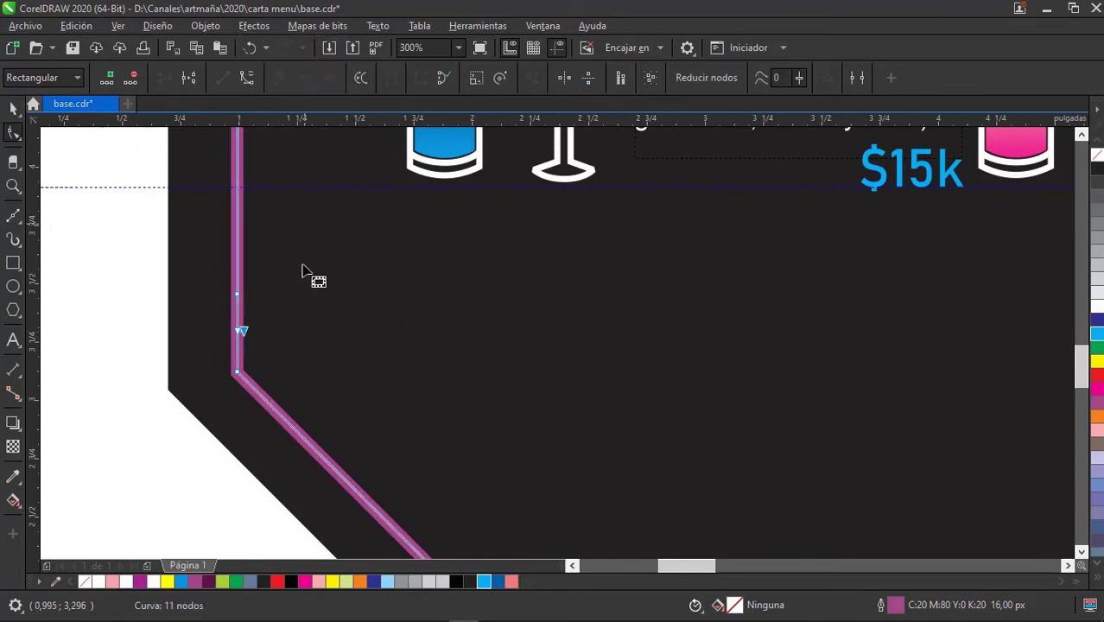
key("Delete")
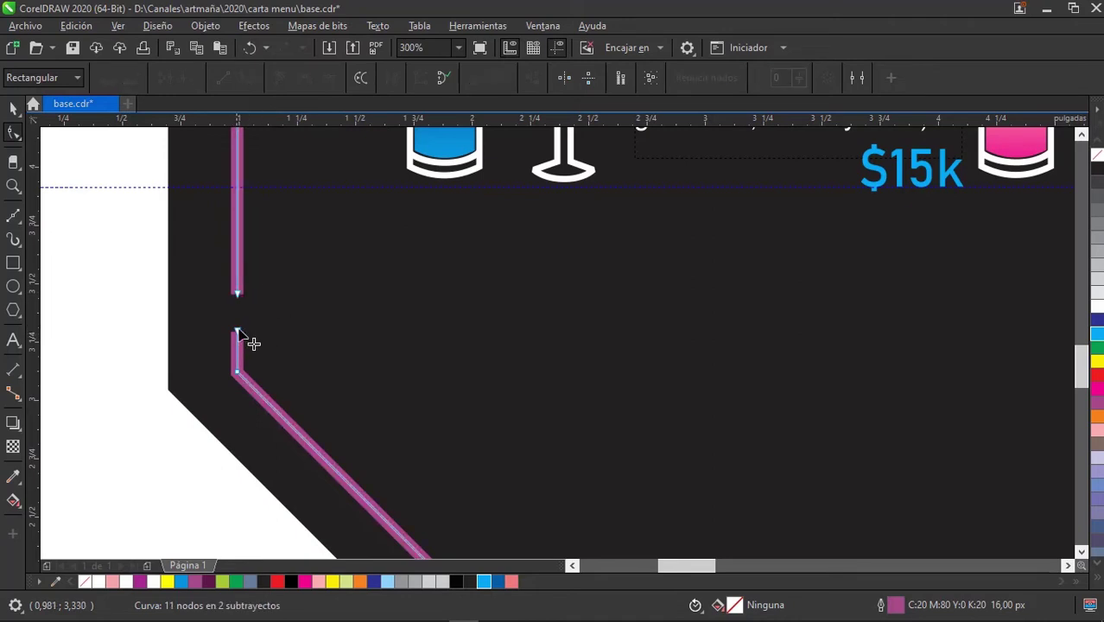
left_click_drag(239, 333, 756, 296)
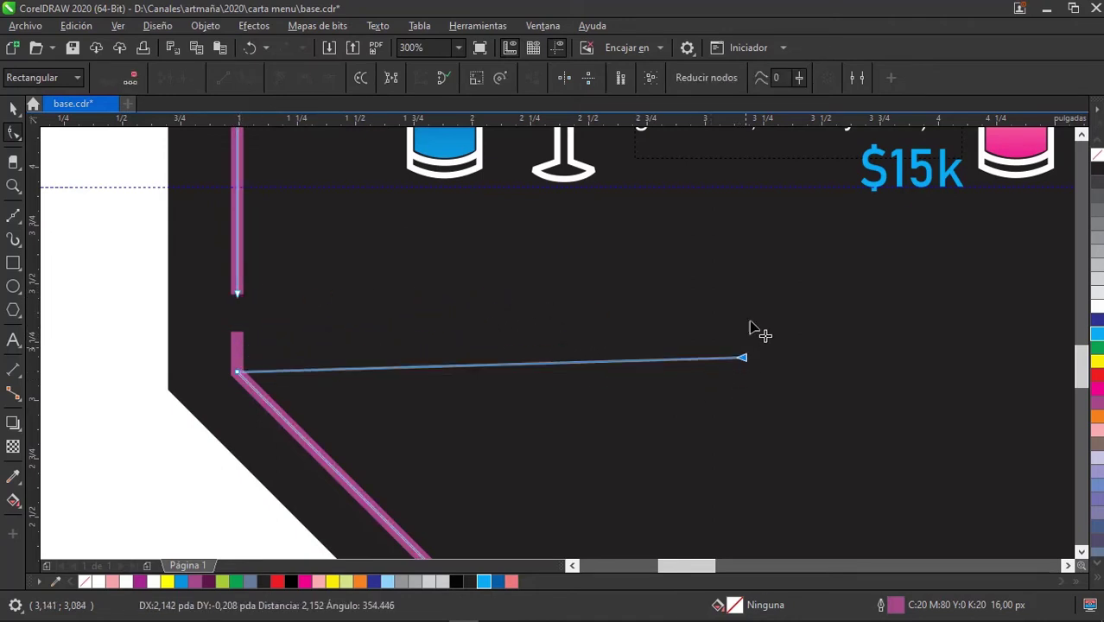
scroll(621, 298, "down", 1)
scroll(414, 301, "left", 3)
Add a horizontal guideline below the Cocktail row and reselect the pink line's nodes.
key("space")
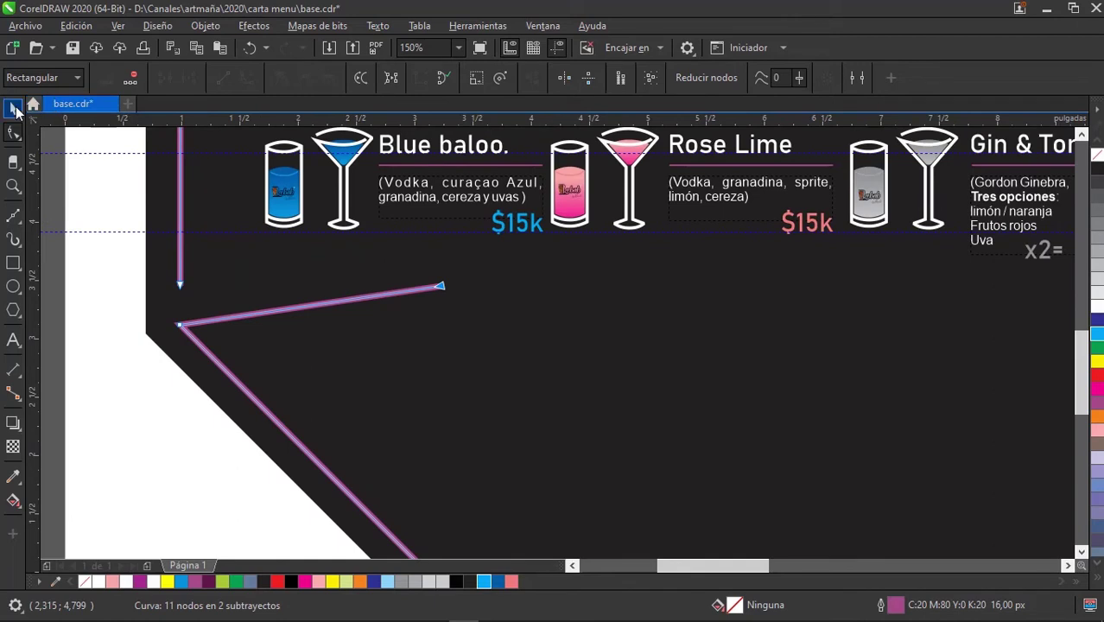
left_click_drag(419, 121, 177, 326)
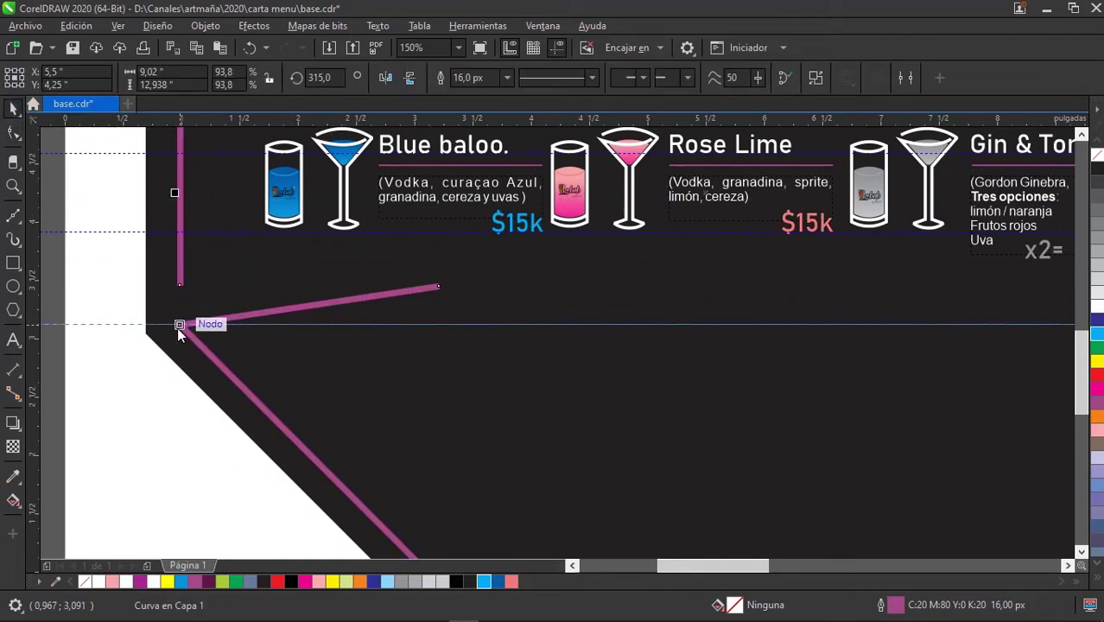
left_click(82, 202)
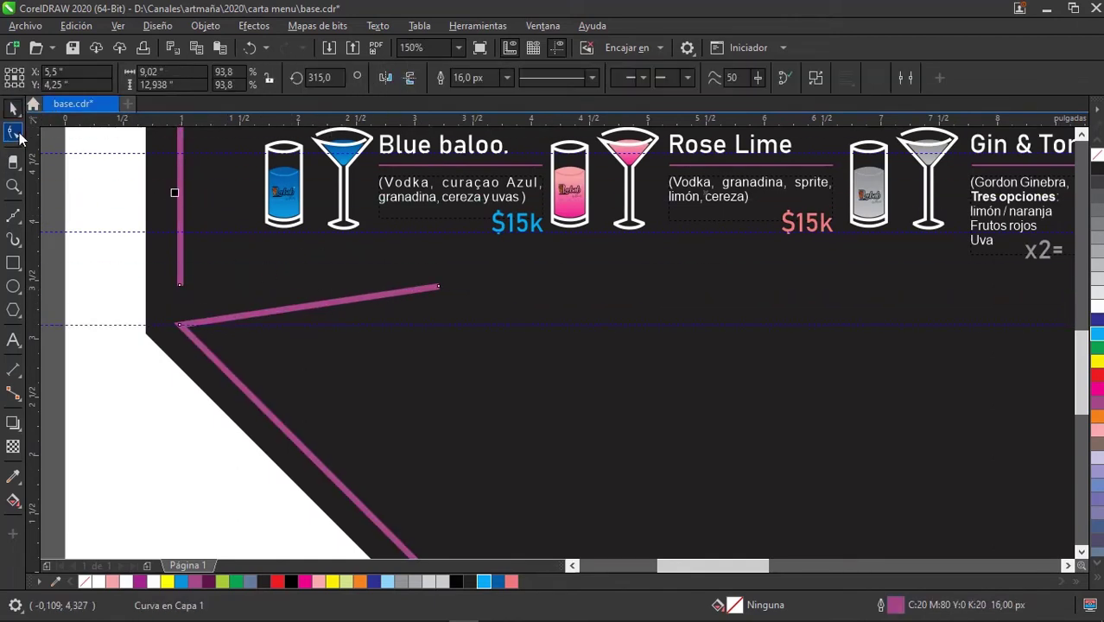
key("F10")
scroll(449, 296, "down", 1)
Bring the line's far end down onto the guide and lift its corner node.
left_click_drag(441, 291, 546, 307)
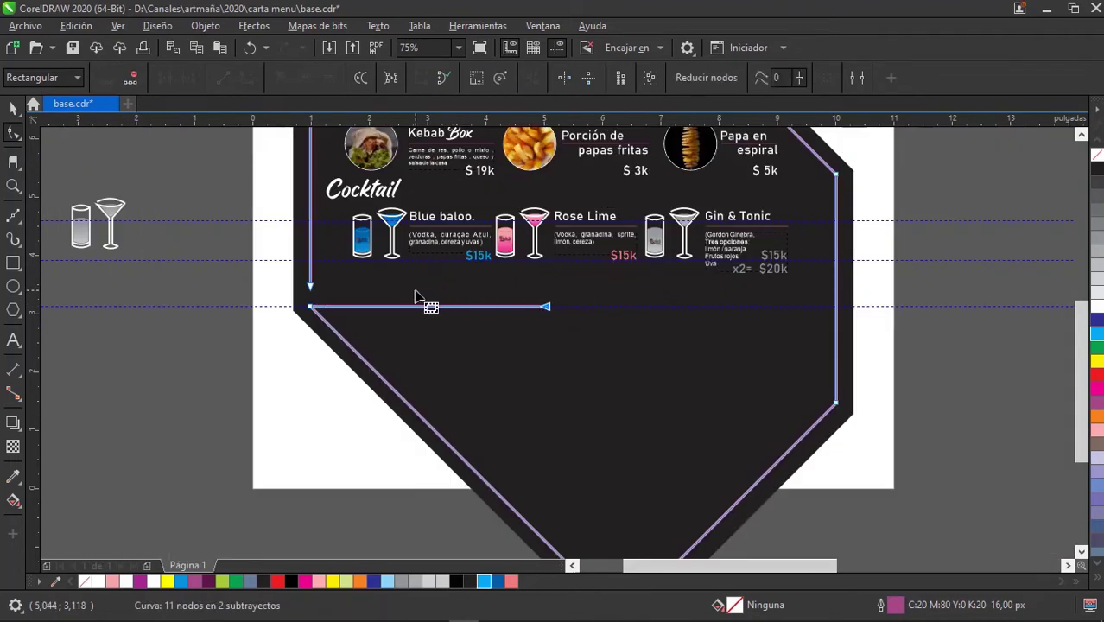
scroll(432, 320, "up", 2)
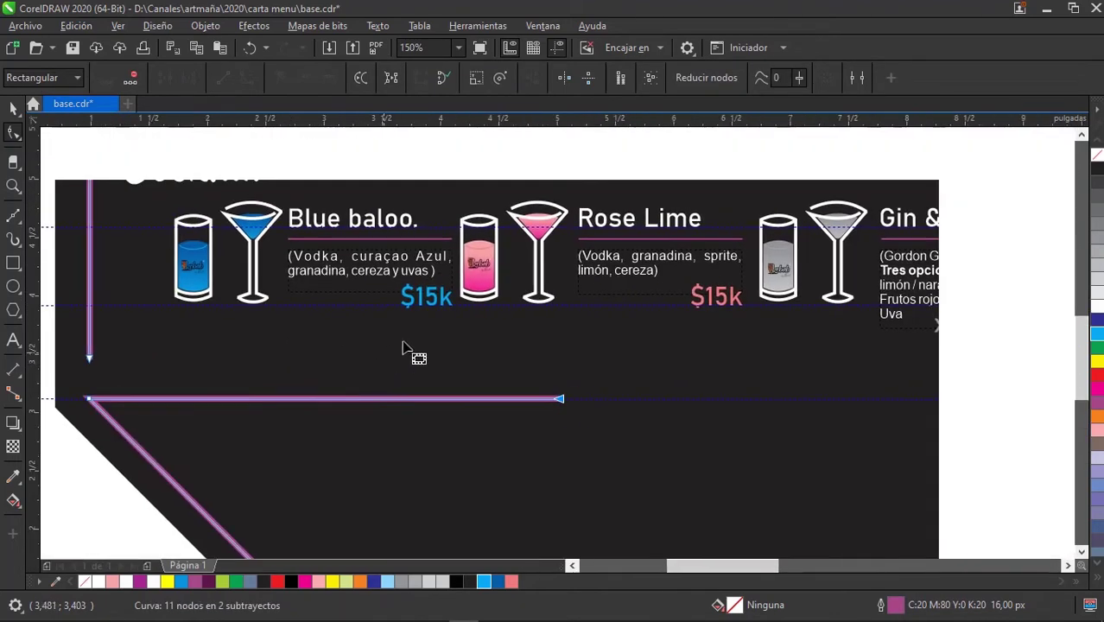
scroll(449, 324, "down", 2)
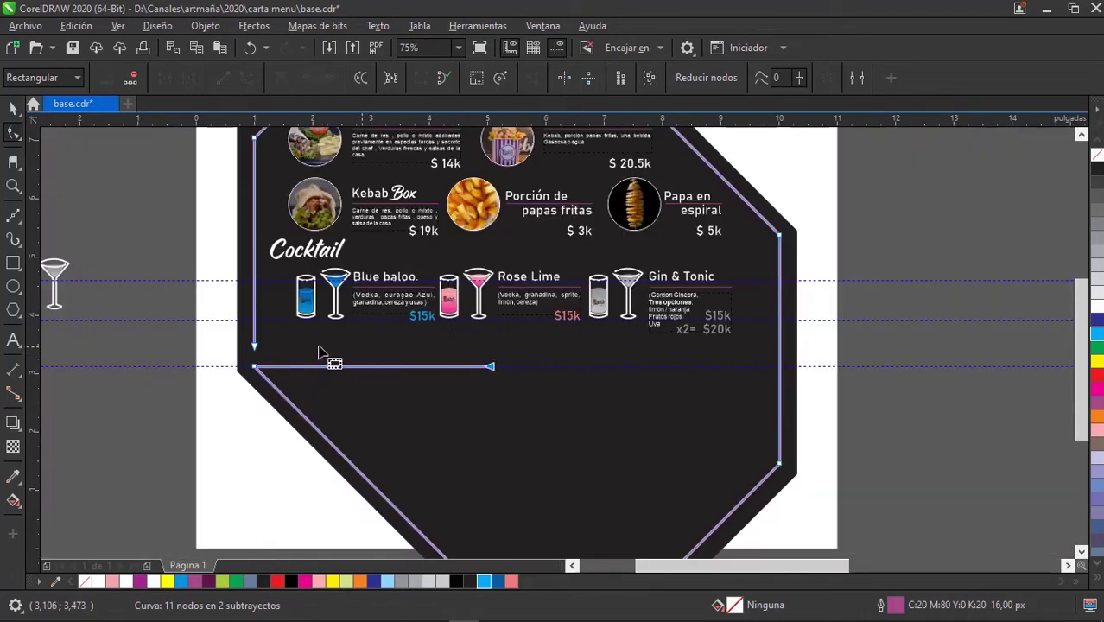
scroll(295, 352, "up", 2)
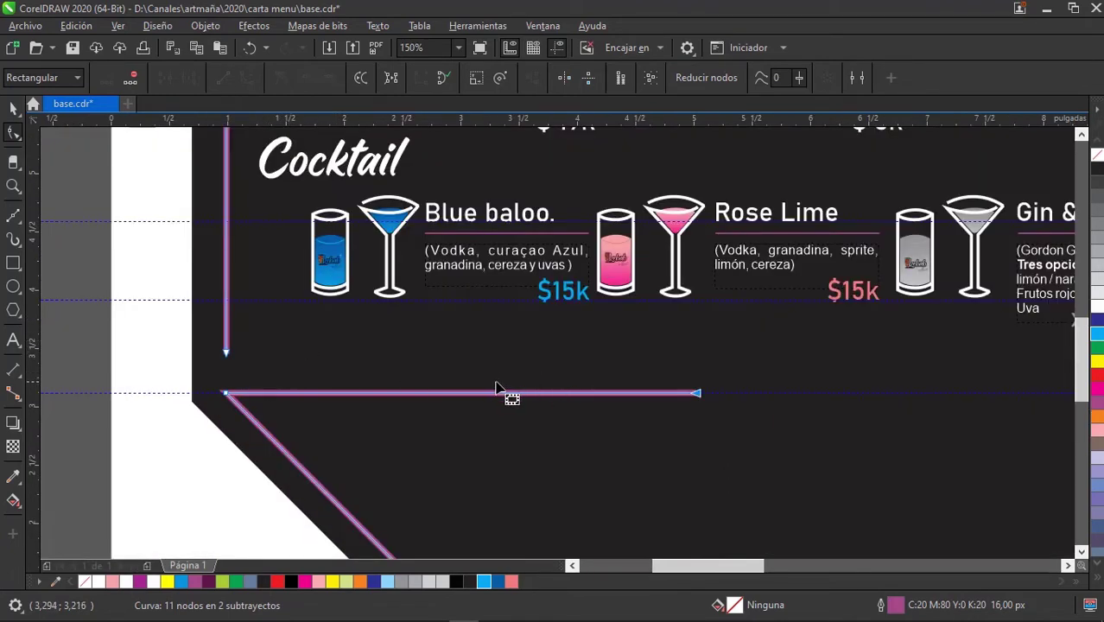
scroll(495, 388, "up", 3)
scroll(369, 375, "down", 3)
scroll(394, 376, "up", 2)
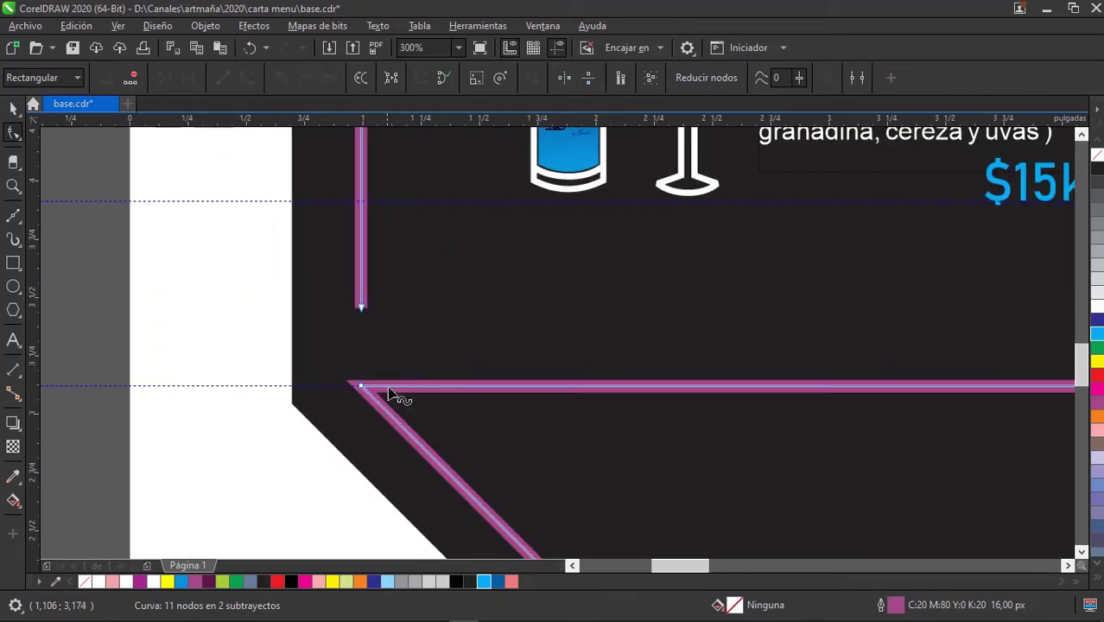
left_click_drag(405, 387, 361, 343)
scroll(362, 343, "up", 2)
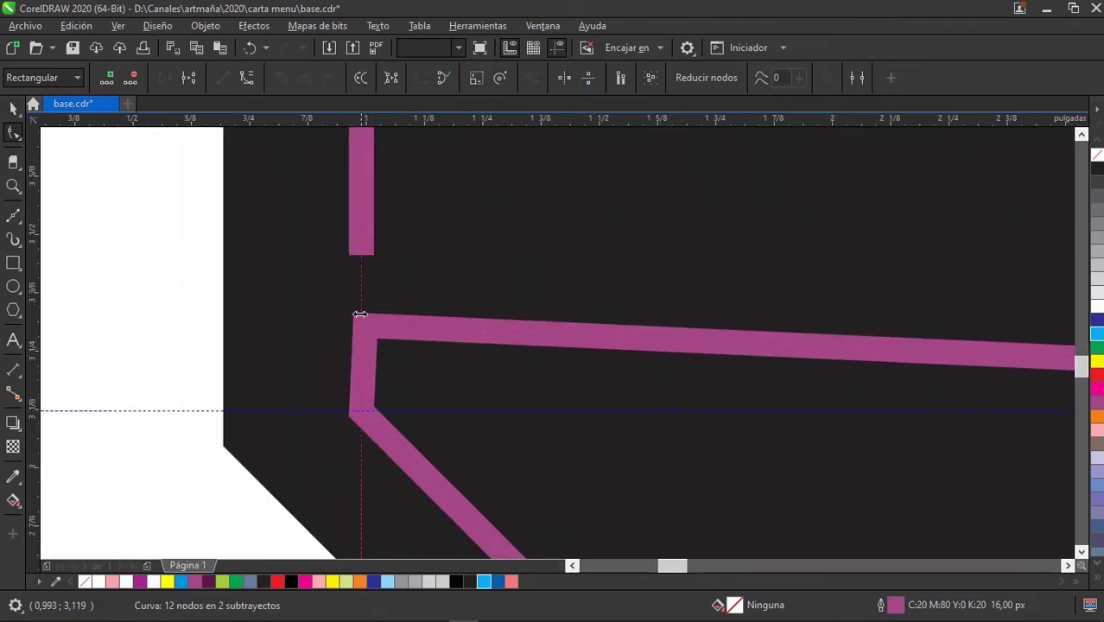
scroll(358, 313, "up", 2)
left_click_drag(371, 340, 367, 334)
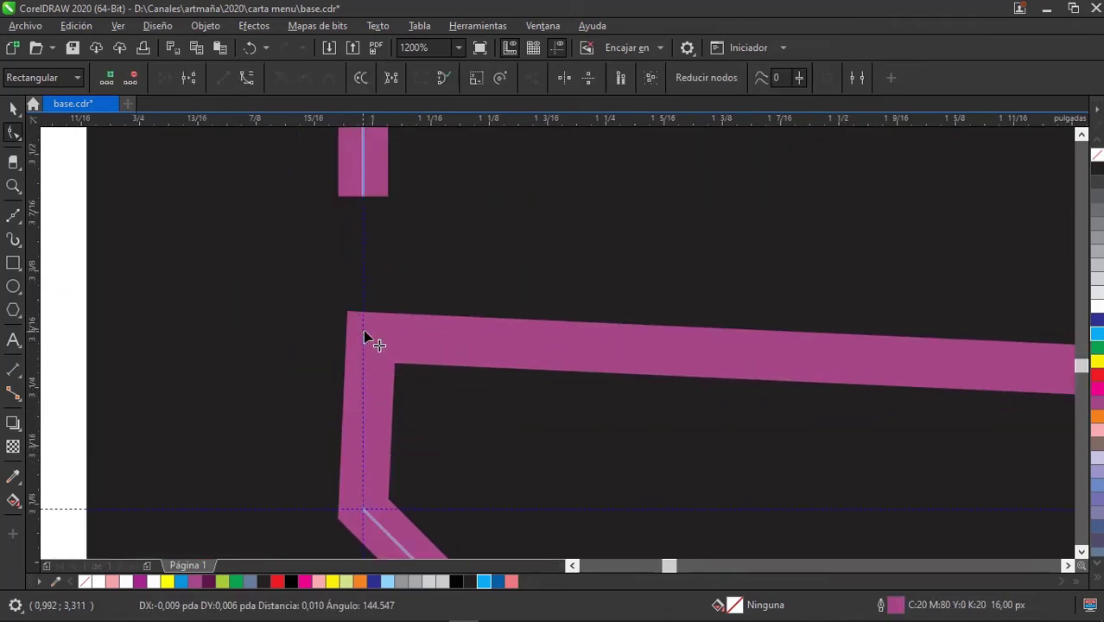
Level the pink line's end along the guide, then finish node editing and deselect.
scroll(450, 368, "down", 4)
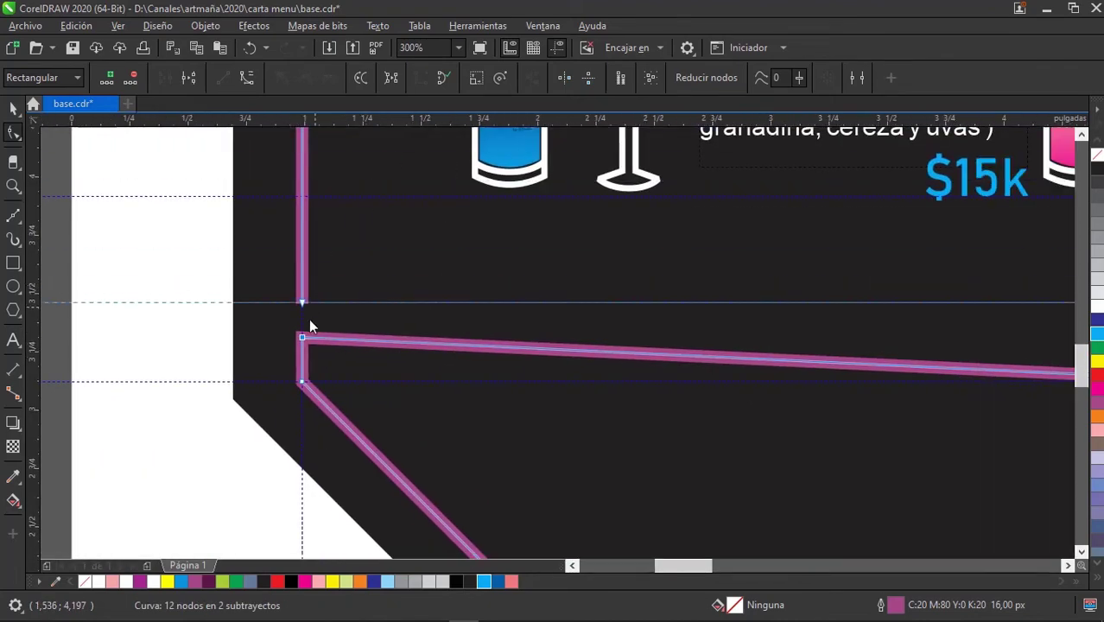
scroll(475, 323, "down", 2)
scroll(577, 337, "down", 2)
scroll(356, 360, "up", 5)
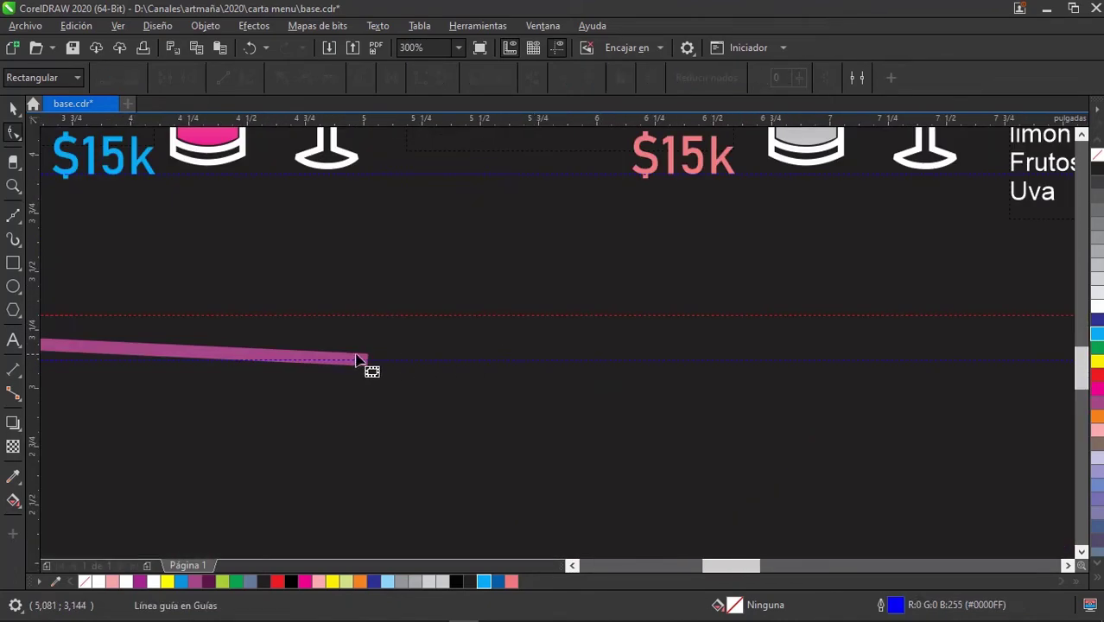
left_click(339, 361)
scroll(475, 362, "left", 2)
scroll(610, 365, "left", 3)
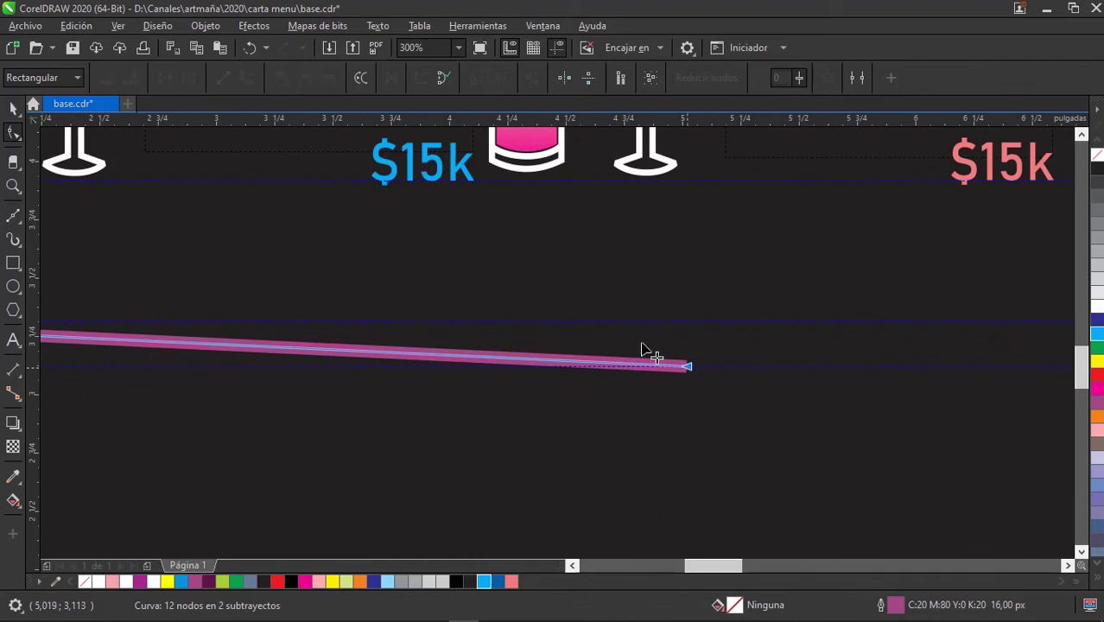
left_click_drag(644, 349, 565, 321)
scroll(531, 313, "down", 4)
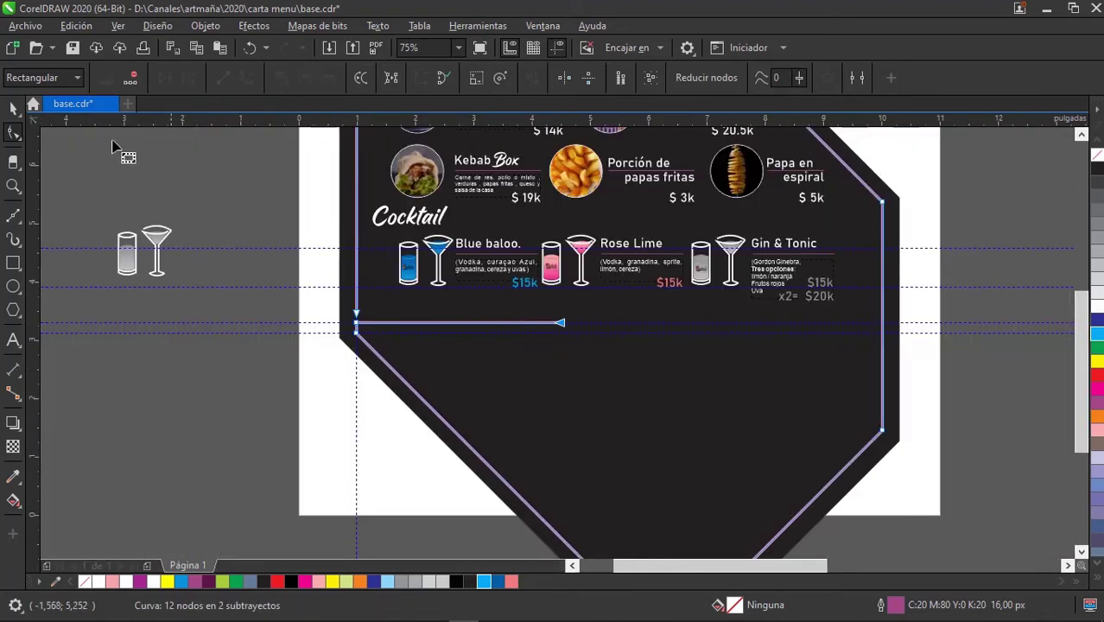
left_click(14, 108)
left_click(295, 239)
scroll(518, 345, "up", 2)
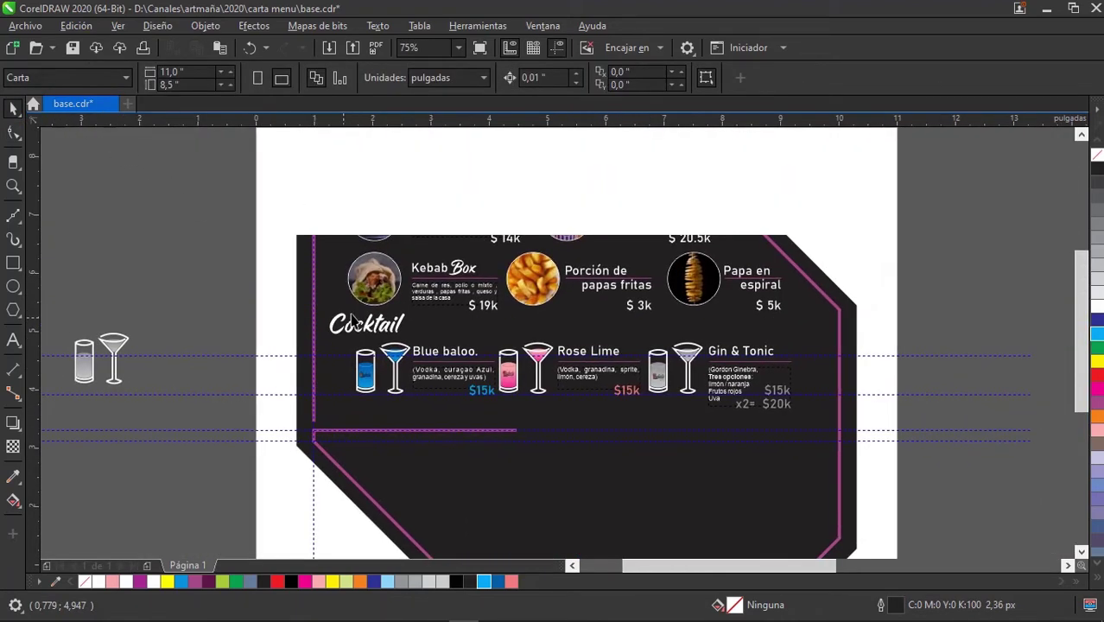
scroll(602, 319, "down", 2)
Move the Soda panel items left of the page and delete the empty frame.
scroll(816, 250, "right", 2)
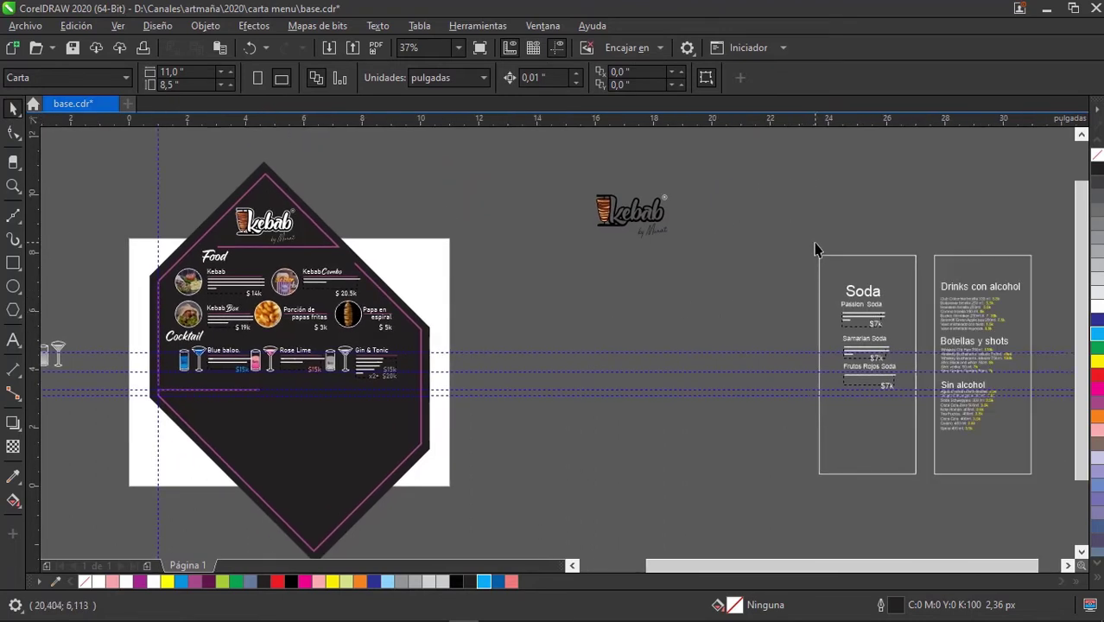
left_click_drag(921, 438, 915, 428)
mouse_move(868, 337)
left_mouse_down()
mouse_move(95, 416)
mouse_move(86, 430)
left_mouse_up()
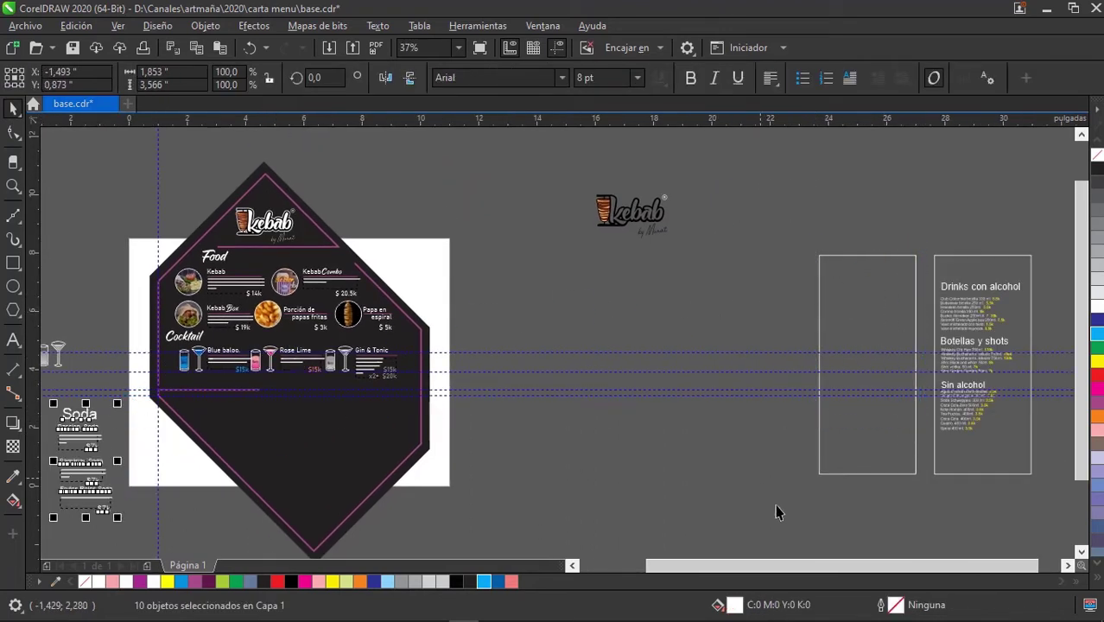
left_click(837, 460)
key("Delete")
Move the drinks list and the Soda column next to the menu.
left_click_drag(1048, 221, 1048, 217)
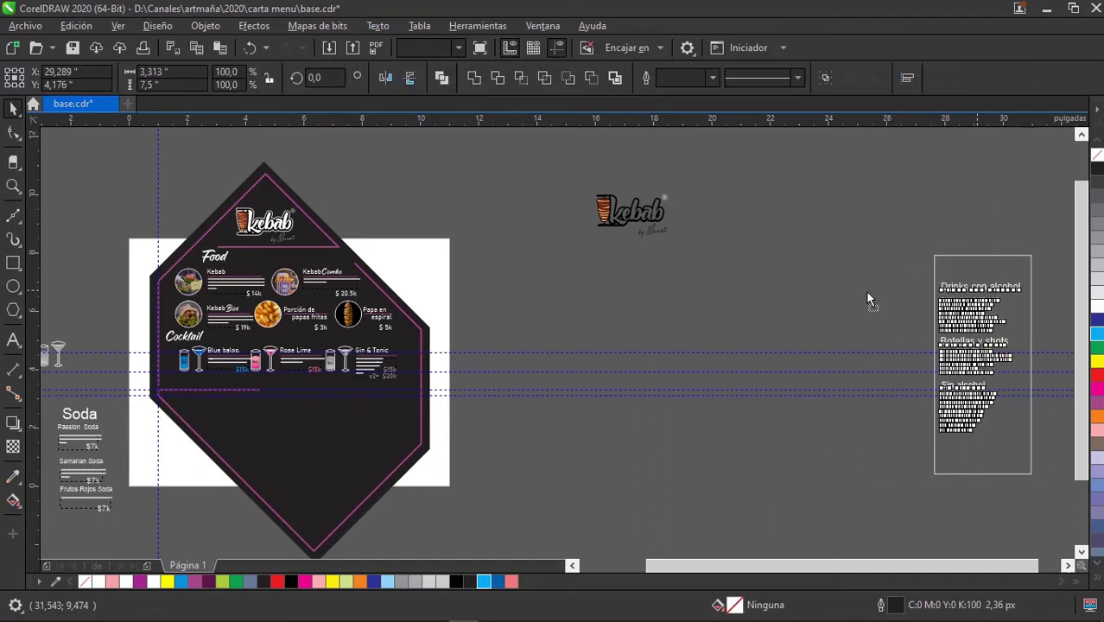
left_click_drag(984, 294, 520, 284)
scroll(498, 334, "left", 5)
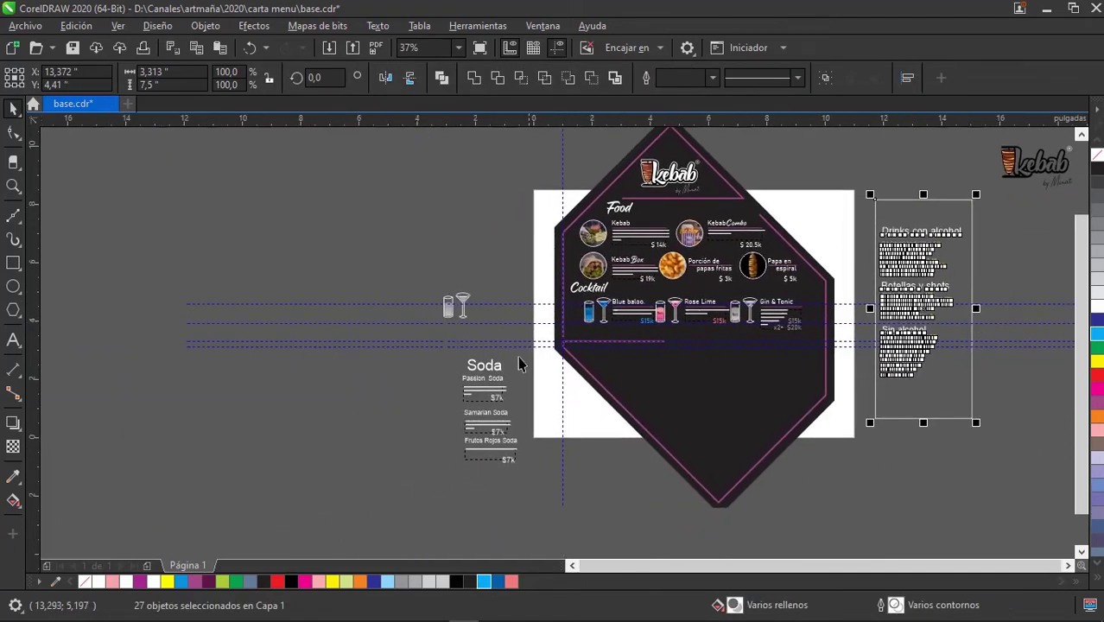
scroll(518, 356, "up", 2)
scroll(439, 451, "down", 2)
left_click(471, 297)
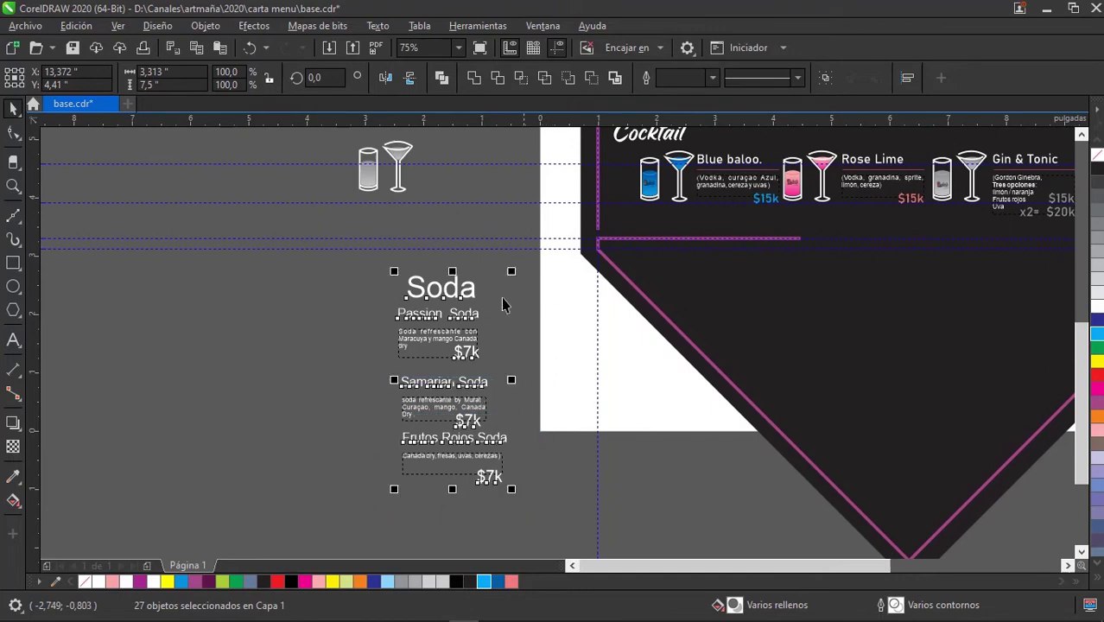
left_click_drag(483, 294, 514, 220)
Move the Soda heading onto the menu below the Gin & Tonic entry.
left_click_drag(620, 256, 502, 344)
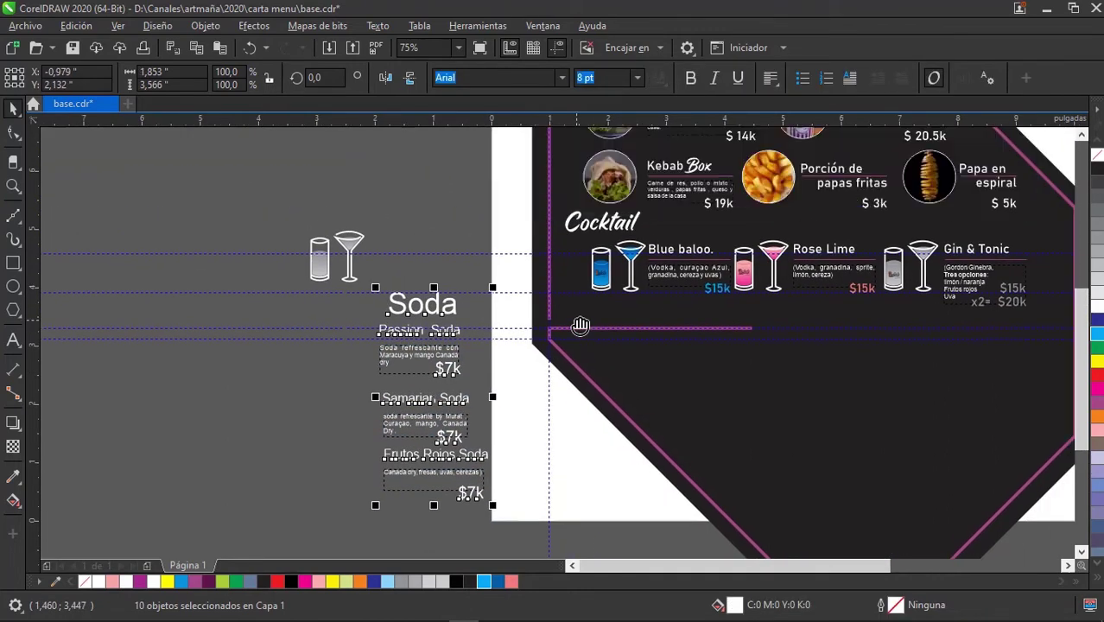
left_click(384, 227)
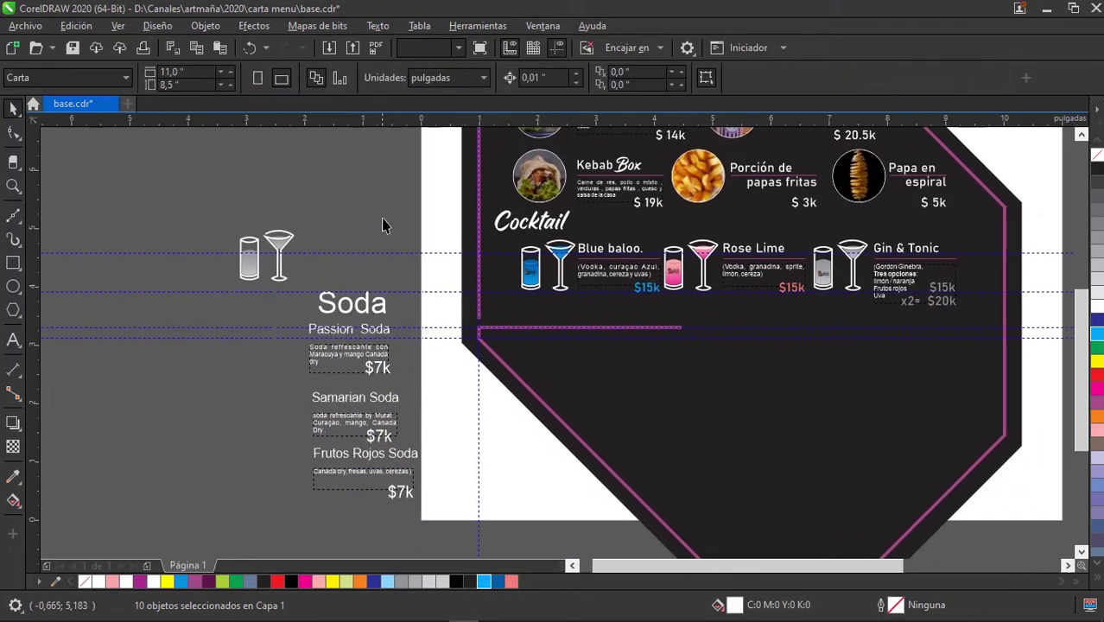
left_click(384, 314)
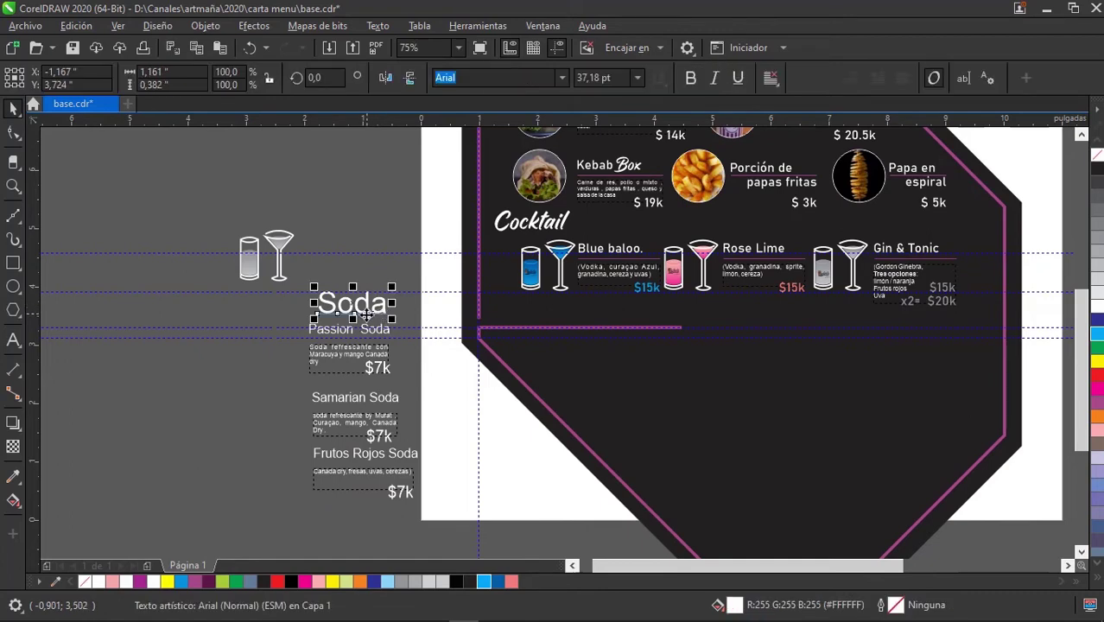
mouse_move(356, 307)
left_mouse_down()
mouse_move(732, 340)
mouse_move(698, 393)
mouse_move(876, 394)
left_mouse_up()
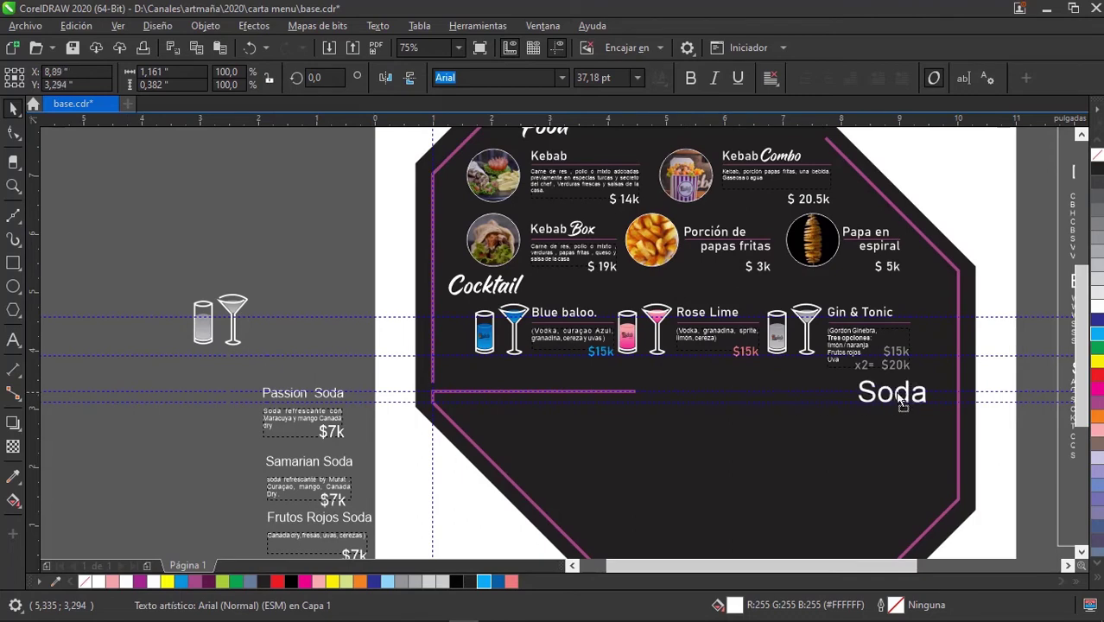
Drag the pink line's end node right so it reaches the Soda heading.
left_click(615, 396)
scroll(620, 393, "up", 4)
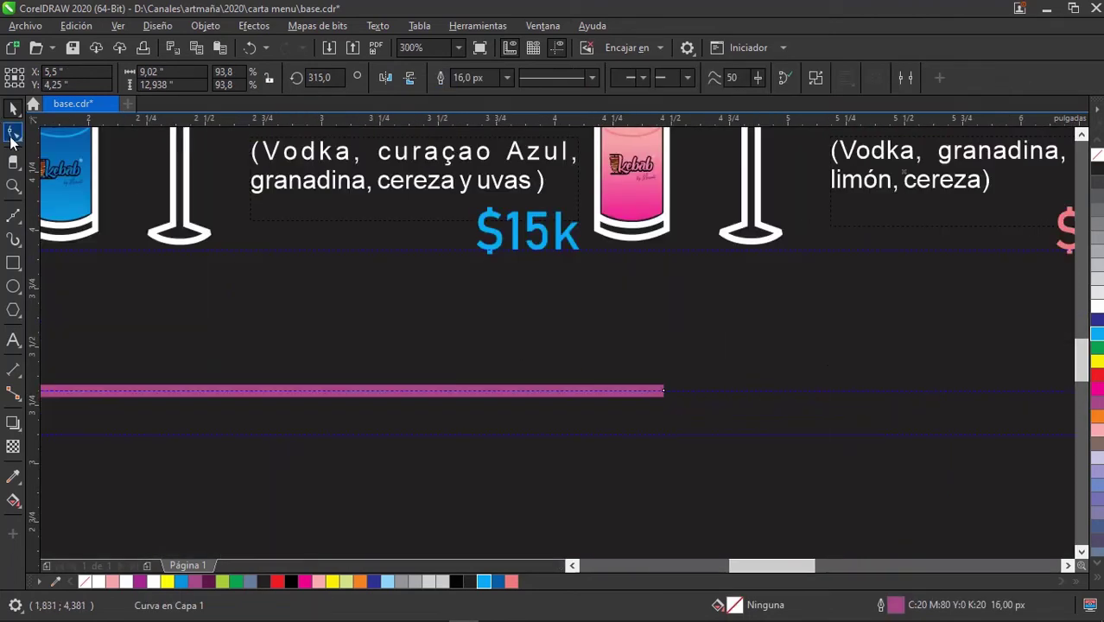
left_click(12, 134)
scroll(722, 394, "down", 2)
scroll(553, 391, "right", 3)
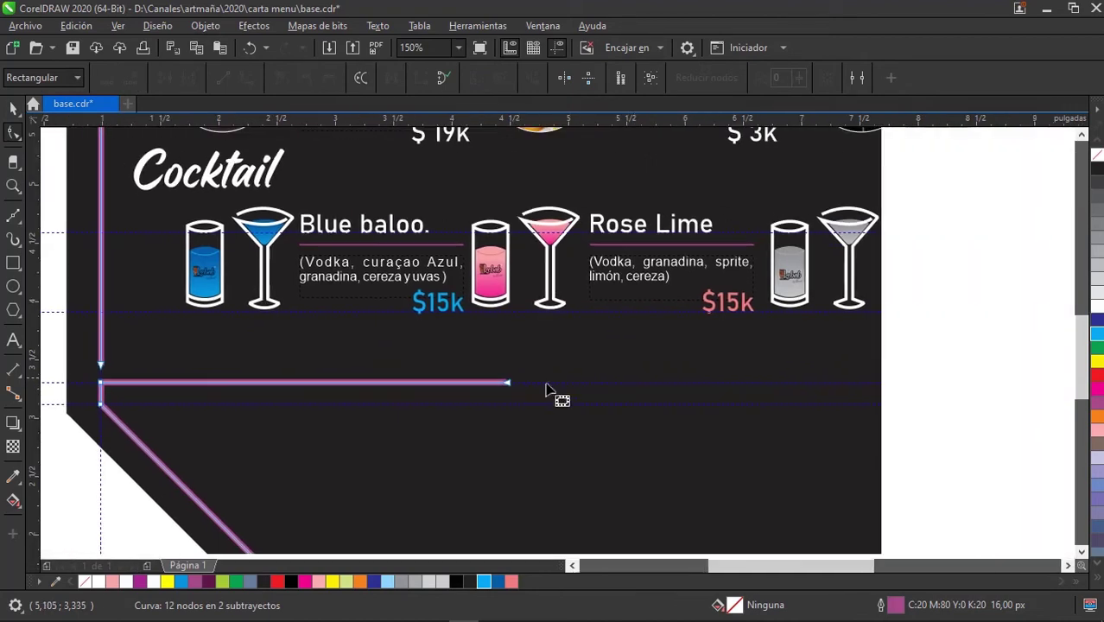
left_click_drag(508, 382, 900, 382)
scroll(635, 340, "down", 4)
key("space")
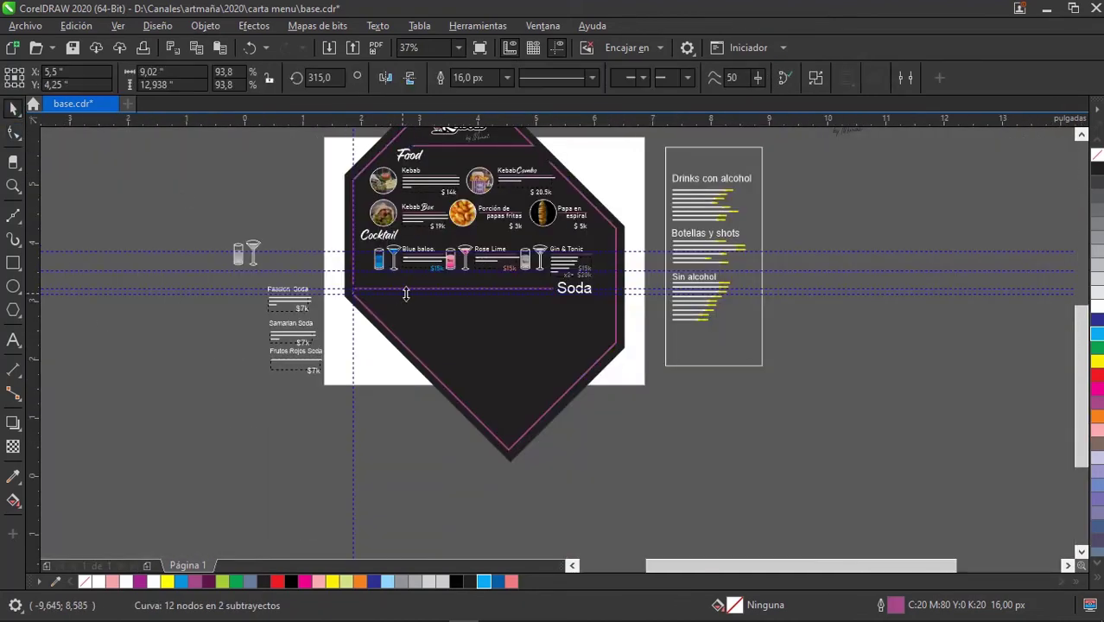
scroll(405, 293, "up", 2)
left_click(854, 275)
Set the Soda heading in the Billgates font and align it with the pink line.
left_click(743, 287)
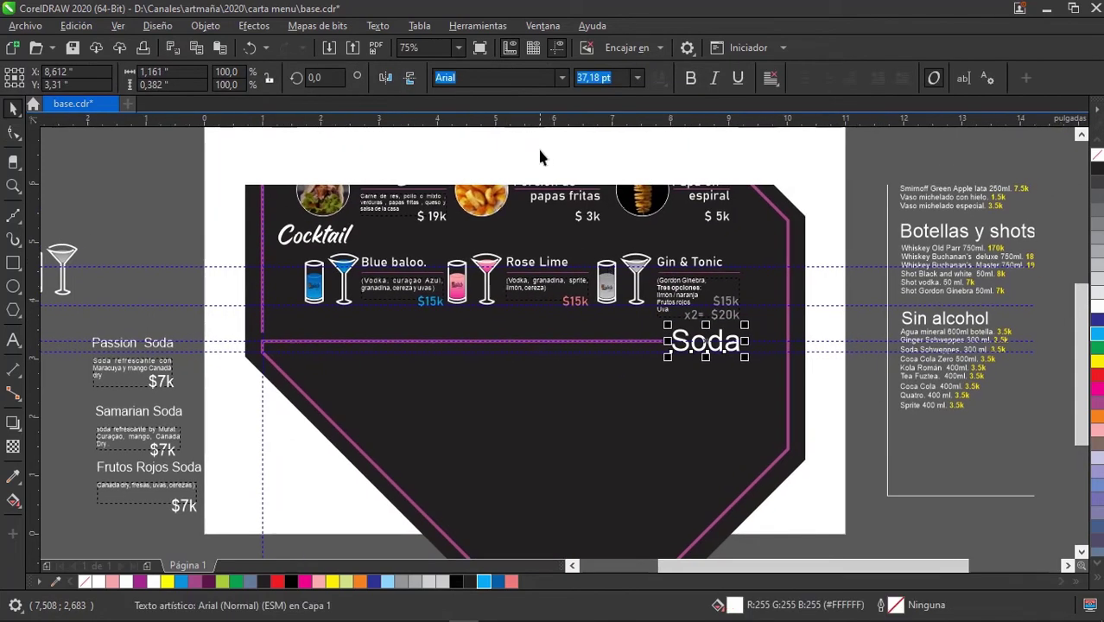
left_click(531, 78)
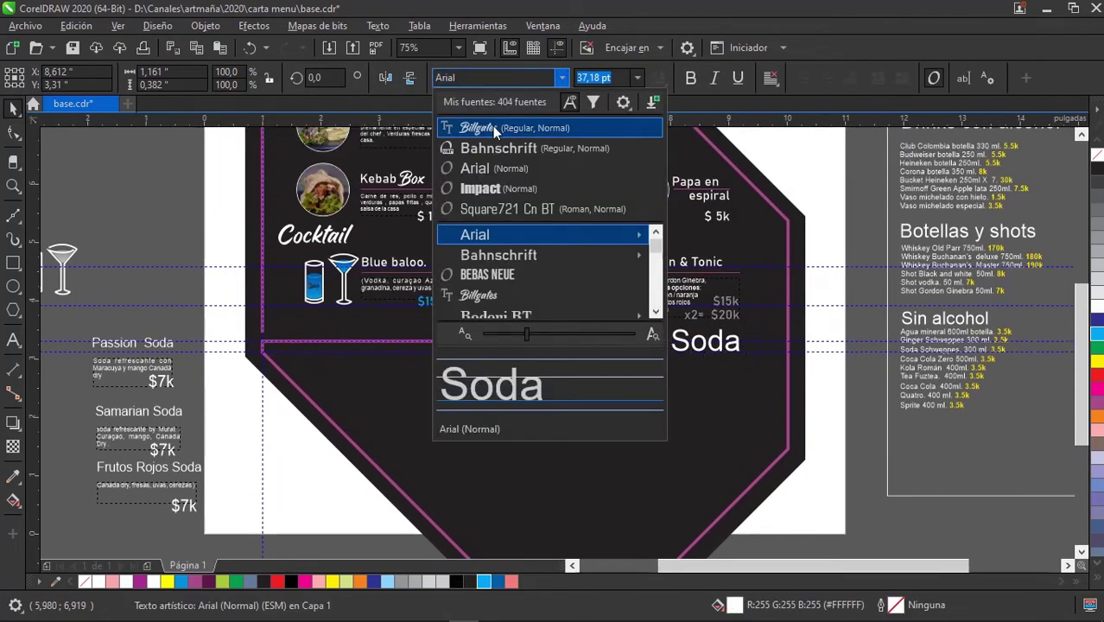
left_click(493, 126)
scroll(708, 331, "up", 2)
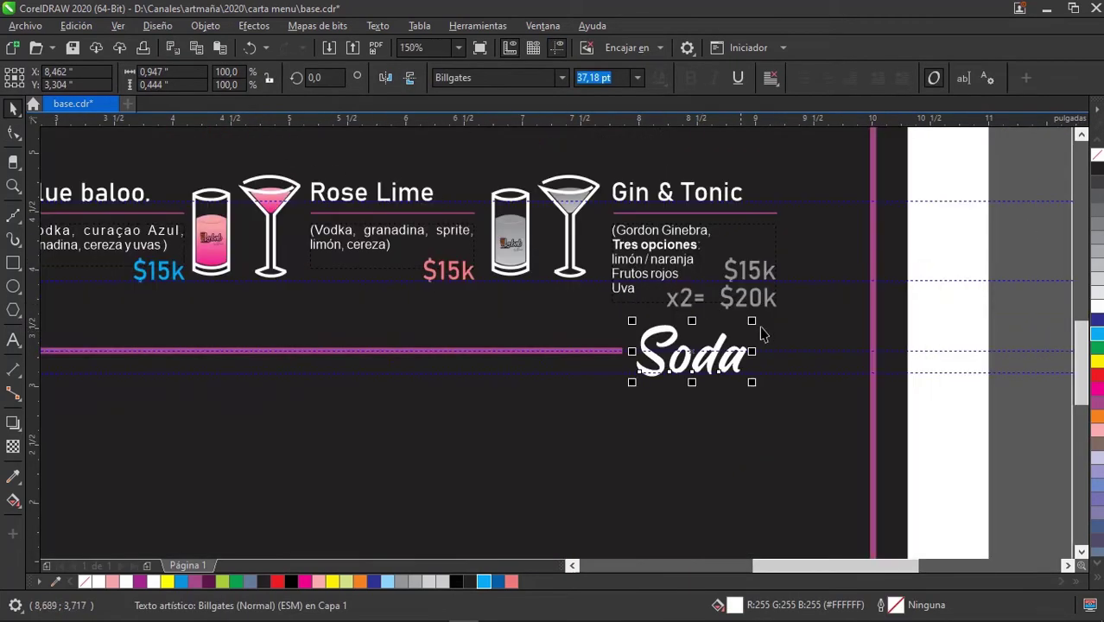
left_click_drag(752, 363, 762, 358)
scroll(847, 340, "down", 2)
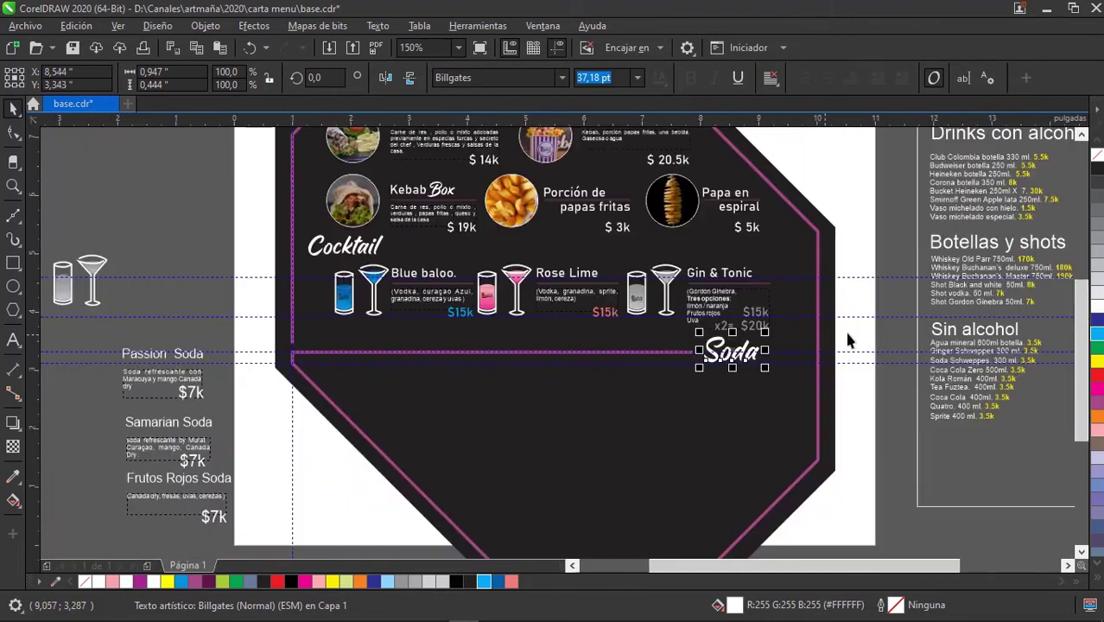
left_click(848, 340)
scroll(667, 359, "down", 1)
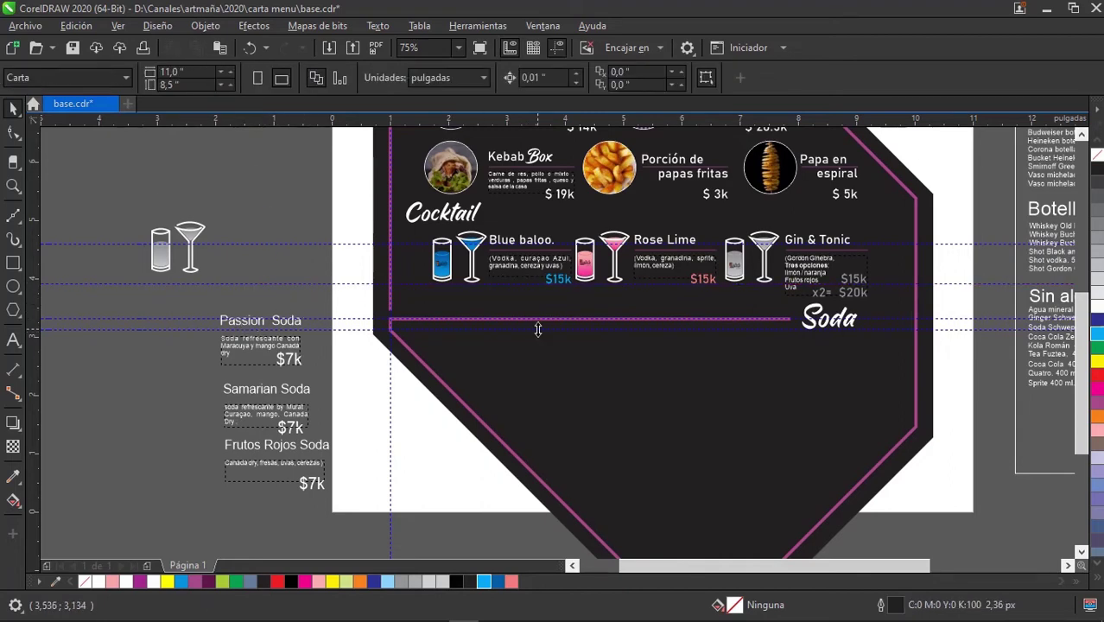
Select every guideline in the document and delete them.
left_click(74, 26)
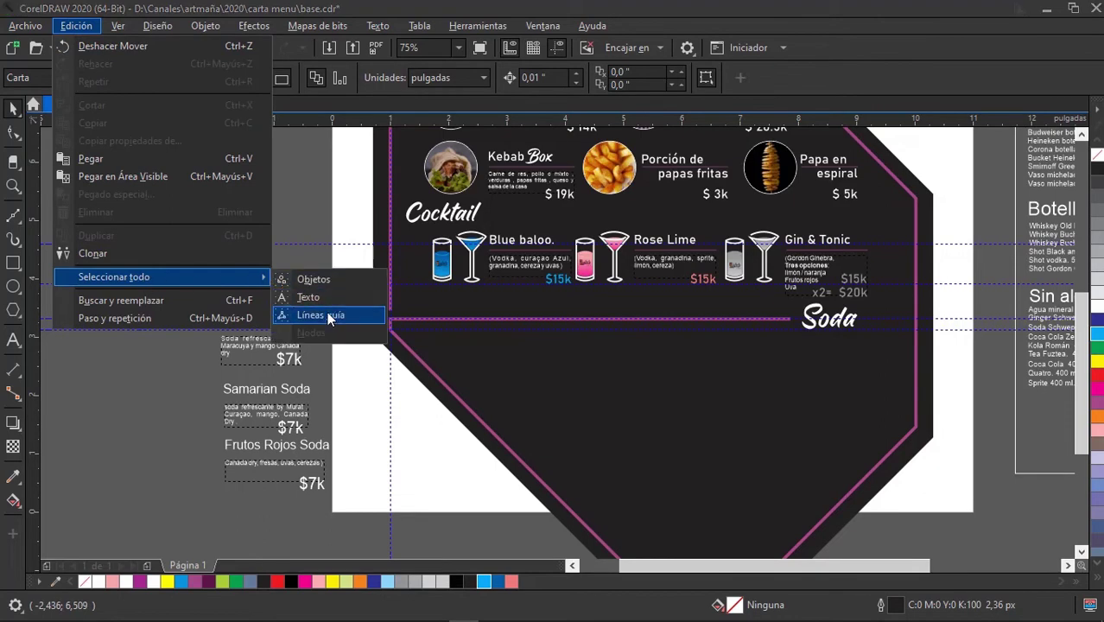
left_click(326, 312)
key("Delete")
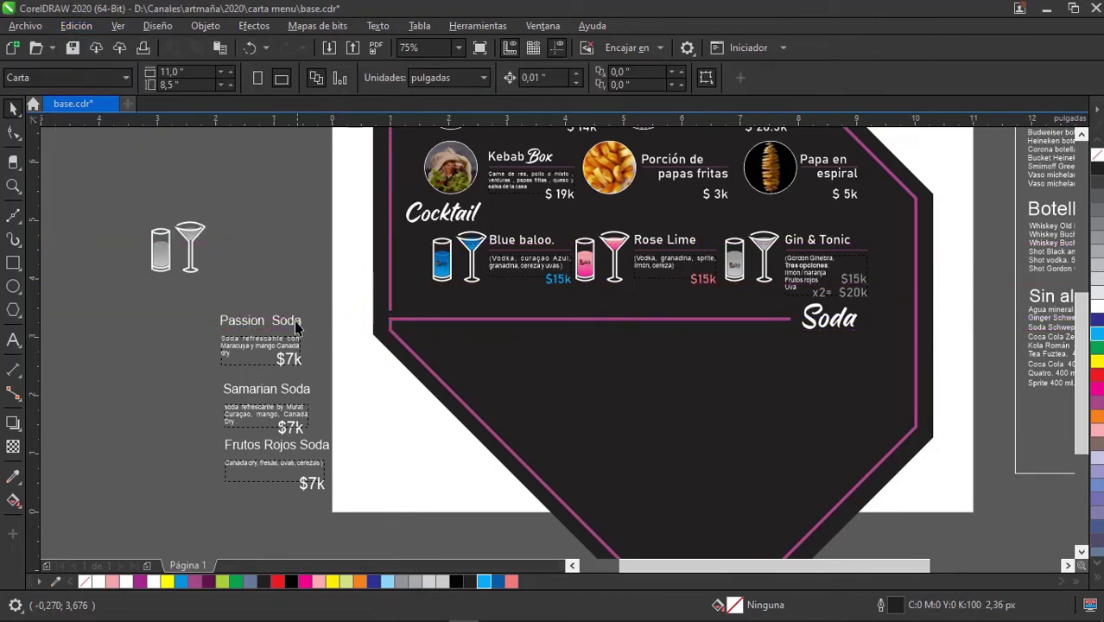
Select the Passion, Samarian and Frutos Rojos soda texts with their $7k prices.
left_click(296, 326)
scroll(311, 285, "up", 3)
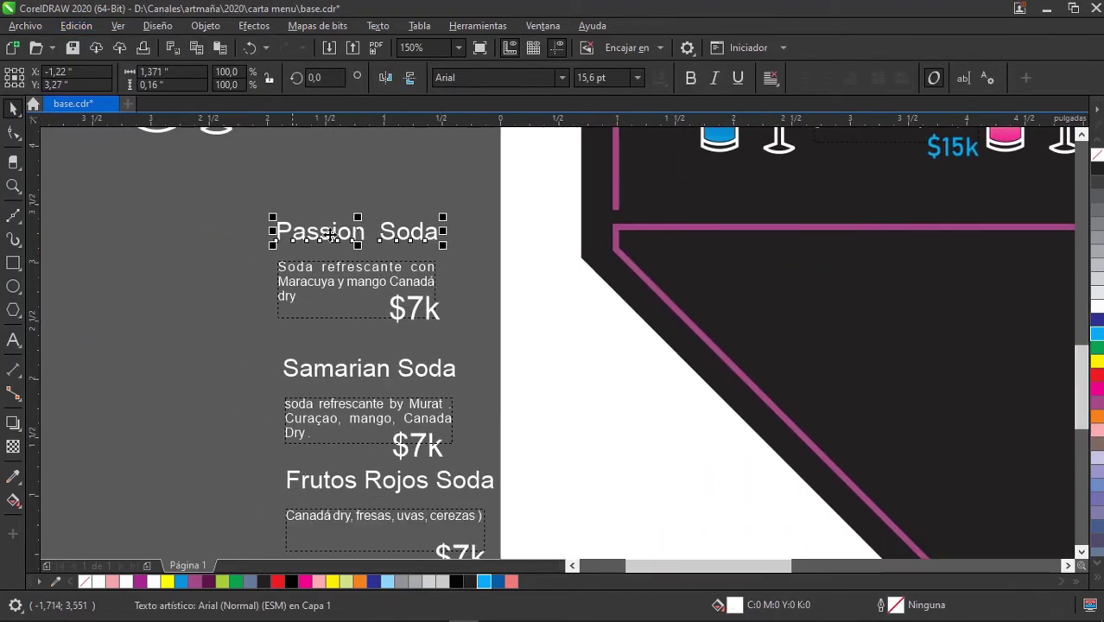
scroll(359, 337, "down", 1)
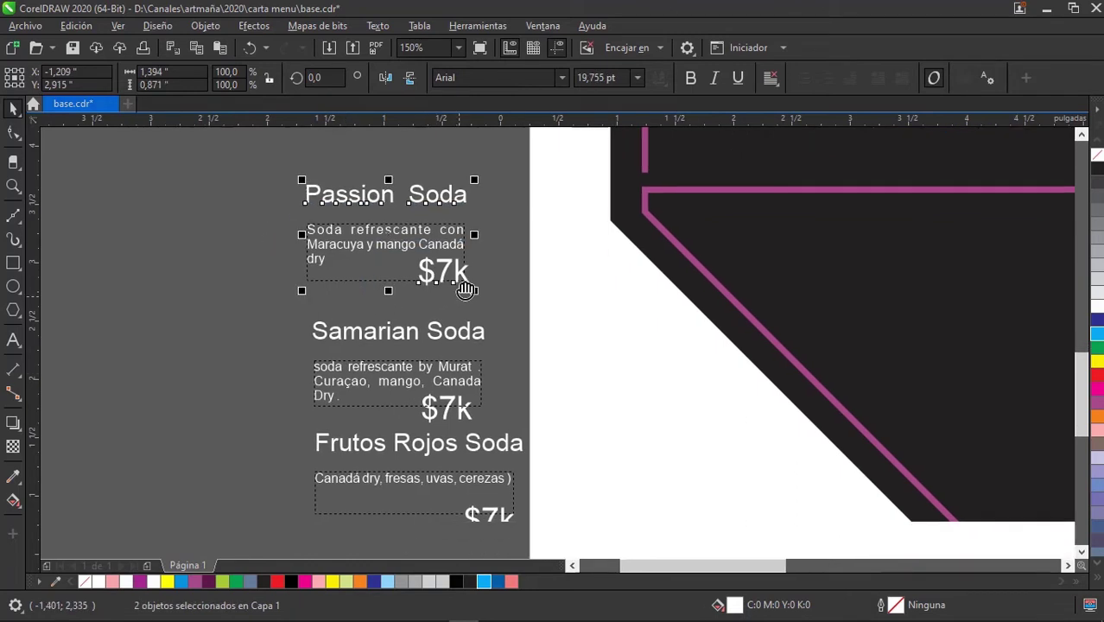
left_click_drag(240, 275, 482, 370)
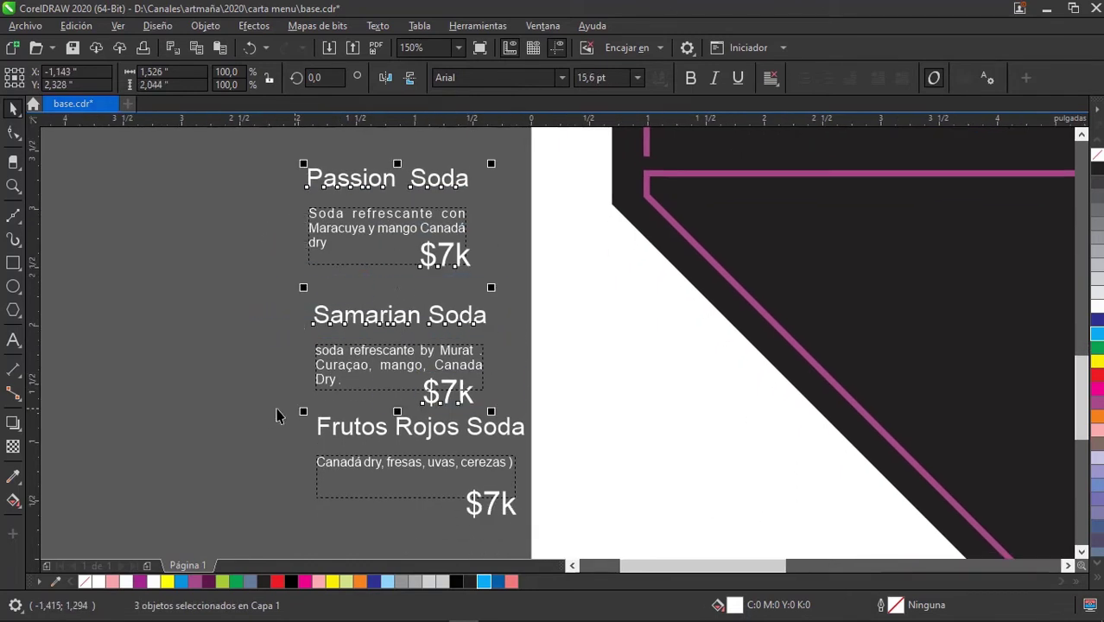
left_click_drag(276, 416, 518, 445, "shift")
left_click_drag(557, 481, 572, 459, "shift")
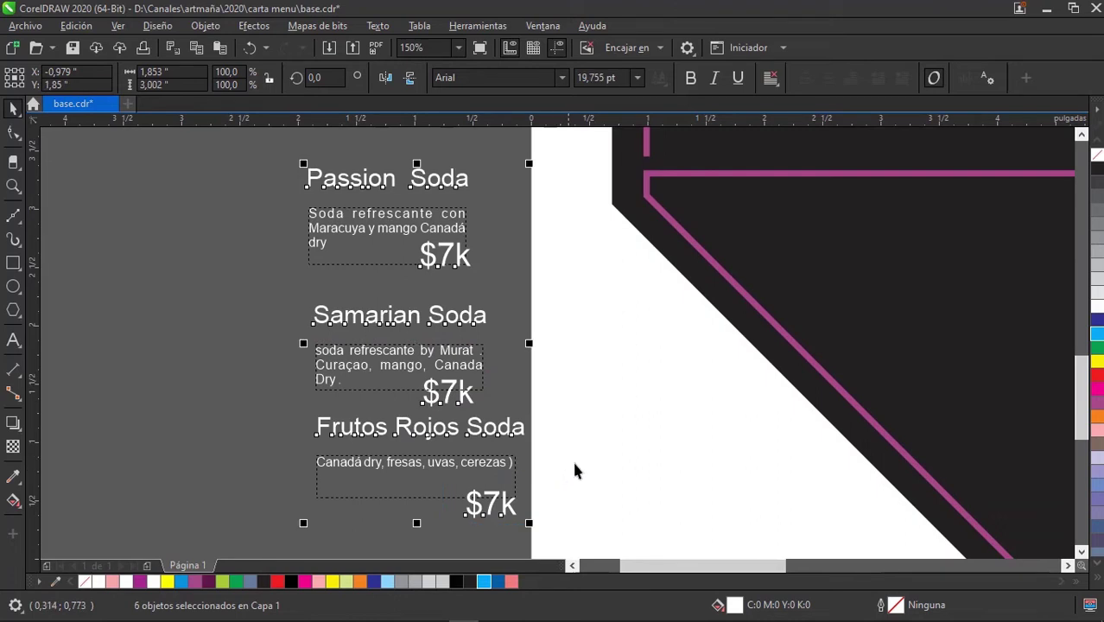
scroll(622, 323, "down", 2)
scroll(523, 141, "right", 2)
scroll(544, 199, "up", 1)
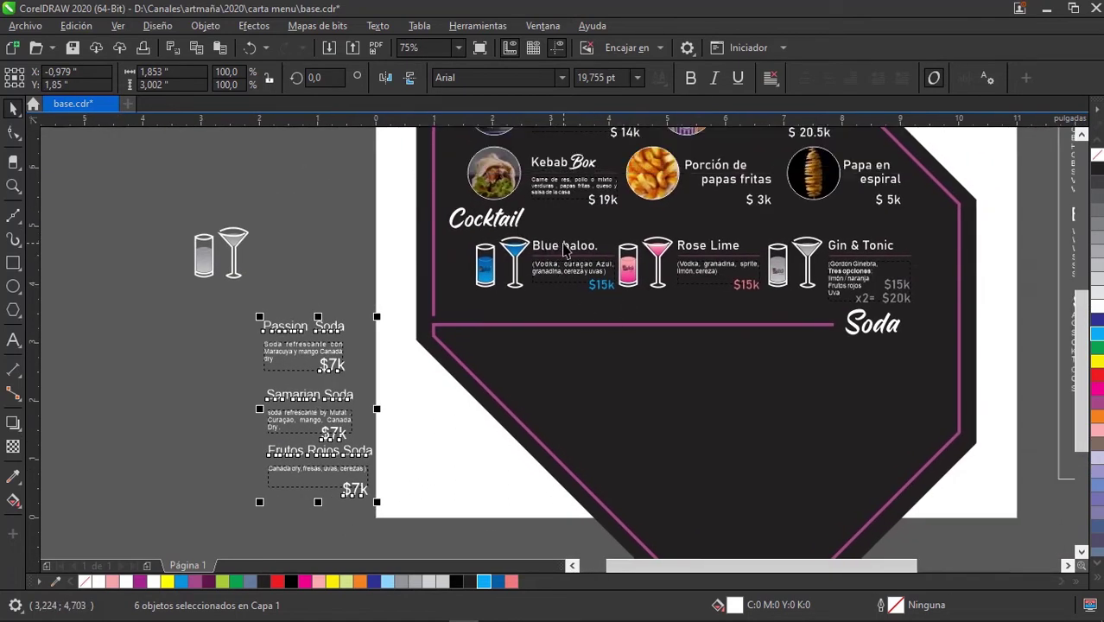
Copy the Blue baloo text properties onto the selected soda texts.
left_click(75, 26)
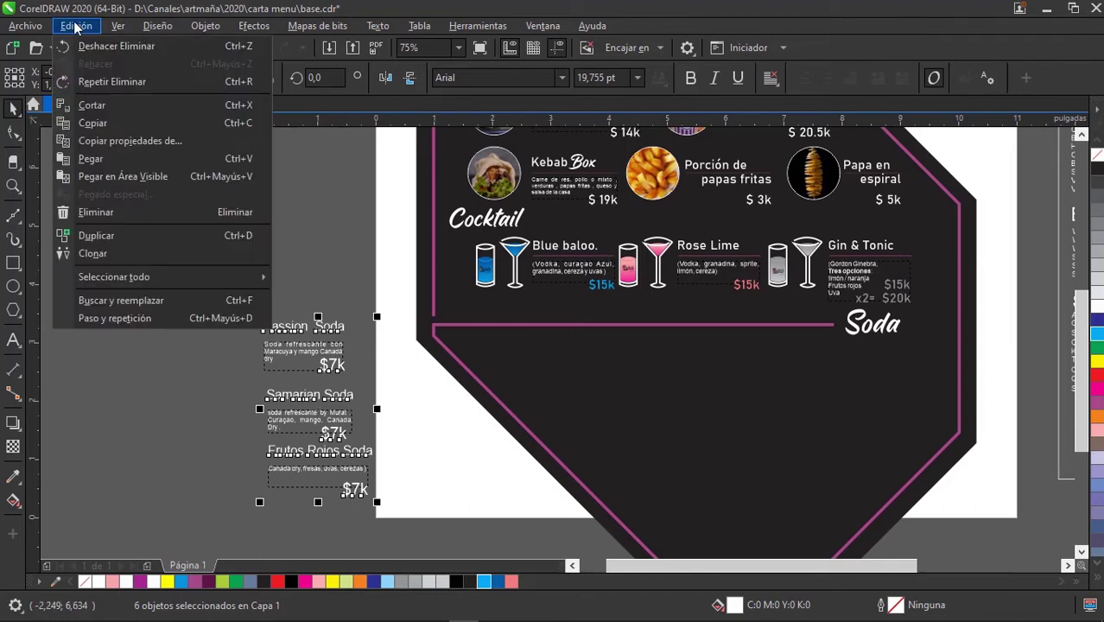
left_click(132, 141)
left_click(401, 297)
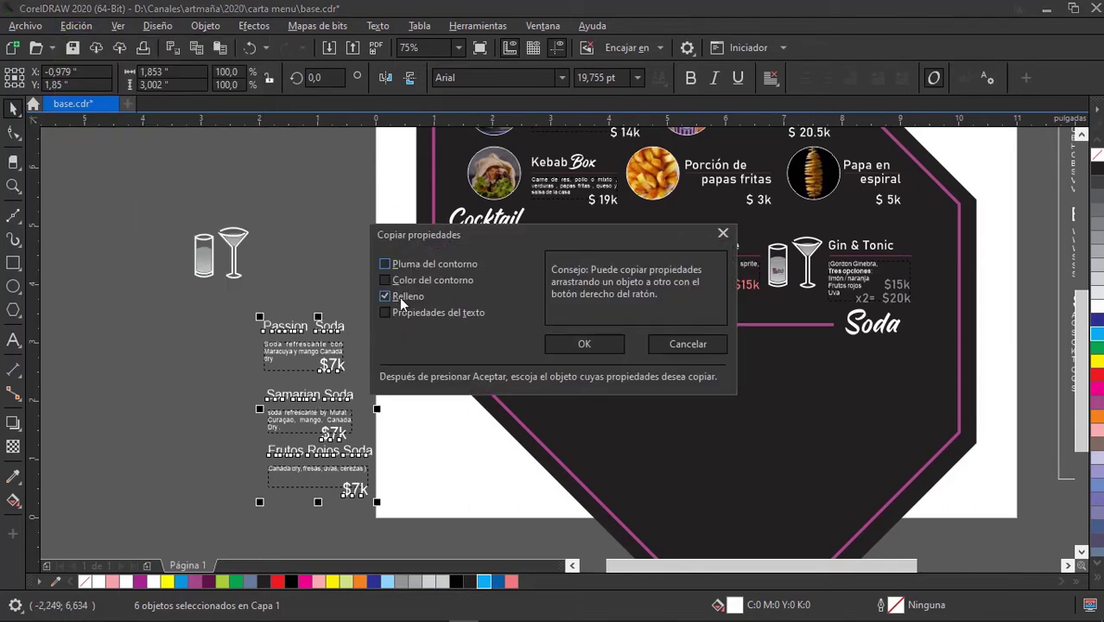
left_click(386, 296)
left_click(386, 312)
left_click(597, 350)
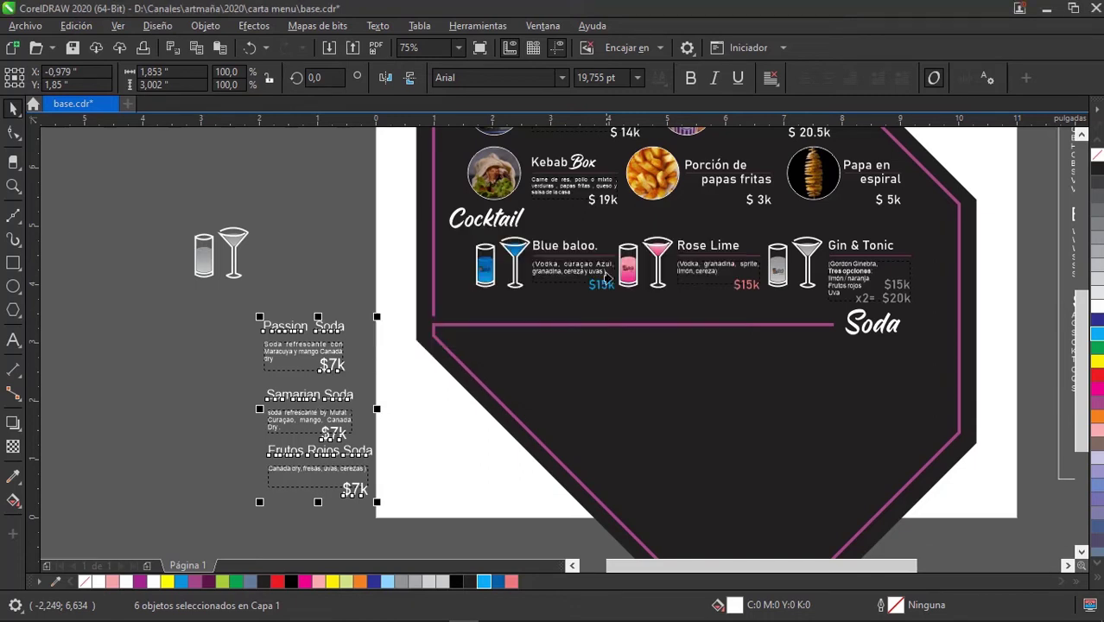
left_click(569, 245)
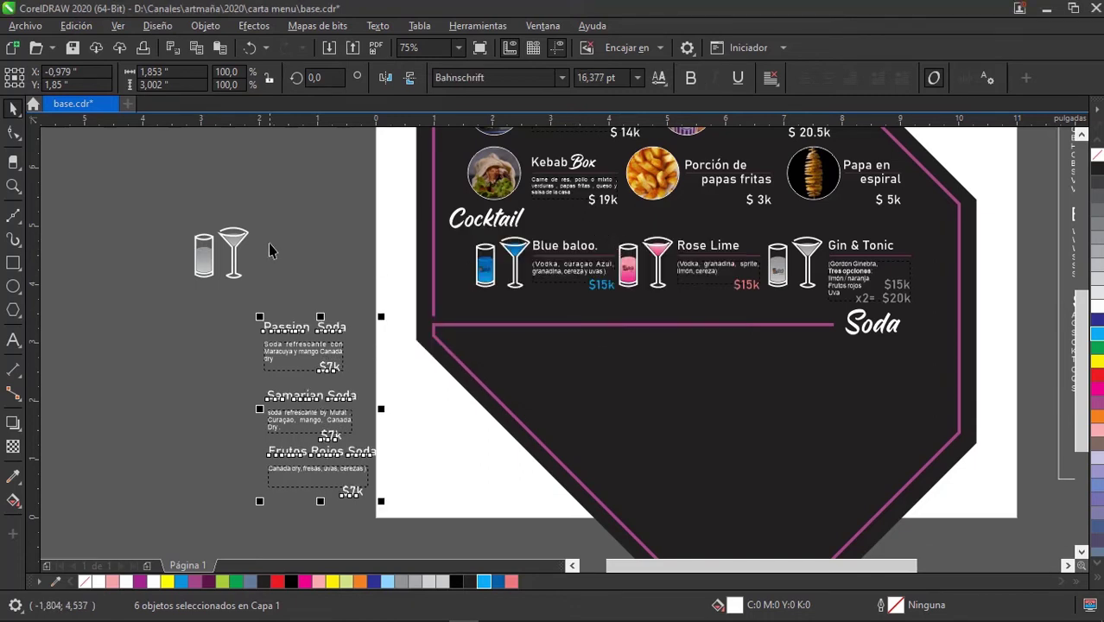
left_click(240, 367)
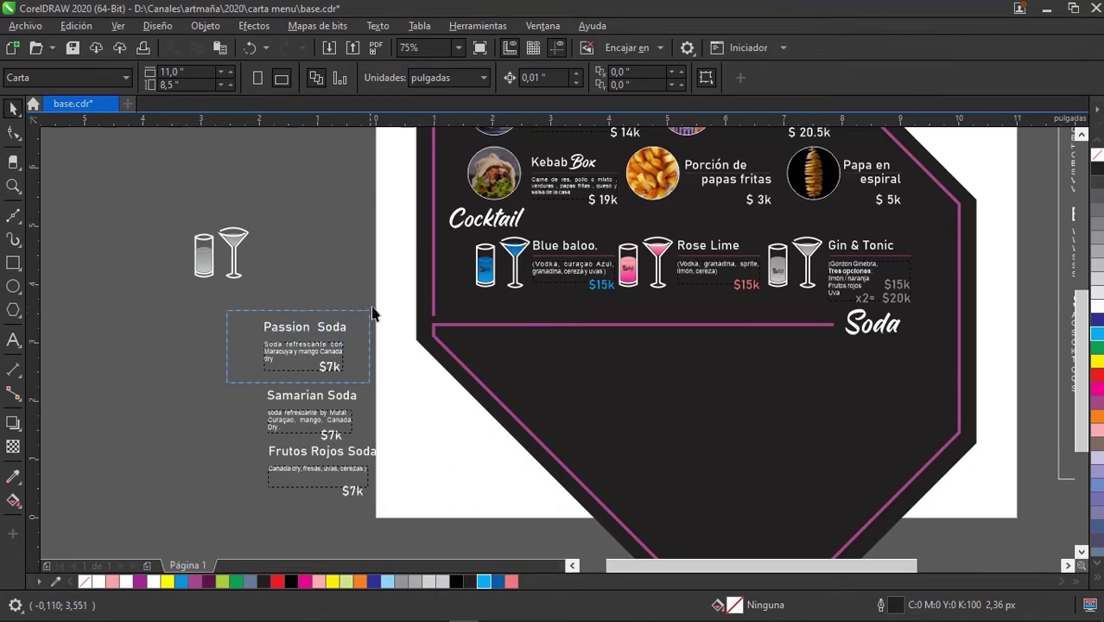
Move Passion Soda below the Soda heading with the pink line beneath its title.
left_click_drag(371, 313, 372, 312)
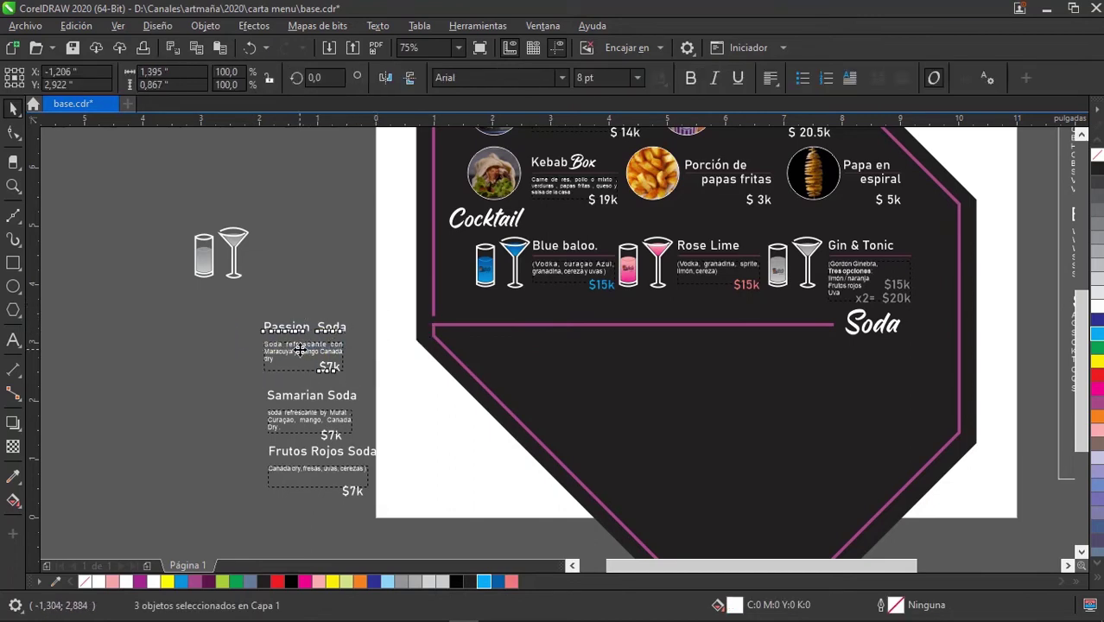
mouse_move(300, 349)
left_mouse_down()
mouse_move(604, 370)
mouse_move(591, 364)
left_mouse_up()
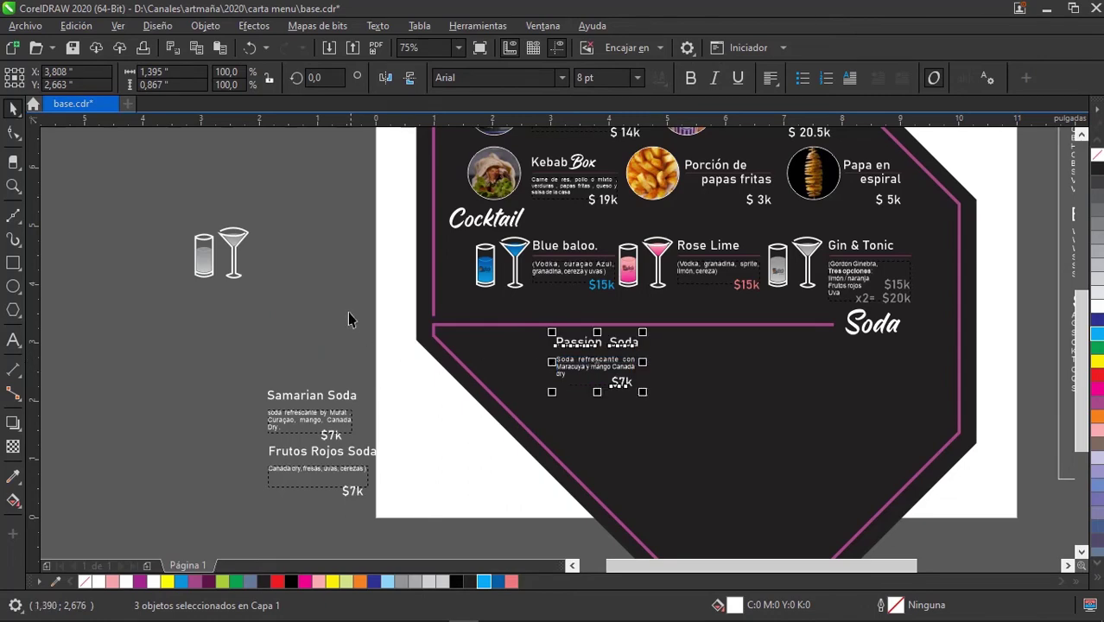
scroll(506, 358, "up", 4)
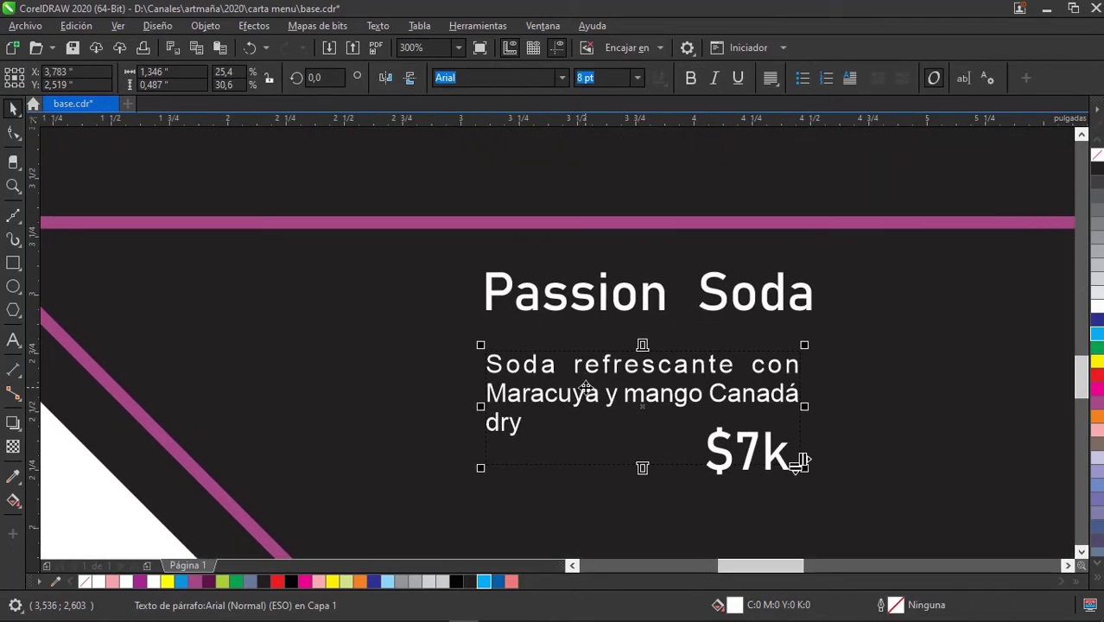
scroll(582, 361, "down", 2)
scroll(583, 360, "down", 2)
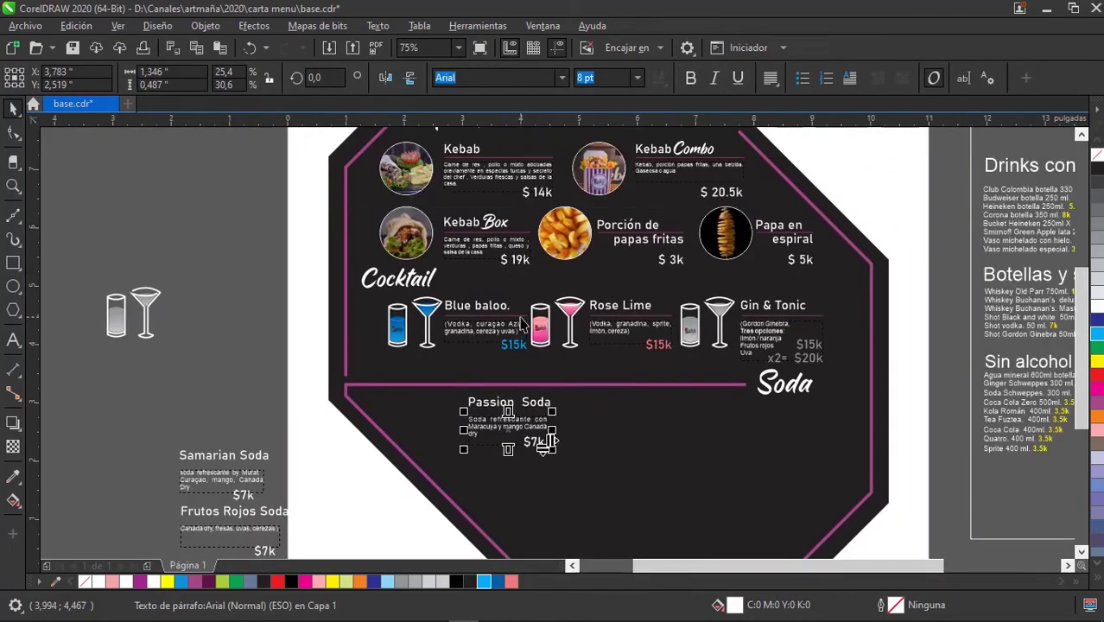
left_click(529, 361)
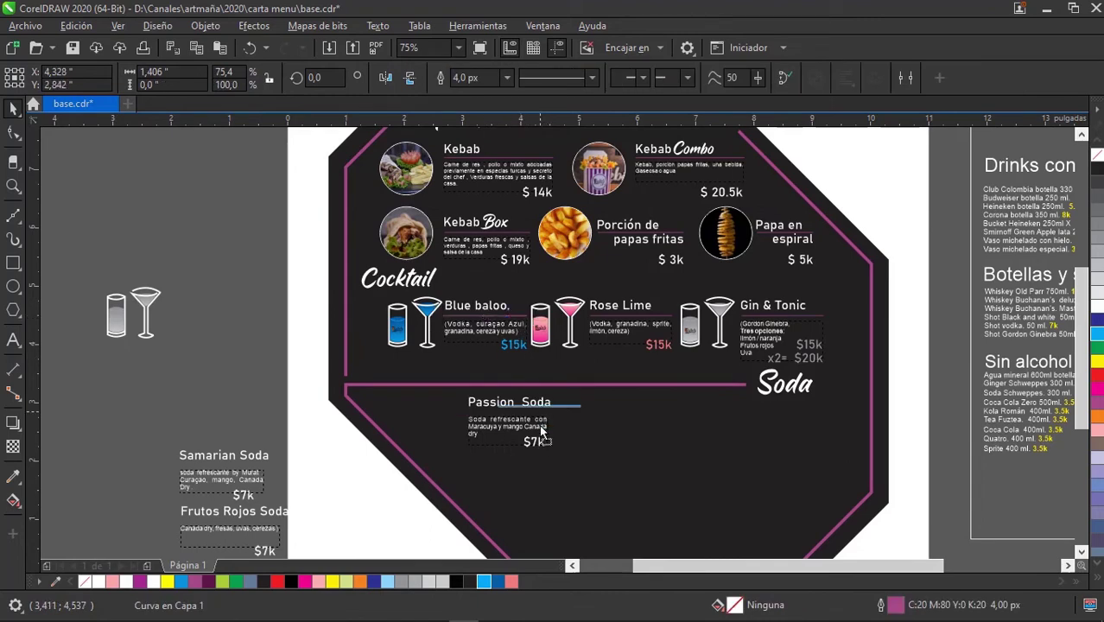
scroll(513, 421, "up", 4)
left_click_drag(549, 444, 526, 404)
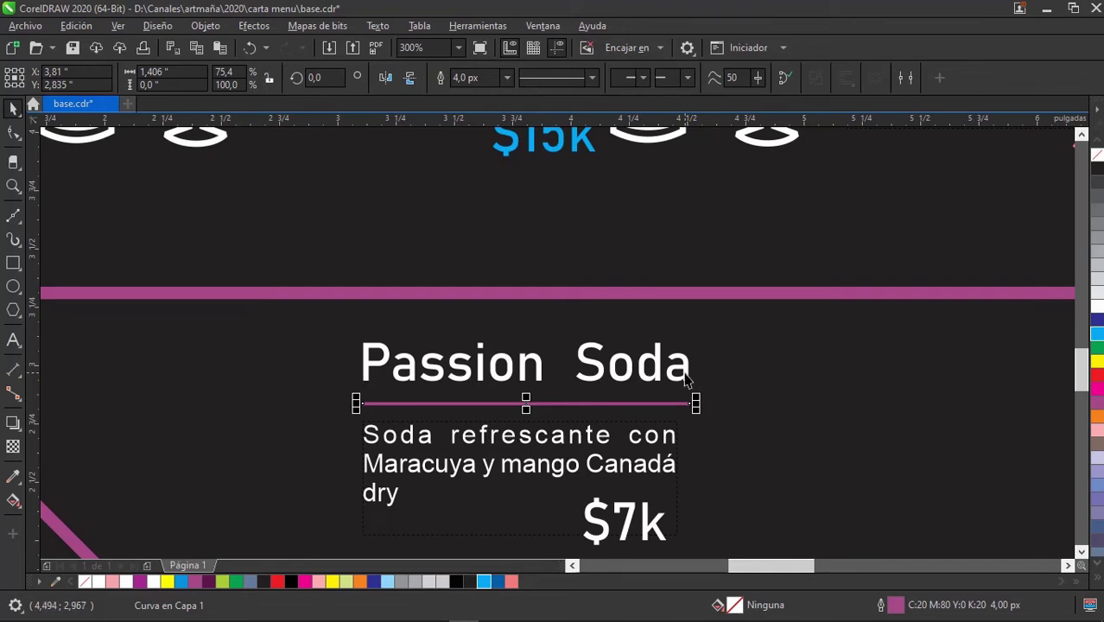
Widen the Passion Soda description to the title's width and right-align the $7k price.
left_click(685, 378)
left_click(674, 440)
mouse_move(676, 476)
left_mouse_down()
mouse_move(693, 476)
mouse_move(669, 334)
left_mouse_up()
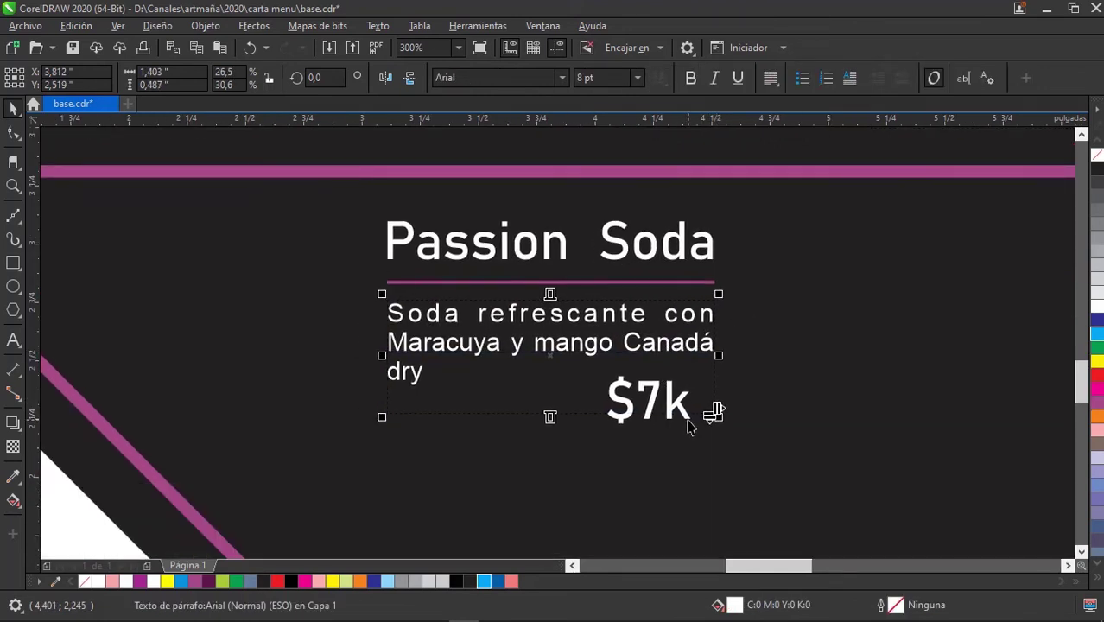
left_click(672, 398)
left_click_drag(648, 399, 673, 399)
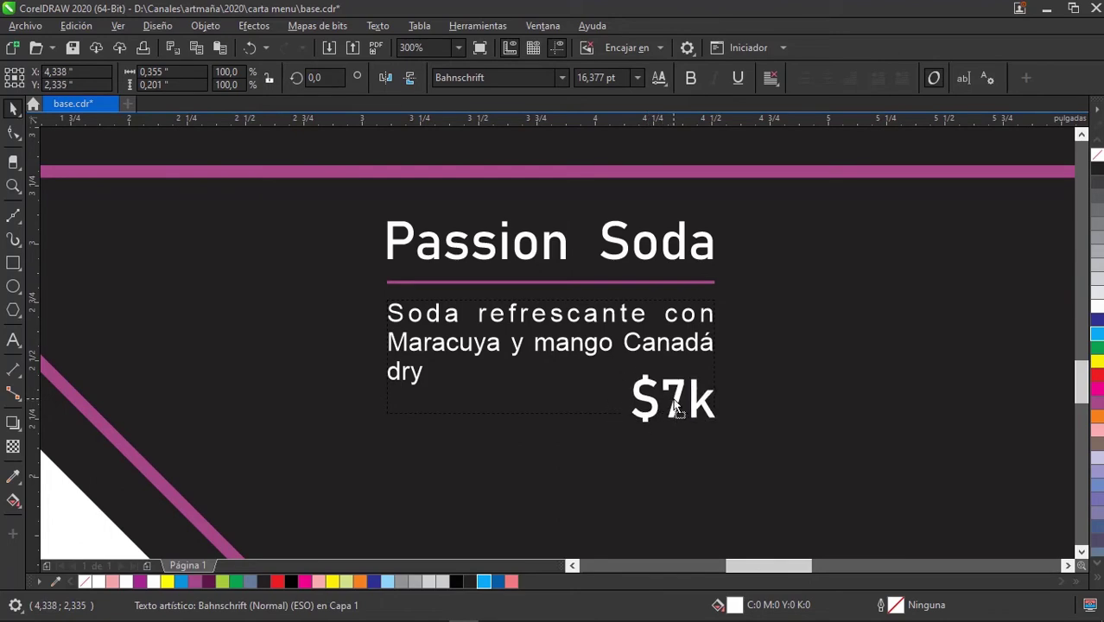
scroll(635, 393, "down", 2)
key("Escape")
Copy both glass icons down beside Samarian Soda and zoom in on them.
scroll(588, 411, "down", 2)
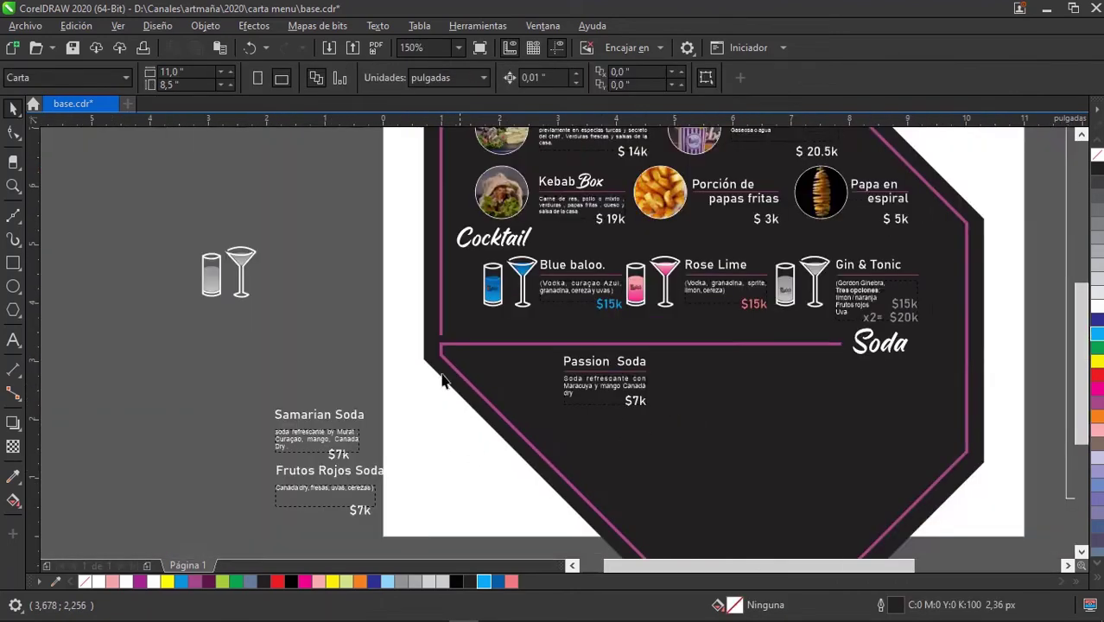
left_click_drag(382, 217, 287, 316)
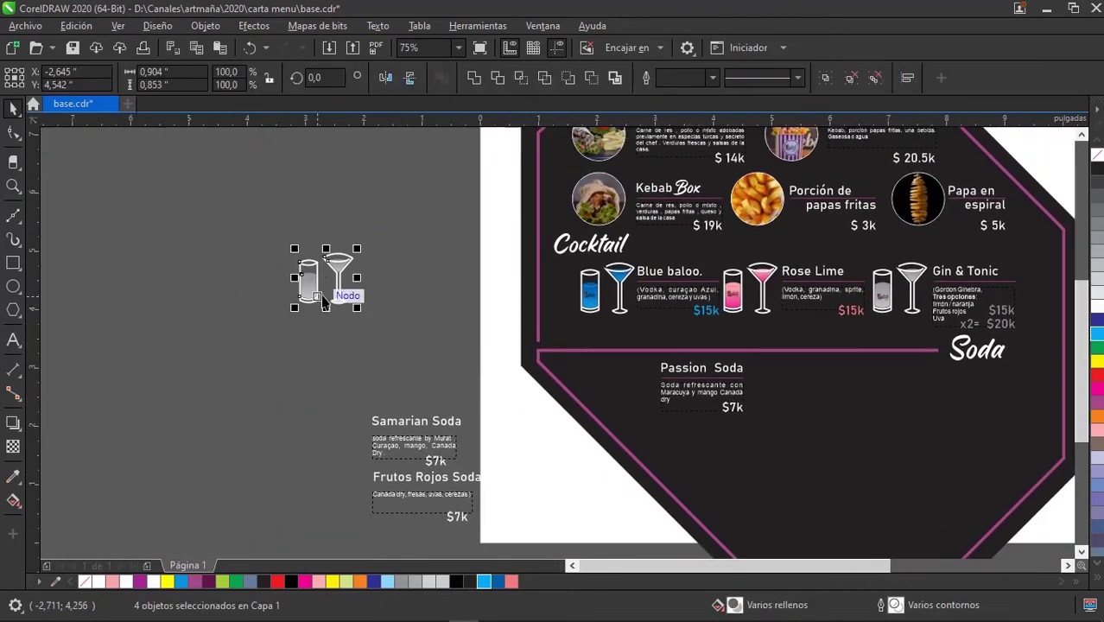
left_click_drag(338, 259, 430, 361)
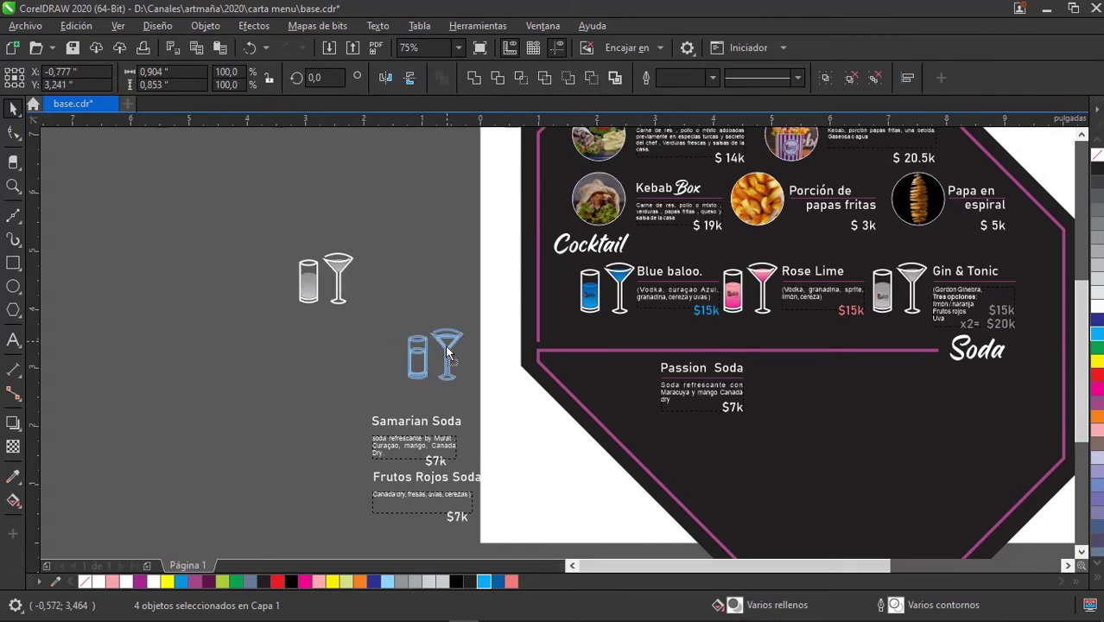
scroll(430, 361, "up", 2)
scroll(440, 367, "up", 3)
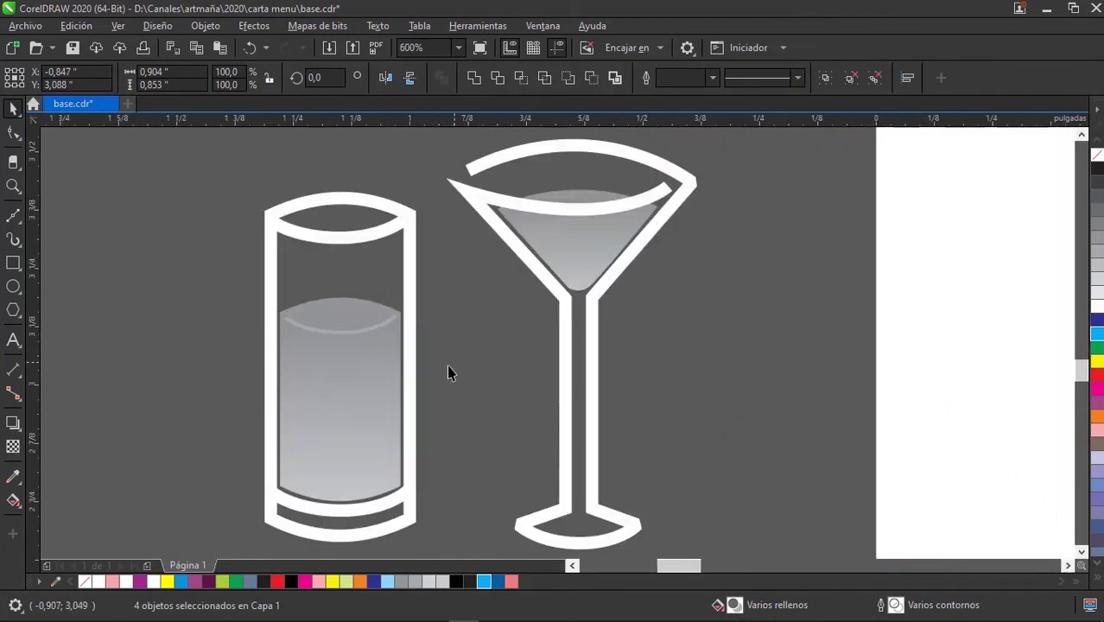
key("Escape")
Give the tall glass's liquid a gradient from yellow at top to orange at bottom.
left_click(367, 335)
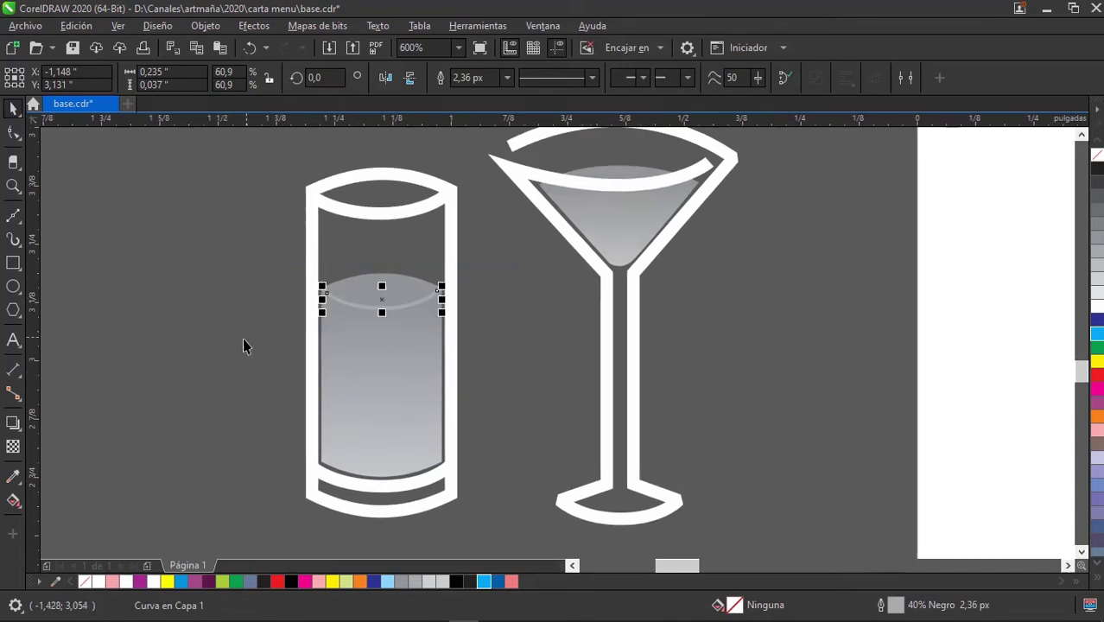
left_click_drag(247, 234, 504, 482)
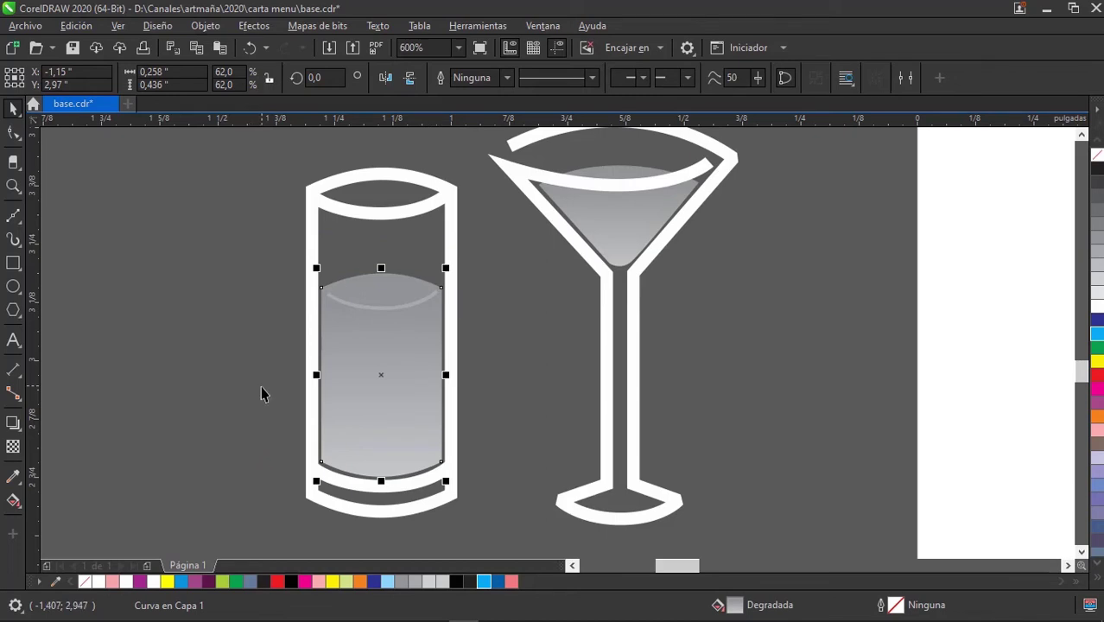
left_click(13, 501)
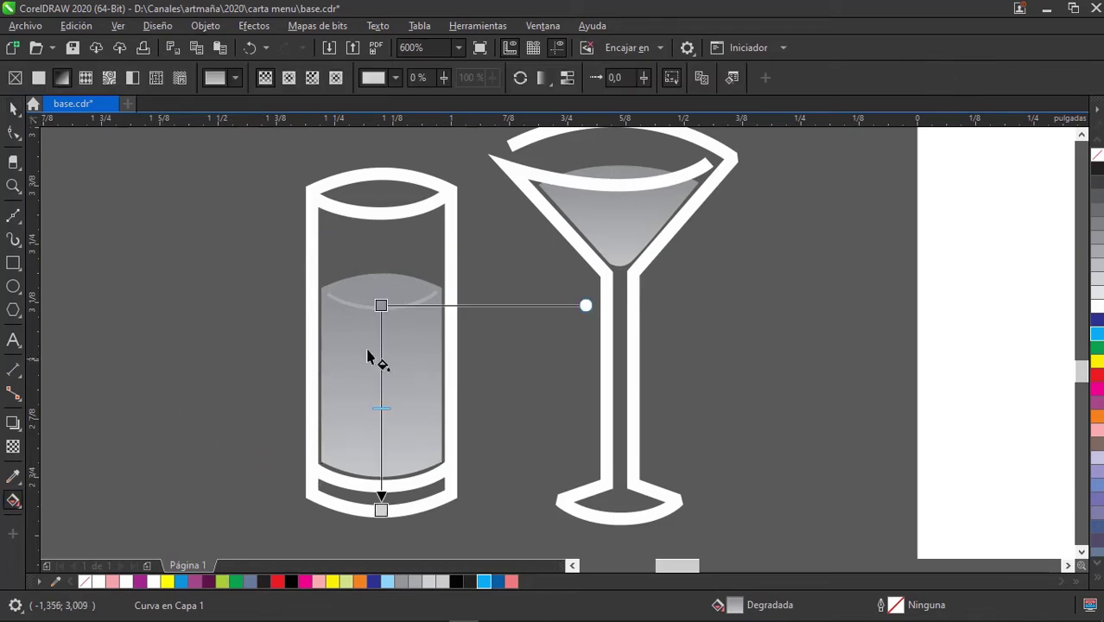
left_click(381, 306)
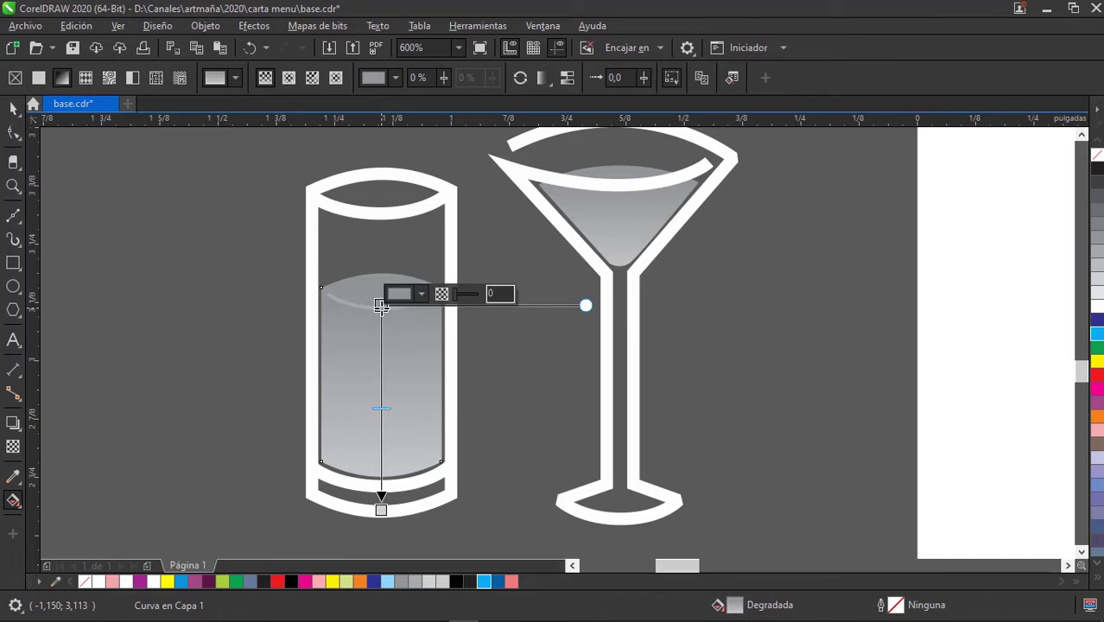
left_click(332, 581)
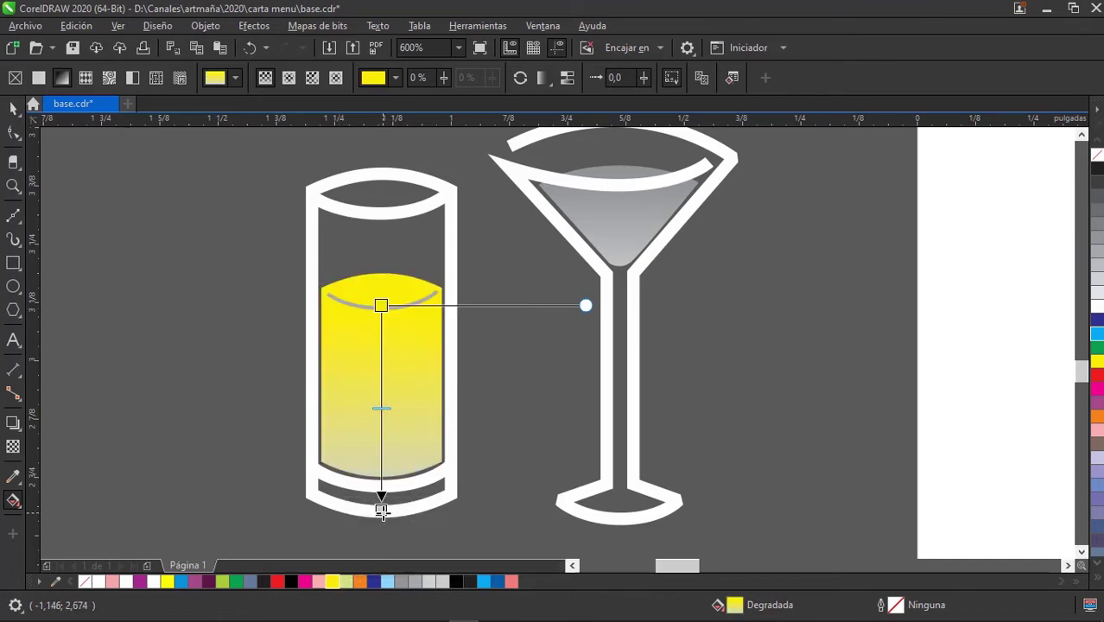
left_click(381, 509)
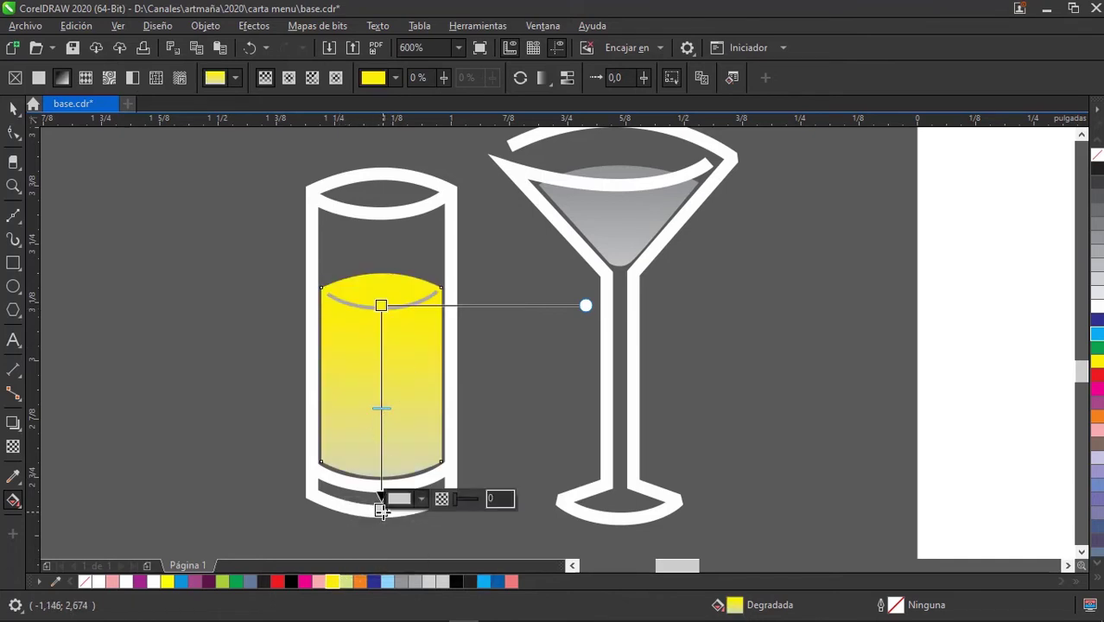
left_click(361, 584)
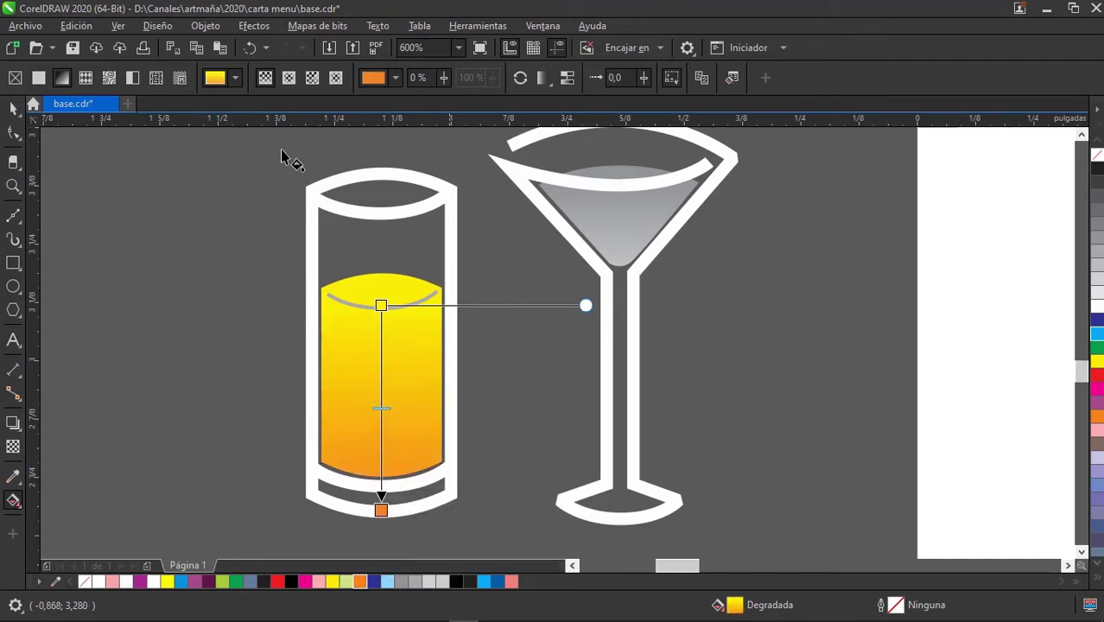
left_click(13, 108)
left_click(617, 216)
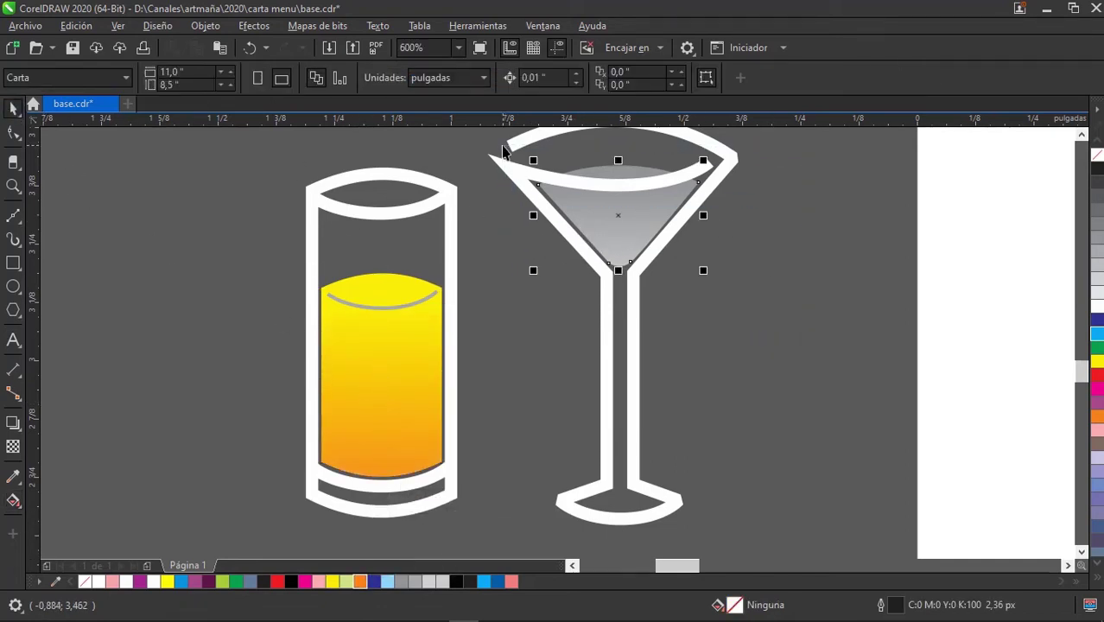
Try copying the tall glass's fill onto the martini, then undo it.
left_click_drag(732, 341, 693, 378)
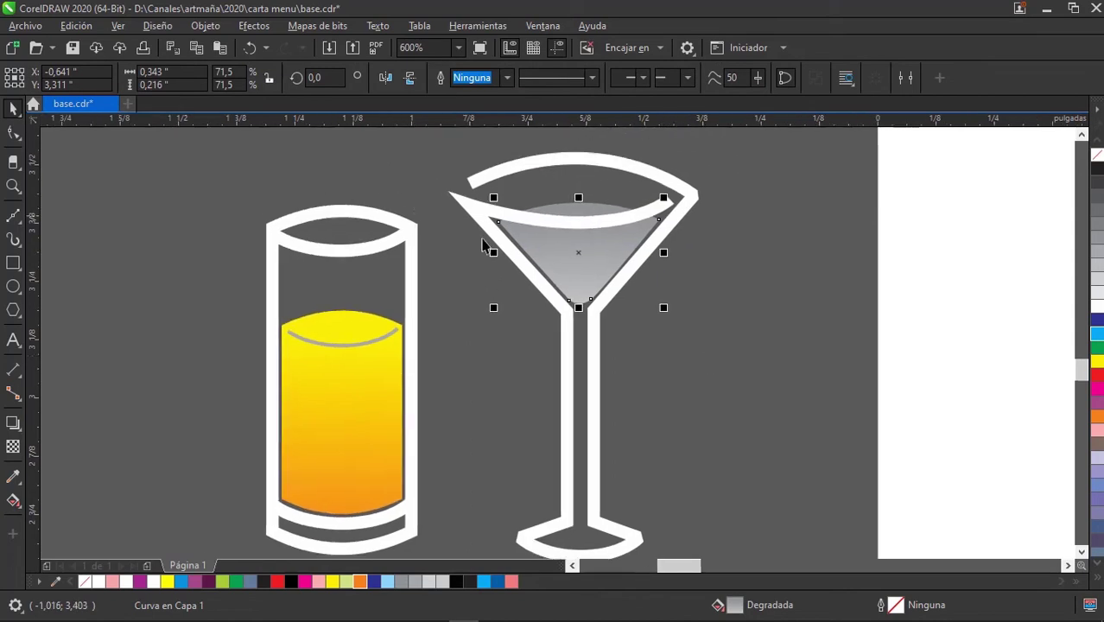
left_click(76, 26)
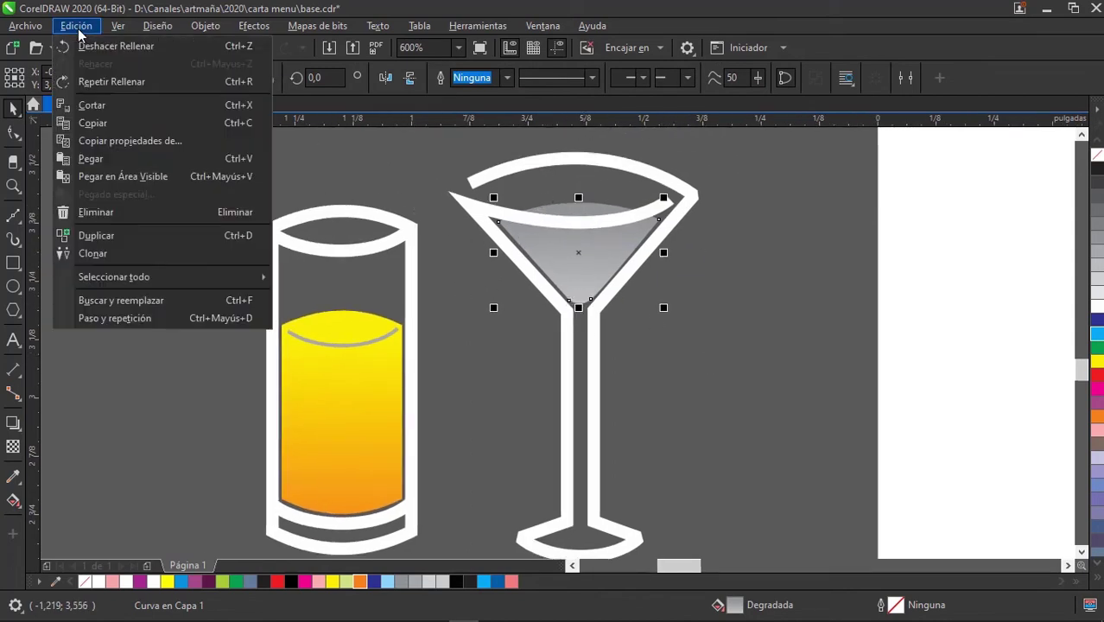
left_click(103, 141)
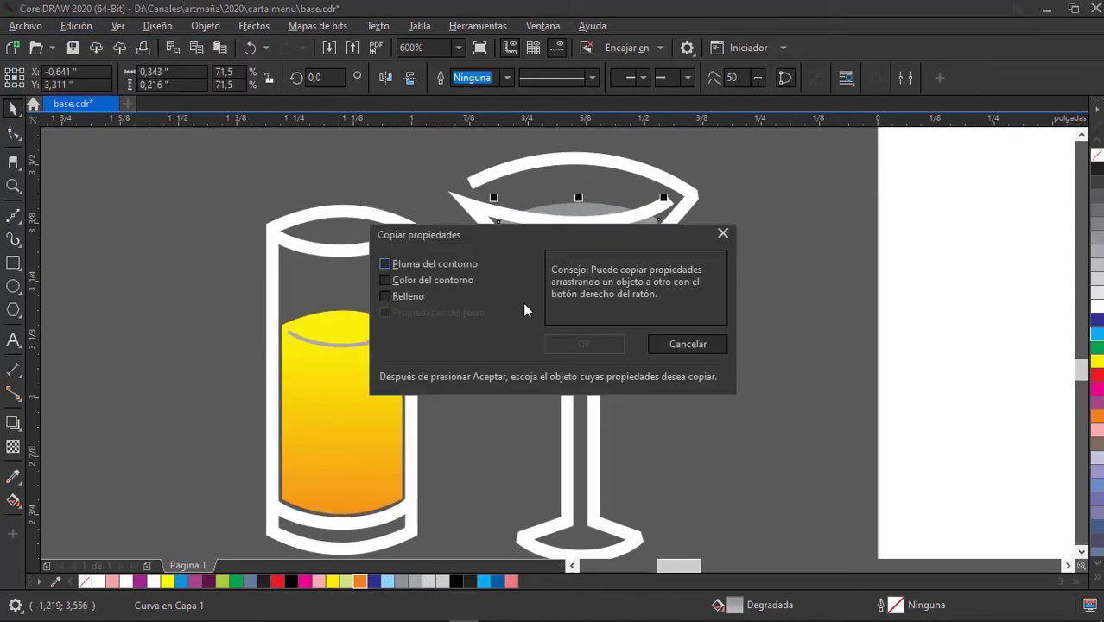
left_click(384, 296)
left_click(584, 343)
left_click(415, 326)
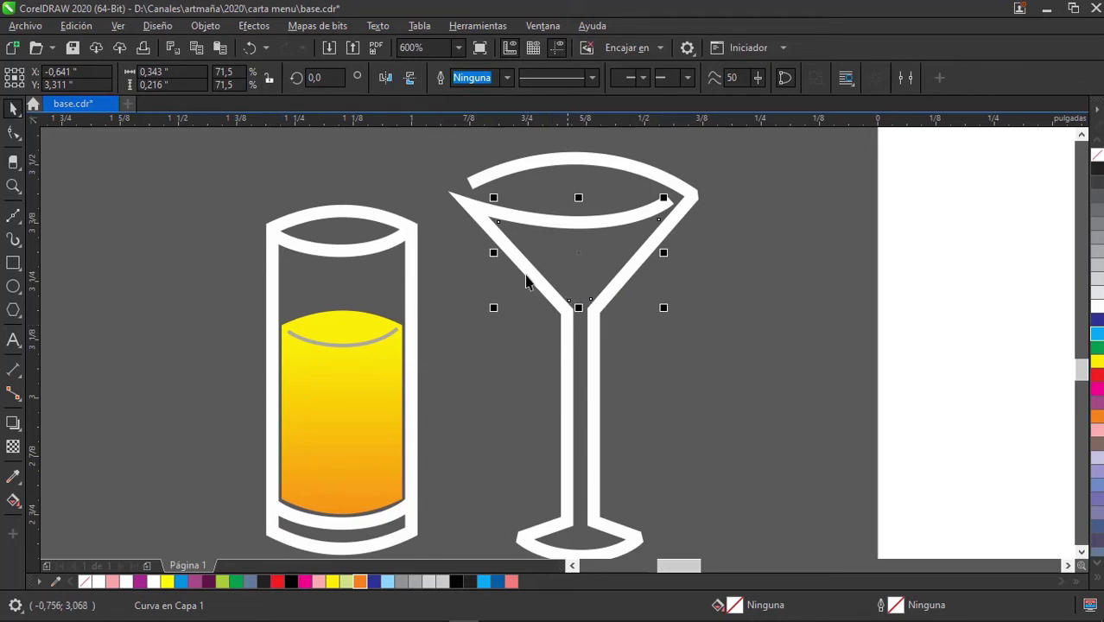
key("ctrl+z")
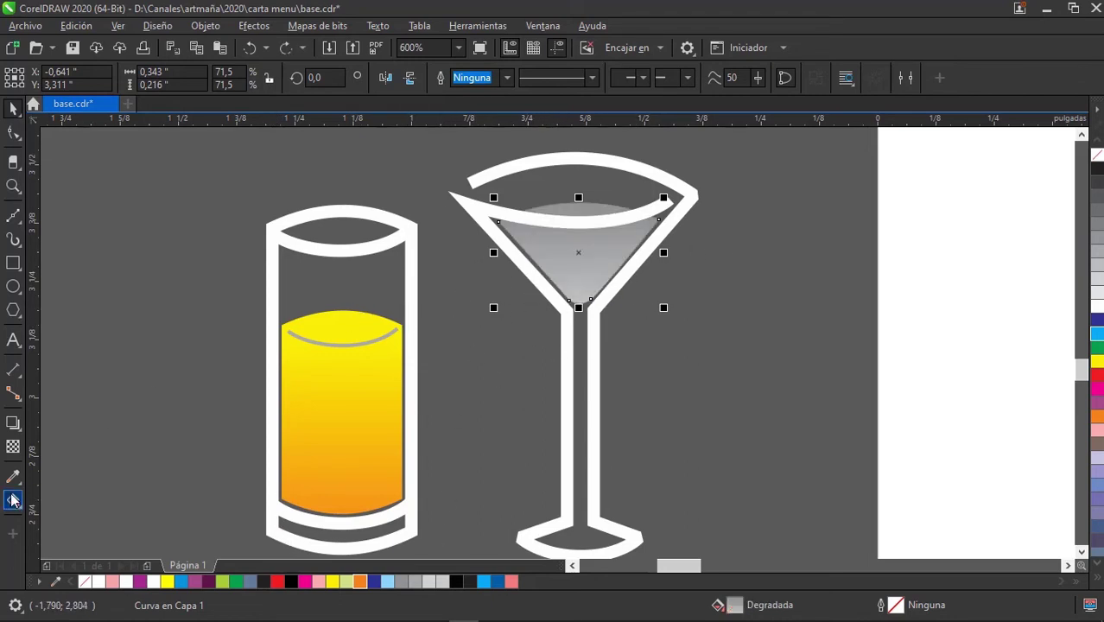
Set the martini liquid's gradient nodes to yellow and orange with the Interactive Fill tool.
left_click(12, 499)
left_click(578, 218)
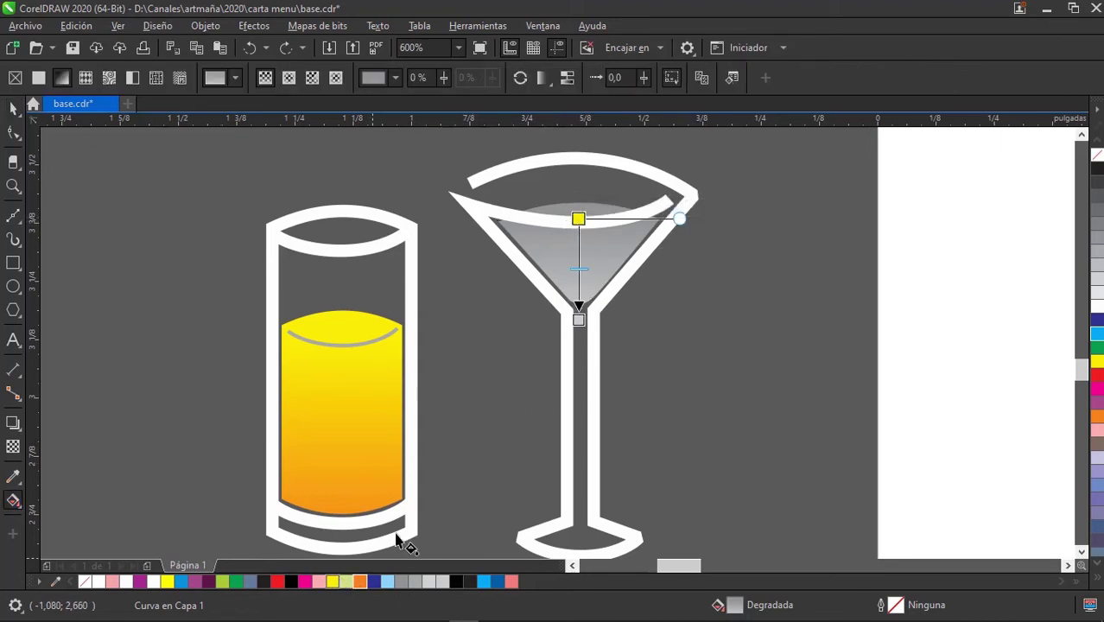
left_click(577, 320)
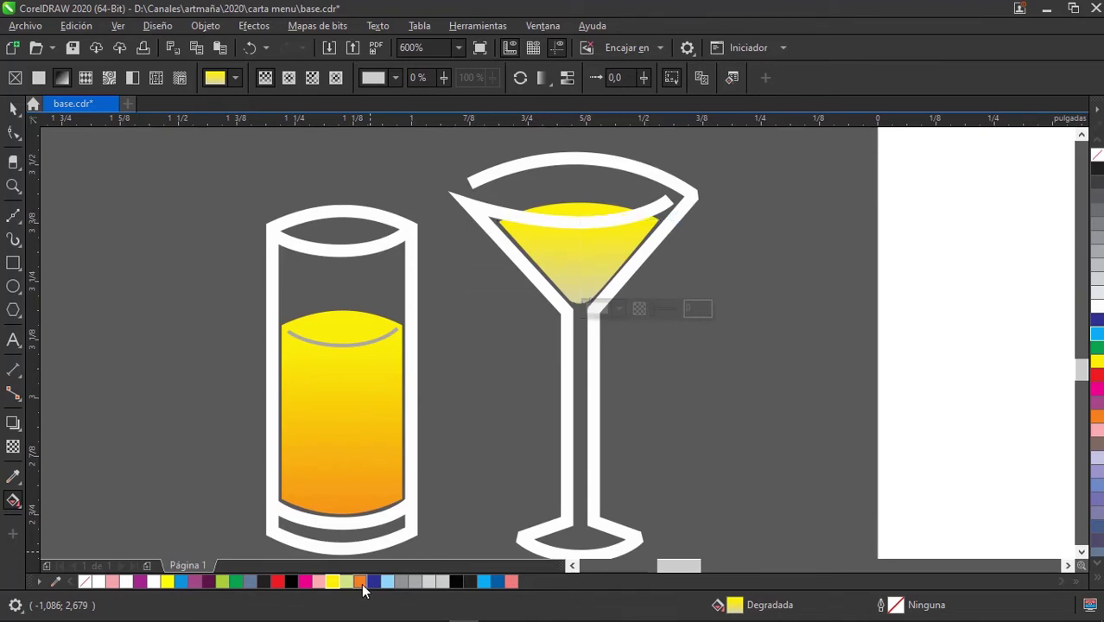
left_click(360, 581)
left_click(13, 105)
scroll(453, 243, "down", 3)
Group the yellow glass and martini and place them left of Passion Soda.
scroll(501, 216, "down", 1)
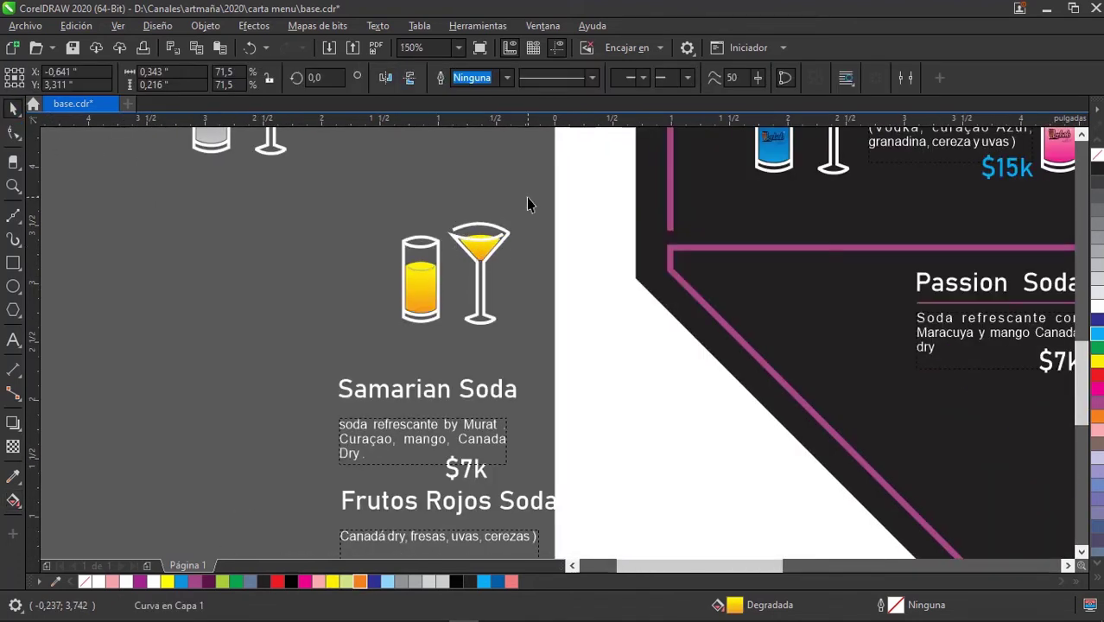
left_click_drag(540, 194, 365, 320)
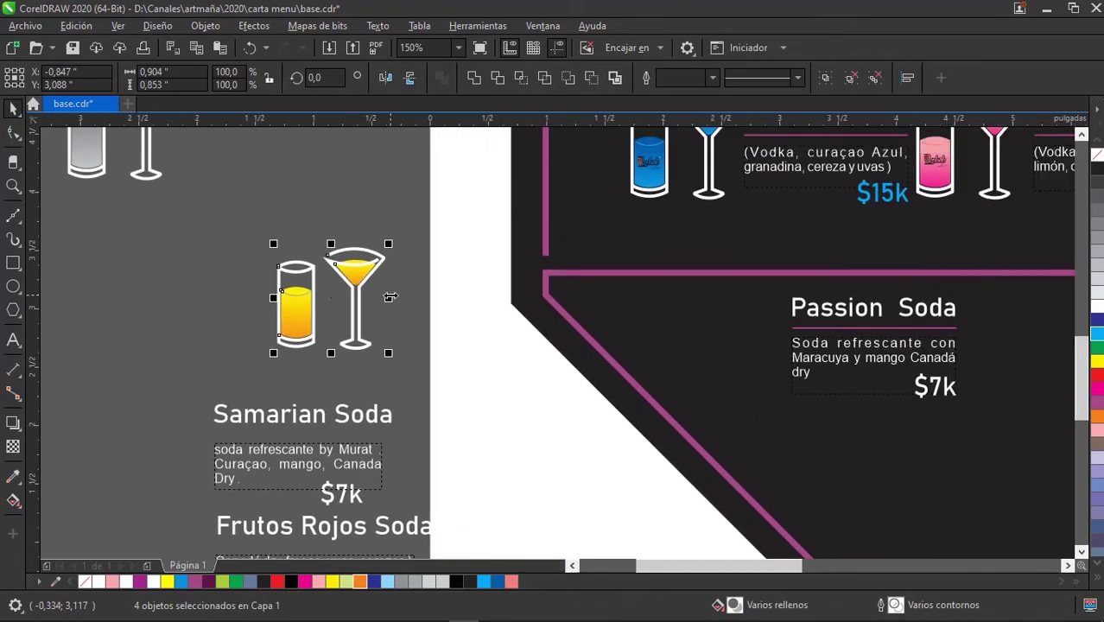
key("ctrl+g")
left_click_drag(354, 271, 732, 310)
left_click_drag(793, 285, 643, 187)
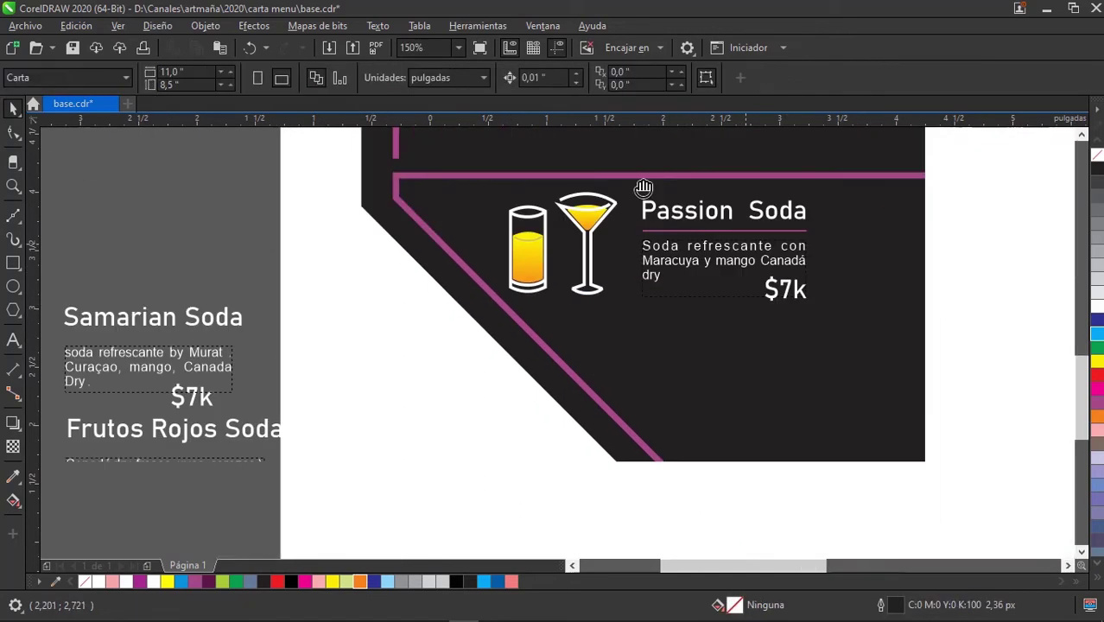
Shift the Passion Soda title, line and texts slightly left toward the glasses.
left_click_drag(494, 395, 800, 152)
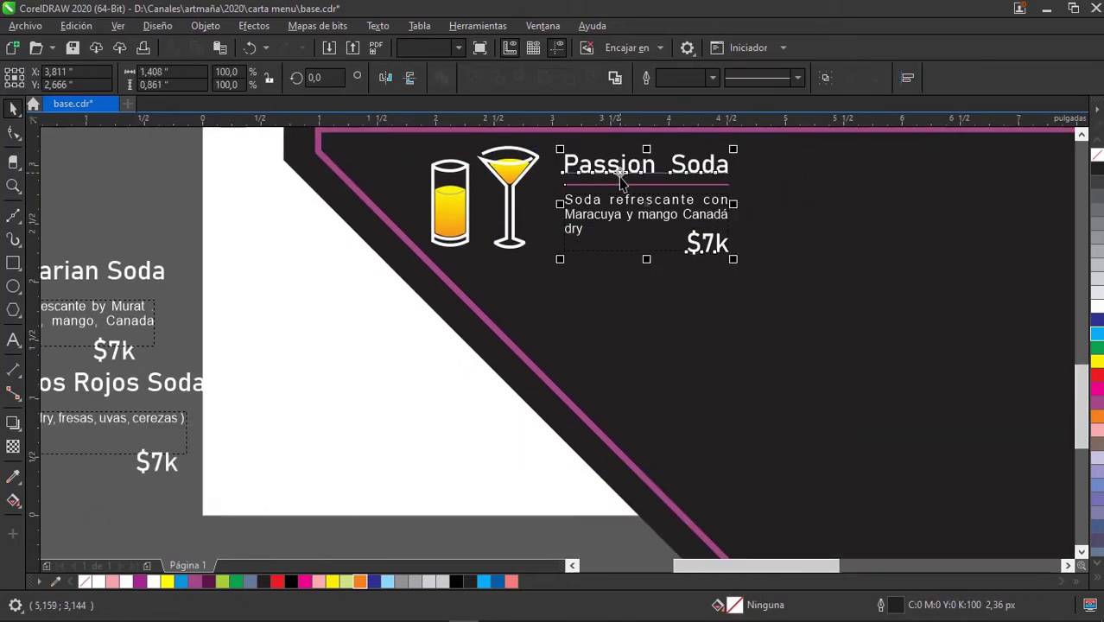
scroll(575, 312, "up", 2)
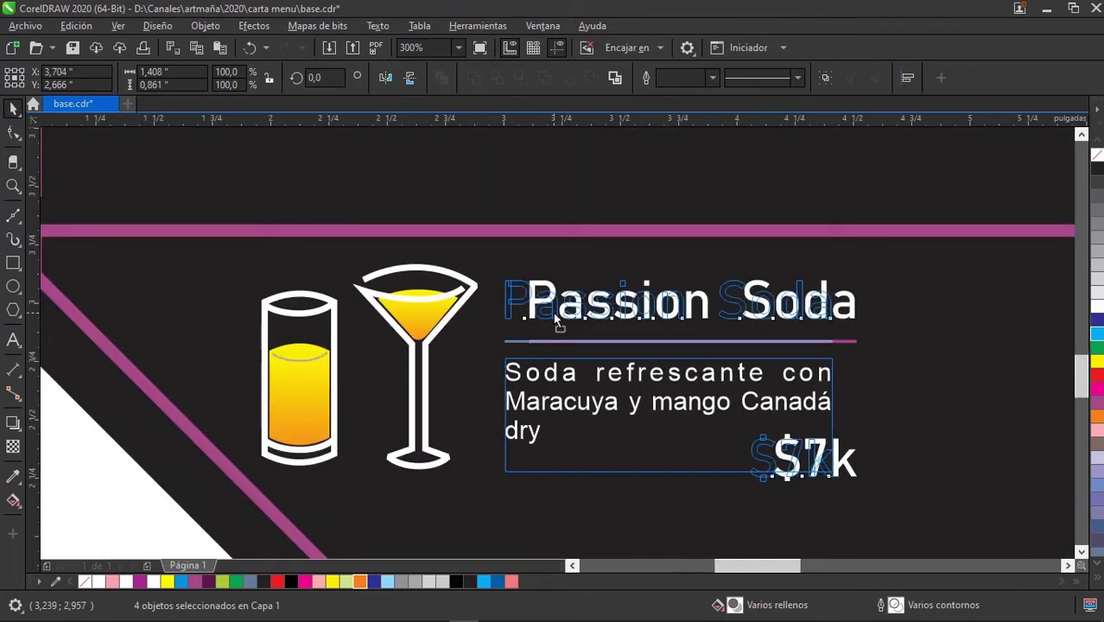
left_click_drag(574, 313, 553, 312)
scroll(552, 311, "down", 2)
left_click(377, 406)
scroll(376, 407, "down", 3)
scroll(363, 380, "down", 2)
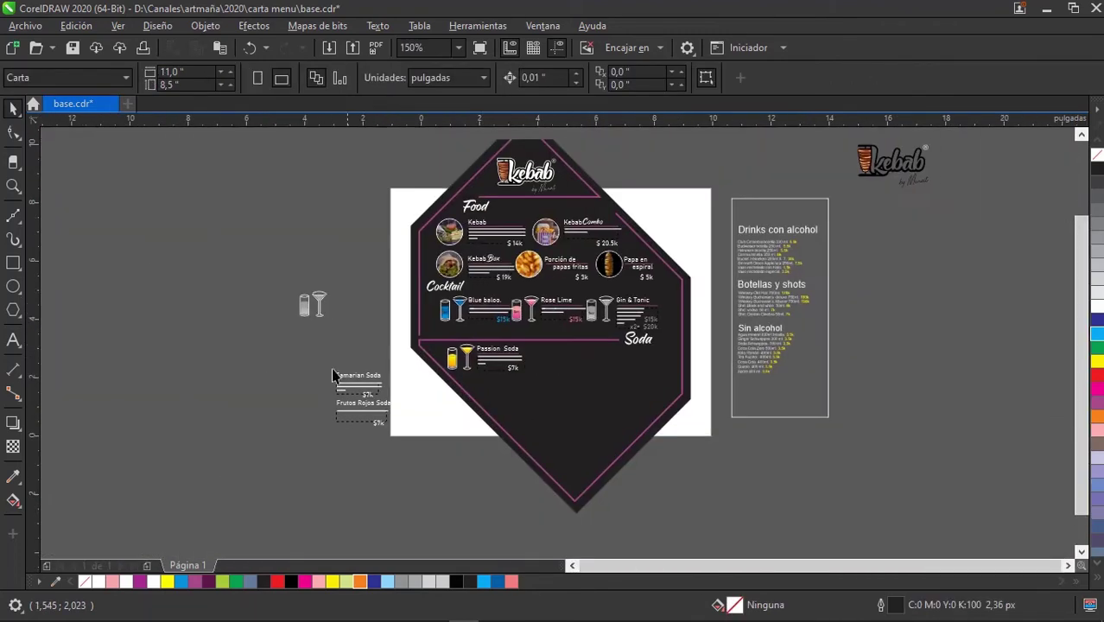
scroll(326, 339, "up", 2)
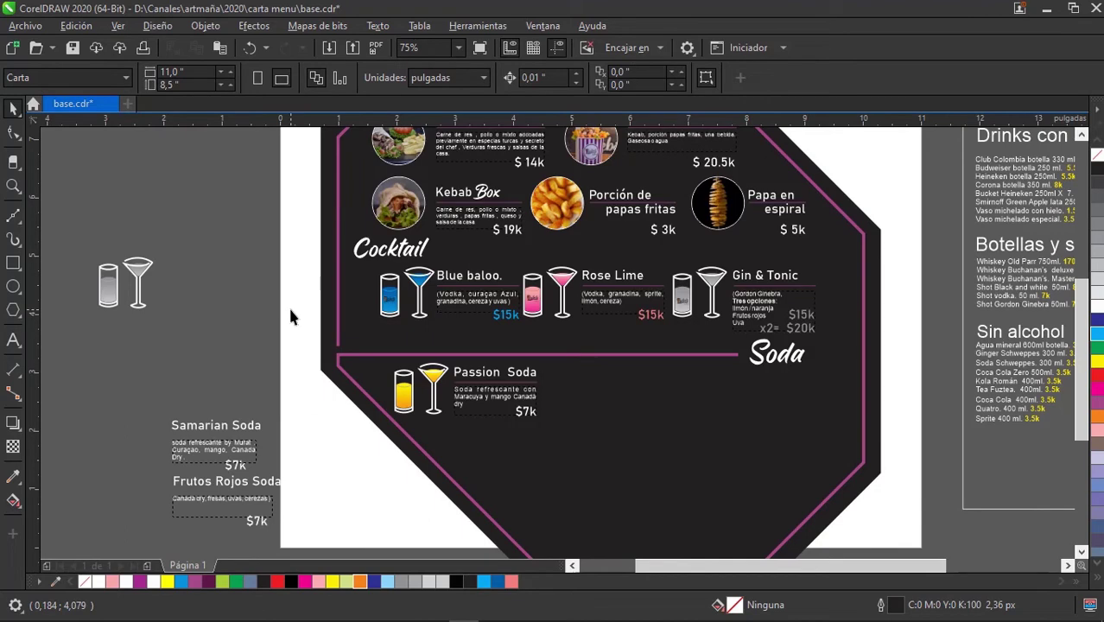
scroll(388, 328, "down", 1)
scroll(541, 385, "up", 1)
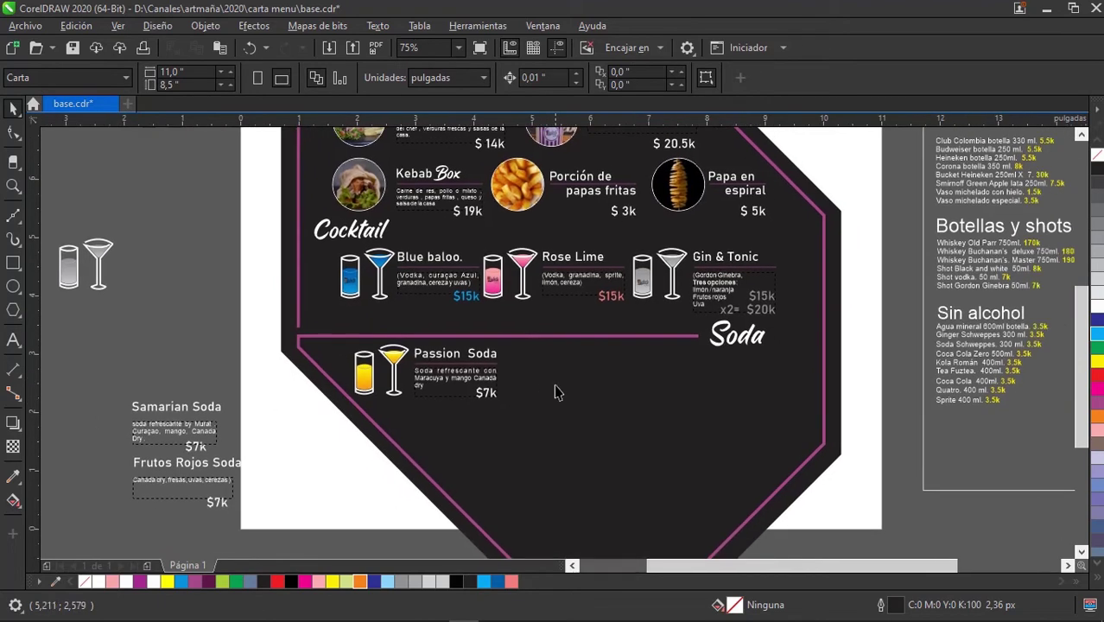
scroll(557, 391, "down", 1)
scroll(518, 412, "up", 1)
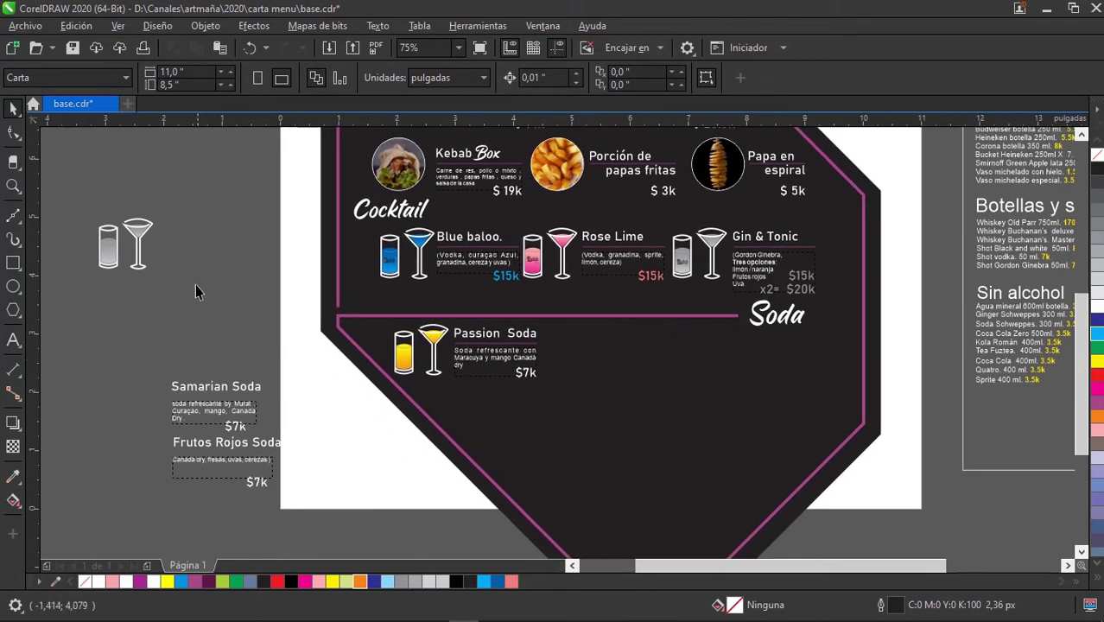
scroll(207, 292, "left", 1)
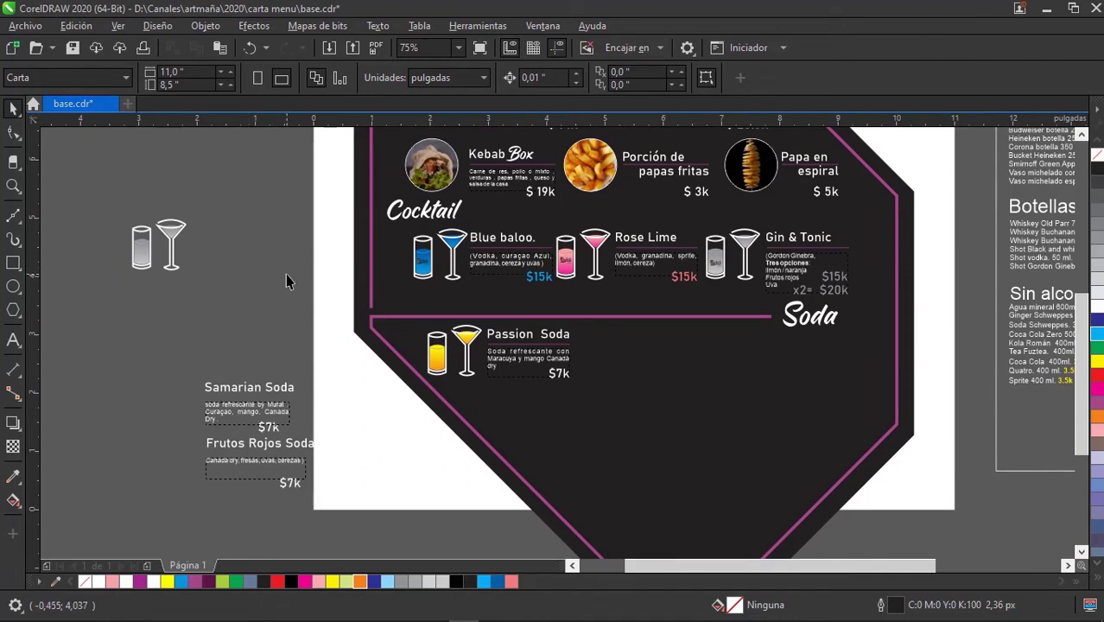
scroll(272, 291, "up", 1)
scroll(250, 304, "down", 1)
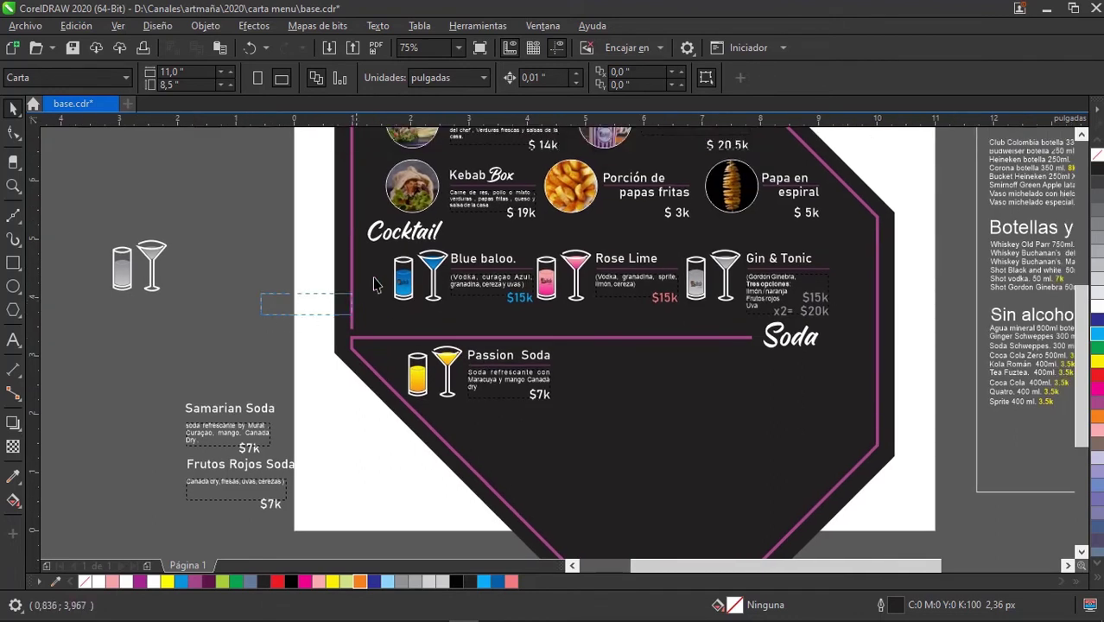
Copy the blue glass and martini into the Soda row with the Samarian Soda entry beside them.
left_click_drag(374, 285, 455, 242)
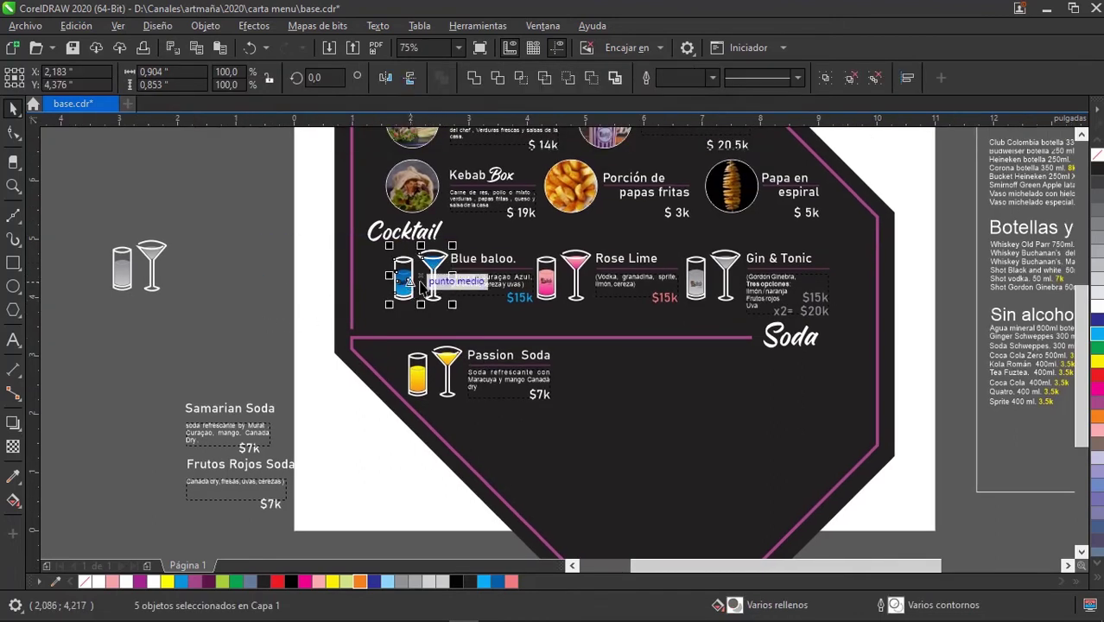
left_click_drag(420, 285, 593, 385)
left_click(147, 393)
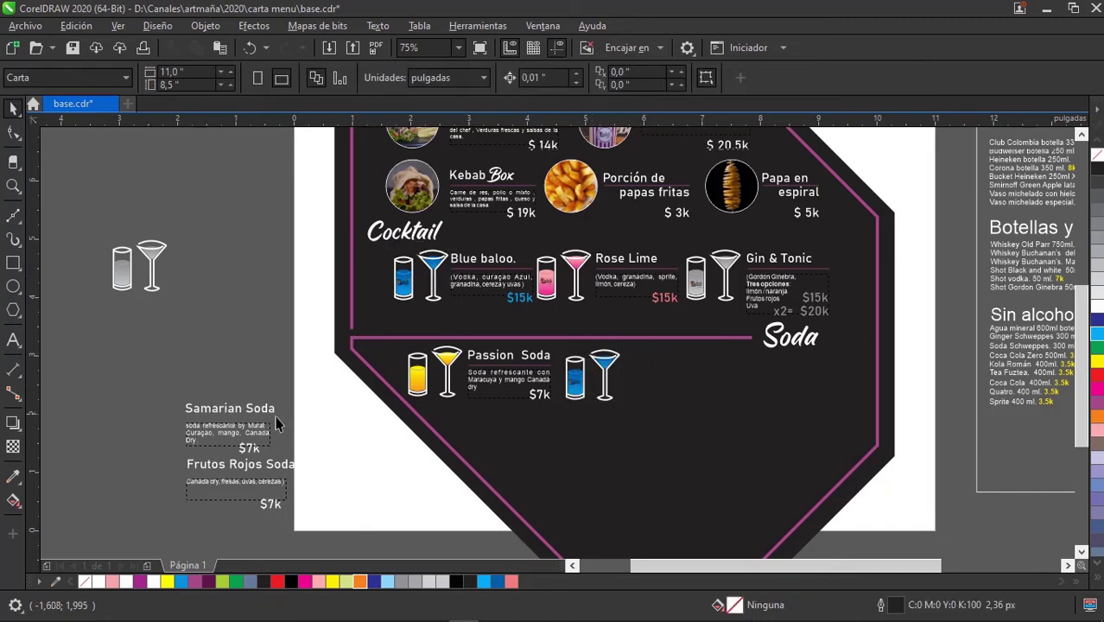
left_click(243, 427)
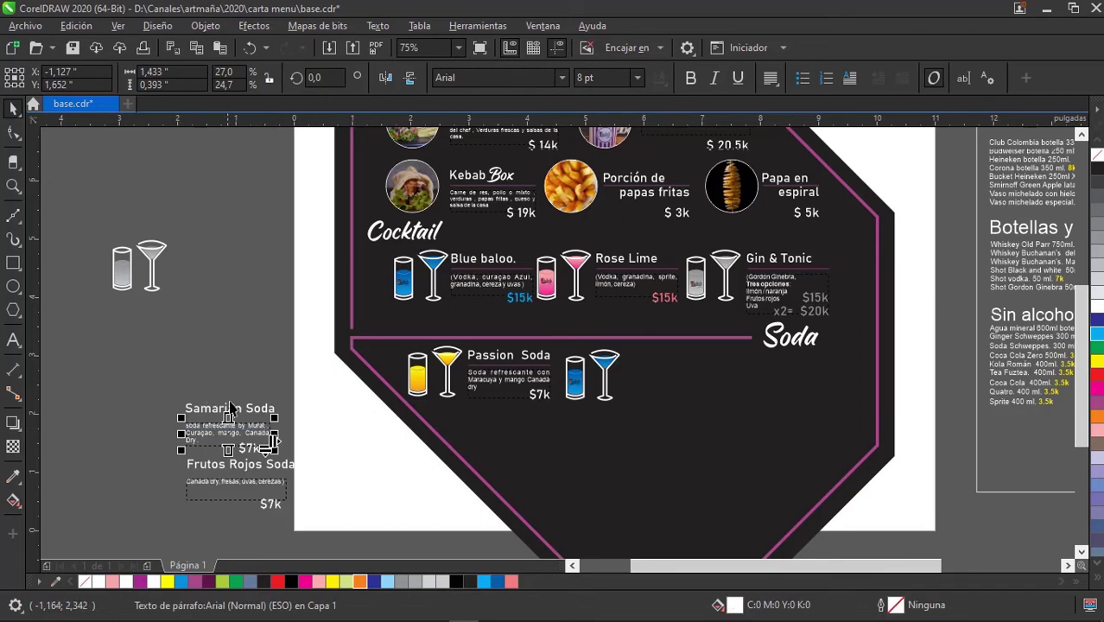
left_click_drag(156, 375, 283, 422)
left_click_drag(296, 462, 293, 452)
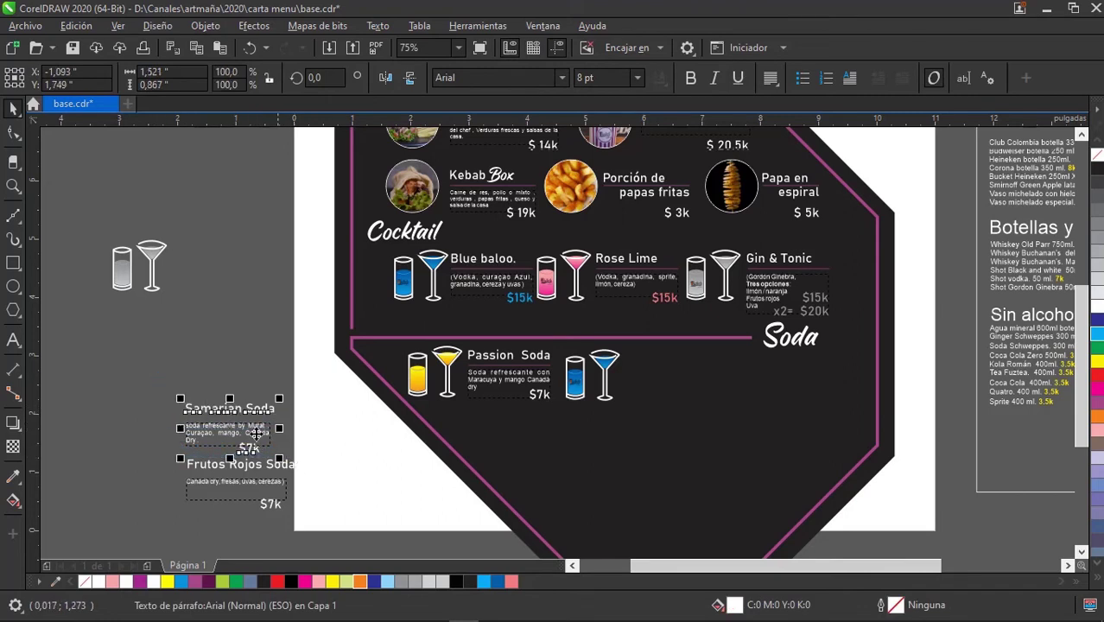
mouse_move(227, 443)
left_mouse_down()
mouse_move(672, 394)
mouse_move(664, 389)
left_mouse_up()
left_click(398, 447)
Add three horizontal guides and snap the Samarian title and description onto them.
scroll(676, 361, "up", 2)
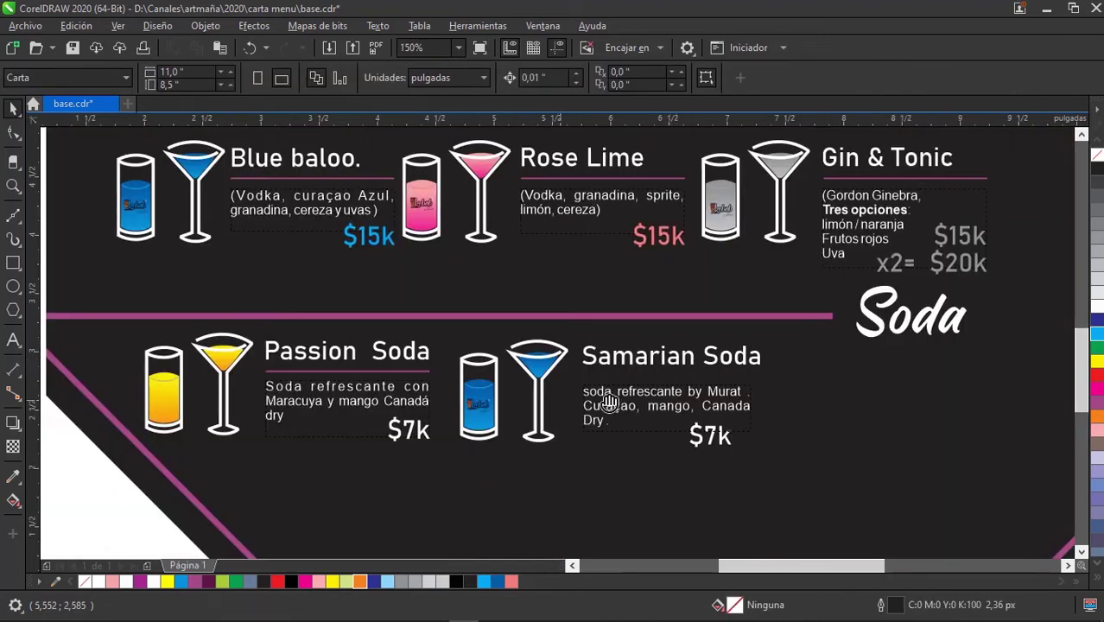
scroll(610, 402, "up", 1)
scroll(574, 277, "up", 1)
scroll(598, 352, "up", 1)
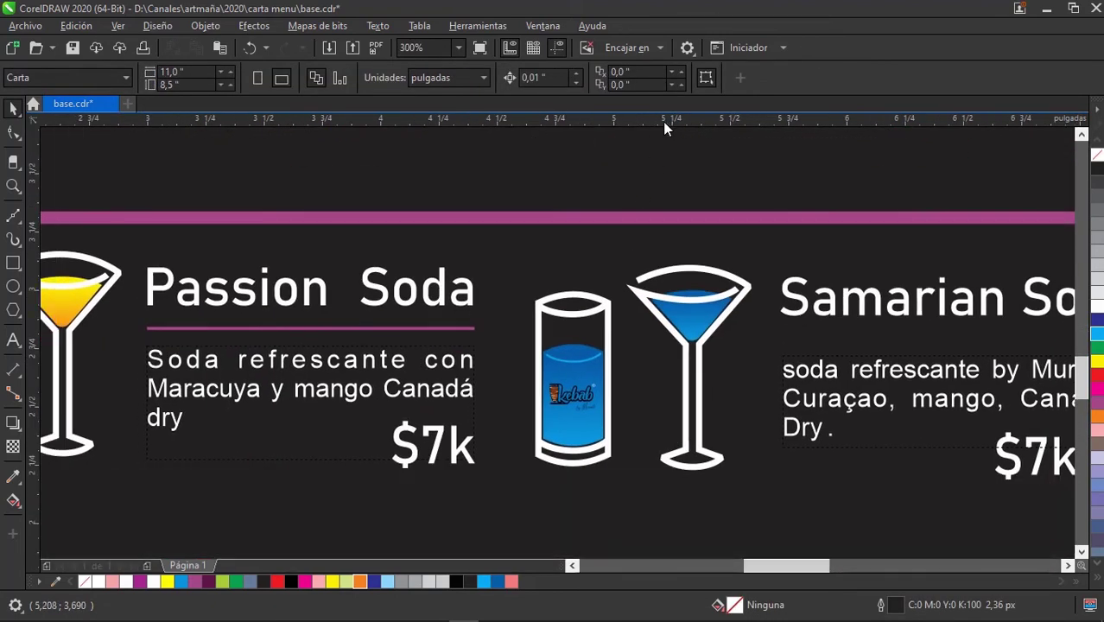
left_click_drag(665, 128, 474, 306)
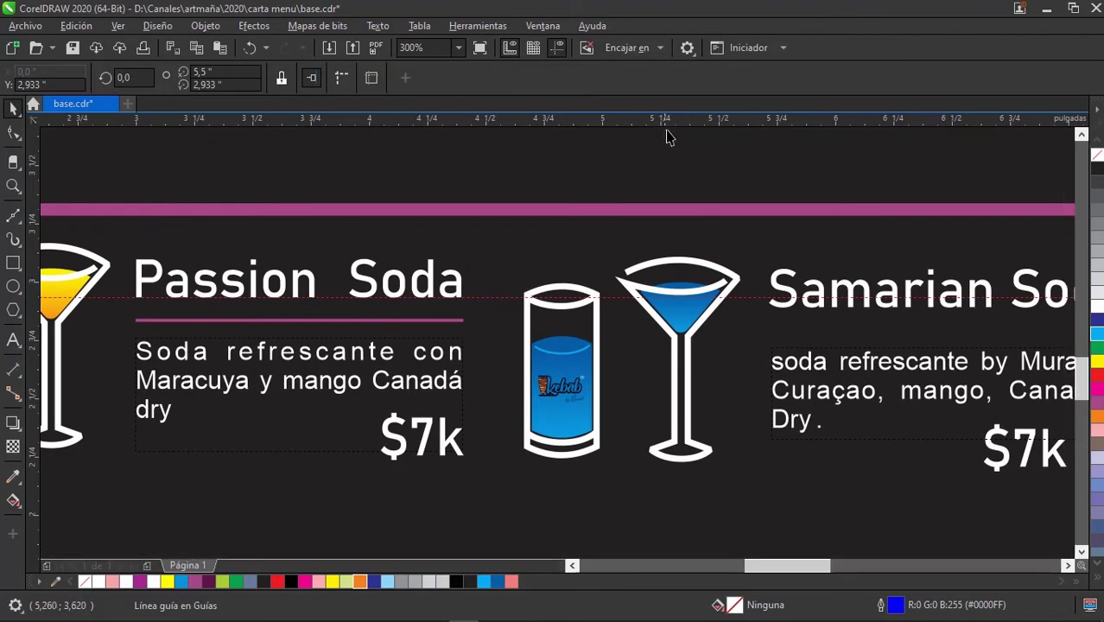
left_click_drag(666, 128, 466, 337)
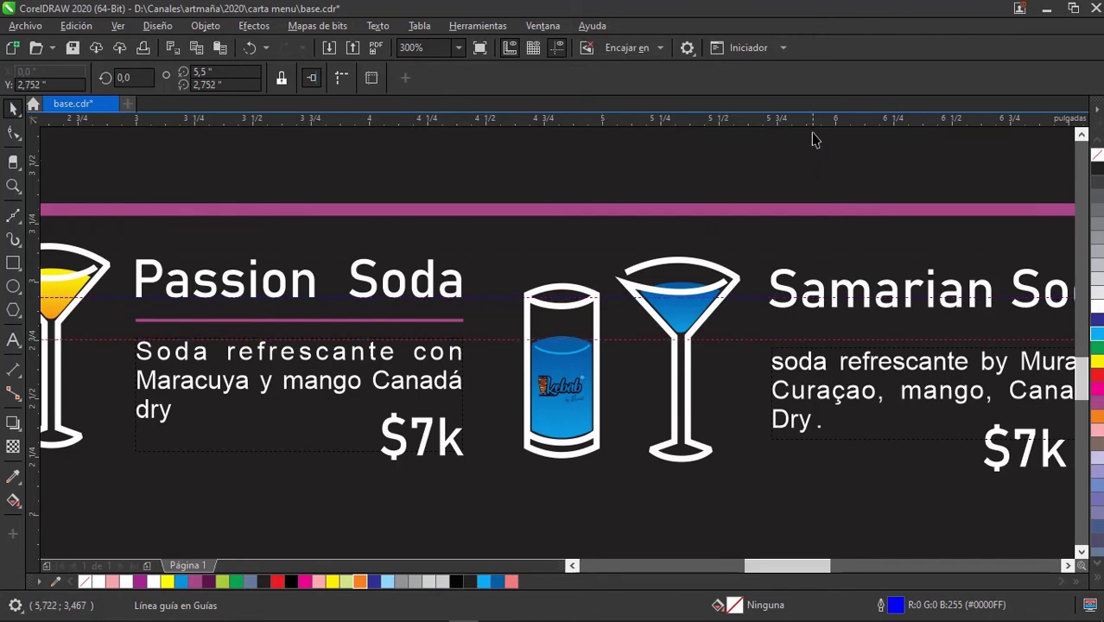
left_click_drag(812, 138, 468, 453)
scroll(518, 367, "right", 3)
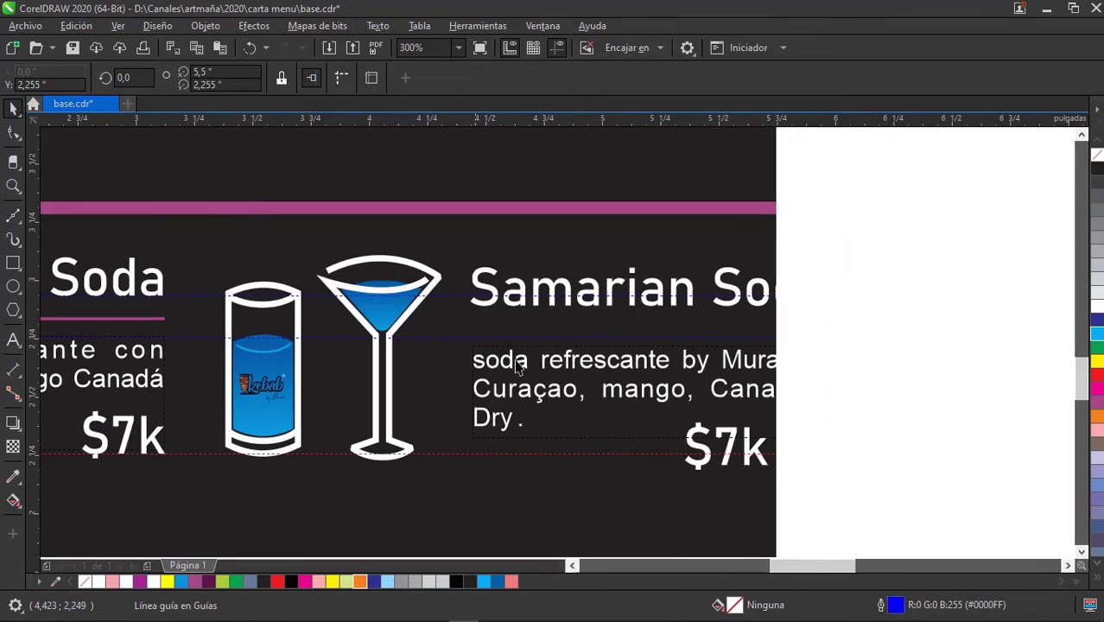
scroll(602, 309, "up", 3)
left_click_drag(644, 310, 652, 262)
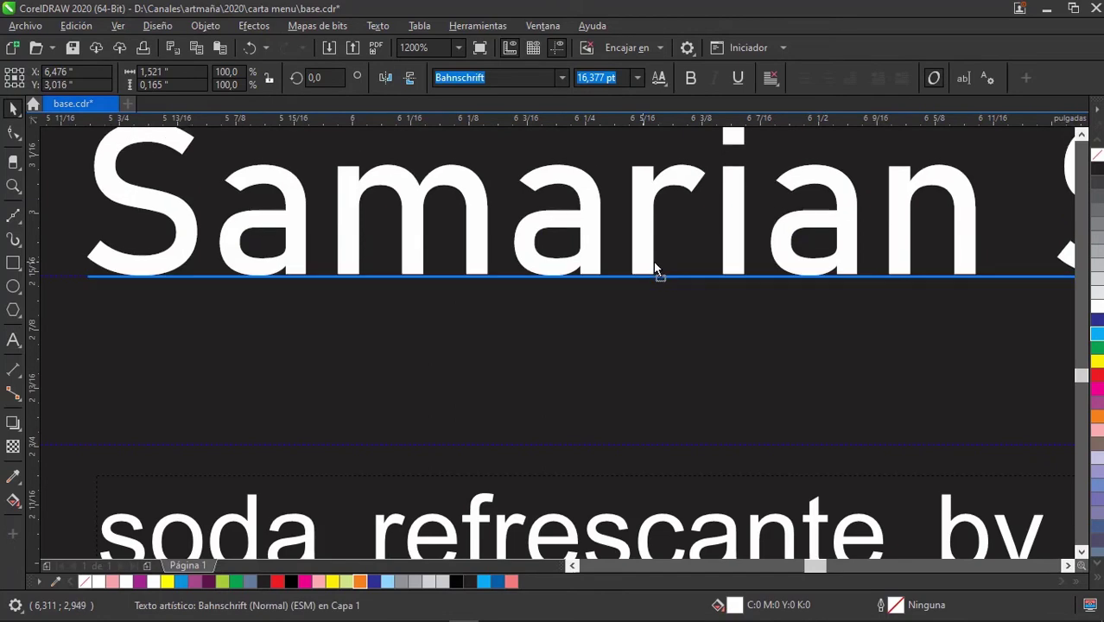
left_click_drag(727, 535, 736, 485)
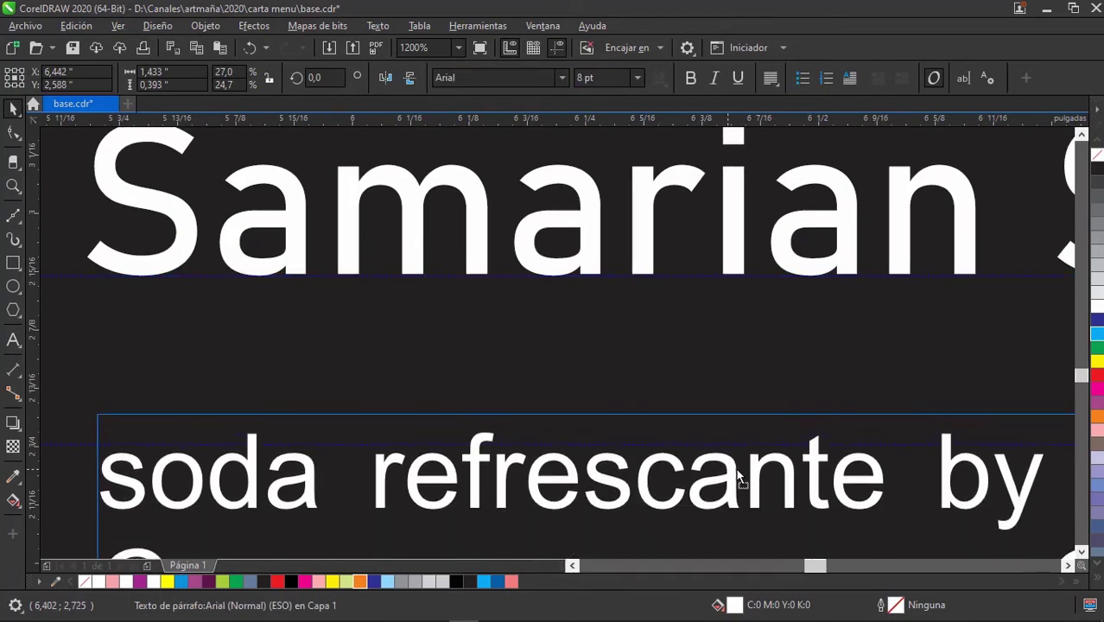
scroll(736, 485, "down", 3)
Move the Samarian Soda $7k price up and to the right.
scroll(682, 414, "up", 1)
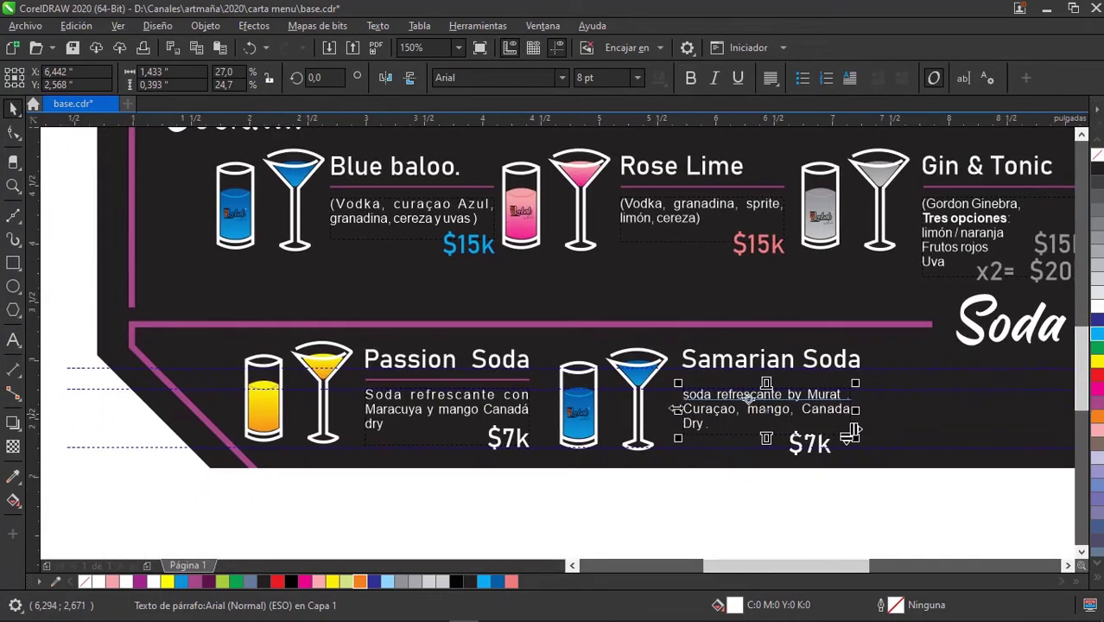
scroll(674, 414, "up", 2)
scroll(672, 386, "up", 1)
scroll(672, 386, "down", 2)
scroll(777, 415, "up", 1)
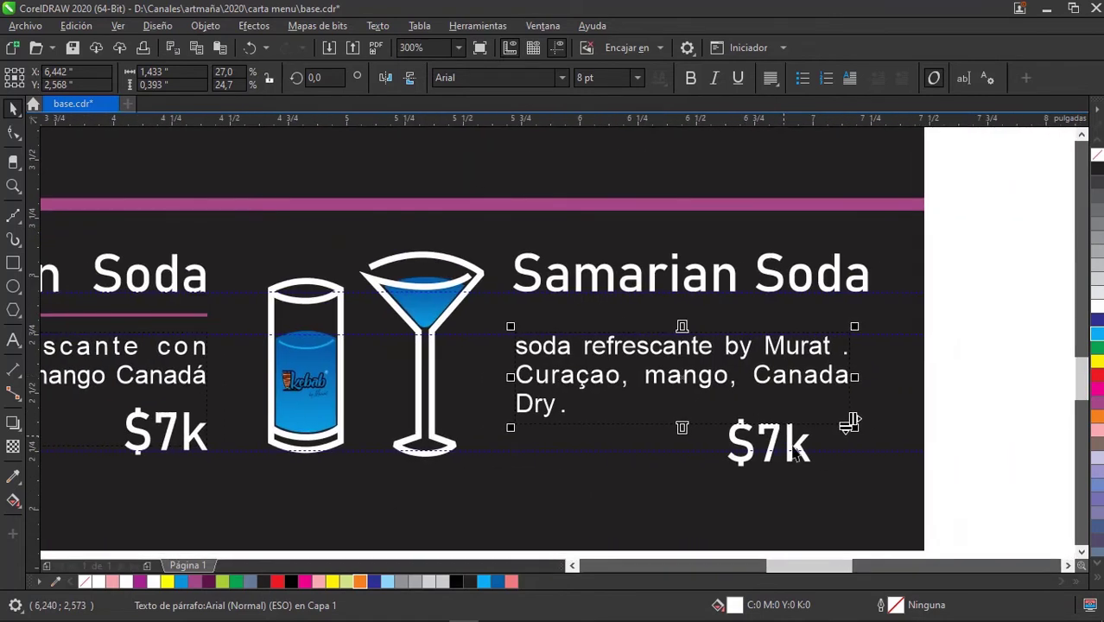
mouse_move(812, 471)
left_mouse_down()
mouse_move(847, 447)
mouse_move(855, 458)
left_mouse_up()
scroll(658, 321, "down", 1)
Copy Passion Soda's pink underline beneath Samarian Soda and stretch it to fit.
left_click(419, 318)
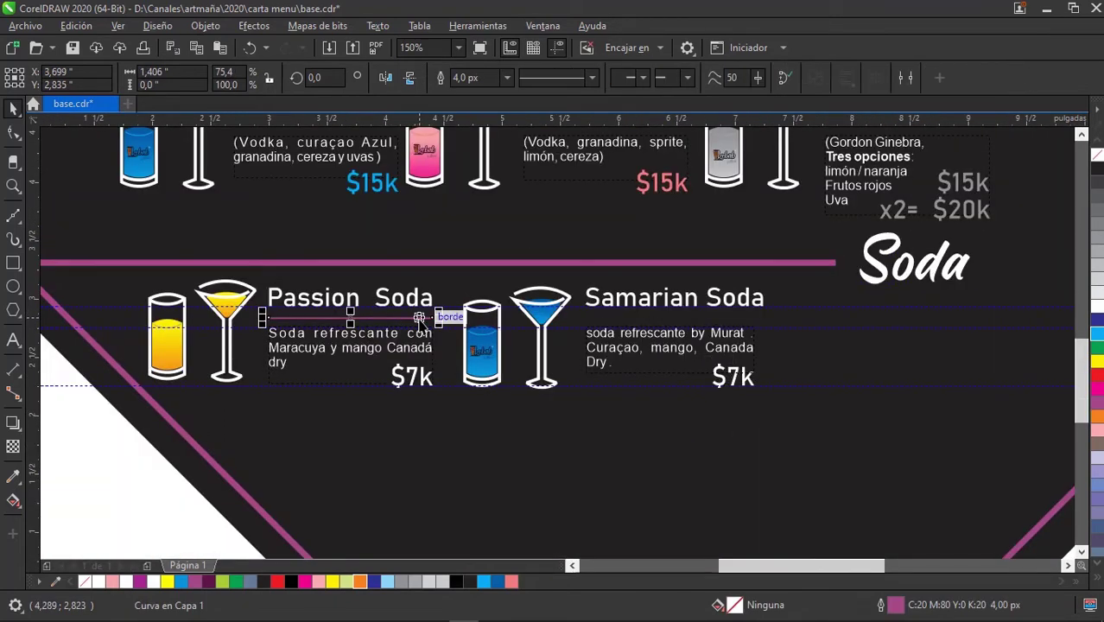
left_click(365, 320)
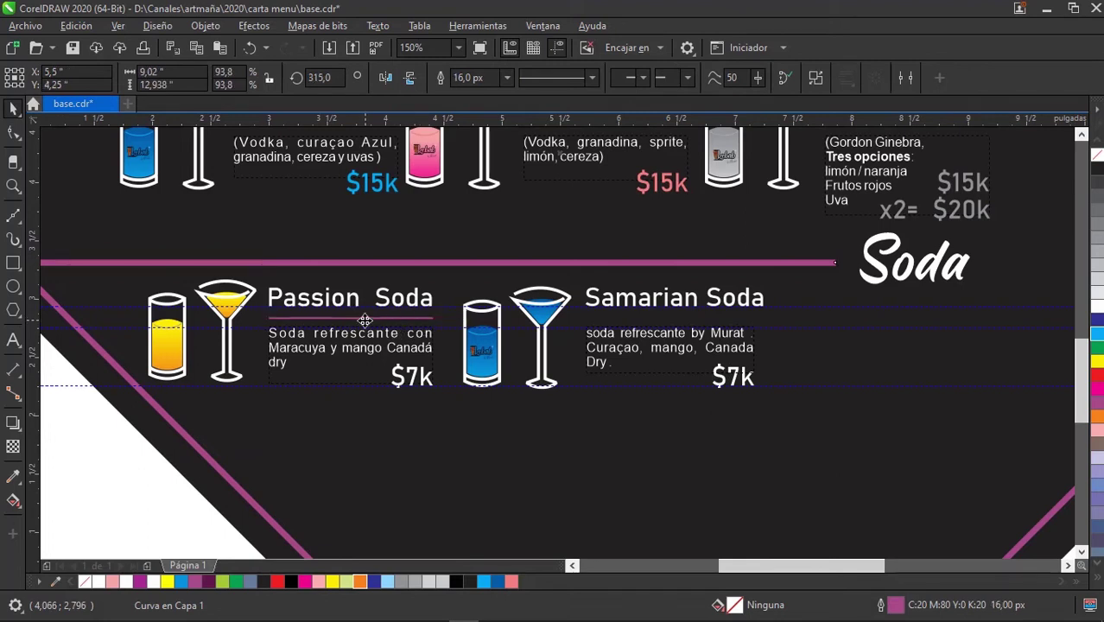
left_click_drag(363, 316, 688, 317)
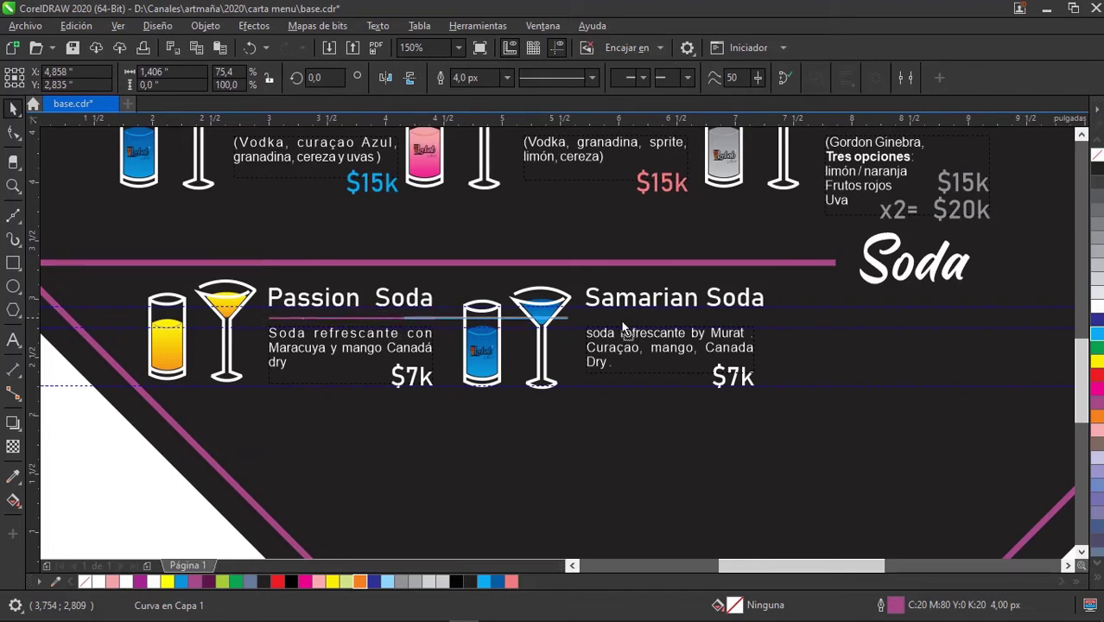
scroll(742, 322, "up", 2)
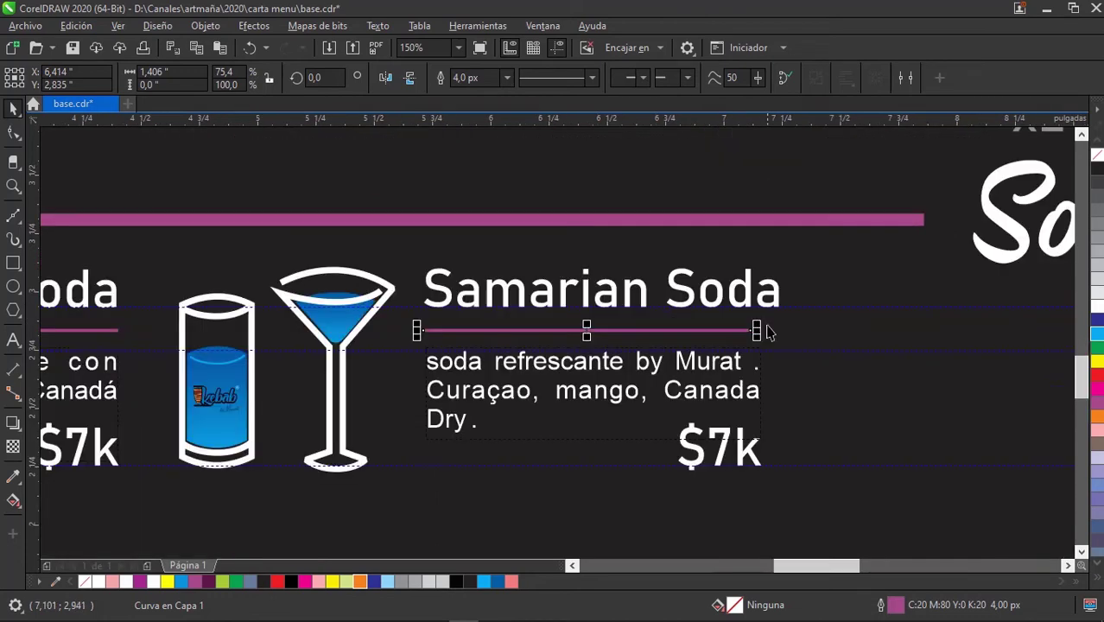
left_click_drag(758, 330, 782, 337)
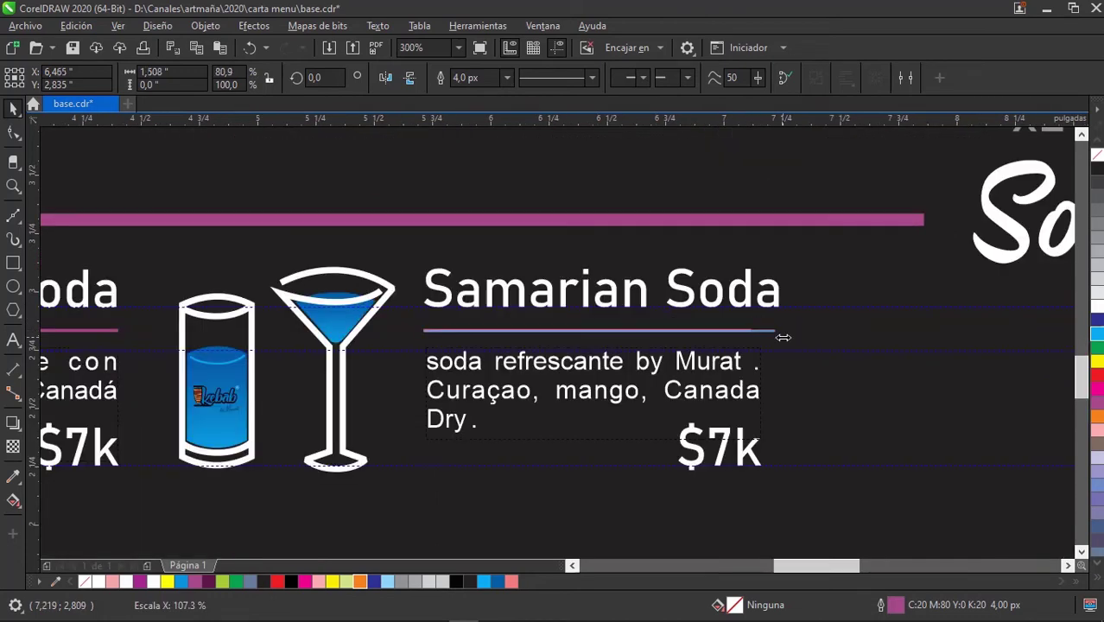
Widen the Samarian description so 'Canada Dry' wraps to line two, and realign $7k.
left_click(760, 398)
left_click_drag(760, 393, 778, 393)
scroll(786, 338, "down", 1)
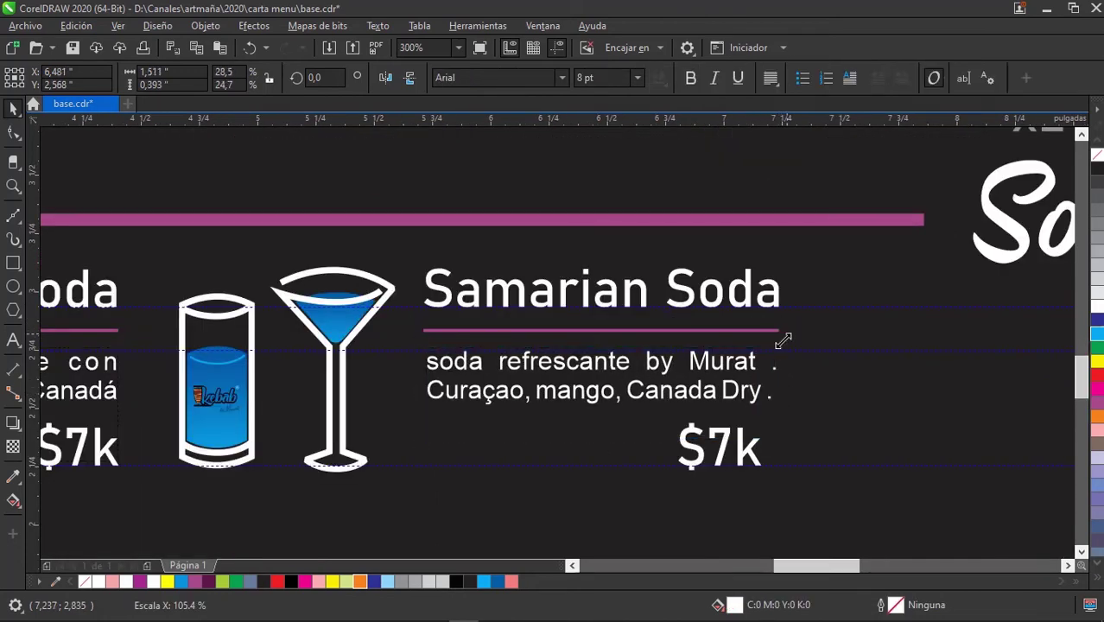
scroll(783, 340, "down", 1)
scroll(771, 375, "down", 2)
scroll(771, 402, "up", 4)
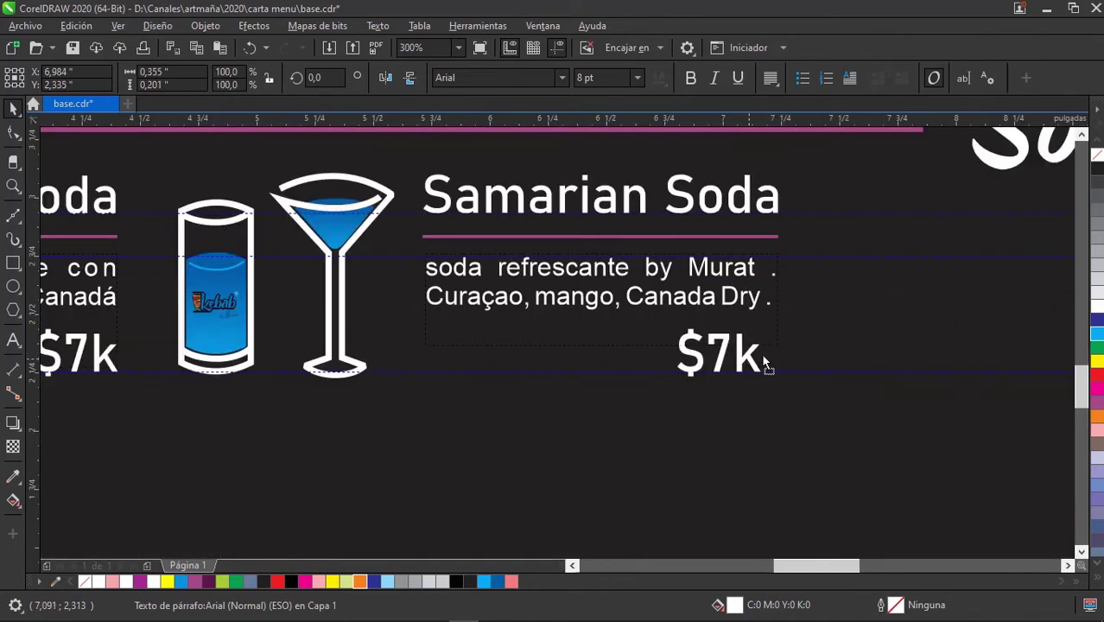
left_click_drag(745, 361, 765, 367)
scroll(764, 369, "down", 1)
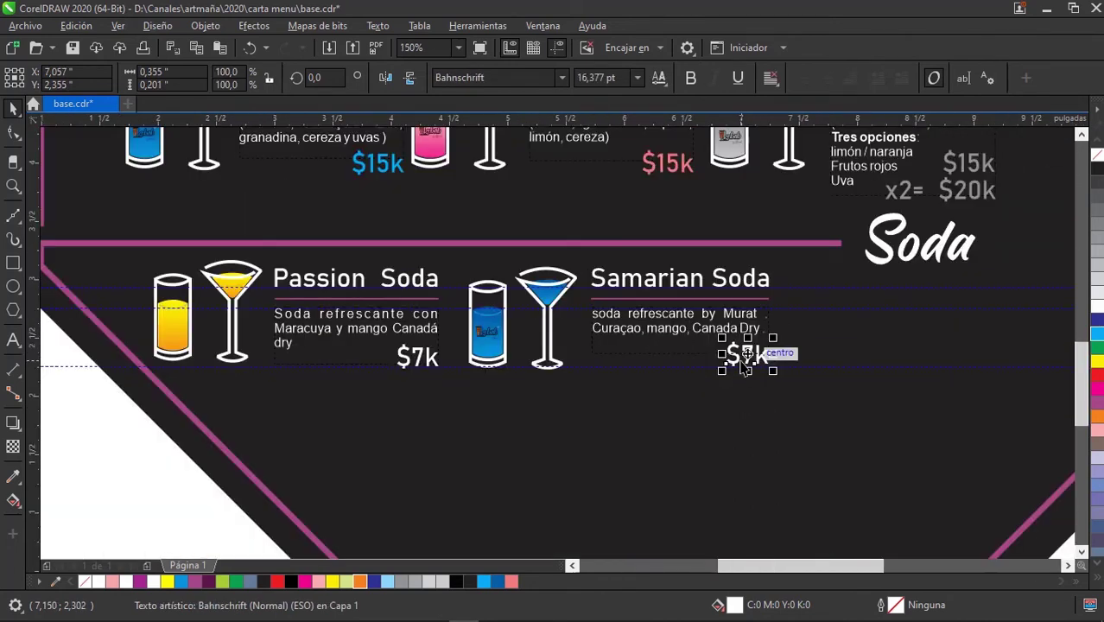
scroll(764, 370, "down", 3)
left_click(418, 410)
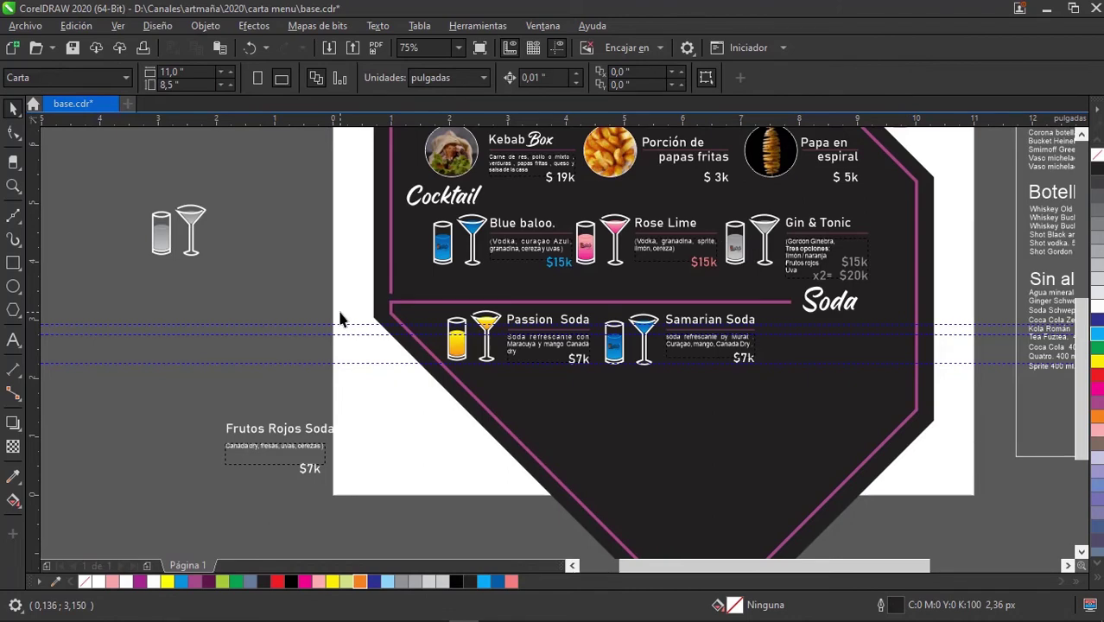
Move the spare grey glass pair down onto the guideline and zoom in on it.
left_click_drag(220, 199, 142, 263)
left_click_drag(194, 220, 296, 291)
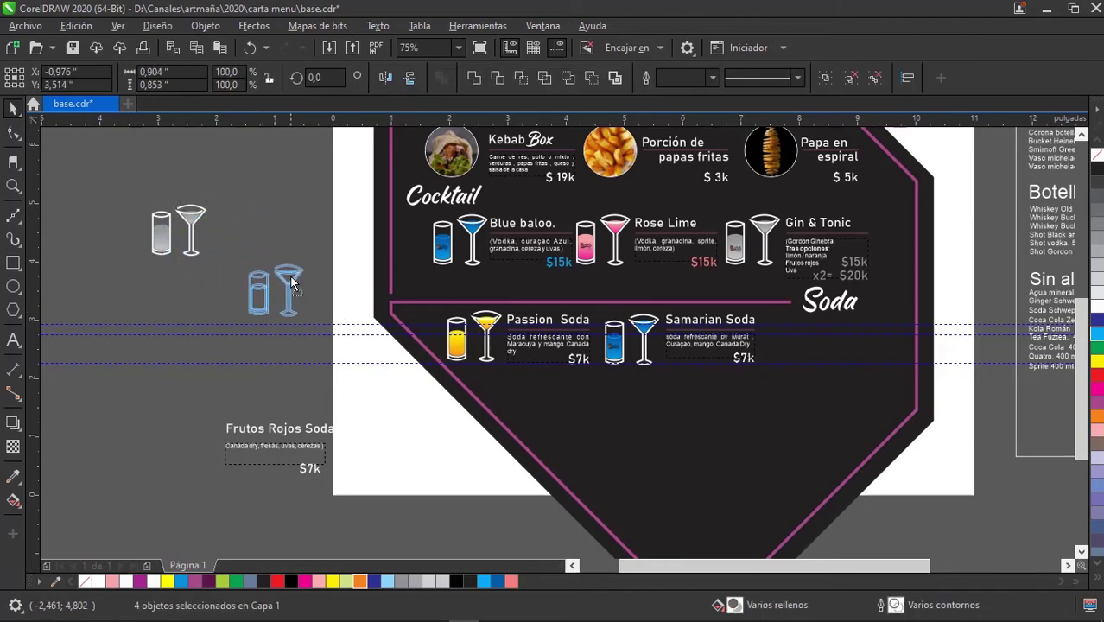
scroll(290, 293, "up", 4)
scroll(285, 291, "up", 1)
scroll(322, 297, "up", 1)
key("Escape")
scroll(431, 297, "up", 2)
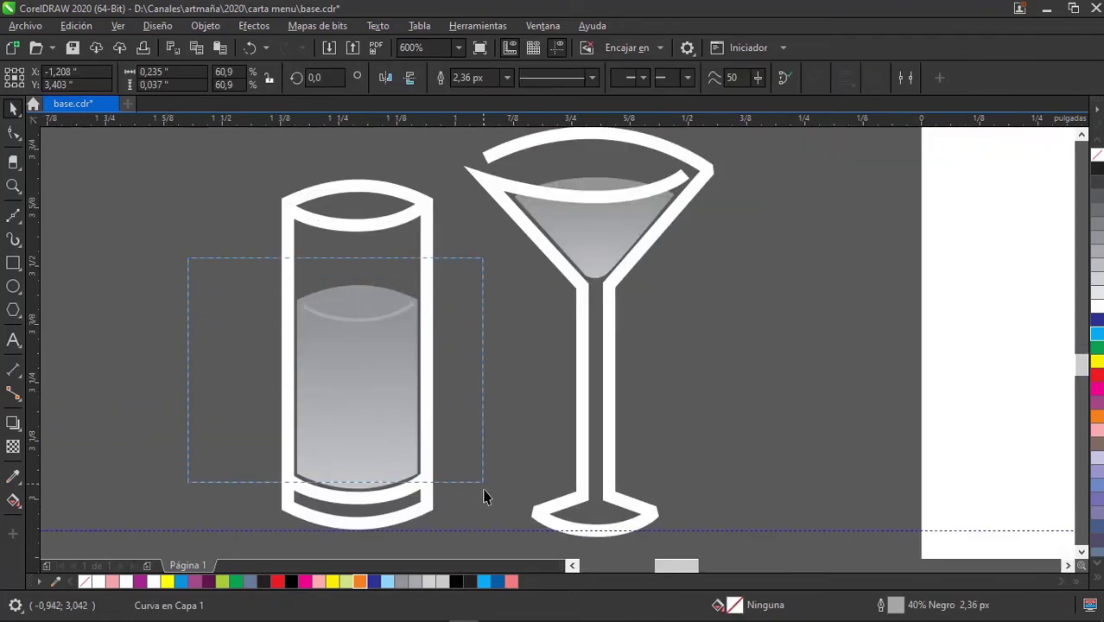
Give the tall glass liquid an orange-to-red gradient fill.
left_click_drag(335, 347, 486, 500)
left_click(13, 499)
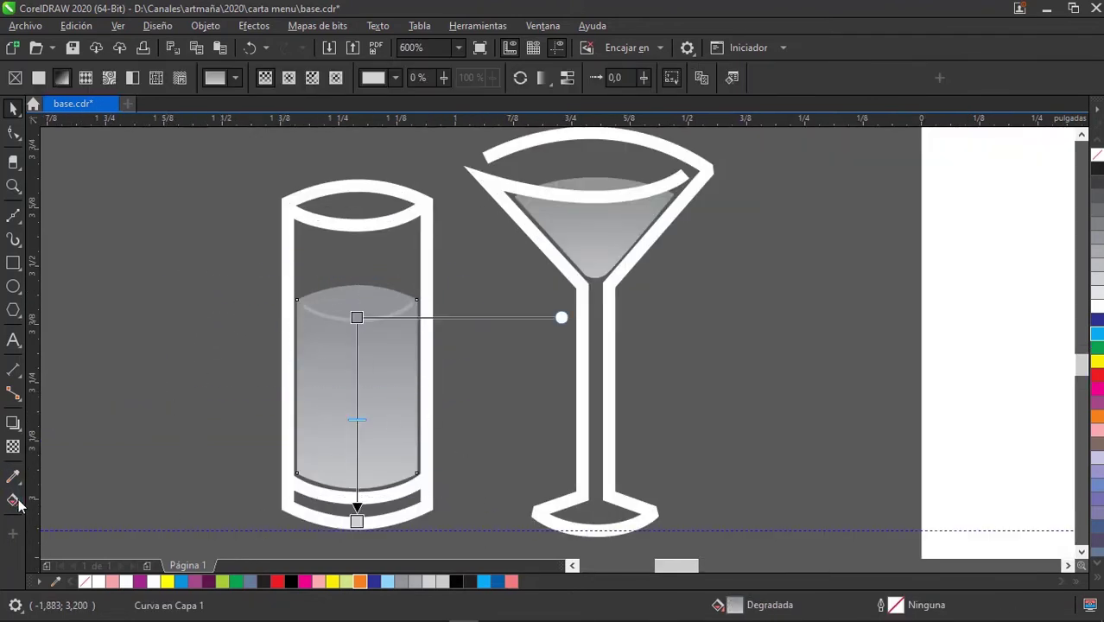
left_click(356, 317)
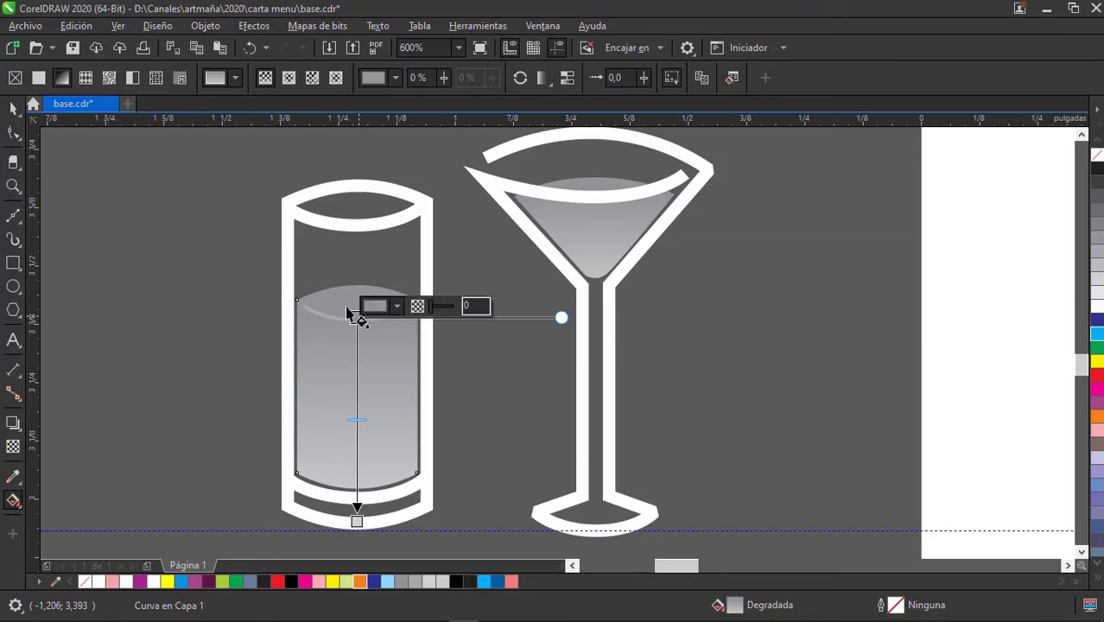
left_click(361, 583)
left_click(356, 520)
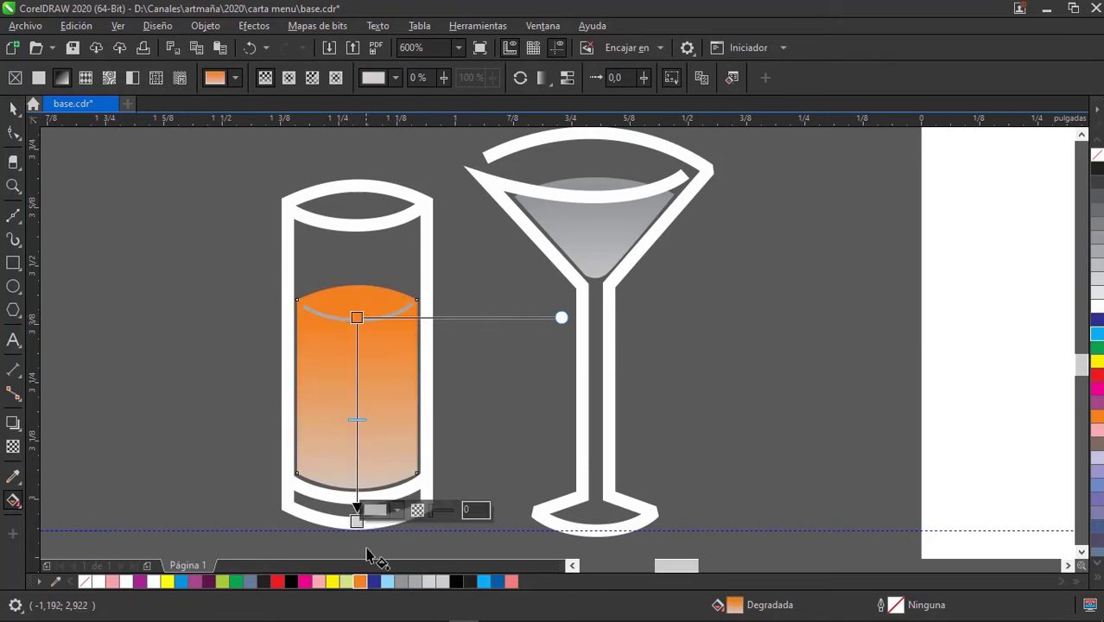
left_click(276, 581)
left_click(13, 107)
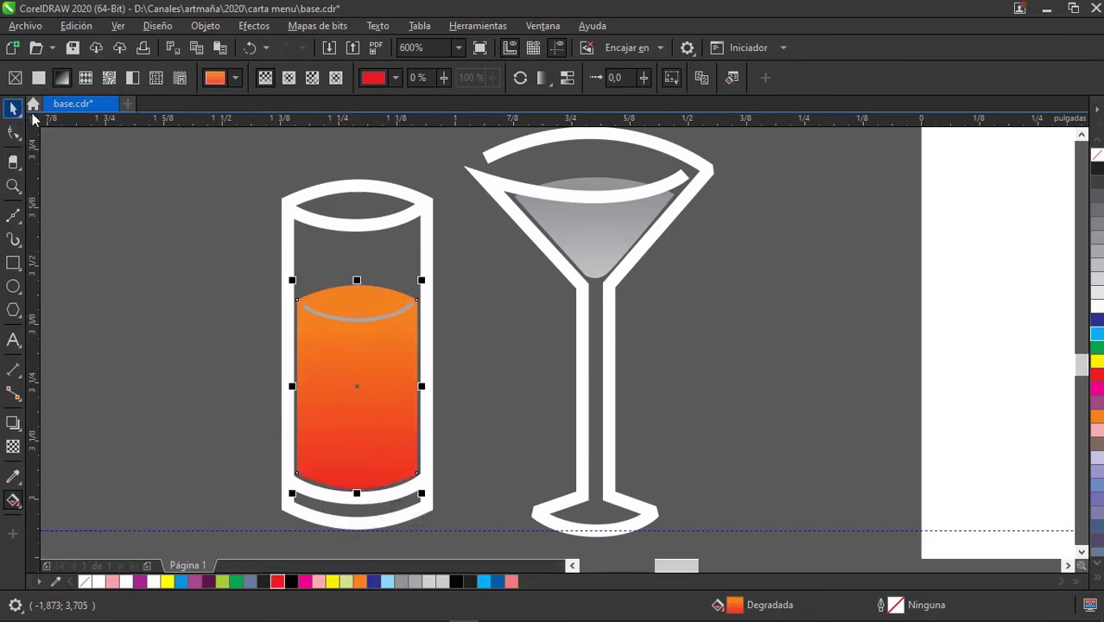
left_click(783, 367)
Give the martini glass liquid an orange-to-red gradient fill.
left_click_drag(783, 365, 469, 167)
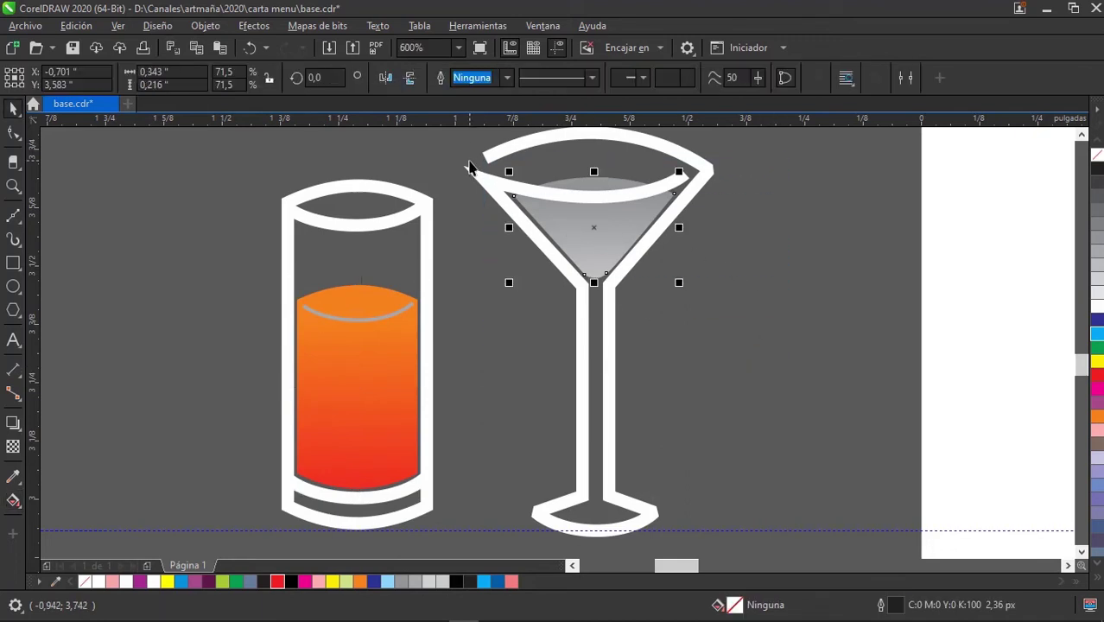
left_click(13, 501)
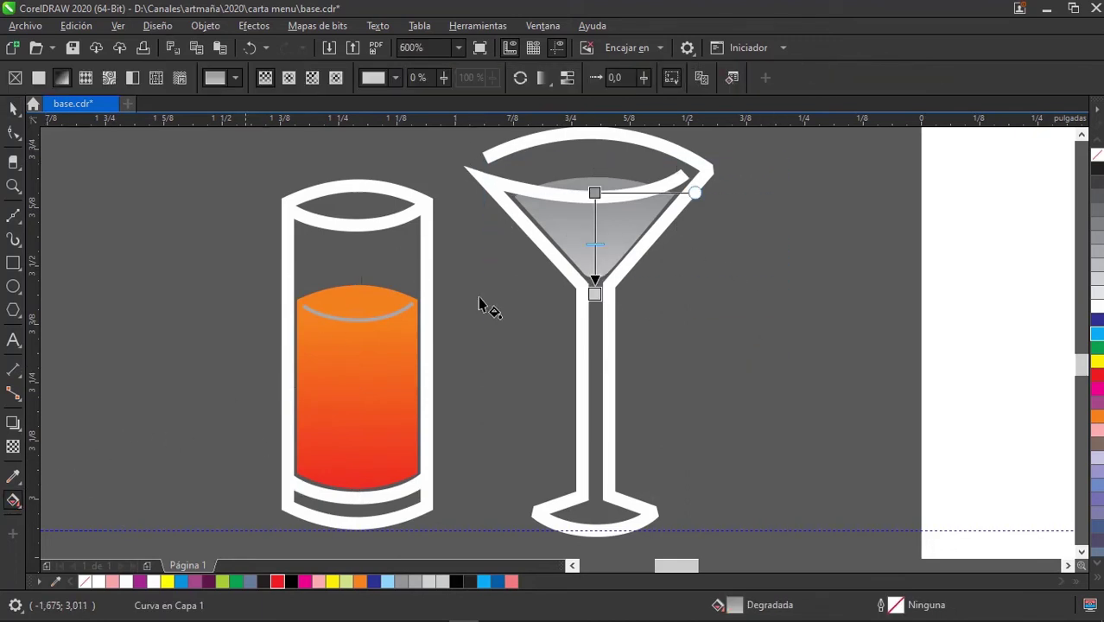
left_click(595, 191)
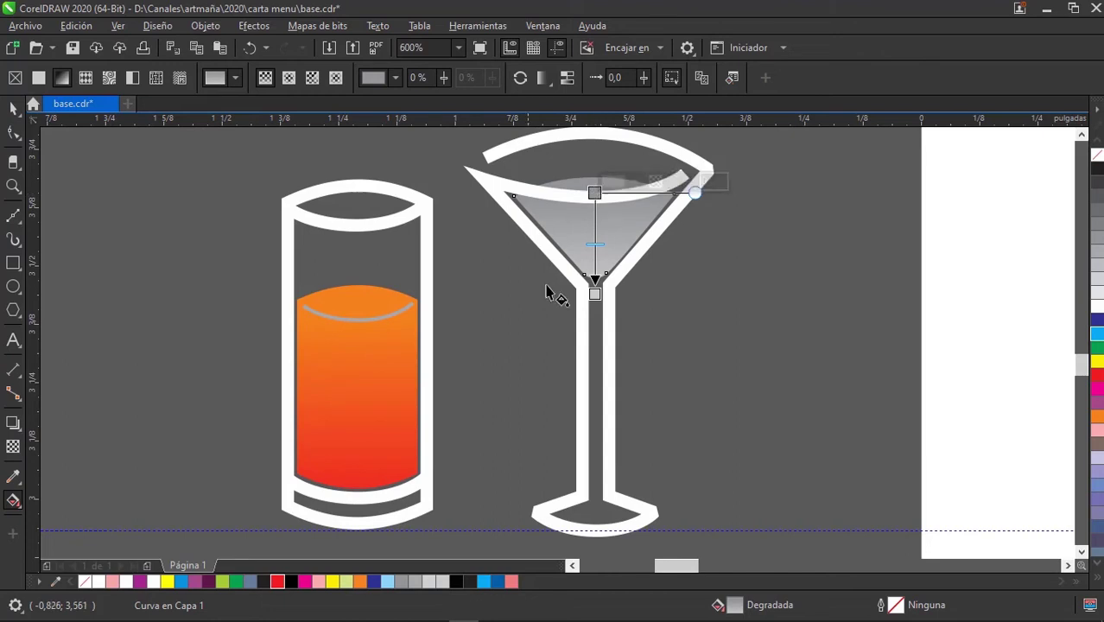
left_click(594, 191)
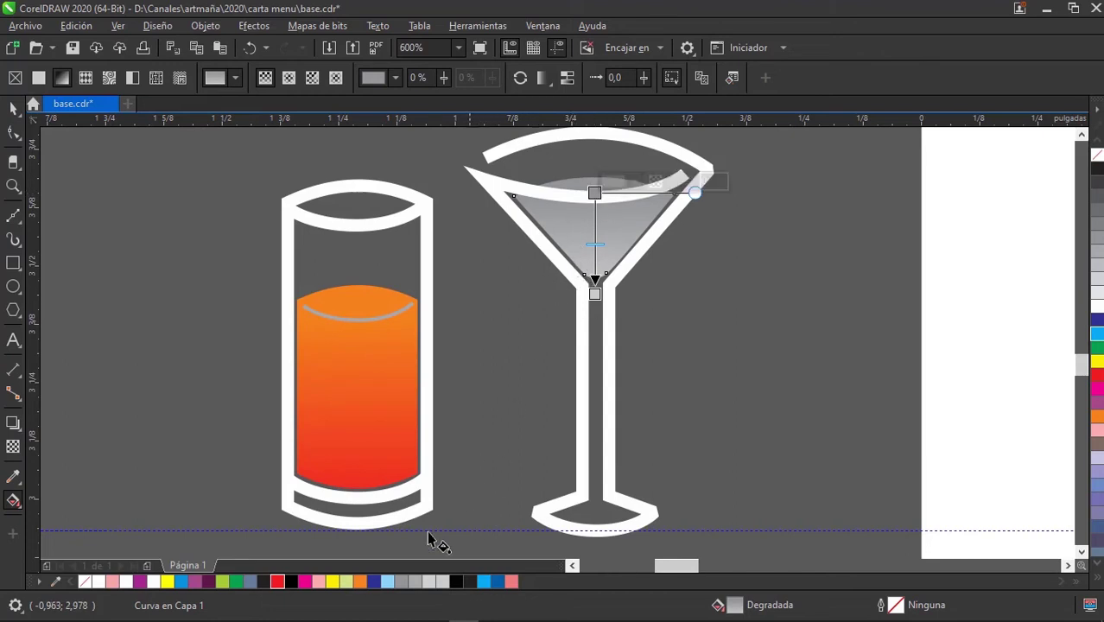
left_click(594, 292)
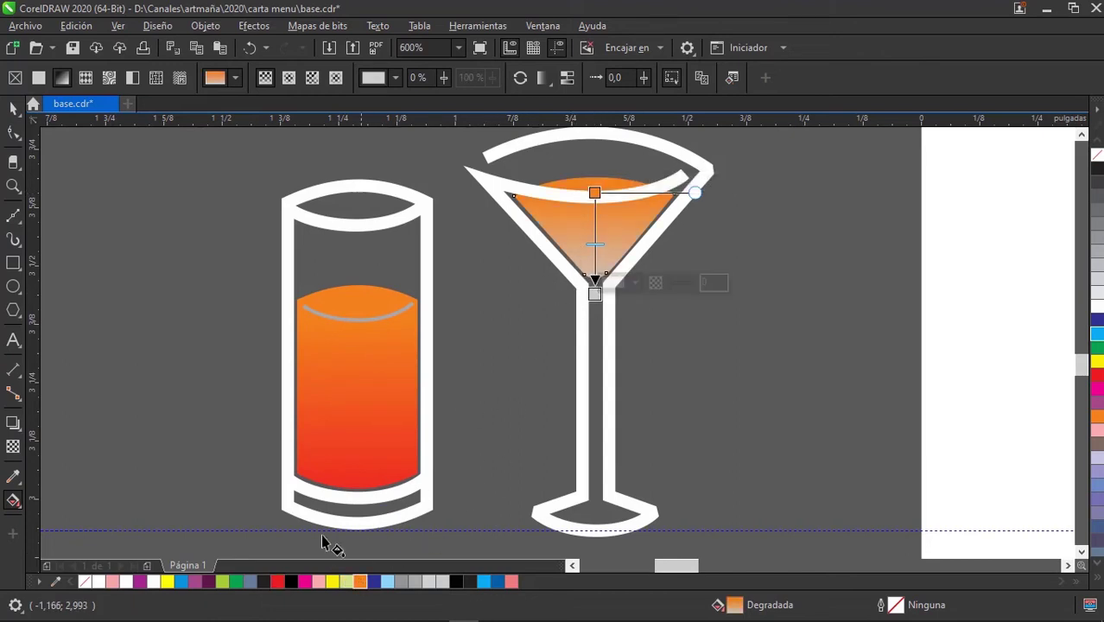
left_click(276, 580)
key("space")
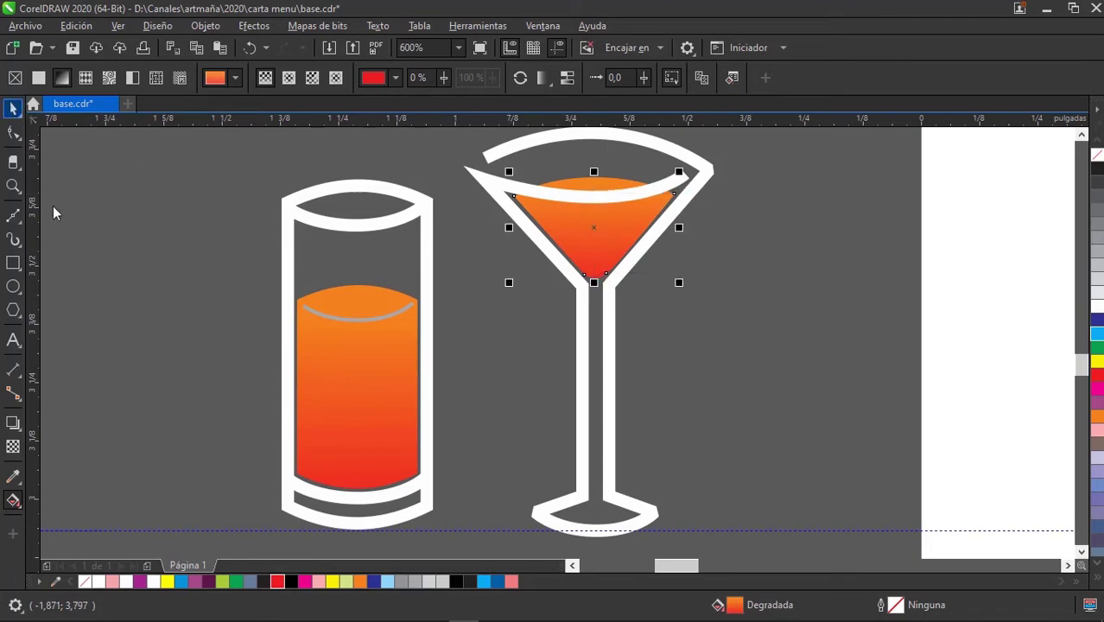
Make the curved rim line atop the tall glass liquid red.
left_click(413, 320)
right_click(276, 580)
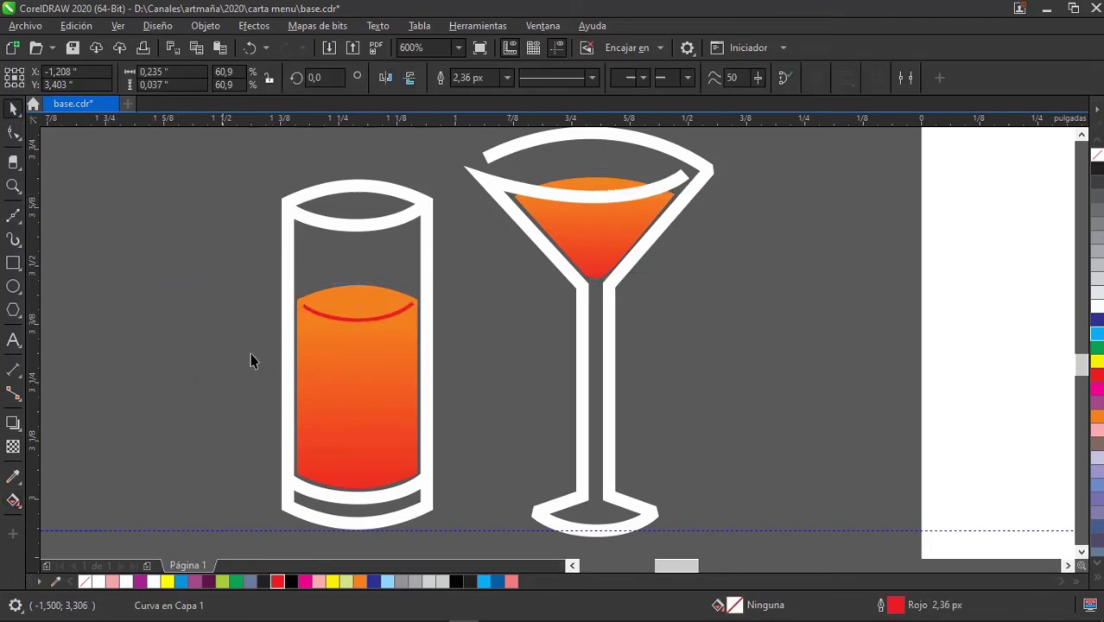
left_click(249, 360)
scroll(558, 337, "down", 3)
Select the Passion Soda glass pair, ungrouping it with Ctrl+U.
scroll(604, 362, "up", 3)
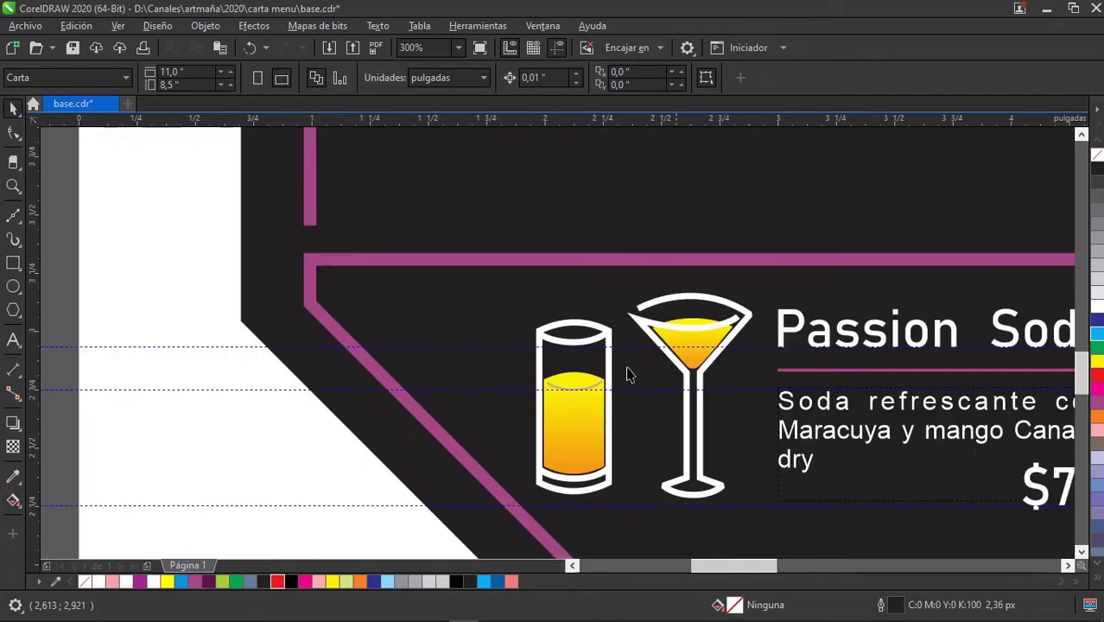
left_click_drag(281, 453, 537, 373)
left_click(596, 389)
key("ctrl+u")
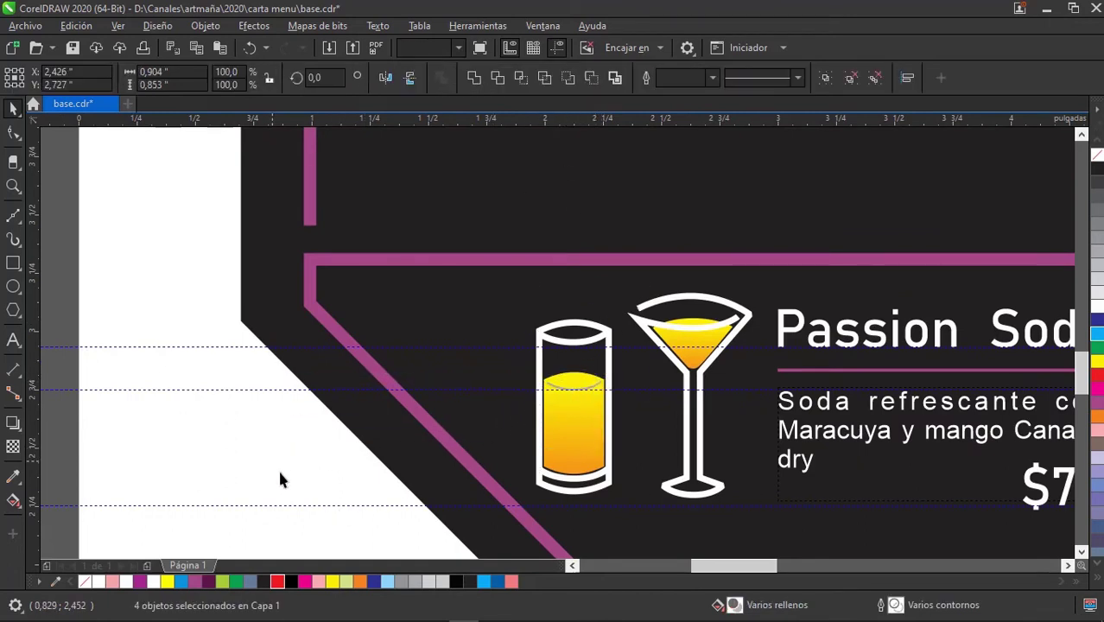
left_click_drag(280, 472, 637, 375)
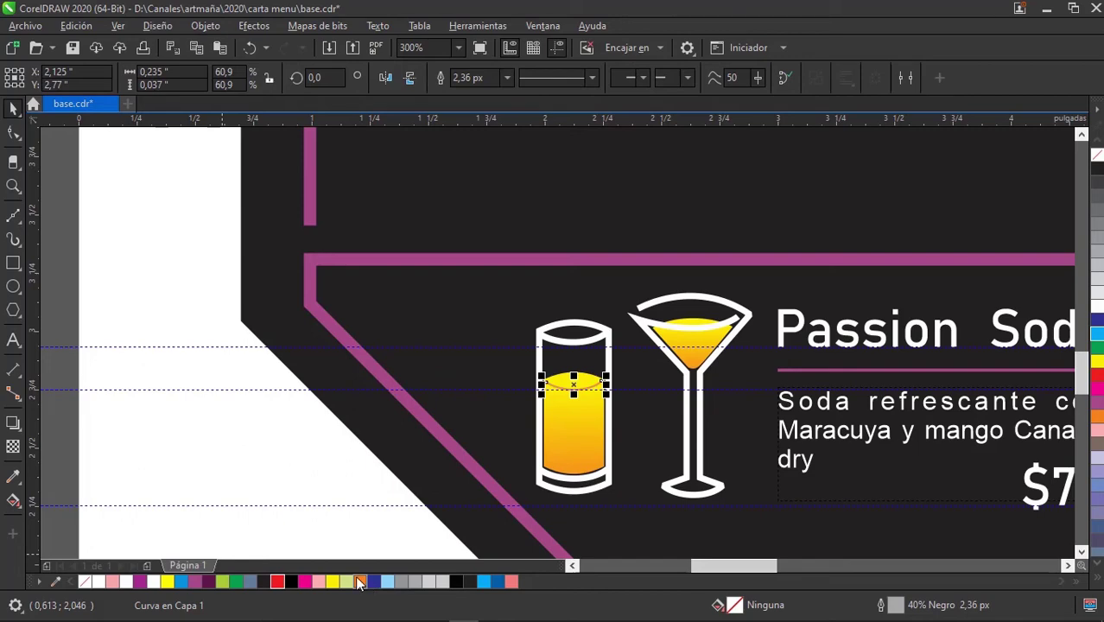
scroll(281, 449, "down", 2)
left_click_drag(308, 513, 545, 367)
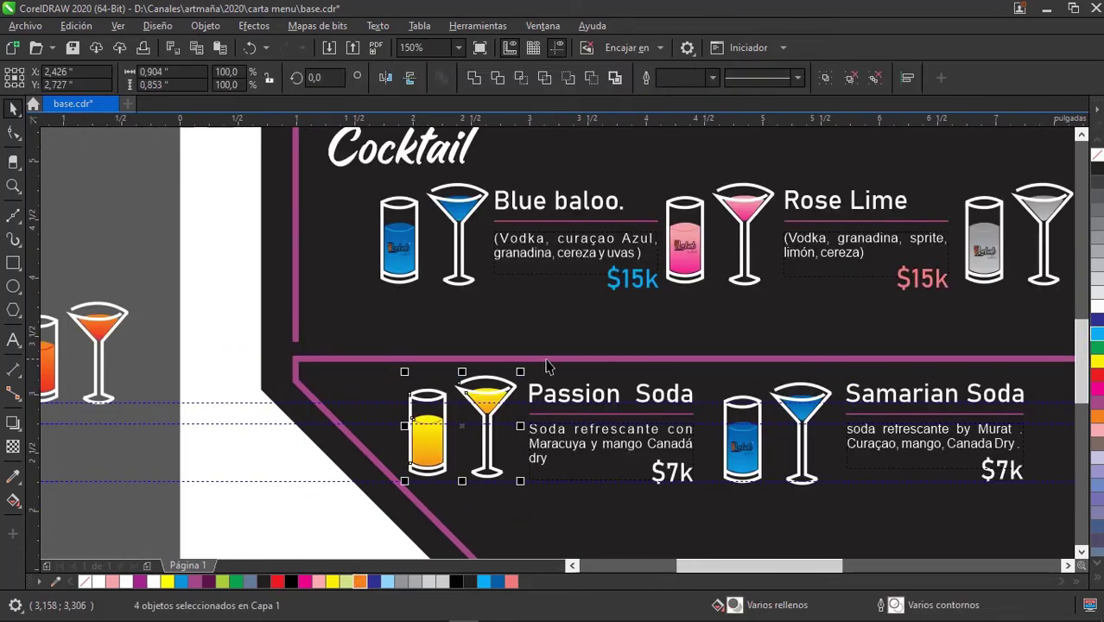
Place the orange-red glasses and Frutos Rojos Soda title, description and $7k price after Samarian Soda.
left_click(95, 350)
scroll(210, 400, "down", 2)
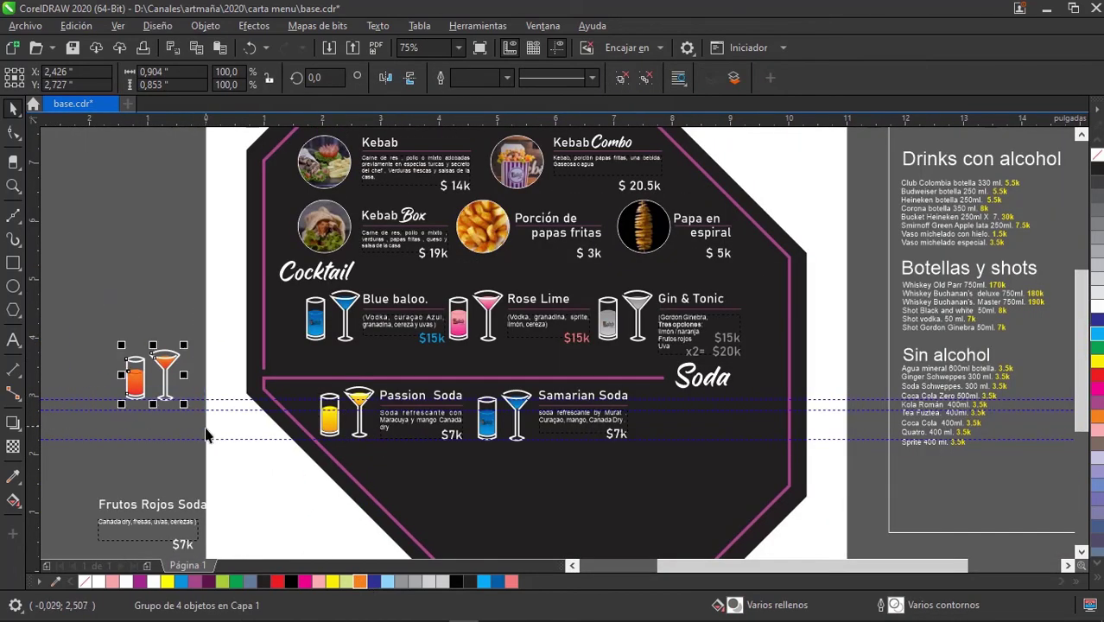
mouse_move(166, 371)
left_mouse_down()
mouse_move(685, 415)
mouse_move(676, 406)
left_mouse_up()
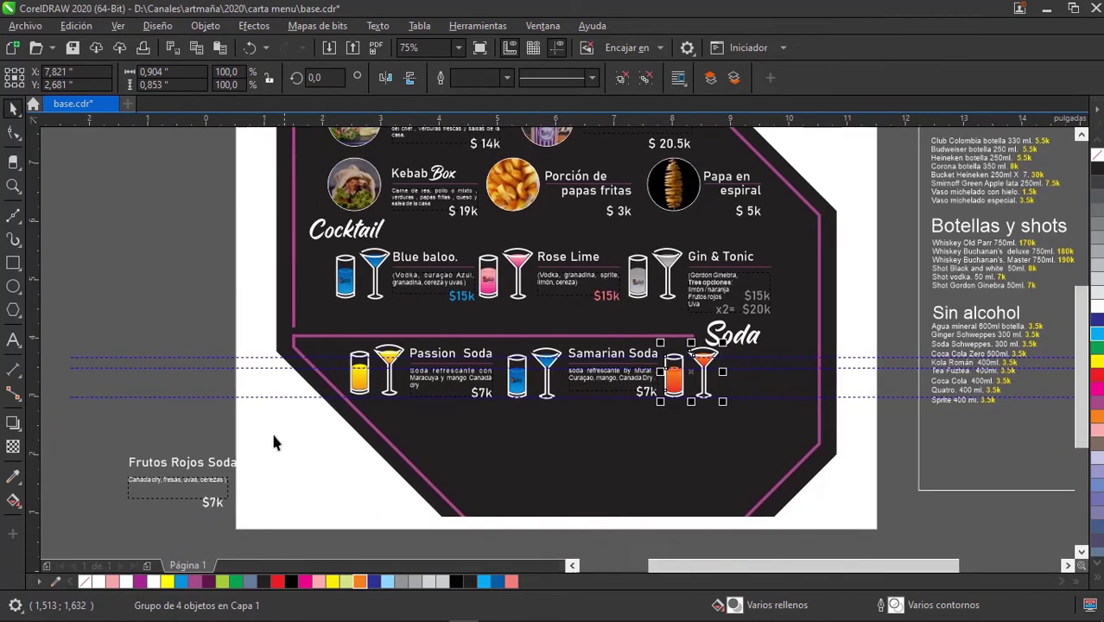
left_click_drag(272, 434, 92, 522)
left_click_drag(232, 465, 768, 372)
Nudge the Frutos Rojos Soda title slightly down.
scroll(767, 371, "up", 2)
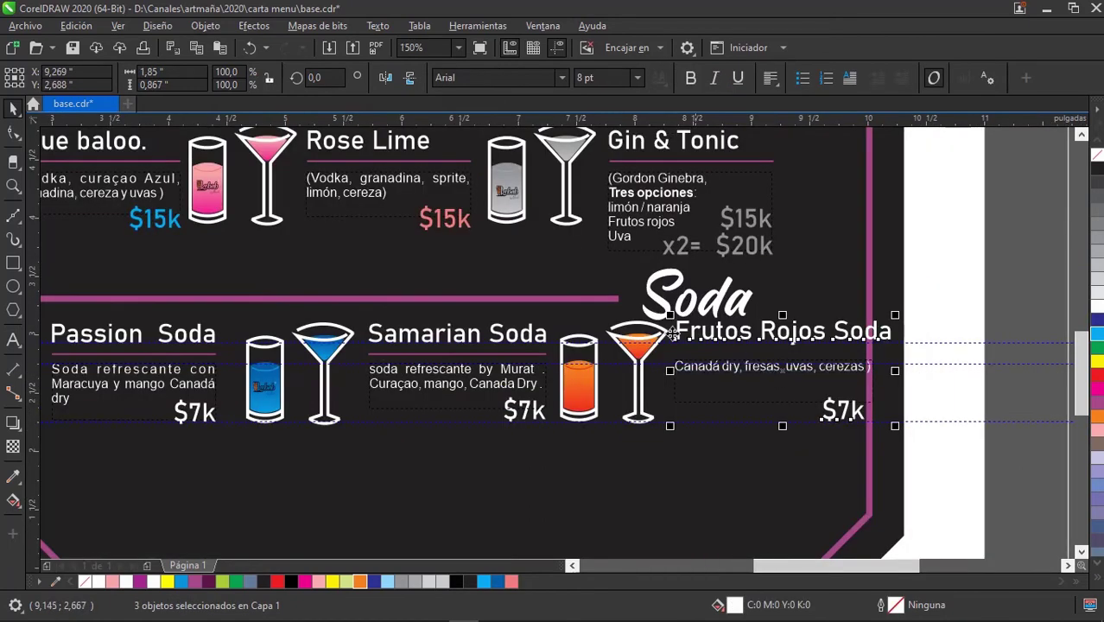
scroll(767, 371, "up", 2)
left_click(921, 278)
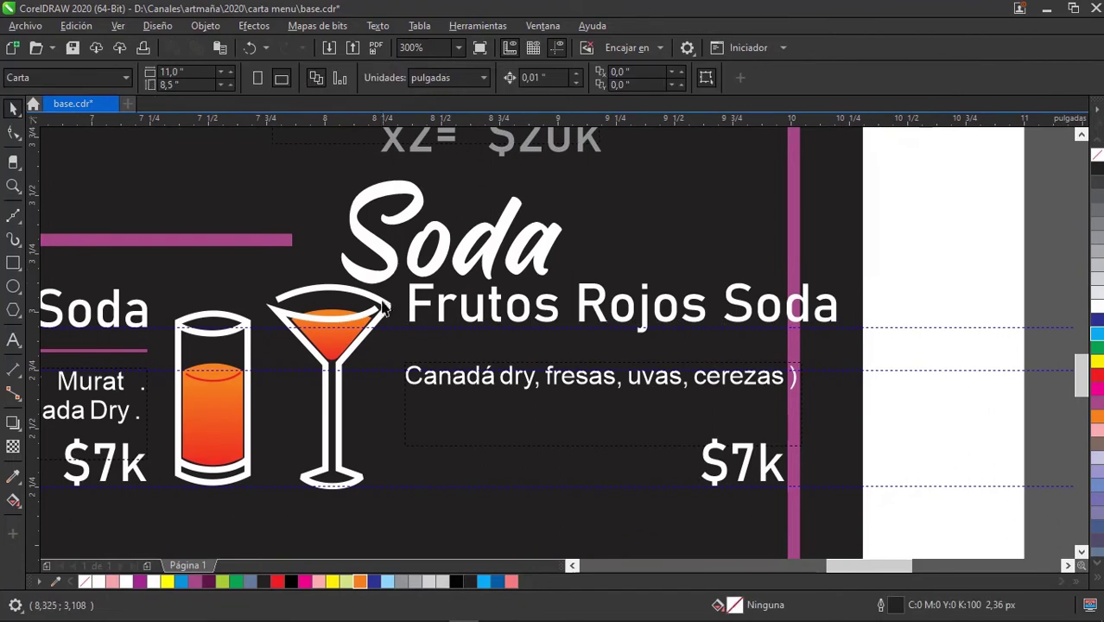
scroll(487, 308, "up", 4)
left_click(497, 337)
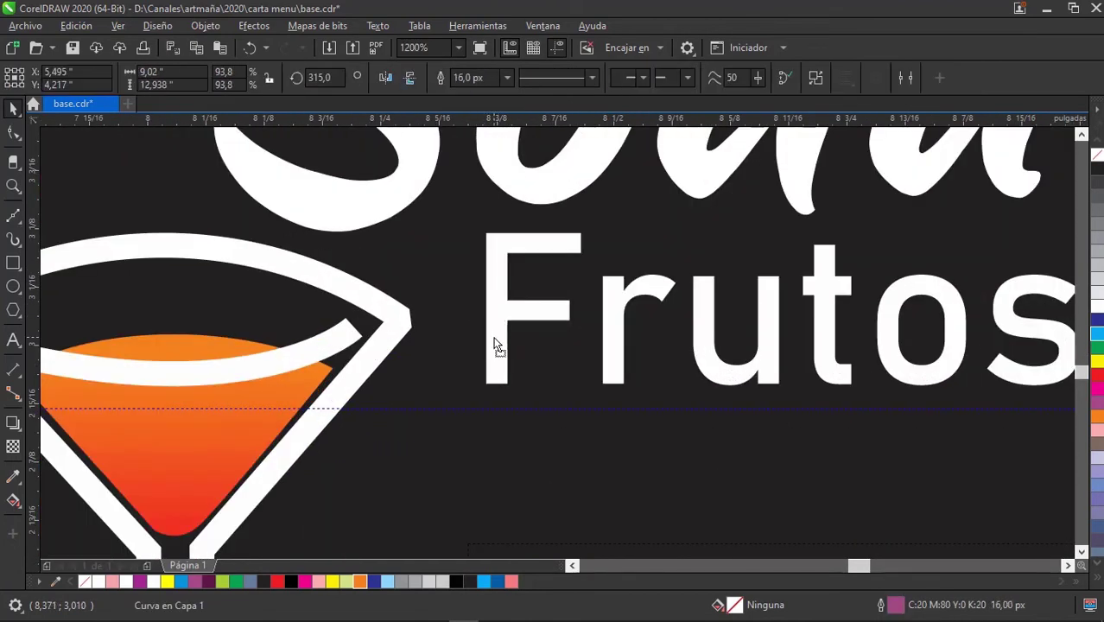
scroll(495, 341, "down", 2)
scroll(519, 348, "down", 3)
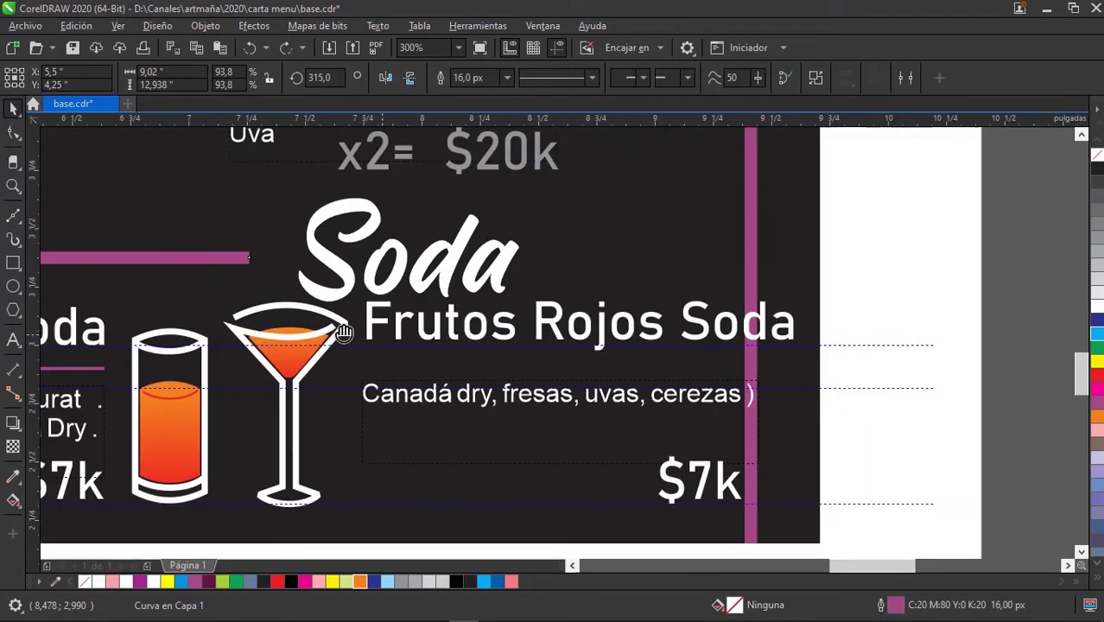
left_click(603, 325)
scroll(501, 326, "up", 2)
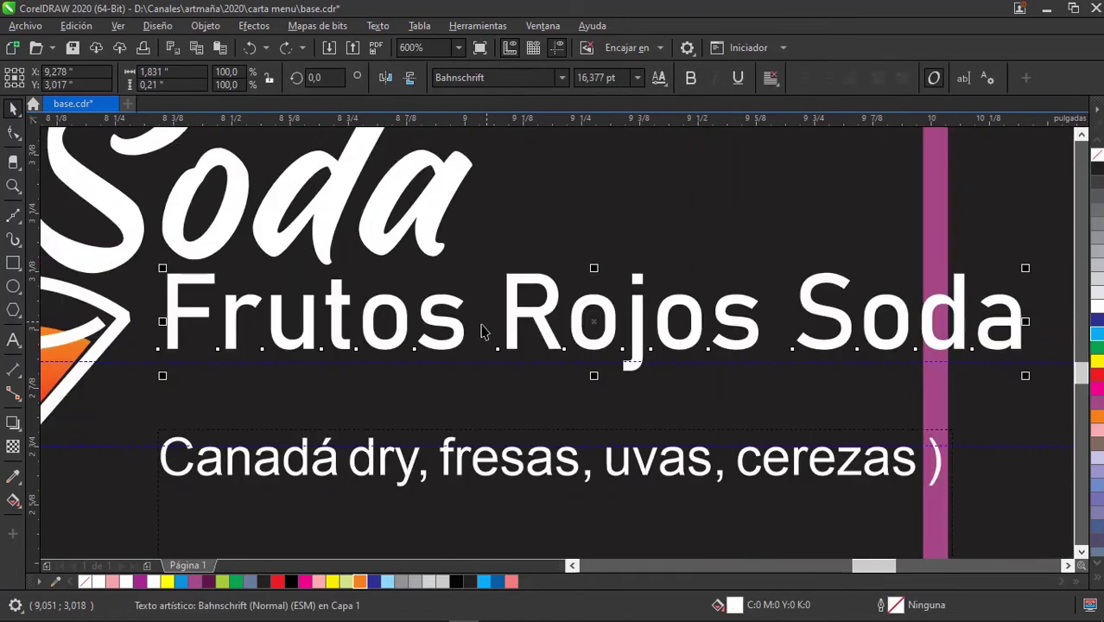
left_click_drag(459, 329, 460, 345)
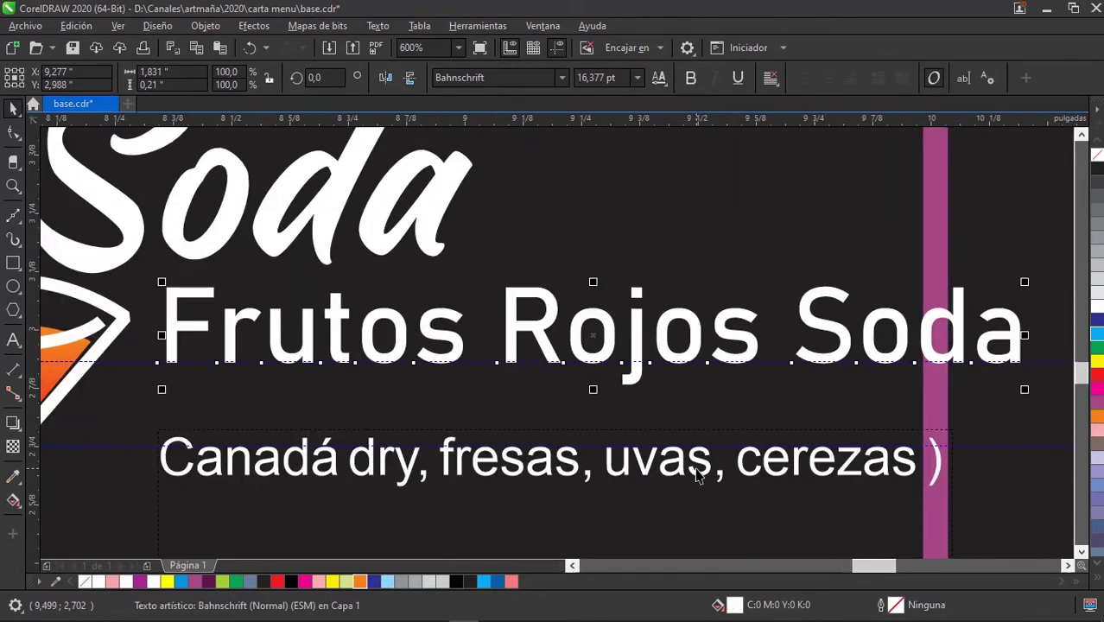
Move the Frutos Rojos $7k price to the right.
left_click(670, 474)
scroll(670, 473, "down", 2)
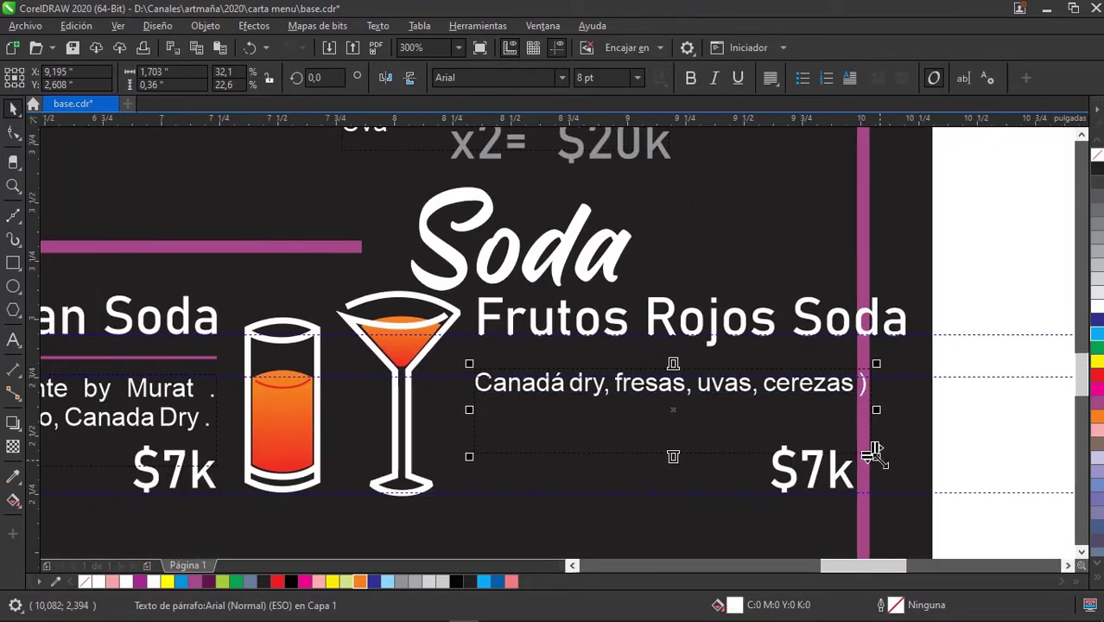
left_click(998, 293)
left_click_drag(853, 473, 903, 473)
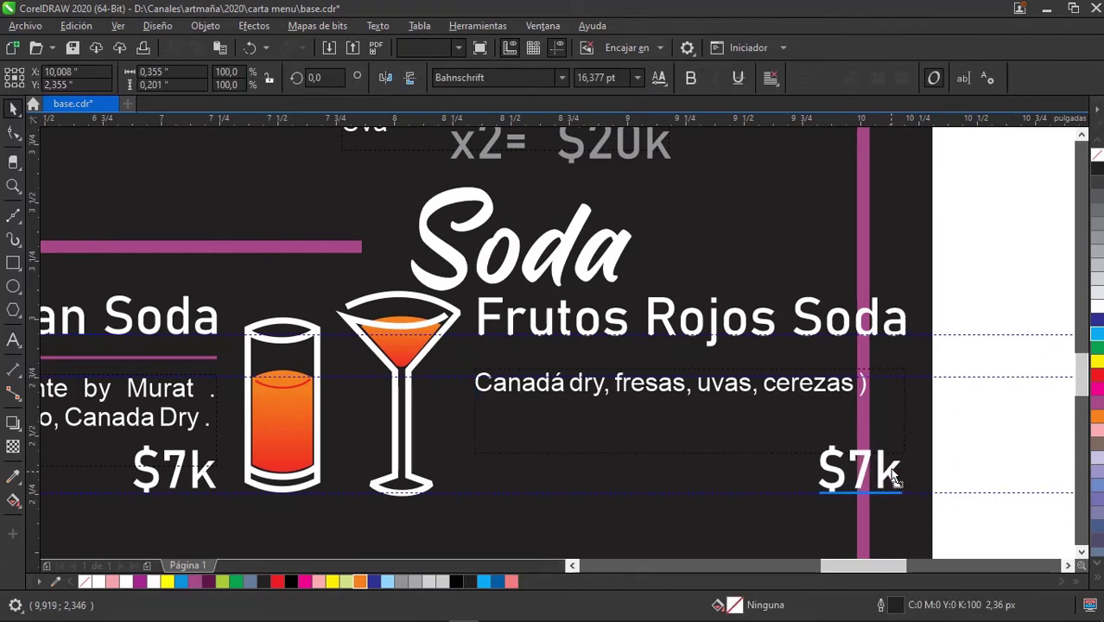
left_click(981, 403)
Shift the selected soda row items slightly left and right to line them up.
scroll(902, 393, "down", 2)
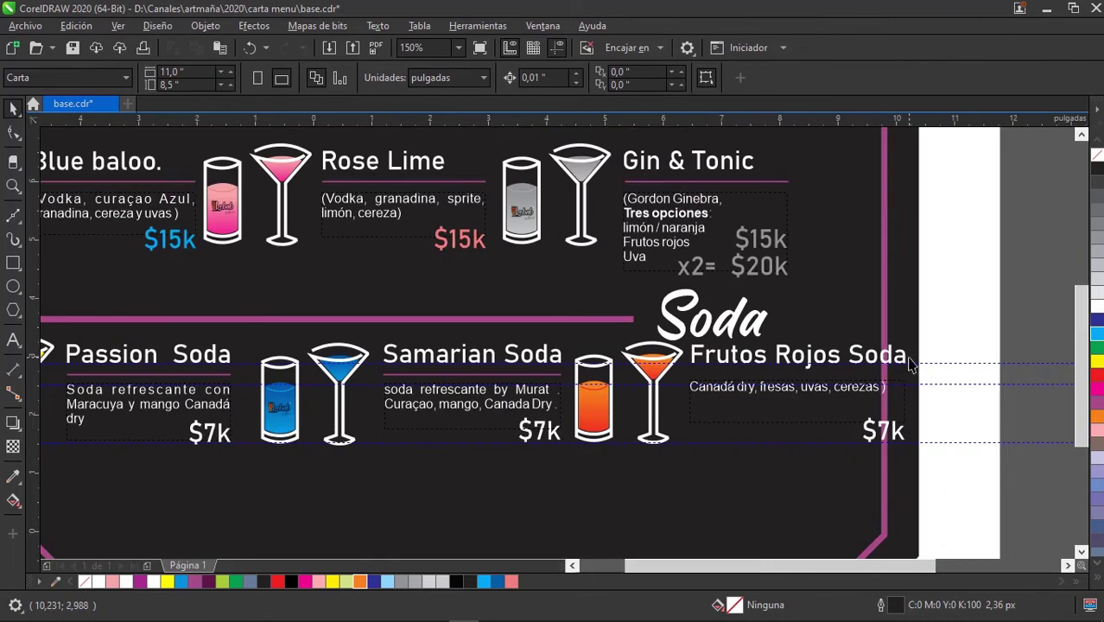
scroll(898, 371, "down", 1)
scroll(801, 364, "up", 1)
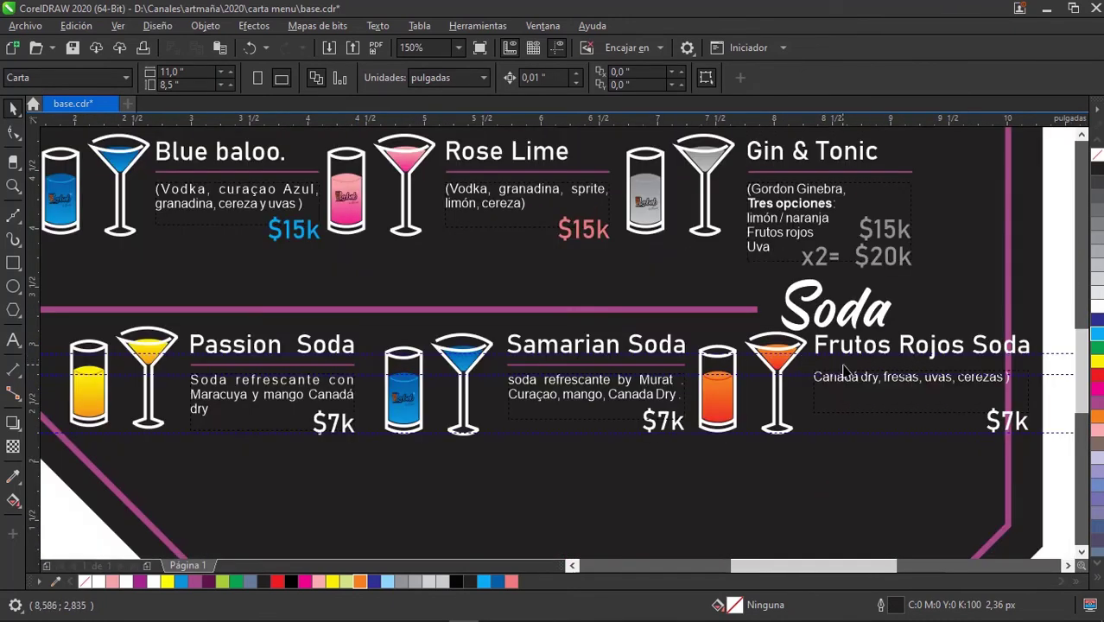
scroll(809, 369, "right", 1)
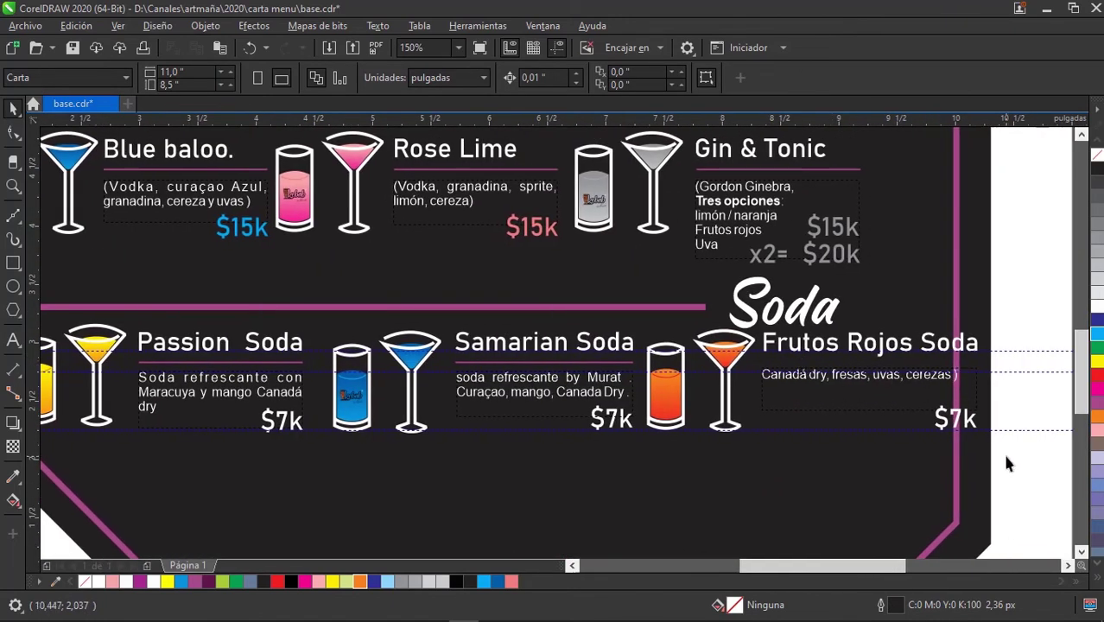
mouse_move(385, 415)
left_mouse_down()
mouse_move(580, 409)
mouse_move(398, 393)
left_mouse_up()
mouse_move(981, 451)
left_mouse_down()
mouse_move(371, 327)
mouse_move(278, 294)
left_mouse_up()
scroll(265, 340, "up", 2)
left_click_drag(318, 395, 299, 396)
scroll(329, 420, "down", 2)
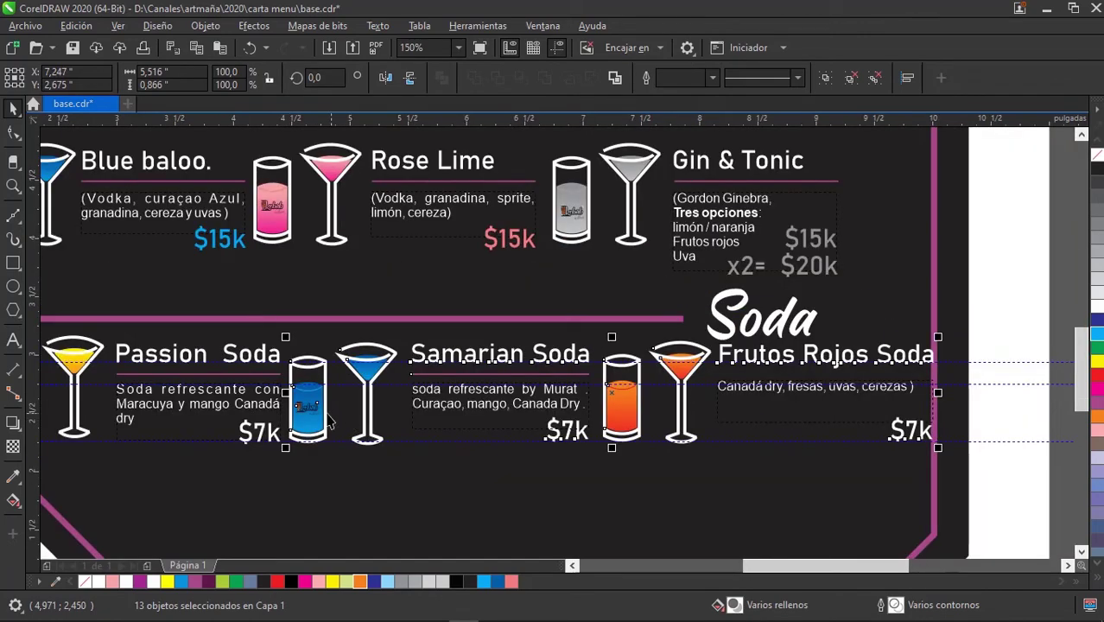
scroll(329, 421, "up", 2)
left_click_drag(306, 432, 329, 432)
scroll(328, 423, "down", 2)
scroll(811, 340, "right", 2)
scroll(811, 339, "right", 1)
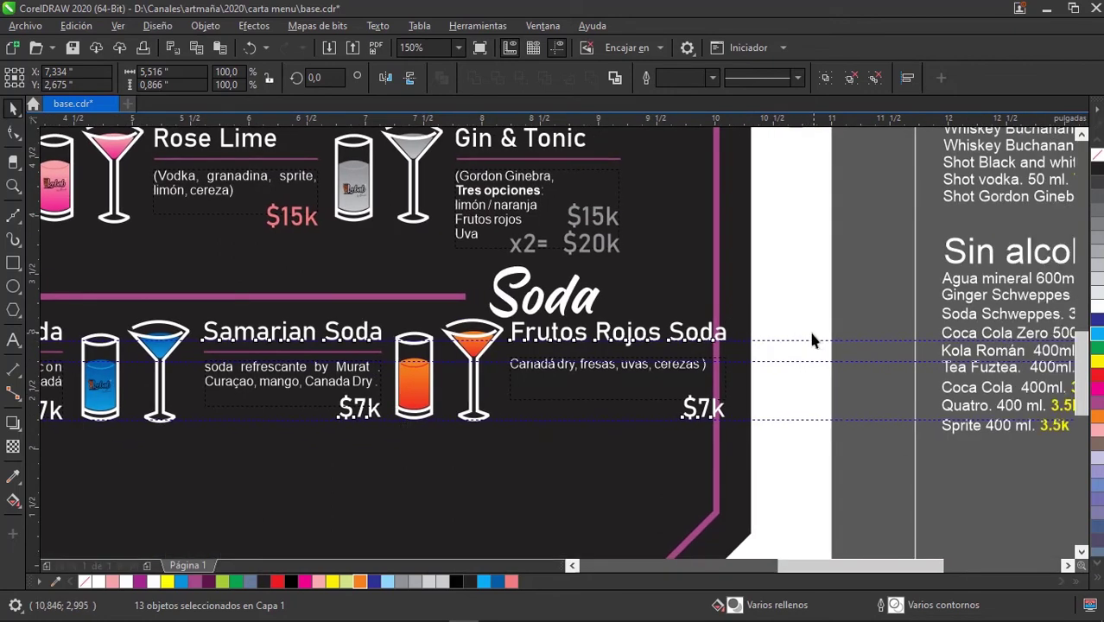
left_click(812, 340)
scroll(795, 350, "left", 1)
scroll(777, 363, "left", 1)
scroll(763, 373, "left", 2)
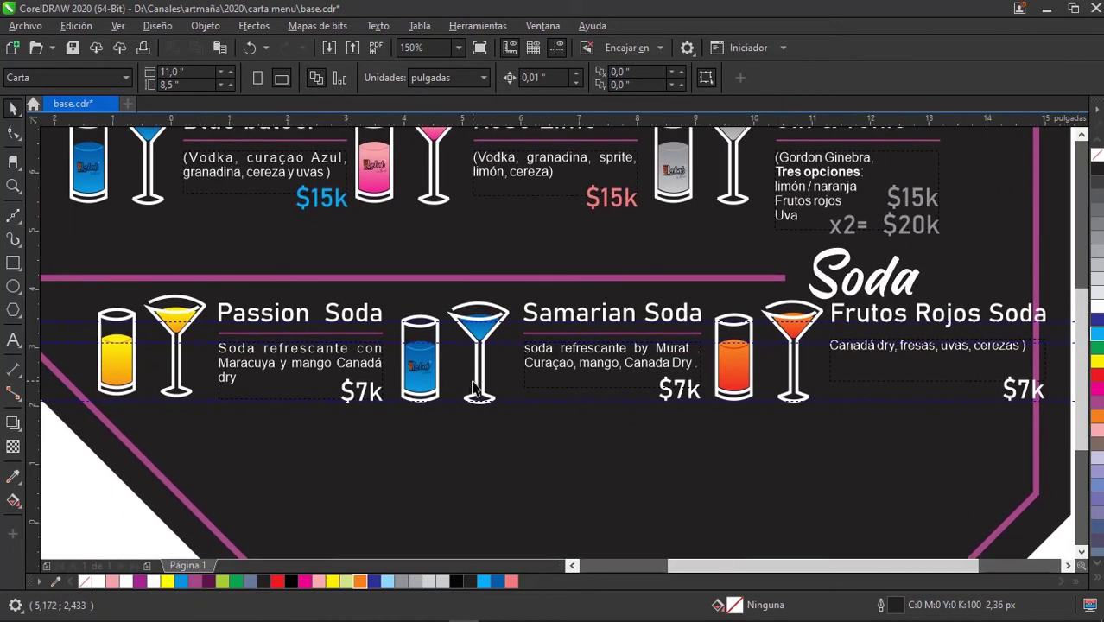
scroll(287, 456, "down", 2)
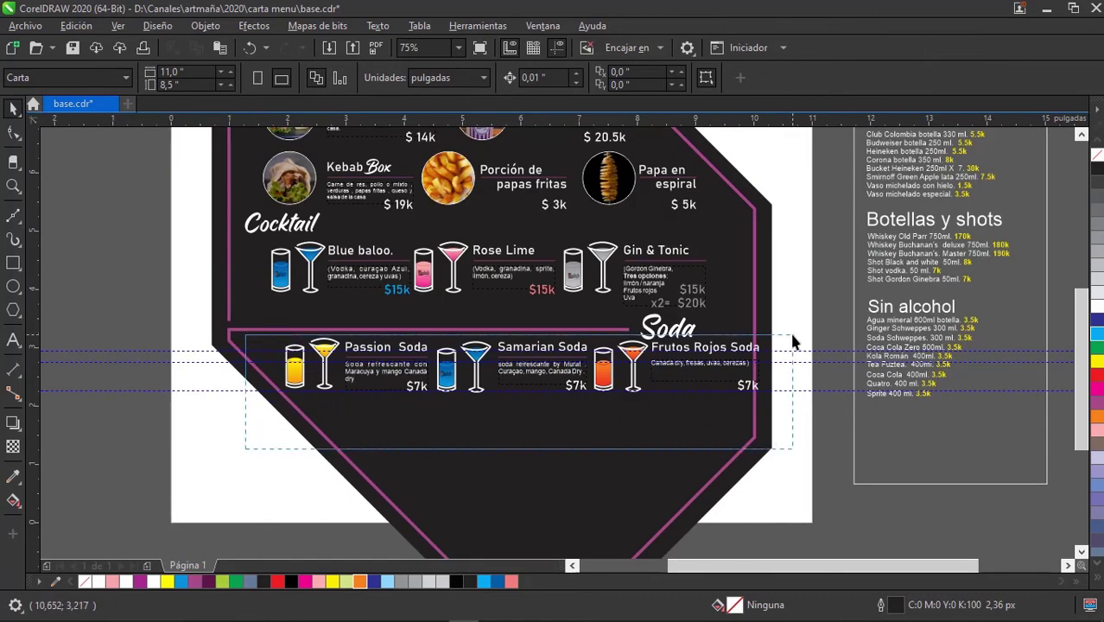
Shrink all 18 Soda section objects slightly to fit inside the pink border.
mouse_move(435, 416)
left_mouse_down()
mouse_move(790, 338)
mouse_move(670, 324)
left_mouse_up()
scroll(771, 345, "up", 4)
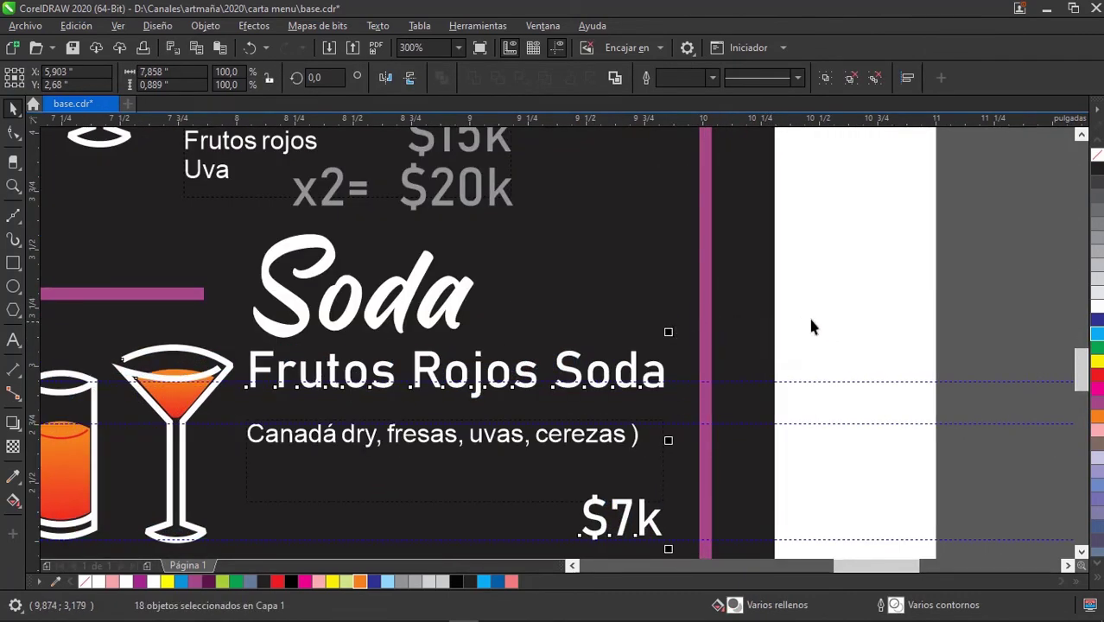
key("Escape")
scroll(719, 370, "down", 4)
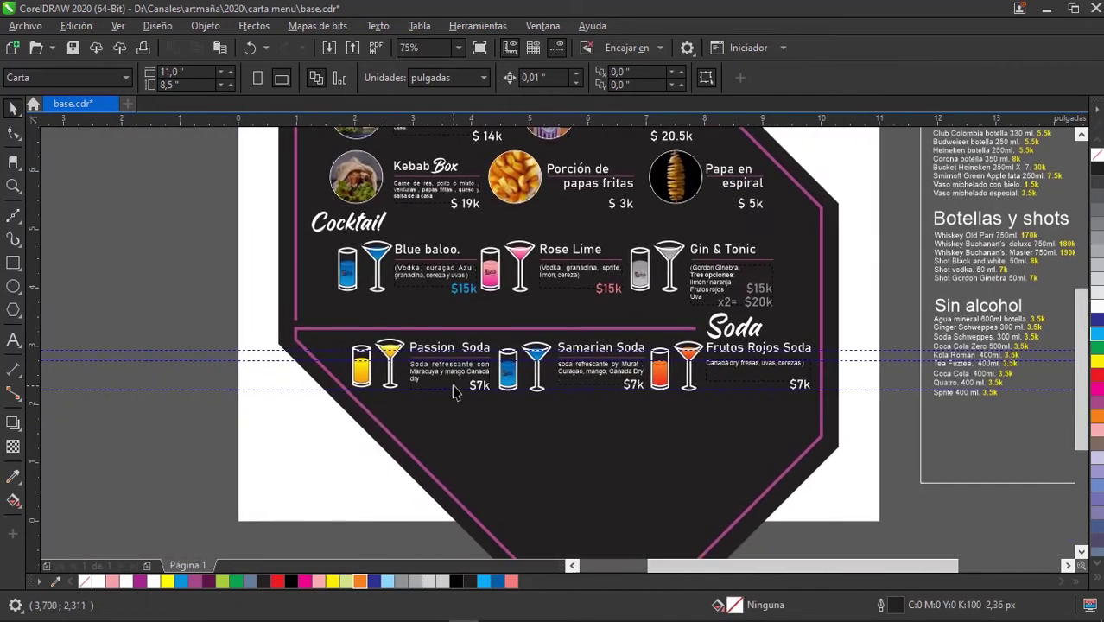
scroll(455, 392, "up", 2)
left_click(455, 376)
scroll(455, 375, "up", 2)
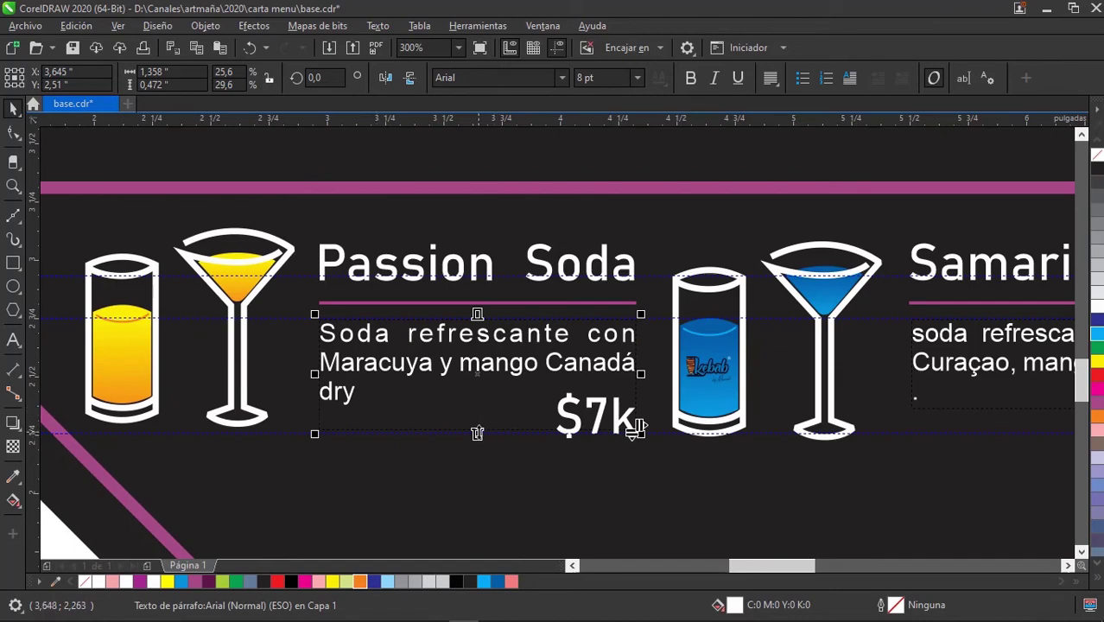
Make the Passion Soda description frame slightly taller.
left_click_drag(476, 432, 475, 438)
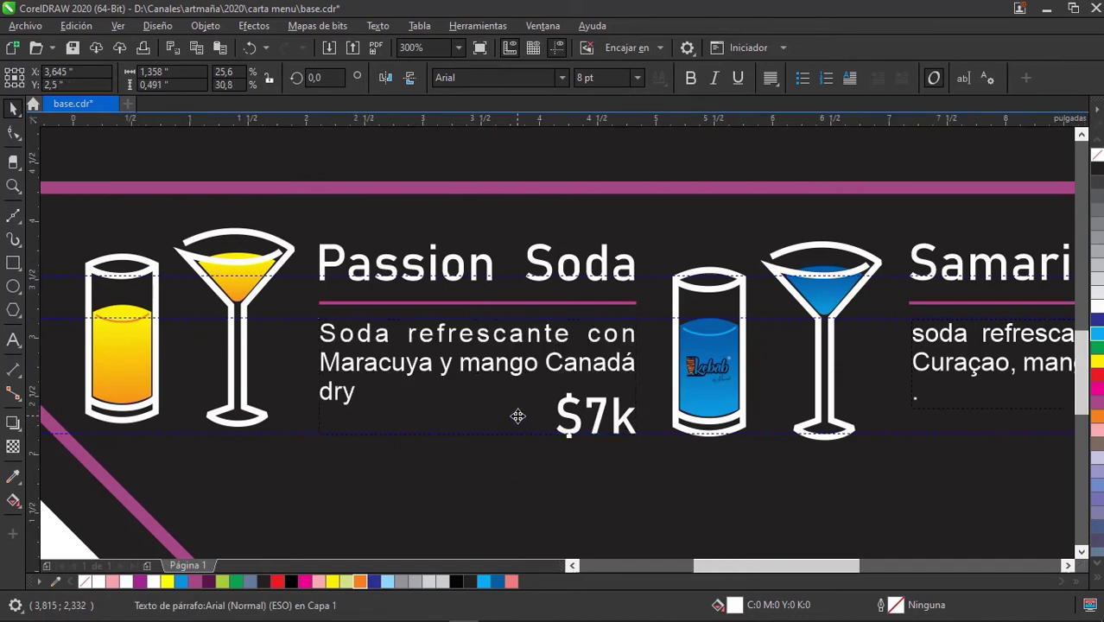
scroll(518, 416, "down", 2)
scroll(576, 394, "right", 2)
Delete the stray dot after Canada Dry in the Samarian Soda description.
left_click(563, 387)
scroll(401, 403, "up", 4)
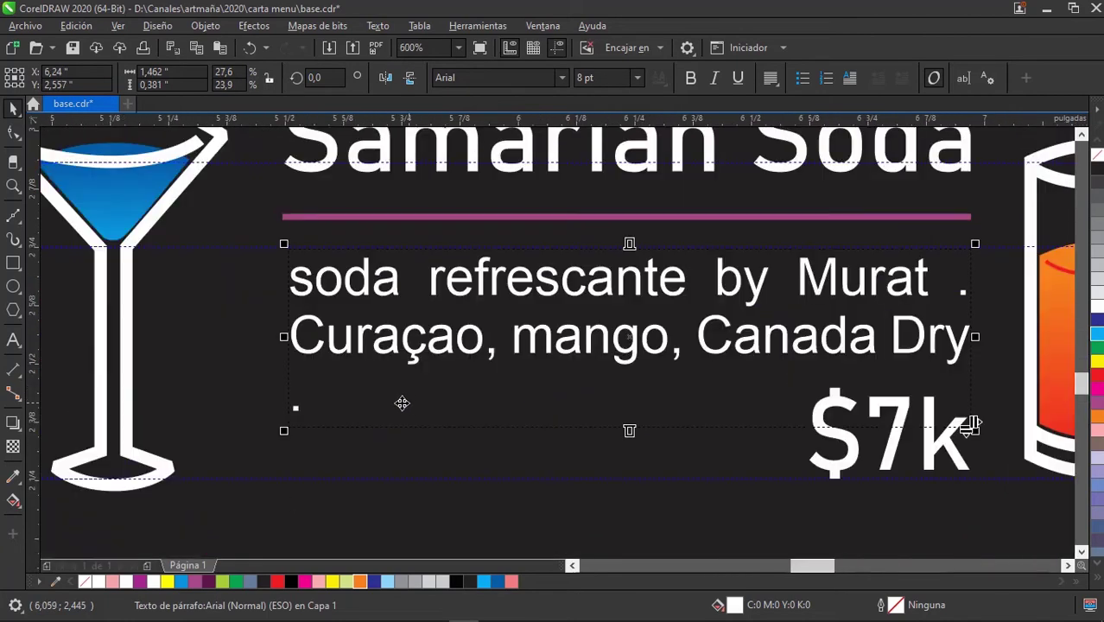
left_click_drag(331, 402, 363, 411)
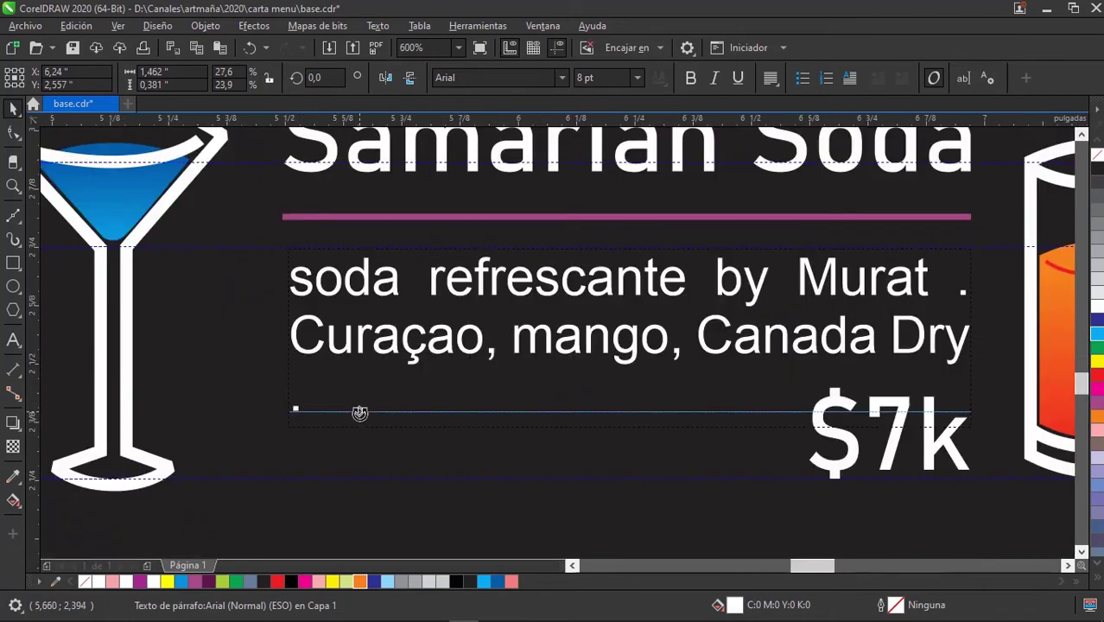
double_click(359, 409)
key("BackSpace")
key("BackSpace")
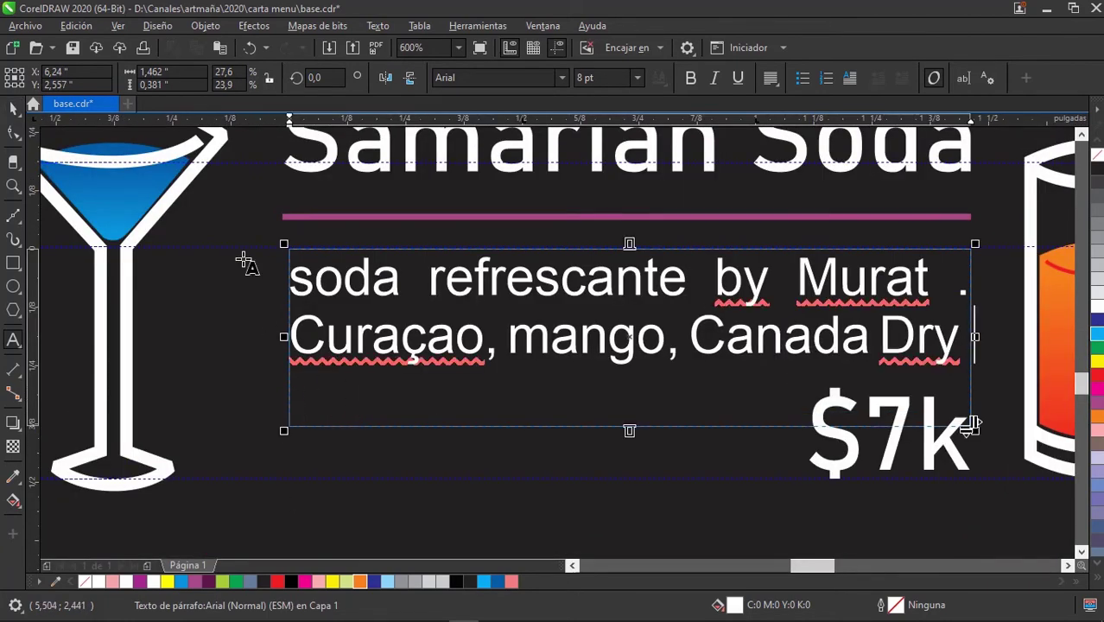
left_click(13, 107)
scroll(604, 329, "down", 4)
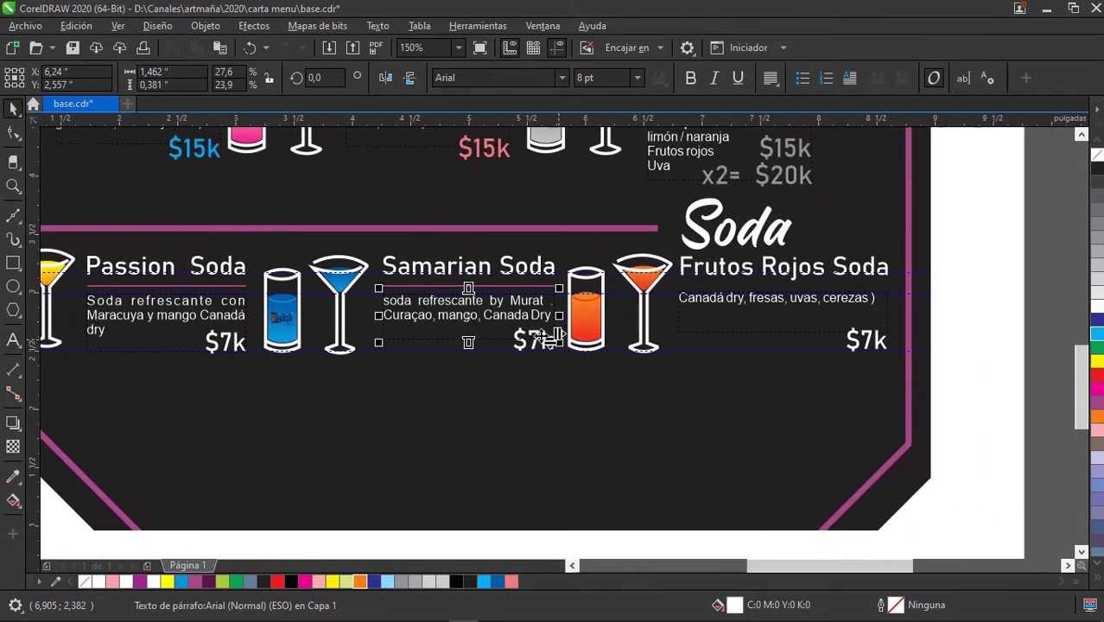
key("Escape")
scroll(721, 337, "down", 2)
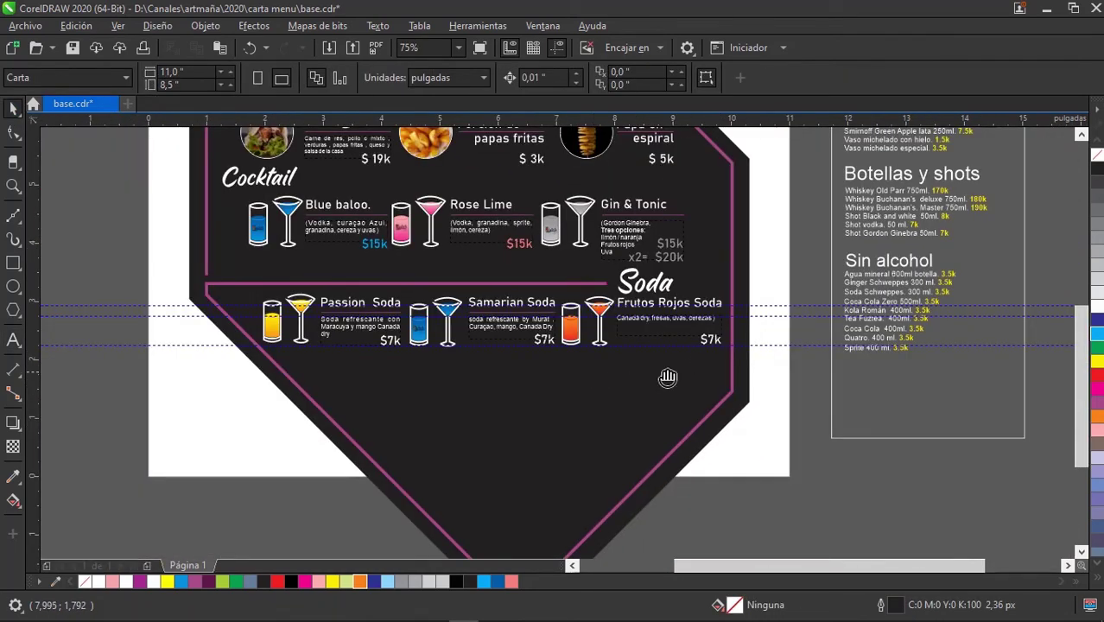
left_click_drag(668, 376, 691, 373)
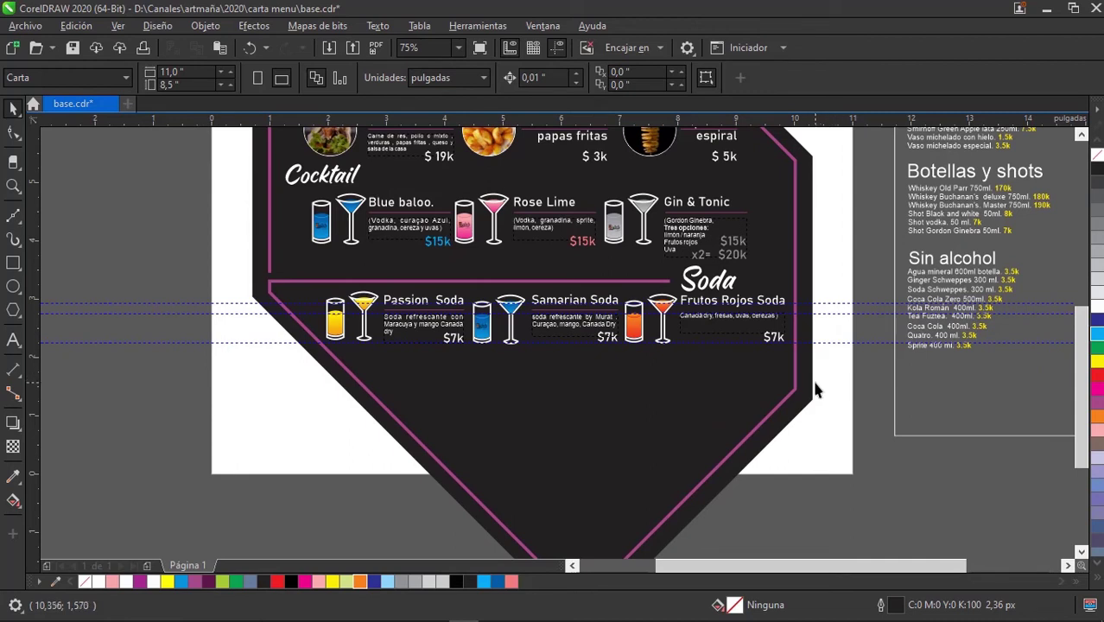
left_click_drag(820, 387, 729, 393)
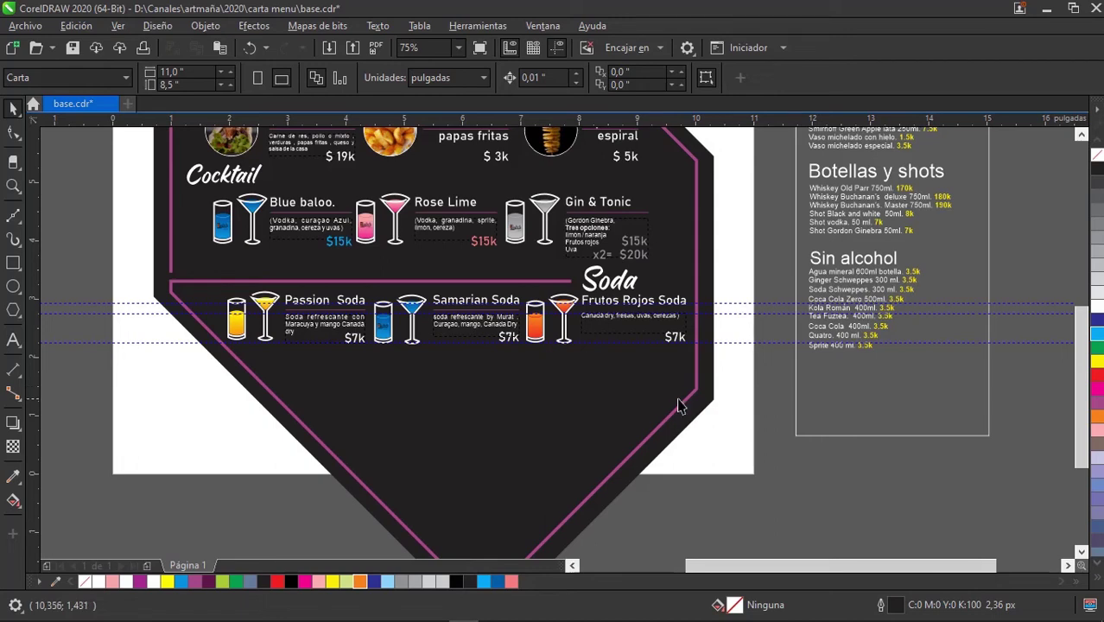
scroll(371, 303, "up", 3)
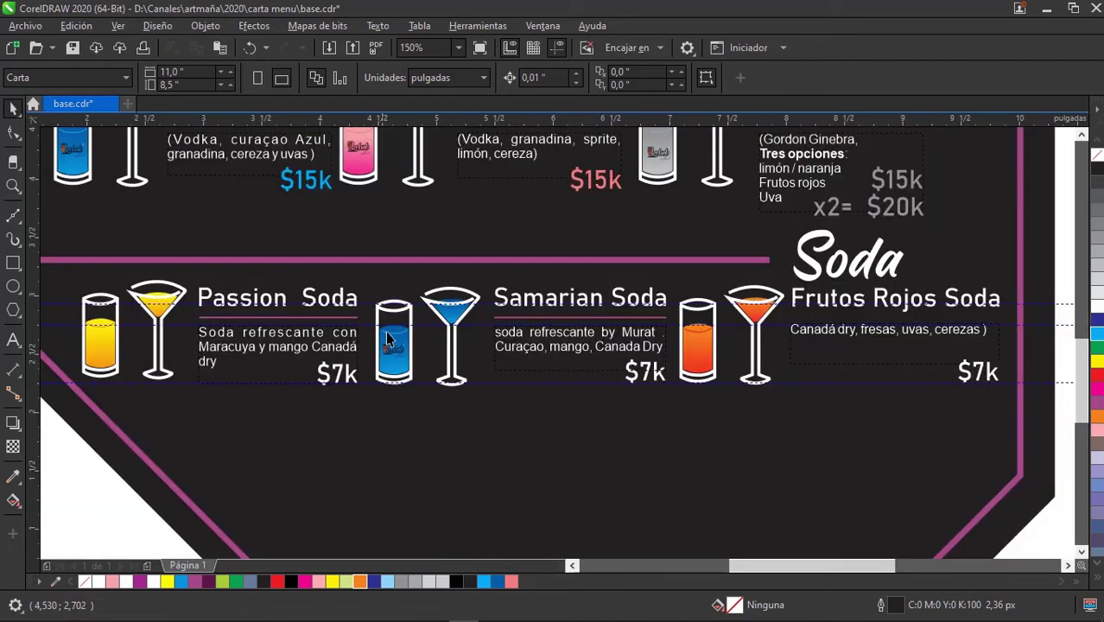
Delete all the guidelines and select the pink divider line.
left_click_drag(387, 338, 429, 330)
left_click(76, 26)
mouse_move(138, 277)
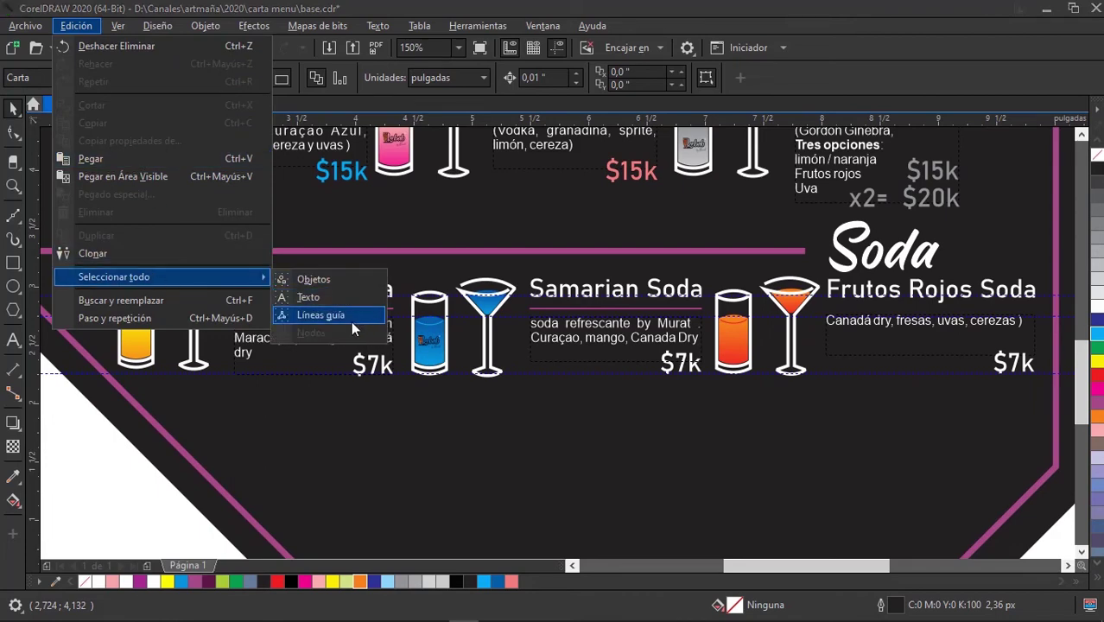
left_click(351, 317)
key("Delete")
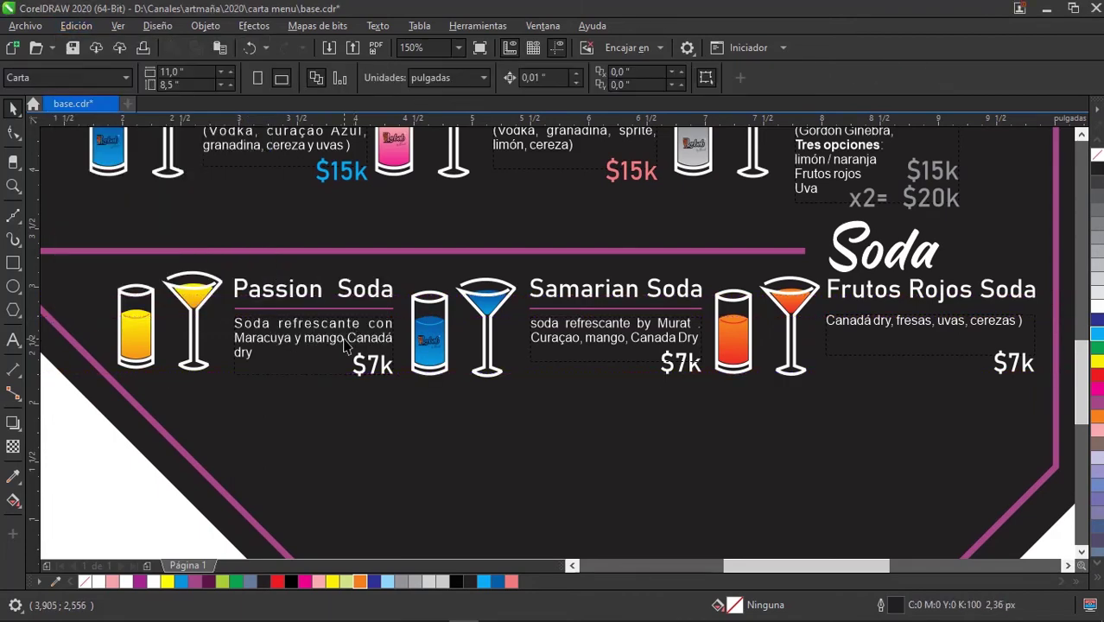
double_click(317, 300)
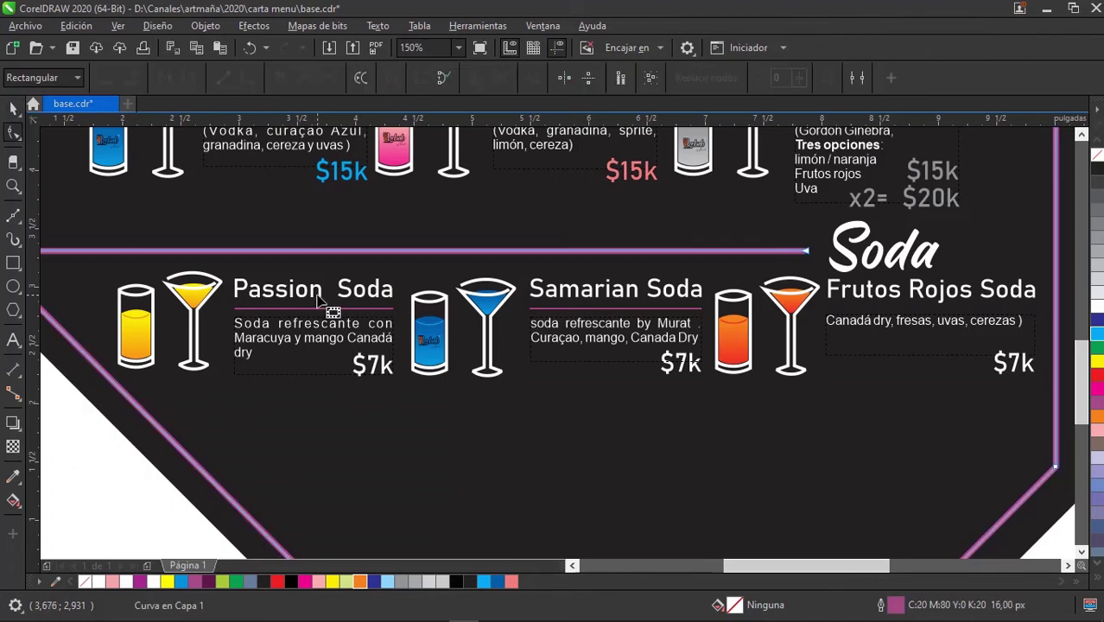
left_click(12, 106)
Colour the word Passion yellow and the word Samarian light blue in the soda titles.
left_click(315, 291)
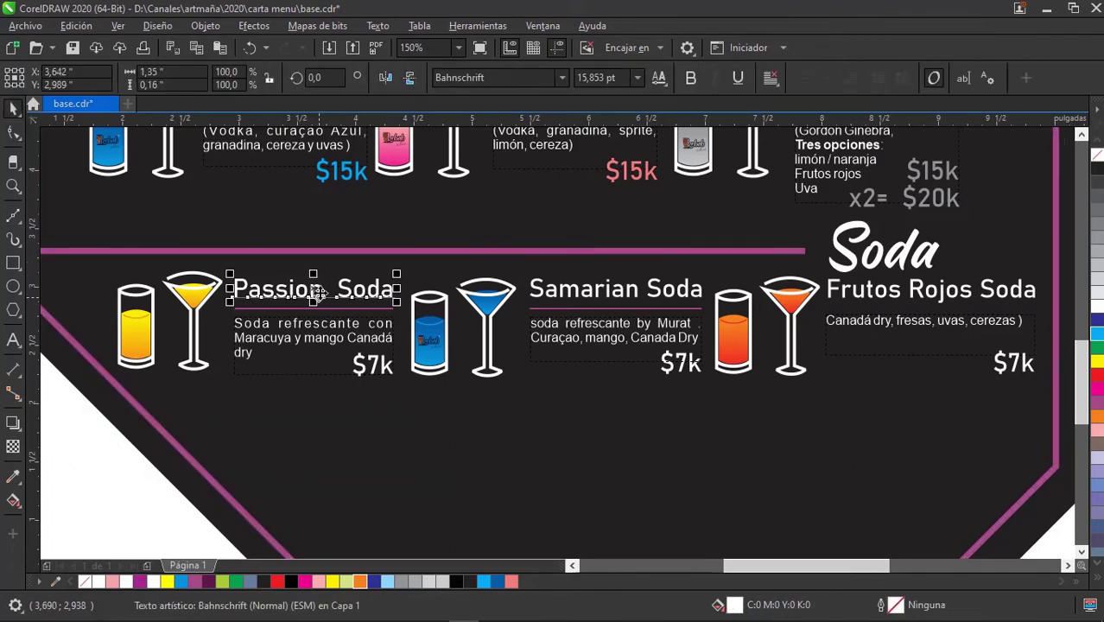
double_click(315, 291)
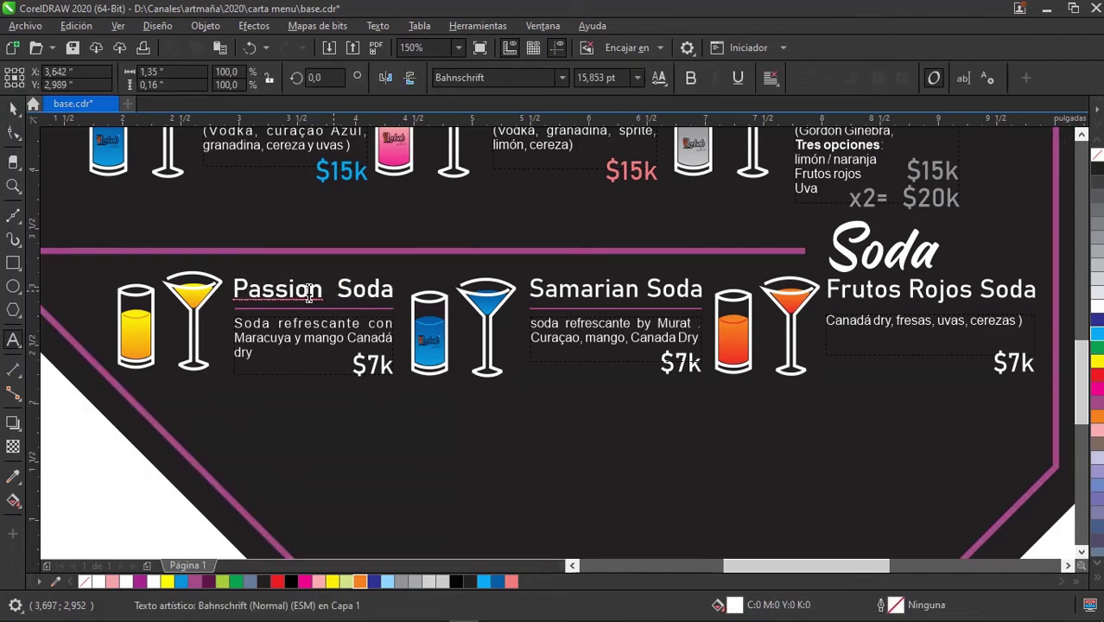
left_click_drag(241, 293, 276, 323)
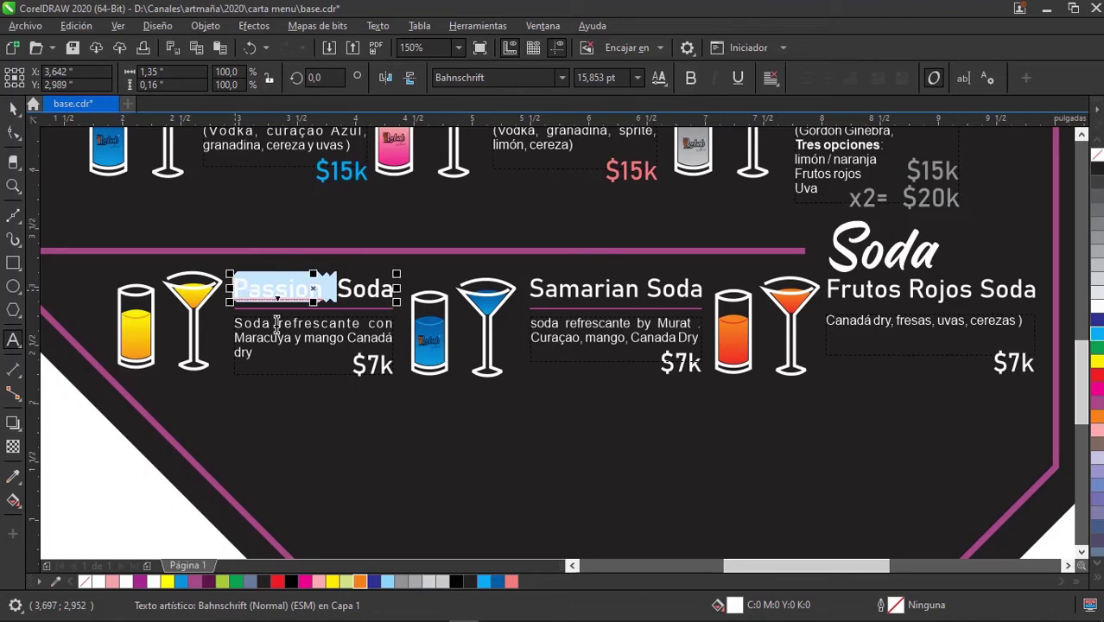
left_click(332, 581)
left_click(577, 289)
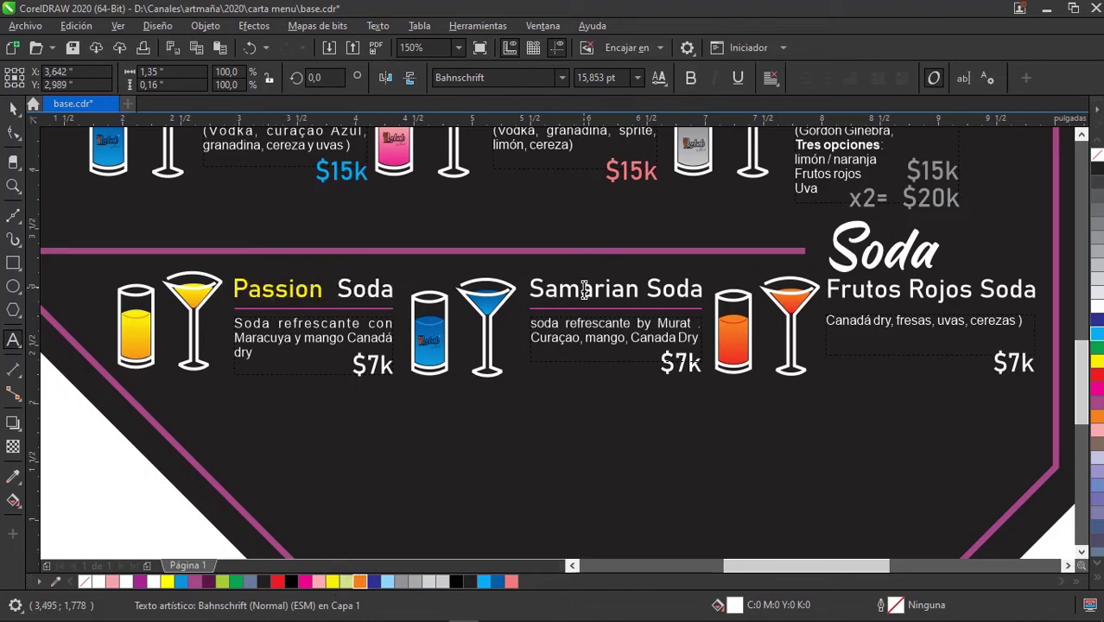
left_click_drag(637, 292, 530, 292)
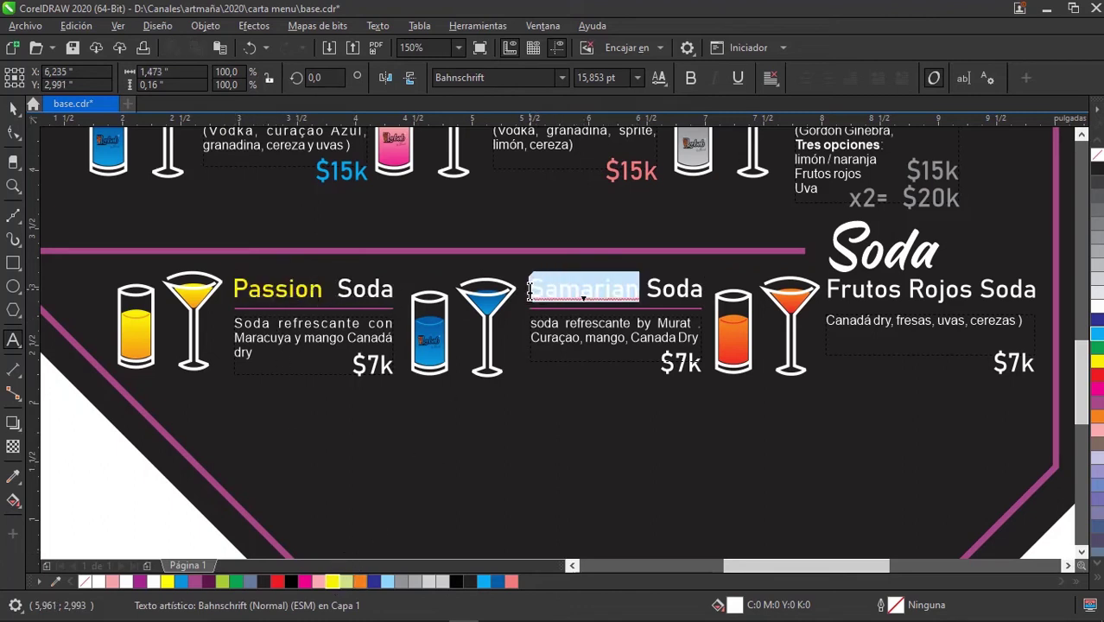
left_click(485, 582)
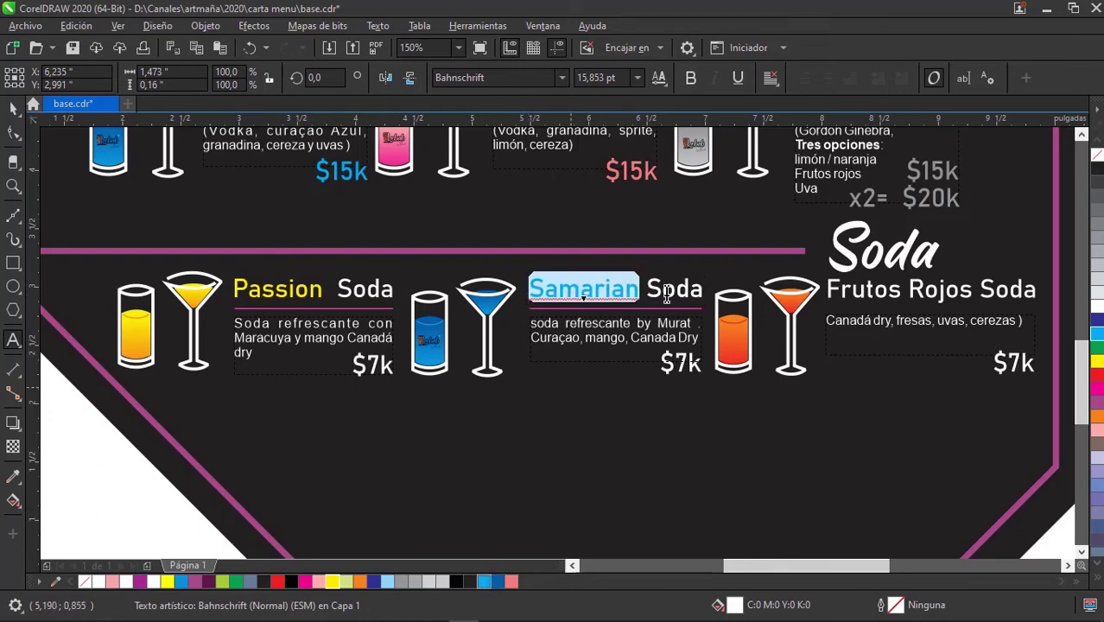
Colour the word Rojos red in the Frutos Rojos Soda title.
scroll(693, 268, "right", 2)
scroll(726, 285, "right", 2)
left_click(753, 292)
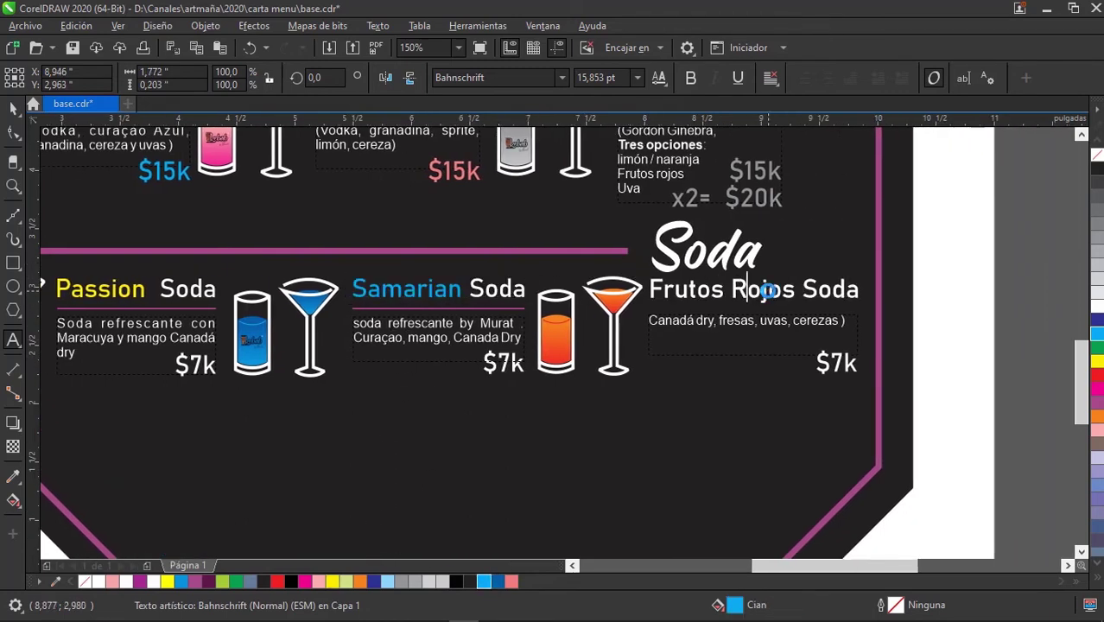
double_click(754, 296)
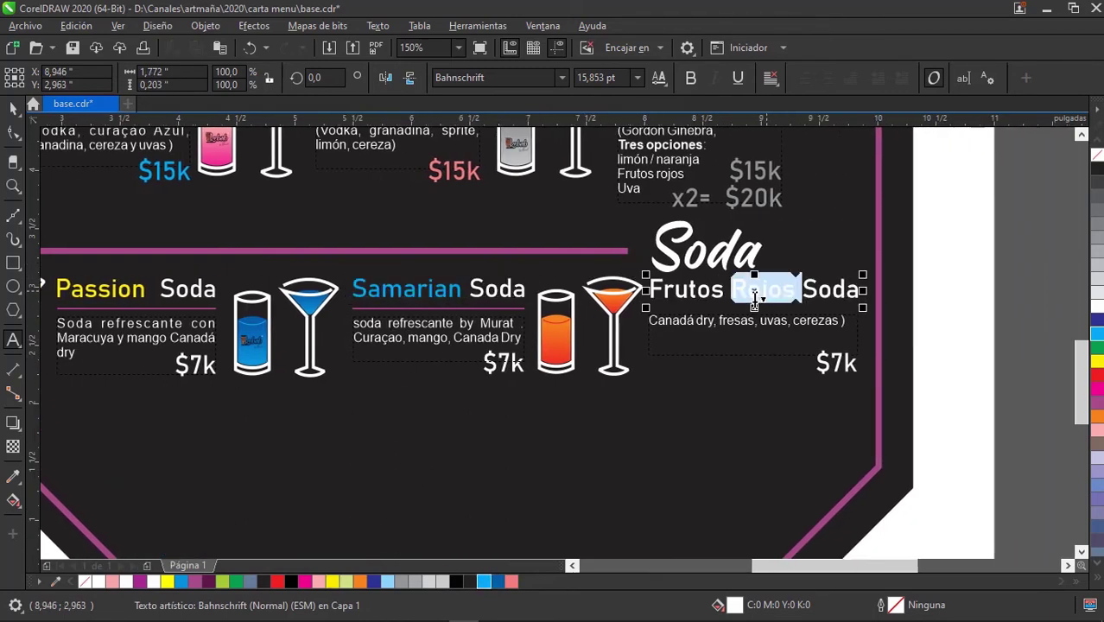
left_click(278, 585)
key("Escape")
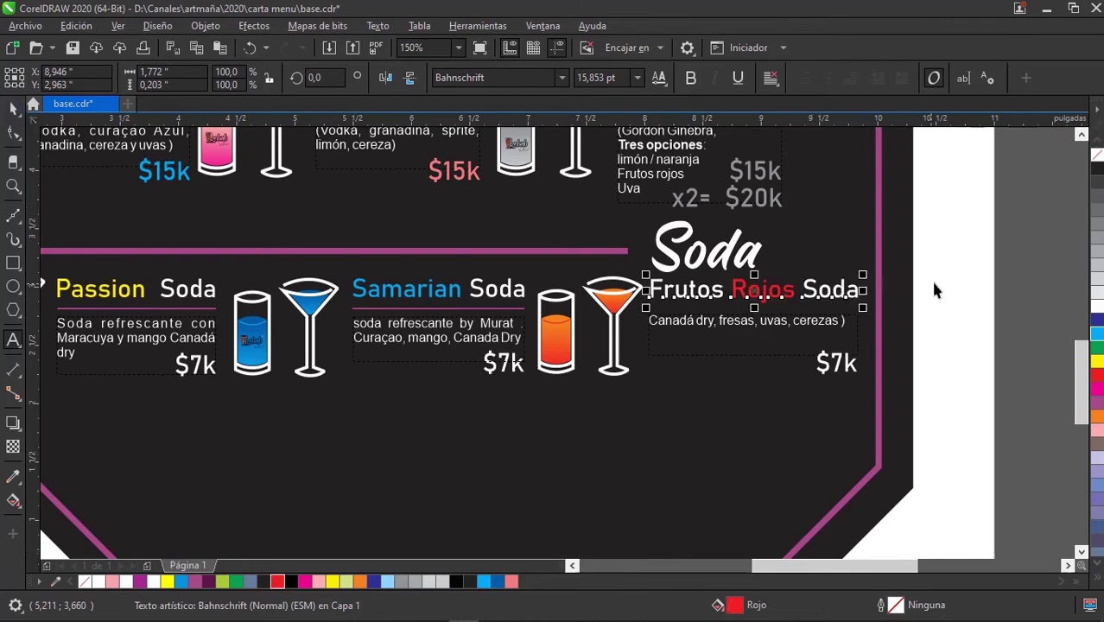
key("Escape")
left_click_drag(754, 343, 855, 324)
scroll(854, 324, "up", 1)
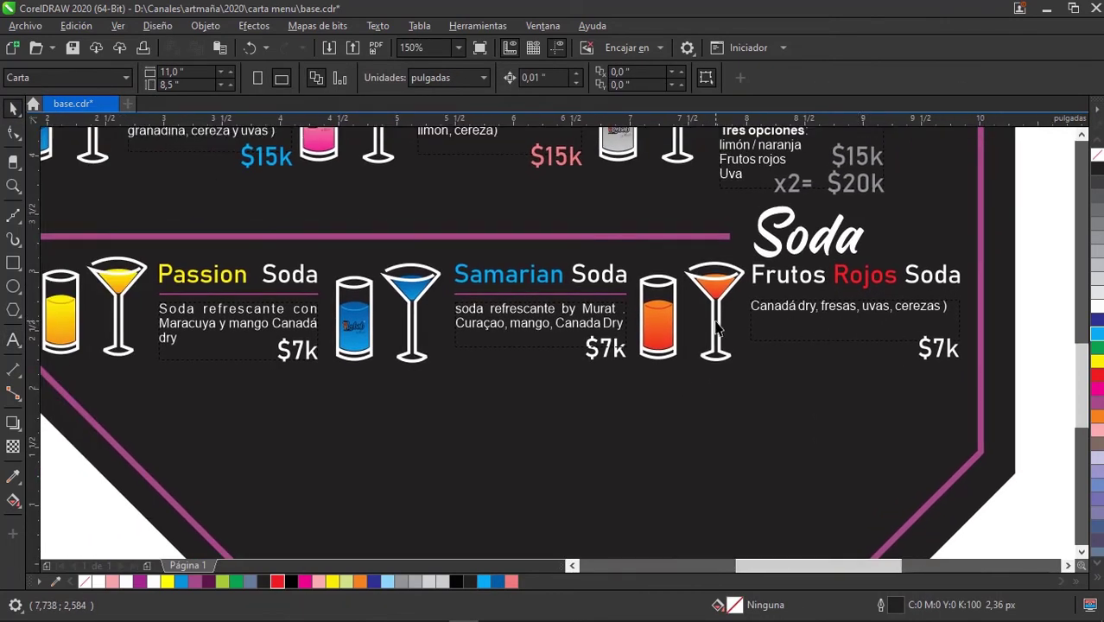
scroll(715, 326, "down", 2)
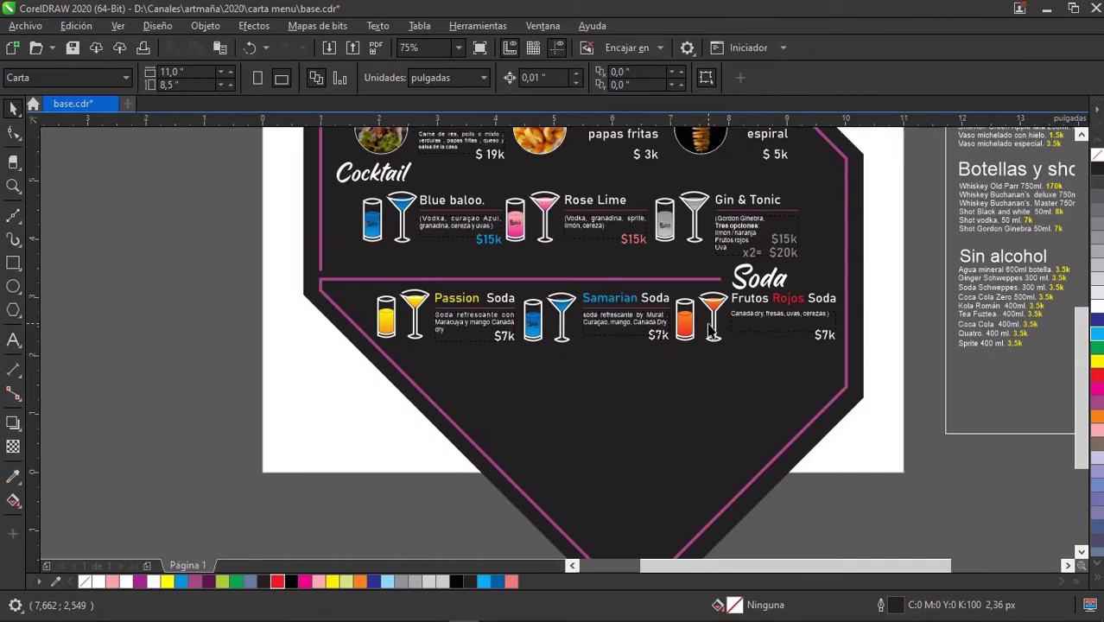
scroll(746, 336, "up", 1)
scroll(754, 301, "down", 1)
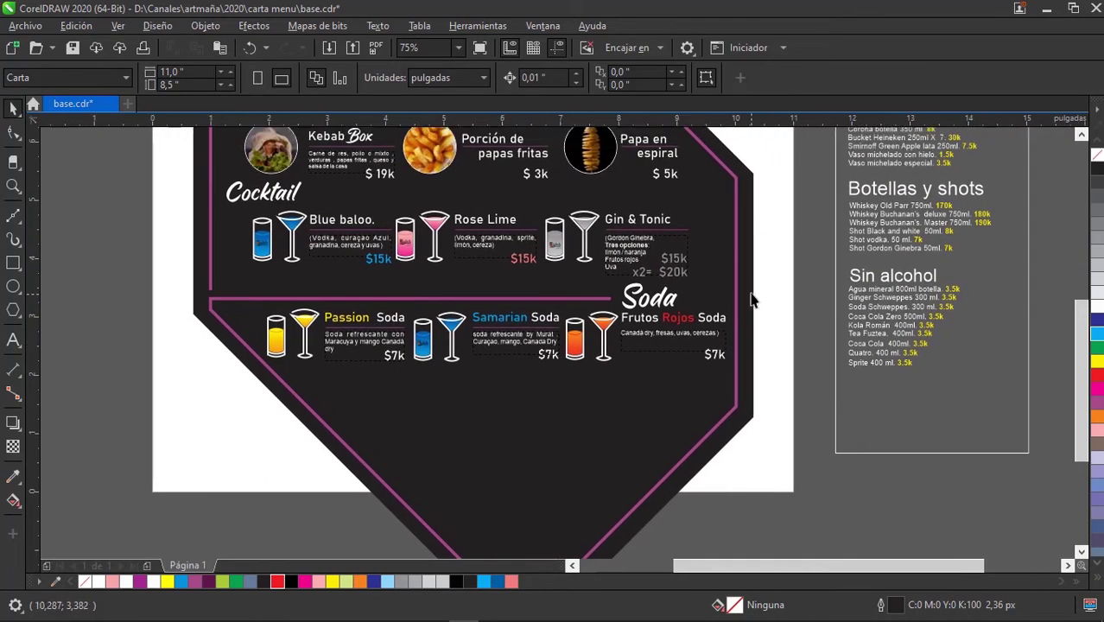
left_click_drag(772, 389, 716, 418)
scroll(605, 359, "up", 1)
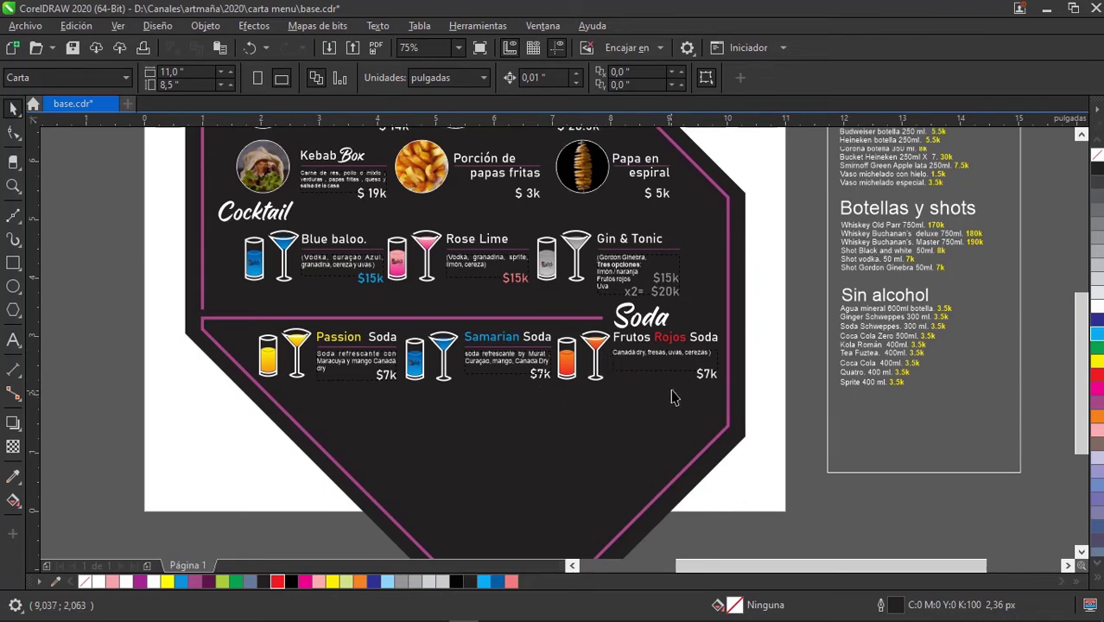
scroll(712, 354, "down", 1)
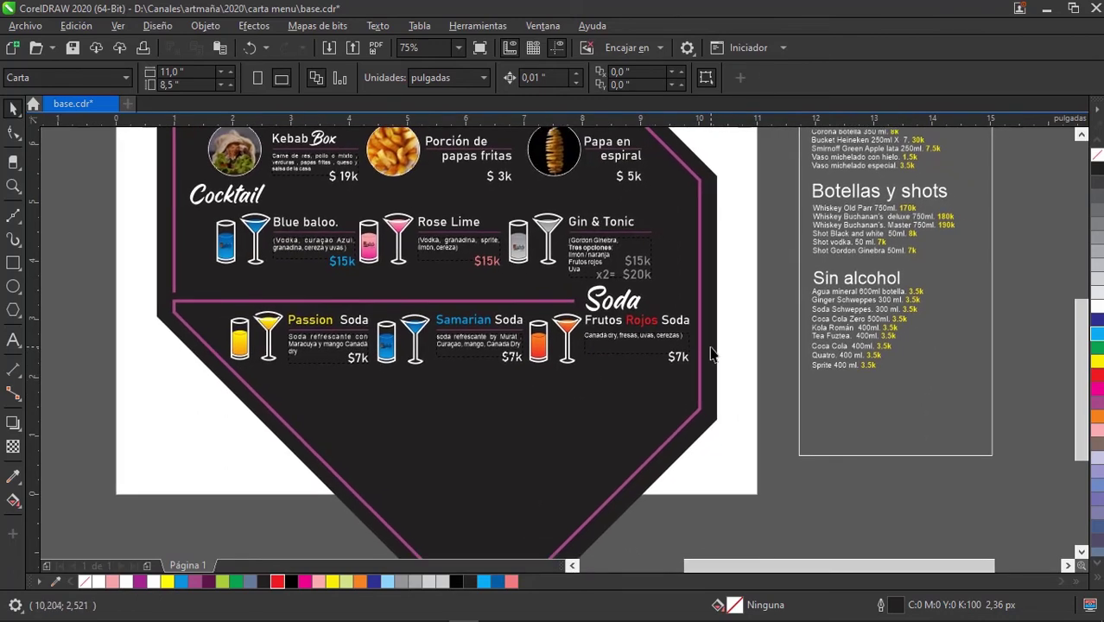
scroll(701, 376, "down", 1)
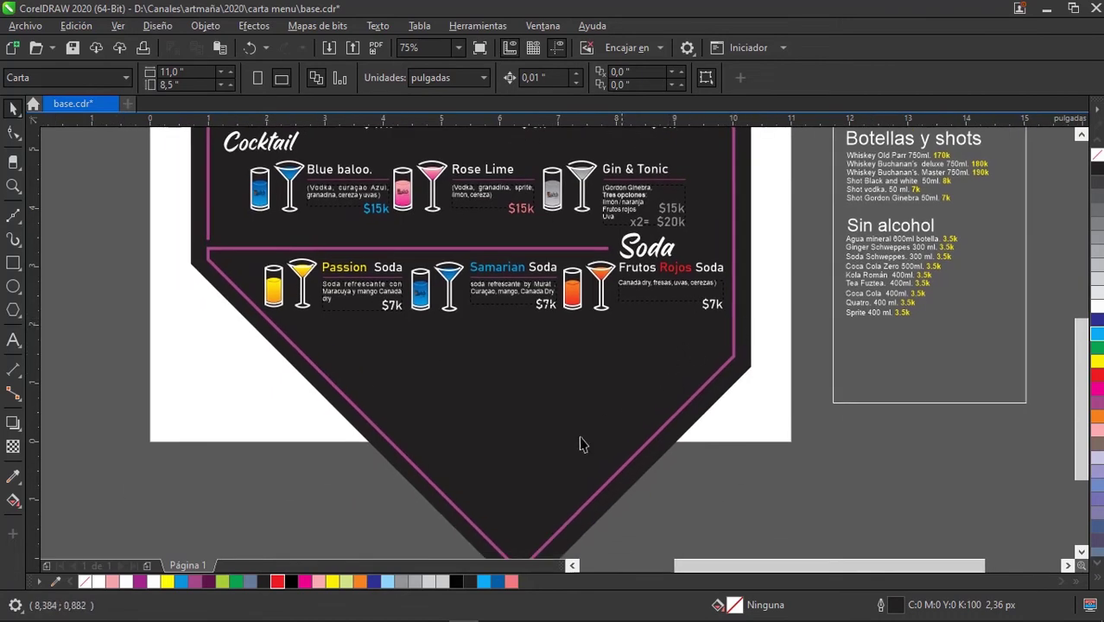
scroll(690, 389, "down", 2)
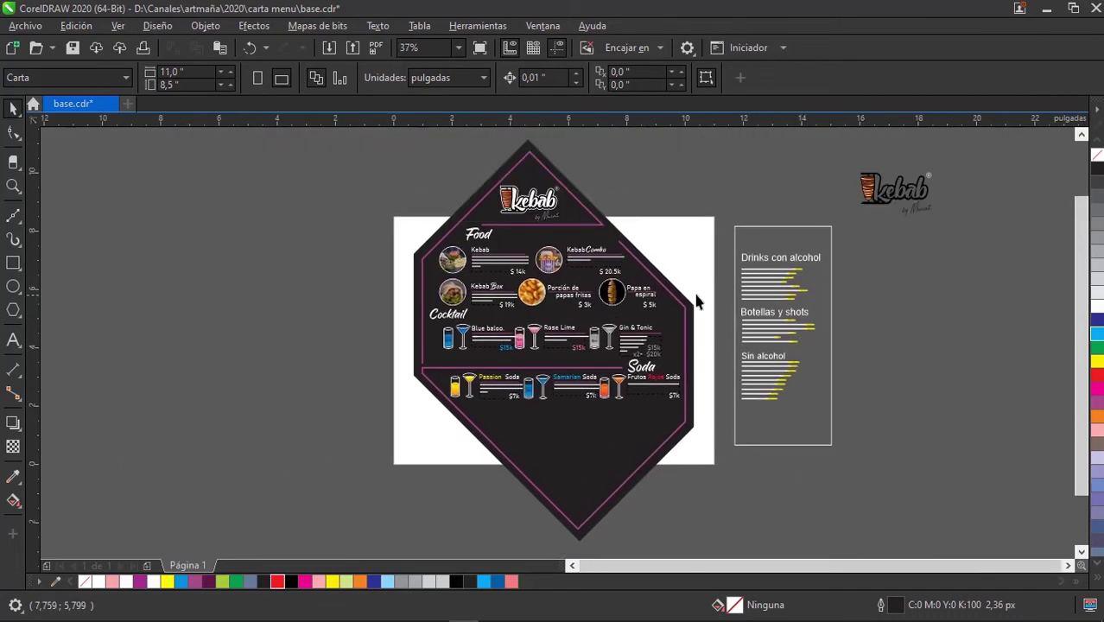
scroll(530, 395, "up", 5)
Copy the Kebab logo from the blue glass onto the yellow glass, sending it back in the stack.
left_click(518, 372)
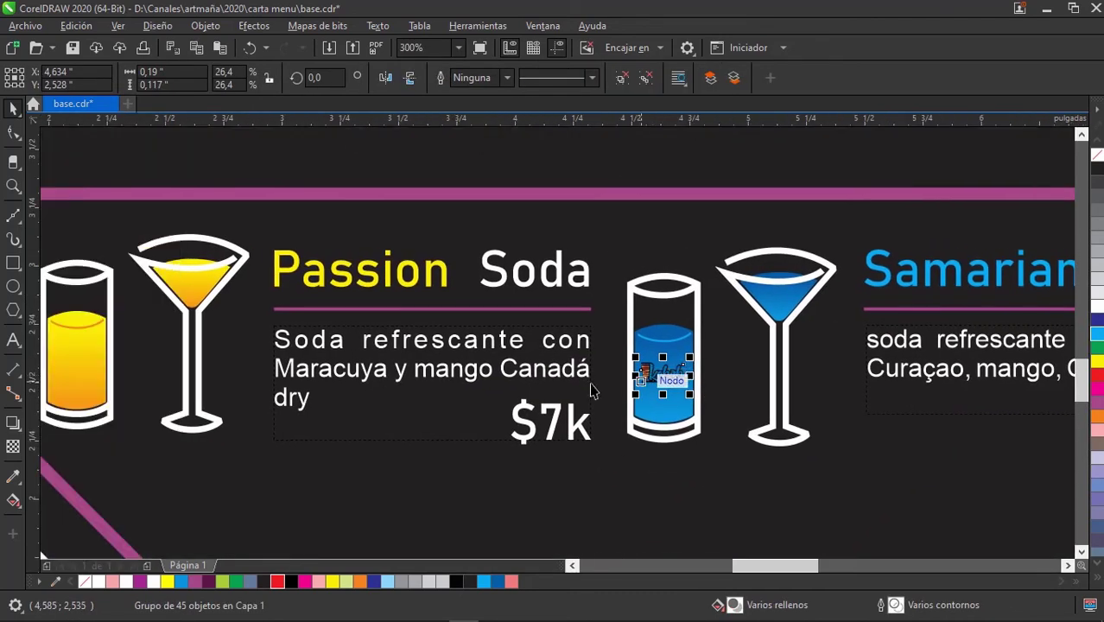
left_click_drag(707, 377, 144, 376)
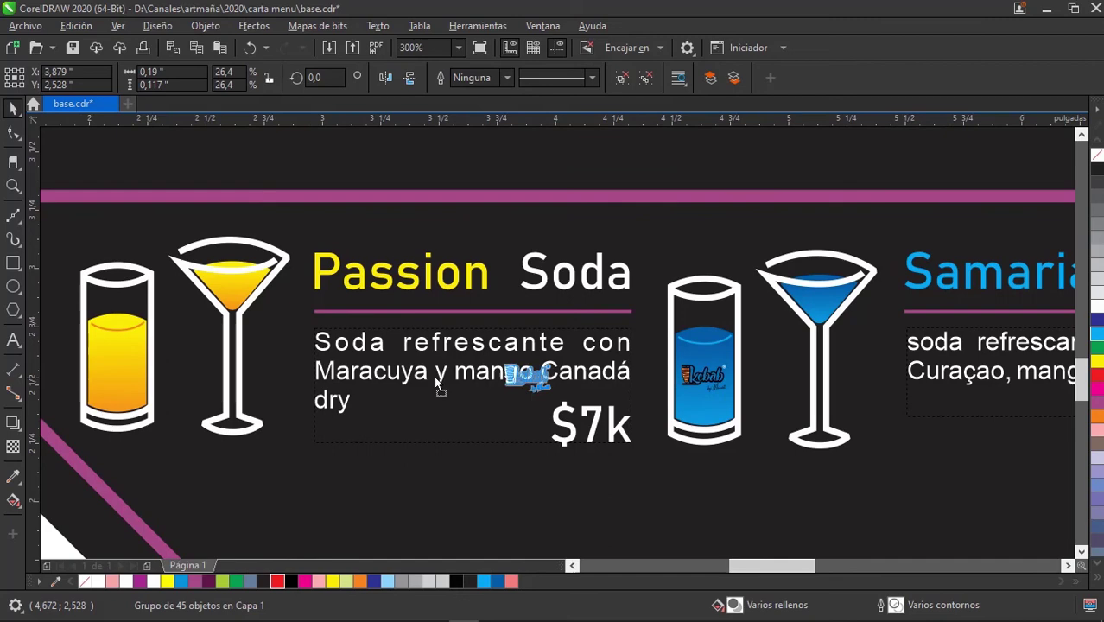
left_click_drag(125, 377, 110, 386)
right_click(112, 384)
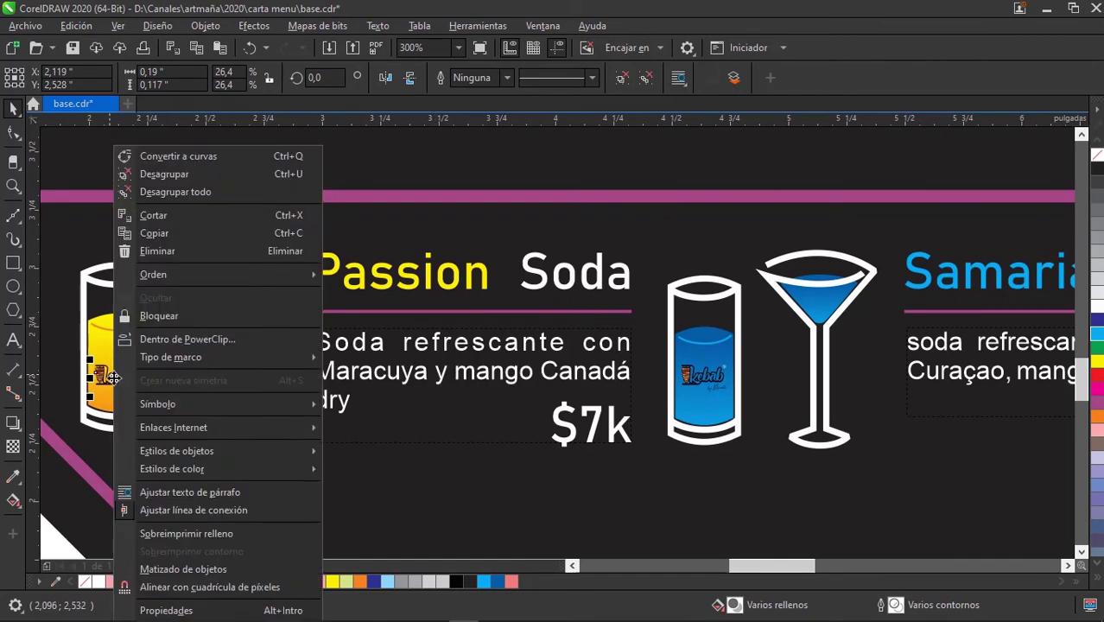
mouse_move(153, 274)
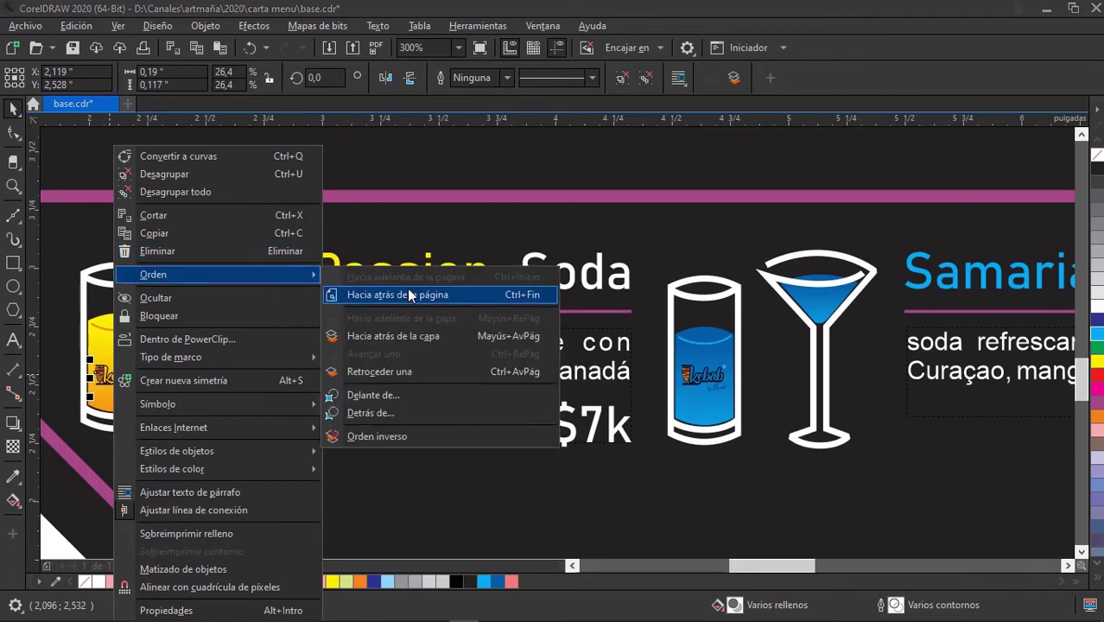
left_click(65, 369)
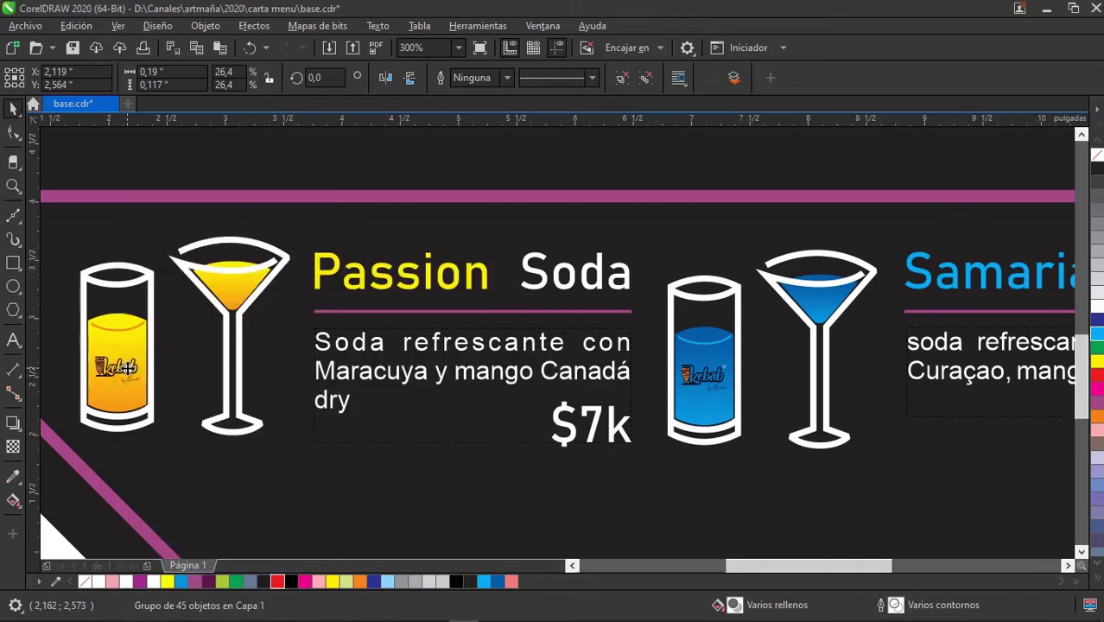
scroll(127, 368, "down", 1)
scroll(728, 373, "up", 2)
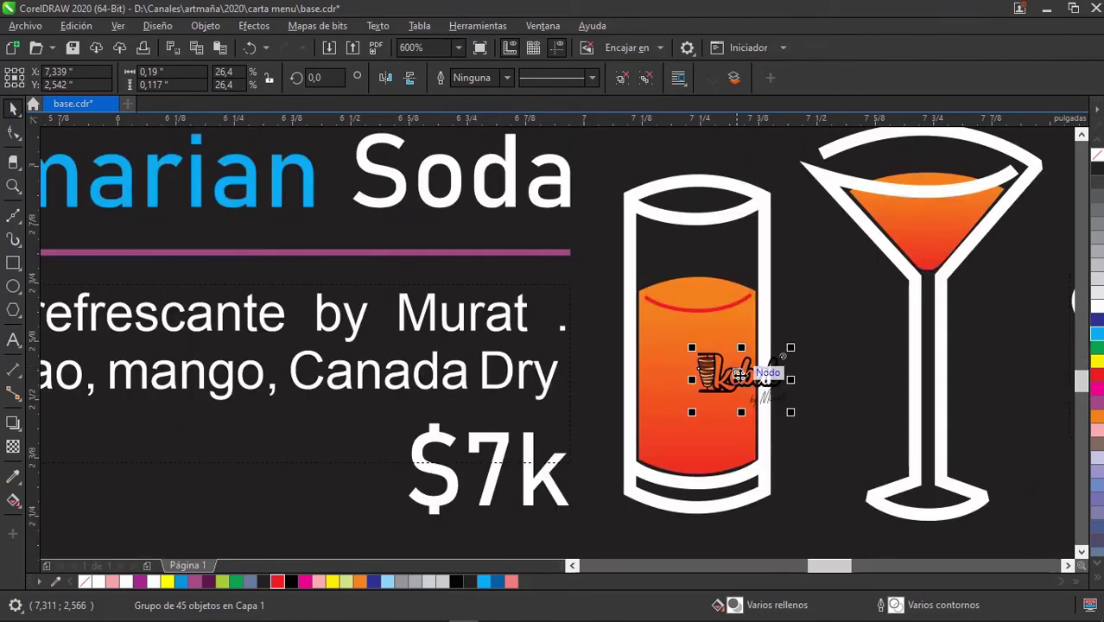
scroll(728, 373, "up", 1)
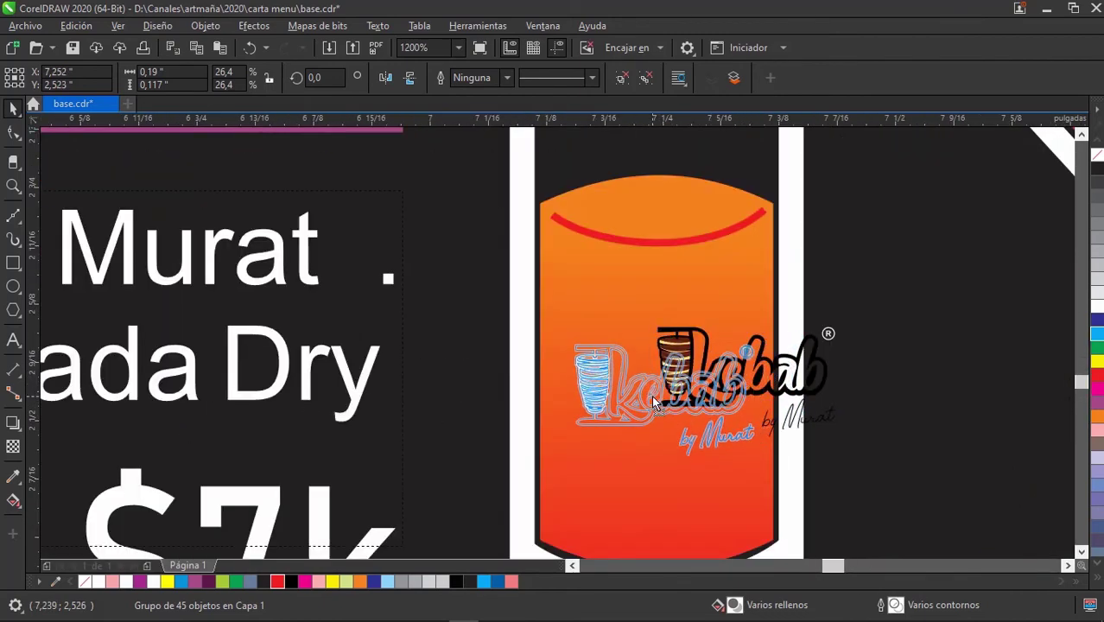
scroll(651, 395, "down", 3)
Delete the spare Kebab logo beside the page and the drinks panel frame.
left_click(244, 468)
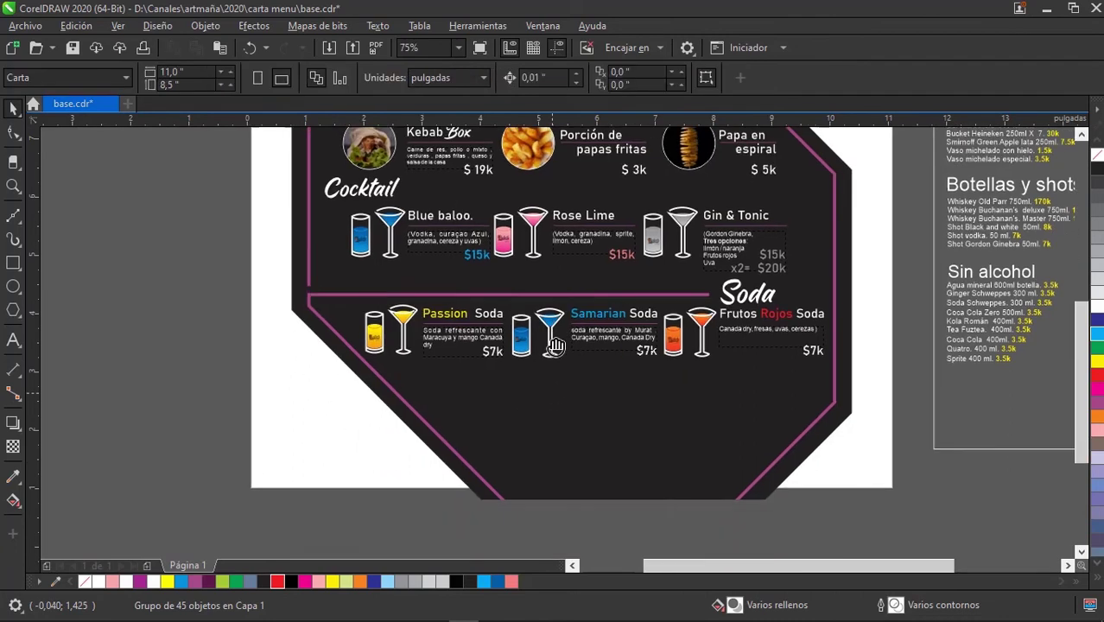
left_click_drag(653, 350, 572, 382)
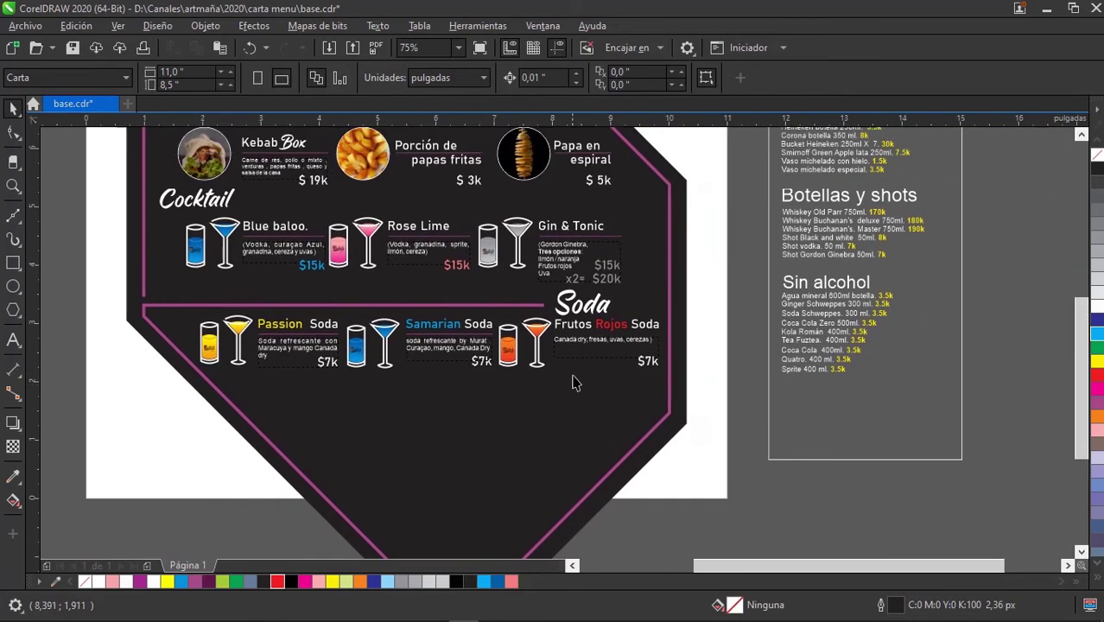
scroll(571, 382, "down", 1)
left_click(840, 202)
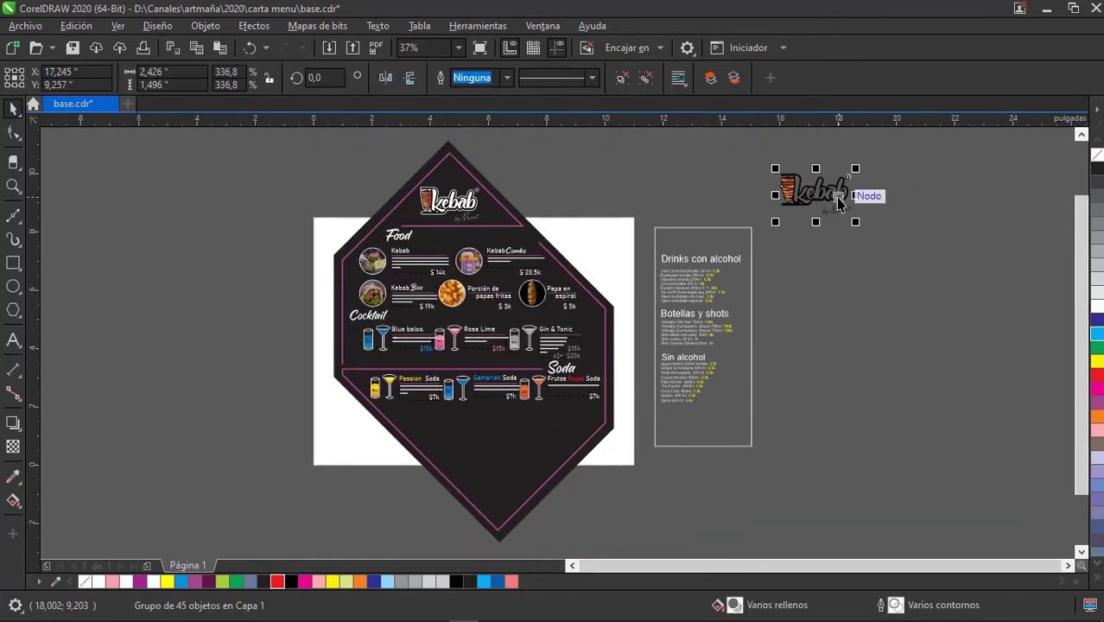
key("Delete")
left_click(688, 434)
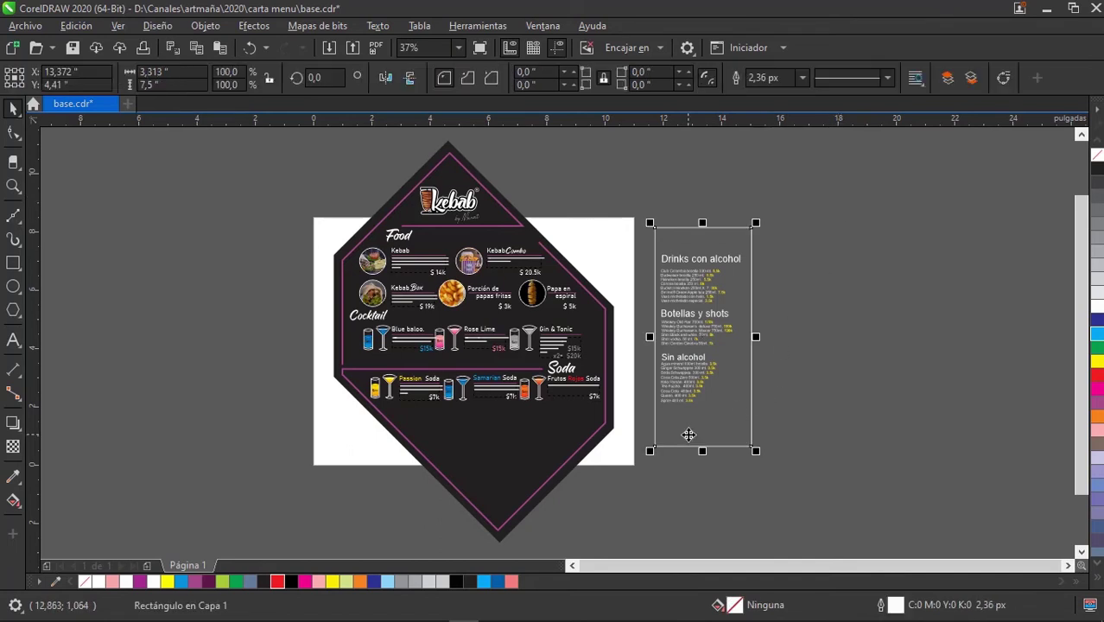
key("Delete")
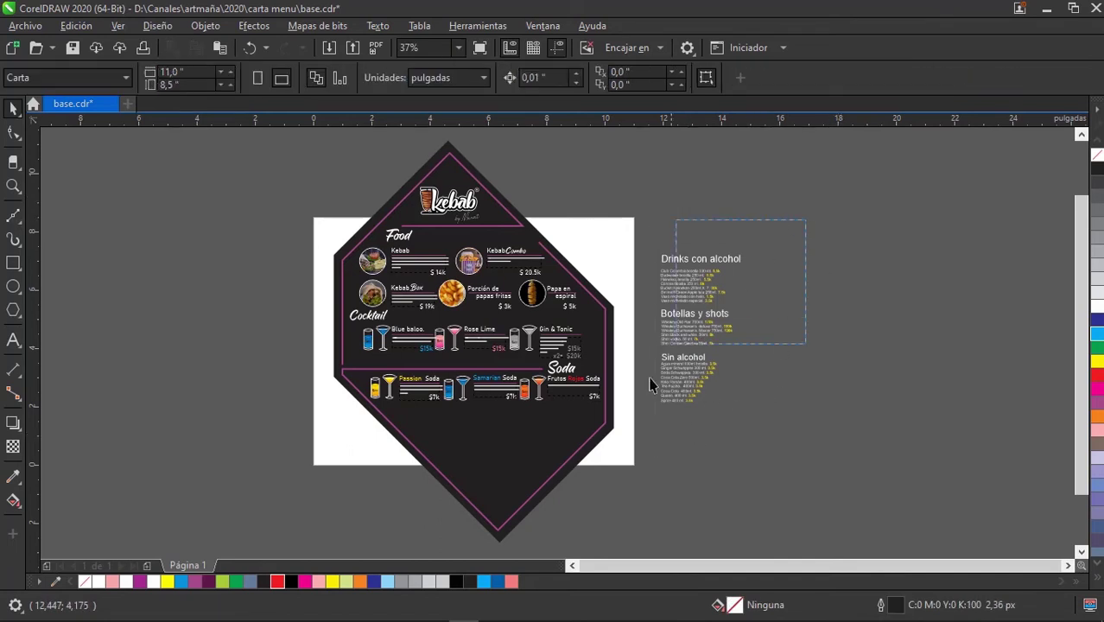
Move all the drink price list text left of the menu onto the grey pasteboard.
left_click_drag(630, 432, 760, 246)
left_click_drag(702, 295, 333, 451)
scroll(407, 431, "down", 2)
scroll(407, 431, "left", 1)
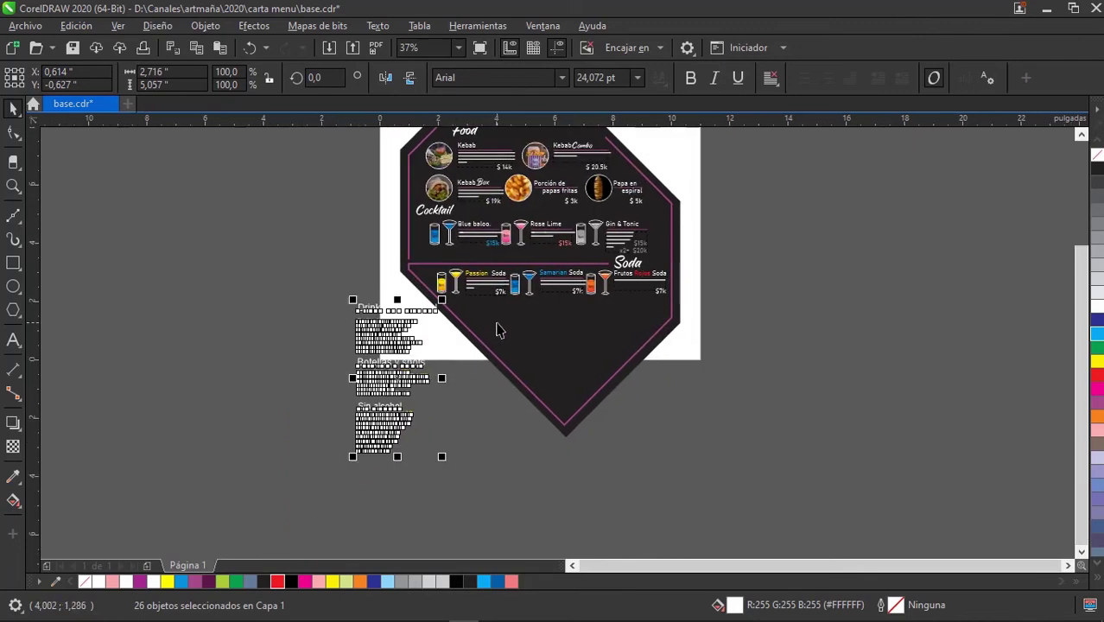
scroll(515, 323, "up", 2)
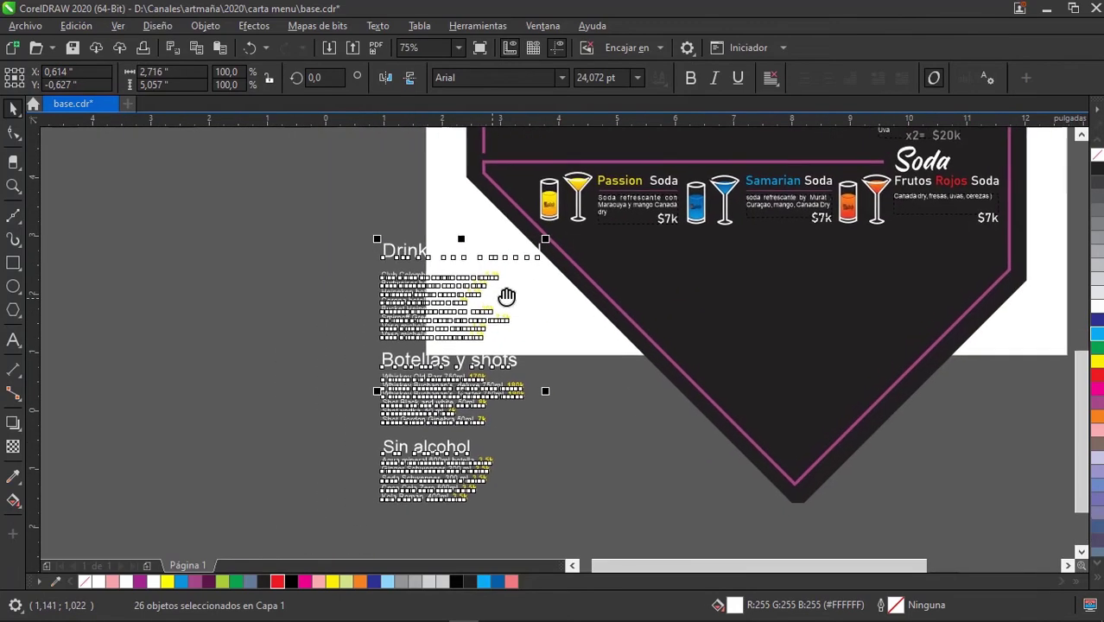
left_click_drag(515, 257, 333, 183)
Set the Drinks con alcohol, Botellas y shots and Sin alcohol headings to the Billgates script font.
left_click(333, 182)
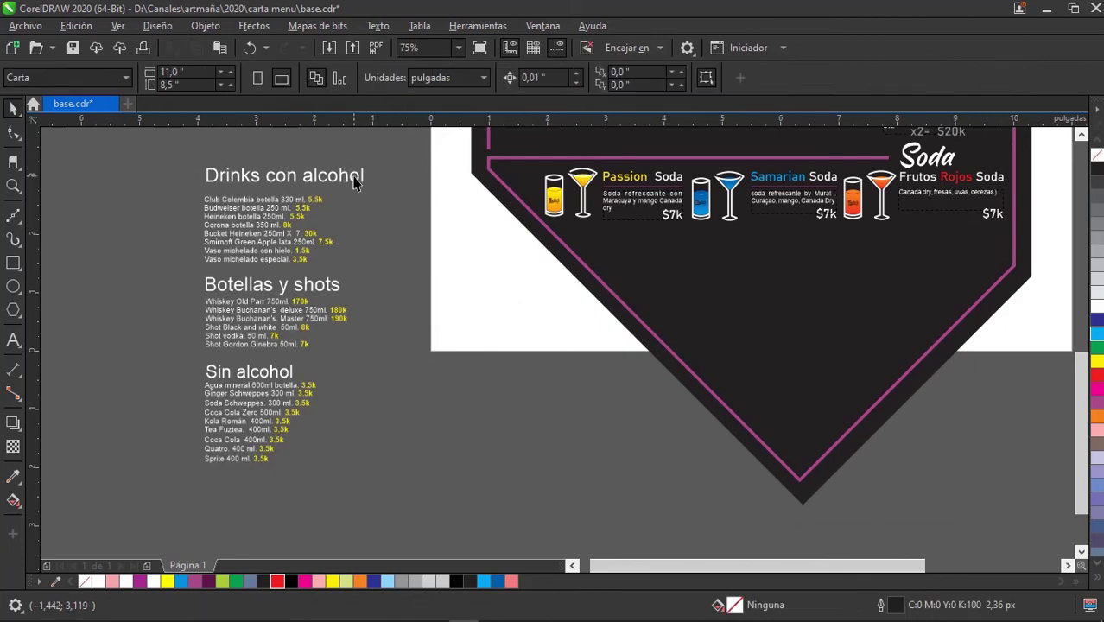
left_click(337, 299, "shift")
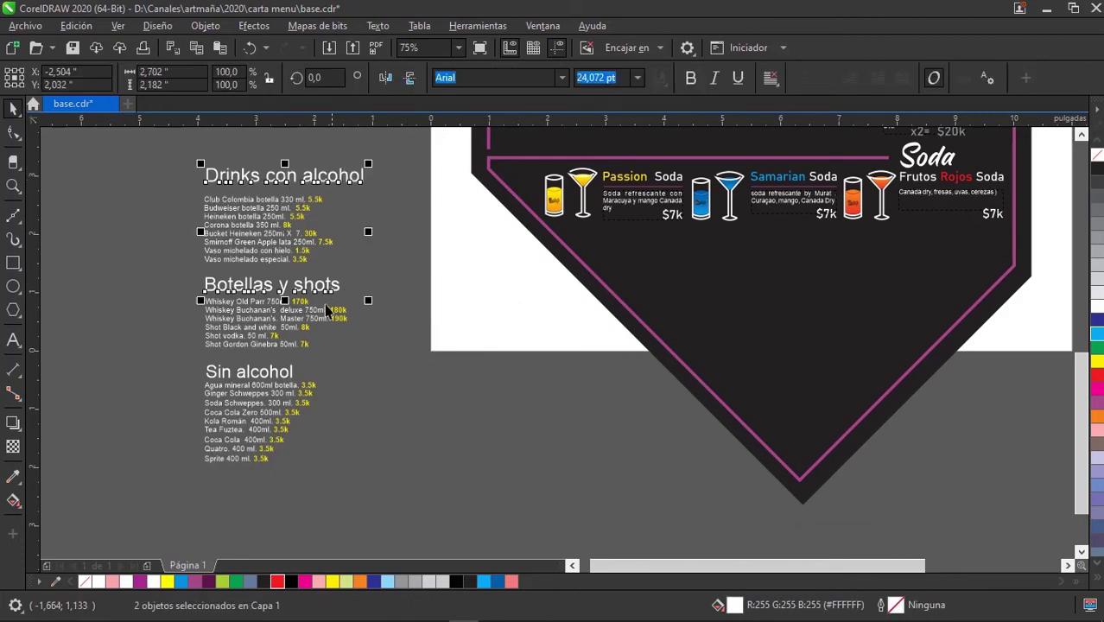
left_click(289, 380, "shift")
left_click_drag(512, 313, 369, 420)
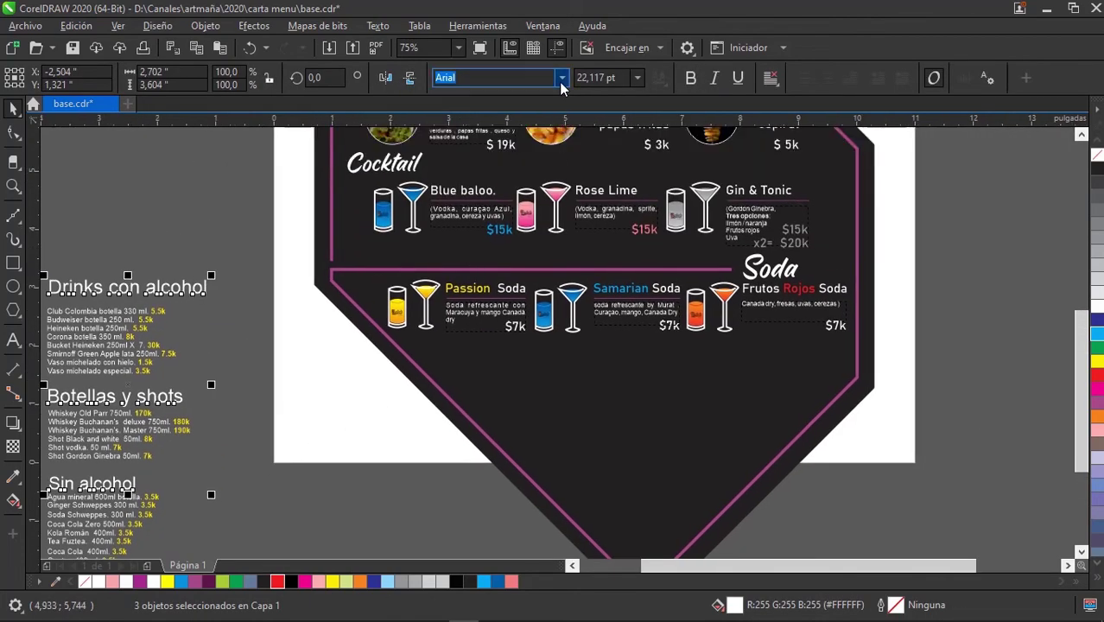
left_click(562, 78)
left_click(509, 136)
left_click_drag(357, 366, 534, 335)
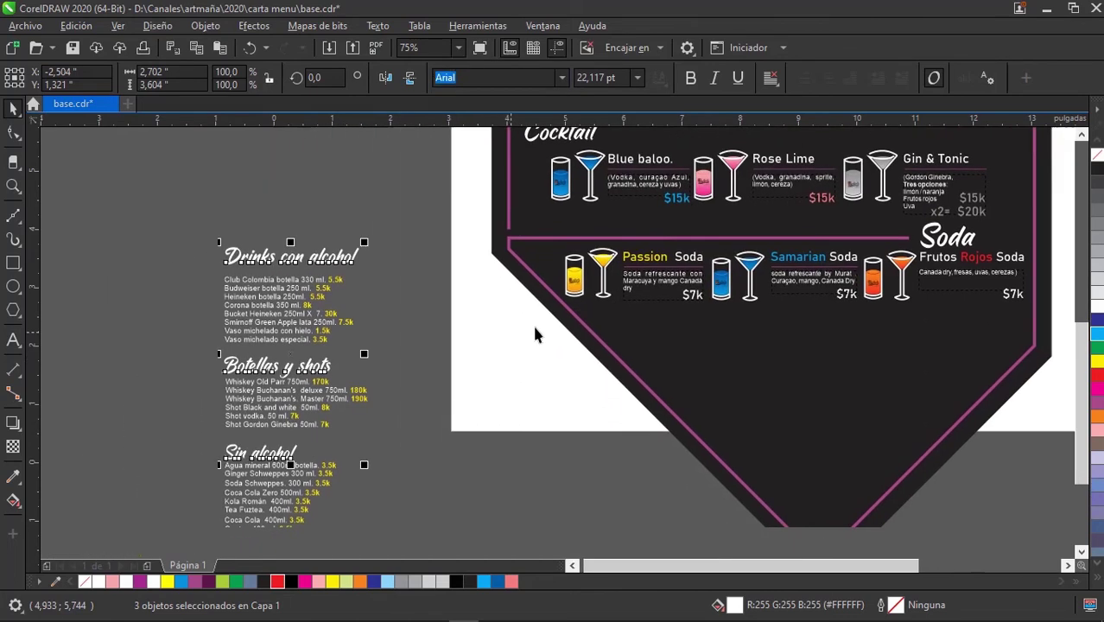
left_click(414, 272)
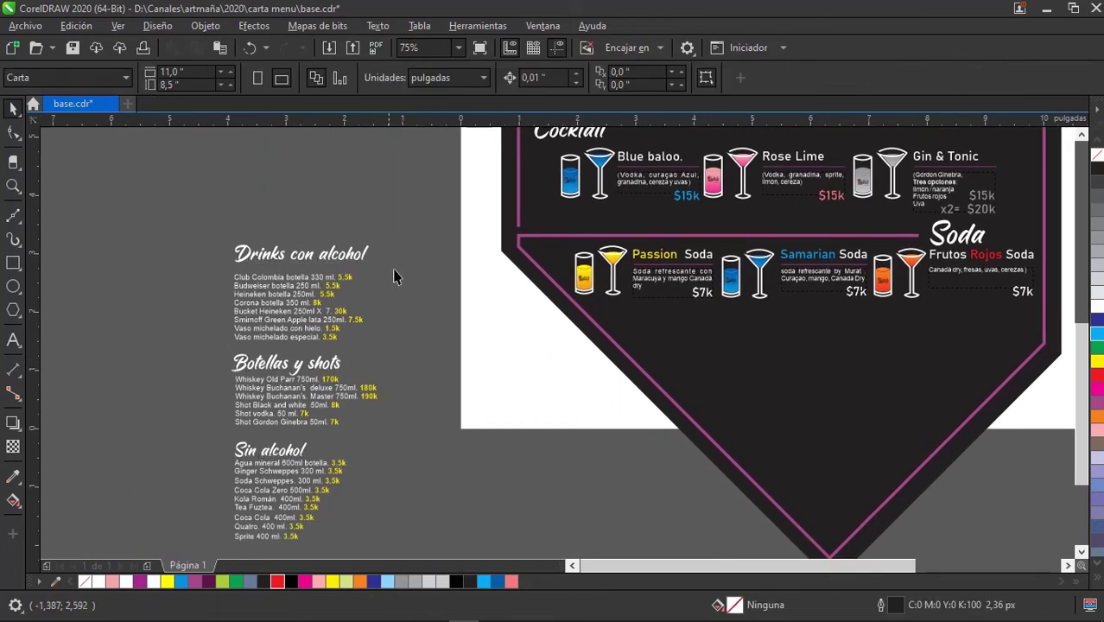
Place the Drinks con alcohol heading and its eight-line beer price list on the dark panel.
left_click_drag(356, 259, 725, 343)
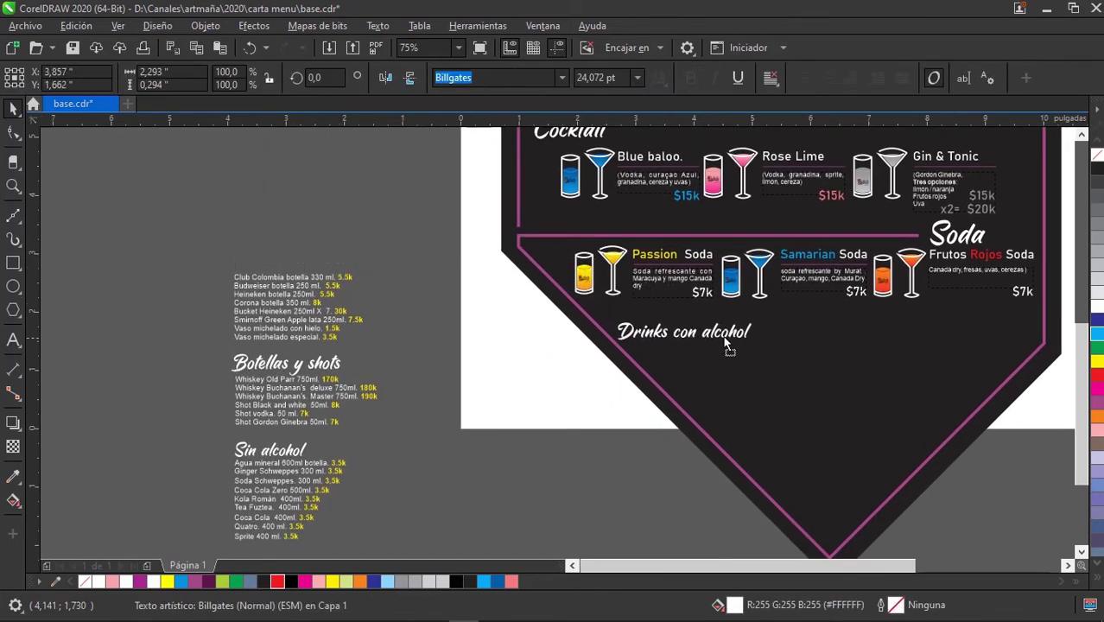
left_click_drag(726, 344, 734, 336)
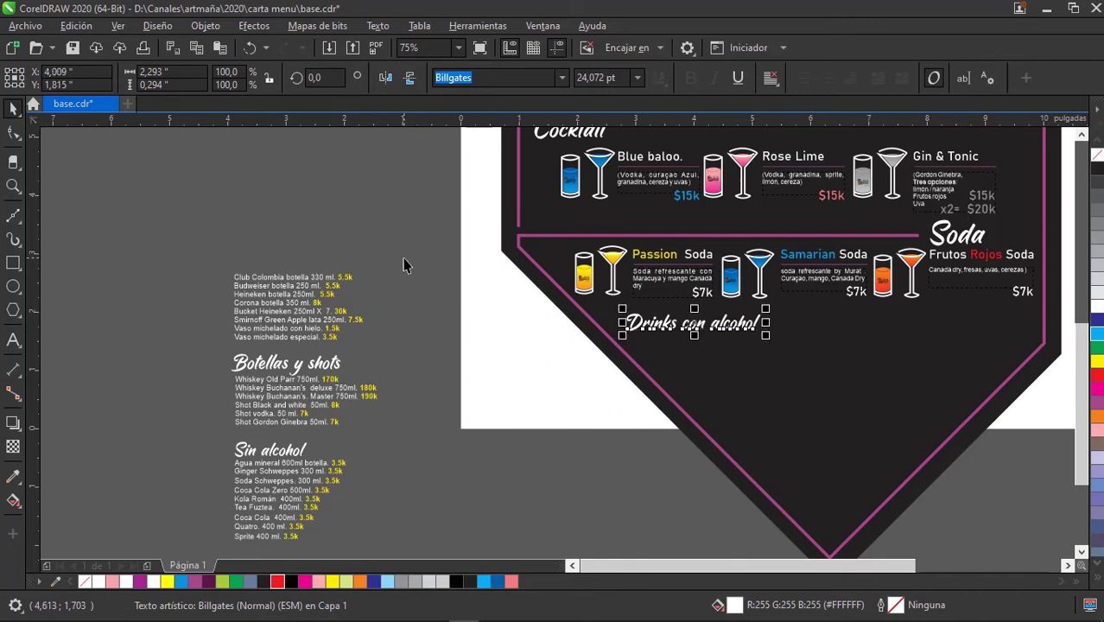
left_click_drag(407, 229, 227, 346)
mouse_move(337, 331)
left_mouse_down()
mouse_move(623, 363)
mouse_move(701, 389)
left_mouse_up()
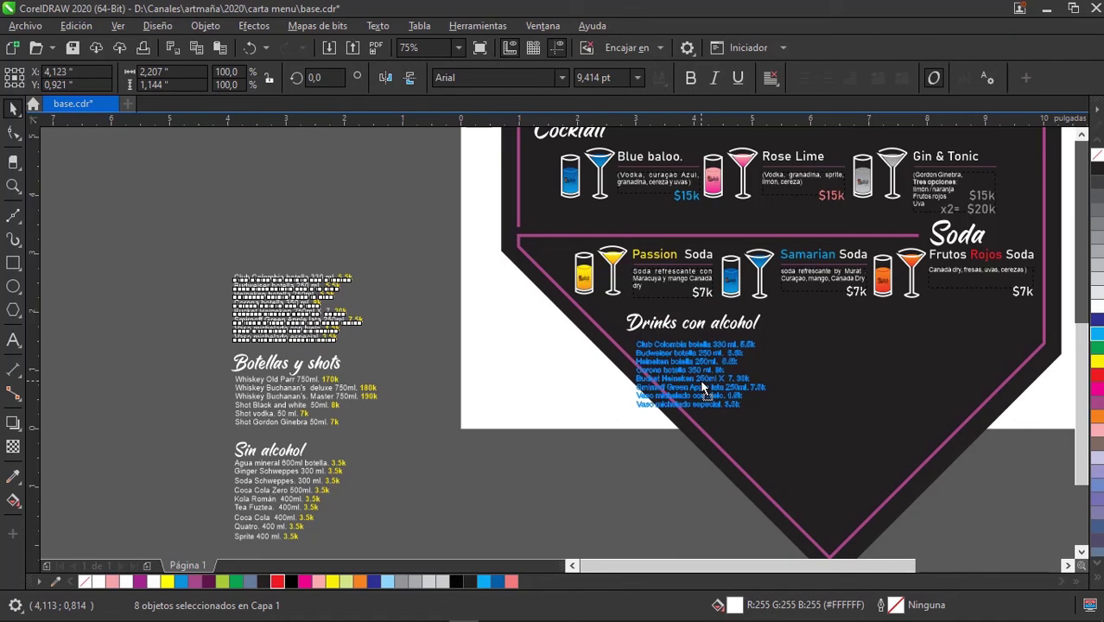
left_click(591, 438)
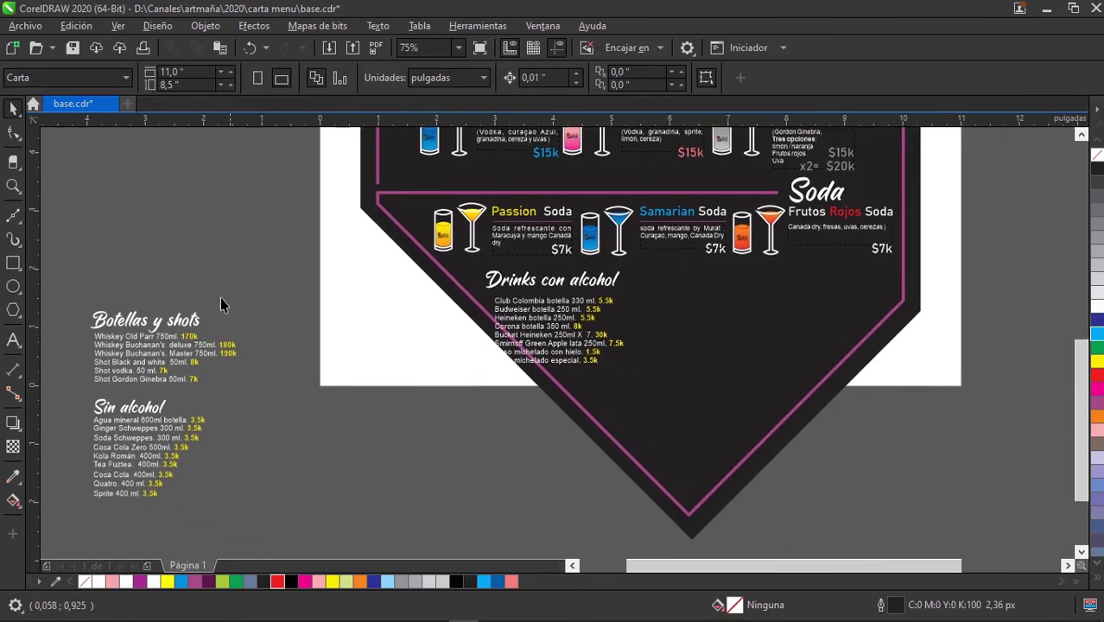
Place Botellas y shots with its whiskey list and Sin alcohol with its soft-drink list on the panel.
left_click_drag(149, 321, 831, 303)
left_click_drag(324, 299, 60, 399)
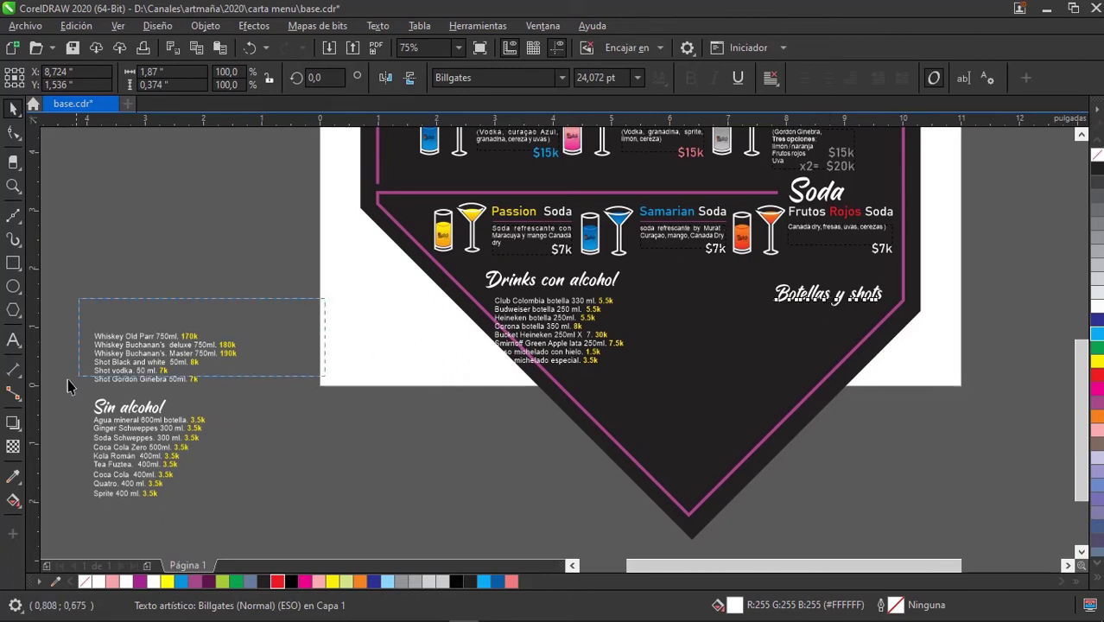
left_click_drag(164, 361, 820, 336)
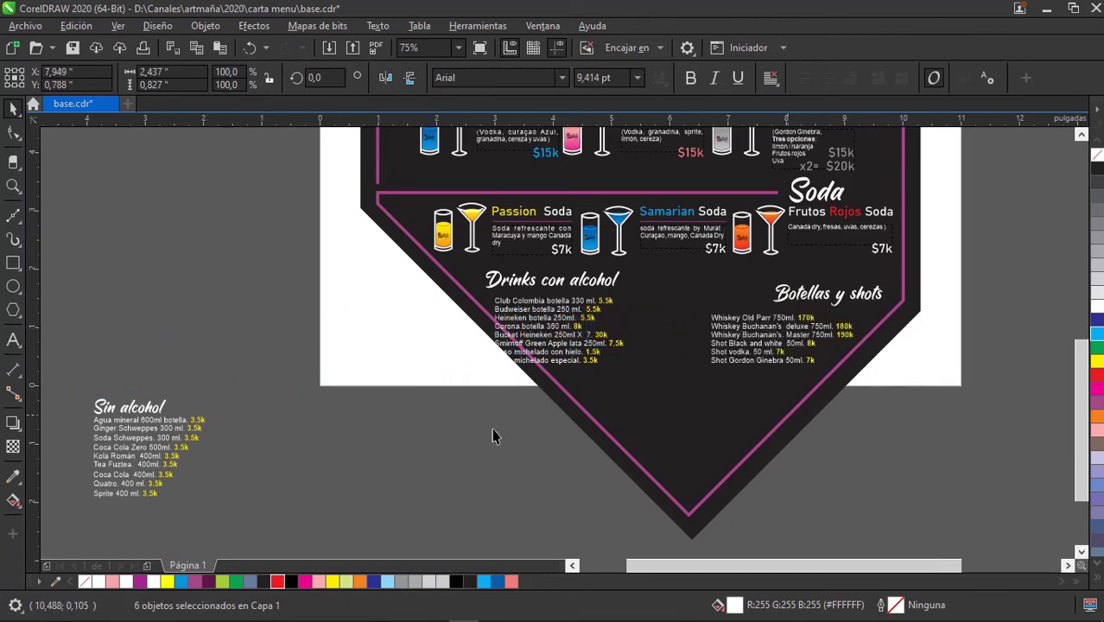
left_click(492, 427)
left_click_drag(147, 415, 630, 381)
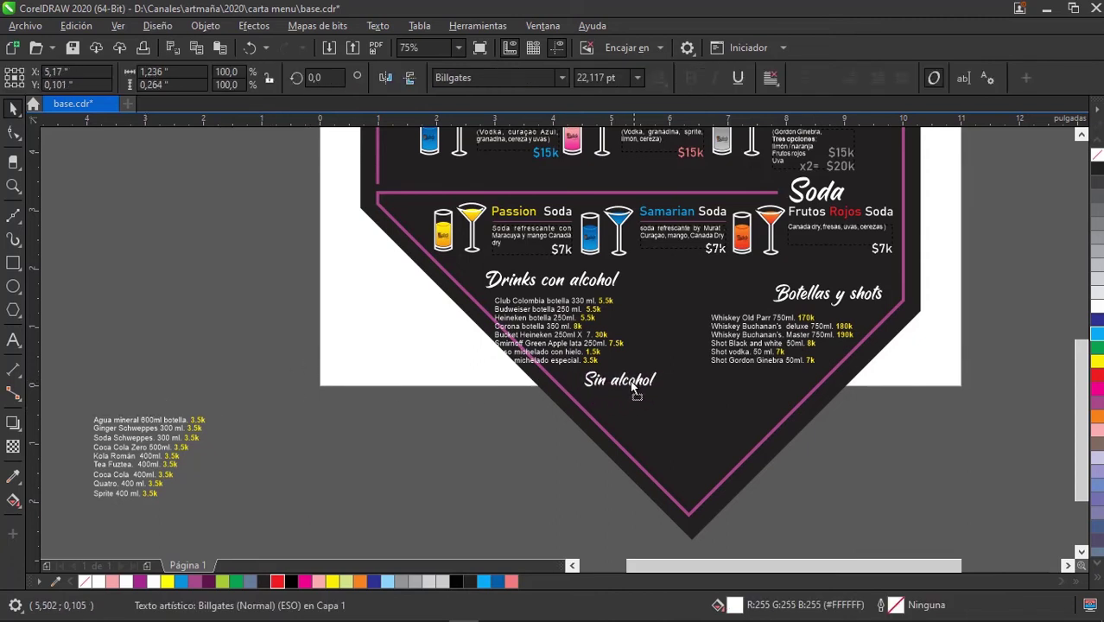
left_click_drag(259, 358, 78, 557)
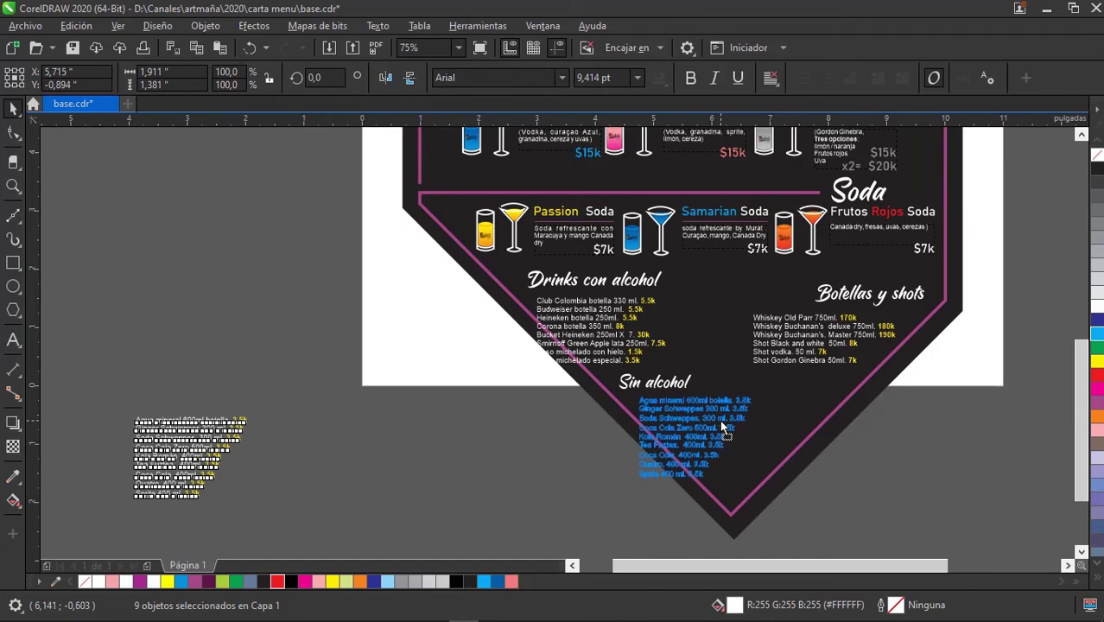
left_click_drag(348, 436, 712, 422)
Add a guideline rotated to 135° along the pink diagonal stripe, offset toward the text.
scroll(595, 293, "up", 3)
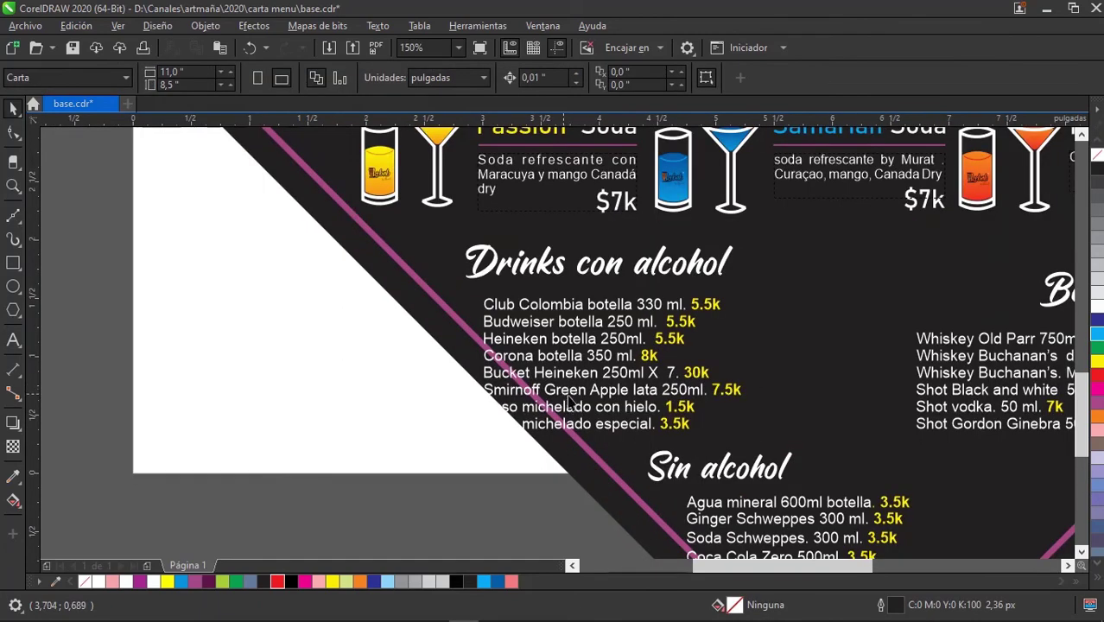
scroll(238, 337, "right", 2)
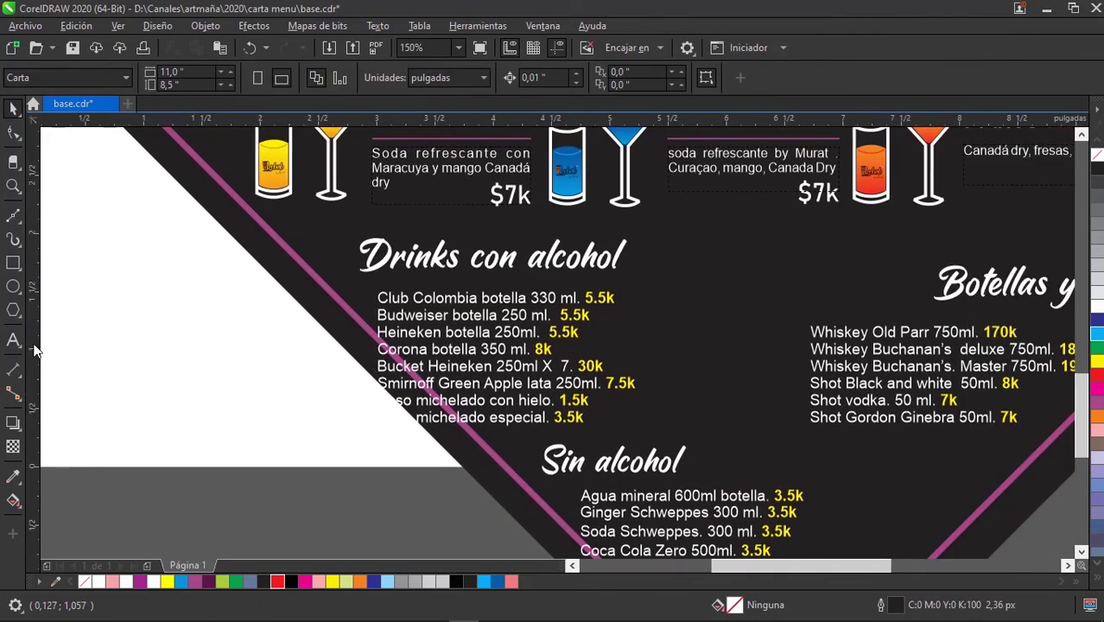
left_click_drag(285, 247, 288, 250)
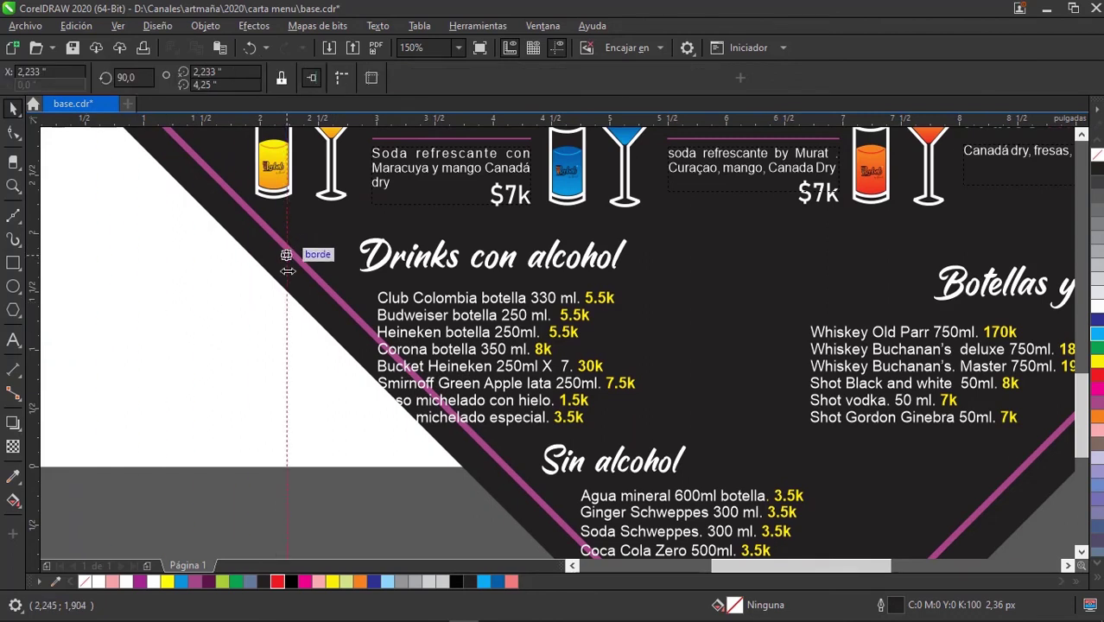
left_click(286, 342)
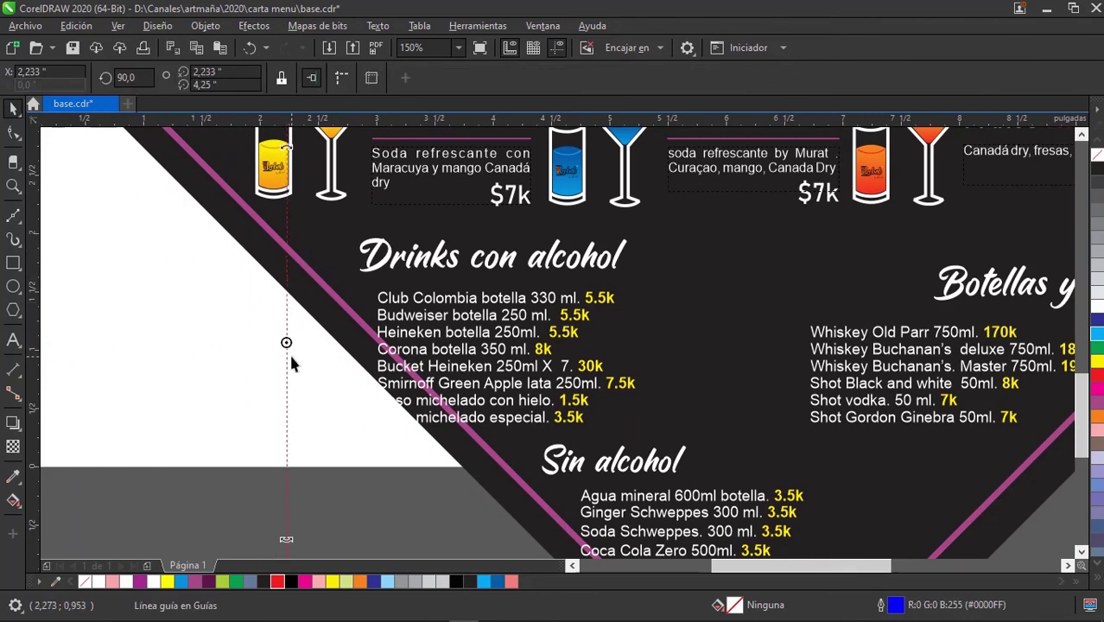
left_click_drag(286, 341, 286, 248)
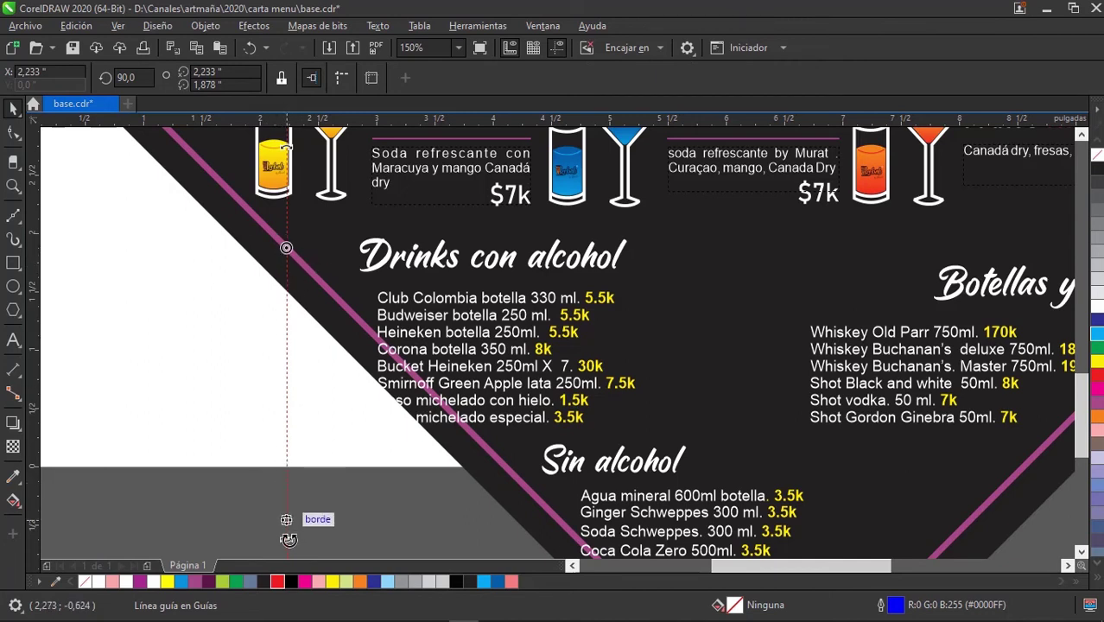
mouse_move(285, 539)
left_mouse_down()
mouse_move(447, 481)
mouse_move(515, 474)
left_mouse_up()
left_click(331, 297)
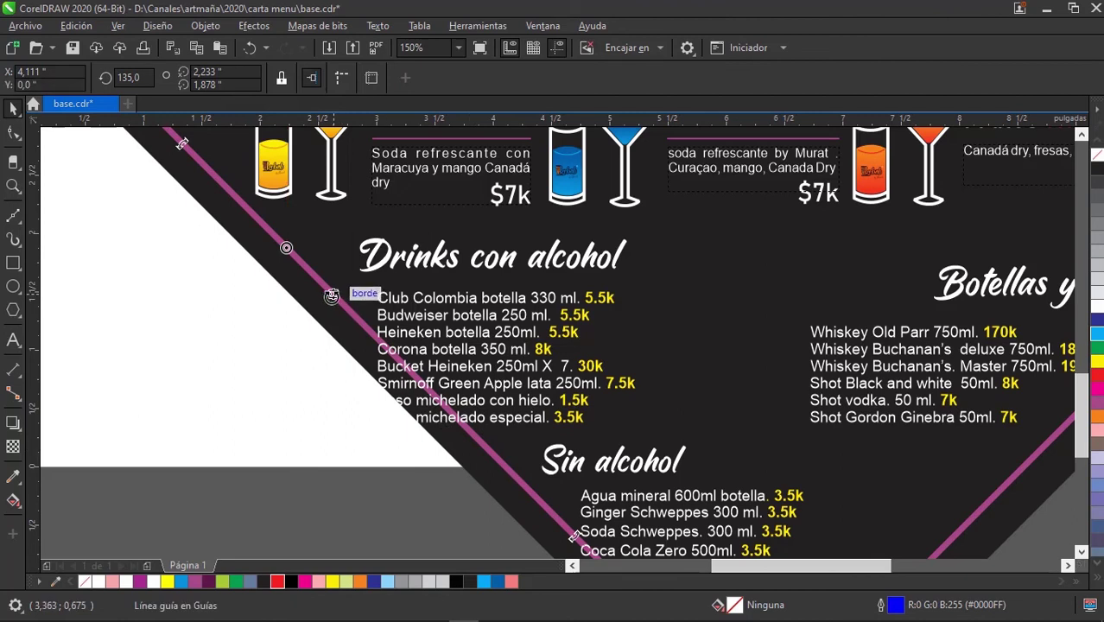
mouse_move(354, 296)
left_mouse_down()
mouse_move(518, 441)
mouse_move(406, 324)
left_mouse_up()
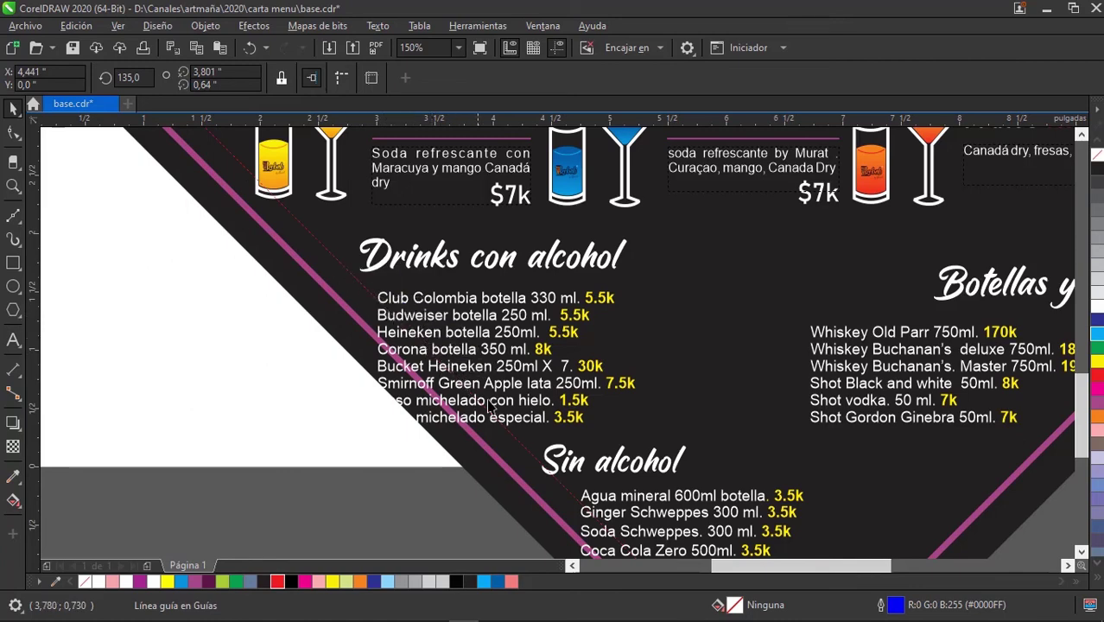
Shift the Vaso michelado, Smirnoff and Bucket Heineken lines right to follow the diagonal guide.
left_click(518, 421)
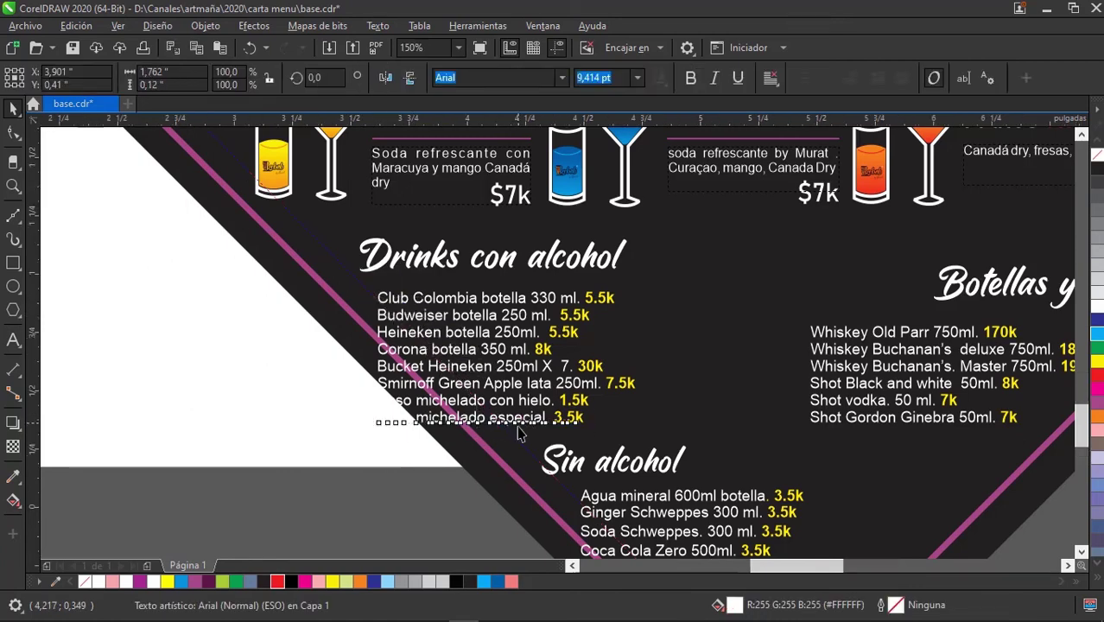
scroll(520, 422, "up", 2)
left_click_drag(521, 422, 761, 424)
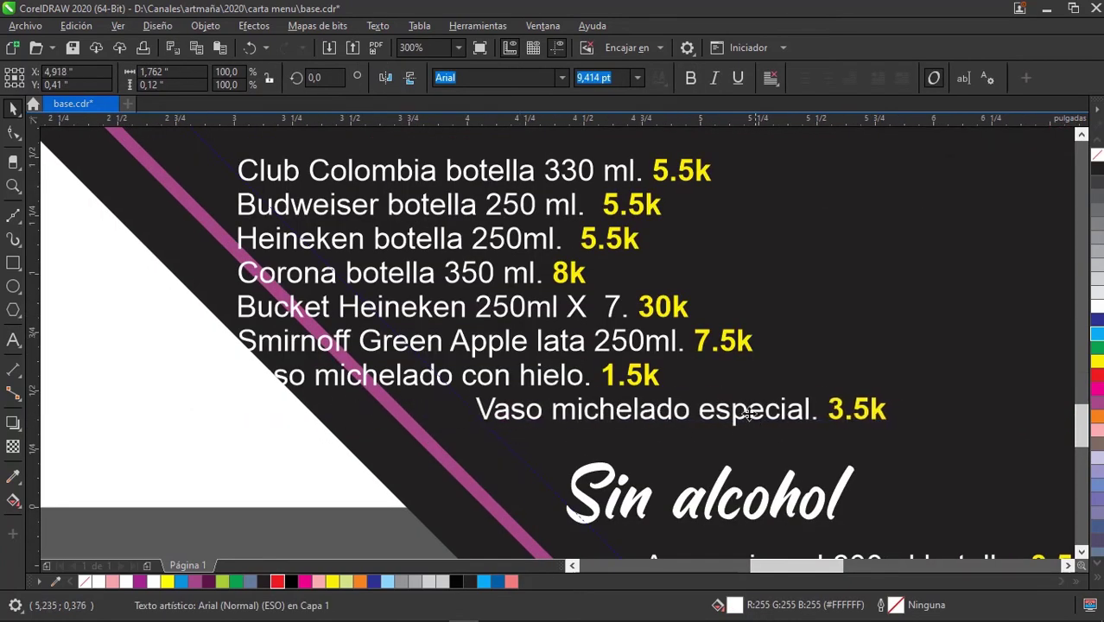
mouse_move(578, 374)
left_mouse_down()
mouse_move(872, 373)
mouse_move(779, 373)
left_mouse_up()
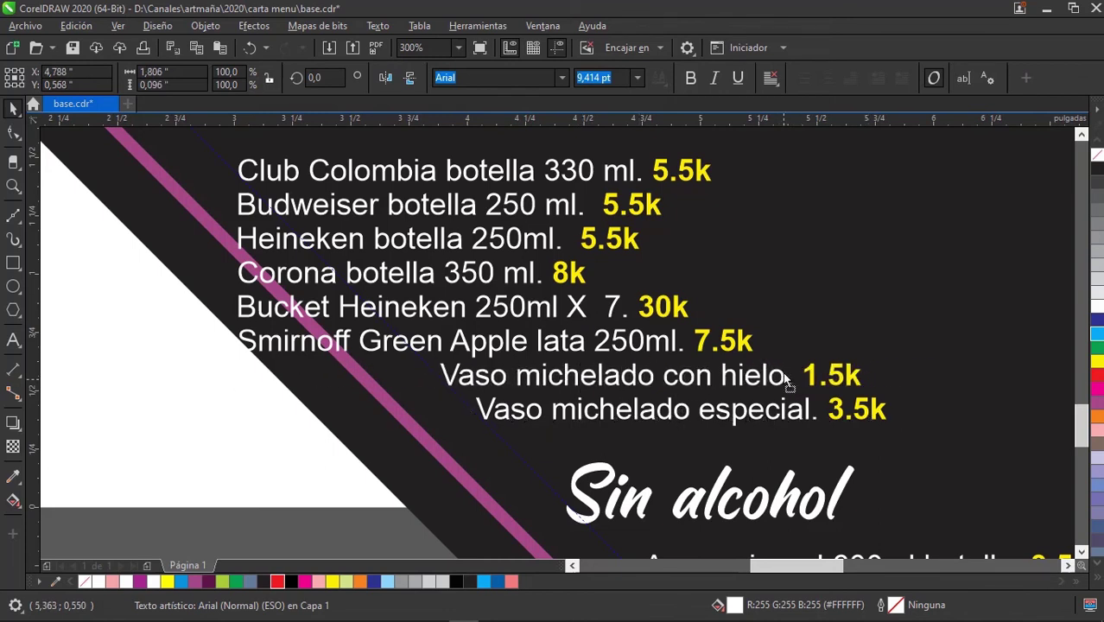
left_click(635, 346)
left_click_drag(635, 346, 809, 345)
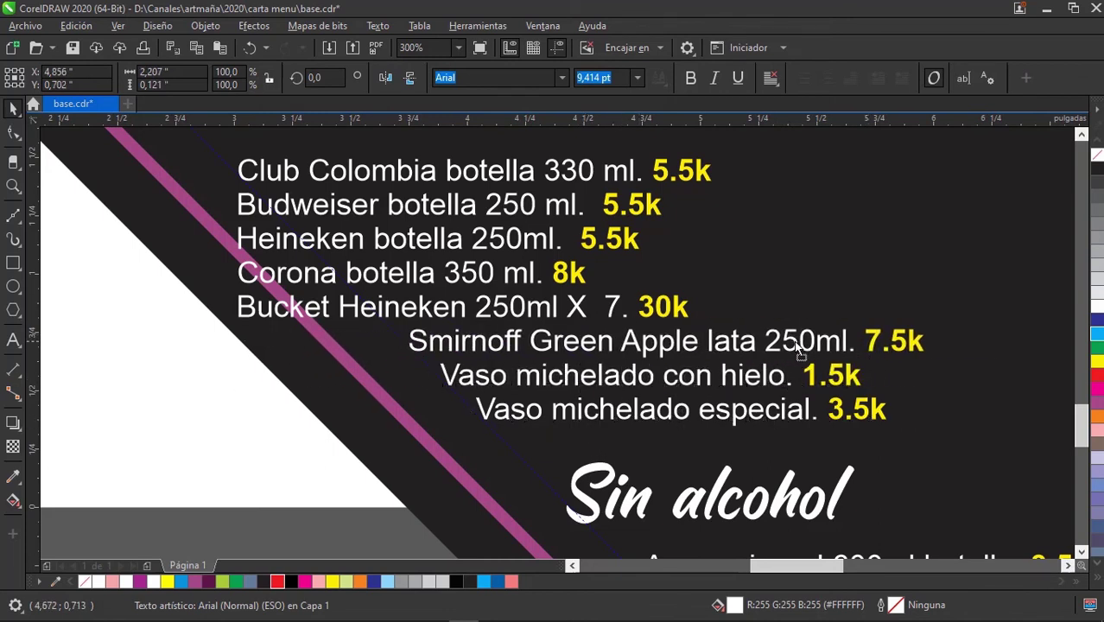
left_click(650, 311)
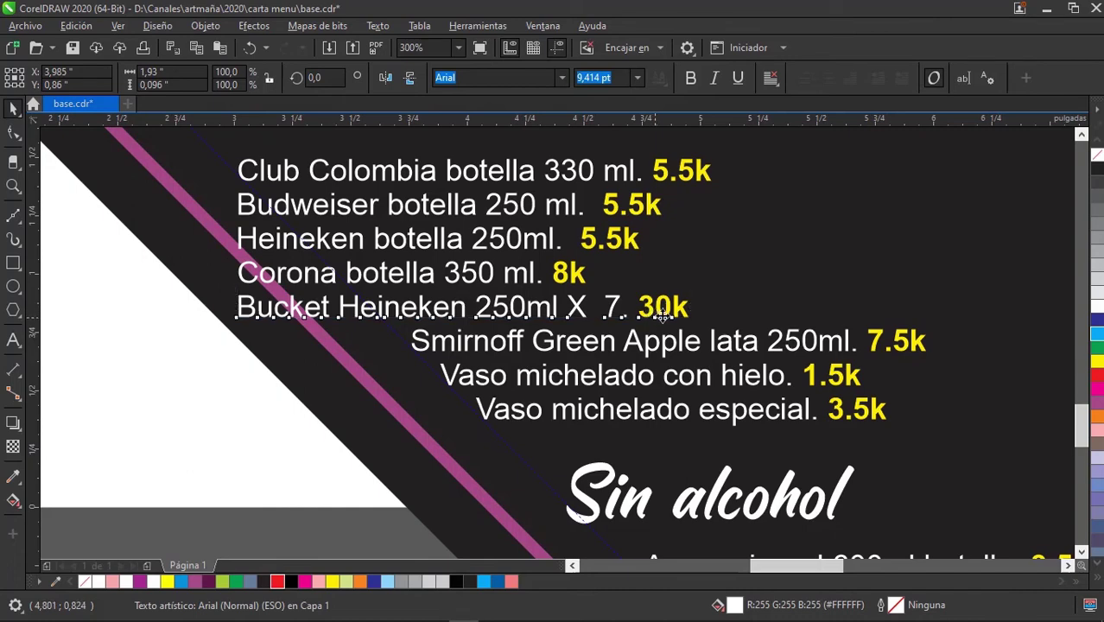
left_click_drag(650, 311, 792, 311)
Stagger the upper beer lines, including Heineken and Budweiser, rightward along the diagonal.
scroll(649, 361, "up", 1)
scroll(650, 361, "up", 2)
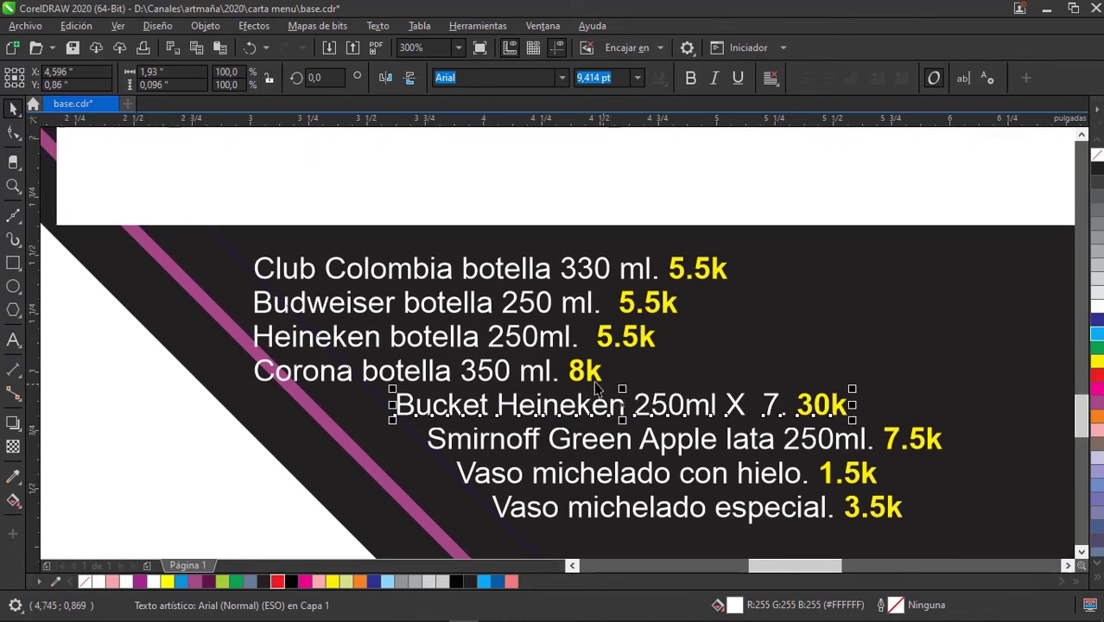
left_click_drag(595, 373, 699, 377)
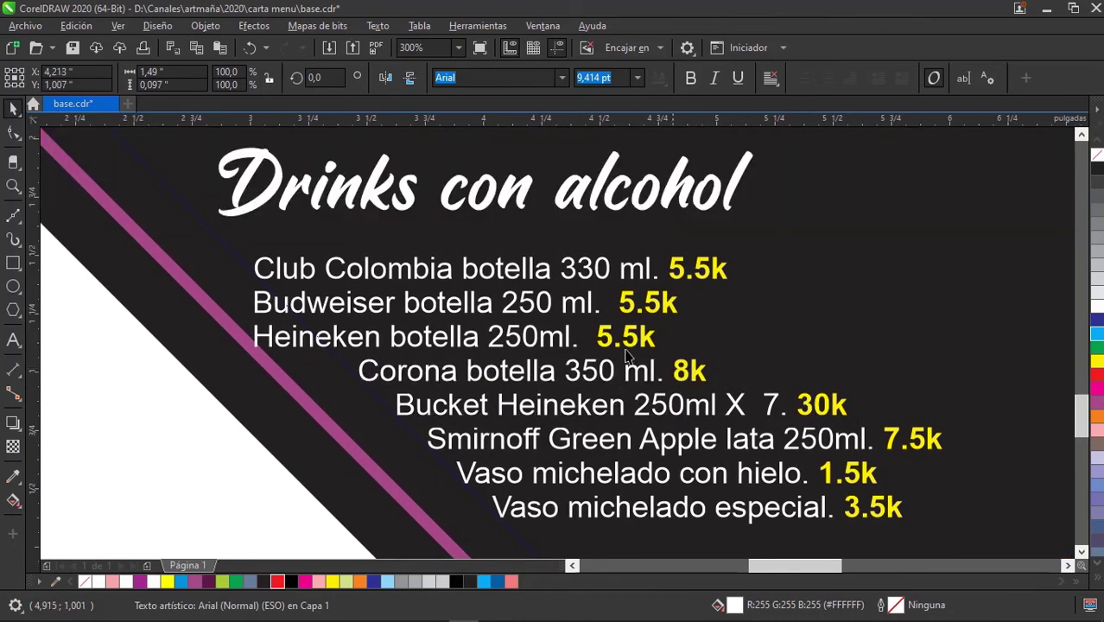
left_click_drag(636, 346, 710, 346)
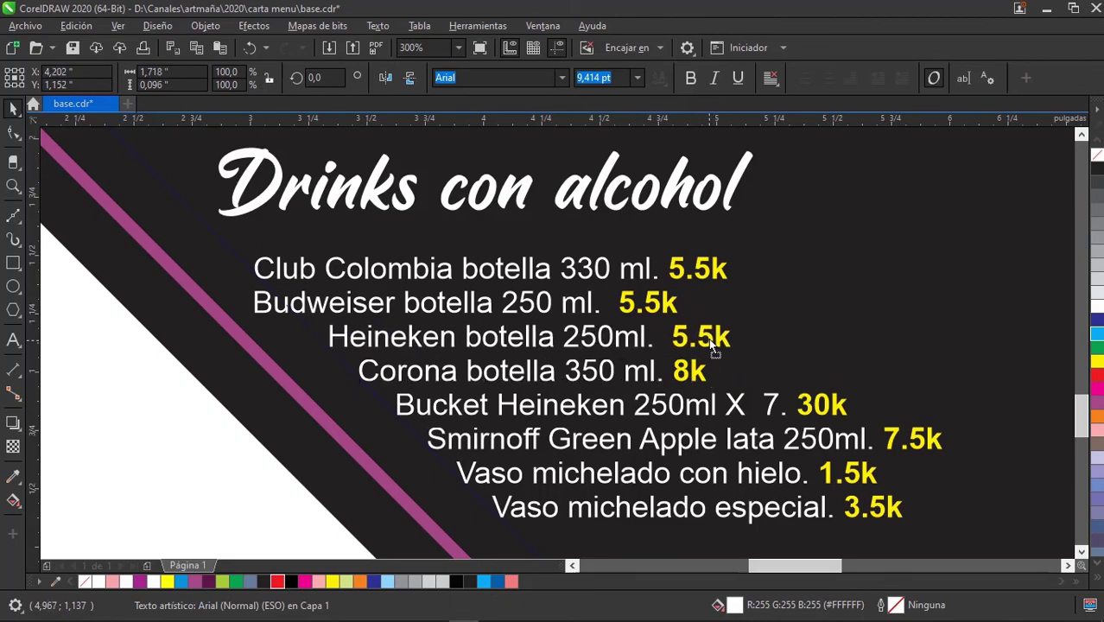
left_click_drag(672, 311, 713, 311)
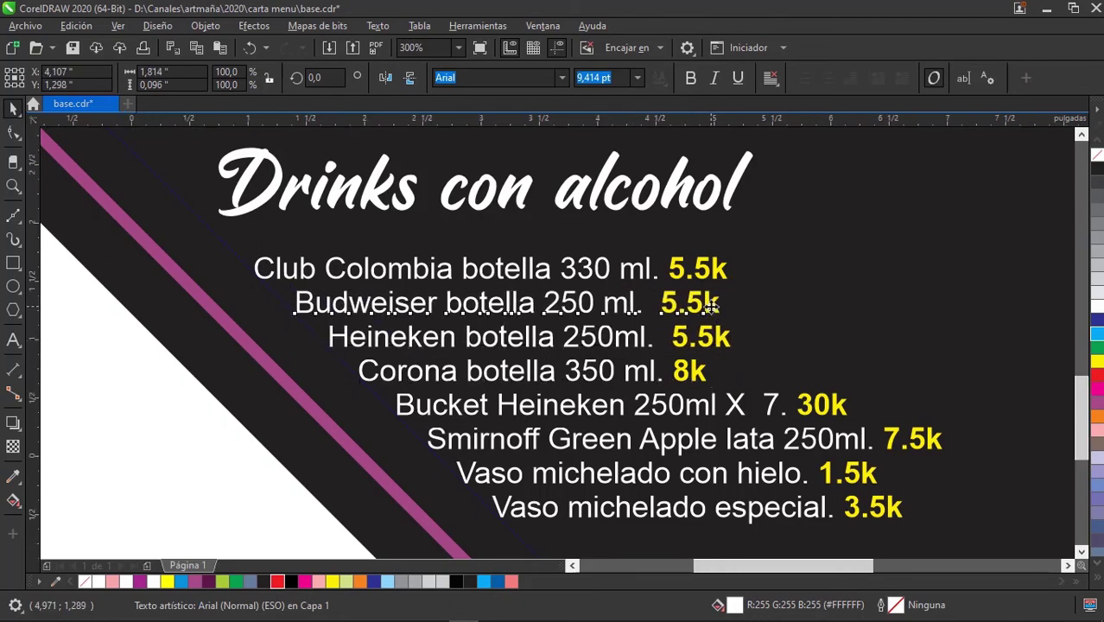
scroll(714, 315, "down", 2)
scroll(396, 242, "up", 1)
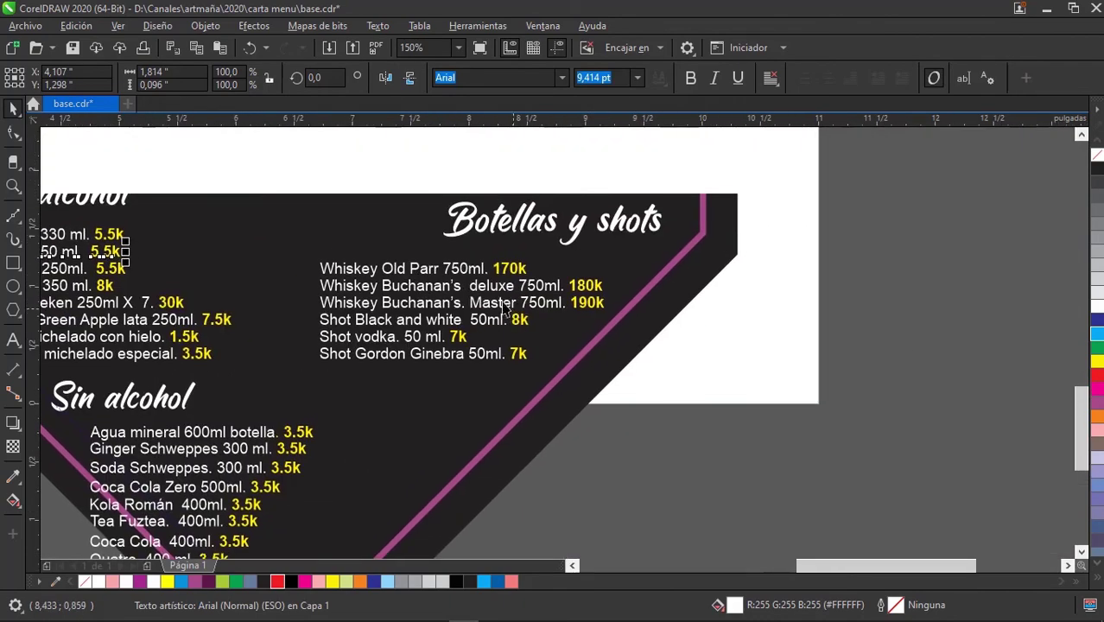
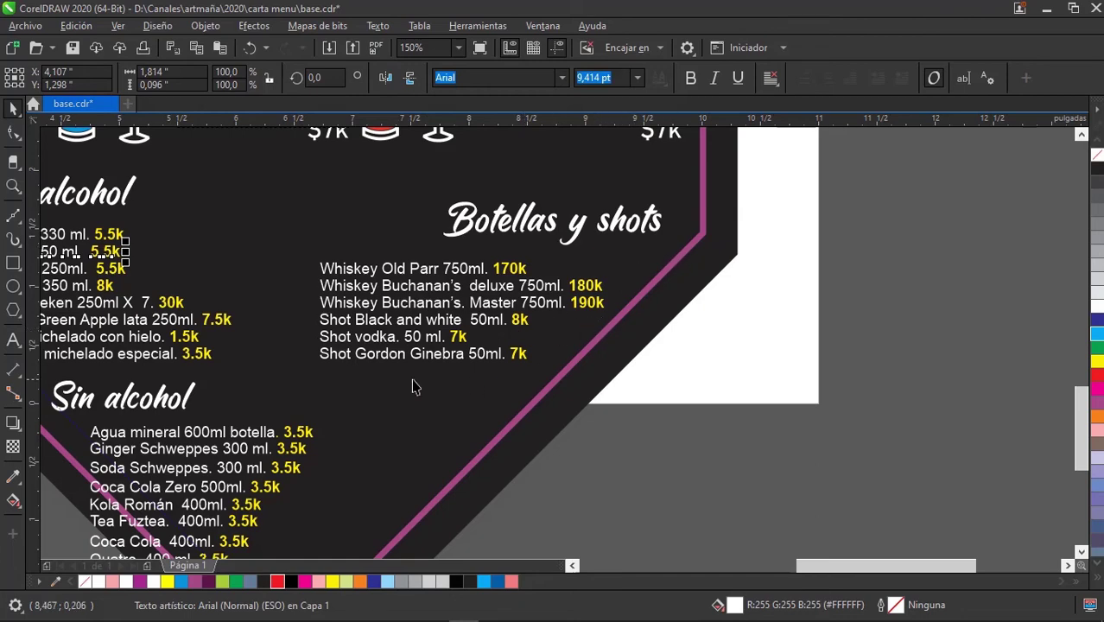
Shift the Whiskey Old Parr and Buchanan's deluxe lines to the right.
scroll(619, 321, "left", 1)
scroll(656, 311, "left", 1)
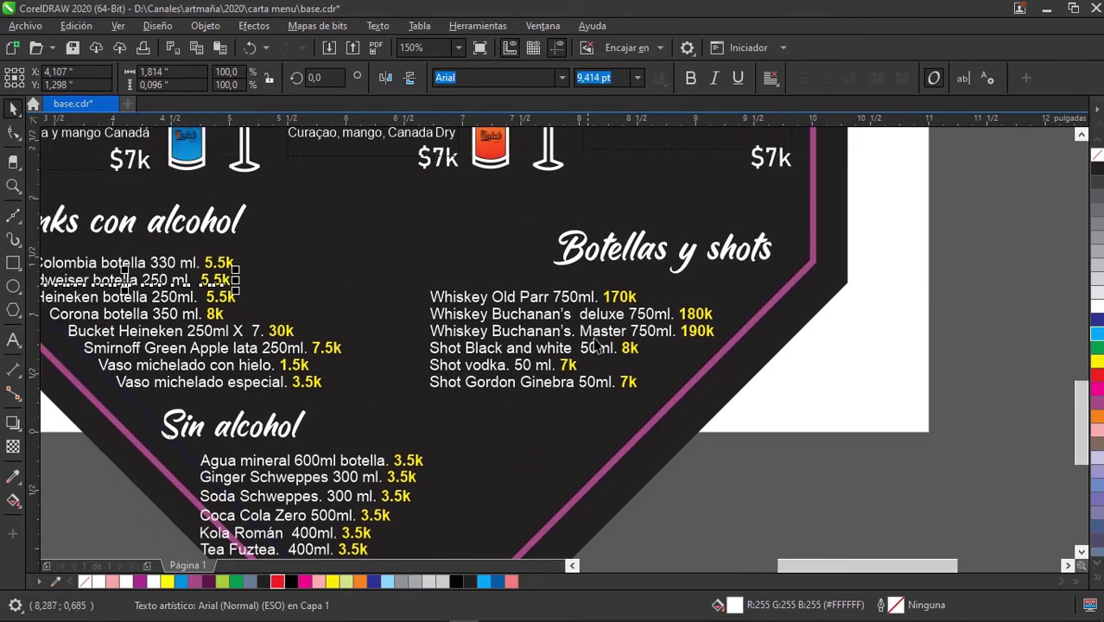
scroll(708, 298, "left", 2)
scroll(760, 285, "left", 2)
scroll(784, 281, "up", 1)
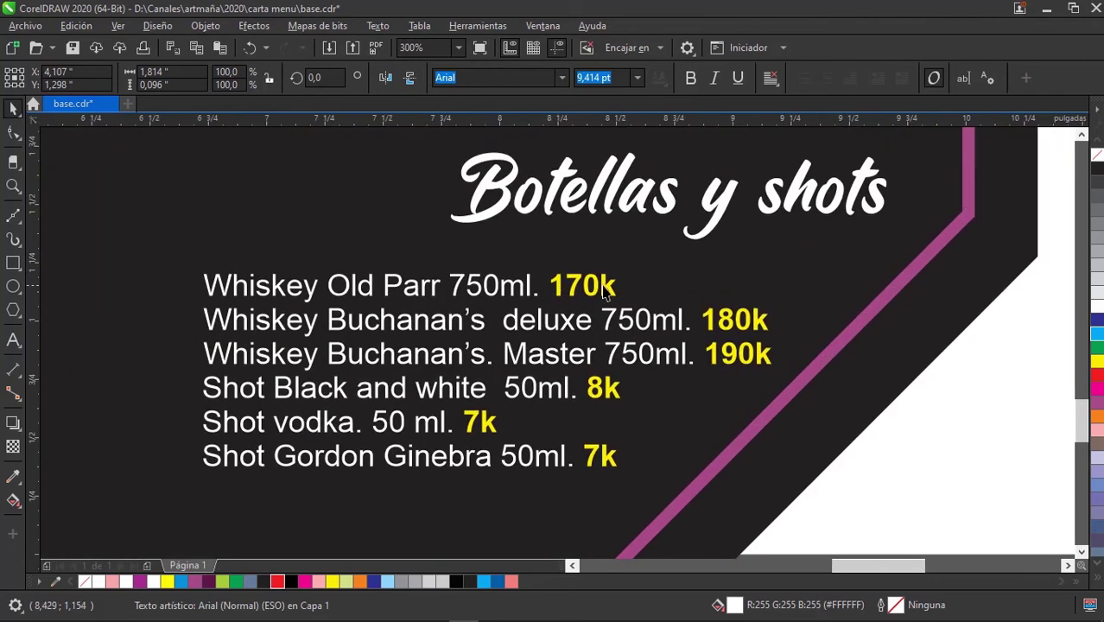
left_click_drag(612, 297, 850, 297)
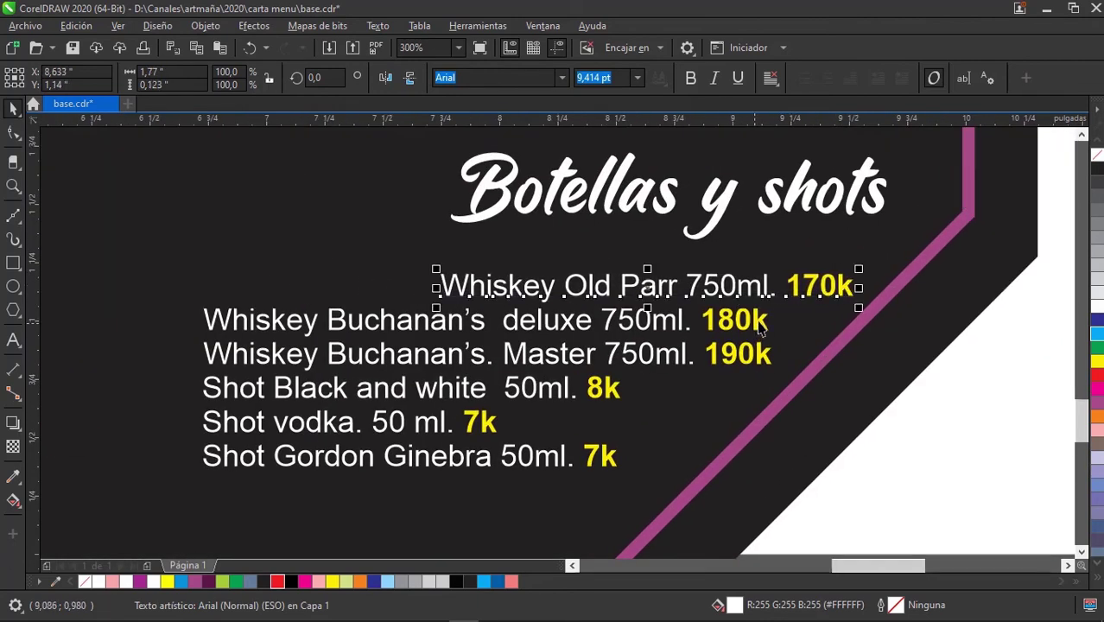
mouse_move(753, 332)
left_mouse_down()
mouse_move(781, 322)
mouse_move(764, 334)
left_mouse_up()
scroll(763, 333, "down", 1)
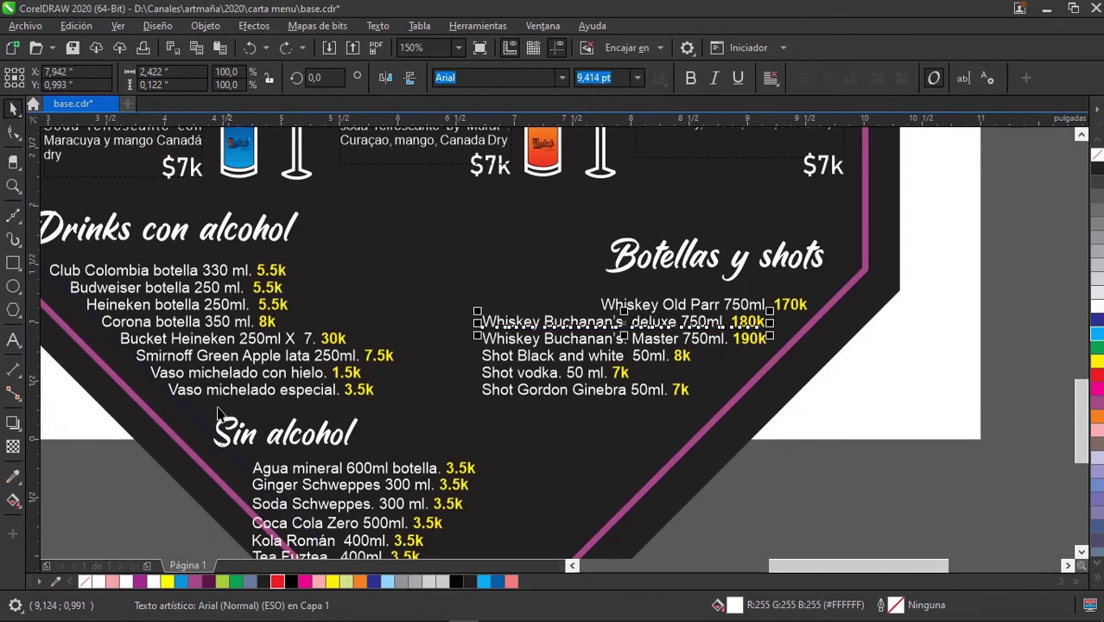
Add a guideline beside the purple border and rotate it to 225°.
left_click_drag(195, 418, 751, 412)
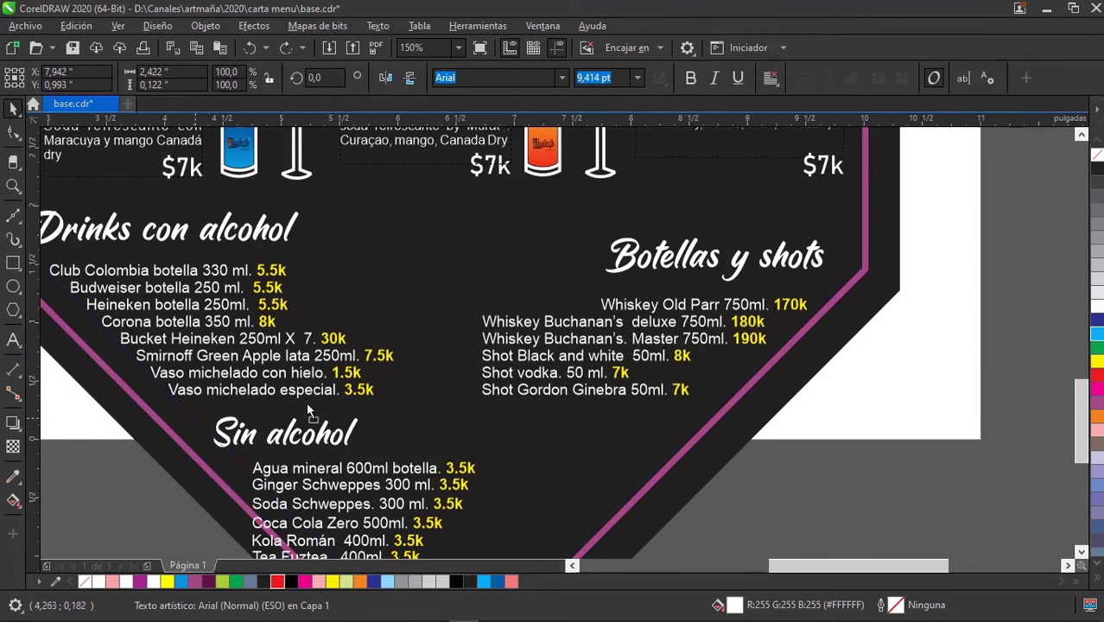
left_click(749, 404)
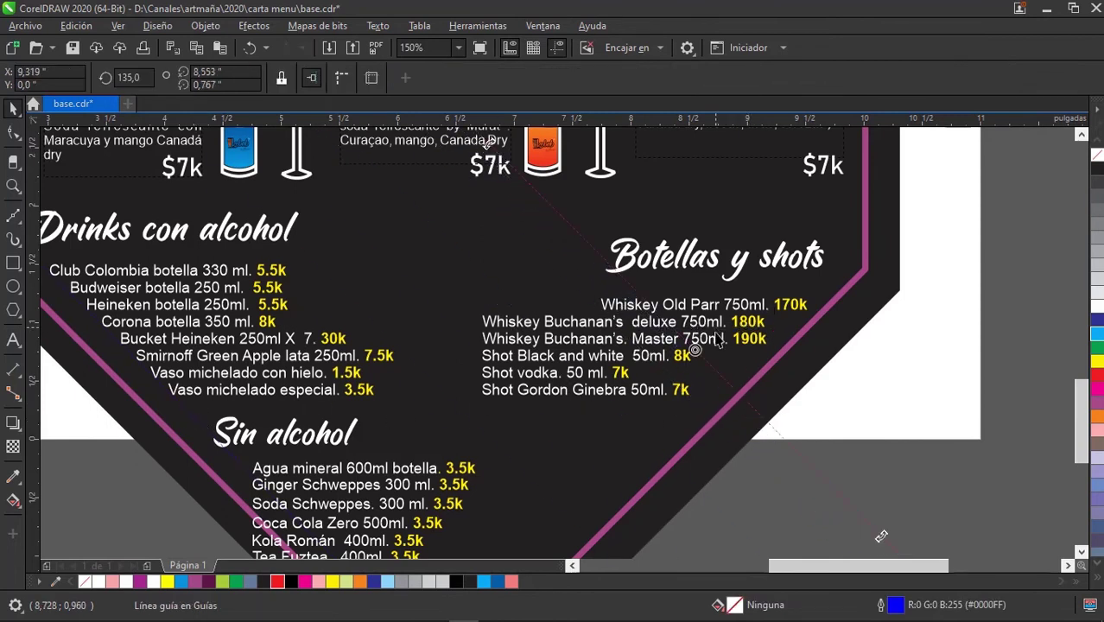
mouse_move(883, 537)
left_mouse_down()
mouse_move(832, 223)
mouse_move(834, 242)
mouse_move(907, 193)
left_mouse_up()
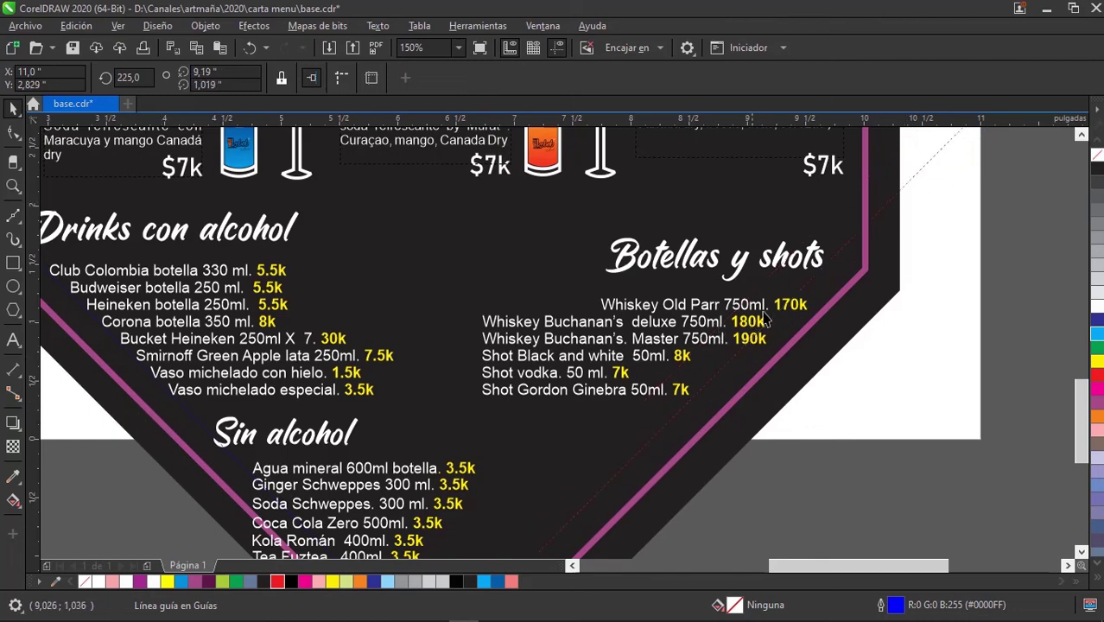
Align the Whiskey Old Parr, Buchanan's Master, Shot Black and white and Shot vodka lines to the guideline.
scroll(862, 337, "up", 2)
left_click_drag(825, 311, 770, 309)
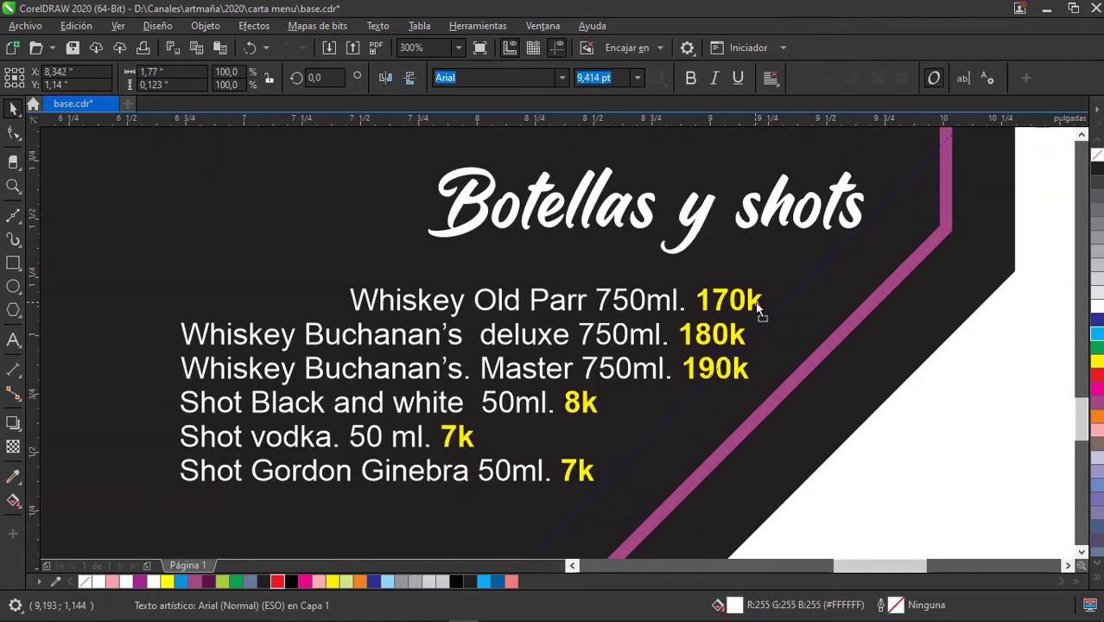
left_click_drag(712, 373, 671, 374)
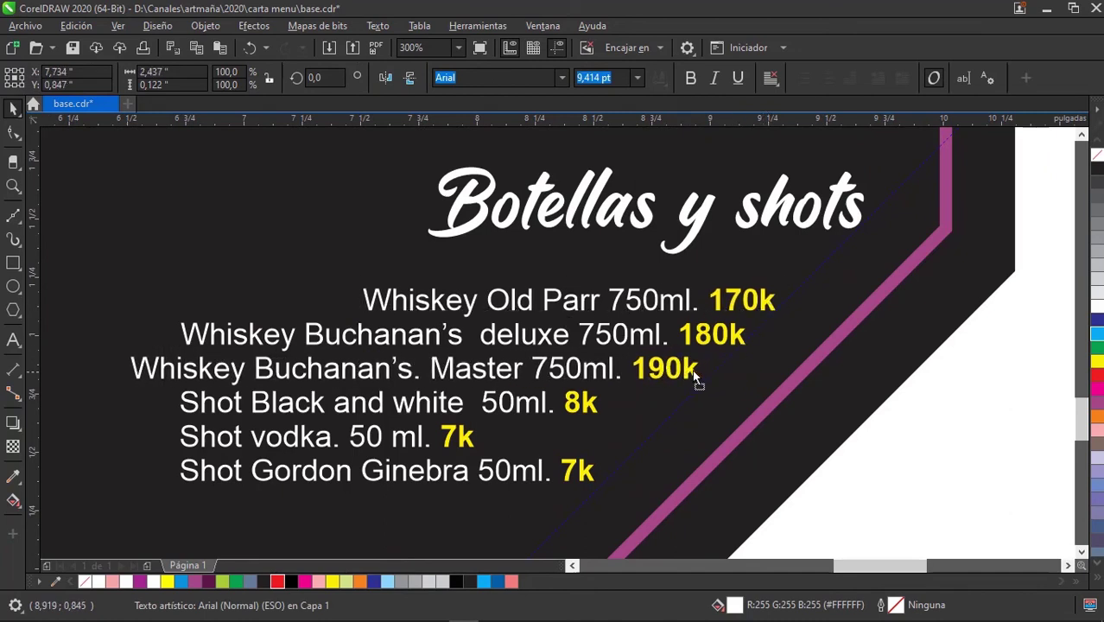
left_click_drag(608, 407, 667, 417)
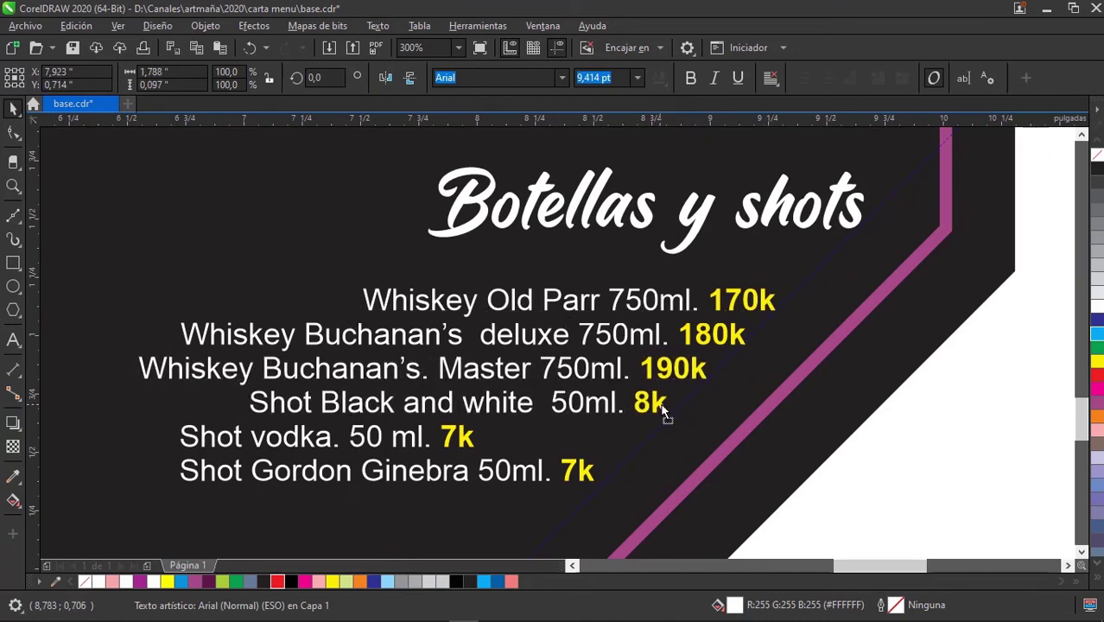
left_click_drag(471, 447, 619, 439)
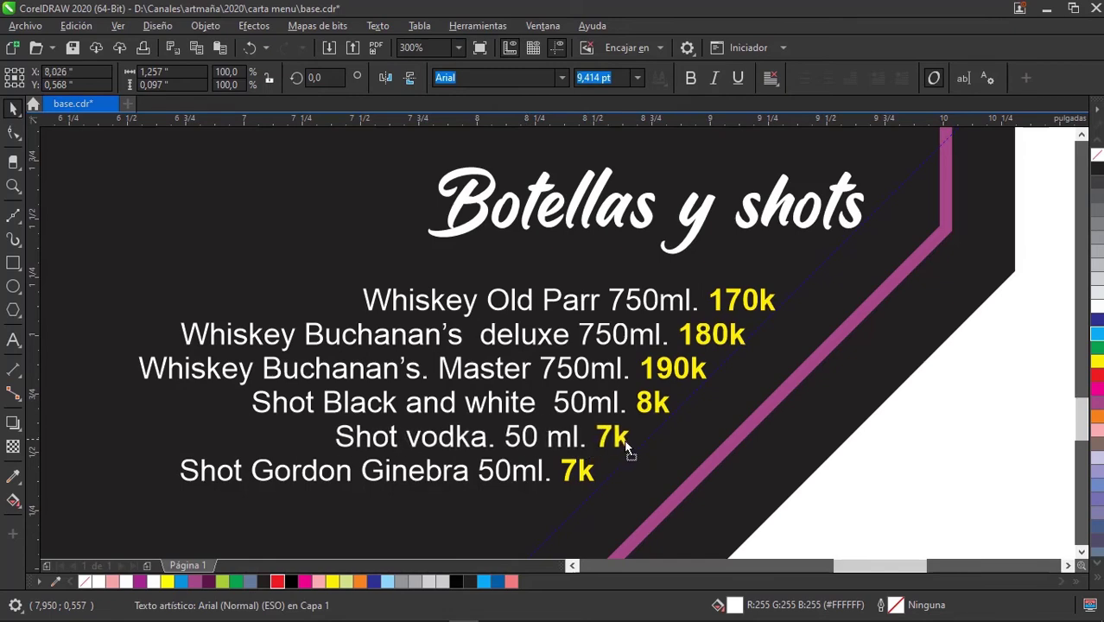
scroll(748, 397, "down", 3)
Move the nine-line Sin alcohol price list off the panel to the left.
left_click(748, 398)
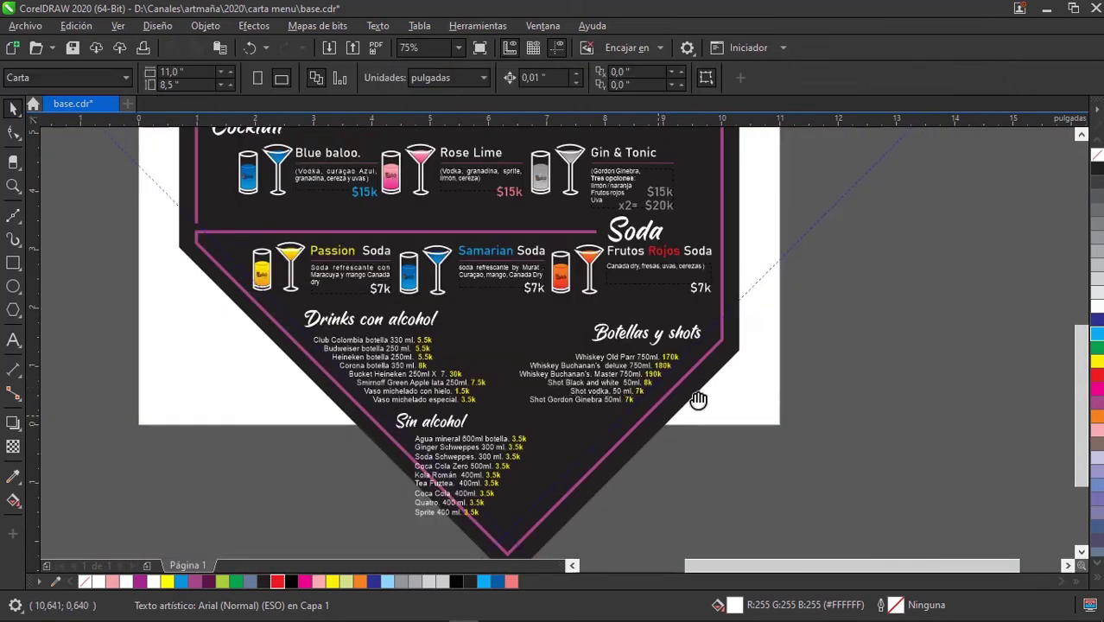
scroll(717, 432, "up", 1)
scroll(587, 345, "up", 3)
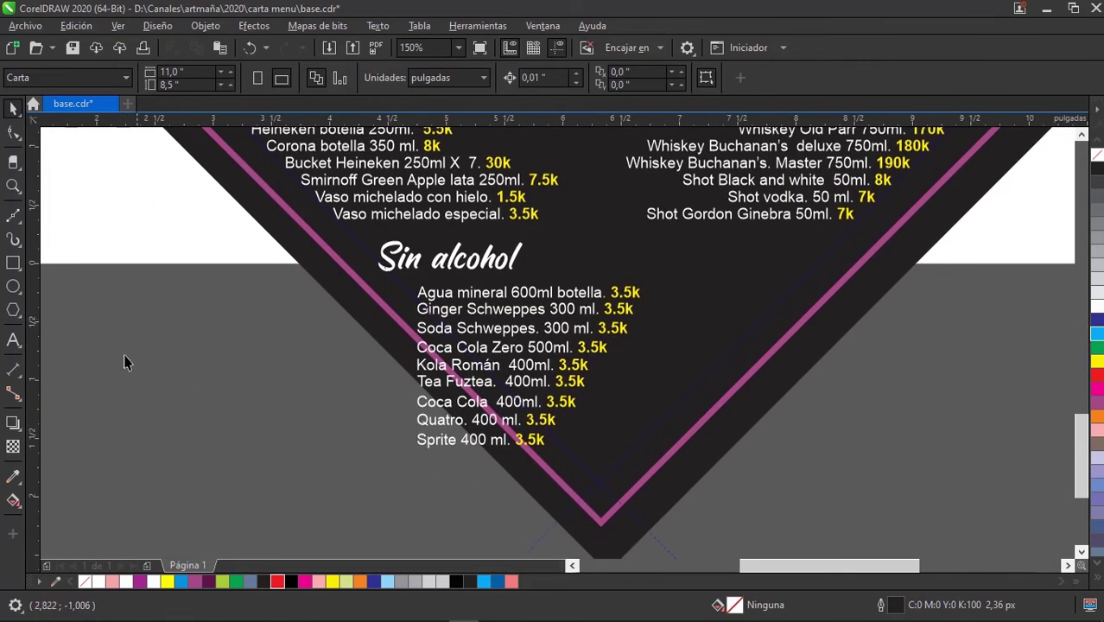
left_click_drag(717, 471, 388, 272)
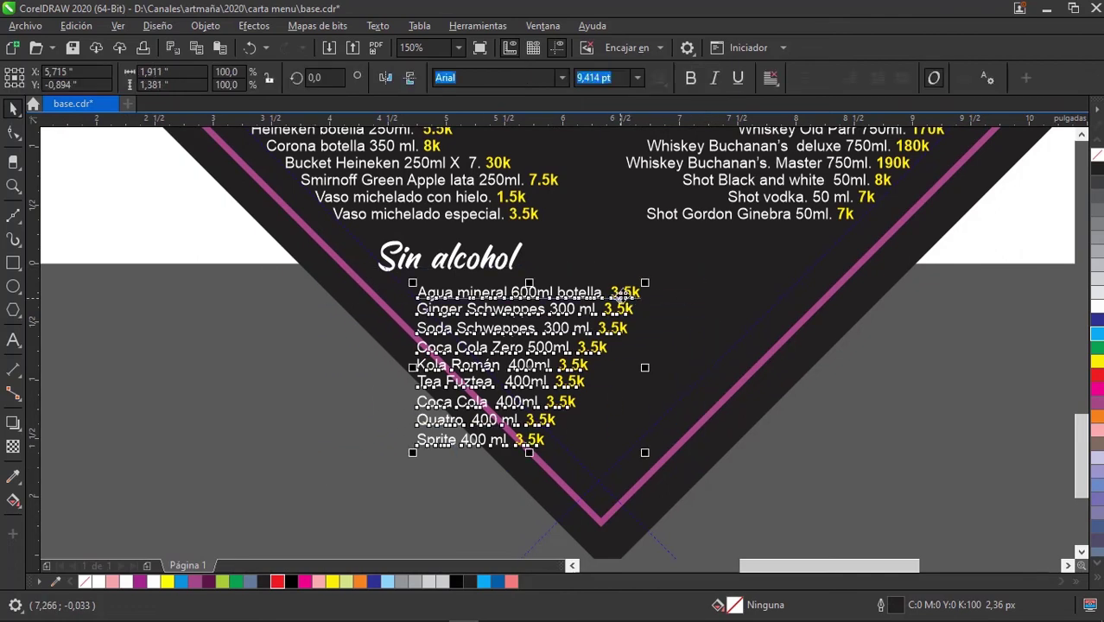
left_click_drag(618, 308, 276, 371)
left_click(241, 316)
Delete the Sprite line, then undo to restore it.
scroll(242, 316, "up", 2)
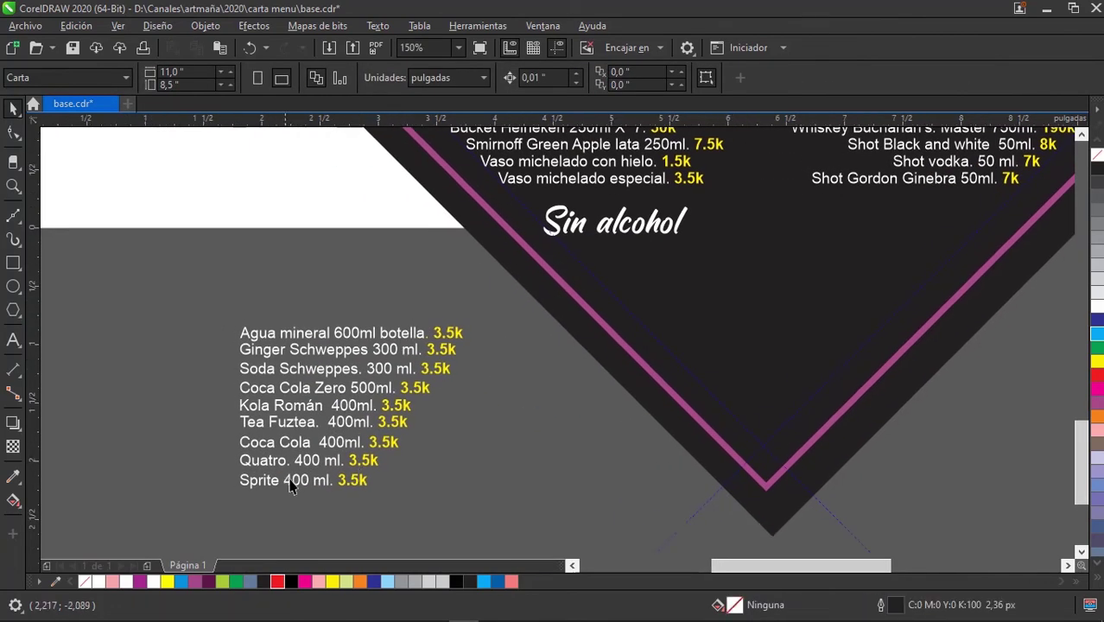
scroll(432, 497, "up", 5)
scroll(549, 497, "down", 2)
left_click(556, 493)
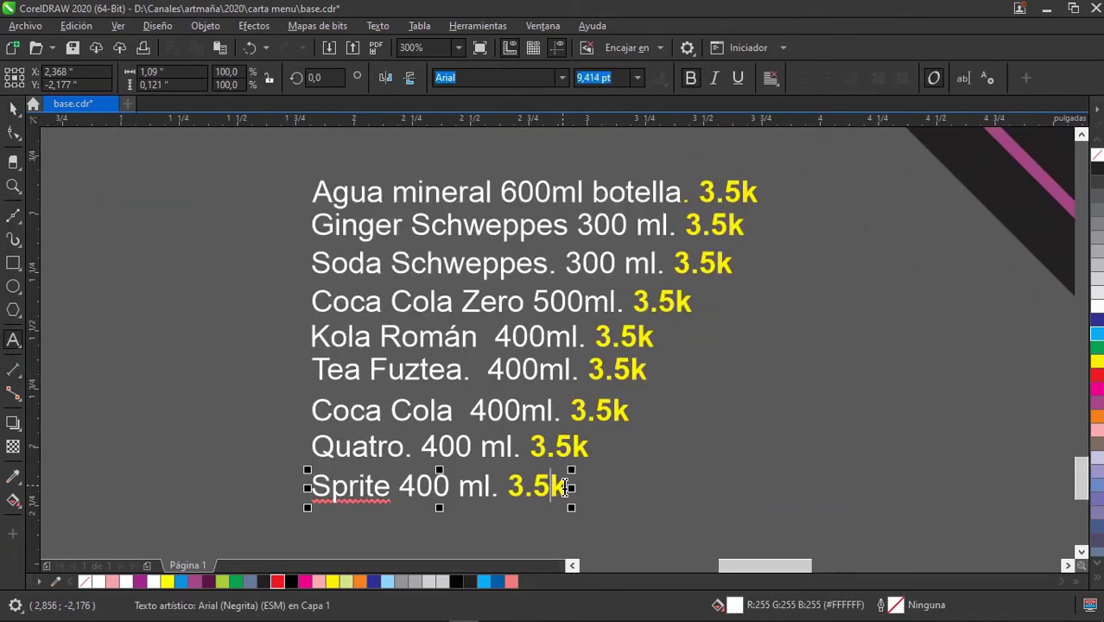
left_click_drag(564, 489, 293, 491)
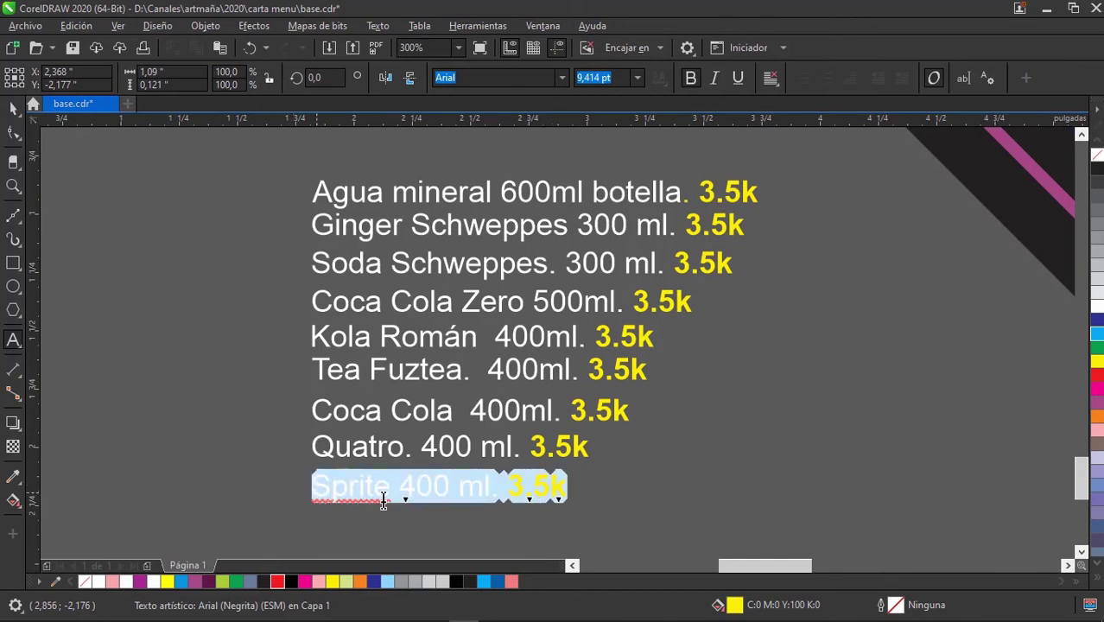
key("Delete")
left_click(583, 447)
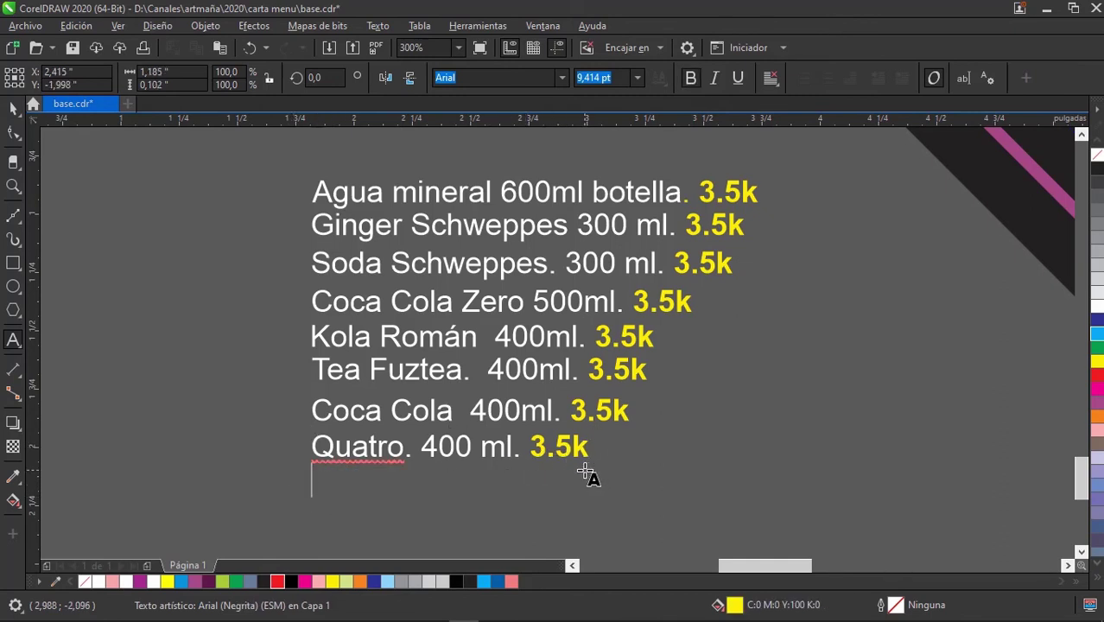
key("ctrl+z")
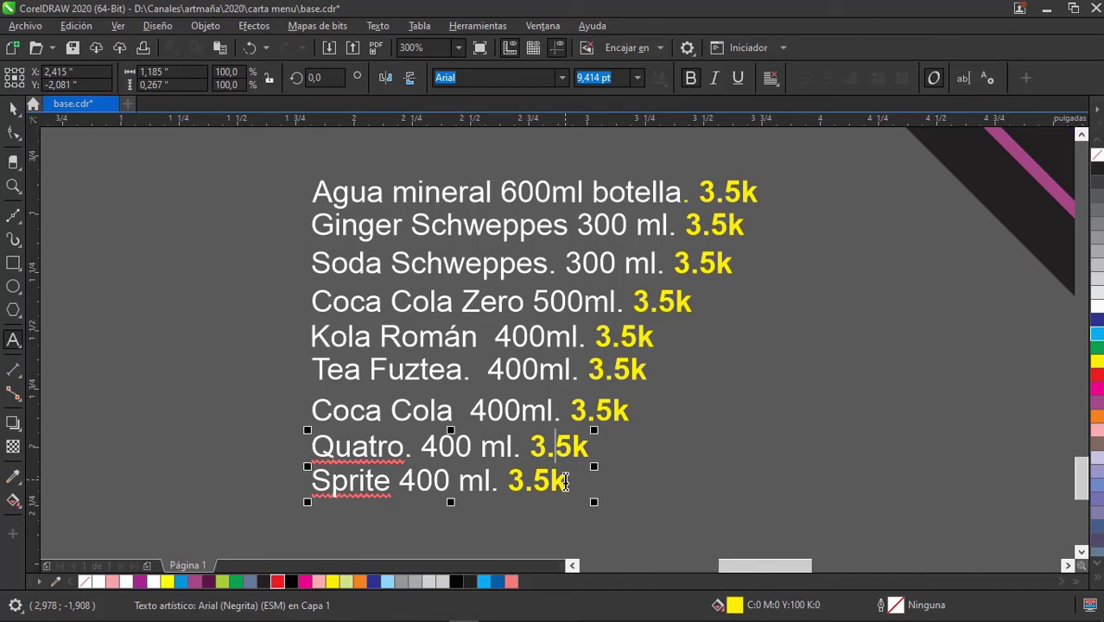
Delete Quatro–Sprite, Coca Cola–Sprite and Tea Fuztea–Sprite, undoing each deletion.
left_click_drag(566, 480, 298, 437)
key("Delete")
left_click(615, 411)
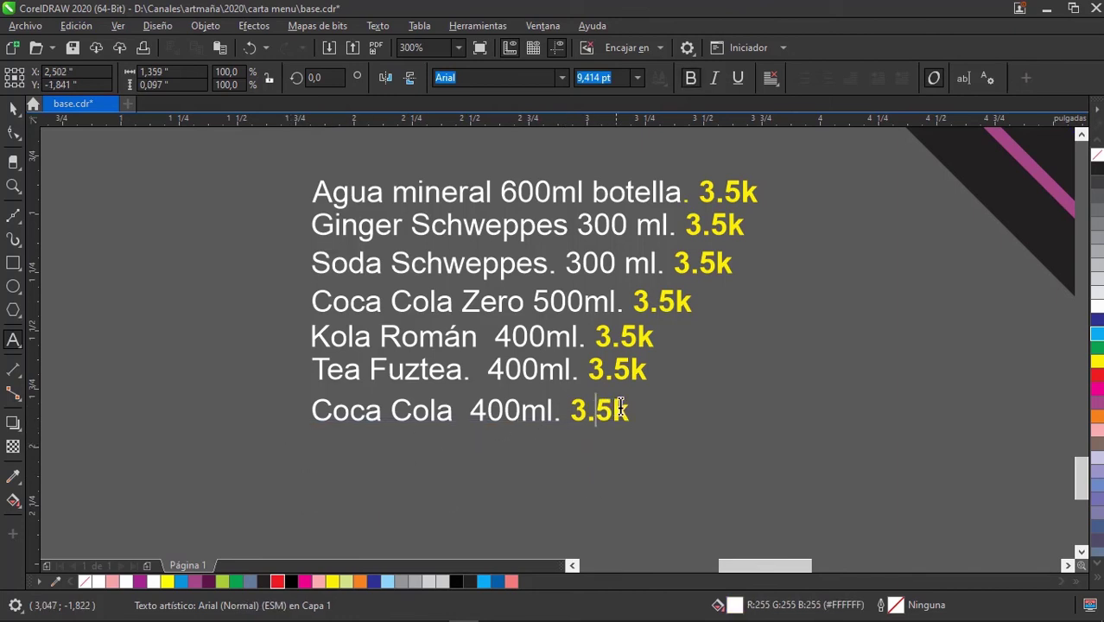
key("ctrl+z")
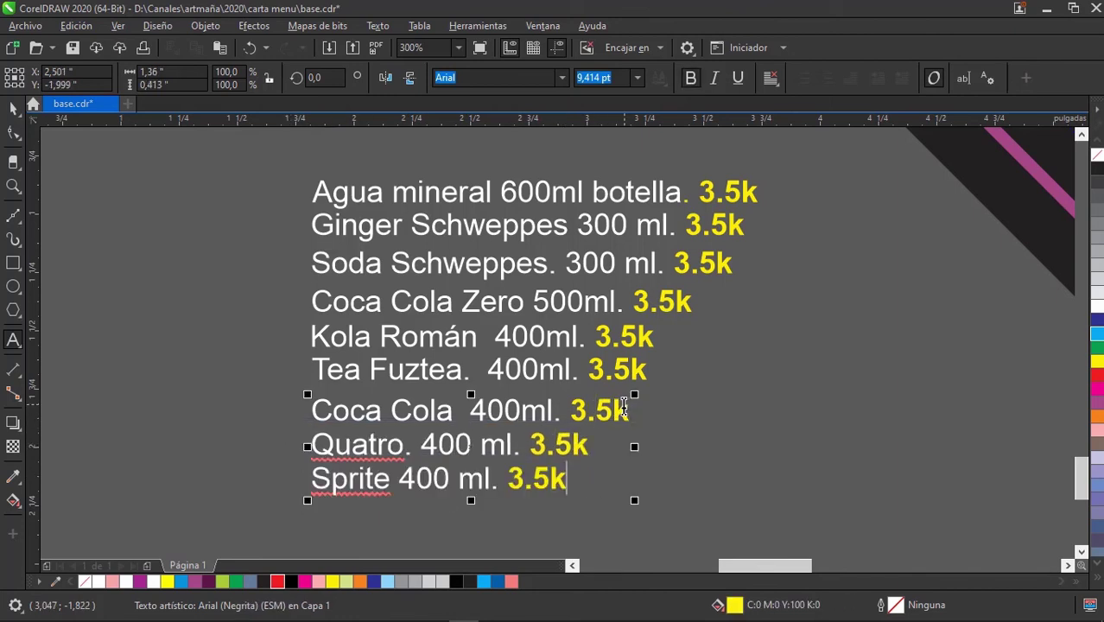
mouse_move(557, 479)
left_mouse_down()
mouse_move(399, 443)
mouse_move(311, 406)
left_mouse_up()
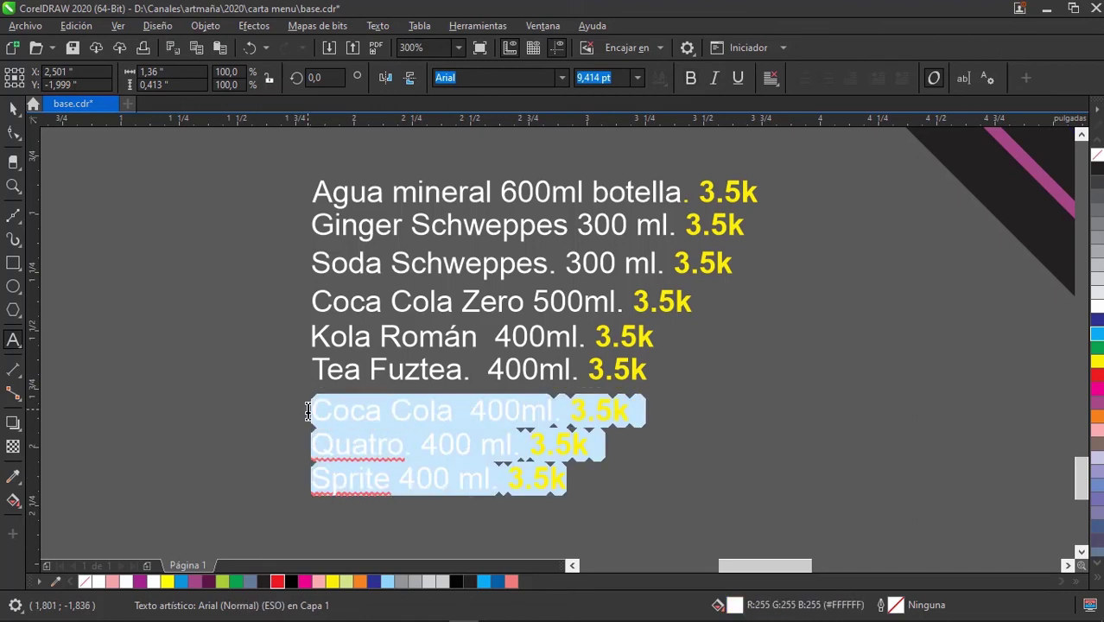
key("Delete")
left_click(643, 369)
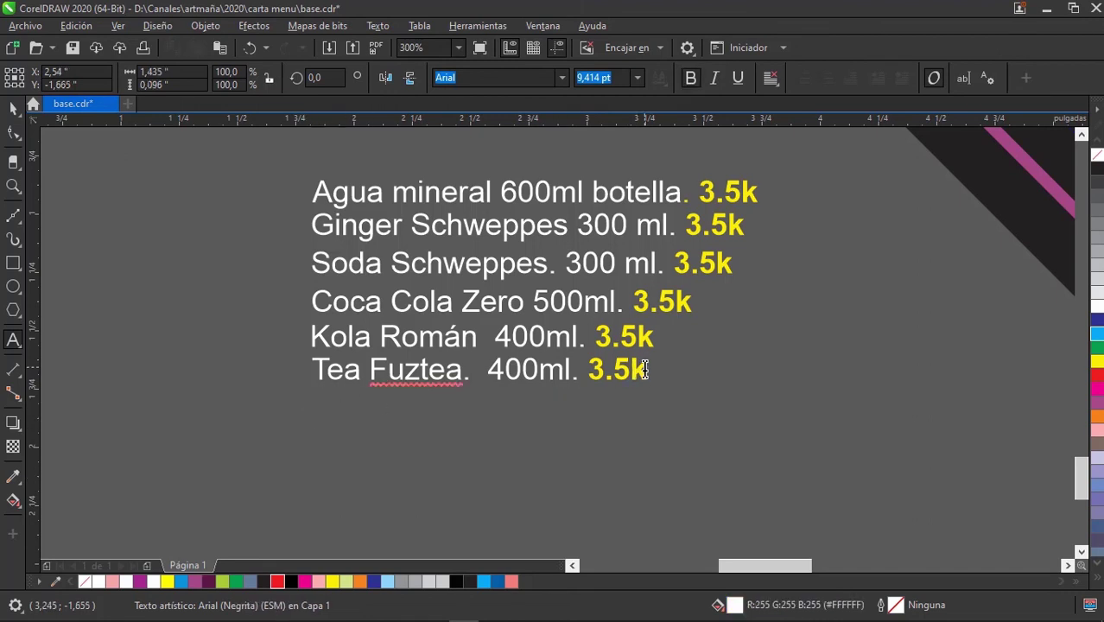
key("ctrl+z")
left_click_drag(563, 483, 309, 373)
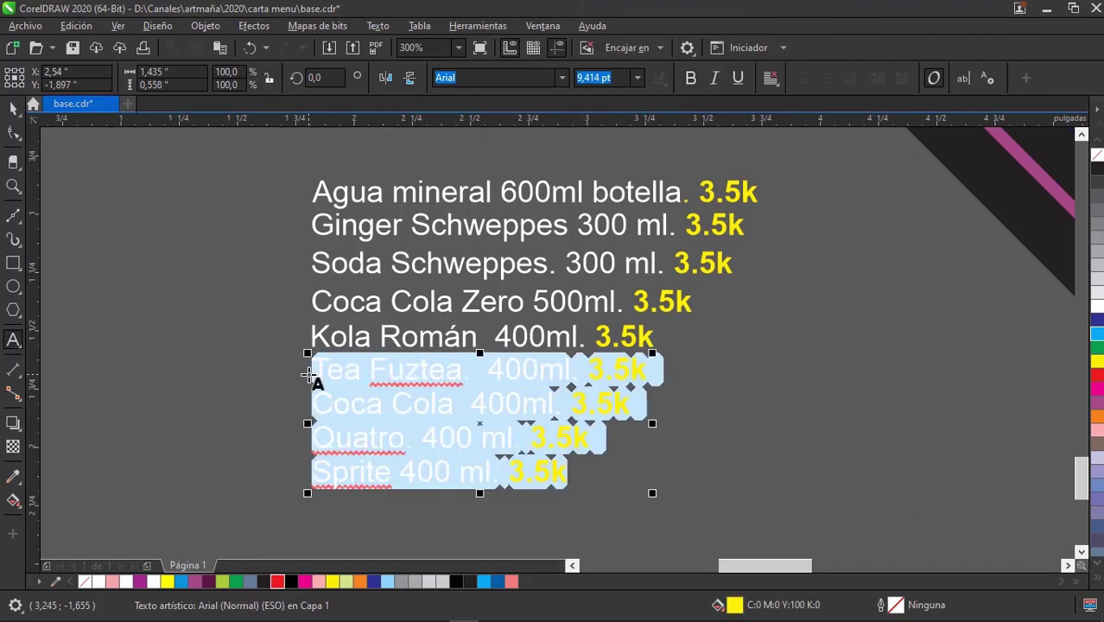
key("Delete")
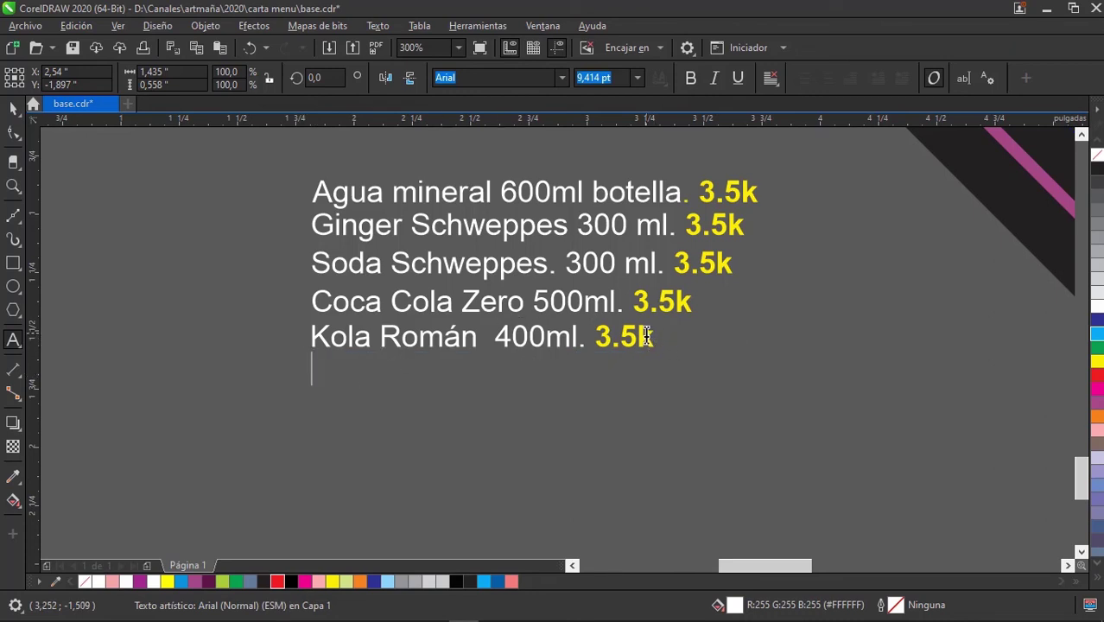
key("BackSpace")
key("ctrl+z")
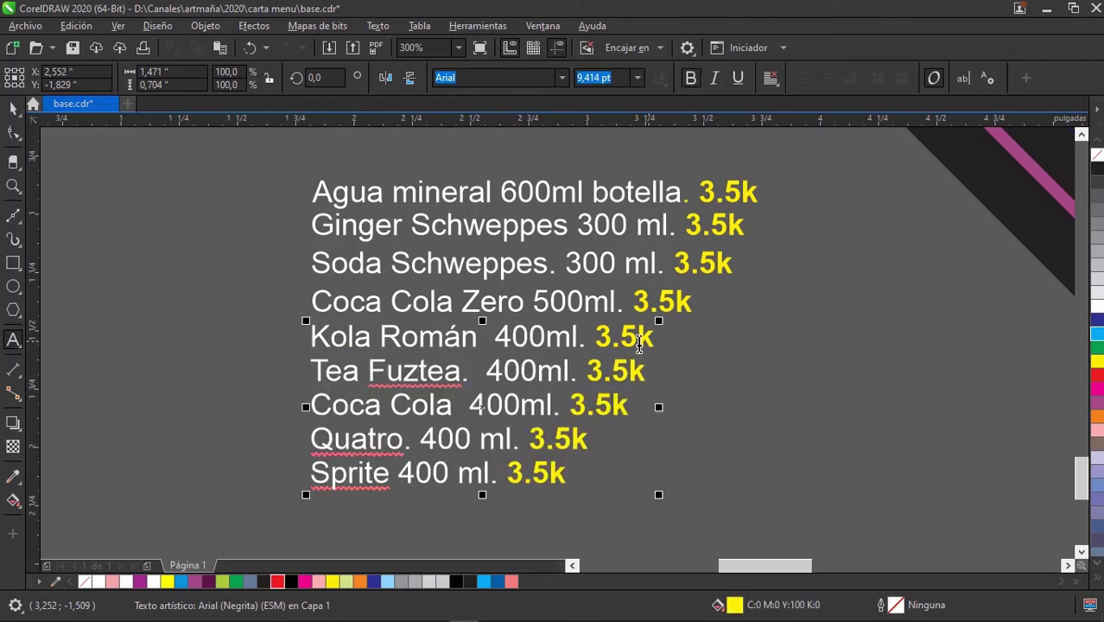
Delete Kola Román–Sprite and Coca Cola Zero–Sprite, undoing each deletion.
left_click_drag(568, 473, 304, 337)
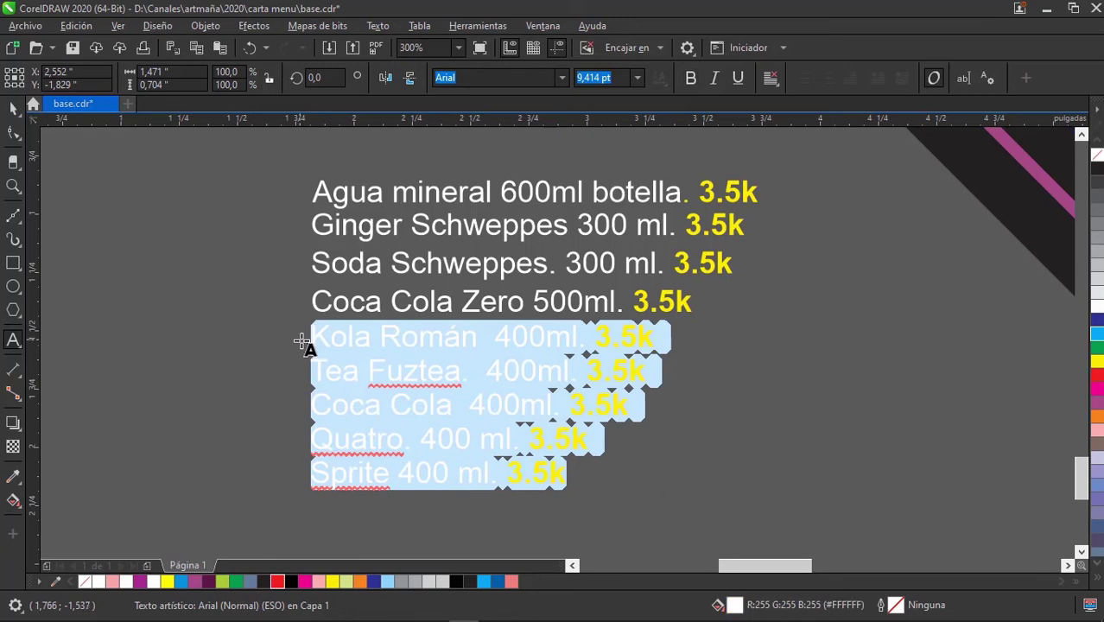
key("Delete")
key("BackSpace")
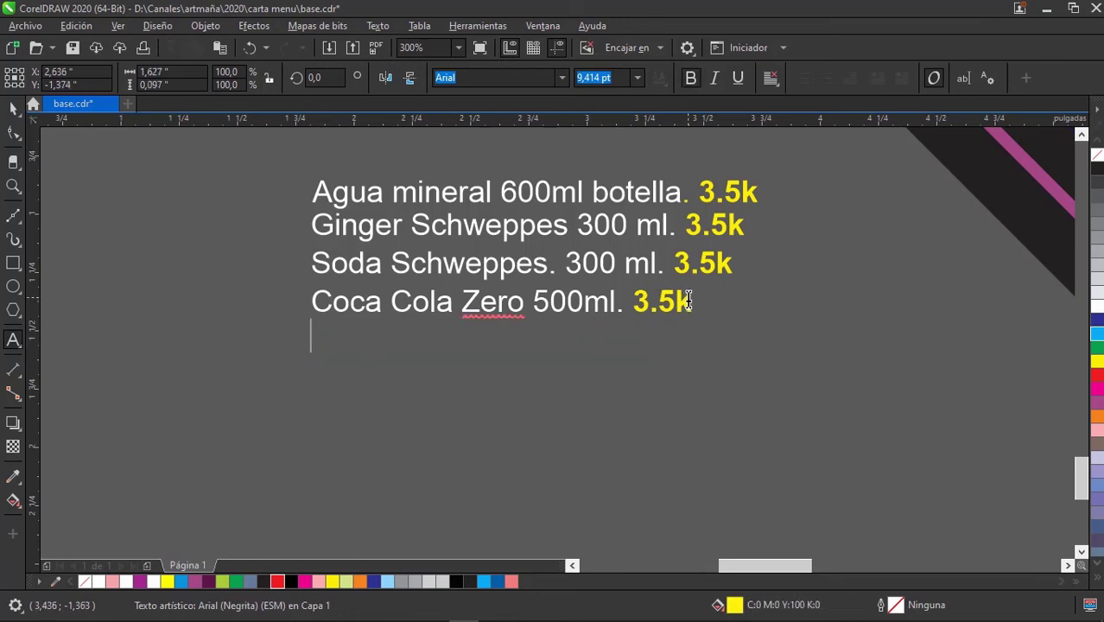
key("ctrl+z")
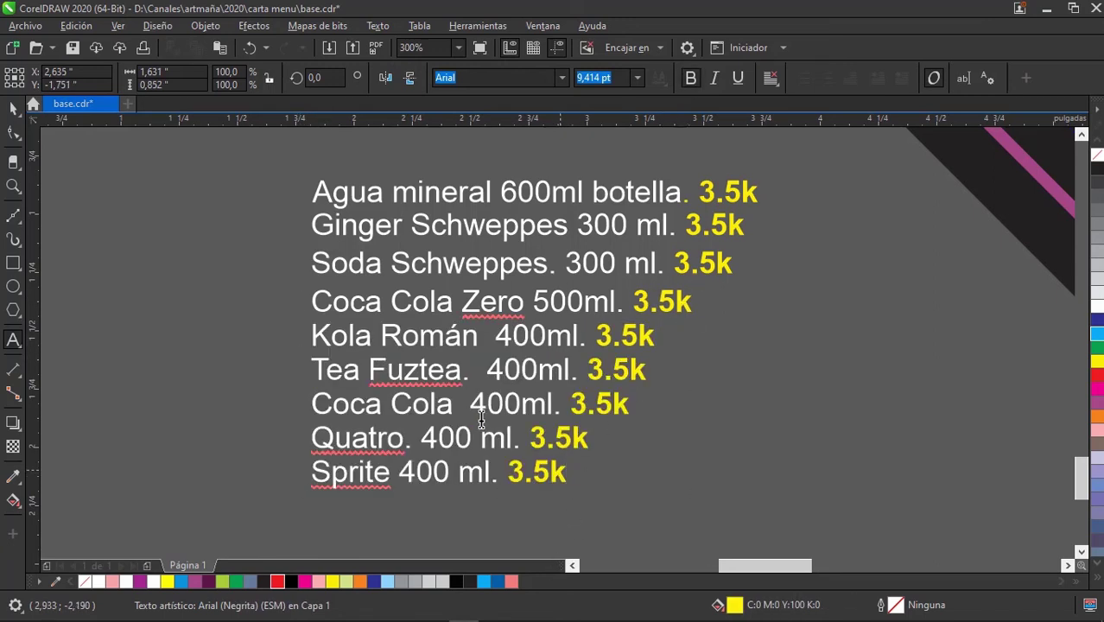
left_click_drag(567, 474, 308, 309)
key("Delete")
key("BackSpace")
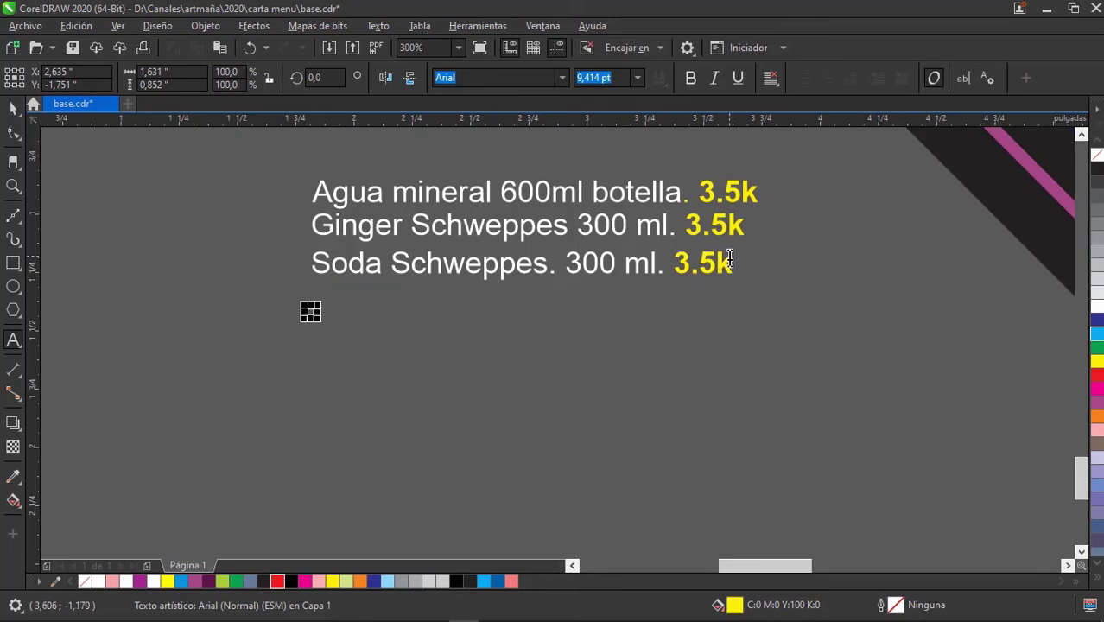
key("ctrl+z")
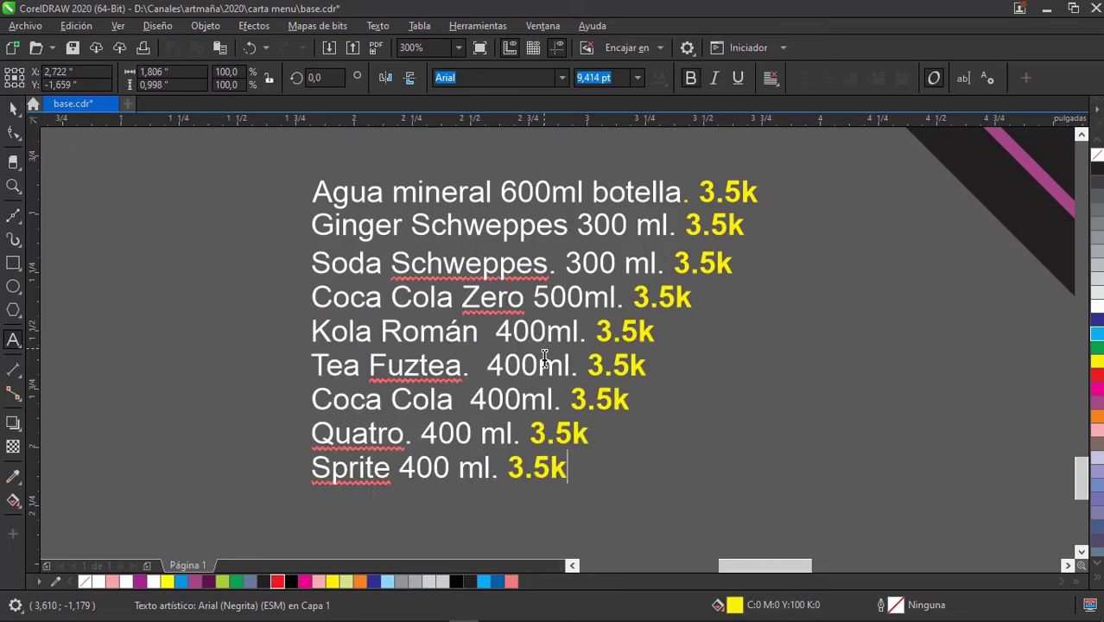
Delete Soda Schweppes–Sprite and Ginger Schweppes–Sprite, restoring the full list each time.
left_click_drag(572, 467, 312, 262)
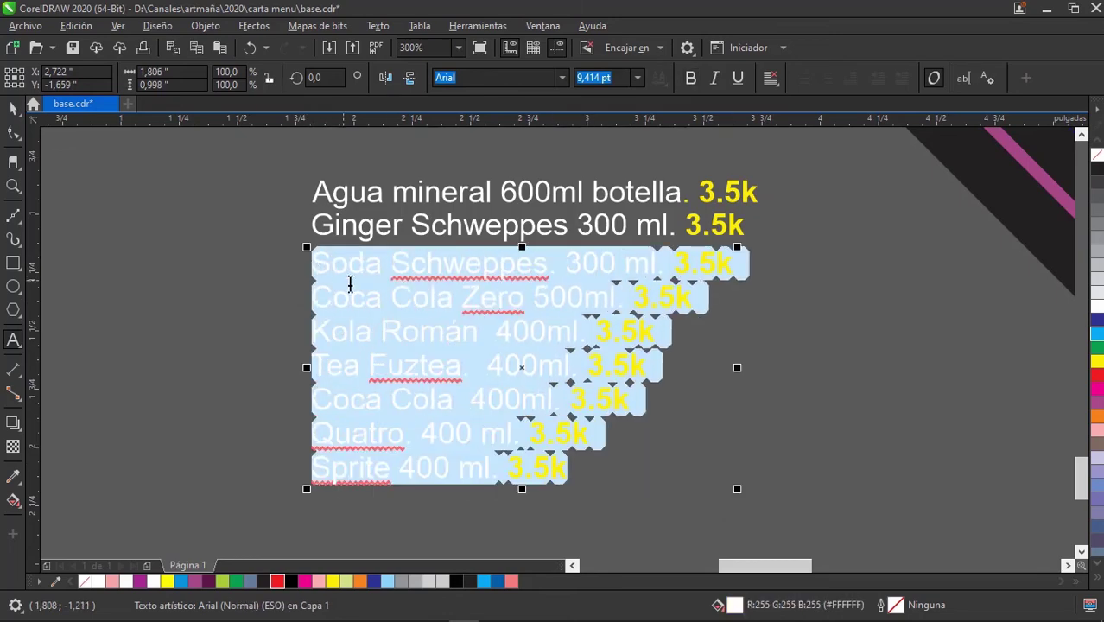
key("Delete")
left_click(741, 224)
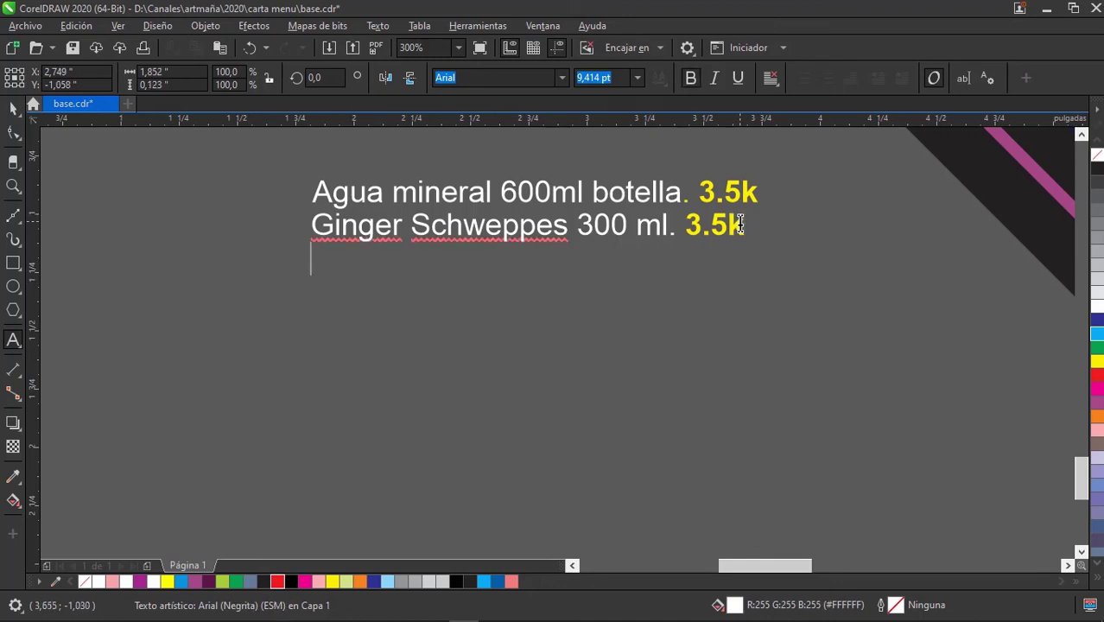
key("ctrl+z")
left_click_drag(568, 467, 315, 239)
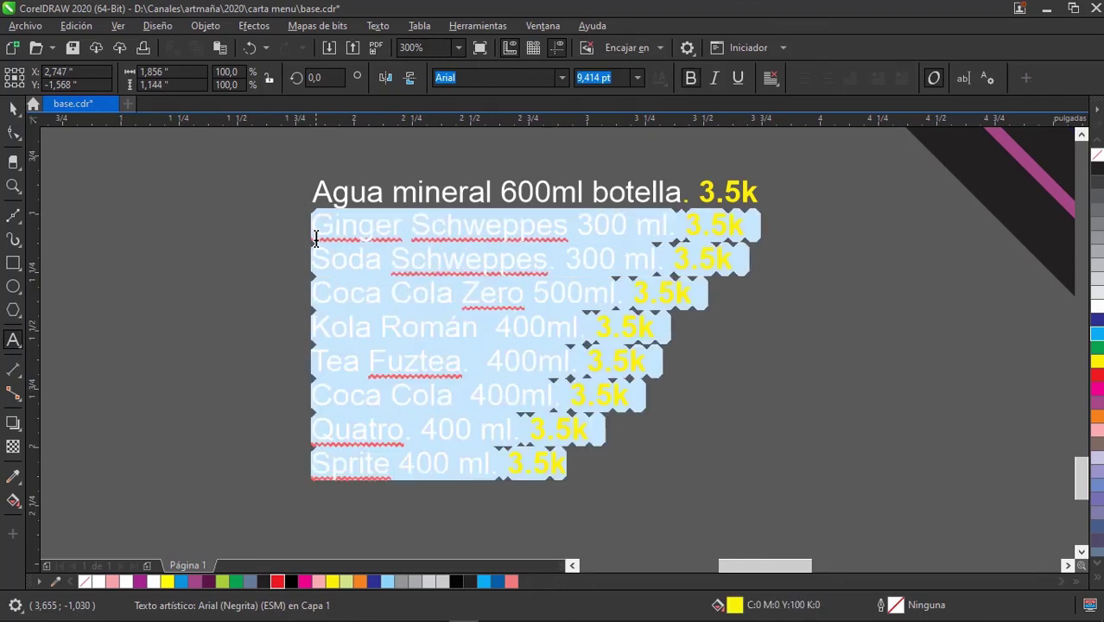
key("Delete")
left_click(752, 191)
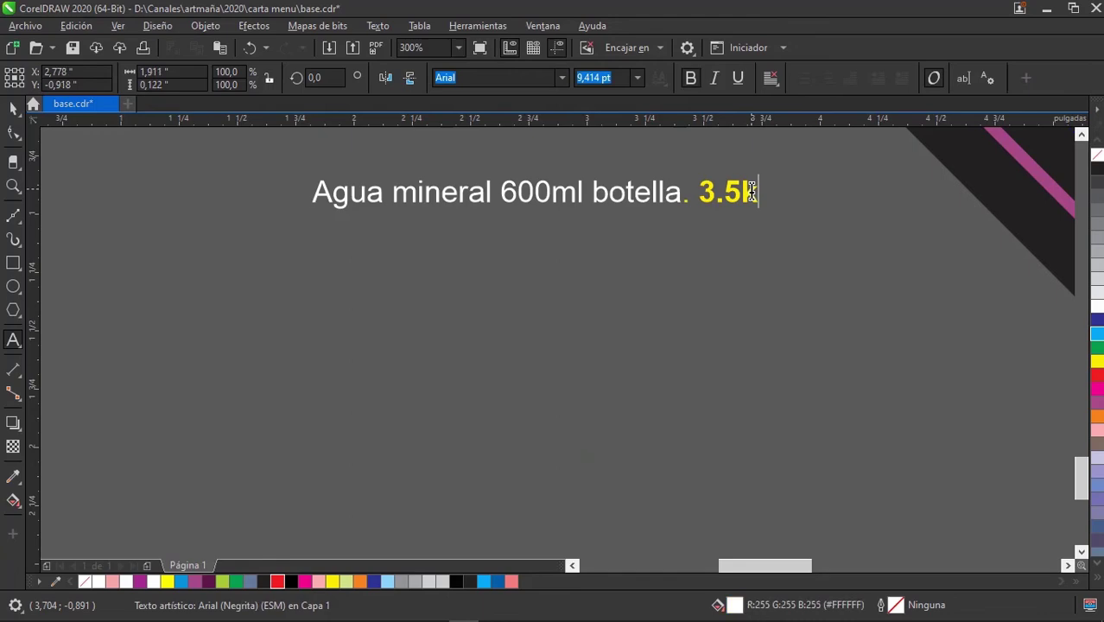
key("ctrl+z")
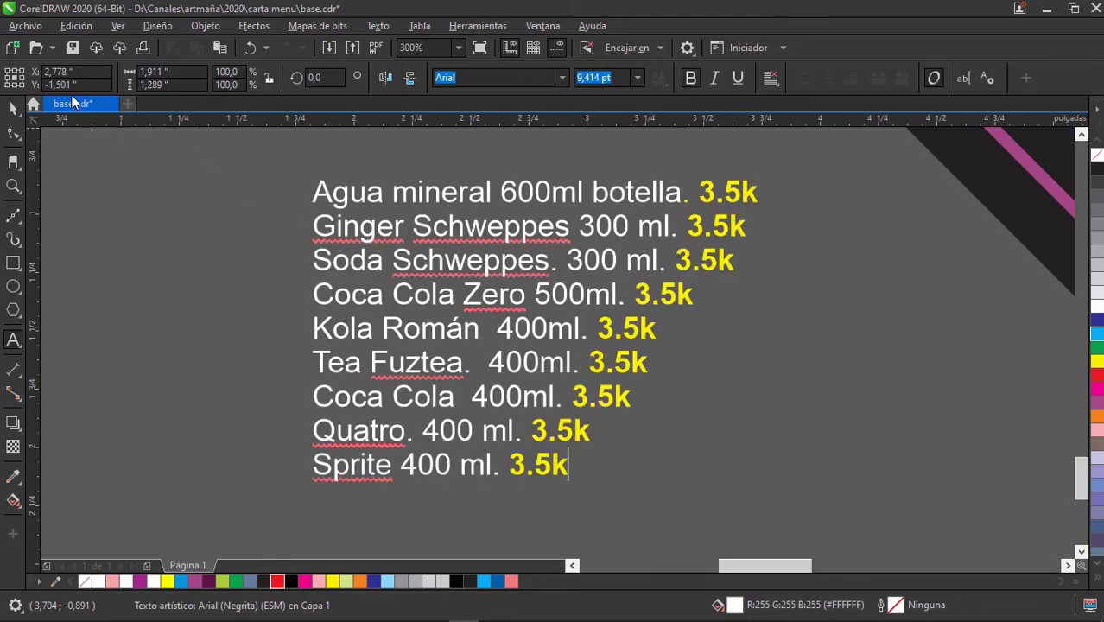
key("ctrl+space")
Nudge the Sin alcohol price list slightly to the right.
scroll(579, 220, "down", 2)
left_click_drag(589, 215, 641, 217)
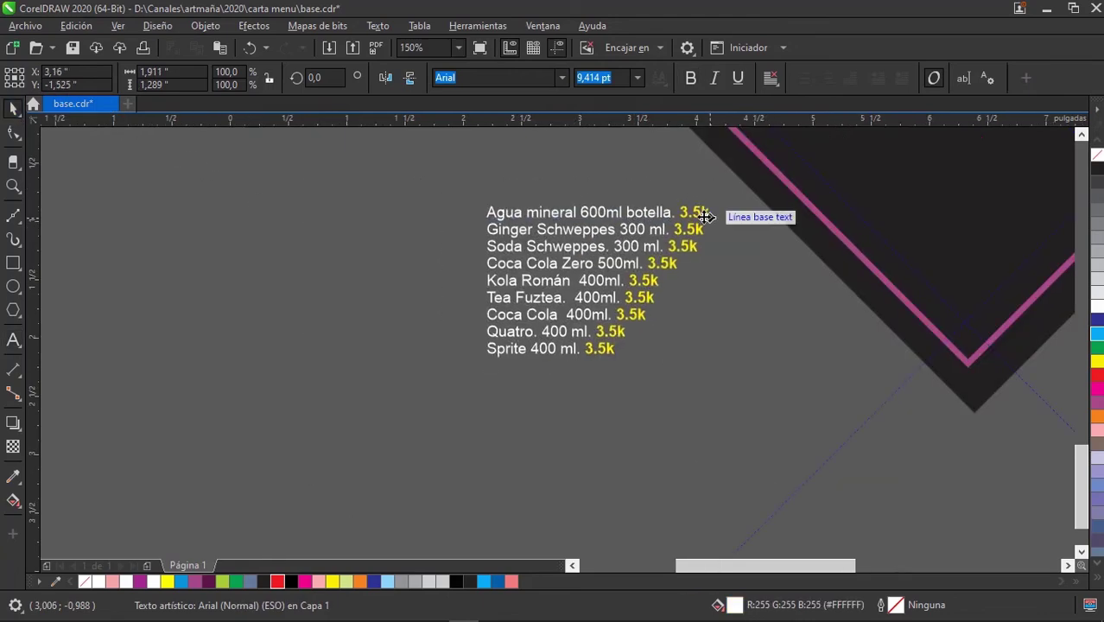
scroll(552, 315, "right", 5)
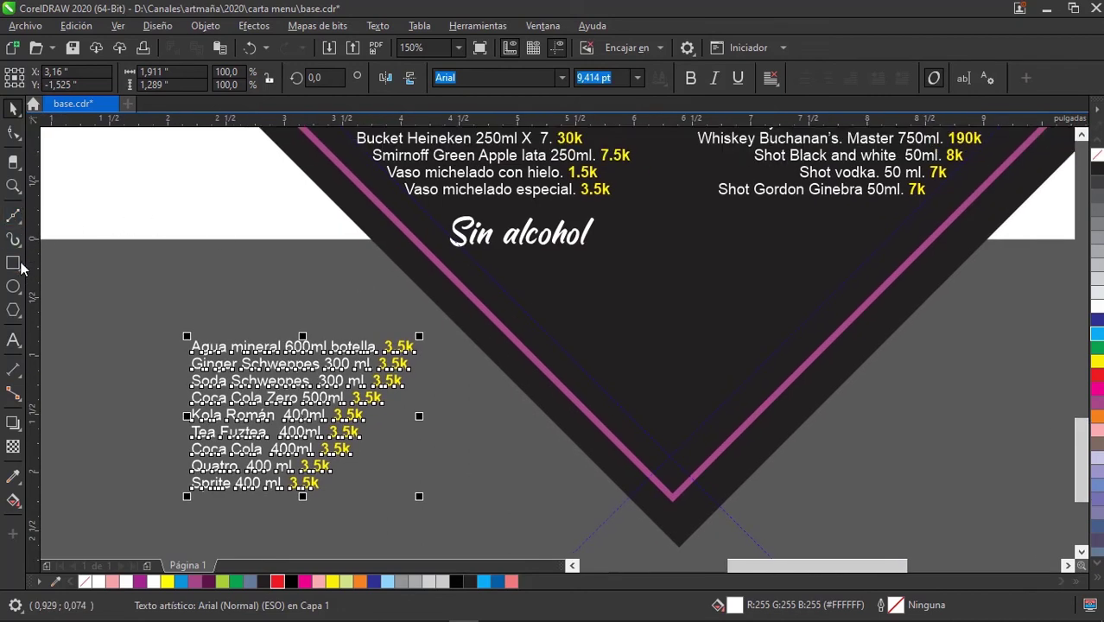
Draw a rectangle under Sin alcohol, convert it to curves, and reshape its nodes into a V.
left_click(13, 262)
left_click(51, 259)
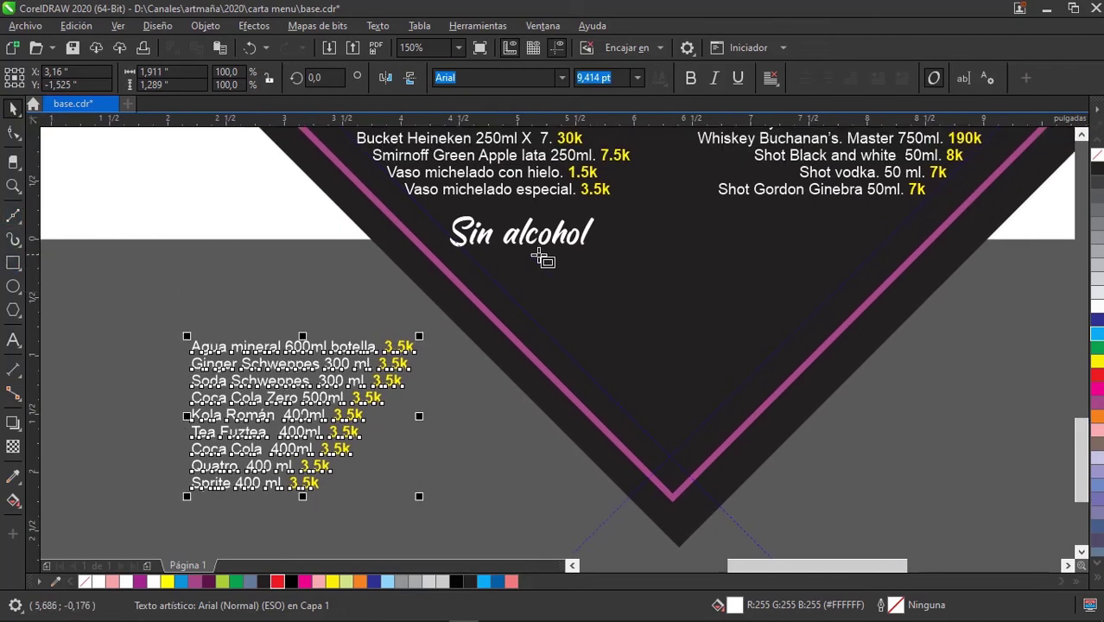
mouse_move(475, 263)
left_mouse_down()
mouse_move(882, 416)
mouse_move(924, 445)
left_mouse_up()
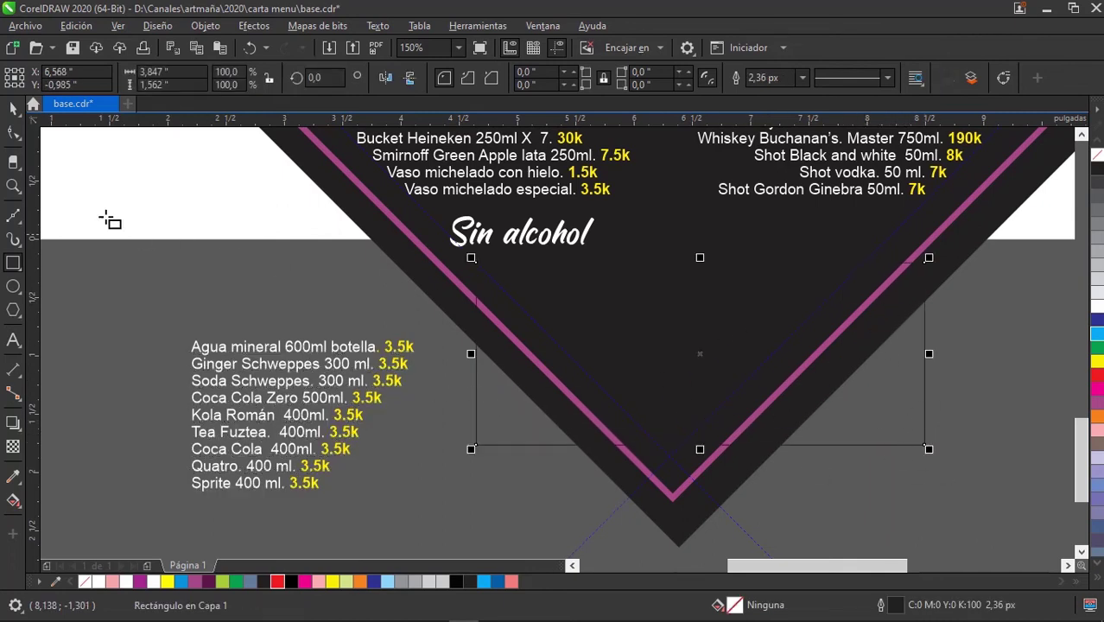
key("ctrl+q")
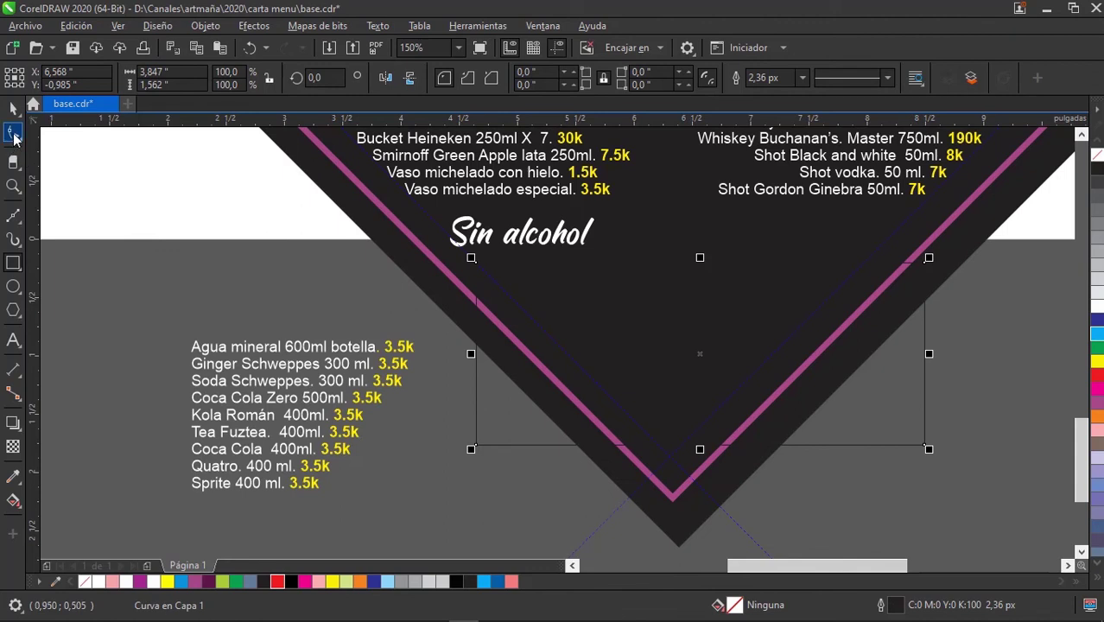
left_click(13, 132)
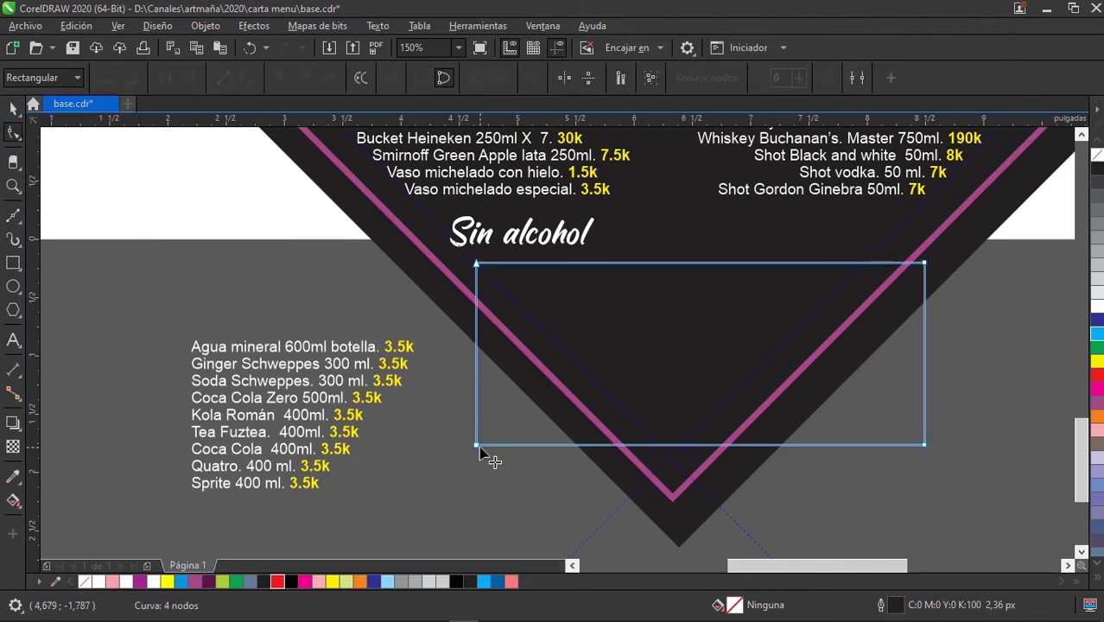
left_click_drag(477, 445, 658, 446)
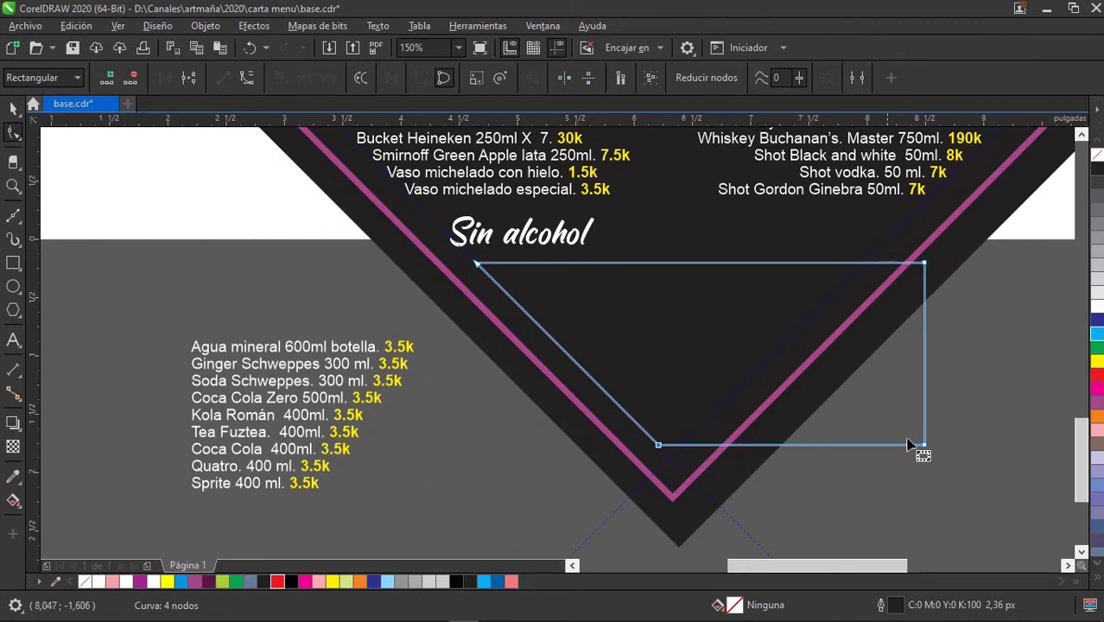
left_click_drag(922, 448, 681, 445)
left_click_drag(924, 263, 864, 262)
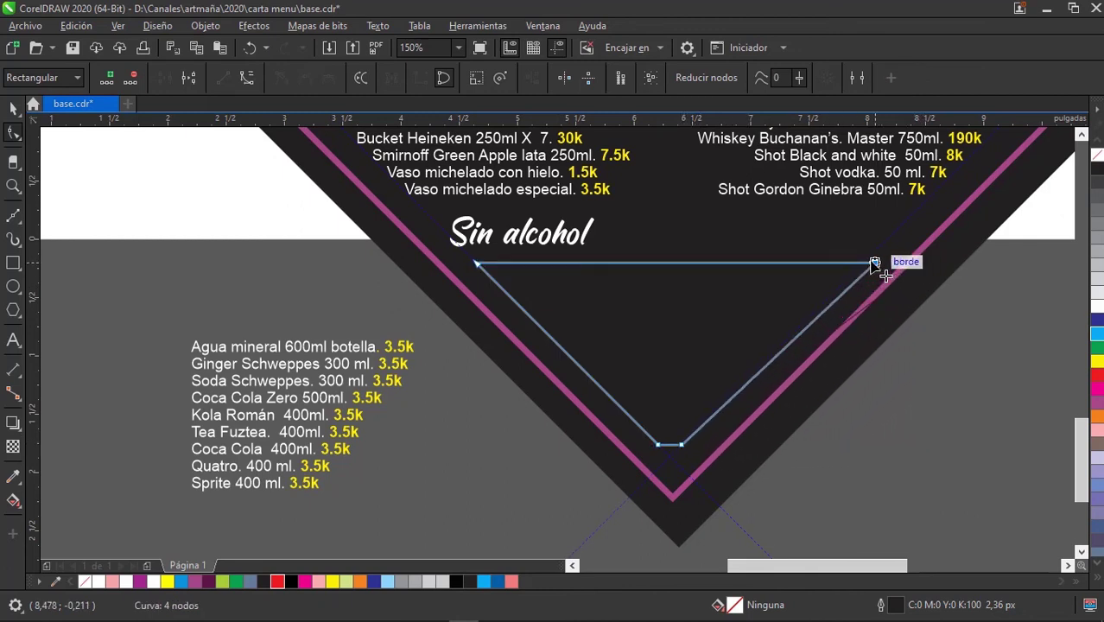
Give the V-shaped triangle a white outline.
left_click(14, 108)
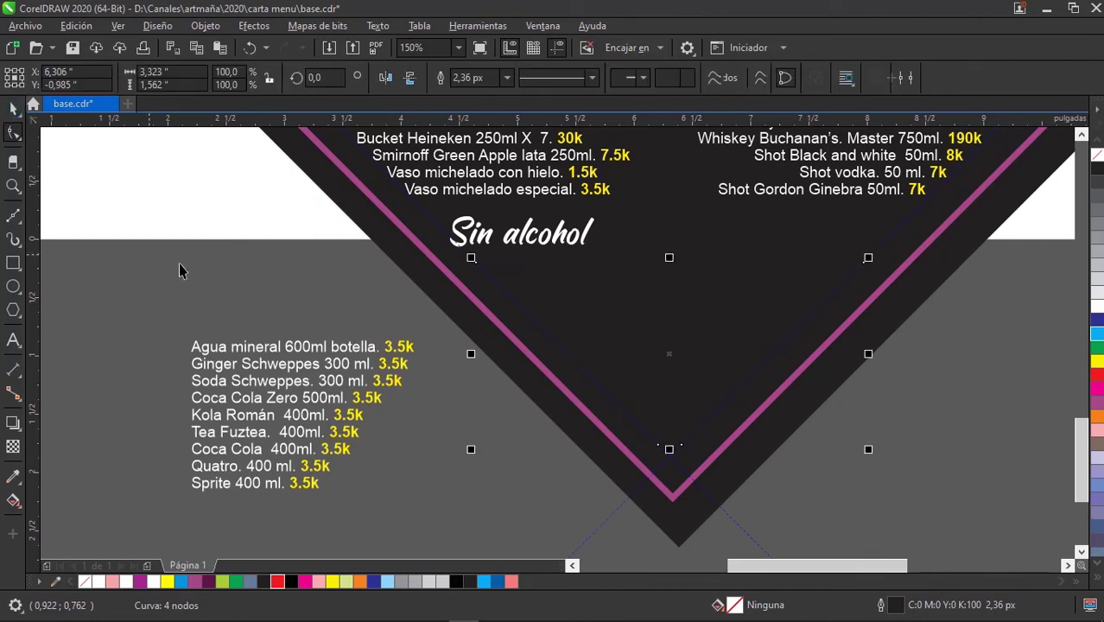
key("Escape")
left_click(665, 308)
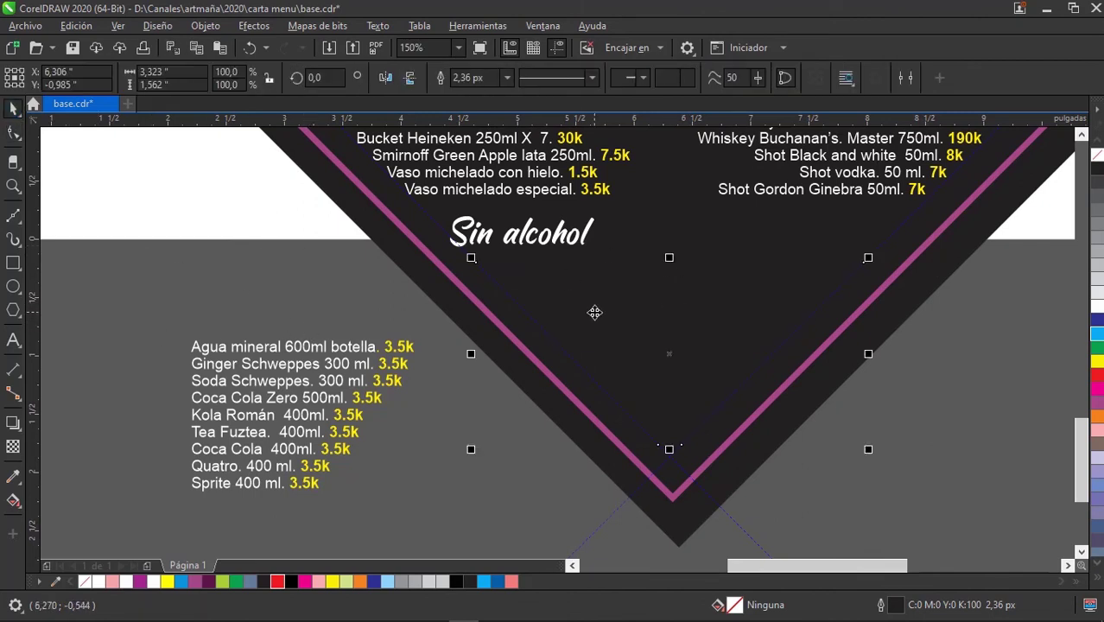
right_click(1097, 306)
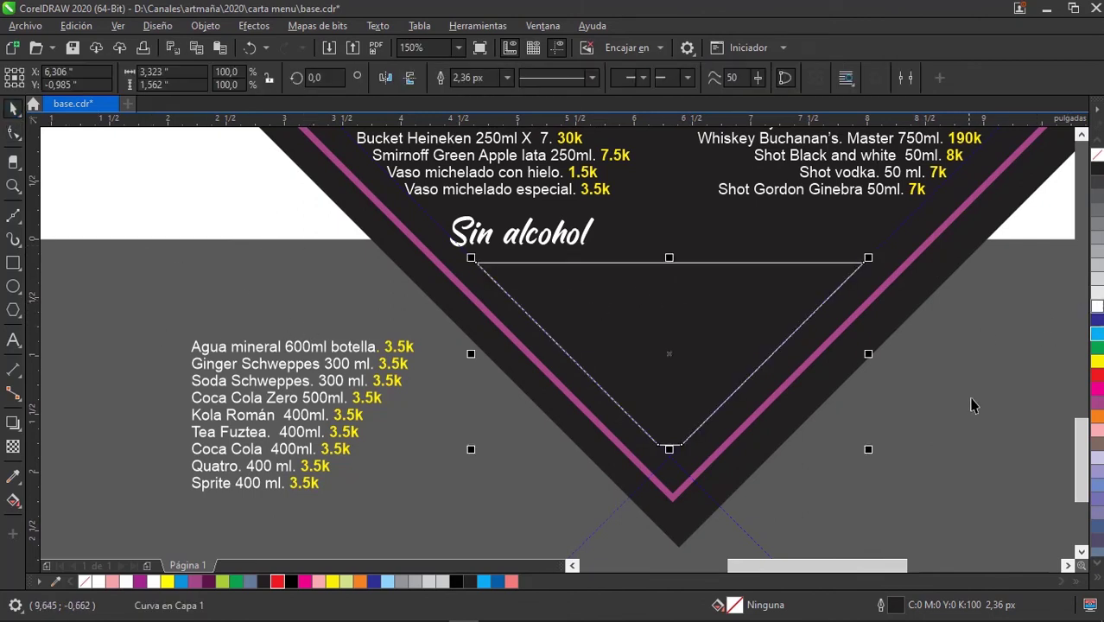
key("Escape")
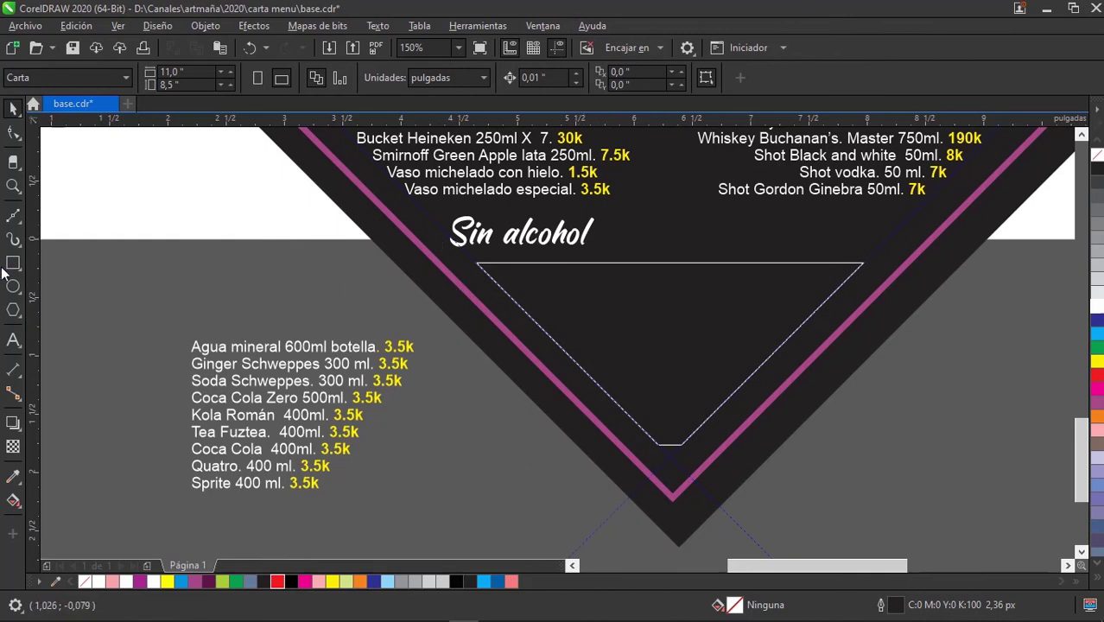
left_click(14, 341)
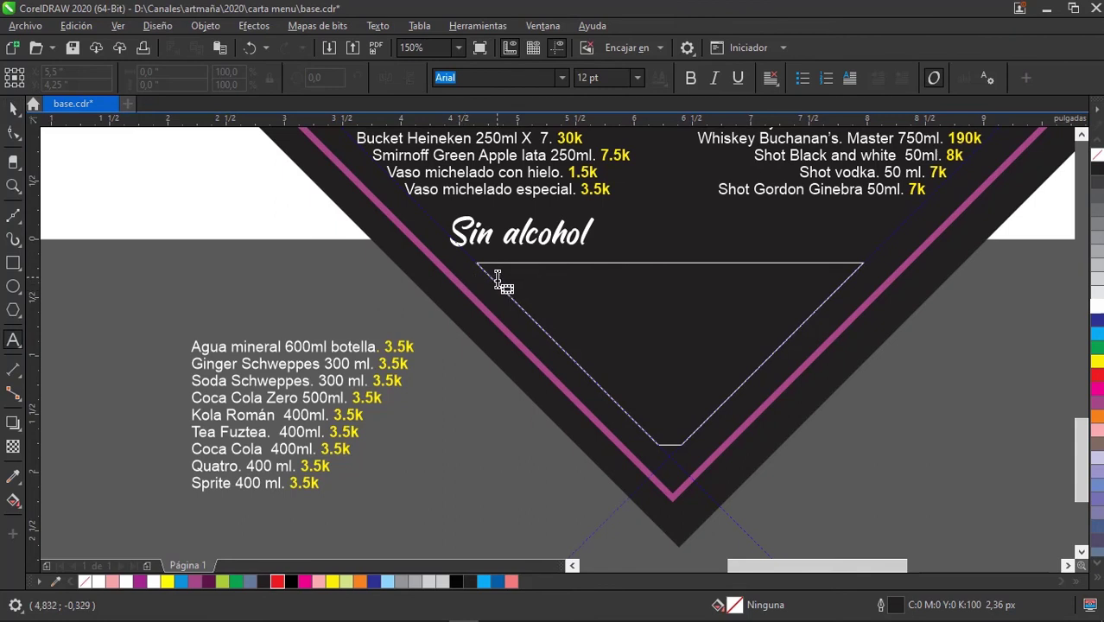
Turn the triangle into a text frame and paste the drink price list into it.
left_click(498, 277)
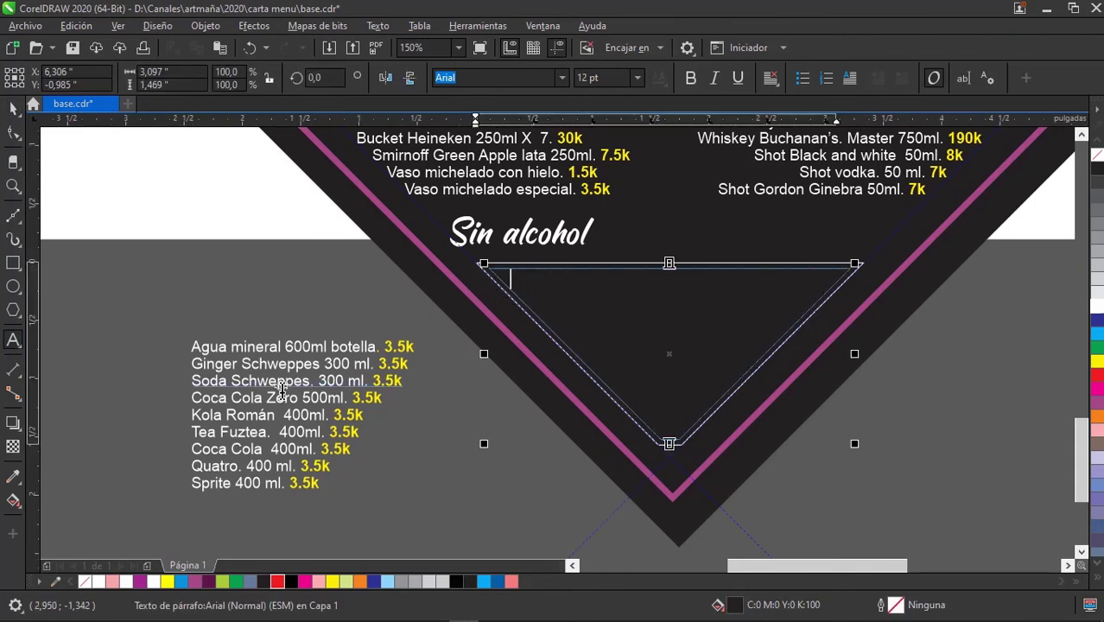
left_click_drag(320, 483, 192, 347)
key("Delete")
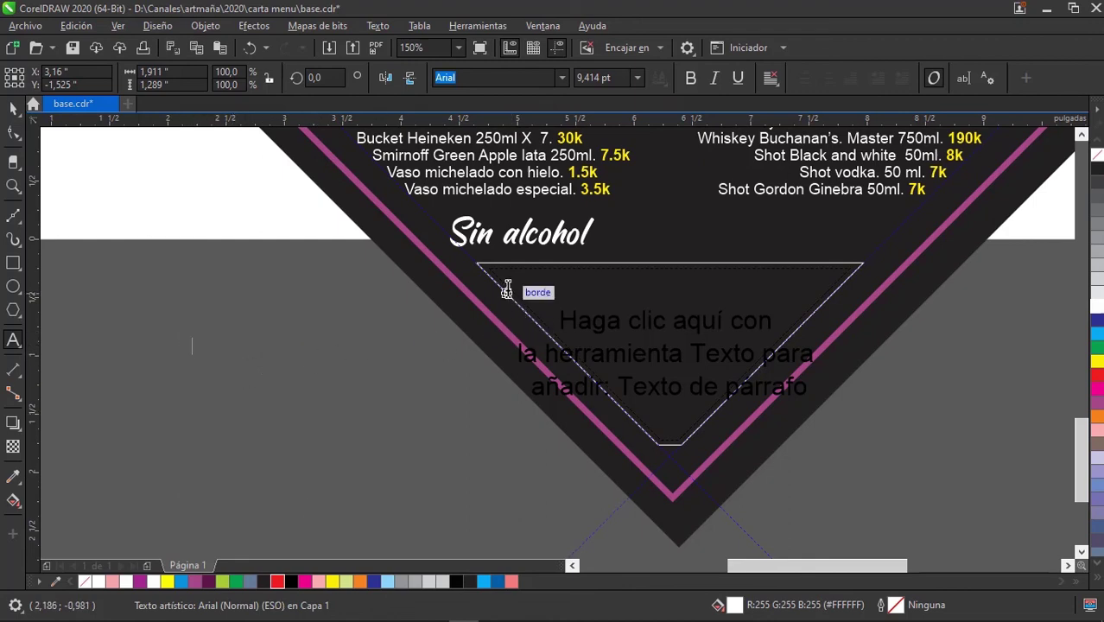
left_click(514, 278)
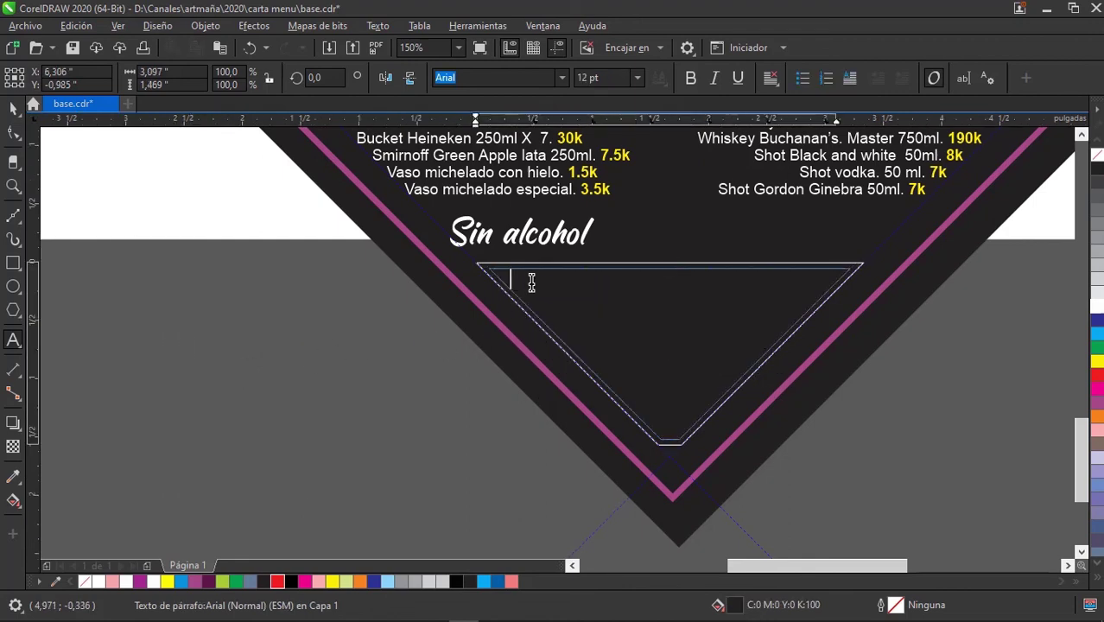
key("ctrl+v")
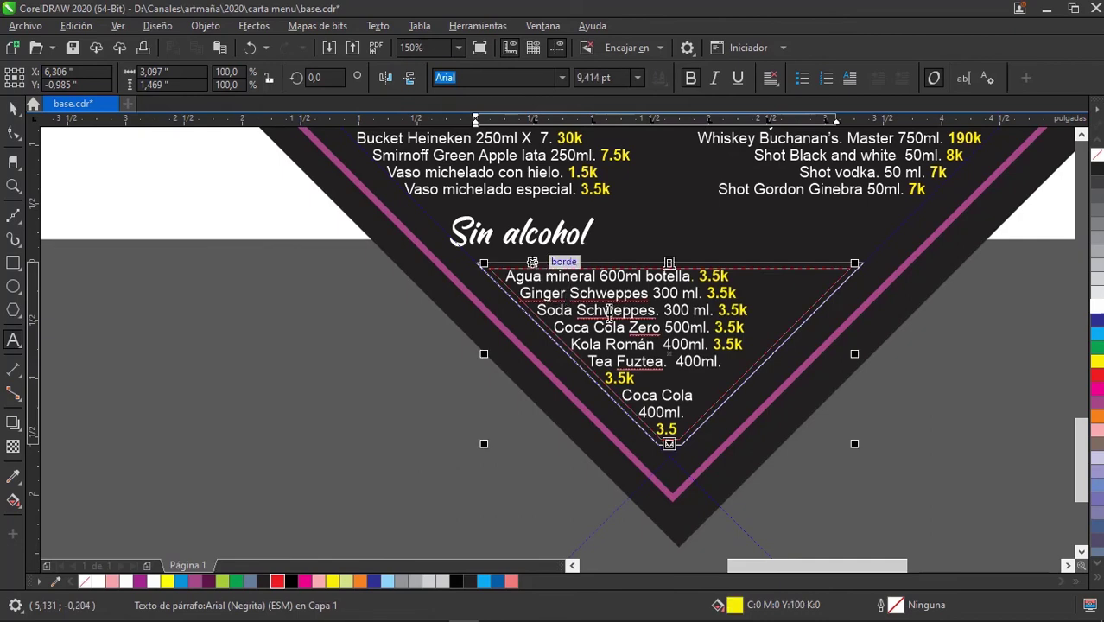
scroll(690, 329, "up", 2)
scroll(690, 329, "down", 2)
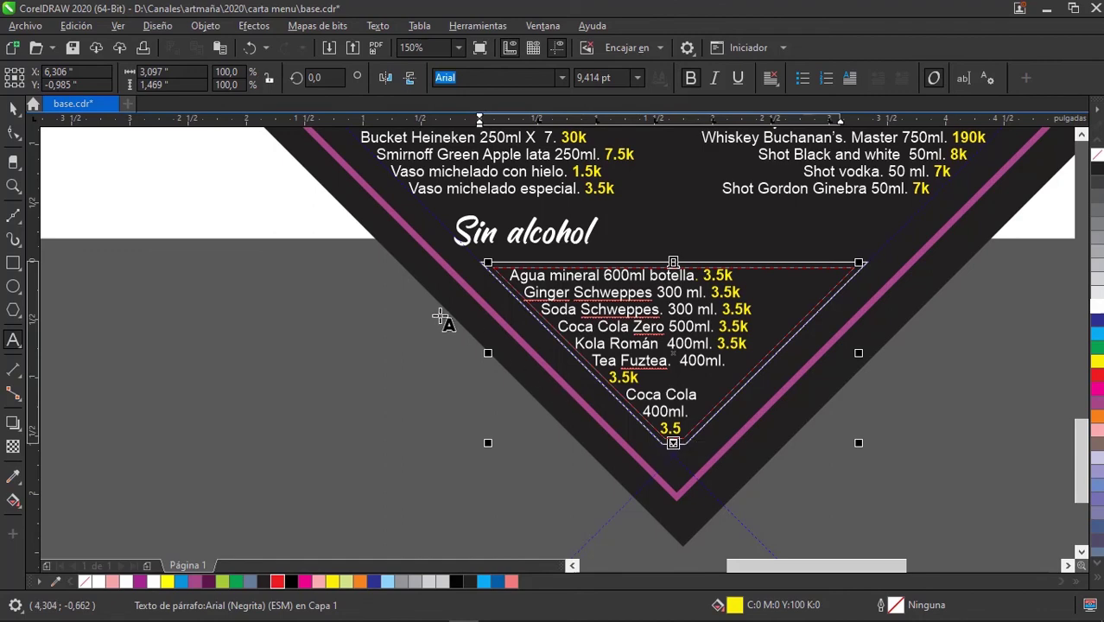
Pull the frame's top corners outward, then undo to free the drink list from the triangle.
left_click(13, 132)
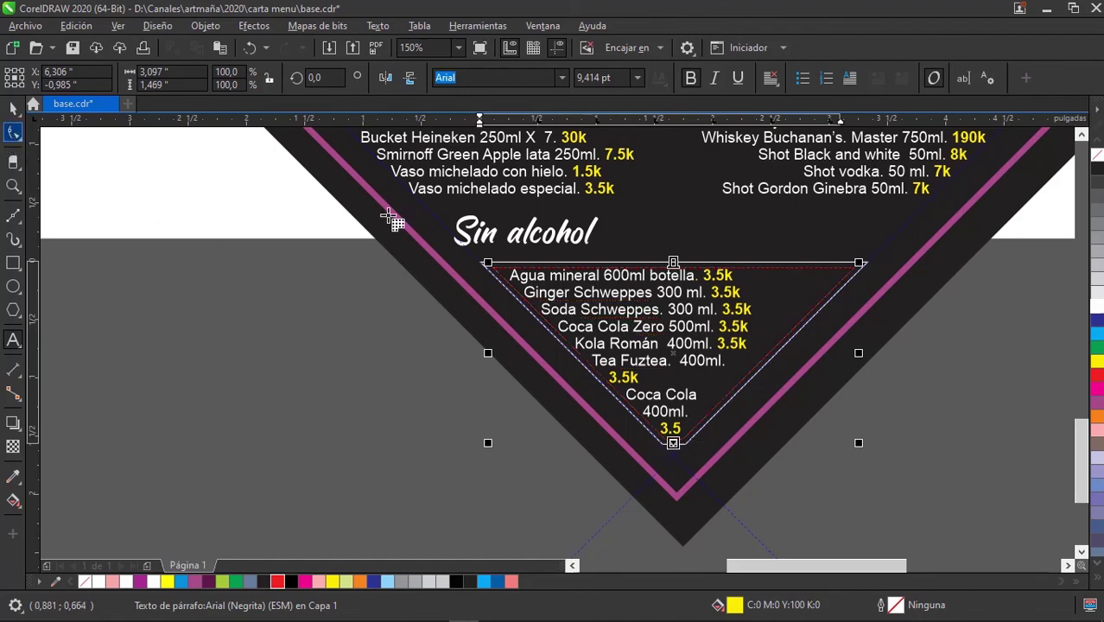
left_click(477, 268)
scroll(479, 270, "up", 2)
left_click_drag(481, 268, 451, 238)
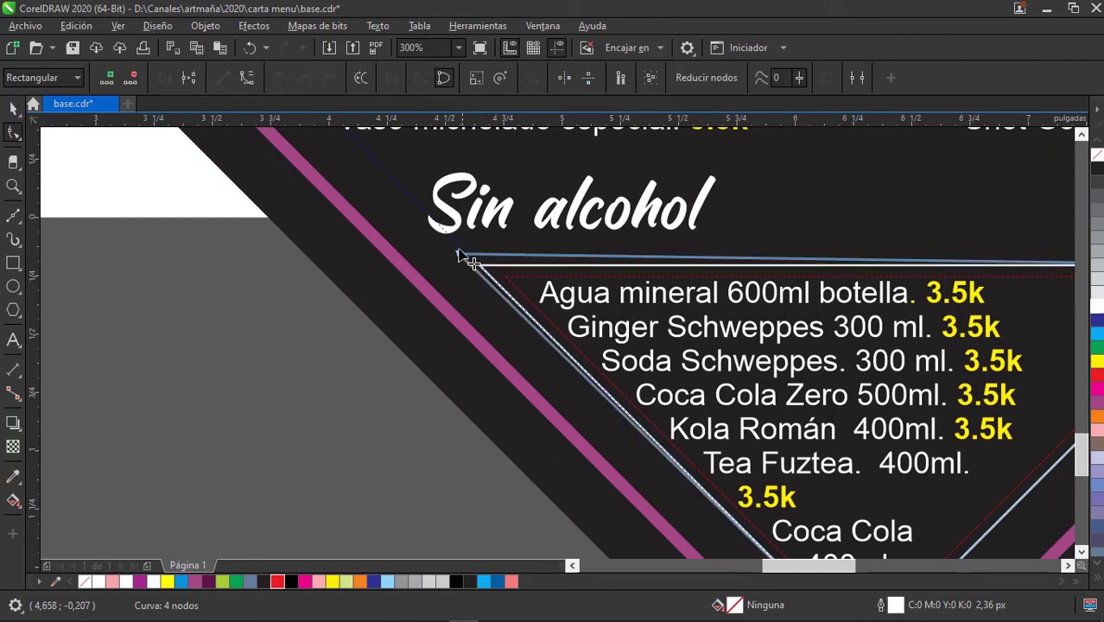
scroll(678, 287, "down", 2)
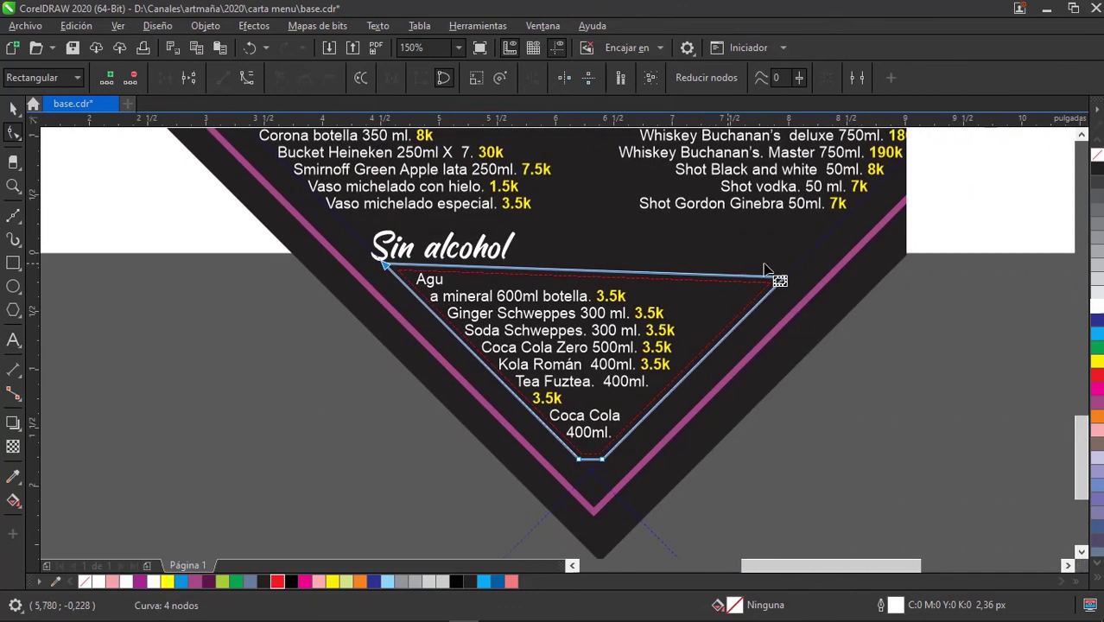
left_click_drag(784, 280, 812, 250)
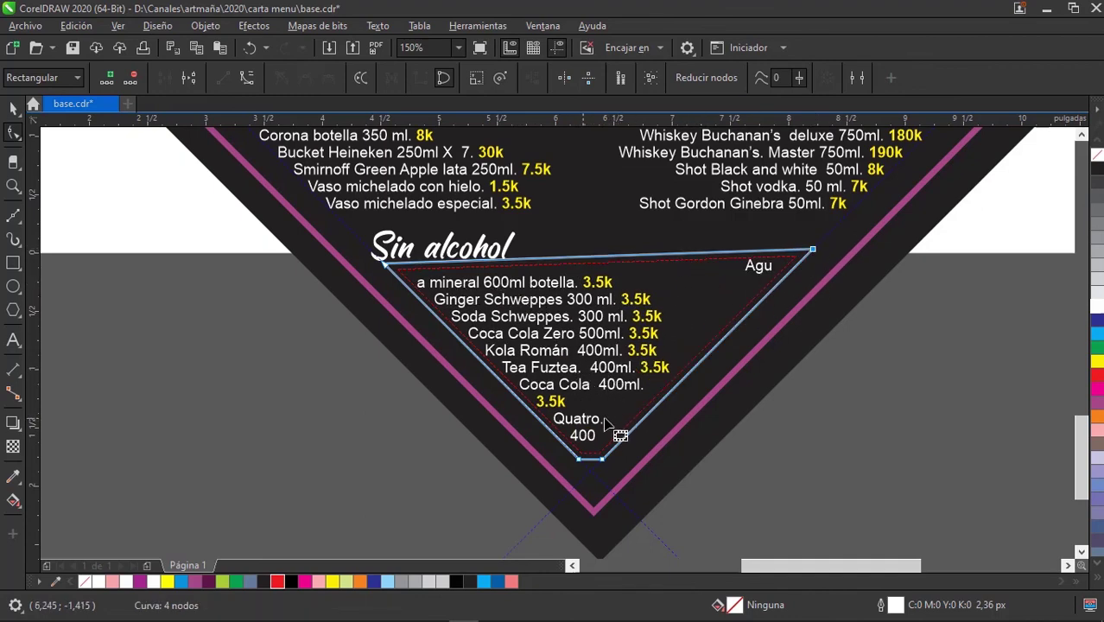
left_click(12, 107)
key("ctrl+z")
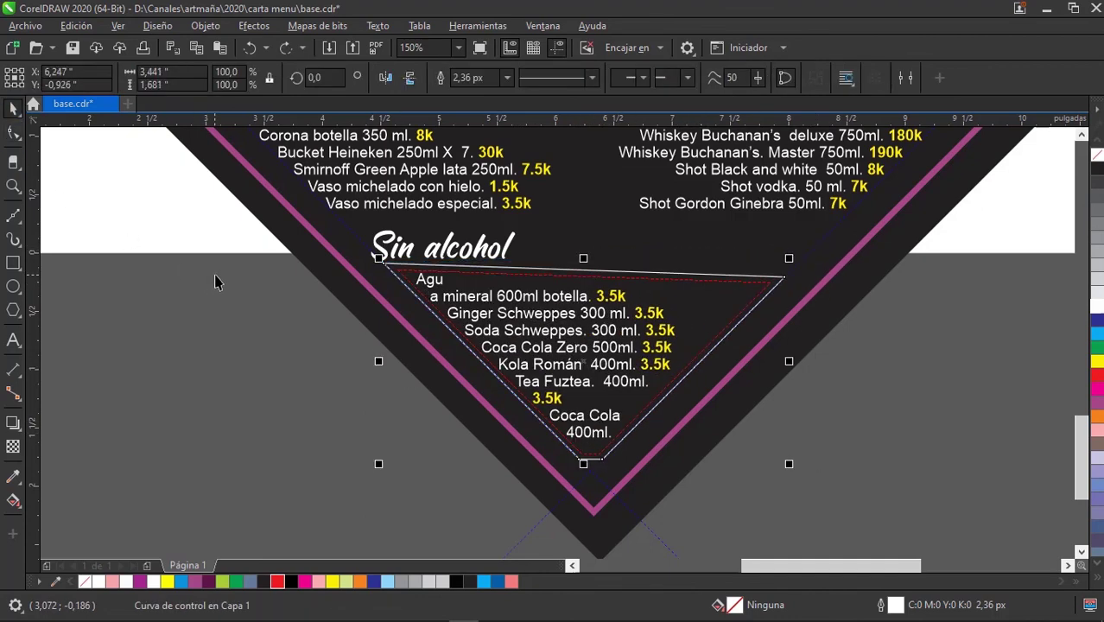
key("ctrl+z")
key("ctrl+z")
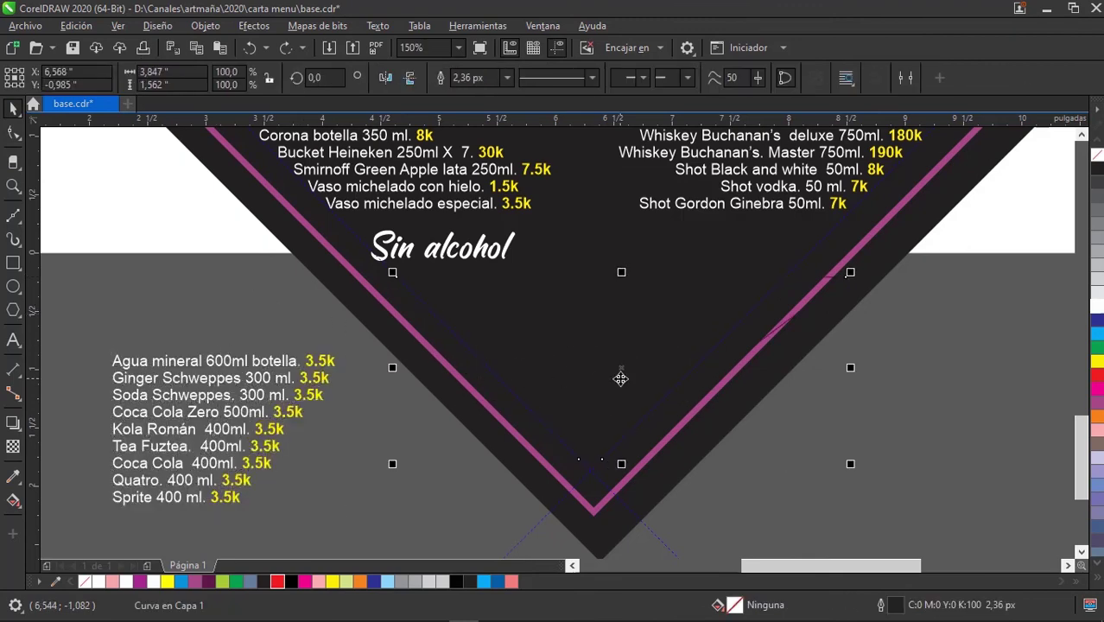
Move the drink list under the Sin alcohol heading.
key("Escape")
left_click(299, 372)
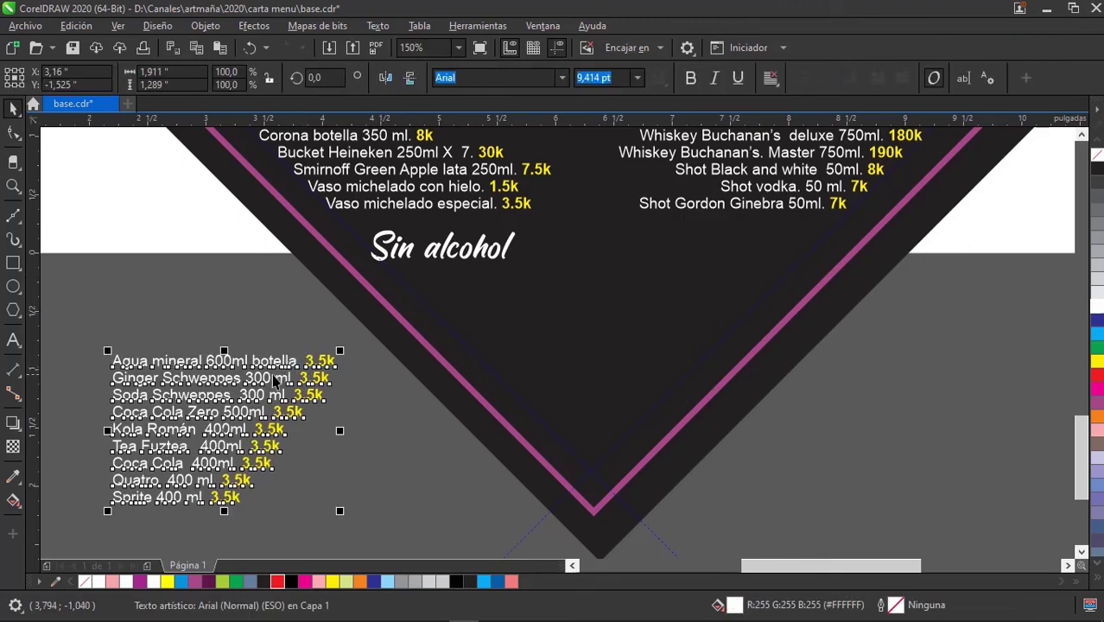
left_click_drag(323, 348, 618, 277)
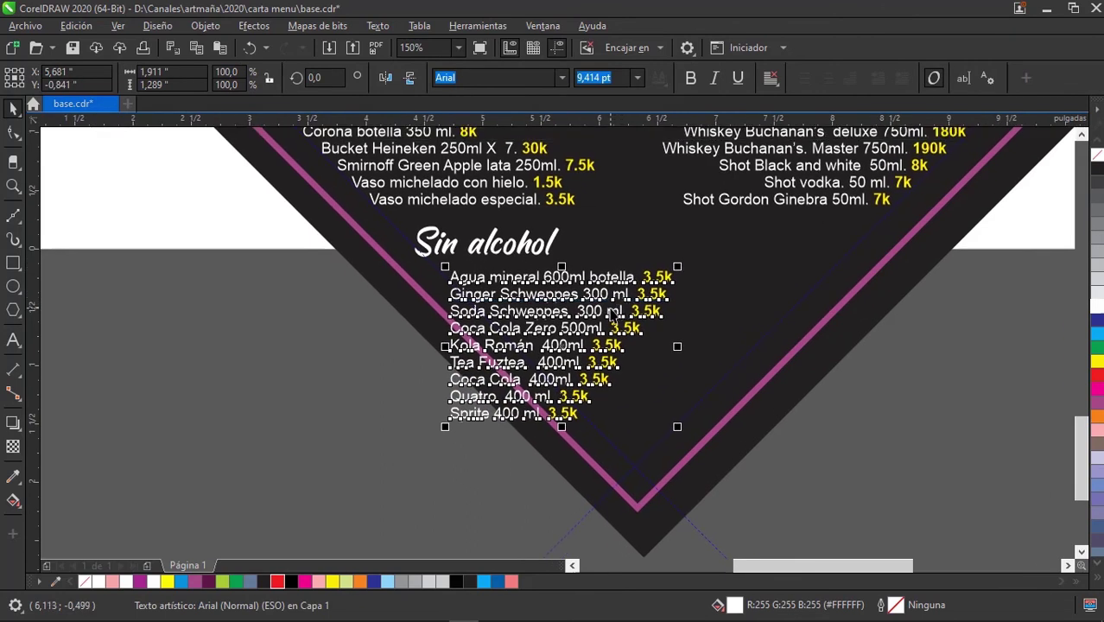
key("Escape")
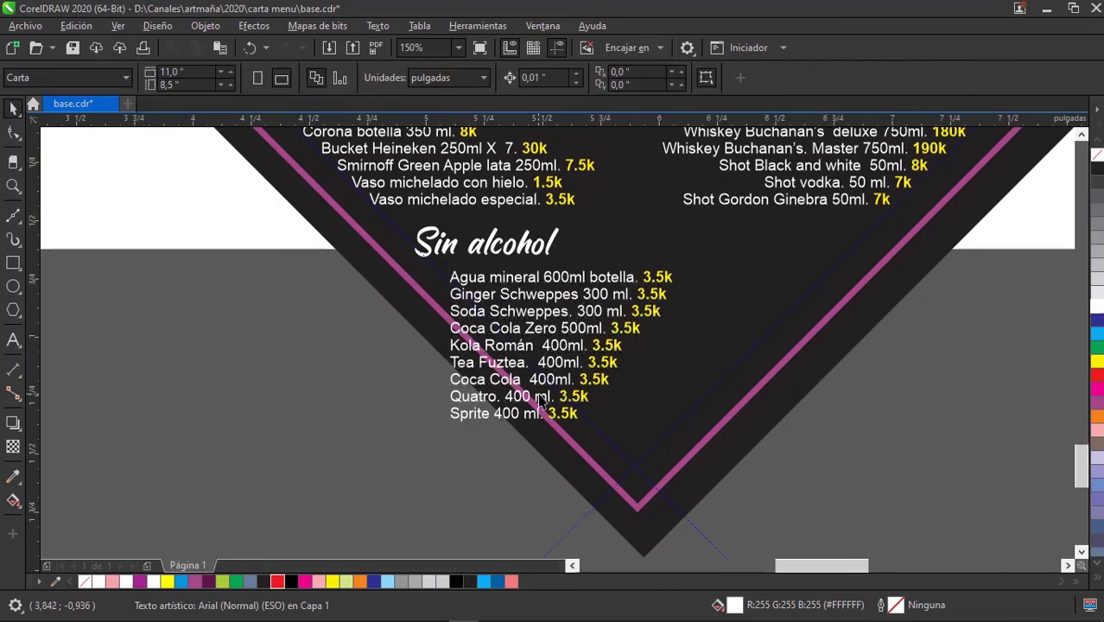
Stagger the Sprite, Quatro, Coca Cola, Tea Fuztea, Kola Román, Soda and Ginger Schweppes lines rightward.
scroll(611, 315, "up", 2)
left_click_drag(486, 394, 446, 397)
left_click_drag(450, 440, 700, 423)
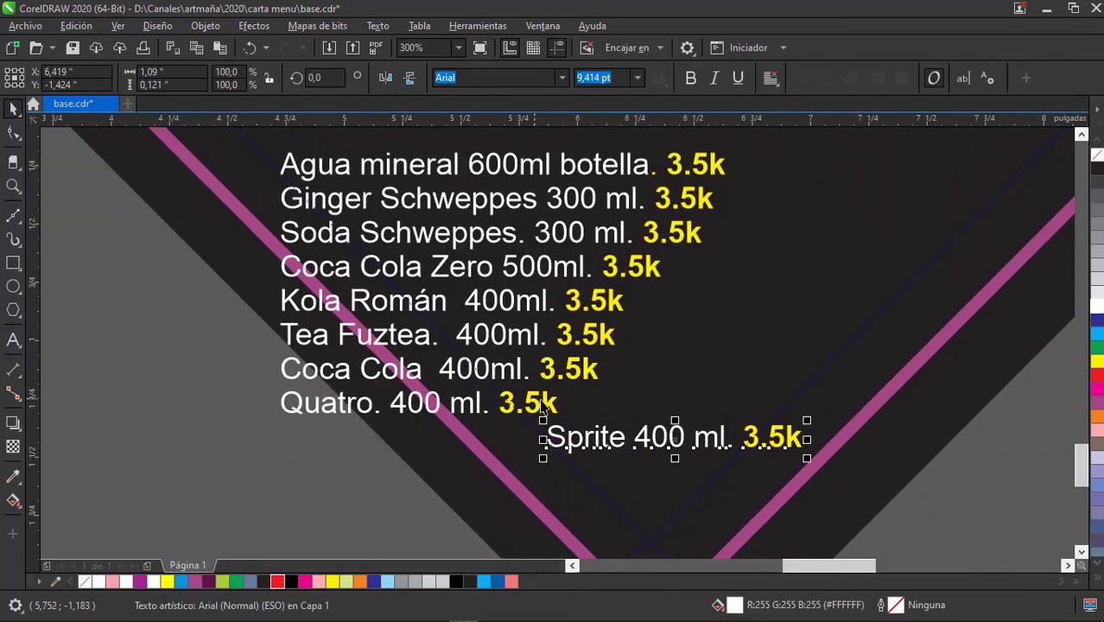
left_click_drag(541, 412, 777, 412)
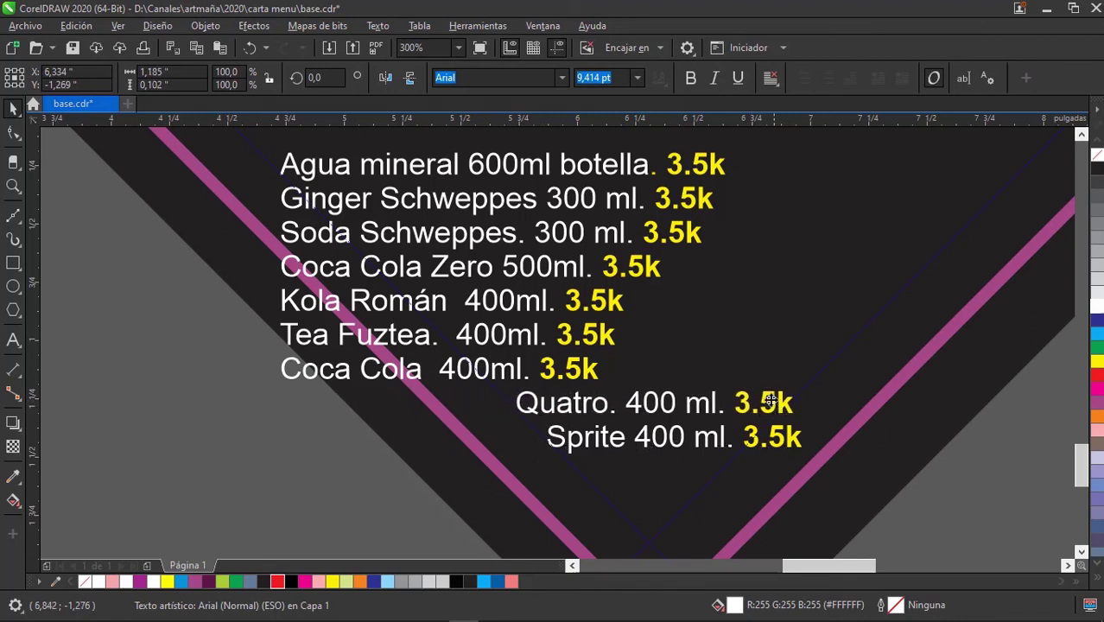
left_click_drag(594, 371, 795, 373)
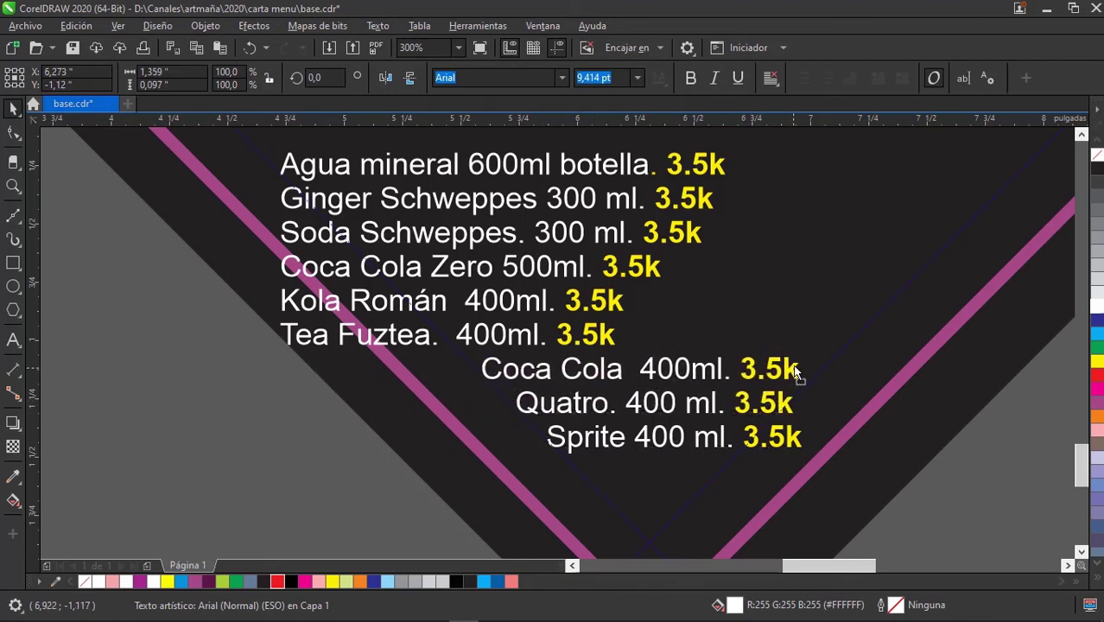
left_click_drag(615, 337, 779, 335)
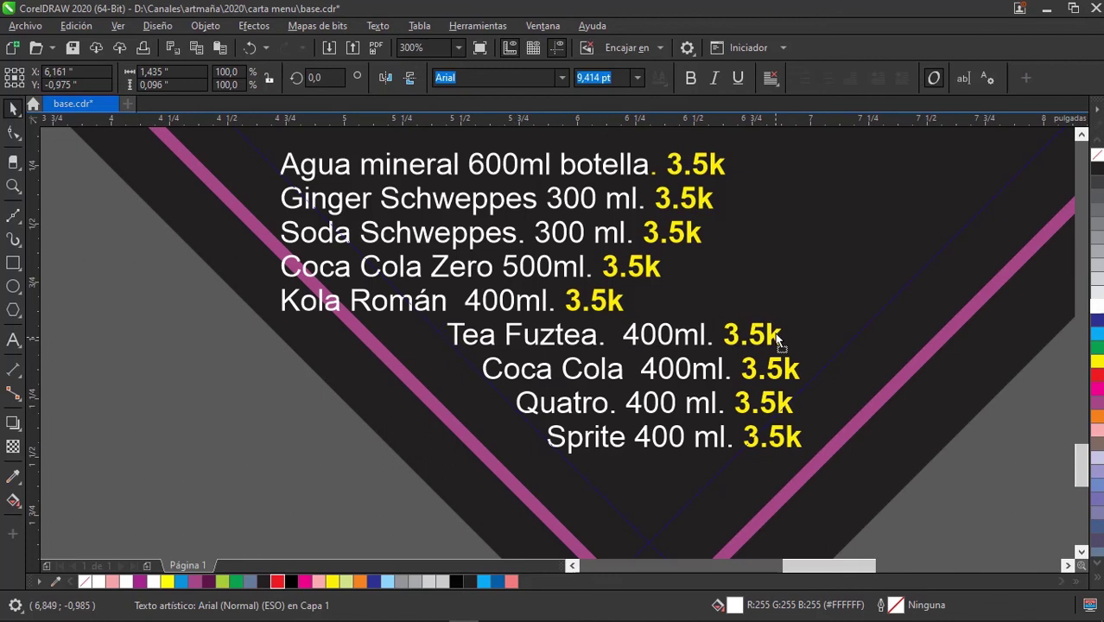
mouse_move(455, 364)
left_mouse_down()
mouse_move(593, 366)
mouse_move(690, 333)
left_mouse_up()
left_click_drag(639, 301, 705, 298)
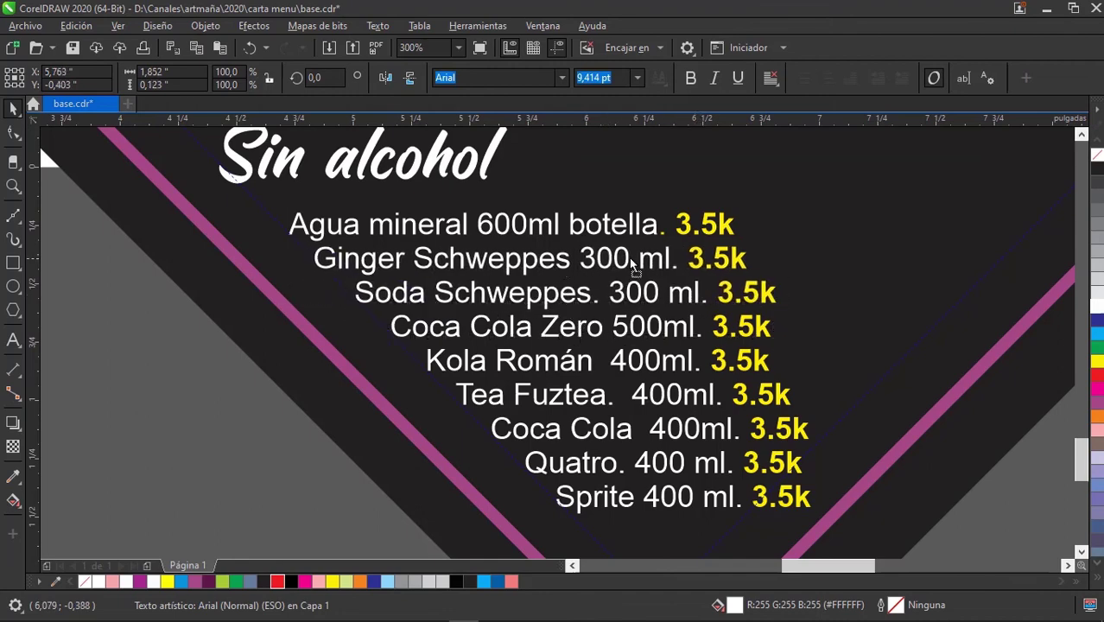
left_click_drag(604, 266, 641, 262)
scroll(640, 262, "down", 4)
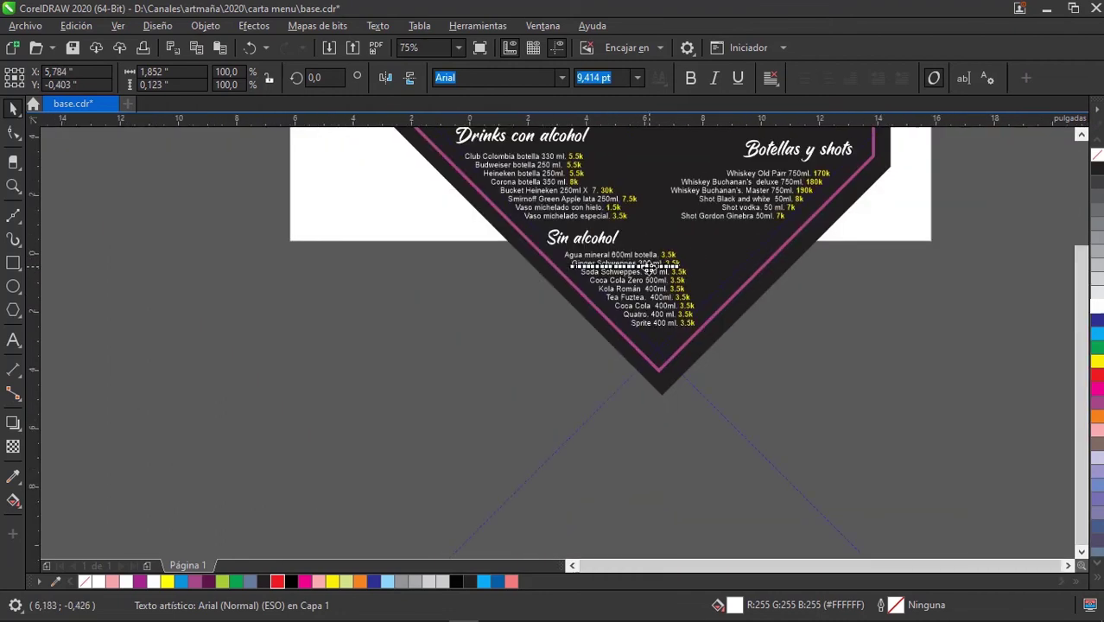
scroll(554, 348, "down", 2)
scroll(770, 323, "up", 2)
left_click(712, 350)
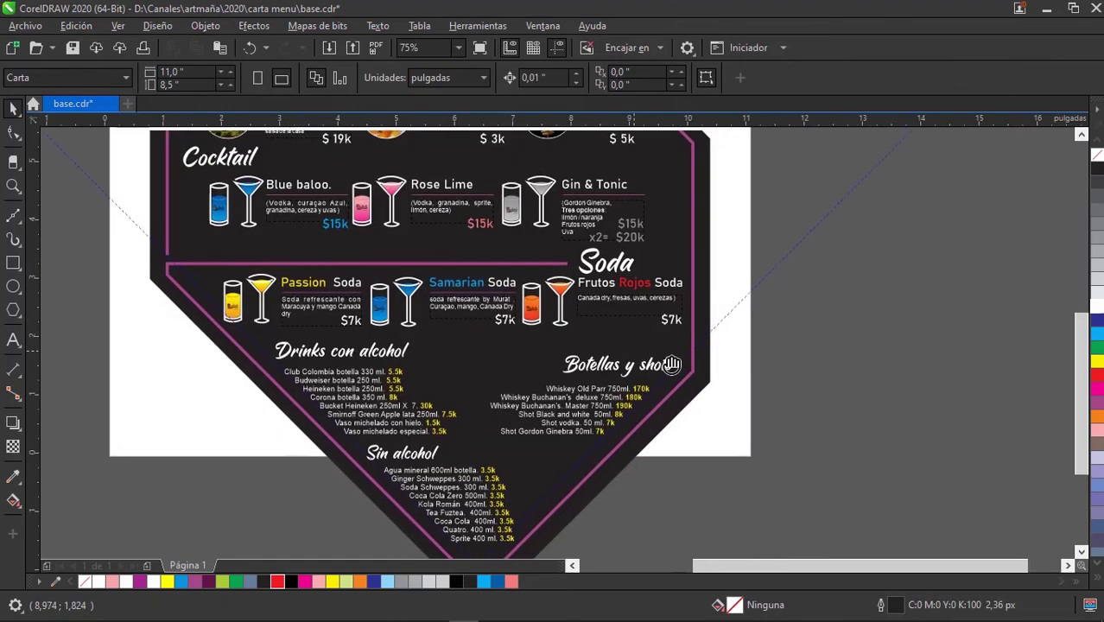
scroll(760, 351, "up", 1)
scroll(860, 354, "down", 1)
scroll(684, 323, "up", 1)
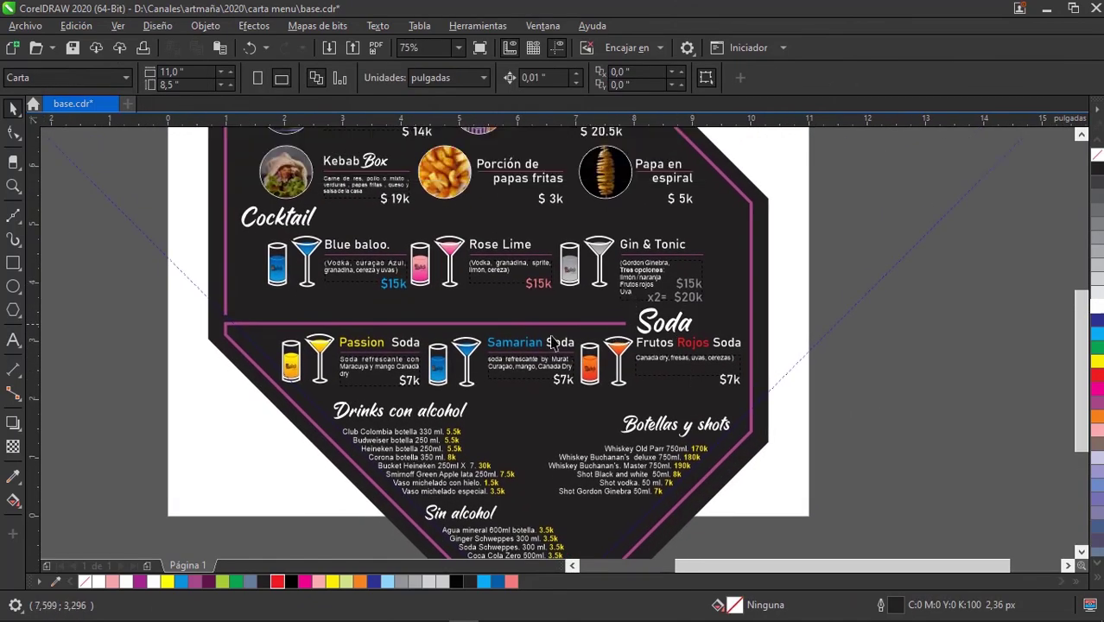
scroll(751, 335, "left", 1)
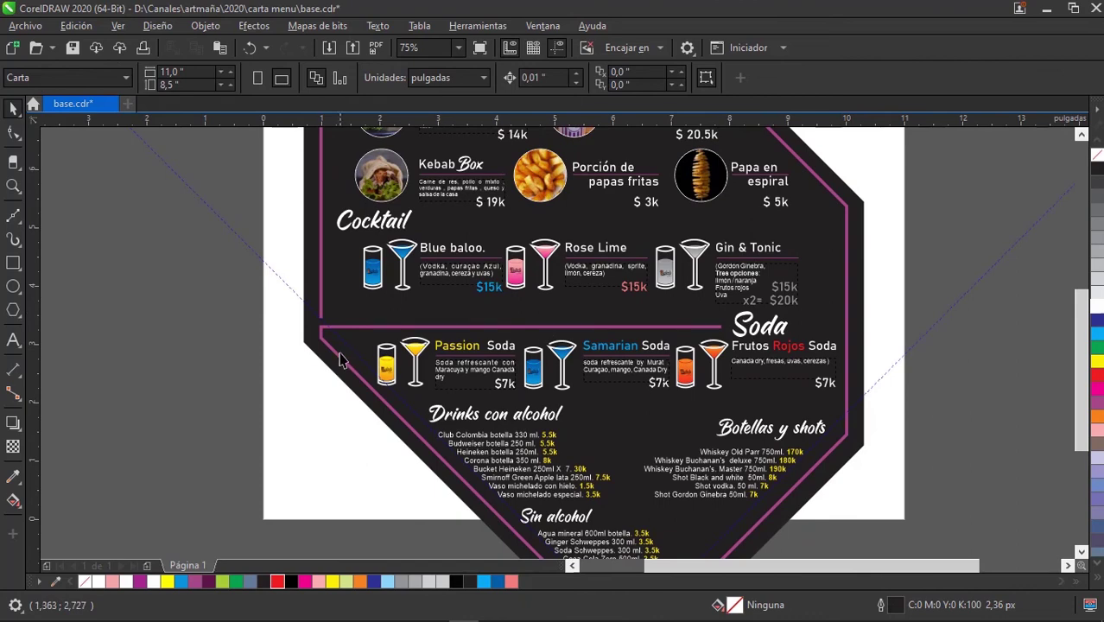
left_click(348, 345)
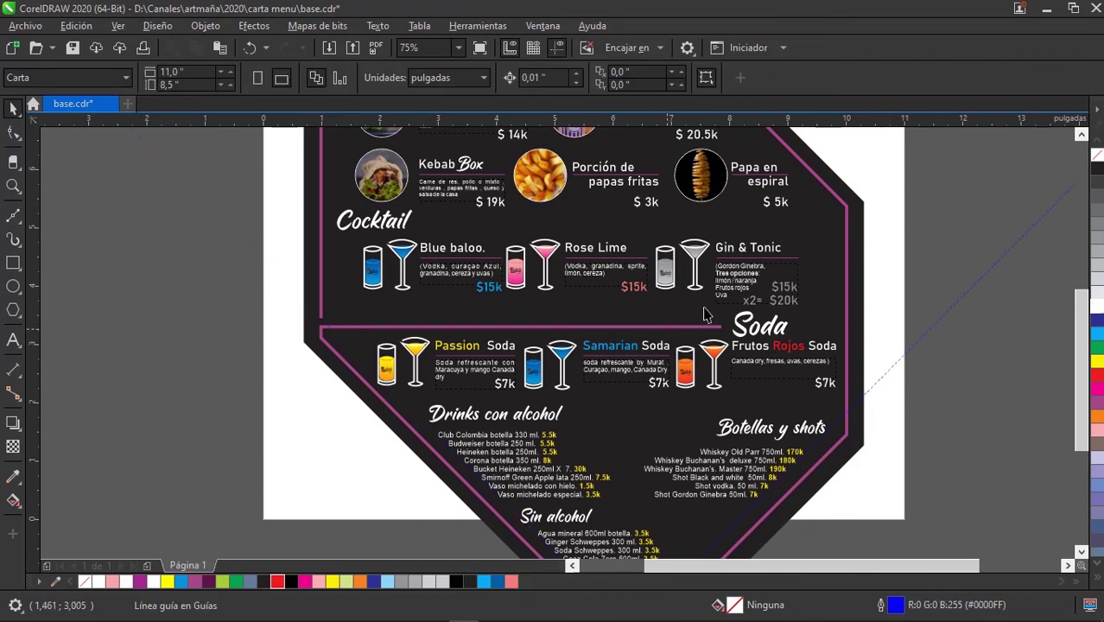
left_click(919, 341)
key("Escape")
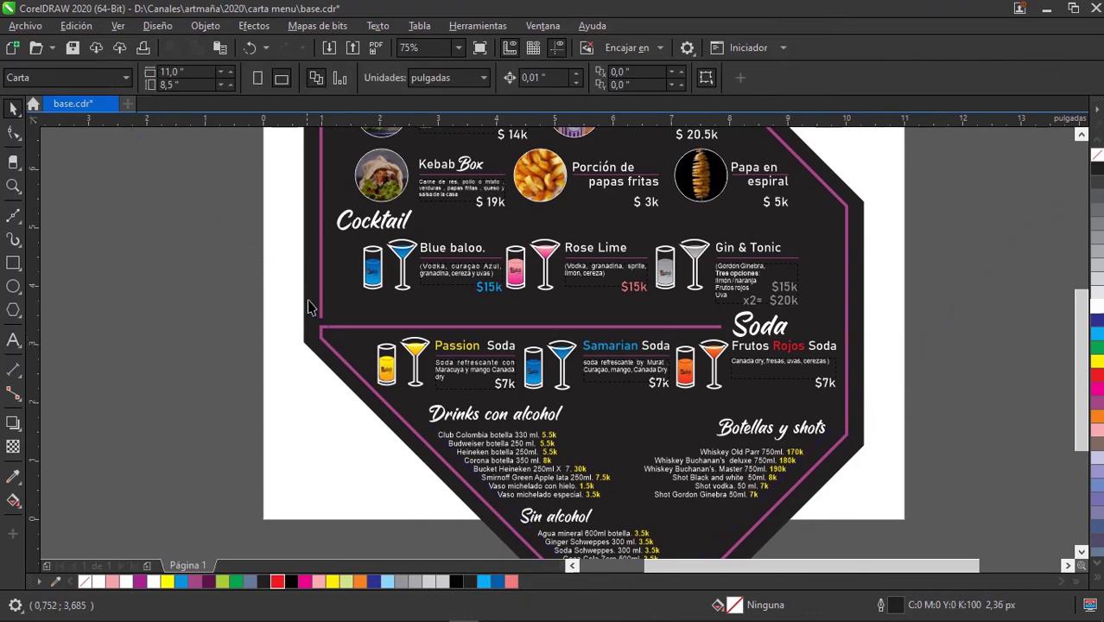
scroll(310, 296, "up", 2)
left_click(12, 286)
Draw a small circle and snap it onto the border line's end.
left_click_drag(171, 248, 183, 257)
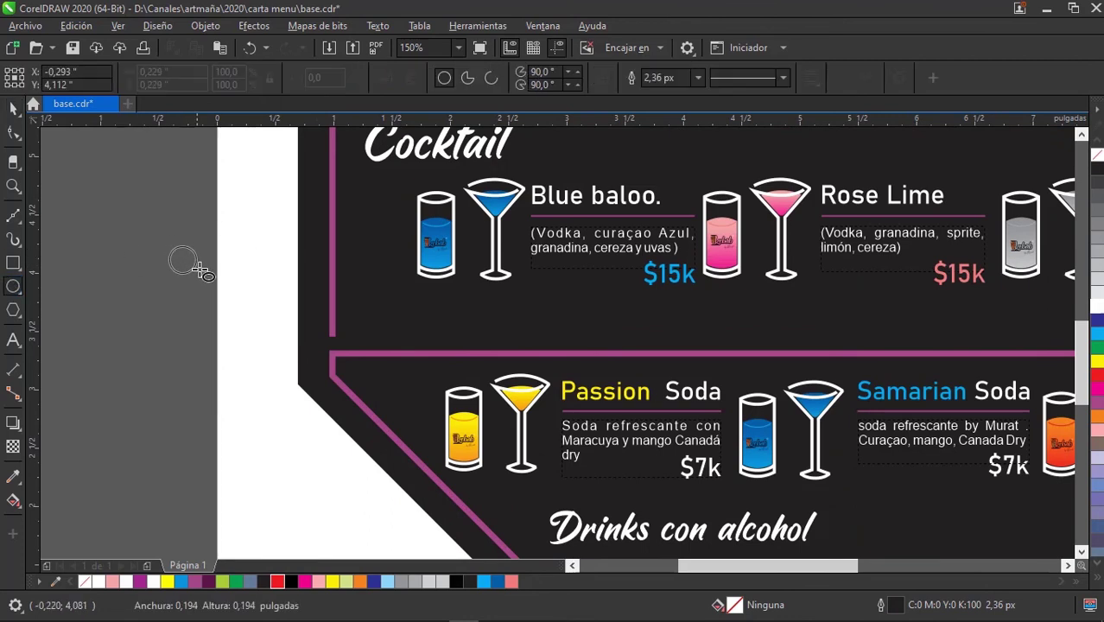
left_click(13, 109)
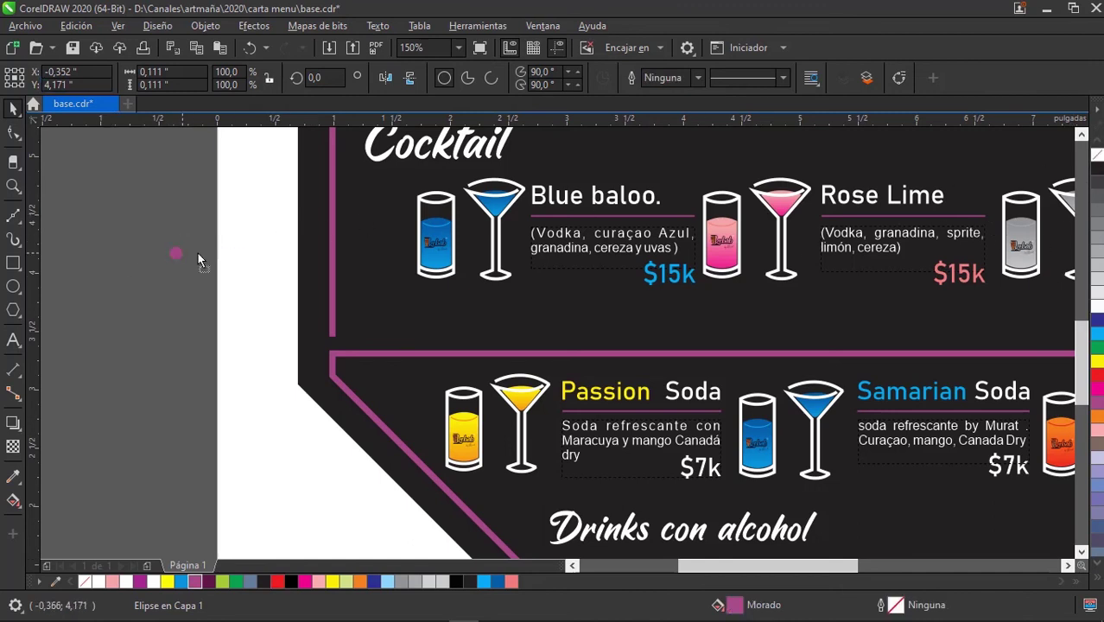
scroll(332, 337, "up", 3)
mouse_move(176, 253)
left_mouse_down()
mouse_move(333, 337)
mouse_move(365, 305)
left_mouse_up()
Place dot copies on the line's other end and the diagonal border line's end.
scroll(352, 341, "down", 3)
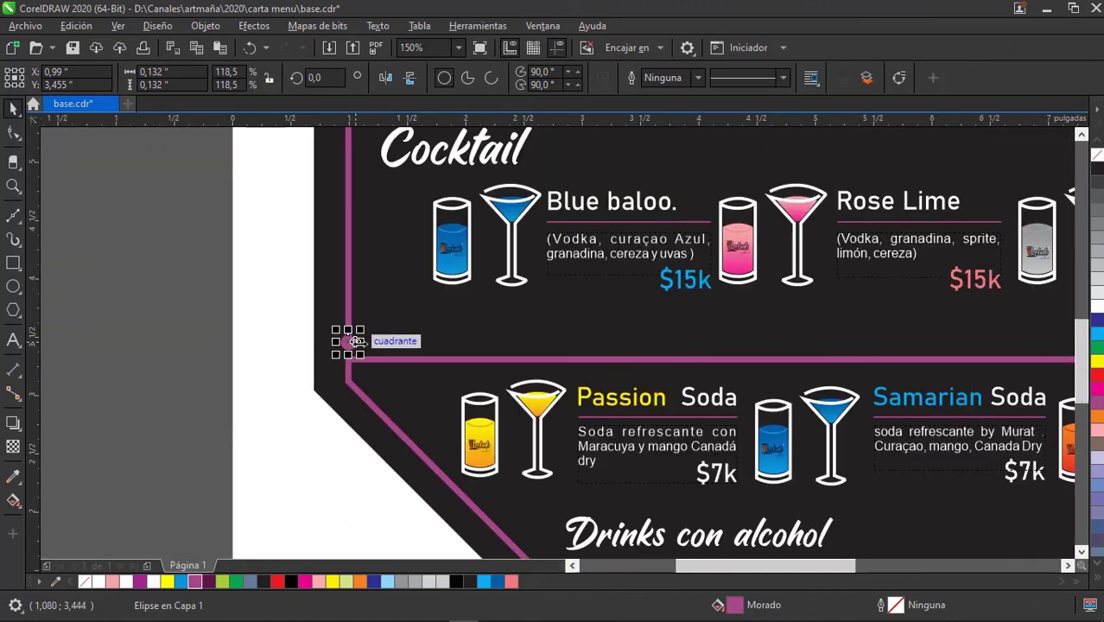
scroll(355, 342, "down", 2)
left_click_drag(352, 342, 753, 356)
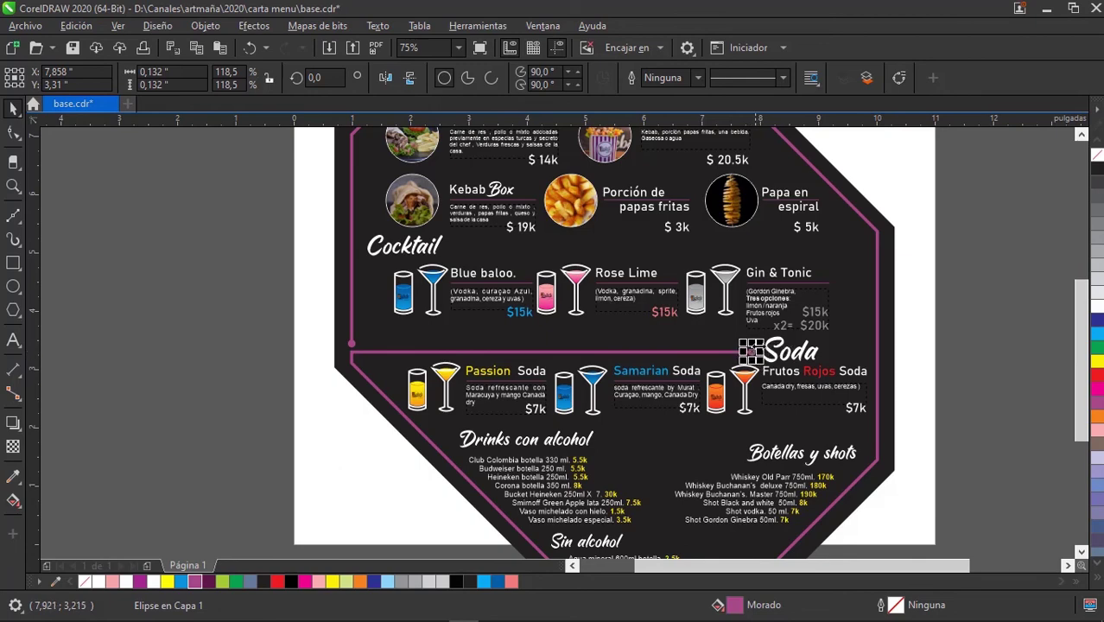
scroll(743, 346, "up", 3)
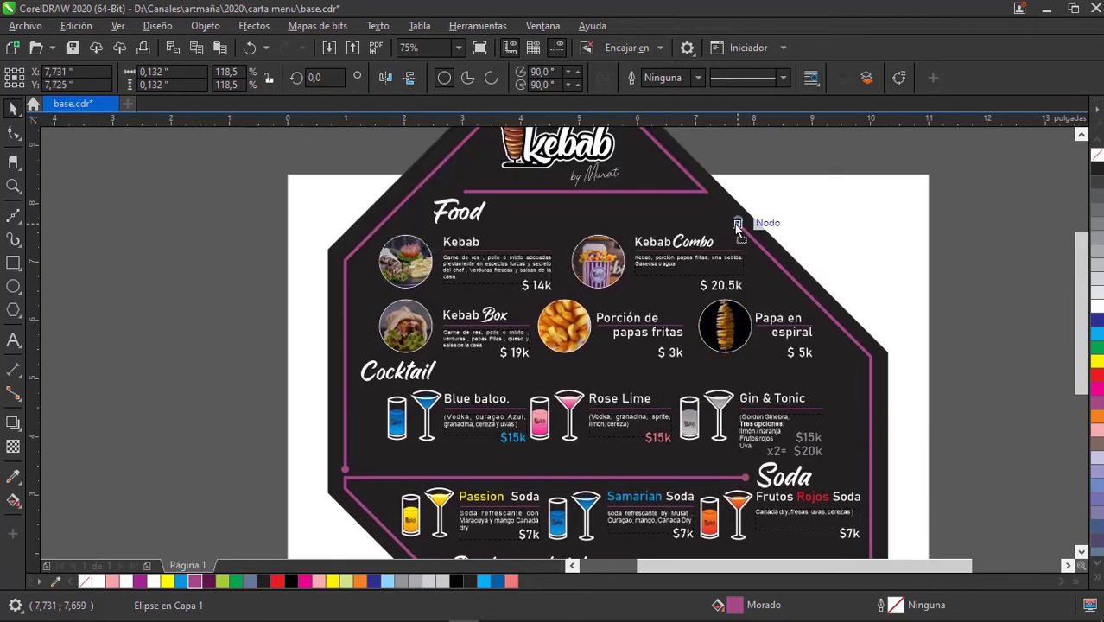
scroll(737, 226, "up", 3)
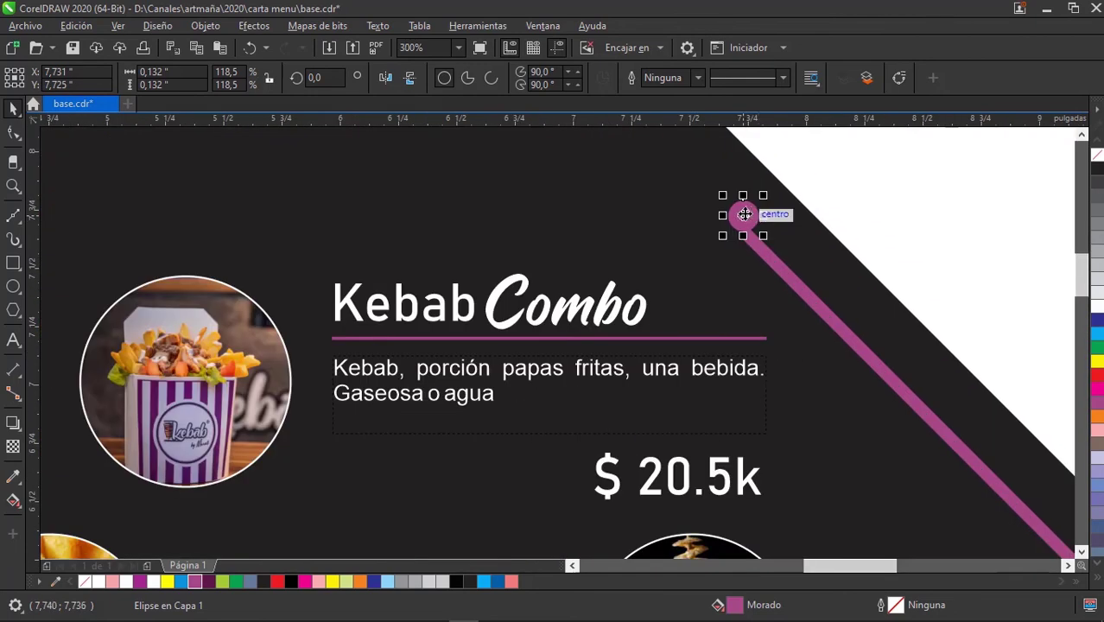
left_click_drag(745, 214, 744, 229)
scroll(742, 230, "down", 2)
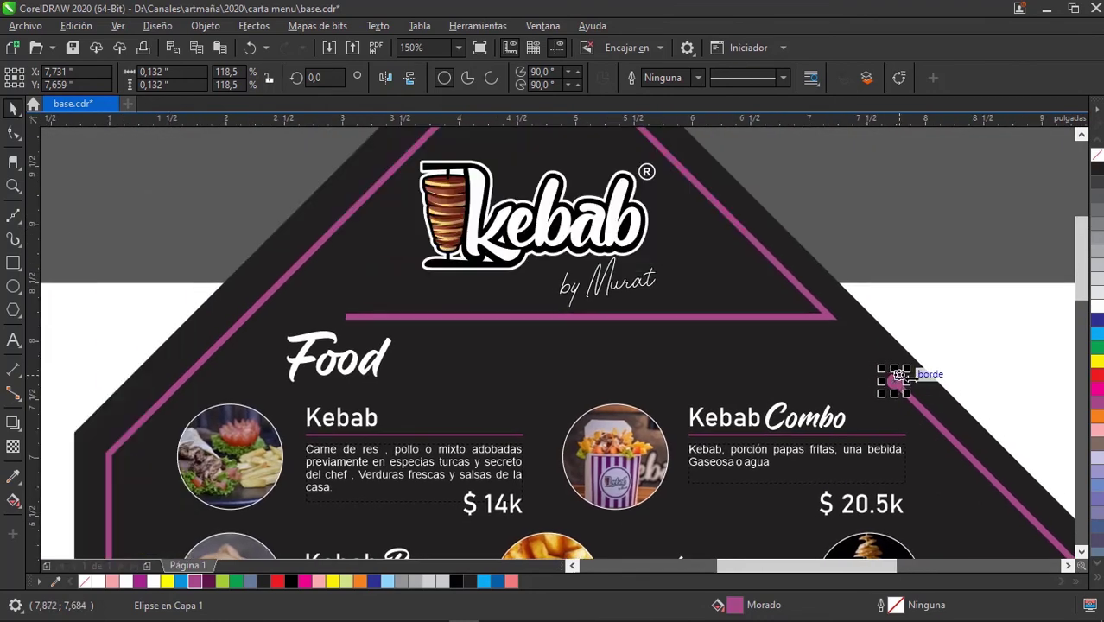
left_click_drag(898, 375, 348, 317)
key("Escape")
scroll(823, 257, "down", 4)
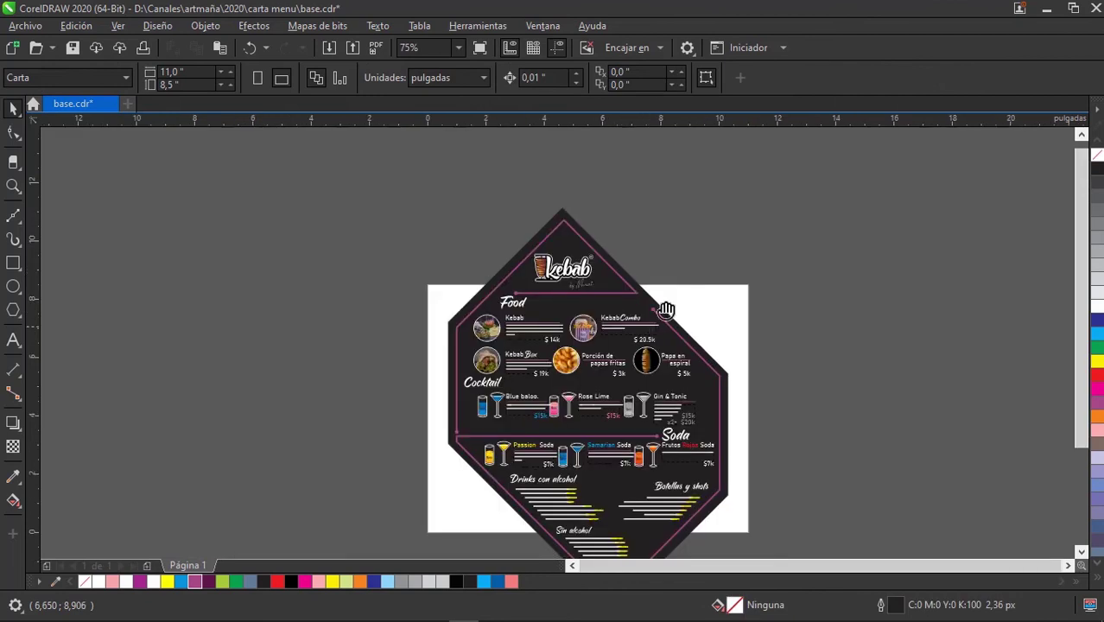